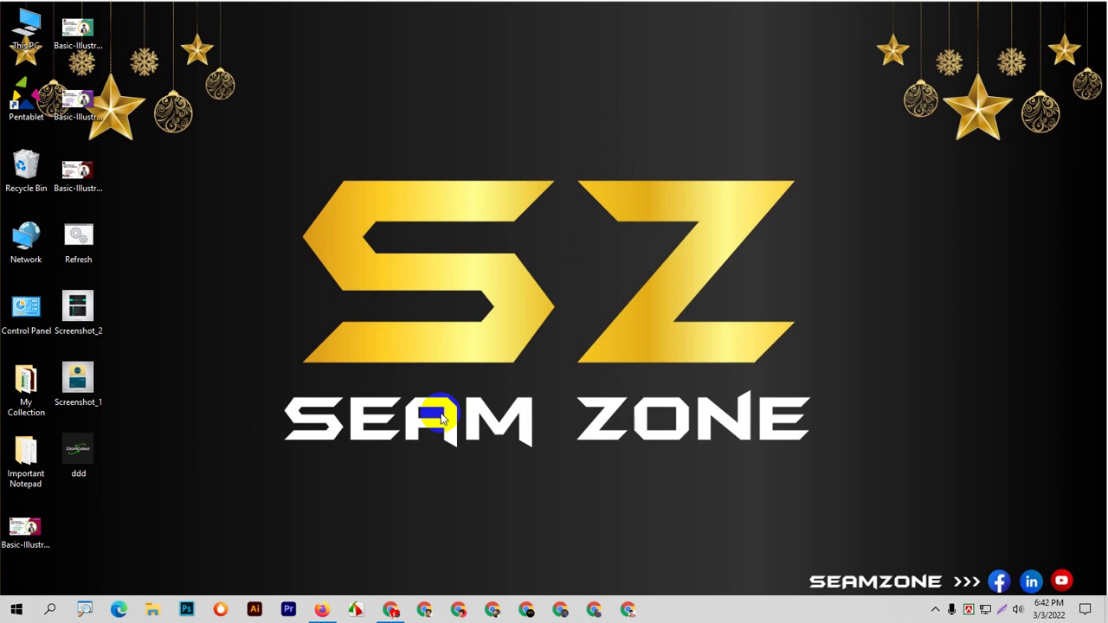
Launch Adobe Illustrator 2022 from its taskbar icon.
left_click(285, 611)
left_click(256, 611)
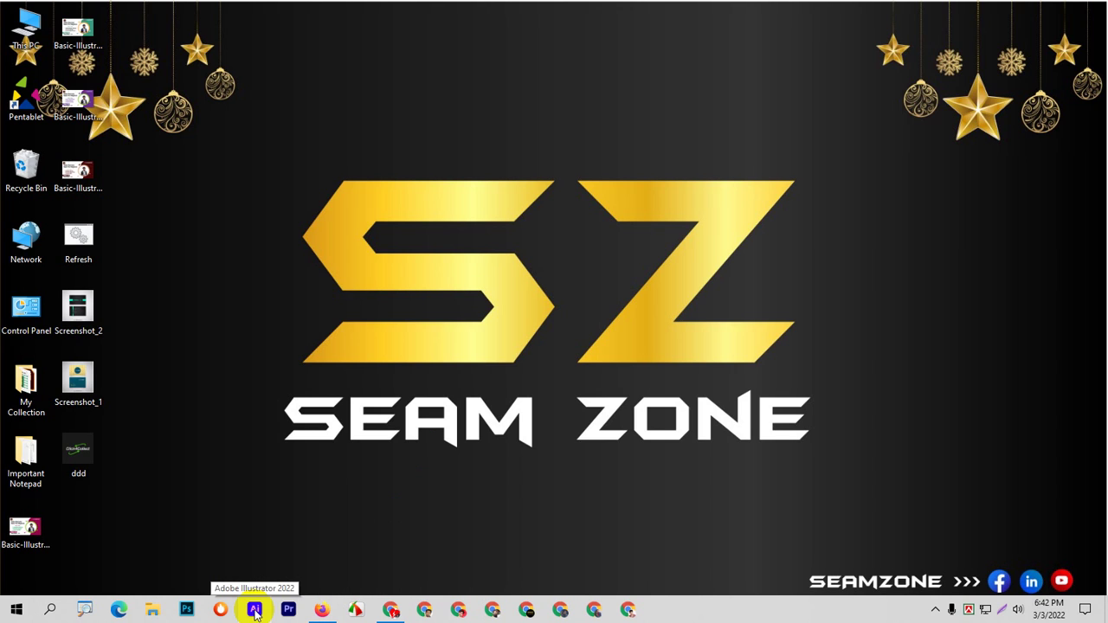
left_click(255, 611)
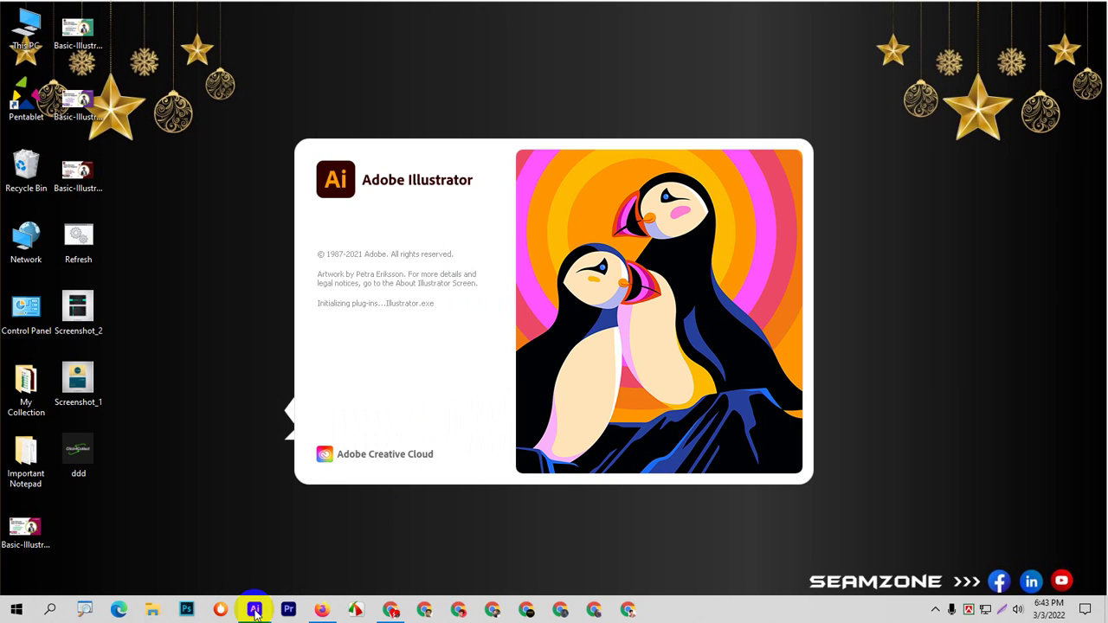
Wait for the splash screen to finish until the Home screen with presets and recent files appears.
left_click(256, 612)
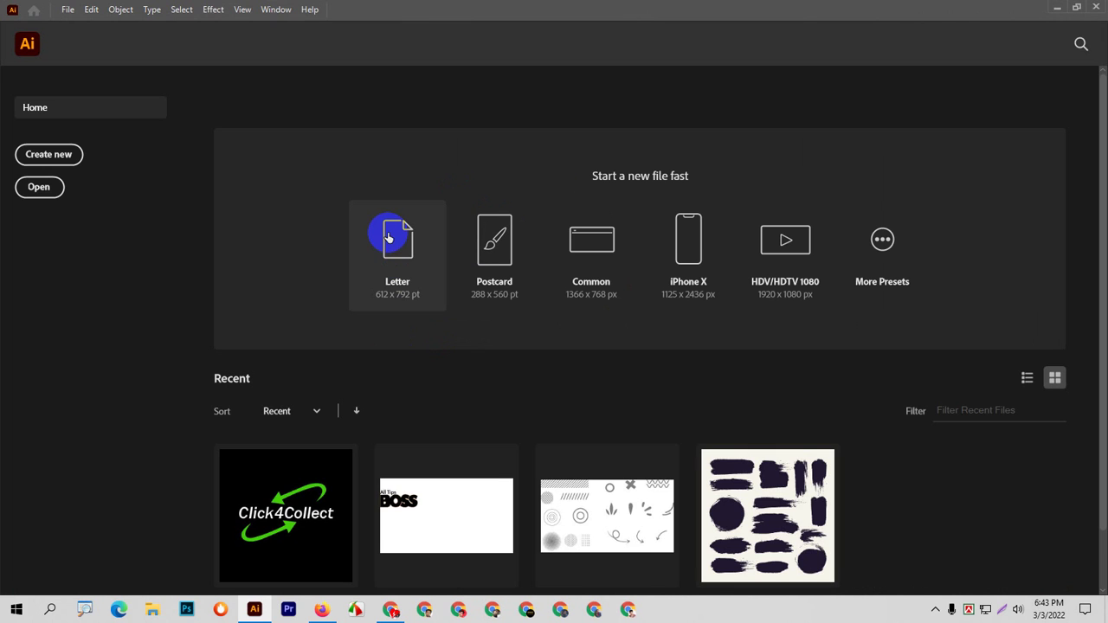
Start a new Print document on the A4 preset, trying pixel and inch units.
left_click(65, 164)
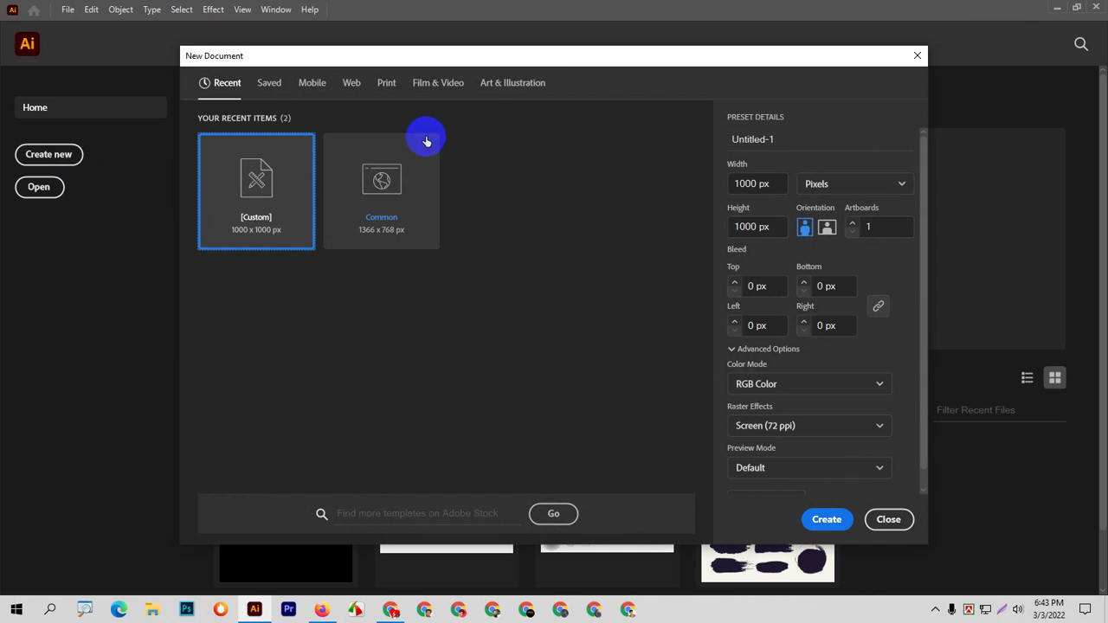
left_click(385, 86)
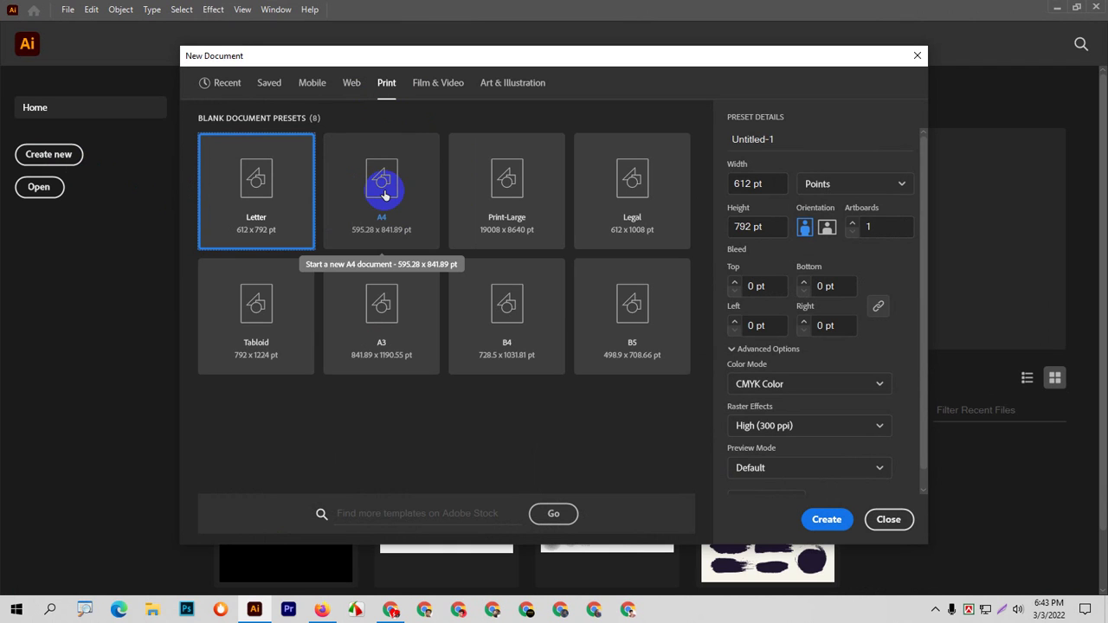
left_click(384, 195)
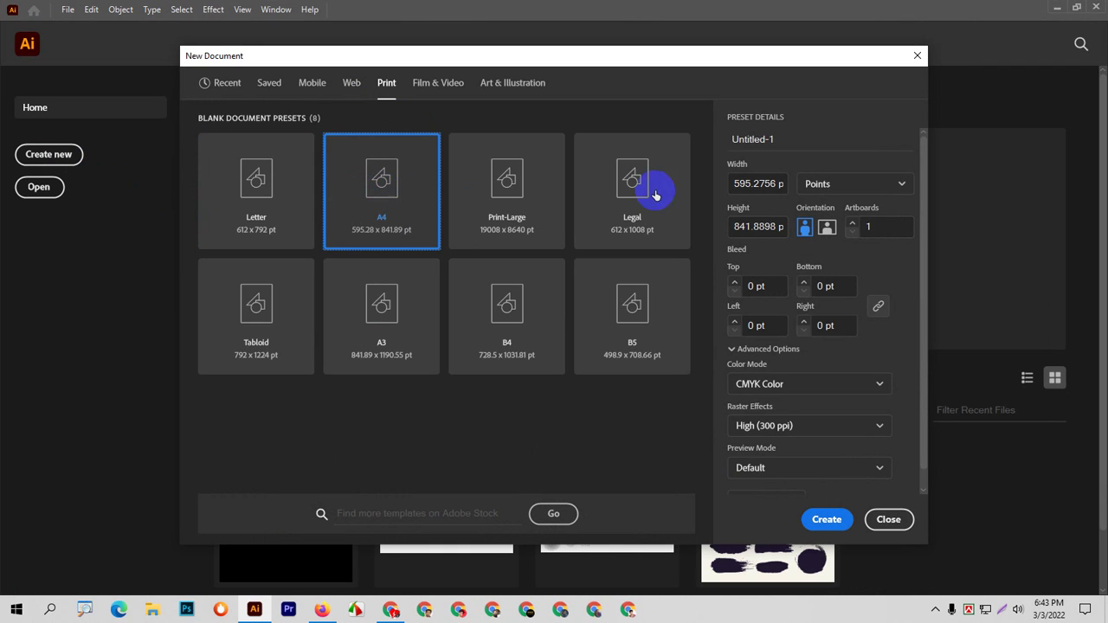
left_click(860, 184)
left_click(818, 211)
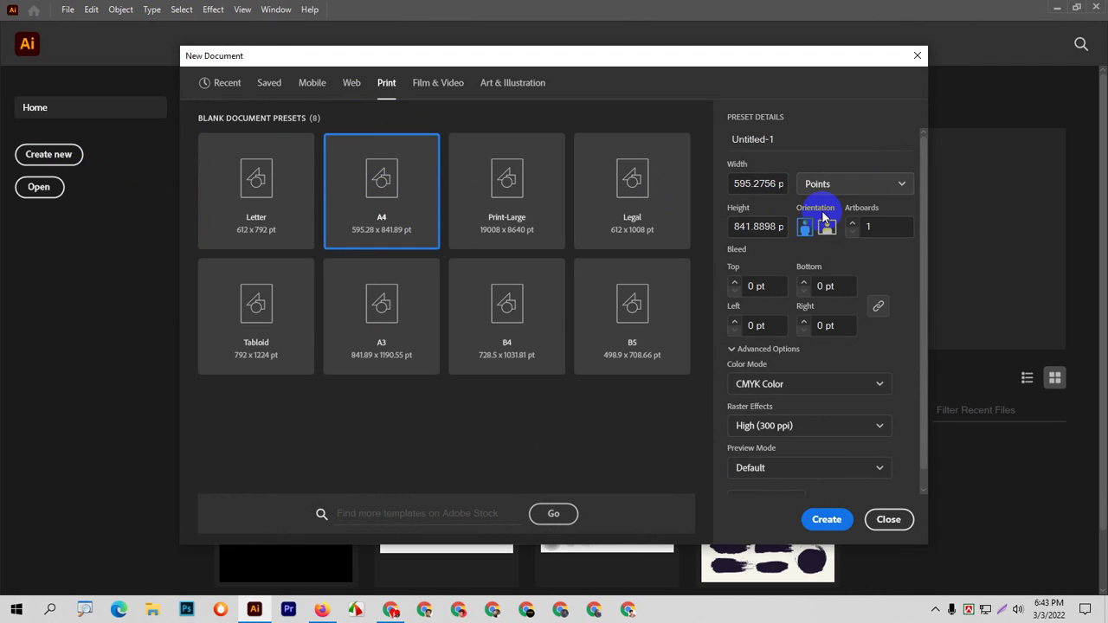
left_click(836, 183)
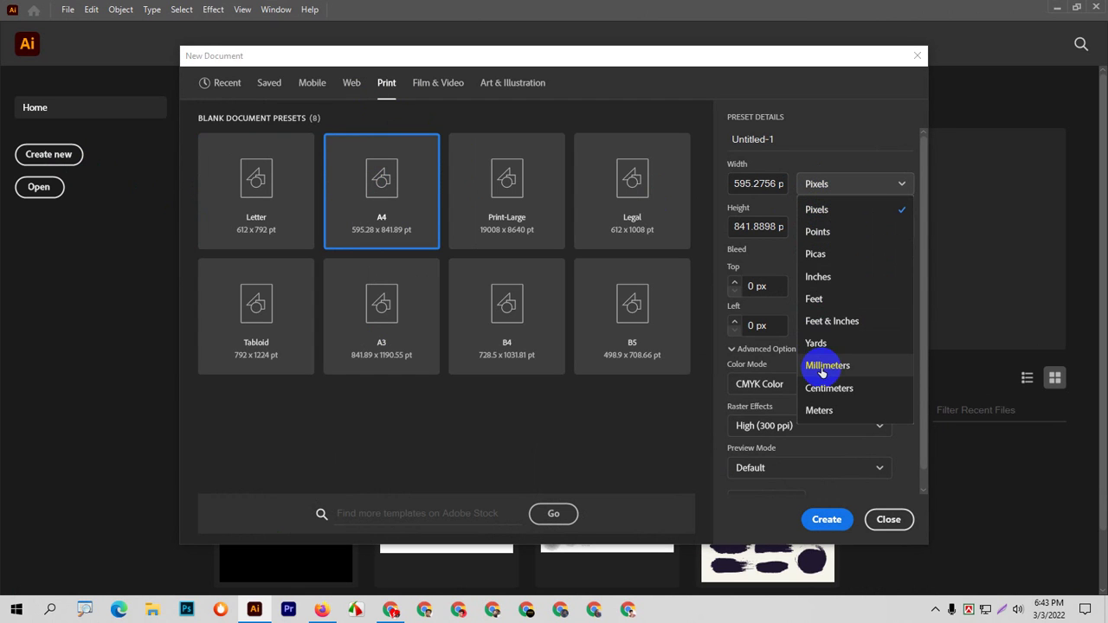
left_click(819, 277)
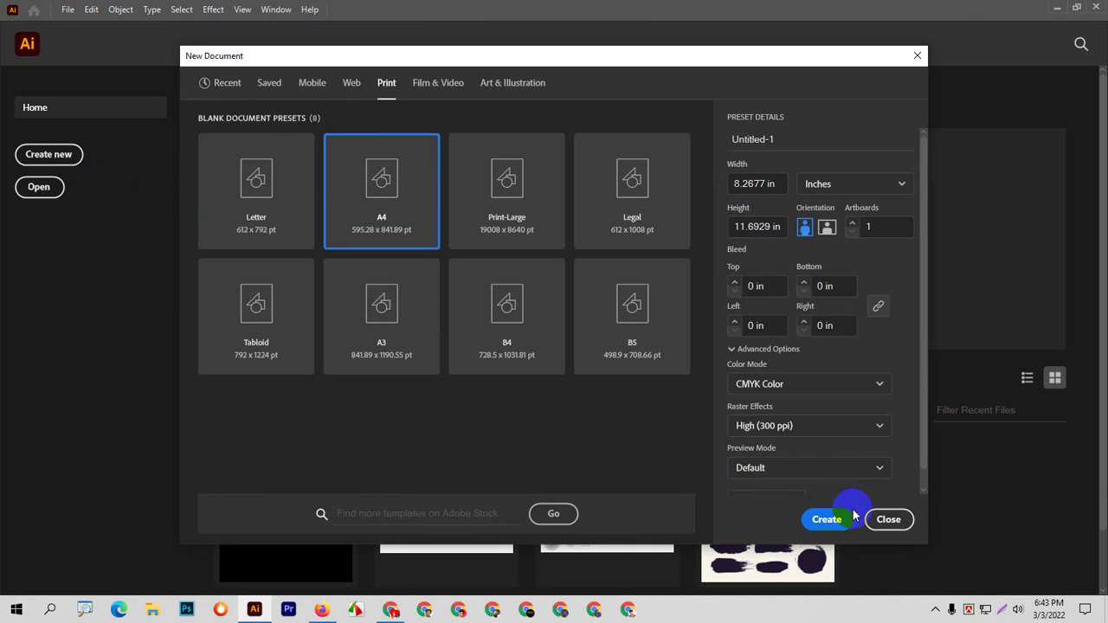
Compare Letter size in inches, then settle on A4 (595.28 × 841.89 pt, CMYK).
left_click(260, 180)
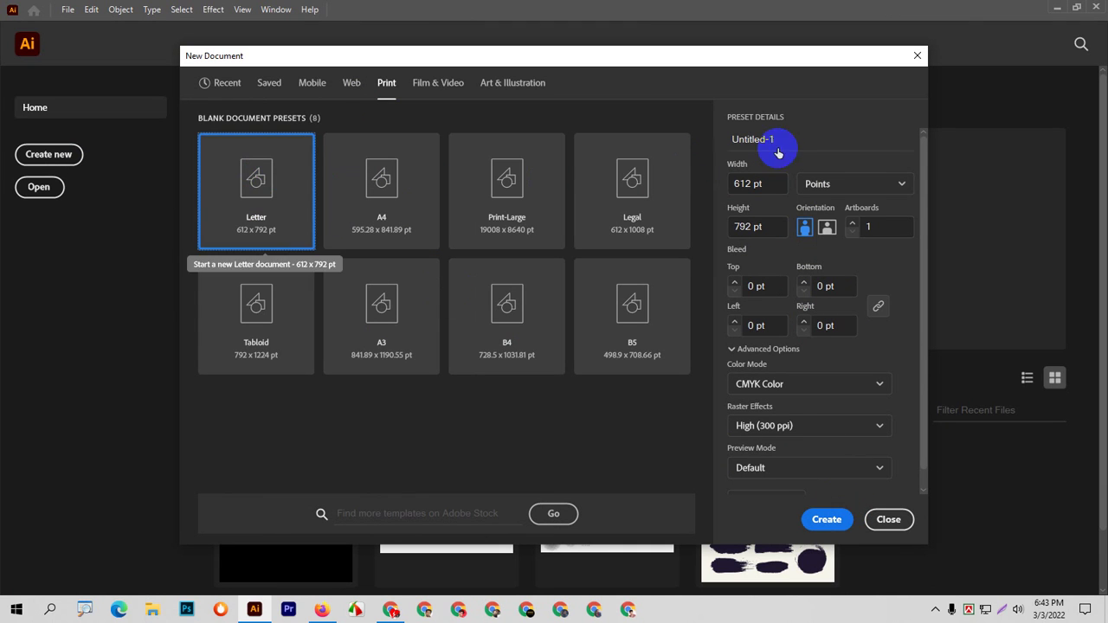
left_click(814, 184)
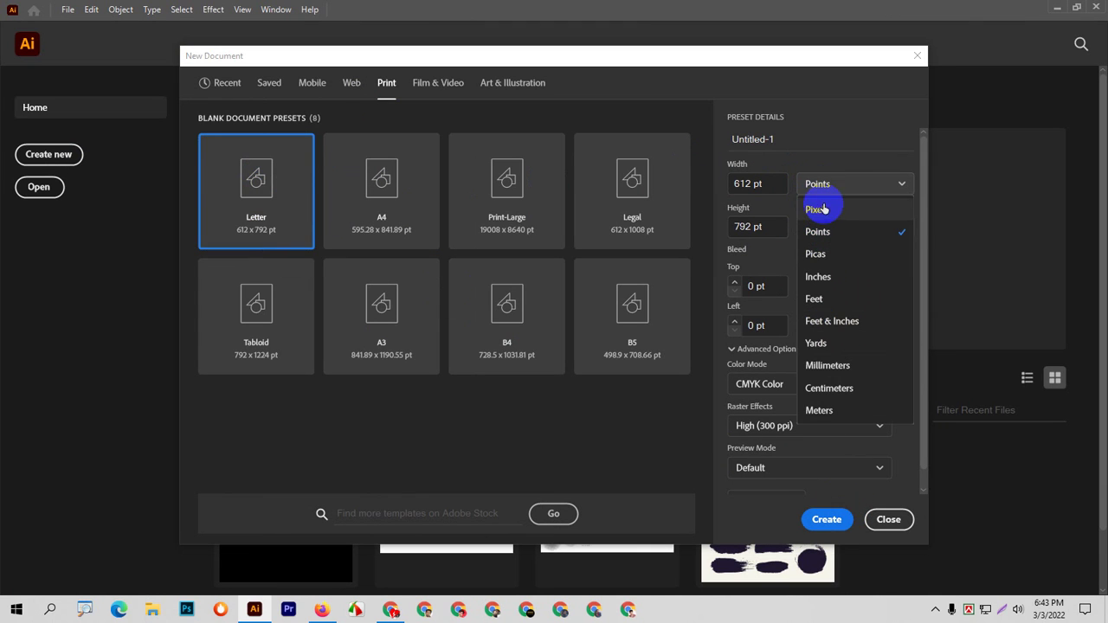
left_click(819, 278)
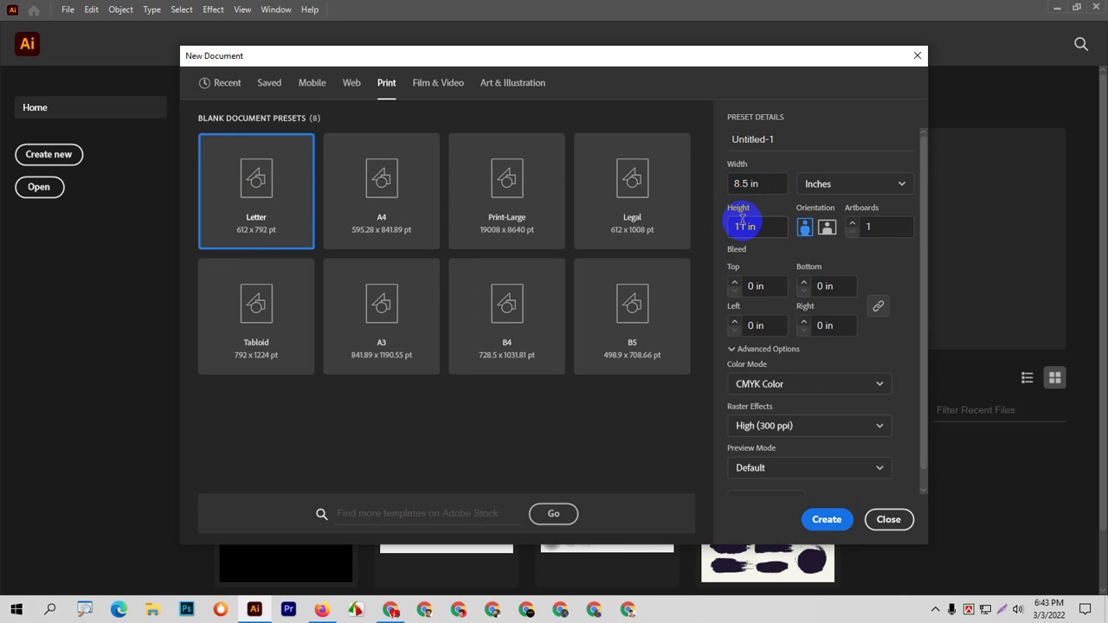
left_click(374, 192)
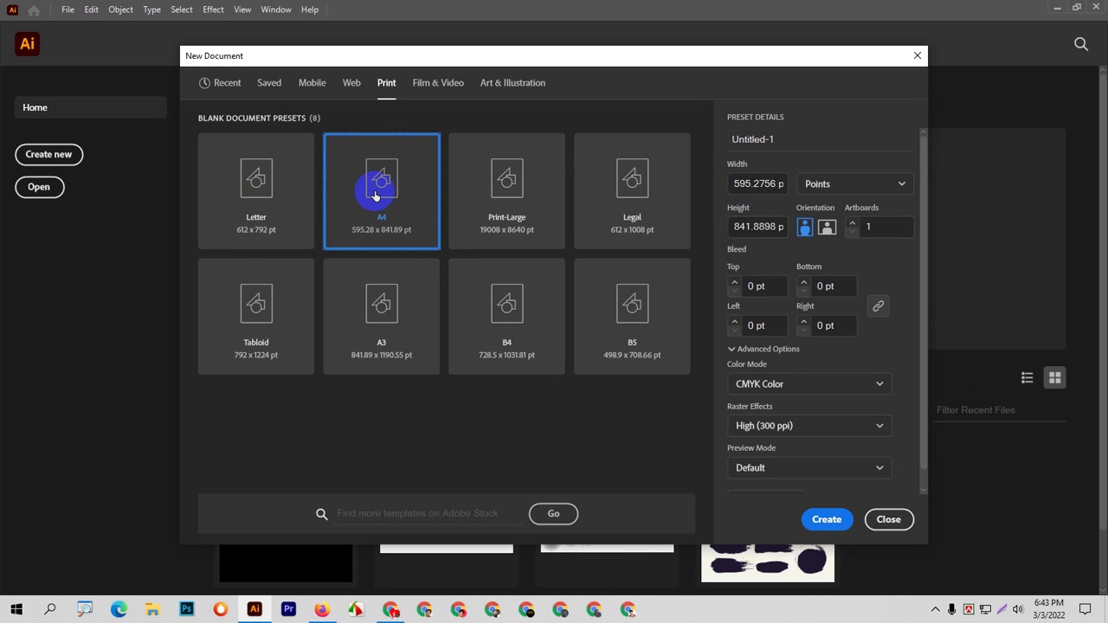
left_click(277, 212)
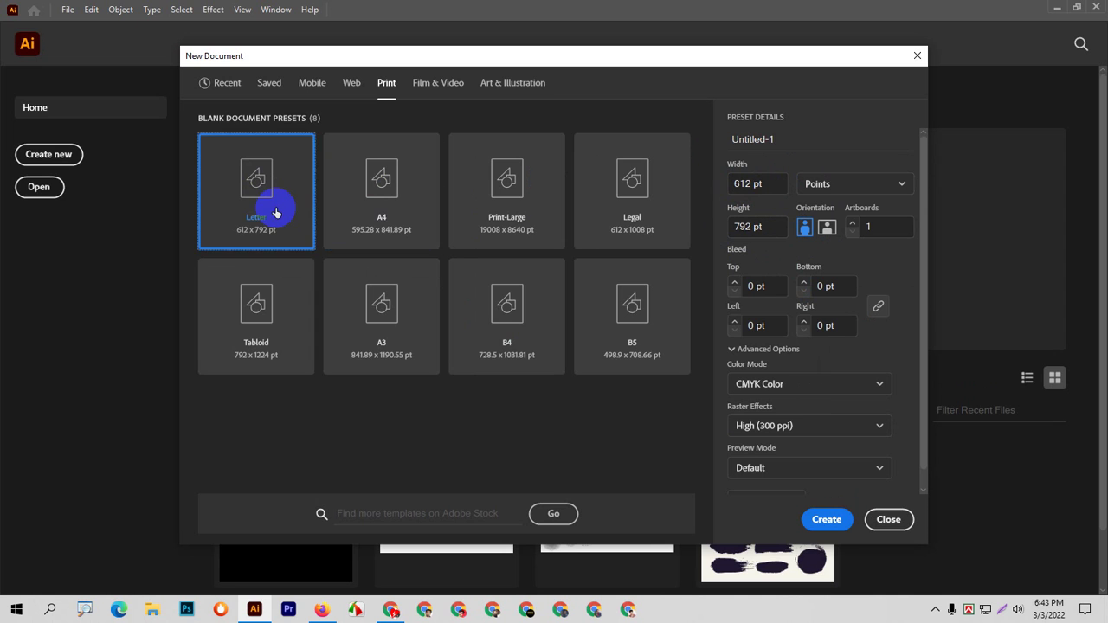
left_click(391, 187)
left_click(836, 524)
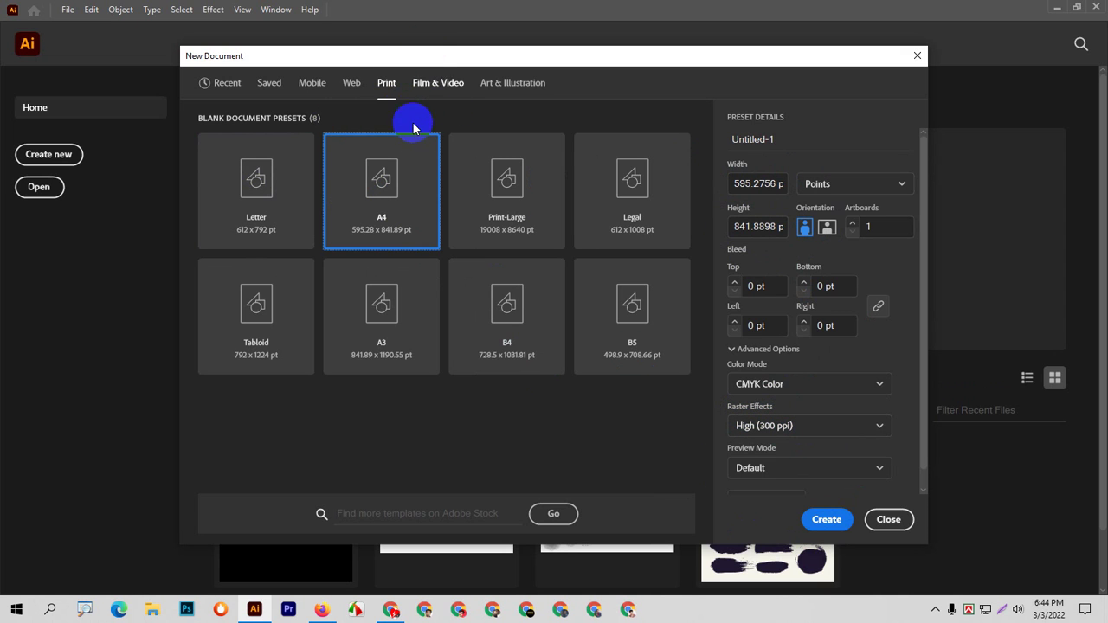
Name the document 'Letterhead' and switch units to inches (8.2677 × 11.6929 in).
left_click(792, 142)
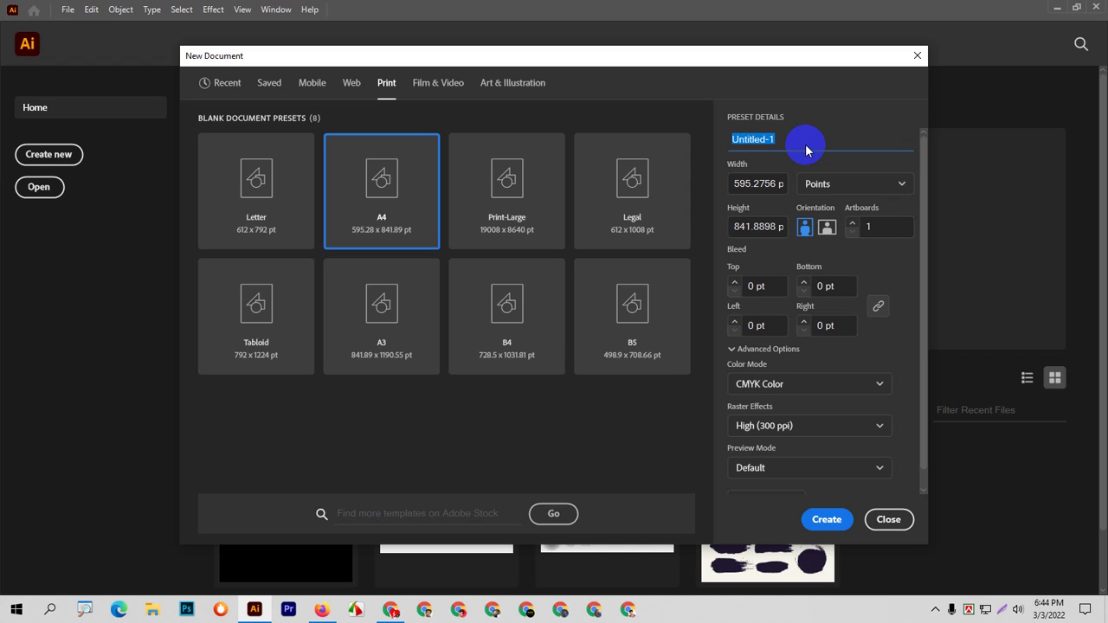
type("L")
type("etter")
type("head")
type(" G")
key("BackSpace")
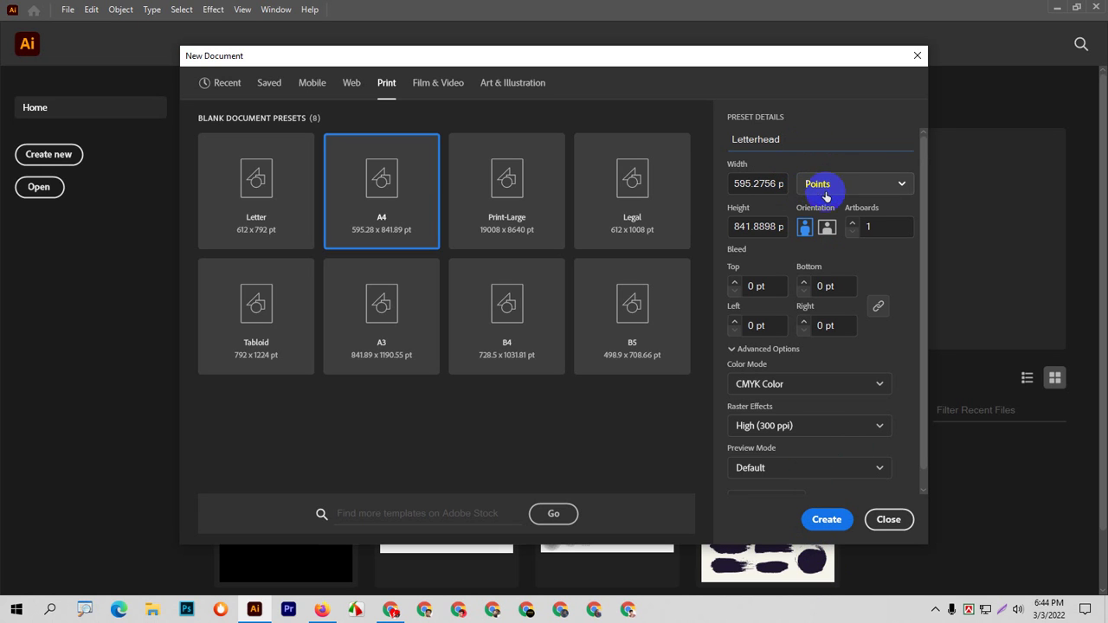
left_click(818, 184)
left_click(830, 284)
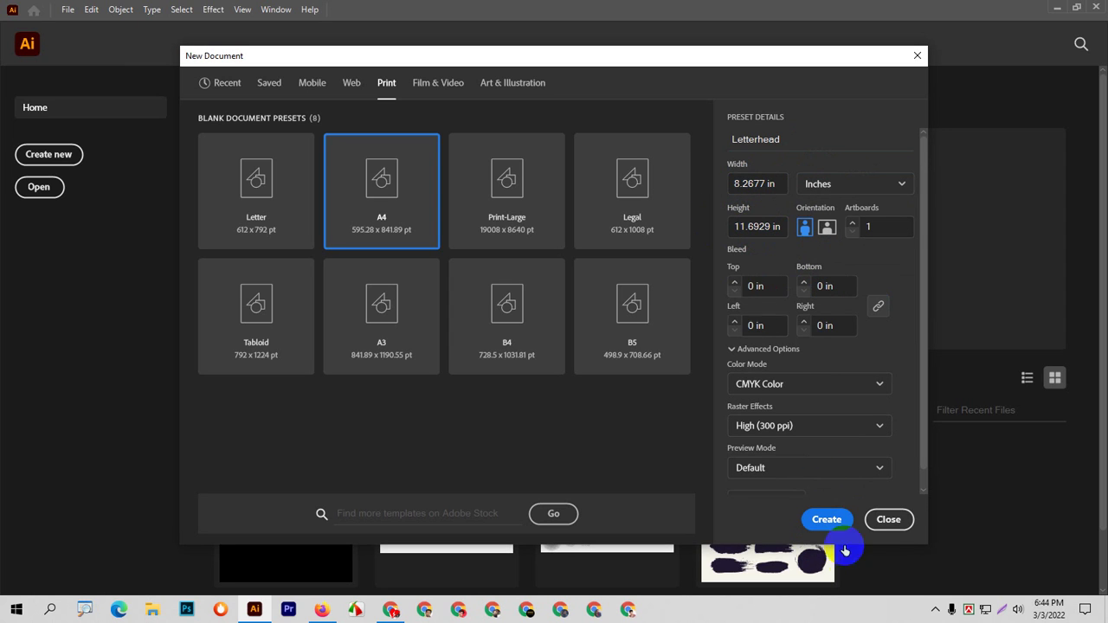
Create the Letterhead A4 artboard and choose None for the Control bar stroke swatch.
left_click(825, 519)
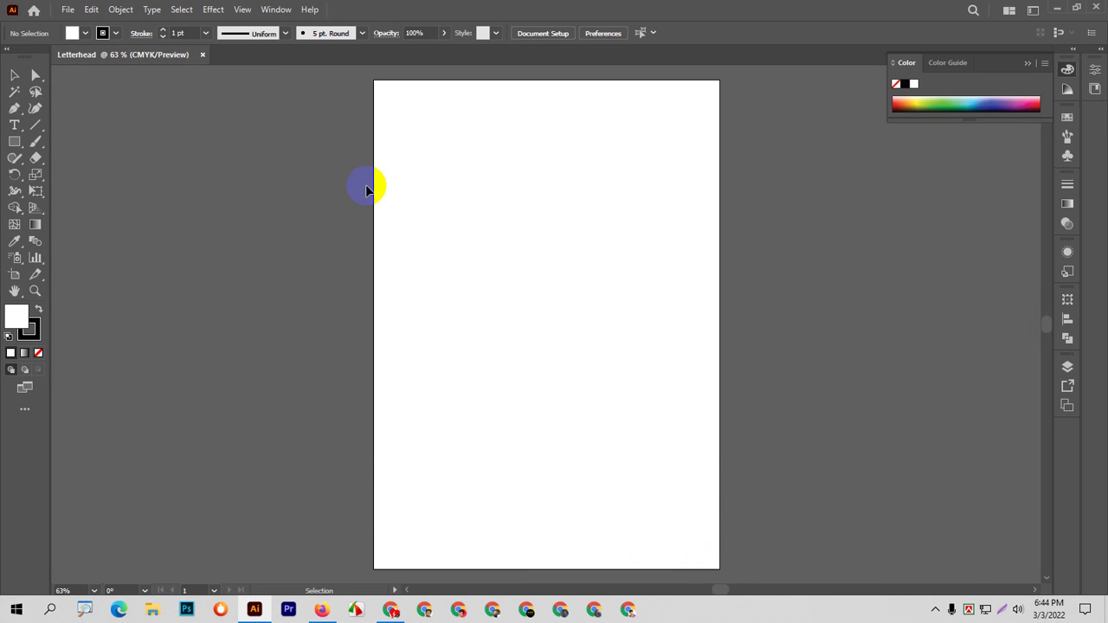
left_click(115, 34)
left_click(8, 56)
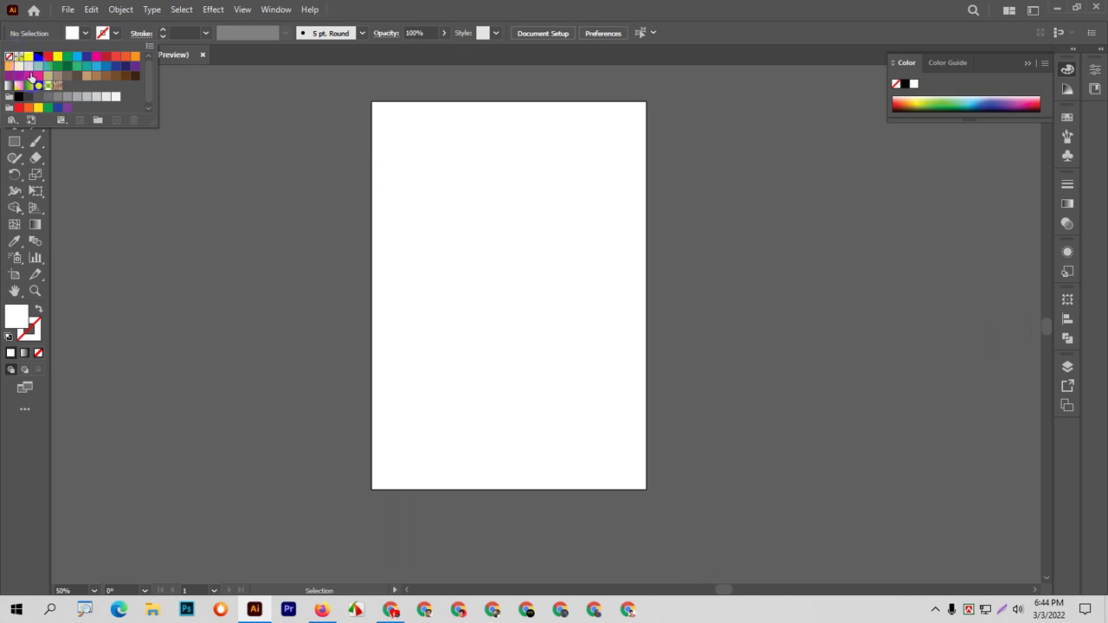
left_click(679, 170)
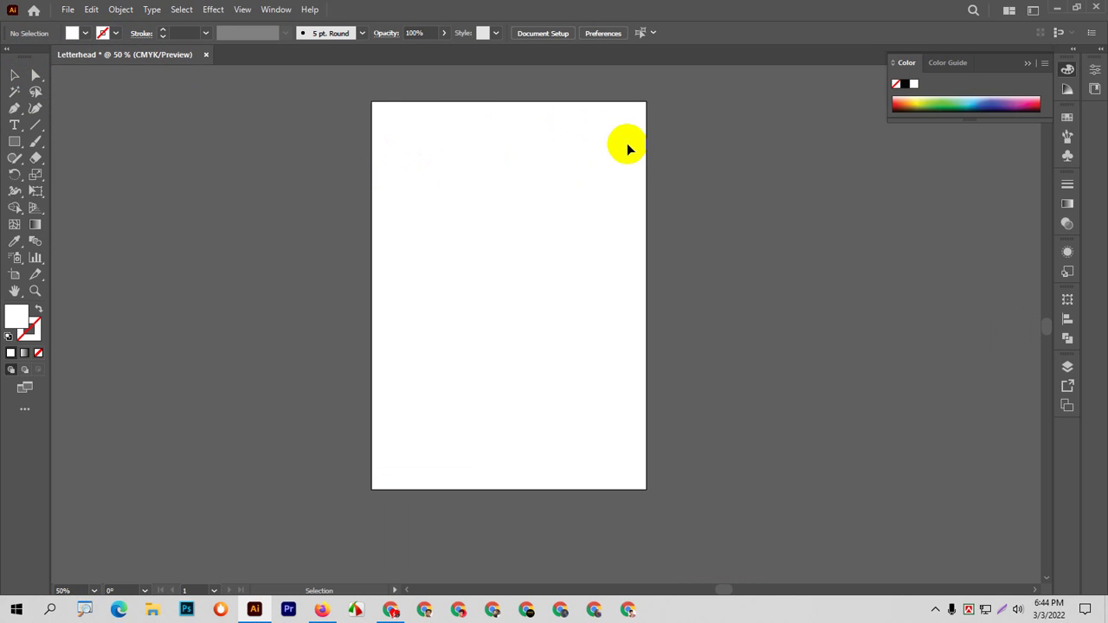
scroll(656, 149, "up", 1)
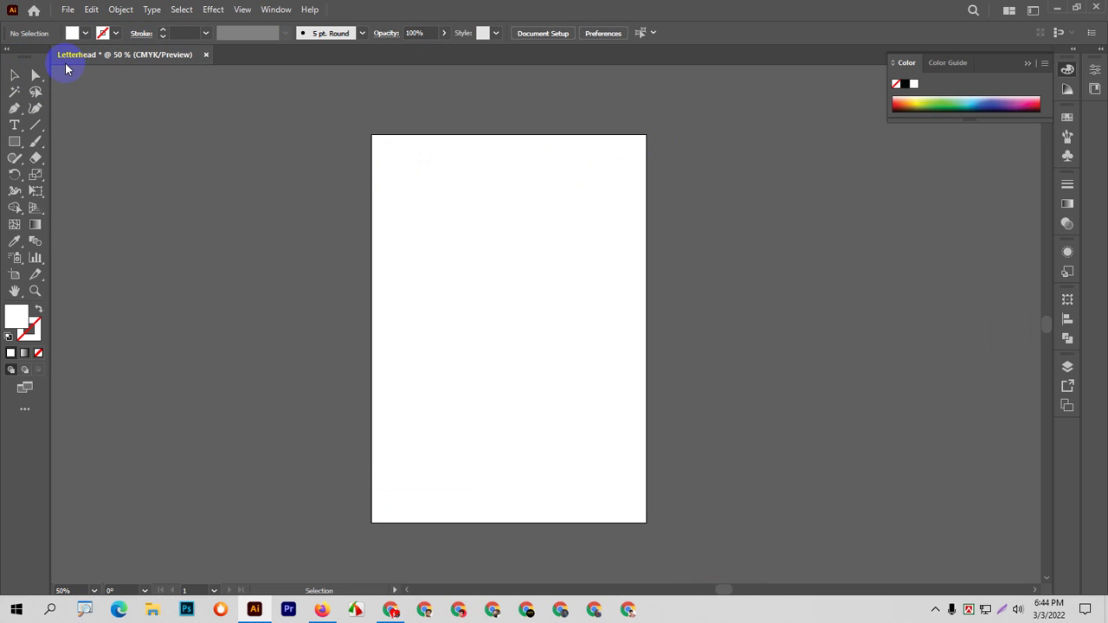
In Firefox, scroll through Google Images results for 'letterhead design' to study reference layouts.
left_click(321, 611)
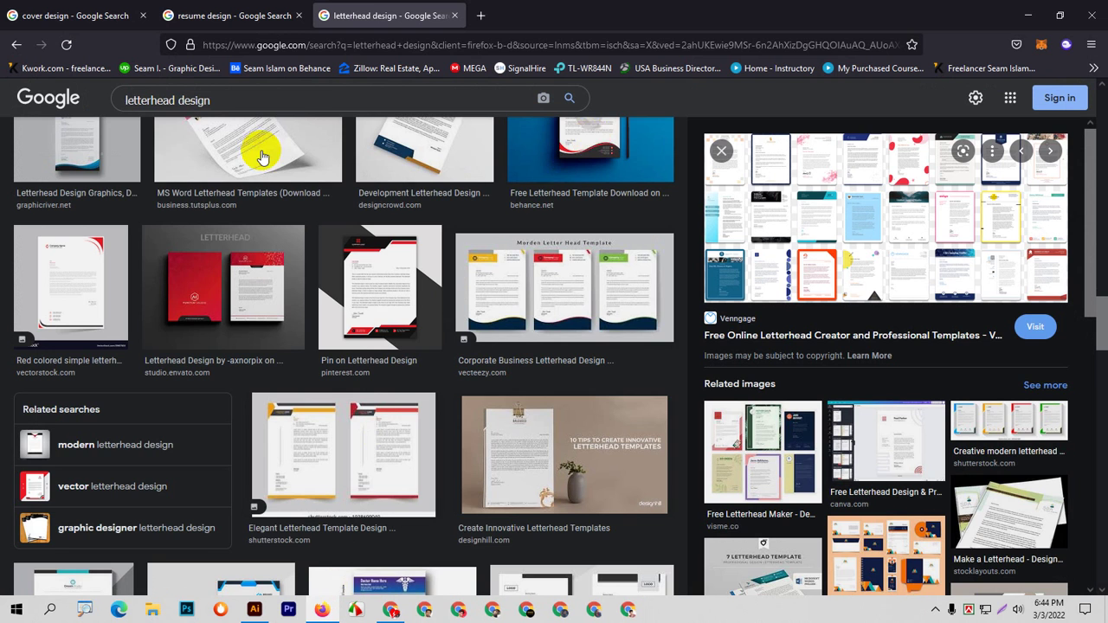
scroll(263, 157, "up", 3)
scroll(290, 287, "up", 2)
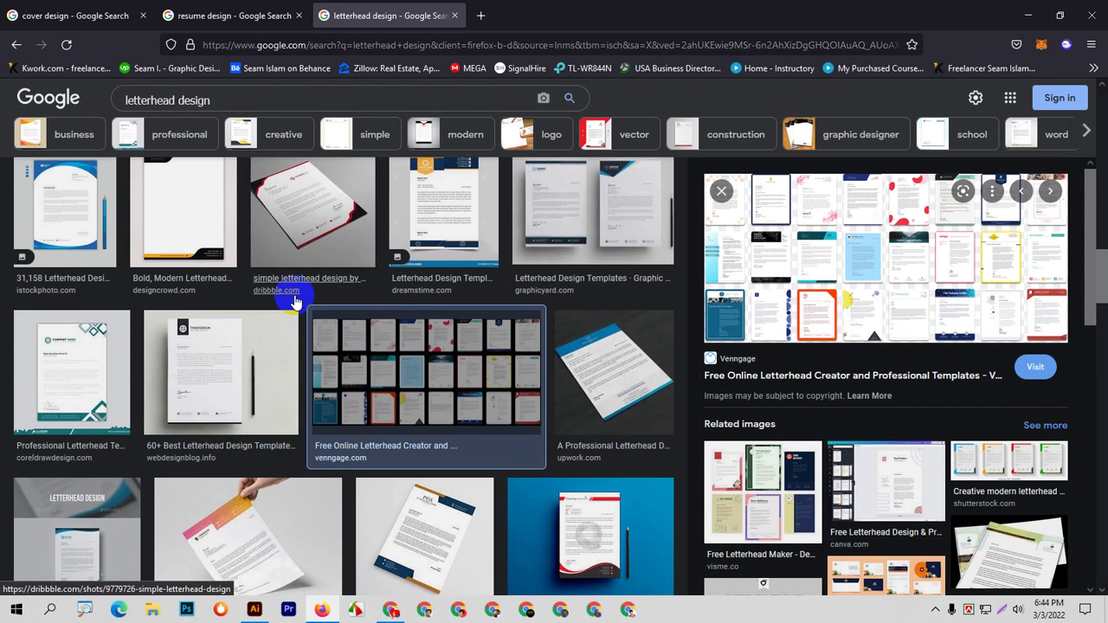
scroll(295, 301, "up", 1)
scroll(295, 301, "up", 2)
scroll(295, 302, "up", 1)
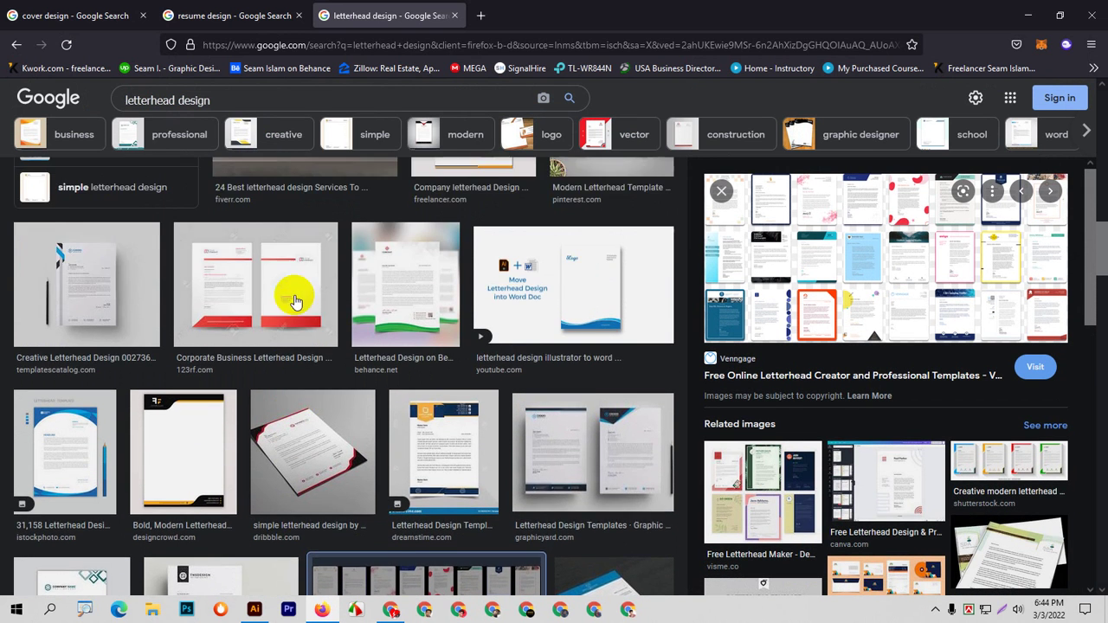
scroll(295, 301, "up", 2)
scroll(294, 301, "up", 2)
scroll(295, 302, "up", 4)
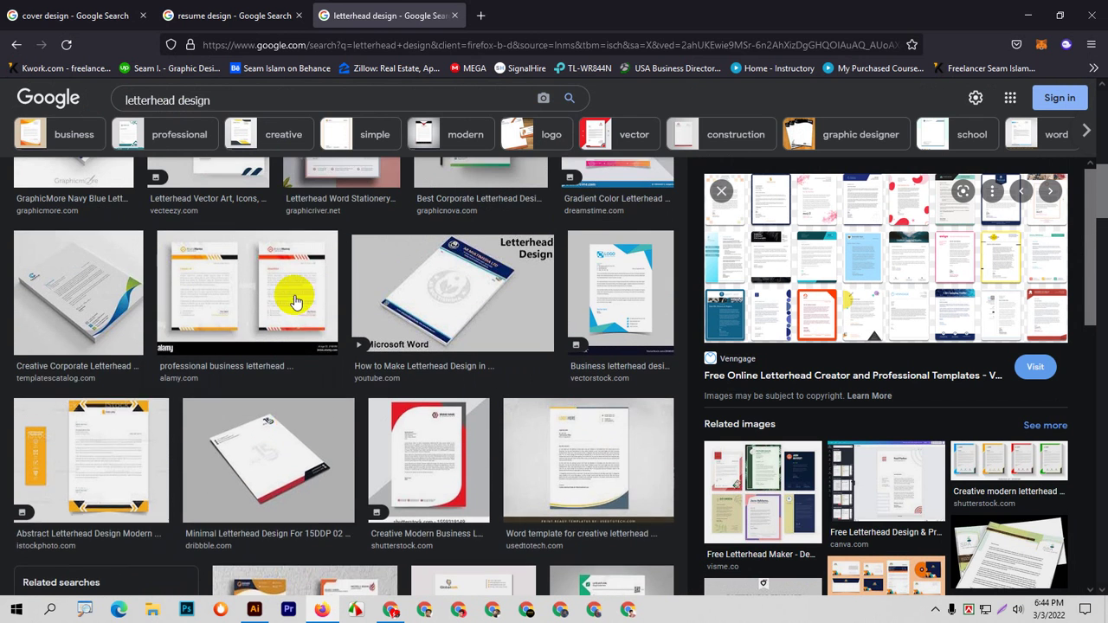
scroll(294, 301, "up", 1)
scroll(293, 311, "down", 1)
scroll(292, 340, "down", 3)
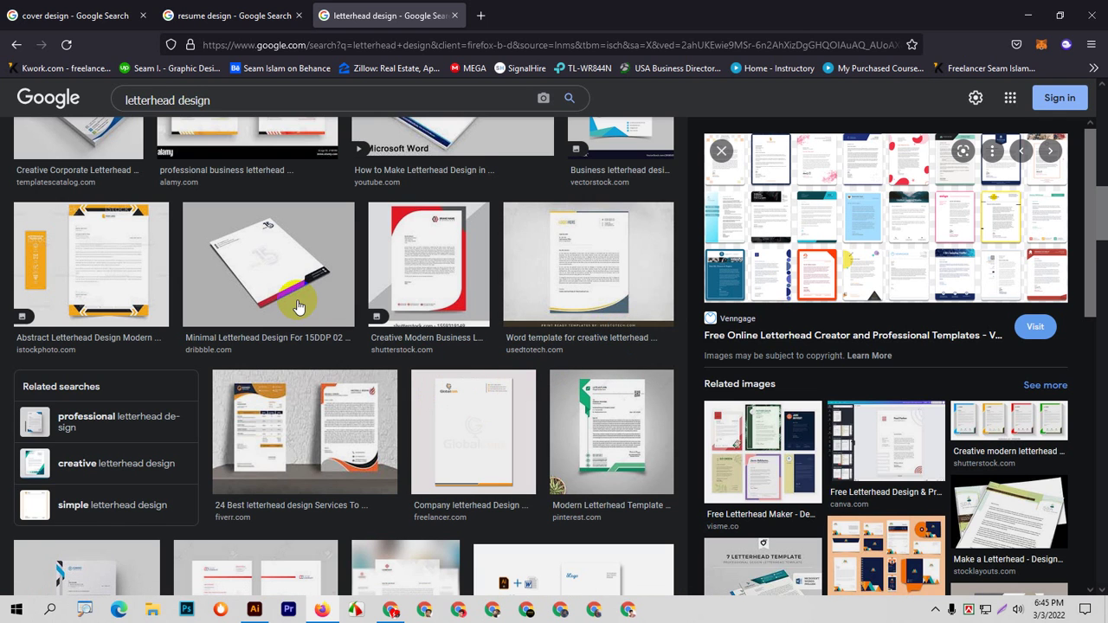
scroll(297, 305, "down", 3)
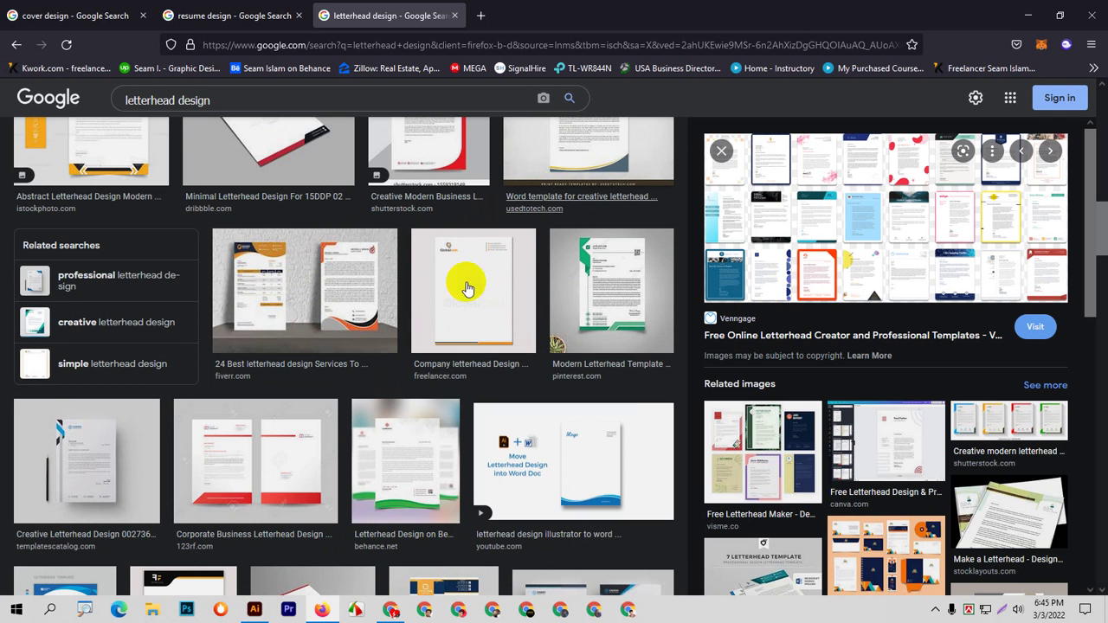
scroll(523, 267, "down", 2)
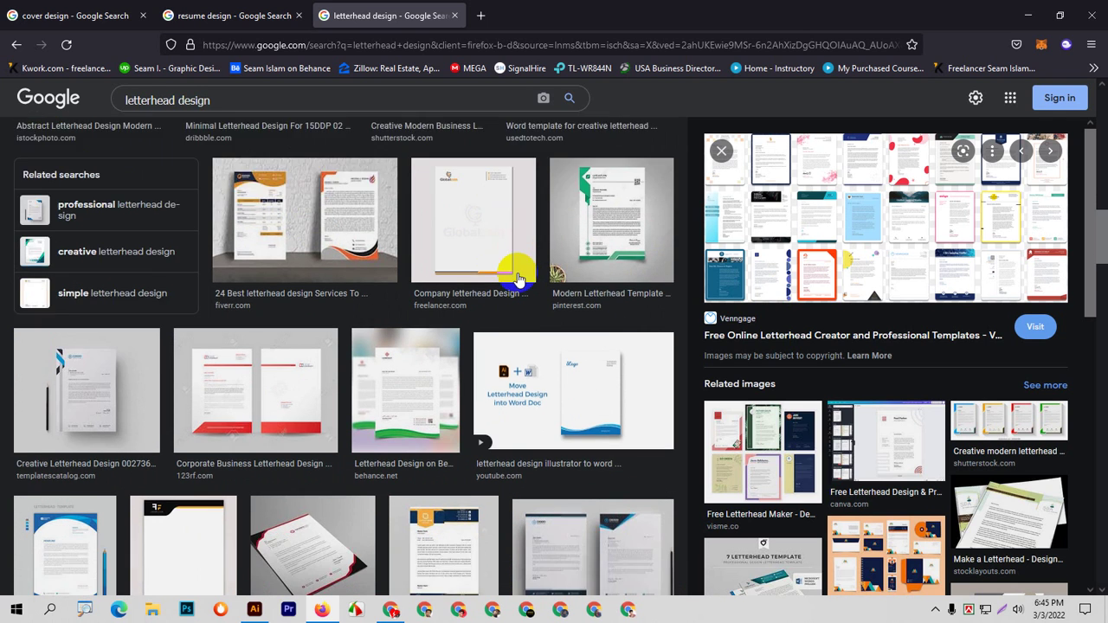
scroll(519, 273, "down", 4)
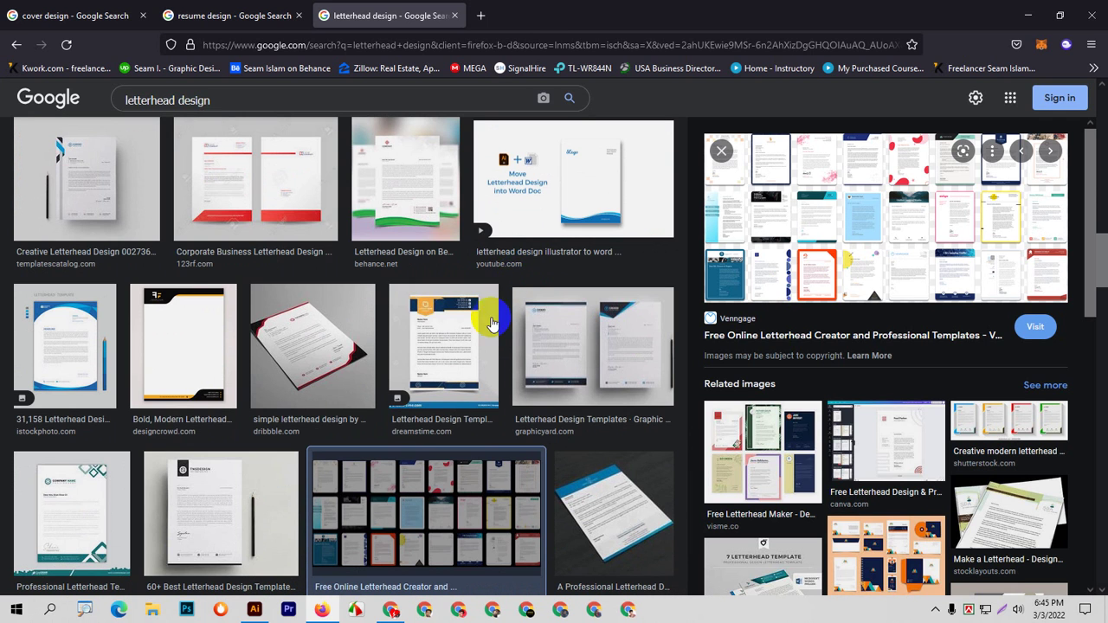
scroll(493, 238, "down", 4)
scroll(502, 251, "down", 3)
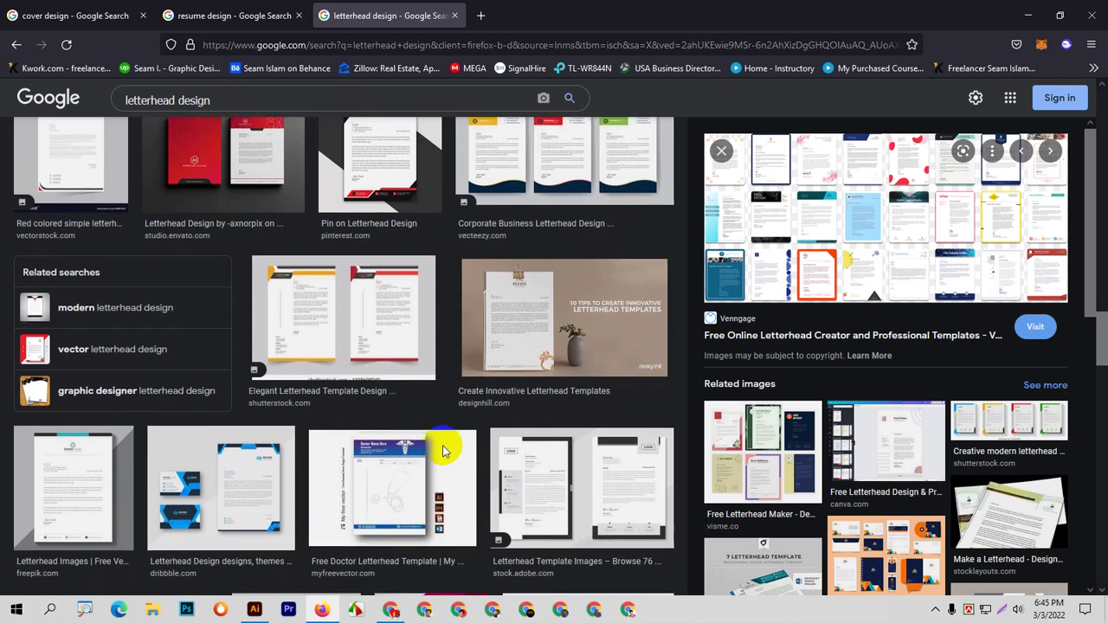
scroll(445, 450, "down", 2)
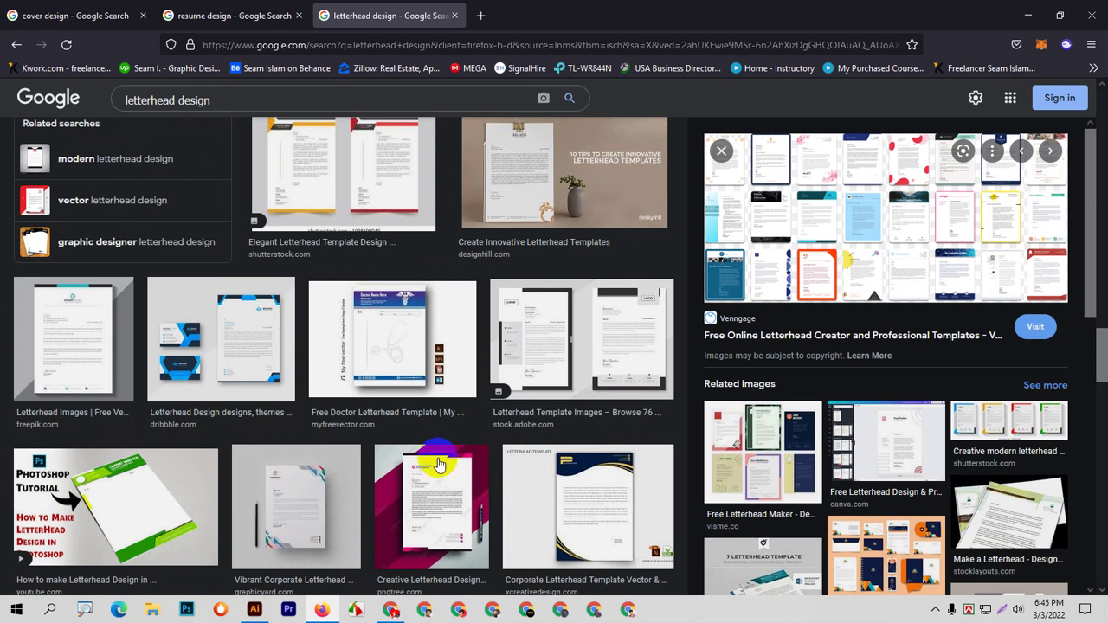
Return to the Letterhead document and show rulers with Ctrl+R.
left_click(255, 610)
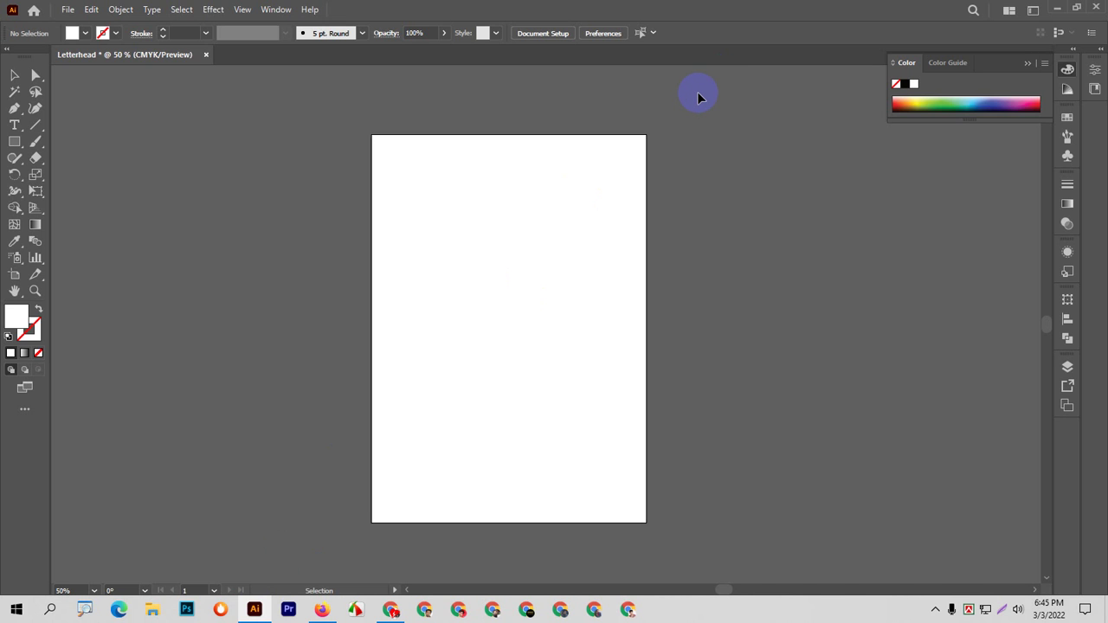
key("a")
key("ctrl+r")
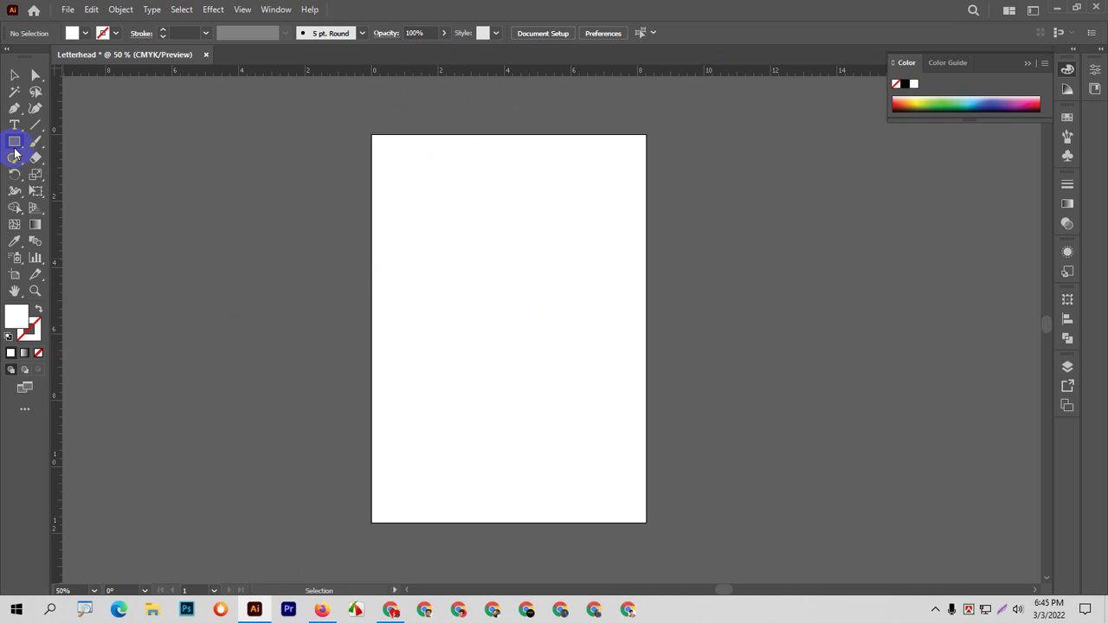
left_click(14, 143)
Draw a 1 in × 1 in square on the artboard using exact dimensions.
left_click(433, 194)
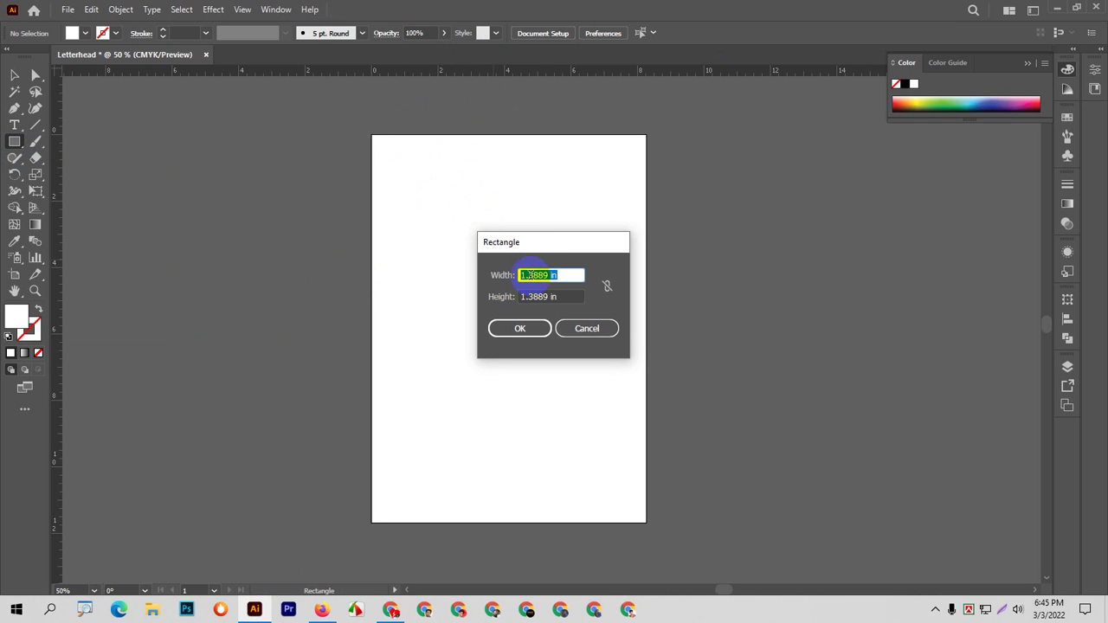
left_click_drag(536, 276, 549, 278)
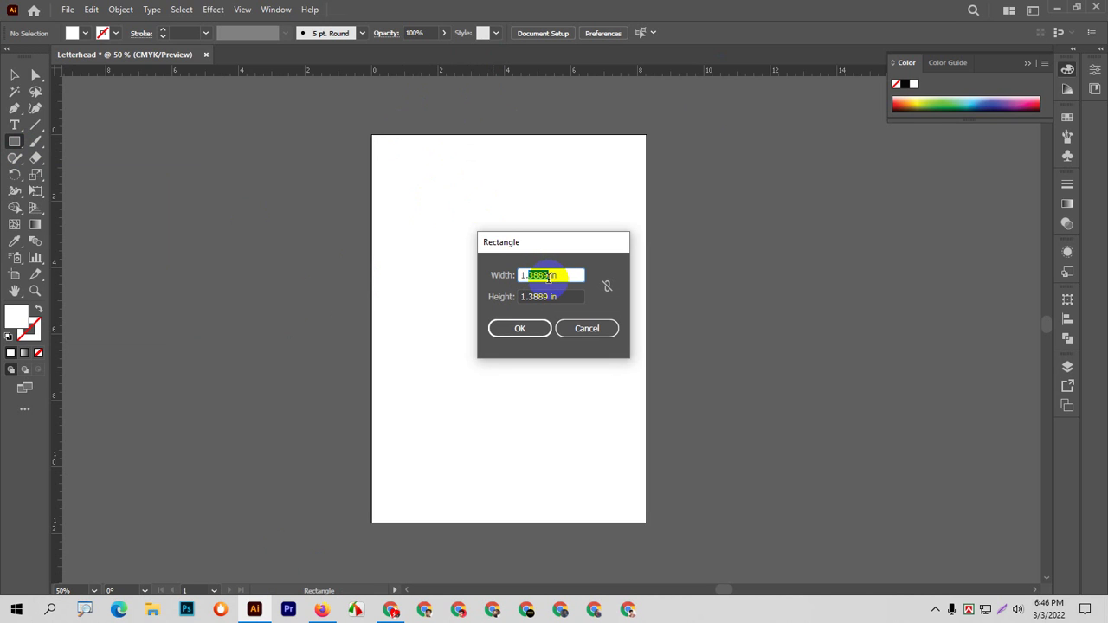
mouse_move(549, 278)
left_mouse_down()
mouse_move(524, 277)
mouse_move(544, 275)
left_mouse_up()
left_click(531, 297)
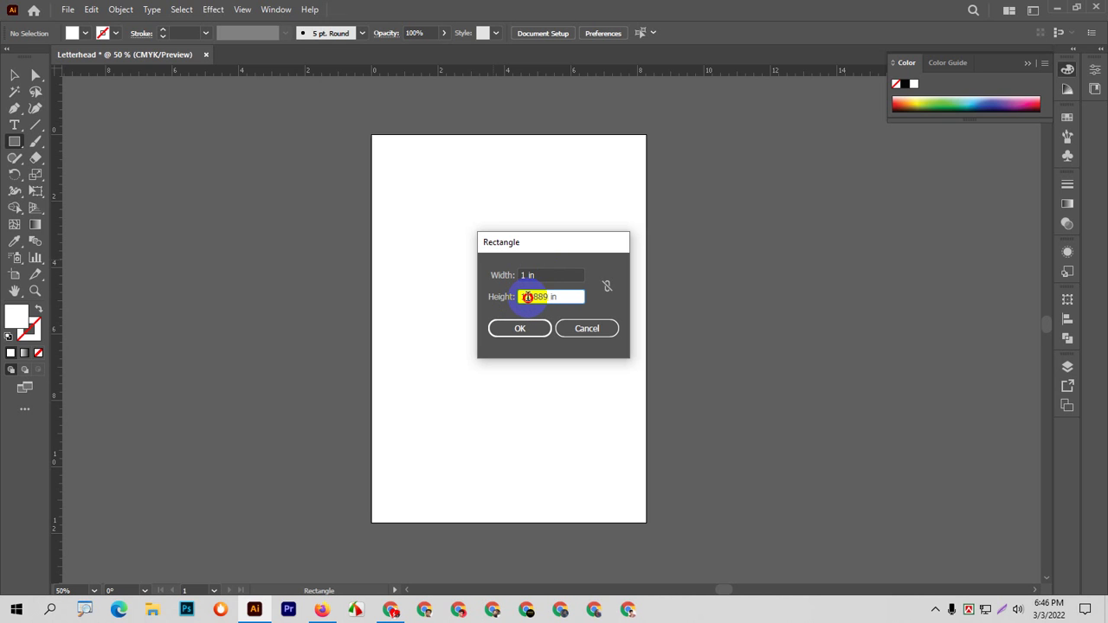
left_click_drag(530, 297, 544, 297)
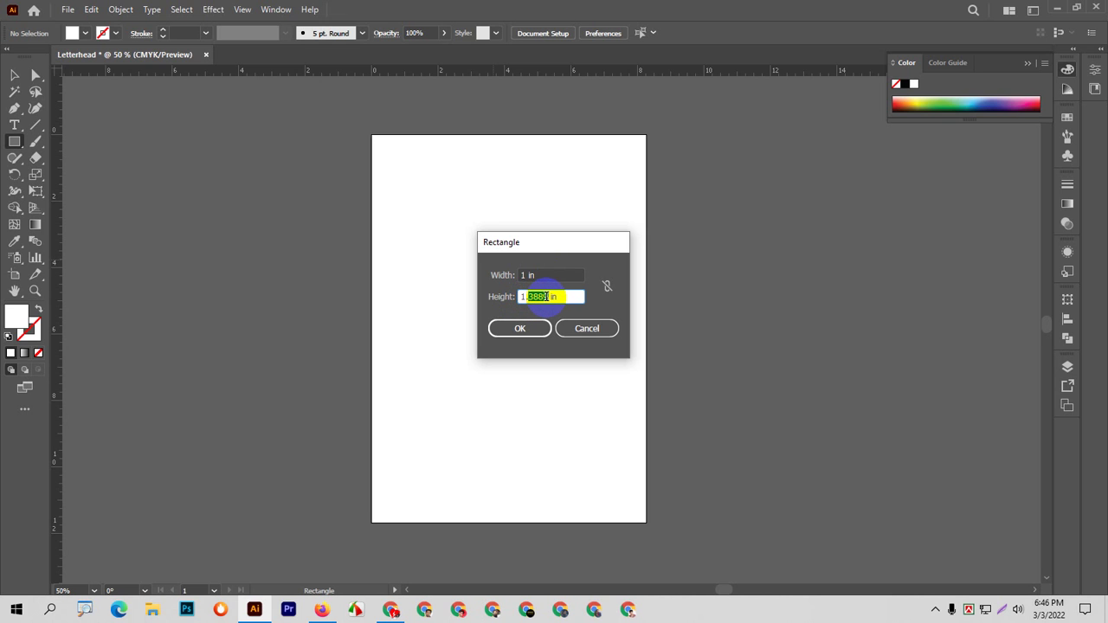
left_click(521, 330)
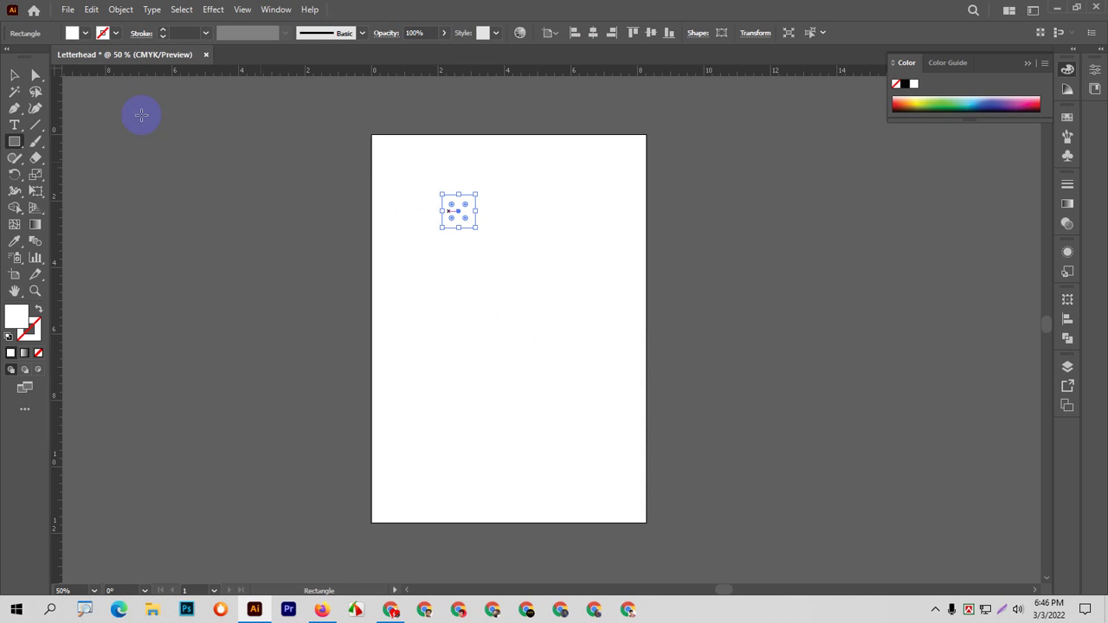
Fill the square with the black swatch and select it with the Selection tool.
left_click(85, 36)
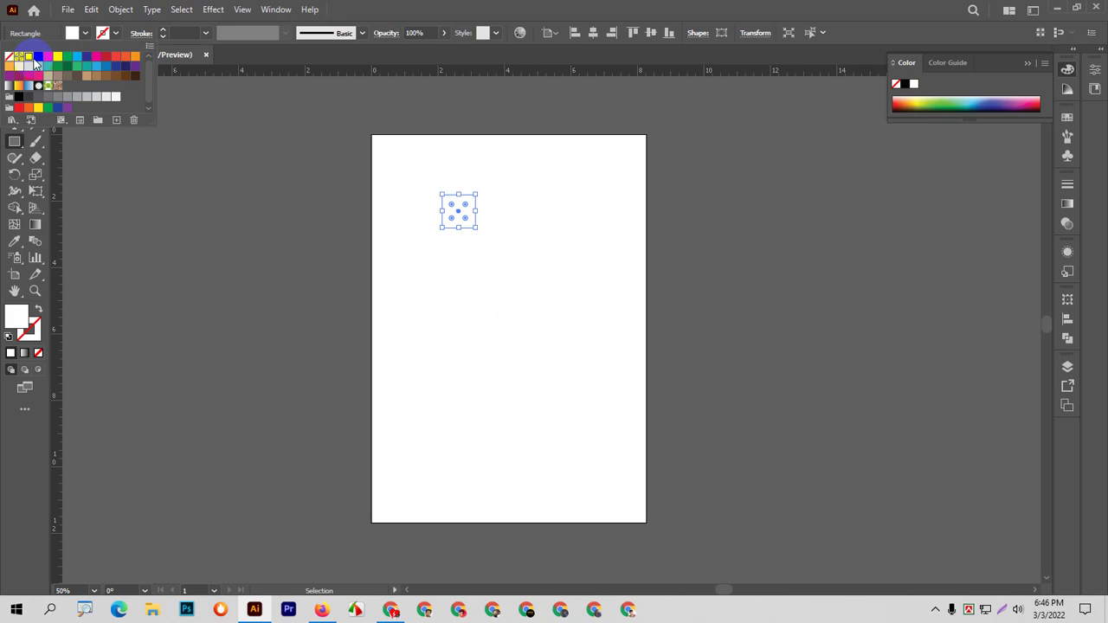
left_click(38, 58)
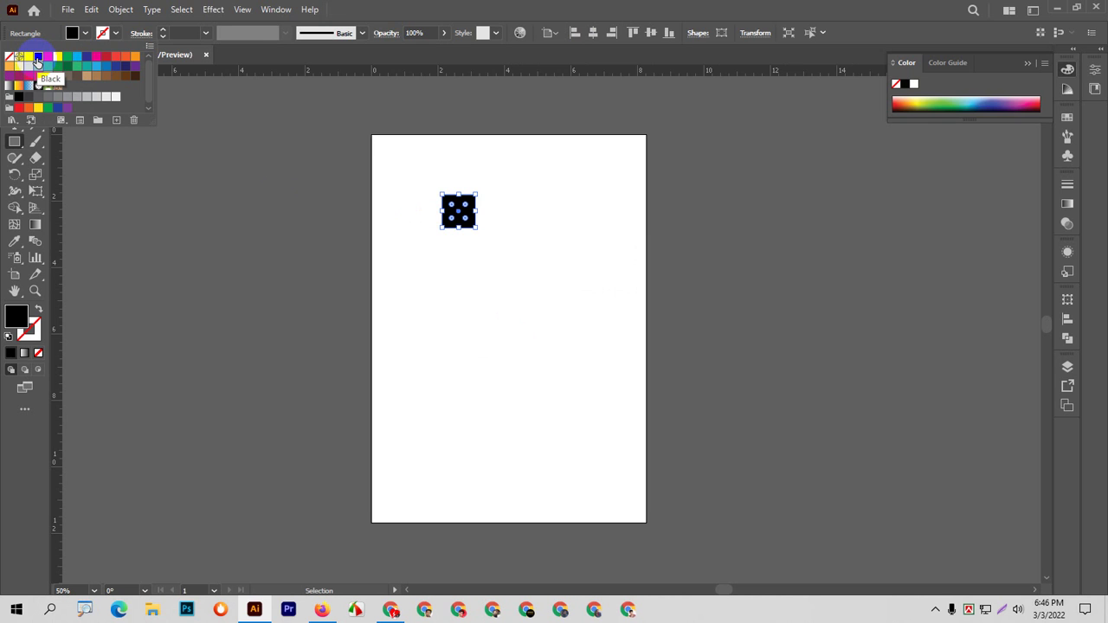
left_click(592, 201)
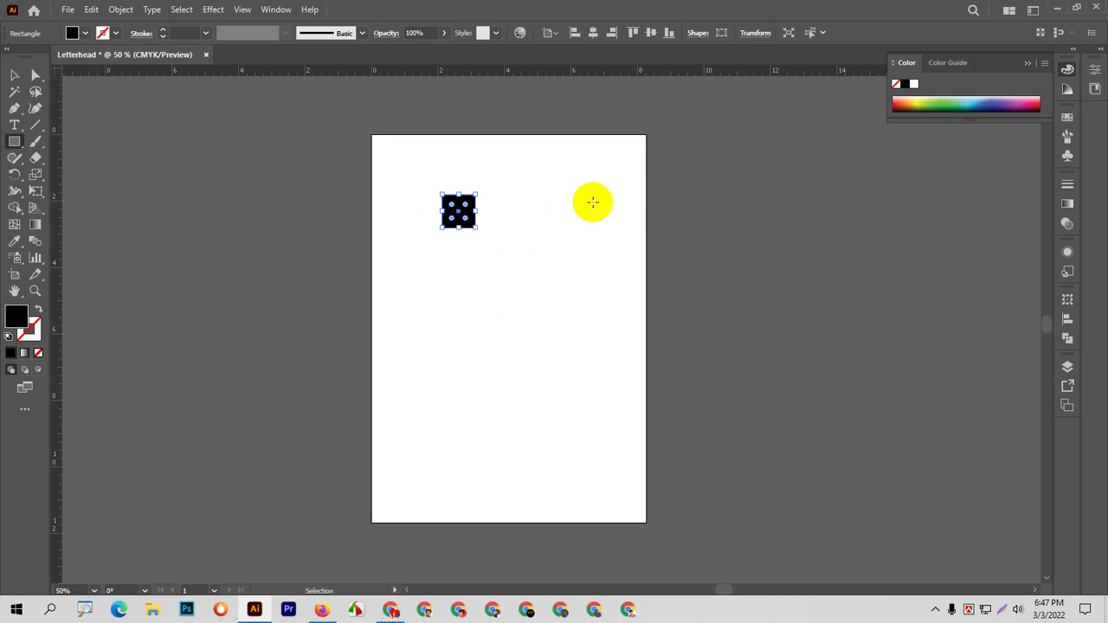
left_click(14, 76)
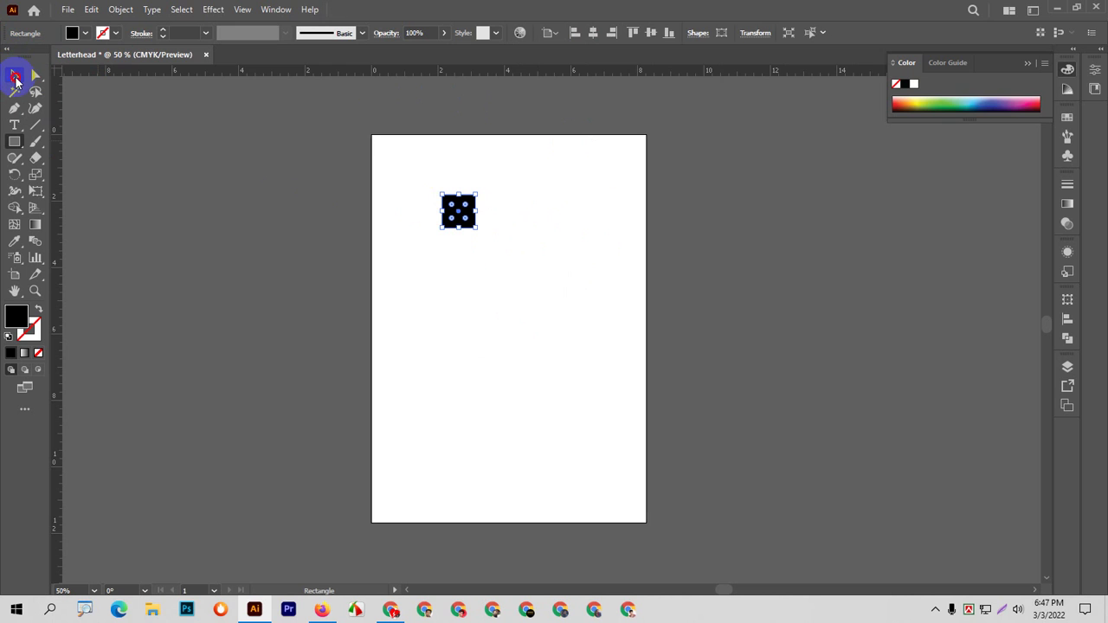
left_click(459, 214)
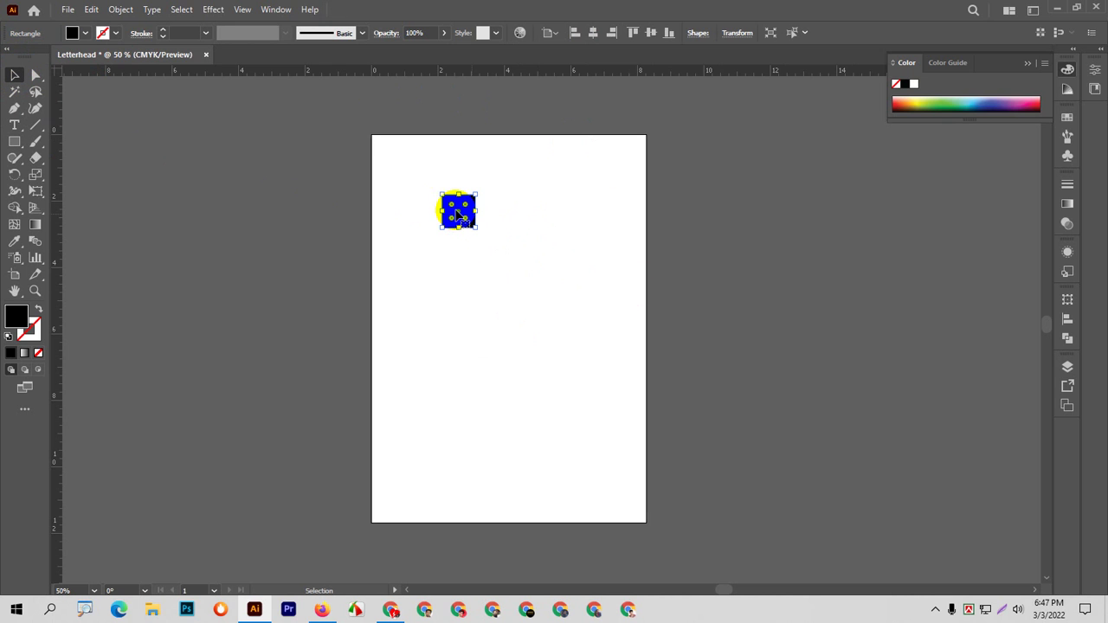
Move the black square to the top-right corner and drag a vertical guide near its left edge.
left_click_drag(459, 214, 629, 153)
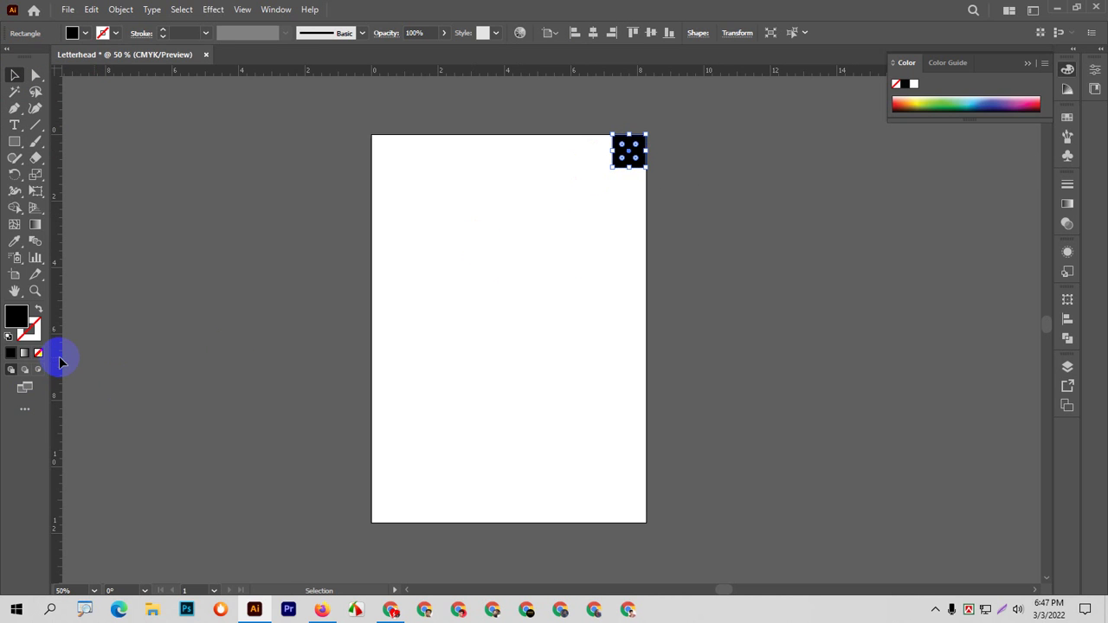
left_click_drag(60, 362, 76, 360)
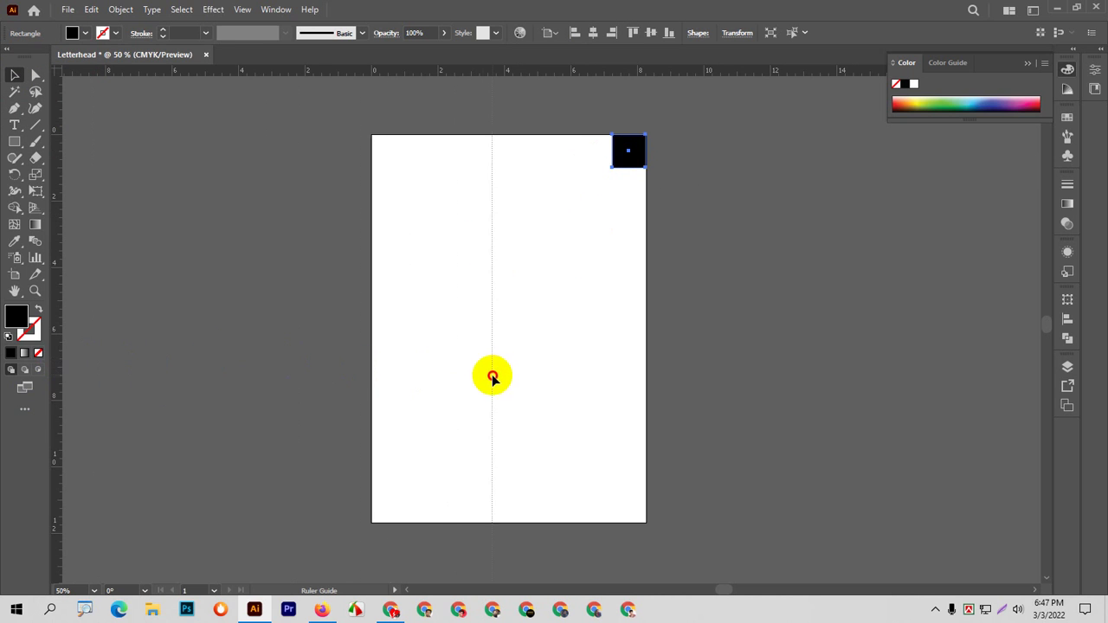
left_click_drag(292, 365, 610, 382)
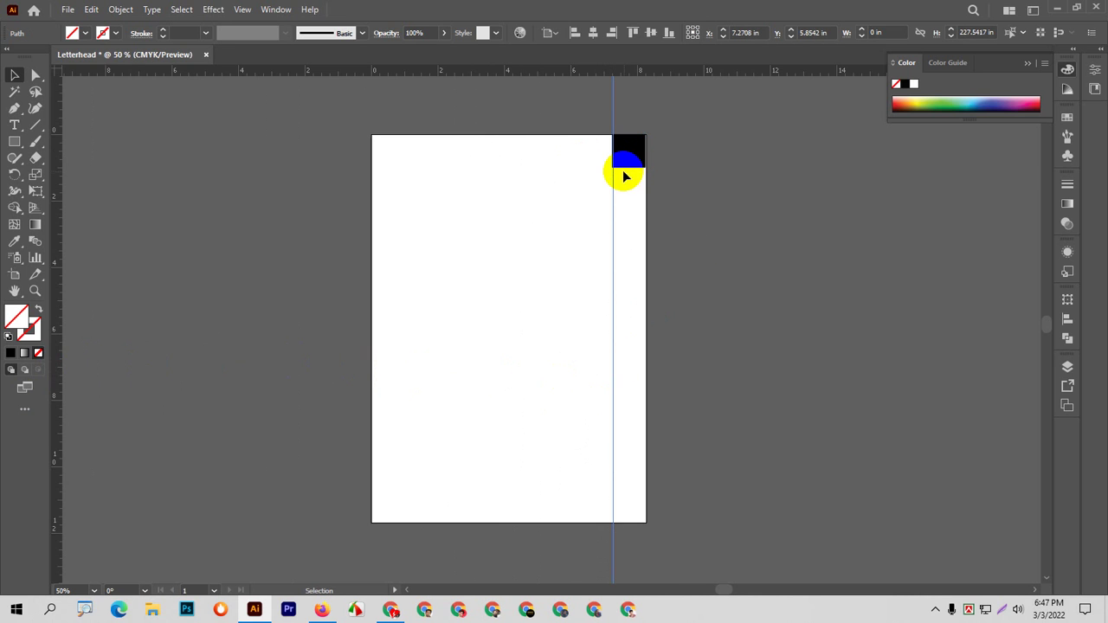
scroll(625, 177, "up", 2)
scroll(621, 162, "up", 3)
scroll(620, 163, "up", 2)
scroll(574, 231, "up", 2)
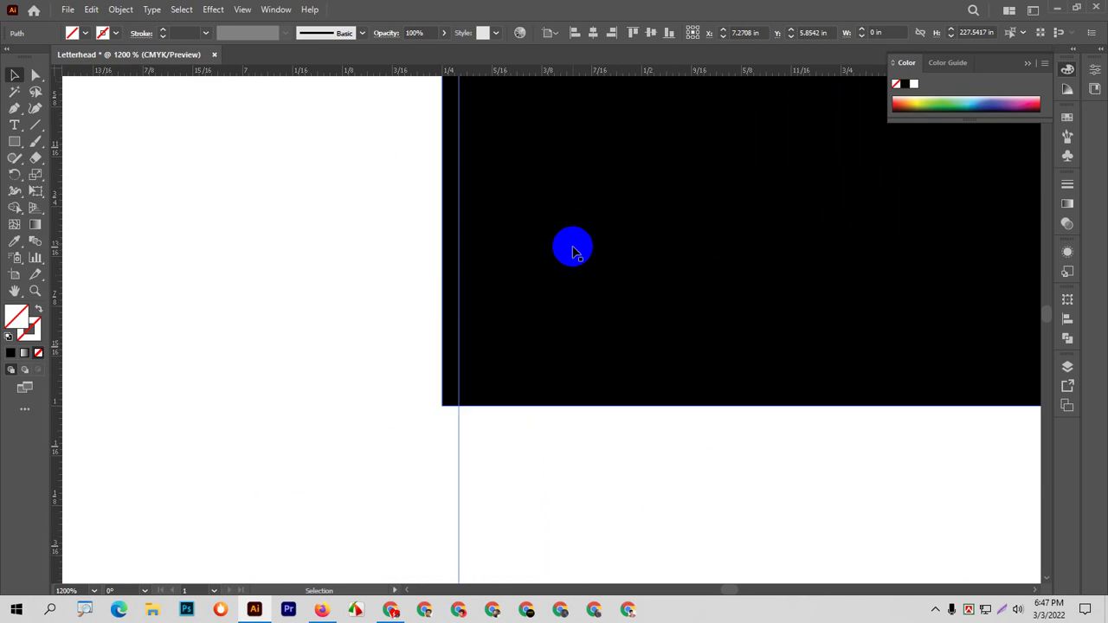
scroll(574, 252, "up", 1)
left_click_drag(457, 527, 442, 525)
Zoom in and snap the vertical guide exactly onto the square's left edge.
scroll(463, 510, "down", 4)
scroll(463, 506, "down", 1)
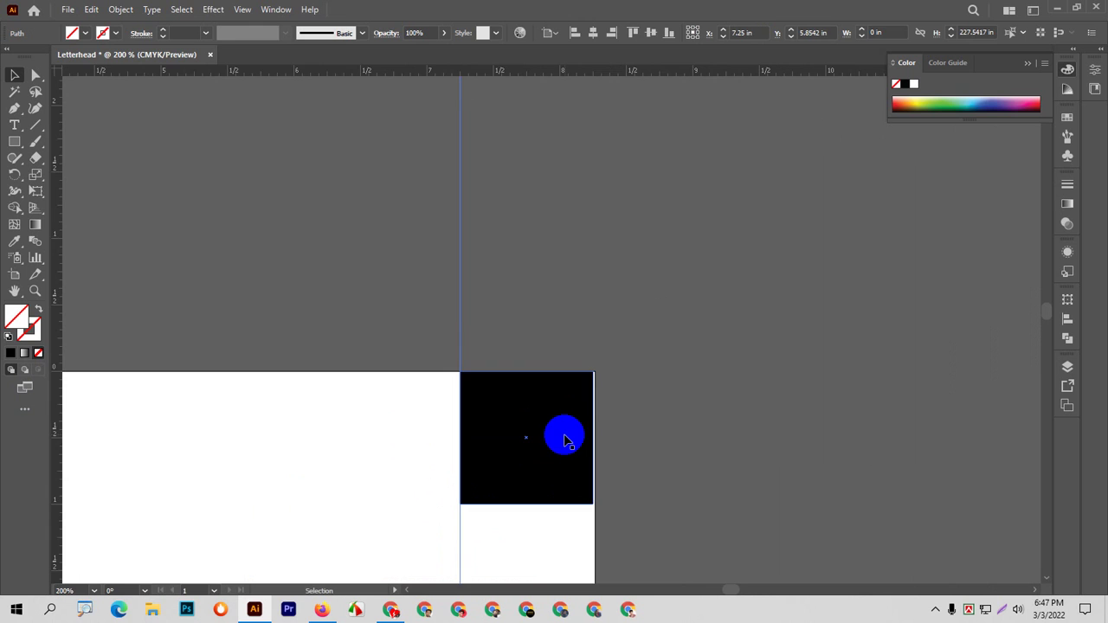
scroll(577, 437, "up", 5)
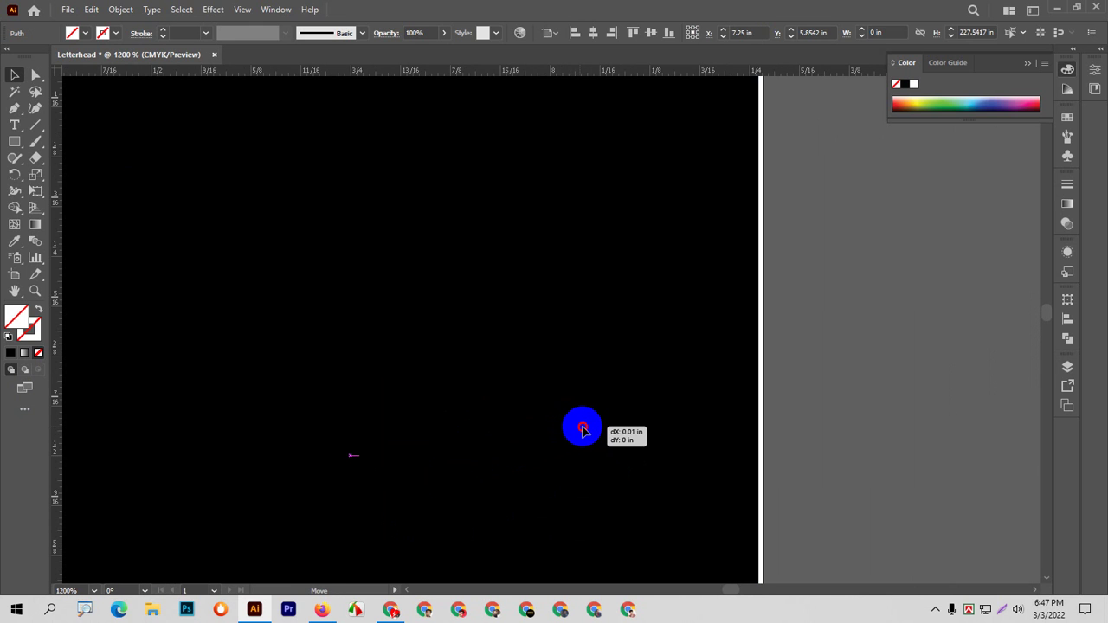
left_click_drag(575, 431, 588, 430)
scroll(587, 433, "down", 3)
scroll(409, 451, "down", 2)
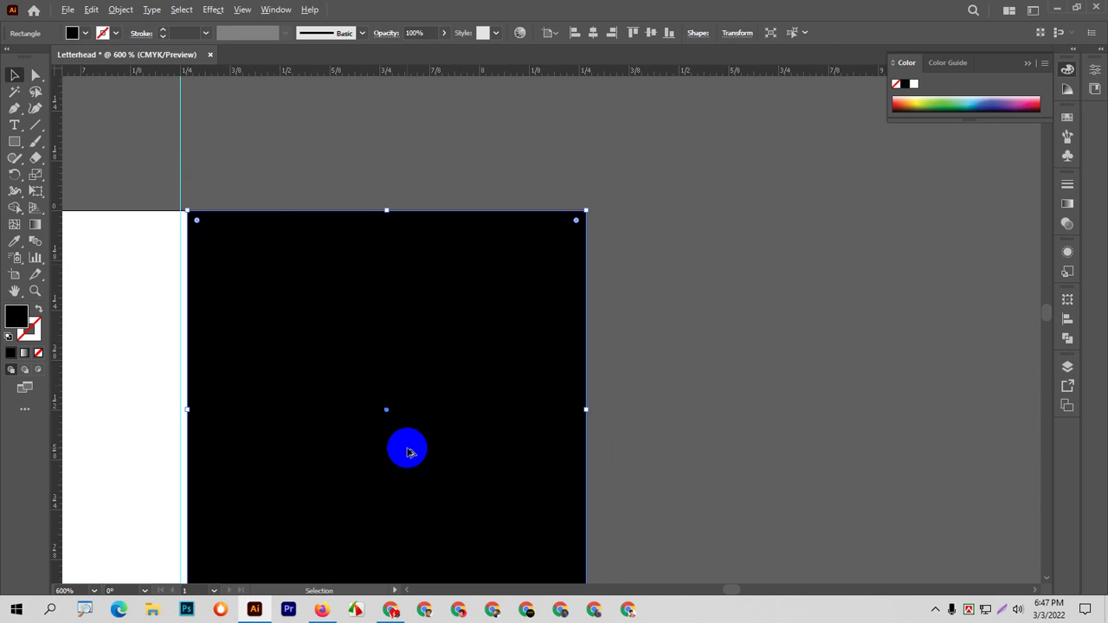
scroll(597, 390, "left", 3)
scroll(570, 396, "left", 1)
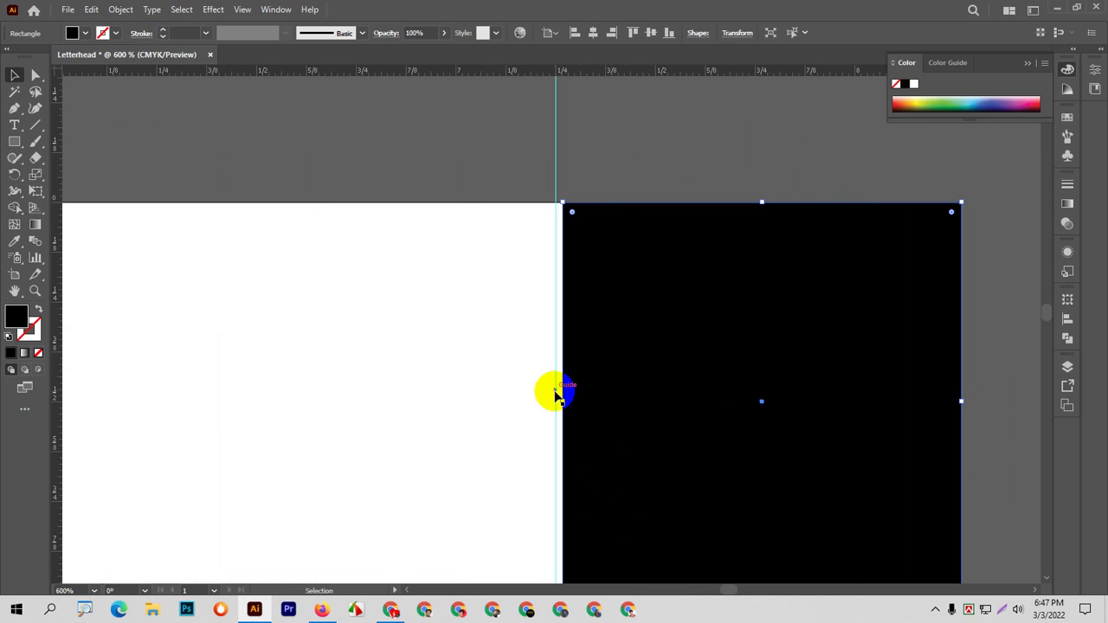
scroll(564, 390, "up", 4)
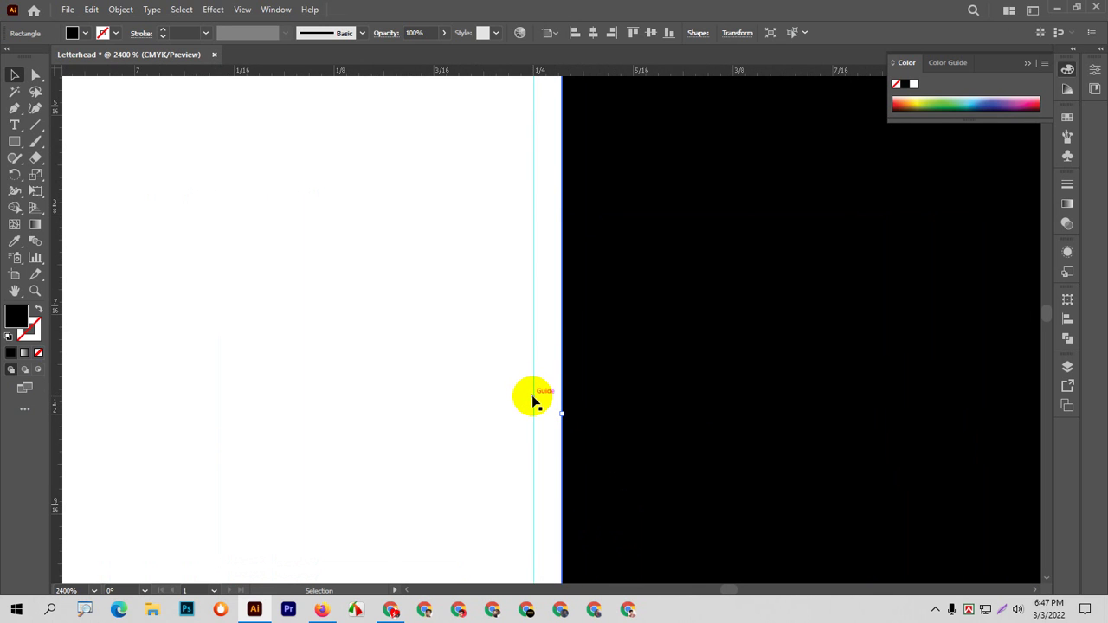
left_click_drag(532, 396, 560, 404)
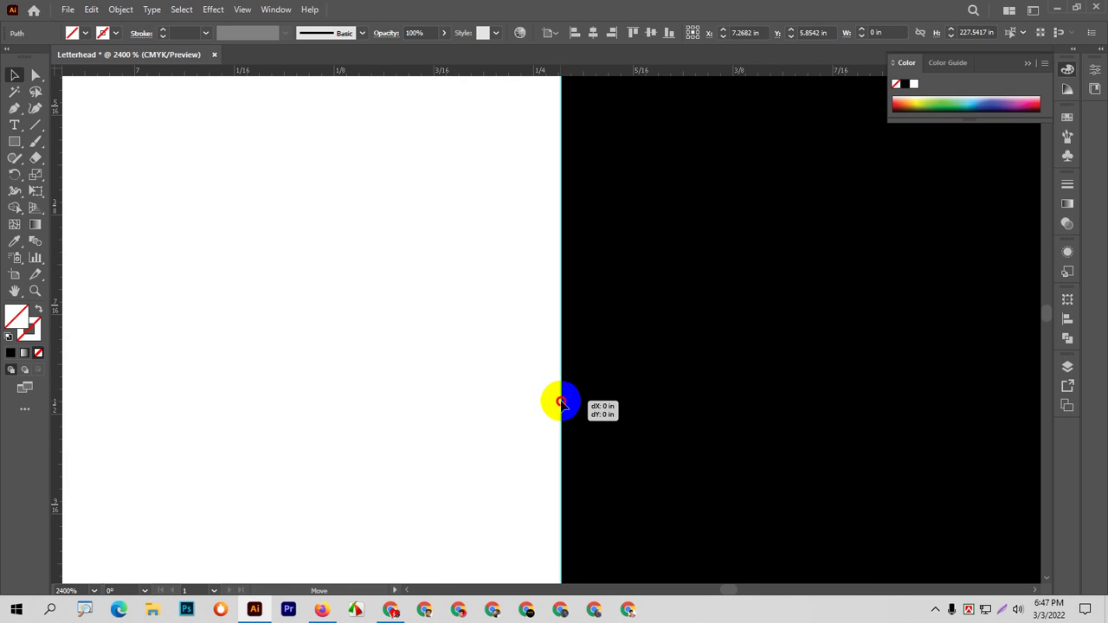
left_click_drag(560, 404, 561, 403)
scroll(604, 344, "down", 2)
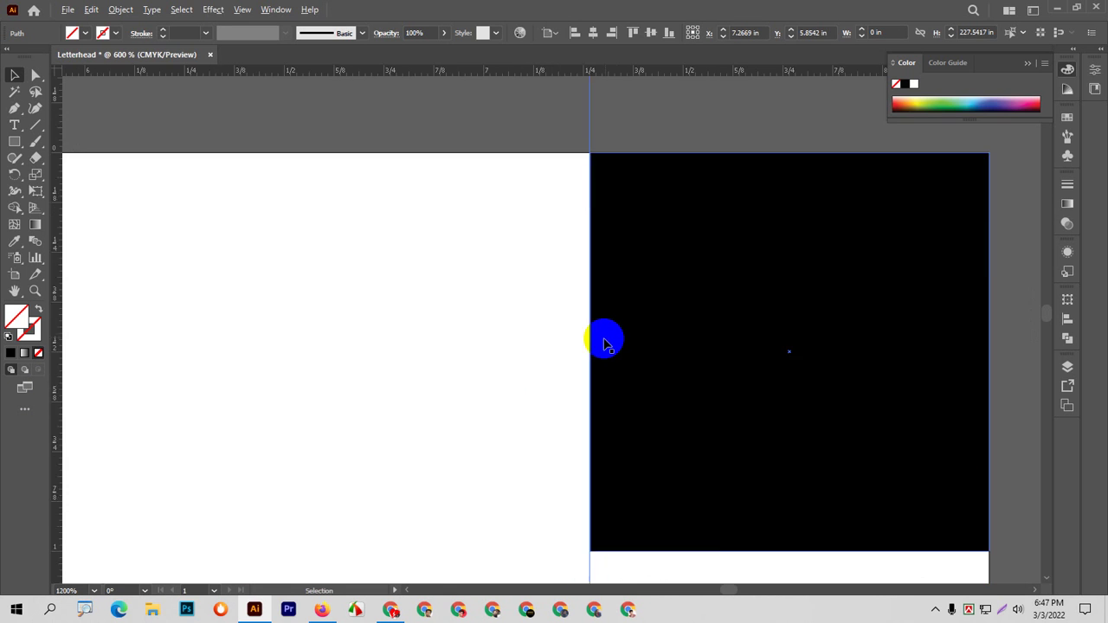
scroll(605, 344, "down", 1)
scroll(605, 344, "down", 2)
scroll(605, 344, "down", 1)
scroll(604, 346, "down", 1)
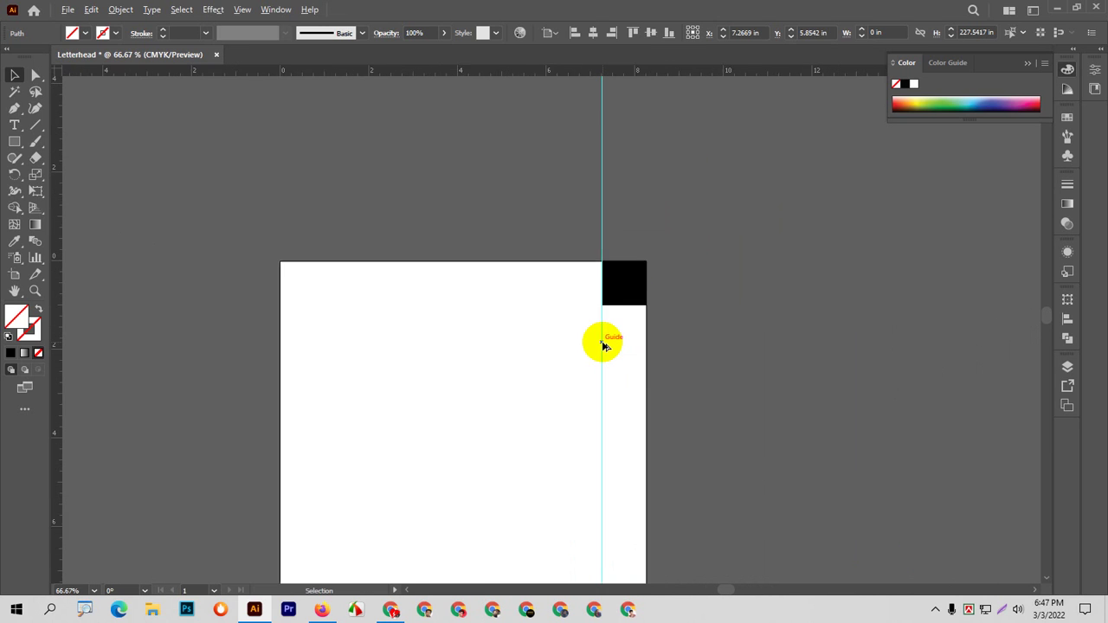
scroll(605, 346, "down", 1)
scroll(601, 347, "down", 3)
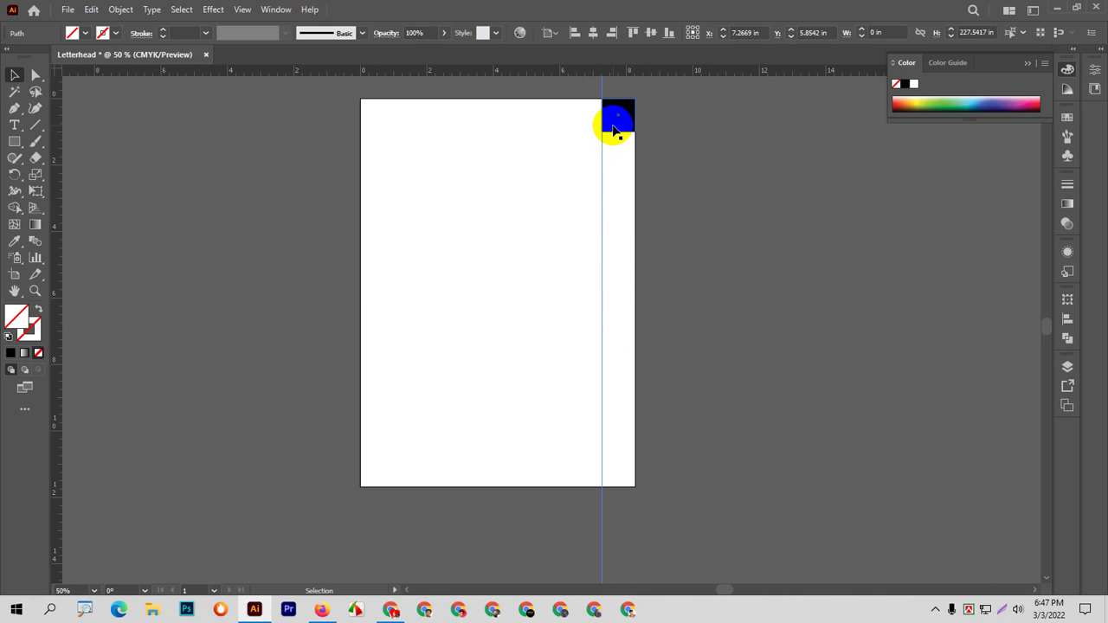
left_click(613, 128)
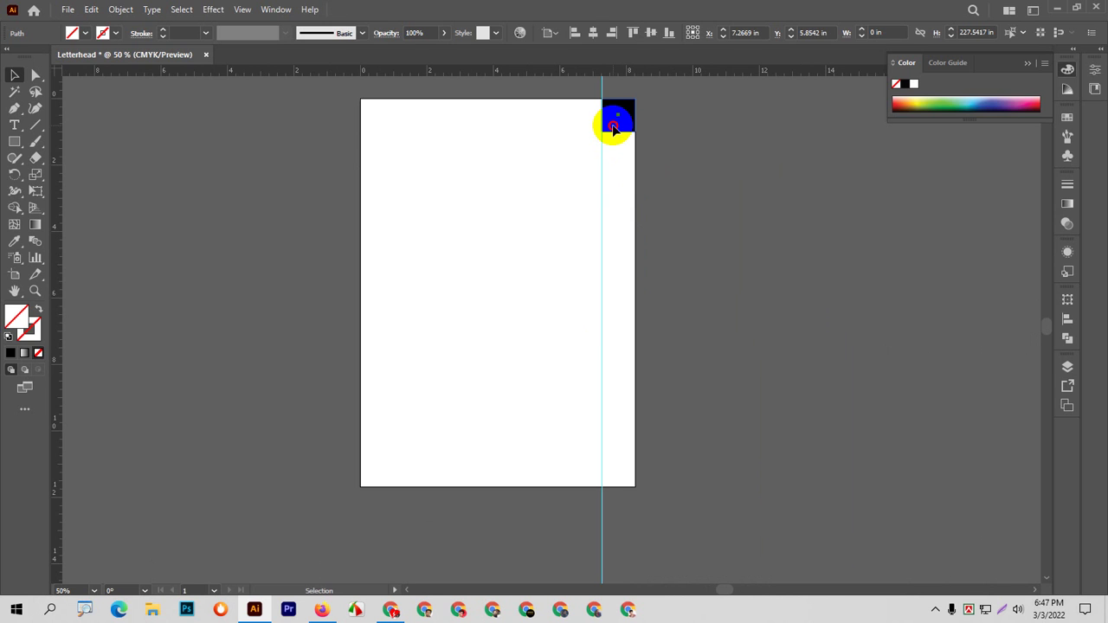
Add a horizontal guide near the page top and move the square to the bottom-right corner.
left_click(760, 181)
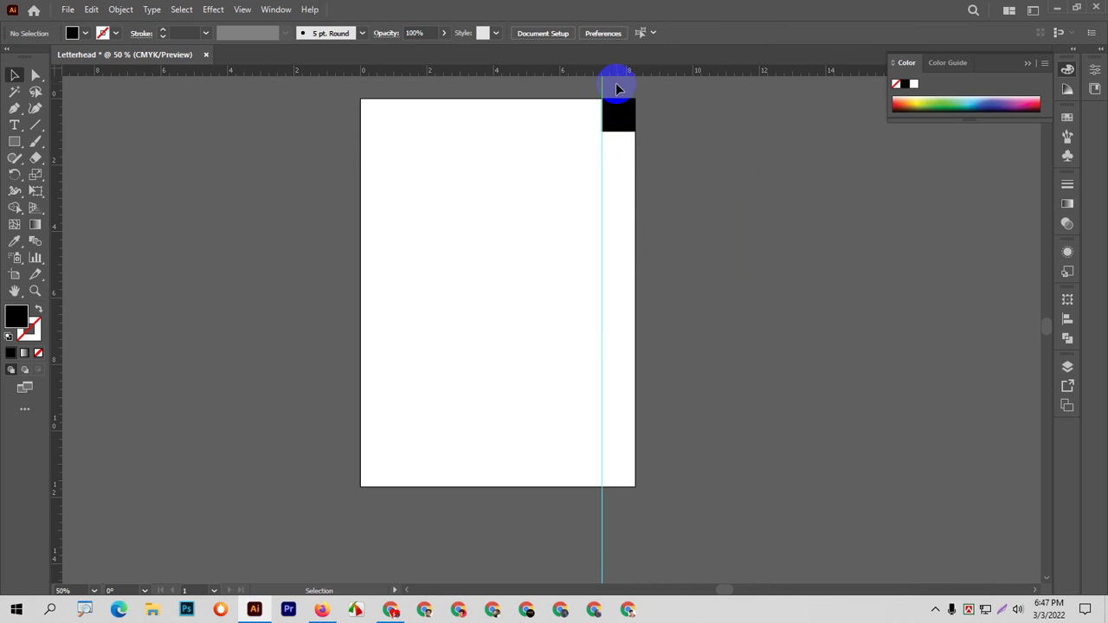
left_click_drag(610, 76, 613, 132)
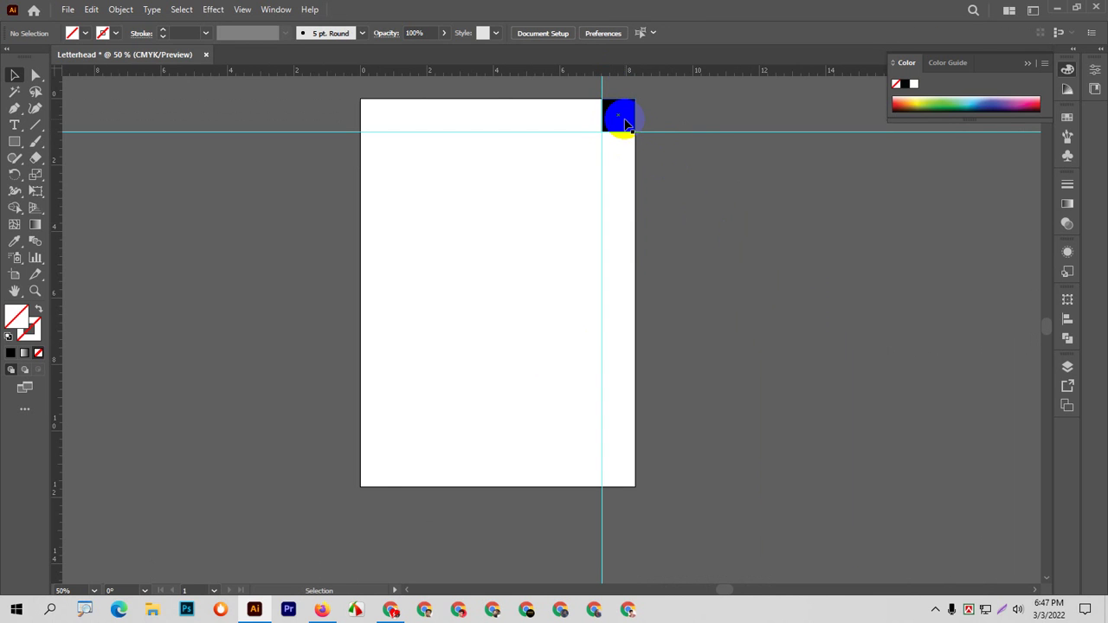
mouse_move(624, 121)
left_mouse_down()
mouse_move(640, 473)
mouse_move(625, 471)
left_mouse_up()
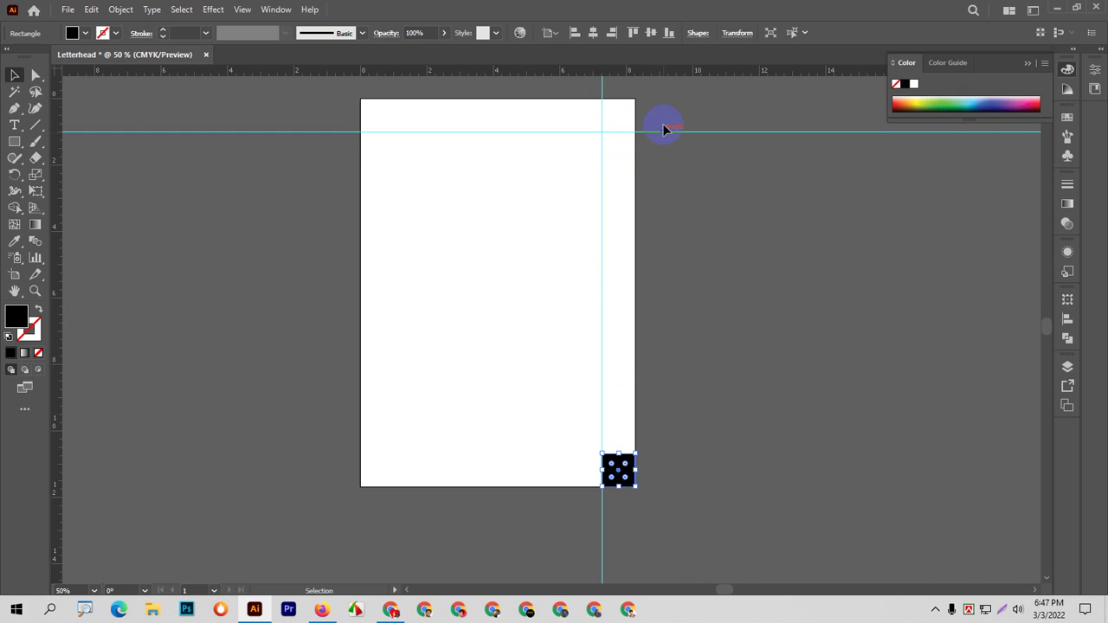
left_click(664, 127)
Drag a horizontal guide down and align it with the square's top edge.
left_click_drag(649, 75, 683, 458)
scroll(633, 449, "up", 4)
scroll(631, 440, "up", 2)
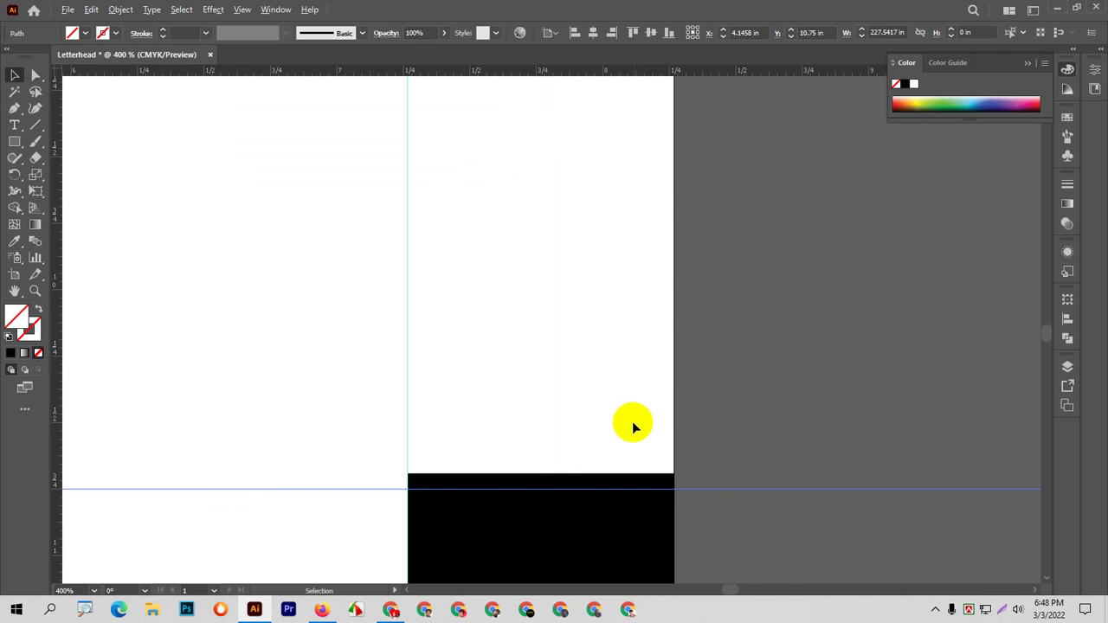
left_click_drag(701, 490, 696, 475)
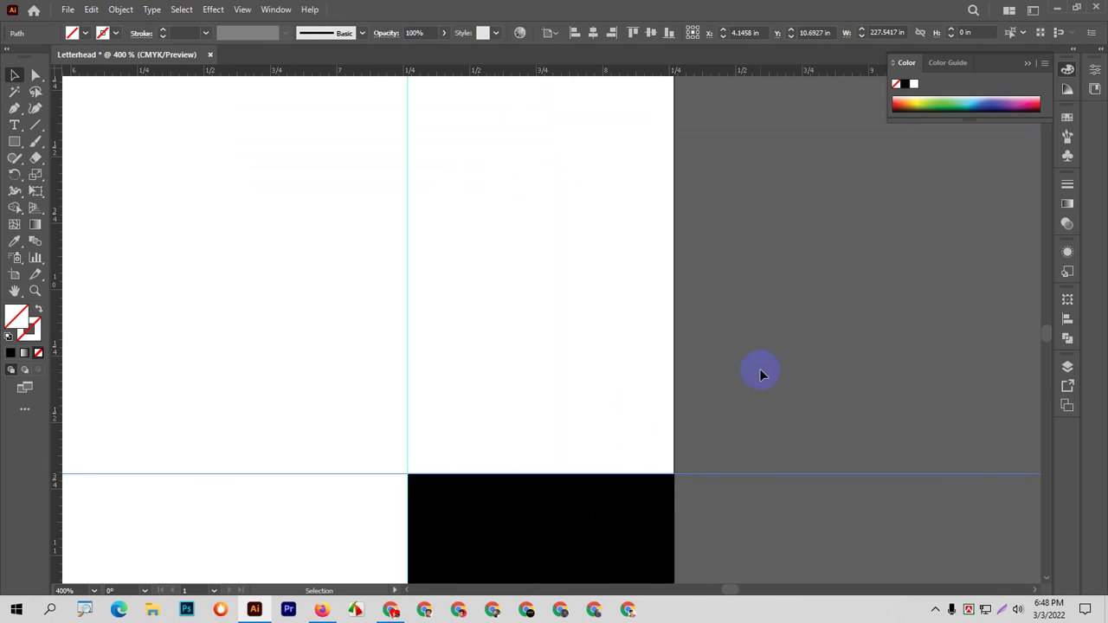
left_click(762, 374)
scroll(762, 374, "down", 5)
scroll(671, 156, "down", 1)
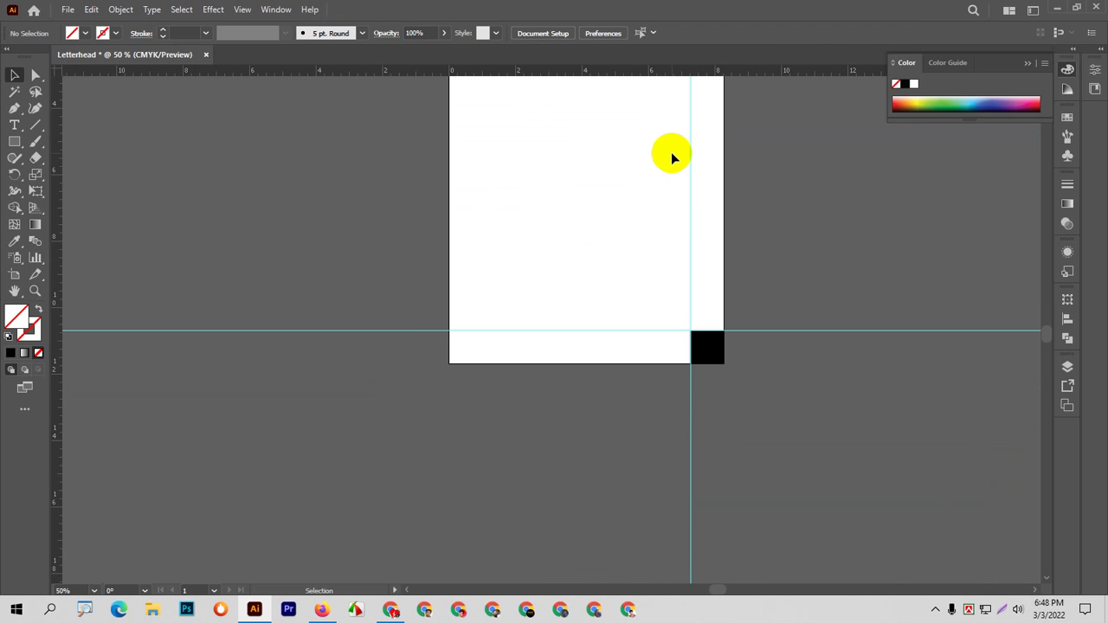
scroll(671, 156, "up", 2)
scroll(671, 156, "down", 1)
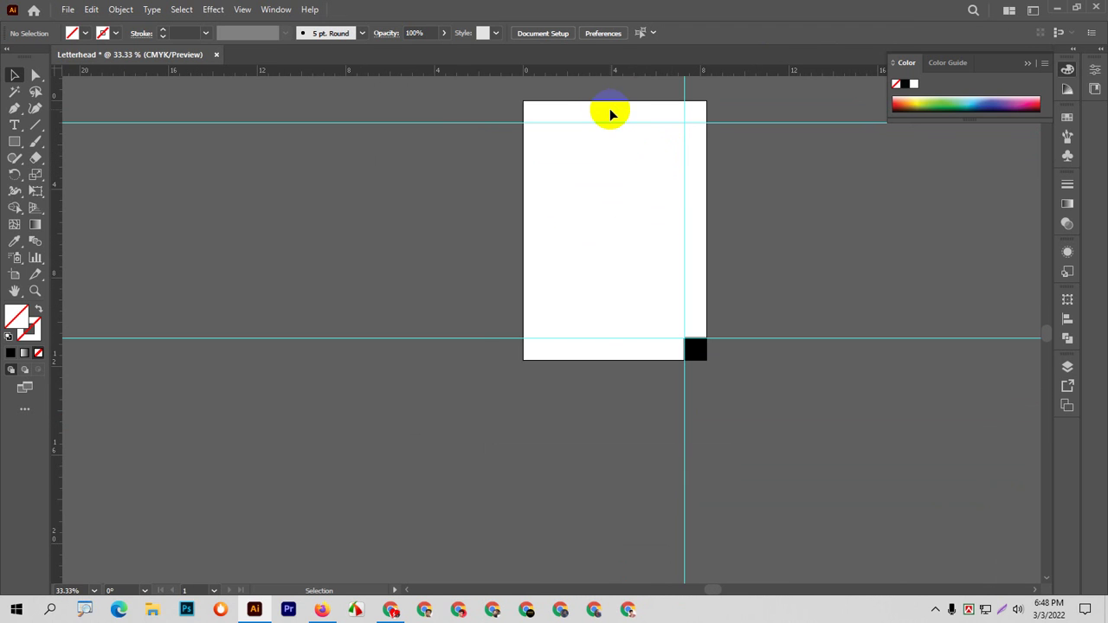
Move the square to the bottom-left corner and Alt-drag a copy beside it.
left_click_drag(692, 348, 567, 345)
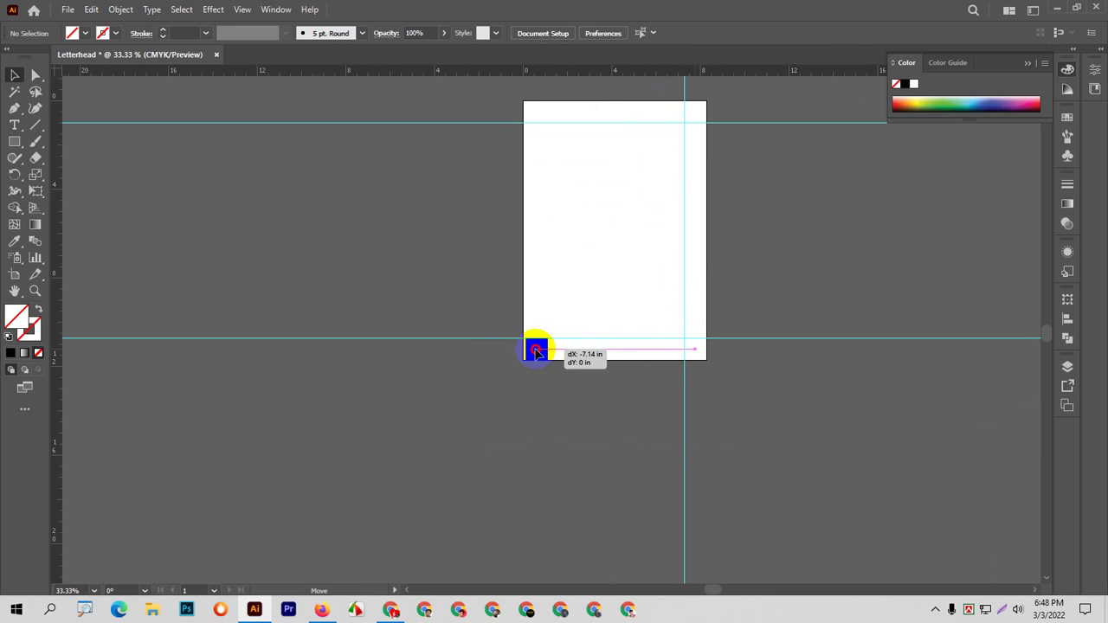
left_click_drag(568, 345, 534, 350)
scroll(561, 321, "up", 4)
left_click_drag(463, 448, 565, 450)
Pull a vertical guide from the left ruler to the black squares' right edge.
left_click(638, 344)
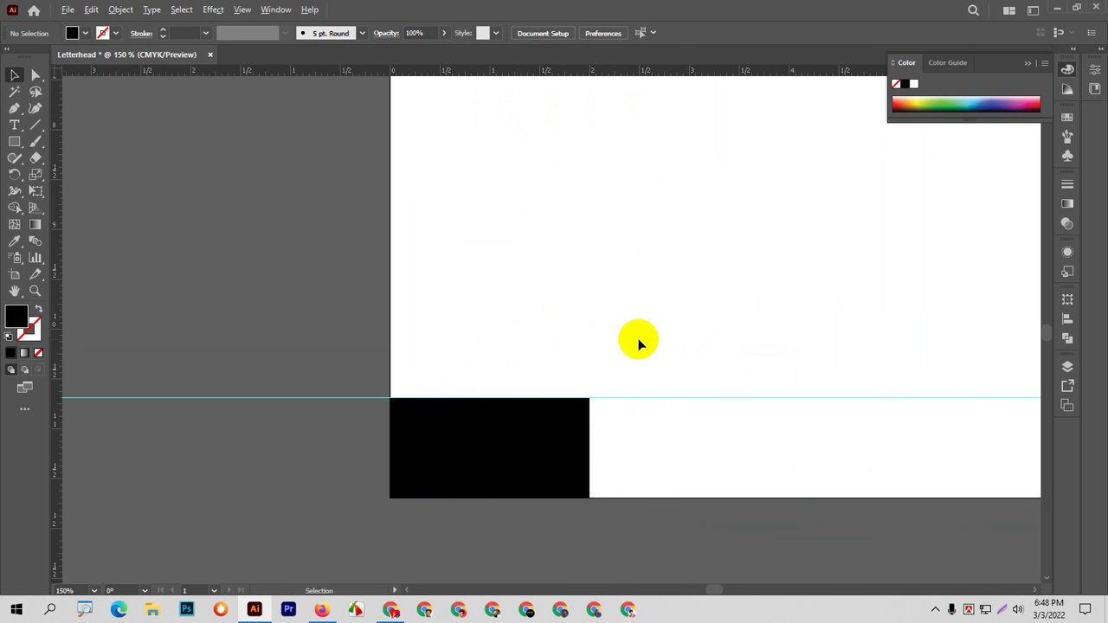
scroll(638, 344, "down", 4)
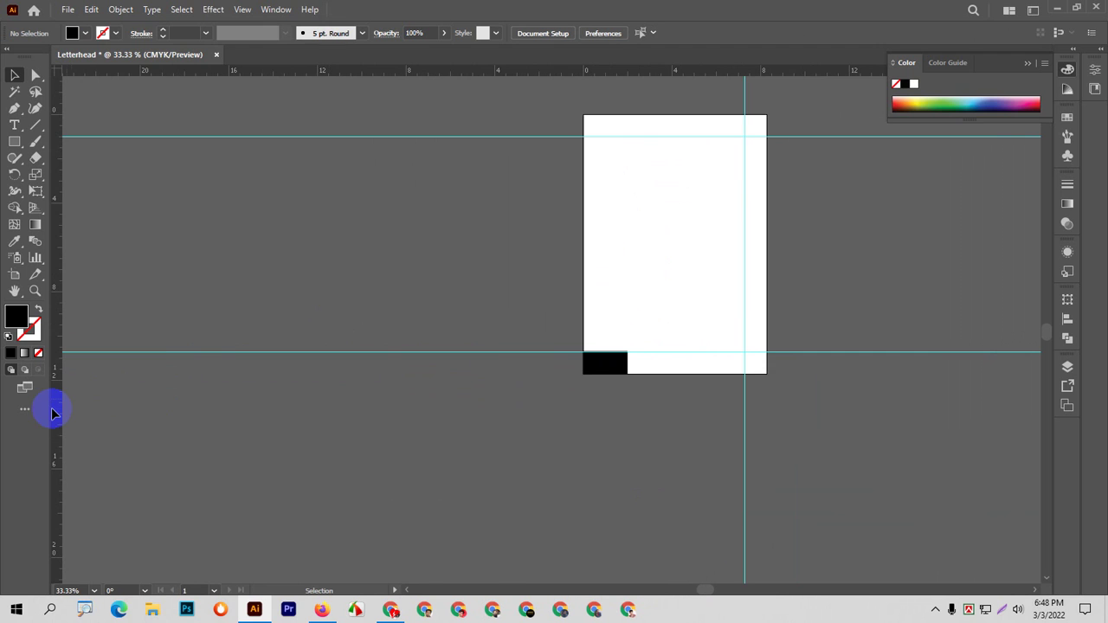
left_click_drag(55, 414, 191, 412)
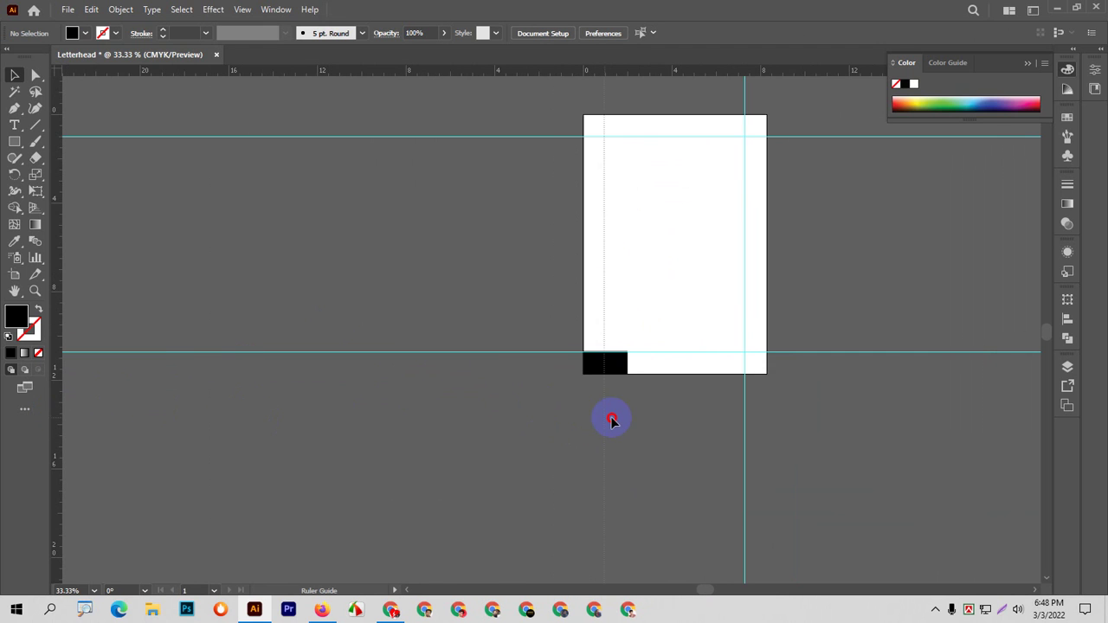
left_click_drag(611, 421, 628, 425)
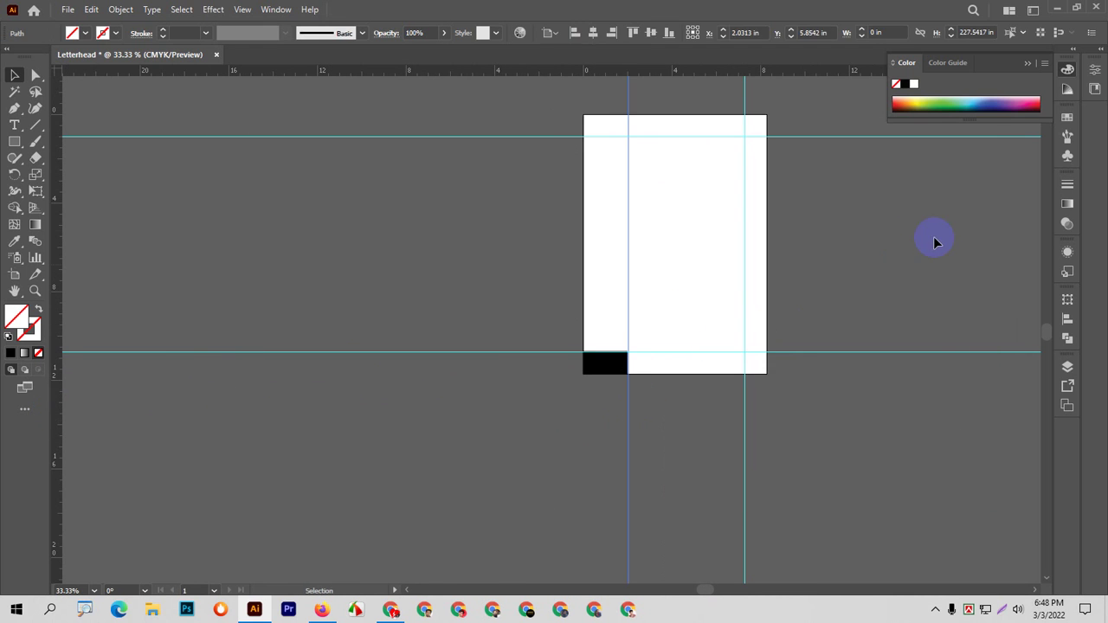
scroll(630, 200, "up", 3)
scroll(629, 200, "down", 2)
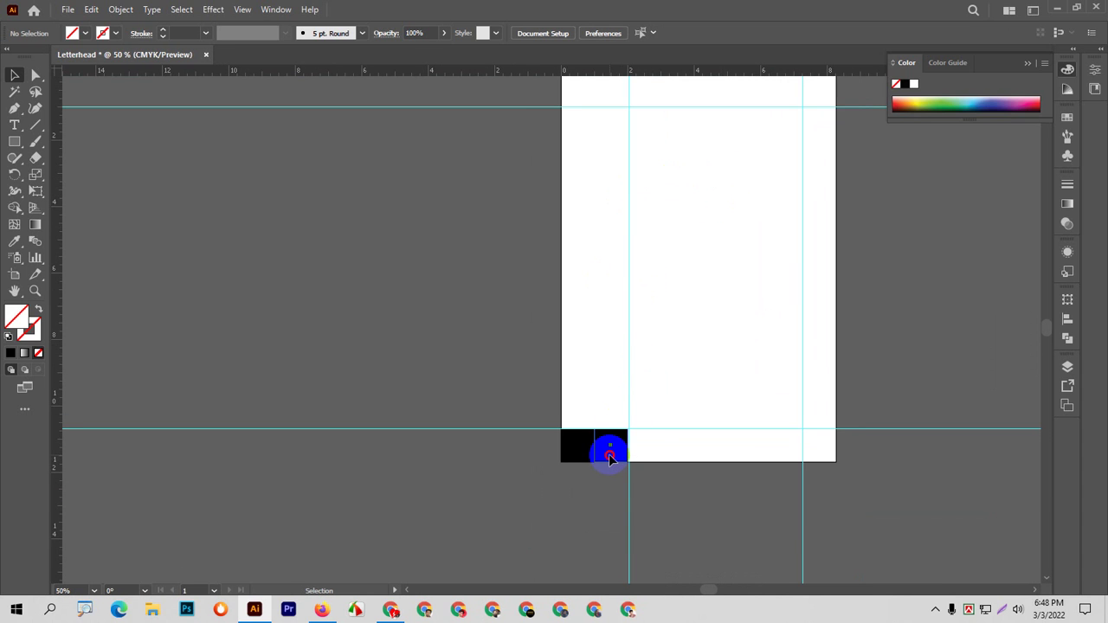
Delete both black squares from the bottom-left corner, shifting the guide slightly left.
left_click_drag(608, 454, 450, 474)
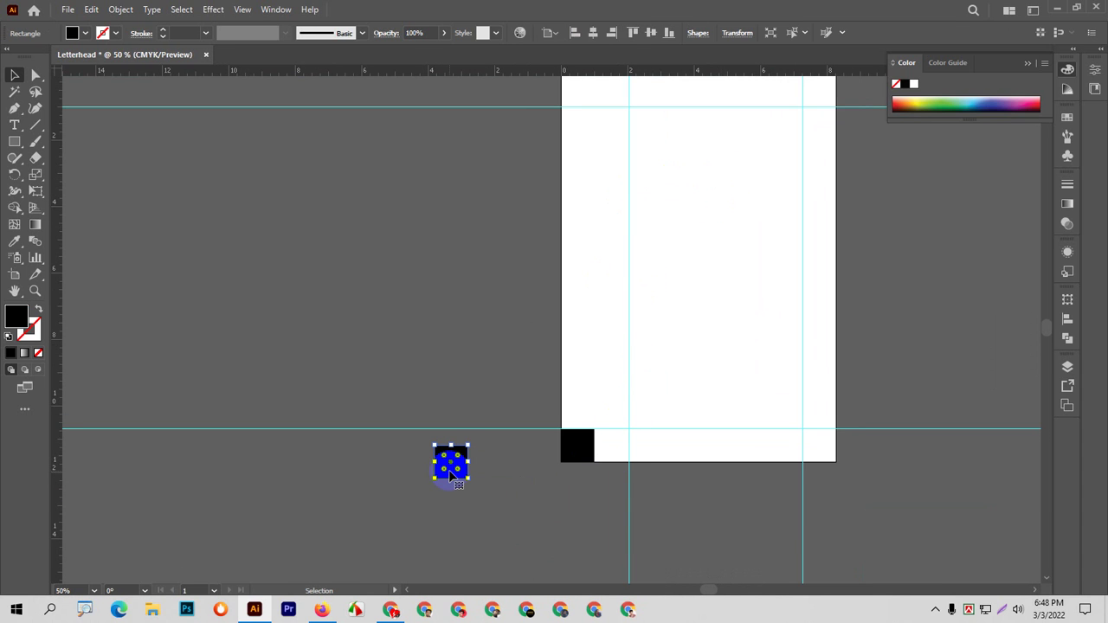
key("Delete")
left_click_drag(630, 519, 616, 523)
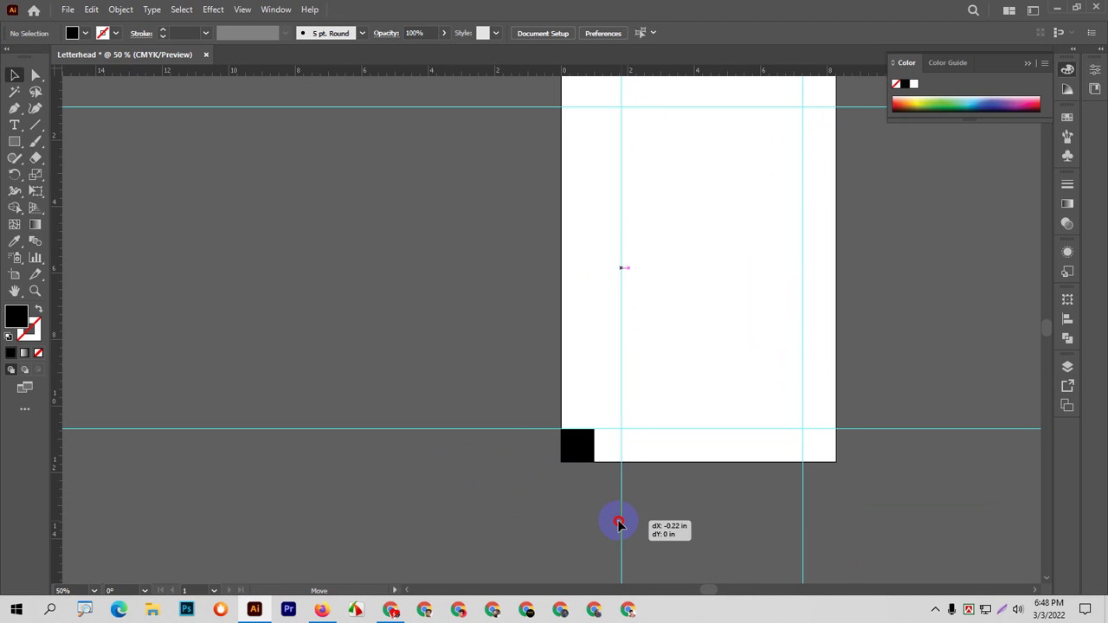
left_click(578, 449)
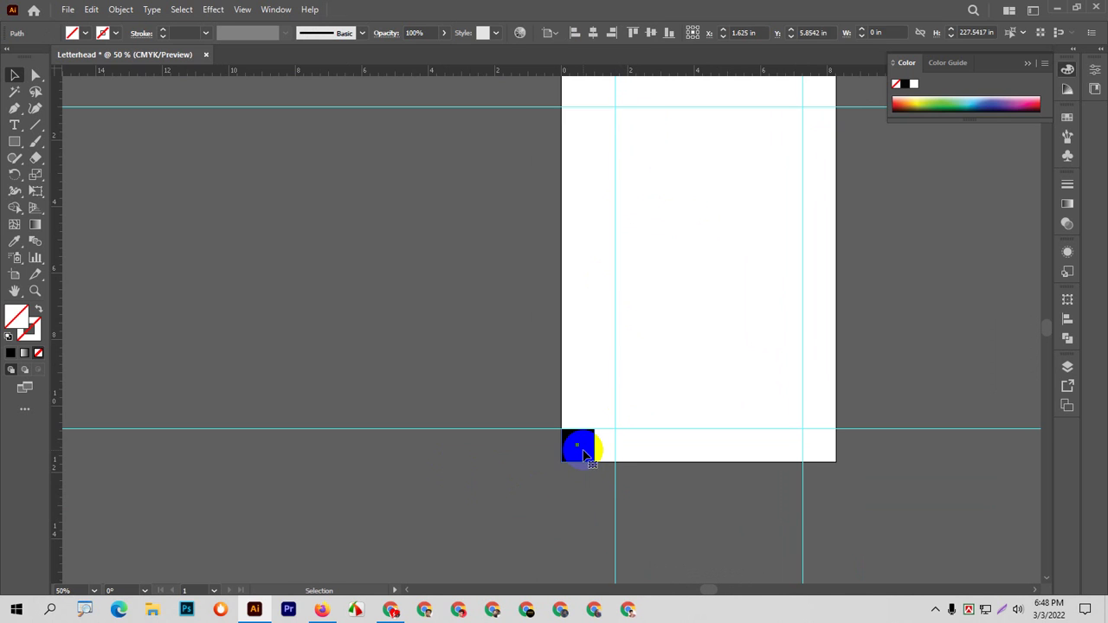
key("Delete")
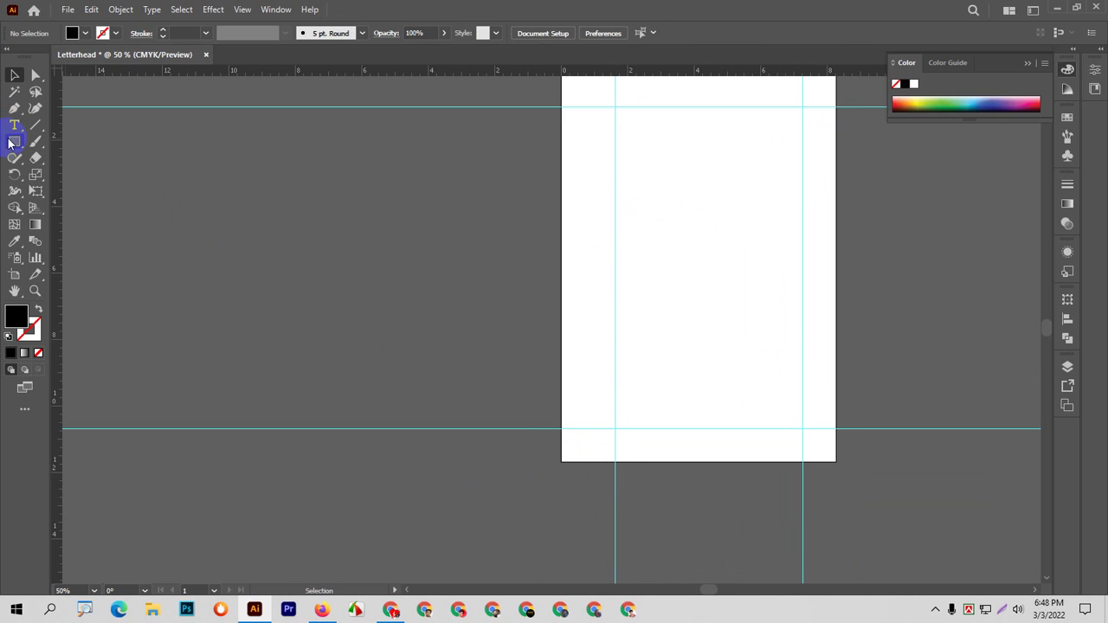
Create a 1.5 × 1 in black rectangle and drag it into the bottom-left corner inside the guides.
left_click(14, 141)
left_click(475, 267)
left_click(528, 274)
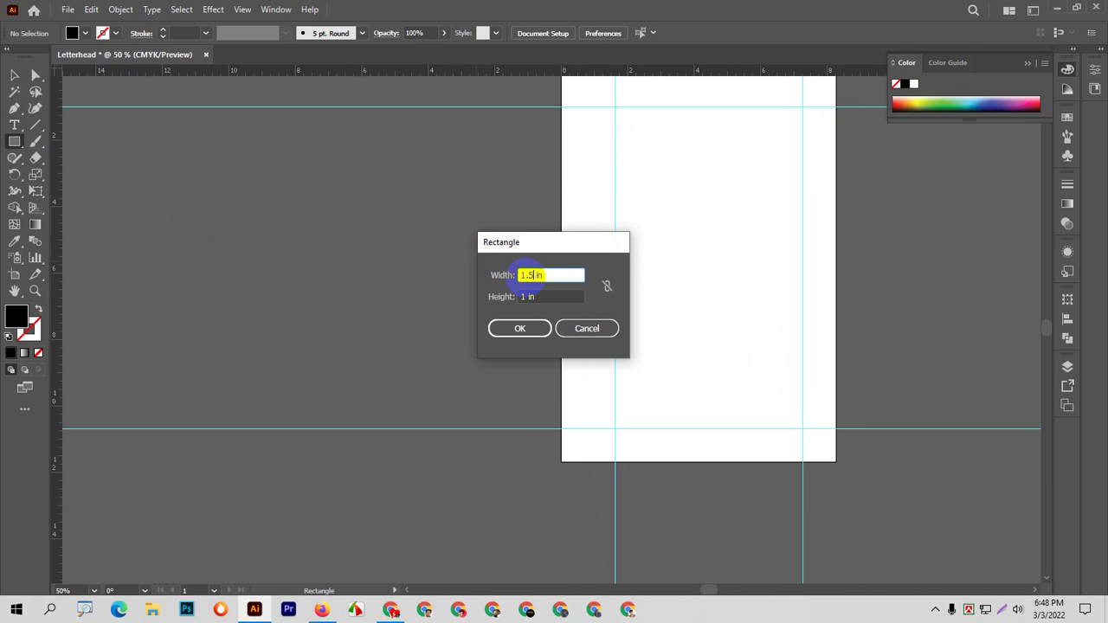
left_click(520, 329)
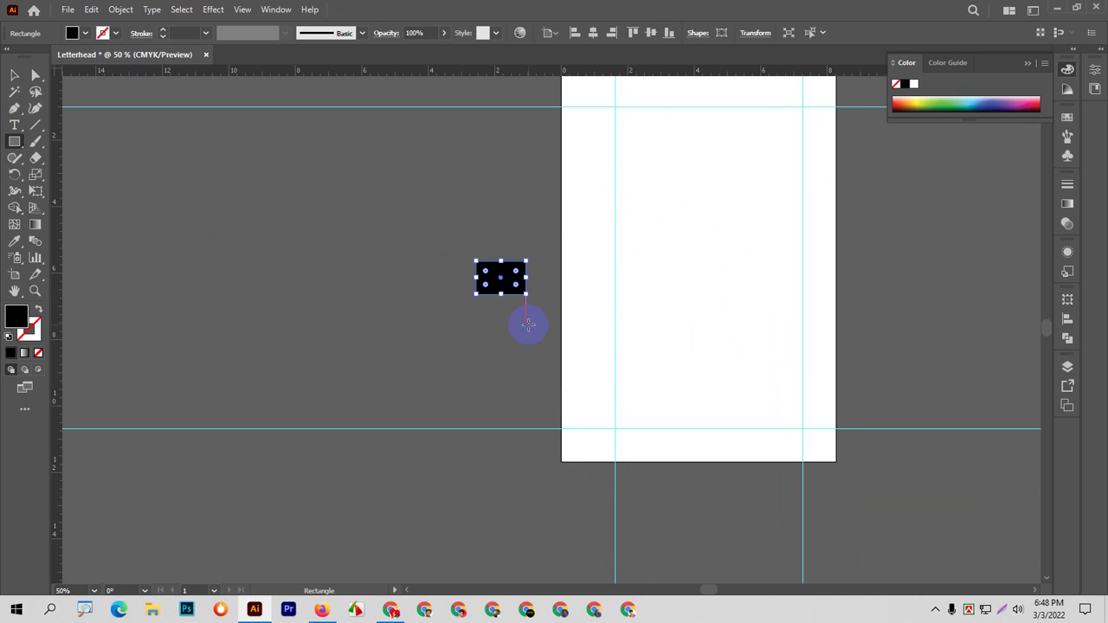
mouse_move(514, 293)
left_mouse_down()
mouse_move(577, 459)
mouse_move(588, 450)
left_mouse_up()
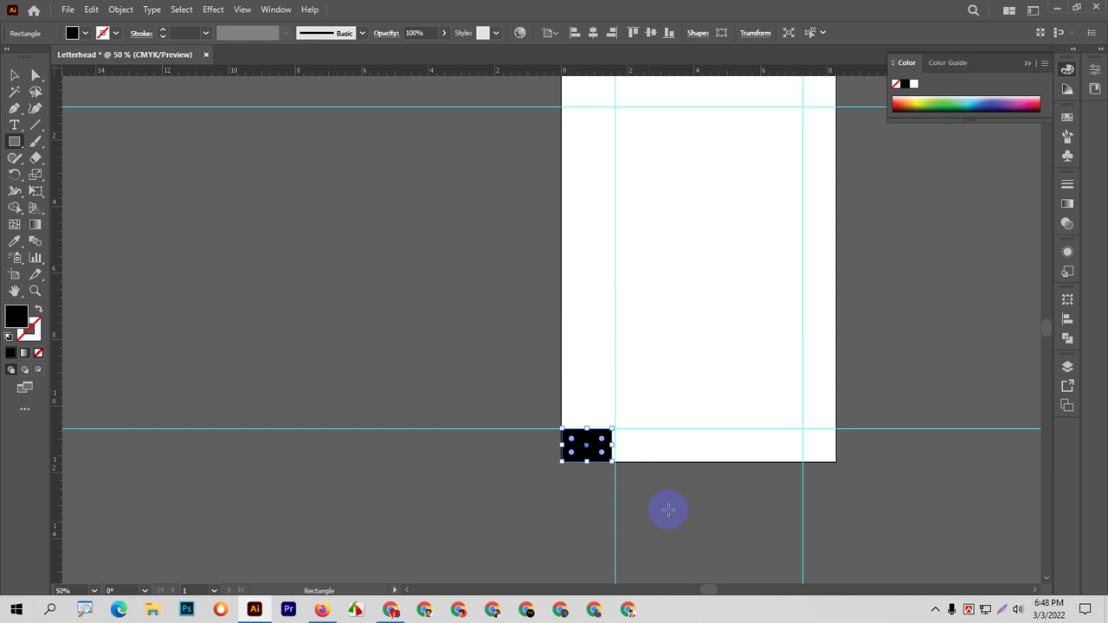
left_click(14, 75)
left_click(311, 234)
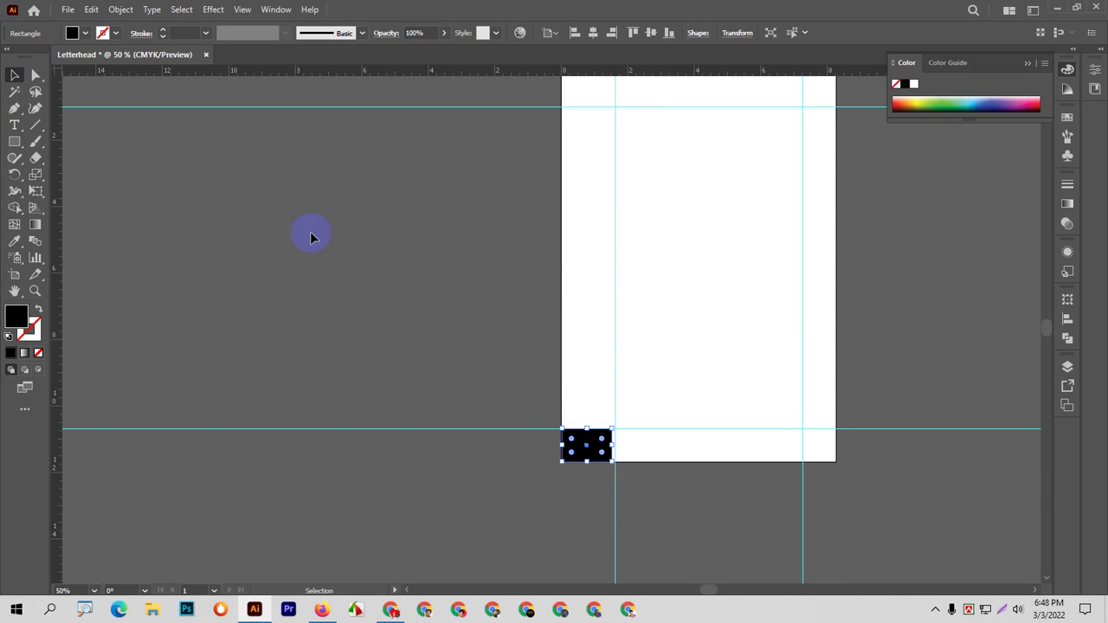
Nudge the black rectangle snugly into the page's bottom-left corner.
scroll(613, 445, "up", 3)
mouse_move(522, 457)
left_mouse_down()
mouse_move(567, 499)
mouse_move(556, 475)
left_mouse_up()
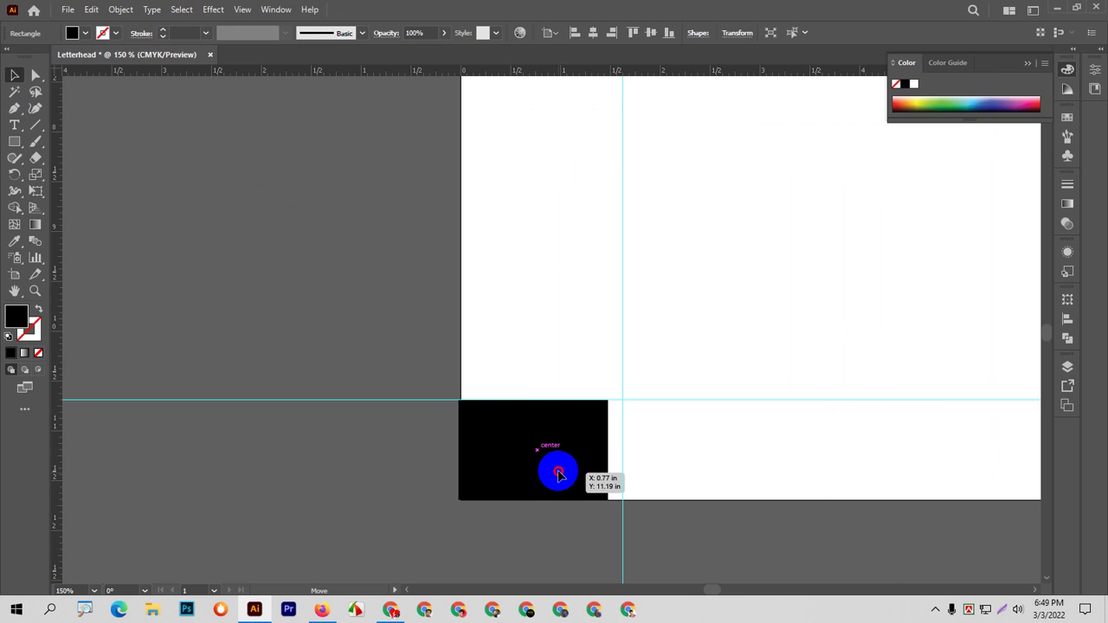
left_click_drag(559, 475, 556, 476)
left_click(615, 521)
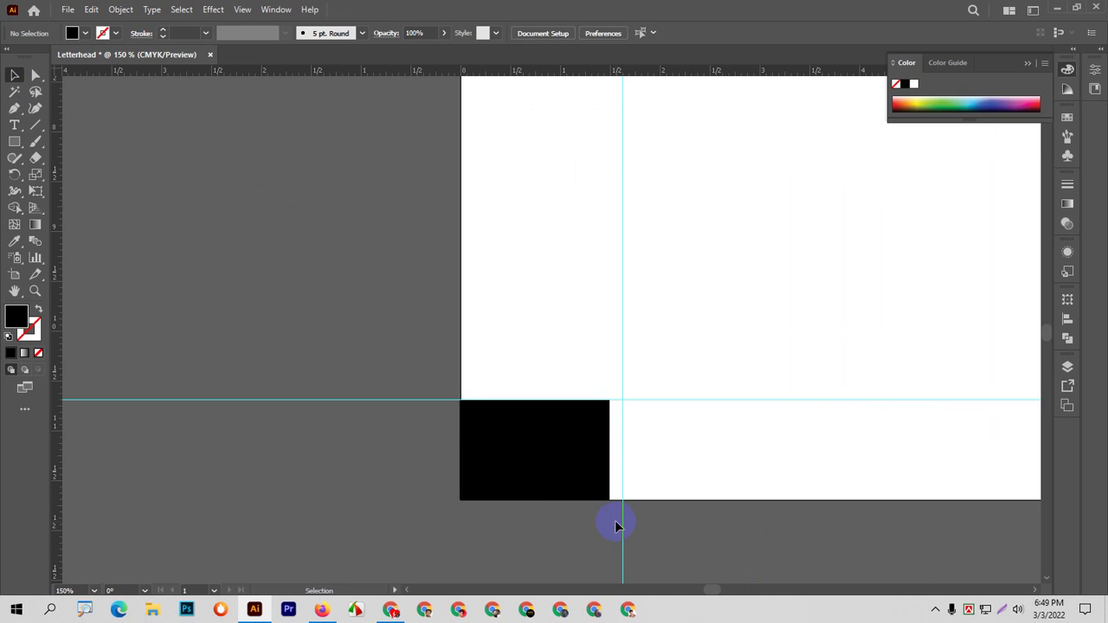
Move the vertical guide exactly onto the rectangle's right edge, zooming in to check.
left_click_drag(623, 532, 610, 530)
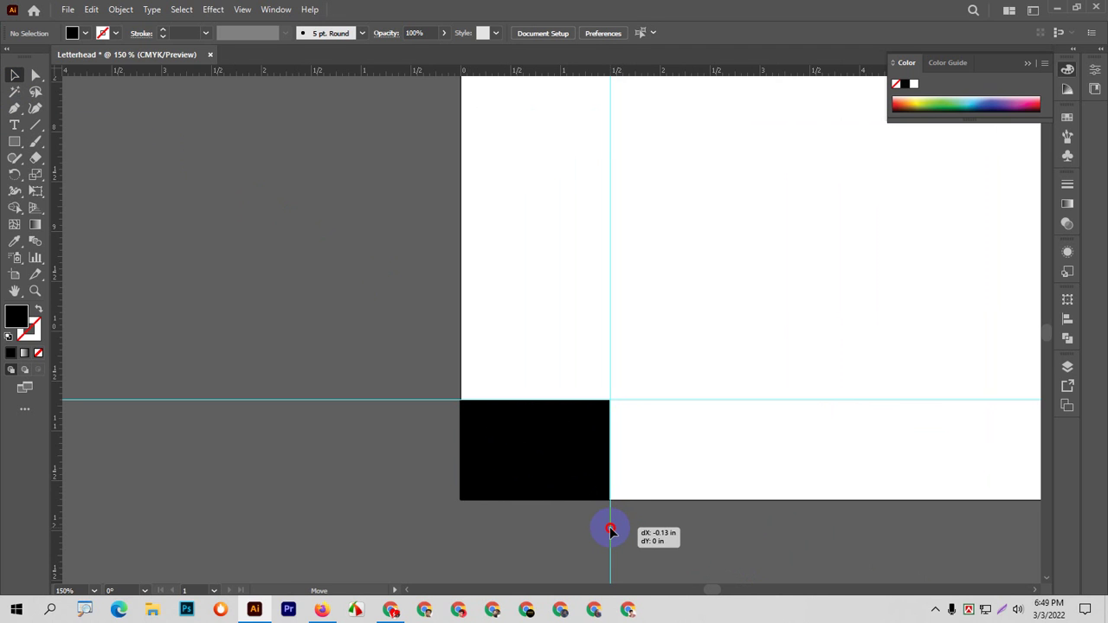
scroll(612, 514, "up", 5)
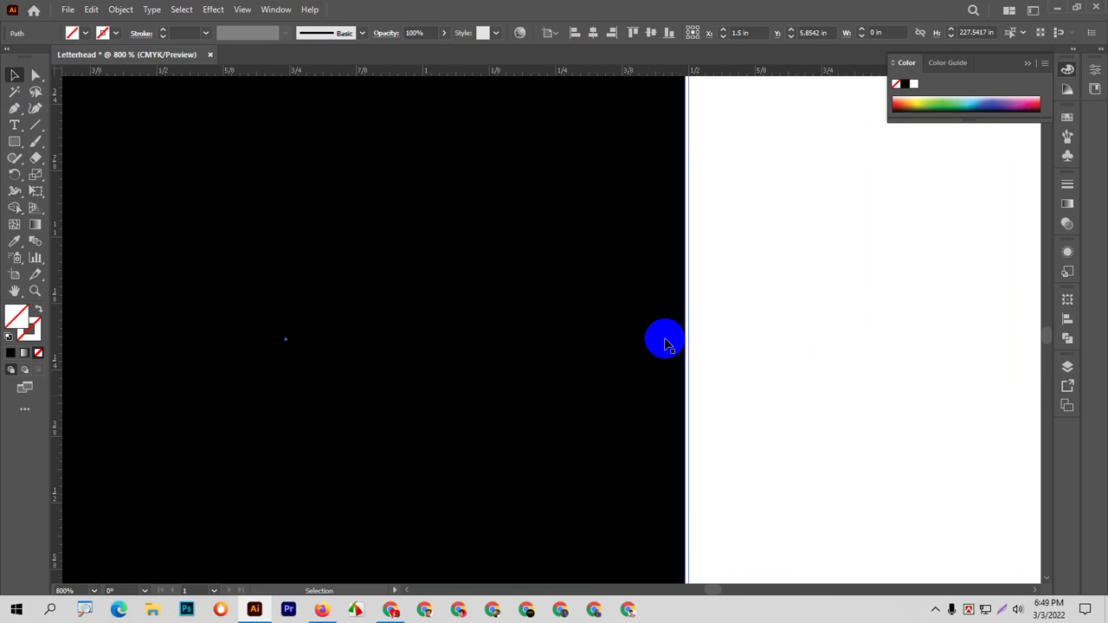
scroll(707, 221, "up", 2)
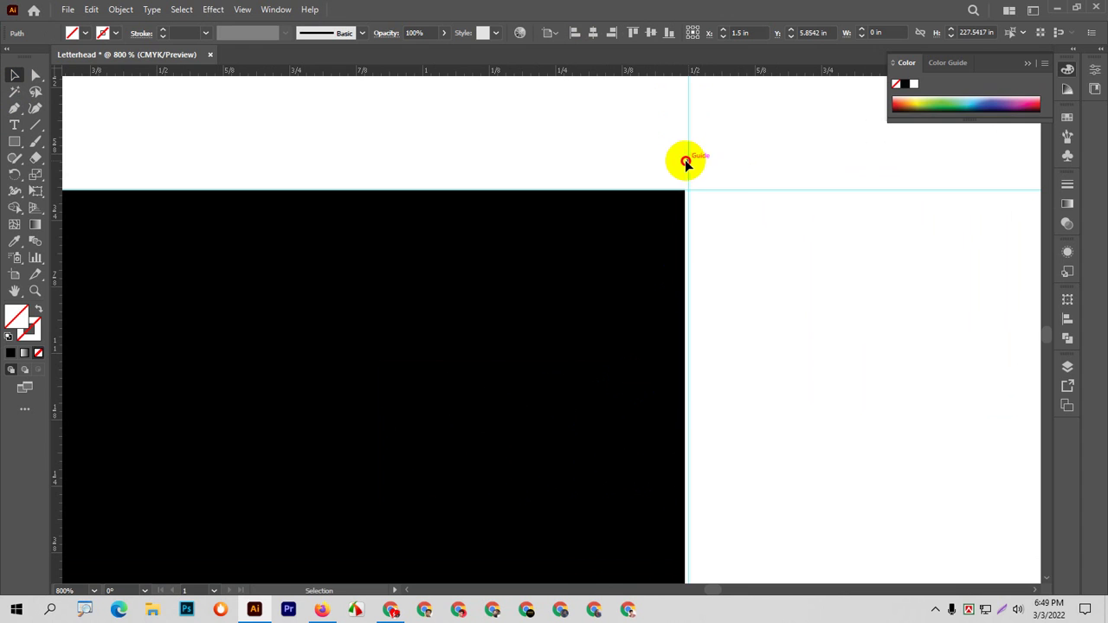
left_click_drag(690, 164, 685, 166)
scroll(685, 166, "down", 6)
scroll(685, 167, "down", 3)
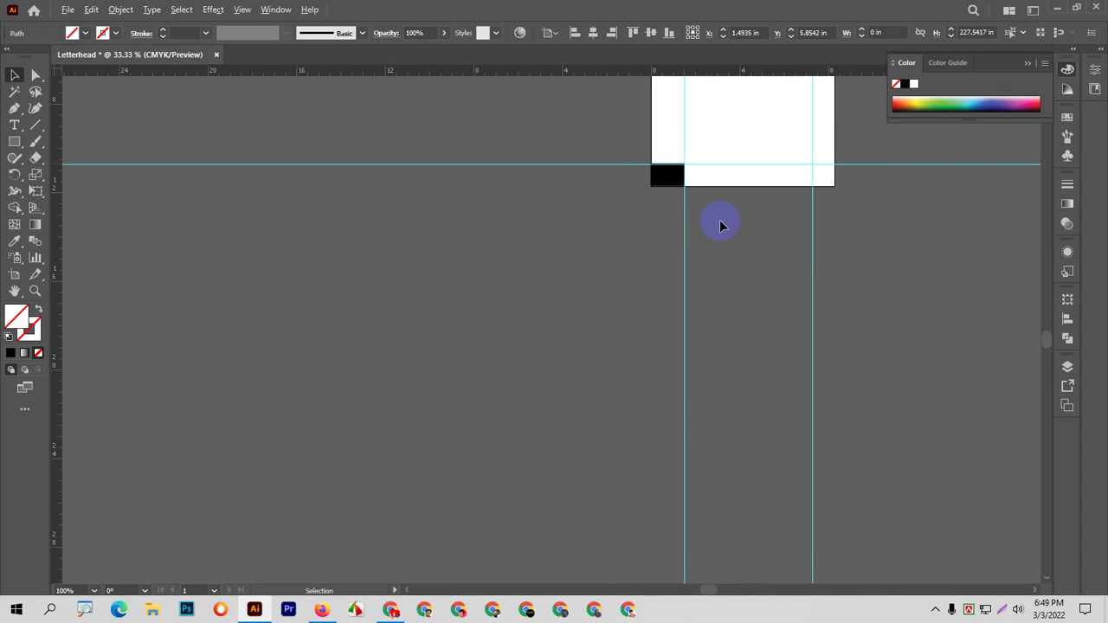
scroll(734, 188, "up", 3)
scroll(671, 275, "up", 4)
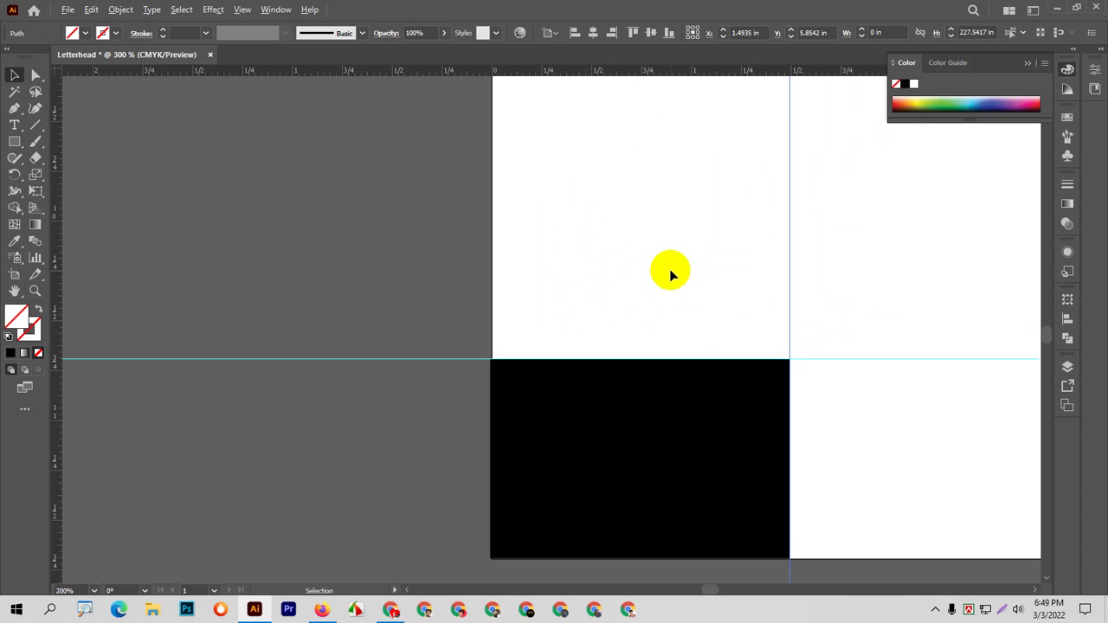
scroll(669, 279, "down", 4)
scroll(670, 278, "down", 2)
left_click(806, 238)
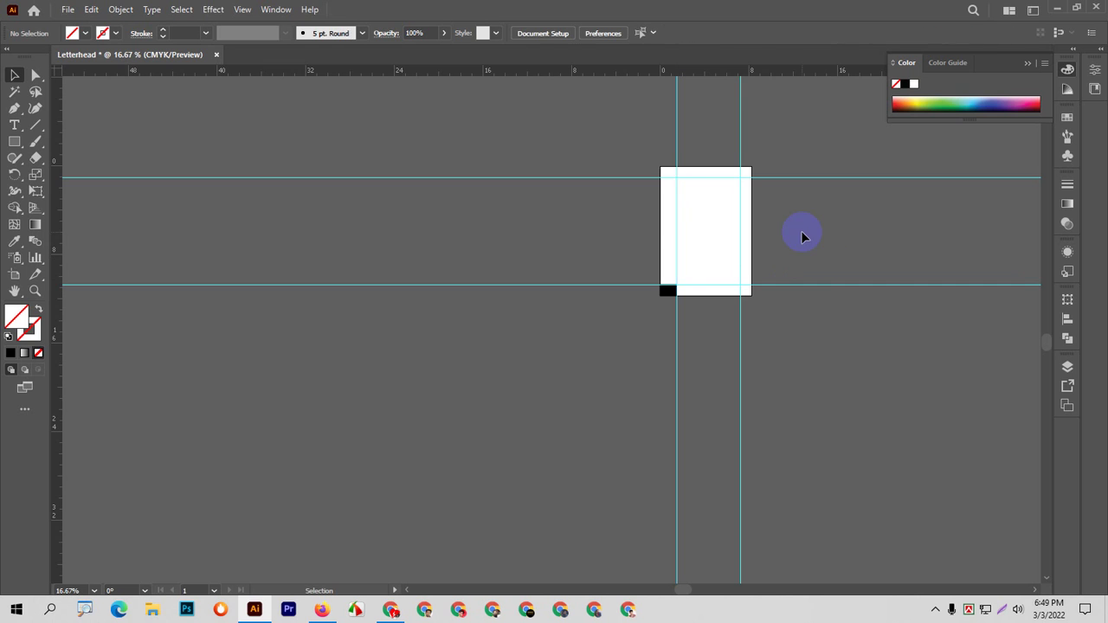
scroll(706, 191, "up", 1)
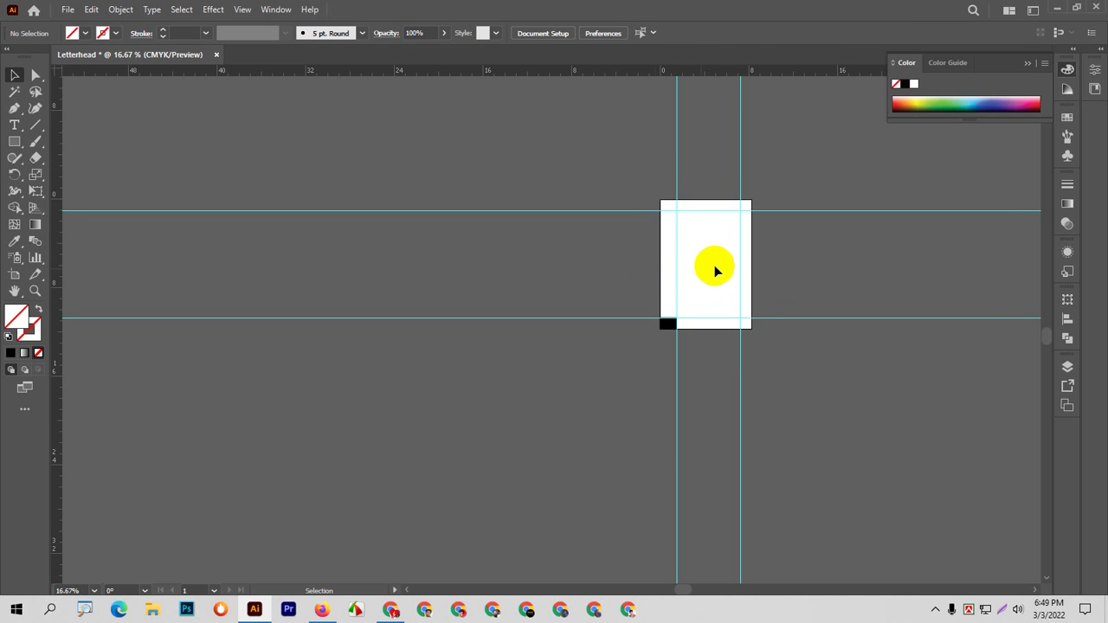
Delete the small black rectangle in the artboard's bottom-left corner.
scroll(720, 261, "up", 3)
scroll(719, 261, "down", 1)
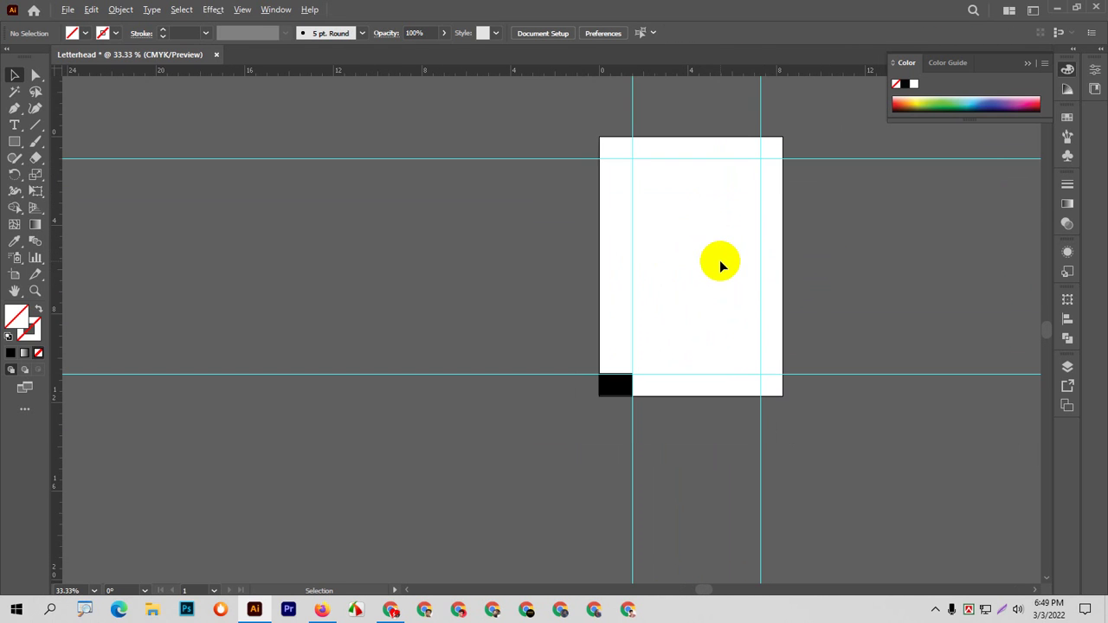
left_click(617, 386)
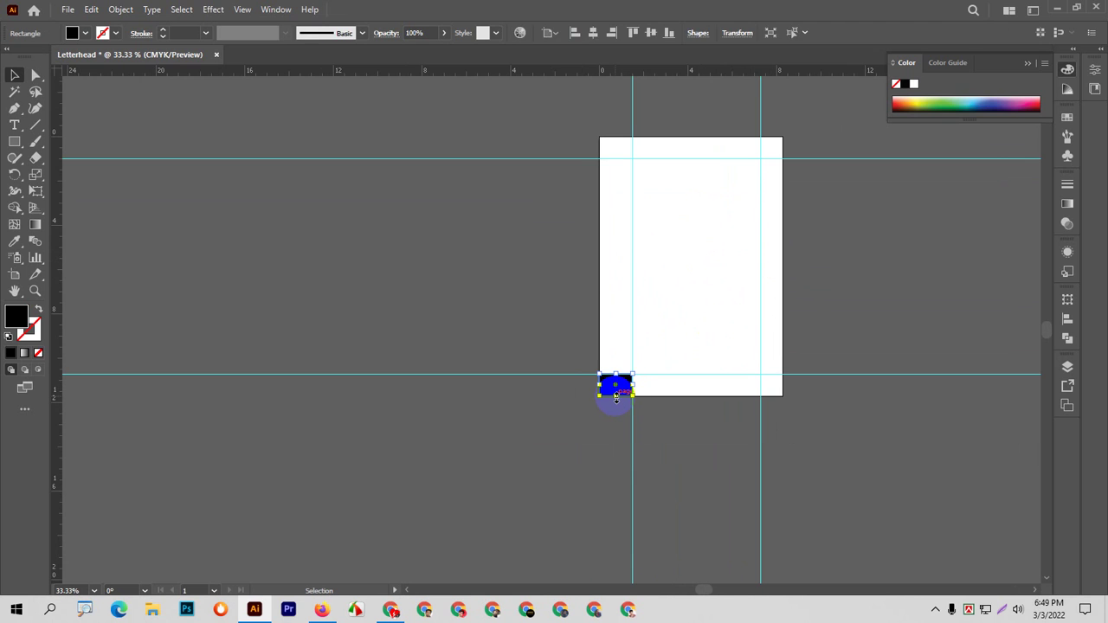
key("Delete")
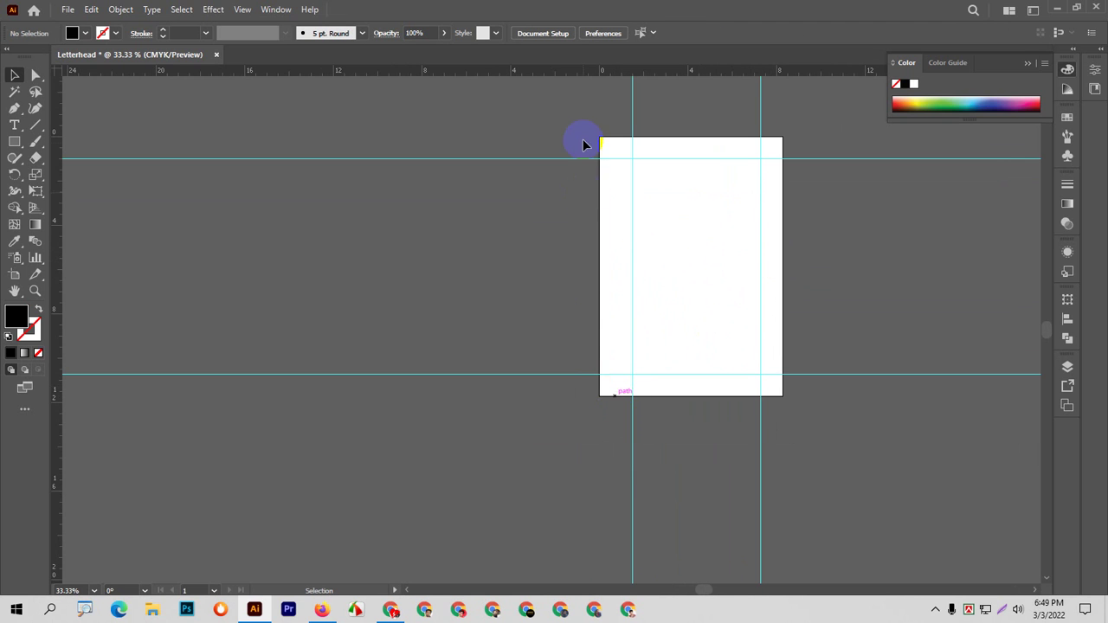
Marquee around the artboard and clear the selection so only the guides remain.
left_click_drag(898, 509, 841, 462)
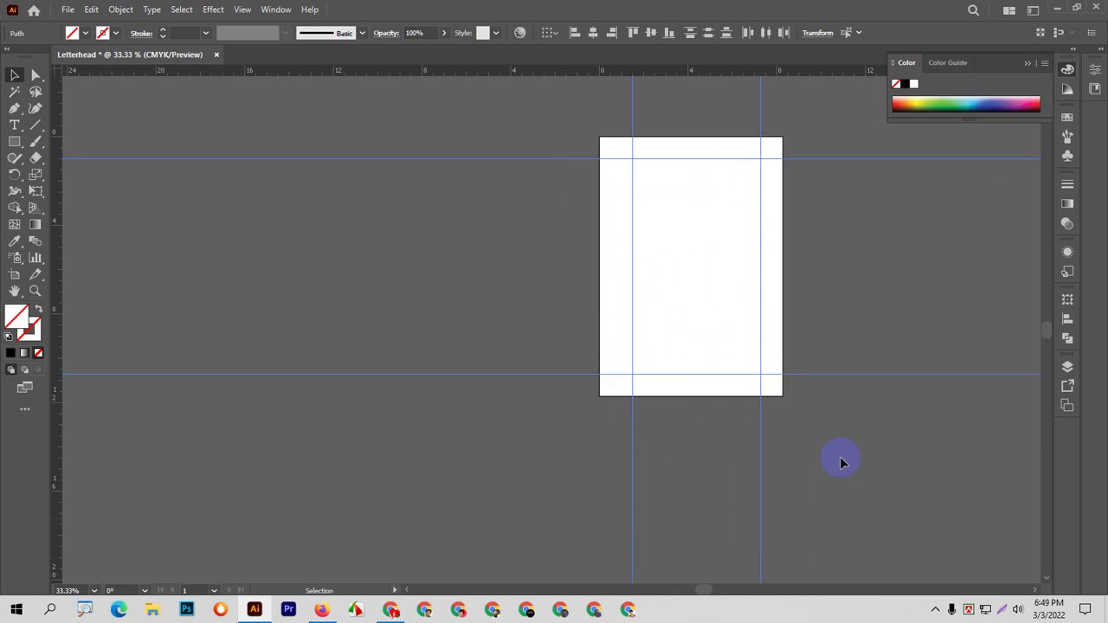
left_click(732, 336)
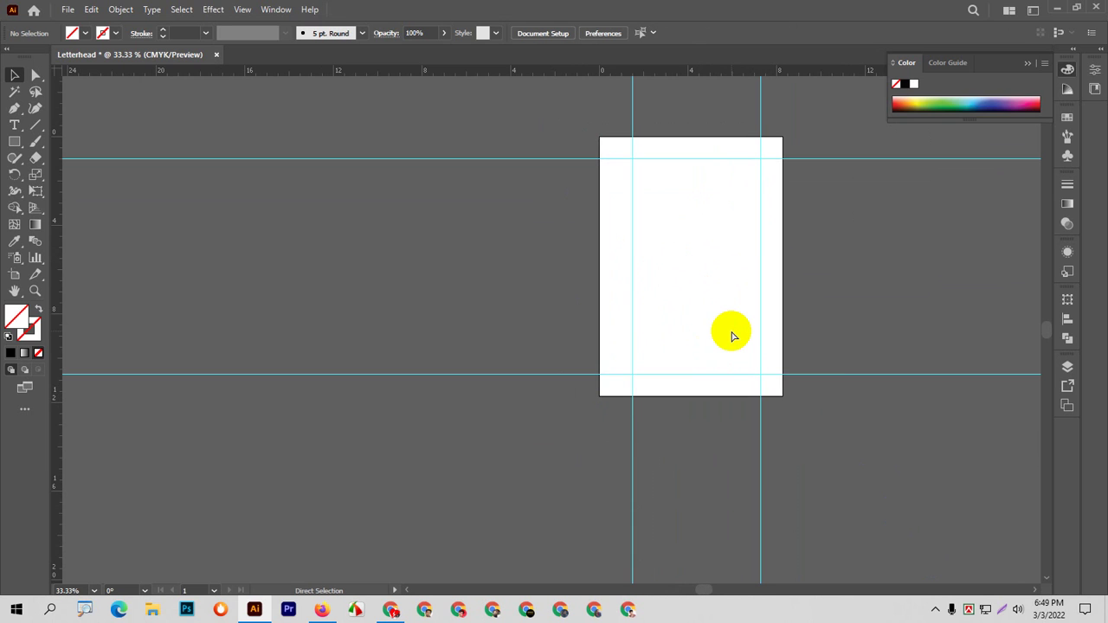
left_click_drag(799, 164, 802, 187)
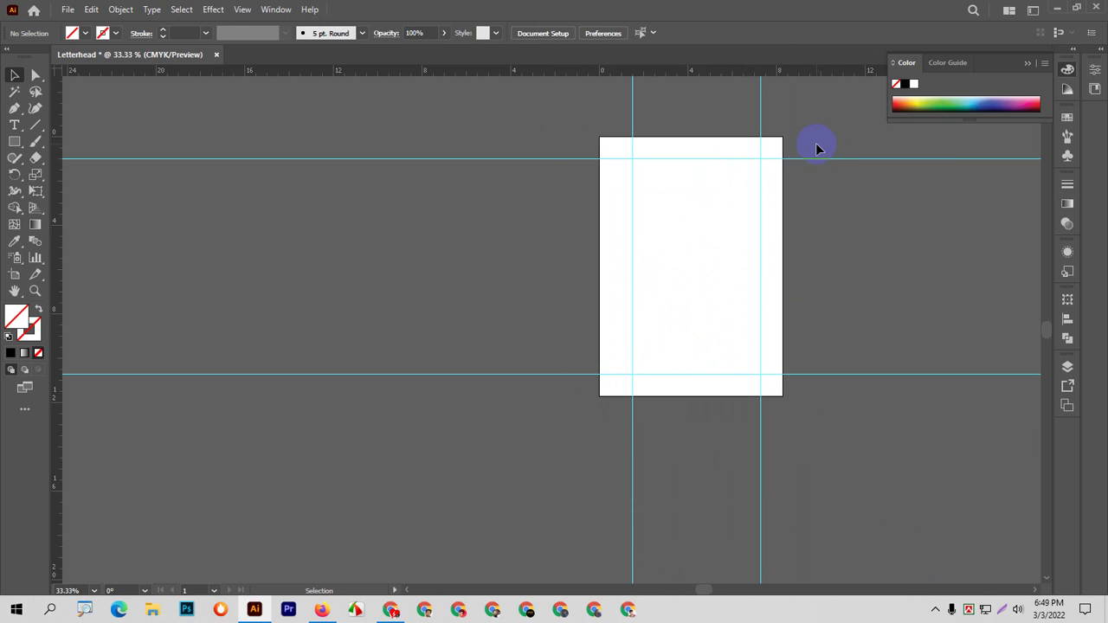
left_click(733, 173)
left_click(763, 187)
scroll(840, 166, "up", 1)
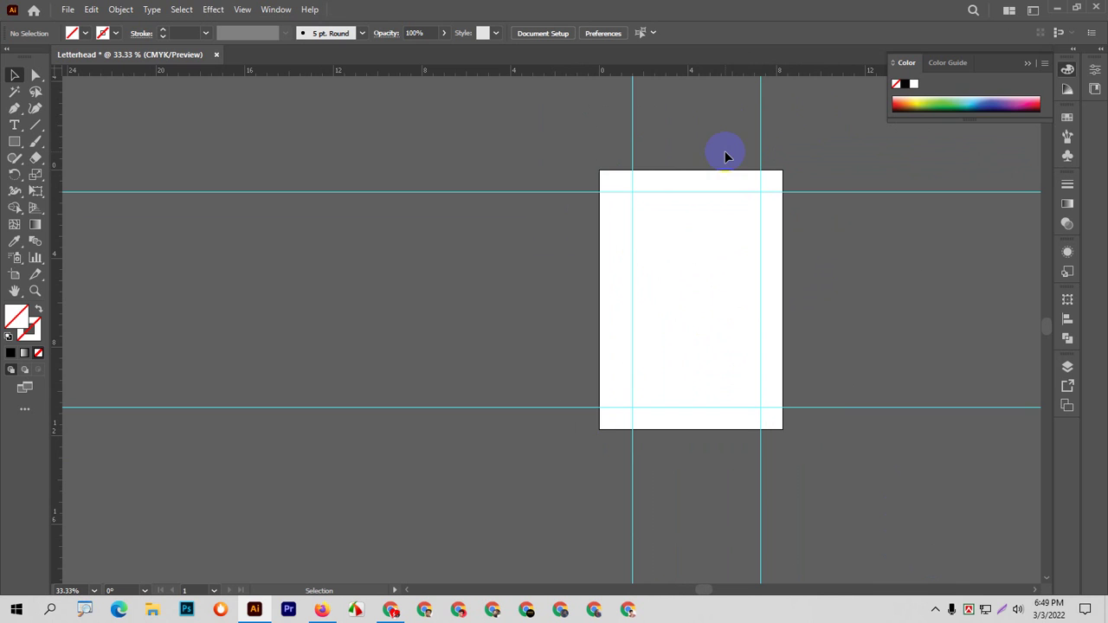
left_click(754, 178)
left_click(13, 142)
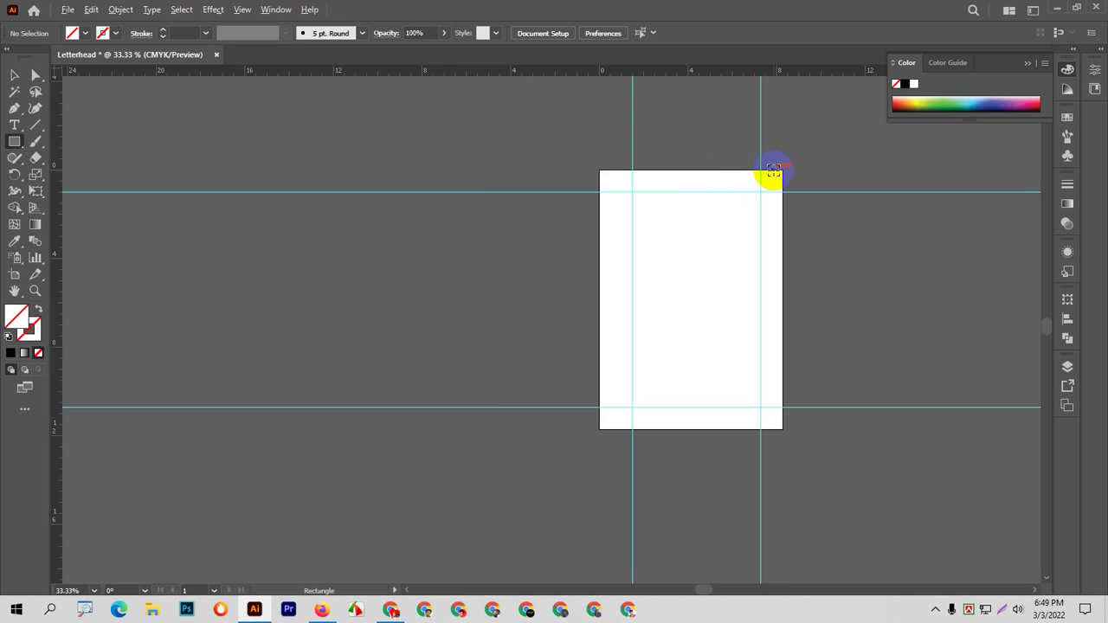
Draw a rectangle from the page's top-left corner down to the top guide and fill it cyan.
scroll(772, 173, "up", 1)
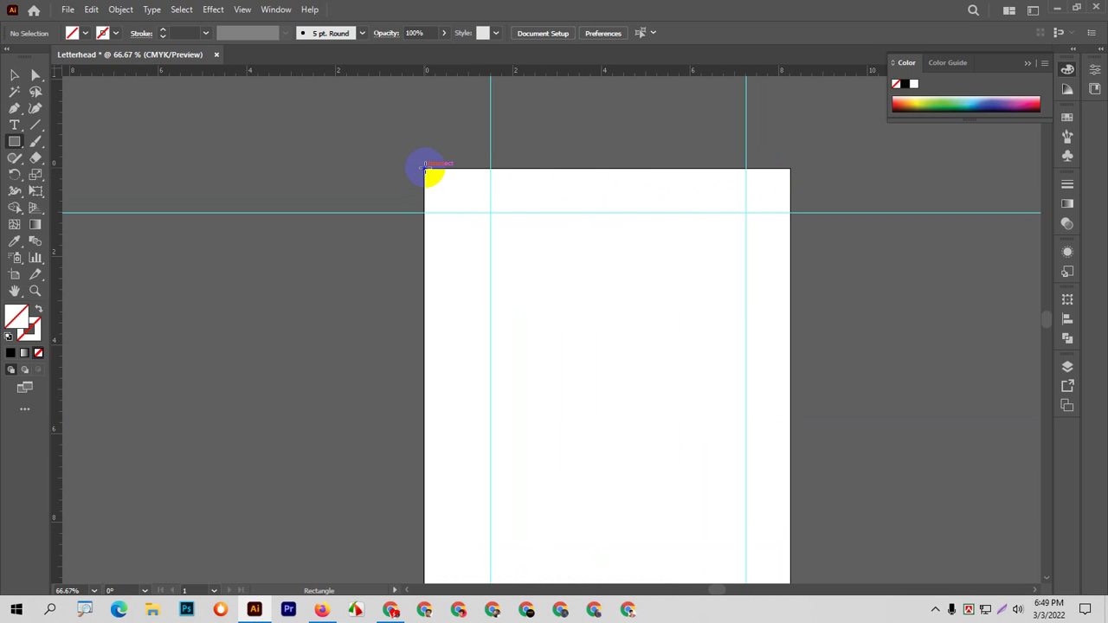
mouse_move(424, 168)
left_mouse_down()
mouse_move(501, 214)
mouse_move(534, 214)
left_mouse_up()
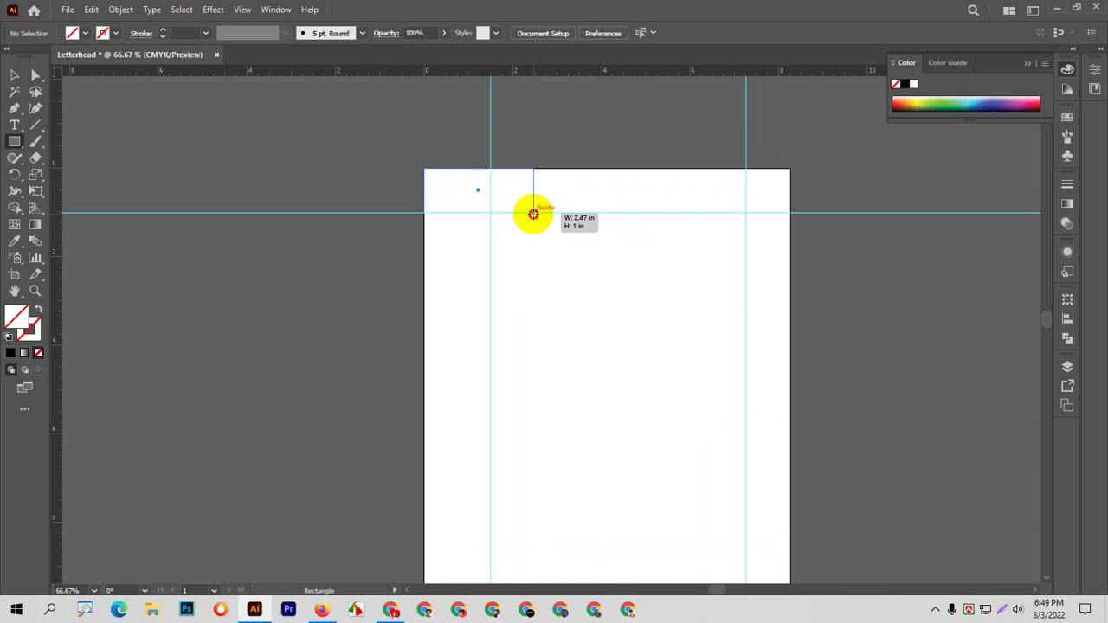
left_click_drag(533, 213, 549, 213)
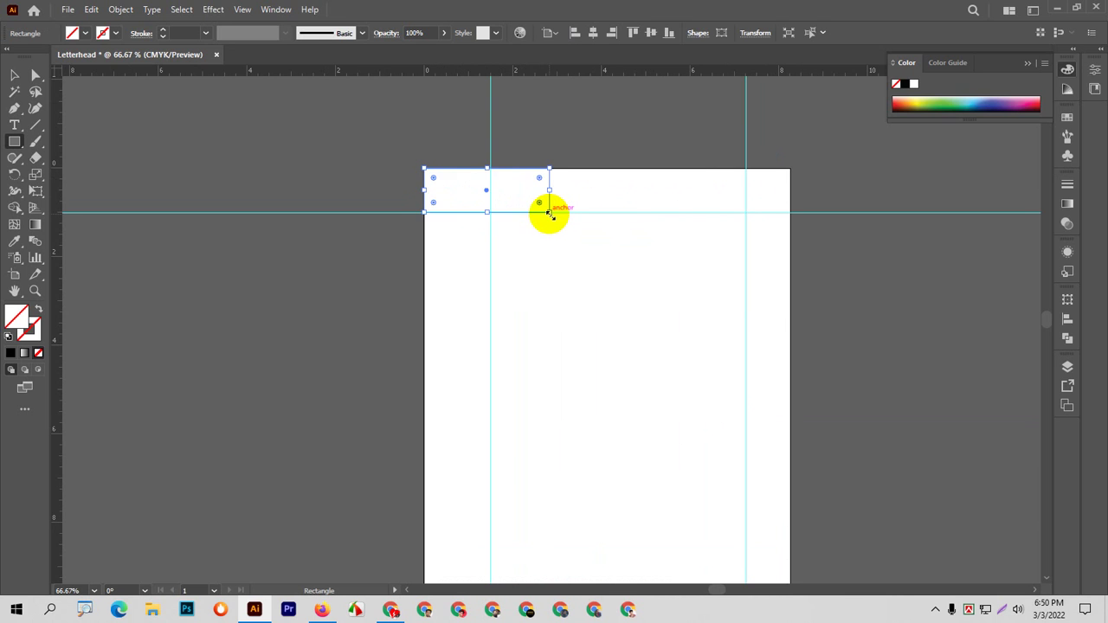
left_click(84, 33)
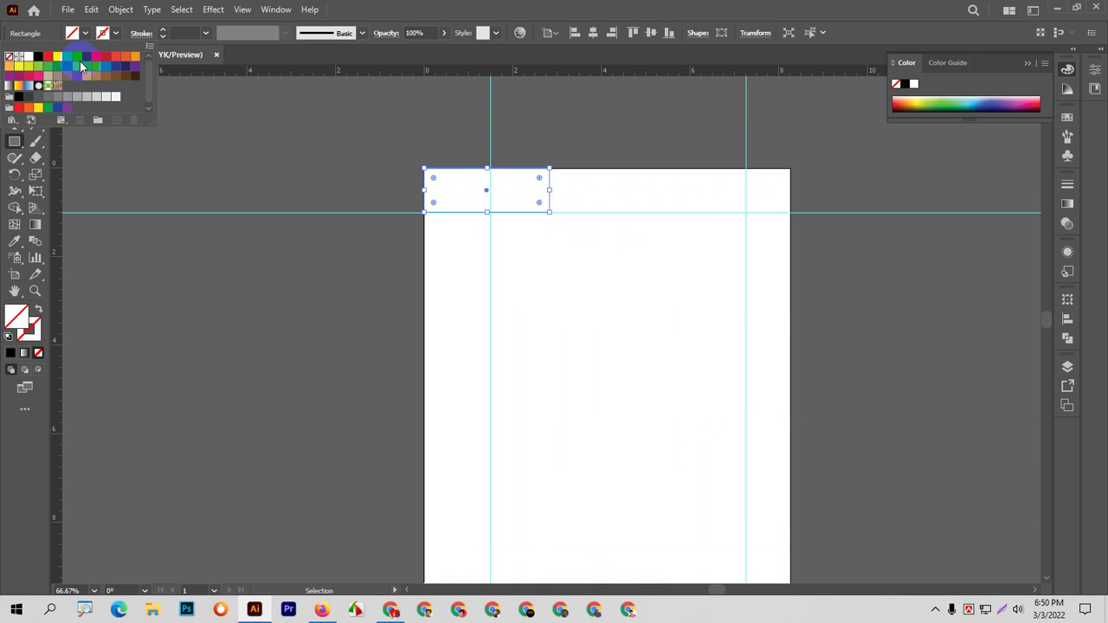
left_click(76, 59)
left_click(233, 167)
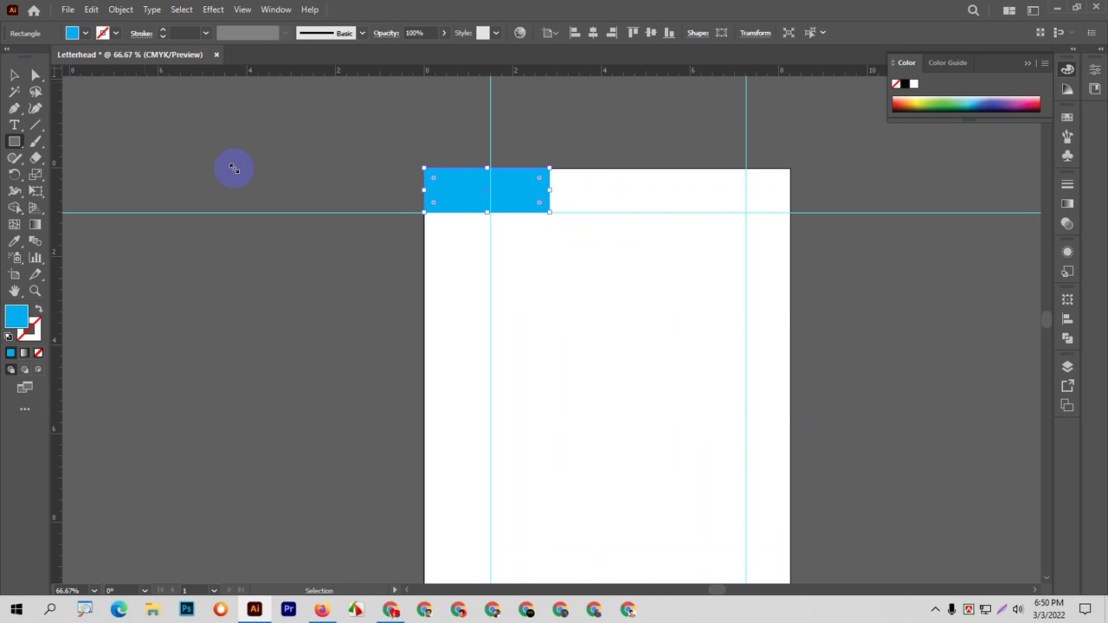
left_click(178, 131)
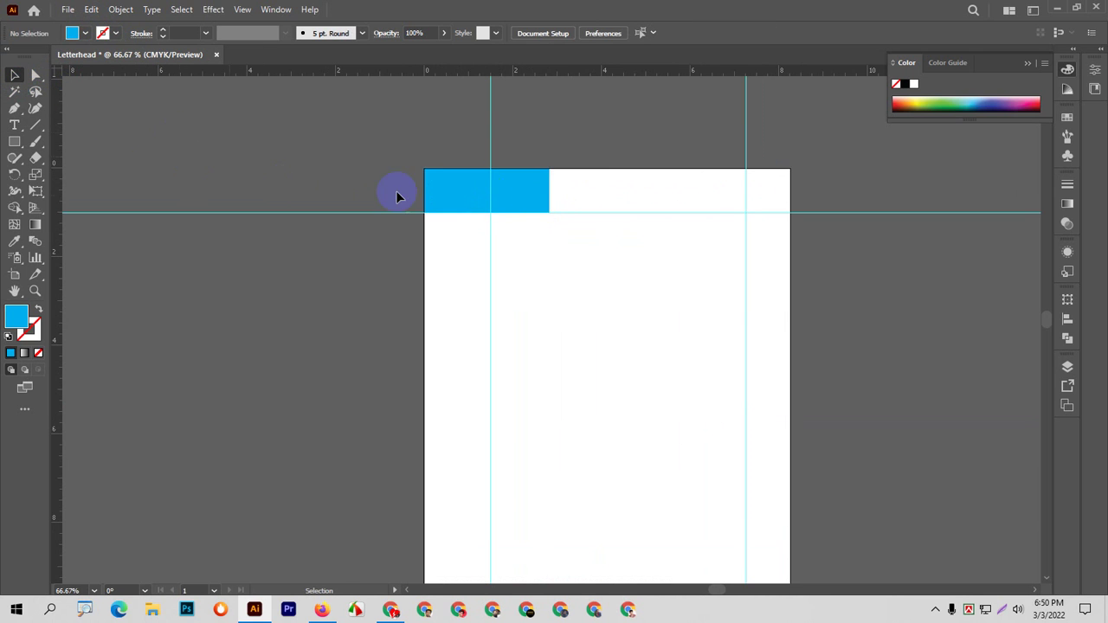
Alt-drag a copy of the cyan rectangle rightward to extend the band.
left_click_drag(511, 202, 791, 191)
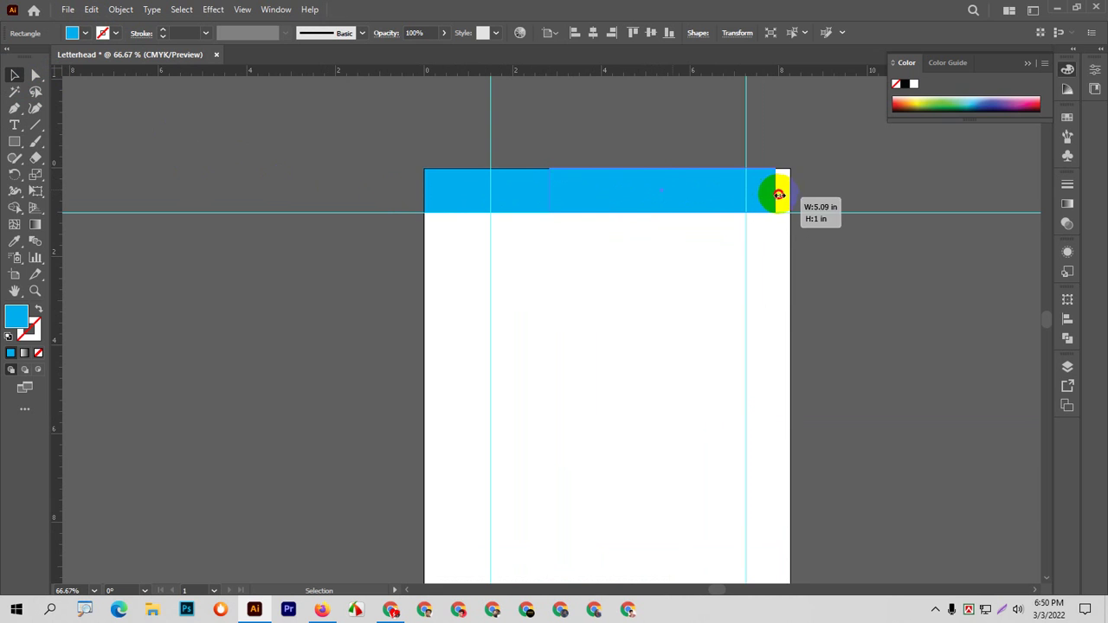
left_click(847, 171)
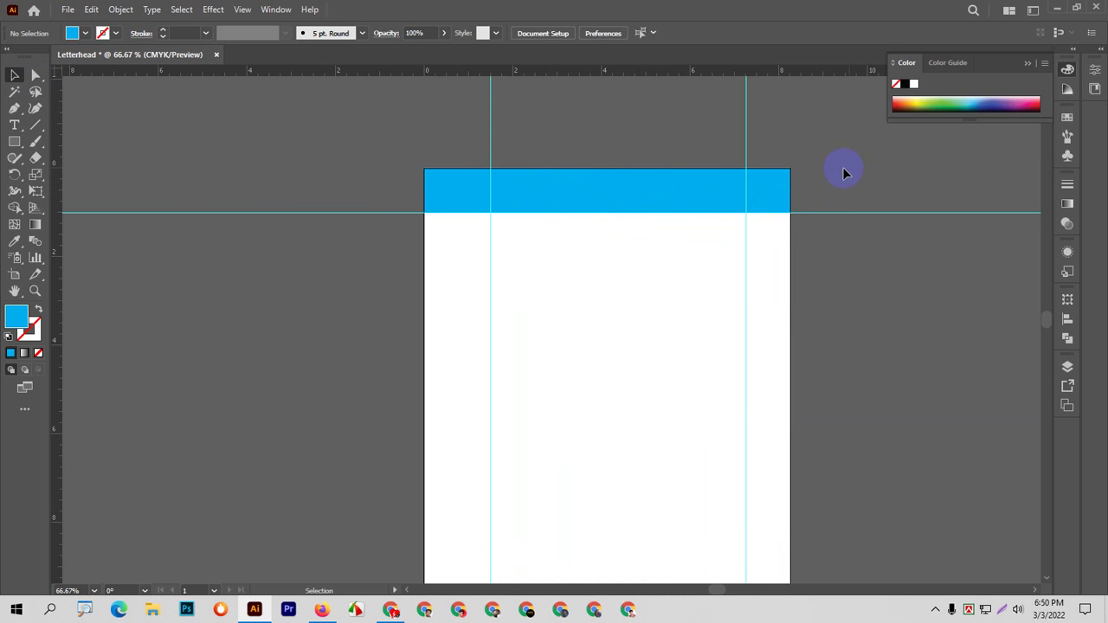
left_click(493, 186)
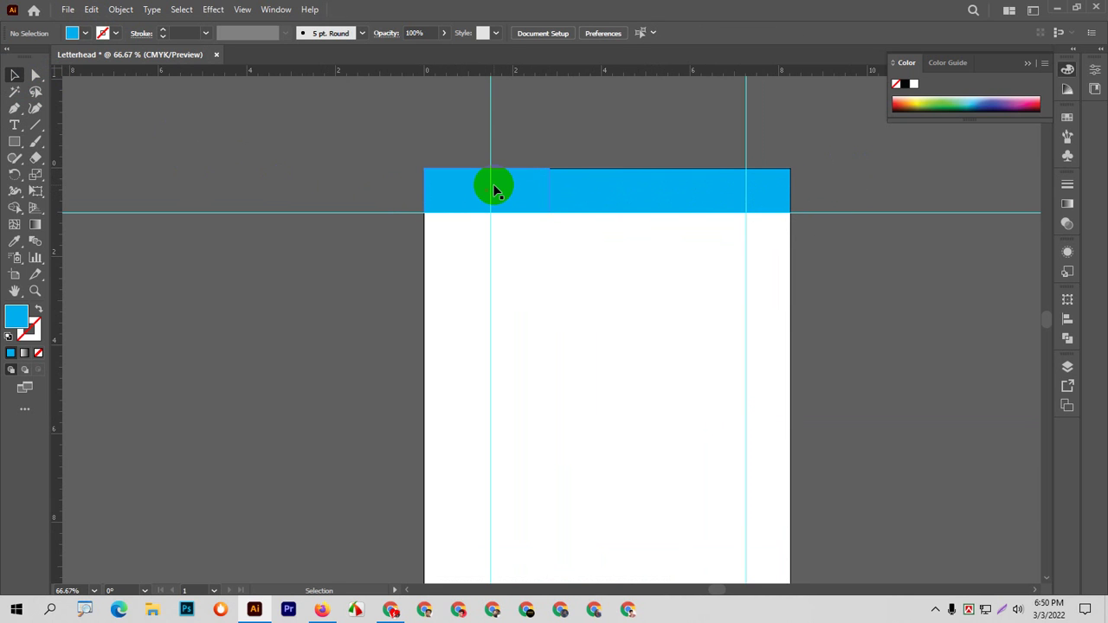
Drag both cyan pieces' bottom anchors left so they meet in a diagonal seam at the left guide.
left_click(35, 76)
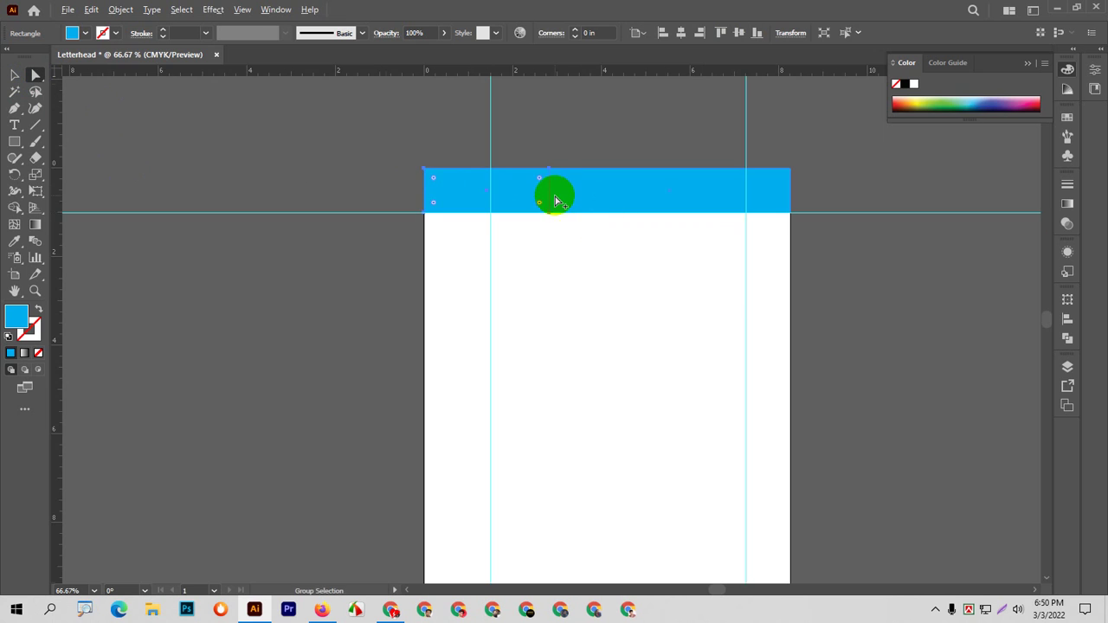
scroll(555, 196, "up", 4, "alt")
scroll(555, 196, "down", 1, "alt")
left_click(538, 248)
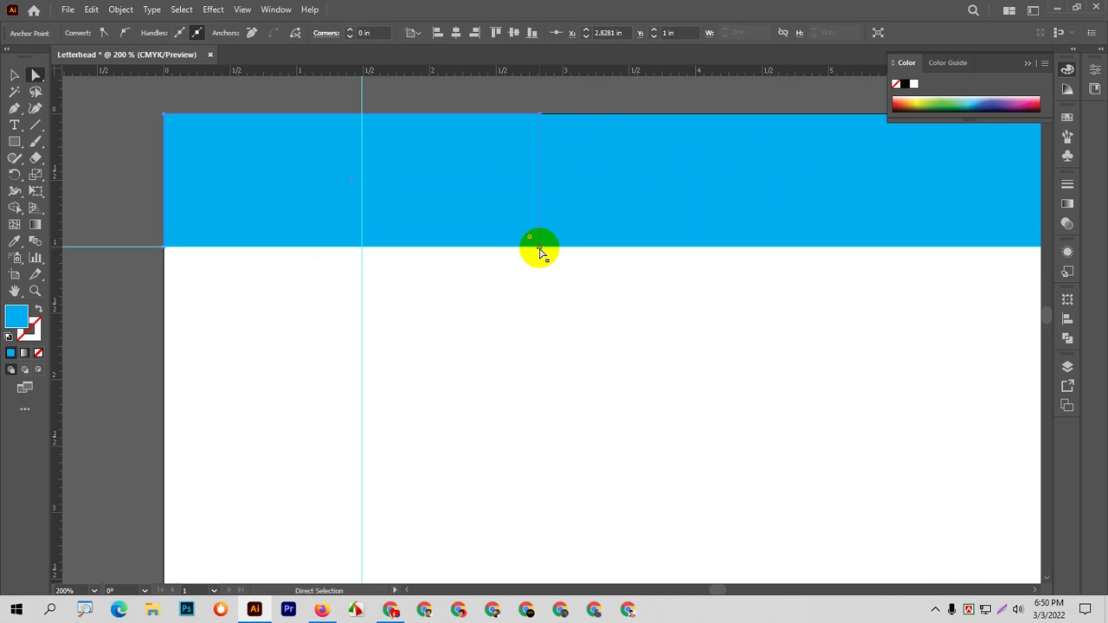
left_click_drag(537, 250, 362, 248)
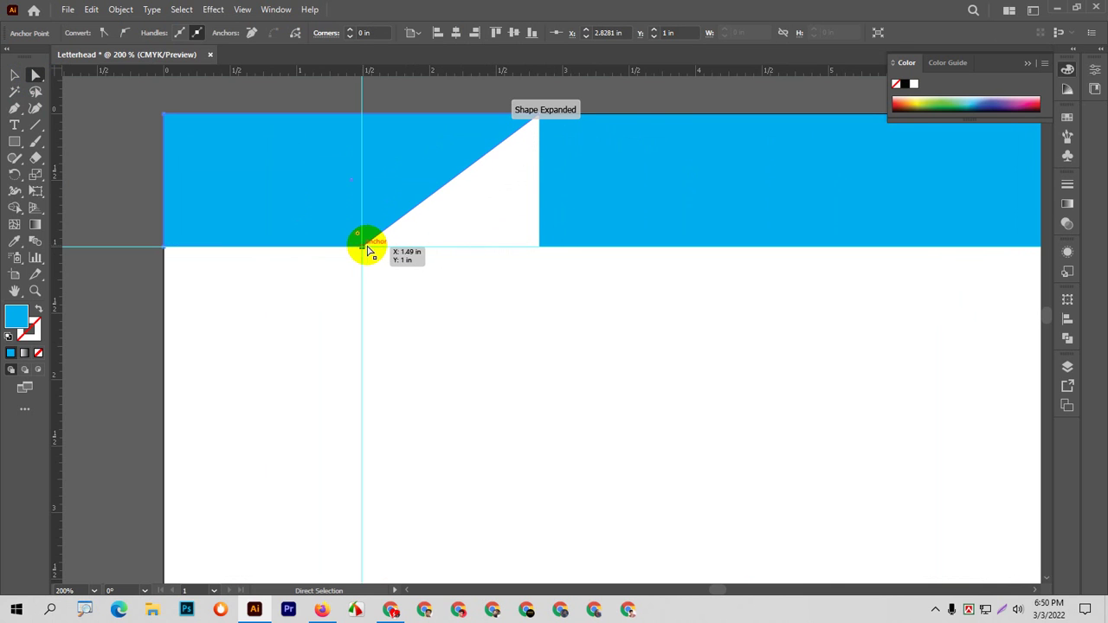
left_click(538, 252)
left_click_drag(538, 252, 363, 248)
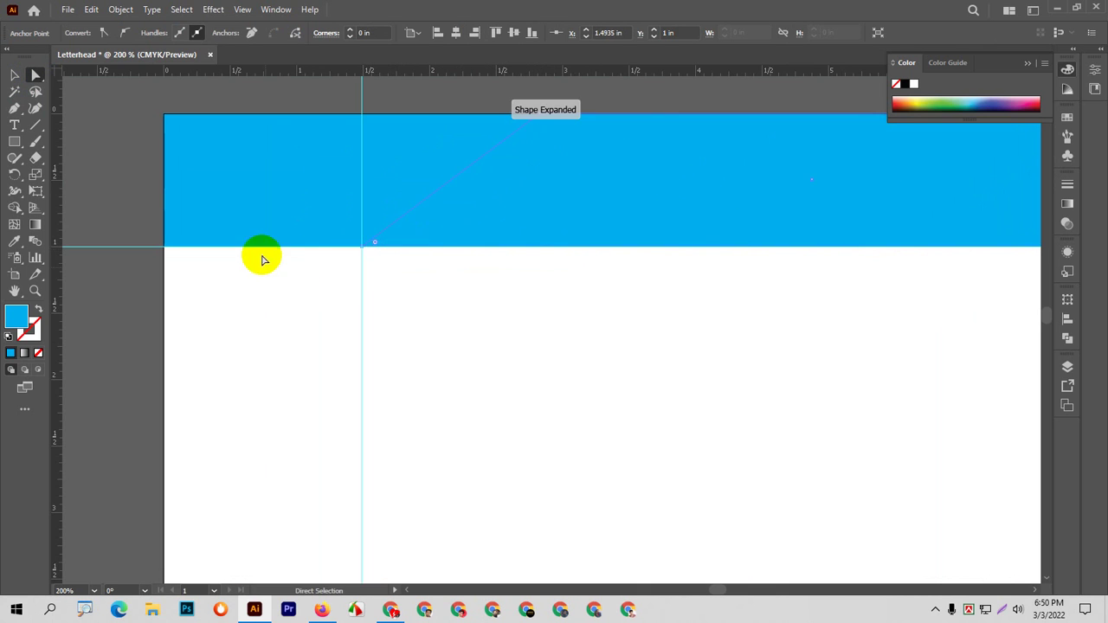
scroll(144, 173, "down", 3)
left_click(15, 75)
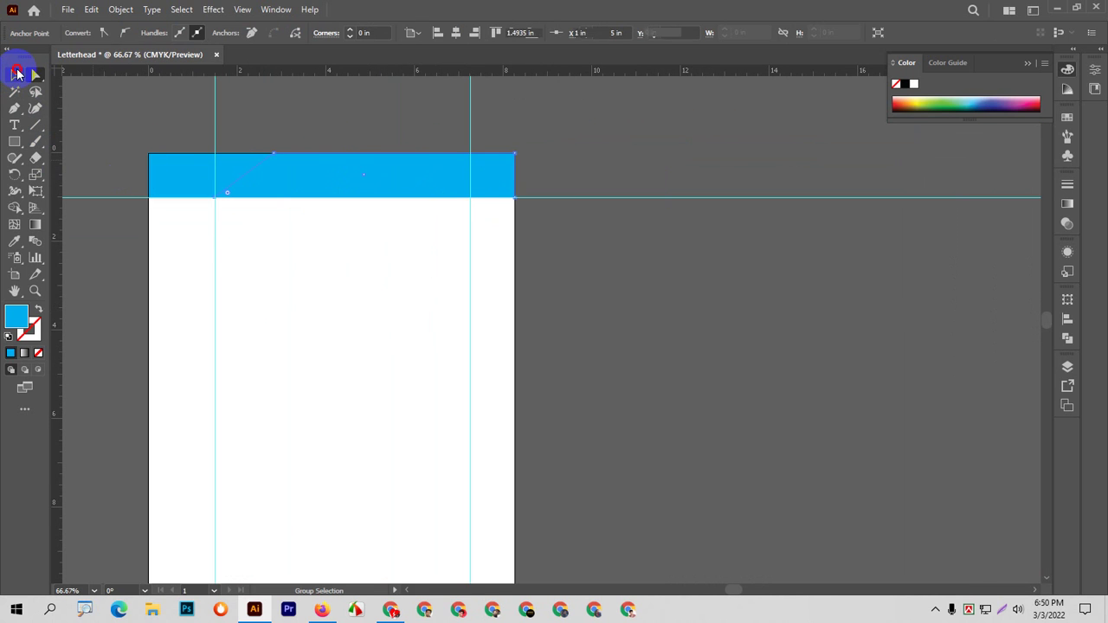
left_click(87, 112)
left_click(188, 176)
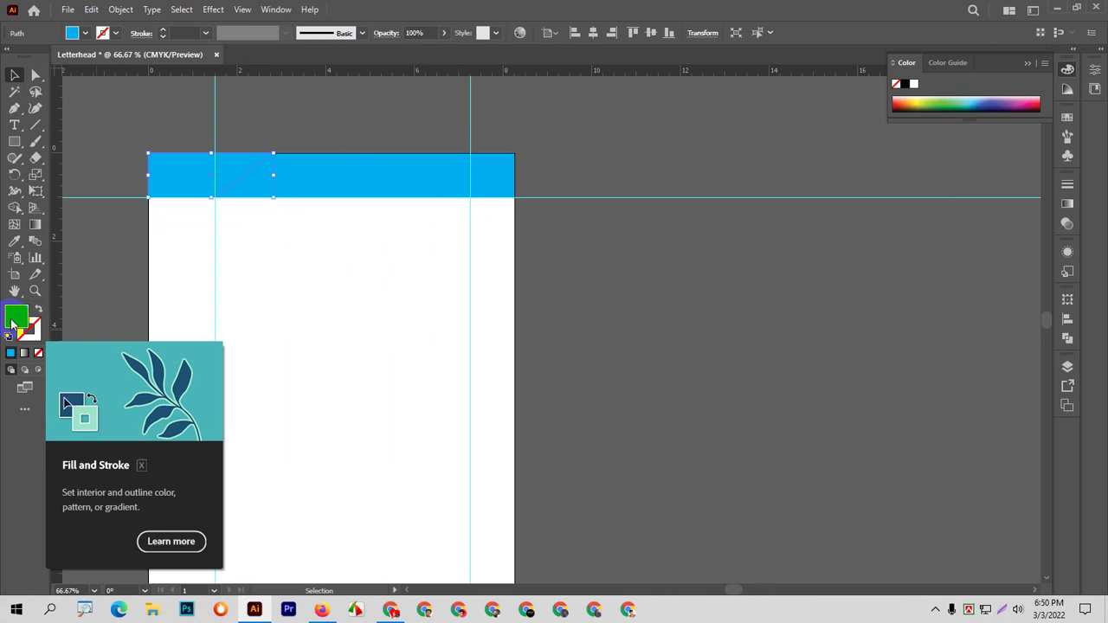
Fill the left slanted header piece with dark teal #033342 and centre the page in view.
double_click(15, 318)
left_click(411, 445)
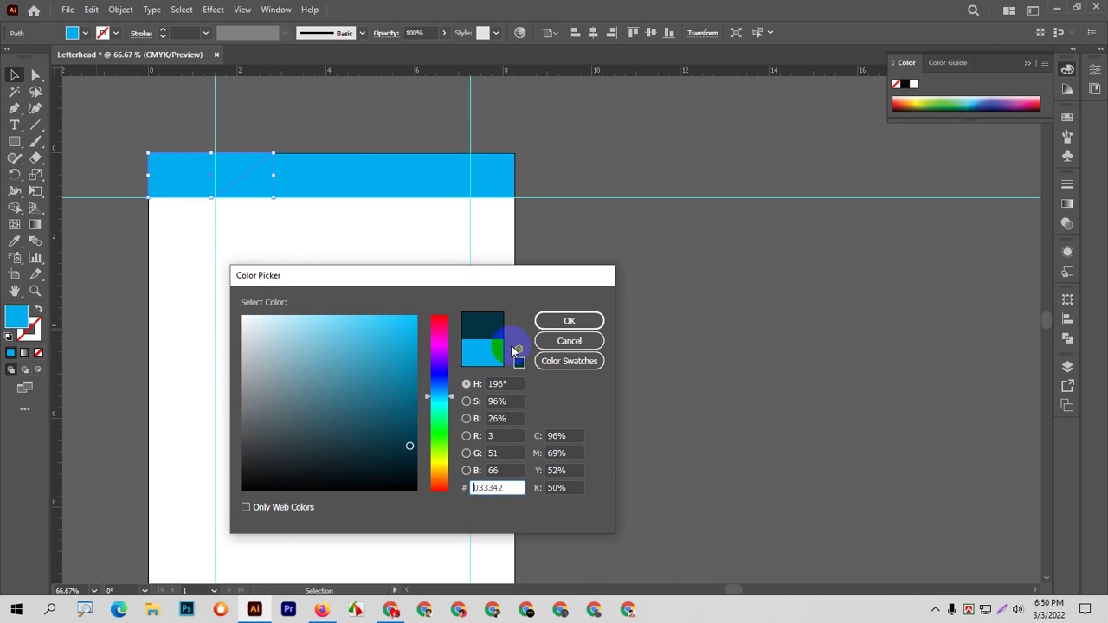
left_click(569, 320)
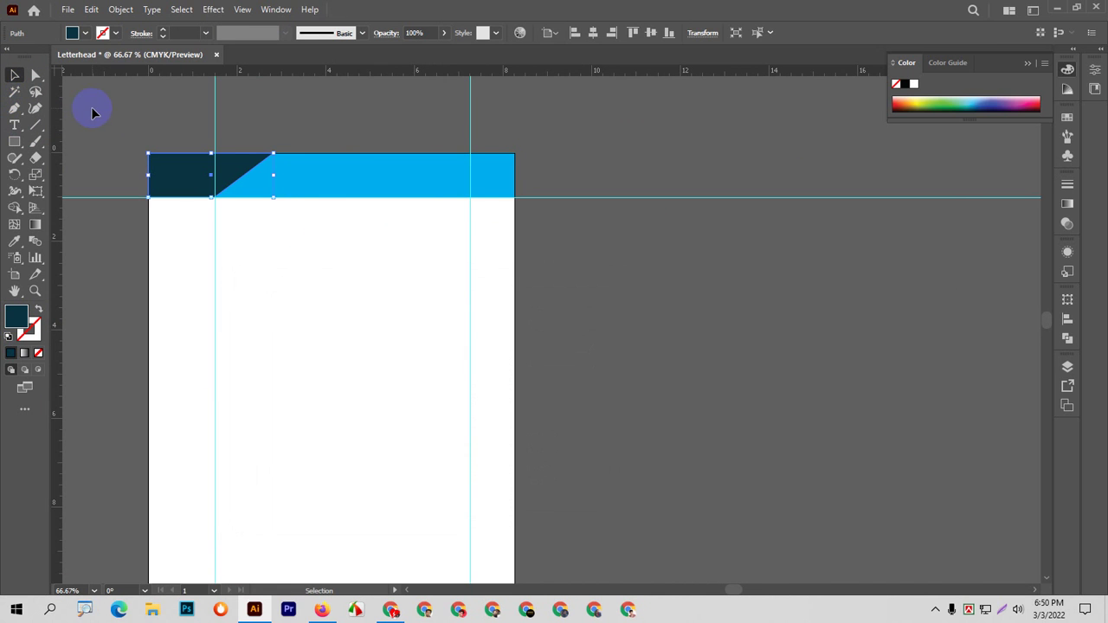
left_click(712, 320)
left_click_drag(640, 284, 845, 272)
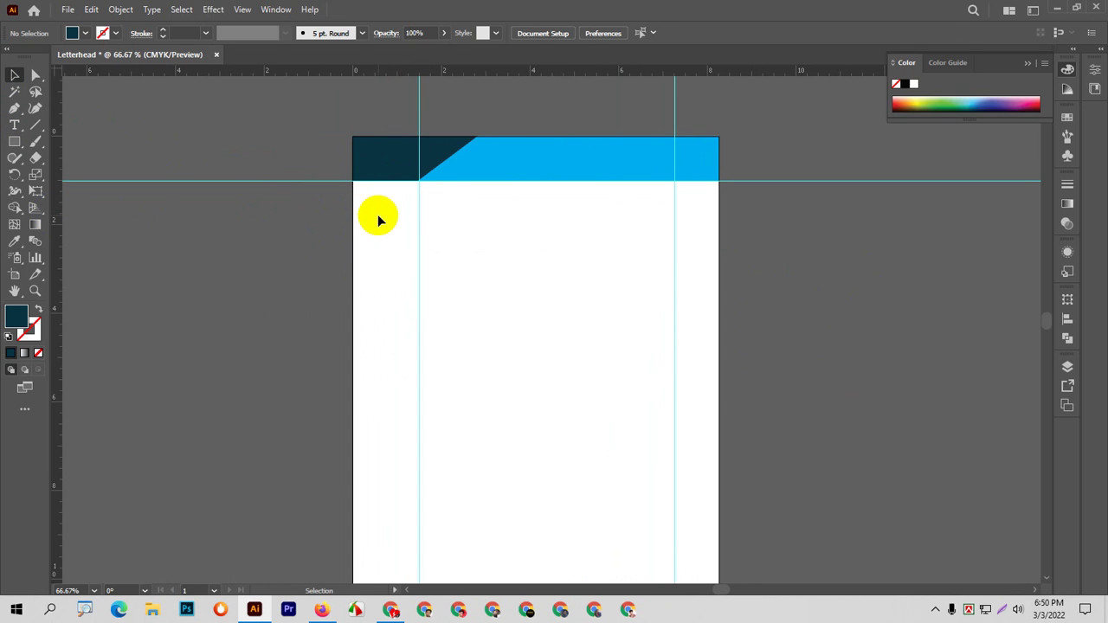
left_click(225, 238)
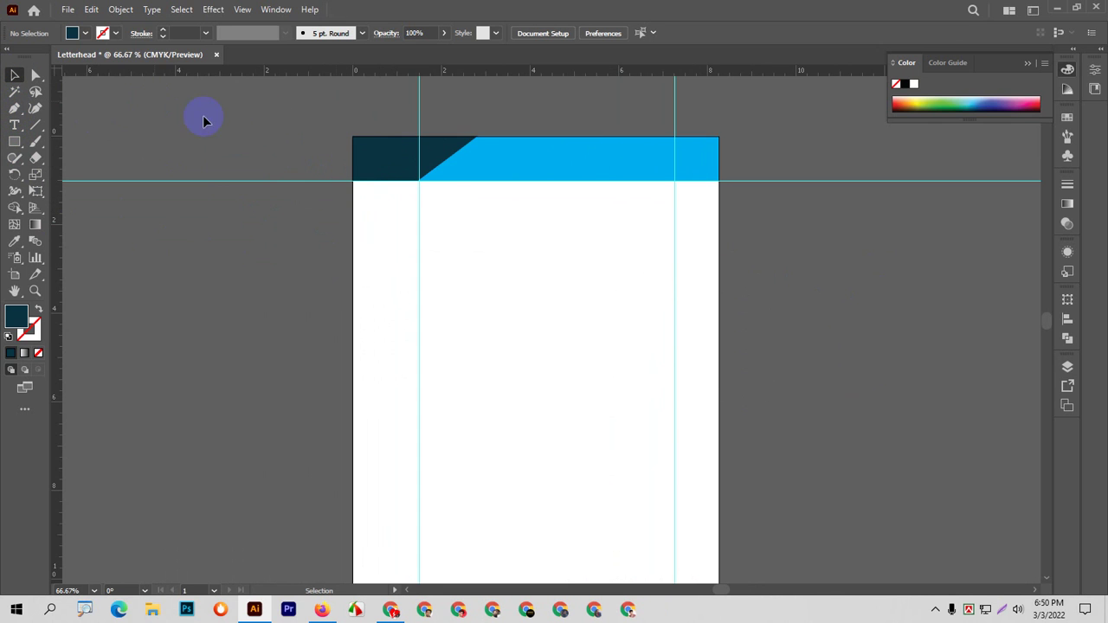
Copy the dark angled piece to the lower right and reflect the copy horizontally.
mouse_move(405, 156)
left_mouse_down()
mouse_move(353, 217)
mouse_move(346, 207)
left_mouse_up()
left_click(289, 278)
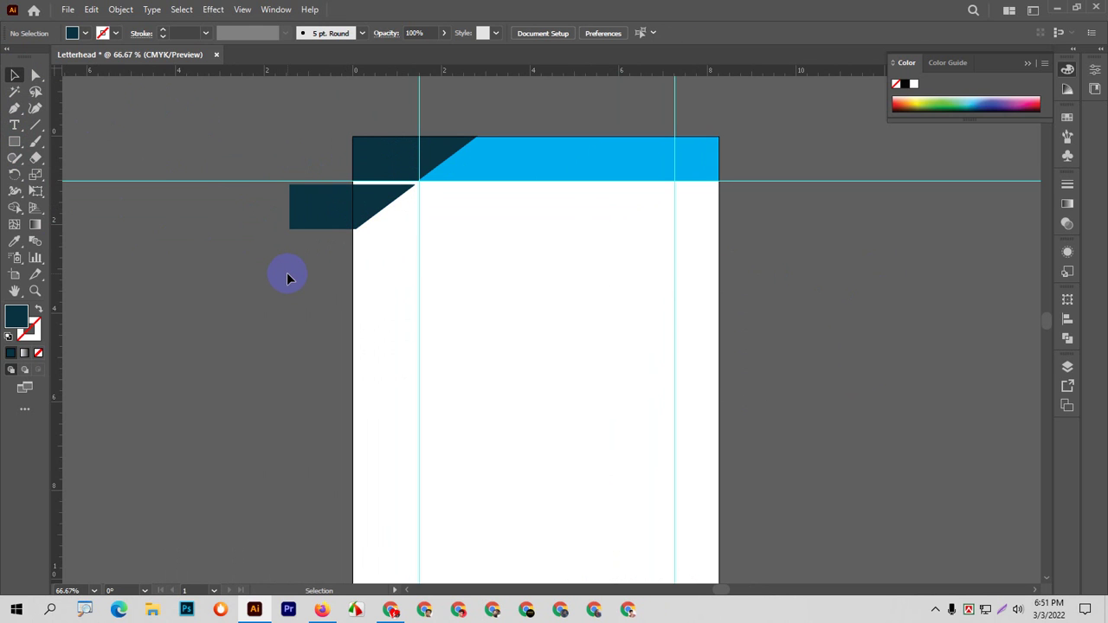
scroll(453, 231, "down", 1)
left_click_drag(364, 222, 763, 421)
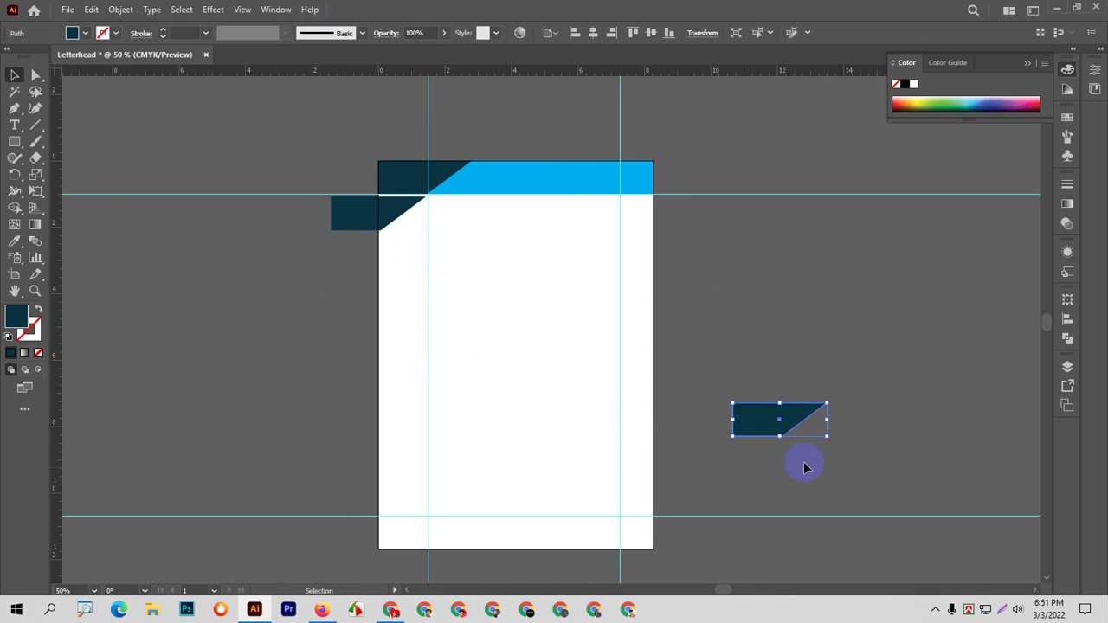
right_click(783, 417)
mouse_move(862, 332)
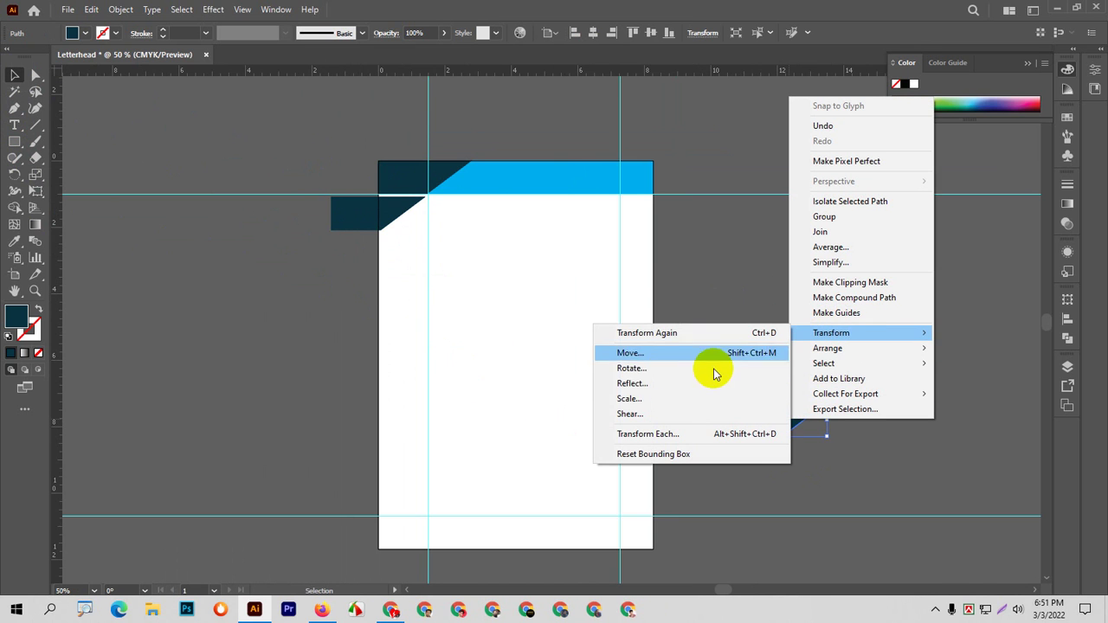
left_click(657, 394)
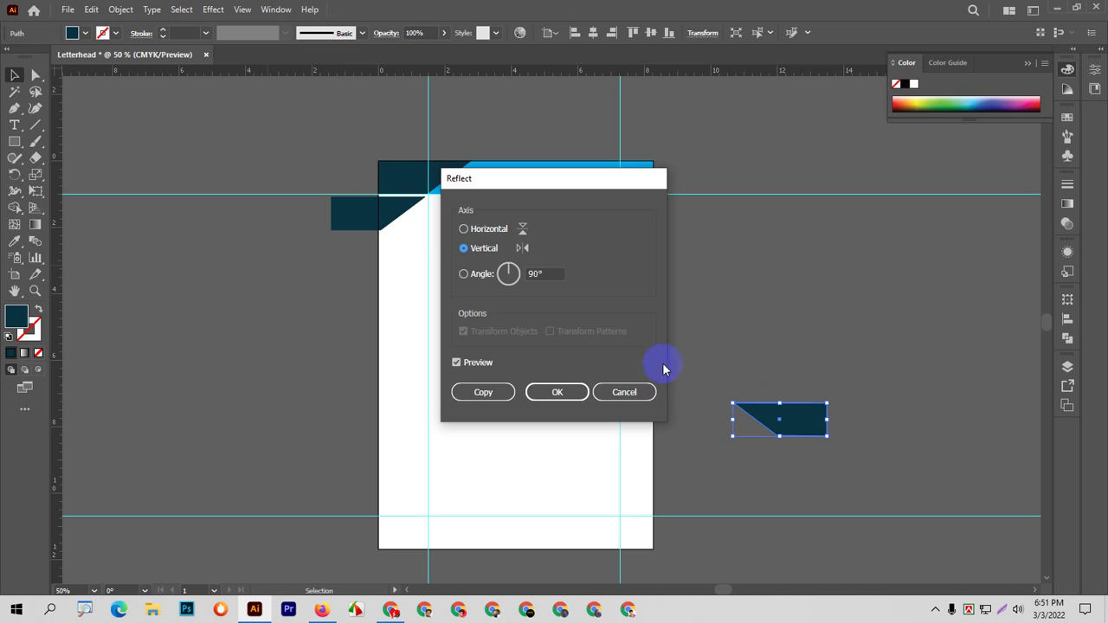
left_click(463, 228)
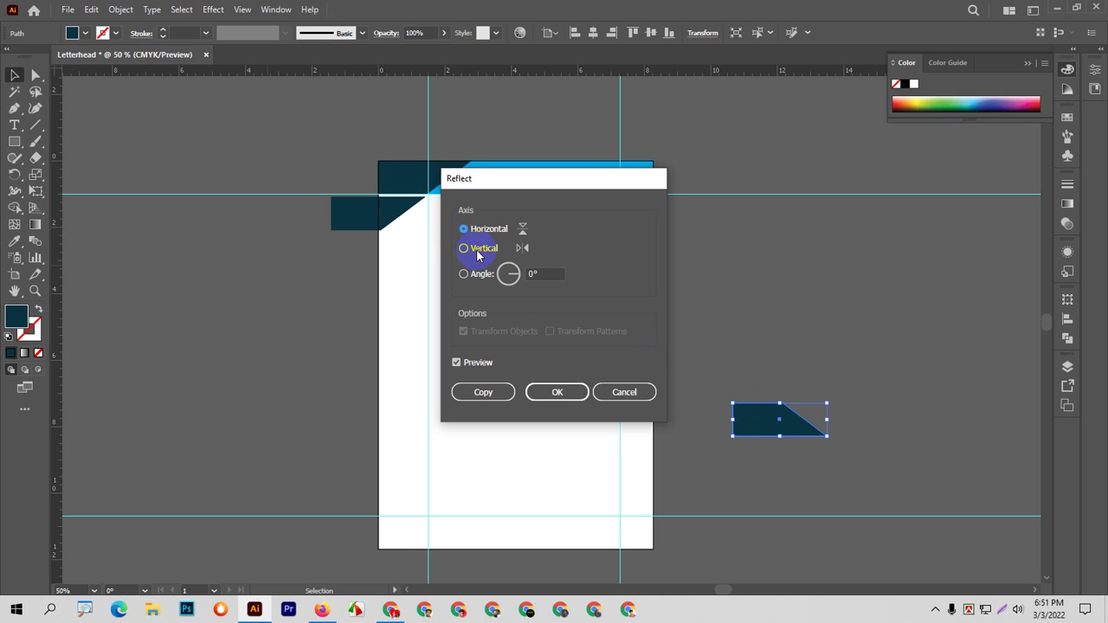
left_click(559, 392)
mouse_move(779, 420)
left_mouse_down()
mouse_move(650, 466)
mouse_move(569, 467)
left_mouse_up()
Reflect the copy across the vertical axis and move it into the page's bottom-right corner.
right_click(580, 441)
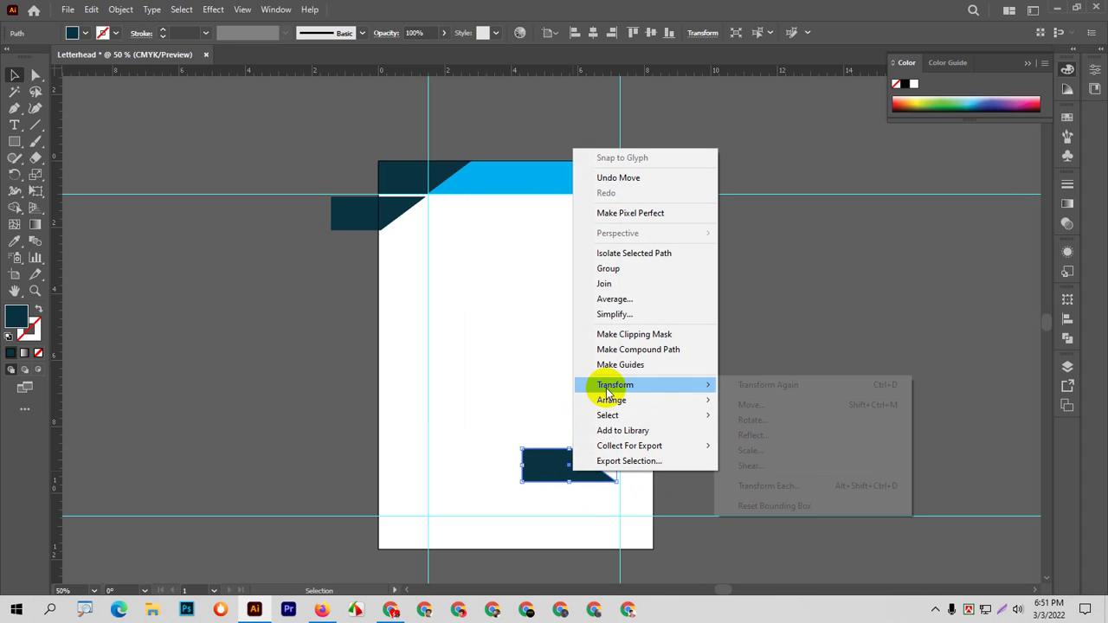
left_click(753, 436)
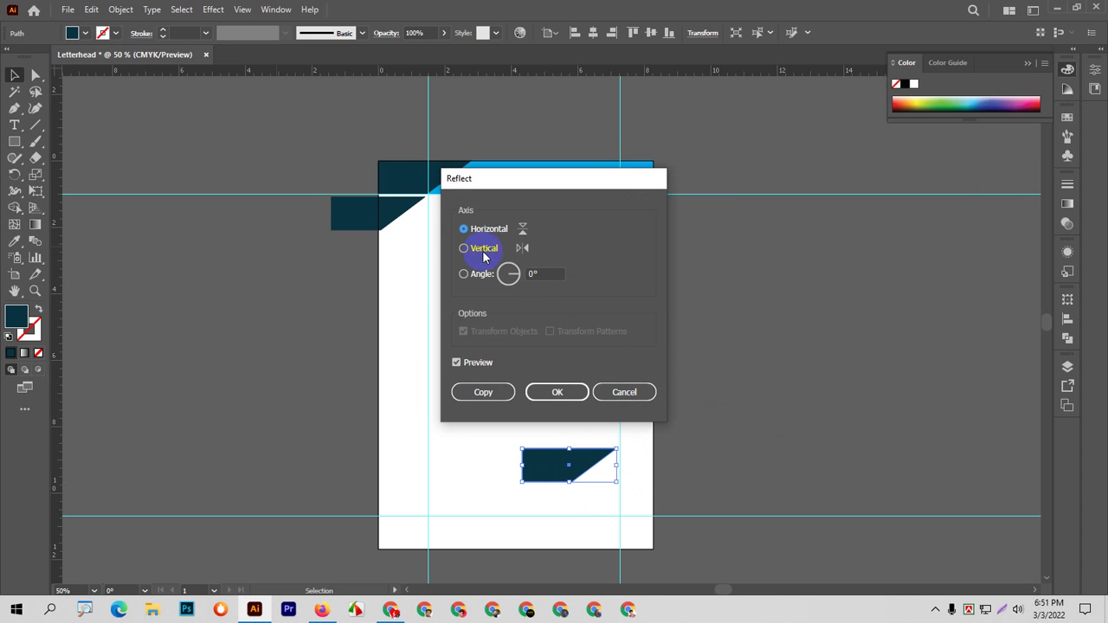
left_click(464, 248)
left_click(558, 392)
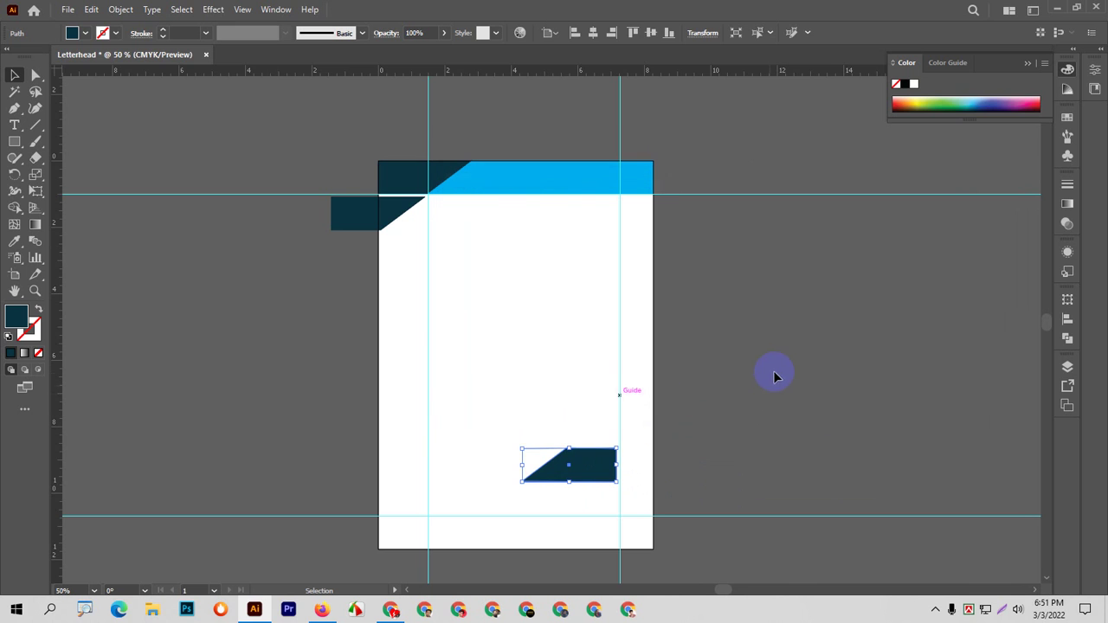
left_click(402, 322)
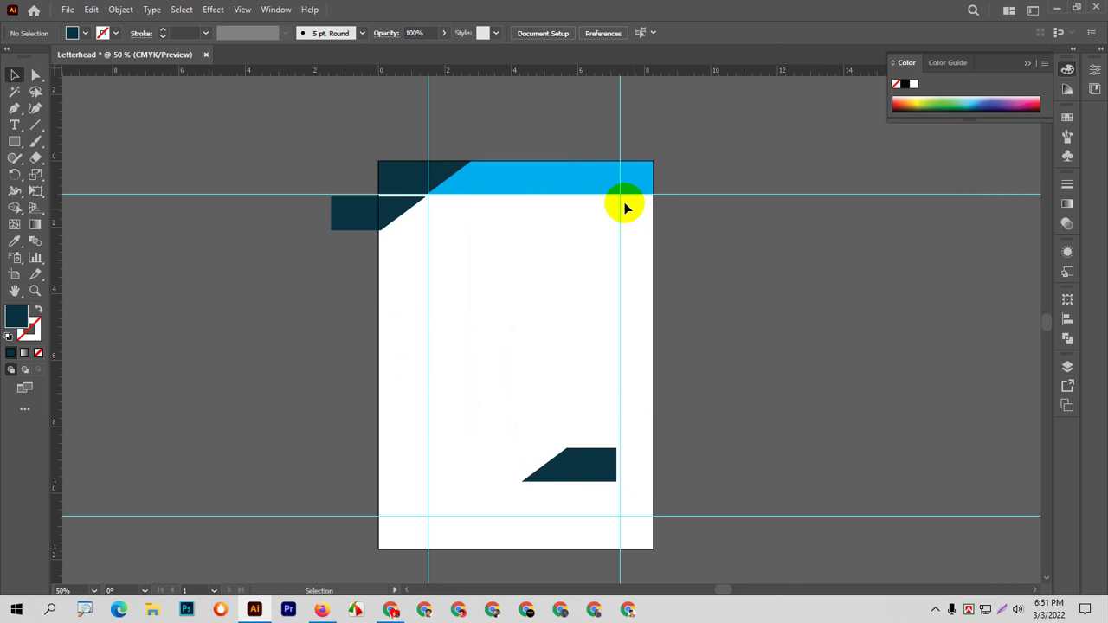
scroll(626, 205, "down", 2)
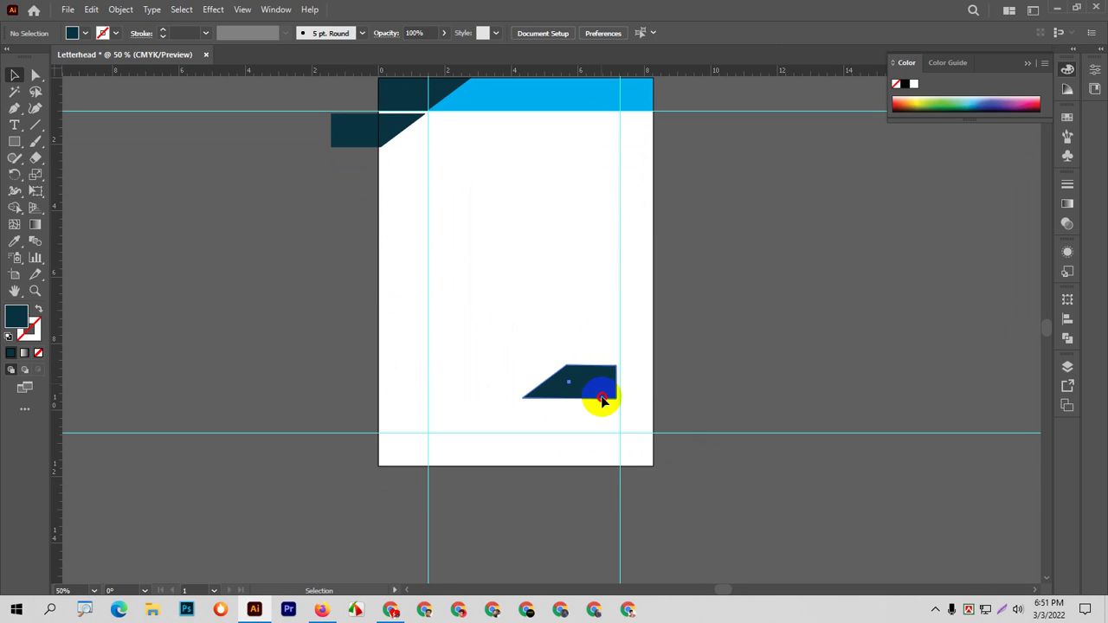
left_click_drag(600, 388, 636, 459)
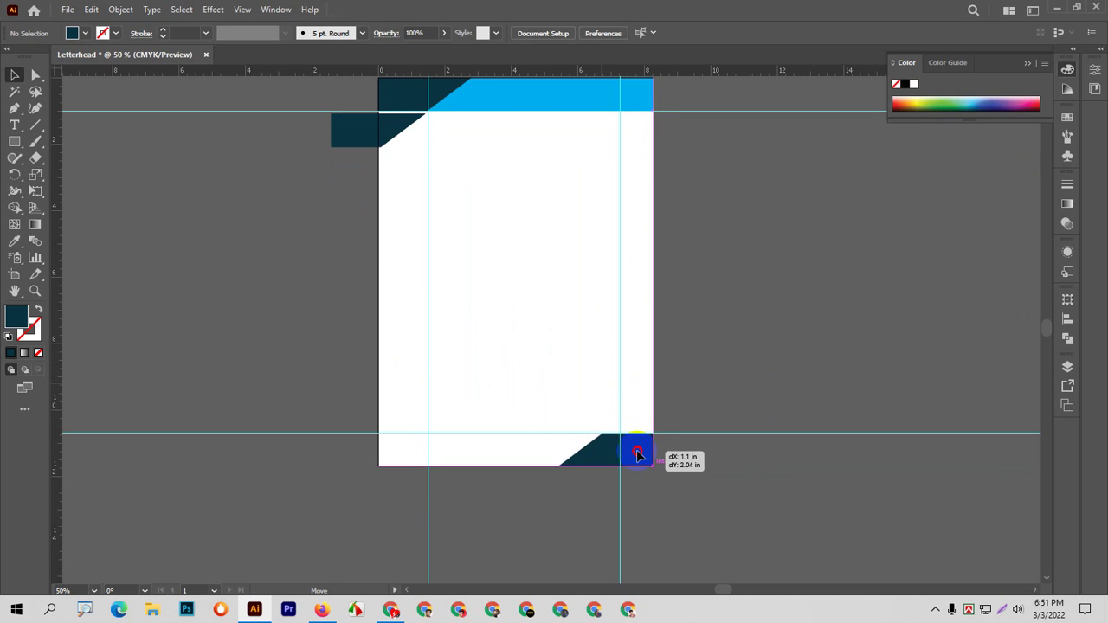
left_click(720, 339)
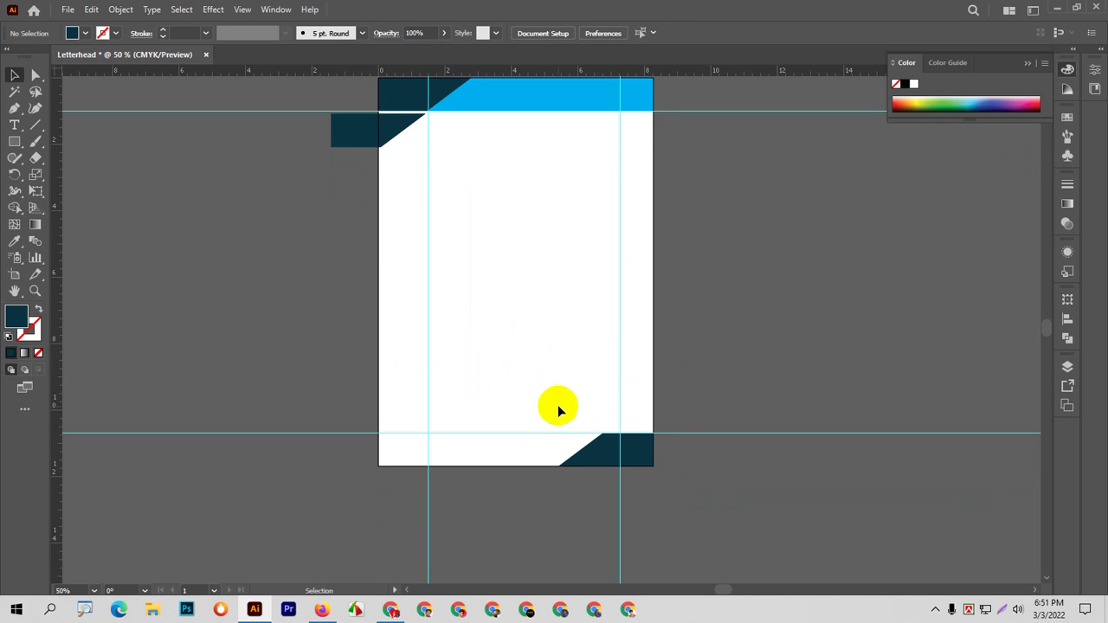
left_click(356, 140)
Alt-drag a copy of the top-left shape and trim it to a parallelogram with Shape Builder.
mouse_move(356, 141)
left_mouse_down()
mouse_move(219, 337)
mouse_move(227, 319)
left_mouse_up()
left_click(277, 287)
left_click_drag(191, 264, 292, 403)
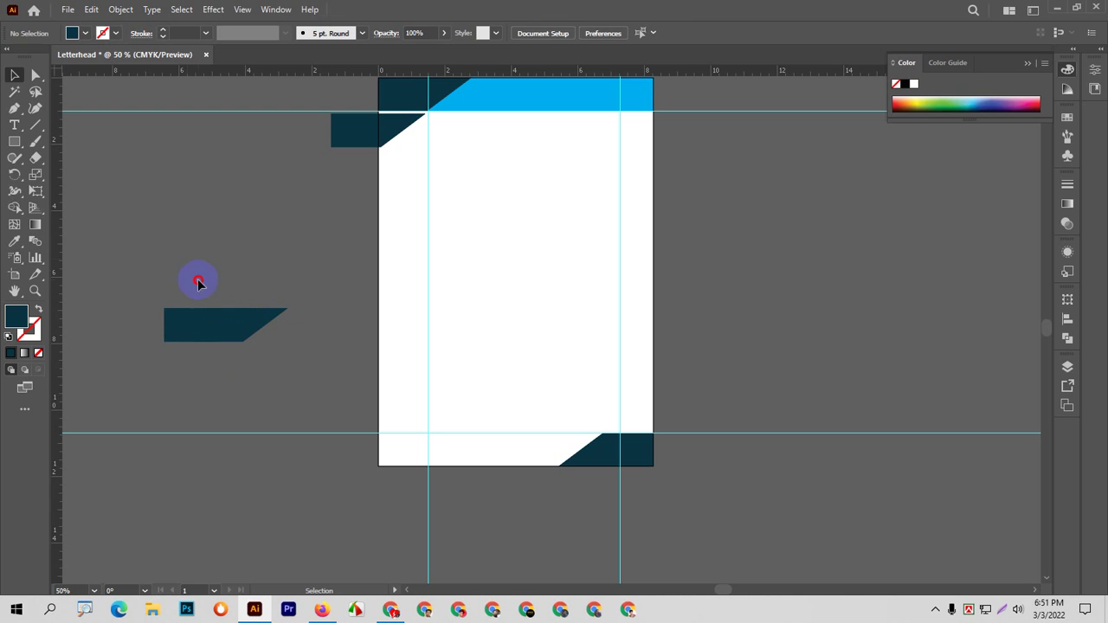
left_click(11, 212)
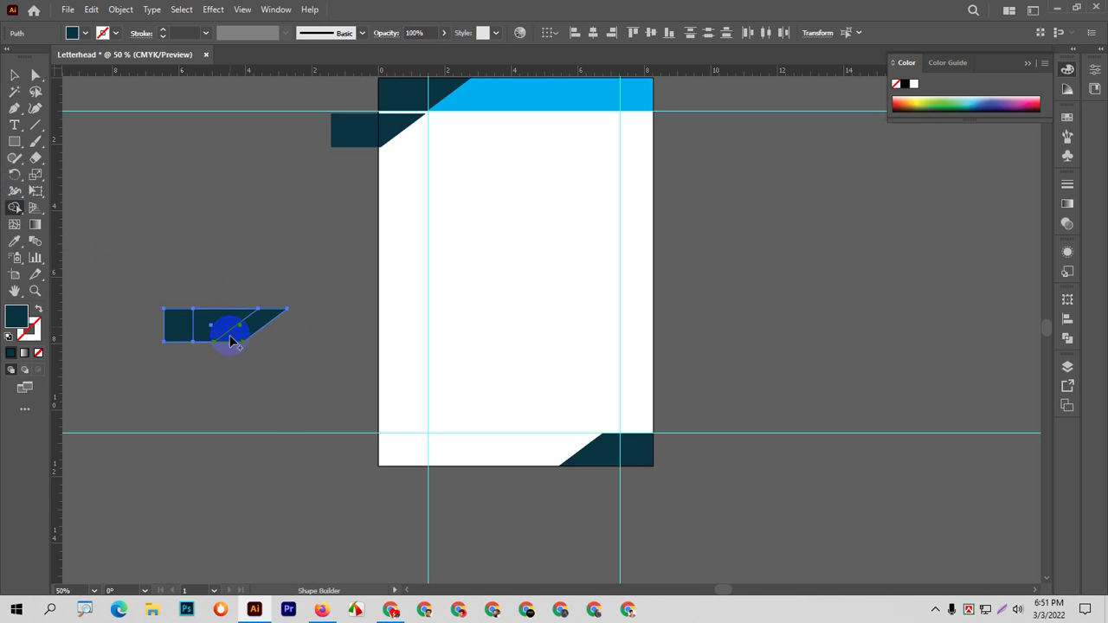
left_click_drag(227, 334, 168, 322)
left_click(14, 75)
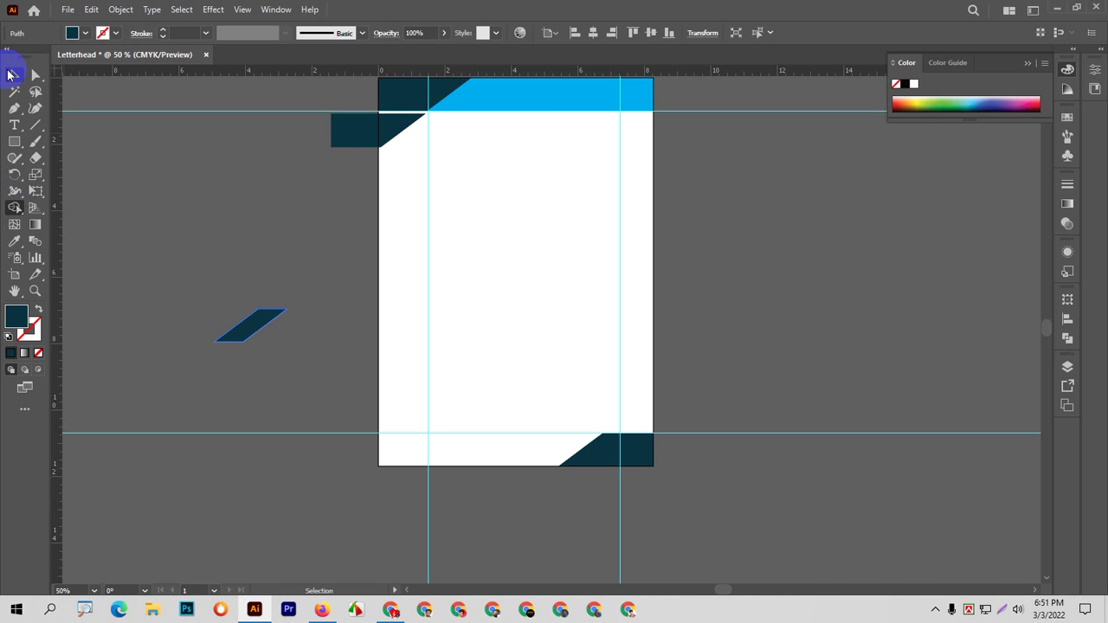
left_click(239, 272)
Move the parallelogram onto the bottom strip beside the corner block.
left_click_drag(243, 337, 535, 457)
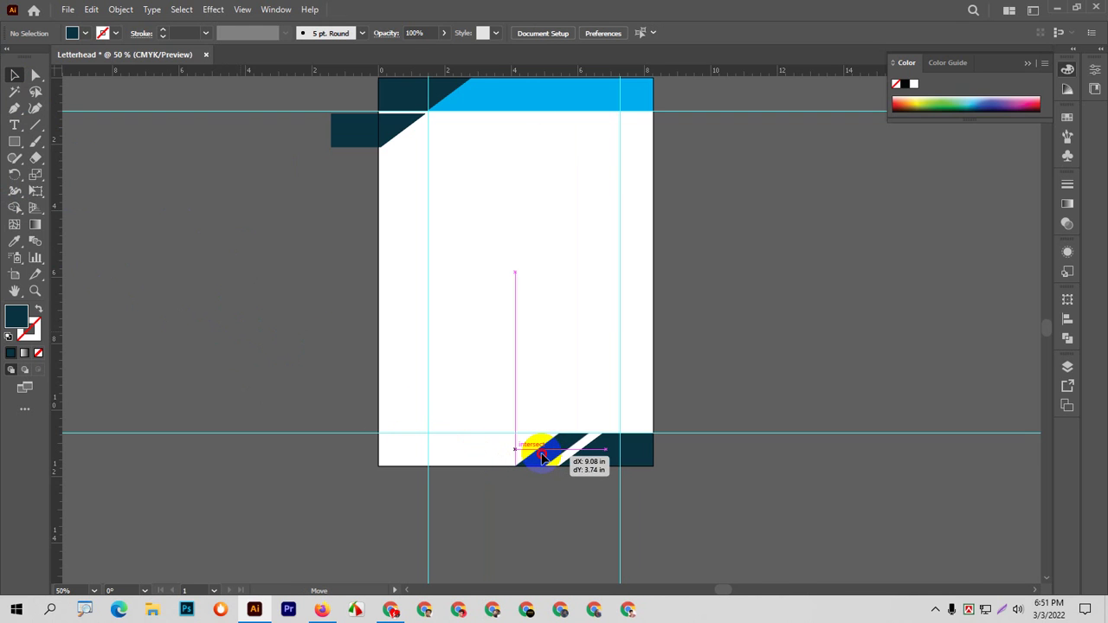
left_click_drag(535, 457, 547, 456)
left_click(791, 367)
scroll(552, 373, "up", 2)
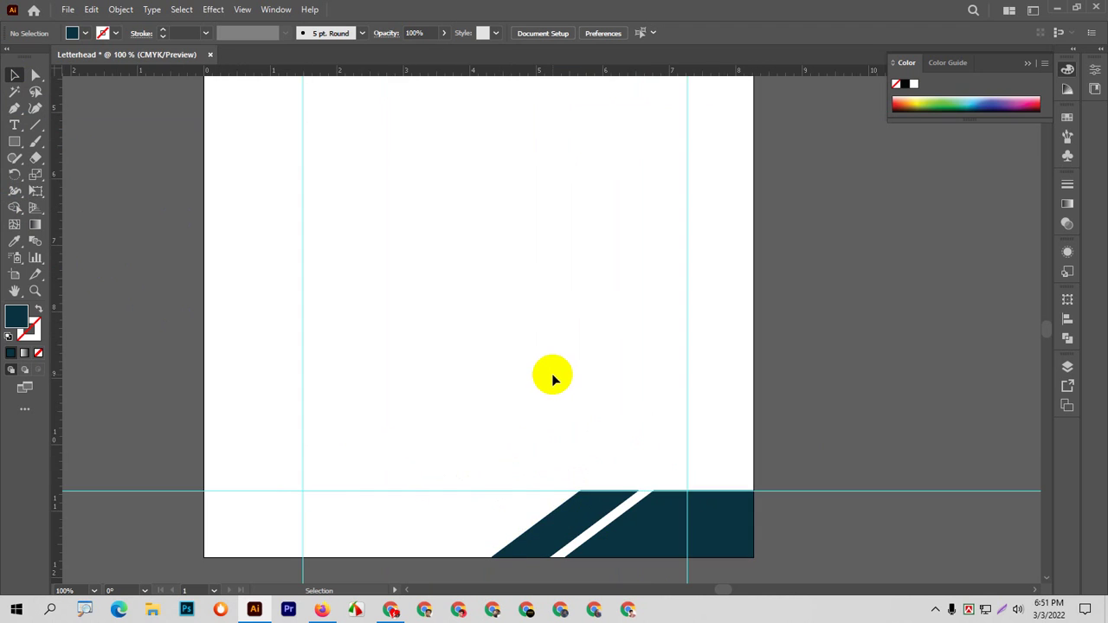
scroll(552, 374, "down", 1)
scroll(551, 374, "down", 2)
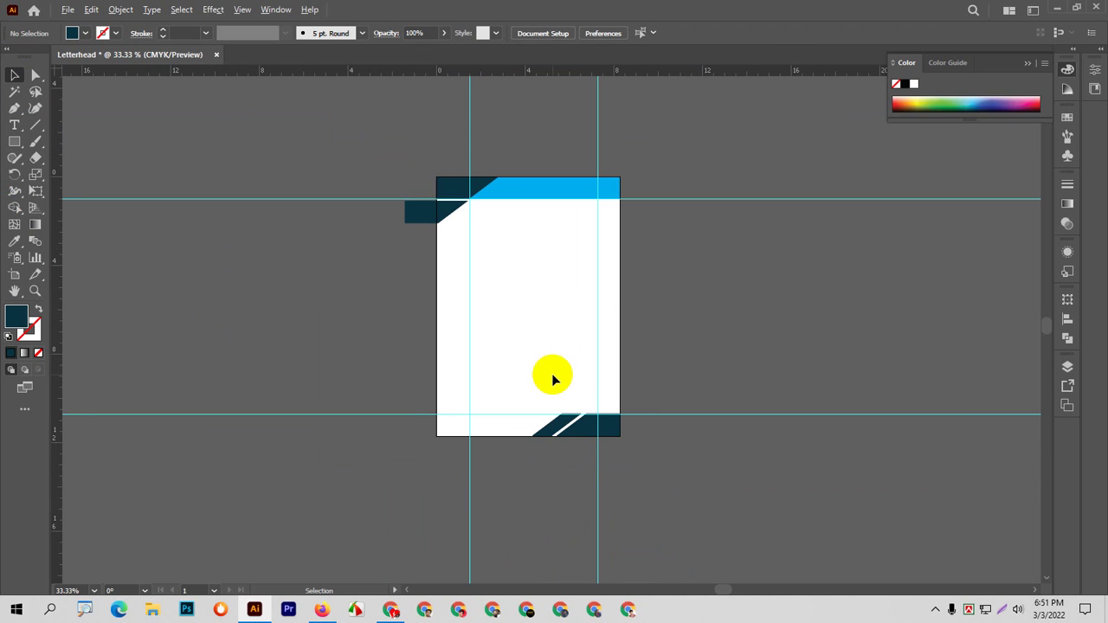
Recolour the bottom-right corner block with the header's cyan using the Eyedropper.
left_click(549, 423)
left_click(663, 367)
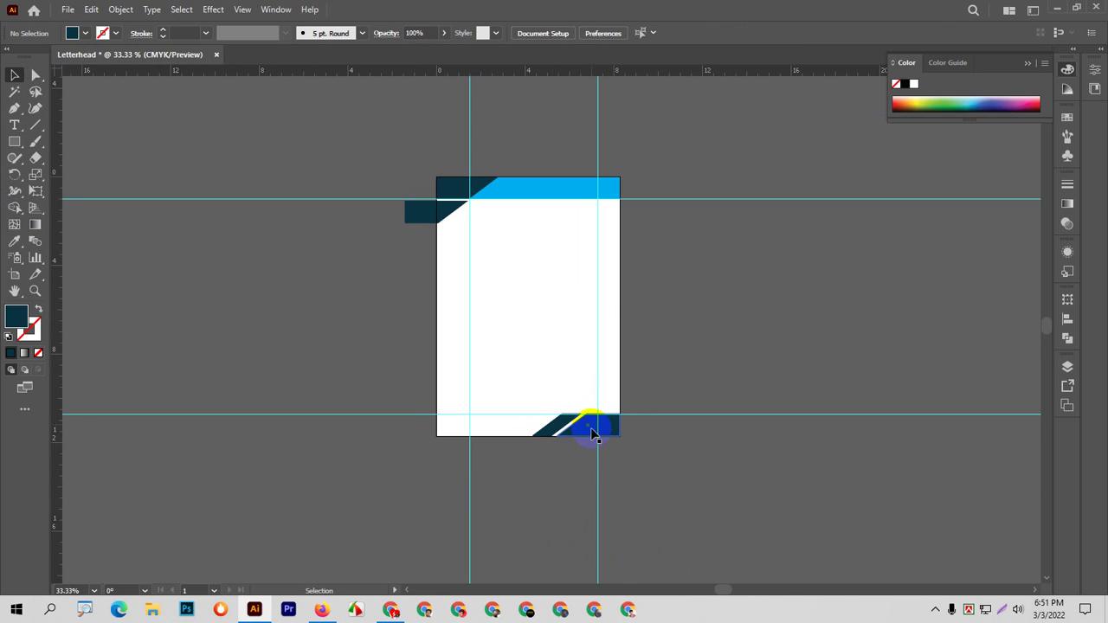
left_click(594, 430)
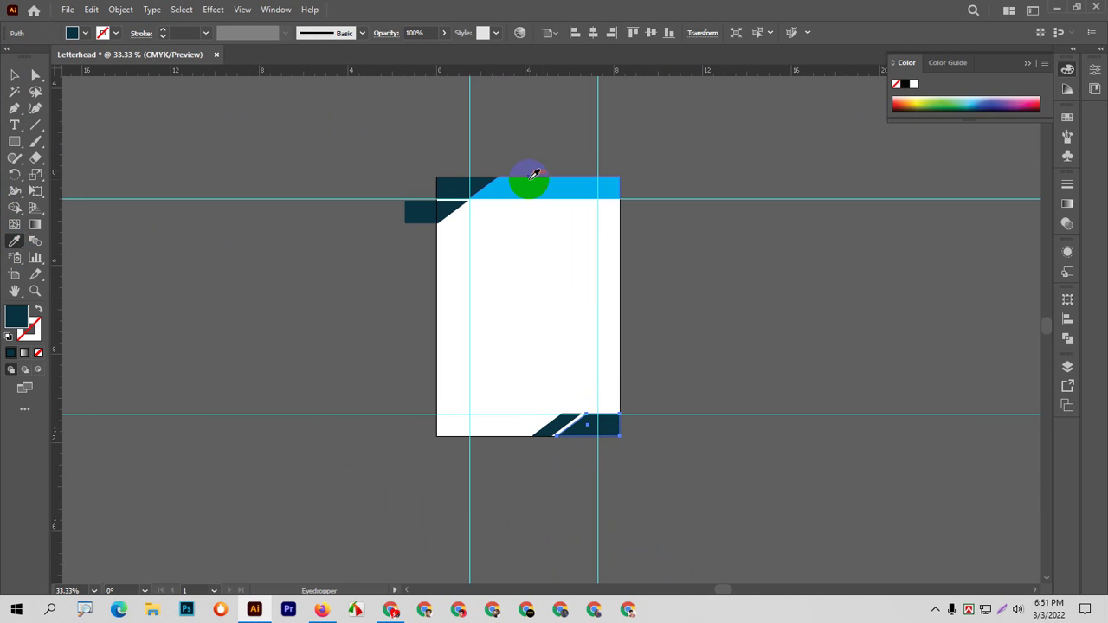
left_click(527, 180)
left_click(16, 76)
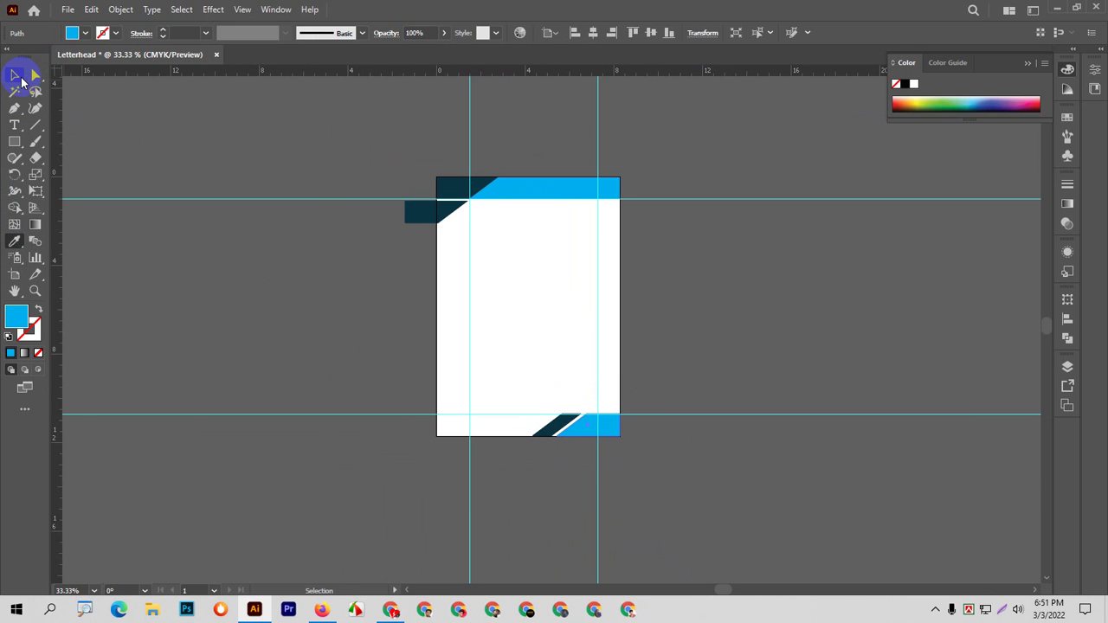
left_click(213, 143)
Nudge the navy stripe right to leave only a thin white diagonal gap, then check the fit.
left_click(555, 426)
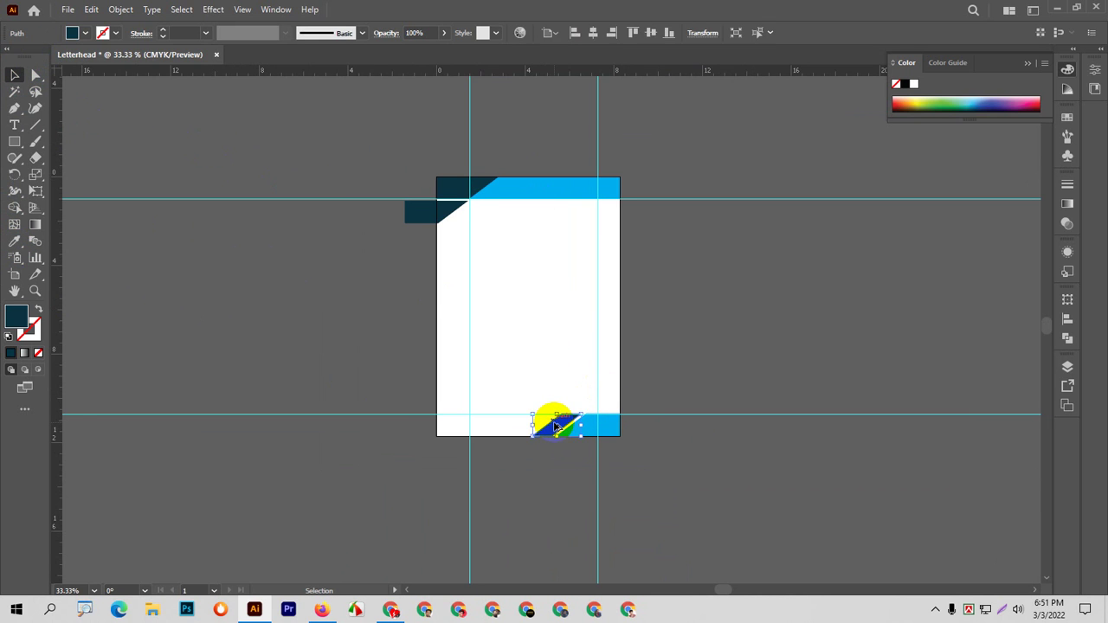
scroll(555, 426, "up", 5)
scroll(555, 426, "down", 5)
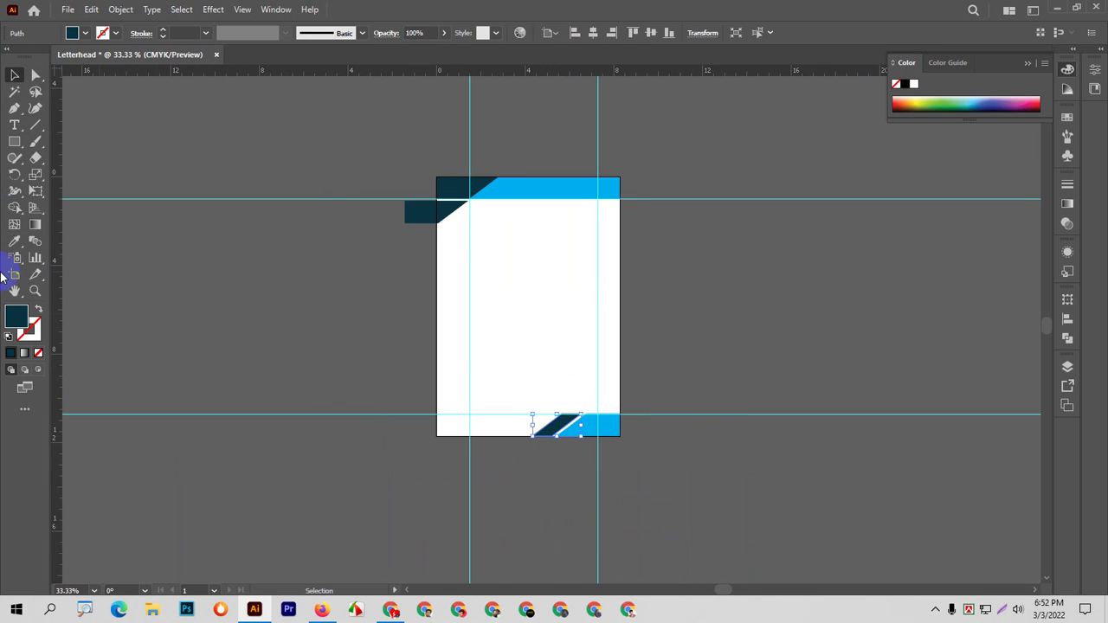
left_click(667, 372)
scroll(557, 423, "up", 4)
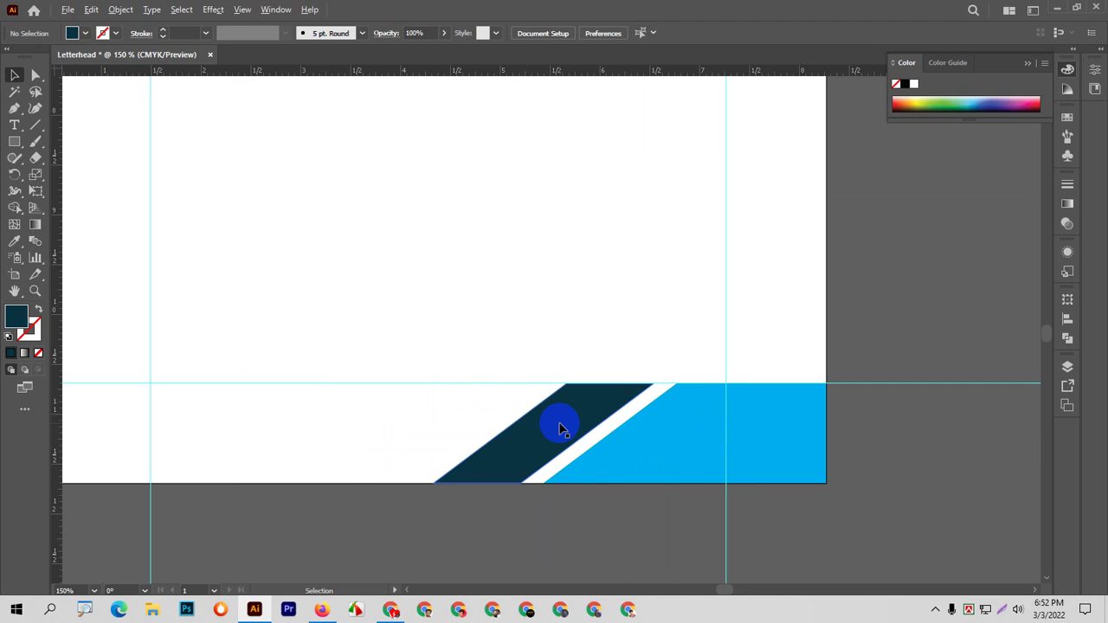
left_click_drag(563, 425, 584, 428)
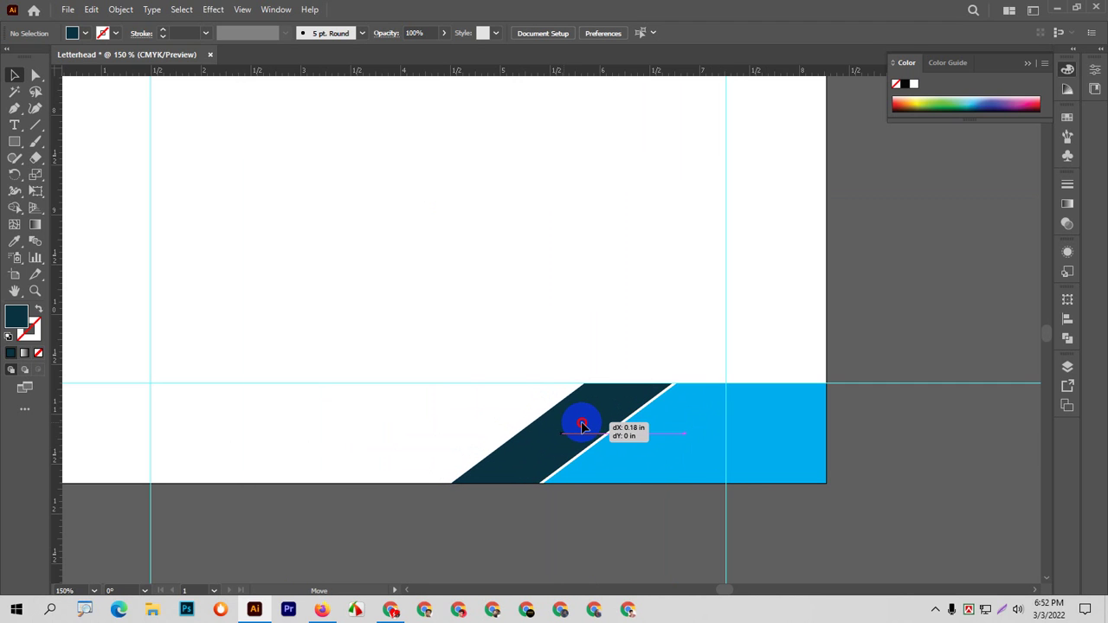
left_click(857, 319)
scroll(855, 317, "down", 3)
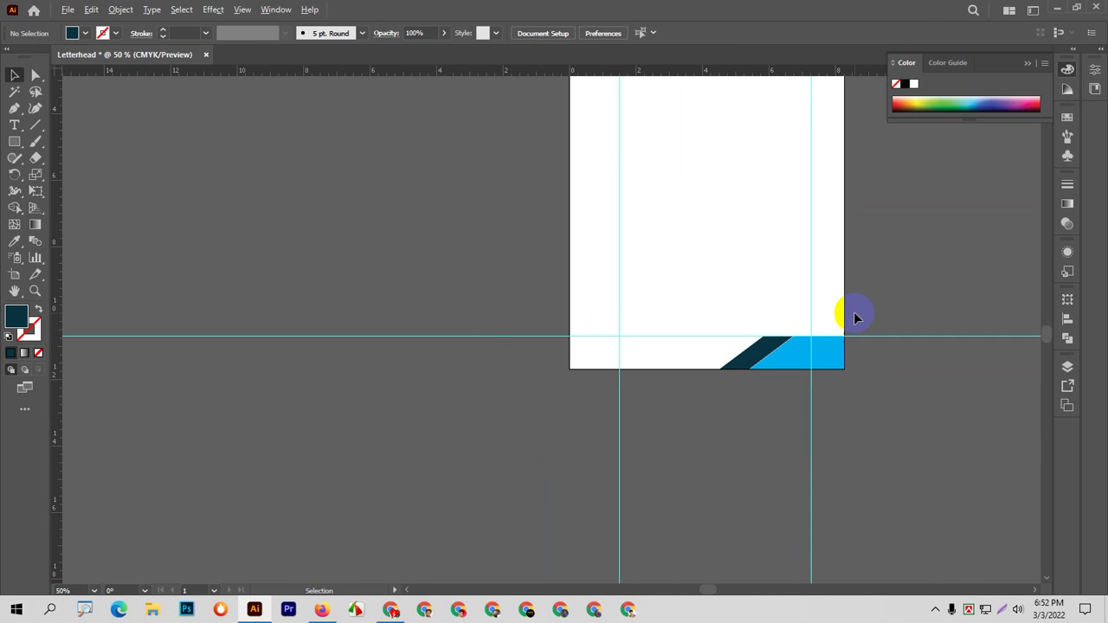
scroll(629, 465, "right", 5)
scroll(519, 425, "right", 1)
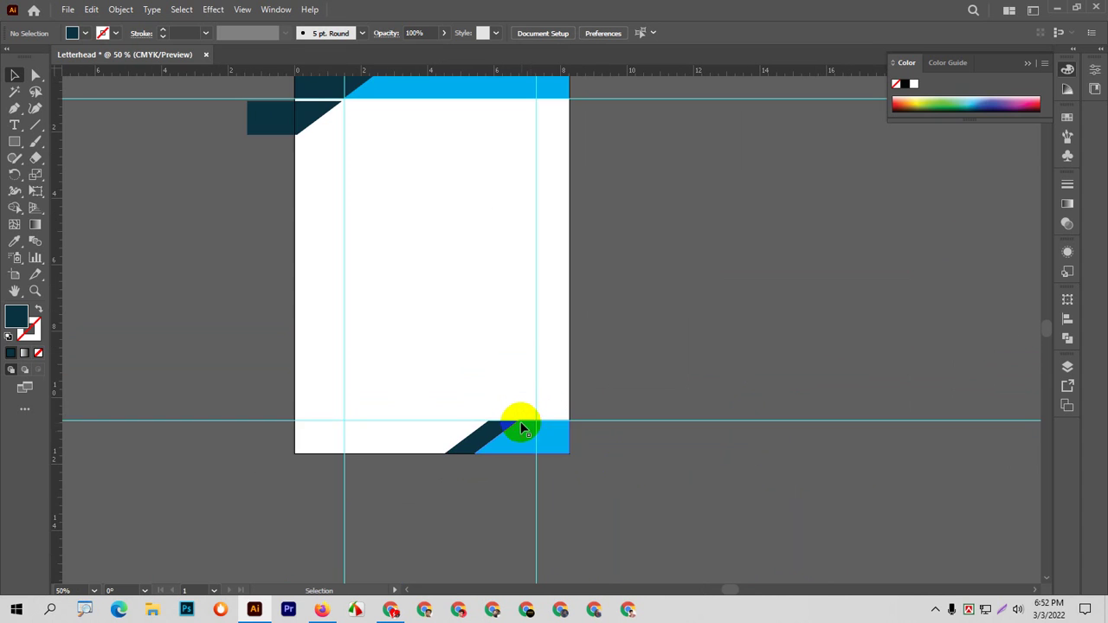
scroll(513, 410, "up", 2)
scroll(520, 416, "down", 3)
scroll(523, 421, "up", 2)
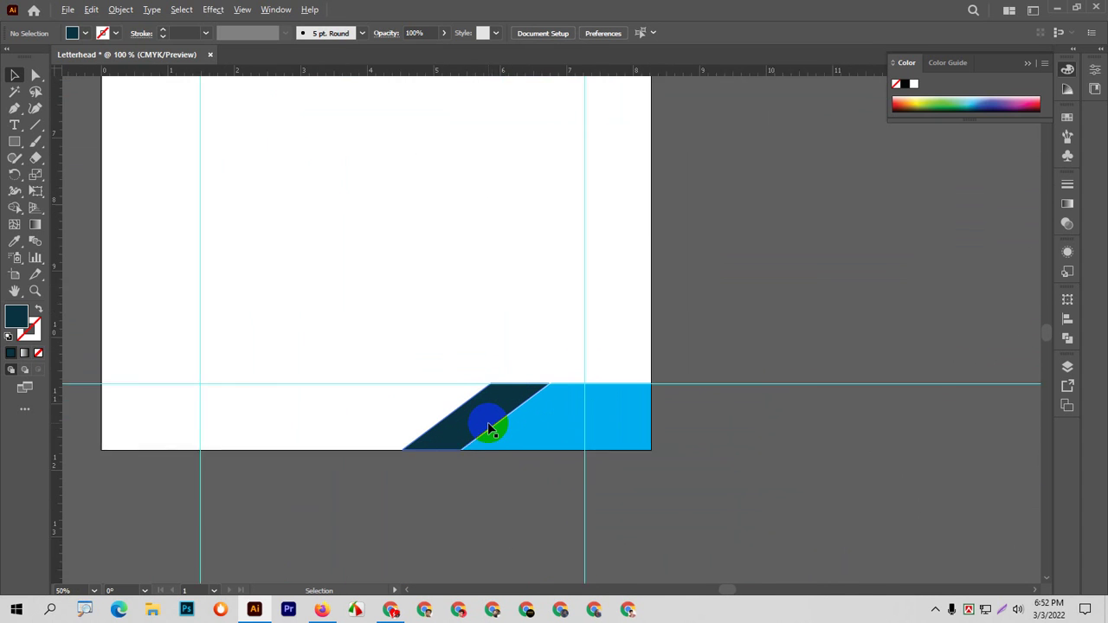
scroll(488, 421, "up", 2)
left_click(487, 421)
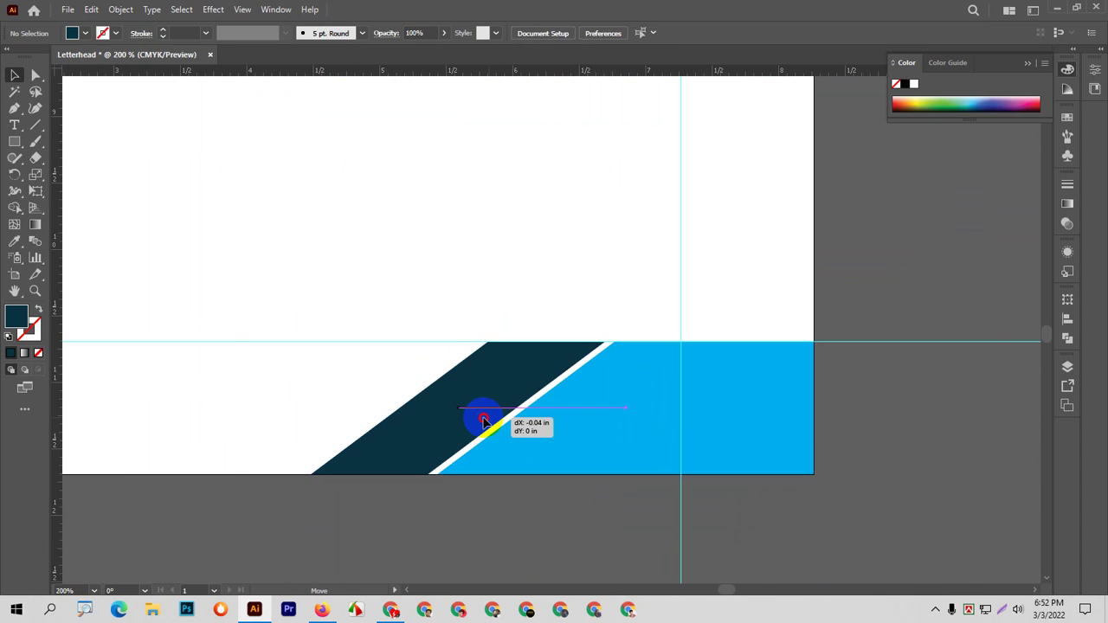
left_click(525, 510)
scroll(523, 520, "down", 3)
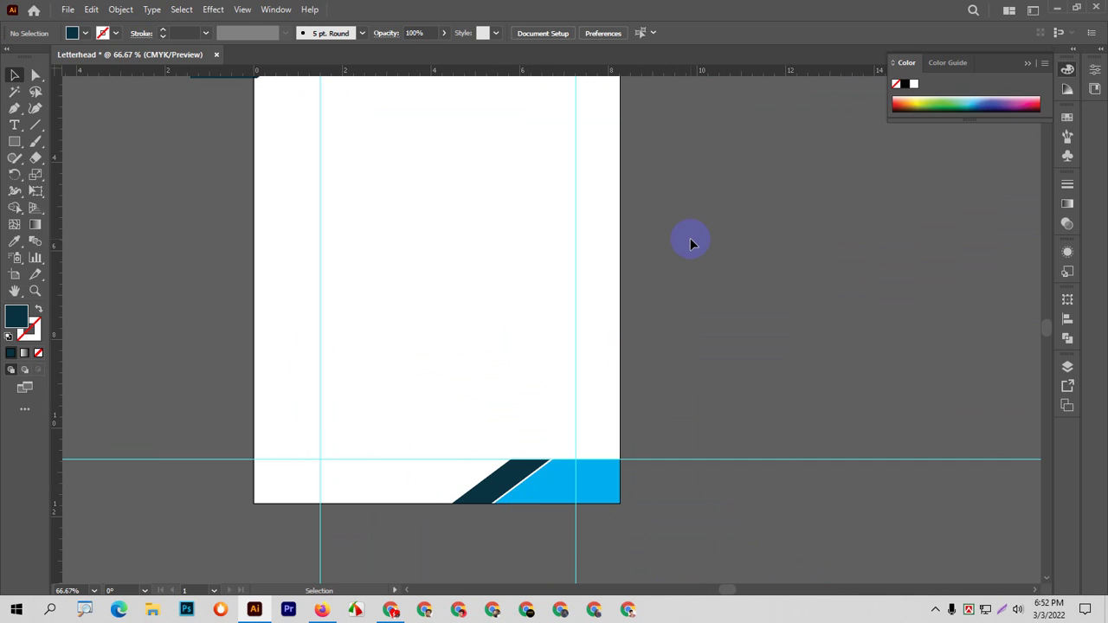
scroll(700, 295, "up", 2)
scroll(699, 295, "up", 2)
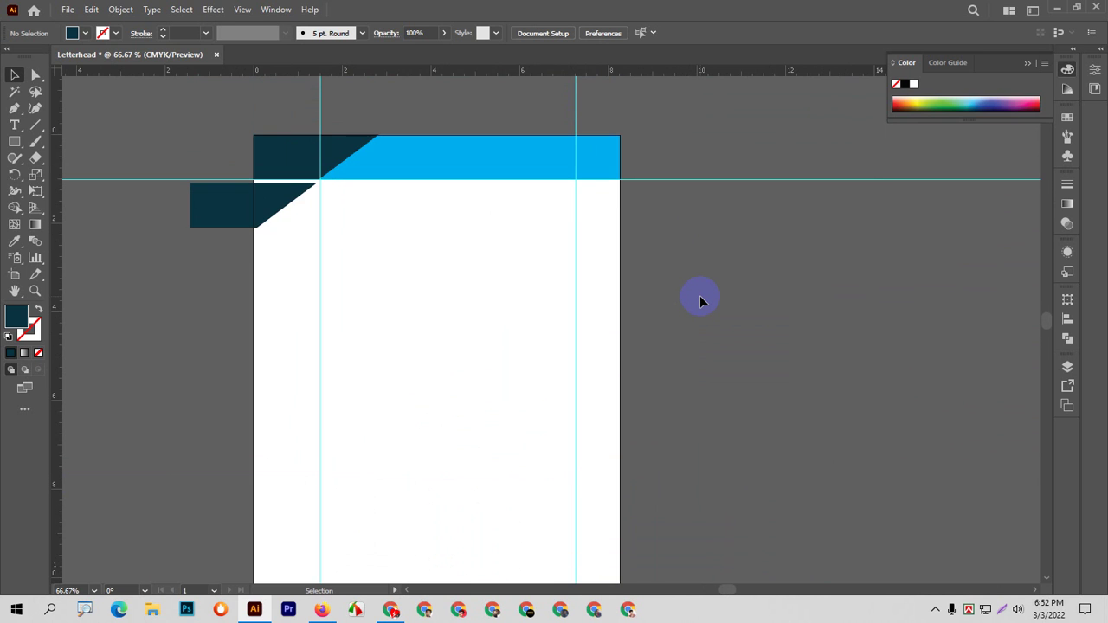
Draw a thin dark bar, about 0.07 in tall, just below the header.
left_click(15, 143)
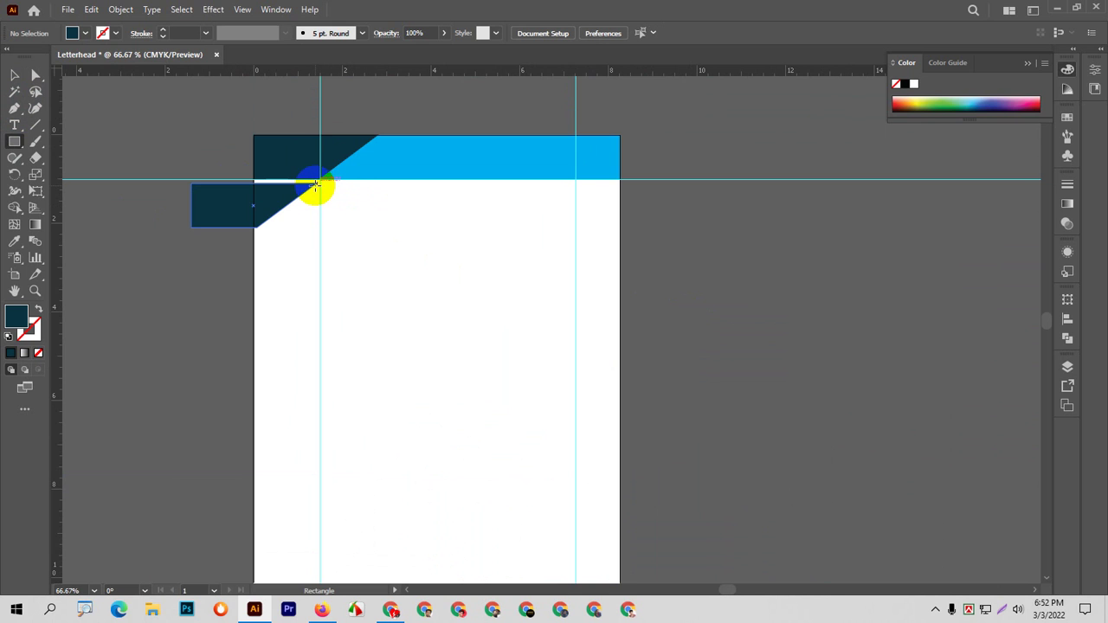
left_click_drag(315, 186, 606, 191)
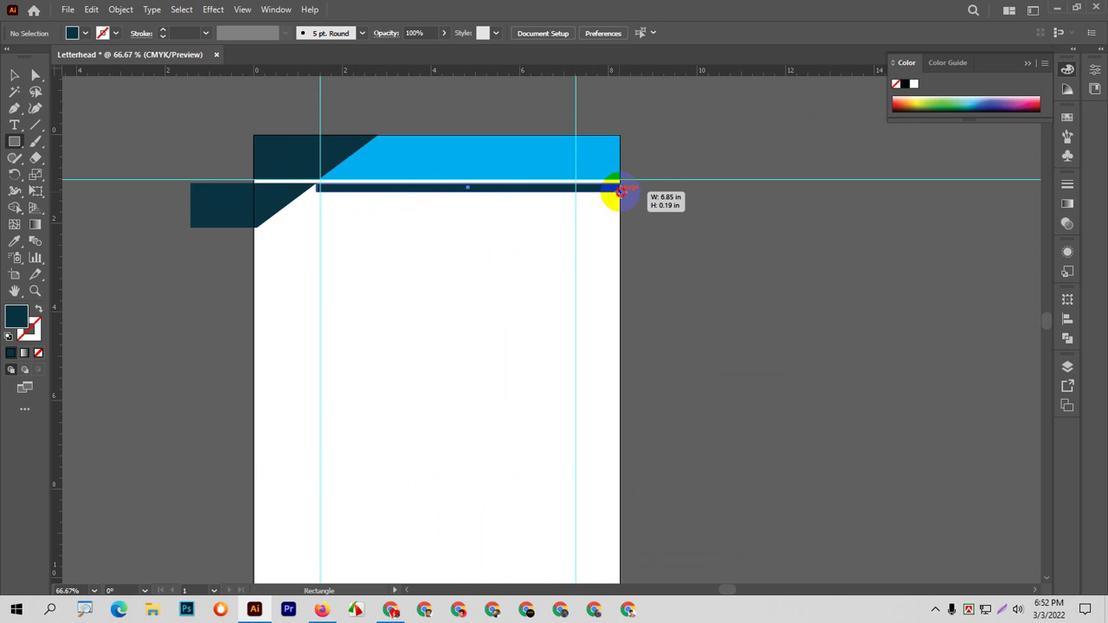
left_click_drag(620, 191, 621, 185)
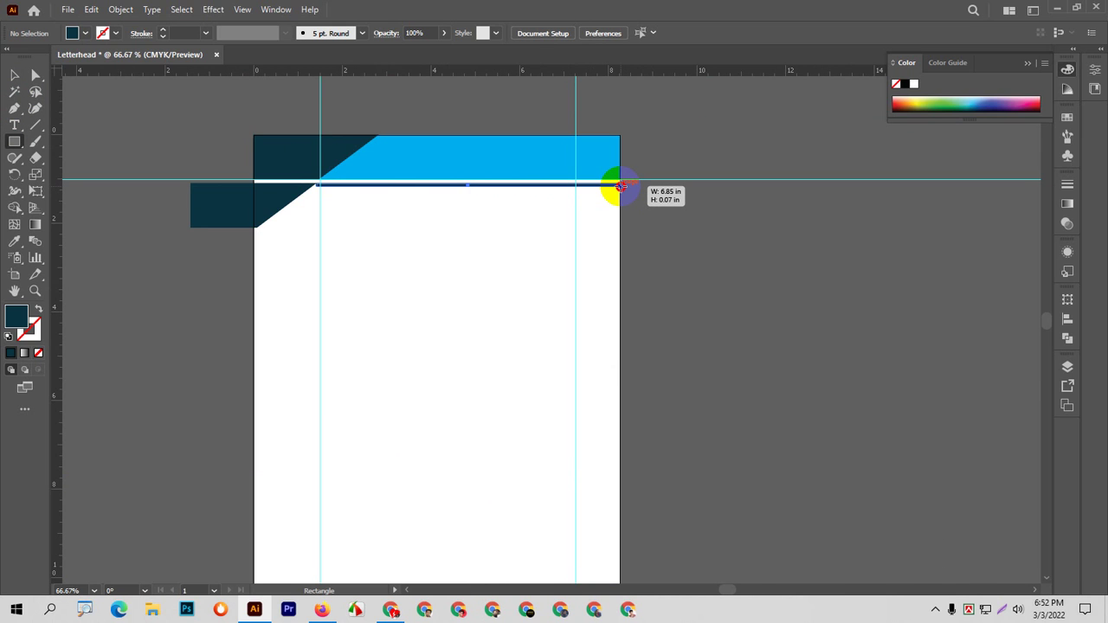
left_click_drag(620, 186, 621, 185)
left_click(14, 75)
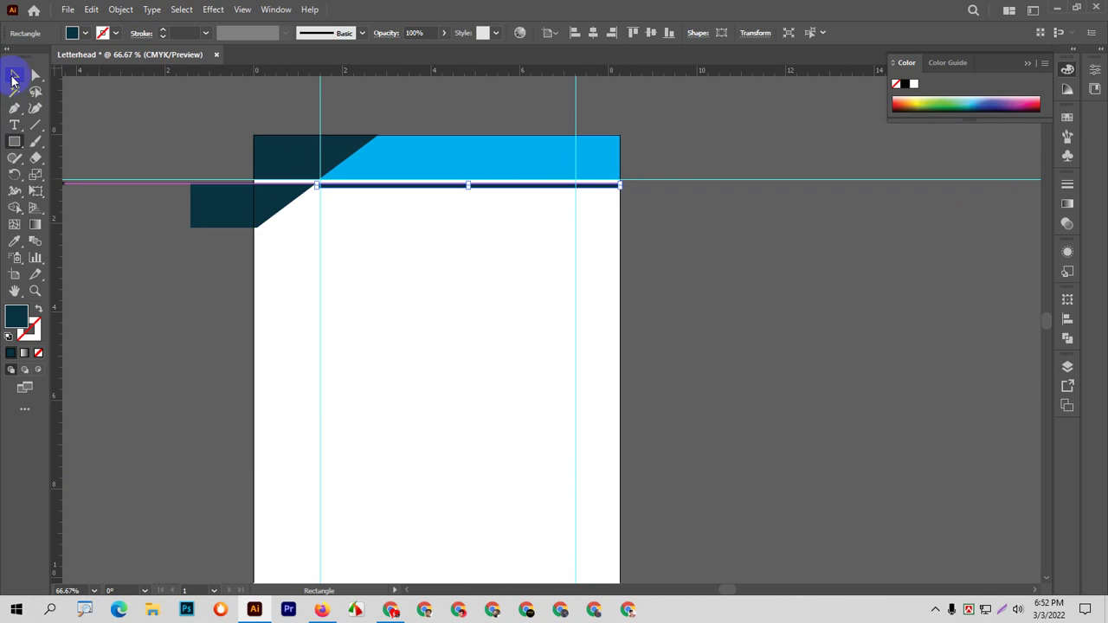
left_click(101, 118)
Move the lower-left angled shape to the guide and stretch the thin bar to the page's left edge.
scroll(240, 125, "up", 4)
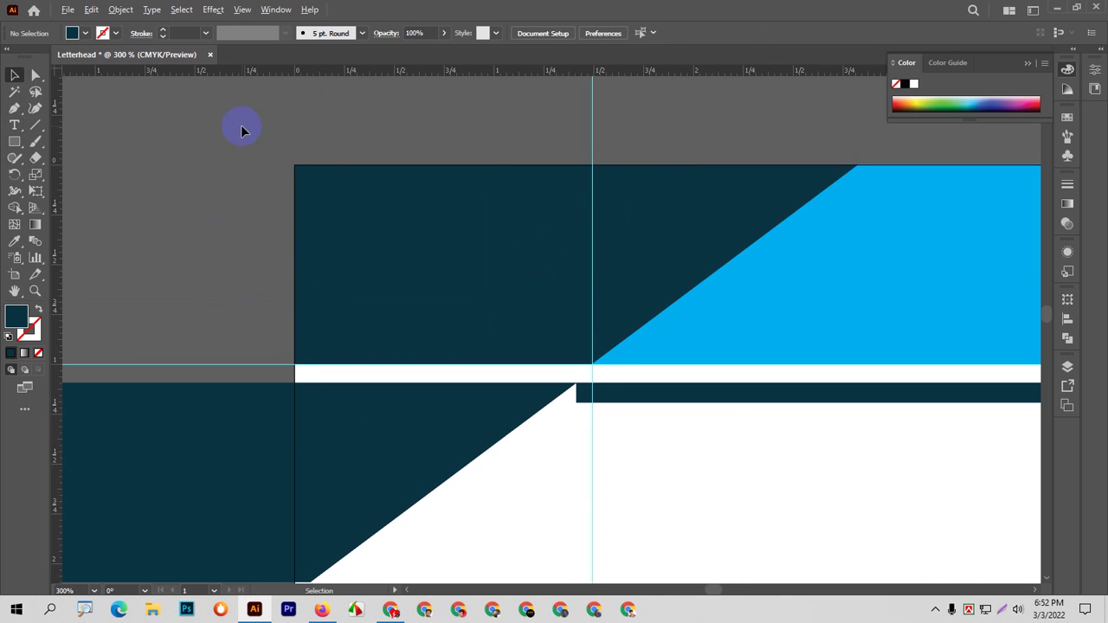
left_click(613, 404)
left_click_drag(577, 395, 592, 394)
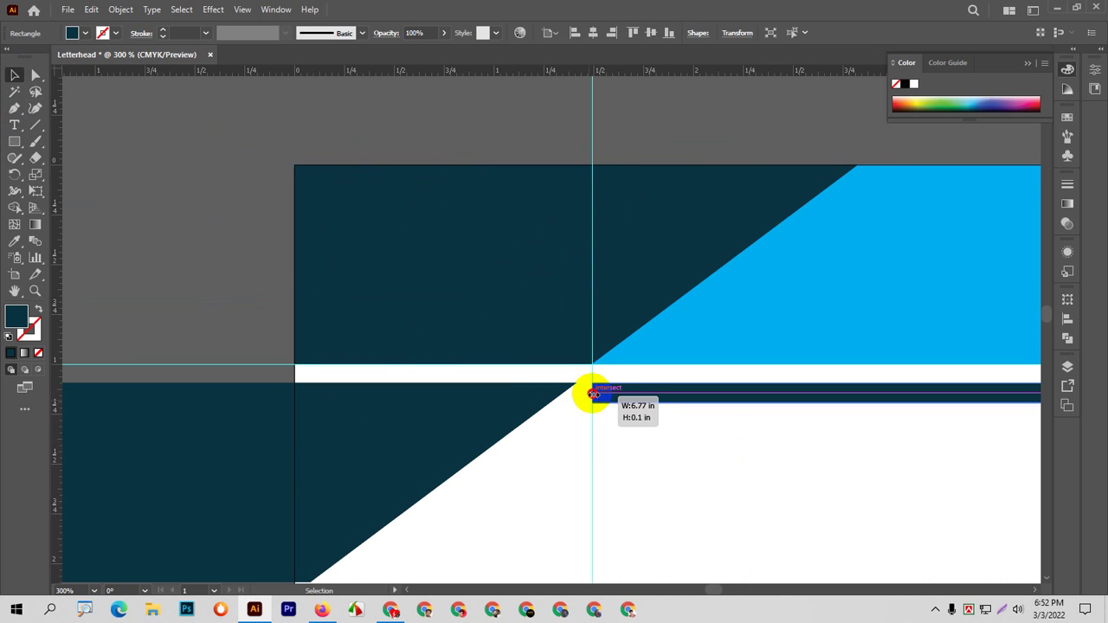
left_click(505, 402)
left_click_drag(505, 400, 582, 396)
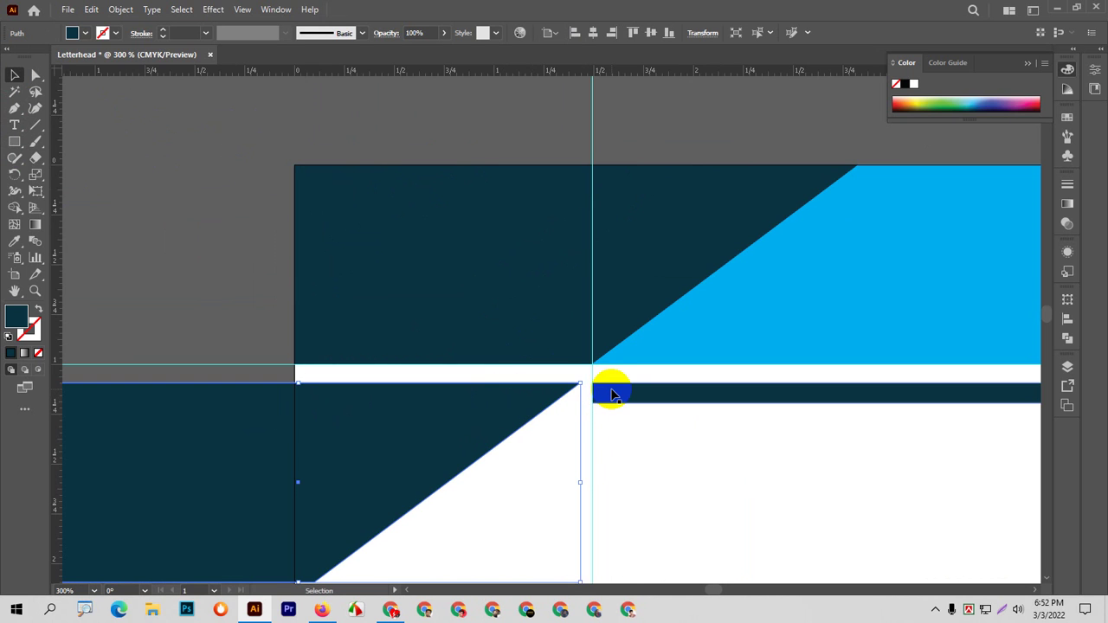
left_click(594, 391)
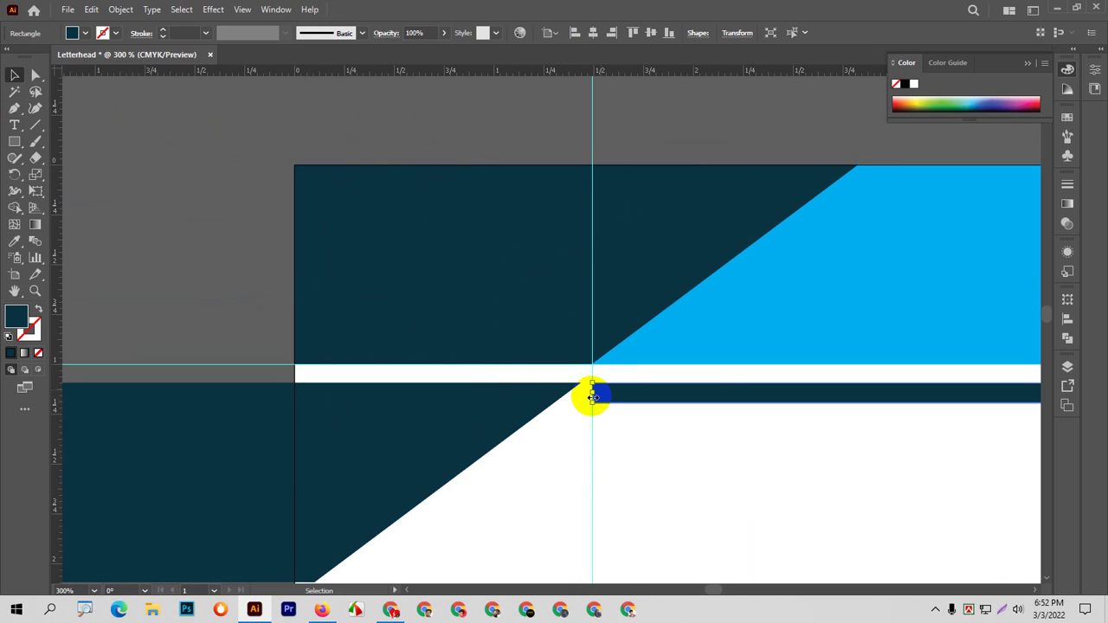
left_click_drag(593, 396, 411, 407)
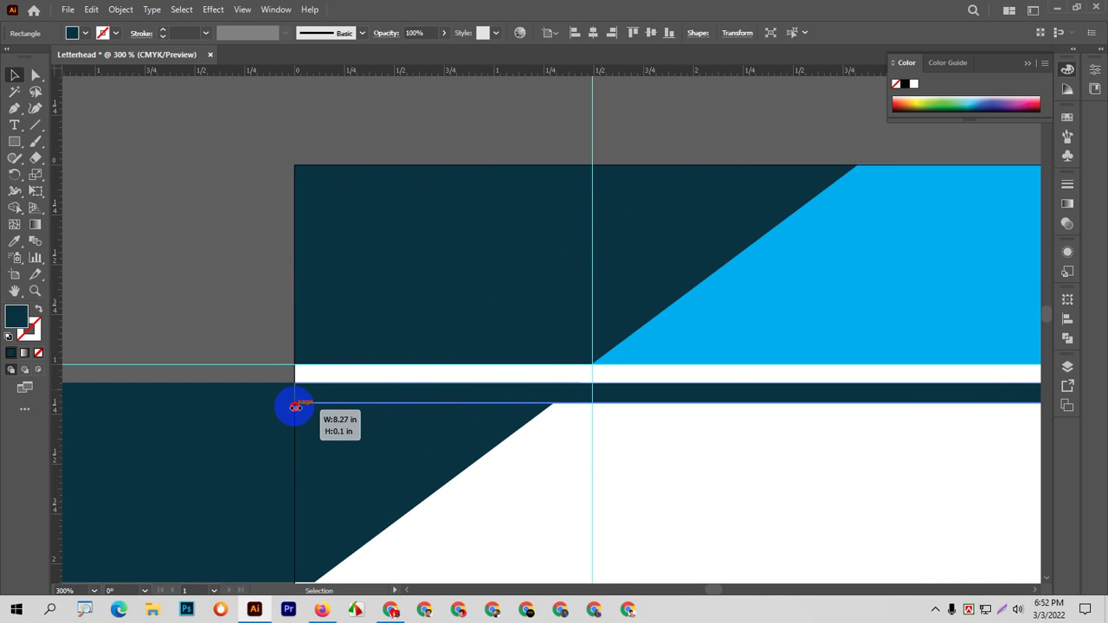
left_click_drag(412, 407, 294, 404)
left_click(104, 158)
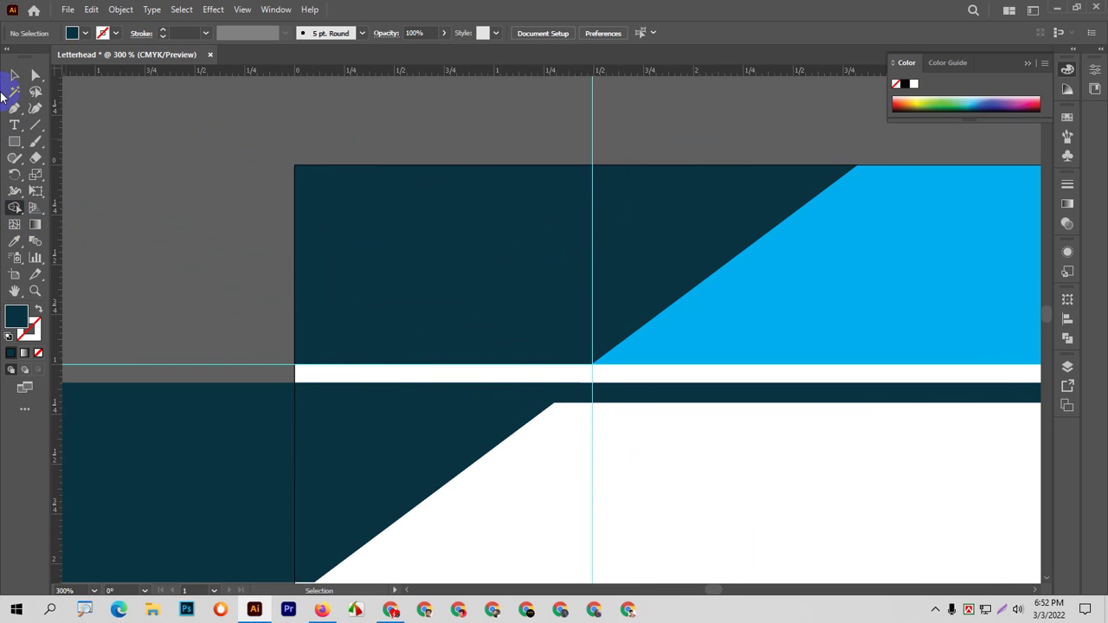
Merge the thin bar and the lower-left angled shape into one shape with Shape Builder.
left_click(450, 443)
left_click(687, 399, "shift")
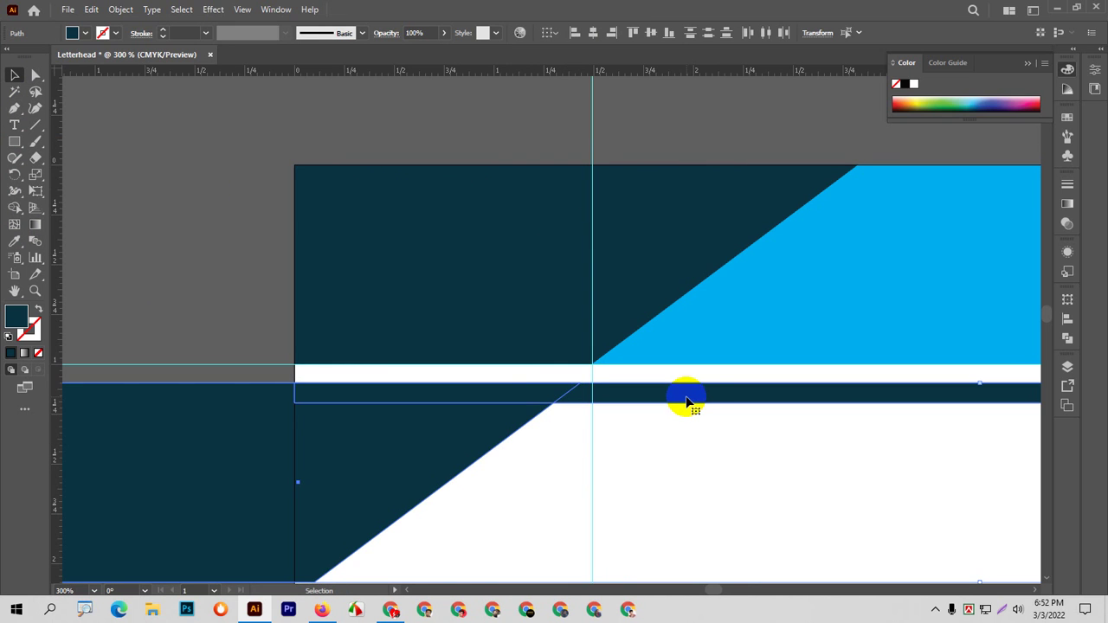
left_click(14, 208)
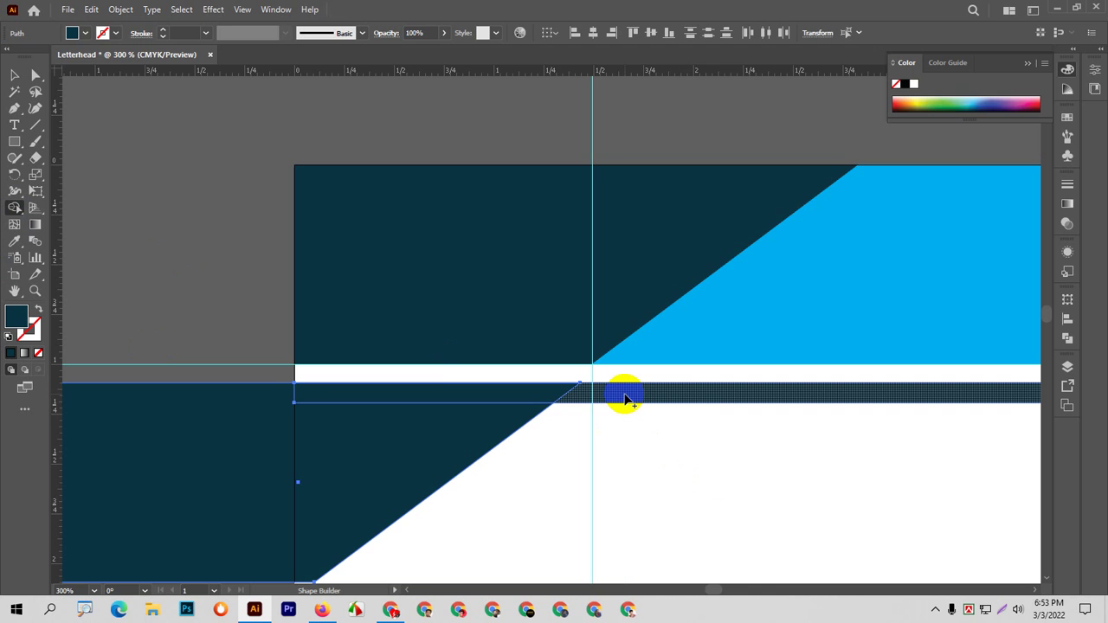
left_click_drag(625, 397, 506, 417)
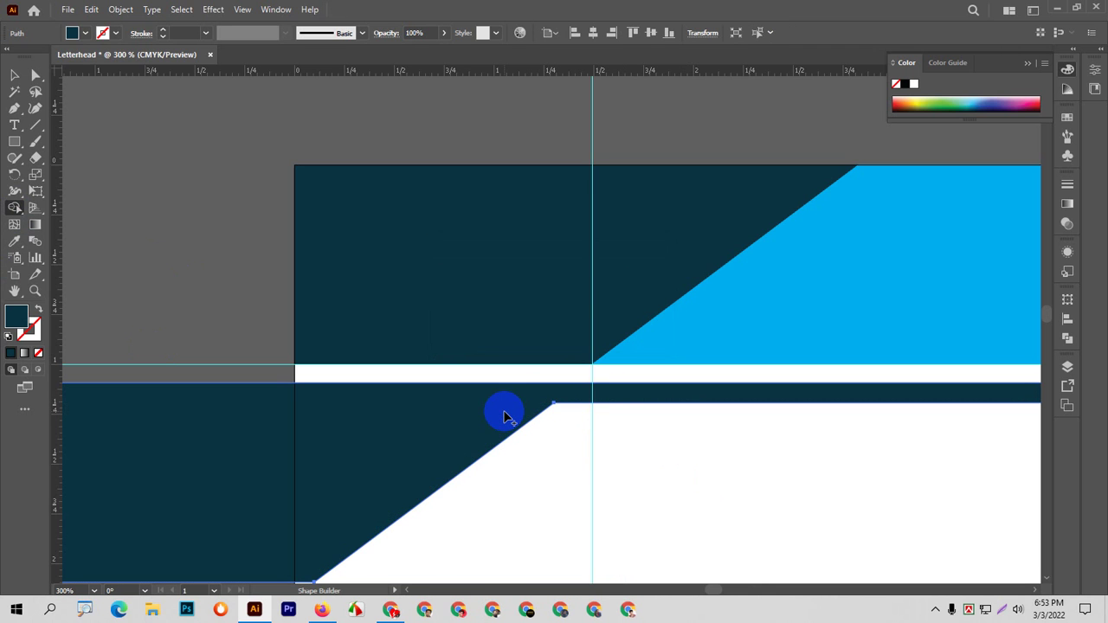
left_click(7, 76)
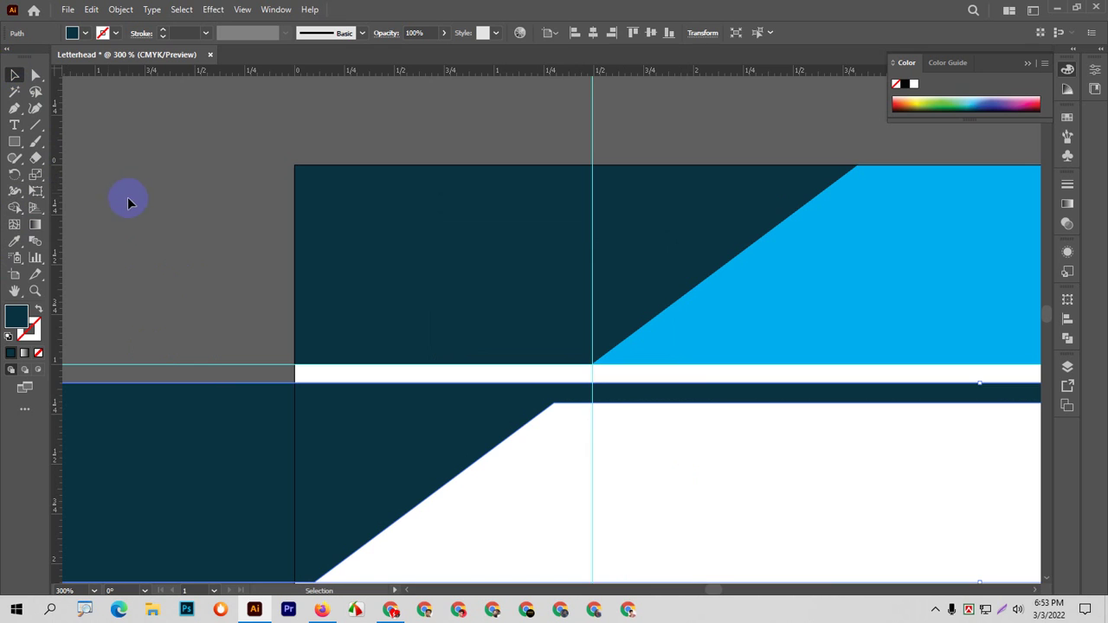
left_click_drag(170, 240, 549, 545)
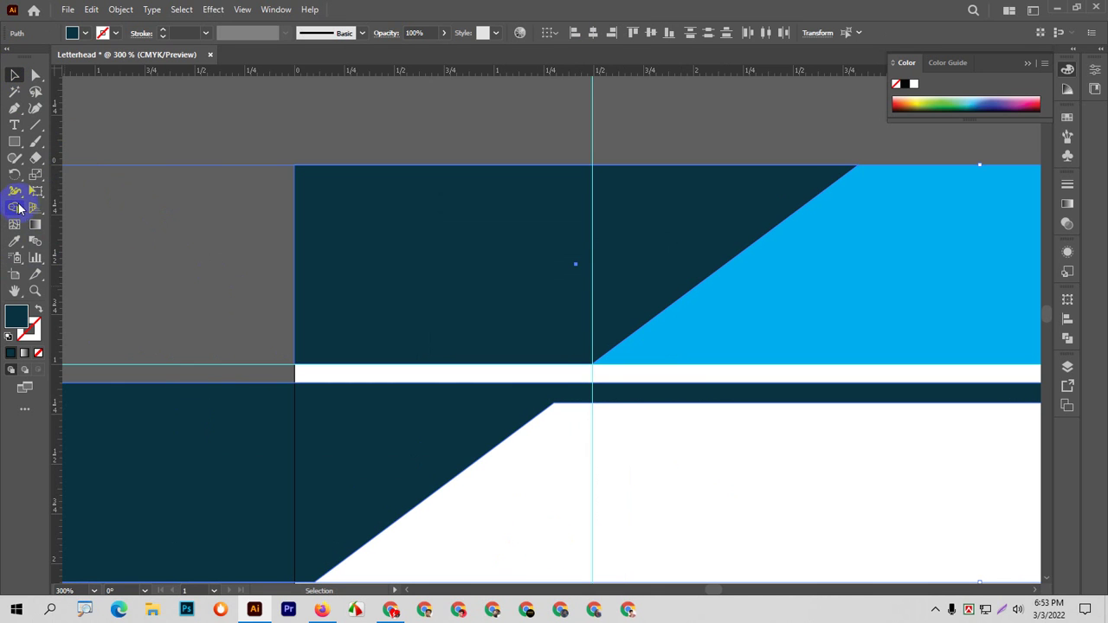
left_click(15, 208)
left_click(15, 75)
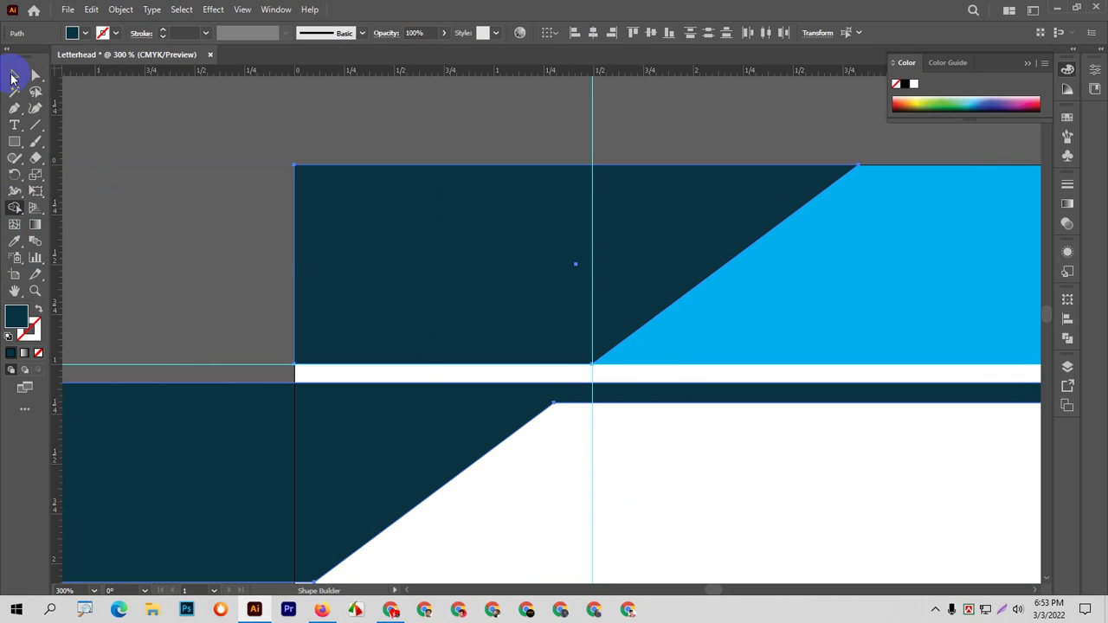
left_click(136, 160)
Nudge the merged dark shape slightly left so it bleeds past the page's left edge.
scroll(164, 193, "down", 2)
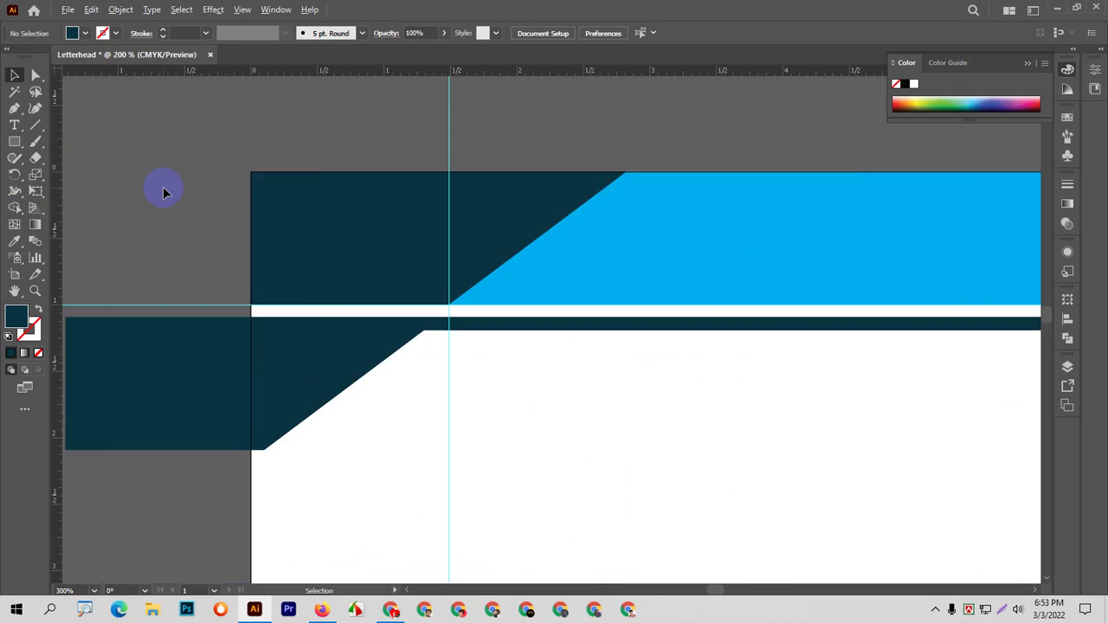
scroll(165, 192, "down", 1)
scroll(165, 192, "down", 1)
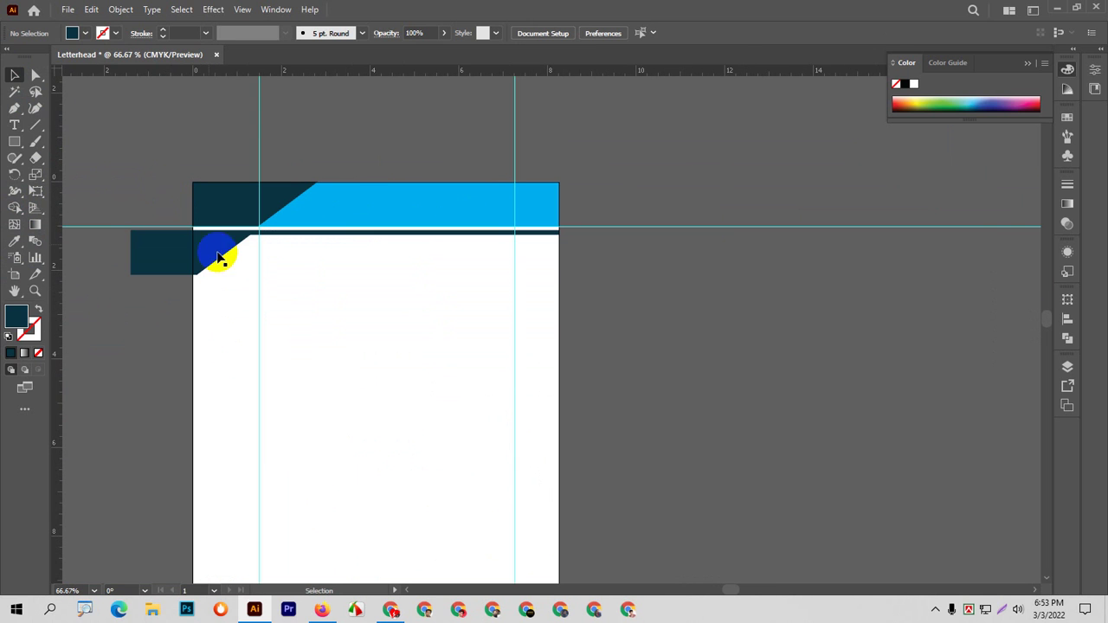
scroll(204, 240, "up", 4)
scroll(206, 240, "down", 1)
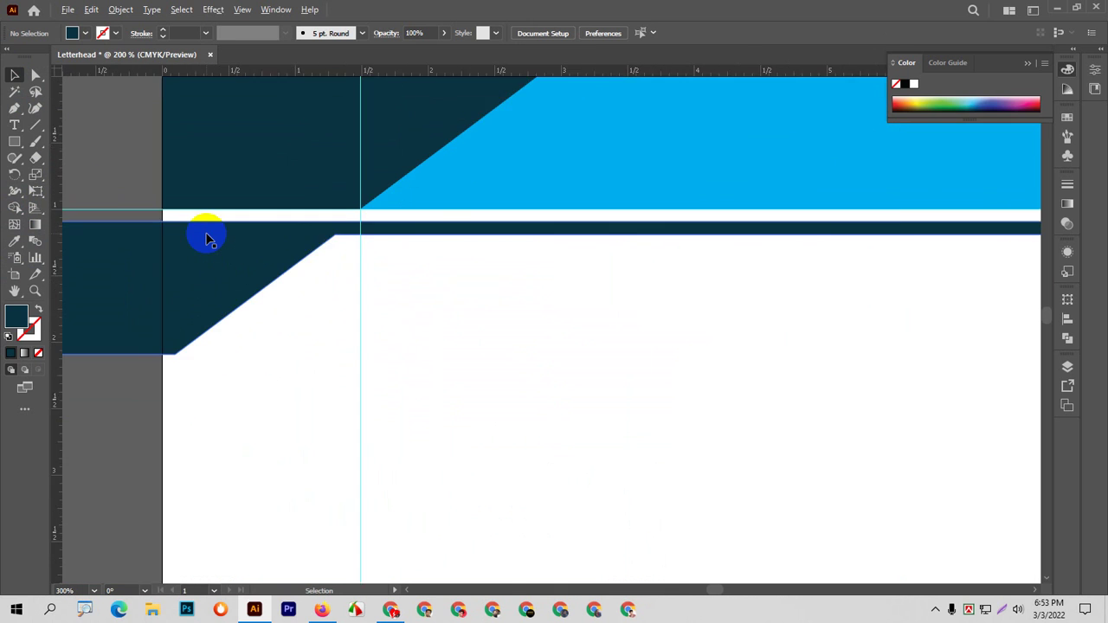
scroll(206, 240, "down", 1)
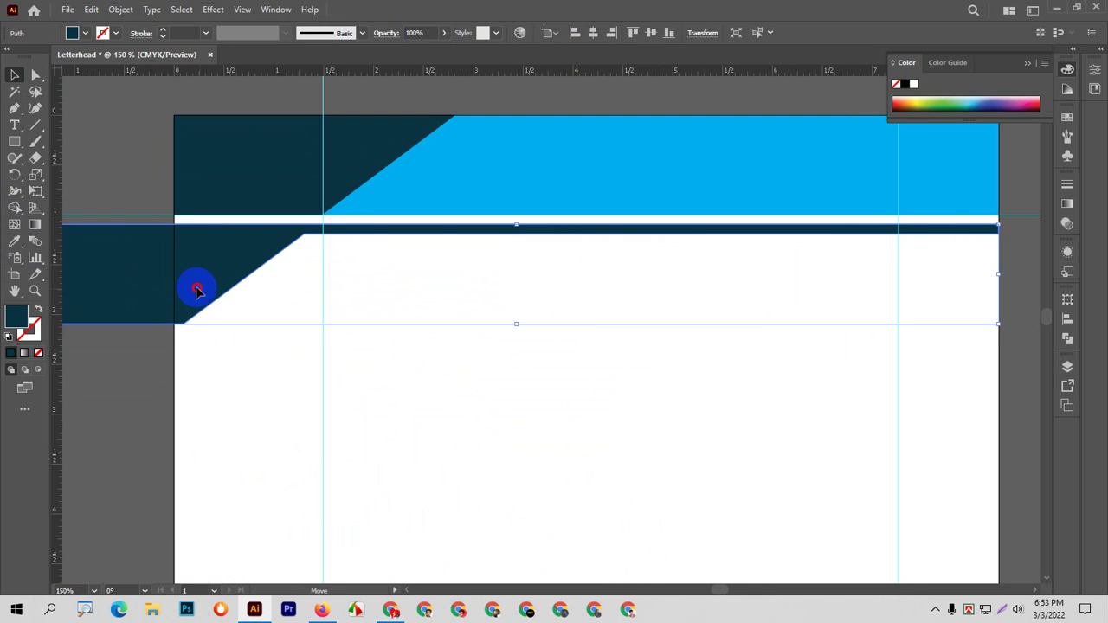
left_click_drag(197, 290, 193, 292)
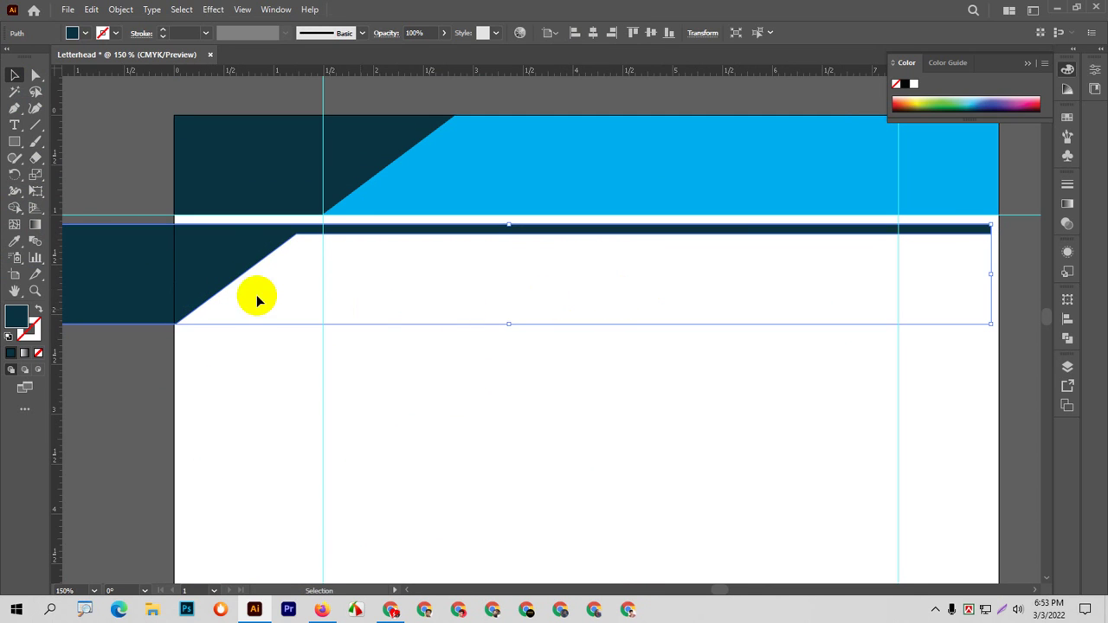
scroll(199, 300, "up", 1)
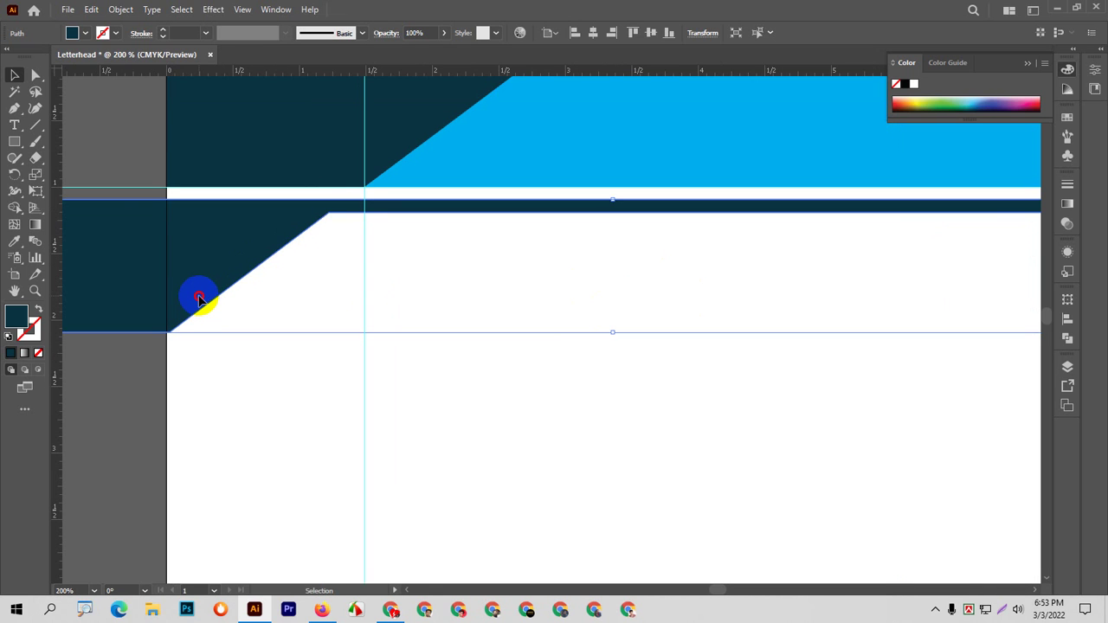
left_click_drag(196, 299, 193, 302)
scroll(208, 295, "up", 2)
scroll(242, 286, "up", 2)
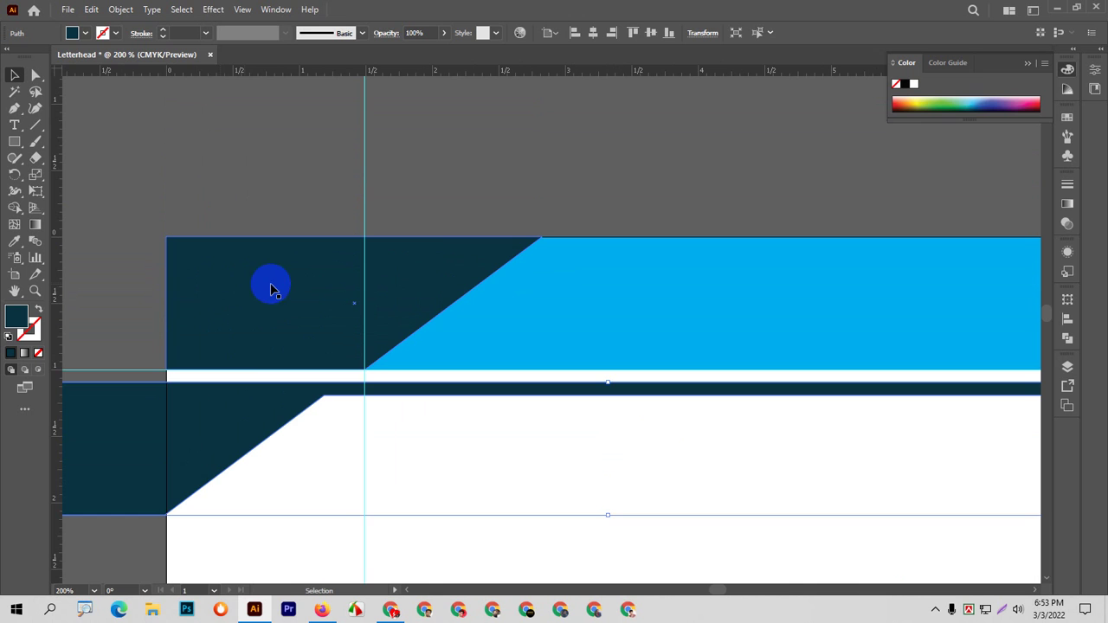
left_click(273, 289)
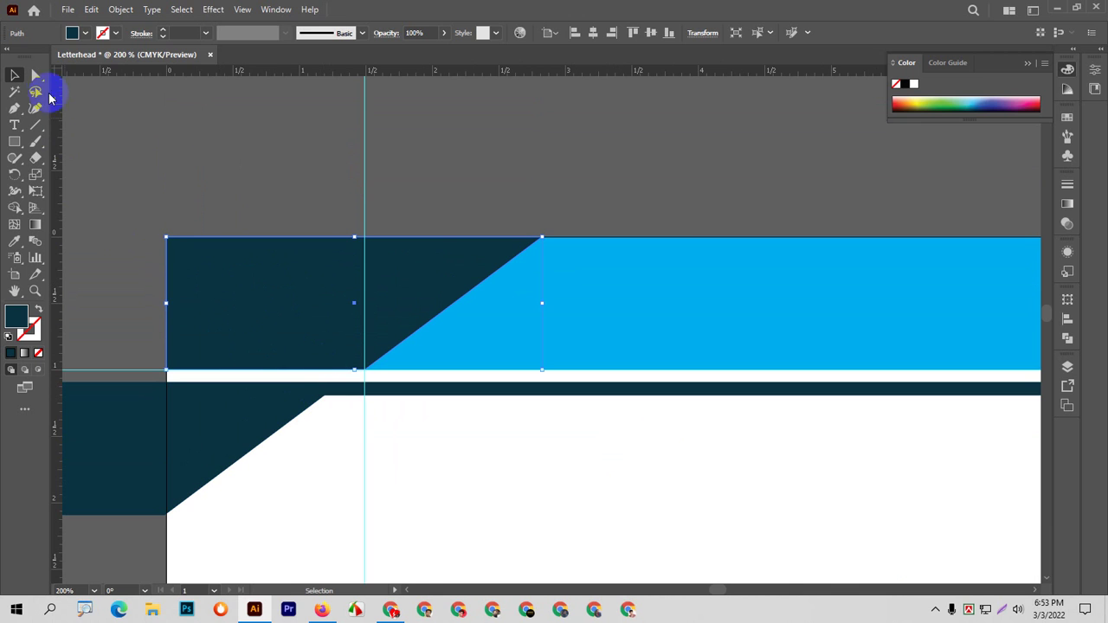
Shift the lower shape's corner anchor point slightly right with Direct Selection.
left_click(36, 76)
scroll(326, 405, "up", 2)
left_click_drag(337, 417, 338, 407)
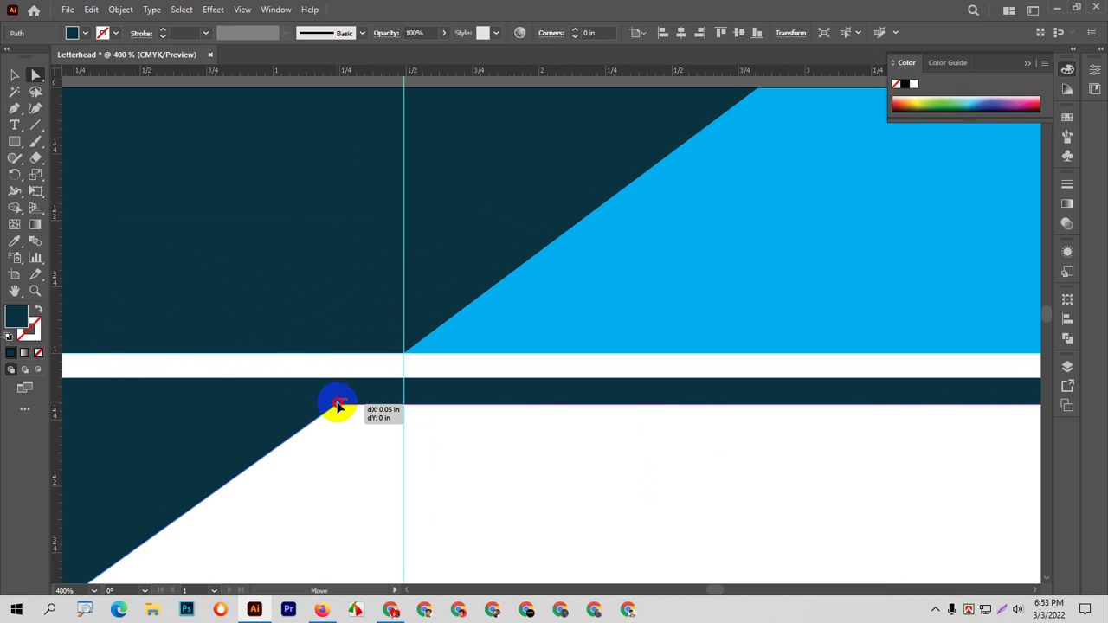
left_click_drag(338, 407, 342, 407)
scroll(343, 407, "down", 3)
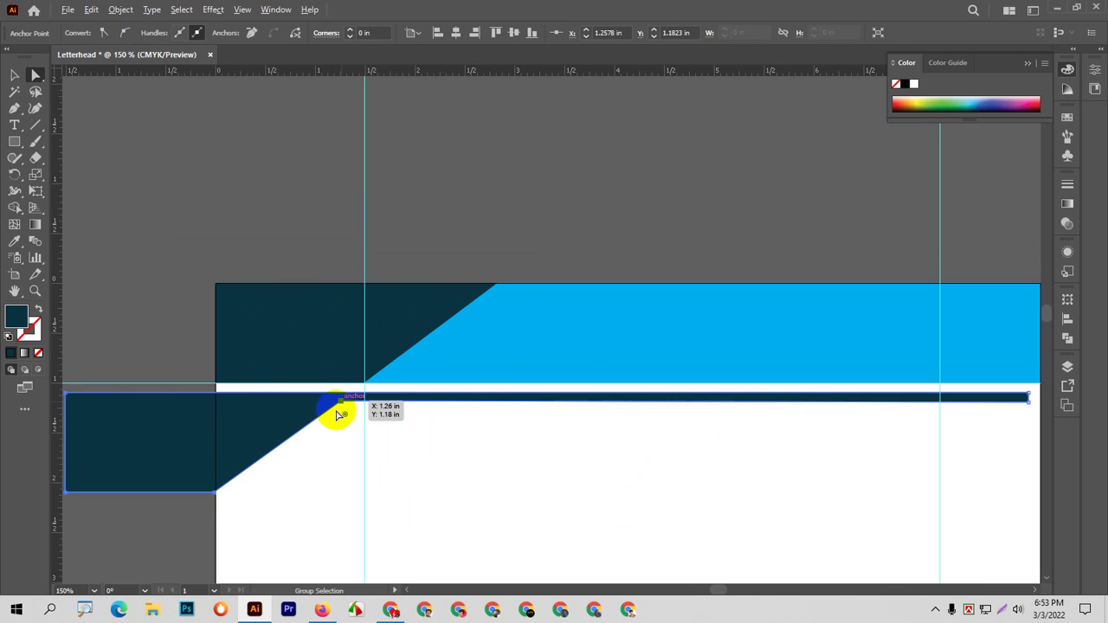
left_click(175, 525)
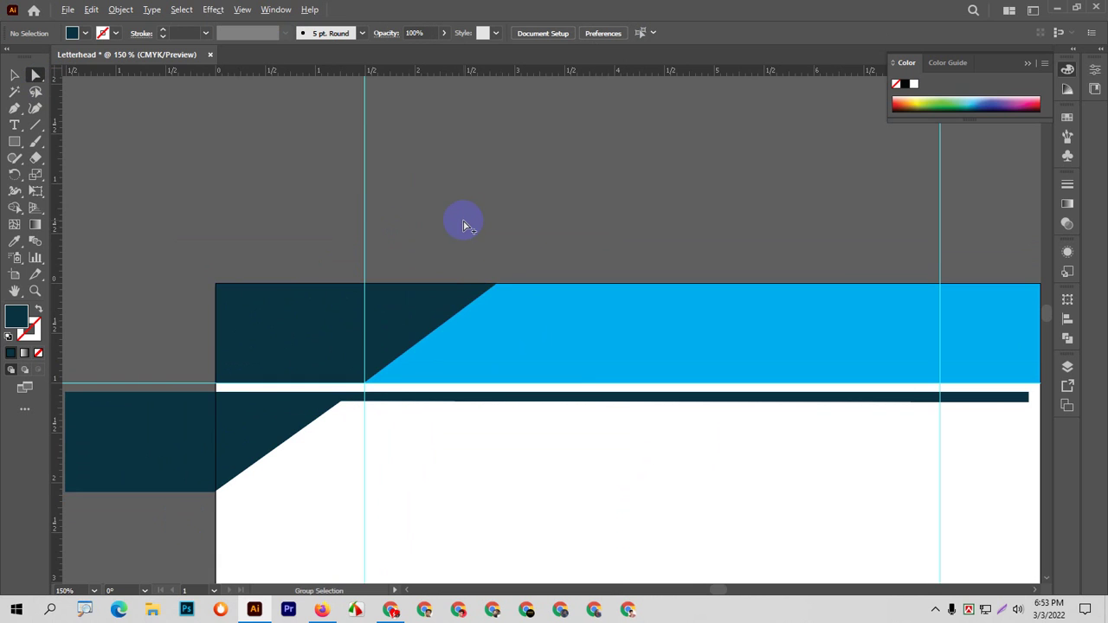
scroll(463, 225, "down", 2)
scroll(751, 321, "up", 3)
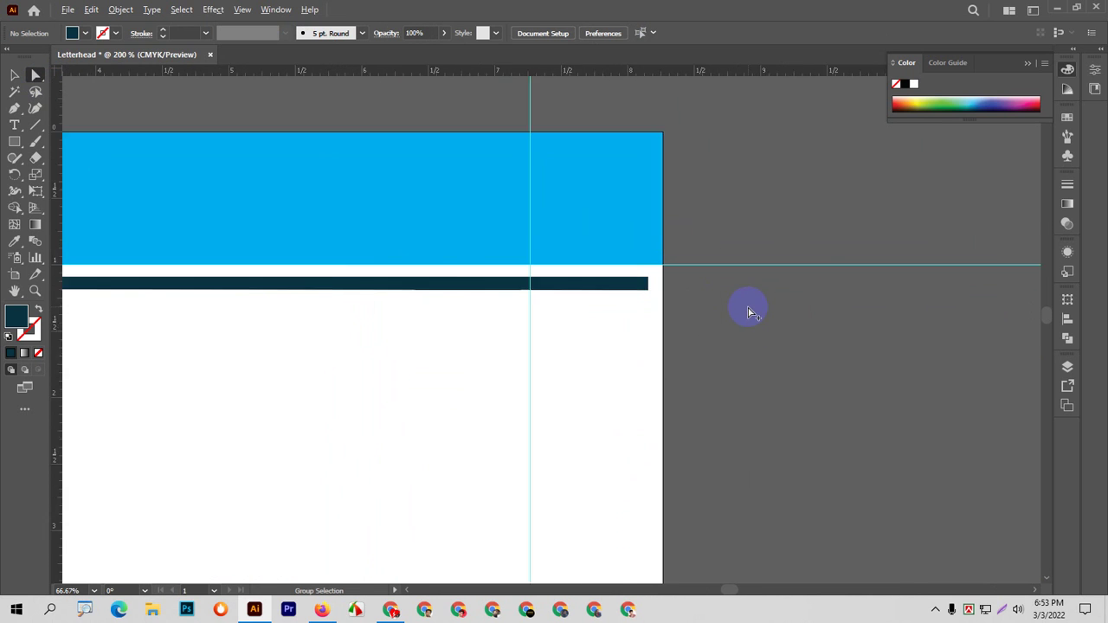
scroll(748, 306, "up", 2)
Move the dark bar's right-end anchors so it ends exactly at the page edge, 8.27 in.
left_click(534, 258)
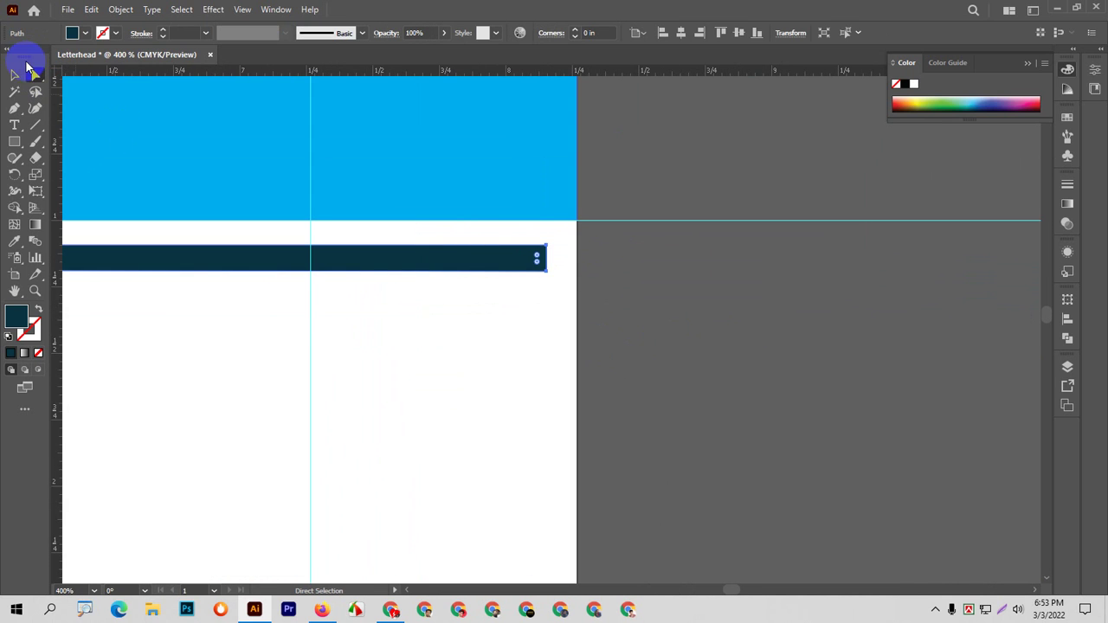
left_click(13, 76)
left_click(616, 288)
left_click(539, 259)
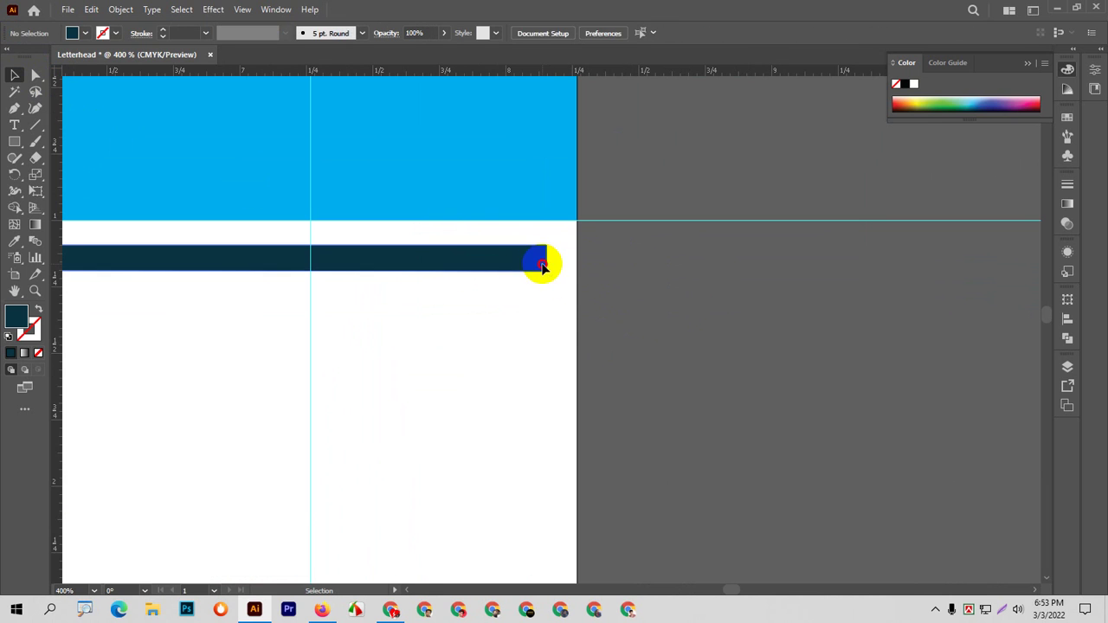
left_click(563, 303)
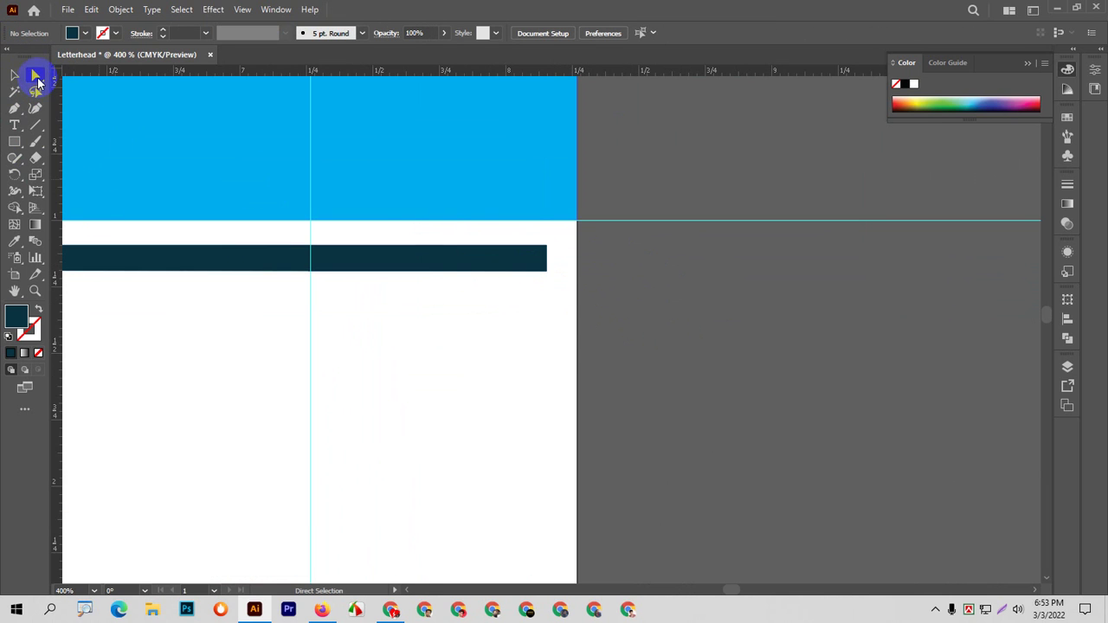
left_click(547, 247)
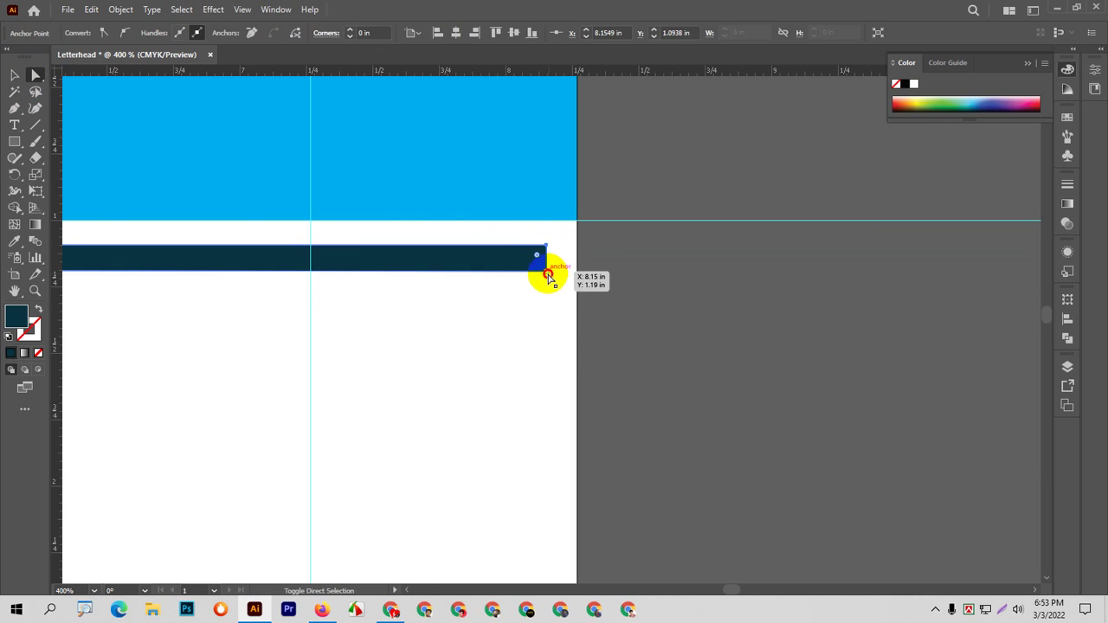
left_click(548, 273, "shift")
left_click_drag(548, 271, 588, 274)
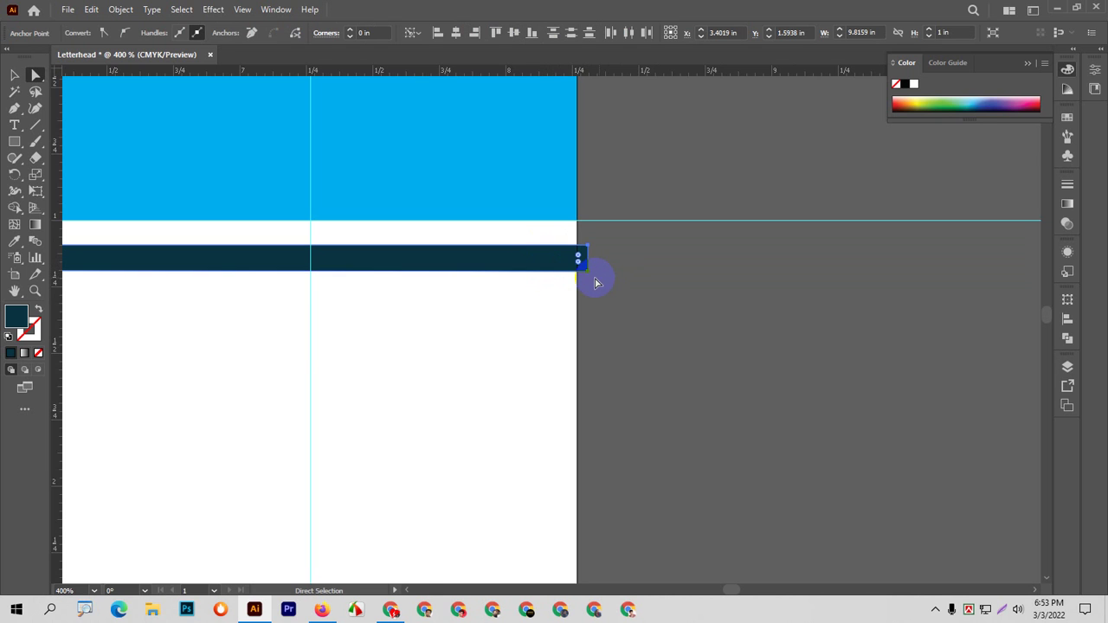
scroll(594, 262, "up", 5)
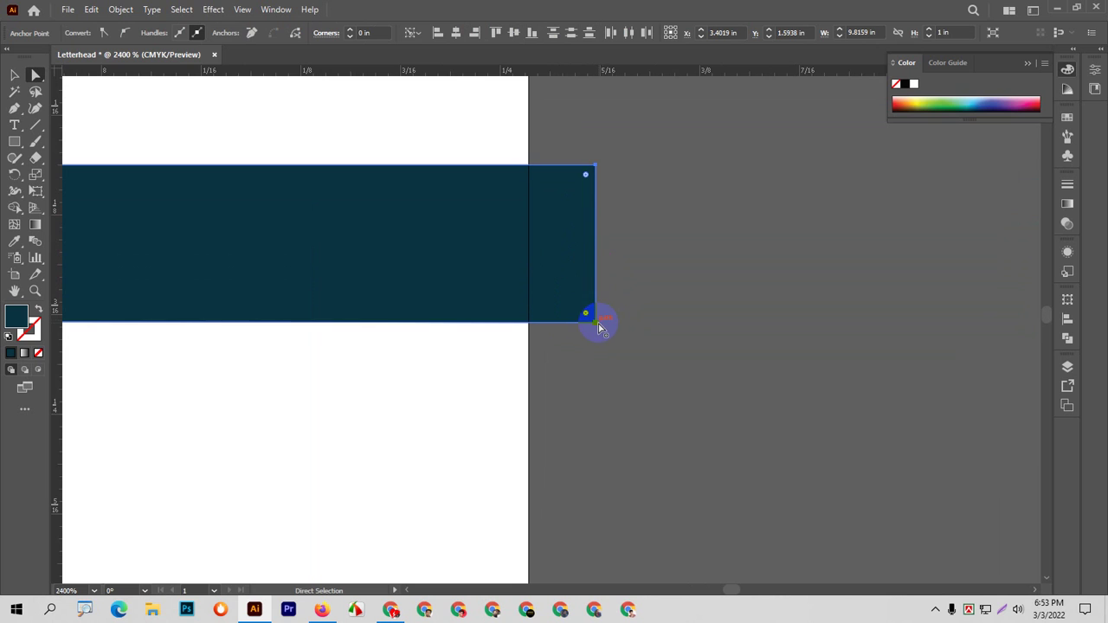
left_click_drag(595, 324, 533, 327)
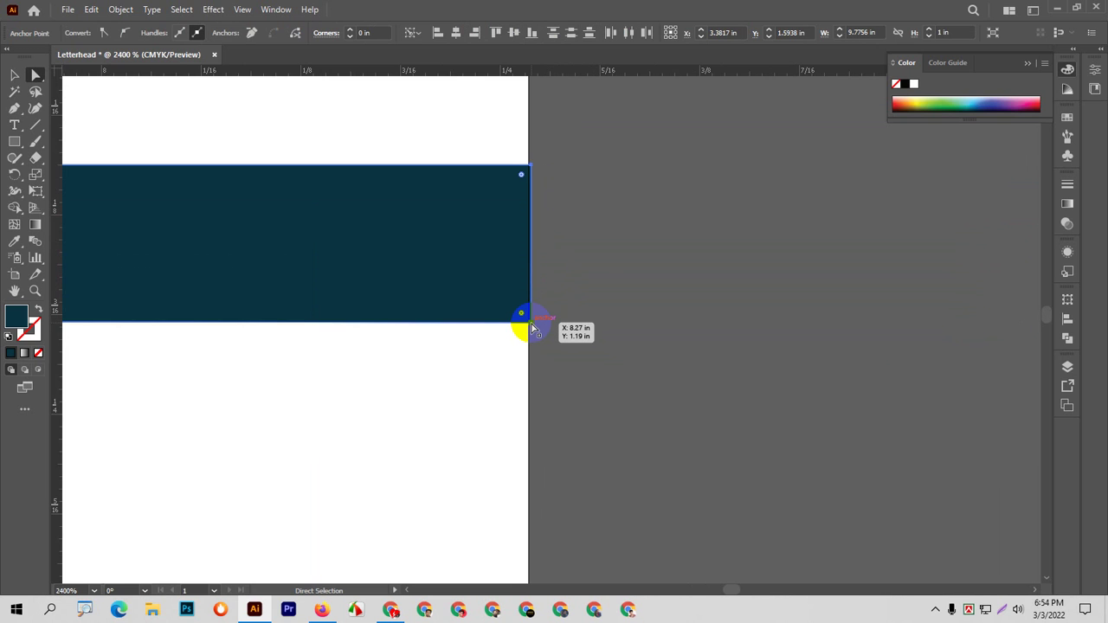
left_click(645, 303)
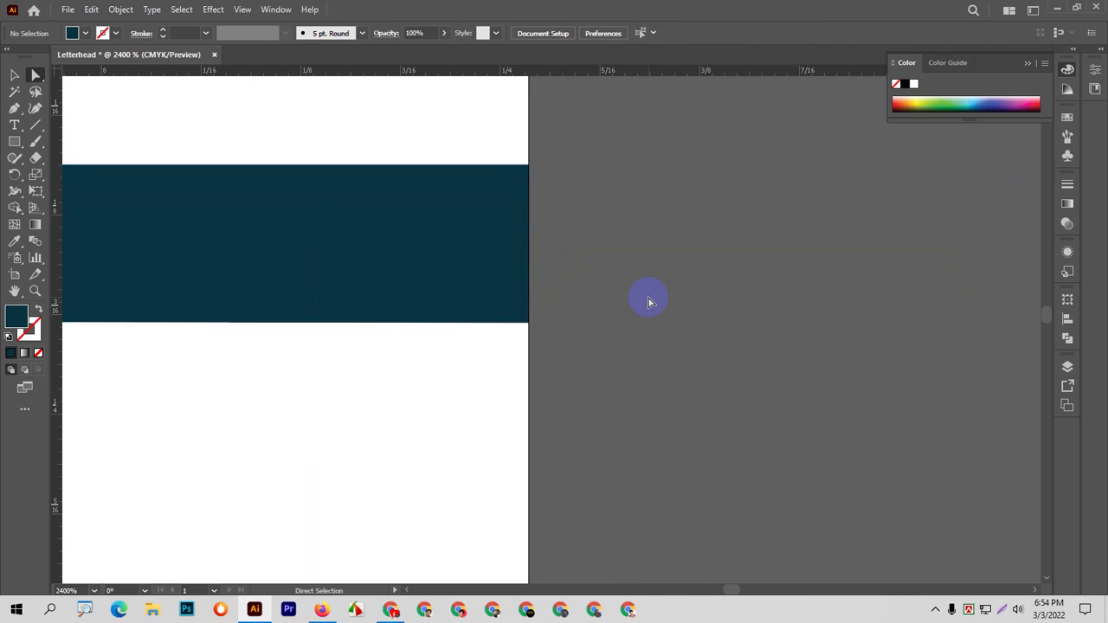
scroll(649, 301, "down", 4)
scroll(649, 302, "down", 3)
scroll(638, 297, "down", 2)
Alt-drag a copy of the dark diagonal stripe to just above the bottom-right corner stripes.
scroll(641, 297, "down", 2)
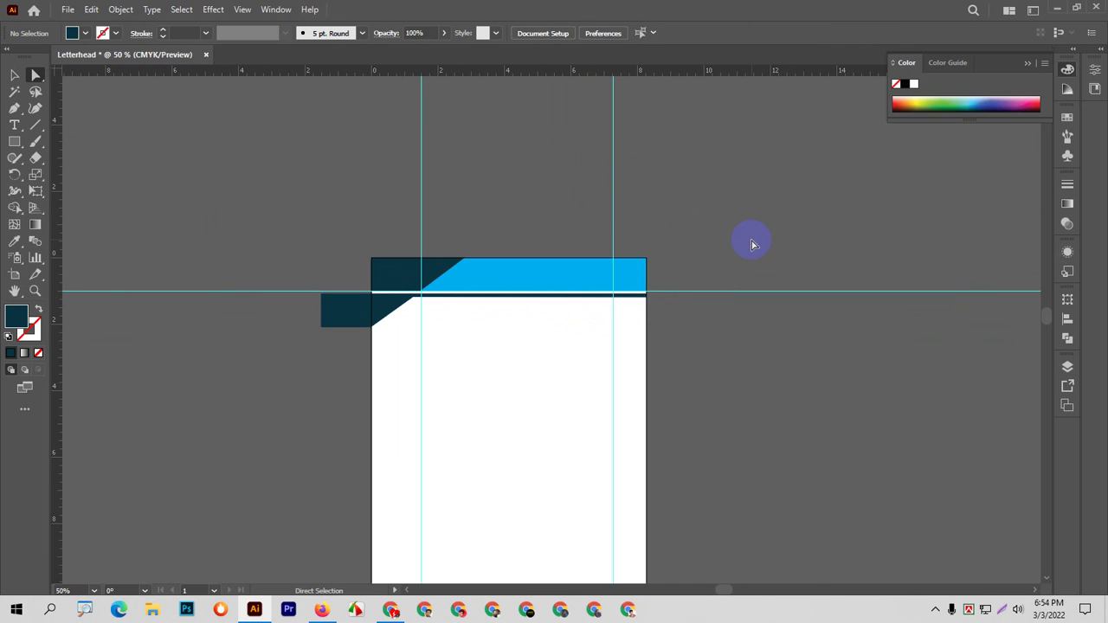
scroll(511, 229, "down", 2)
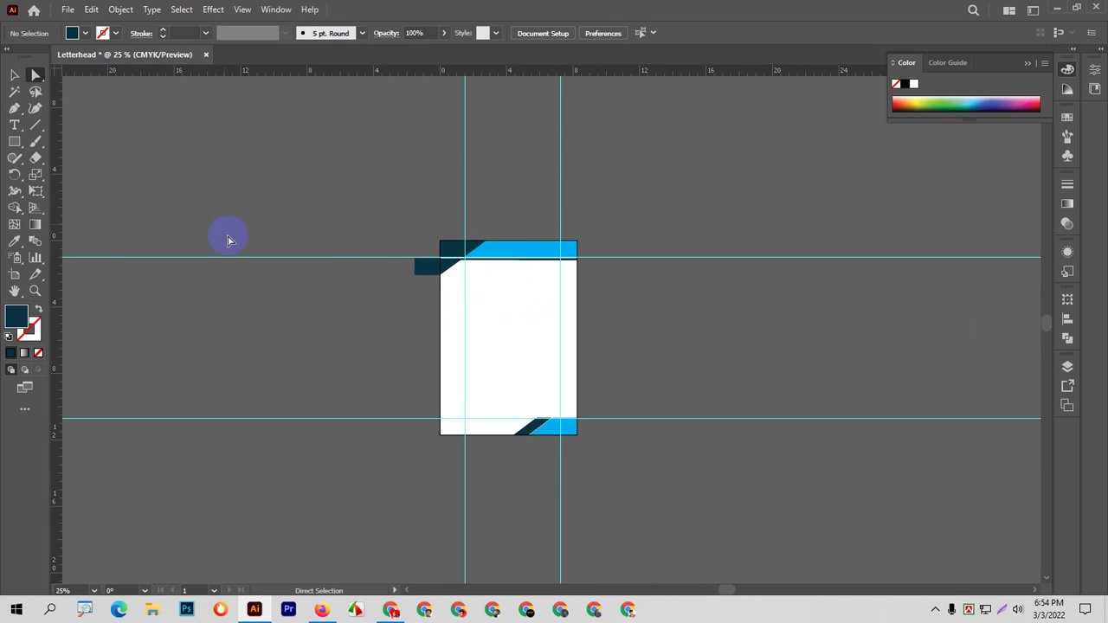
scroll(567, 442, "up", 4)
scroll(556, 425, "up", 1)
scroll(554, 425, "down", 3)
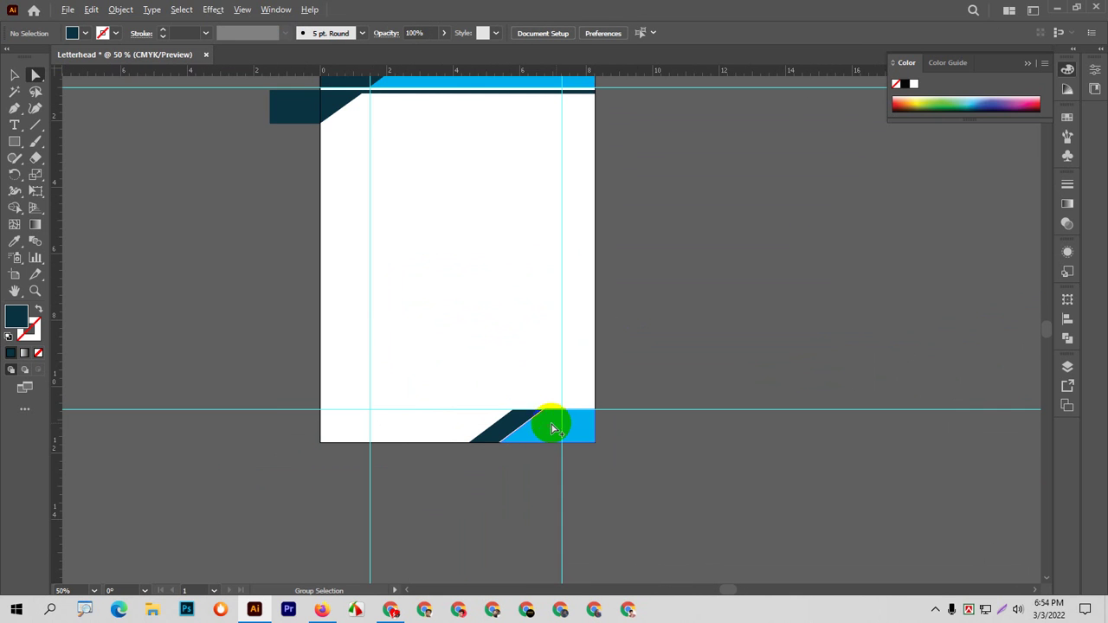
left_click(14, 78)
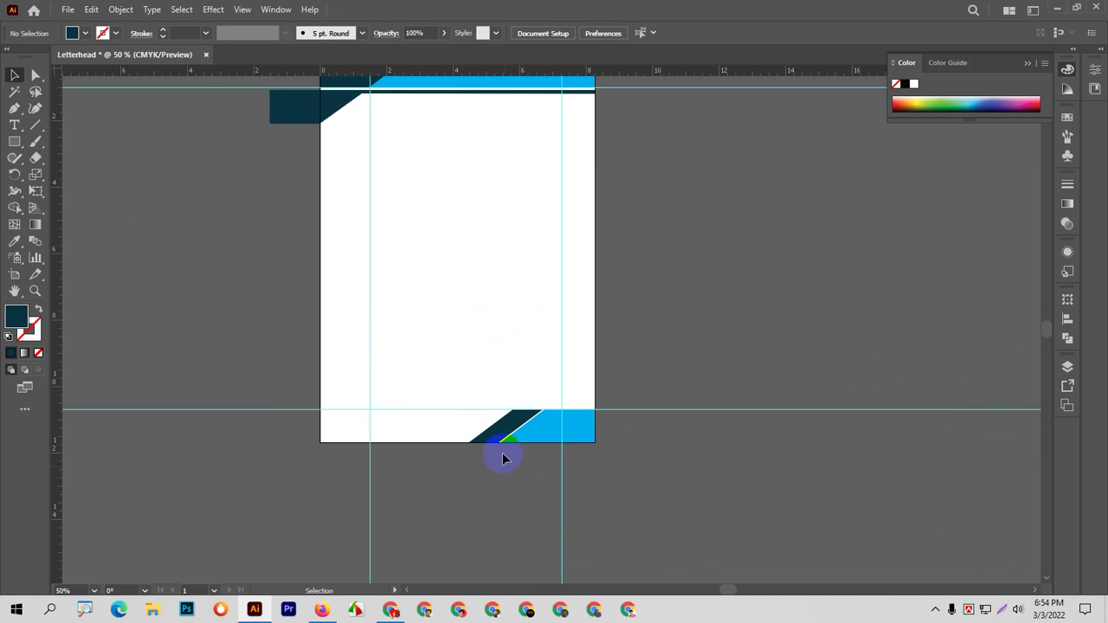
left_click_drag(504, 436, 471, 435)
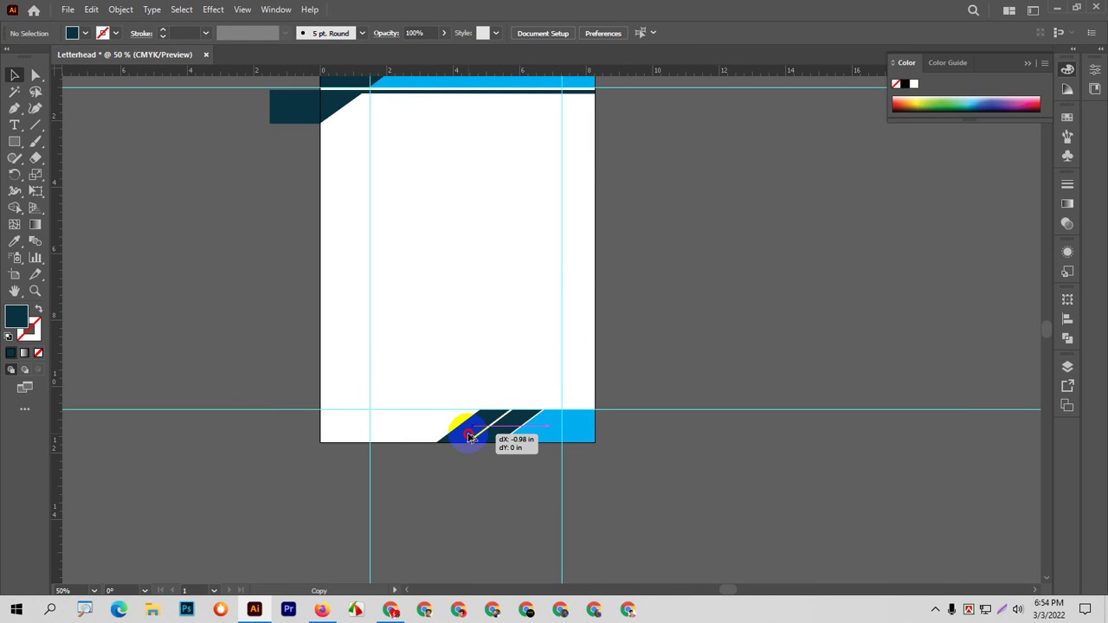
mouse_move(470, 435)
left_mouse_down()
mouse_move(515, 428)
mouse_move(564, 391)
mouse_move(511, 425)
left_mouse_up()
Alt-drag three stripe copies: one up-right, one into the lower row, one further right.
scroll(564, 391, "up", 5)
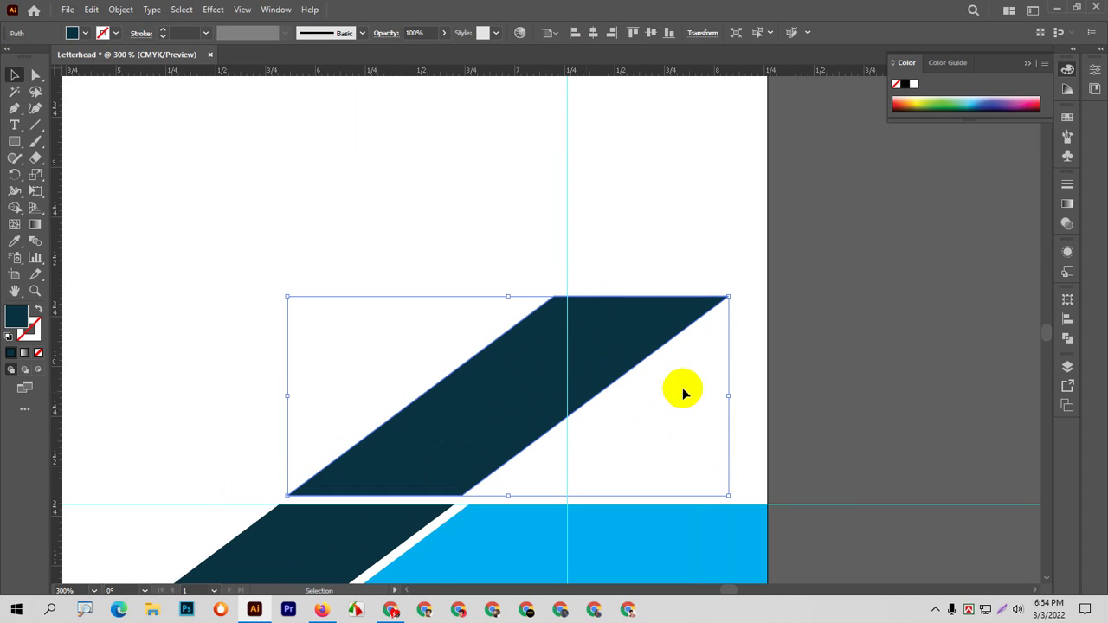
left_click(838, 345)
left_click_drag(588, 333, 821, 146)
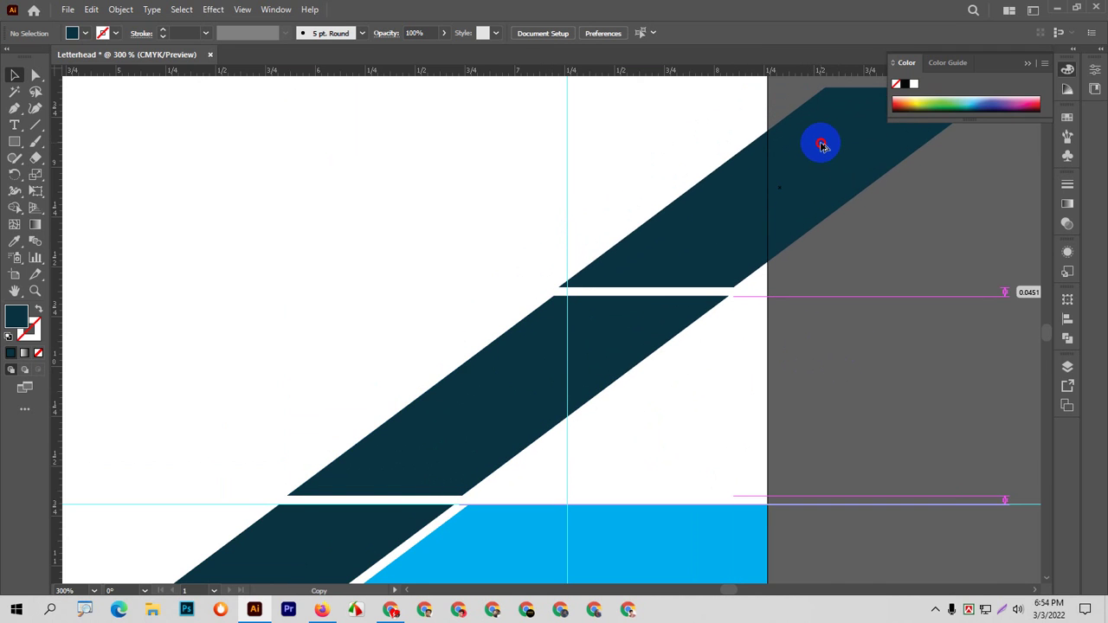
left_click_drag(822, 145, 822, 147)
left_click(850, 344)
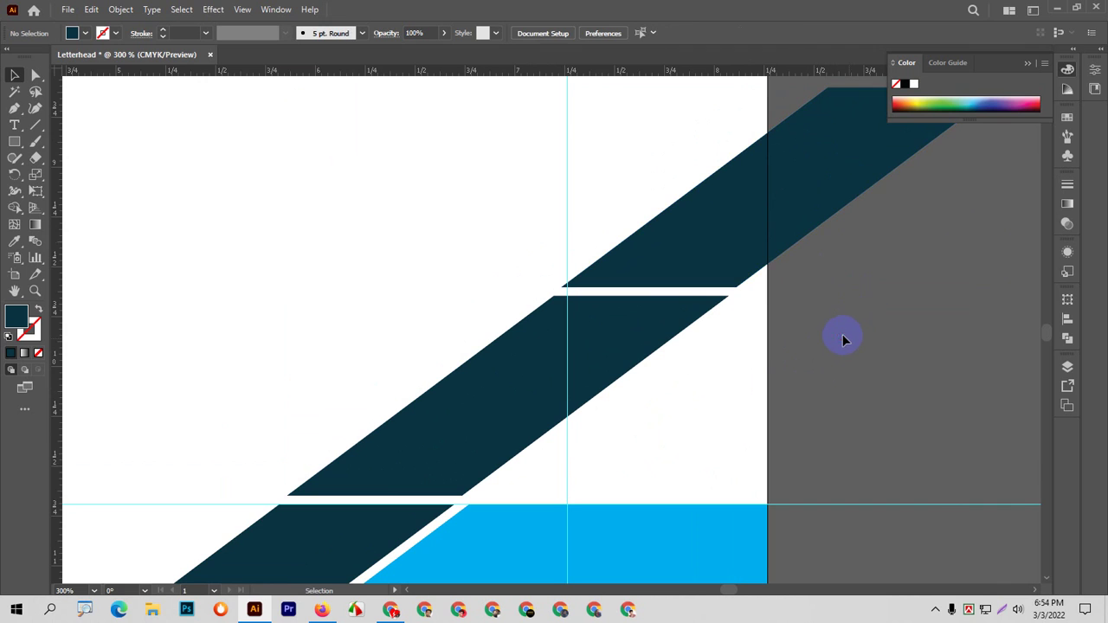
mouse_move(805, 185)
left_mouse_down()
mouse_move(764, 385)
mouse_move(721, 397)
left_mouse_up()
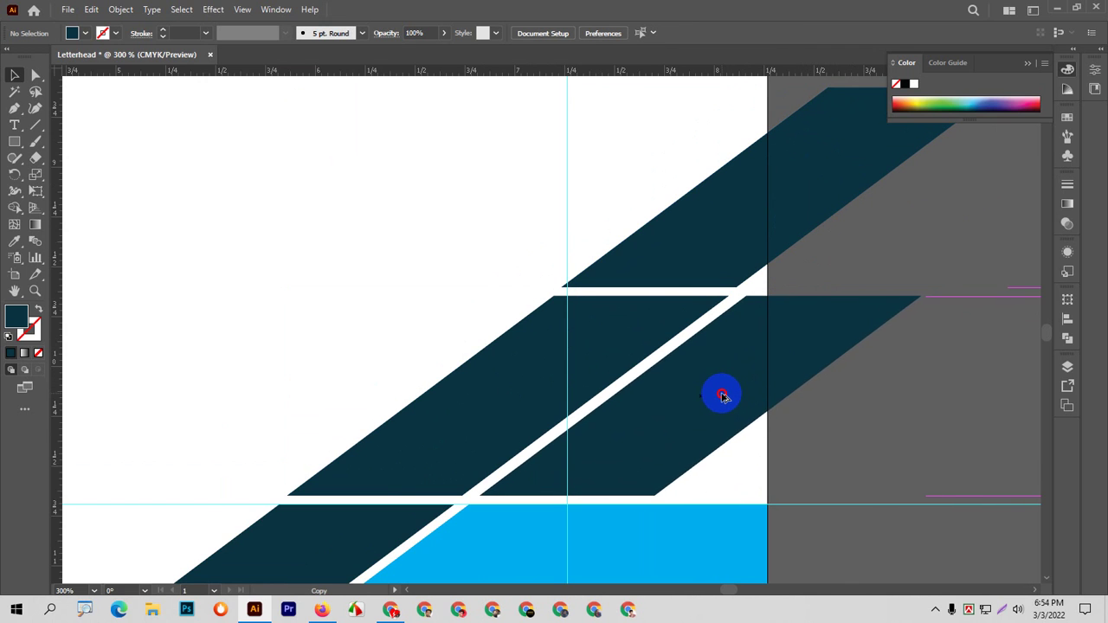
left_click(863, 436)
mouse_move(778, 382)
left_mouse_down()
mouse_move(825, 404)
mouse_move(923, 391)
mouse_move(930, 378)
left_mouse_up()
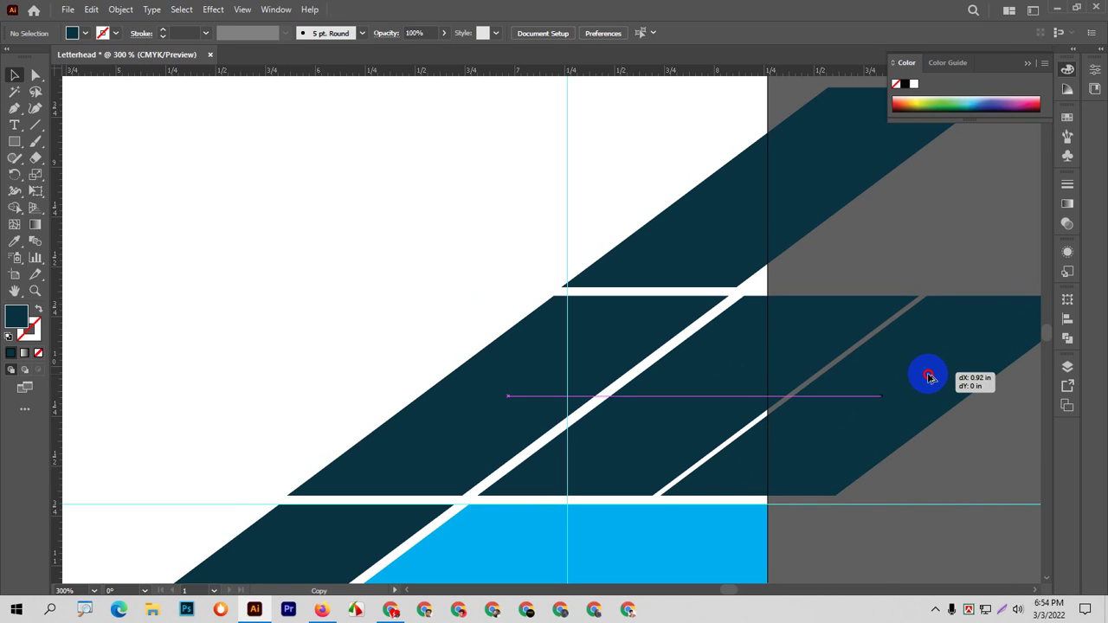
left_click_drag(929, 377, 928, 376)
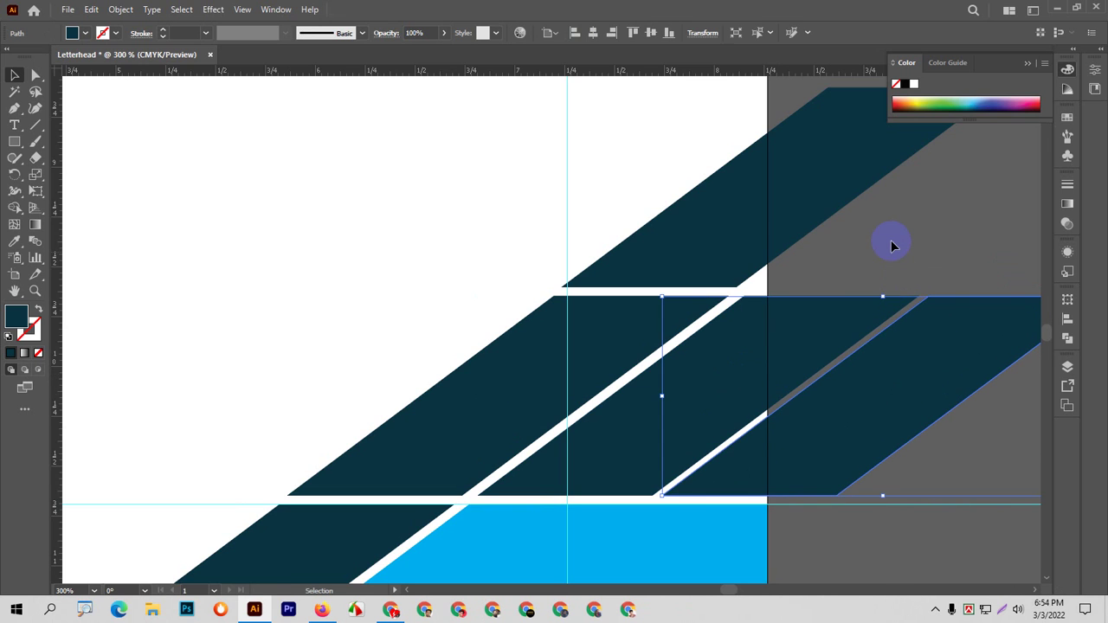
left_click(894, 246)
Nudge the middle stripe left and copy it up-right into the top row.
left_click(724, 396)
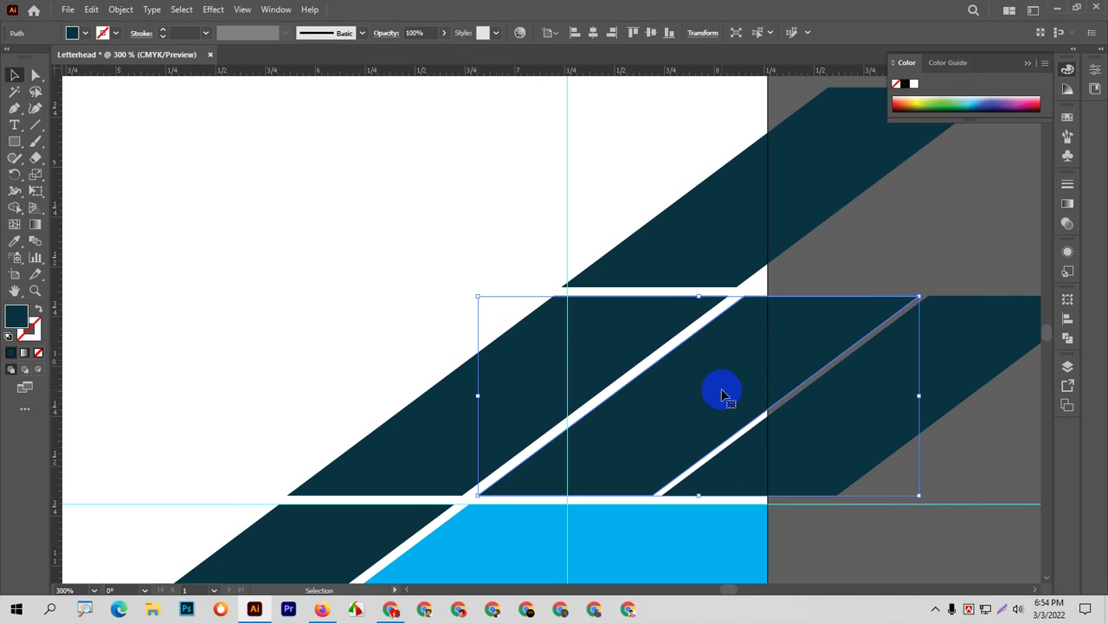
key("Left")
key("Left")
left_click(915, 274)
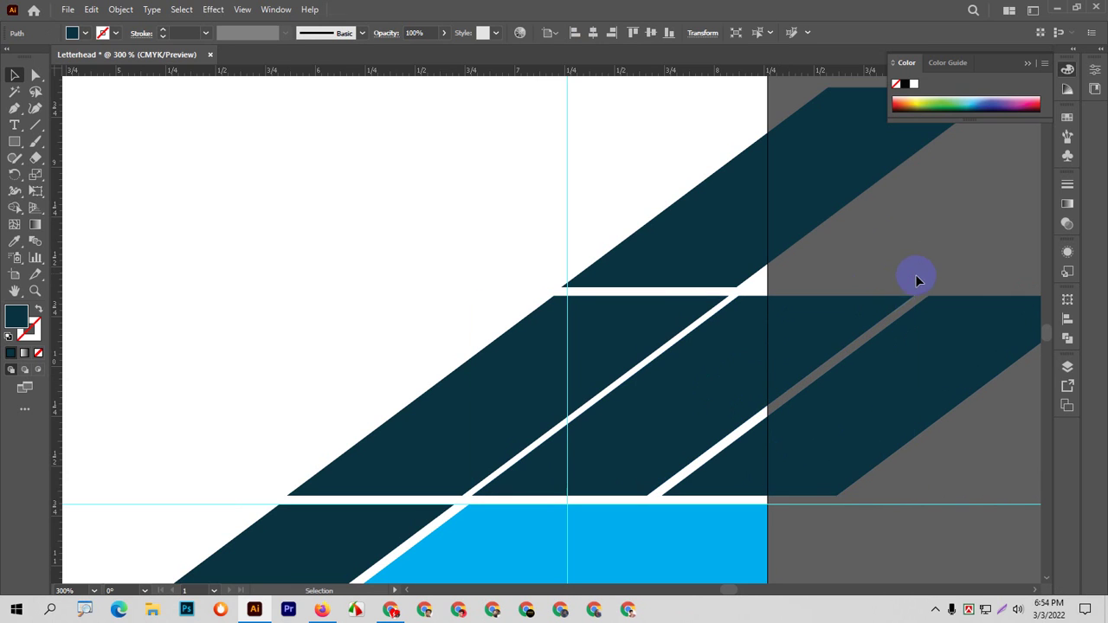
left_click(910, 390)
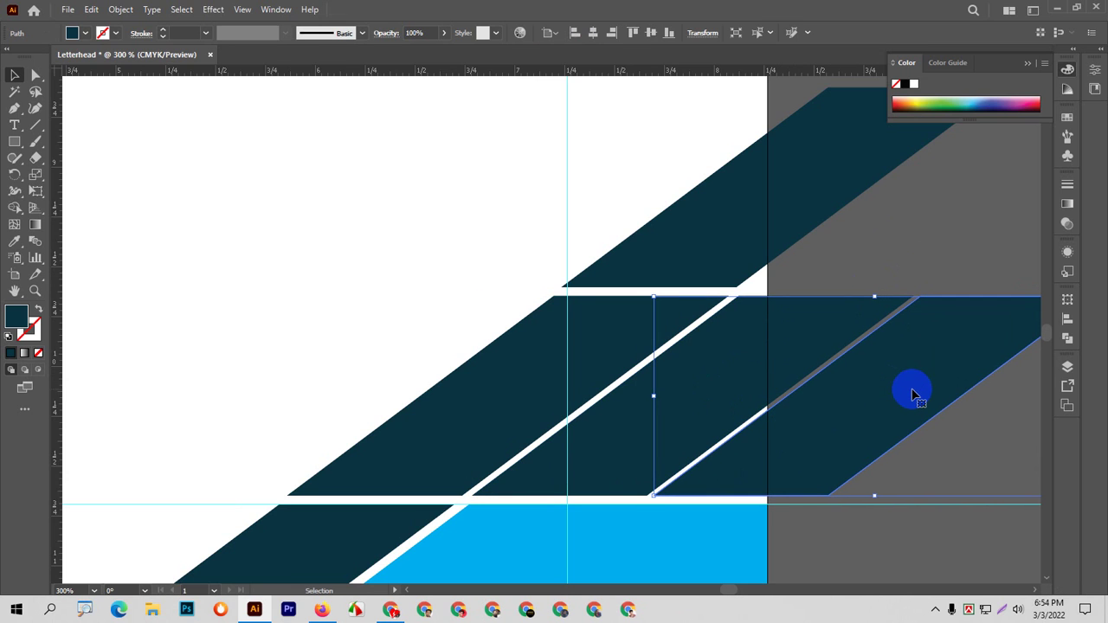
left_click(920, 254)
left_click(744, 226)
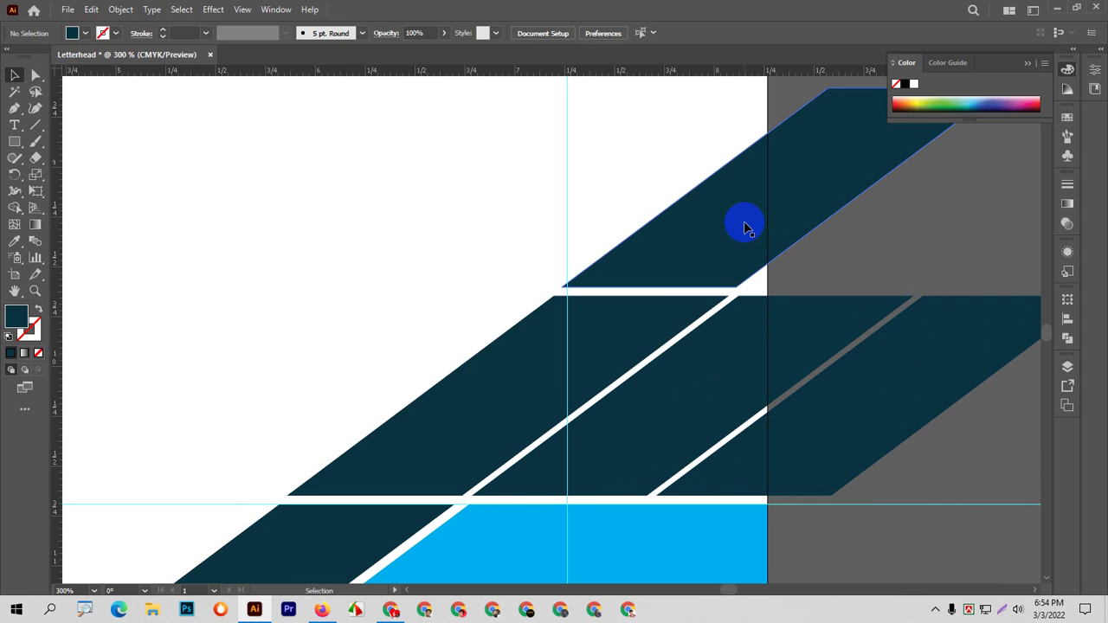
left_click(882, 250)
mouse_move(759, 366)
left_mouse_down()
mouse_move(1026, 149)
mouse_move(1033, 172)
left_mouse_up()
left_click(1002, 277)
Recolour one lower-row stripe by sampling the header's light blue with the Eyedropper.
scroll(1002, 273, "down", 2)
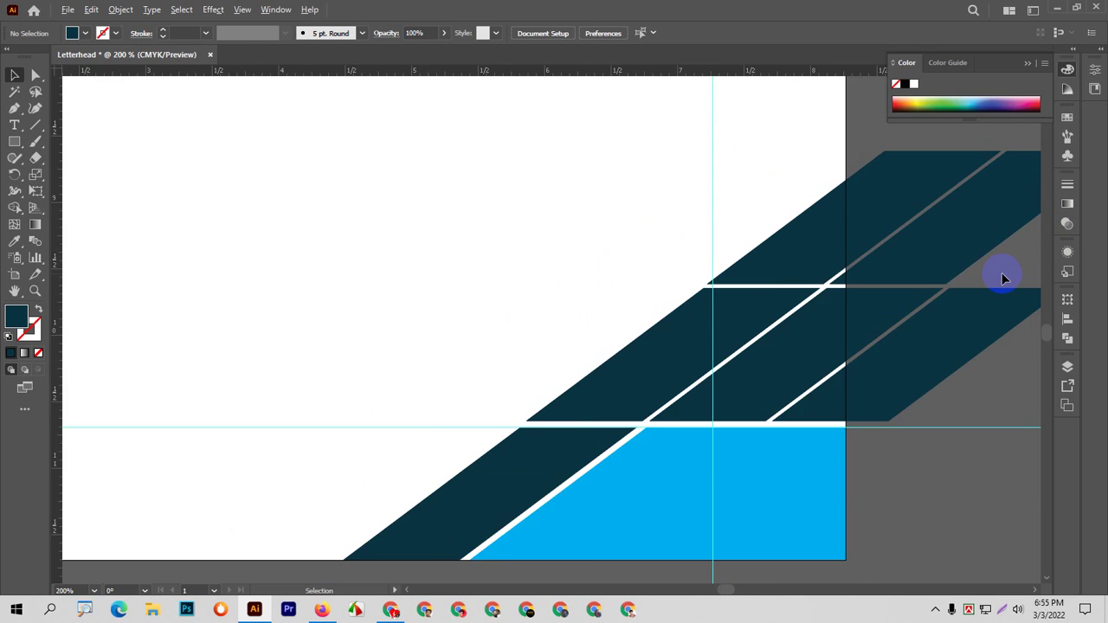
scroll(996, 299, "down", 1)
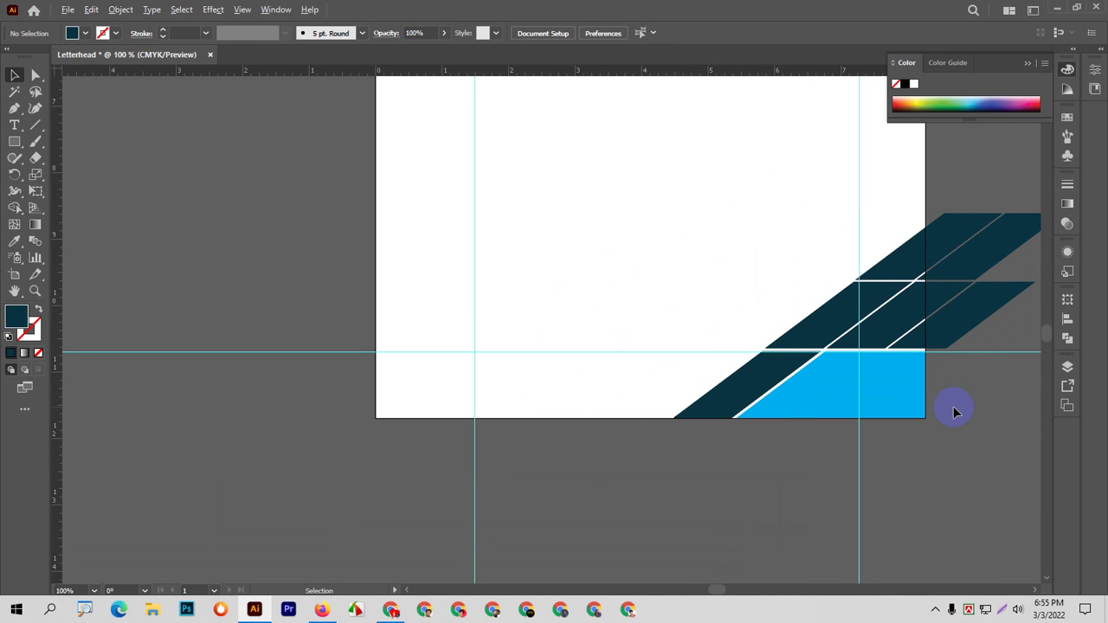
scroll(956, 412, "down", 1)
left_click_drag(967, 421, 745, 486)
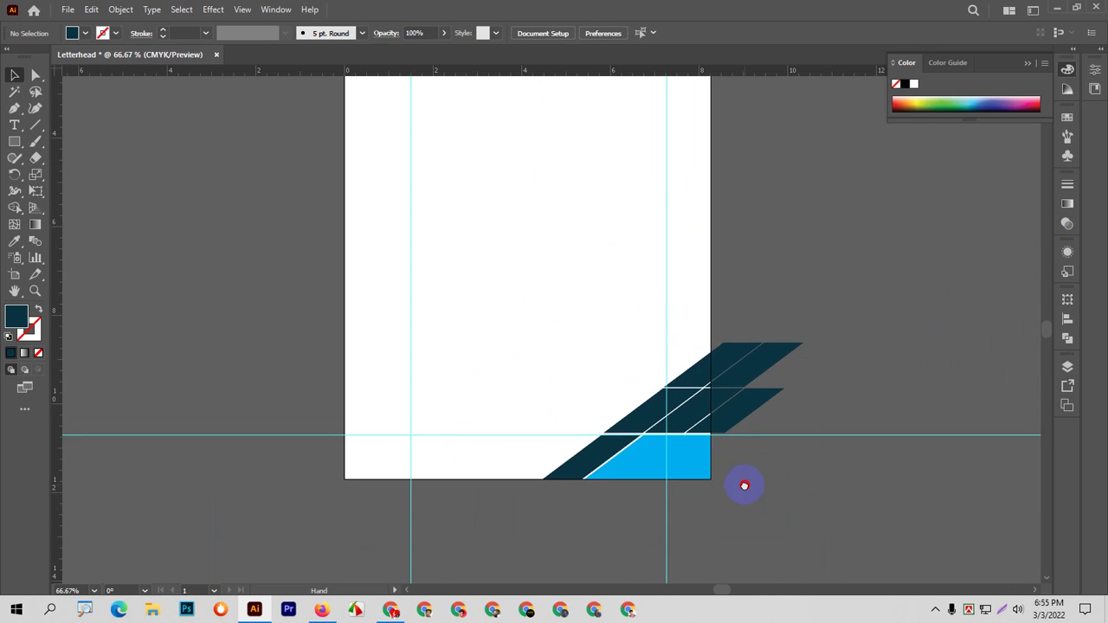
scroll(762, 464, "down", 1)
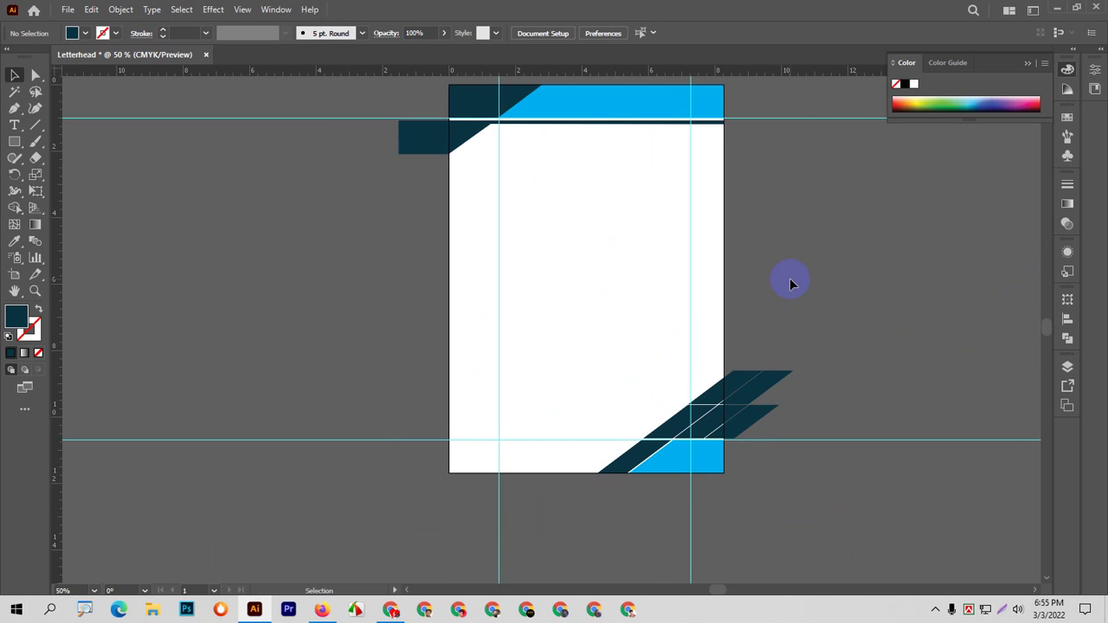
left_click(693, 453)
left_click(823, 310)
left_click(708, 423)
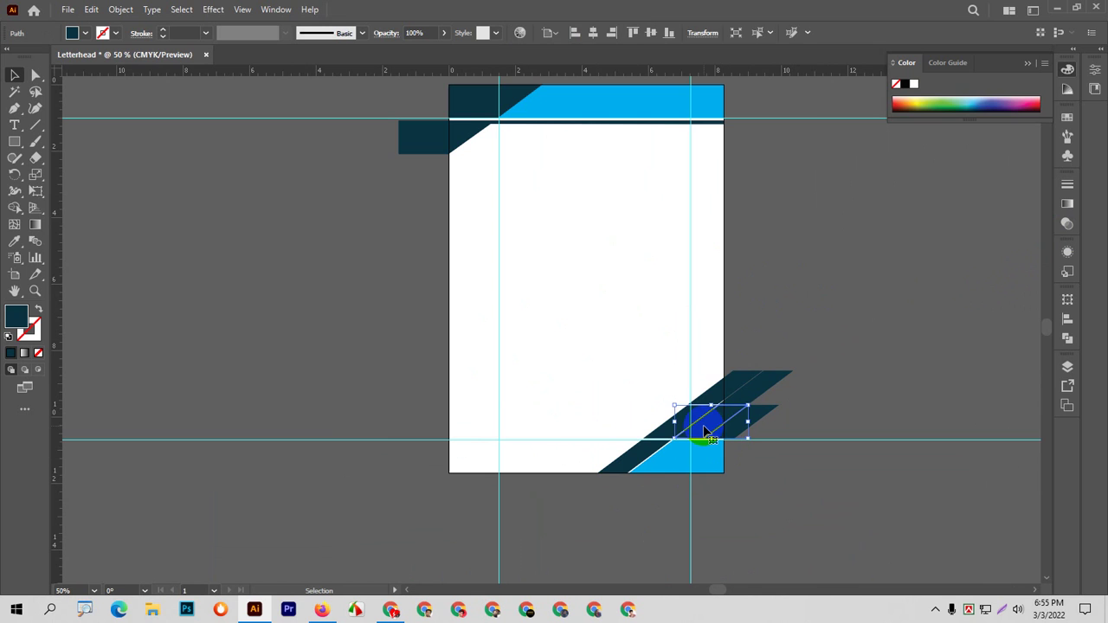
left_click(15, 242)
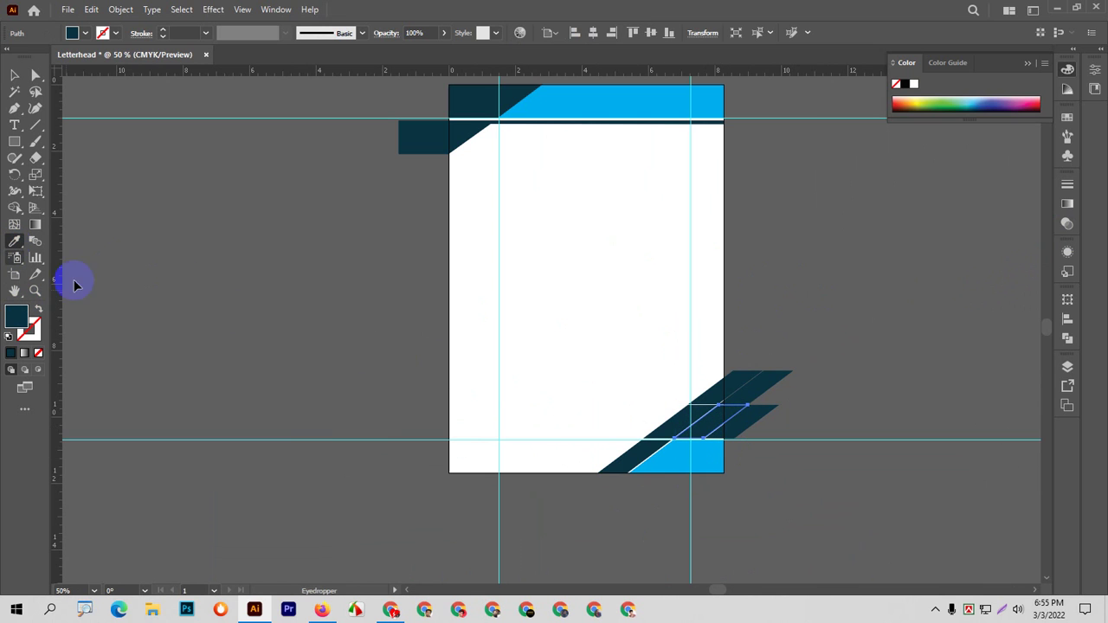
left_click(668, 453)
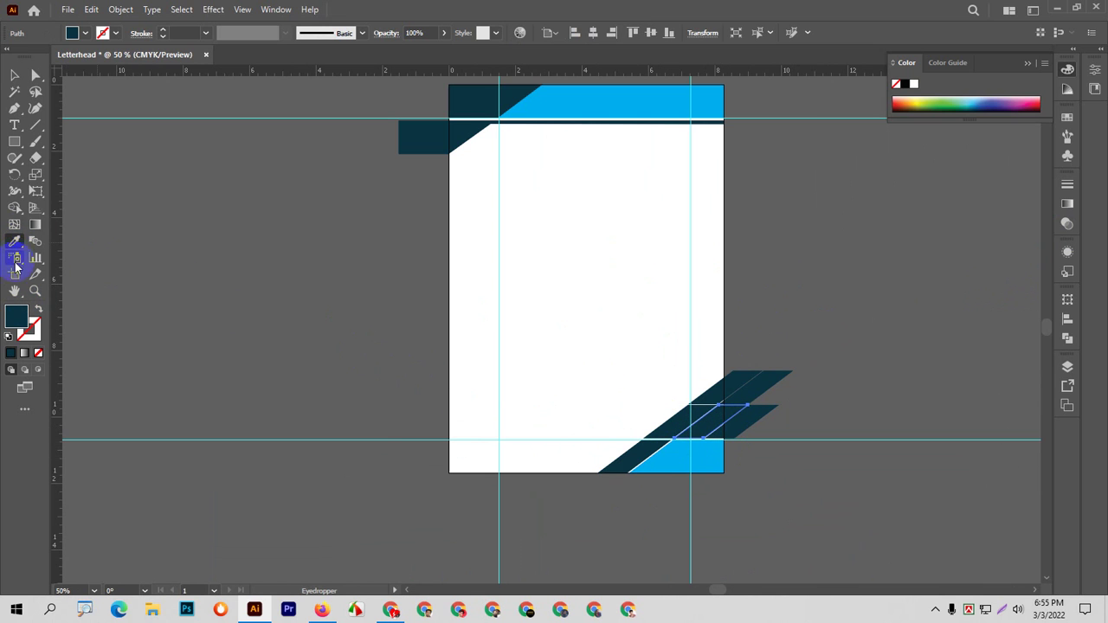
left_click(14, 76)
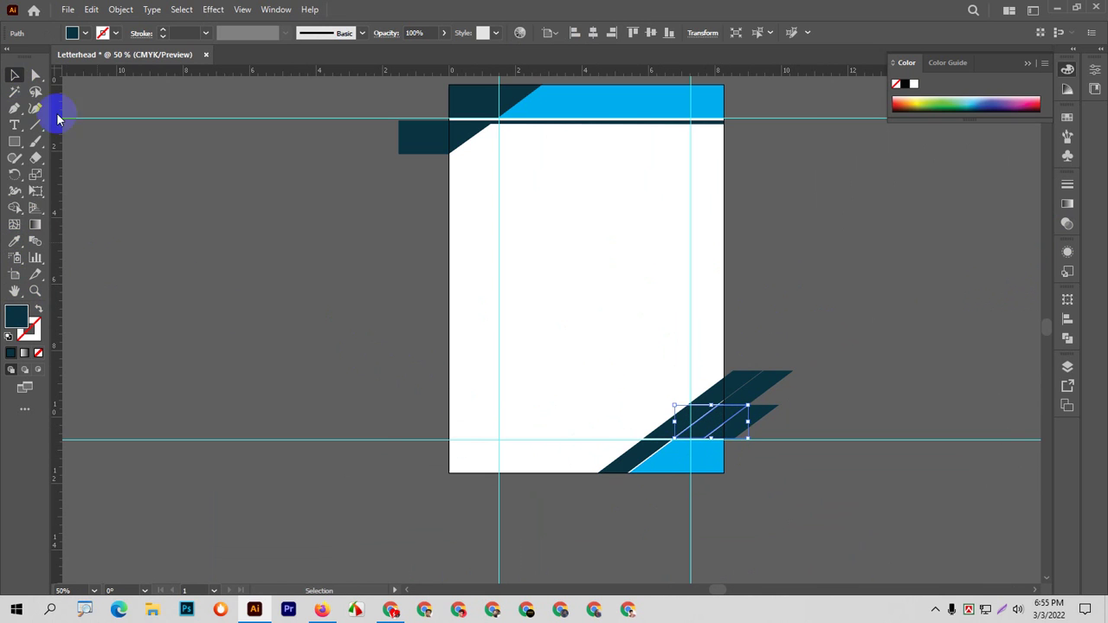
left_click(861, 336)
Give the upper-right stripe and a lower stripe the same light-blue fill.
left_click(740, 396)
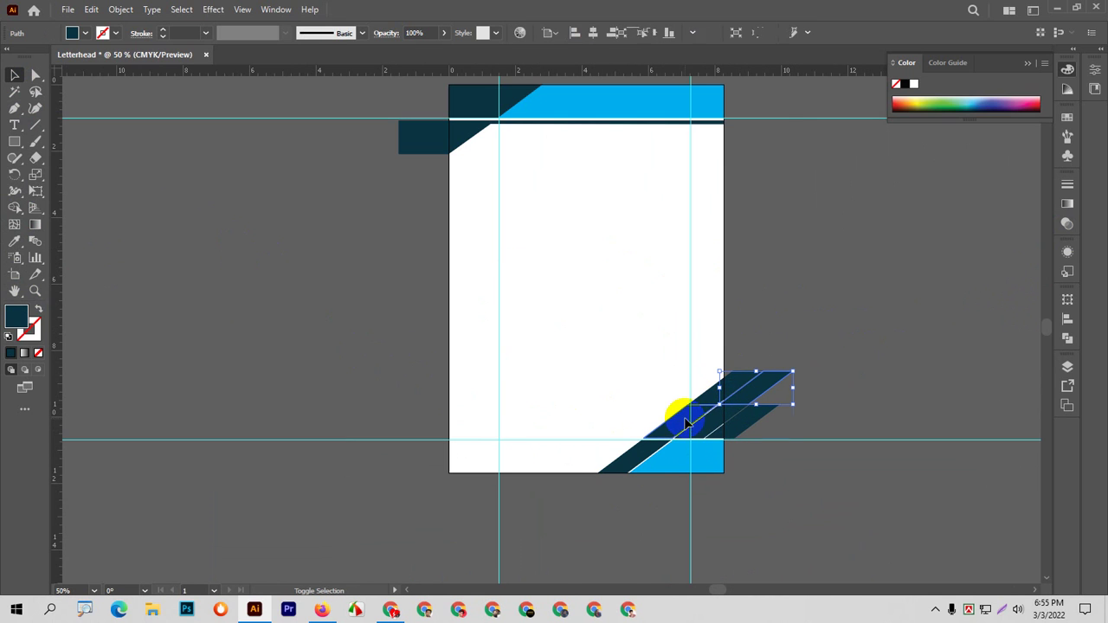
left_click(686, 423, "shift")
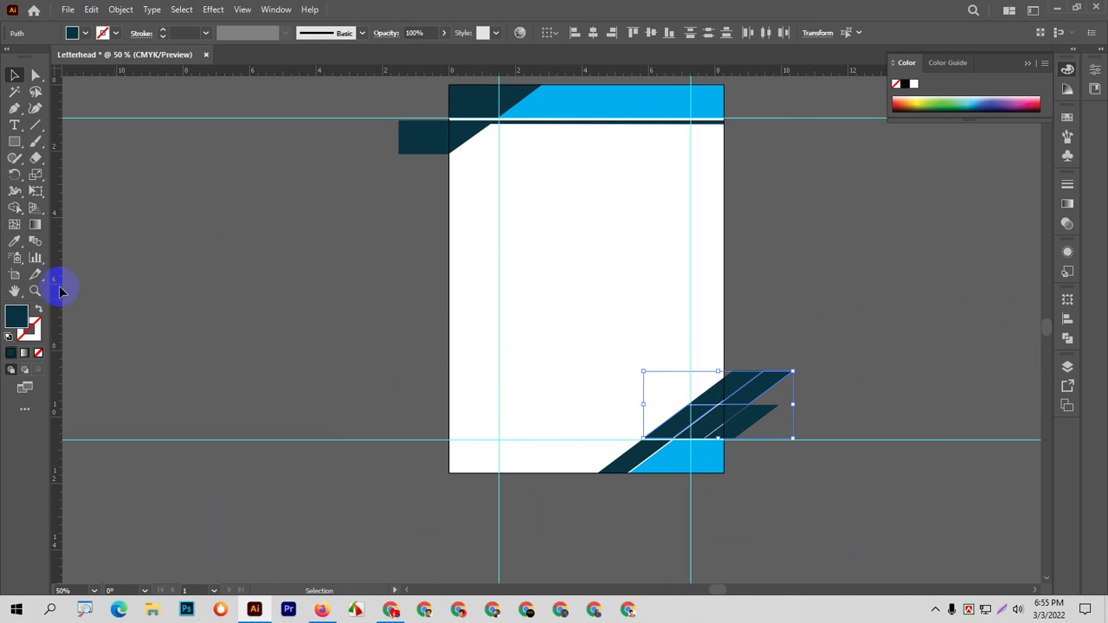
left_click(15, 241)
left_click(710, 458)
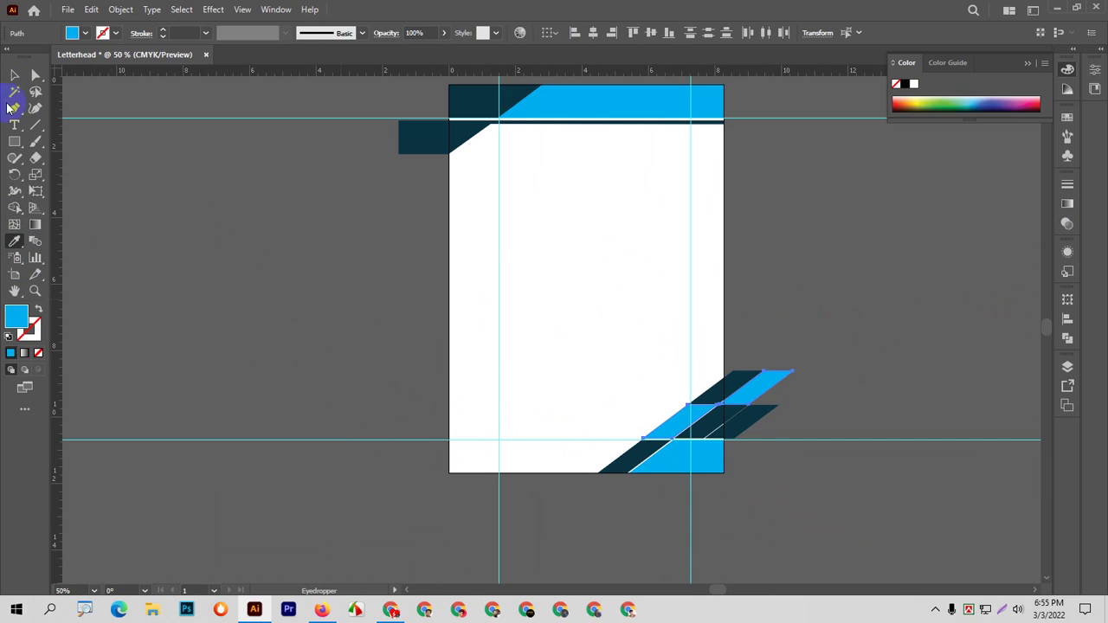
left_click(13, 78)
left_click(539, 361)
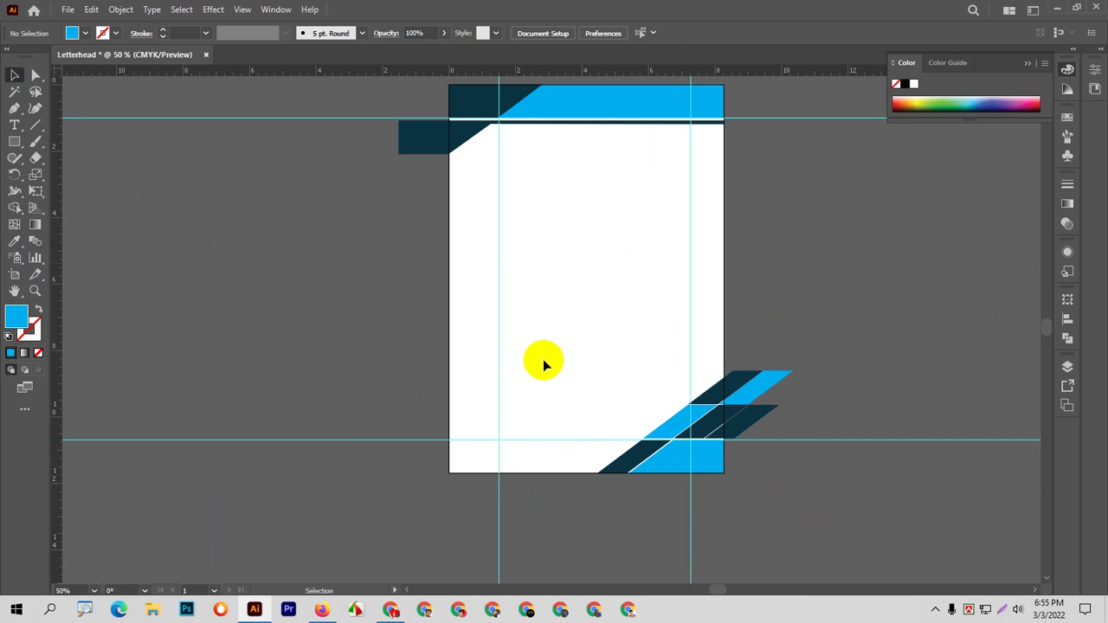
Fill another lower-row dark stripe with the header's light blue.
left_click(735, 430)
left_click(15, 242)
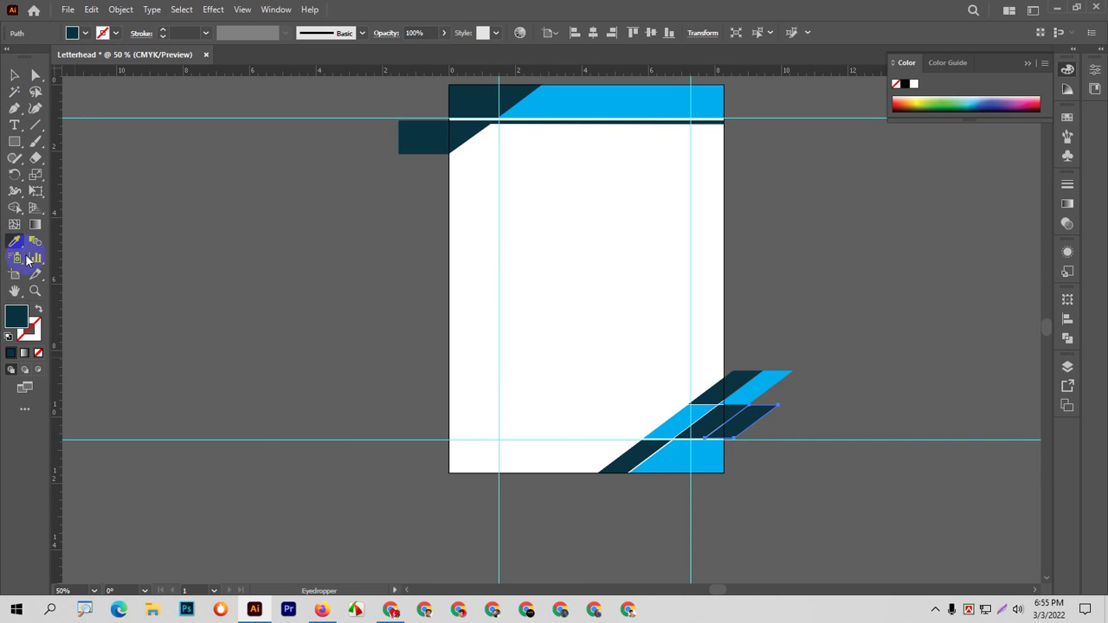
left_click(710, 457)
left_click(14, 76)
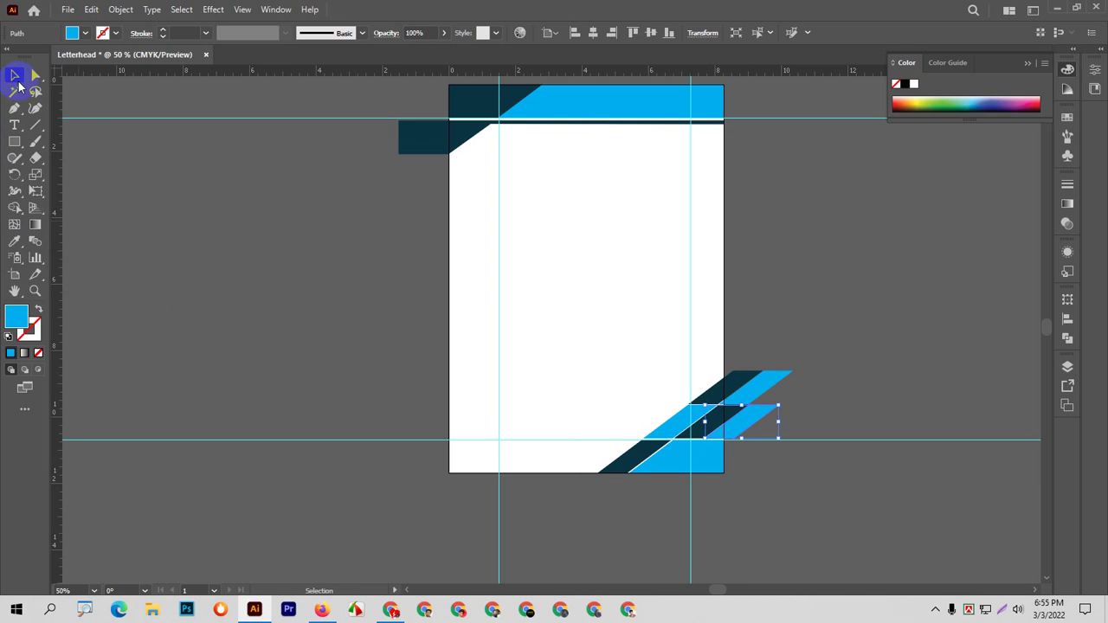
left_click(911, 556)
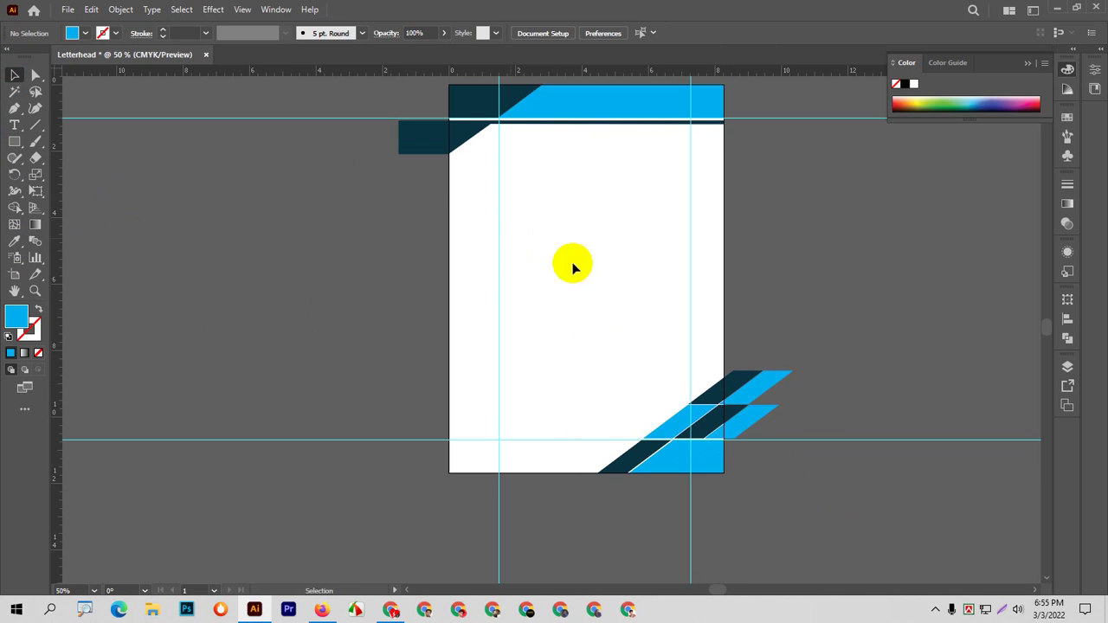
scroll(637, 301, "up", 3)
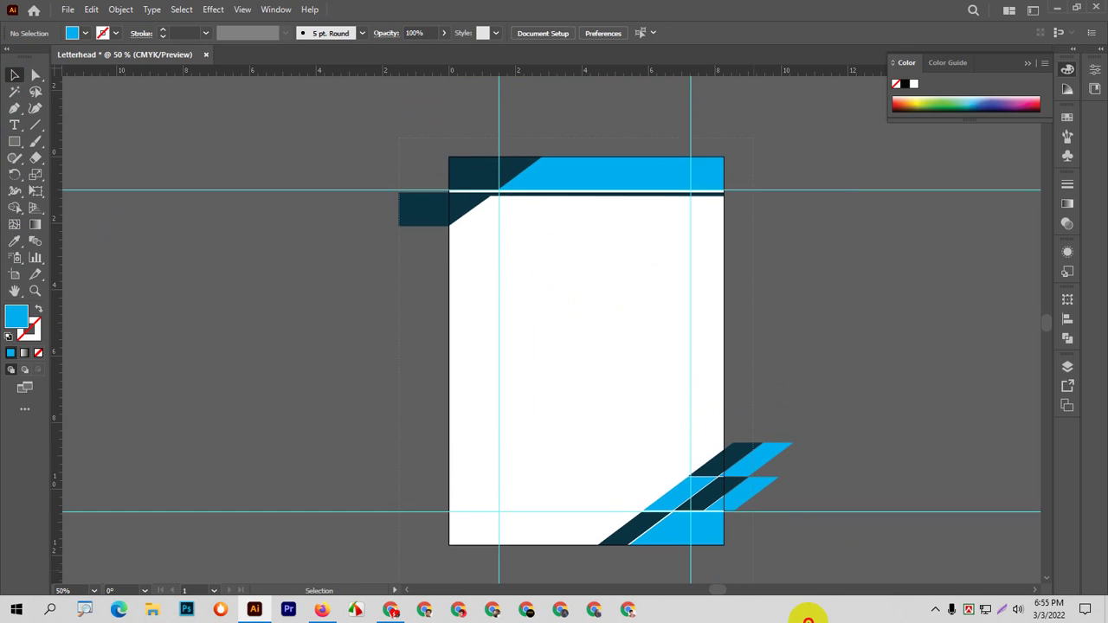
scroll(260, 165, "down", 2)
Draw a helper rectangle covering the whole page.
left_click_drag(400, 154, 78, 179)
left_click(14, 141)
left_click(393, 154)
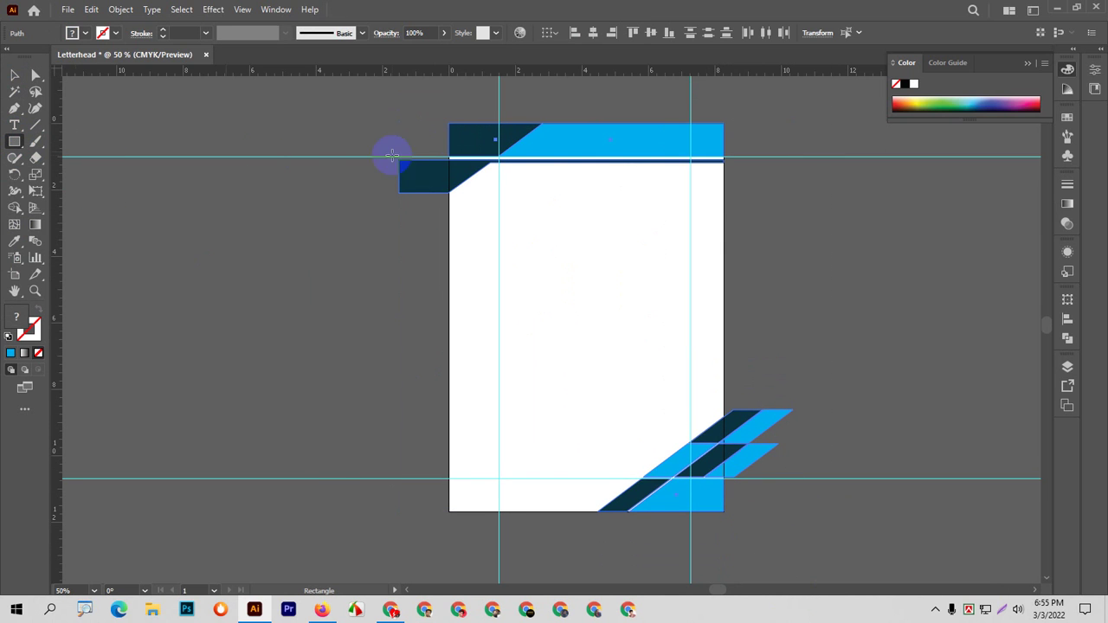
left_click_drag(447, 123, 723, 511)
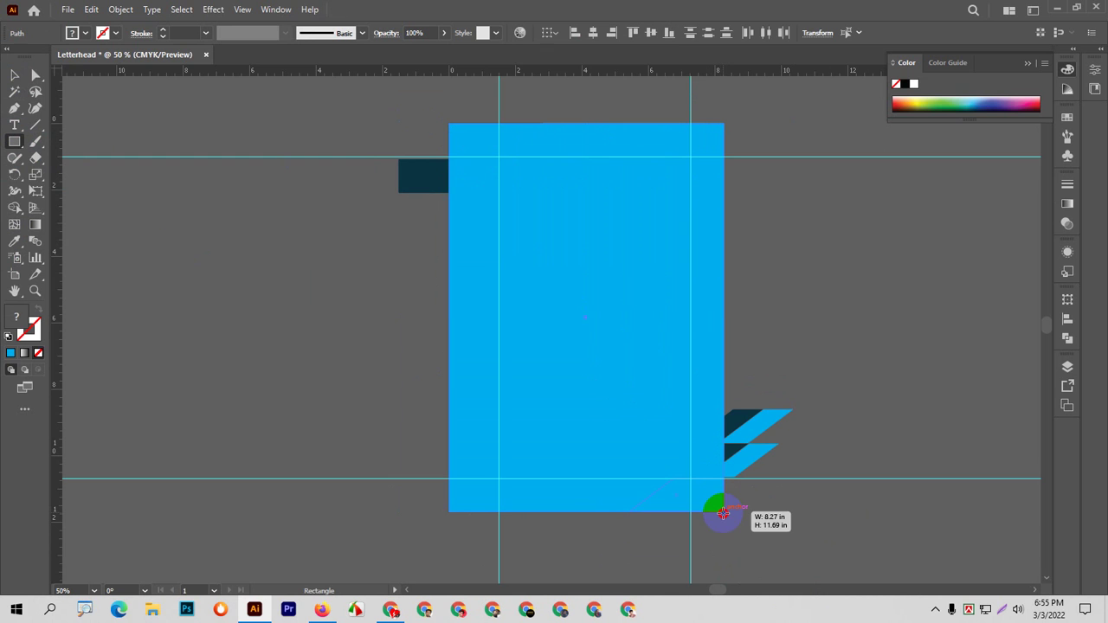
left_click_drag(723, 509, 724, 510)
left_click(15, 75)
left_click(325, 118)
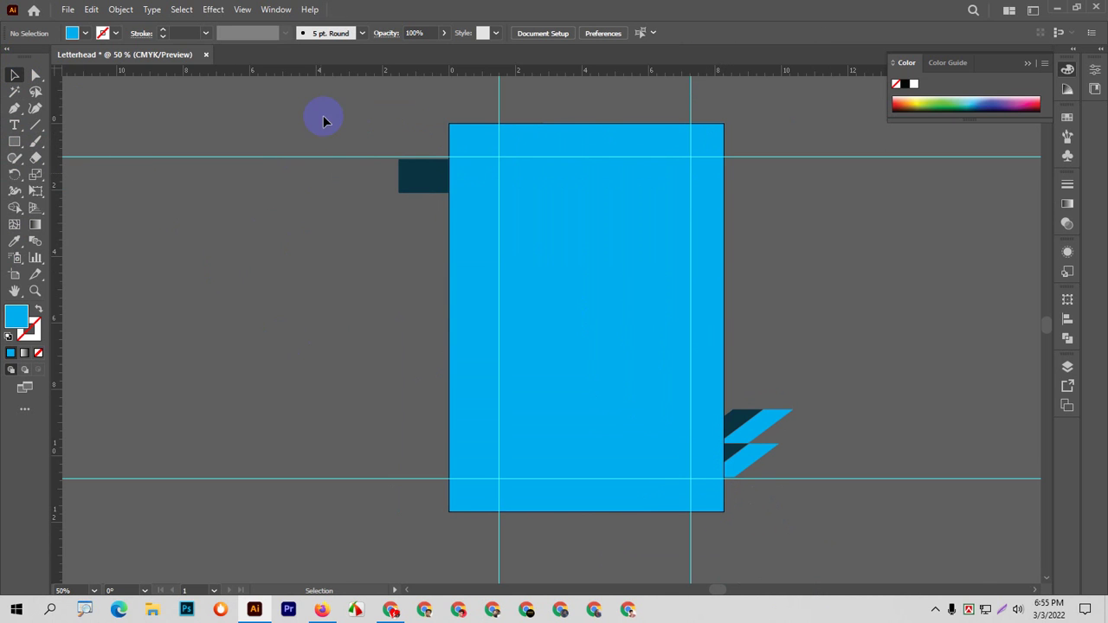
Delete the off-page dark and stripe pieces with Shape Builder, then remove the helper rectangle.
key("ctrl+a")
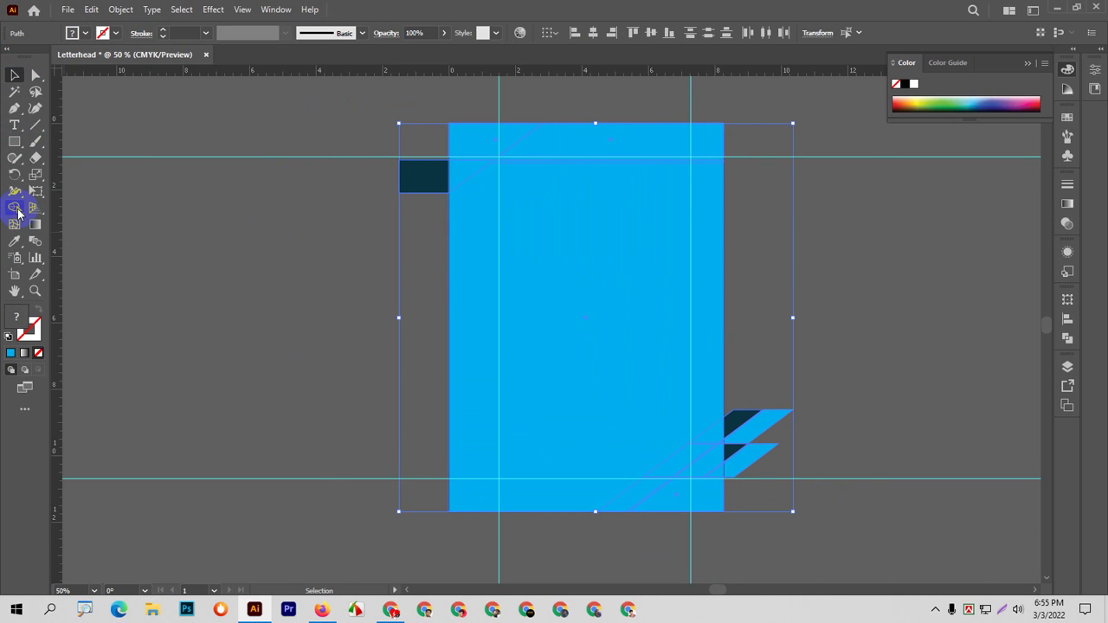
left_click(15, 207)
left_click_drag(494, 217, 424, 189)
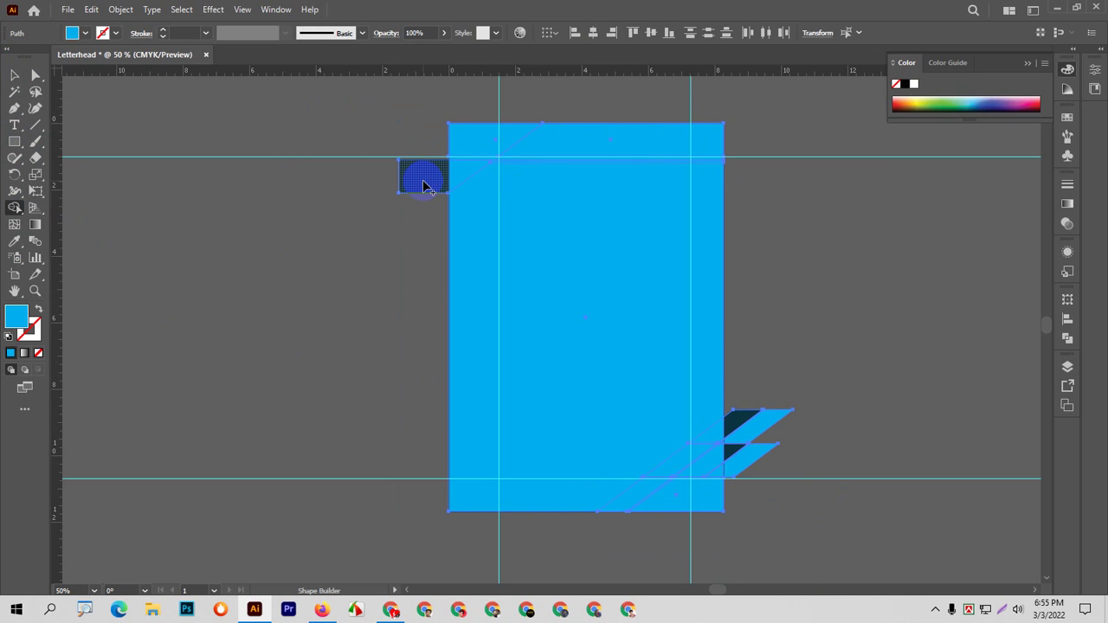
left_click(424, 186, "alt")
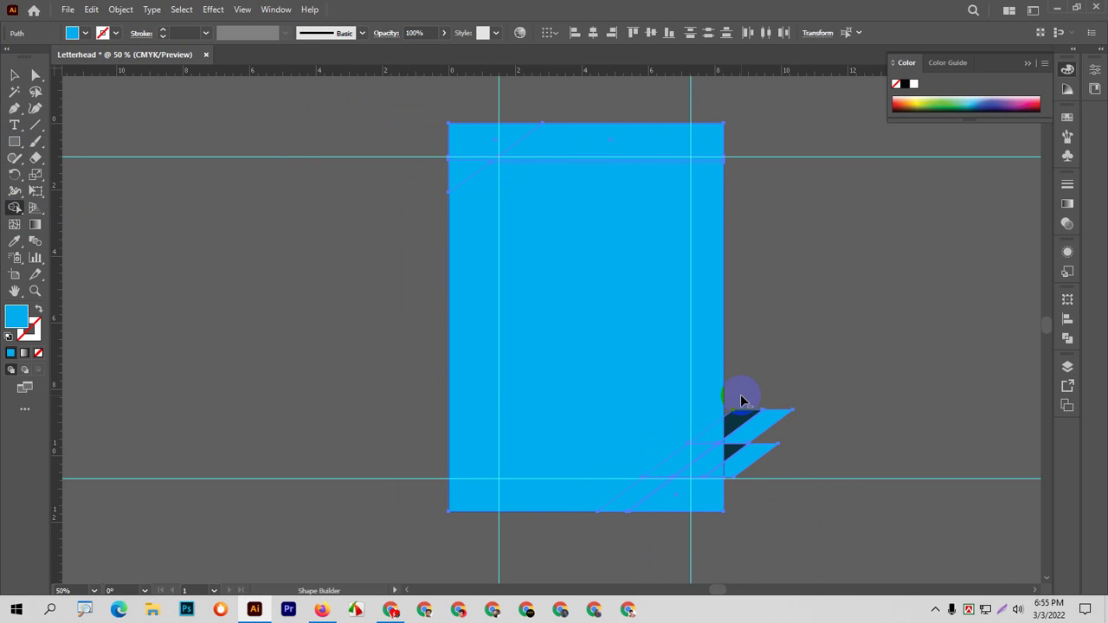
left_click_drag(743, 400, 733, 460)
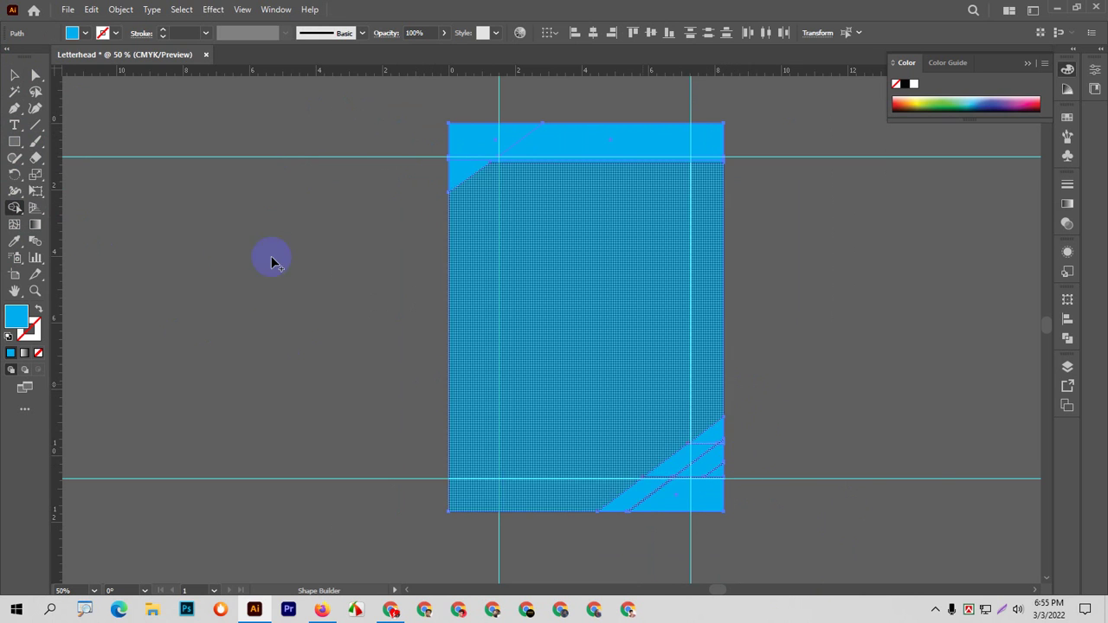
key("v")
left_click(341, 334)
left_click(571, 333)
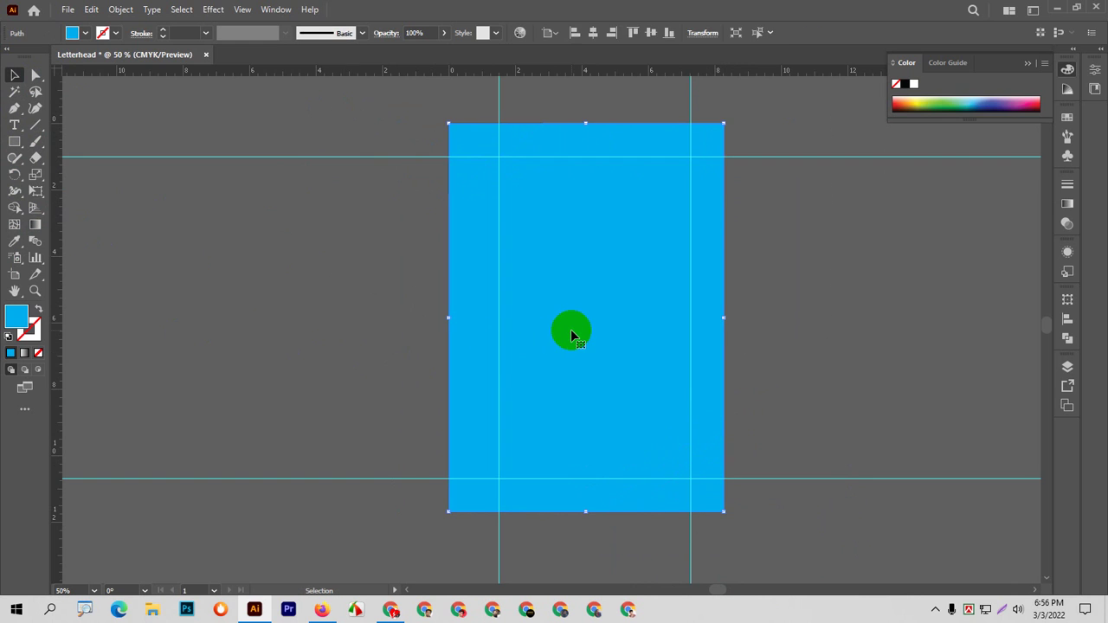
key("Delete")
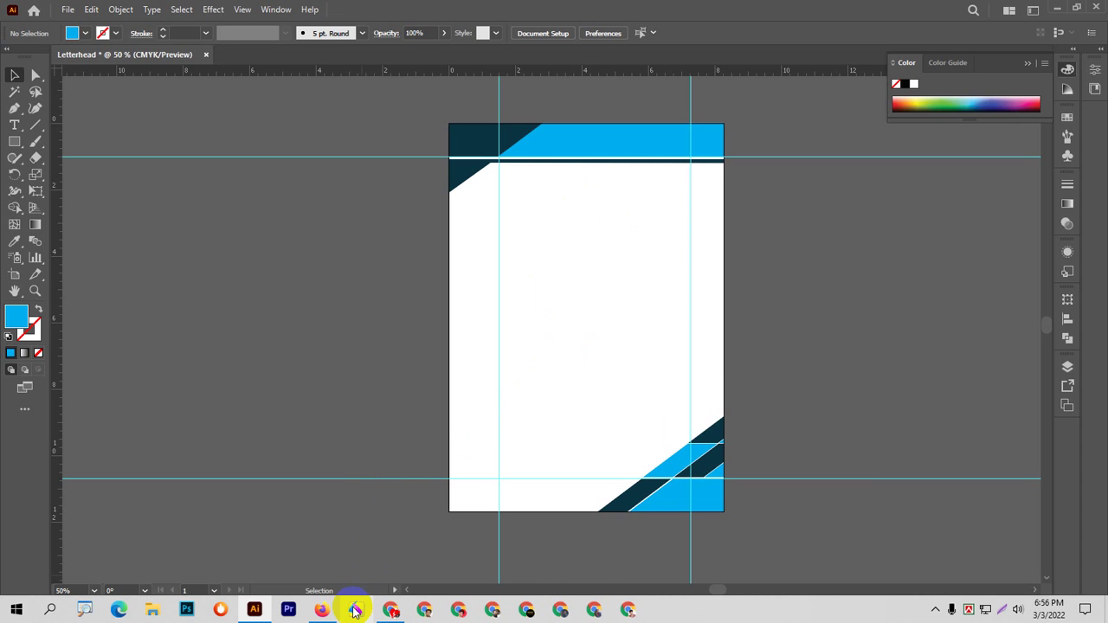
Copy the blue-background Behance letterhead preview image in Firefox, then return to Illustrator.
left_click(321, 610)
scroll(742, 260, "up", 2)
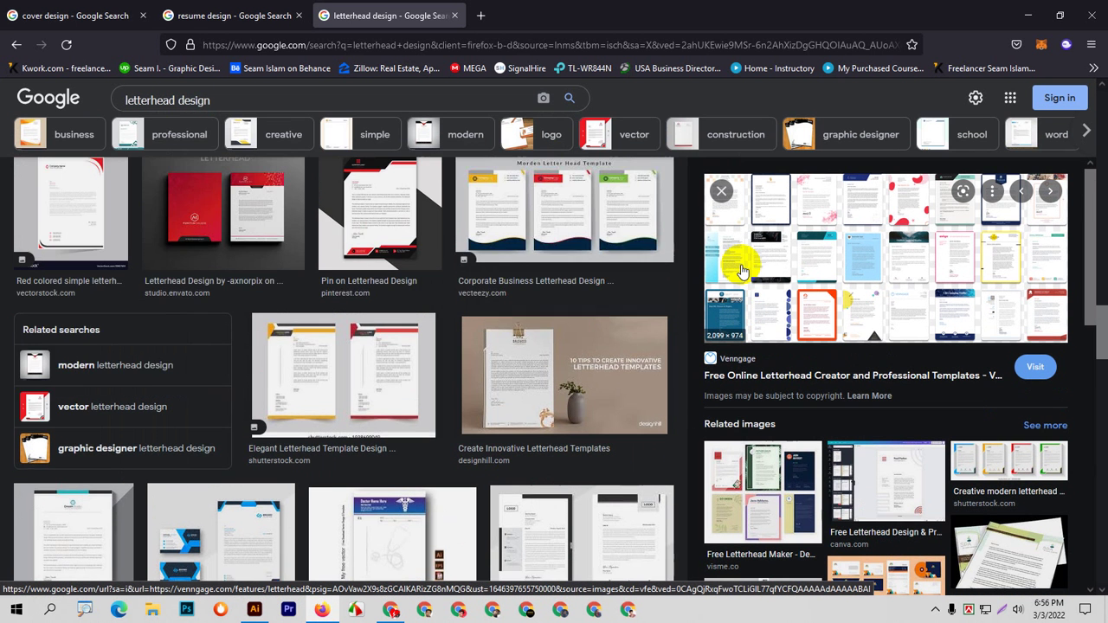
scroll(618, 279, "up", 2)
scroll(473, 213, "up", 1)
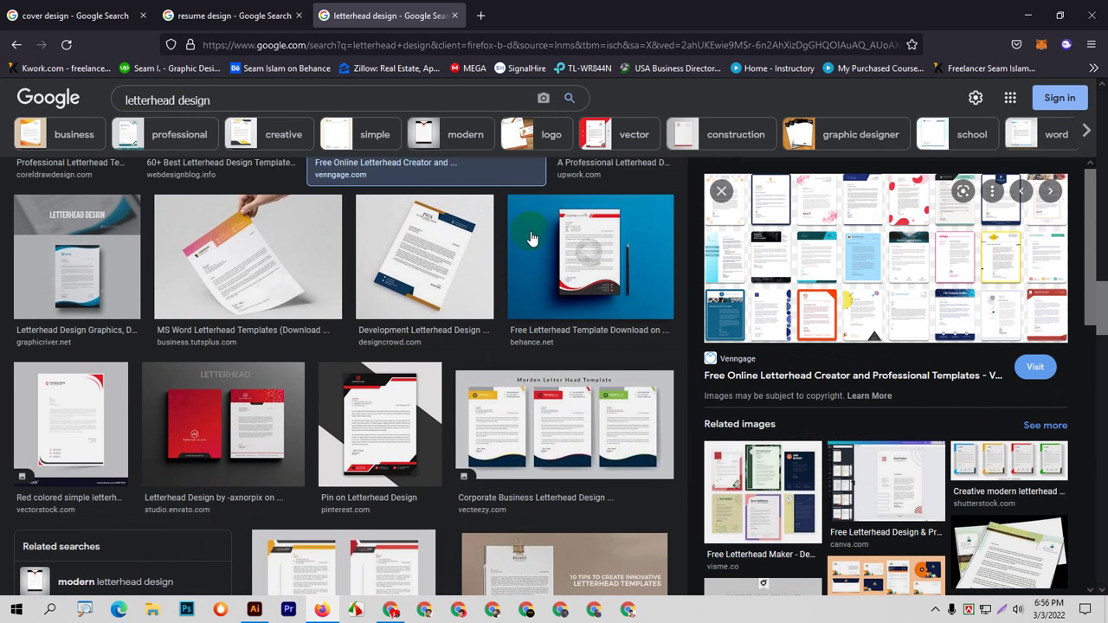
left_click(606, 258)
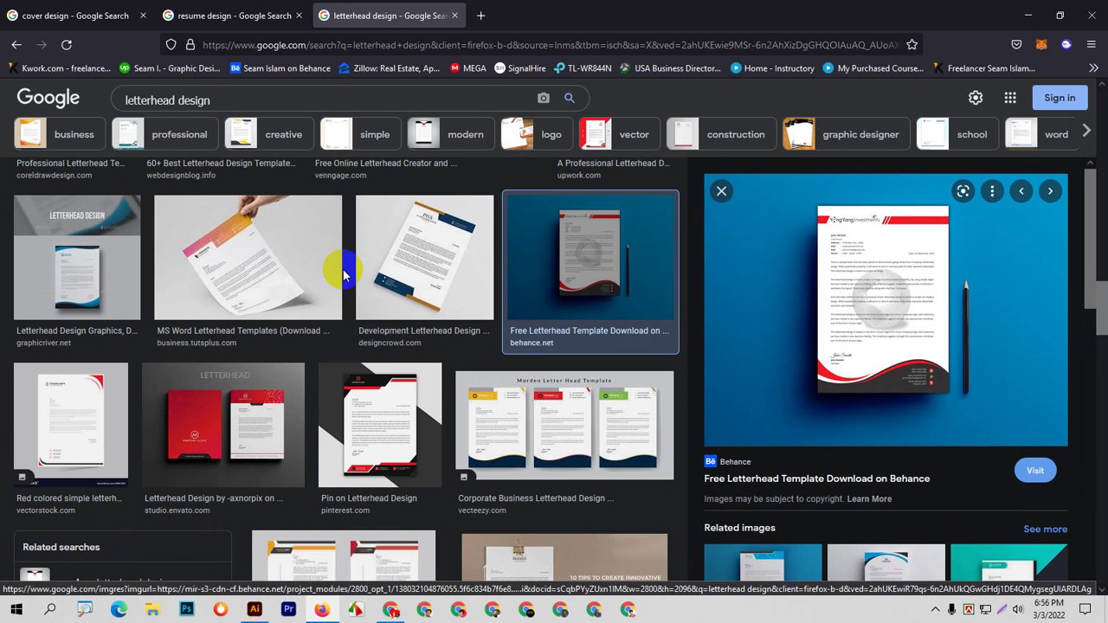
right_click(865, 277)
left_click(947, 478)
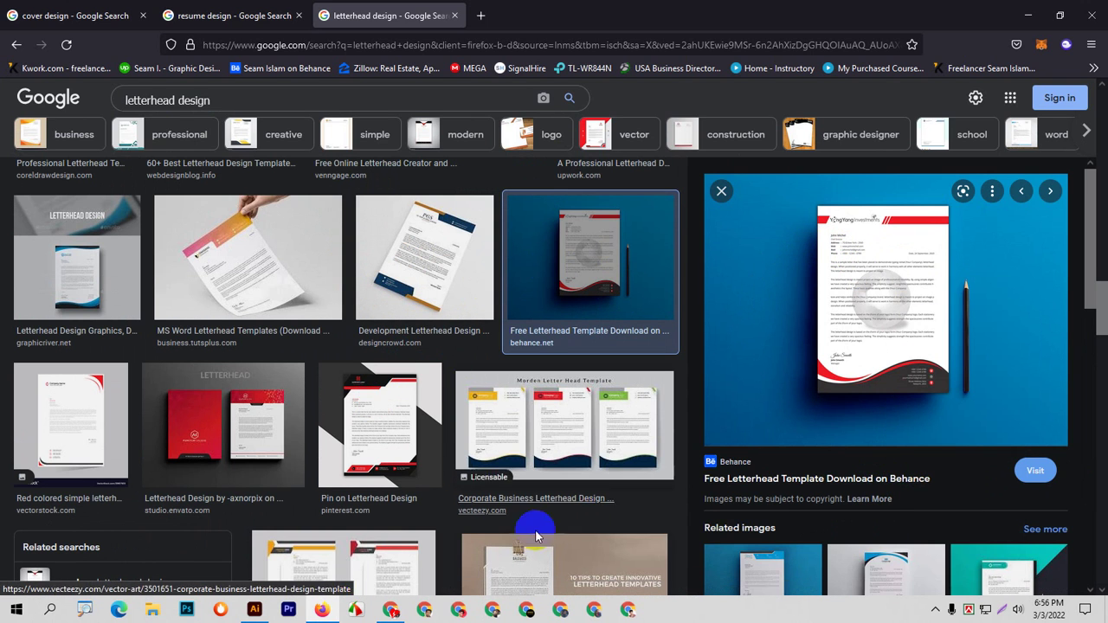
left_click(254, 609)
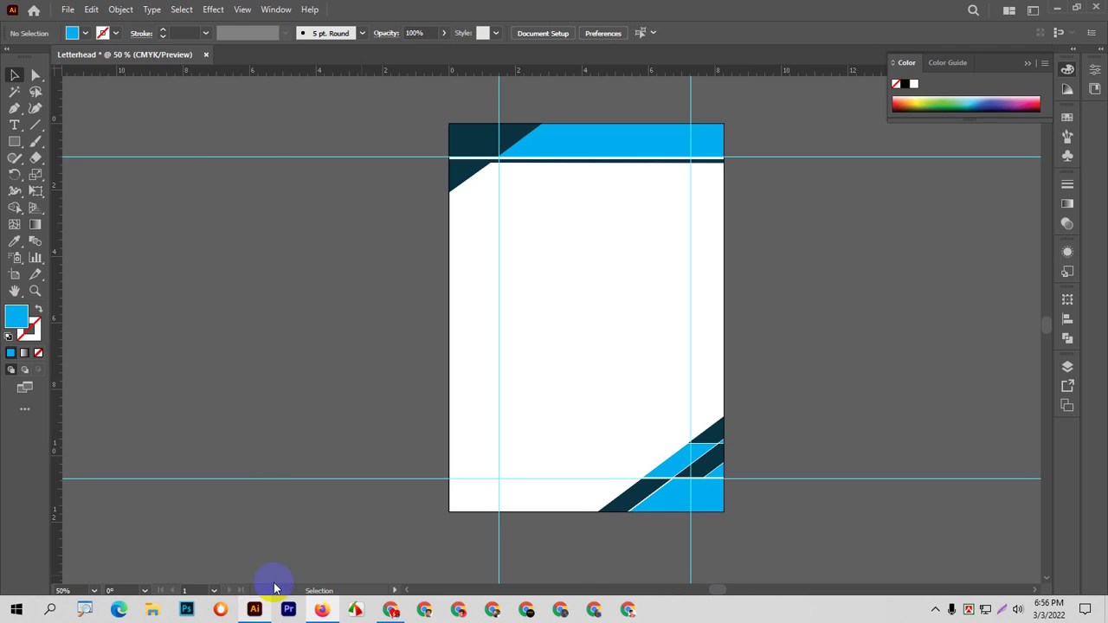
Paste the blue letterhead sample image and park it left of the artboard as a reference.
left_click(87, 12)
left_click(98, 121)
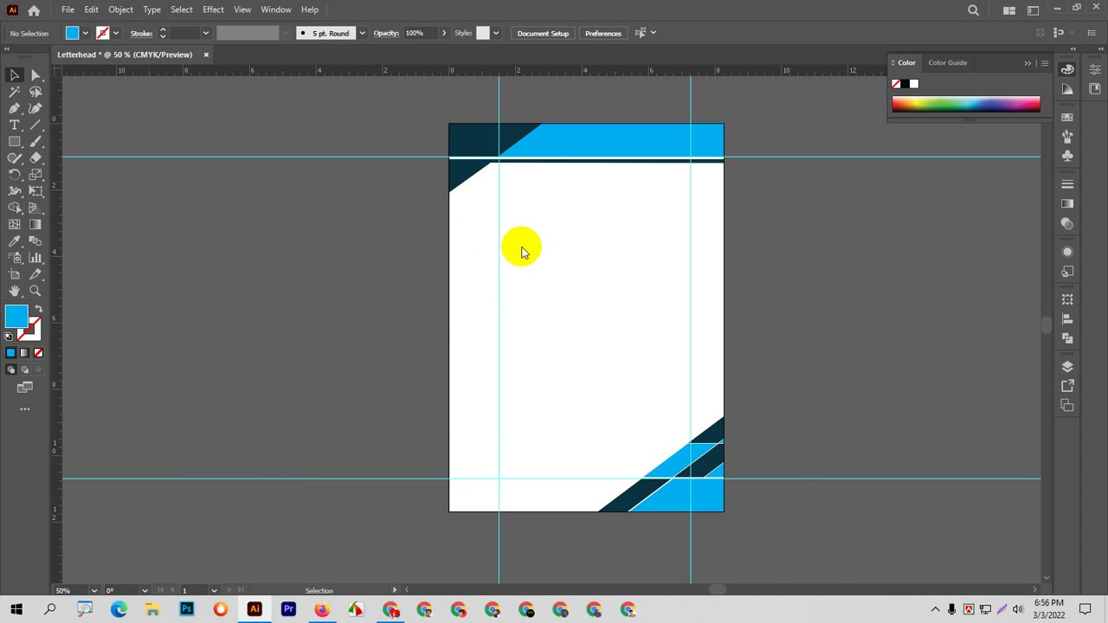
scroll(554, 229, "up", 2)
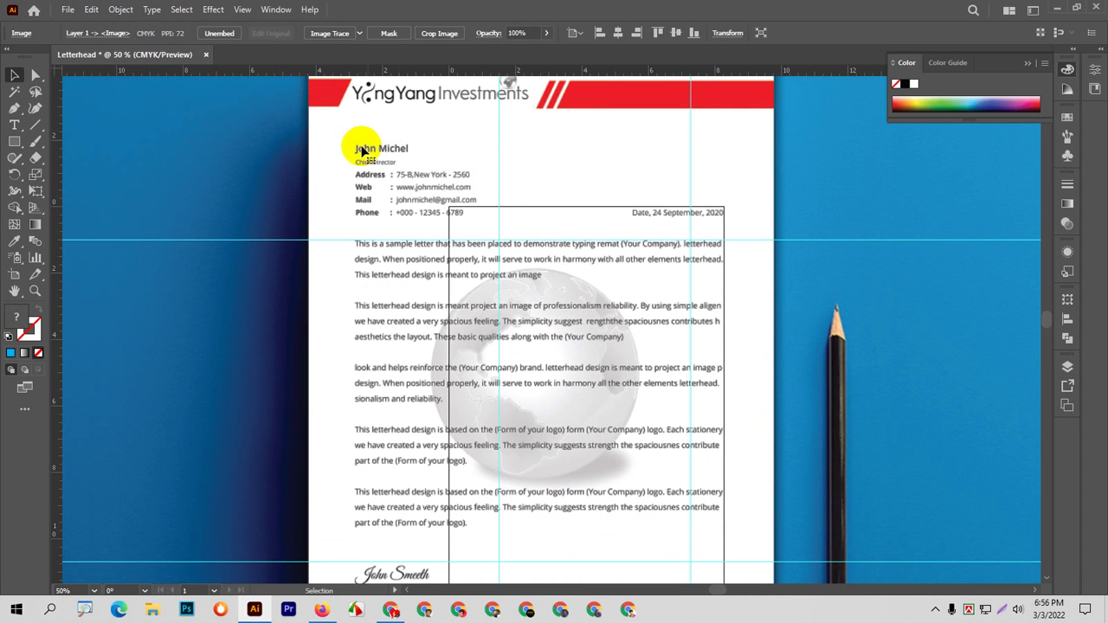
scroll(389, 165, "up", 1)
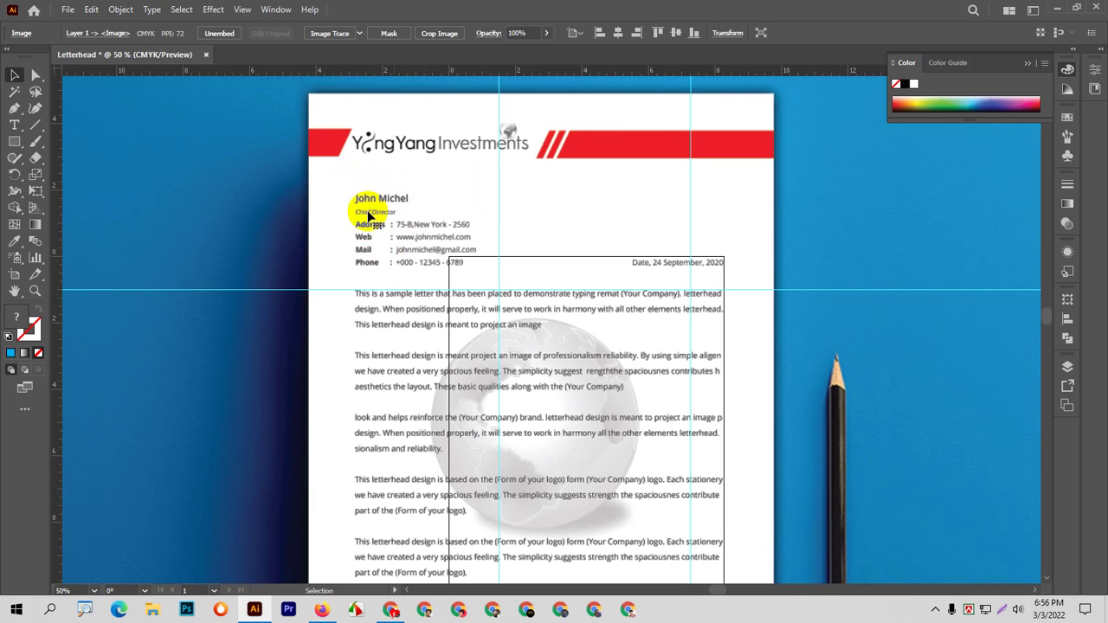
scroll(410, 184, "down", 1)
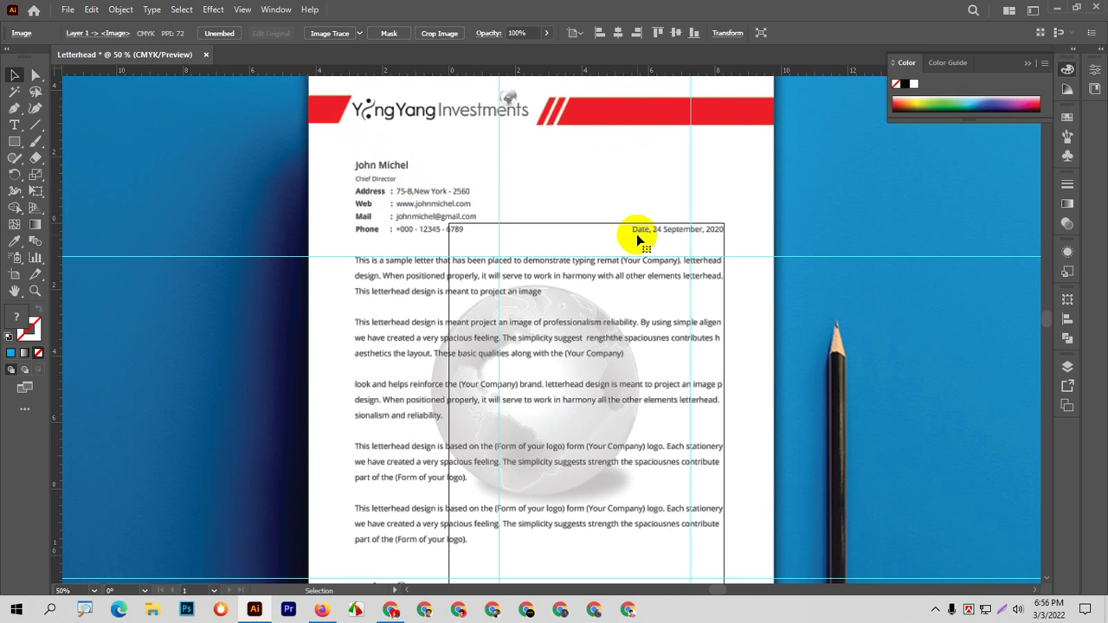
scroll(519, 222, "down", 2)
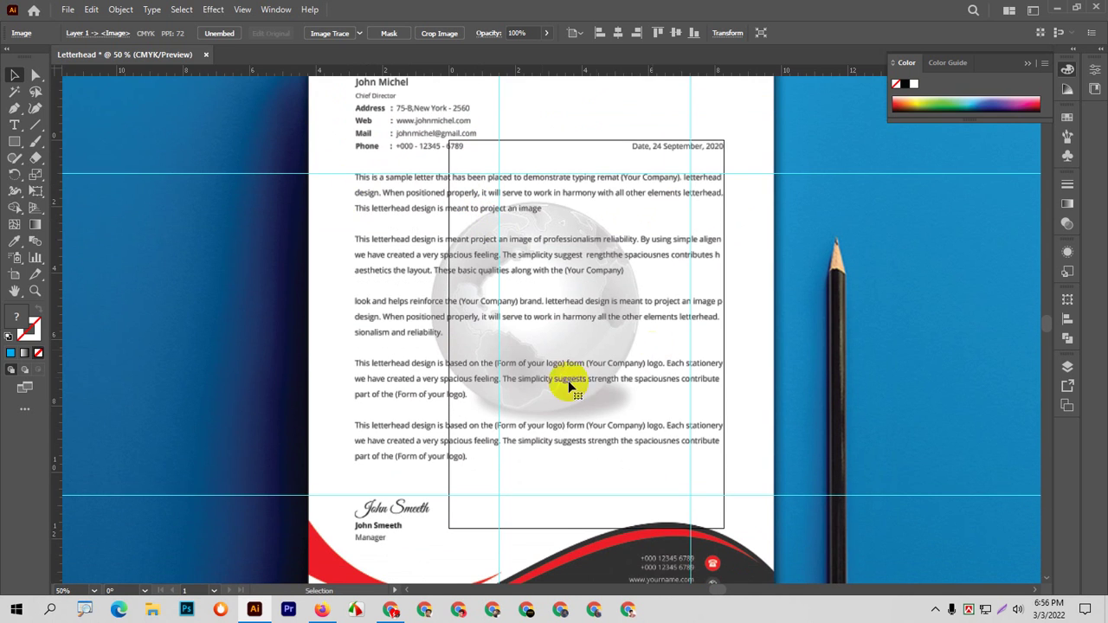
scroll(510, 342, "down", 1)
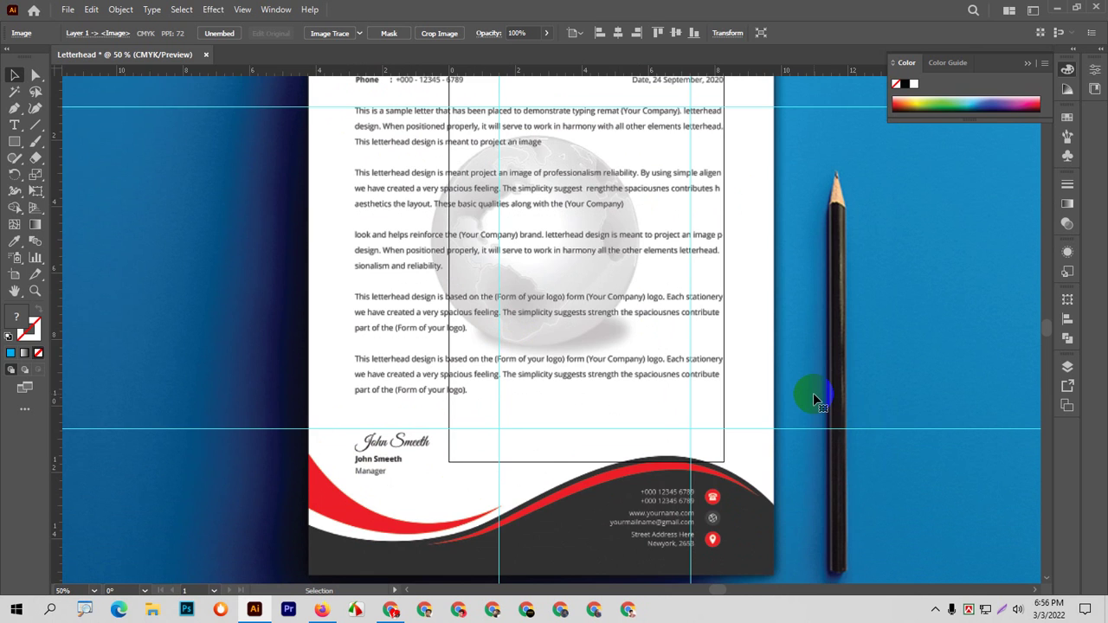
scroll(830, 346, "up", 2)
scroll(833, 344, "up", 3)
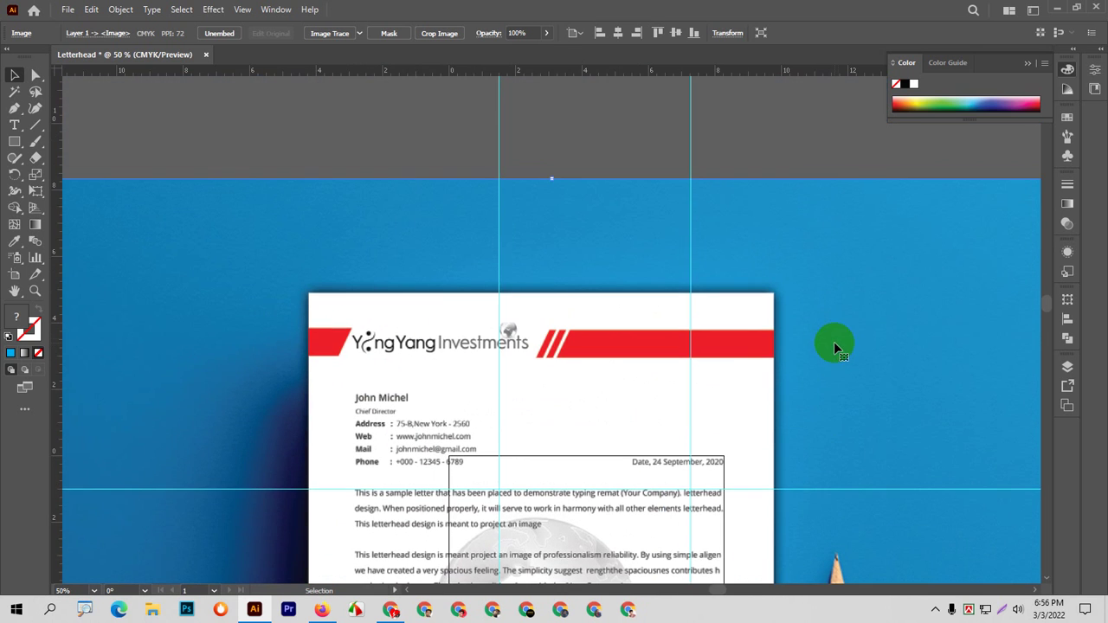
scroll(838, 338, "down", 4)
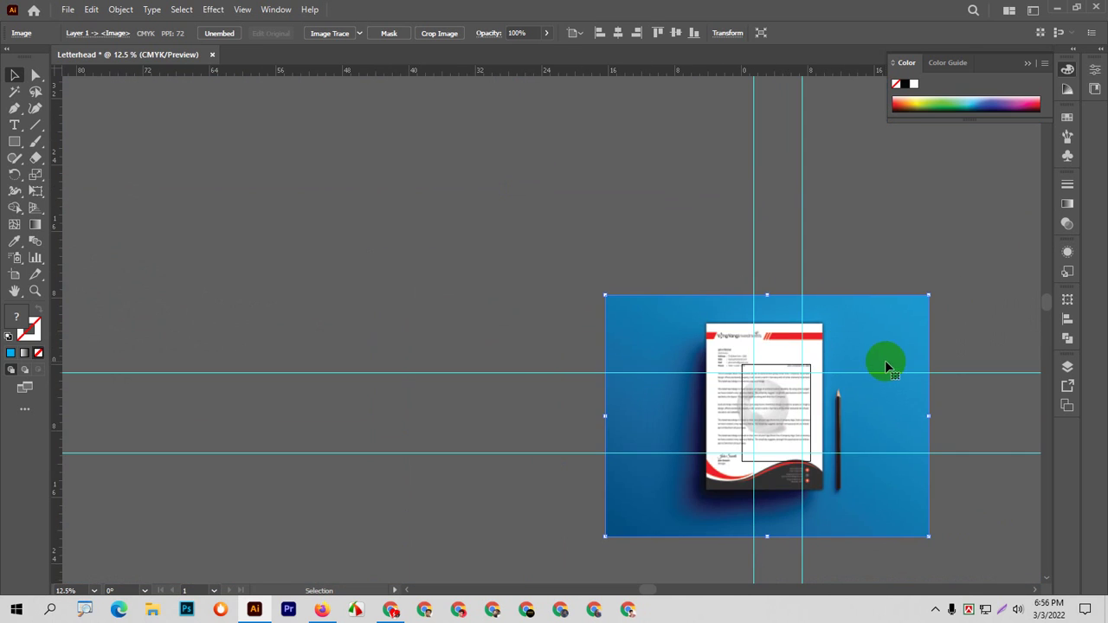
left_click_drag(885, 366, 515, 234)
left_click(832, 360)
Add a Lorem ipsum placeholder text block just below the header.
scroll(839, 370, "up", 3)
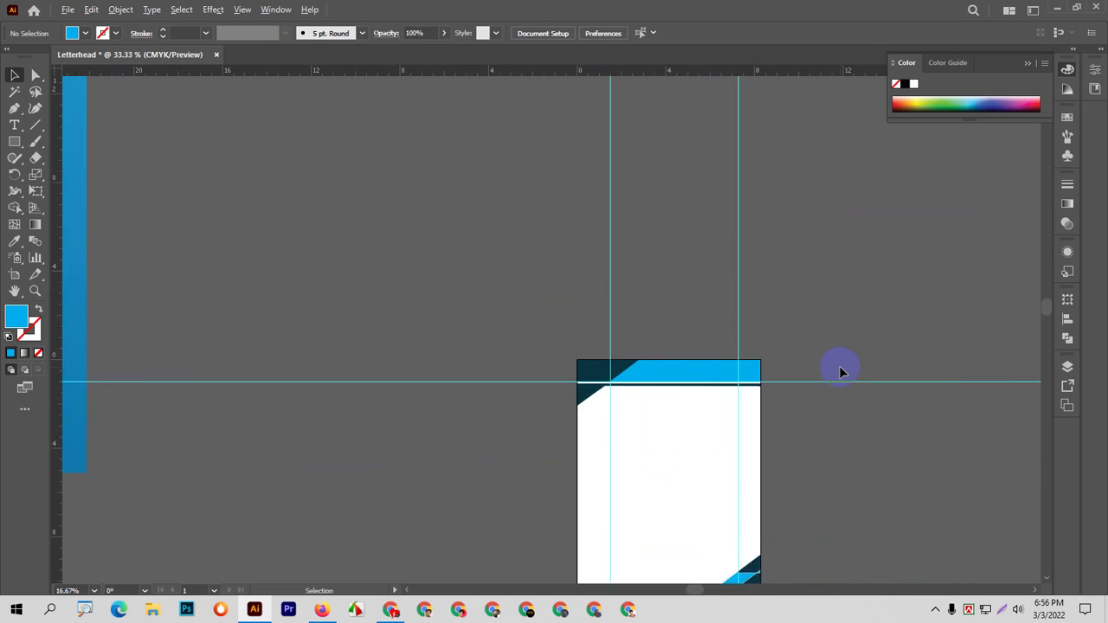
scroll(839, 371, "up", 2)
scroll(787, 296, "down", 2)
scroll(784, 295, "down", 1)
scroll(780, 292, "down", 1)
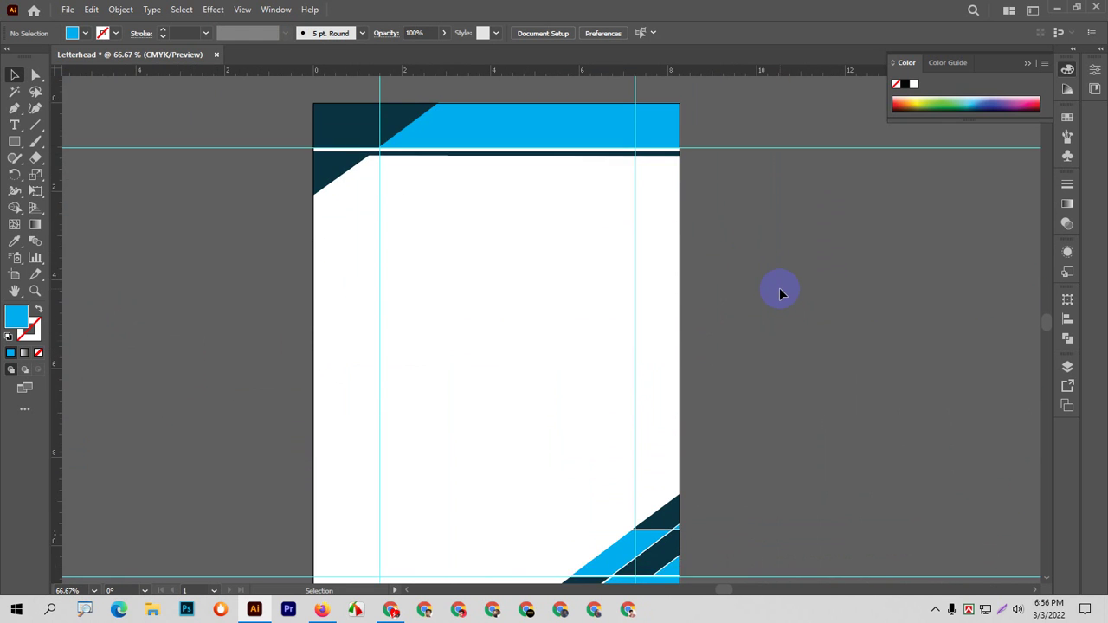
scroll(779, 293, "up", 1)
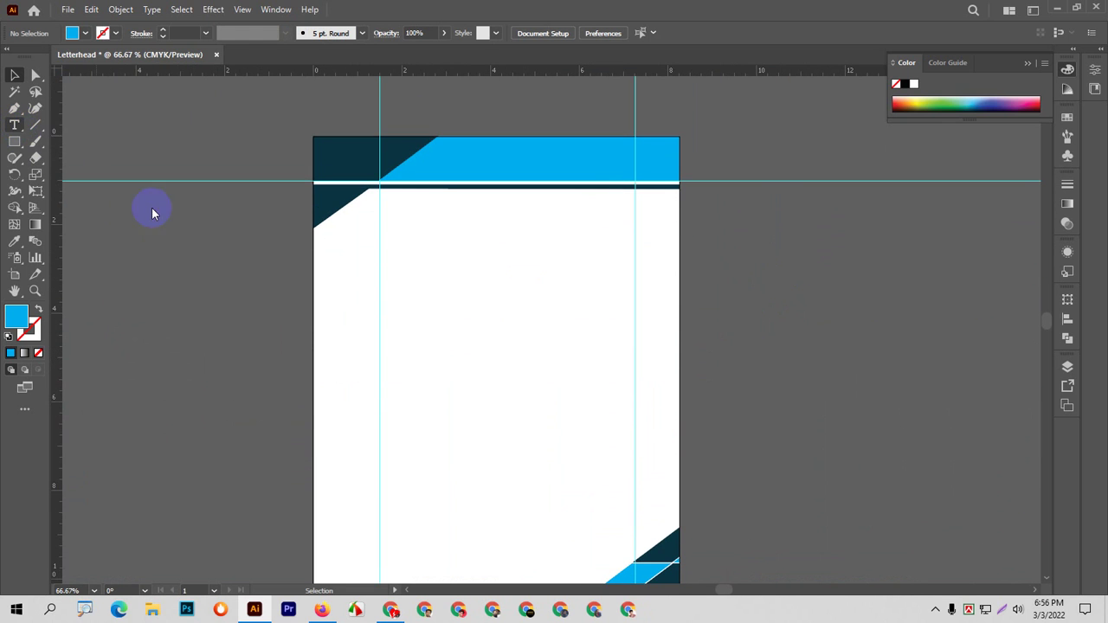
key("t")
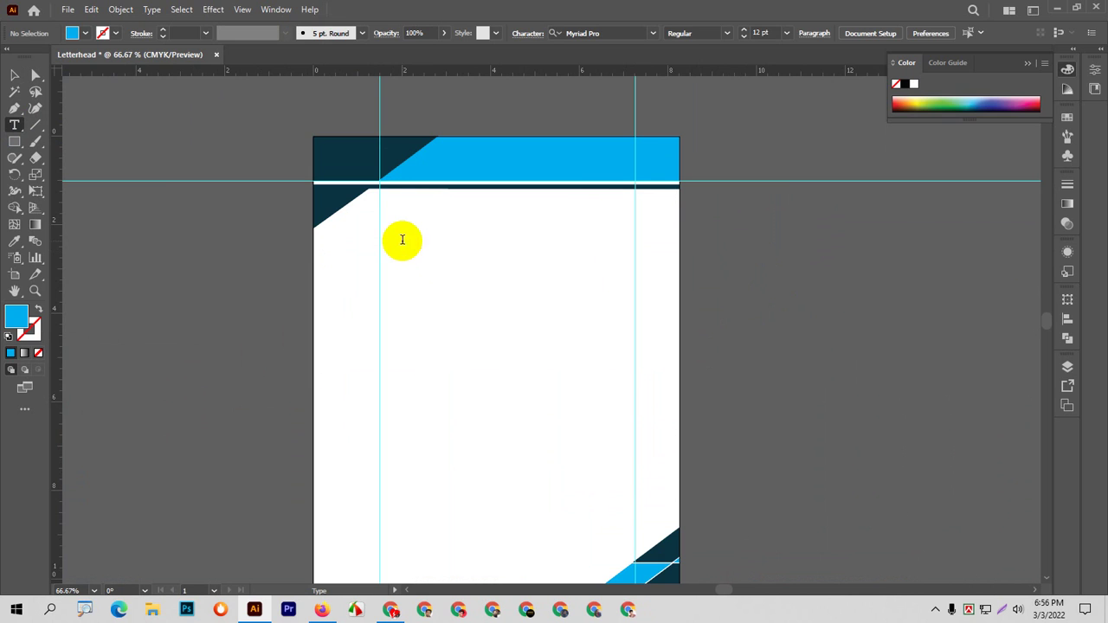
left_click(402, 240)
left_click(15, 75)
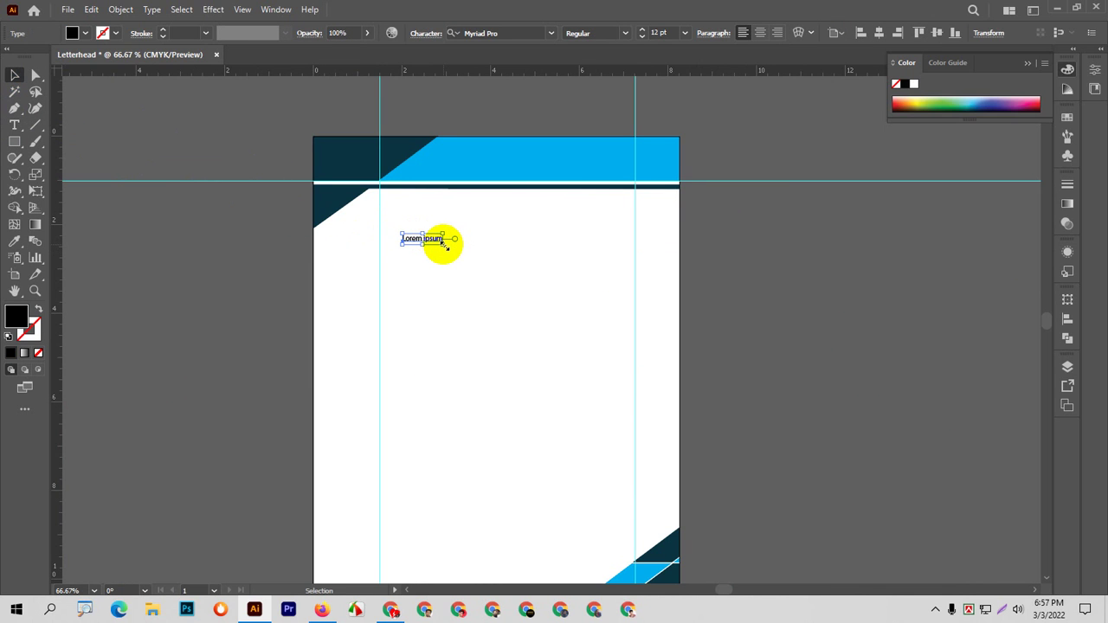
left_click(445, 246)
Highlight all the Lorem ipsum placeholder text so the name can replace it.
key("n")
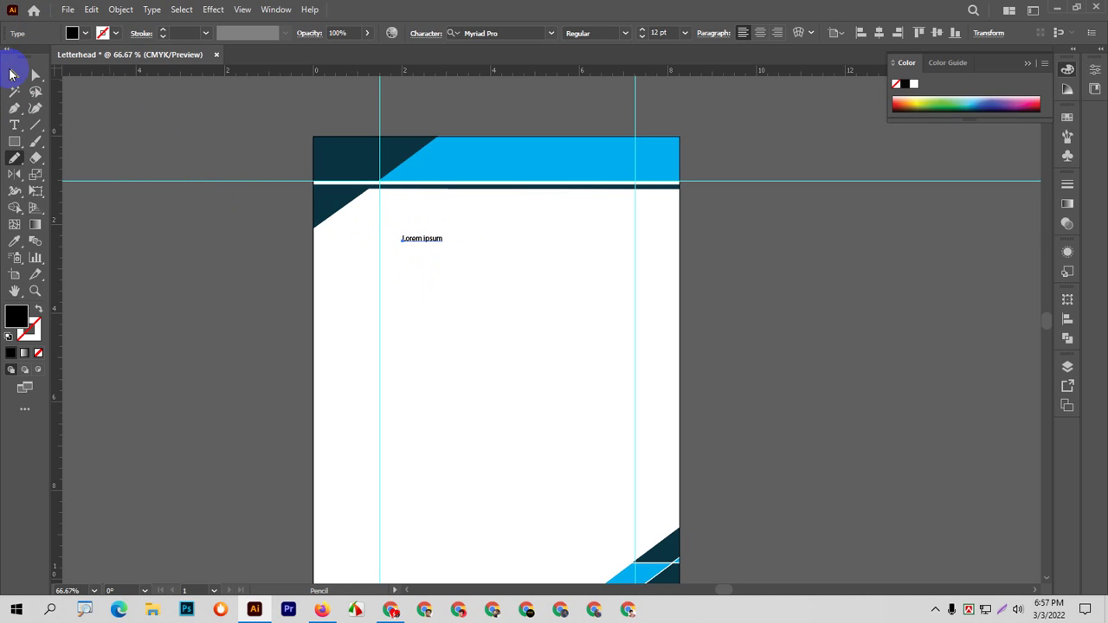
left_click(14, 75)
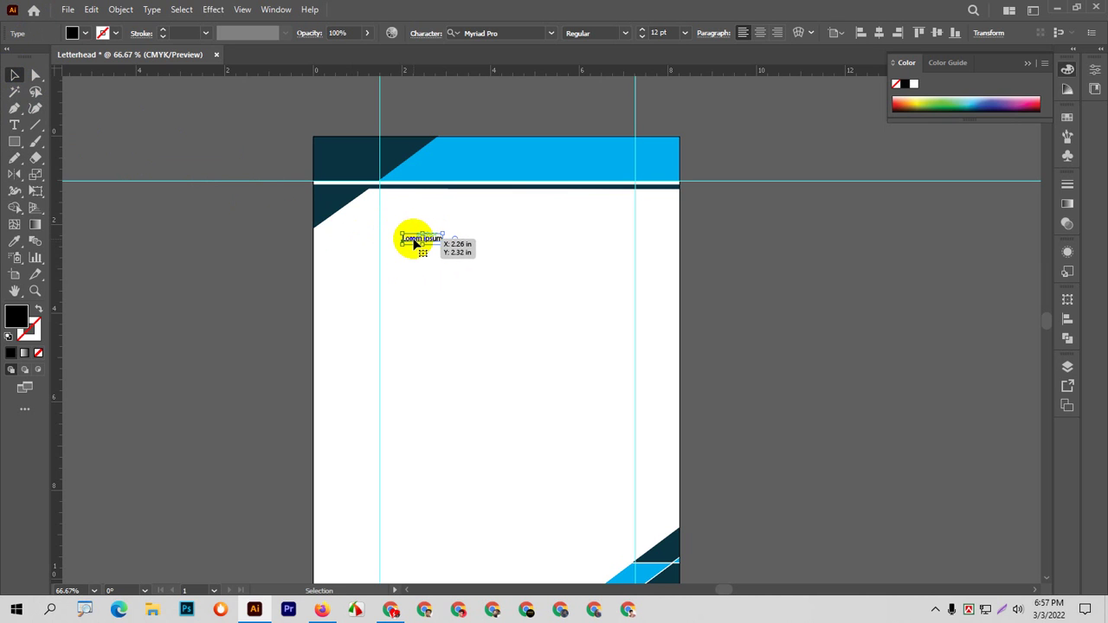
double_click(412, 239)
left_click_drag(401, 238, 494, 237)
type("John Smith")
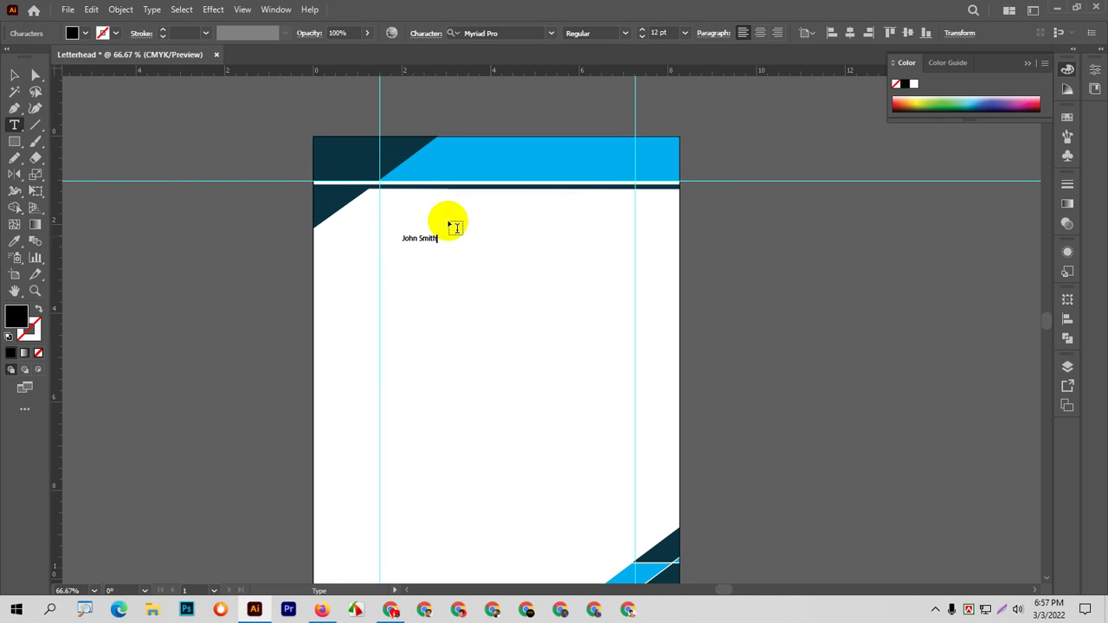
Move the name line up to sit just below the dark header.
left_click(15, 76)
scroll(565, 226, "up", 3)
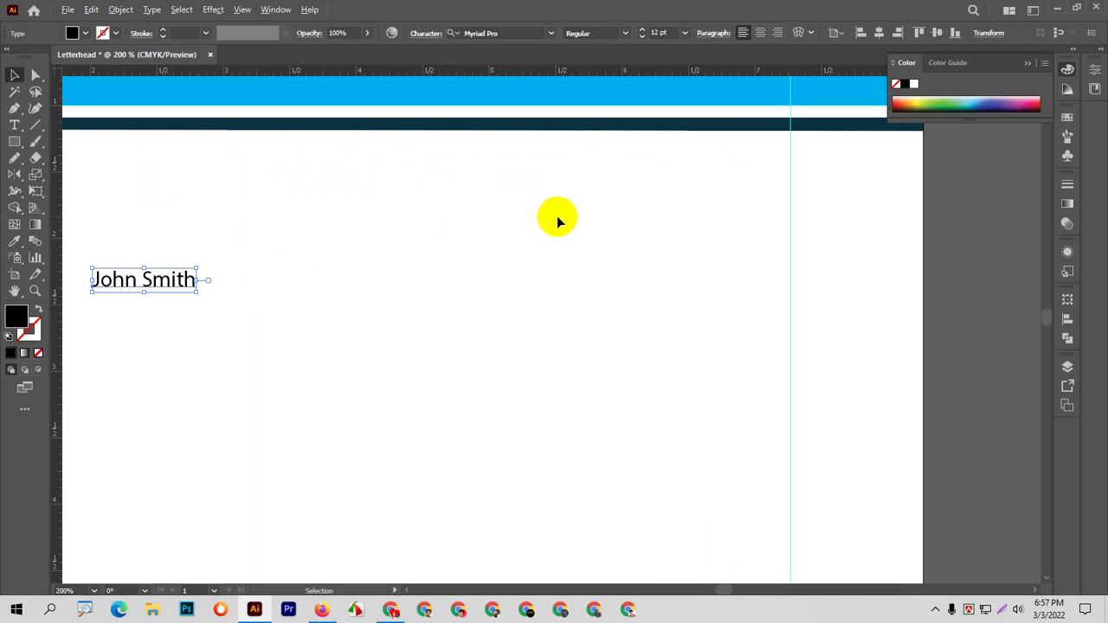
left_click_drag(653, 306, 983, 232)
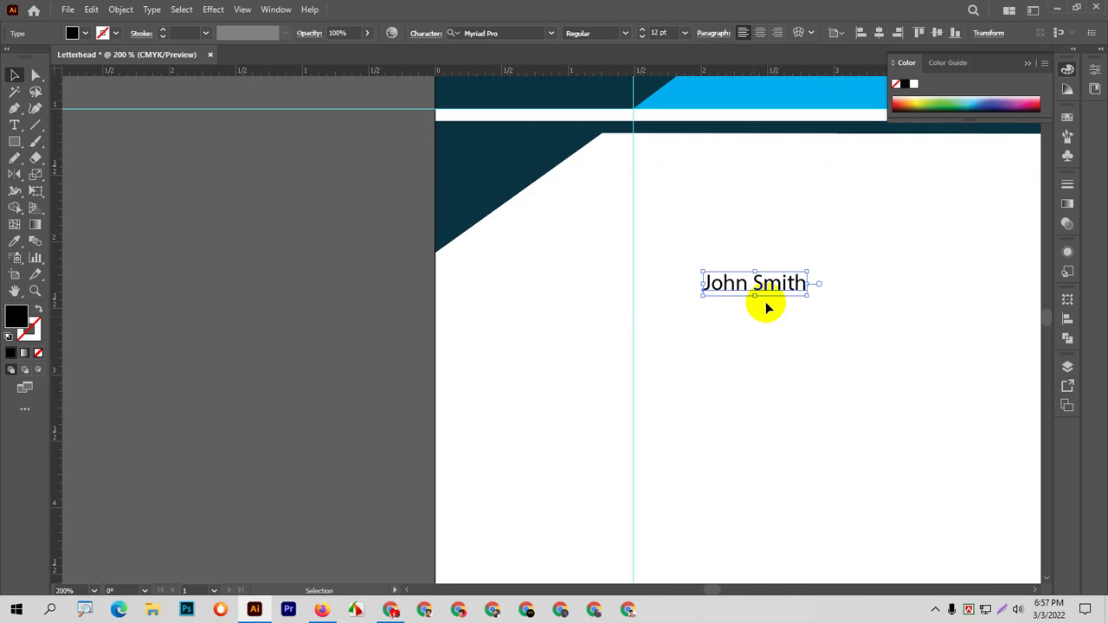
left_click_drag(766, 302, 694, 194)
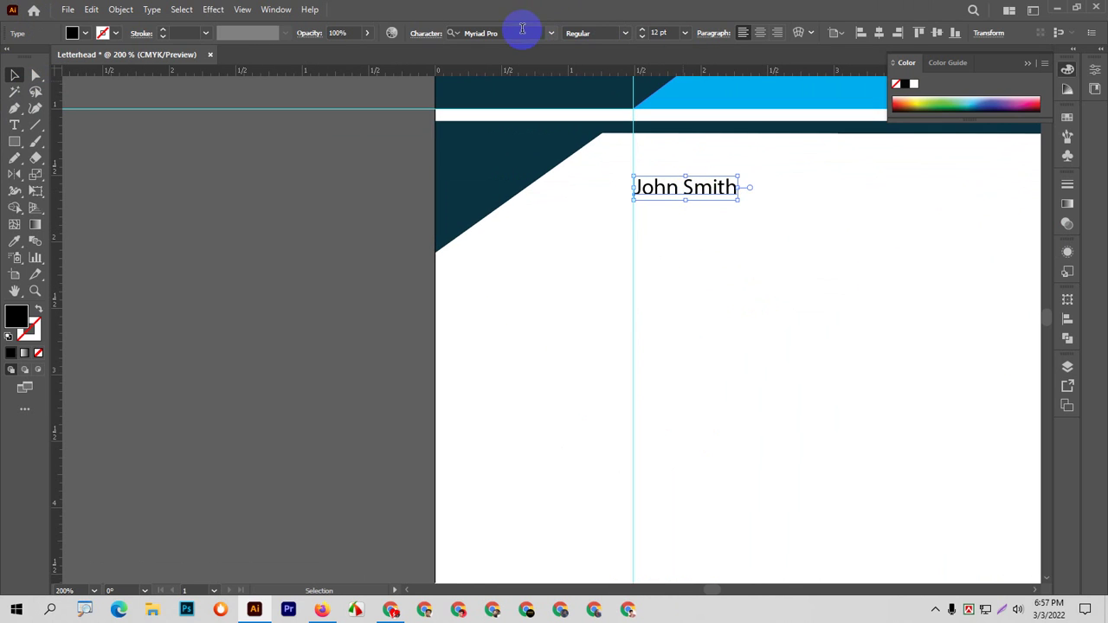
Set the name's font to Roboto Bold Condensed.
left_click(476, 33)
type("roboto")
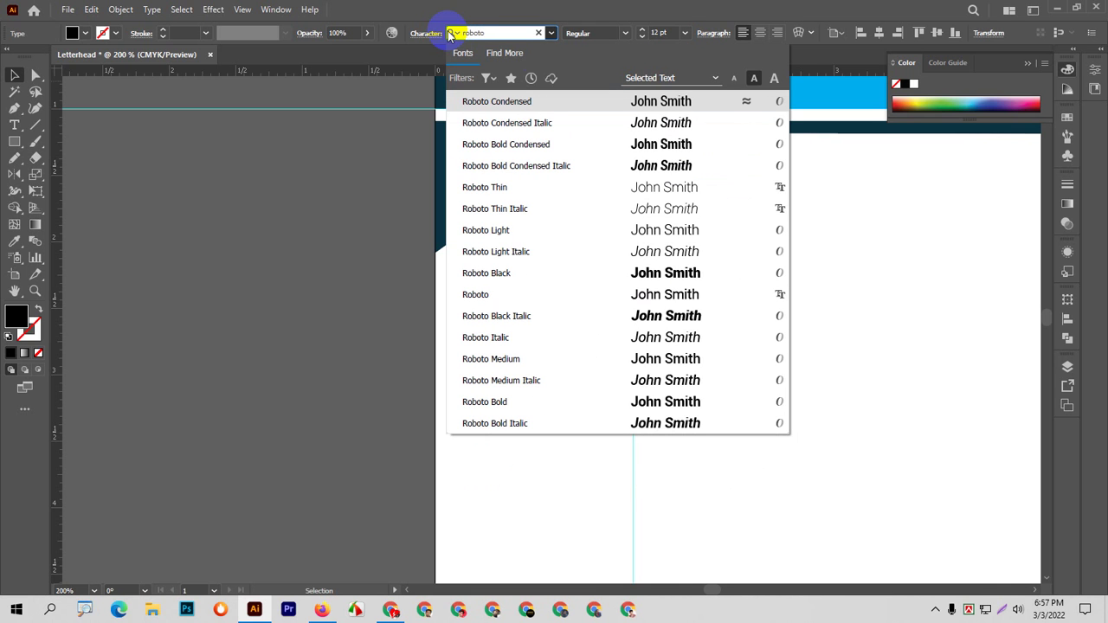
left_click(673, 144)
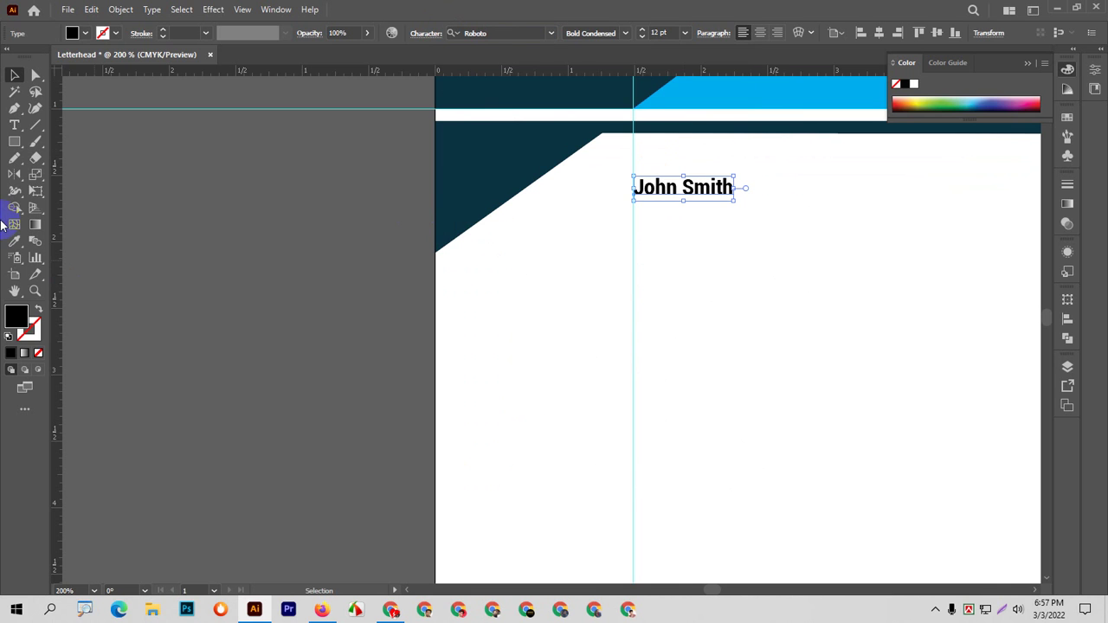
left_click(16, 164)
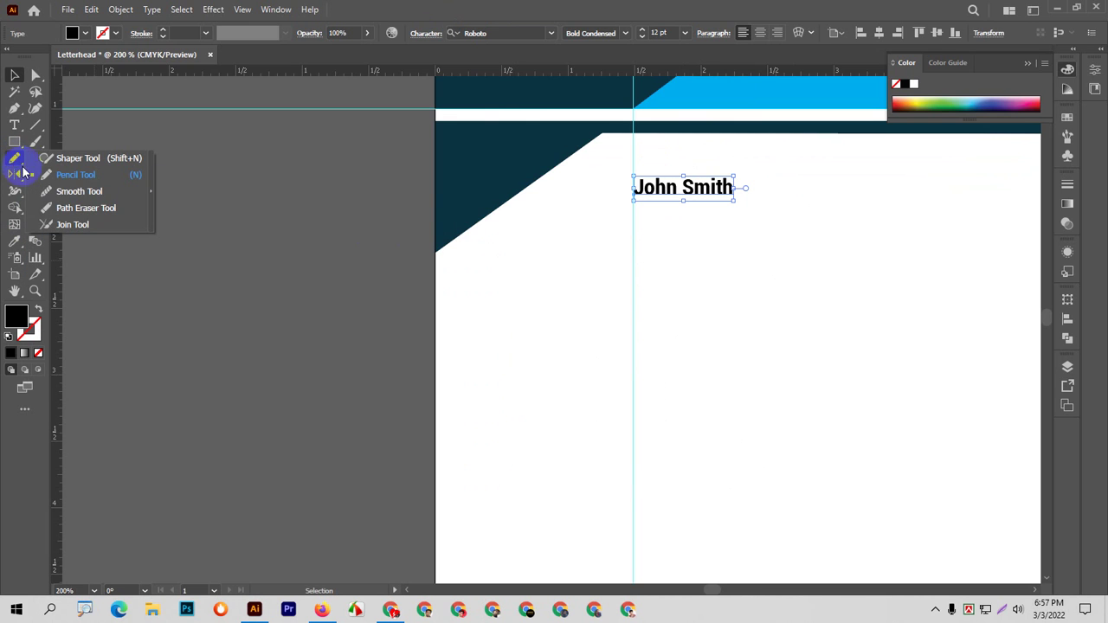
left_click(112, 192)
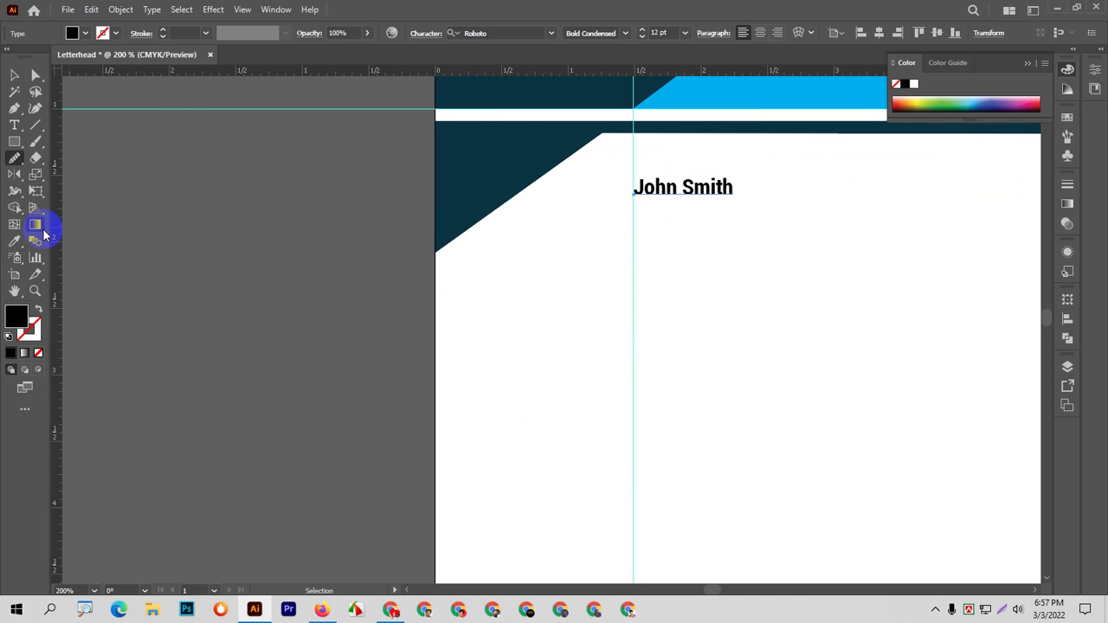
Colour the name with the header shape's dark teal using the Eyedropper.
left_click(14, 244)
left_click(710, 91)
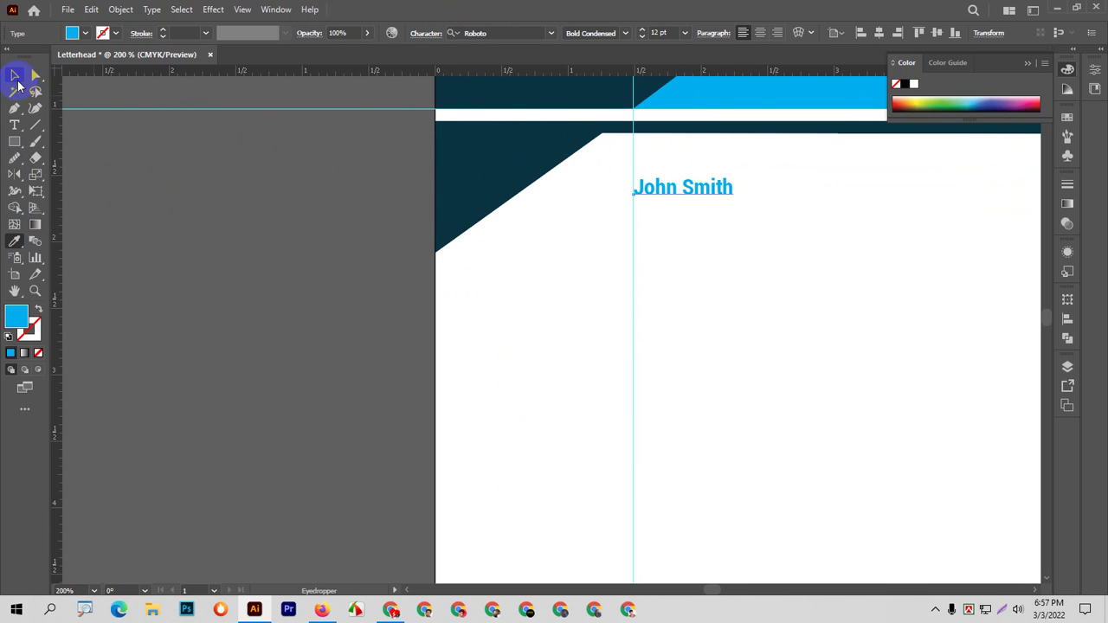
left_click(17, 80)
left_click(15, 245)
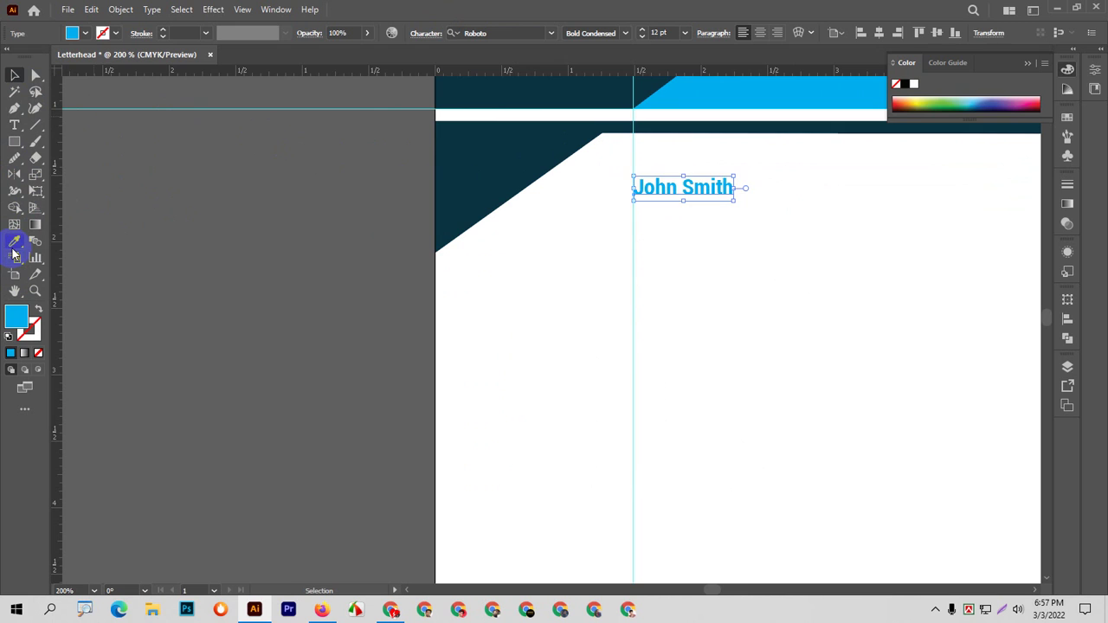
left_click(474, 161)
left_click(14, 77)
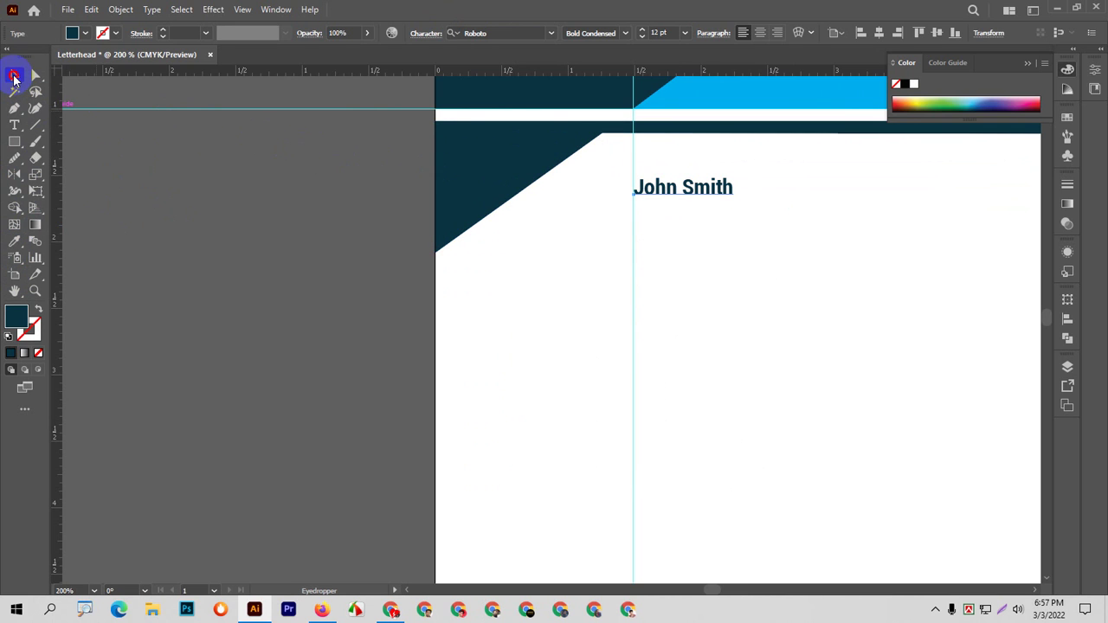
left_click(127, 171)
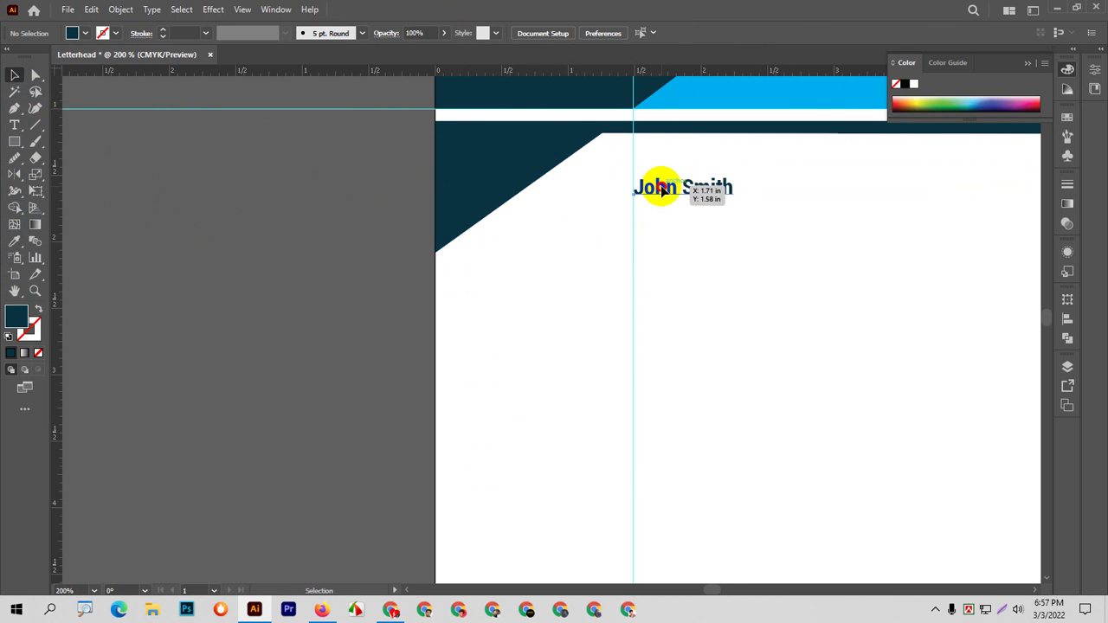
Copy the name below as an 8 pt line reading 'CEO, Company Name'.
left_click_drag(662, 190, 662, 214)
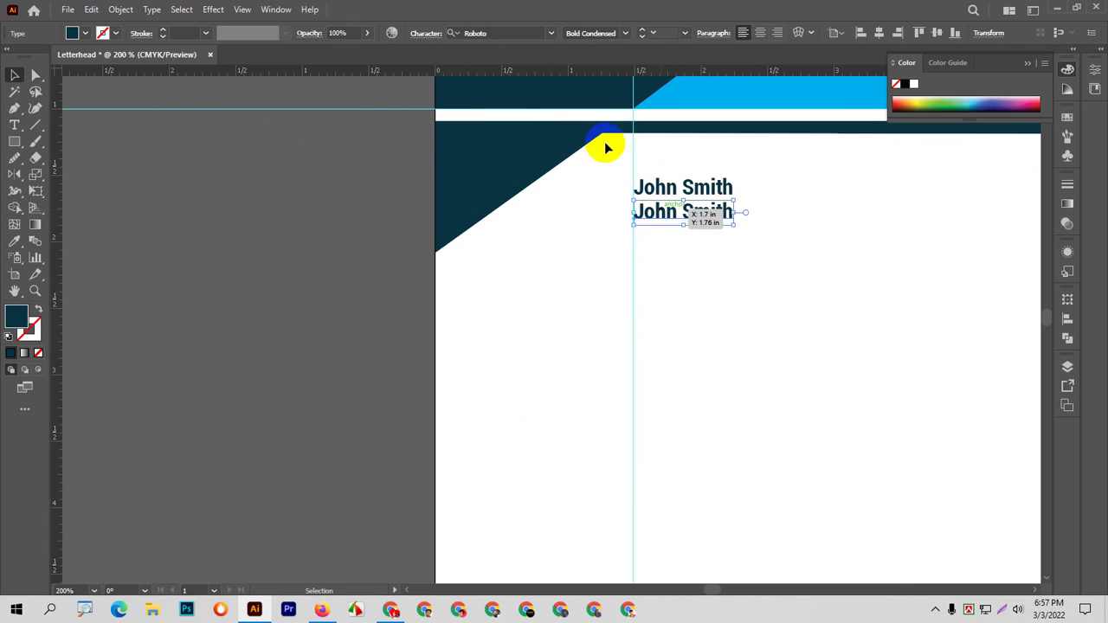
left_click(684, 33)
left_click(701, 96)
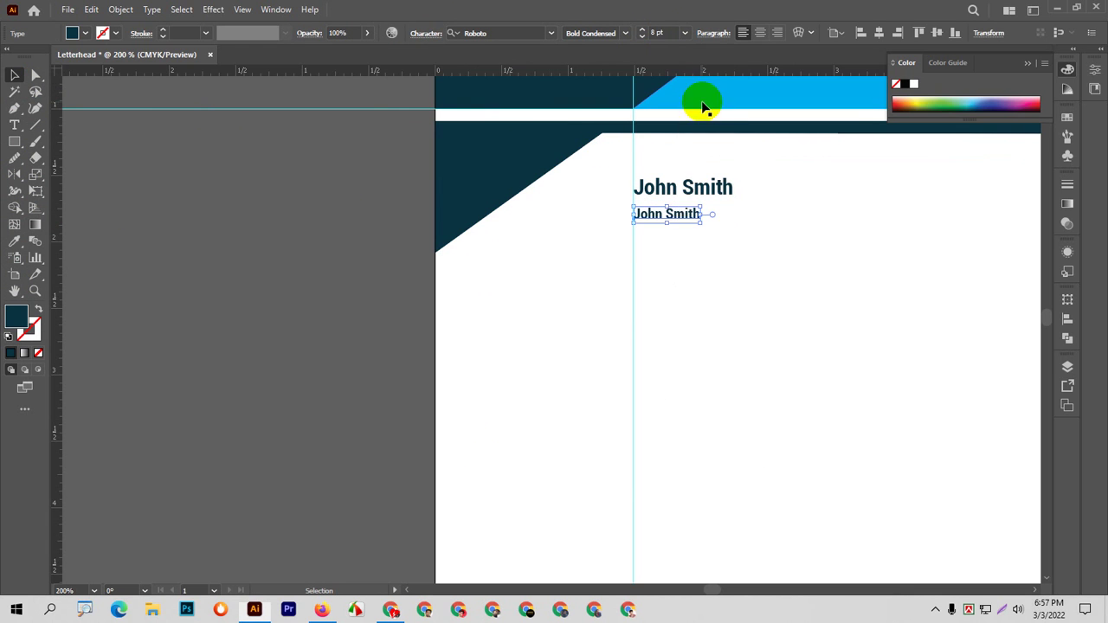
left_click(671, 216)
double_click(671, 216)
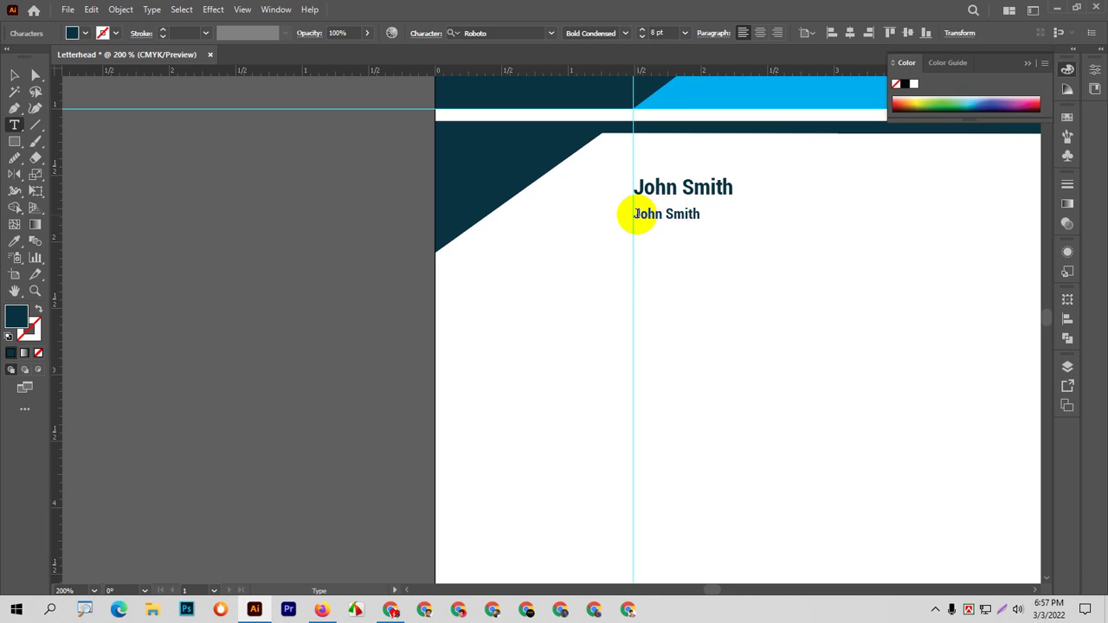
mouse_move(624, 213)
left_mouse_down()
mouse_move(645, 215)
mouse_move(633, 217)
left_mouse_up()
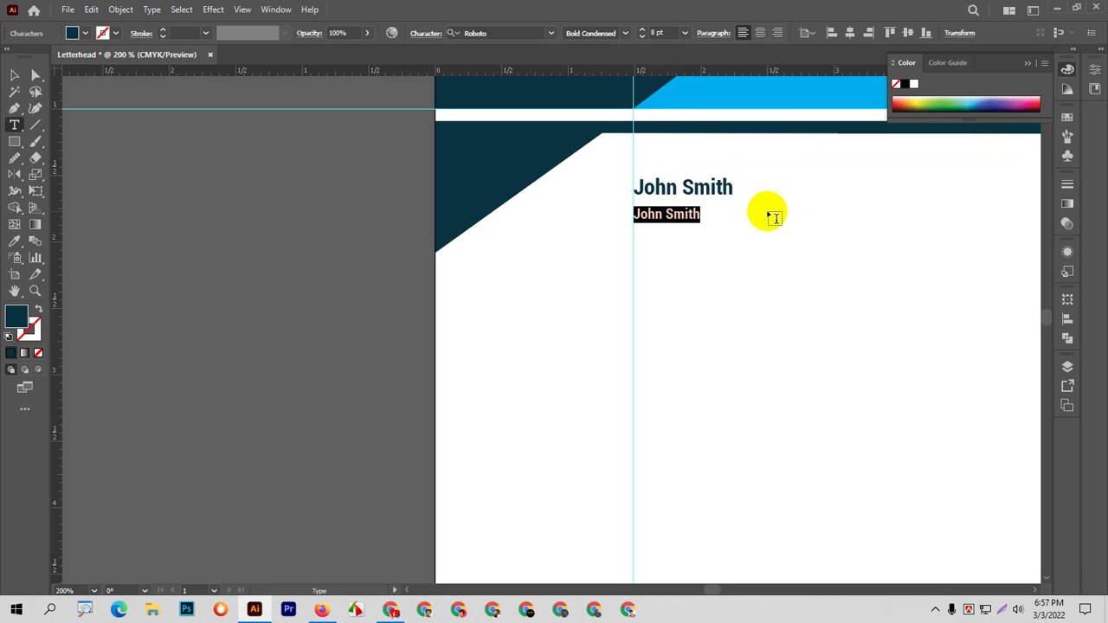
type("CEO, Company Name")
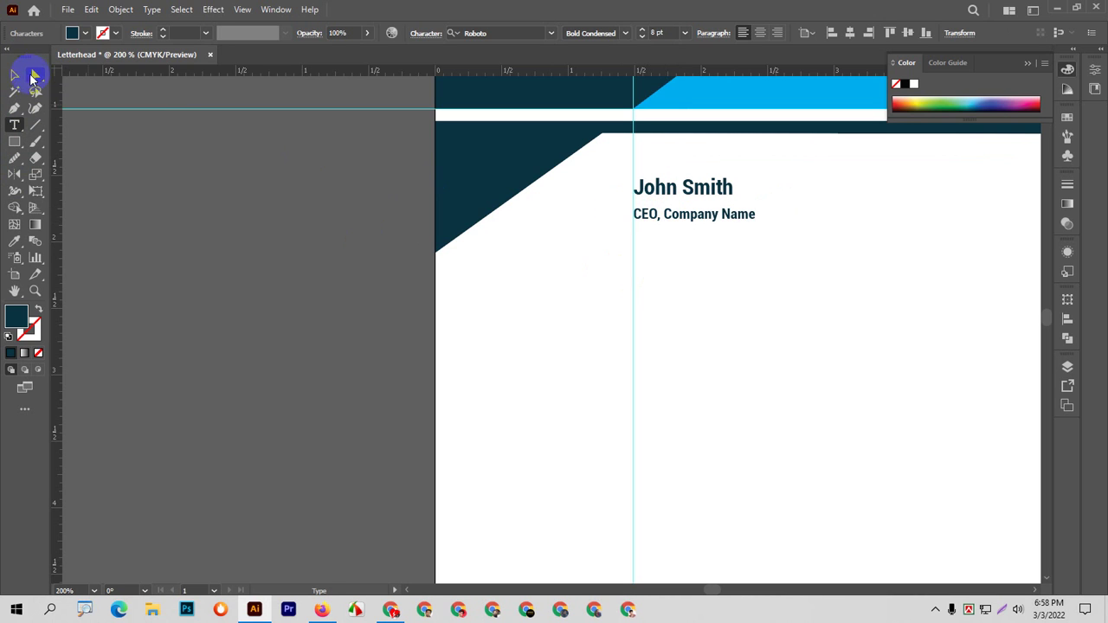
left_click(13, 76)
left_click(179, 223)
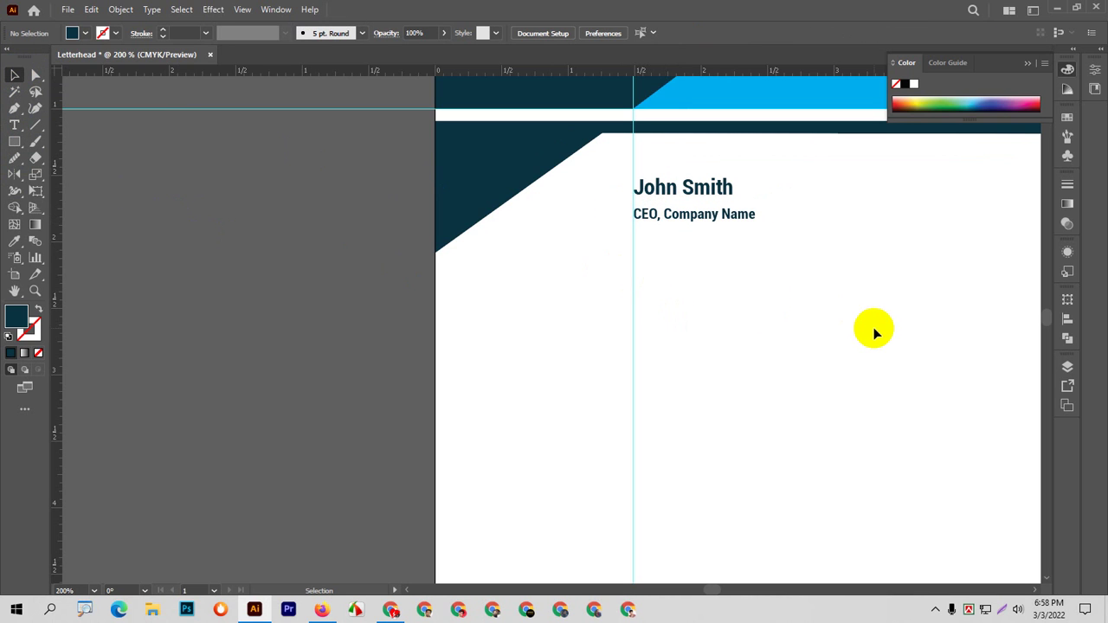
Duplicate the title line beneath it and start retyping the copy.
left_click_drag(691, 216, 690, 244)
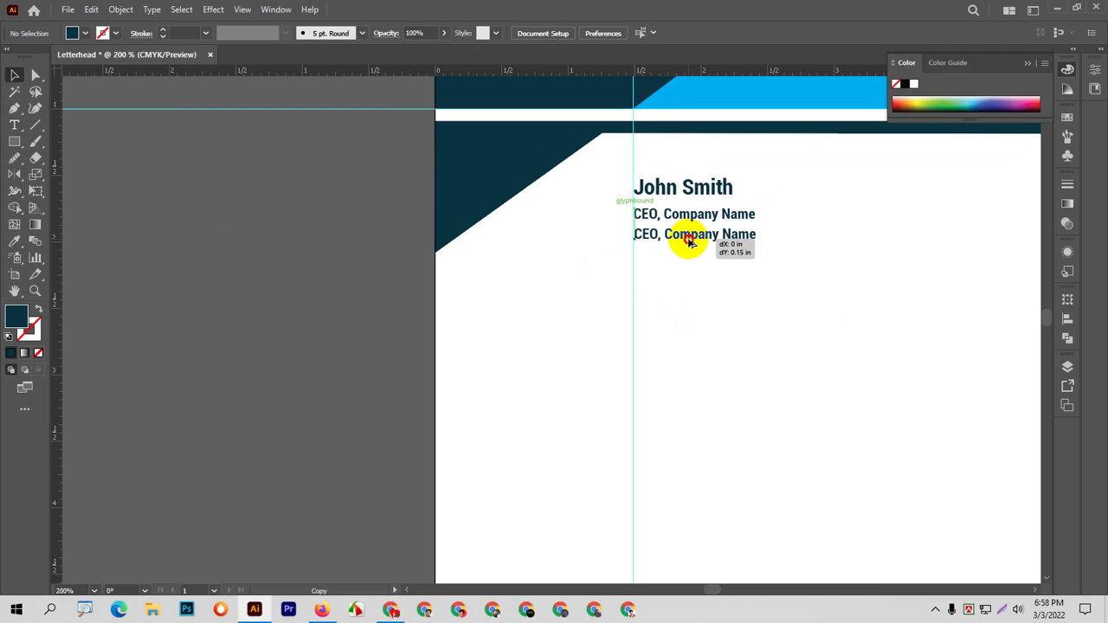
double_click(640, 234)
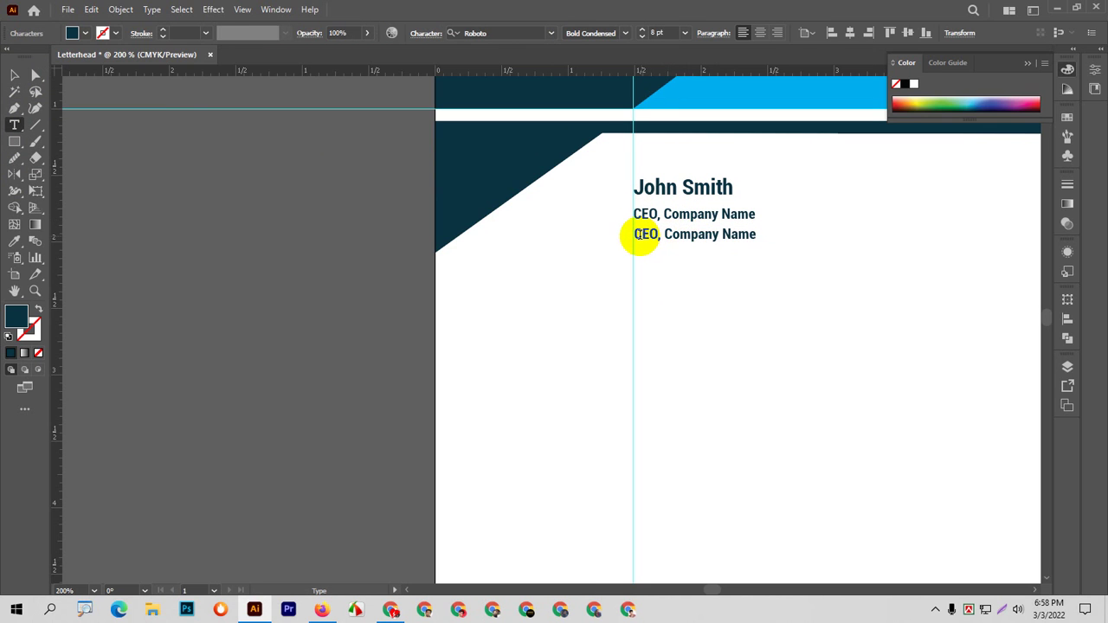
left_click_drag(637, 234, 830, 234)
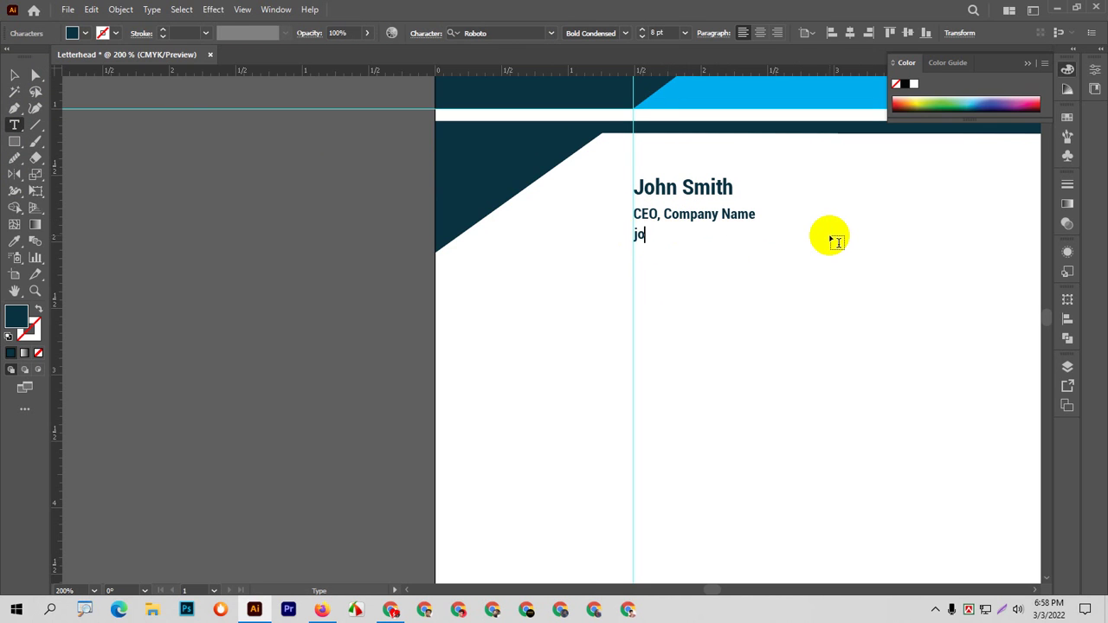
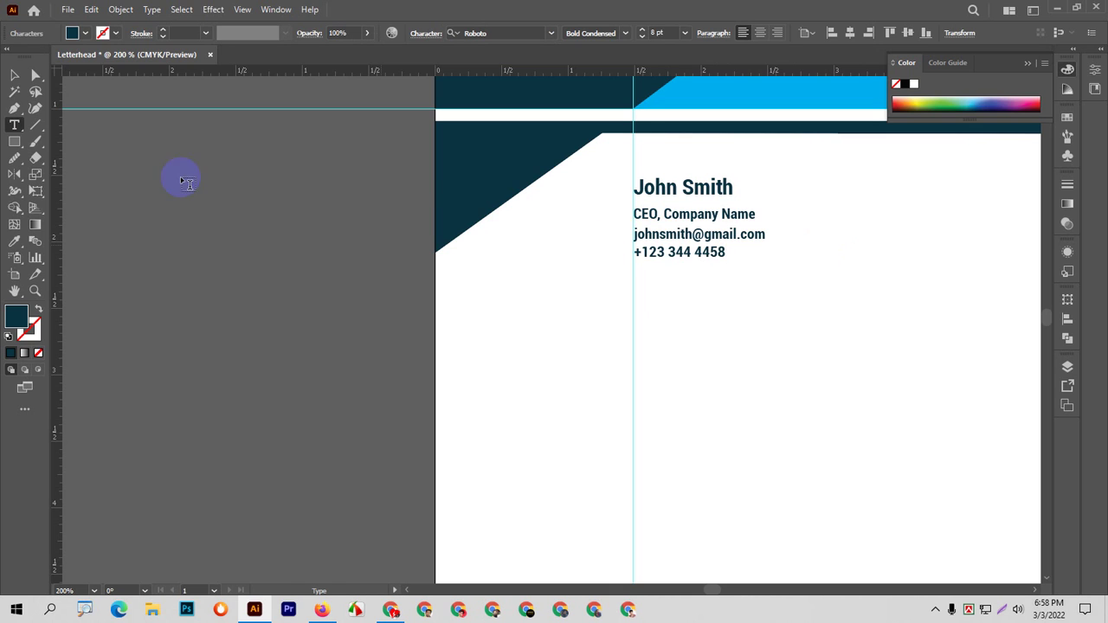
Colour the name line with the header stripe's bright blue using the Eyedropper.
left_click(14, 75)
left_click(104, 260)
left_click(673, 189)
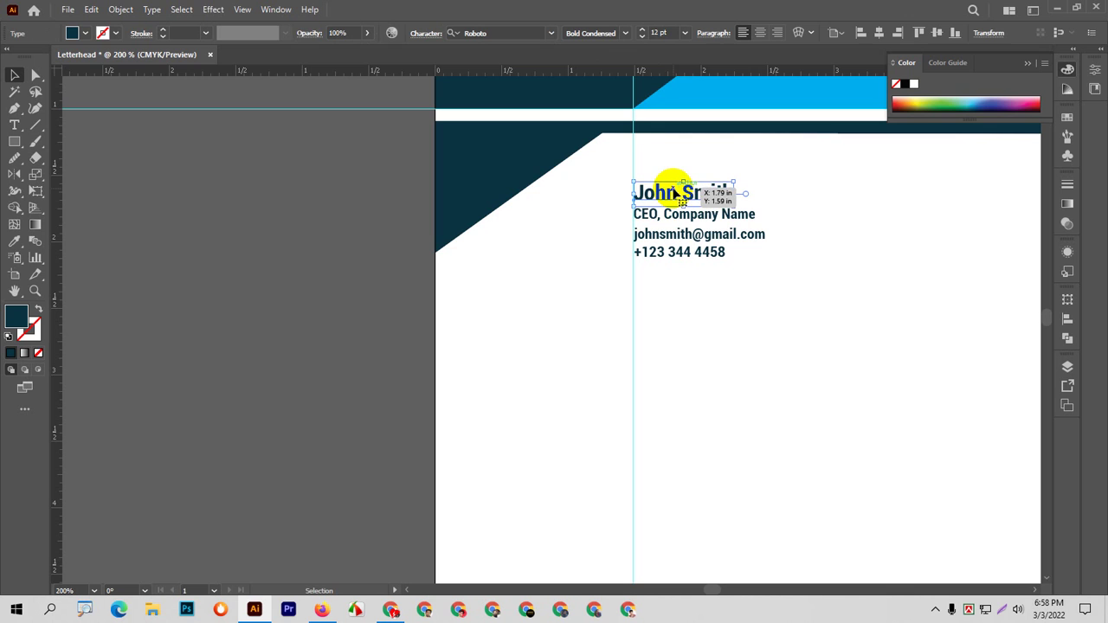
left_click_drag(673, 193, 673, 197)
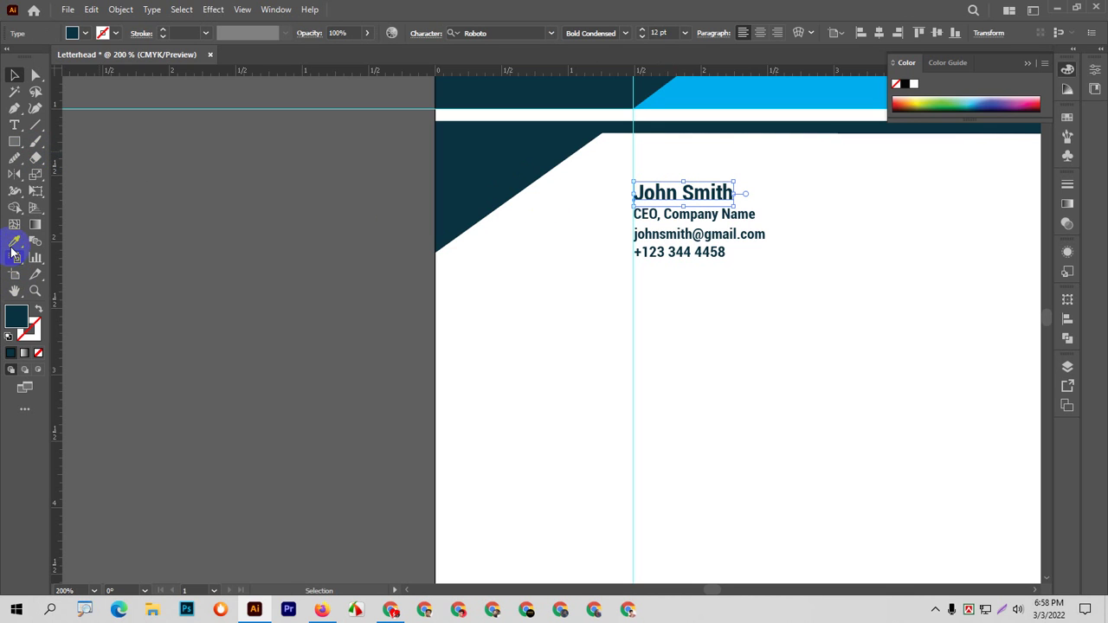
left_click(14, 241)
left_click(662, 111)
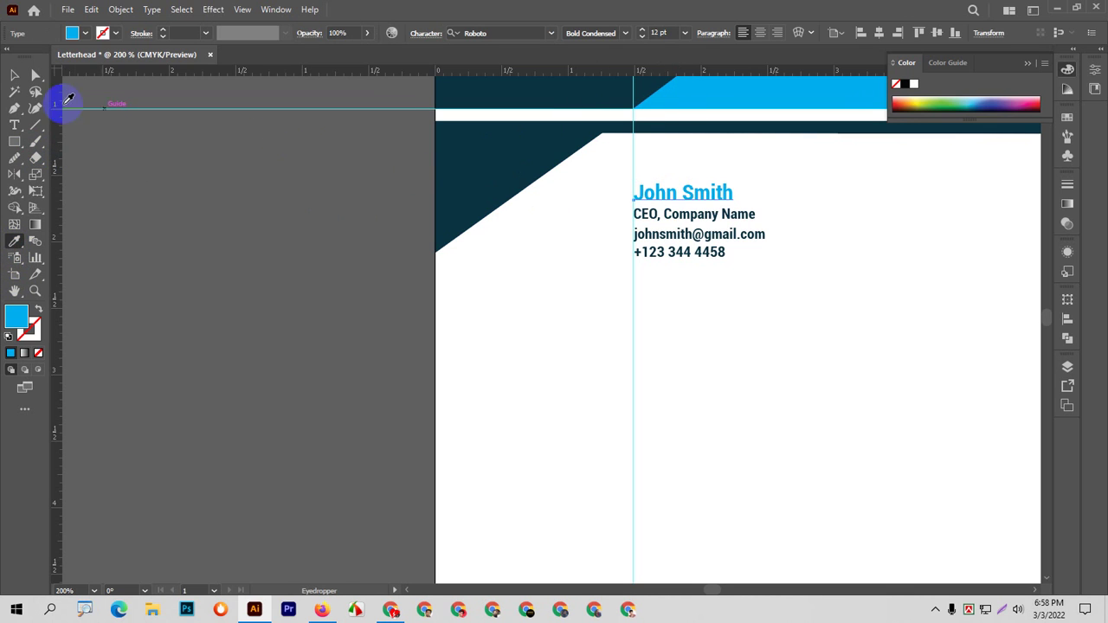
left_click(14, 75)
left_click(232, 258)
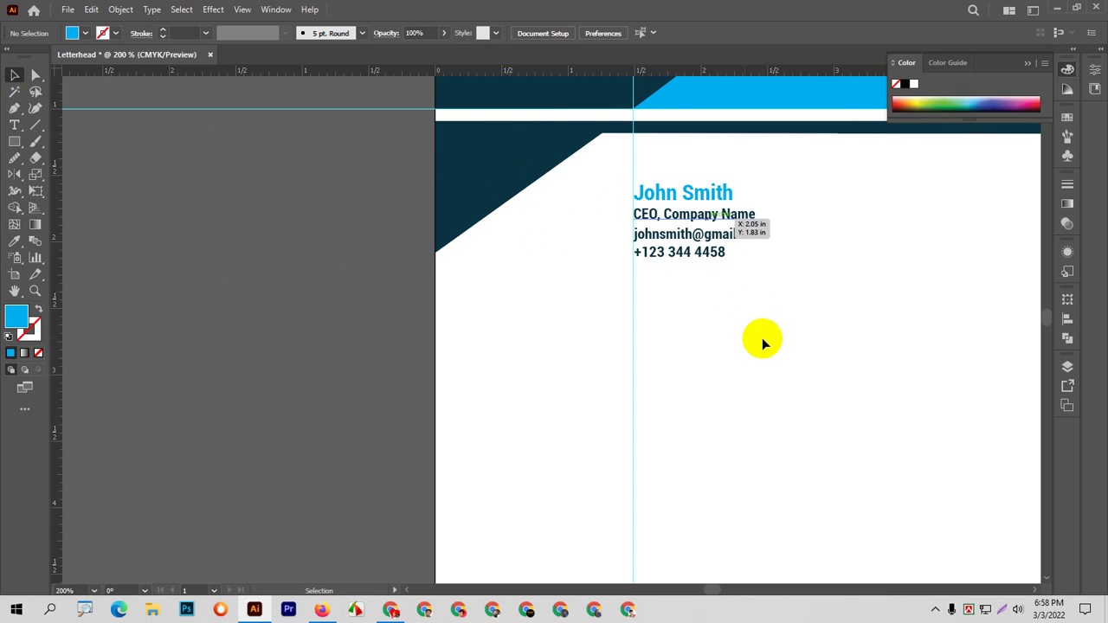
Set all the contact lines to 14 pt.
scroll(775, 302, "down", 2)
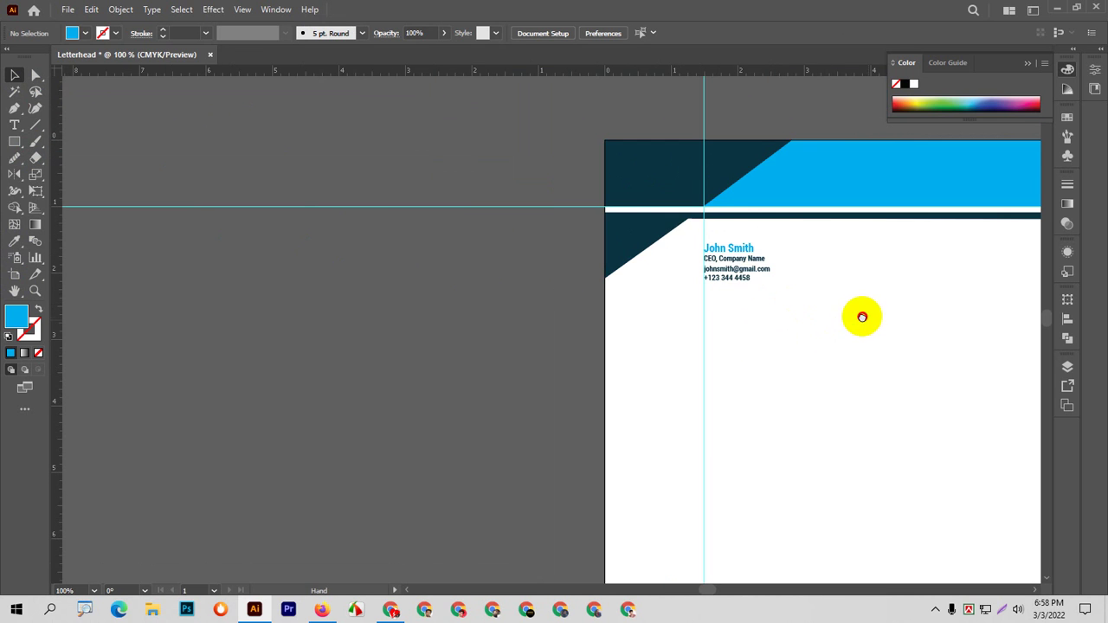
left_click_drag(861, 317, 485, 260)
left_click(379, 223)
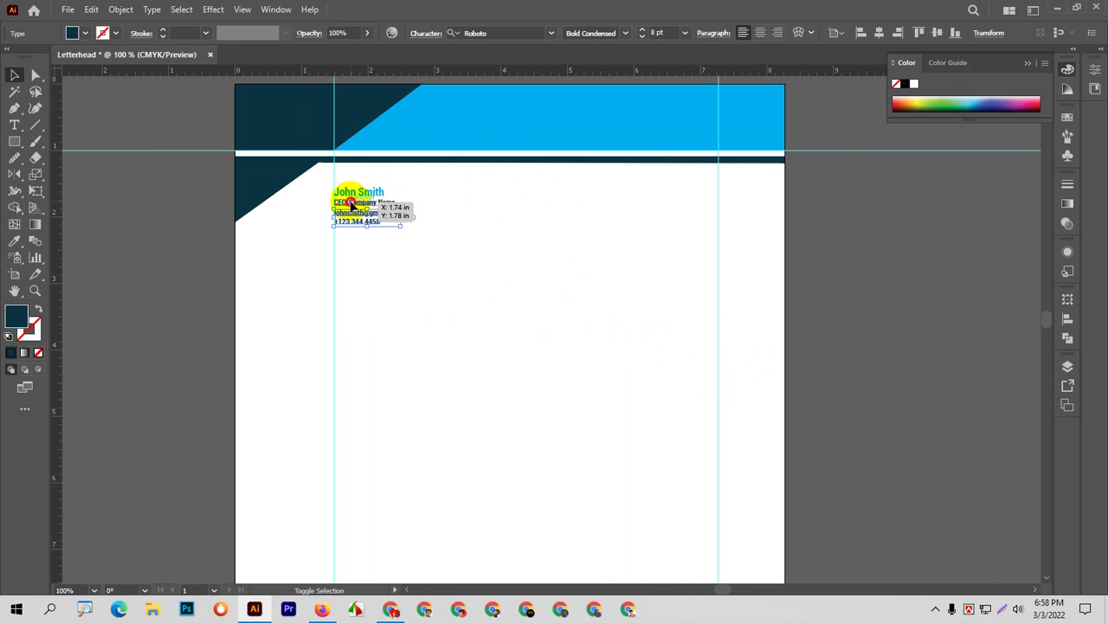
left_click(351, 202, "shift")
left_click(358, 194, "shift")
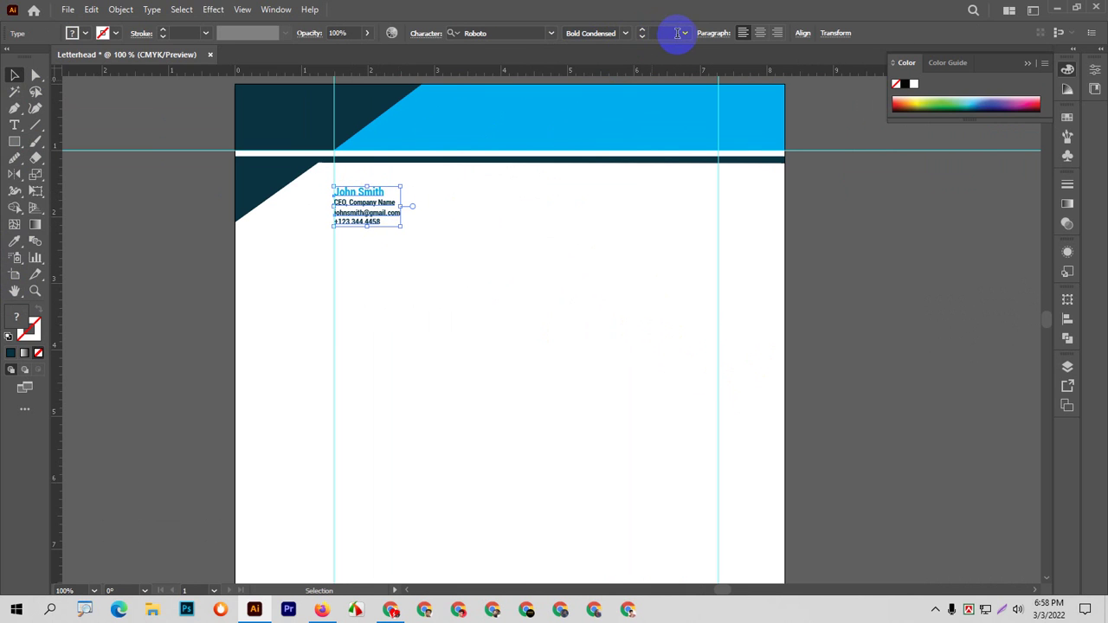
left_click(684, 33)
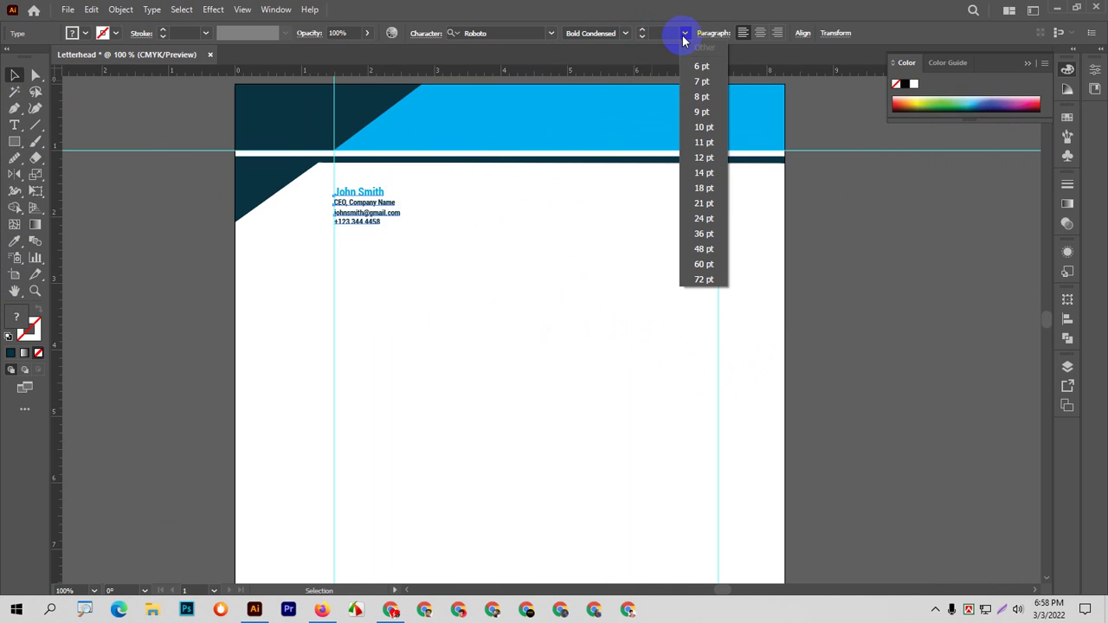
left_click(706, 177)
left_click(445, 252)
Try nudging the name and CEO, Company Name lines, then undo the trial edits.
scroll(347, 191, "up", 2)
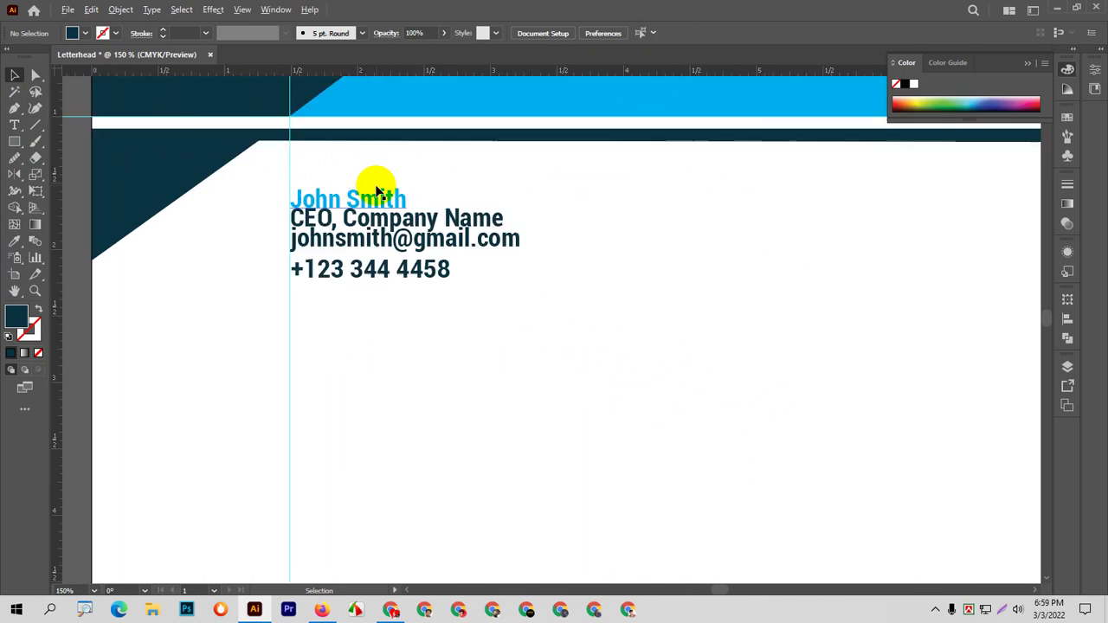
scroll(359, 208, "up", 2)
left_click(358, 217)
left_click_drag(355, 217, 359, 192)
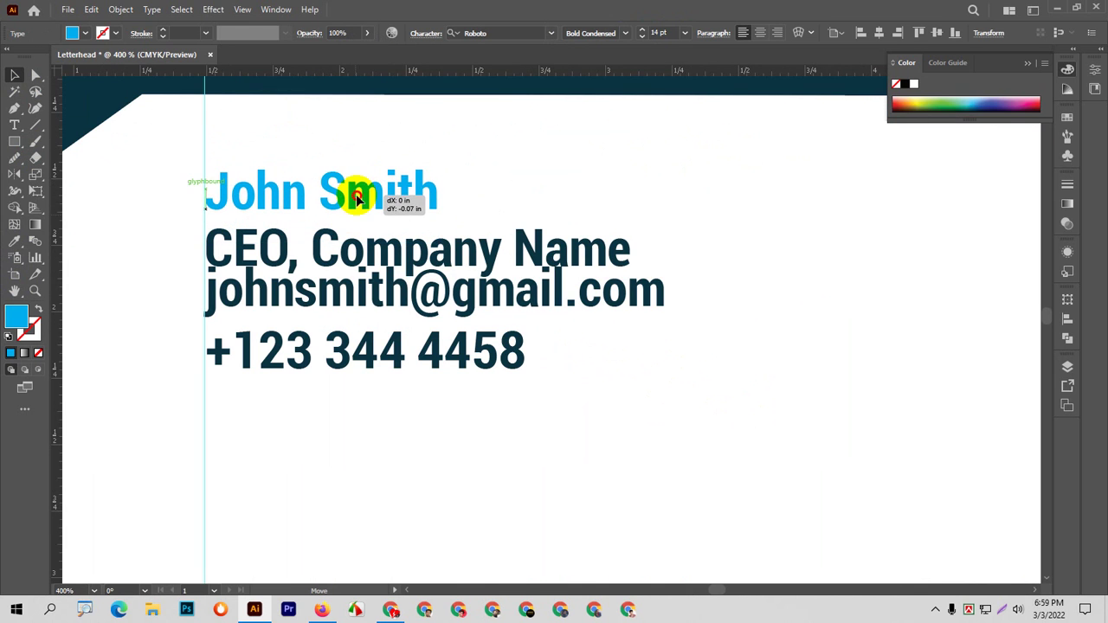
mouse_move(353, 249)
left_mouse_down()
mouse_move(357, 271)
mouse_move(353, 251)
left_mouse_up()
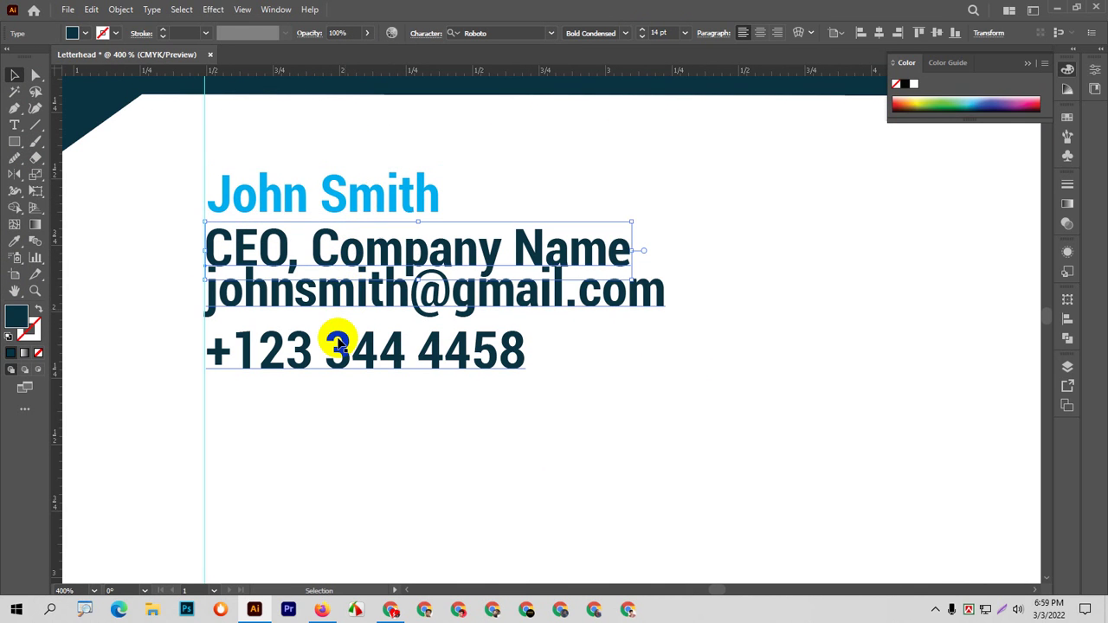
left_click(334, 341)
left_click(345, 327)
key("ctrl+z")
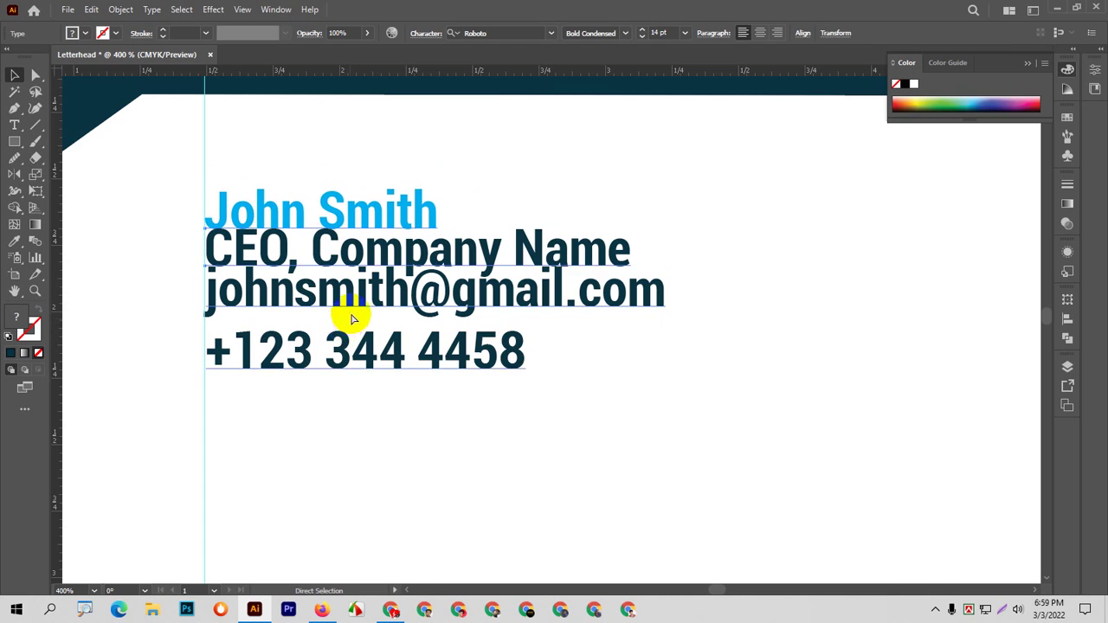
key("ctrl+z")
key("ctrl+z")
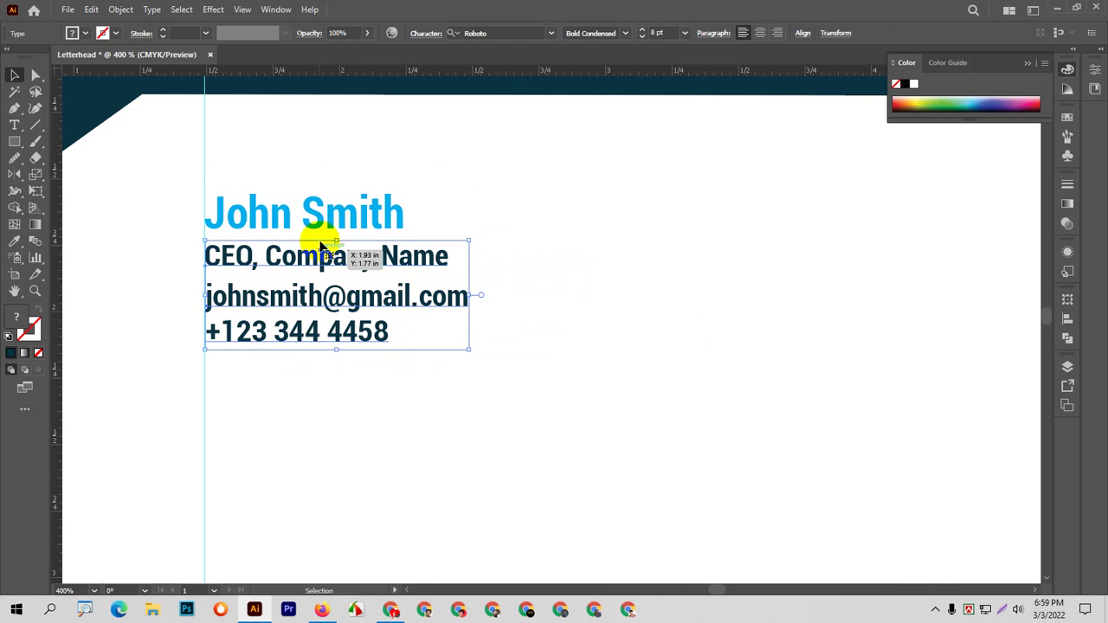
Outline the name, CEO, email and phone lines and scale the outlined group up.
left_click(323, 222)
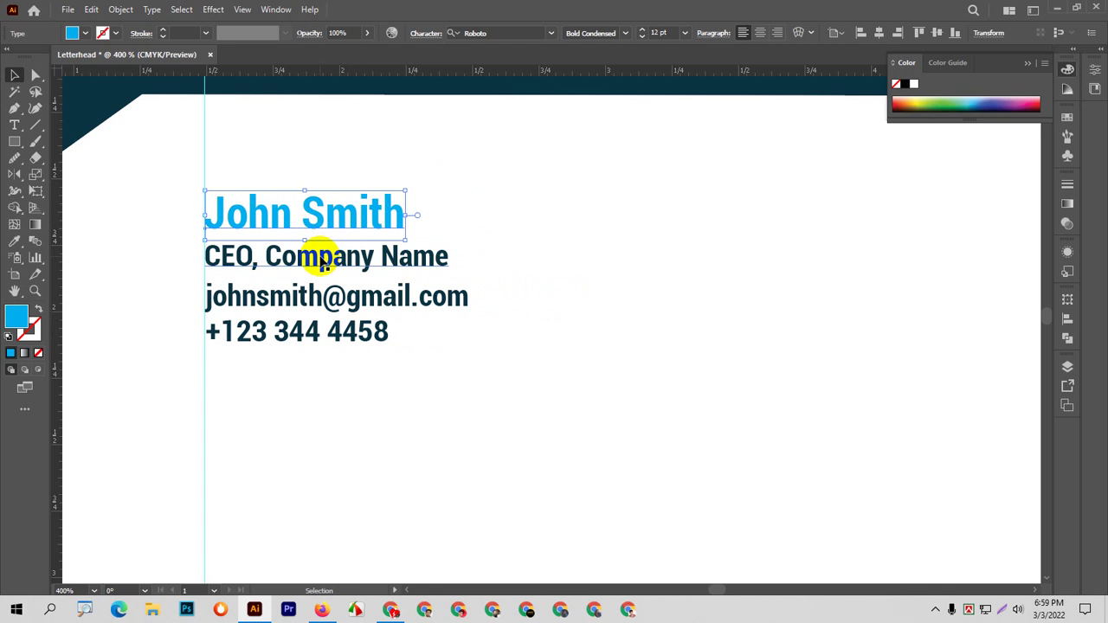
left_click(318, 257, "shift")
left_click(309, 297, "shift")
left_click(299, 331, "shift")
right_click(301, 323)
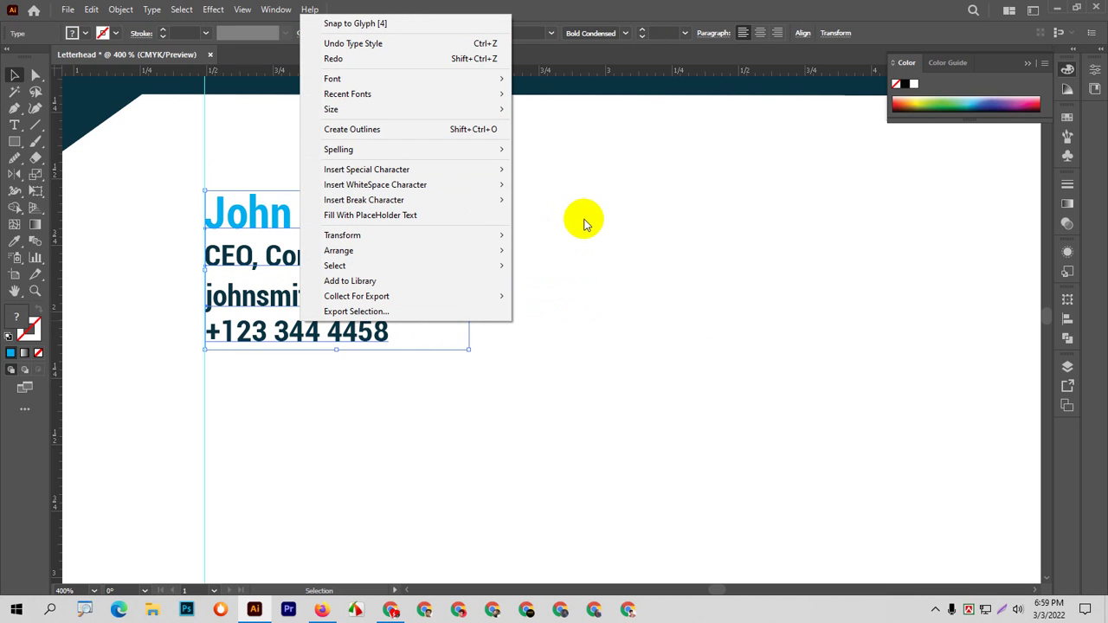
left_click(347, 134)
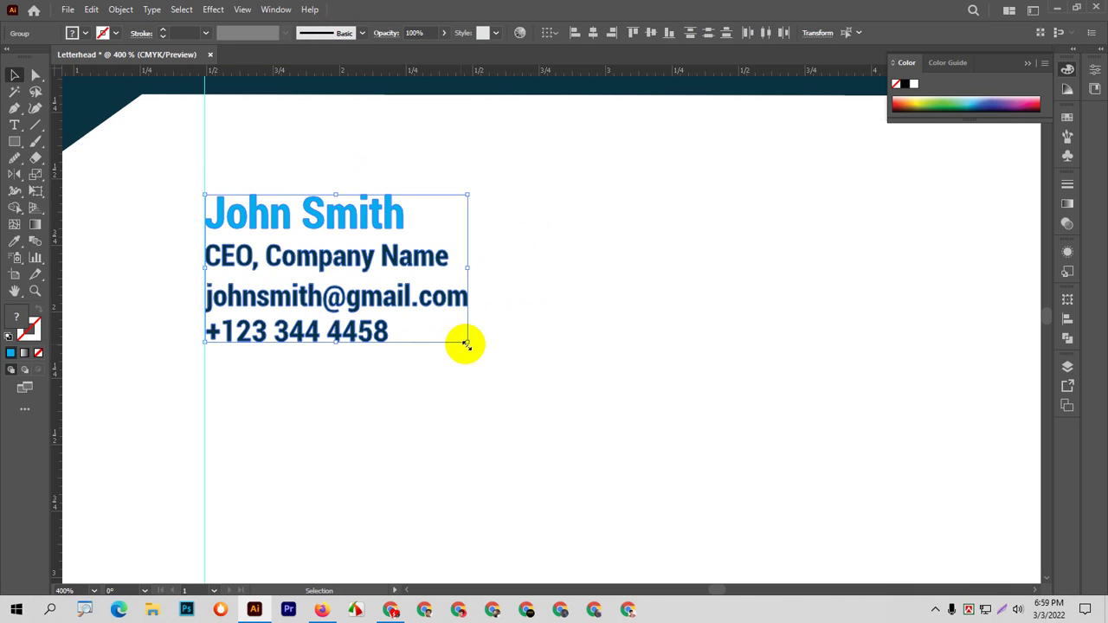
left_click_drag(469, 344, 556, 438)
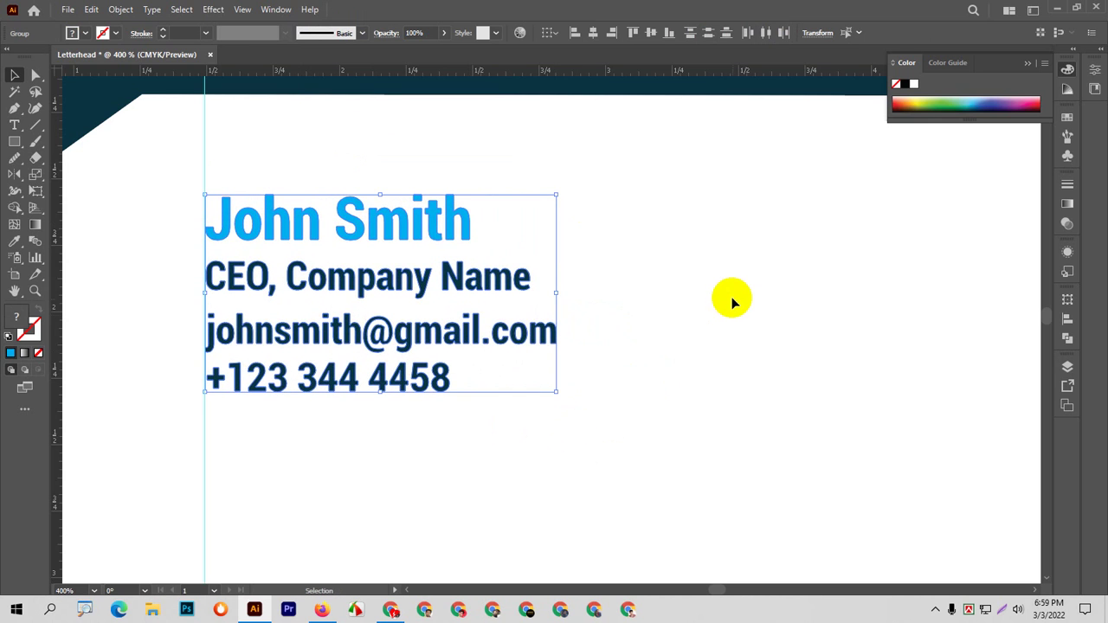
scroll(731, 293, "down", 4, "alt")
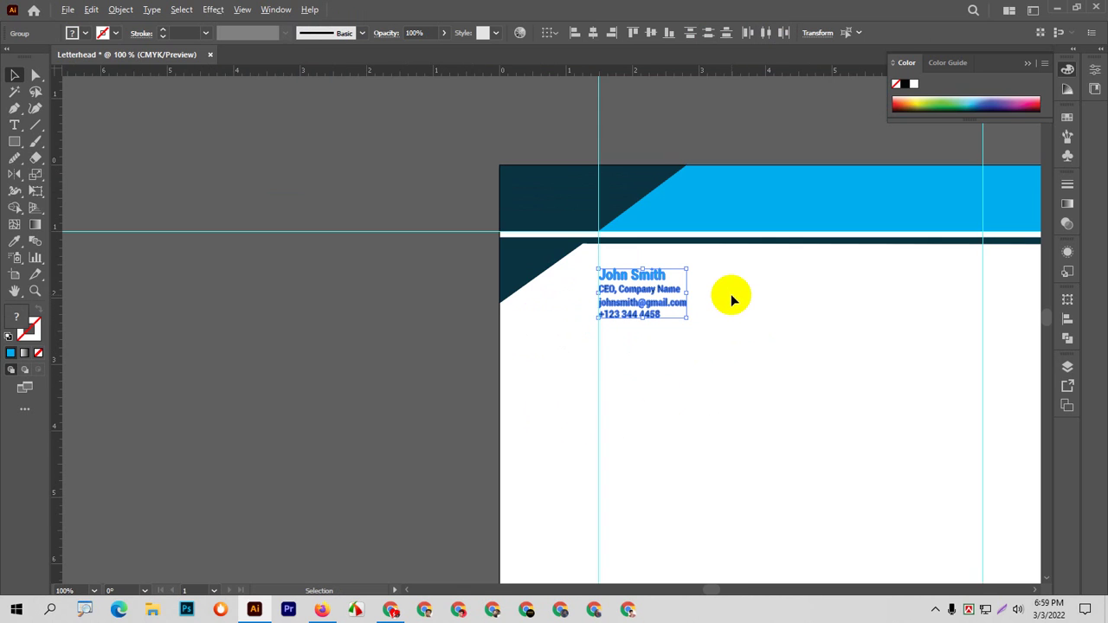
left_click(403, 310)
scroll(859, 262, "down", 1, "alt")
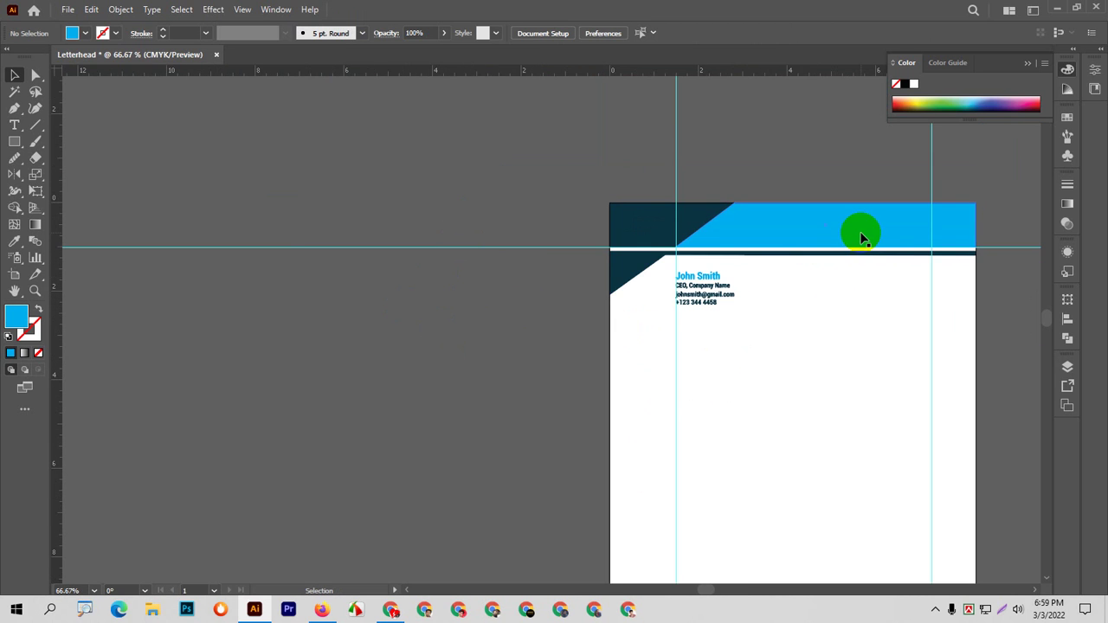
scroll(755, 203, "down", 1)
scroll(755, 203, "down", 1)
scroll(756, 204, "down", 1)
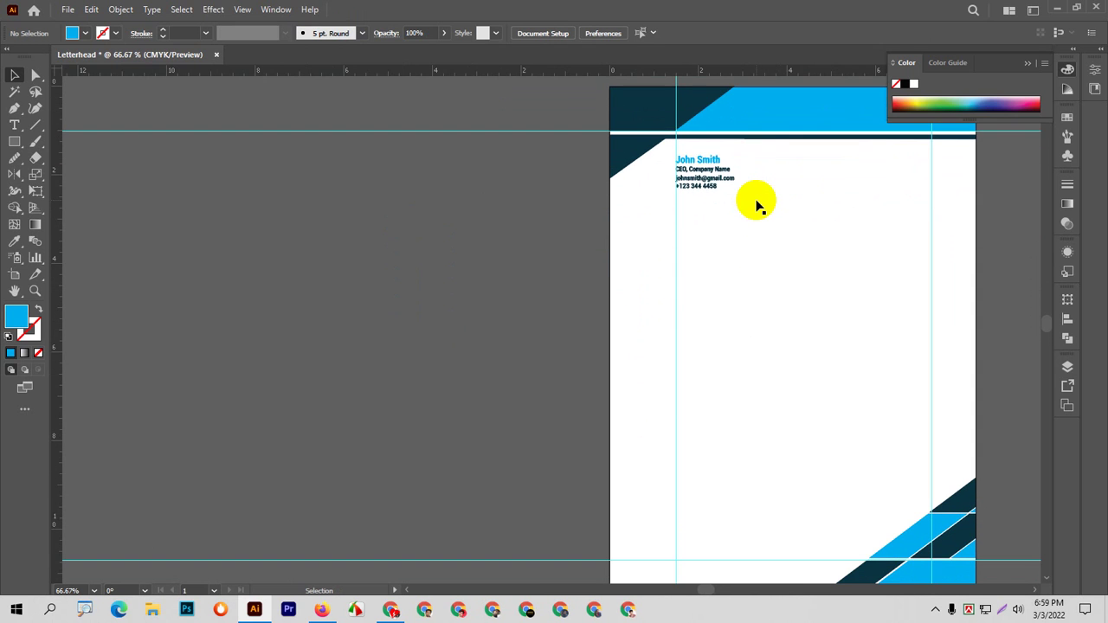
left_click_drag(706, 178, 703, 186)
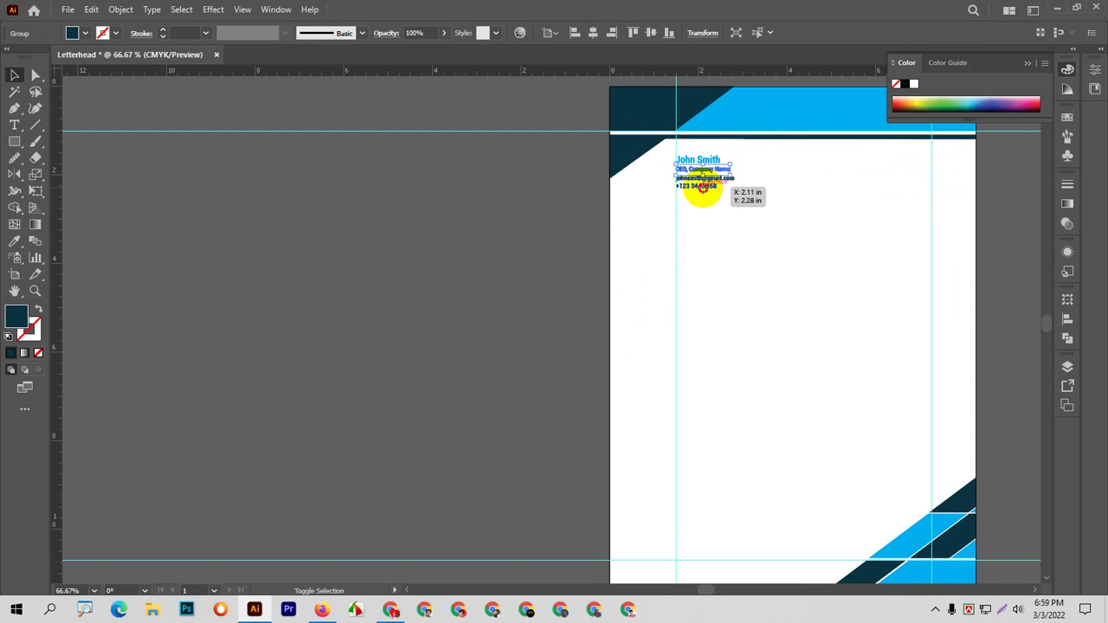
mouse_move(703, 186)
left_mouse_down()
mouse_move(704, 177)
mouse_move(750, 197)
left_mouse_up()
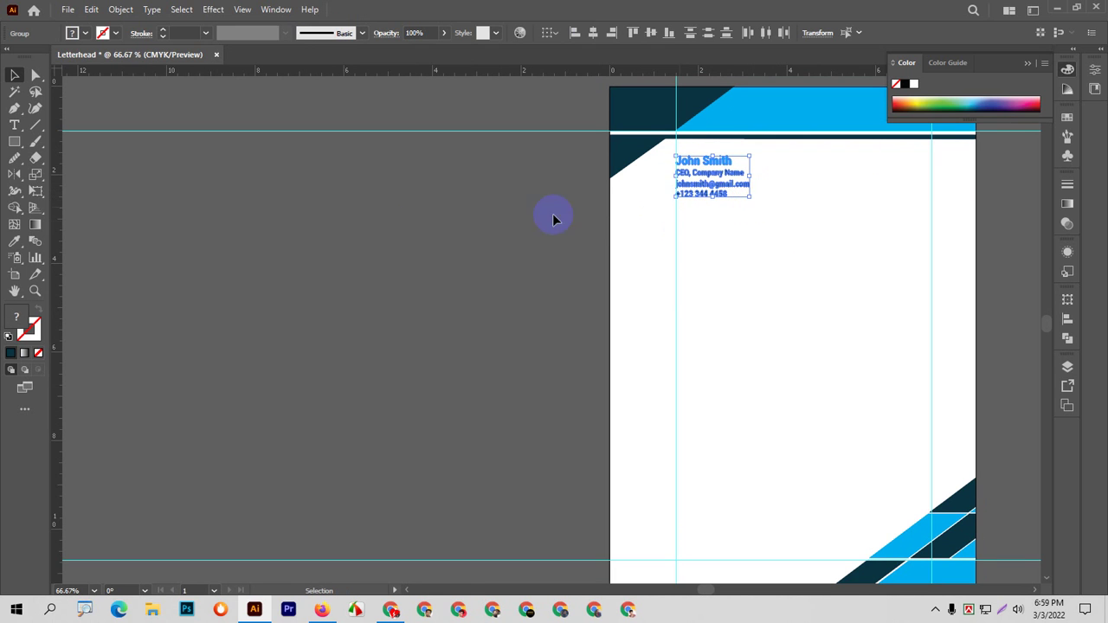
left_click(475, 221)
scroll(814, 156, "up", 2)
scroll(782, 168, "up", 1)
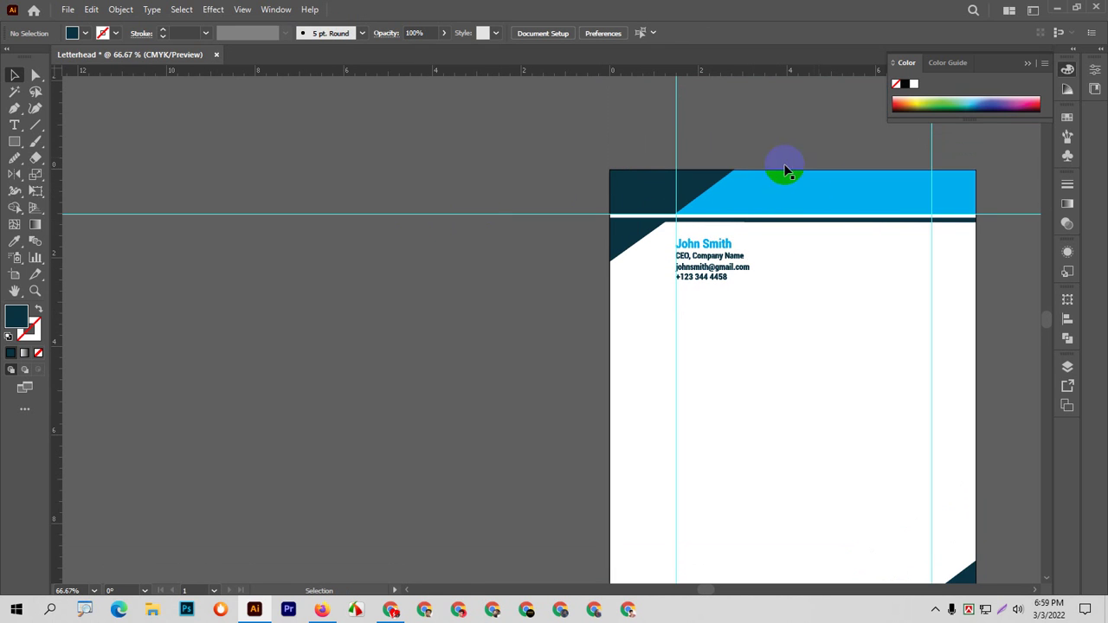
left_click(15, 125)
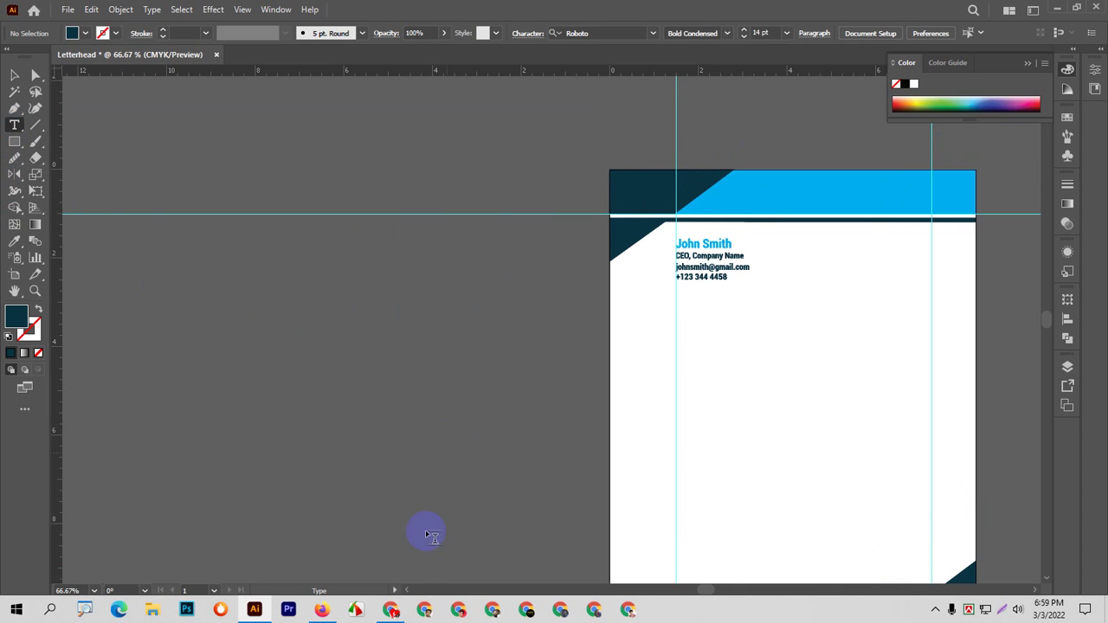
Search 'lorem ipsum' in a new Firefox tab and open lipsum.com.
left_click(321, 610)
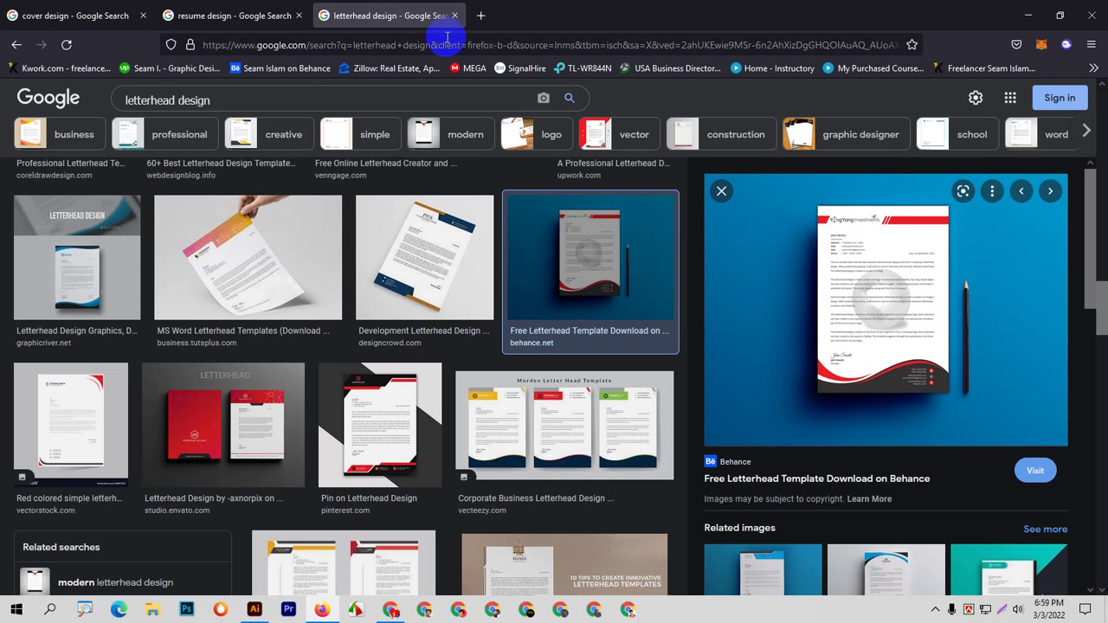
left_click(480, 14)
left_click(387, 322)
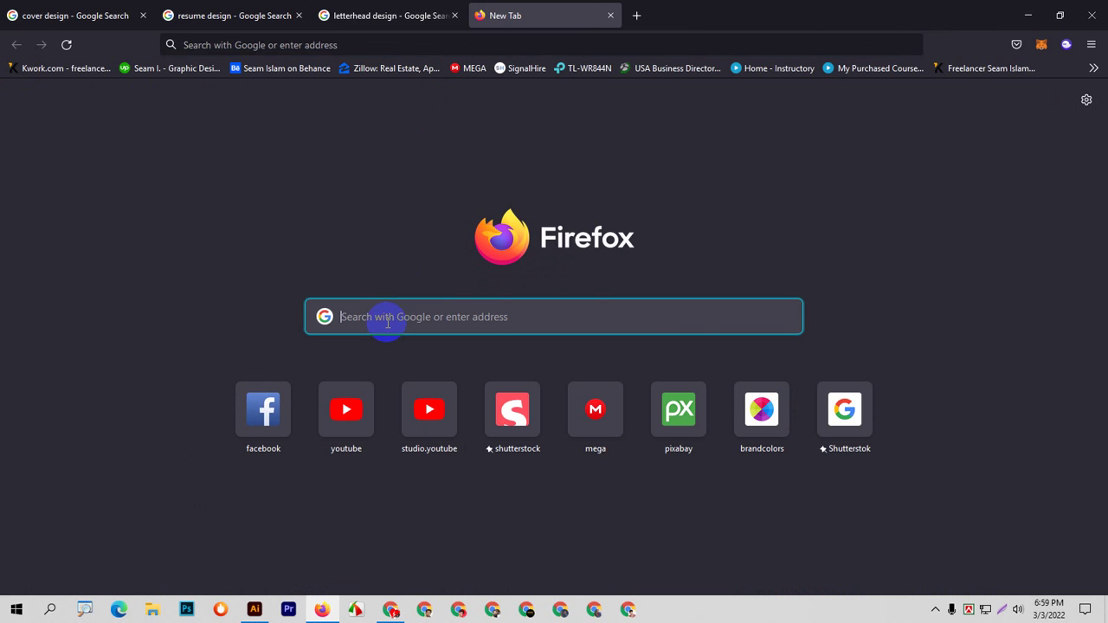
type("LOTR")
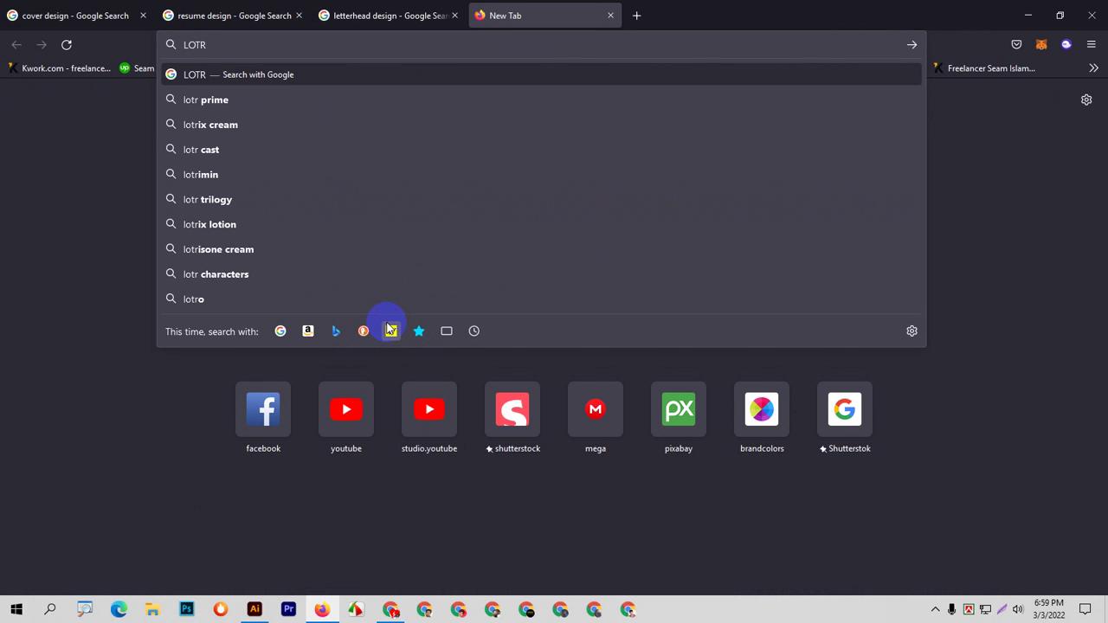
key("BackSpace")
key("BackSpace")
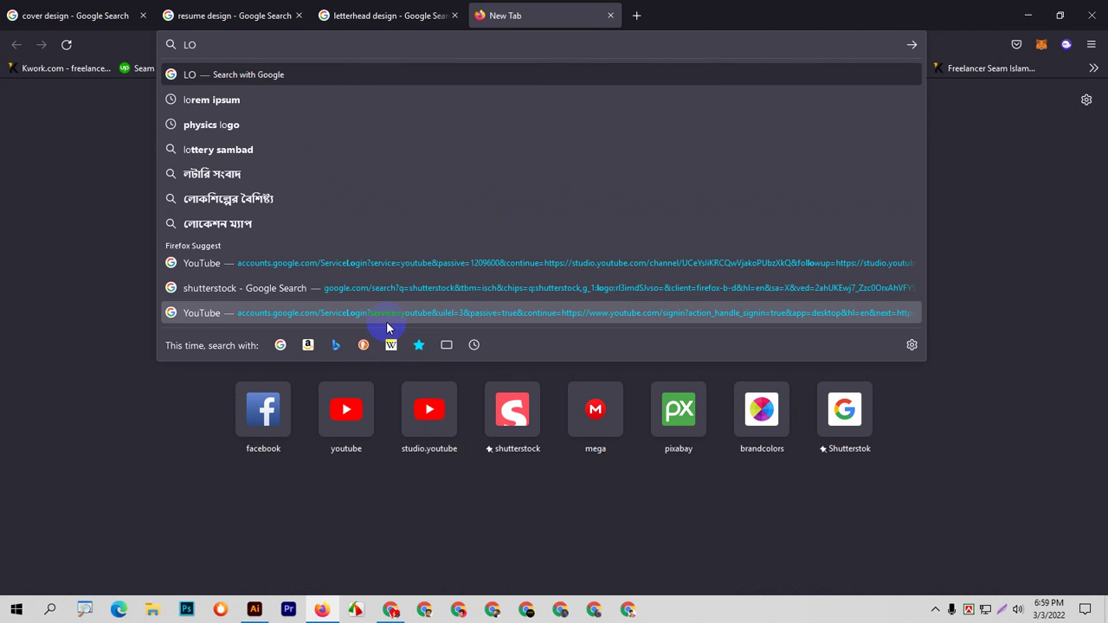
type("REM")
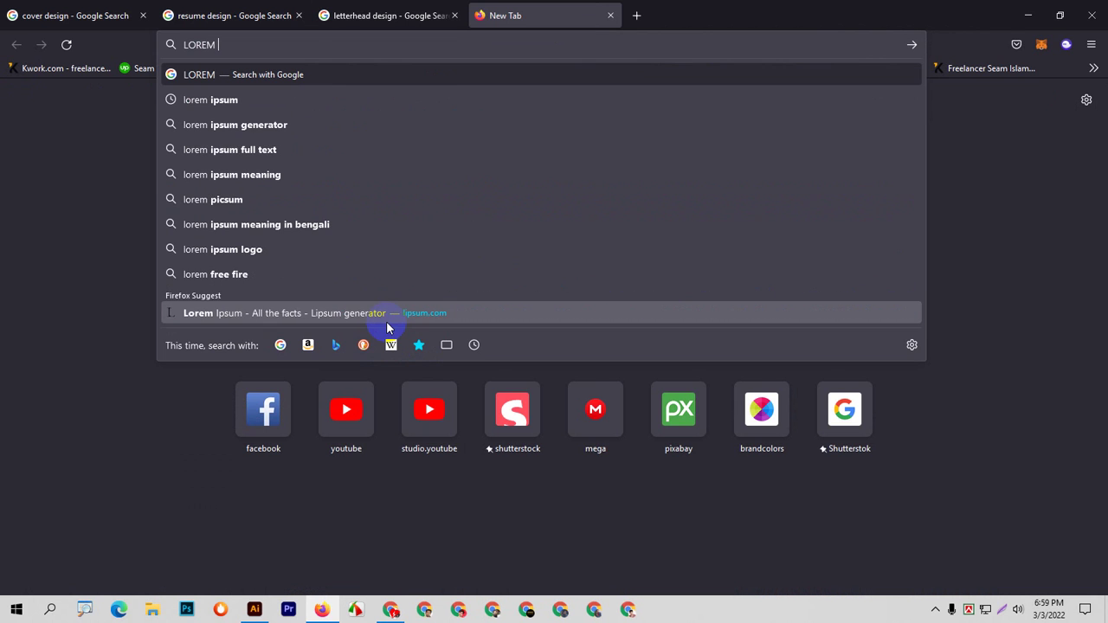
left_click(207, 102)
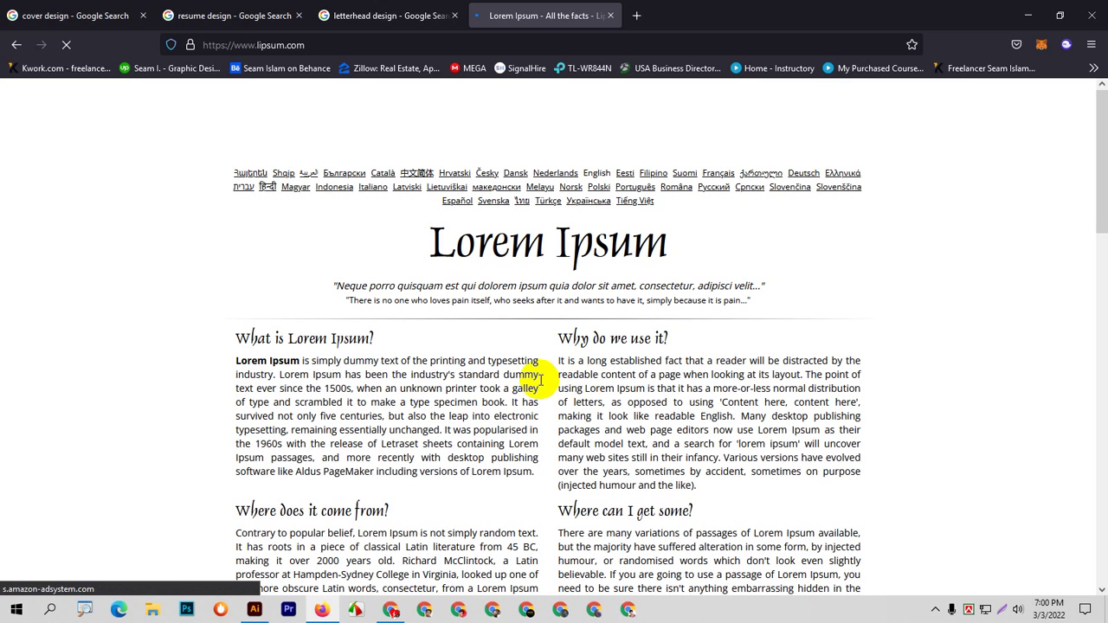
Copy the first Lorem Ipsum paragraph ending 'make a type specimen book.'.
mouse_move(236, 361)
left_mouse_down()
mouse_move(390, 400)
mouse_move(511, 404)
left_mouse_up()
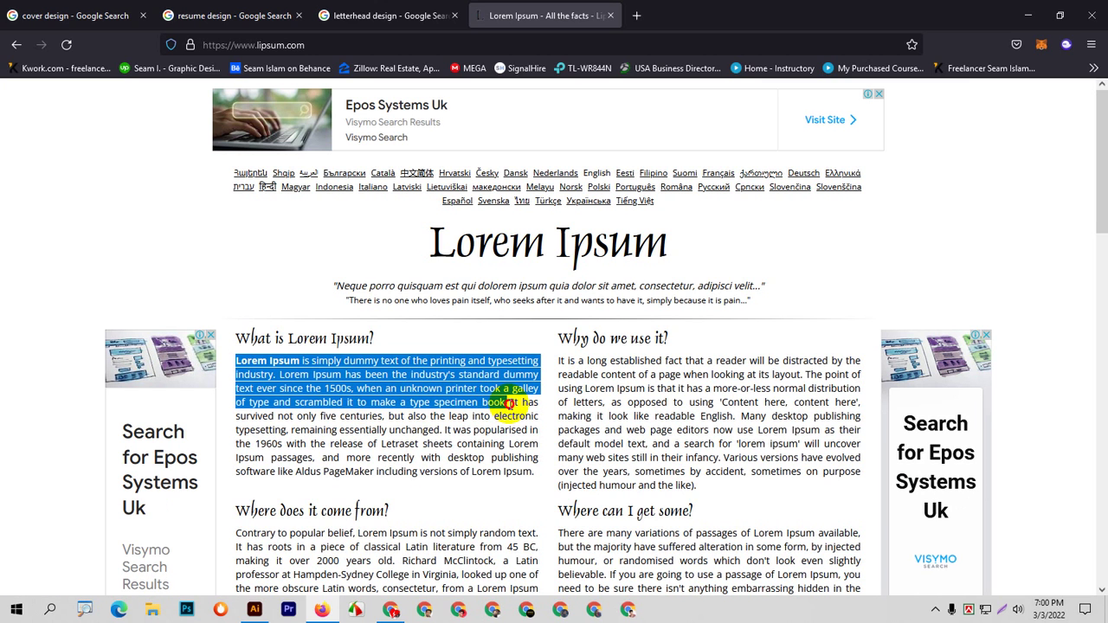
right_click(511, 404)
left_click(528, 415)
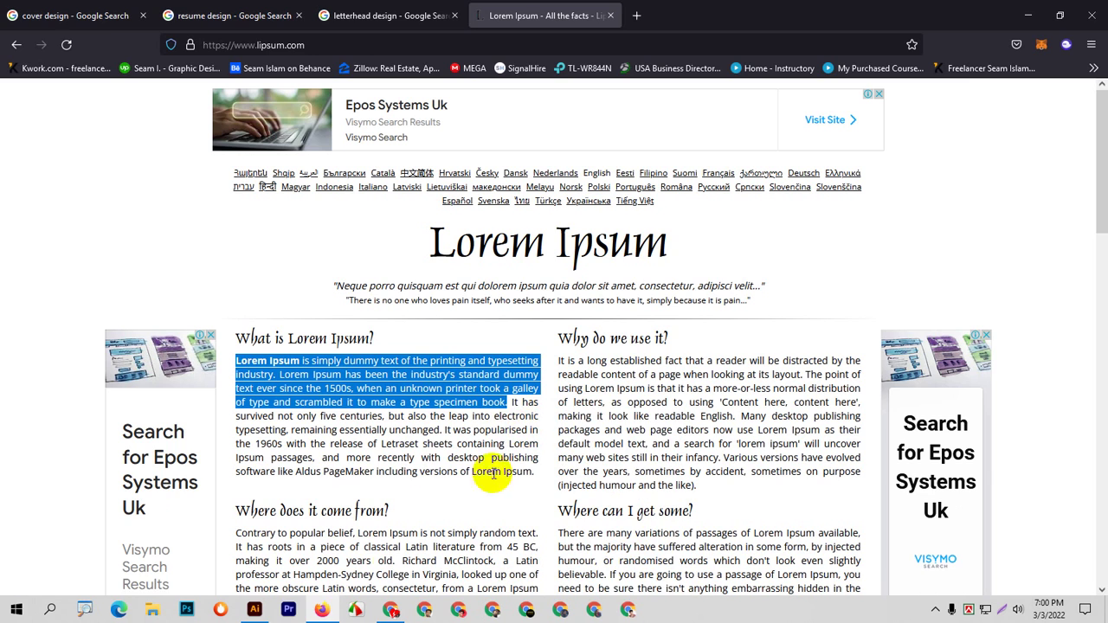
Paste the Lorem Ipsum paragraph into a new text area below the contact block.
left_click(271, 617)
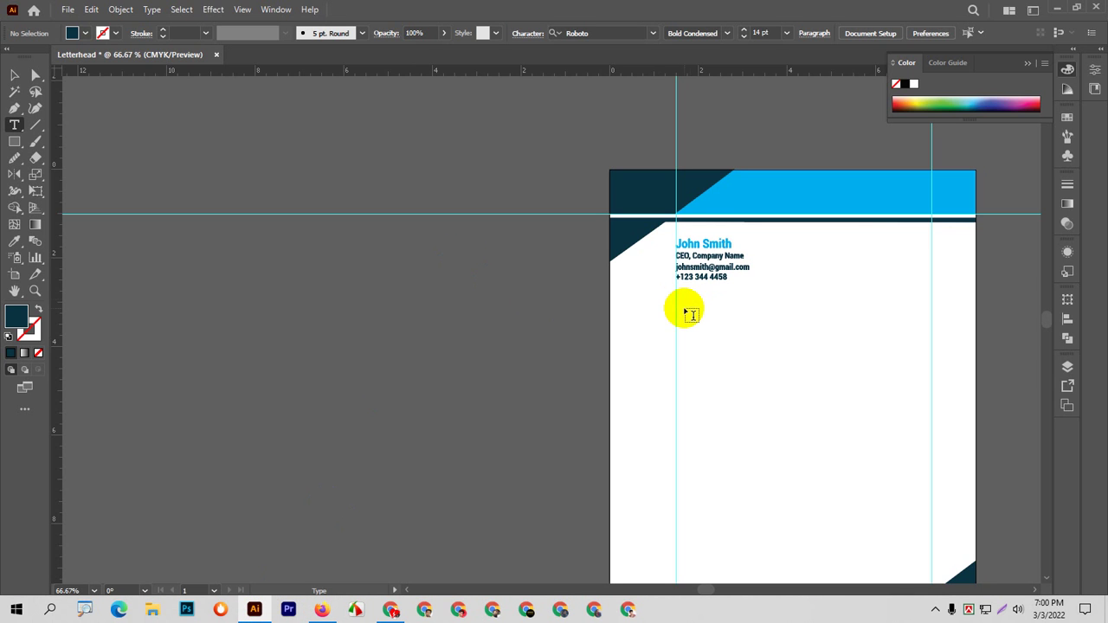
left_click_drag(676, 311, 930, 345)
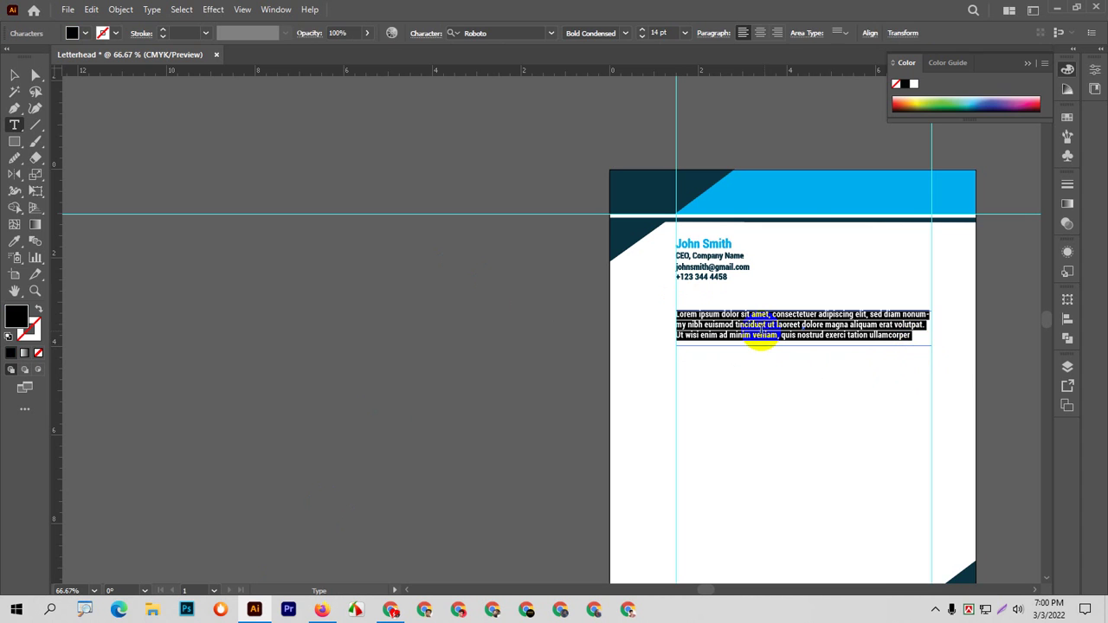
right_click(706, 332)
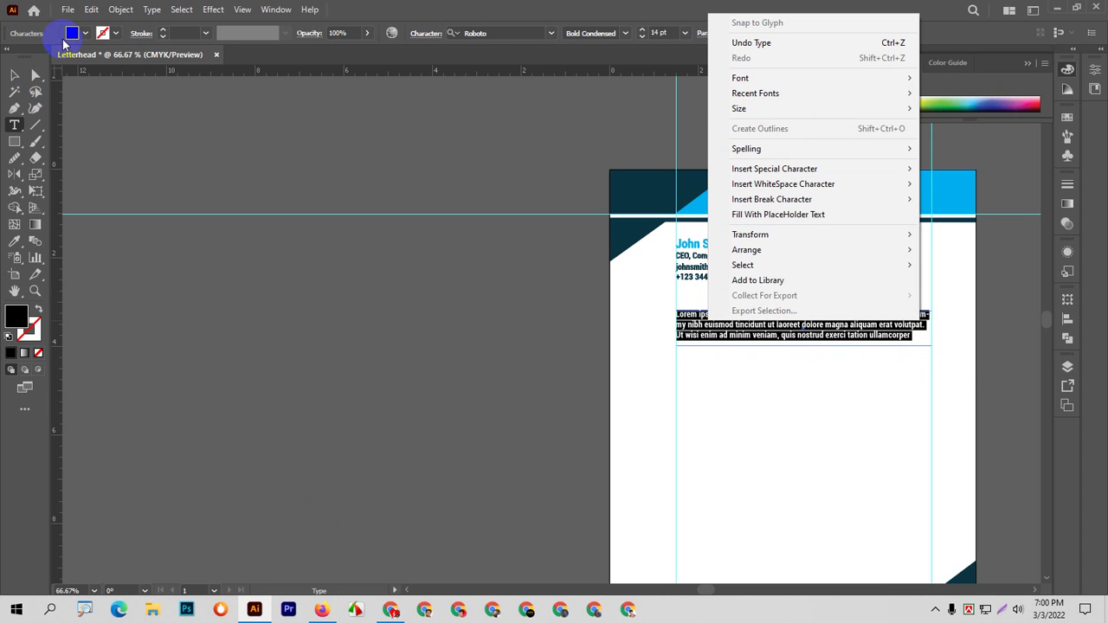
left_click(91, 9)
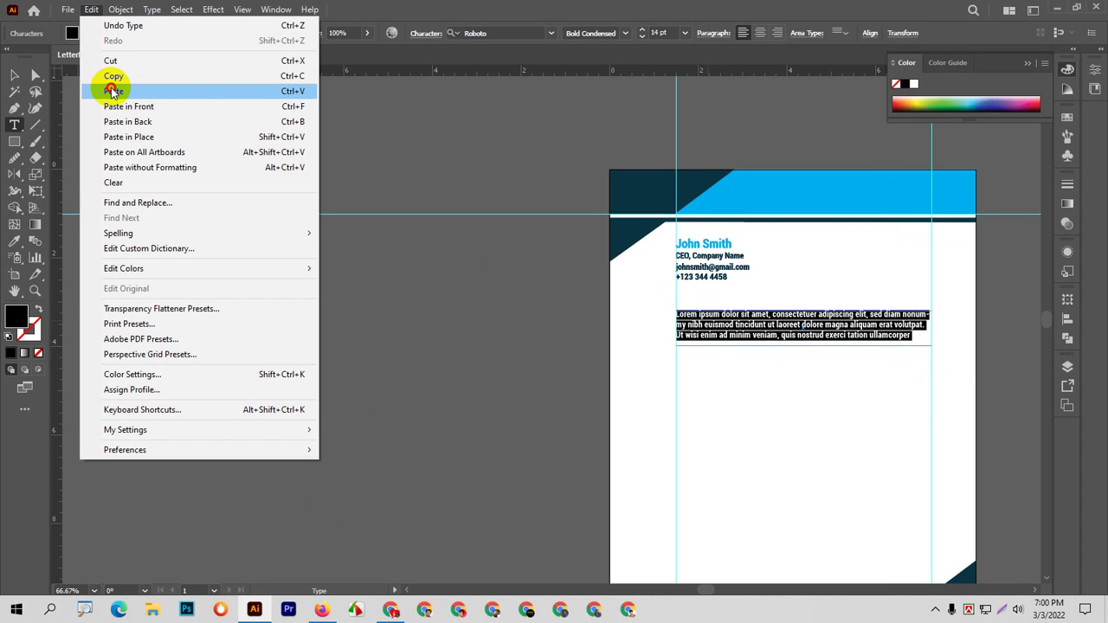
left_click(114, 90)
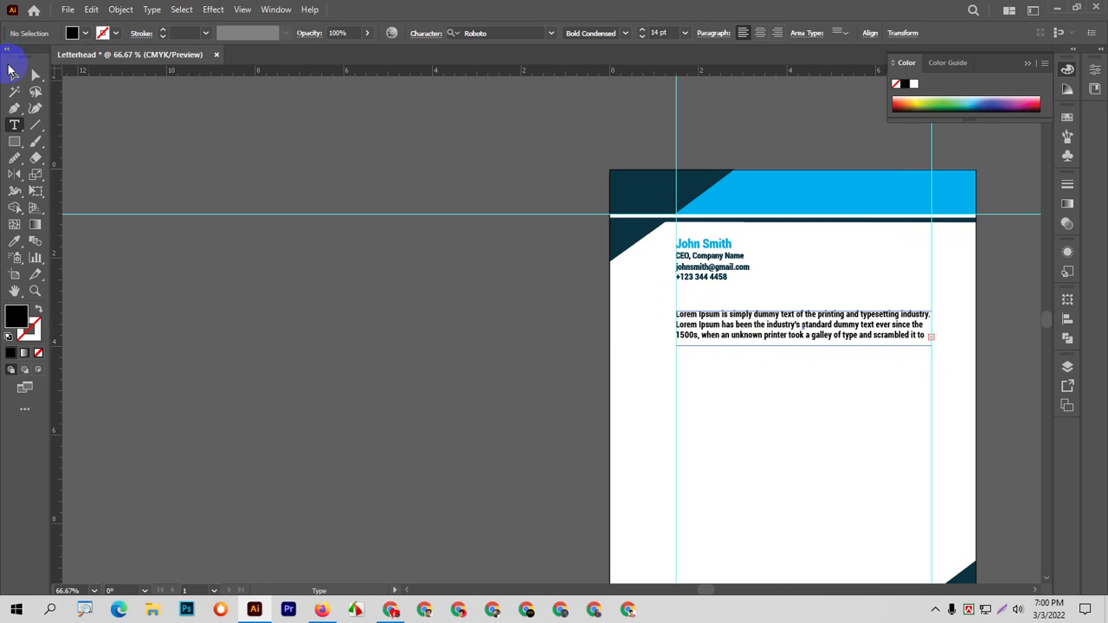
left_click(14, 75)
left_click(312, 132)
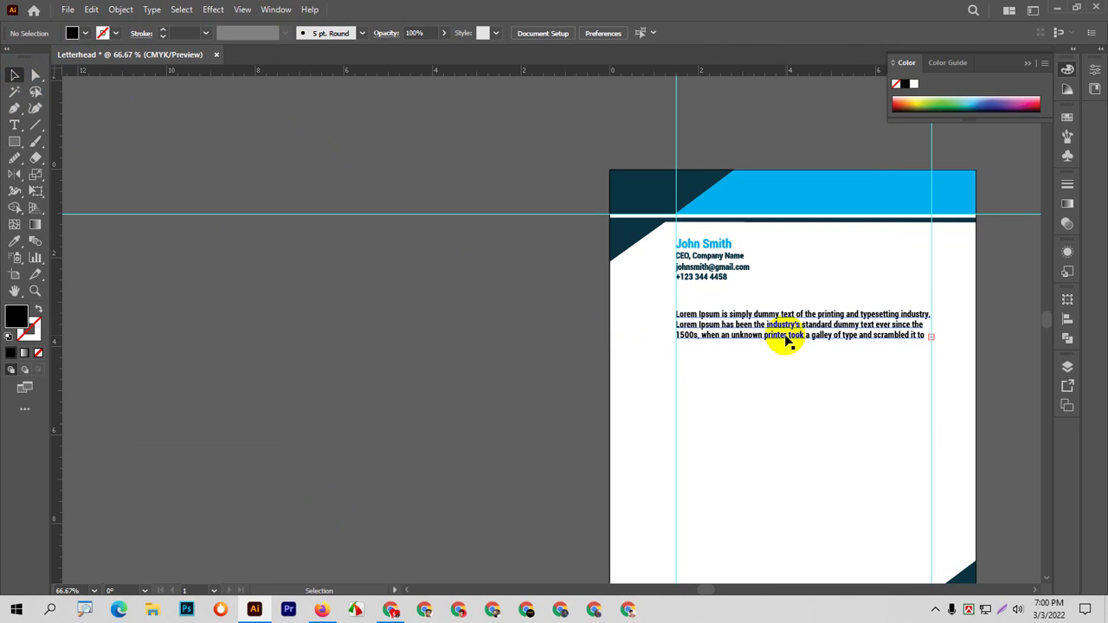
Alt-drag duplicates of the paragraph to stack copies down the page.
left_click_drag(786, 341, 786, 370)
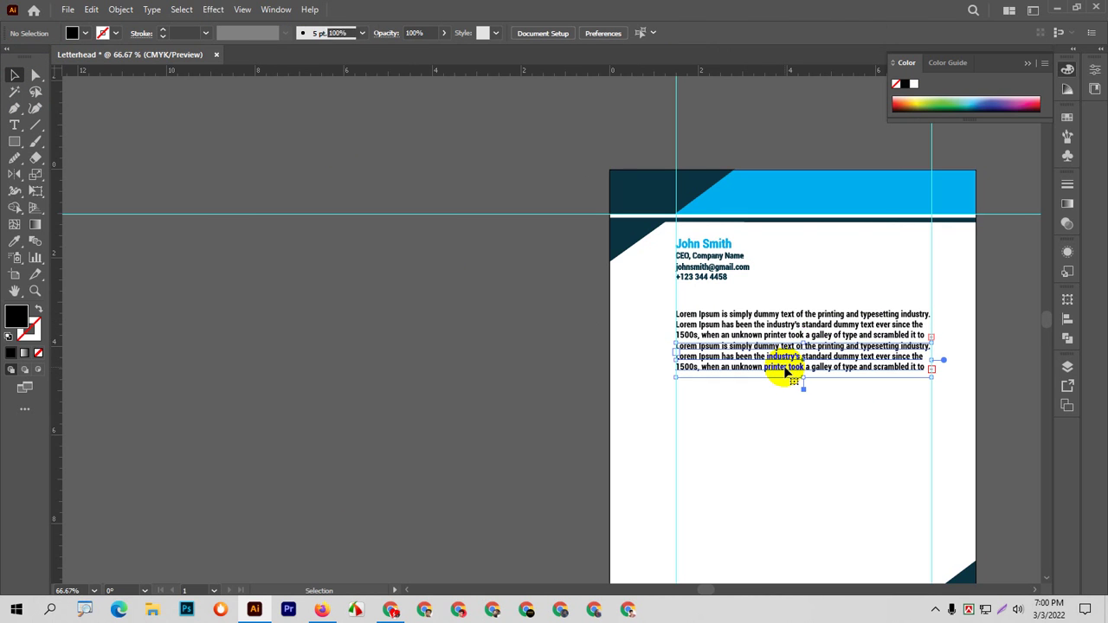
scroll(786, 295, "down", 2)
left_click_drag(787, 290, 787, 340)
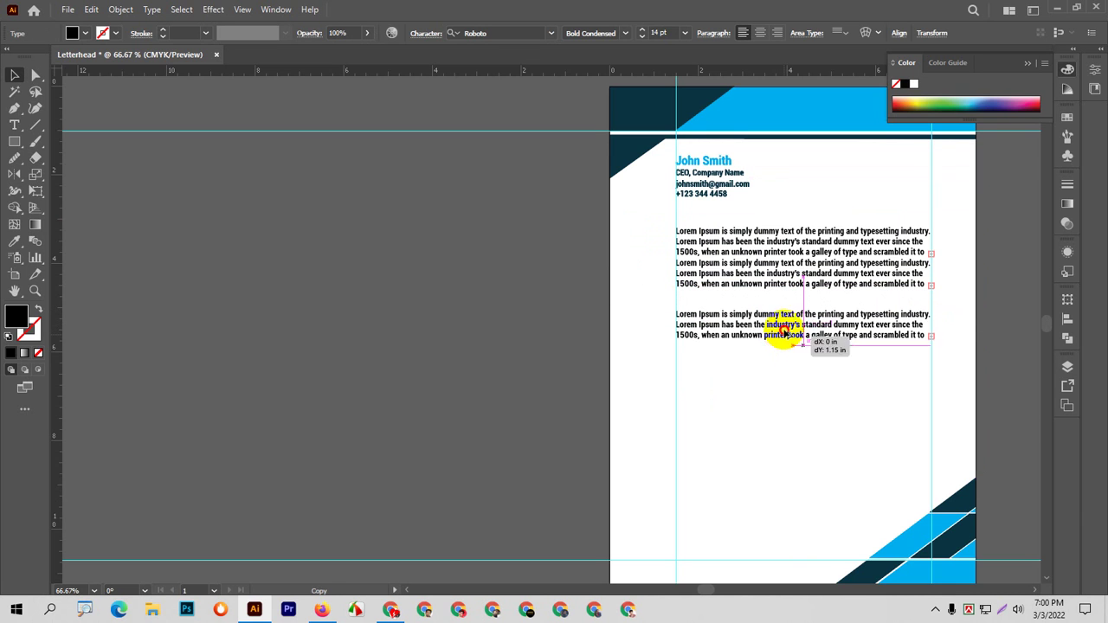
mouse_move(786, 339)
left_mouse_down()
mouse_move(786, 330)
mouse_move(785, 365)
left_mouse_up()
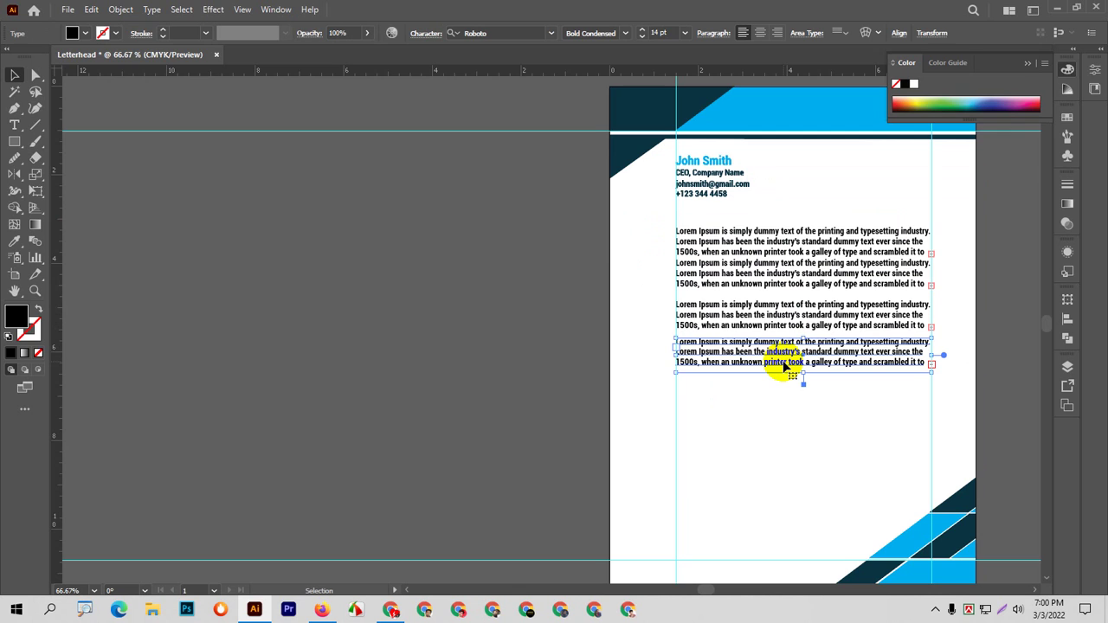
Trim the bottom copy to end 'make a type specimen book.' and even out spacing.
double_click(718, 355)
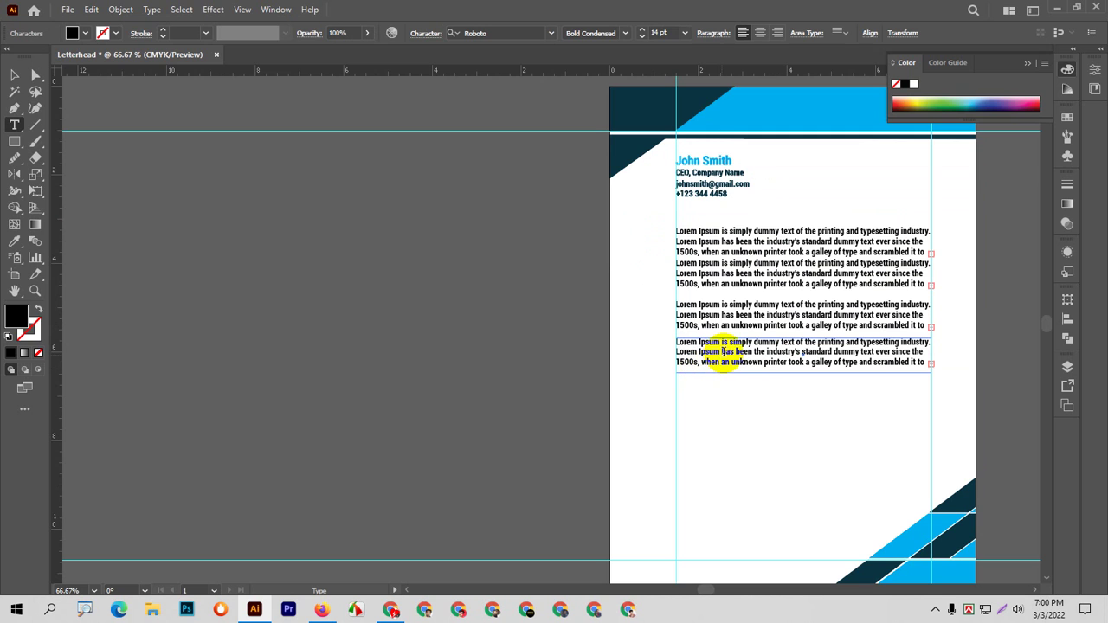
left_click_drag(721, 352, 970, 374)
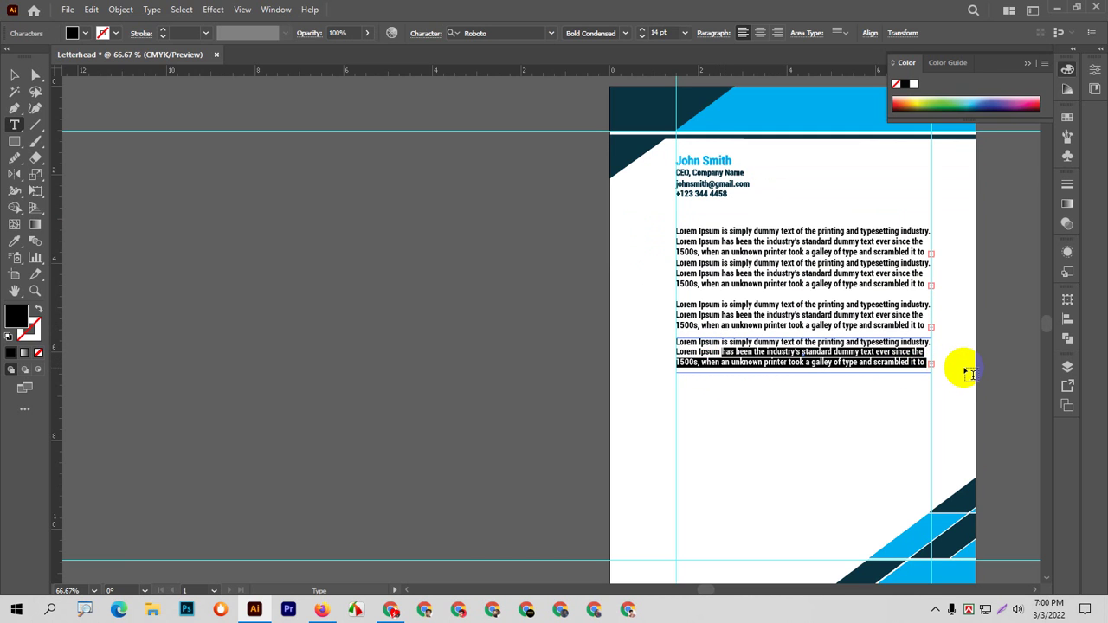
type("make a type specimen book.")
left_click(12, 78)
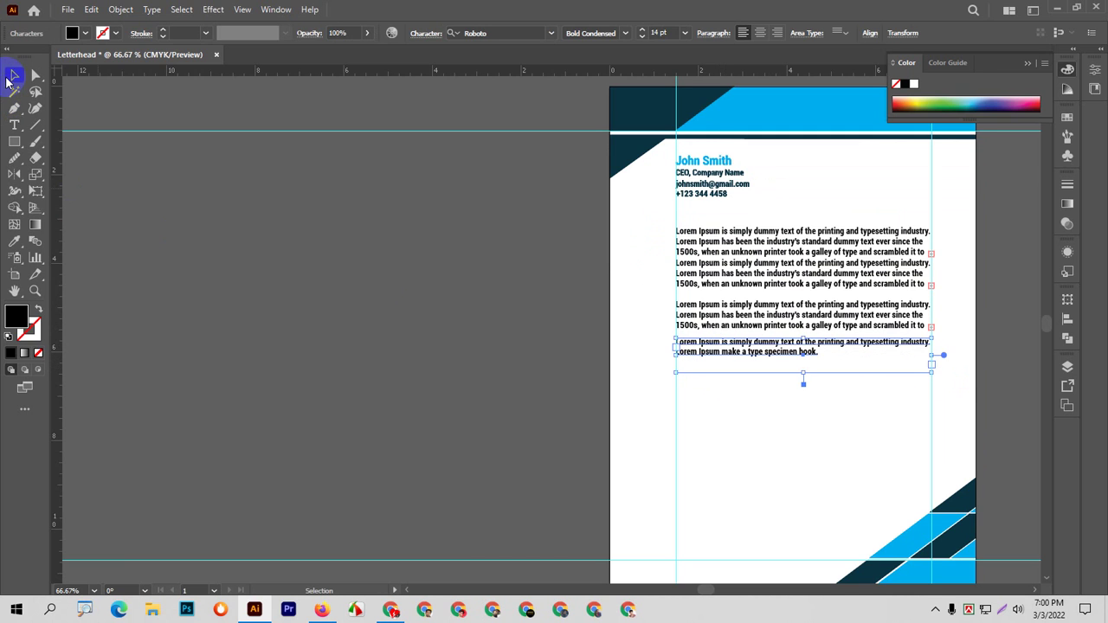
left_click(194, 198)
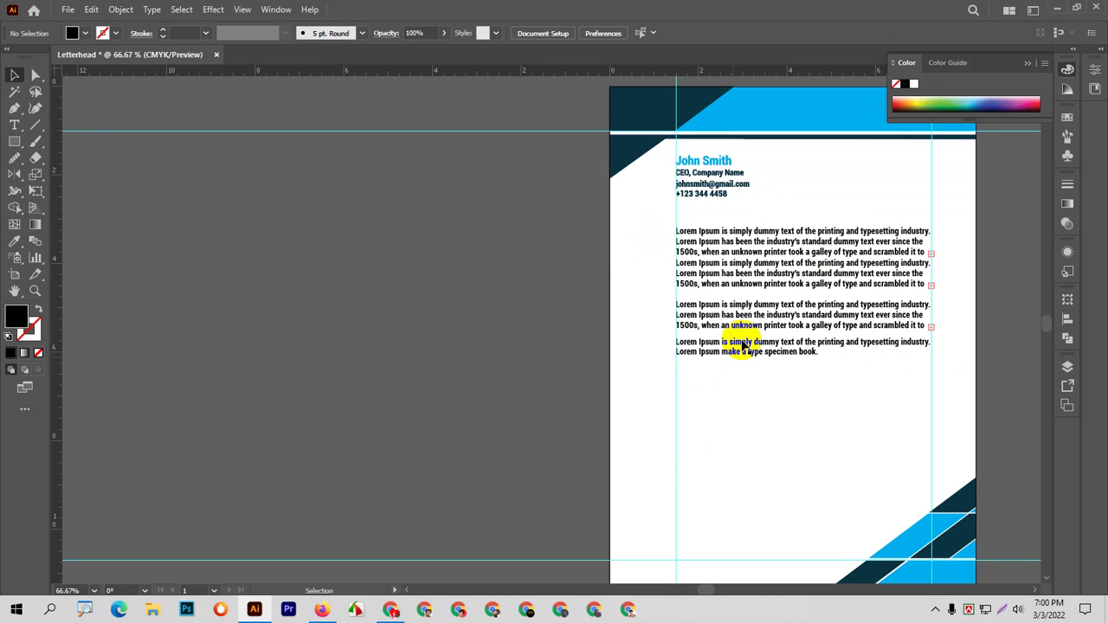
mouse_move(742, 346)
left_mouse_down()
mouse_move(742, 276)
mouse_move(742, 324)
left_mouse_up()
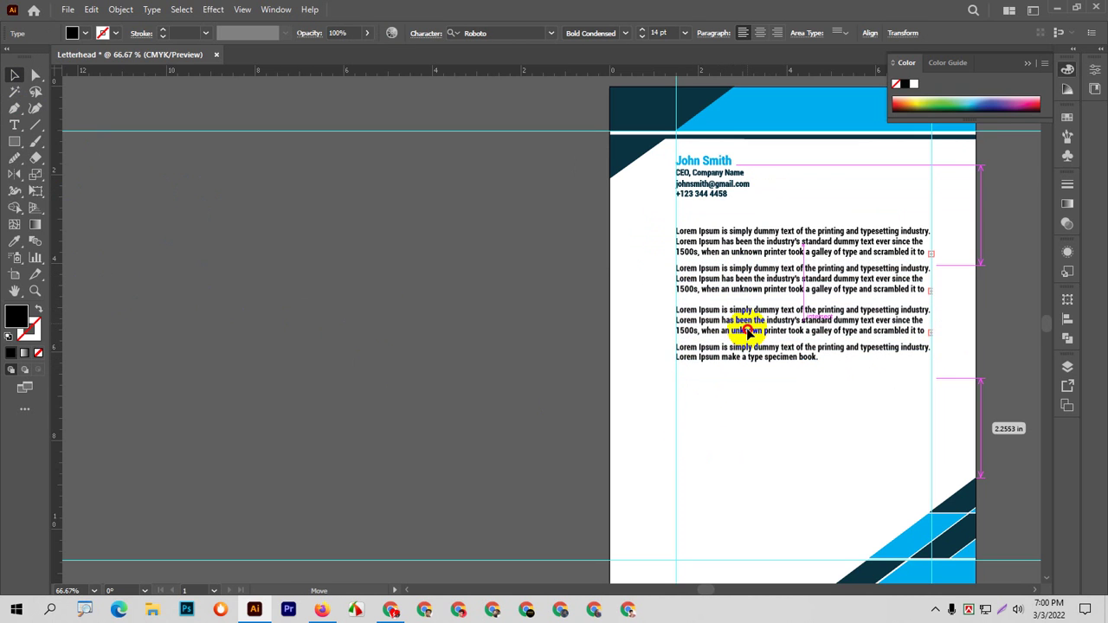
left_click(437, 329)
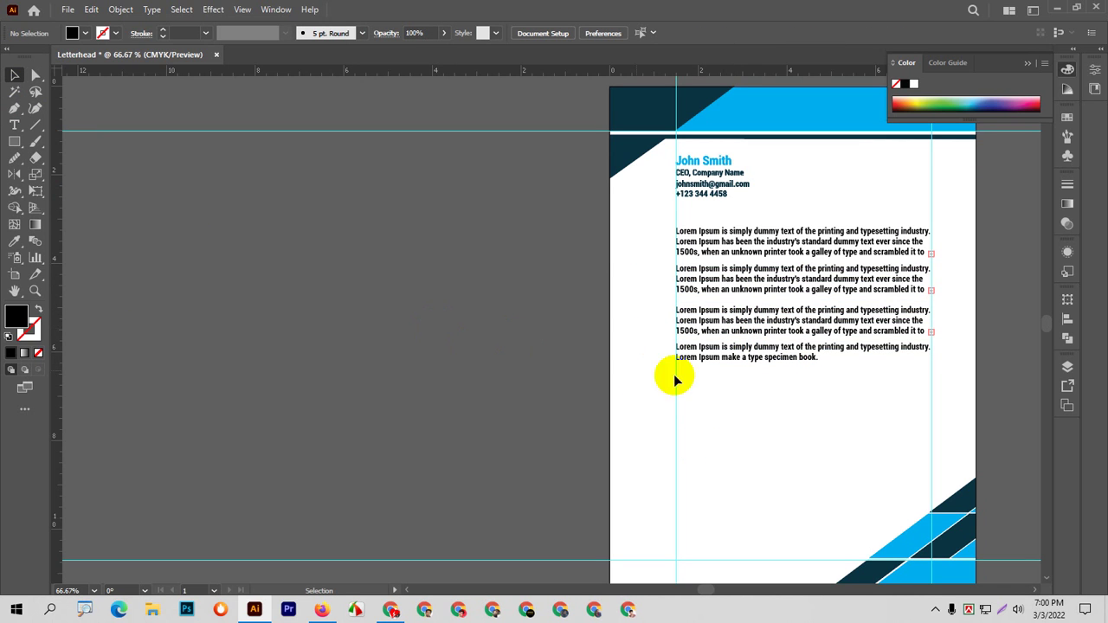
Try right alignment on the bottom paragraph, then set it back to left.
left_click(727, 364)
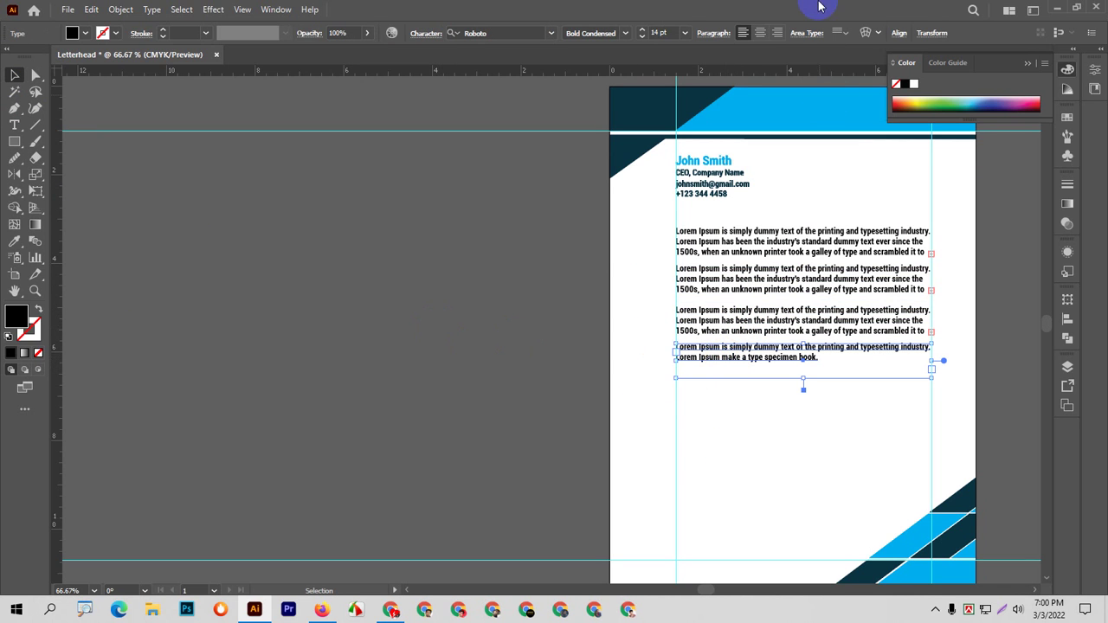
left_click(778, 33)
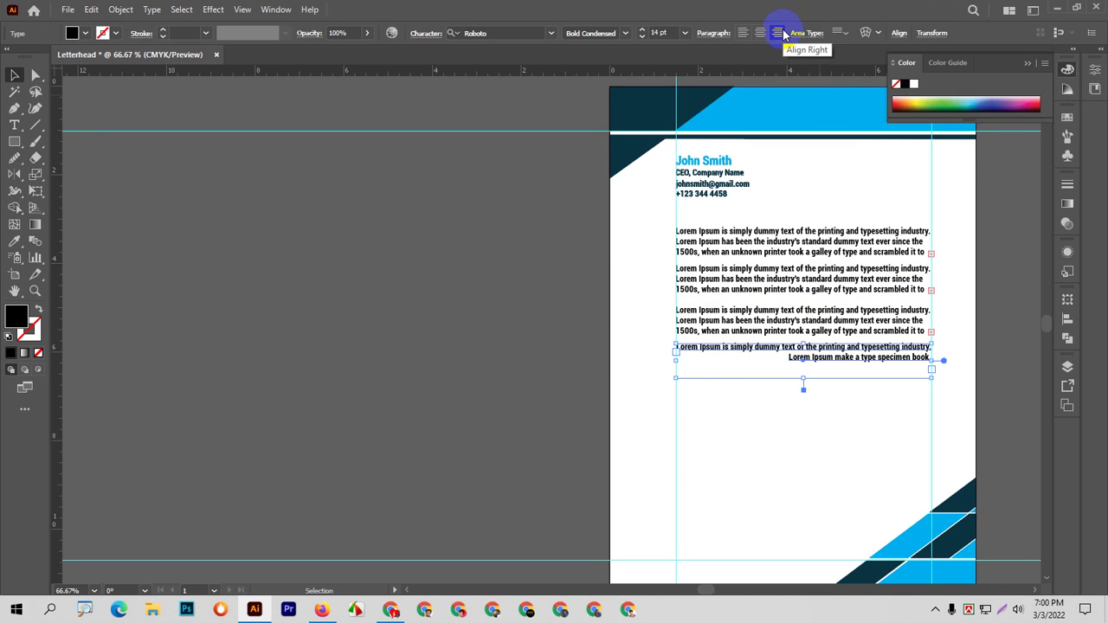
left_click(509, 337)
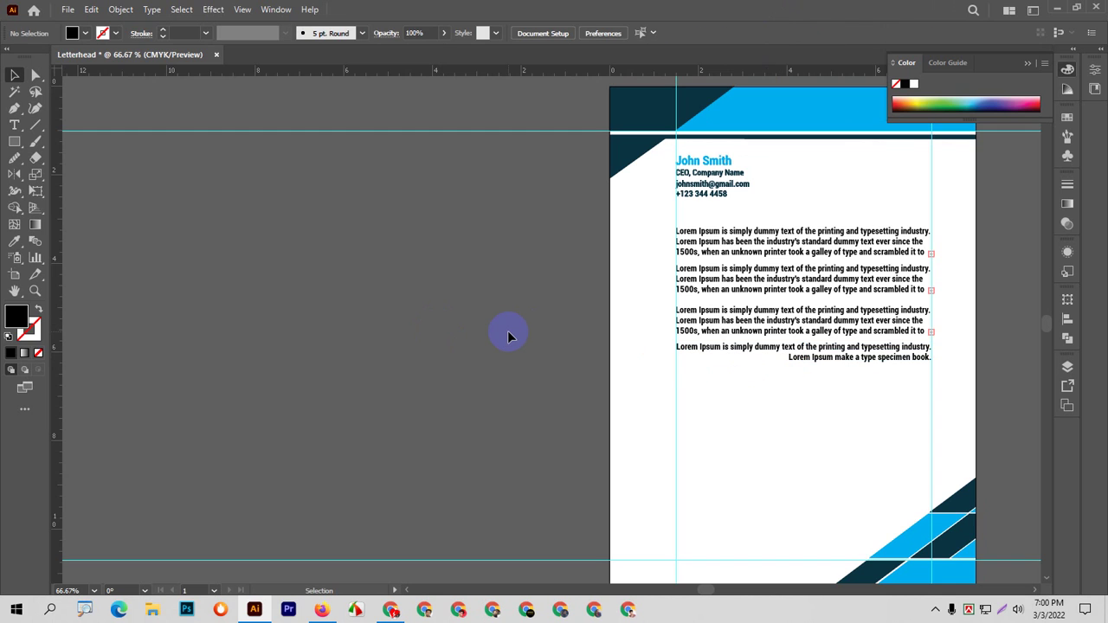
left_click(838, 358)
left_click(743, 33)
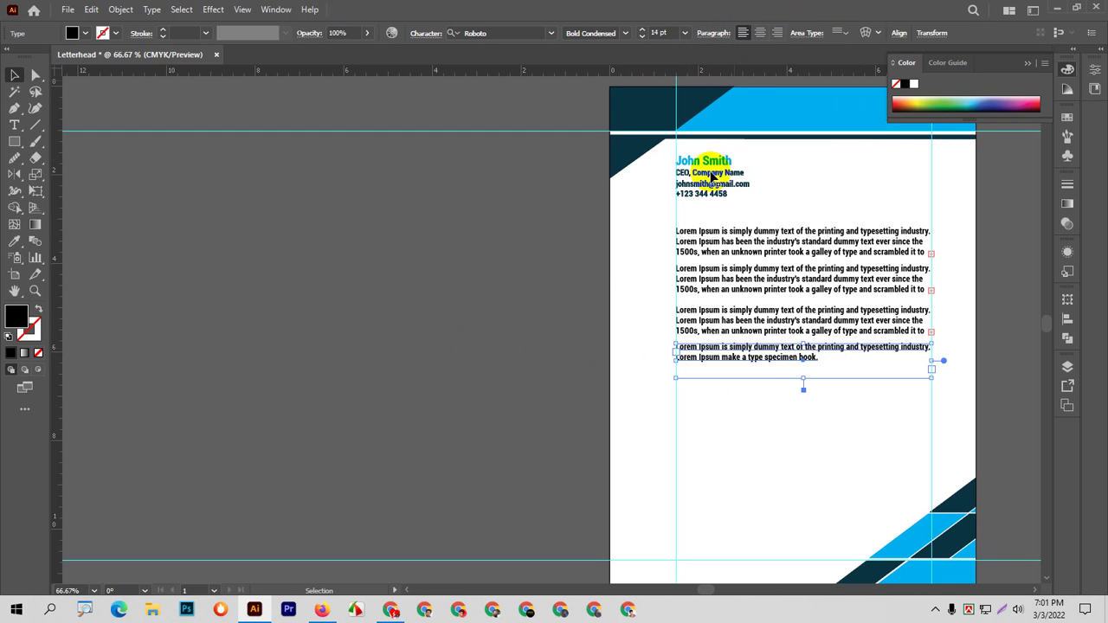
left_click(498, 310)
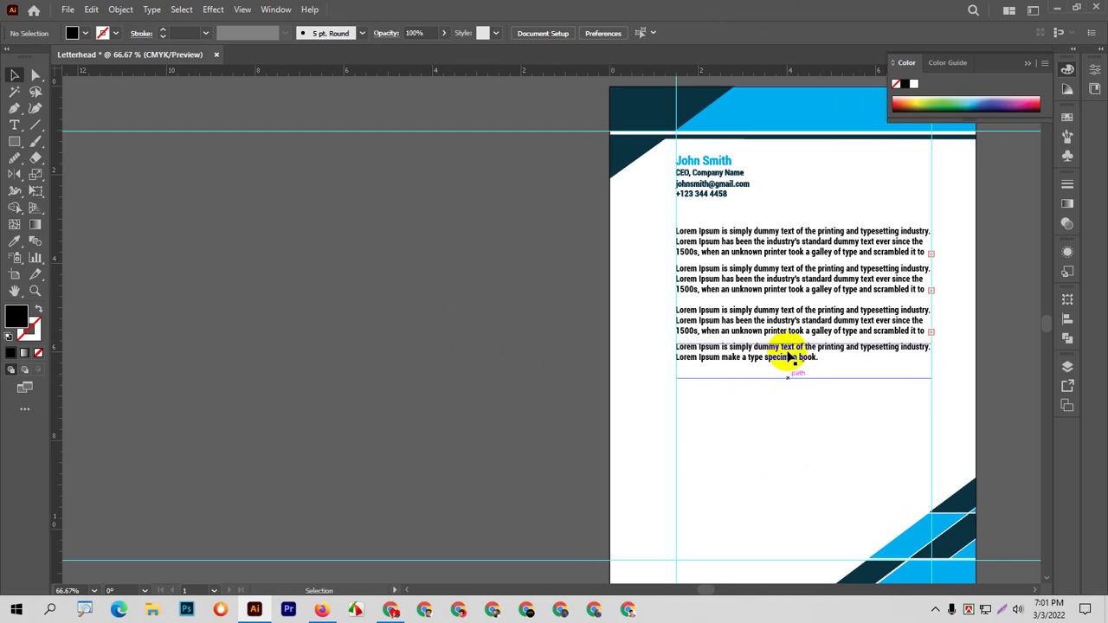
scroll(787, 359, "down", 1)
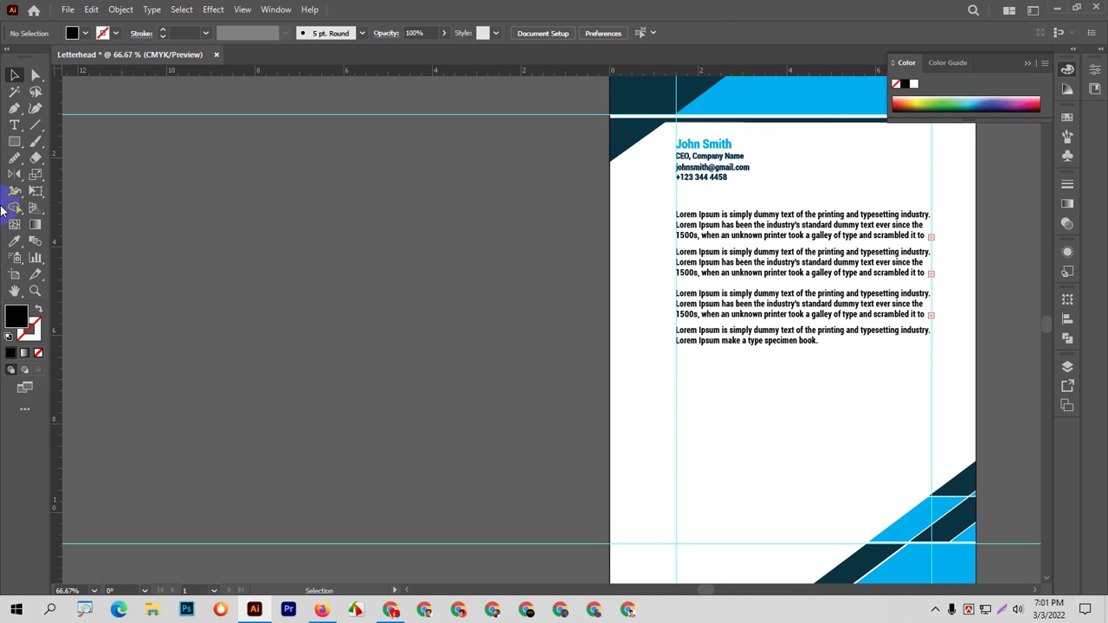
Add a 23 pt name text line below the paragraphs.
left_click(14, 125)
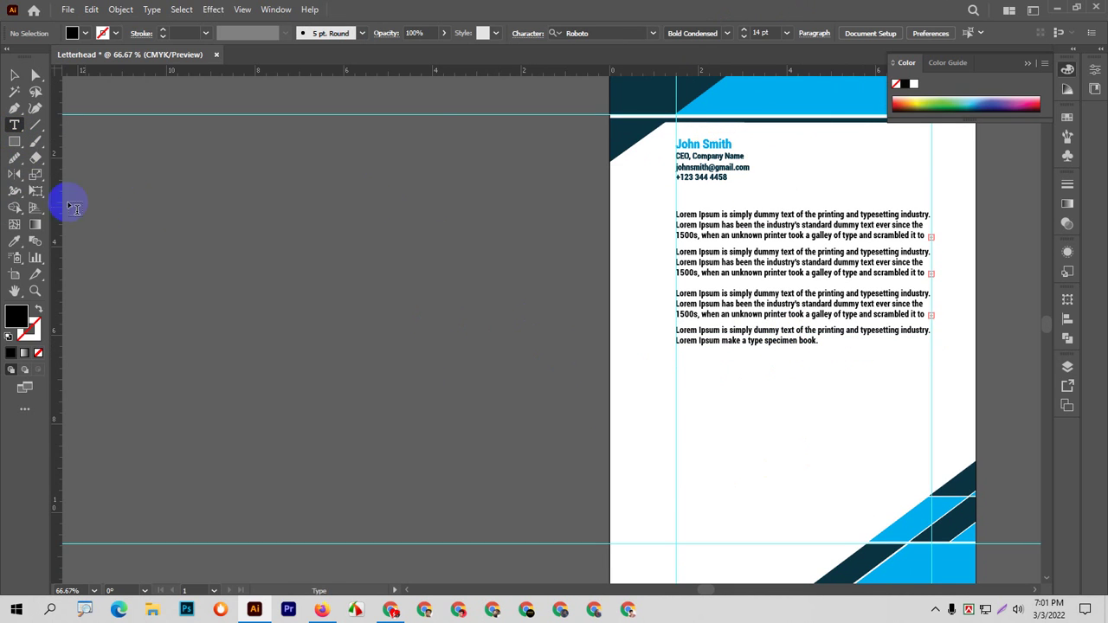
left_click(685, 430)
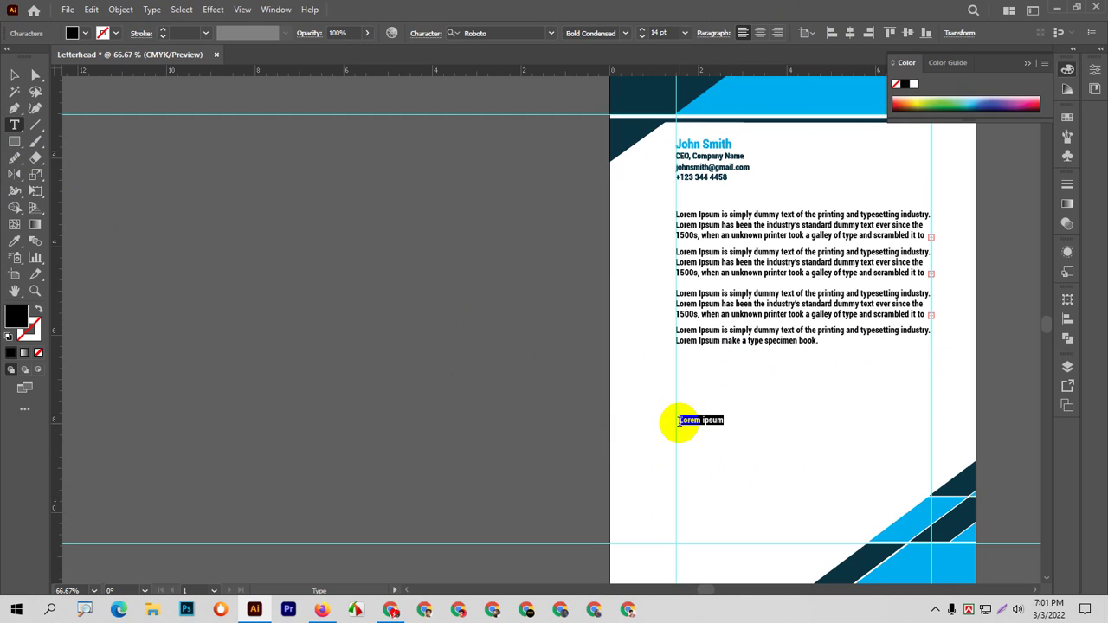
left_click(644, 32)
left_click(643, 32)
left_click(643, 32)
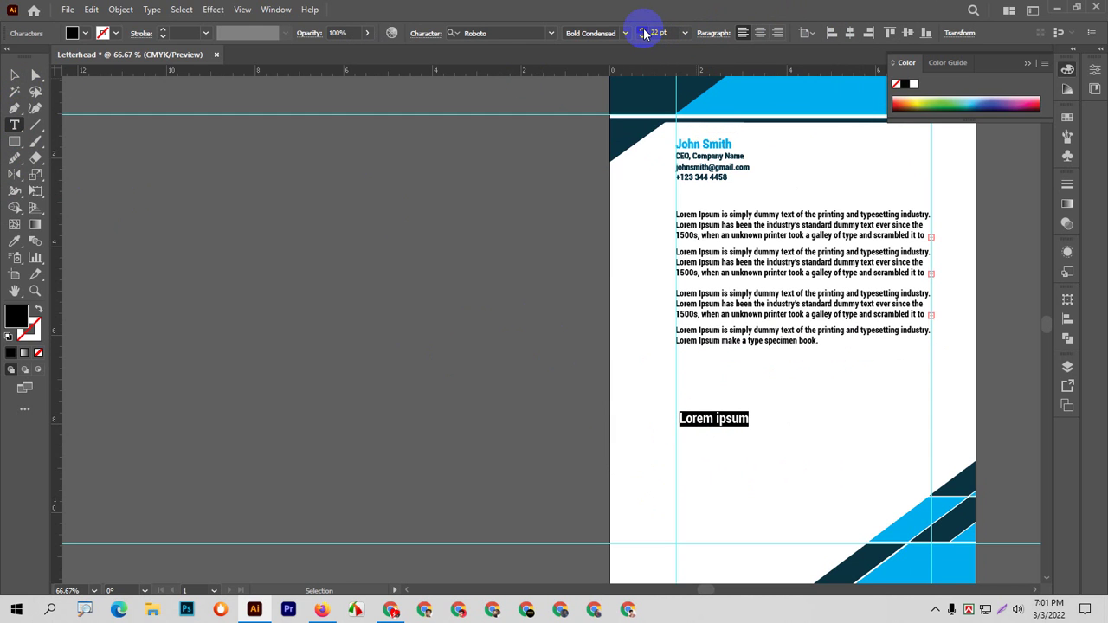
left_click(643, 32)
left_click(644, 32)
key("BackSpace")
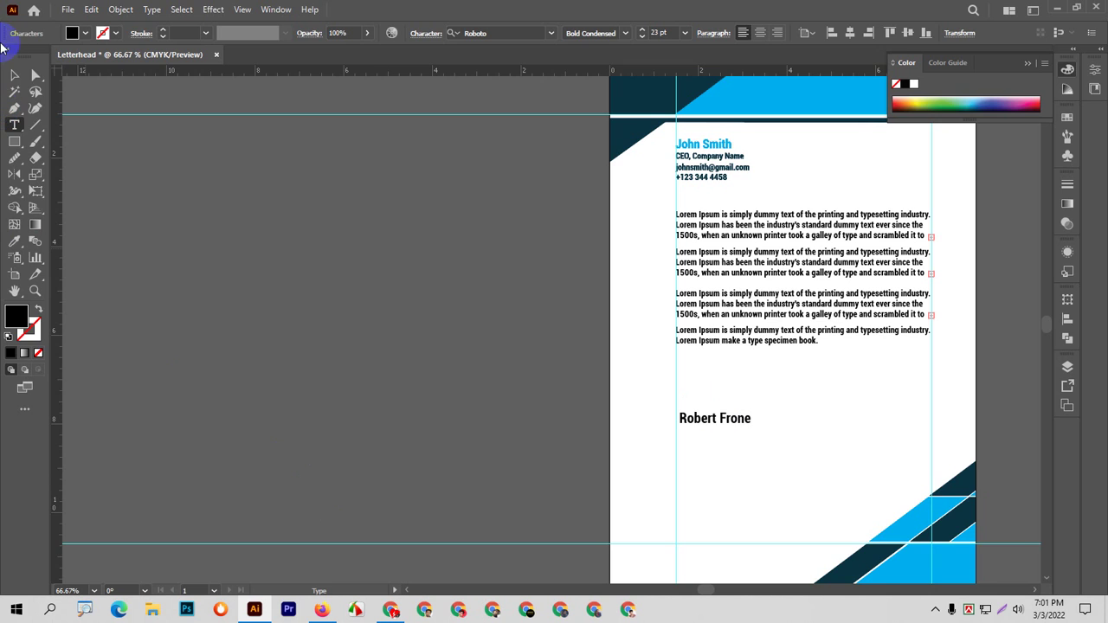
Duplicate the name line below and align both lines to the left guide.
left_click(15, 76)
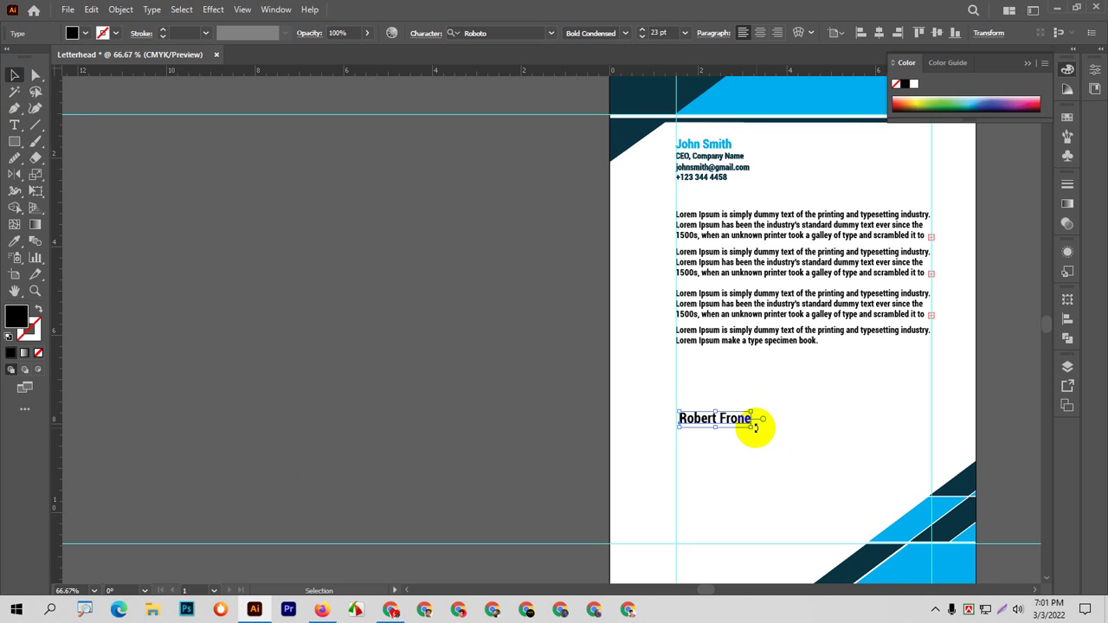
left_click(717, 427)
left_click_drag(718, 431, 717, 442)
scroll(718, 442, "up", 5)
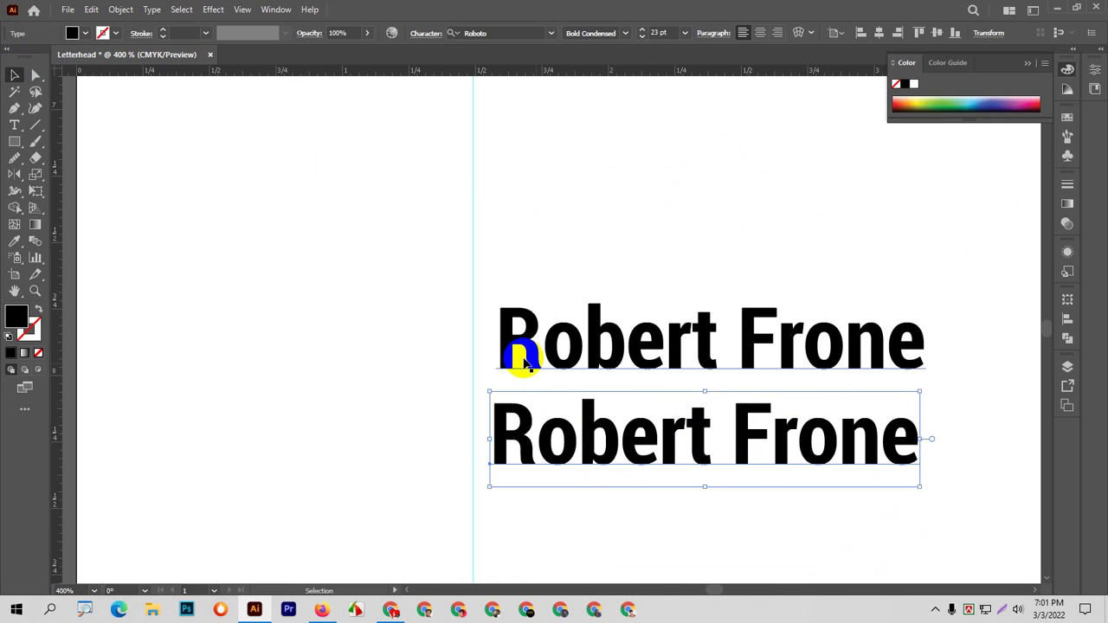
left_click_drag(533, 360, 510, 374)
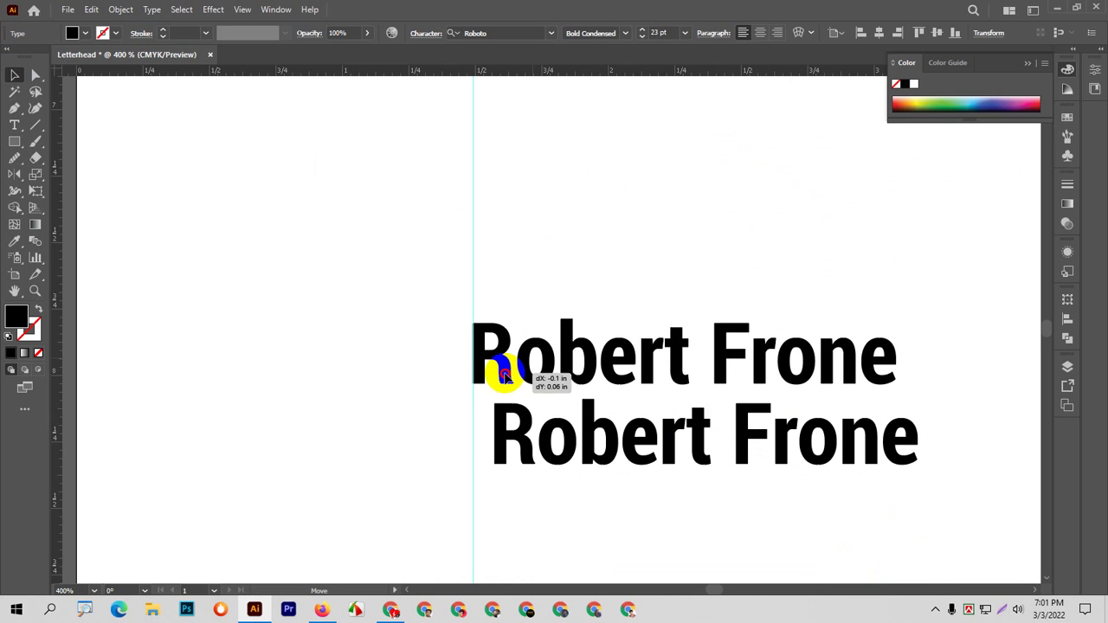
left_click_drag(510, 374, 507, 376)
mouse_move(516, 439)
left_mouse_down()
mouse_move(498, 446)
mouse_move(898, 471)
left_mouse_up()
Retype the copy as 'Manager' and colour it dark grey.
key("t")
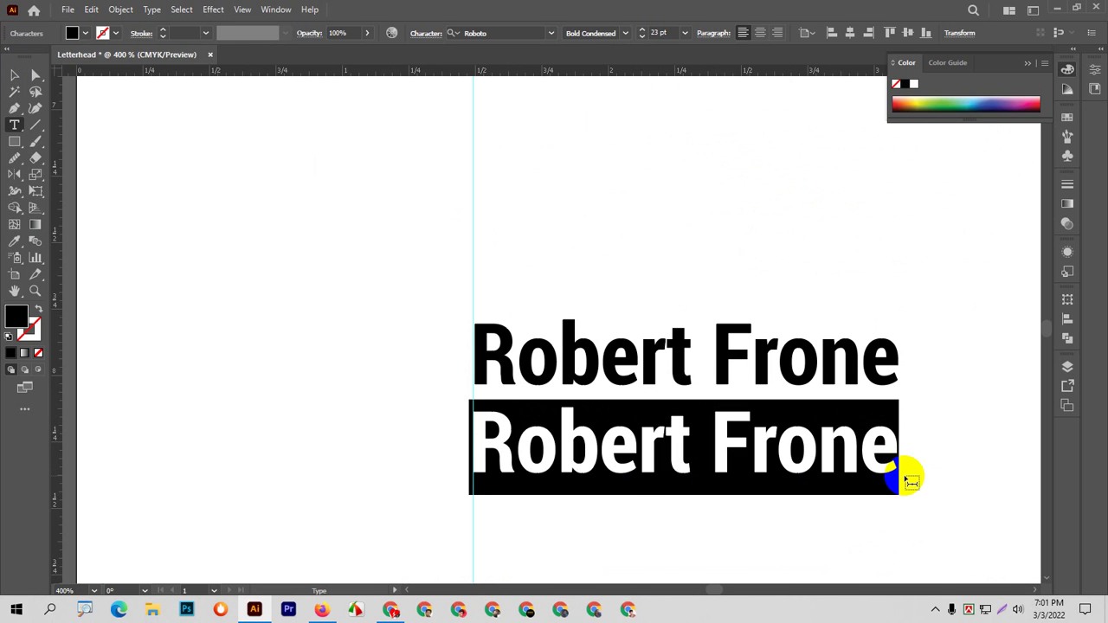
type("Manager")
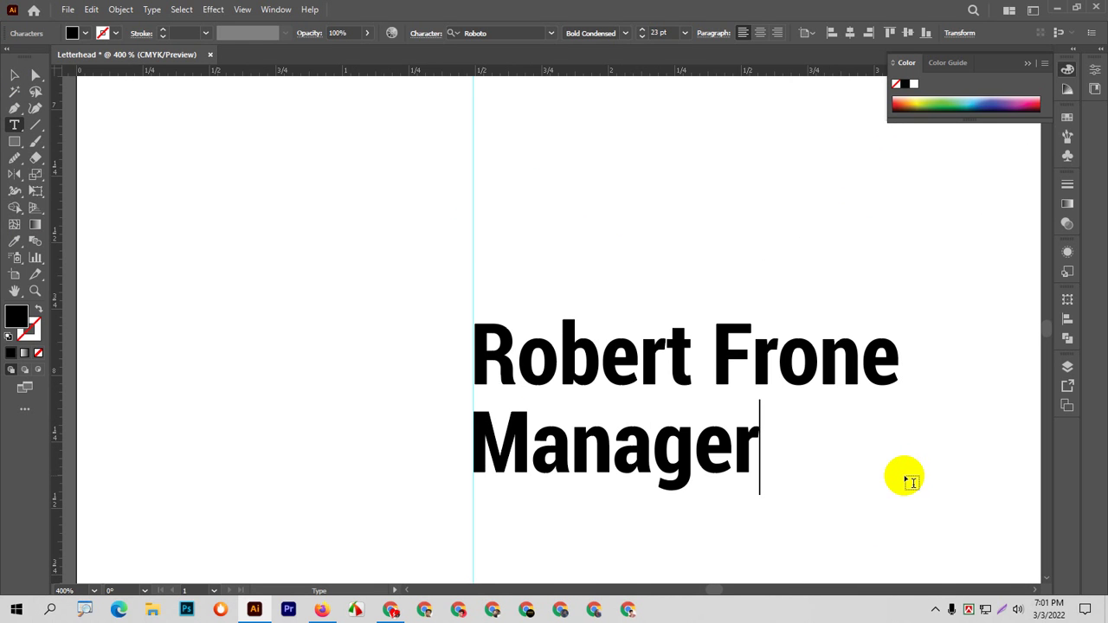
scroll(904, 480, "down", 5)
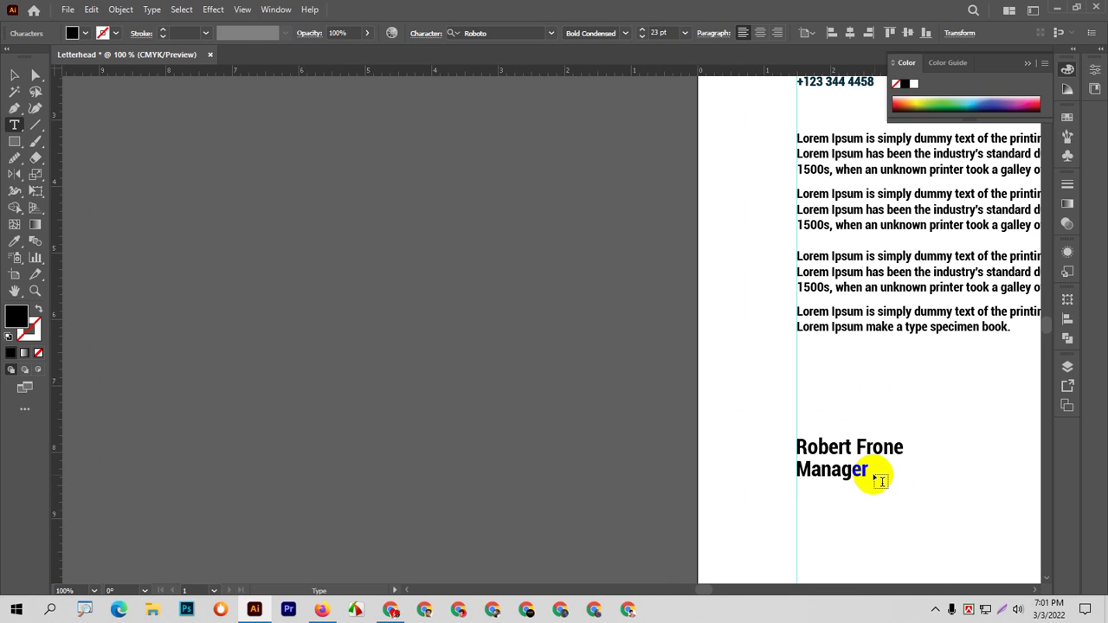
left_click_drag(864, 468, 715, 456)
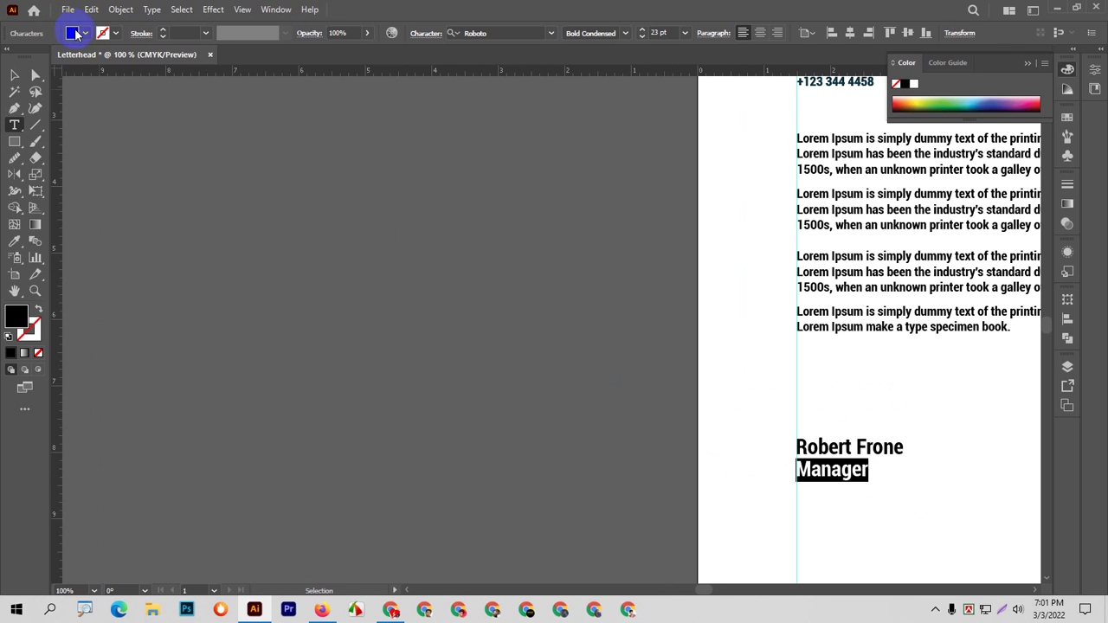
left_click(84, 33)
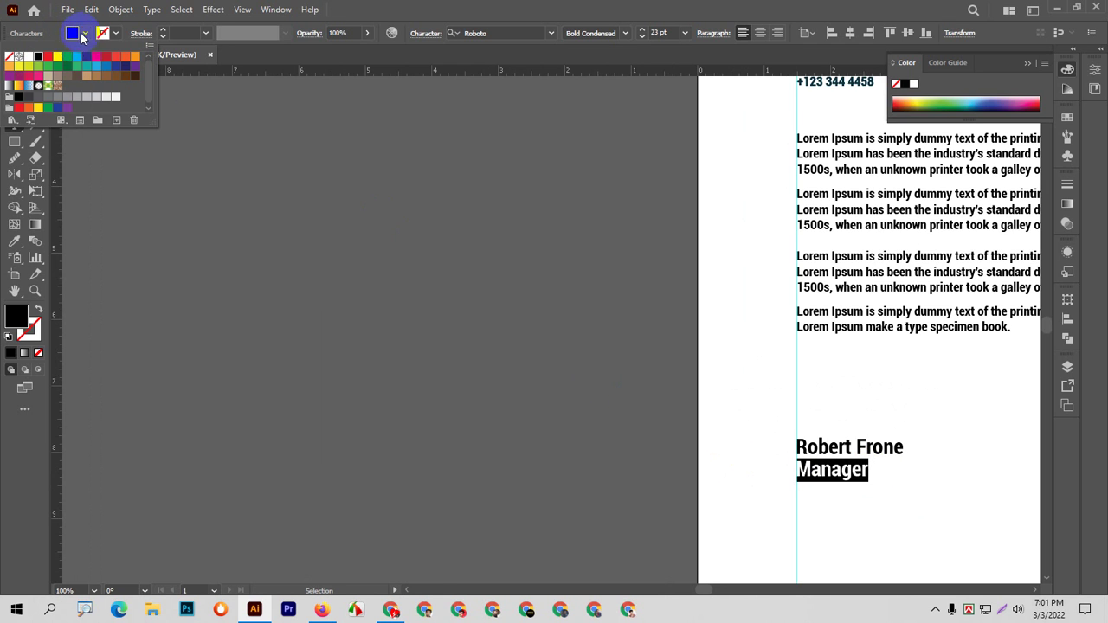
left_click(31, 98)
key("Escape")
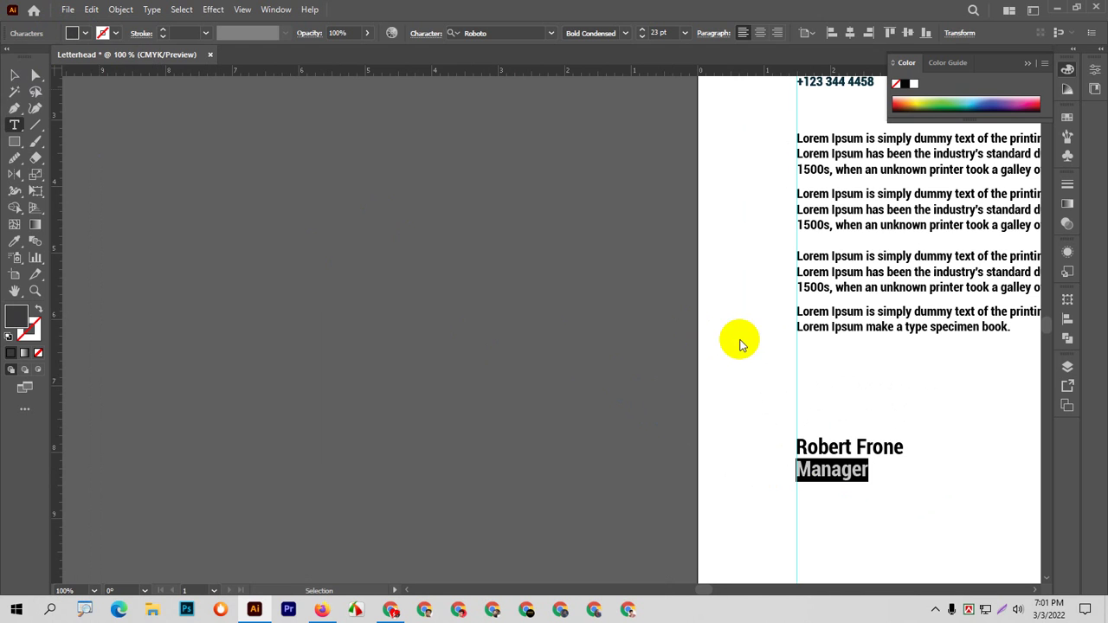
key("Escape")
left_click(740, 290)
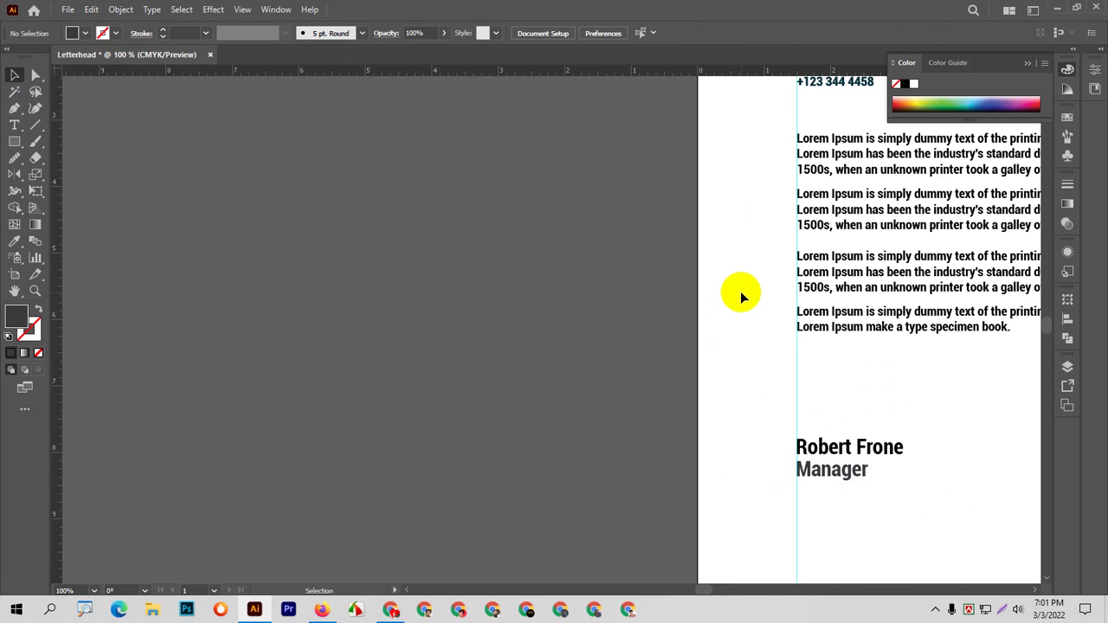
scroll(733, 302, "down", 2)
scroll(805, 321, "down", 1)
scroll(814, 327, "up", 1)
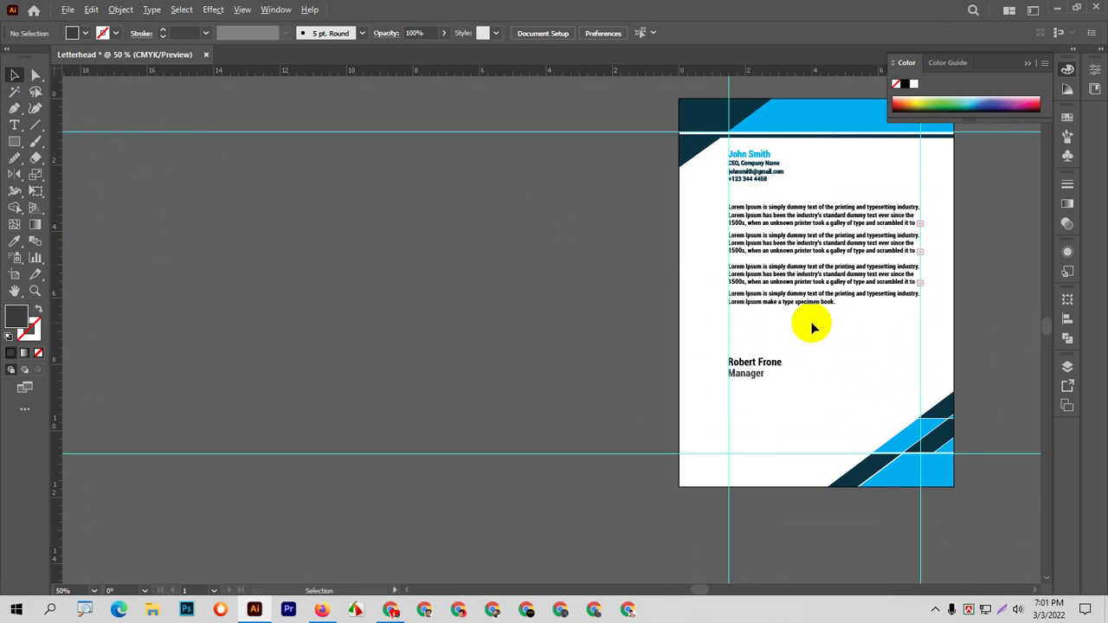
scroll(814, 328, "up", 1)
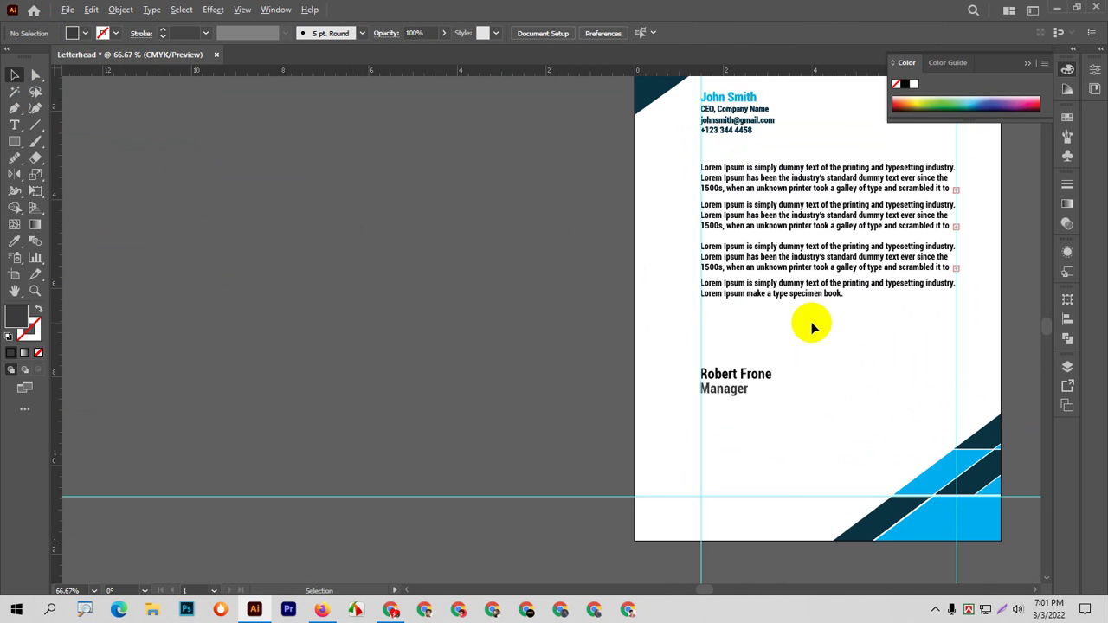
Set the Manager title to 18 pt.
left_click(732, 390)
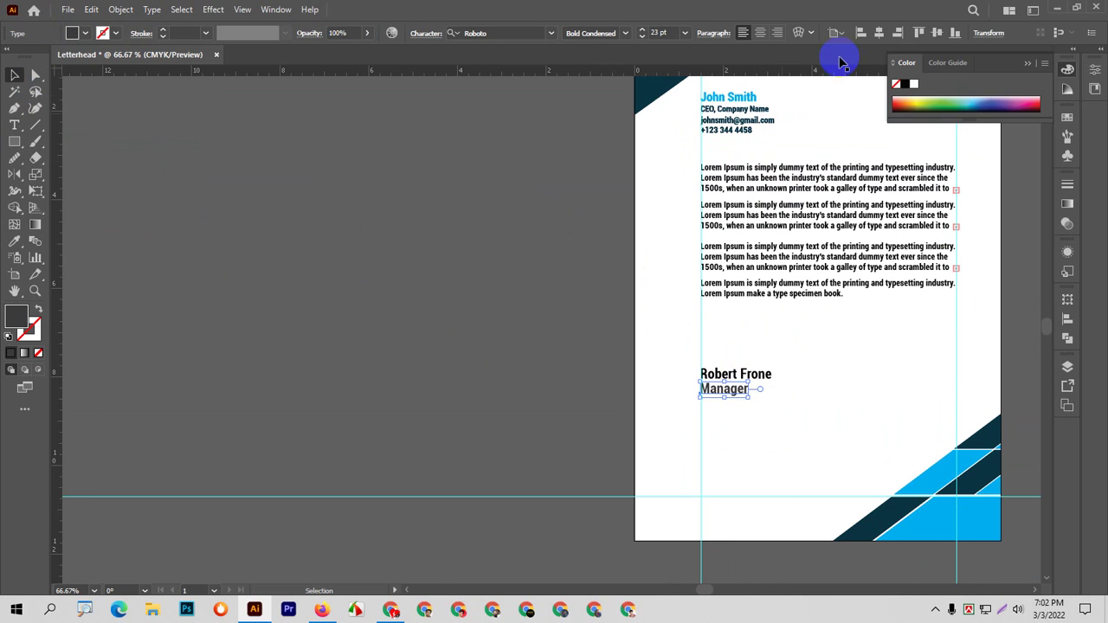
left_click(689, 33)
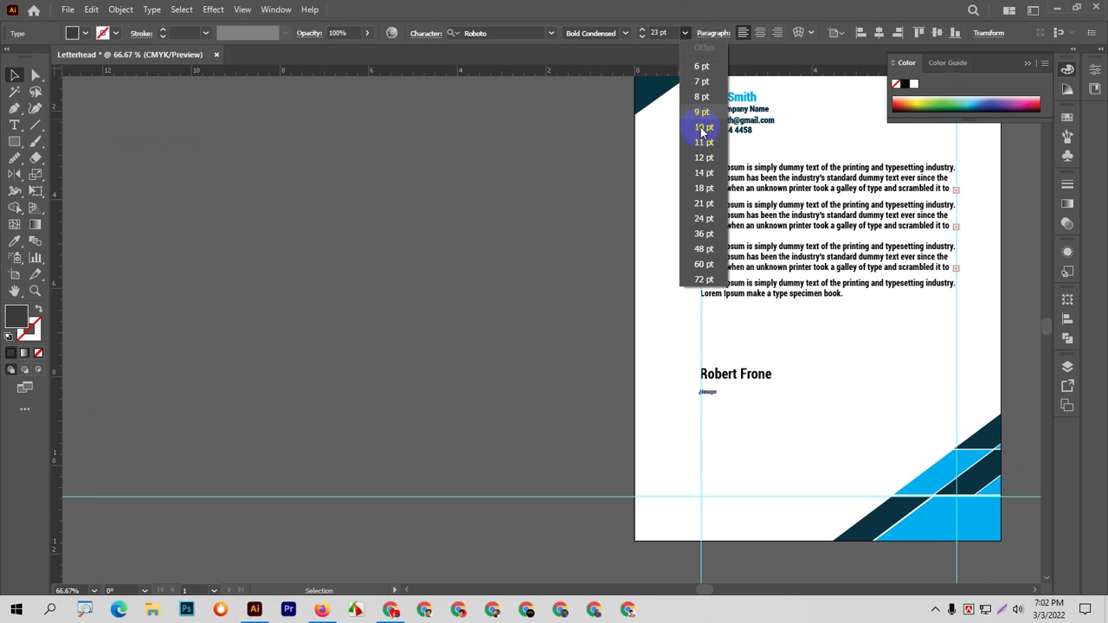
left_click(710, 188)
Duplicate the Manager line below and retype the copies as e-mail and phone-number lines.
mouse_move(724, 405)
left_mouse_down()
mouse_move(725, 481)
mouse_move(726, 465)
left_mouse_up()
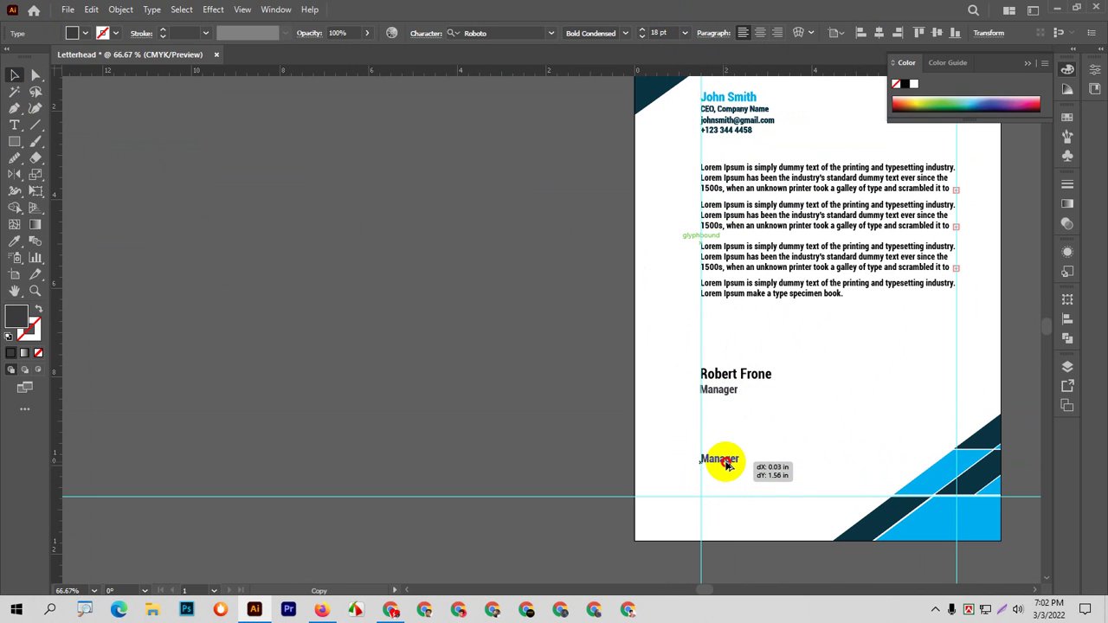
double_click(716, 452)
mouse_move(727, 465)
left_mouse_down()
mouse_move(717, 453)
mouse_move(827, 462)
left_mouse_up()
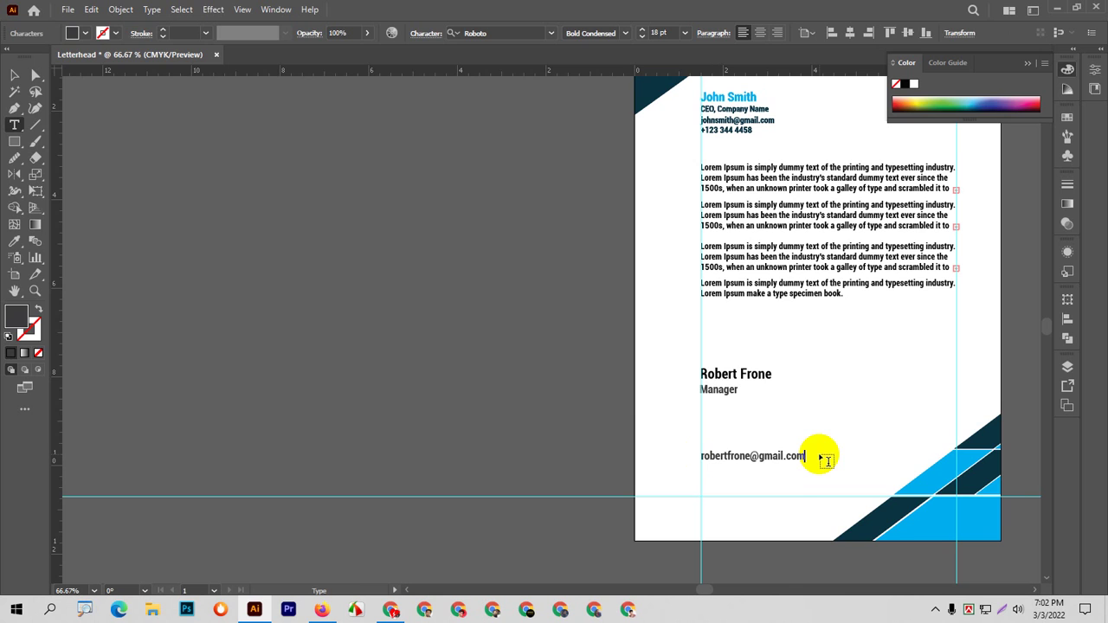
left_click(12, 77)
left_click(742, 459)
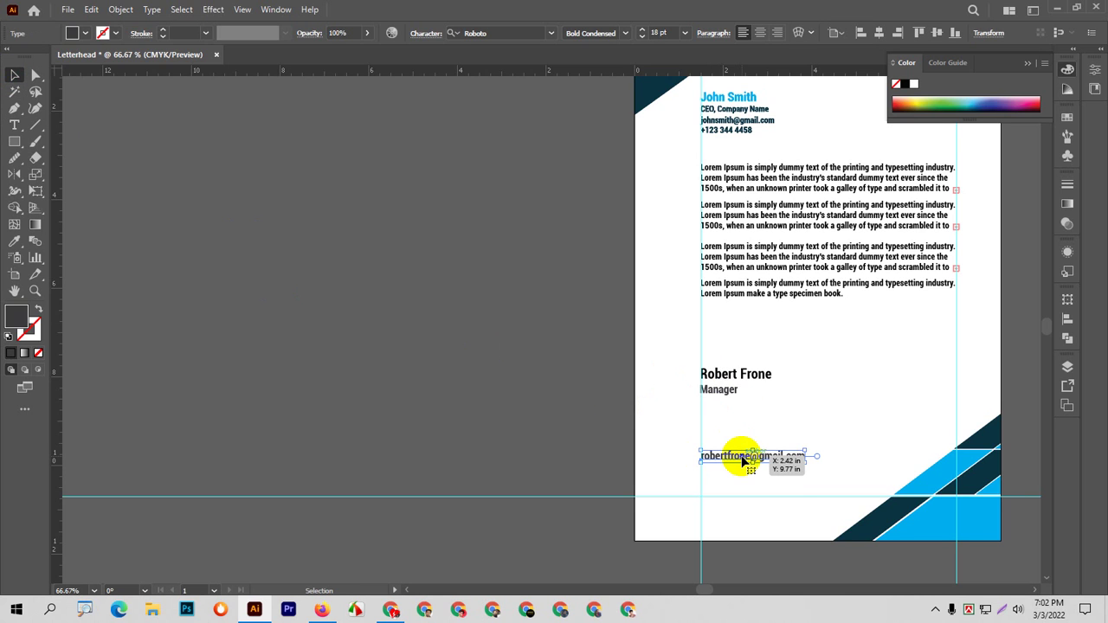
left_click_drag(743, 463, 877, 471)
key("t")
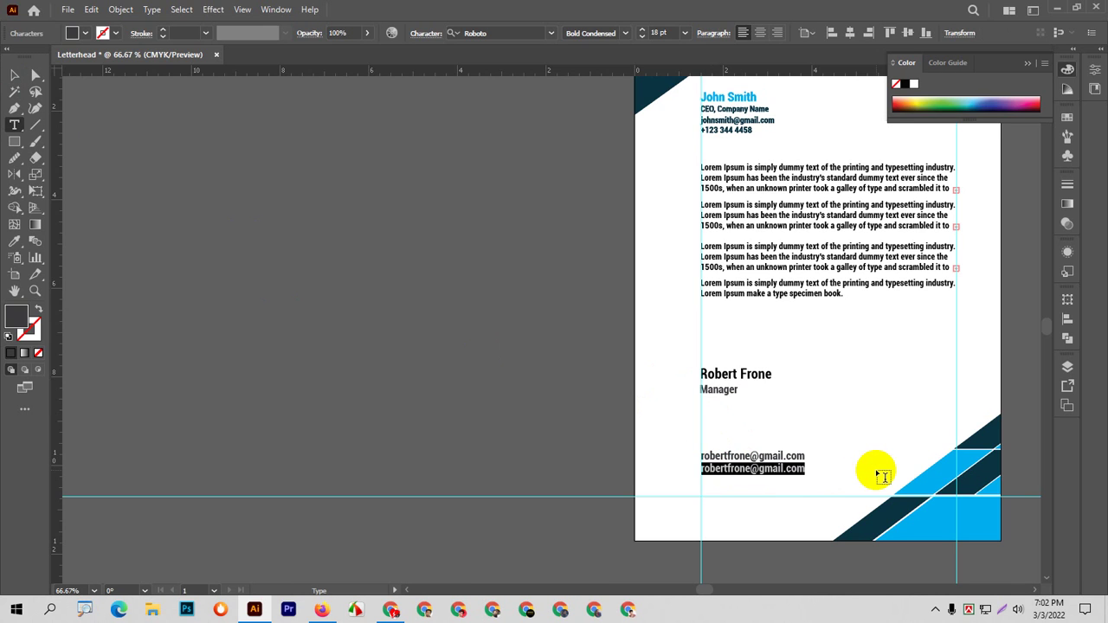
type("+123 455 6789")
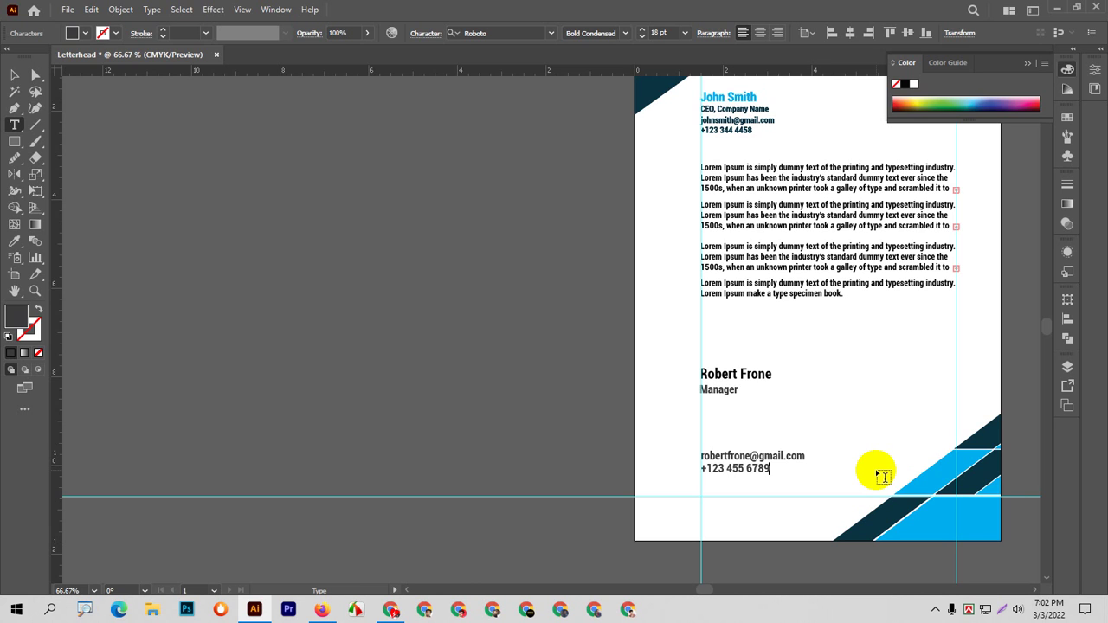
Move the e-mail and phone lines lower on the page.
left_click(14, 75)
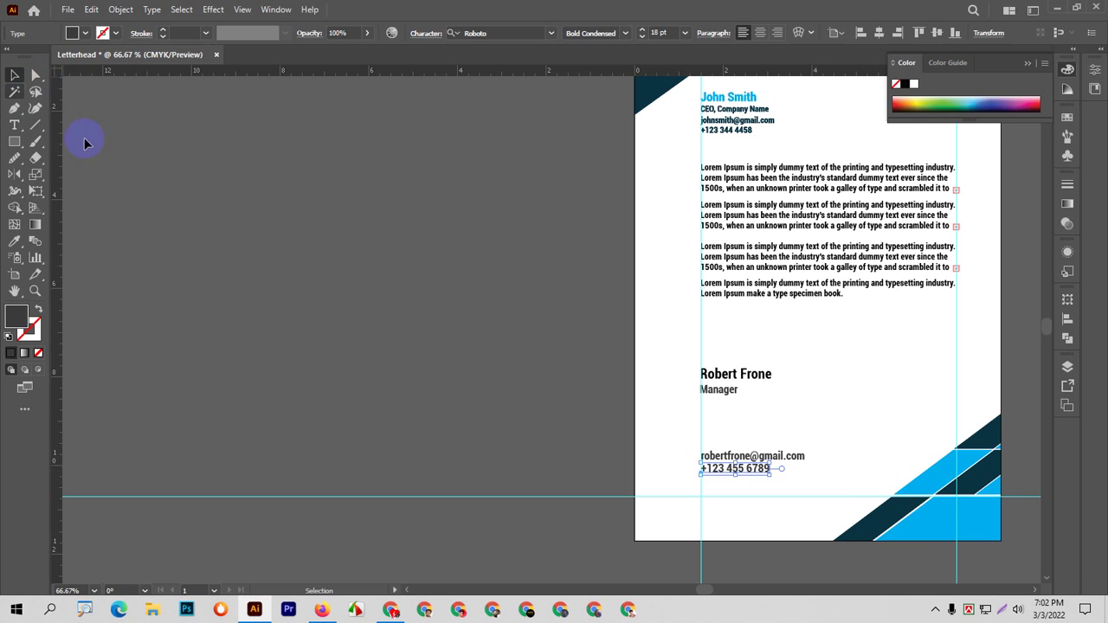
left_click(291, 271)
scroll(759, 457, "up", 3)
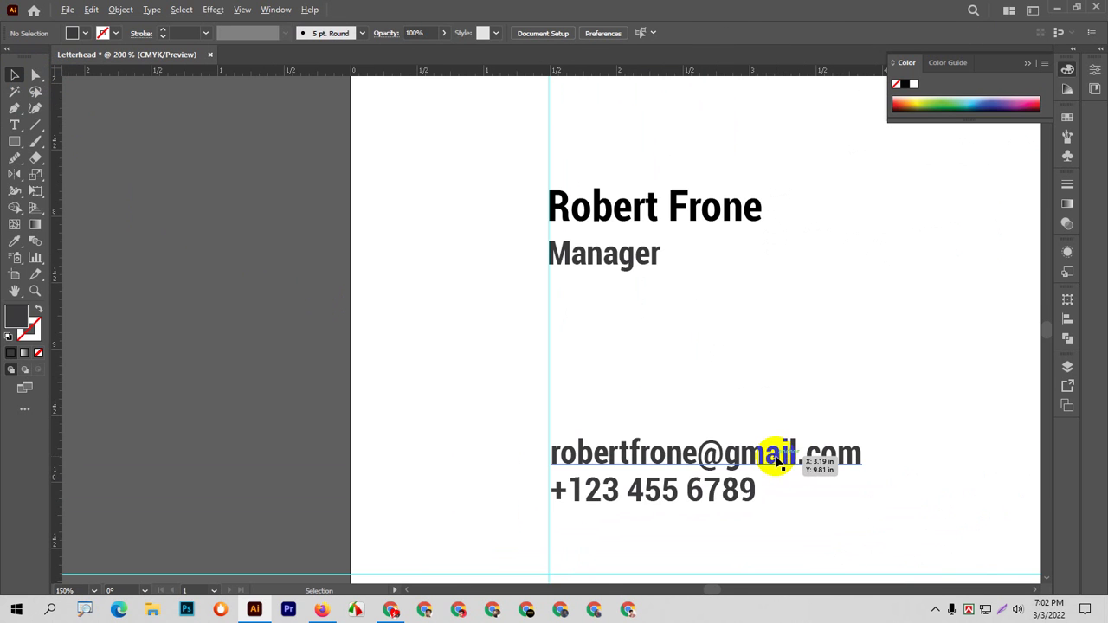
left_click(673, 495)
scroll(663, 488, "down", 2)
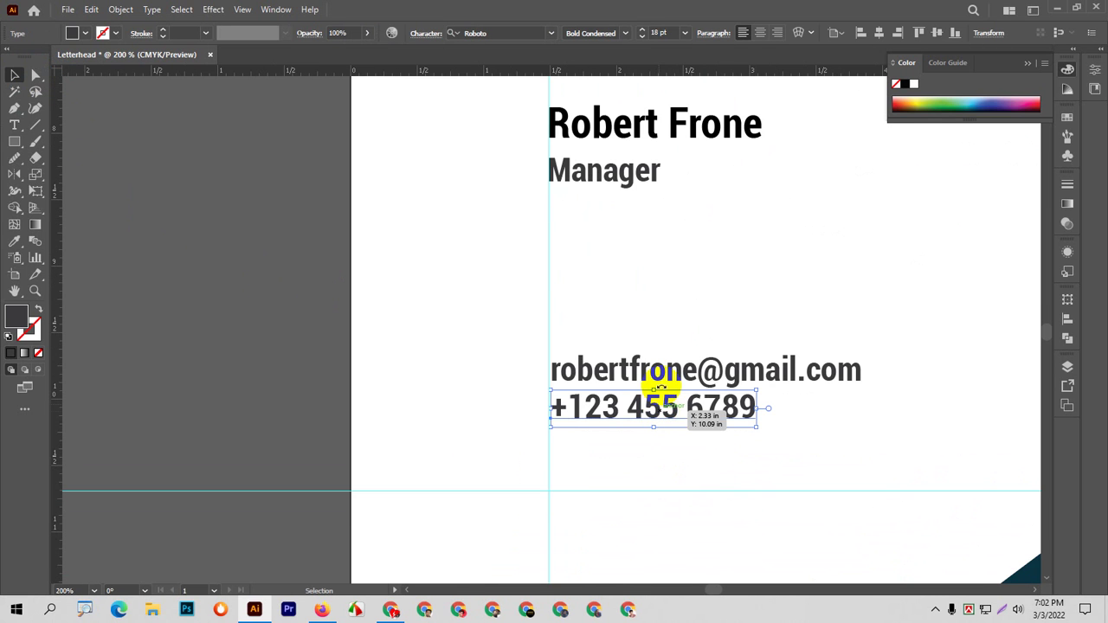
left_click(658, 370, "shift")
left_click_drag(658, 370, 654, 446)
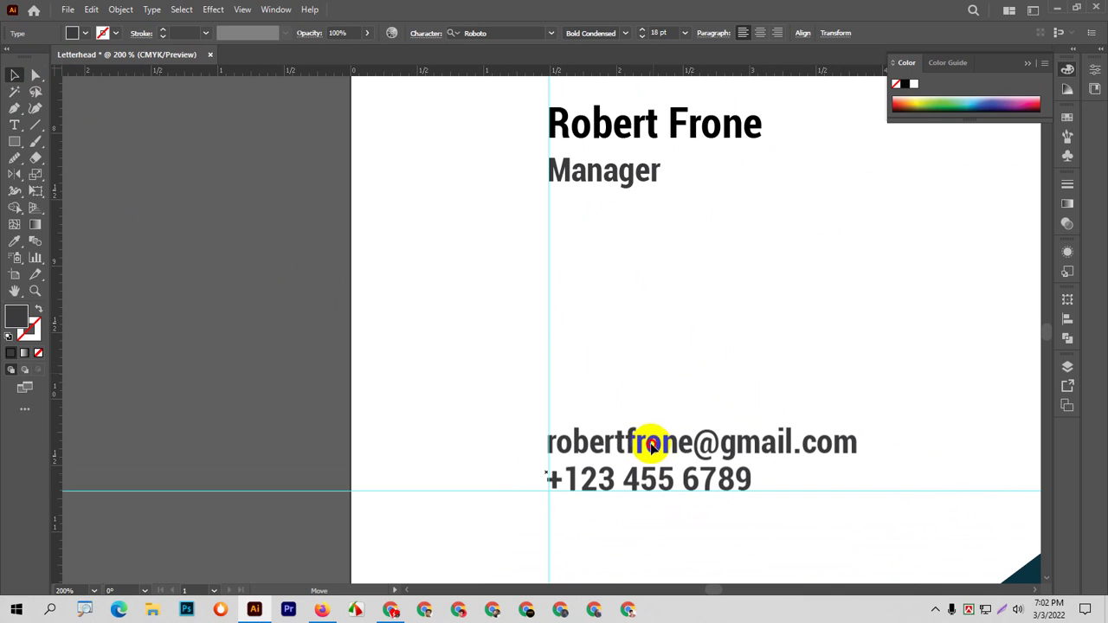
left_click(270, 370)
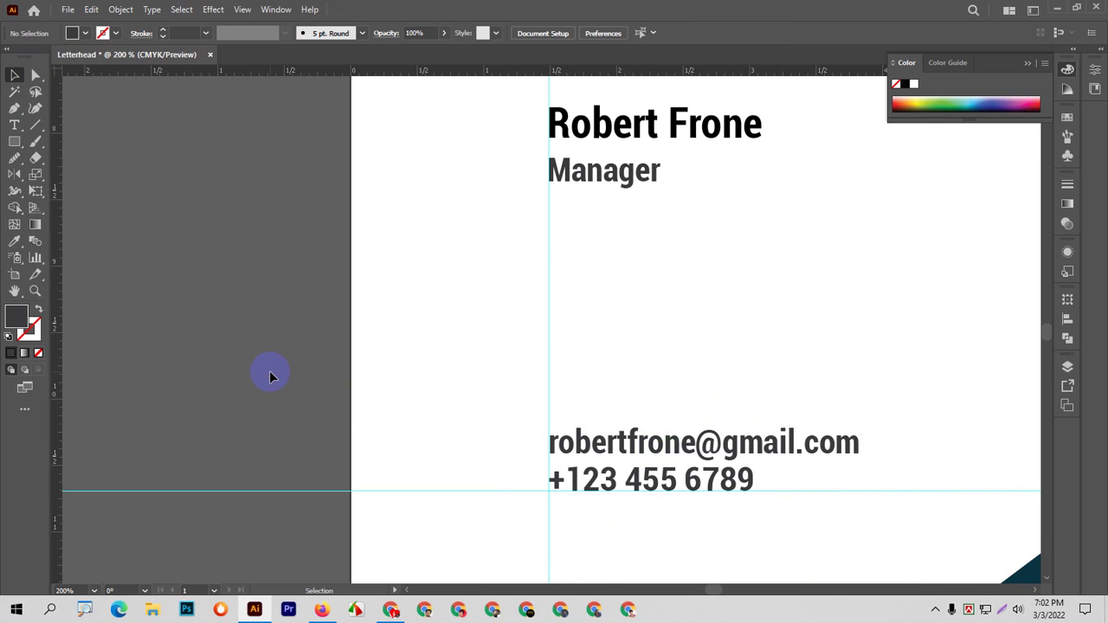
scroll(611, 342, "down", 3)
scroll(611, 341, "down", 1)
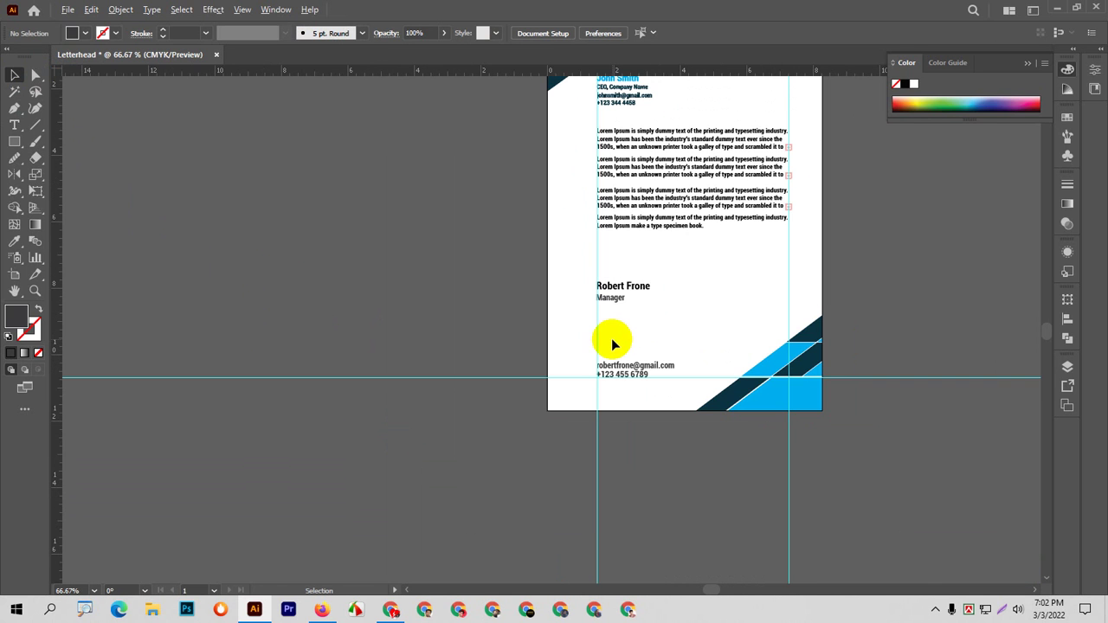
Colour the e-mail and phone lines dark grey 2d2d2d.
left_click(618, 375)
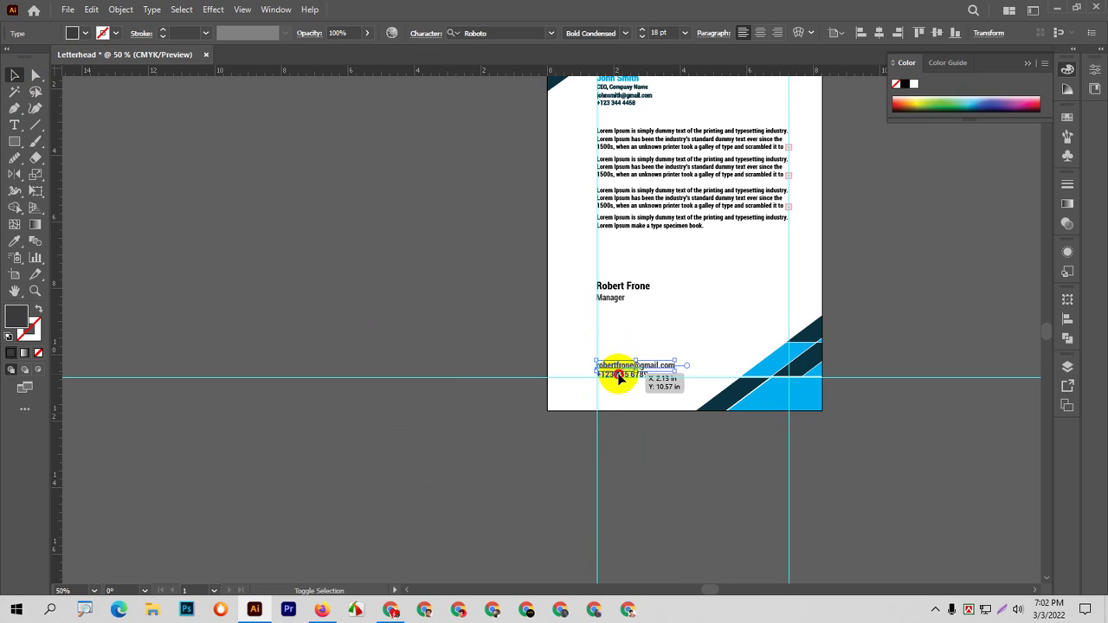
double_click(20, 322)
type("2d2d2d")
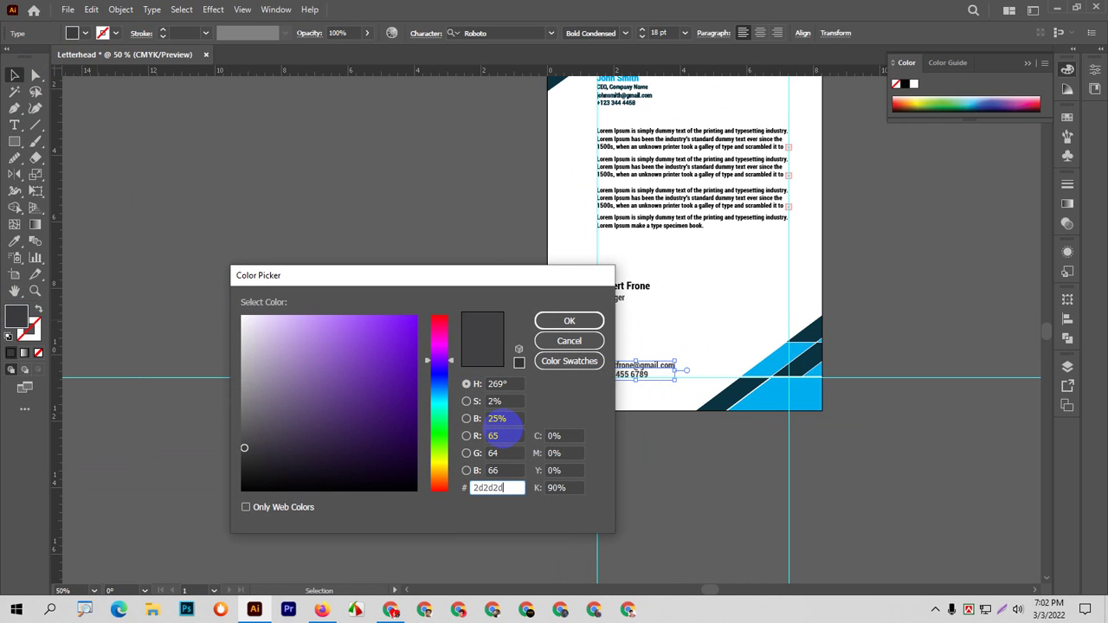
key("Return")
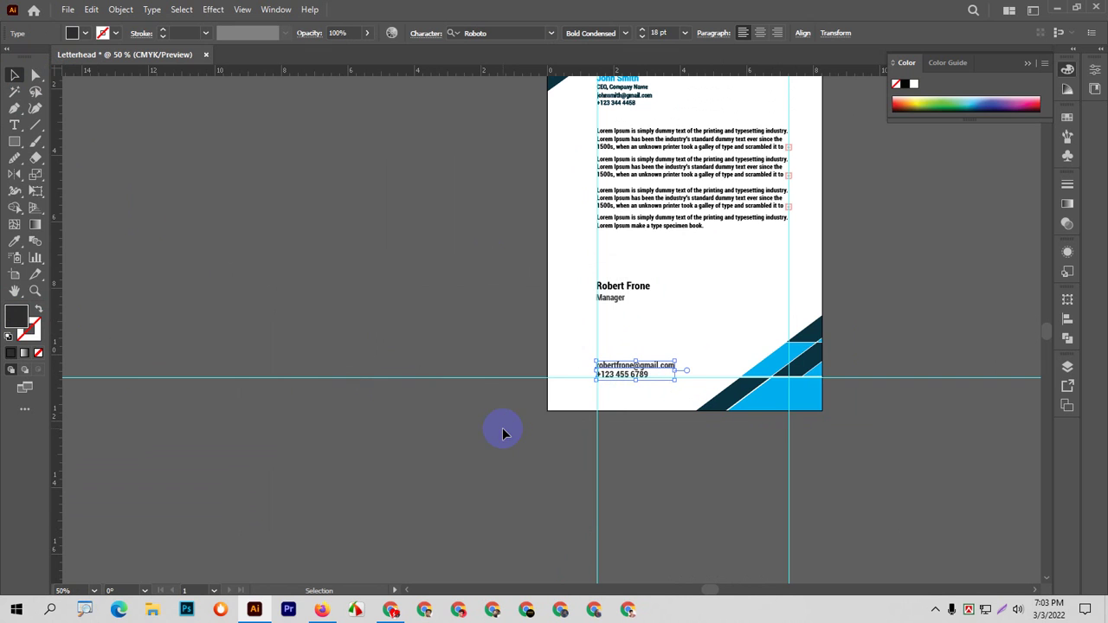
left_click(682, 450)
Move the name and Manager block lower, just above the contact lines.
scroll(913, 203, "up", 1)
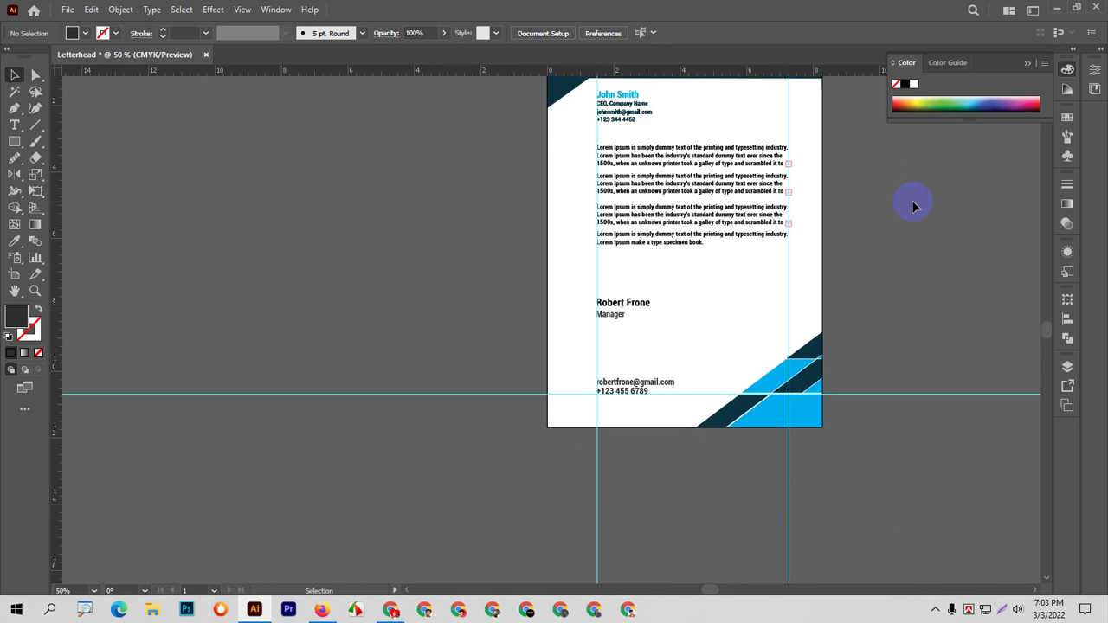
scroll(915, 206, "up", 2)
scroll(912, 206, "up", 1)
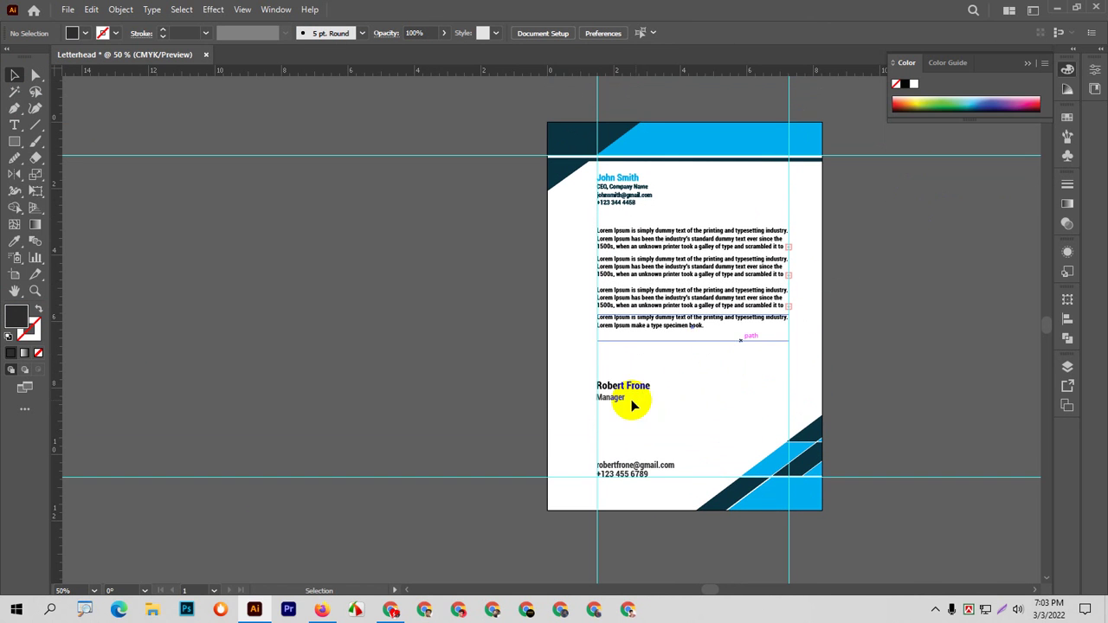
mouse_move(613, 399)
left_mouse_down()
mouse_move(638, 381)
mouse_move(638, 404)
left_mouse_up()
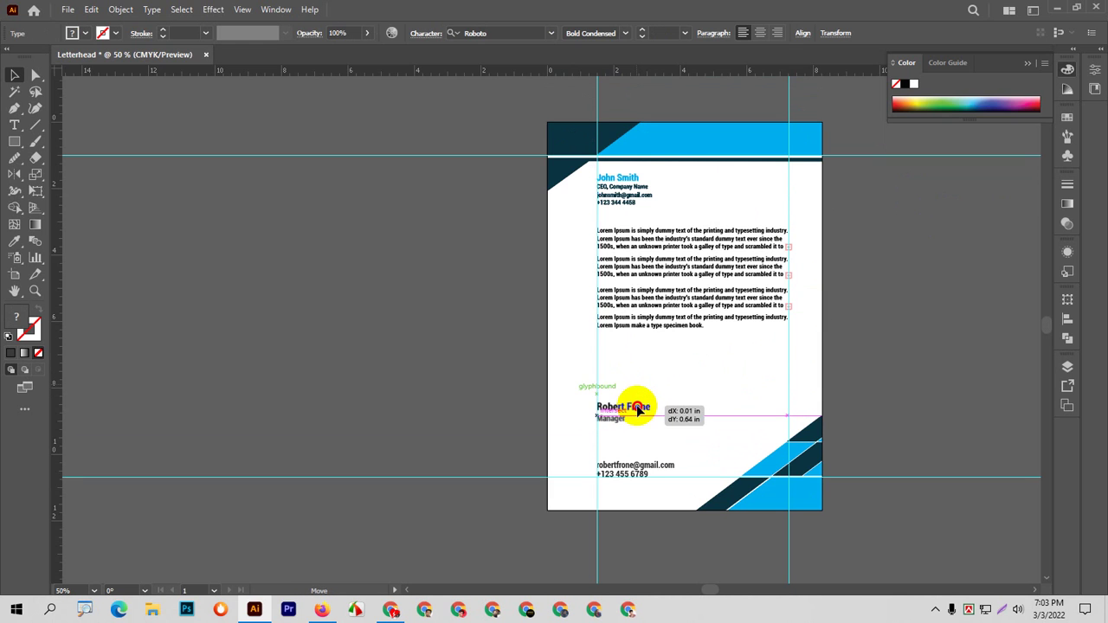
left_click(918, 321)
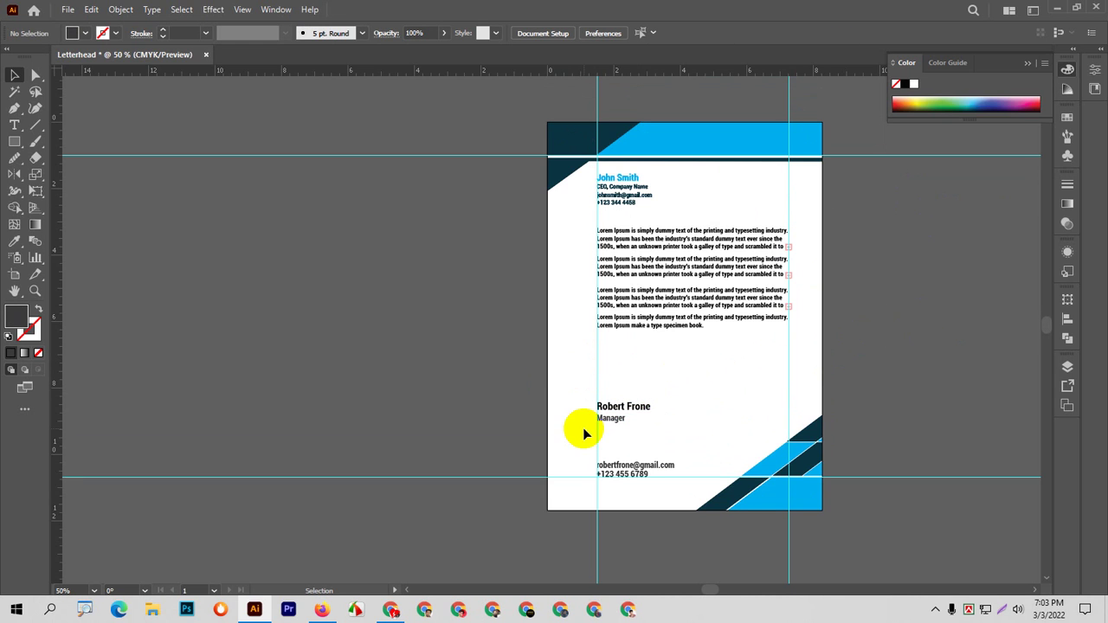
scroll(590, 407, "up", 3)
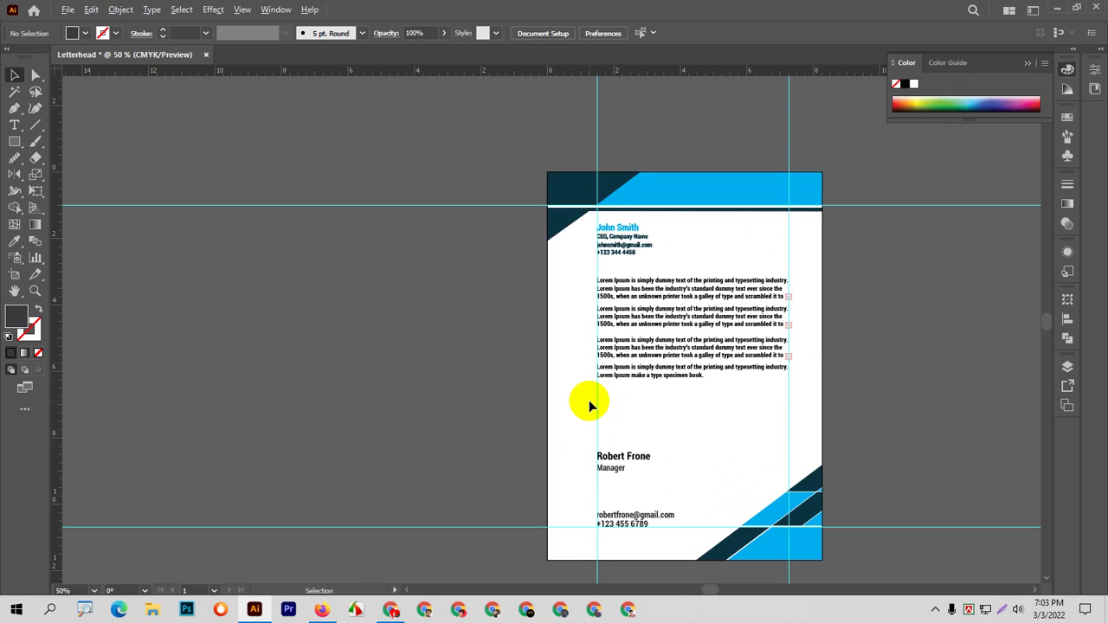
scroll(590, 406, "down", 1, "alt")
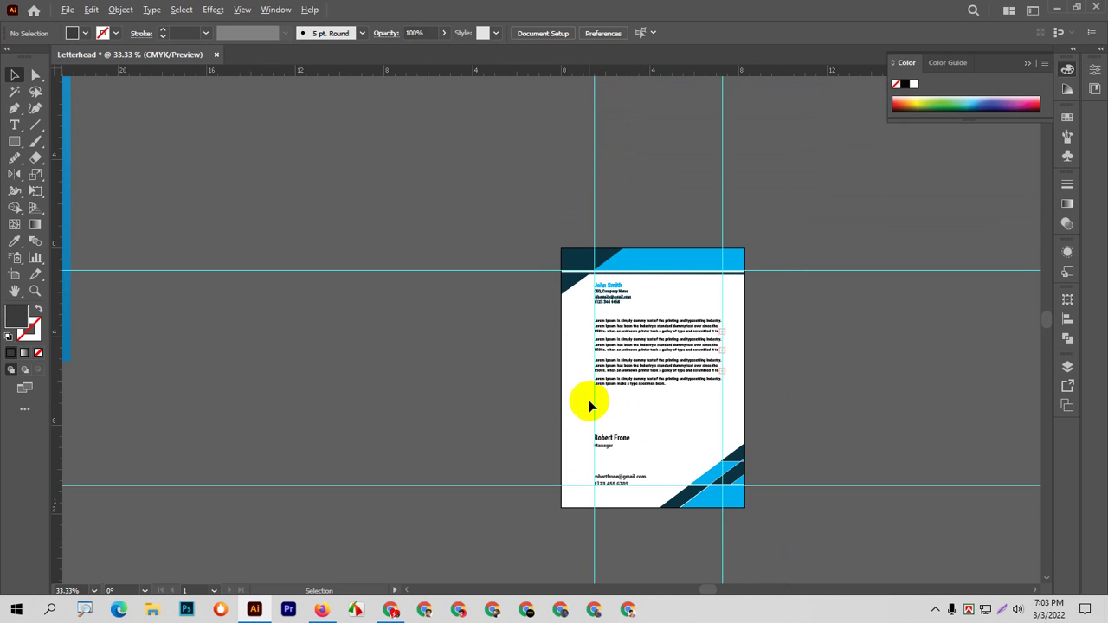
scroll(589, 405, "down", 1)
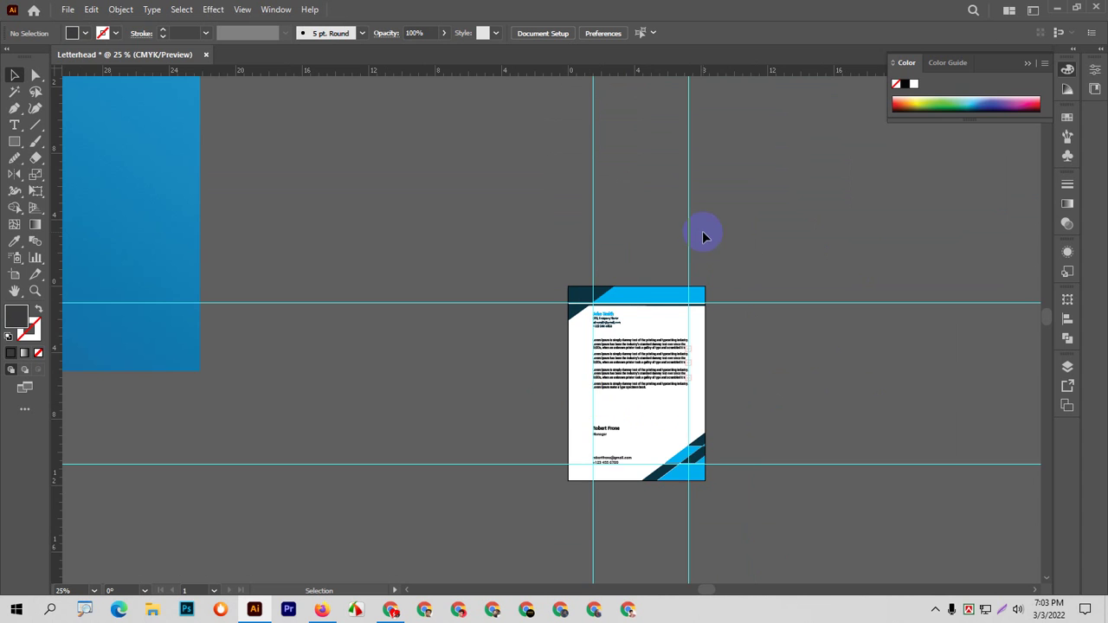
scroll(673, 302, "up", 3)
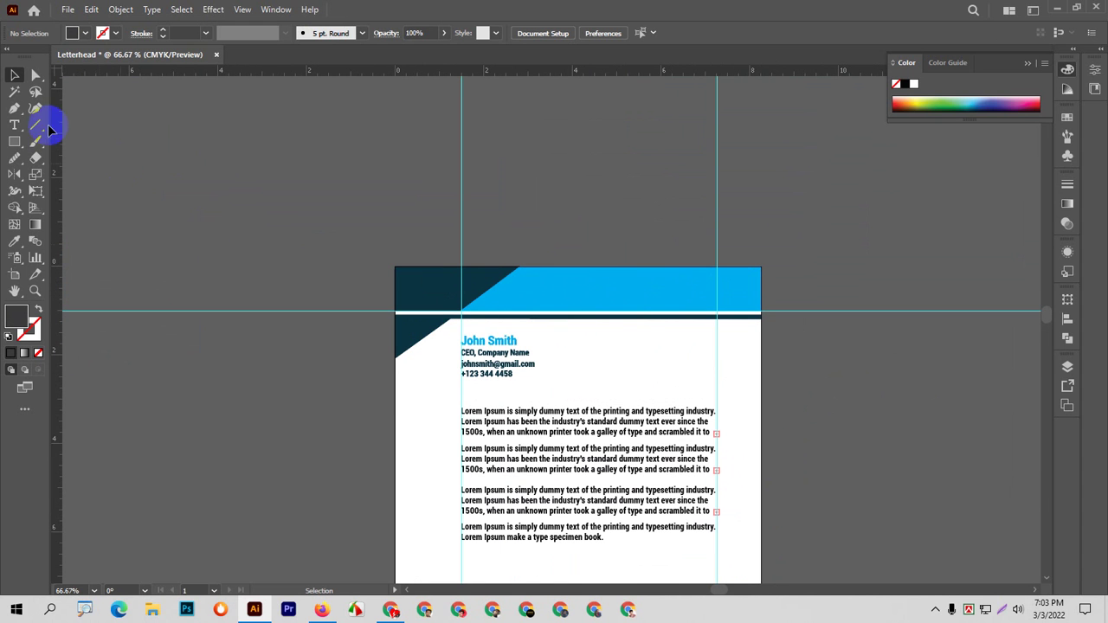
Add a 'Your Logo' text line and move it to the letterhead's top right.
left_click(19, 130)
left_click(571, 178)
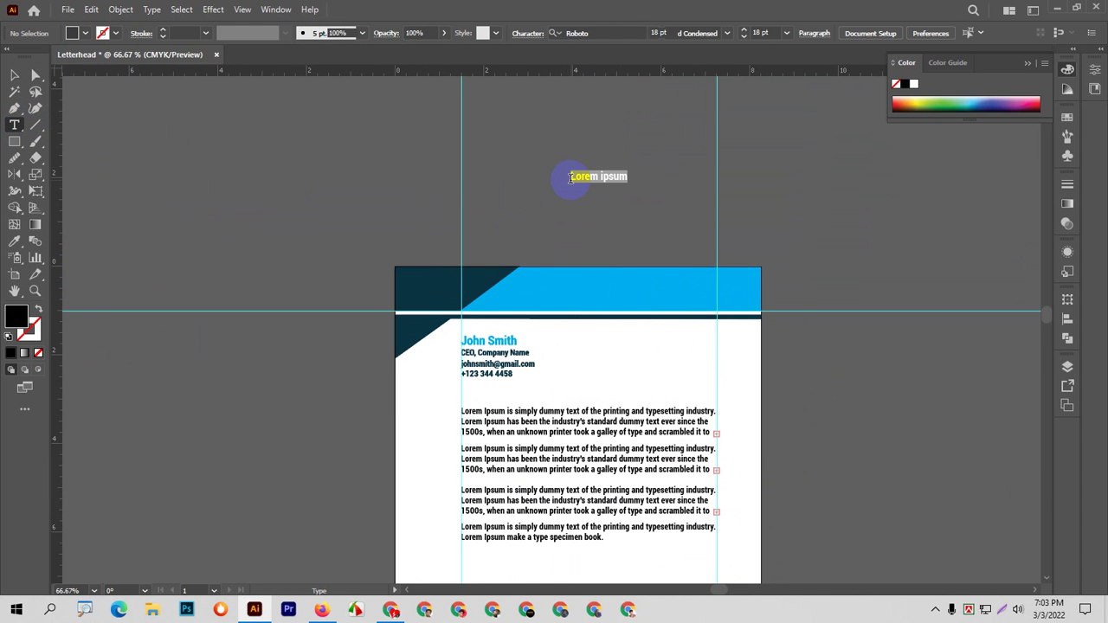
key("BackSpace")
type("Your Logo")
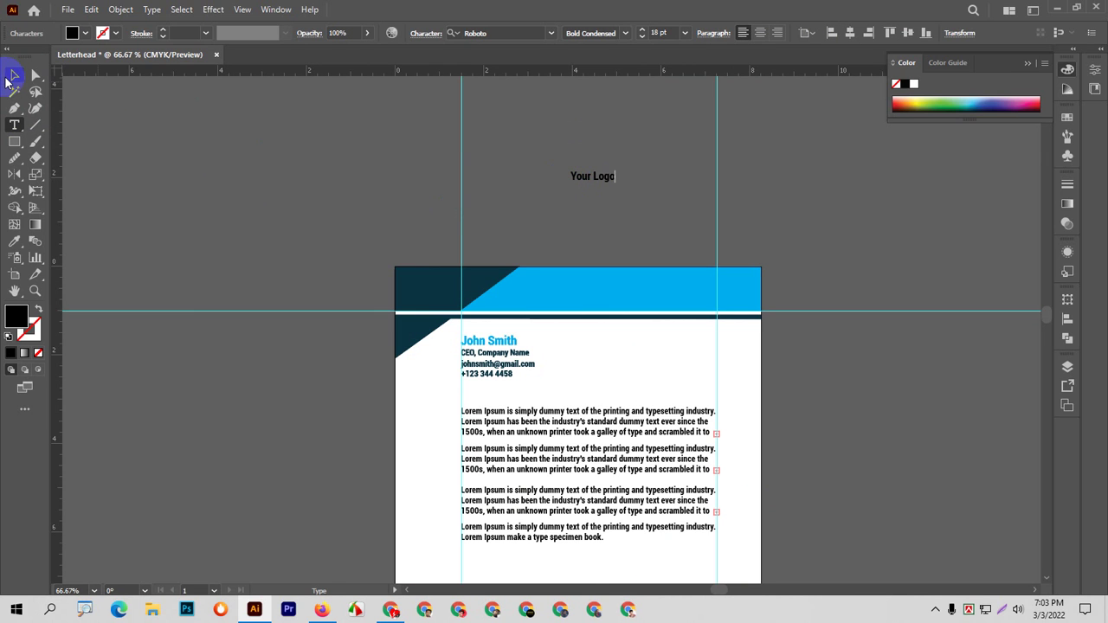
left_click(15, 75)
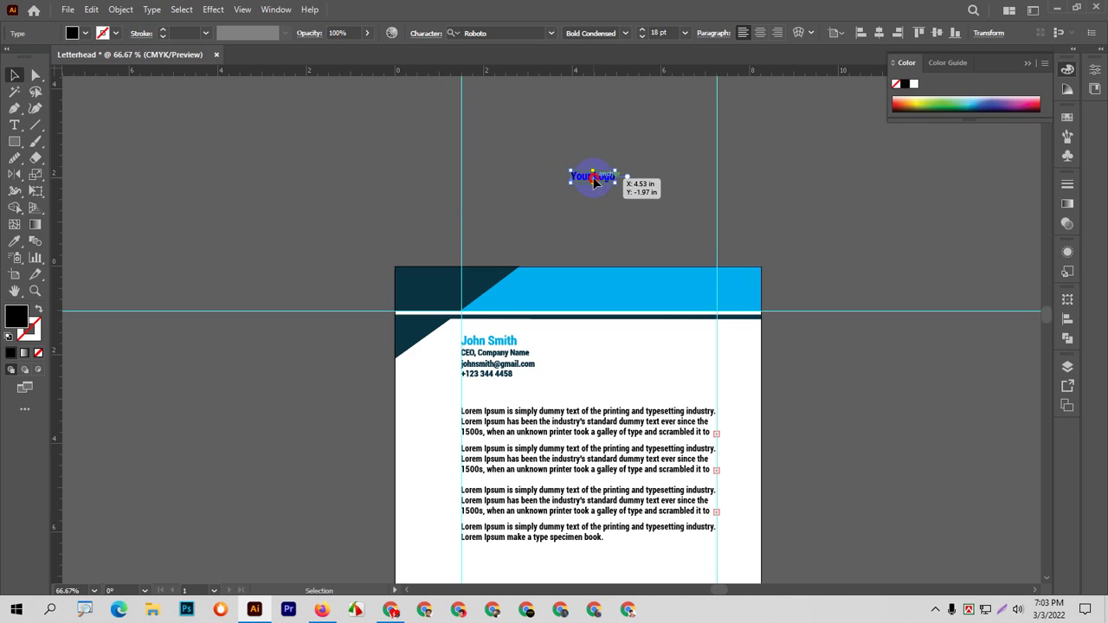
mouse_move(589, 178)
left_mouse_down()
mouse_move(702, 301)
mouse_move(691, 343)
left_mouse_up()
Resize the logo text slightly and retype 'Your' so it reads 'Brand Logo'.
left_click(841, 277)
scroll(821, 305, "down", 2)
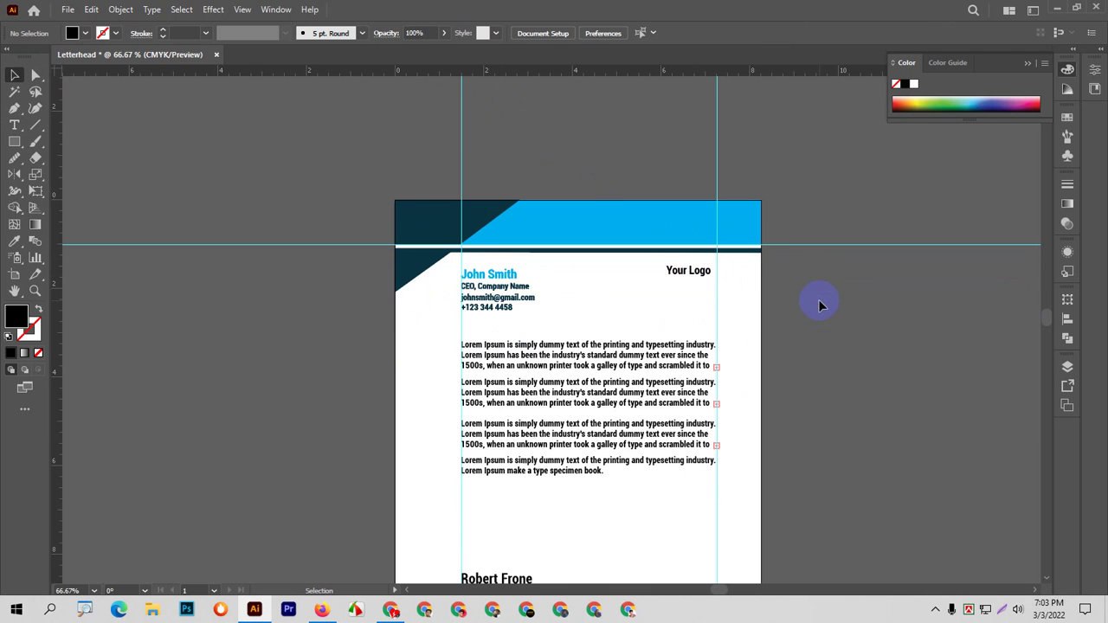
left_click(689, 282)
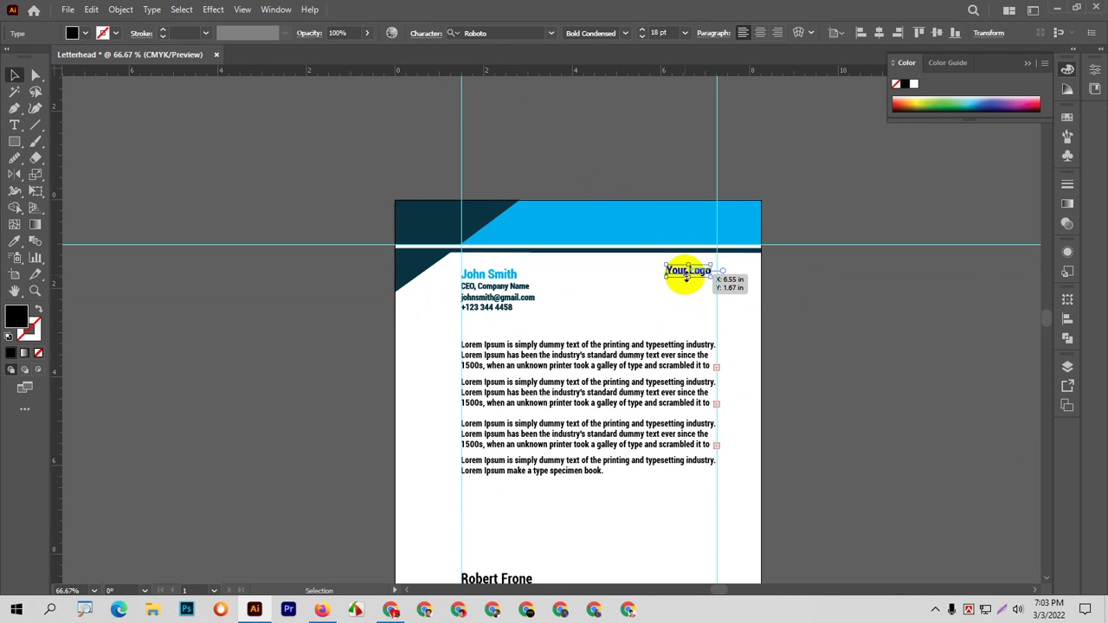
left_click_drag(688, 271, 661, 276)
double_click(687, 271)
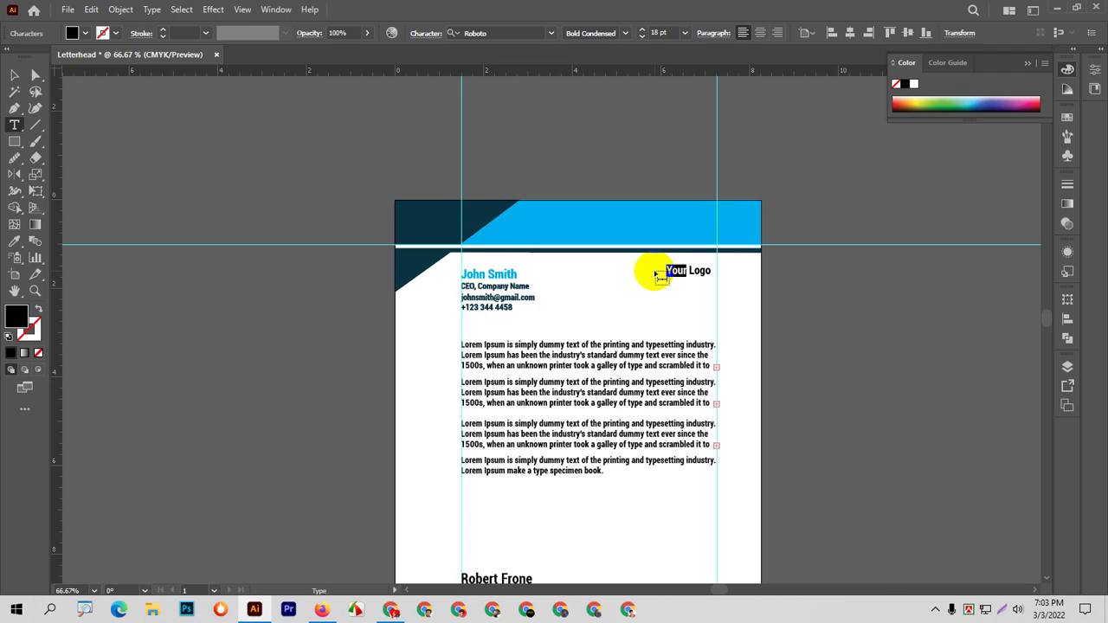
type("Brand")
left_click(15, 75)
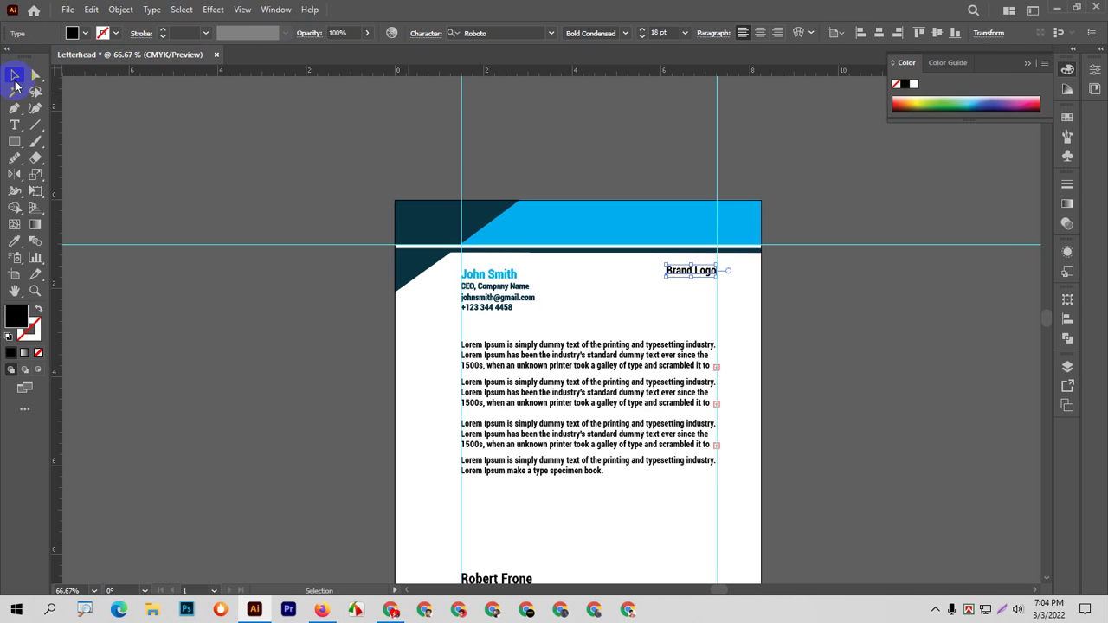
left_click_drag(706, 271, 705, 271)
Zoom out and check the canvas context menu for guide options without changing anything.
left_click(858, 299)
scroll(857, 299, "down", 2)
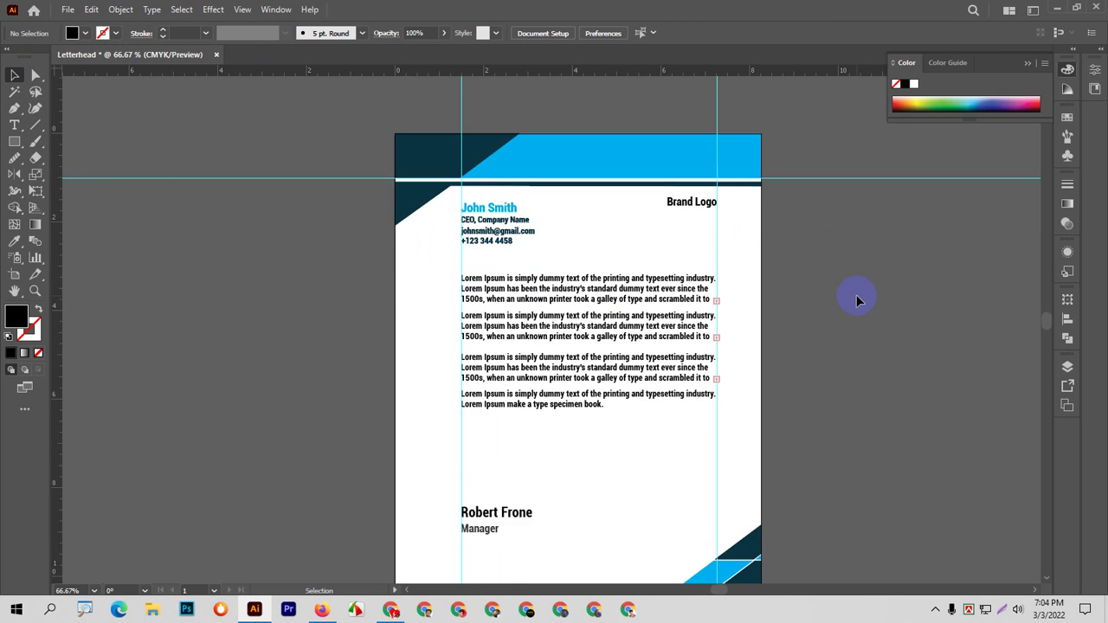
scroll(857, 299, "down", 1)
scroll(857, 299, "down", 2)
scroll(858, 299, "down", 1)
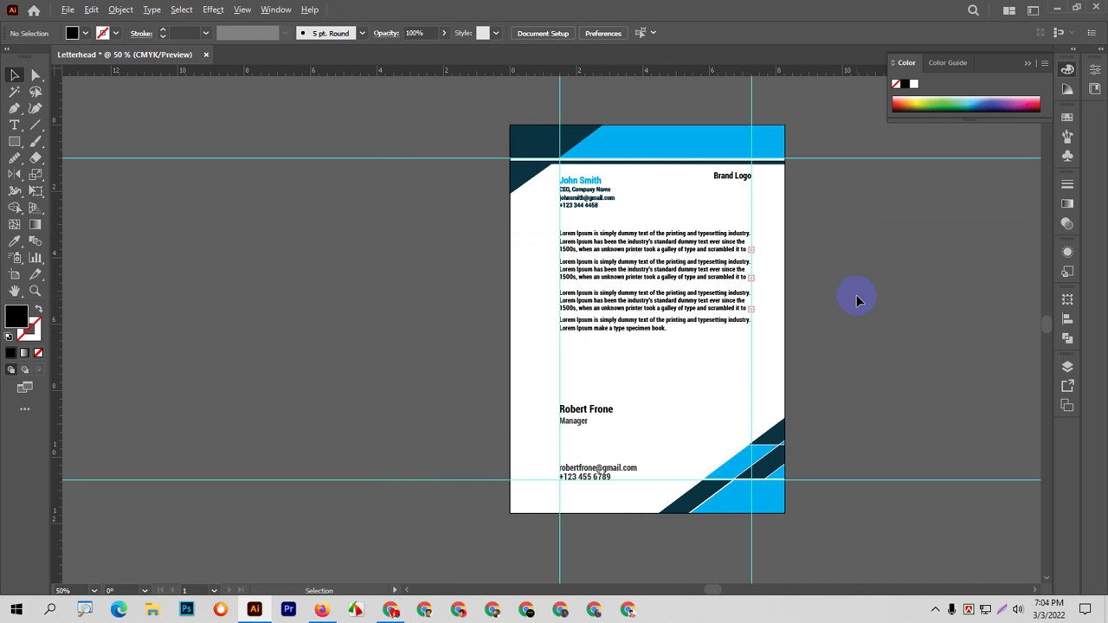
scroll(632, 181, "up", 1)
scroll(631, 181, "up", 1)
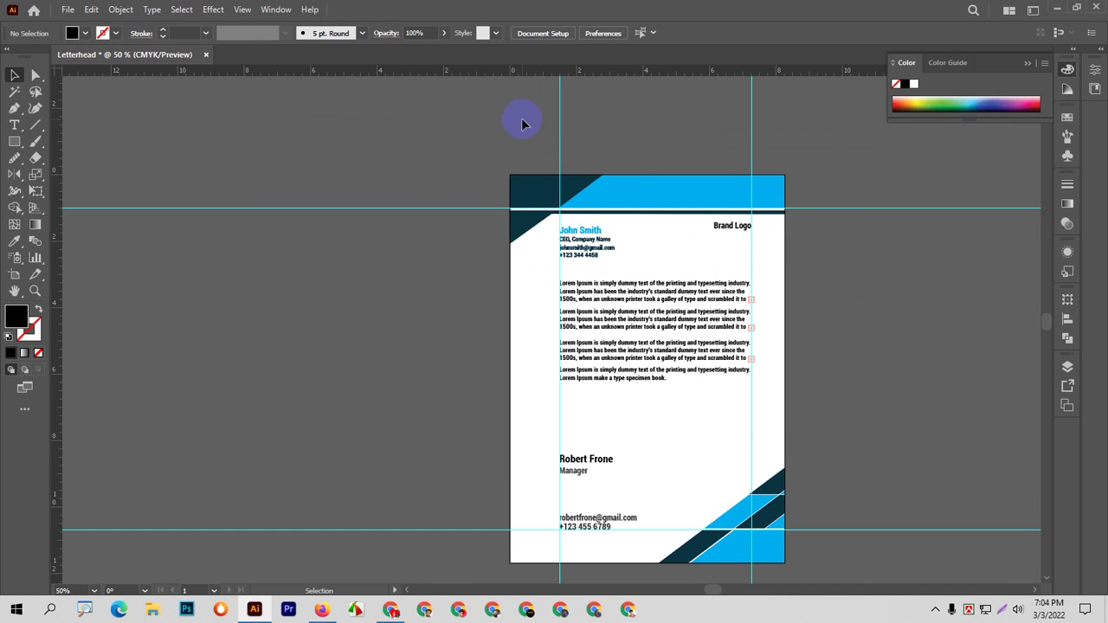
right_click(830, 211)
left_click(809, 151)
Try moving the top horizontal ruler guide with the Direct Selection and Selection tools.
key("a")
key("v")
left_click_drag(377, 177, 328, 547)
left_click_drag(504, 147, 815, 147)
key("a")
key("ctrl")
left_click_drag(894, 215, 895, 218)
left_click_drag(848, 205, 859, 266)
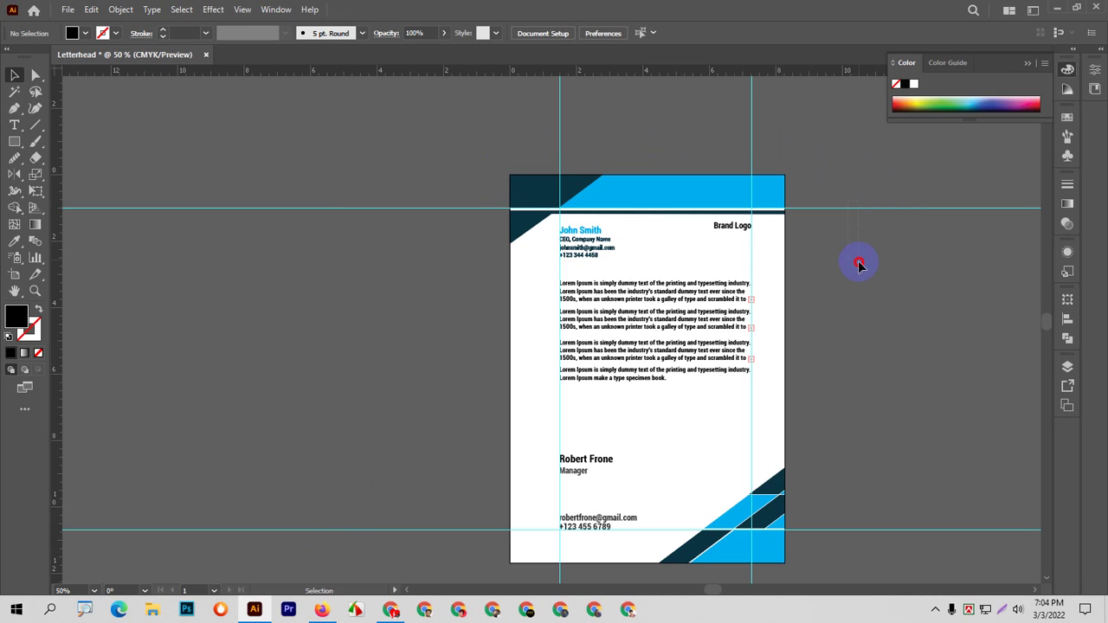
Lock, then unlock, then hide the ruler guides from the context menu.
right_click(855, 207)
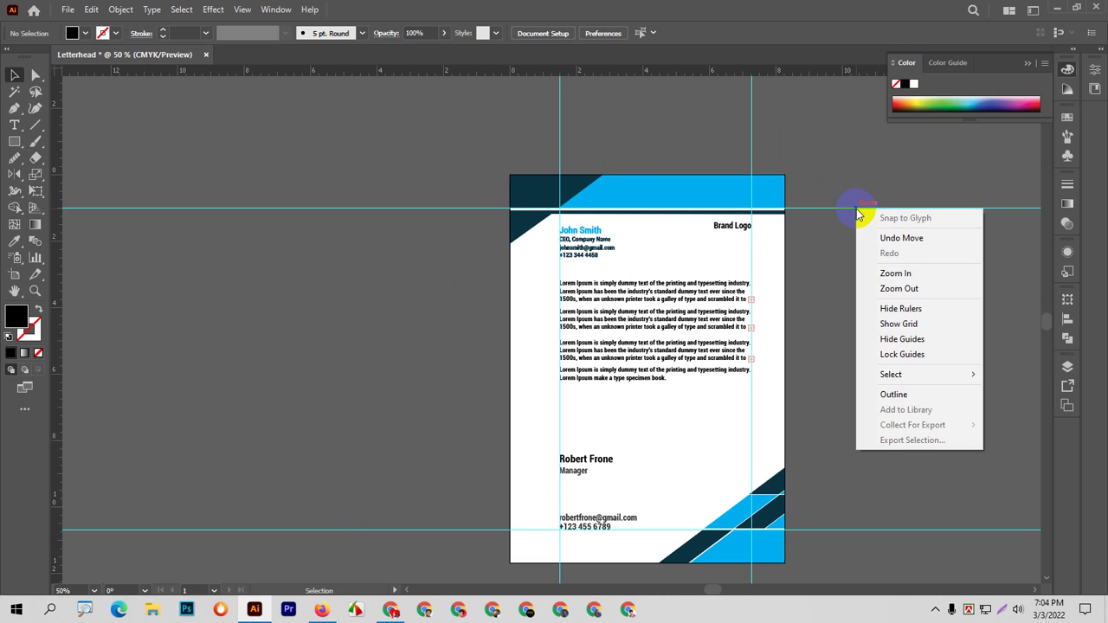
left_click(900, 355)
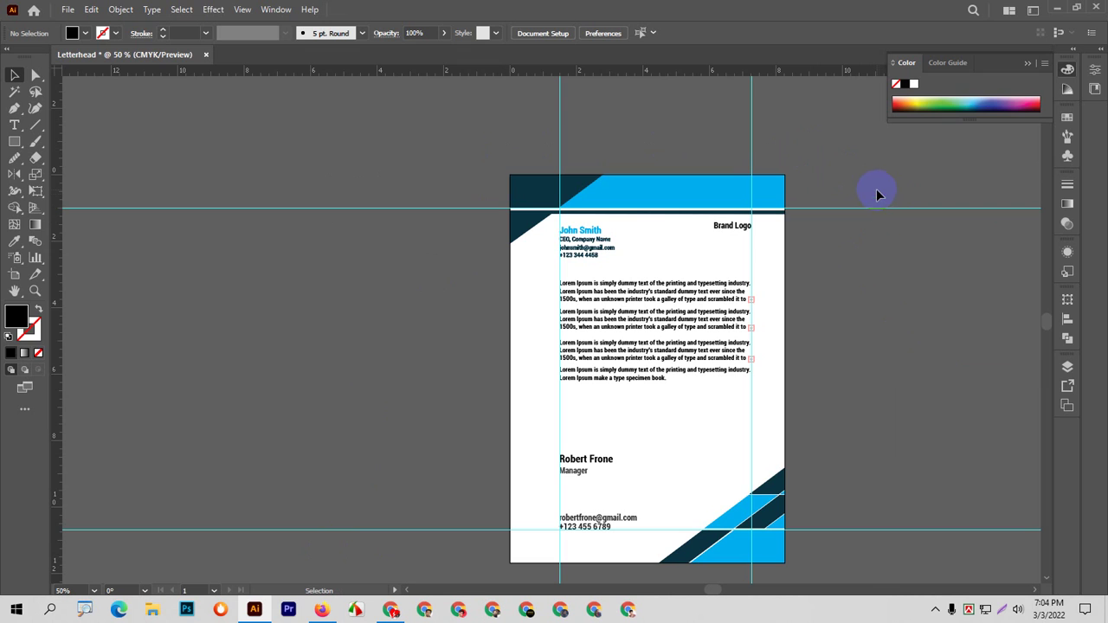
right_click(878, 213)
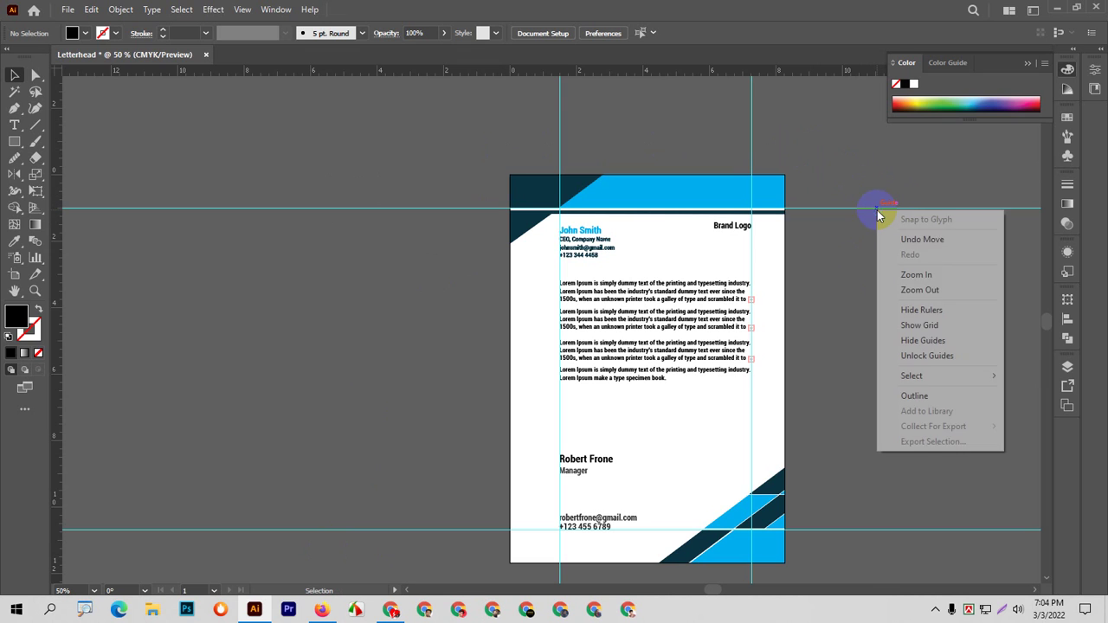
left_click(905, 355)
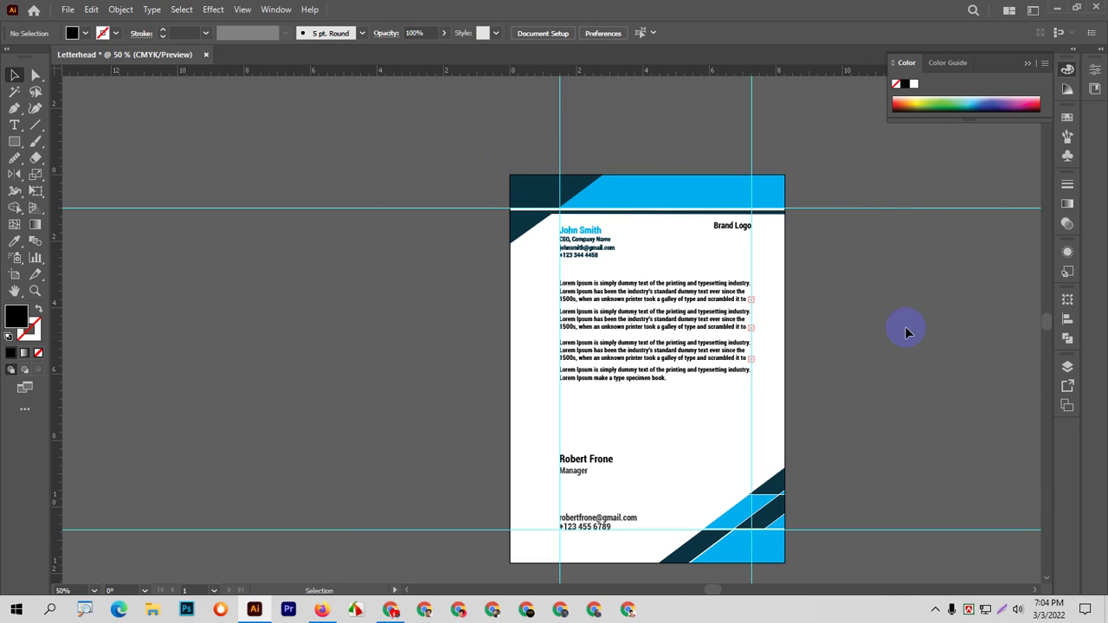
right_click(876, 213)
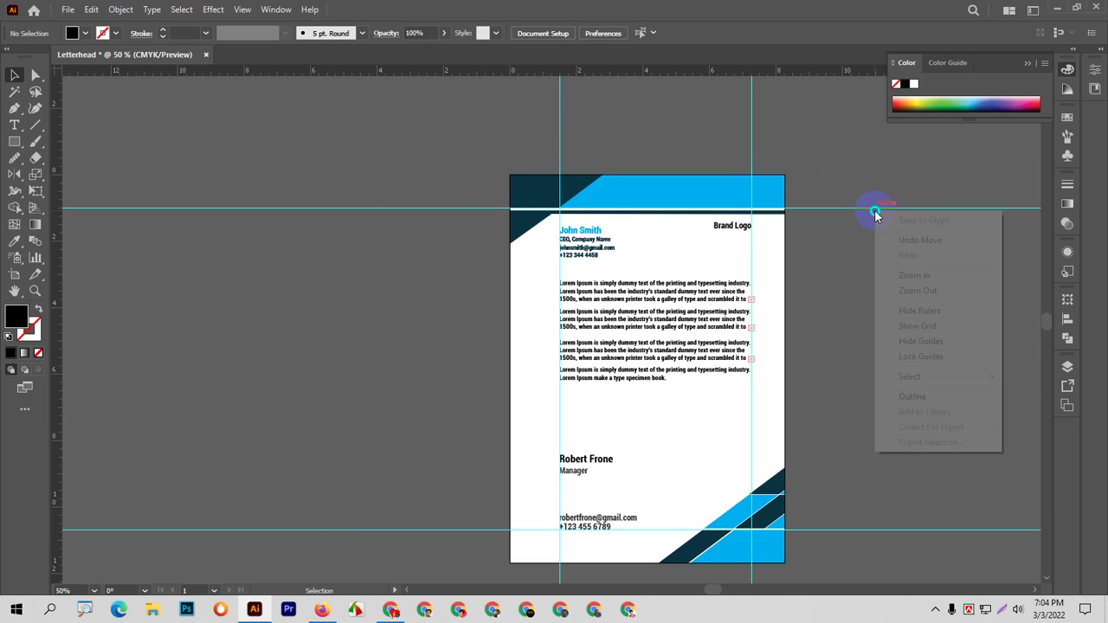
left_click(915, 342)
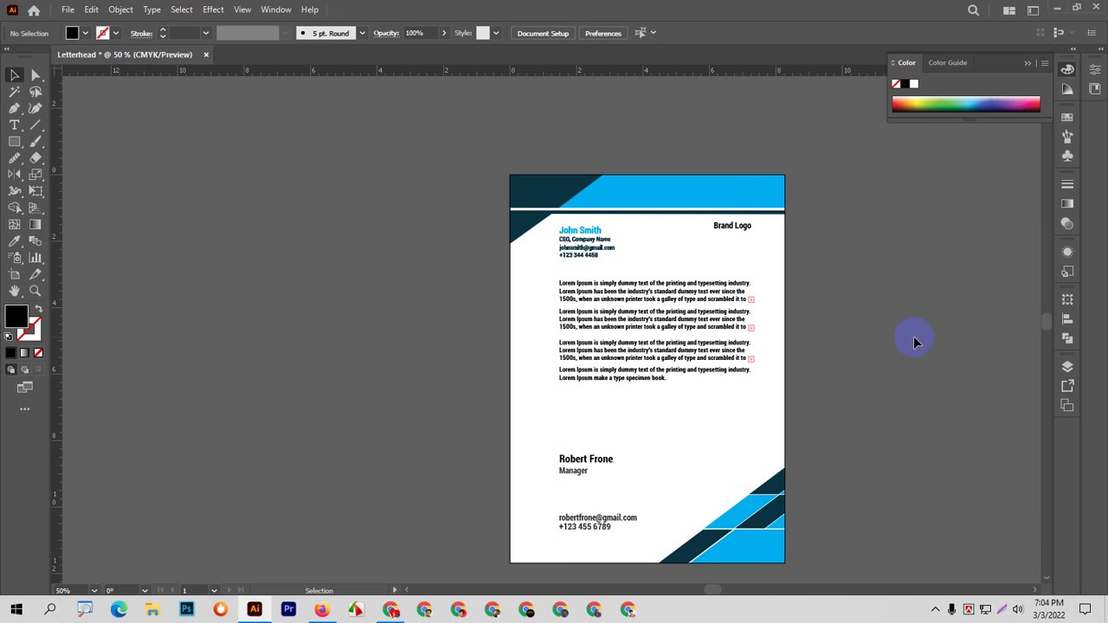
key("ctrl+z")
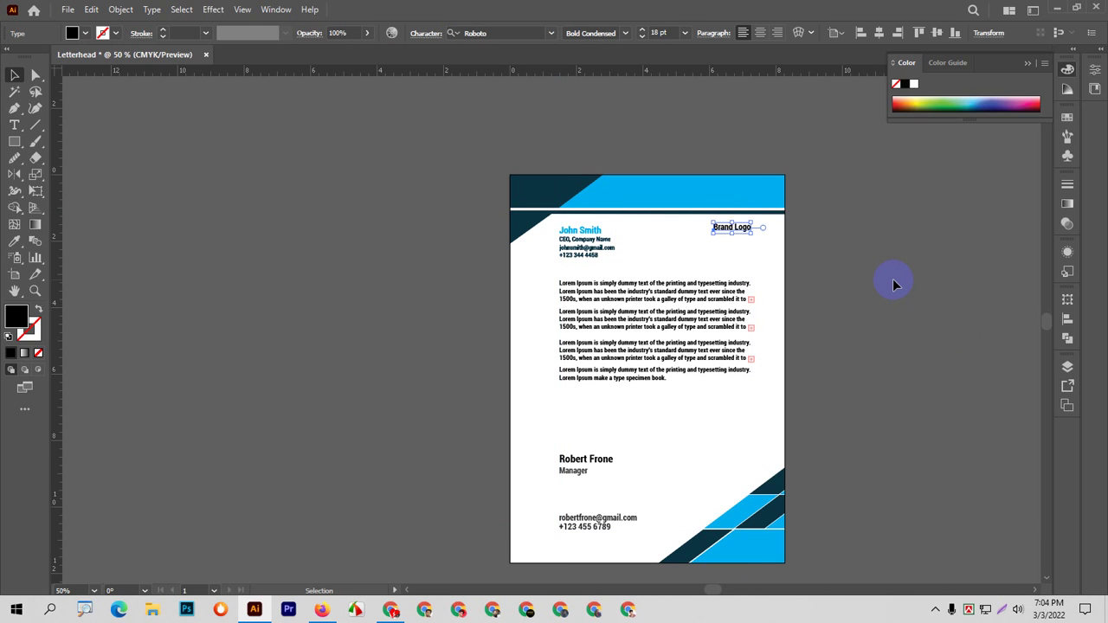
Drag the blue reference mockup beside the letterhead artboard and zoom around to compare them.
left_click(892, 278)
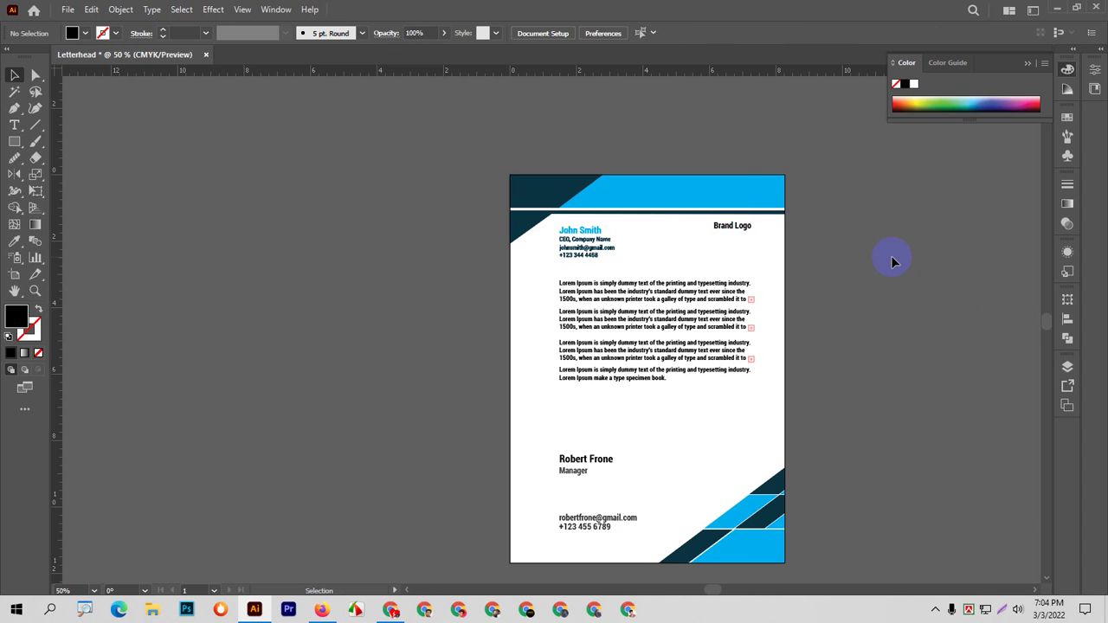
scroll(892, 262, "down", 1)
scroll(906, 227, "down", 2)
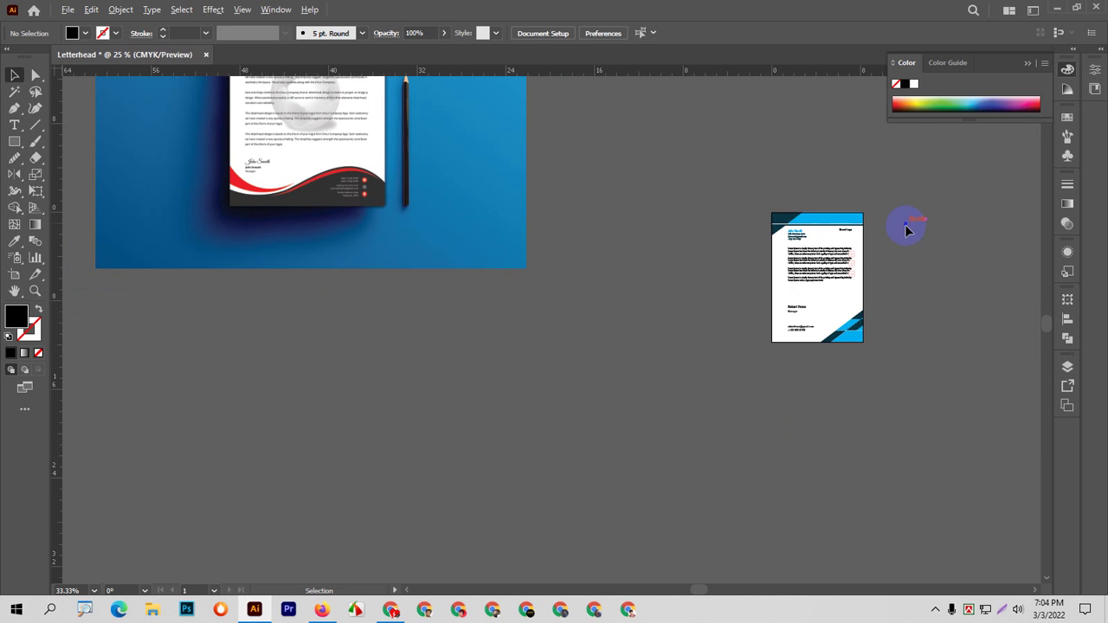
mouse_move(502, 179)
left_mouse_down()
mouse_move(622, 401)
mouse_move(630, 365)
left_mouse_up()
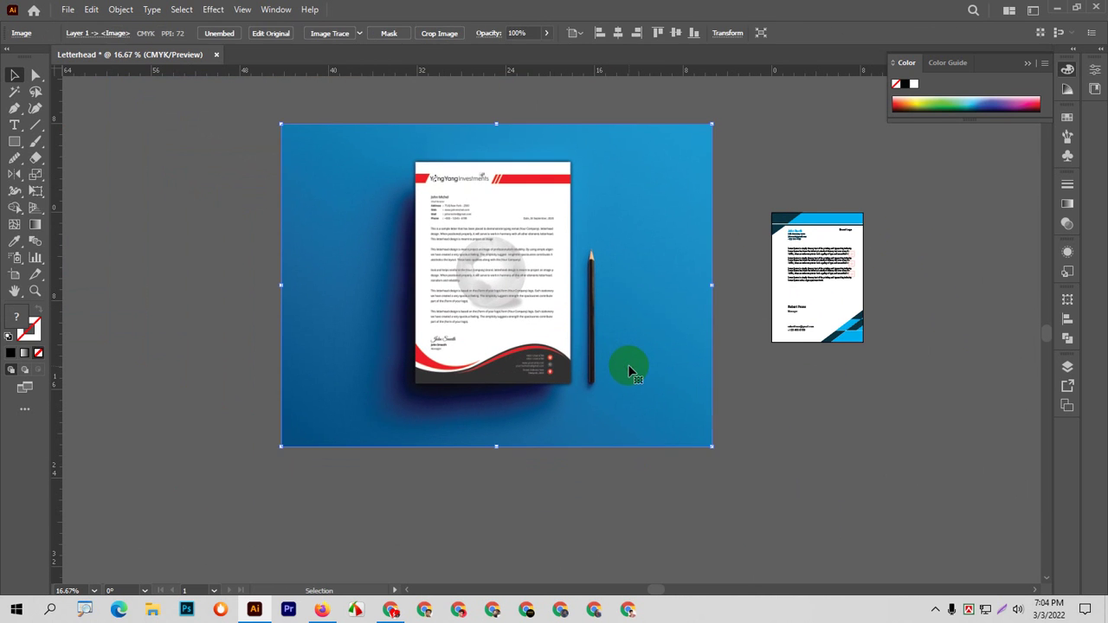
scroll(542, 360, "up", 5)
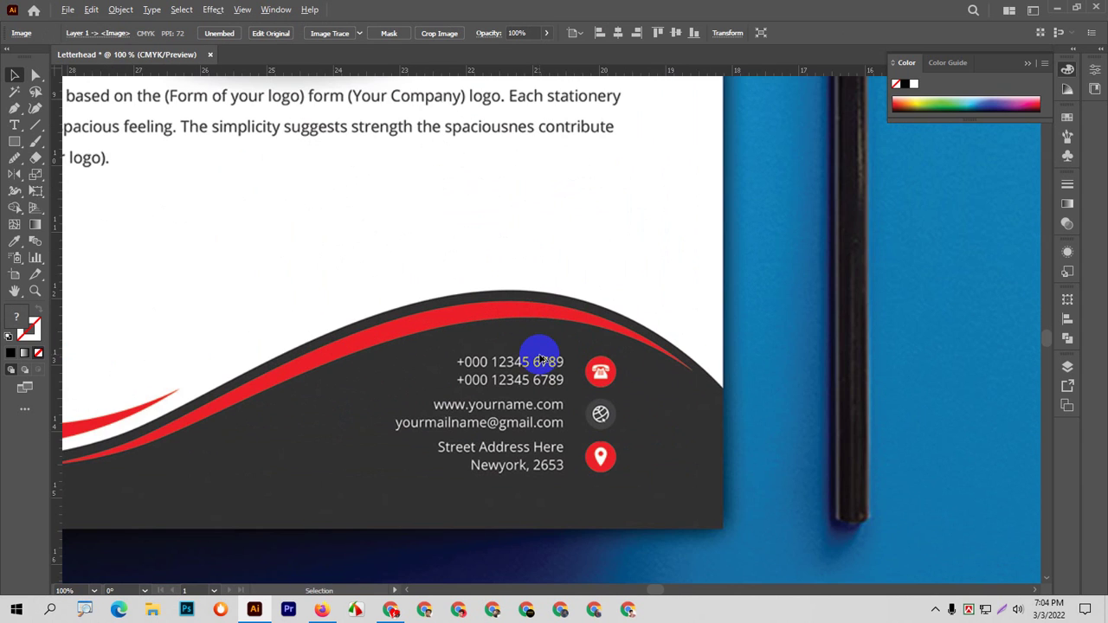
scroll(541, 359, "down", 2)
scroll(542, 359, "down", 3)
scroll(541, 360, "up", 1)
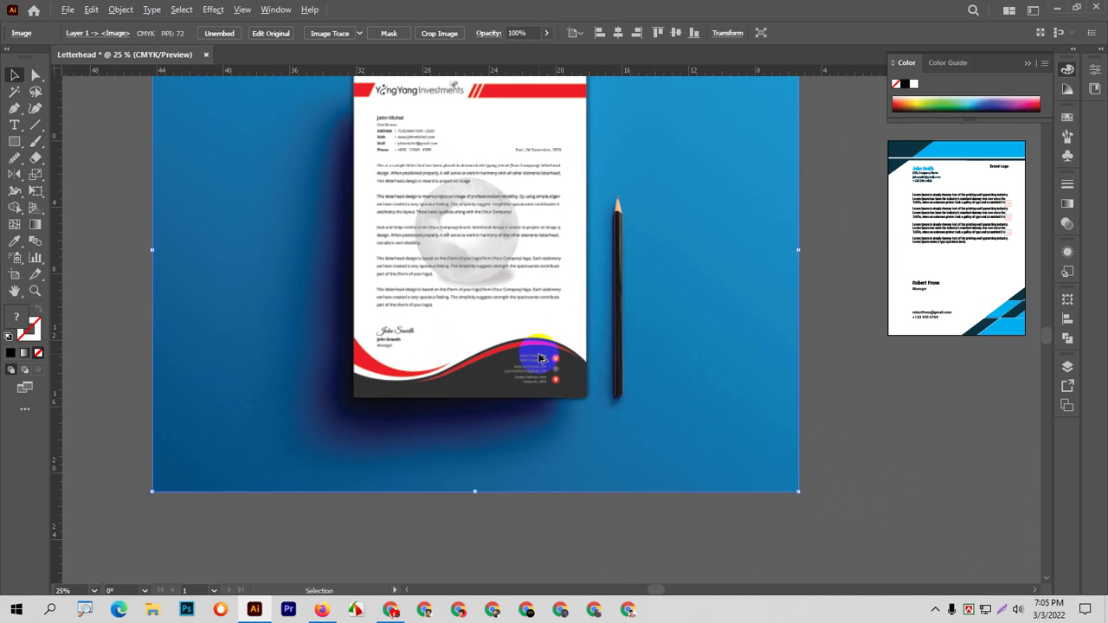
scroll(539, 357, "down", 1)
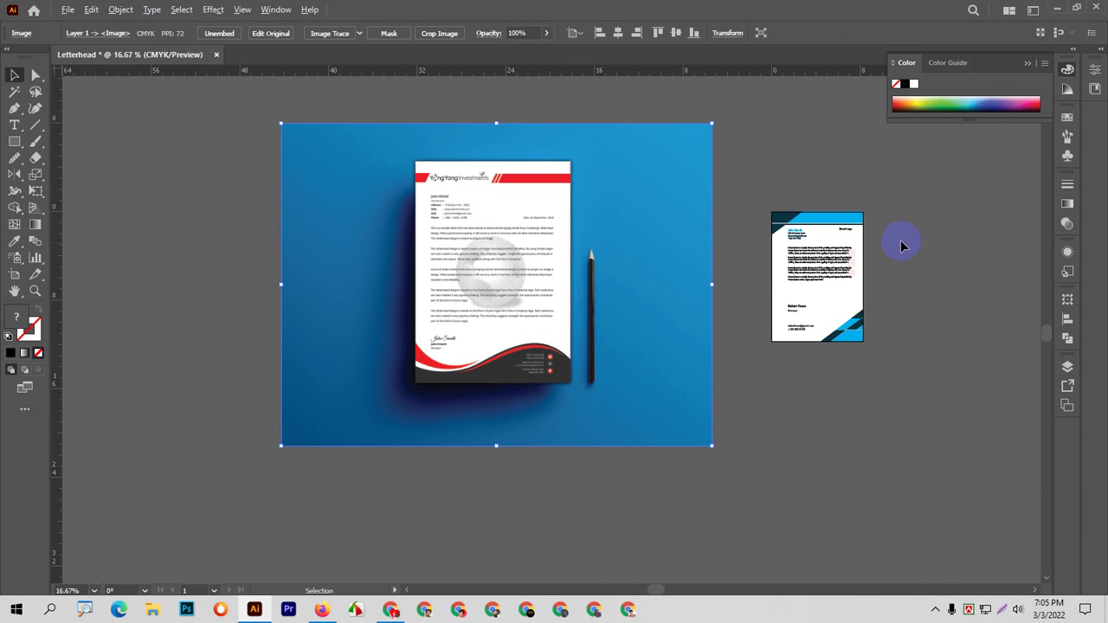
scroll(901, 246, "up", 4)
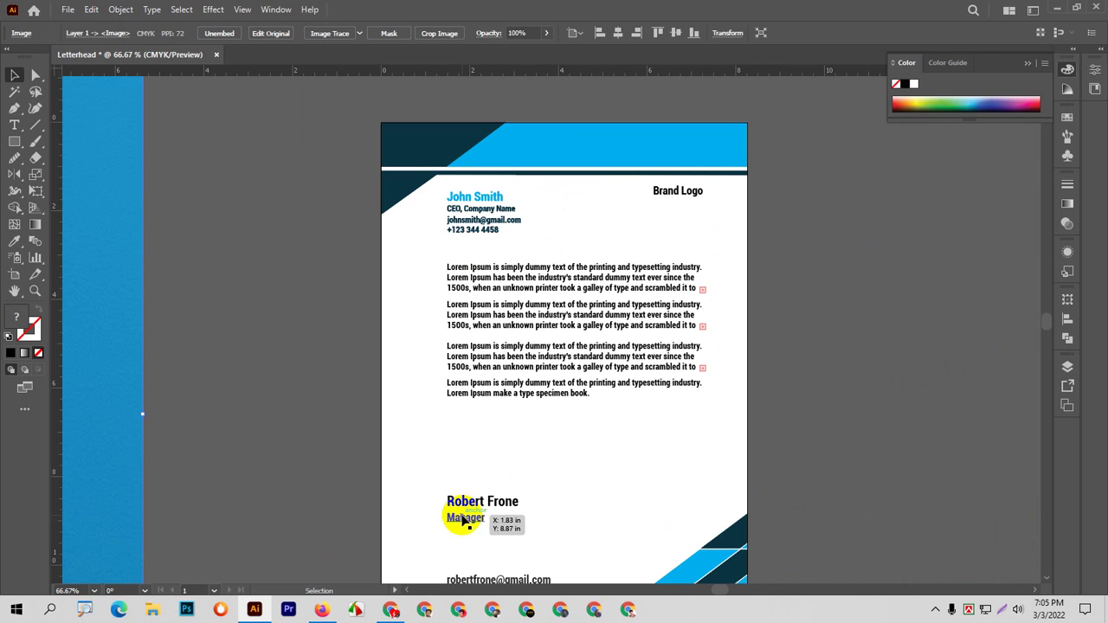
Duplicate the Manager text beside Brand Logo and retype it as 'Date : 01-01-2022'.
left_click_drag(465, 522, 673, 231)
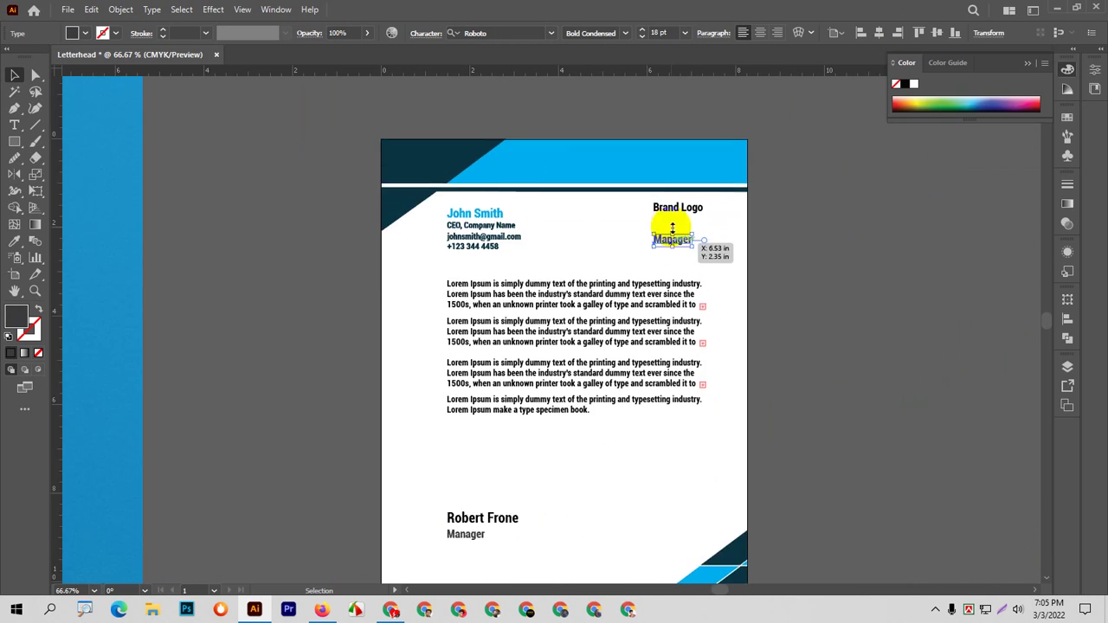
scroll(672, 231, "up", 2)
double_click(673, 308)
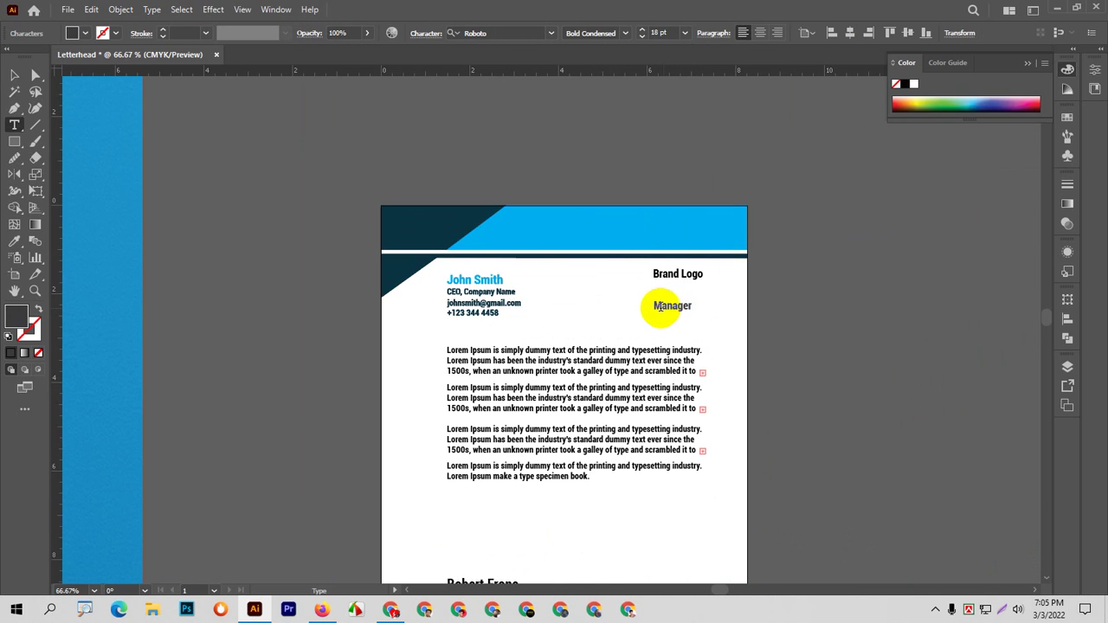
left_click_drag(645, 307, 730, 312)
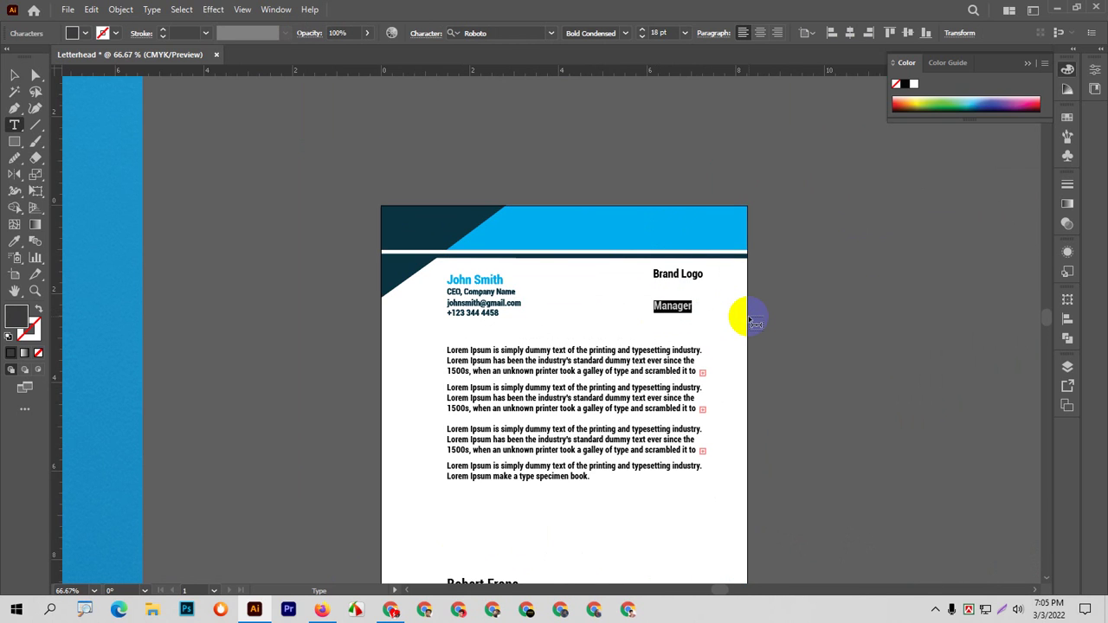
type("Date : 01-01-2022")
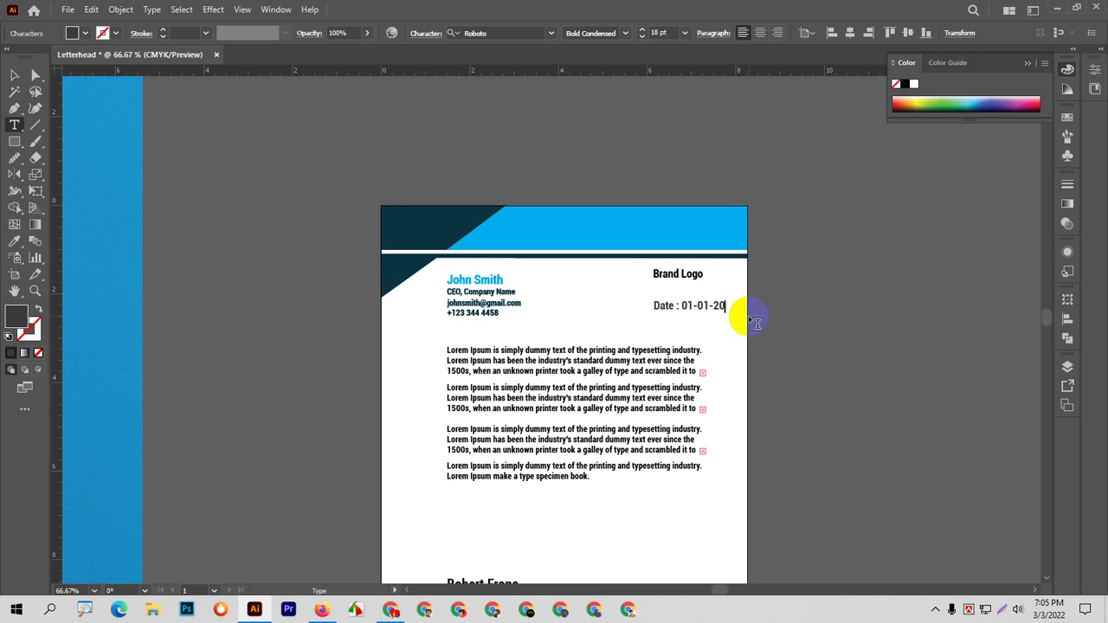
left_click(14, 75)
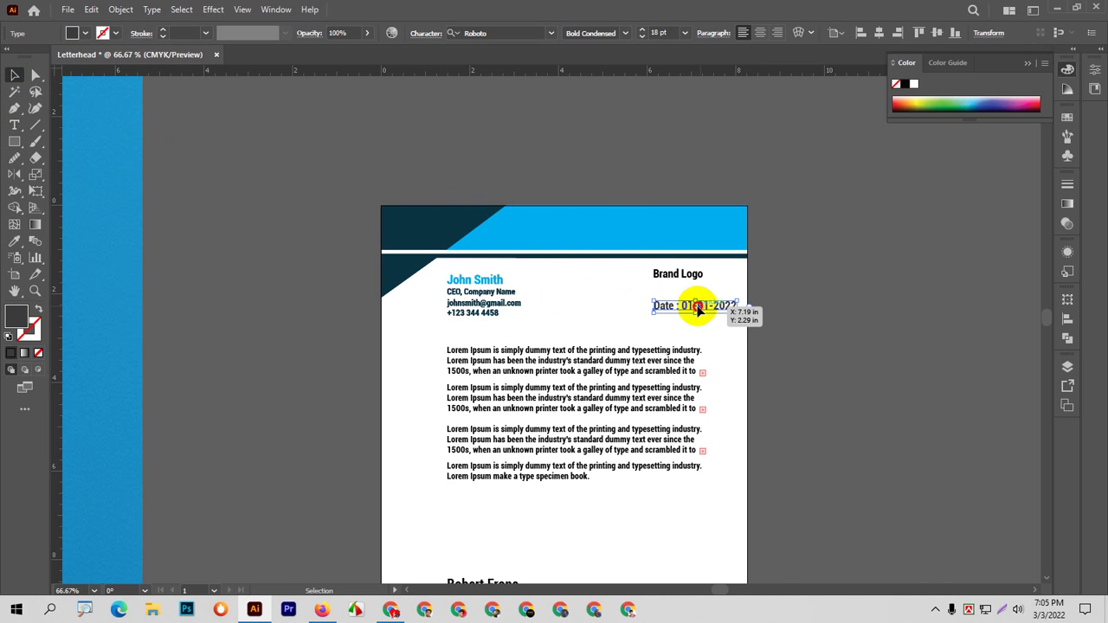
left_click_drag(700, 306, 664, 316)
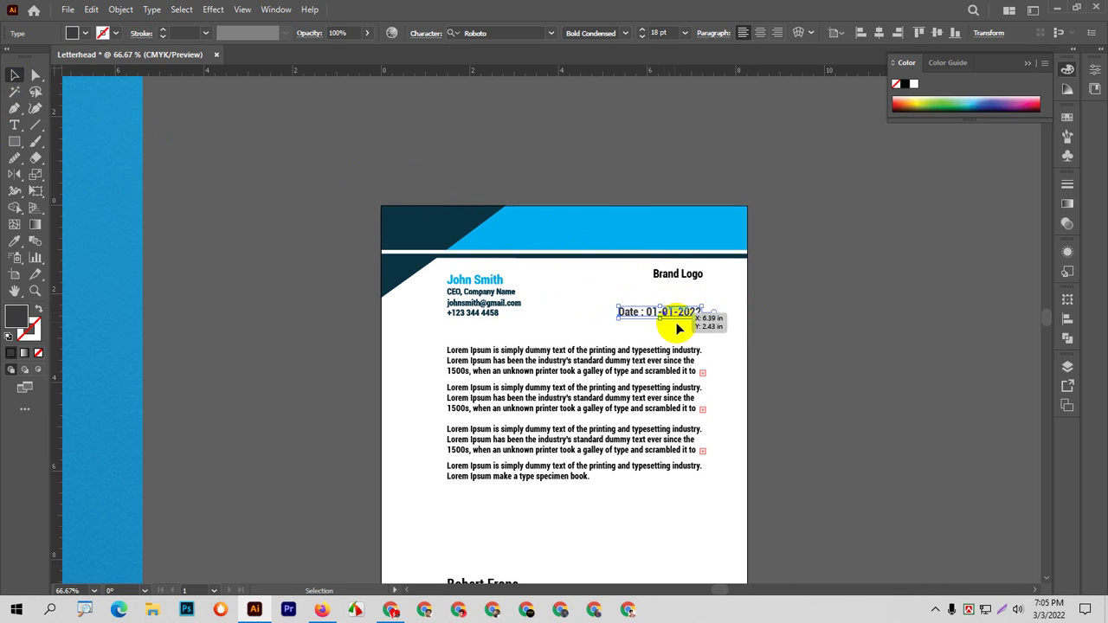
Set the Date line to 14 pt and align it under Brand Logo.
left_click(685, 35)
left_click(703, 172)
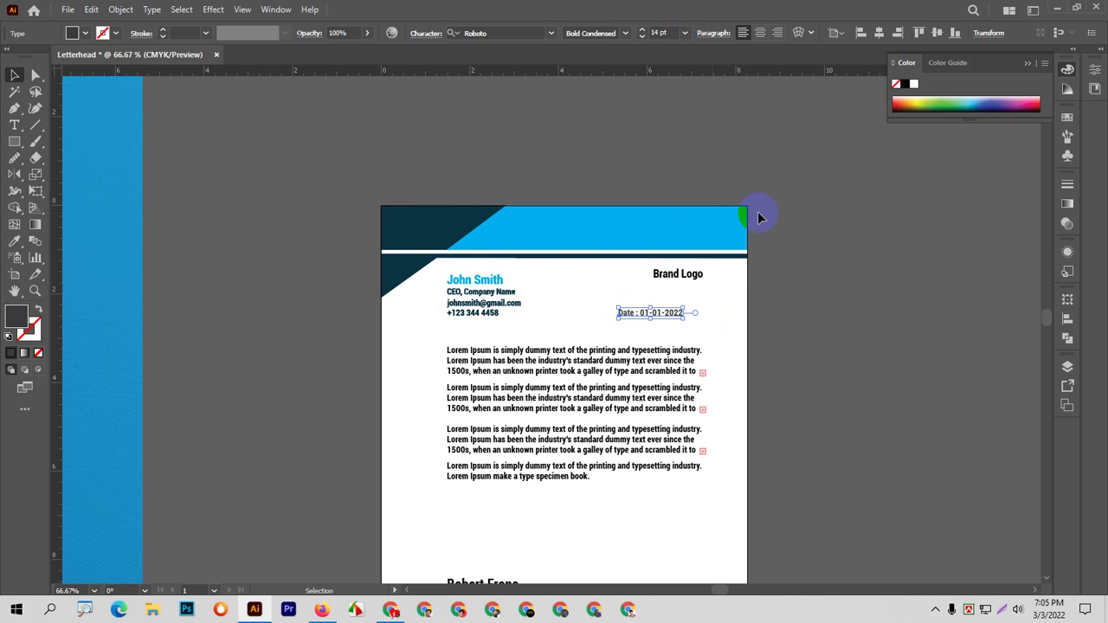
left_click(760, 215)
scroll(662, 319, "up", 1)
scroll(662, 320, "up", 1)
left_click_drag(660, 315, 701, 314)
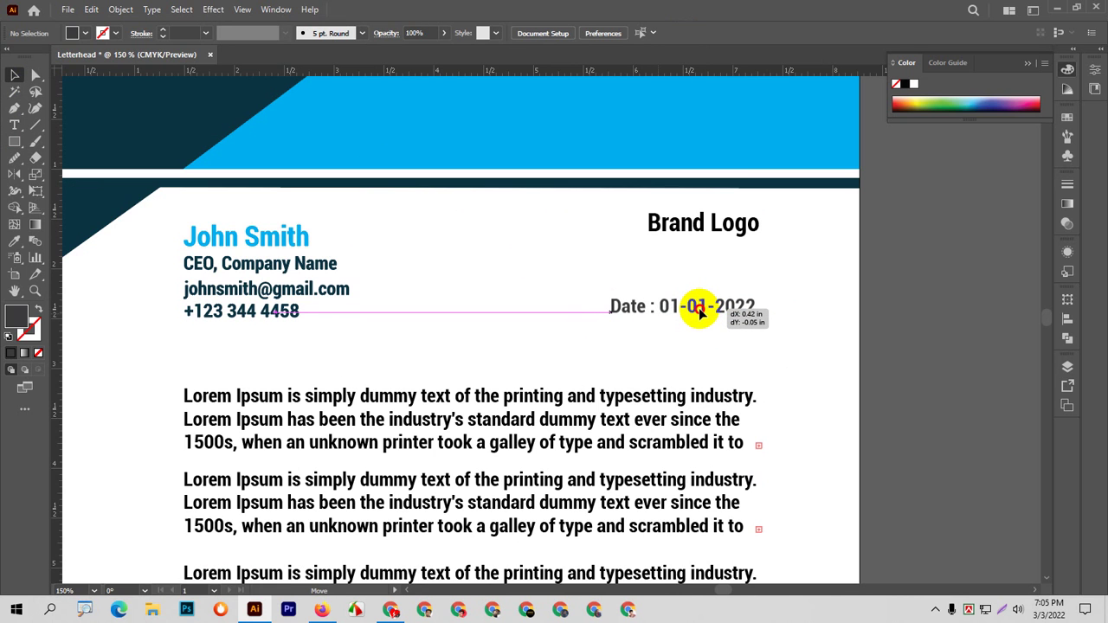
left_click_drag(702, 313, 707, 313)
left_click(969, 279)
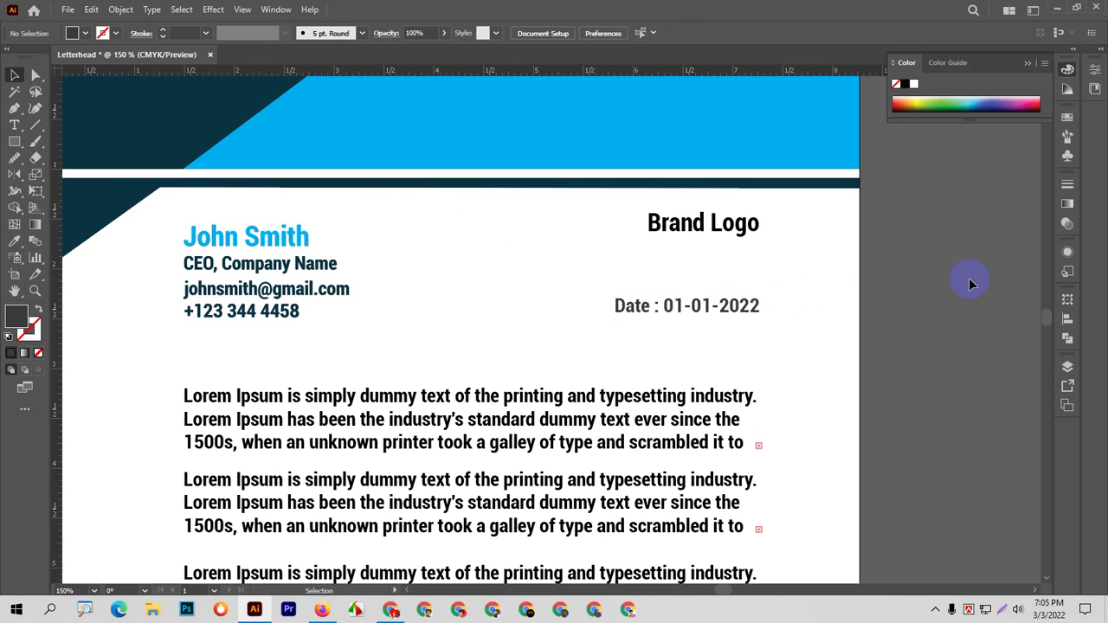
scroll(969, 278, "down", 2)
scroll(969, 278, "down", 1)
Delete the blue reference mockup image from the canvas.
scroll(969, 278, "down", 1)
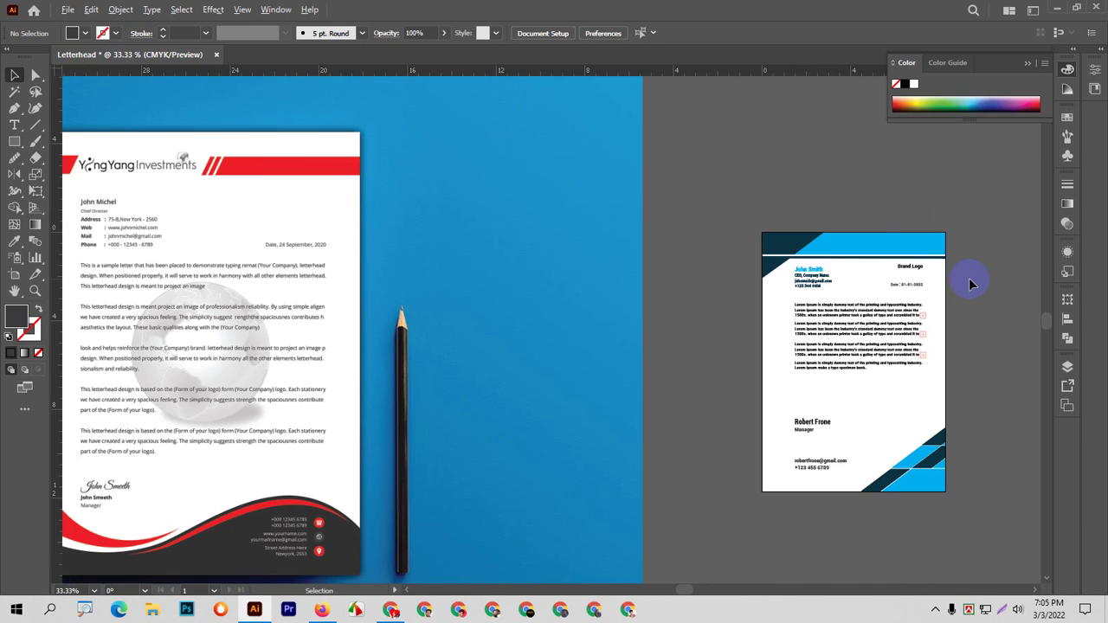
left_click(412, 334)
key("Delete")
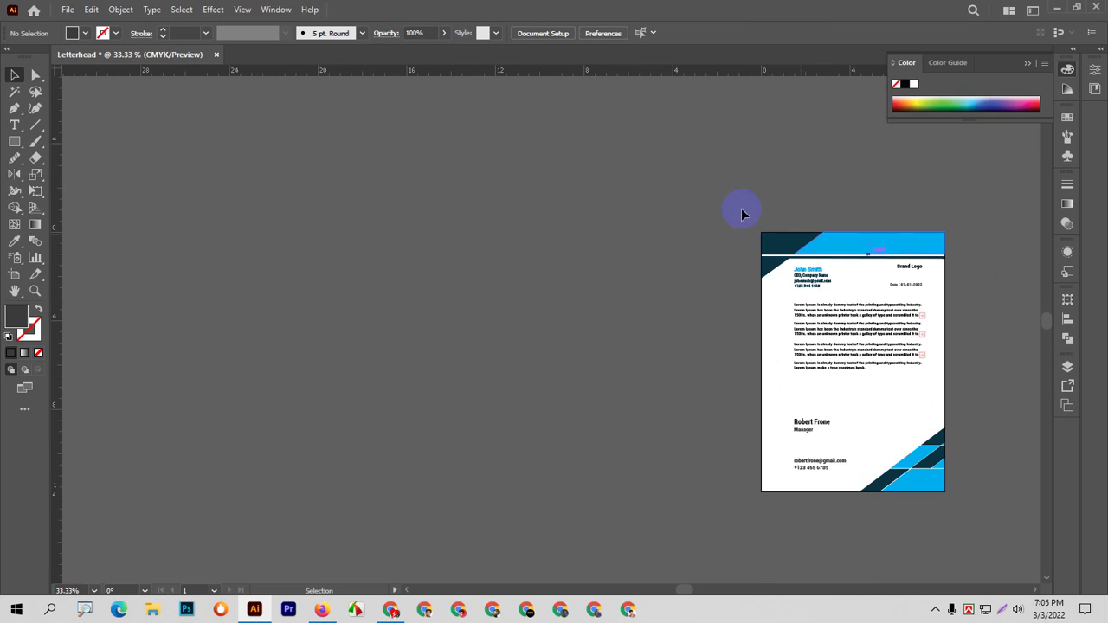
Marquee-select all letterhead objects, group them, and centre the group in view.
left_click_drag(706, 194, 964, 521)
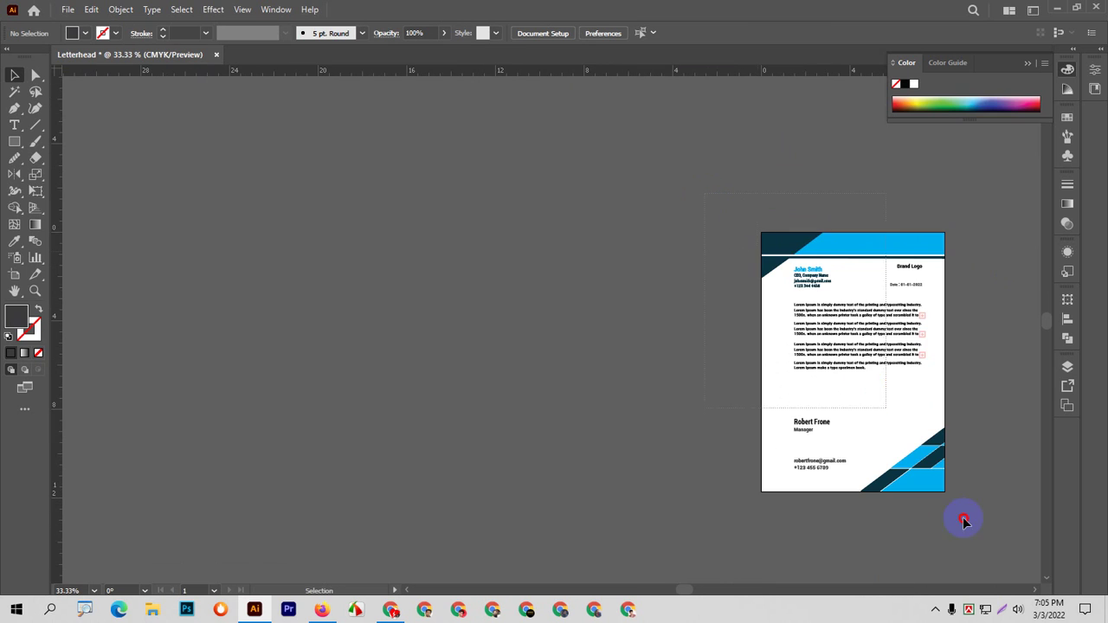
right_click(851, 426)
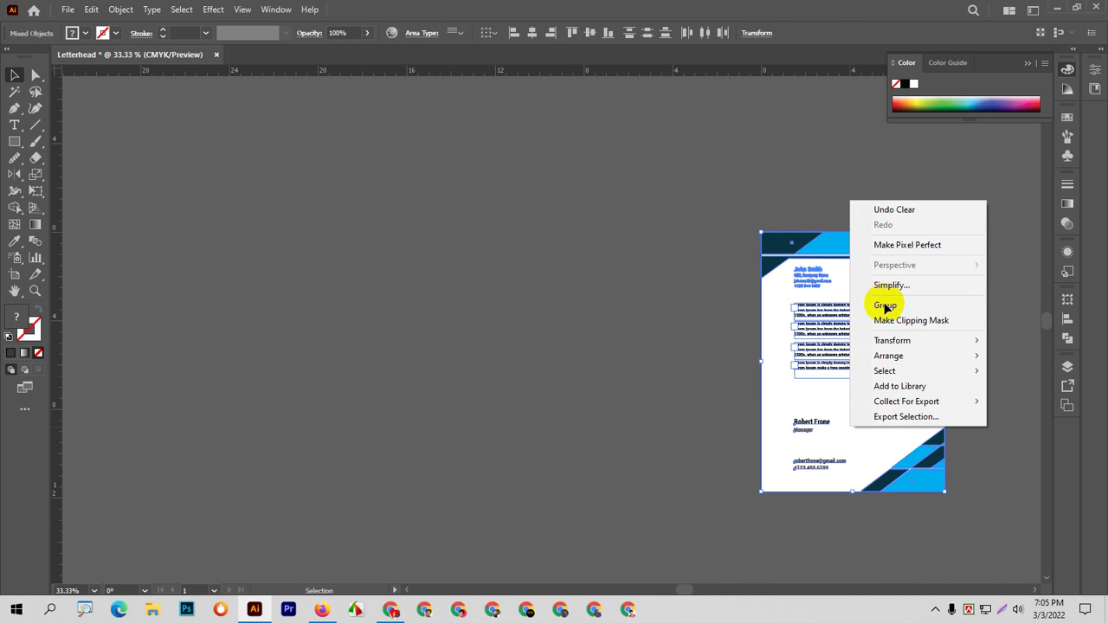
left_click(885, 306)
left_click_drag(928, 309, 687, 300)
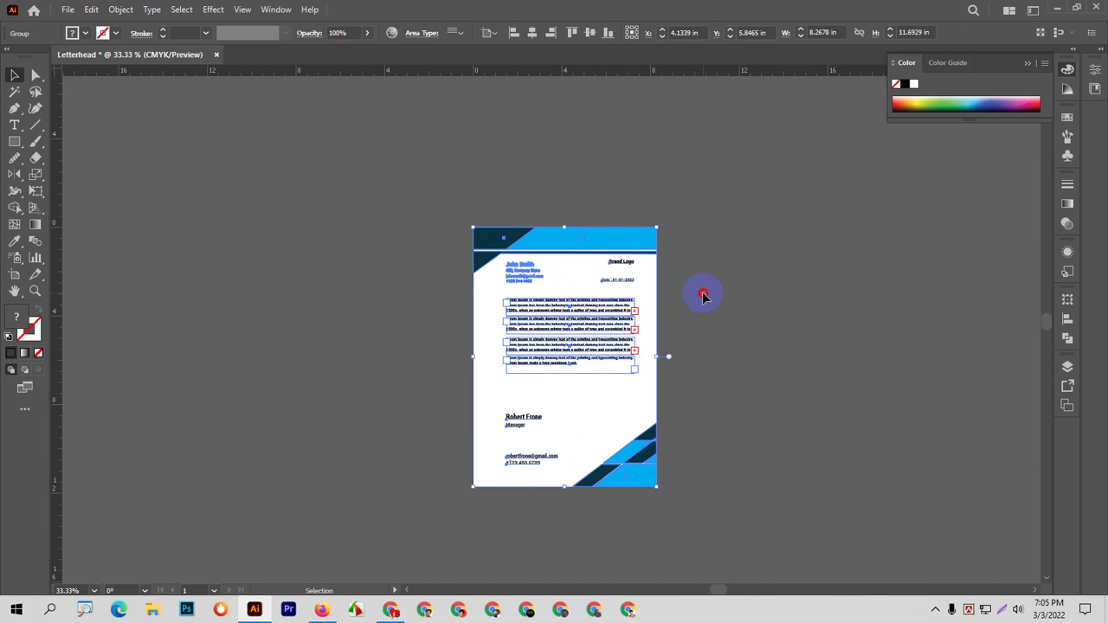
left_click(703, 297)
left_click(574, 311)
Ungroup the letterhead and convert the four body paragraphs into outlines.
right_click(577, 312)
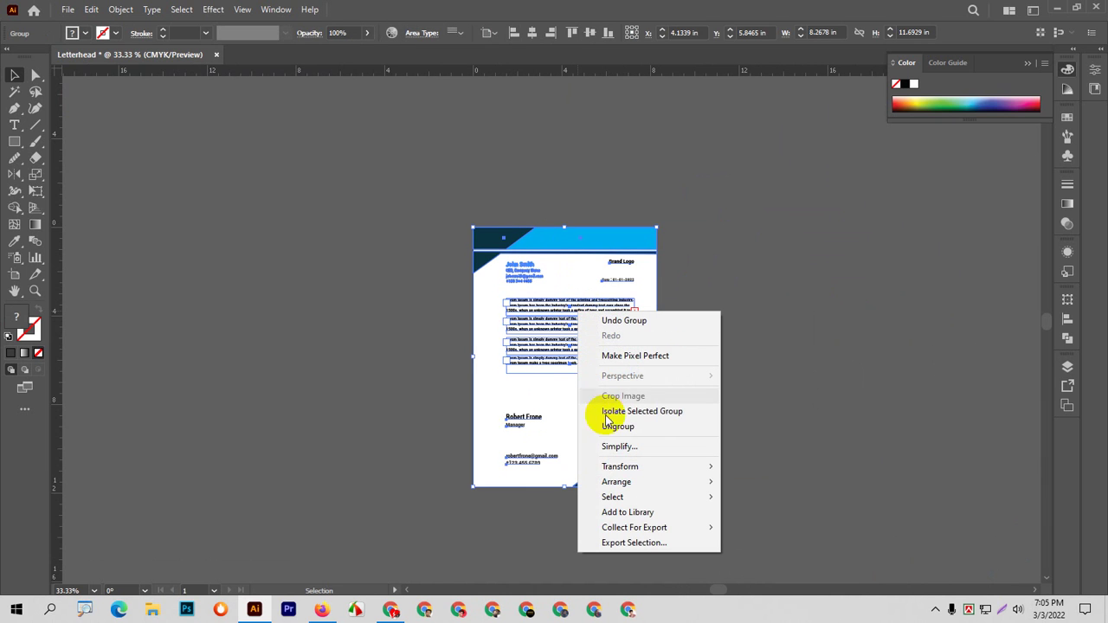
left_click(618, 426)
left_click(812, 303)
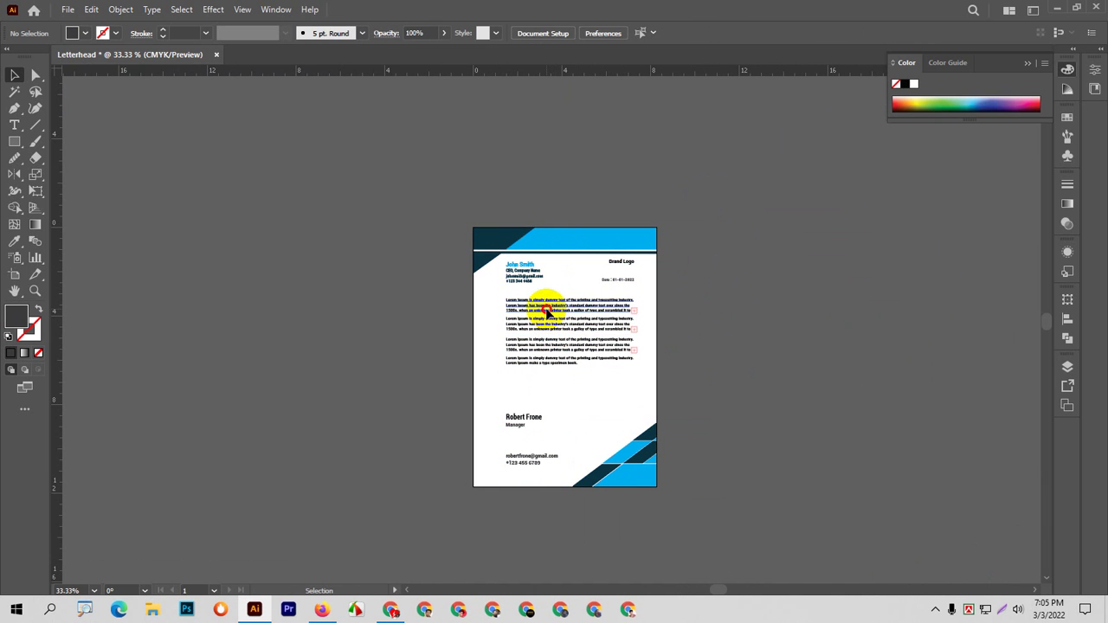
left_click_drag(547, 312, 552, 367)
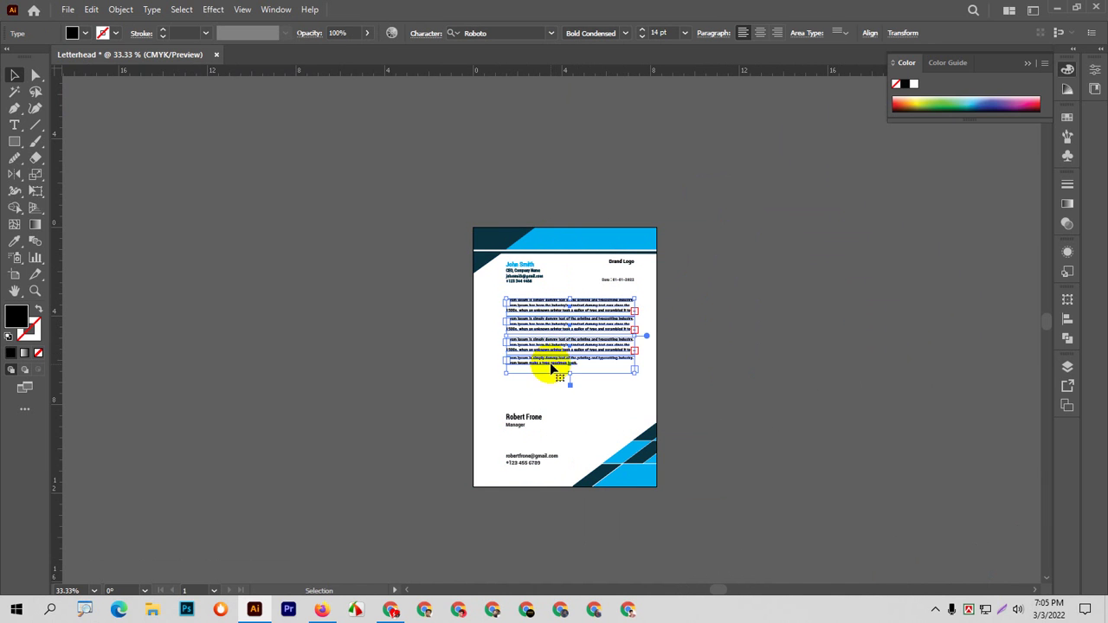
right_click(551, 369)
left_click(580, 165)
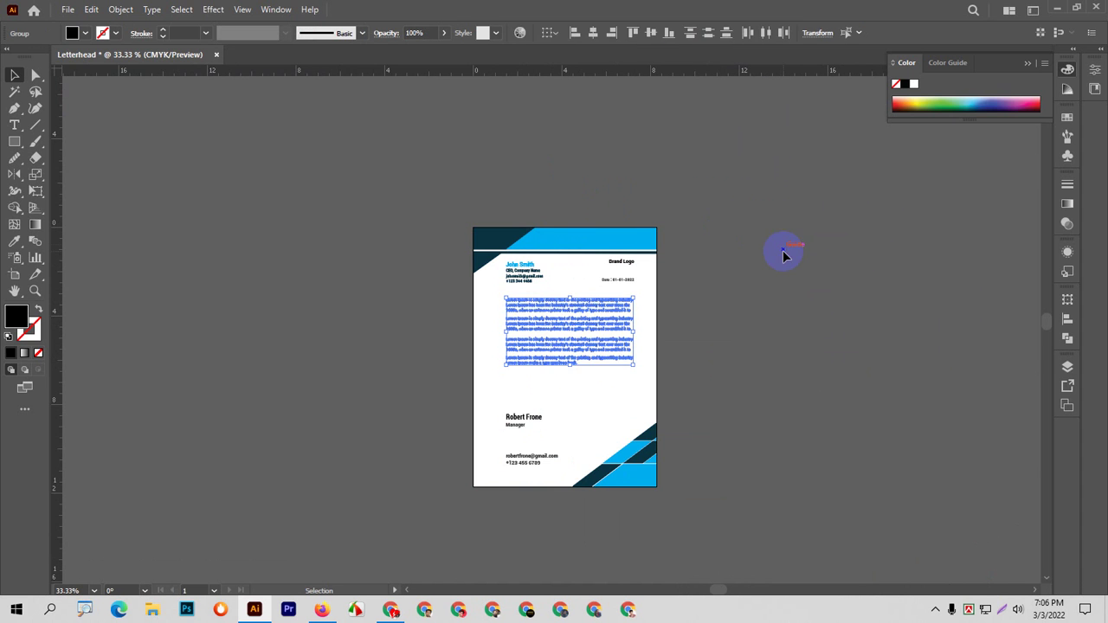
left_click(784, 256)
Regroup every letterhead piece into one object and zoom around to review it.
left_click_drag(443, 181, 745, 517)
right_click(588, 464)
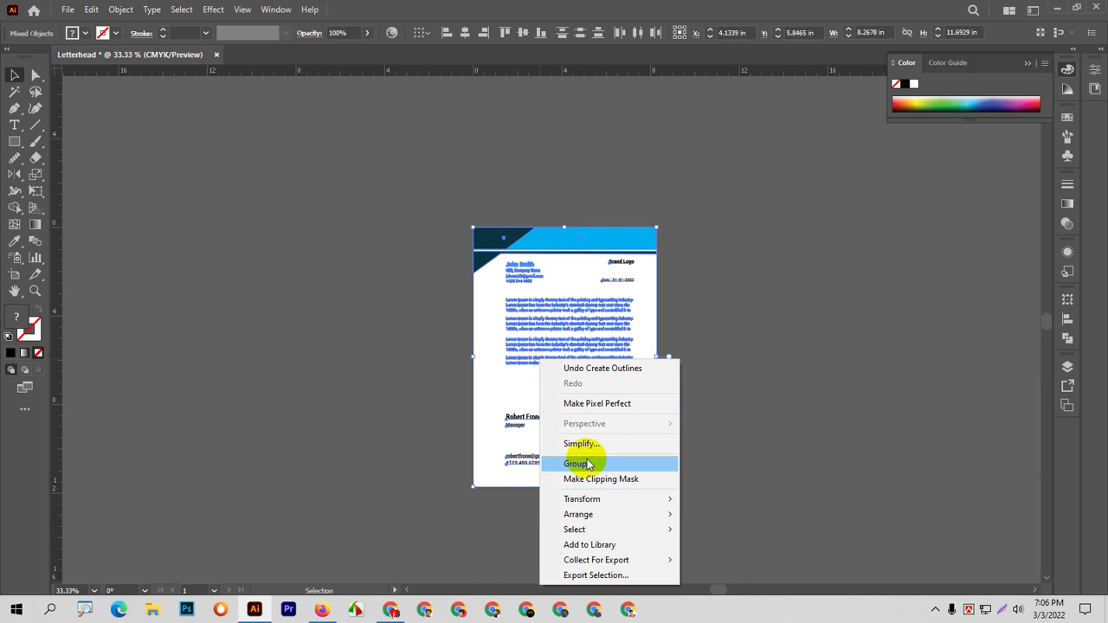
left_click(588, 465)
left_click(702, 319)
scroll(520, 320, "up", 4)
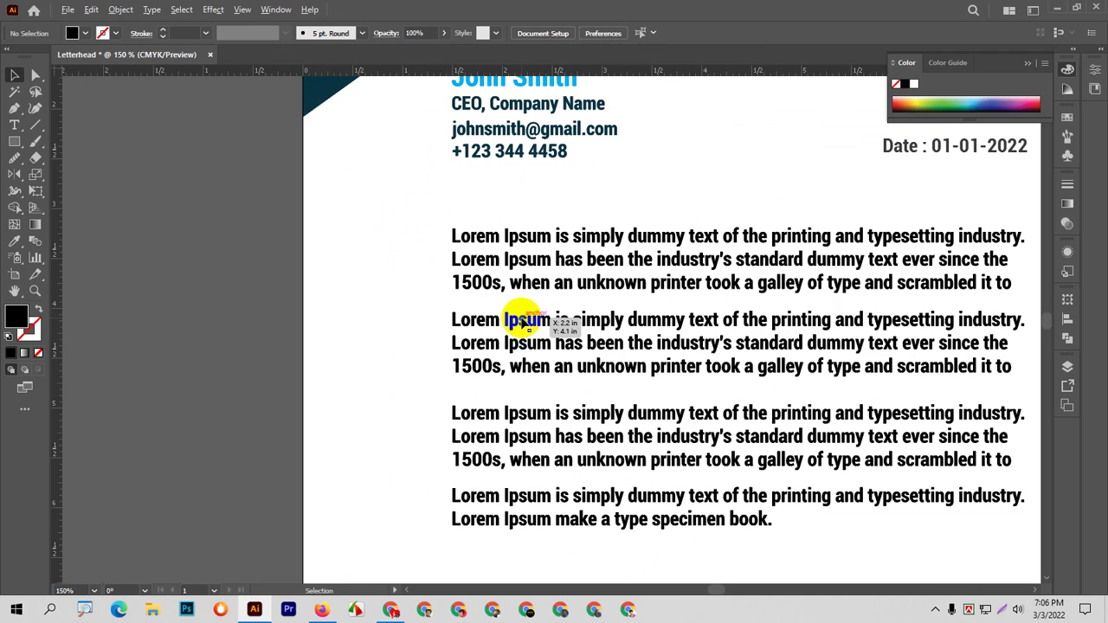
scroll(520, 320, "down", 2)
scroll(520, 321, "down", 3)
scroll(520, 321, "down", 2)
scroll(522, 322, "up", 5)
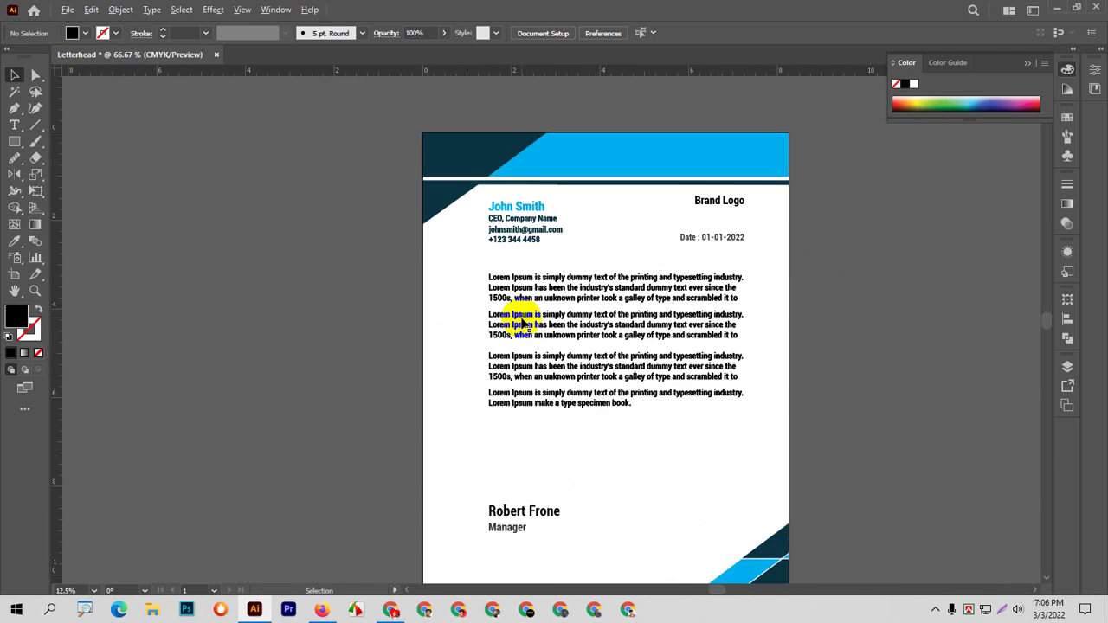
scroll(522, 322, "up", 1)
scroll(522, 322, "down", 3)
scroll(522, 322, "down", 3)
scroll(522, 322, "down", 3)
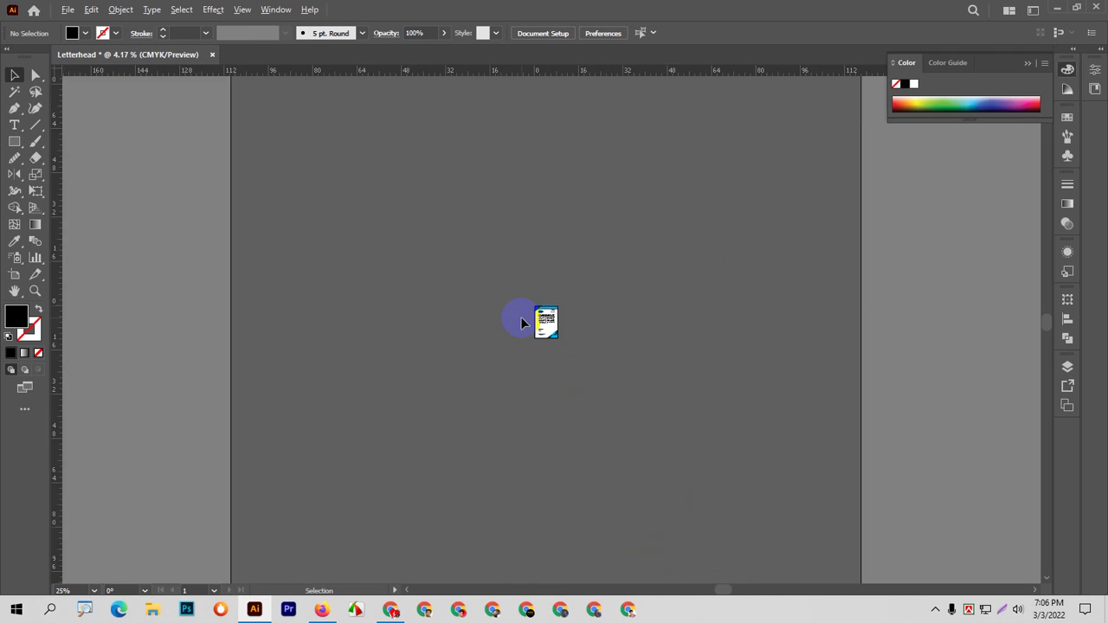
scroll(523, 322, "up", 8)
scroll(522, 319, "up", 2)
scroll(522, 318, "down", 6)
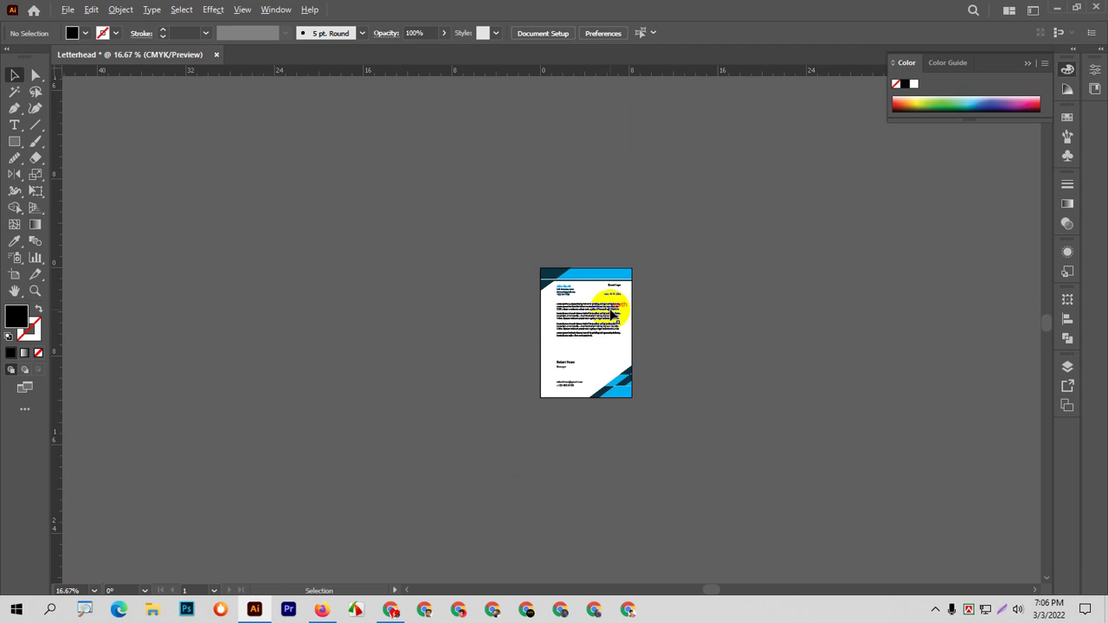
scroll(610, 317, "up", 4)
scroll(612, 316, "down", 1)
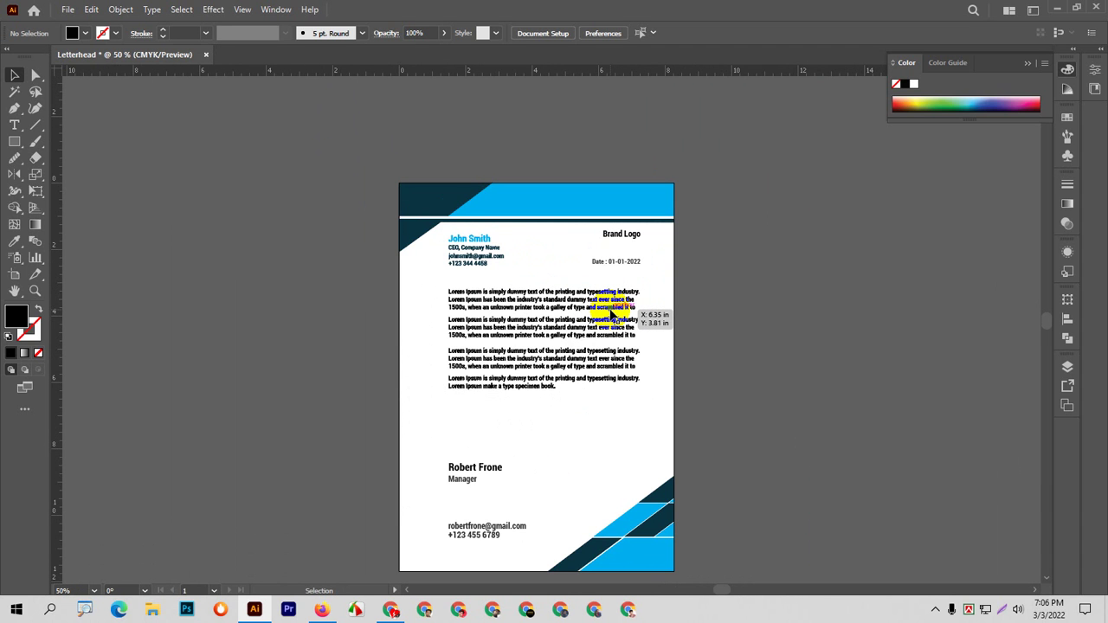
Save the letterhead for Web (Legacy) as JPEG 'Letterhead-' on the Desktop.
left_click(67, 10)
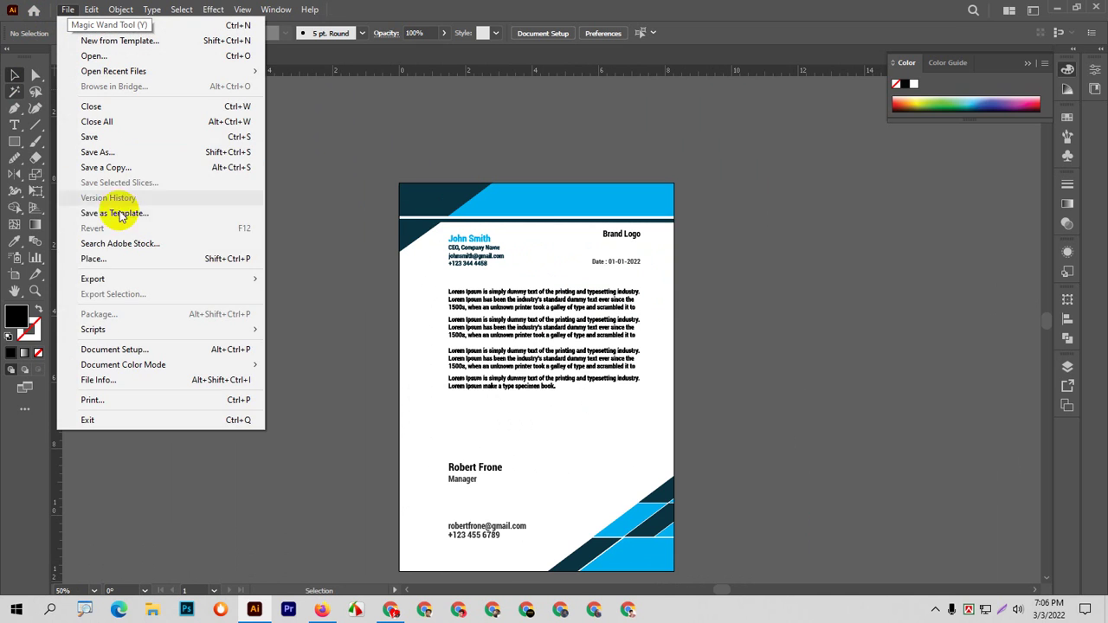
mouse_move(93, 279)
left_click(297, 306)
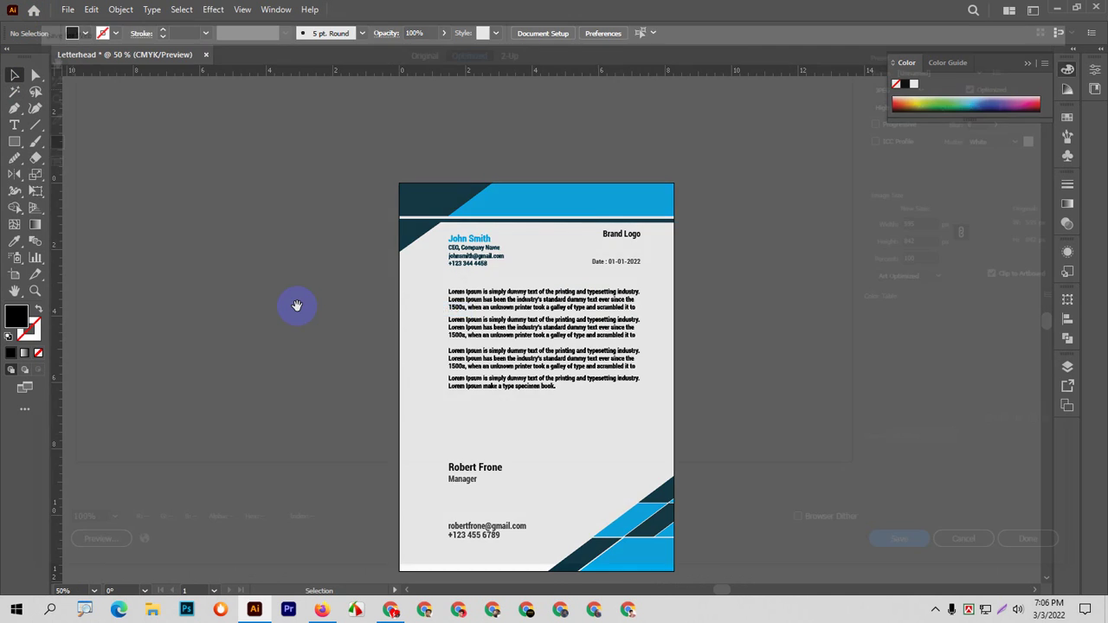
left_click(914, 558)
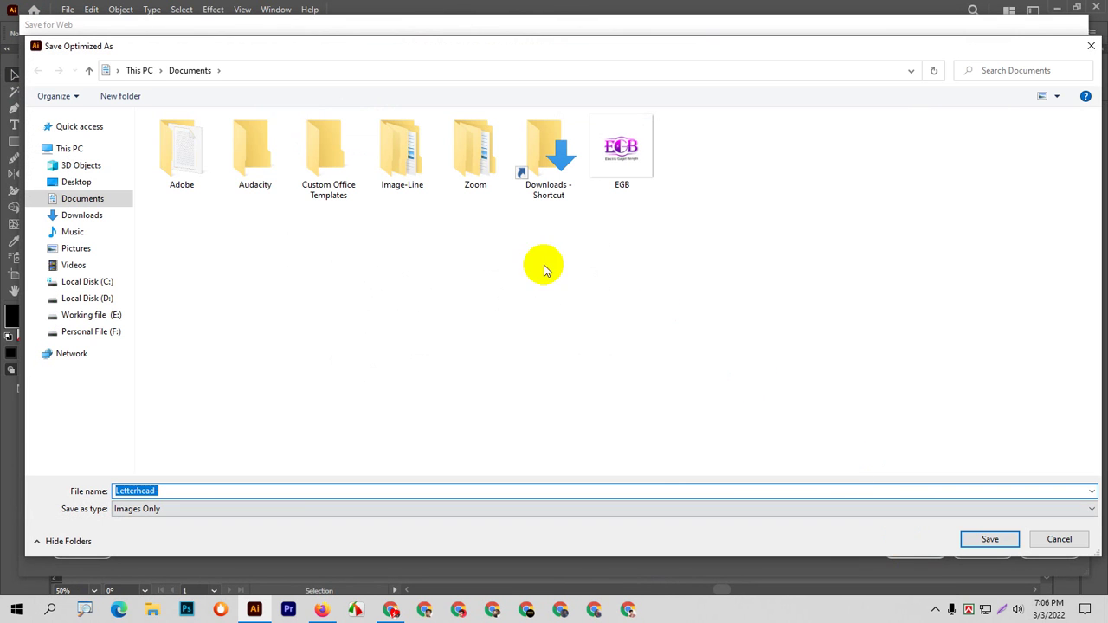
left_click(113, 182)
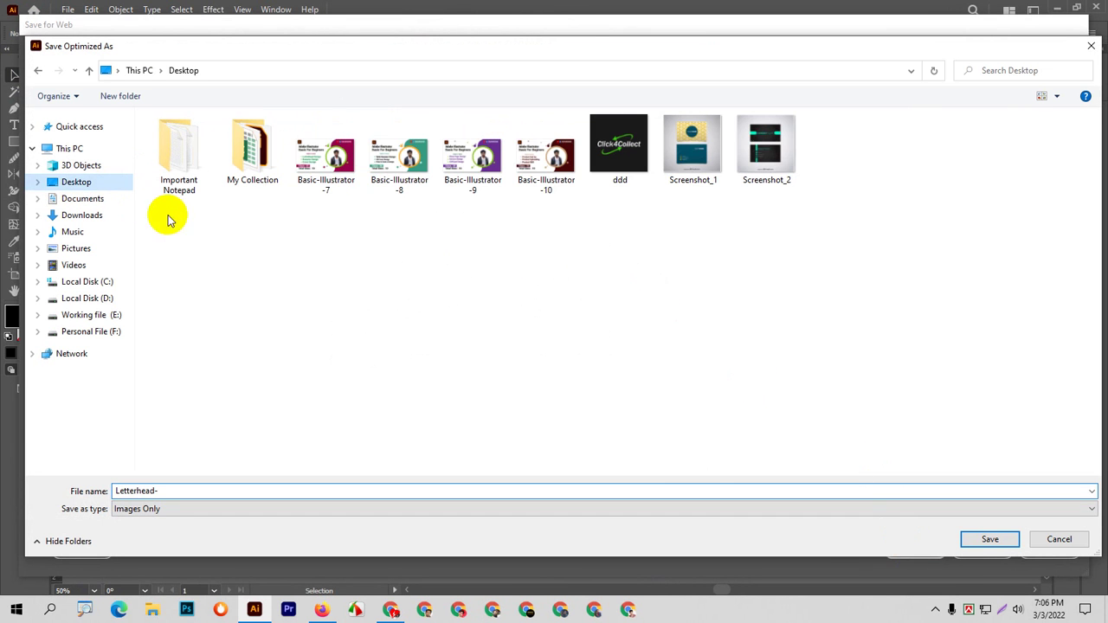
left_click(987, 539)
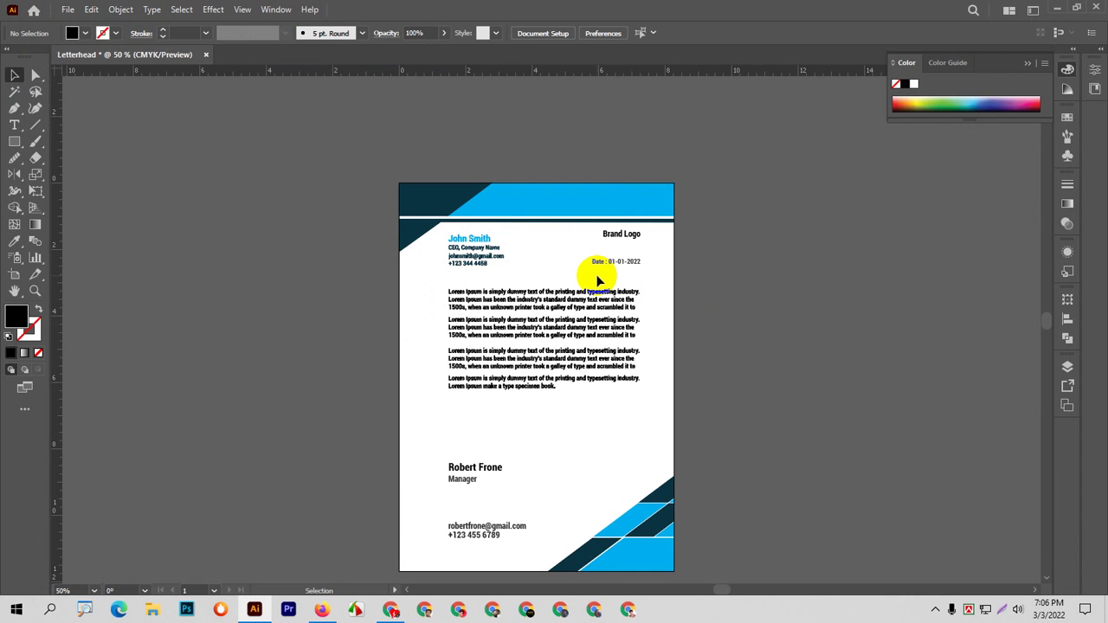
left_click(152, 612)
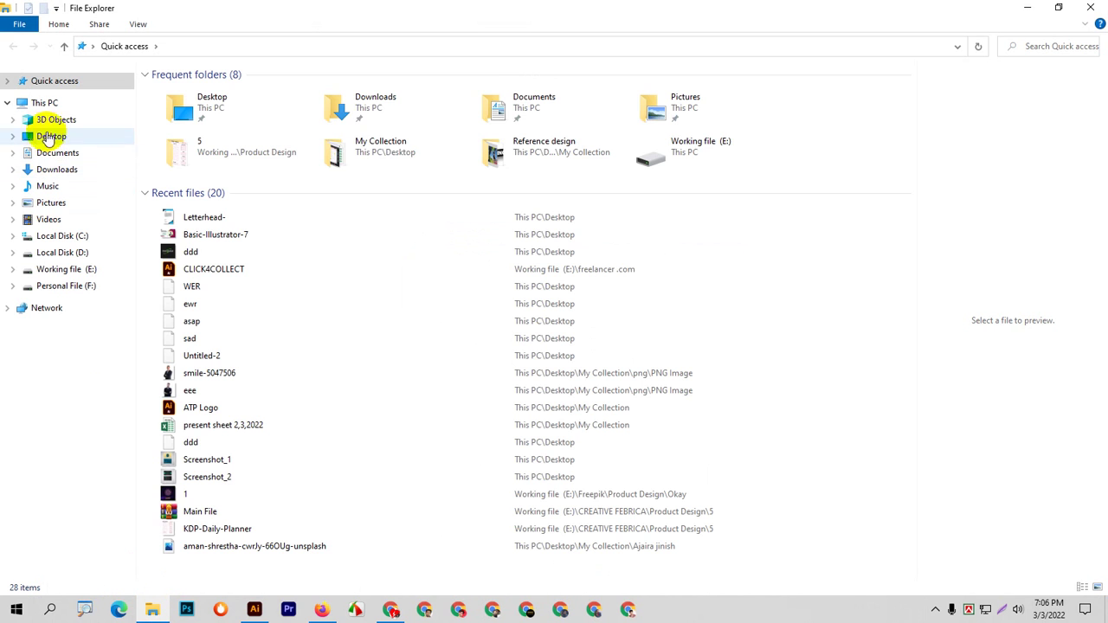
left_click(50, 137)
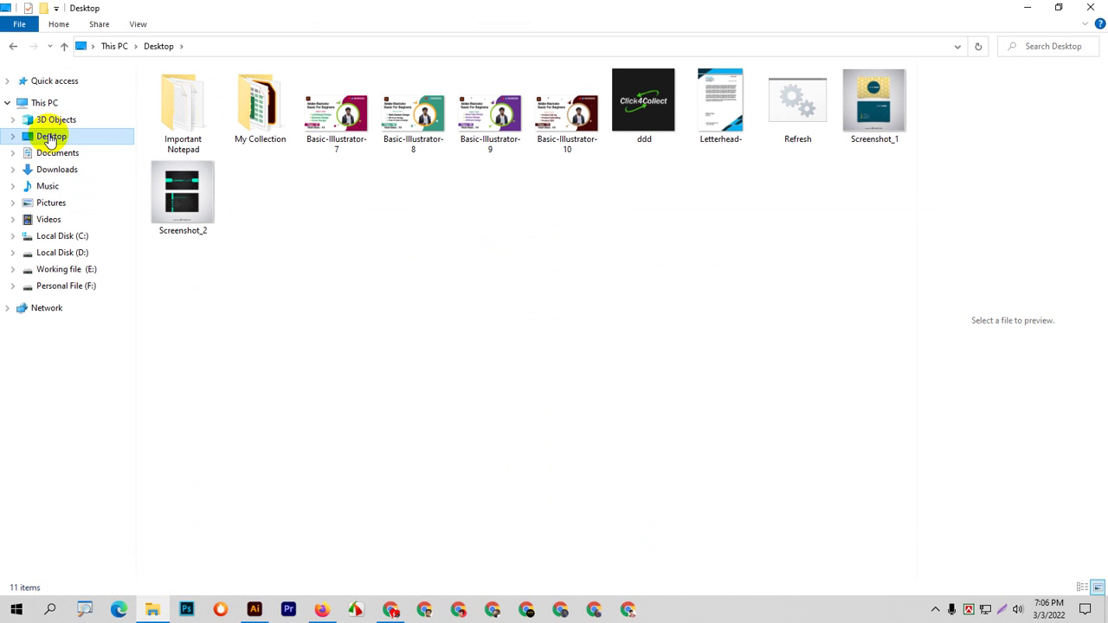
double_click(719, 121)
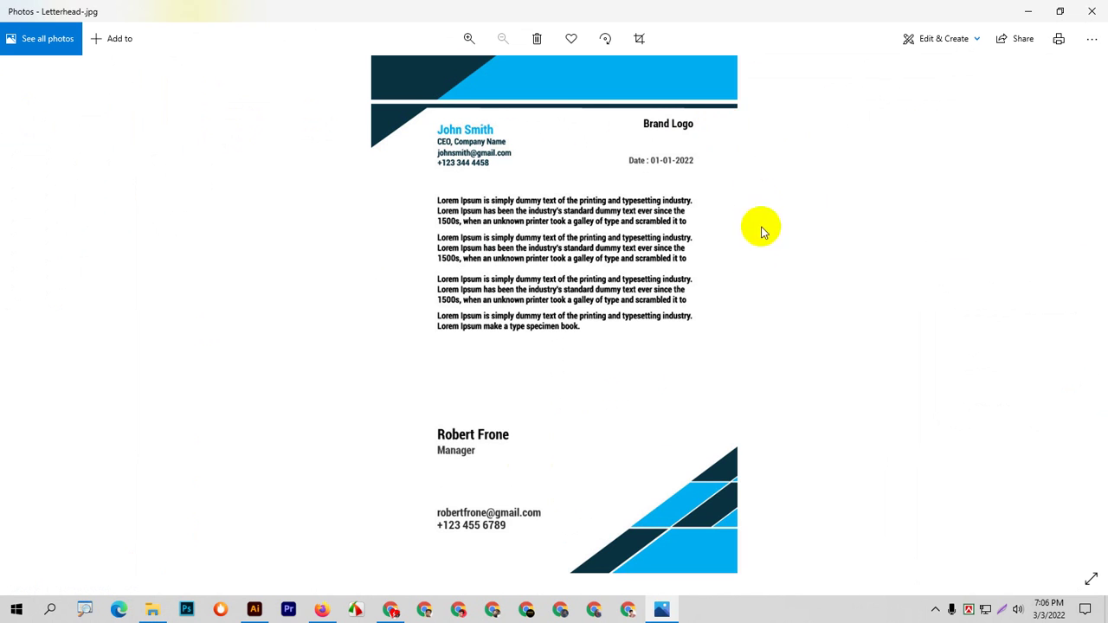
scroll(661, 286, "up", 2)
scroll(661, 285, "down", 2)
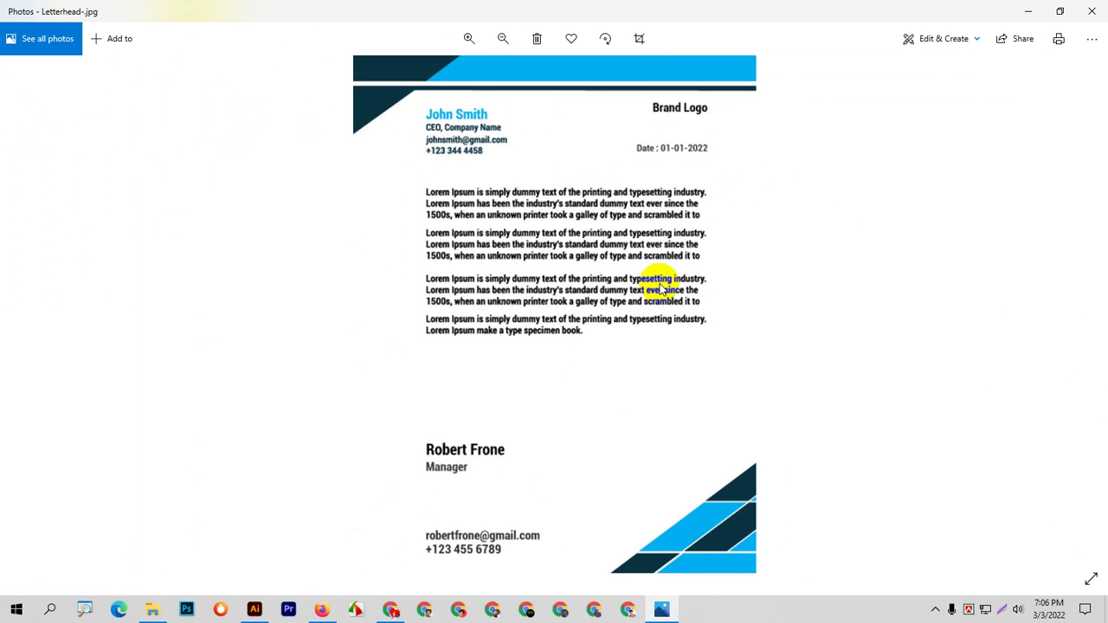
left_click(1092, 11)
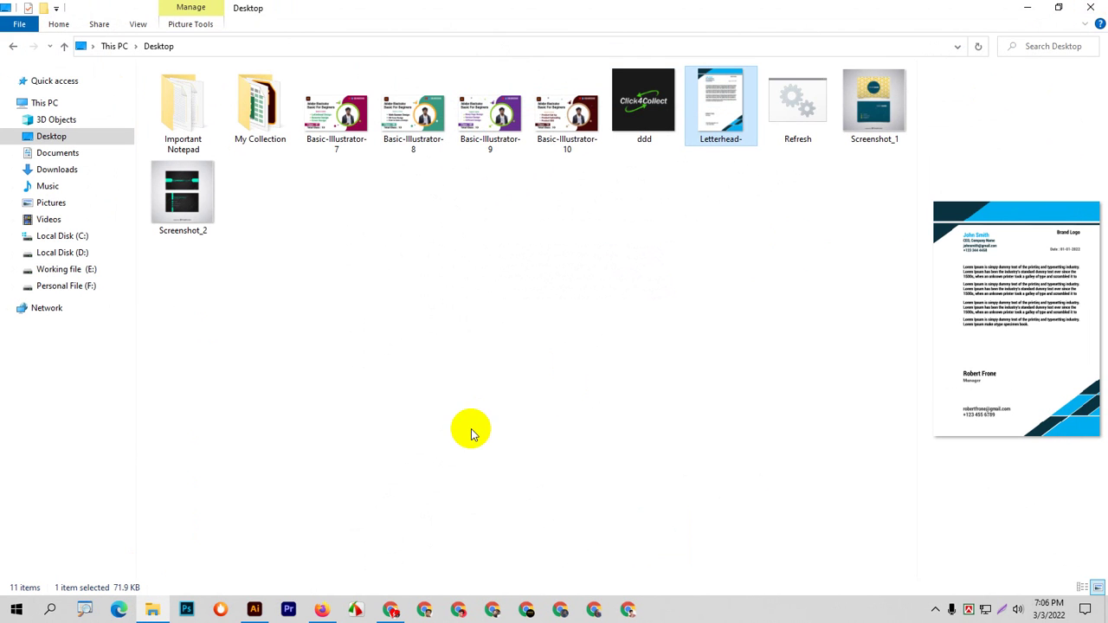
left_click(255, 611)
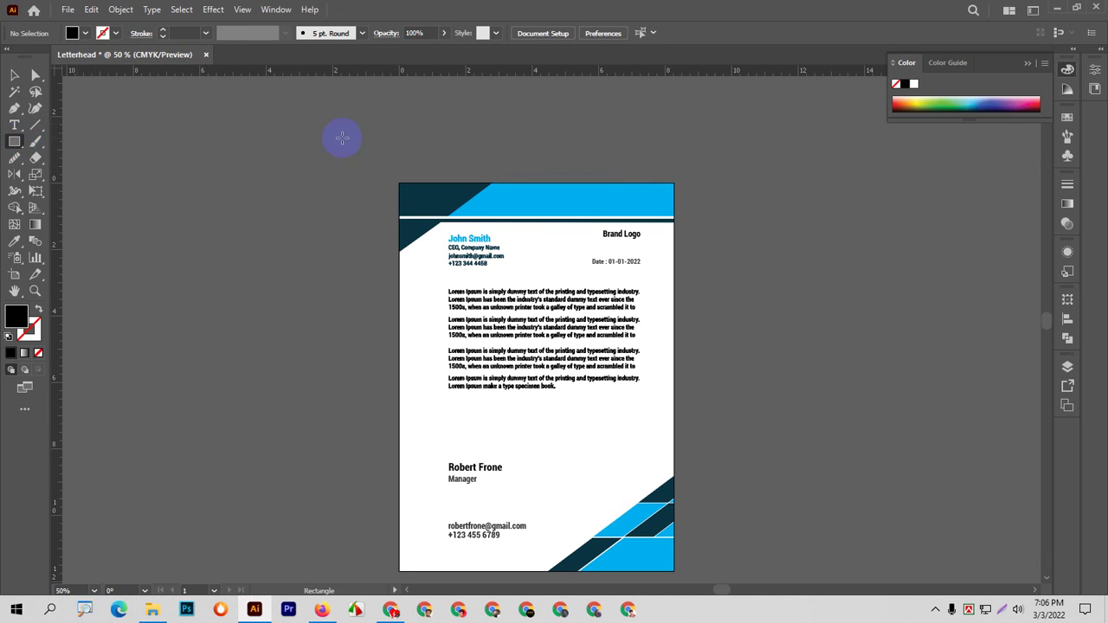
Draw a rectangle covering the whole artboard and give it a white fill.
scroll(443, 123, "down", 1)
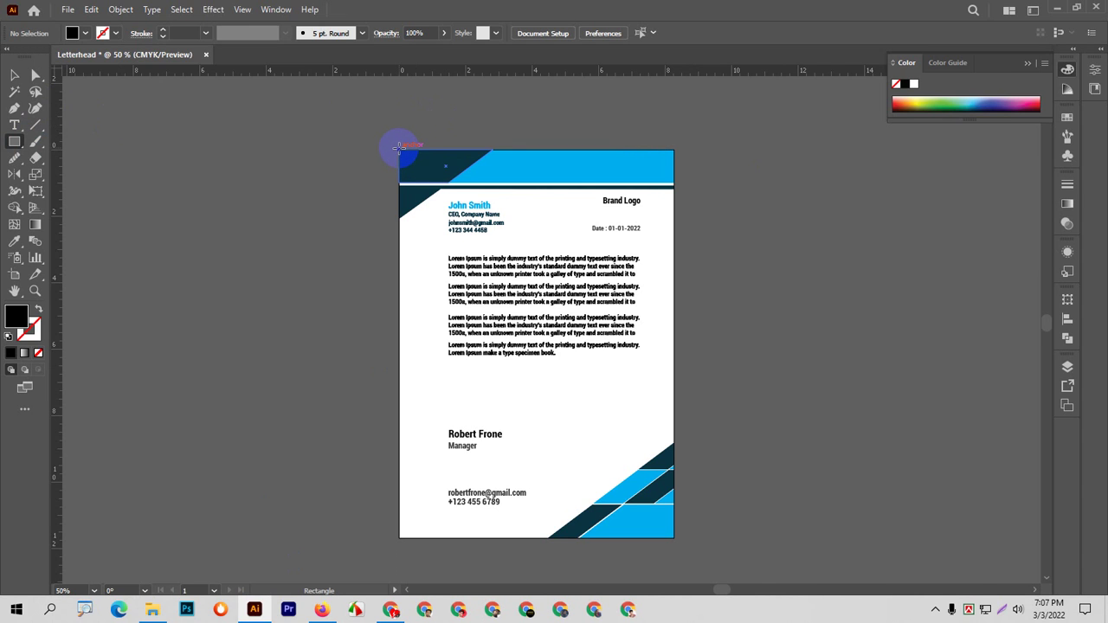
left_click_drag(399, 148, 673, 537)
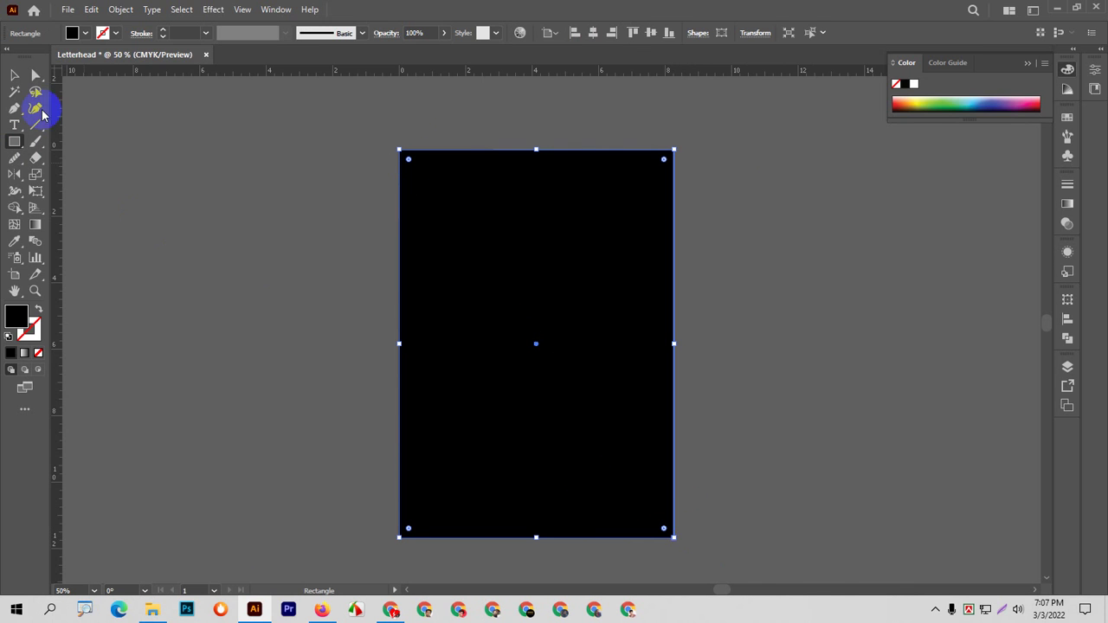
left_click(80, 32)
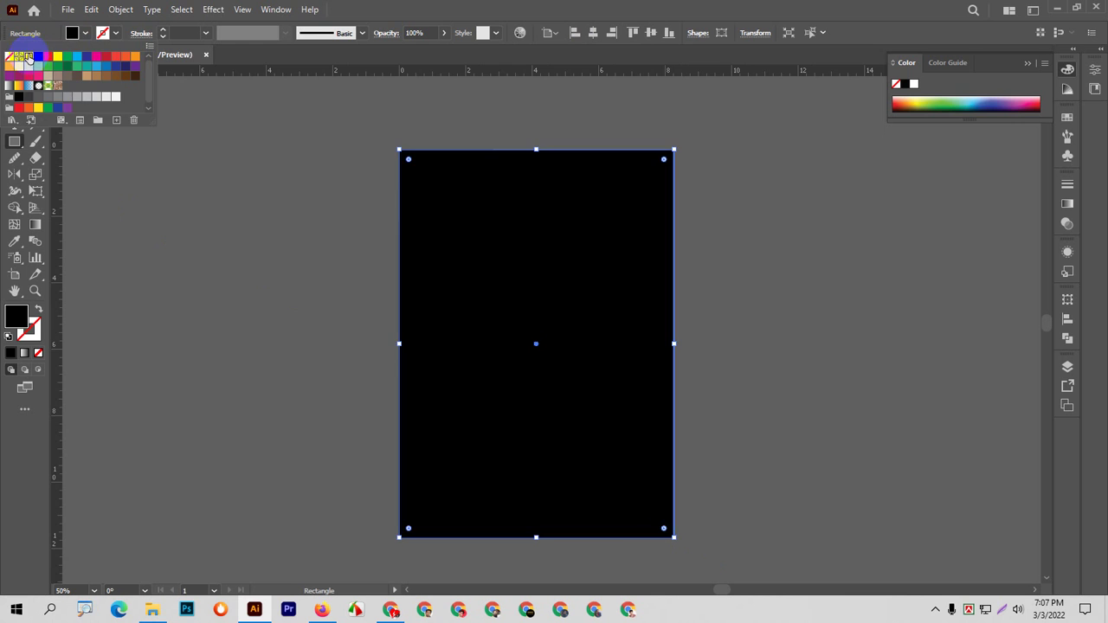
left_click(28, 57)
left_click(440, 309)
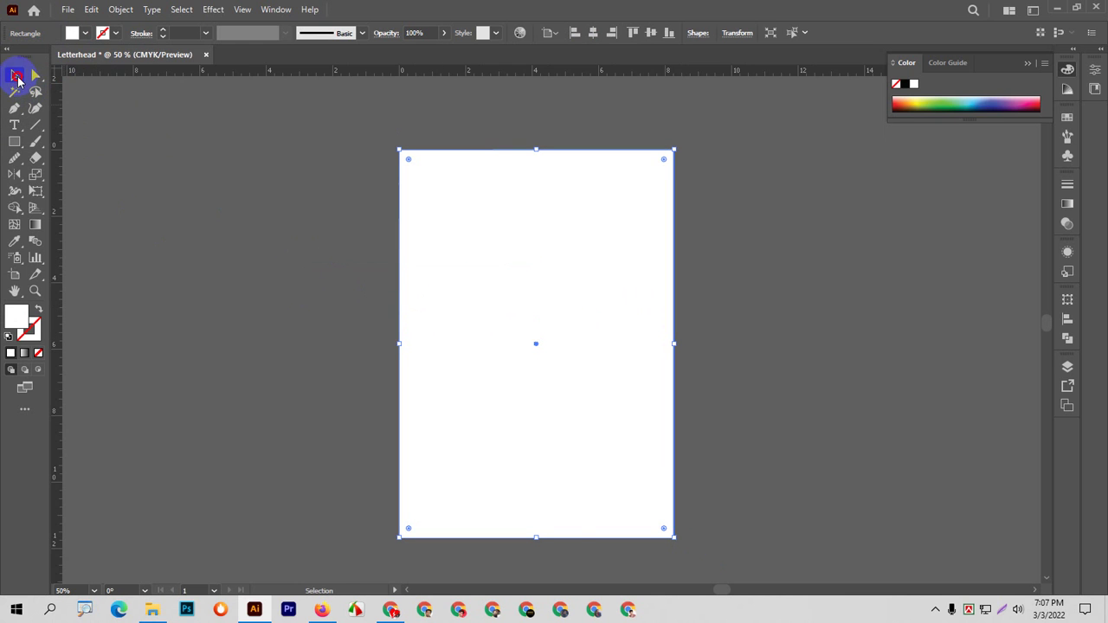
Send the white rectangle to the back behind the letterhead artwork.
right_click(435, 274)
mouse_move(474, 522)
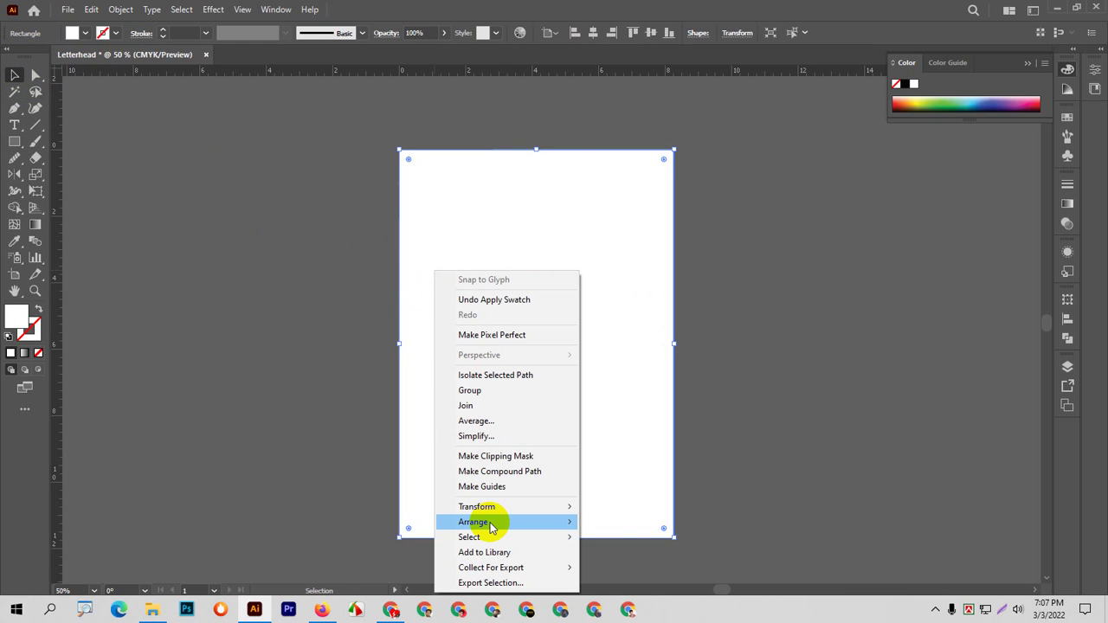
left_click(651, 570)
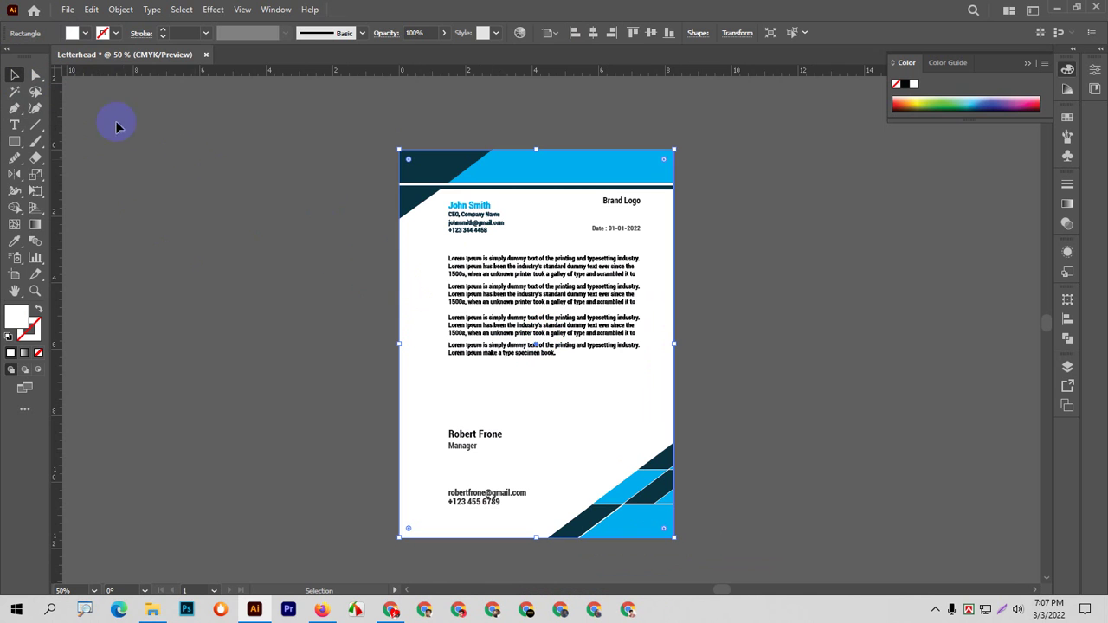
left_click(318, 119)
Select all letterhead objects and group them together.
key("ctrl+a")
right_click(582, 152)
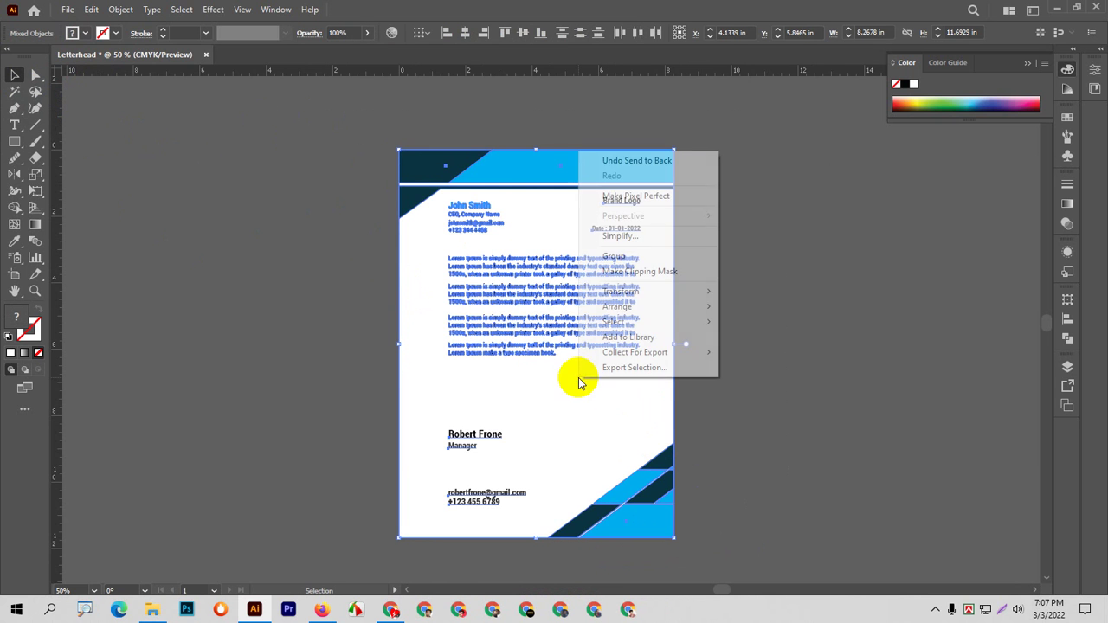
left_click(618, 255)
Re-export via Save for Web as 'Letterhead-' JPEG on the Desktop, replacing the old file.
left_click(66, 9)
mouse_move(93, 279)
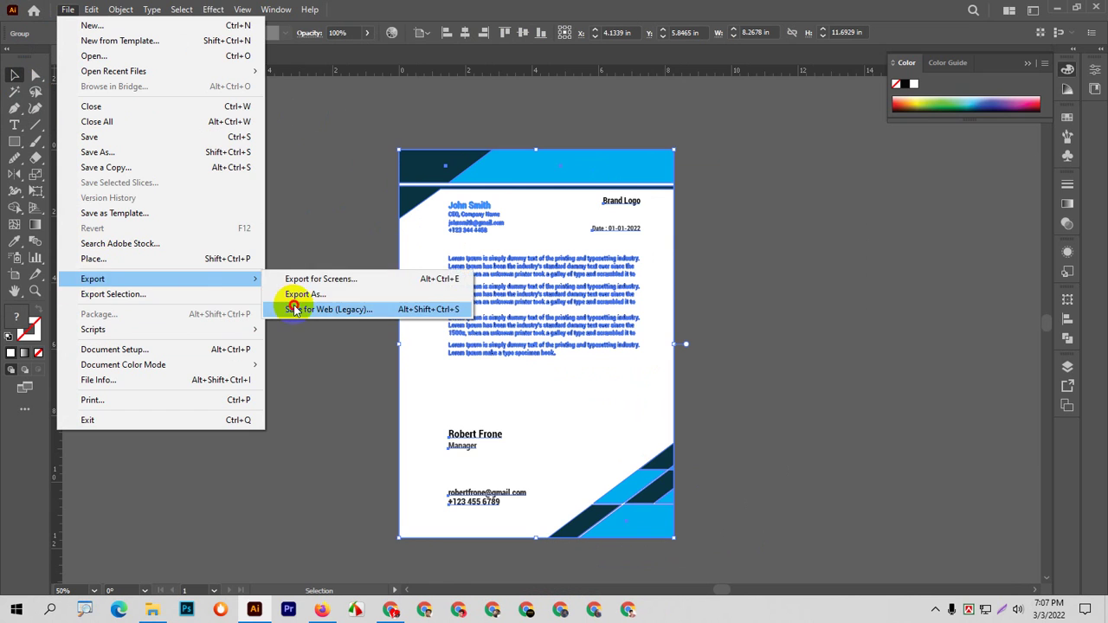
left_click(292, 309)
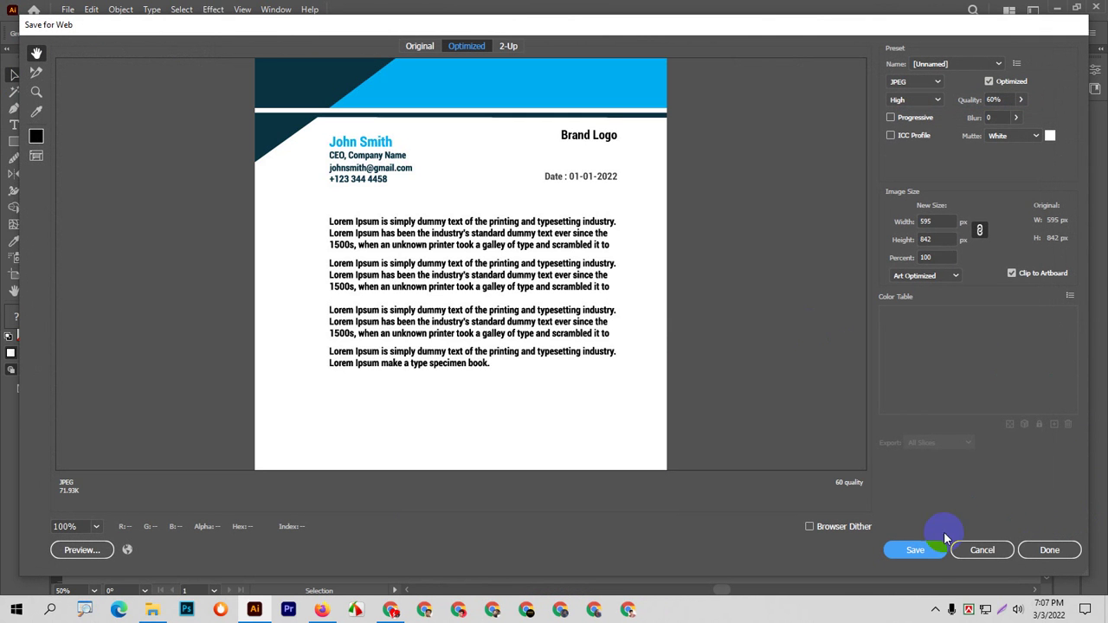
left_click(914, 554)
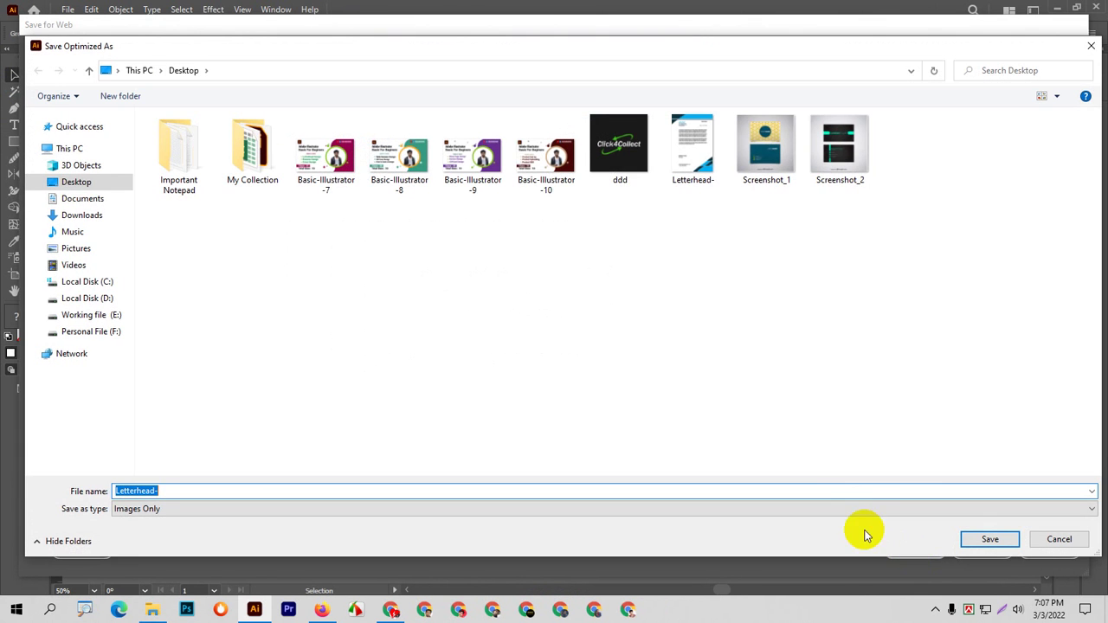
left_click(990, 544)
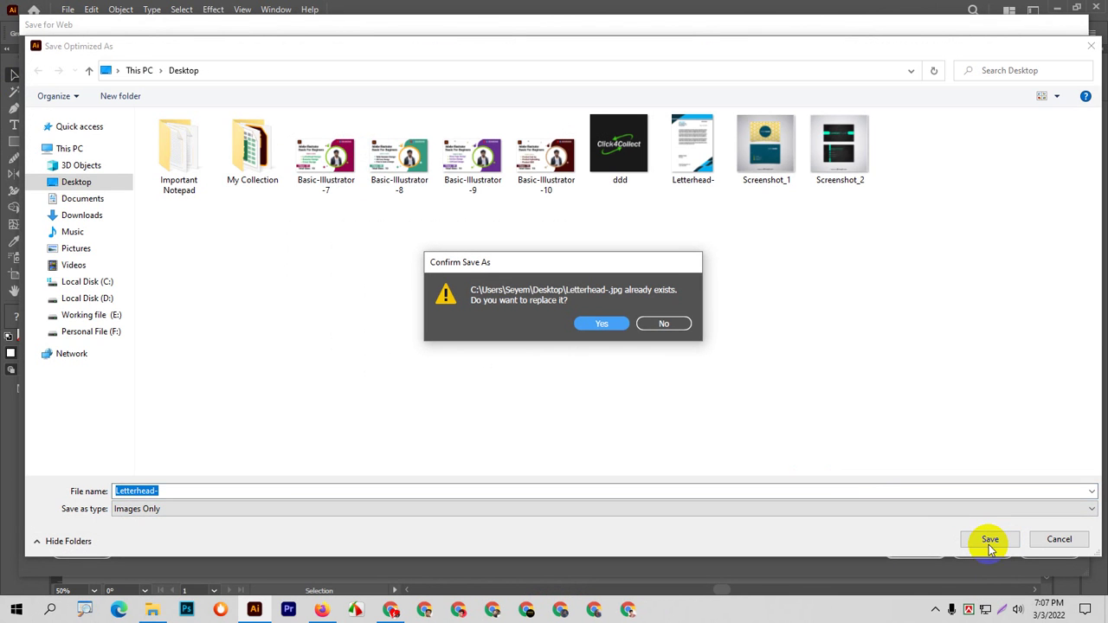
left_click(621, 324)
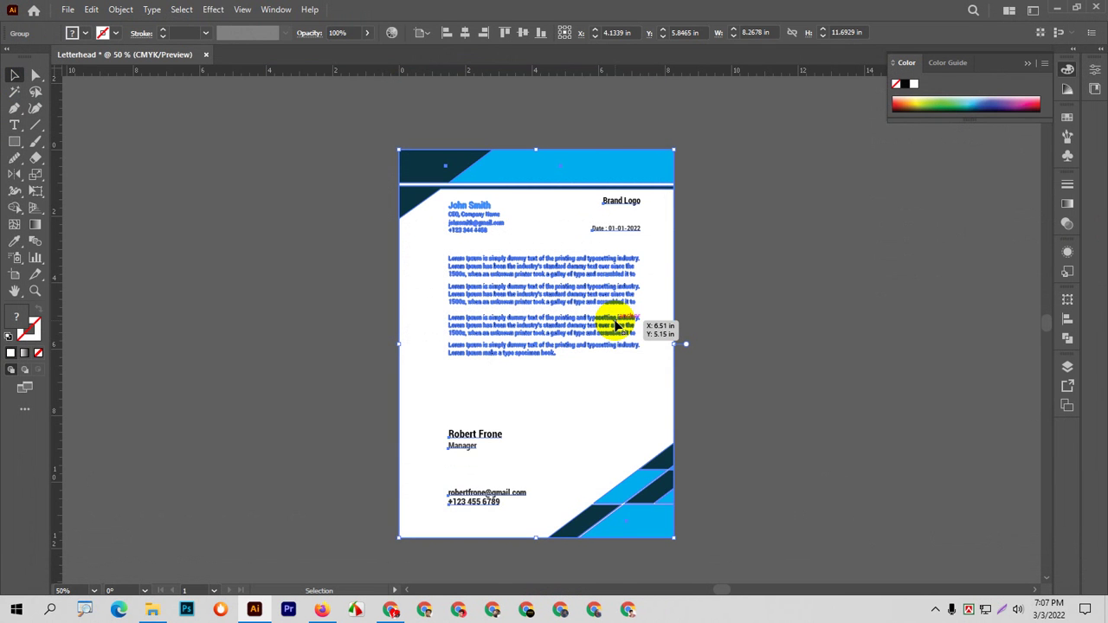
left_click(154, 611)
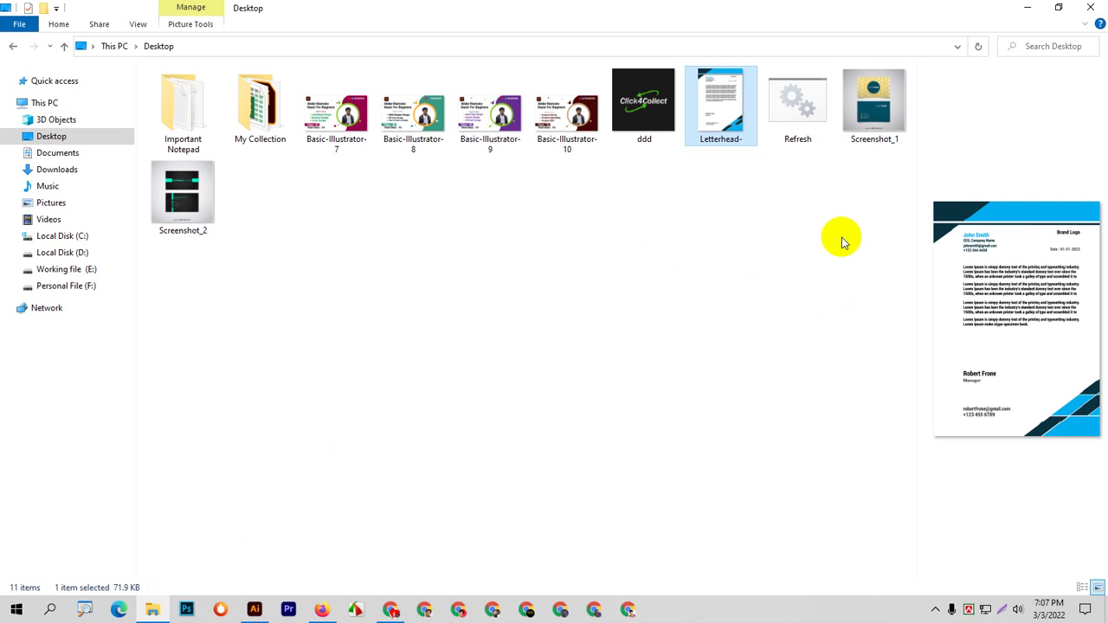
double_click(734, 128)
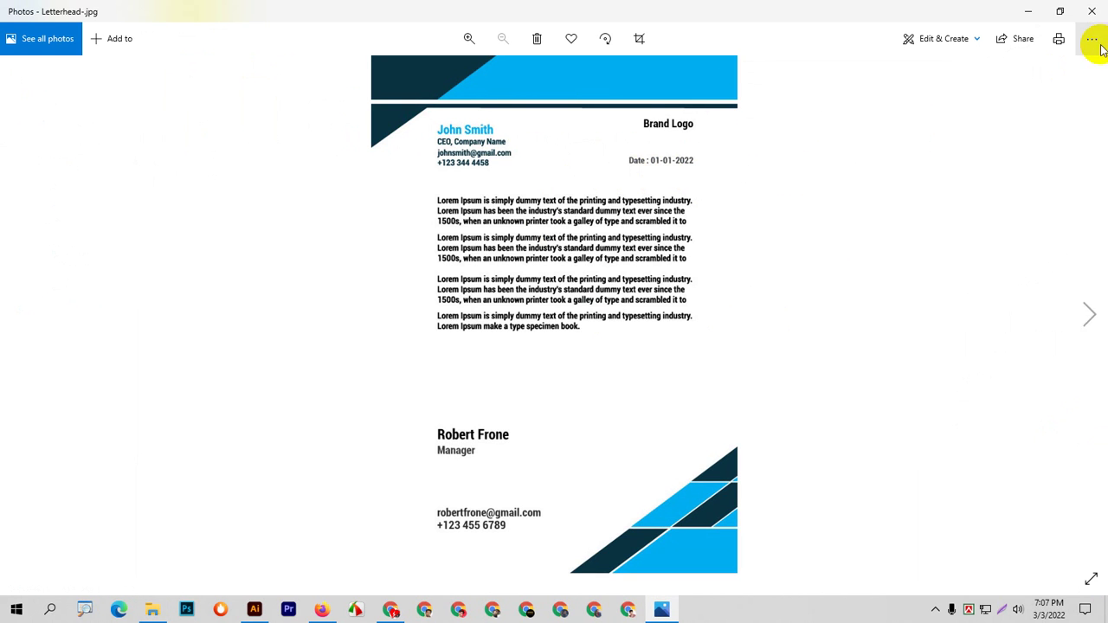
left_click(1093, 12)
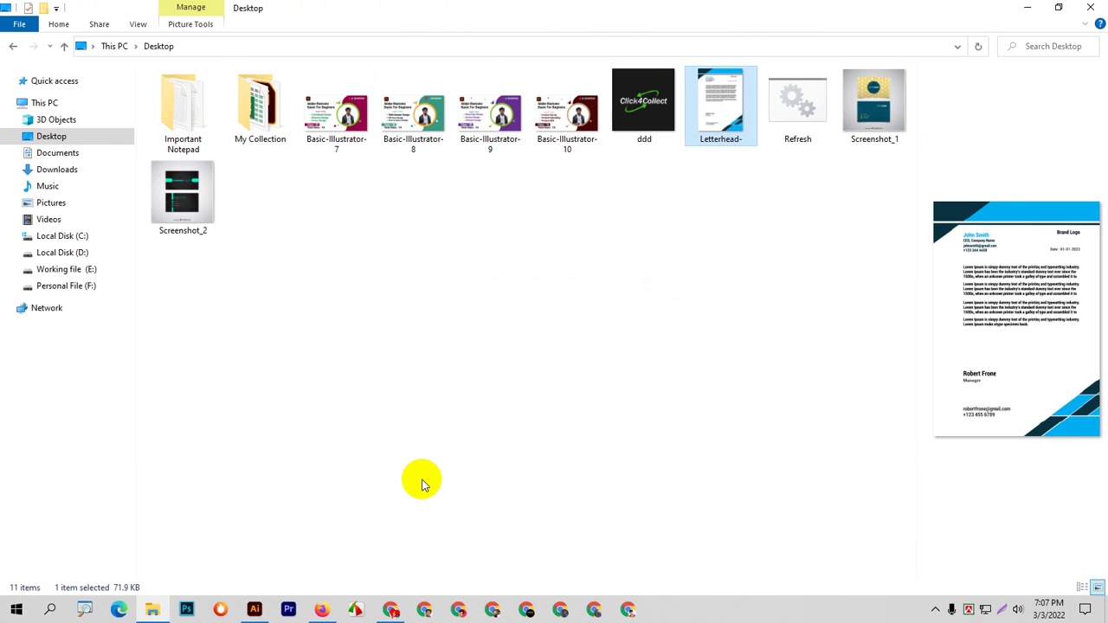
left_click(255, 611)
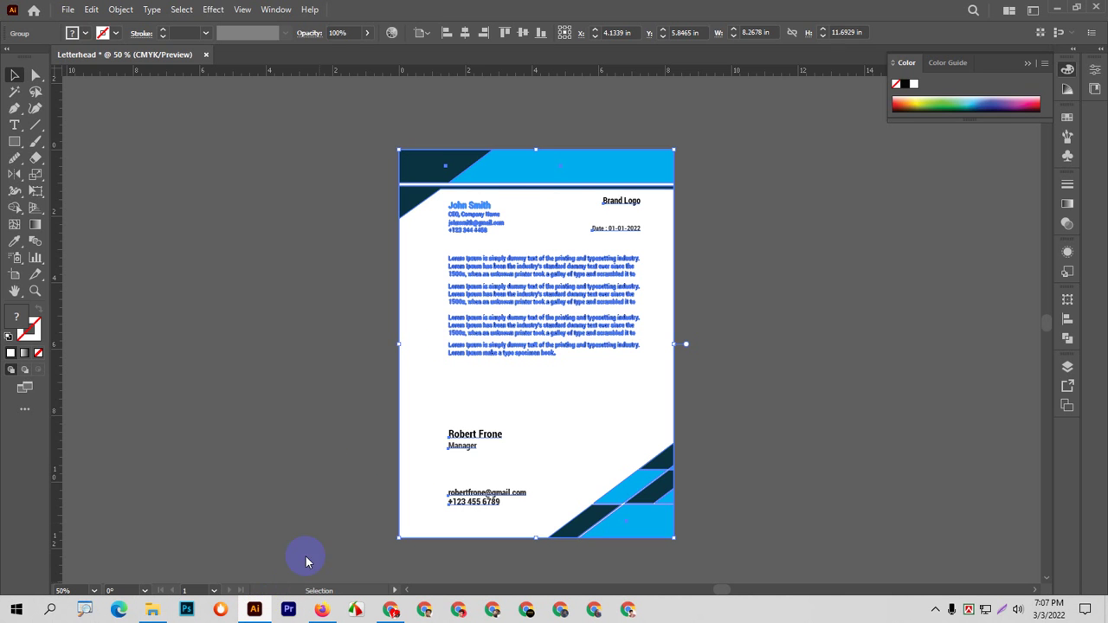
Create a new A4 portrait document, Untitled-2, at 8.27 × 11.69 in in CMYK.
left_click(801, 177)
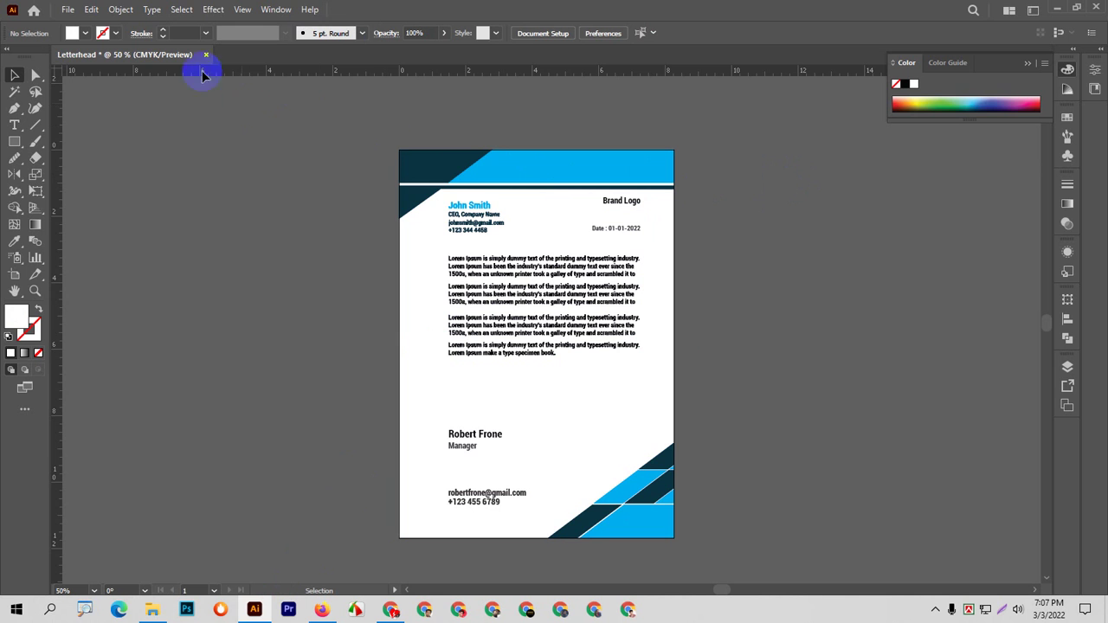
left_click(70, 10)
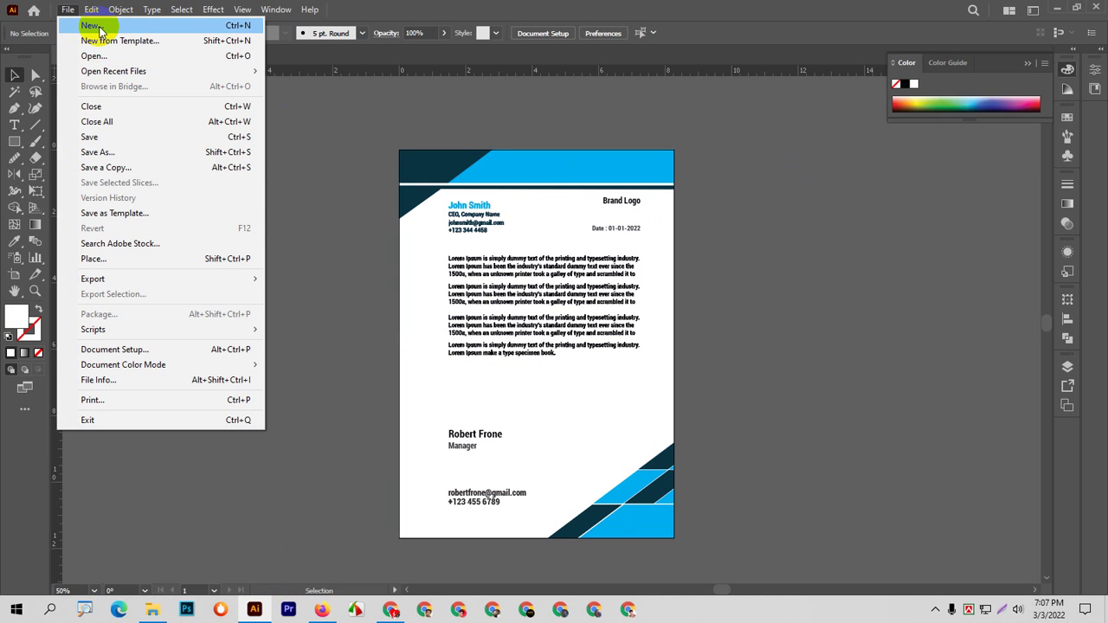
left_click(95, 27)
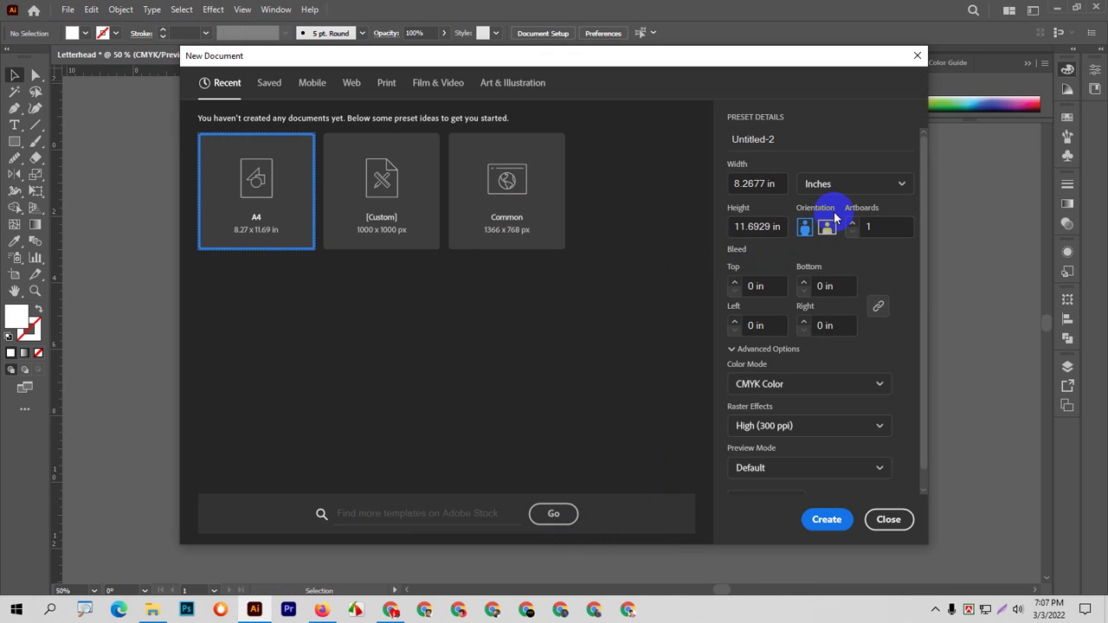
left_click(836, 524)
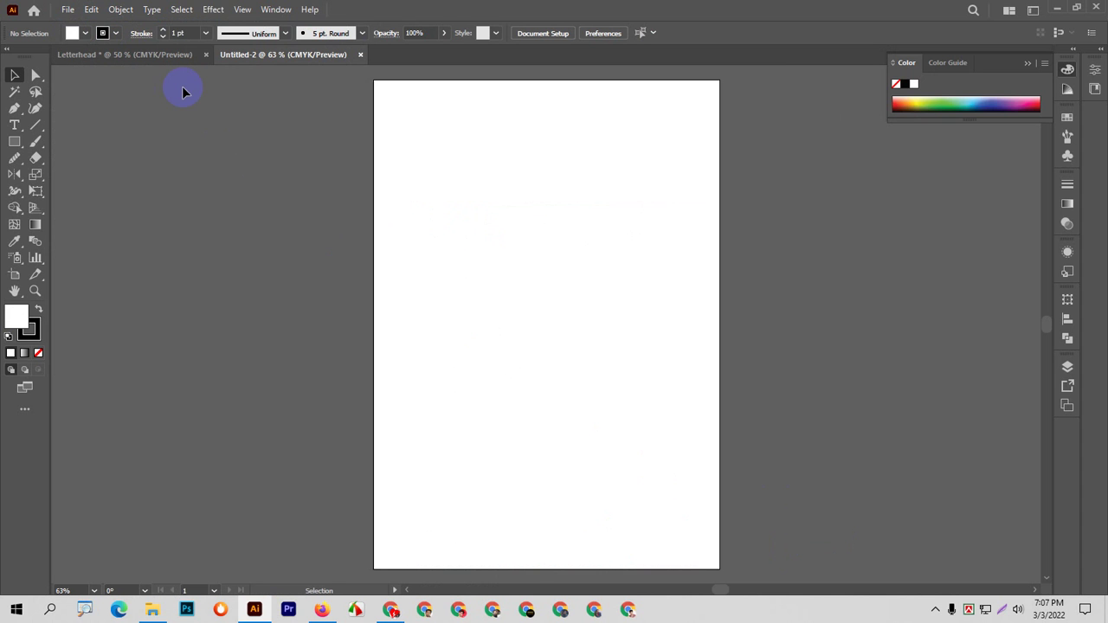
Copy the EPS Elegant Resume Design preview image from the 'resume design' Google Images results.
left_click(314, 611)
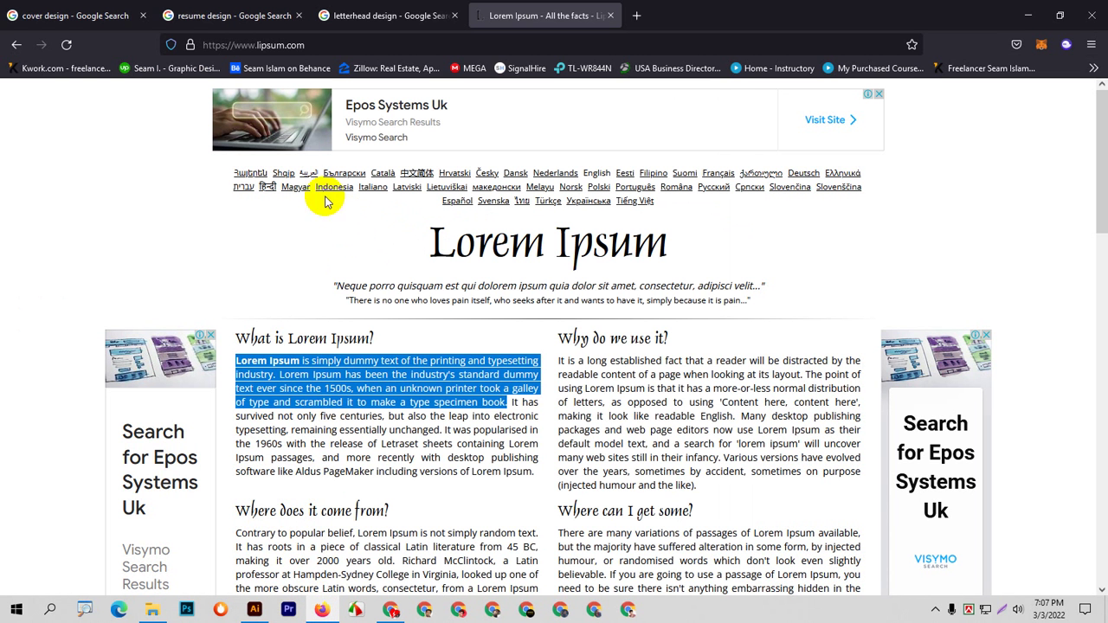
left_click(234, 16)
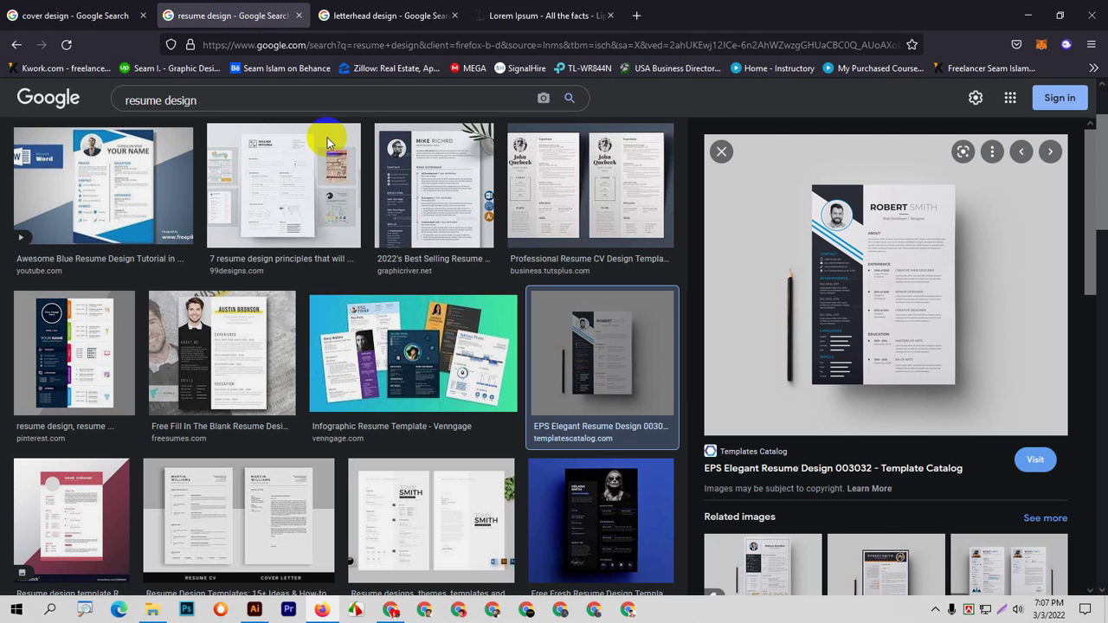
scroll(873, 252, "up", 2)
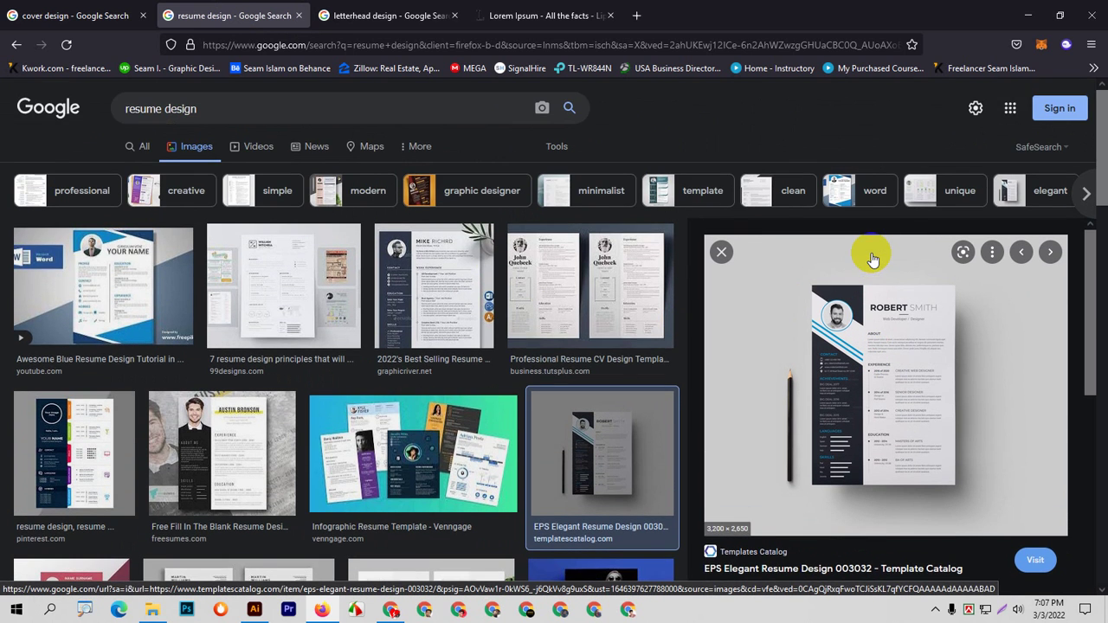
scroll(515, 347, "down", 3)
scroll(514, 358, "down", 2)
scroll(520, 353, "down", 2)
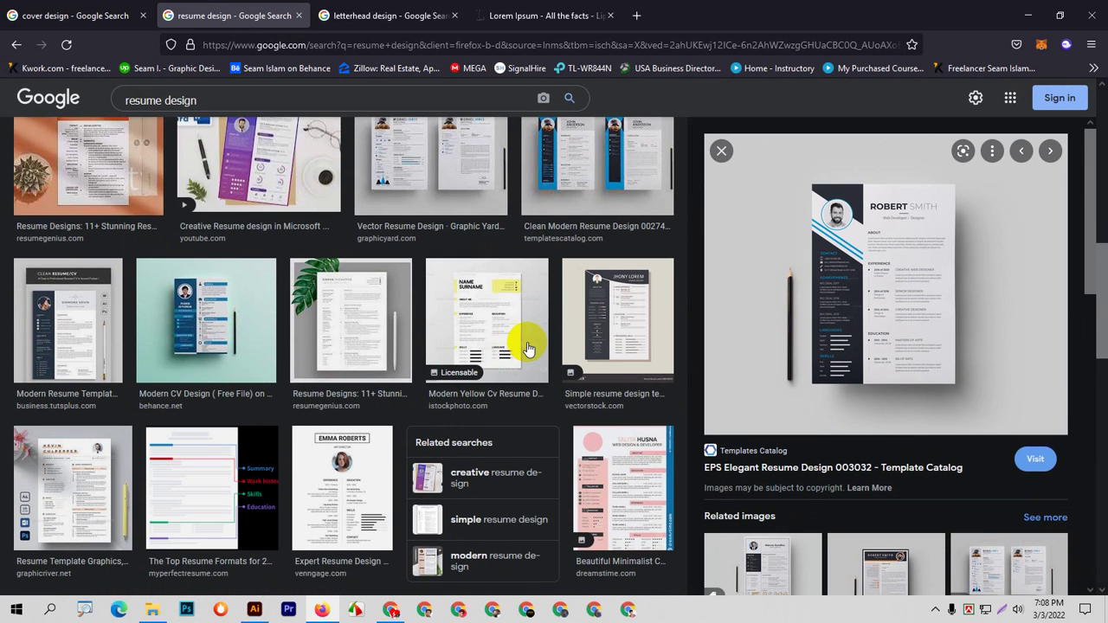
scroll(529, 348, "down", 1)
scroll(528, 348, "down", 2)
scroll(528, 348, "down", 1)
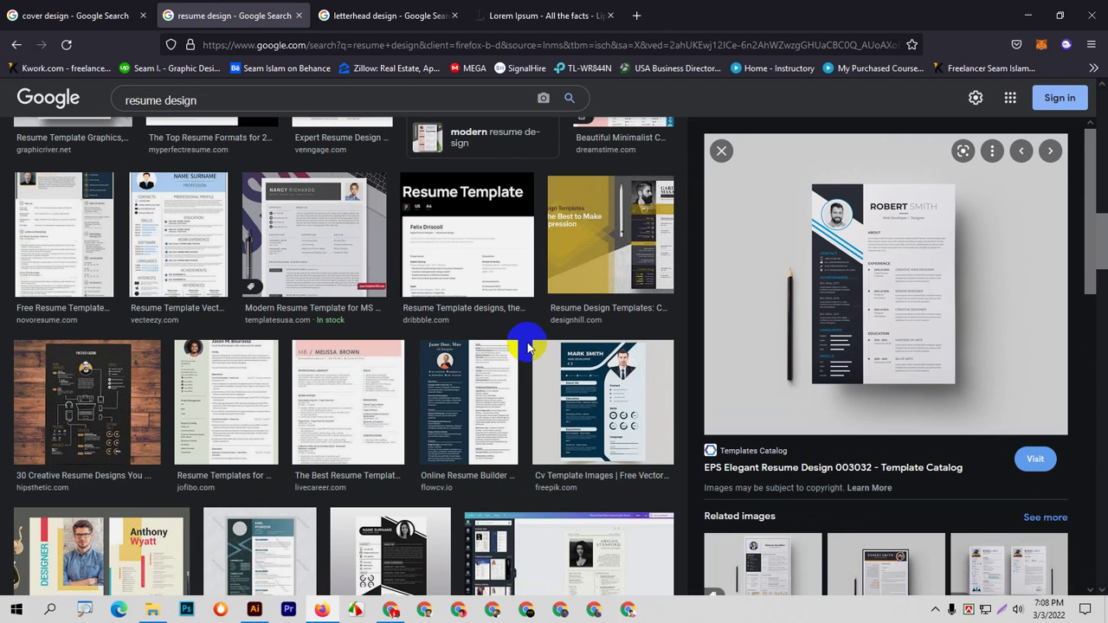
right_click(830, 296)
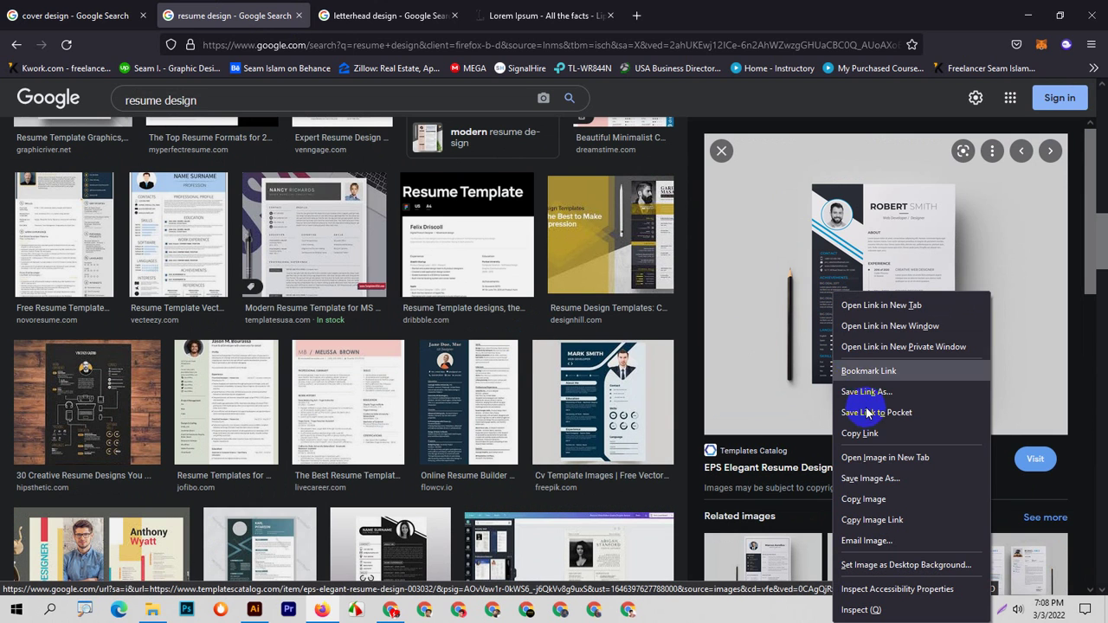
left_click(862, 500)
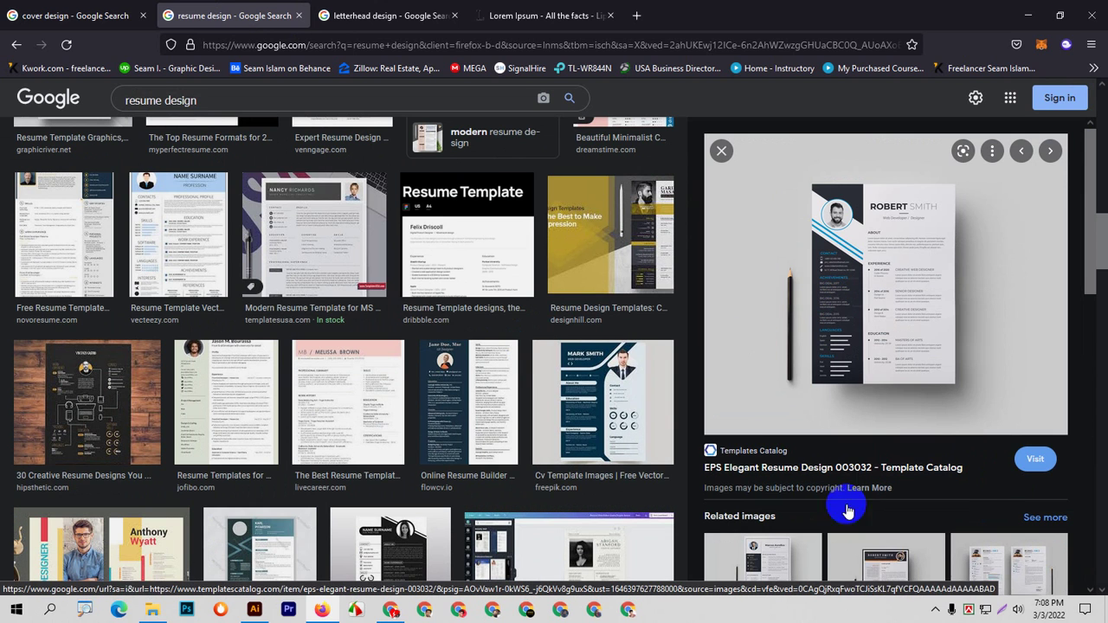
left_click(260, 610)
left_click(81, 10)
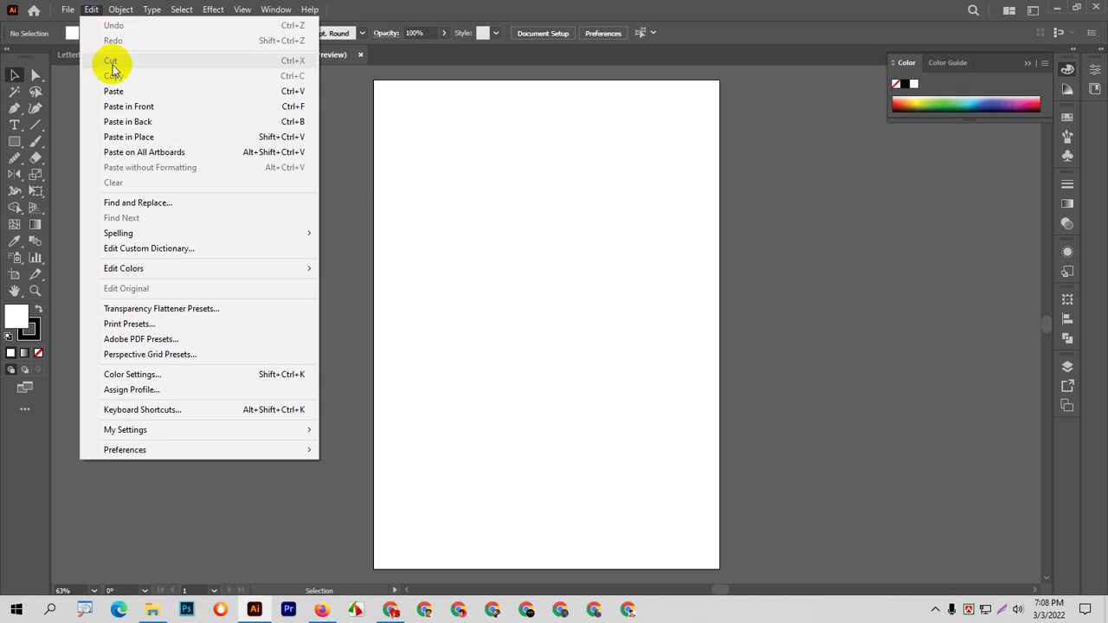
left_click(113, 92)
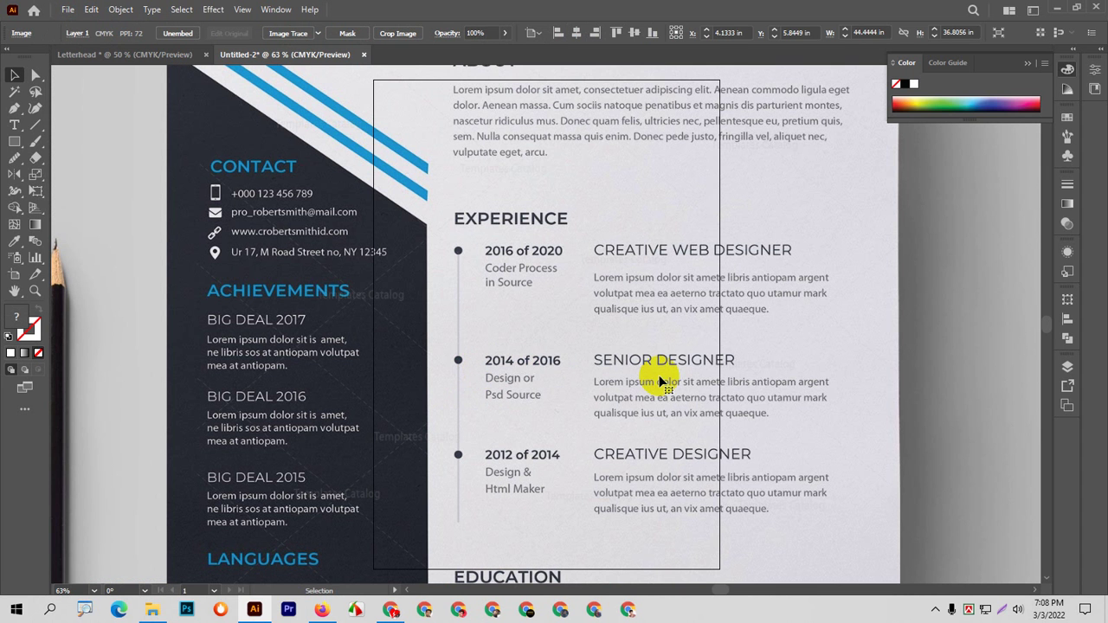
scroll(347, 275, "up", 2)
scroll(347, 275, "up", 2)
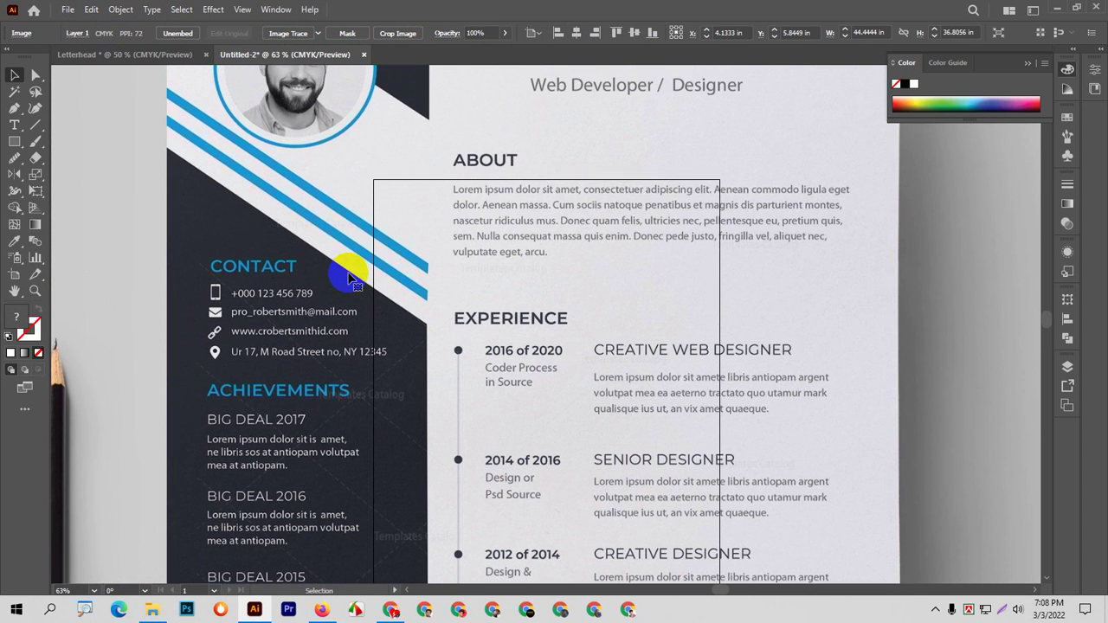
scroll(347, 276, "up", 2)
scroll(347, 272, "up", 3)
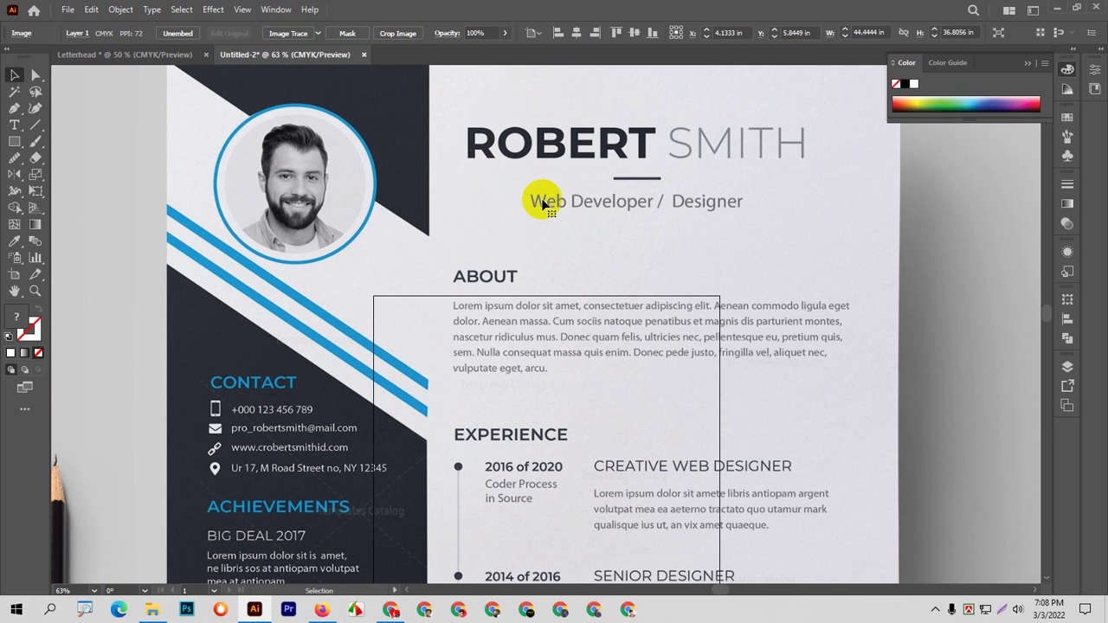
scroll(606, 208, "down", 2)
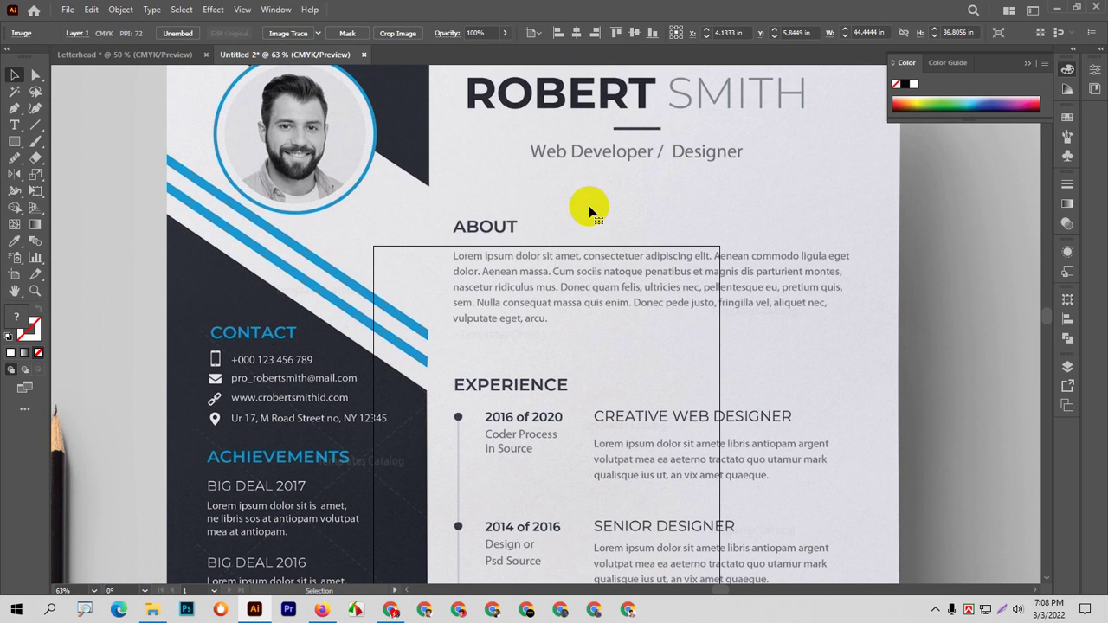
scroll(441, 255, "down", 2)
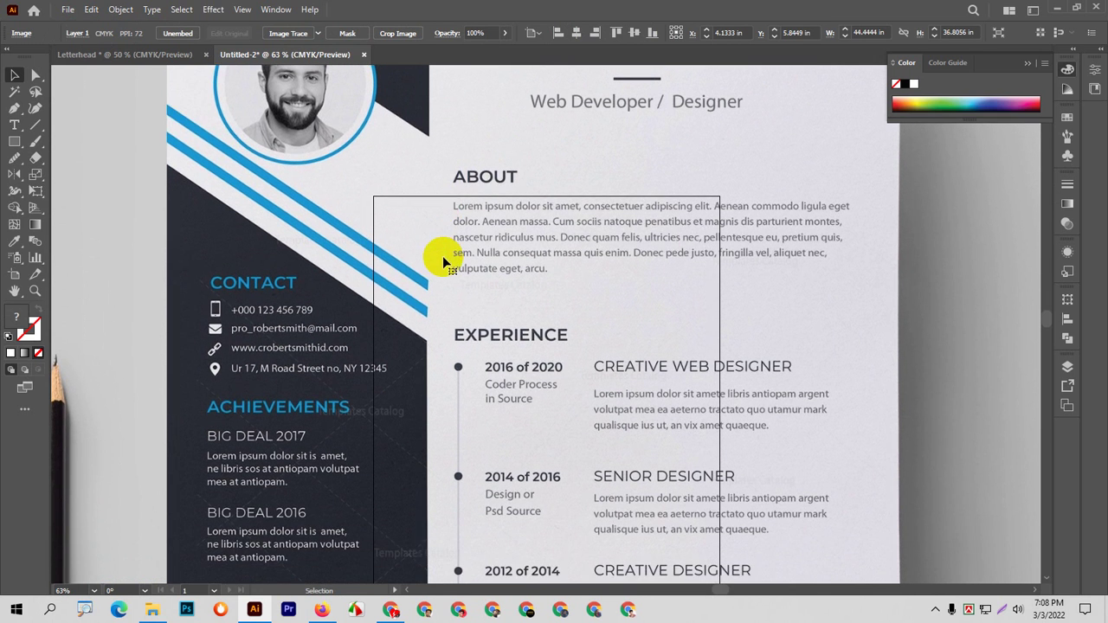
scroll(511, 312, "down", 2)
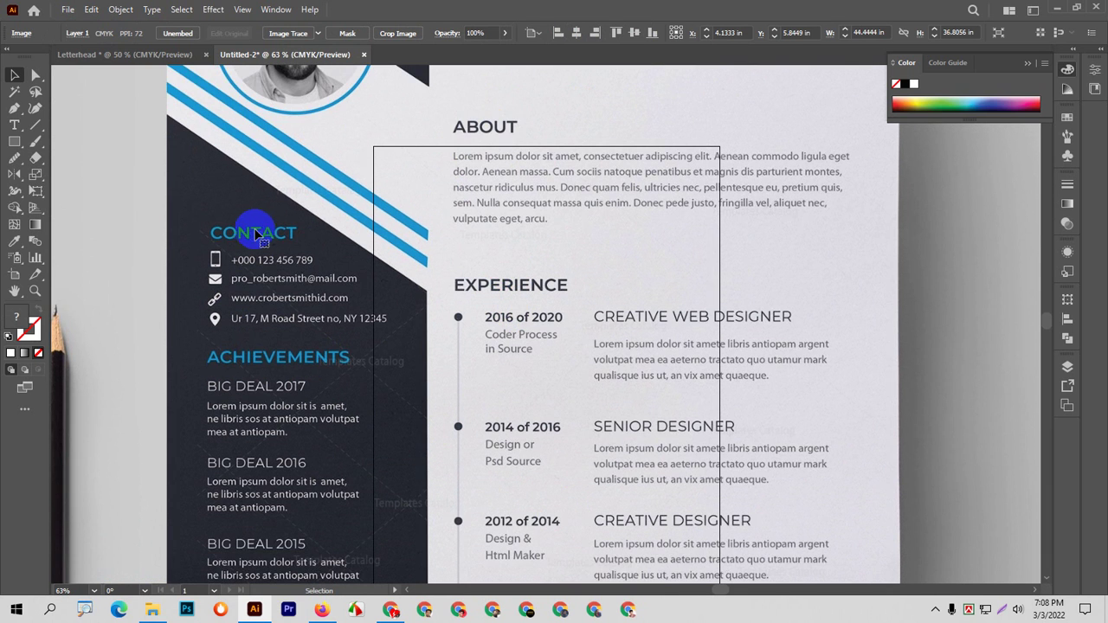
scroll(251, 232, "down", 1)
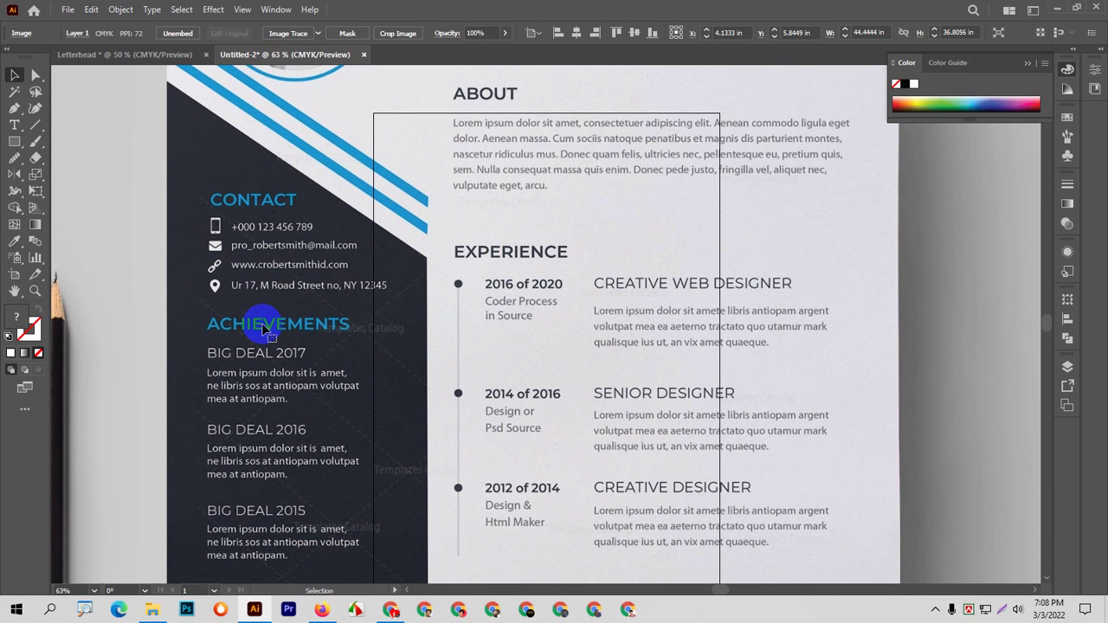
scroll(277, 321, "down", 1)
scroll(277, 433, "down", 2)
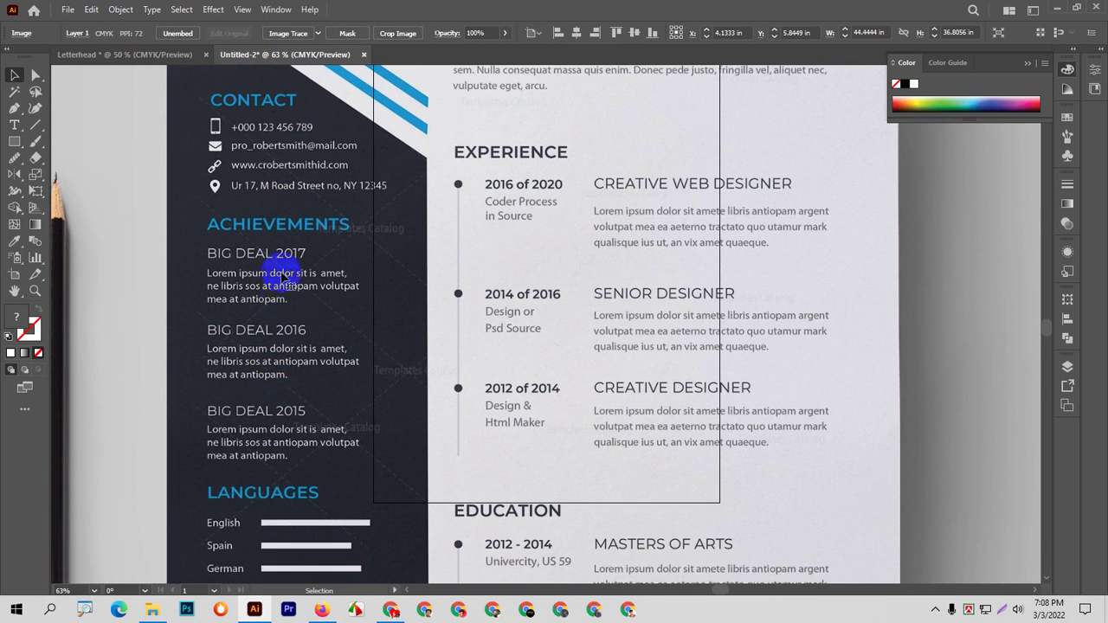
scroll(272, 485, "down", 1)
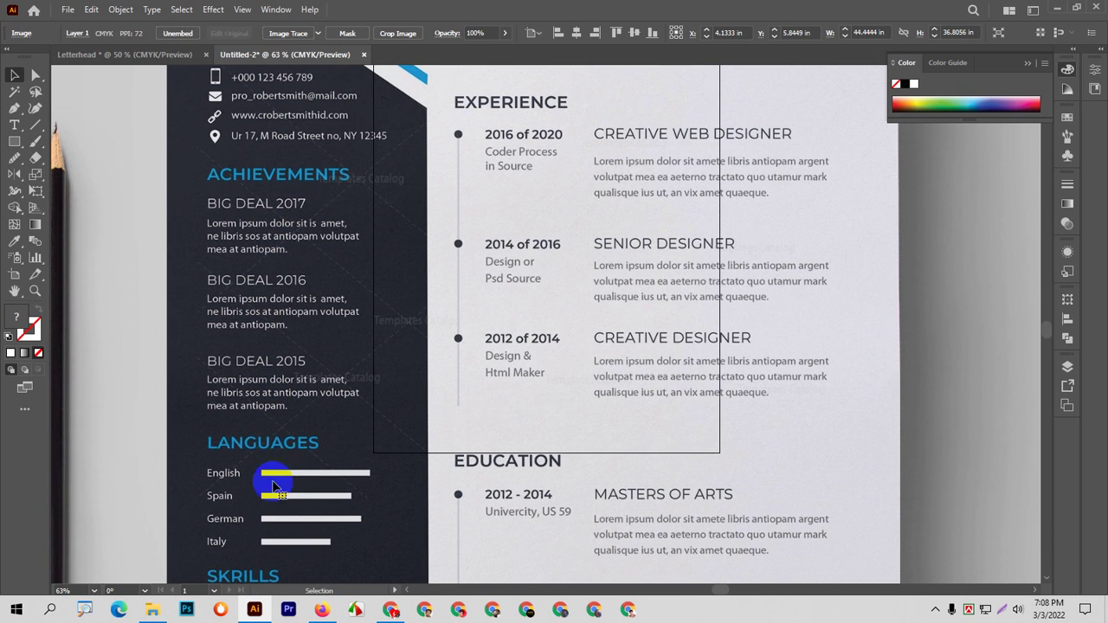
scroll(257, 434, "down", 2)
scroll(257, 414, "down", 2)
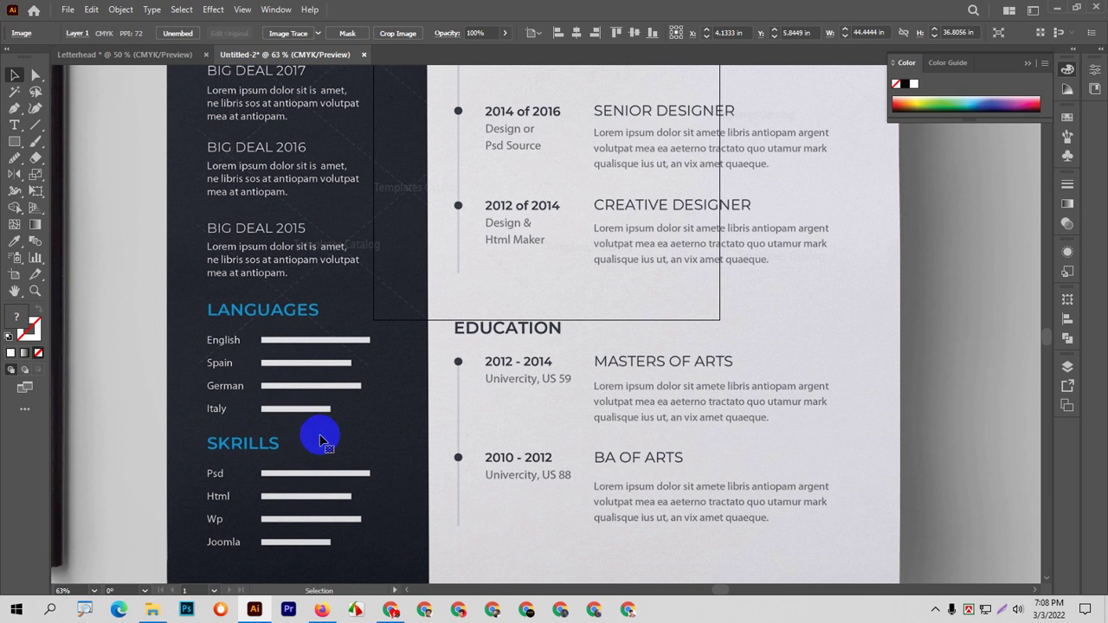
scroll(604, 350, "down", 1)
scroll(604, 349, "down", 1)
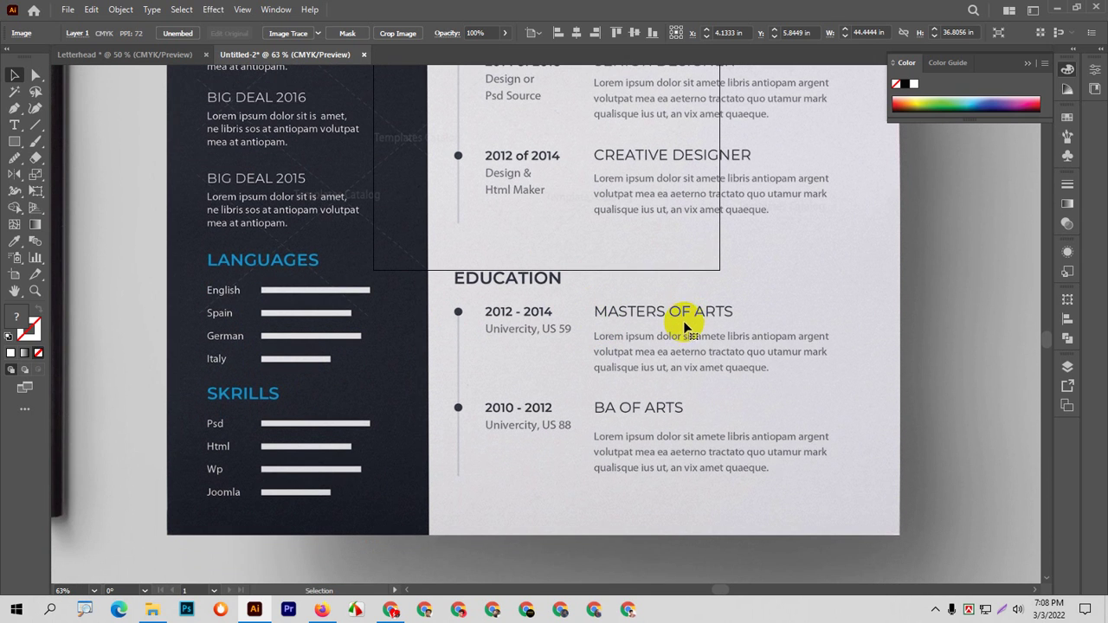
Move the pasted reference resume image left, off the blank page.
scroll(681, 329, "down", 2)
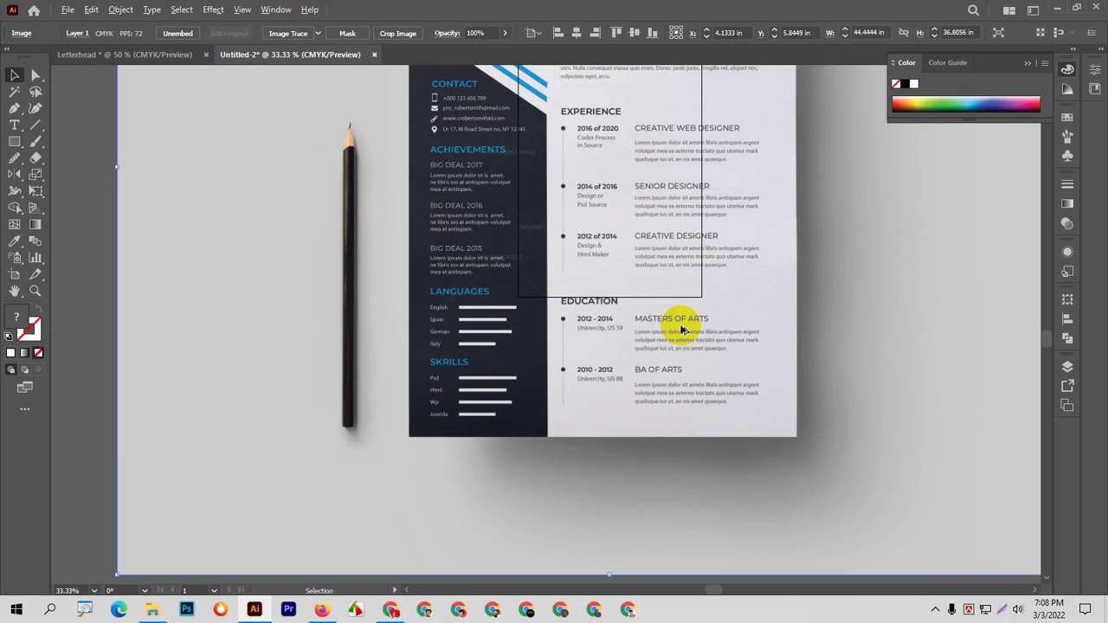
scroll(674, 318, "down", 3)
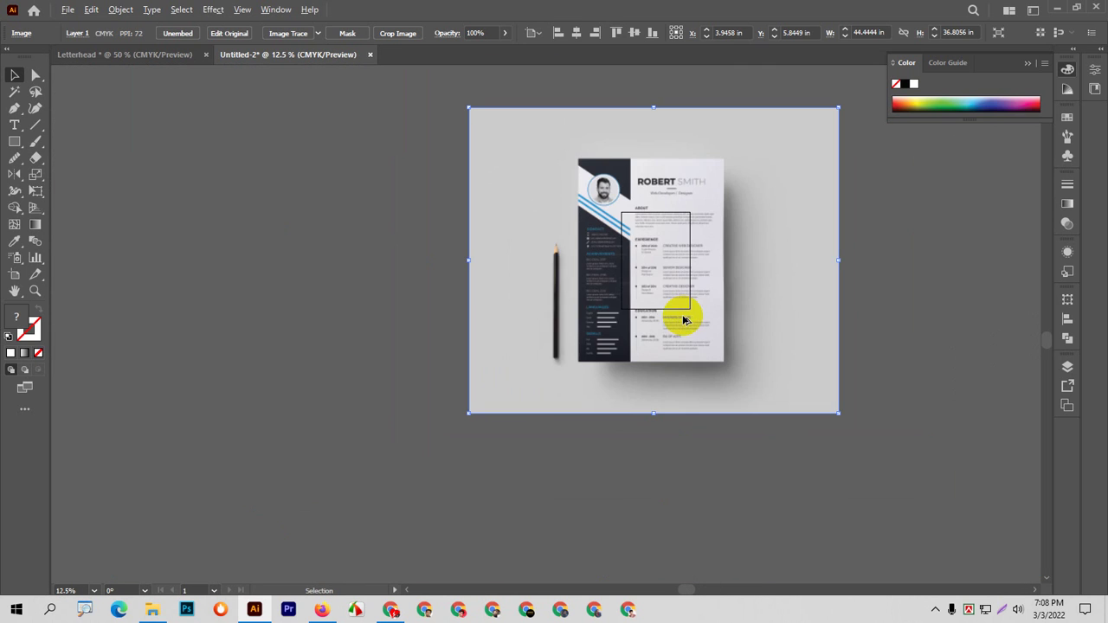
mouse_move(675, 318)
left_mouse_down()
mouse_move(389, 350)
mouse_move(526, 349)
left_mouse_up()
left_click(673, 292)
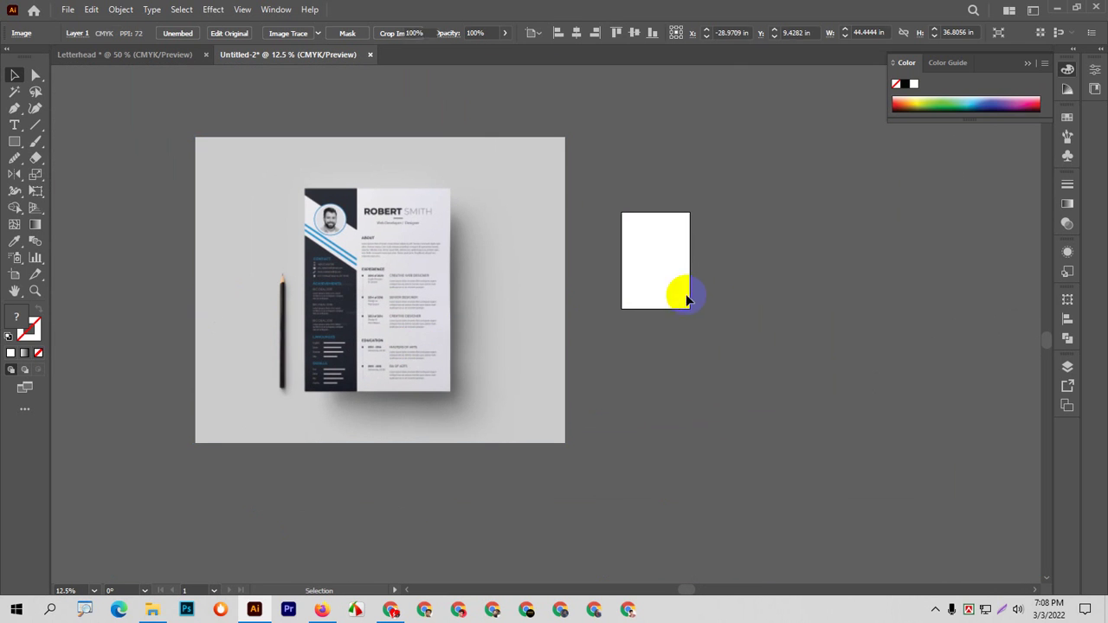
scroll(739, 171, "up", 1)
scroll(739, 170, "up", 1)
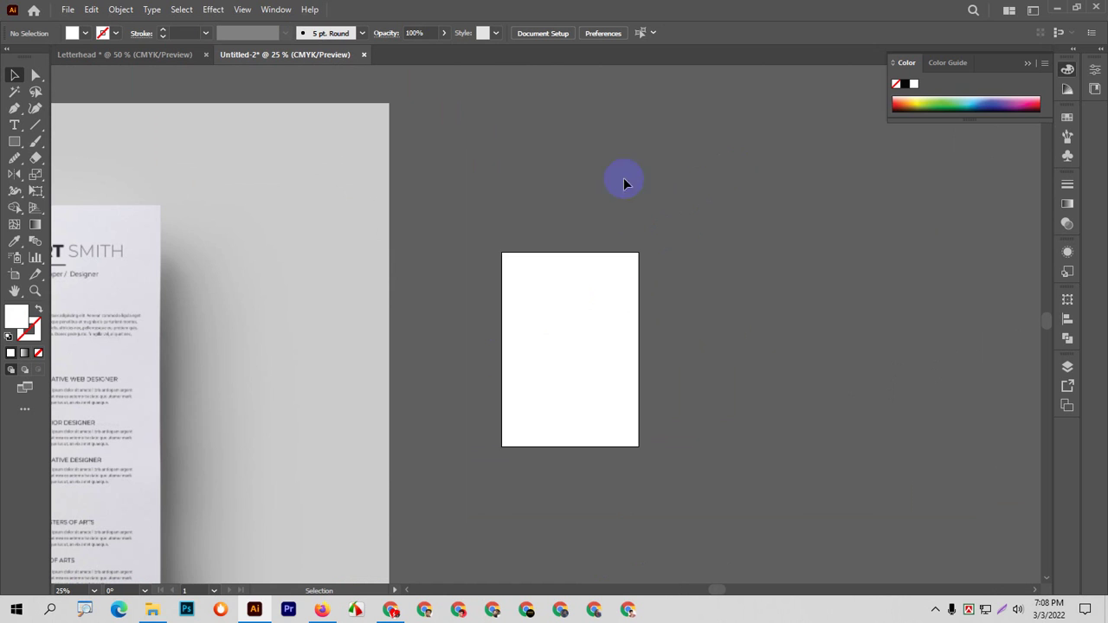
Draw a white 8.27 × 11.69 in rectangle covering the whole artboard.
left_click(14, 141)
left_click_drag(504, 262, 637, 445)
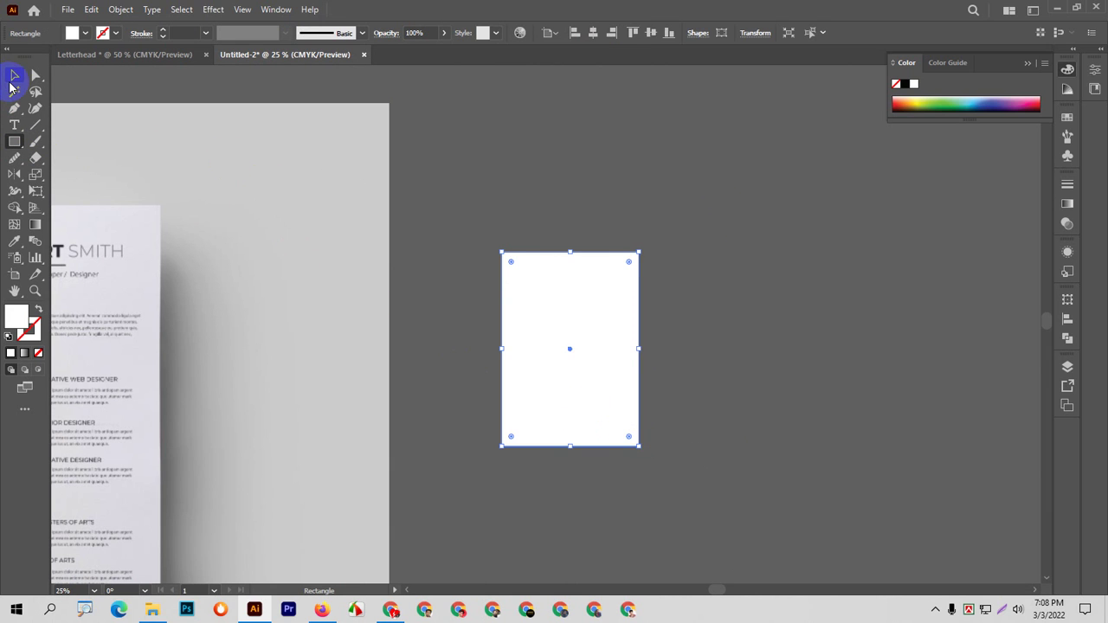
left_click(12, 78)
left_click(608, 176)
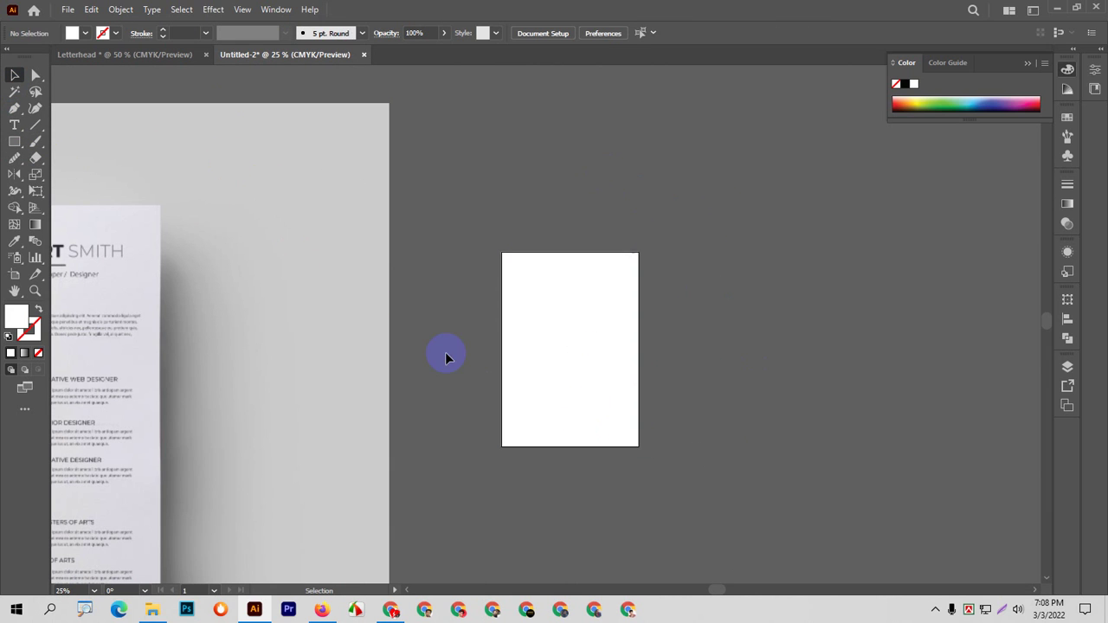
left_click_drag(690, 285, 969, 236)
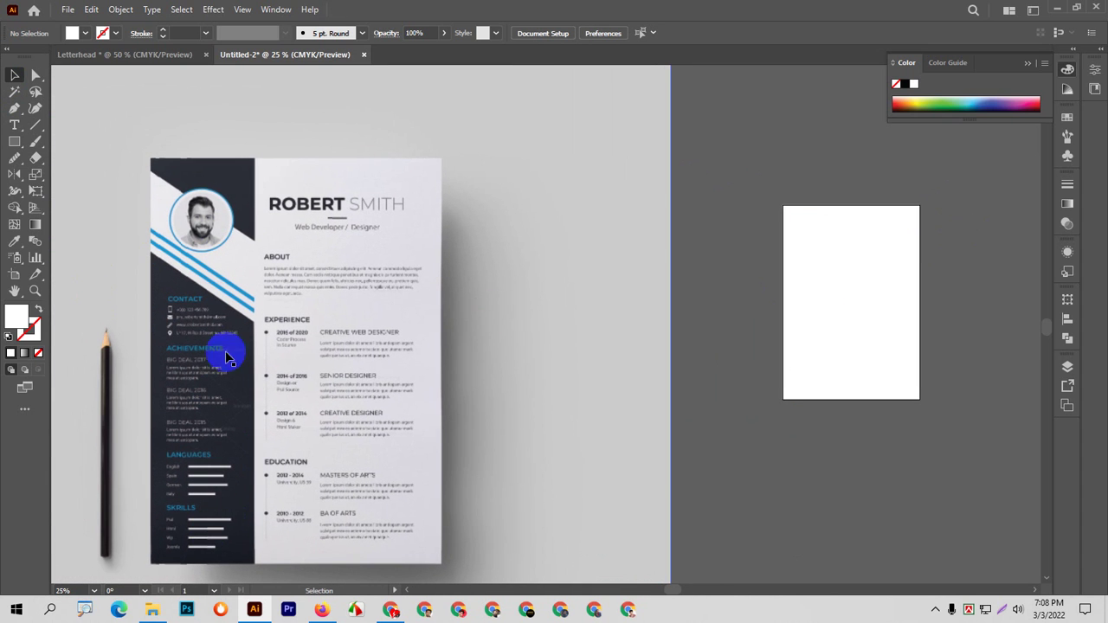
left_click(788, 400)
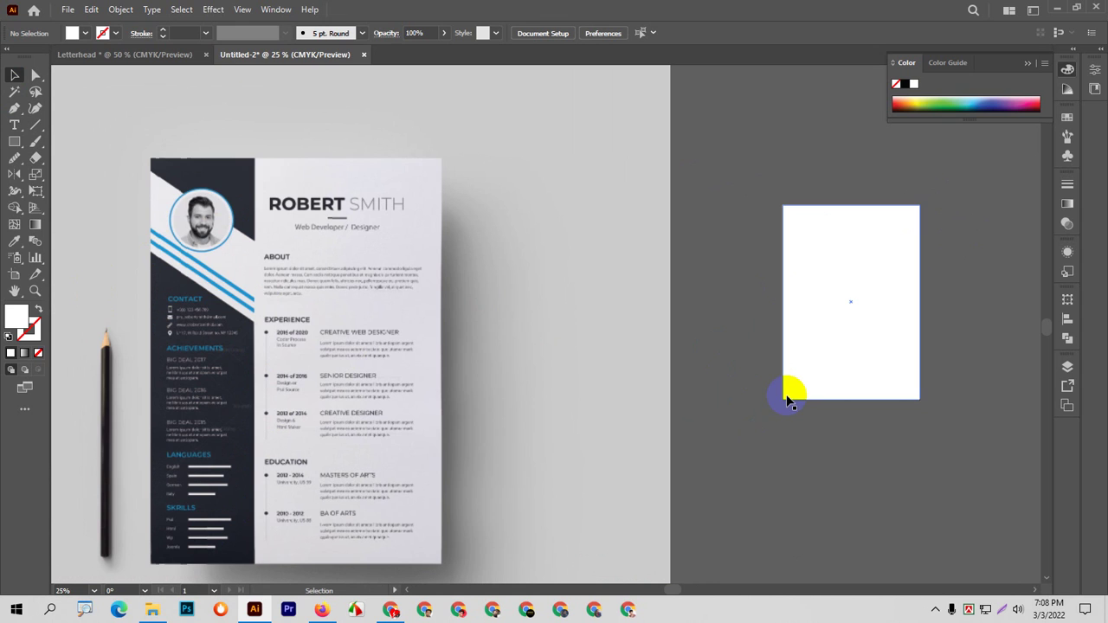
left_click(749, 389)
Create a 3 × 1 in rectangle with a black fill.
left_click(11, 141)
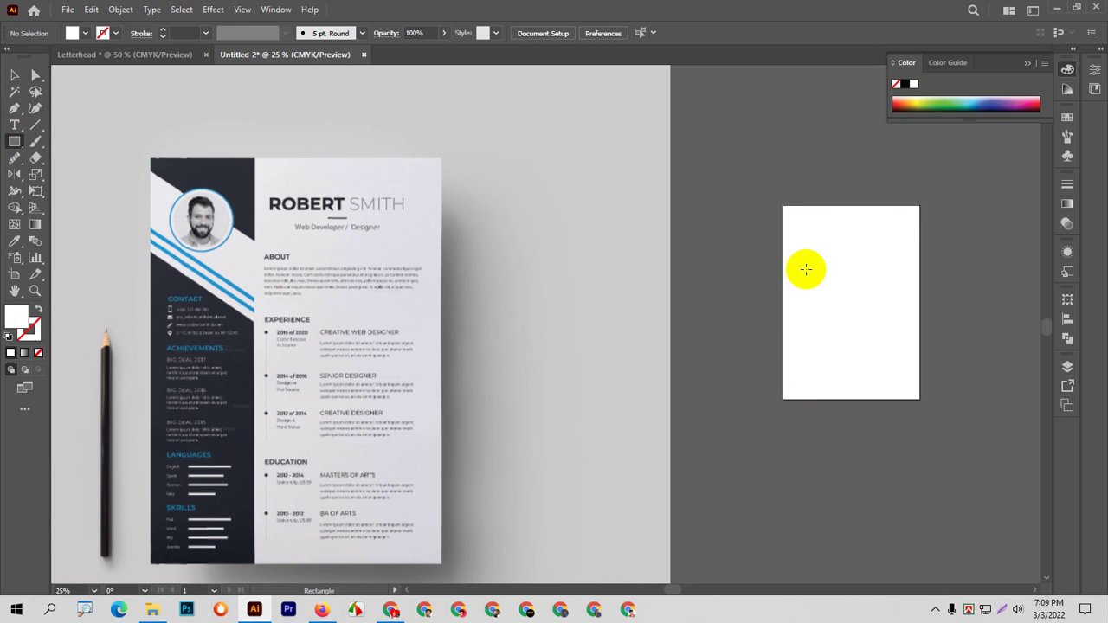
left_click(827, 270)
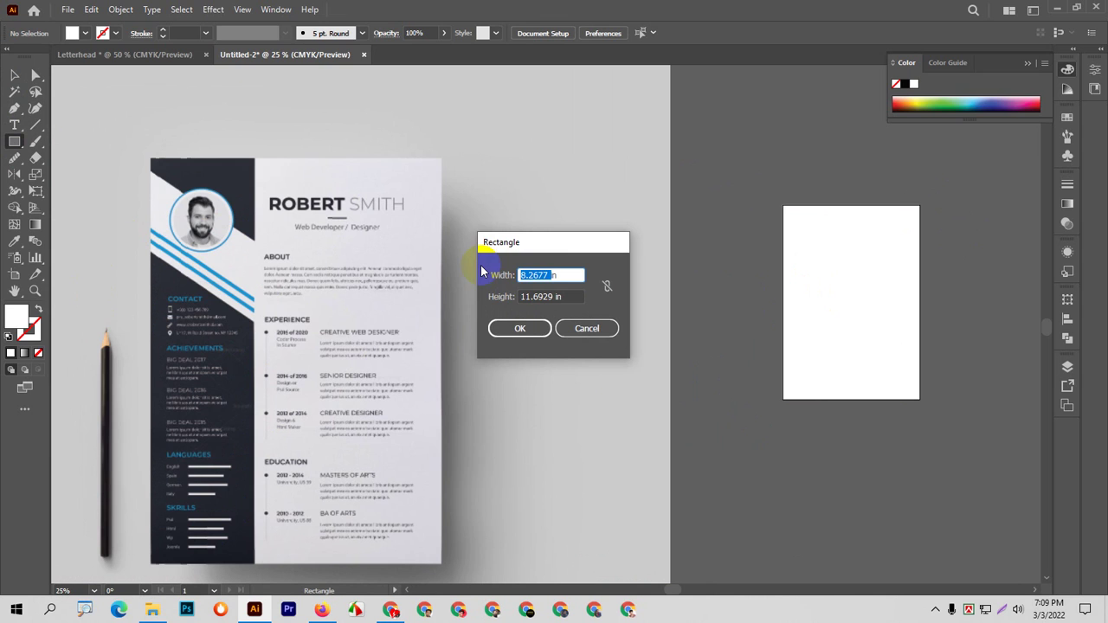
type("3in")
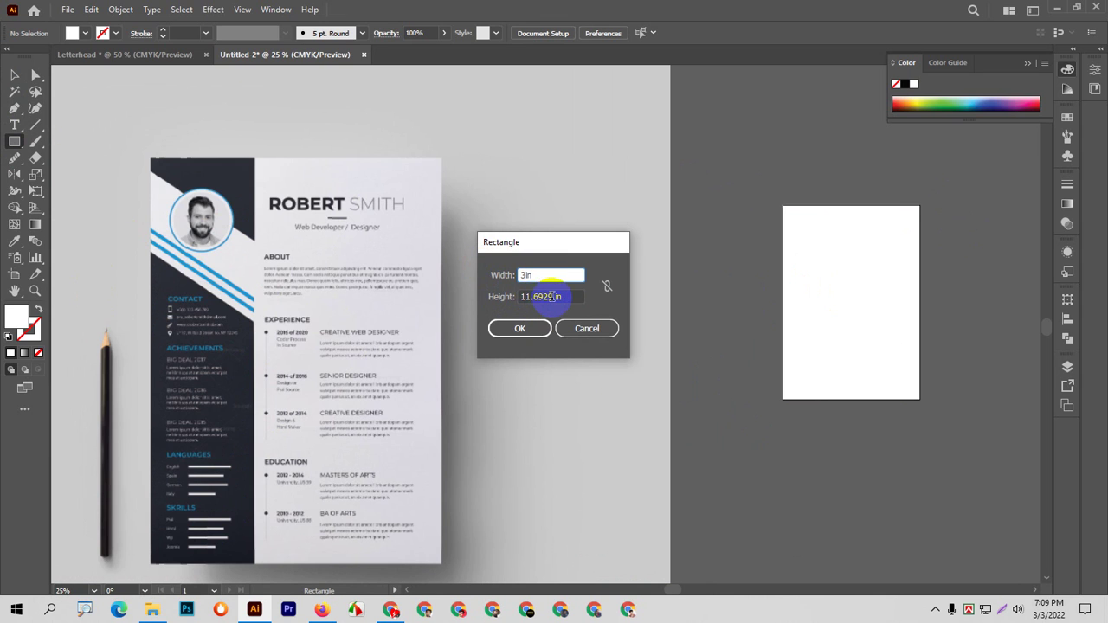
key("Tab")
type("1")
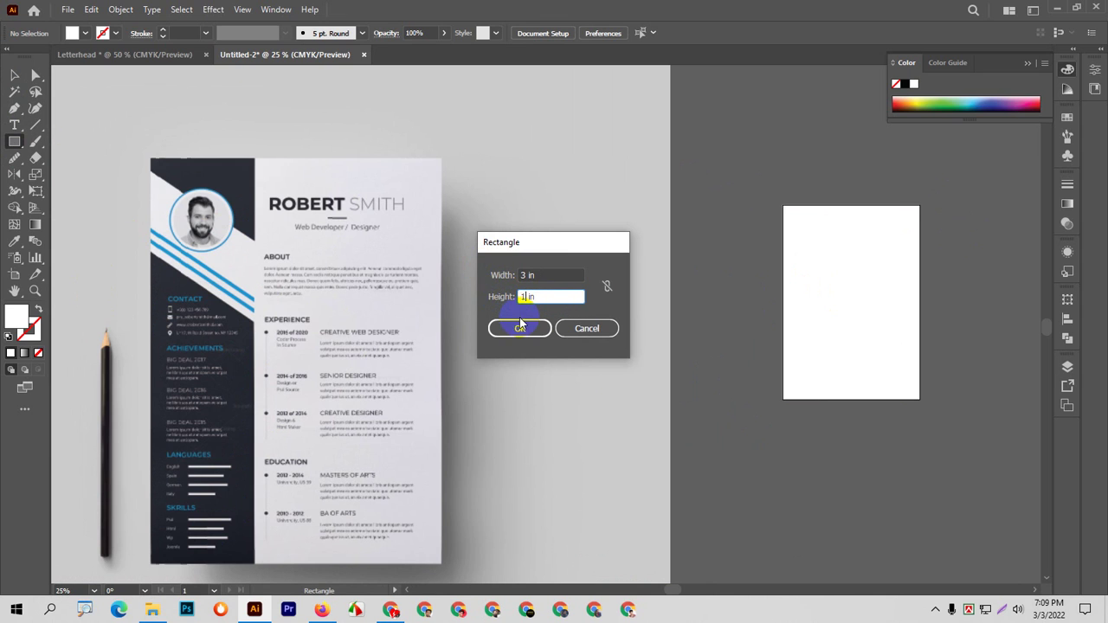
left_click(519, 329)
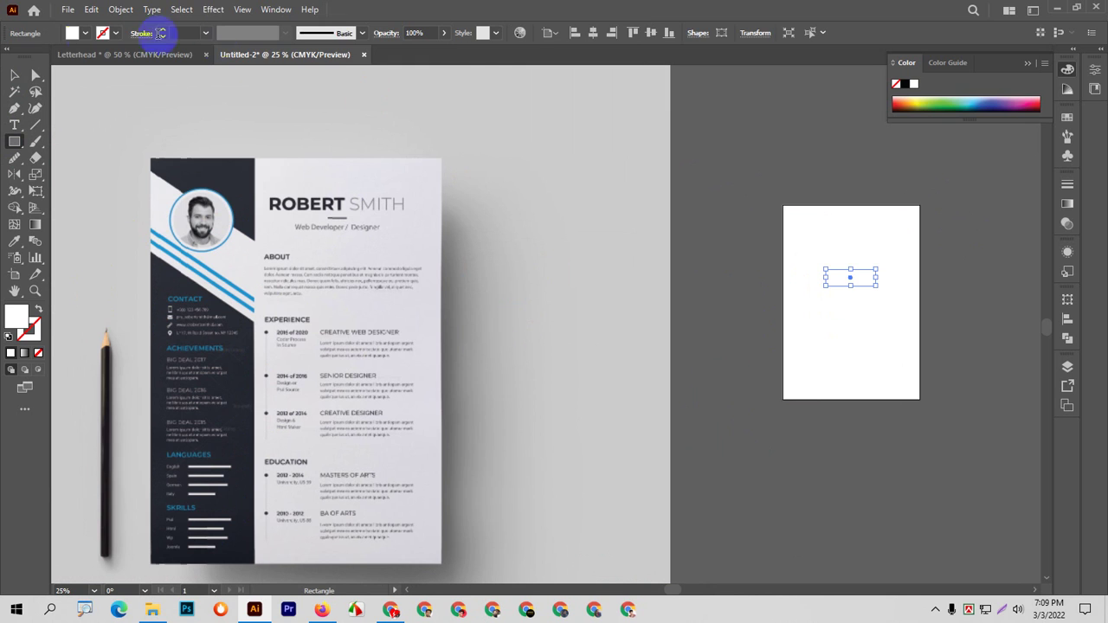
left_click(85, 34)
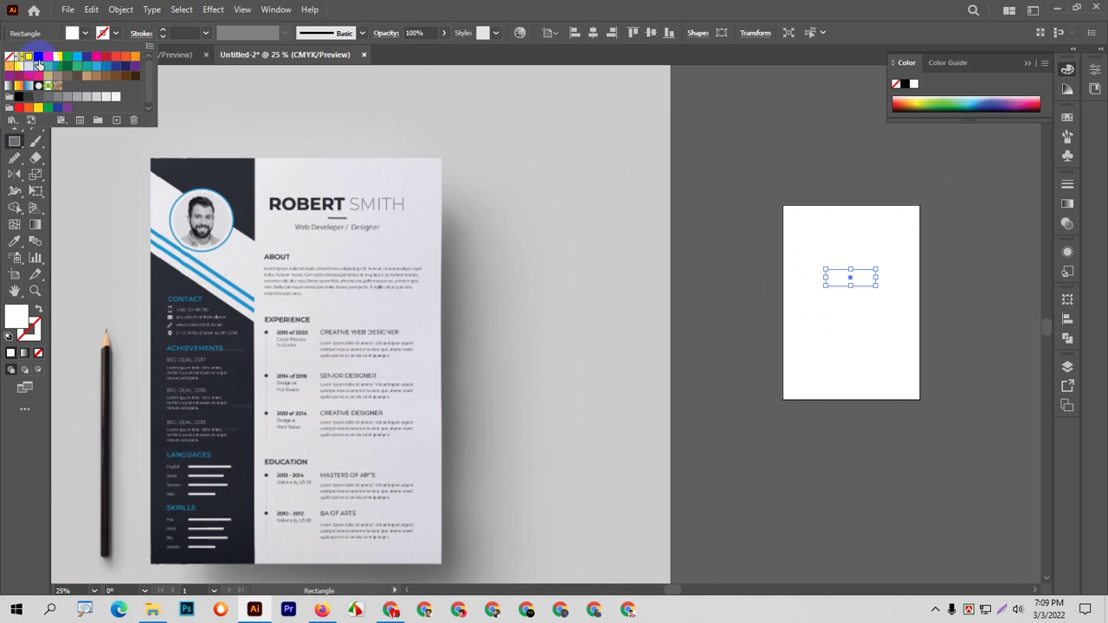
left_click(38, 62)
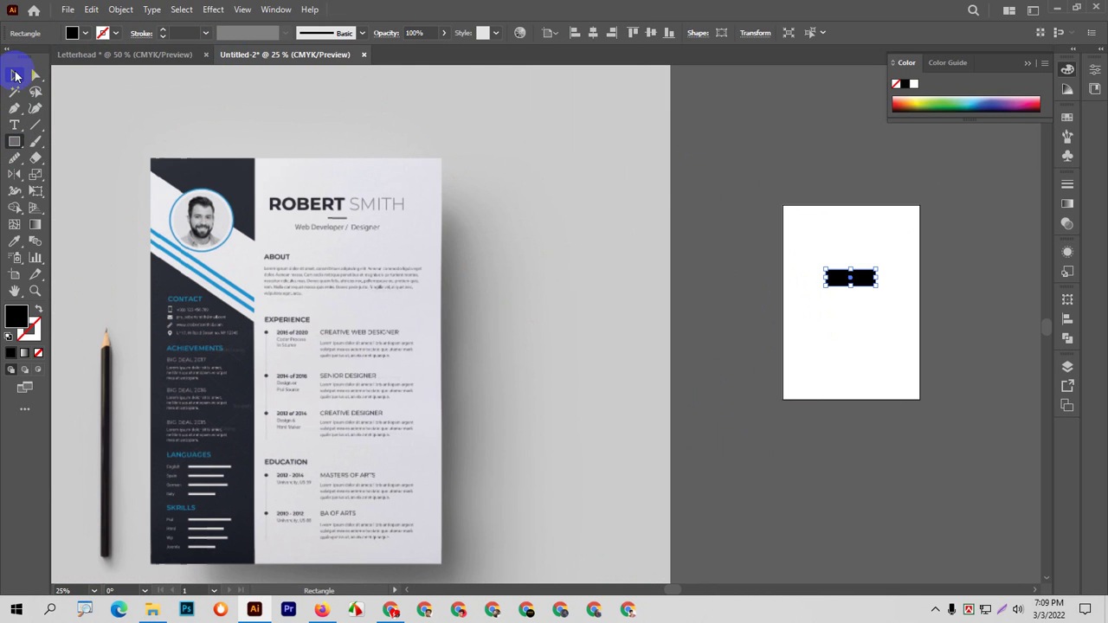
Move the black rectangle to the page's bottom-left corner.
left_click(15, 76)
left_click(687, 168)
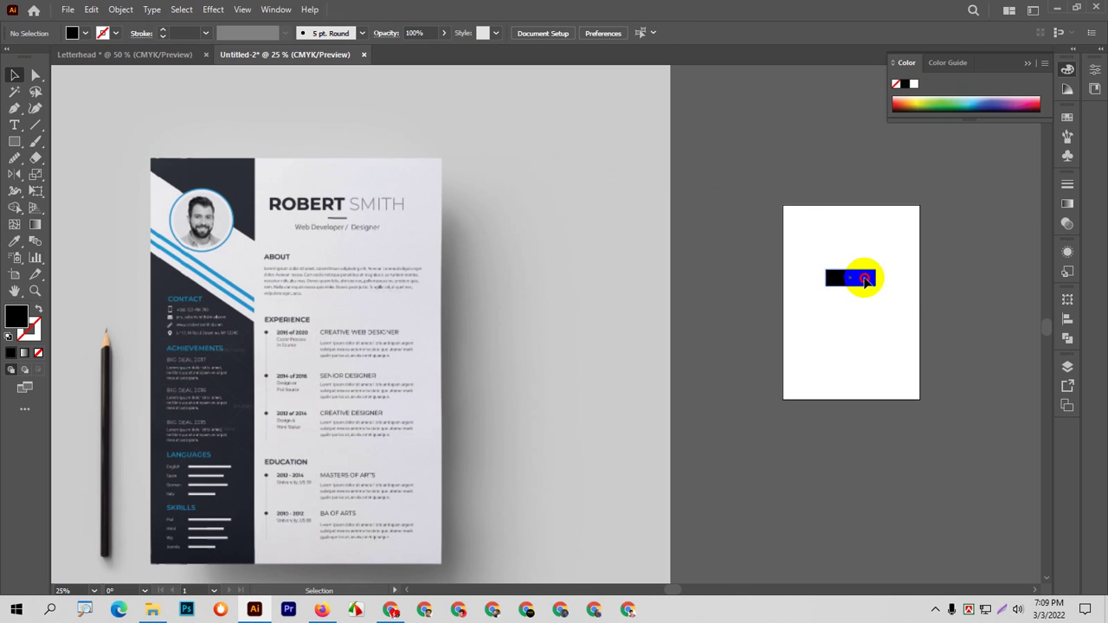
left_click_drag(866, 281, 825, 395)
left_click(875, 446)
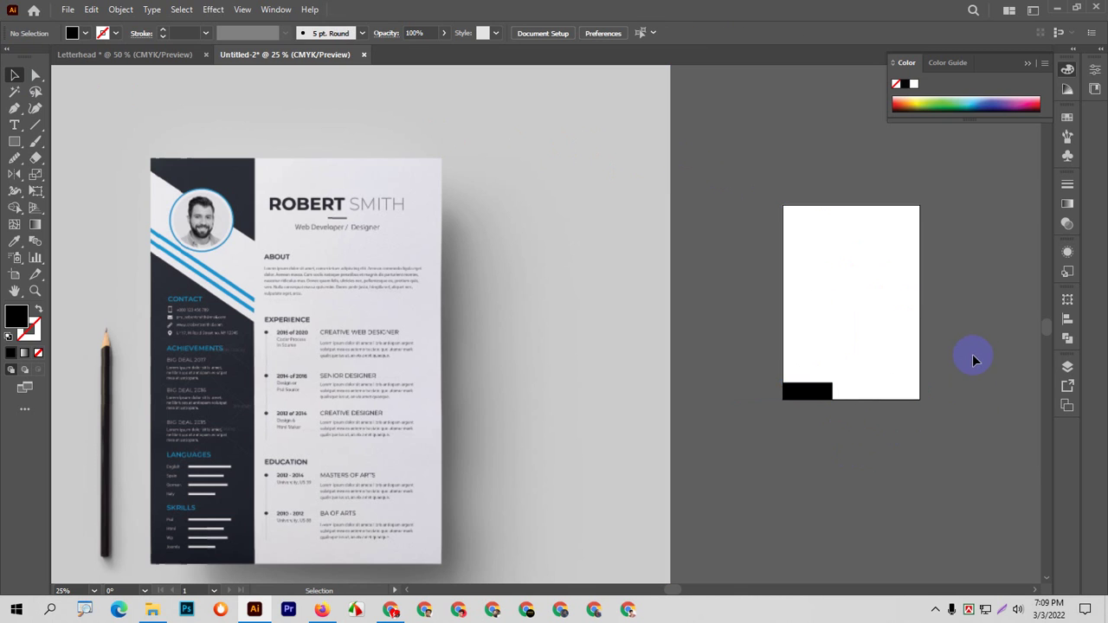
Show the rulers and add a vertical guide at the 3 in mark.
scroll(972, 357, "up", 2)
scroll(974, 356, "up", 1)
scroll(974, 356, "down", 1)
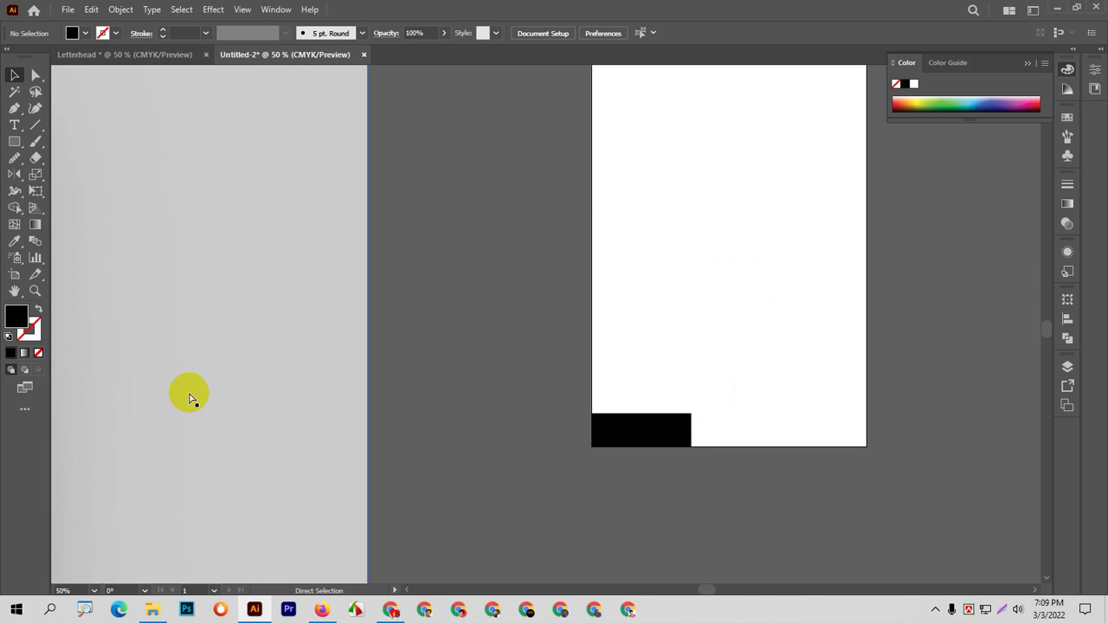
key("ctrl+r")
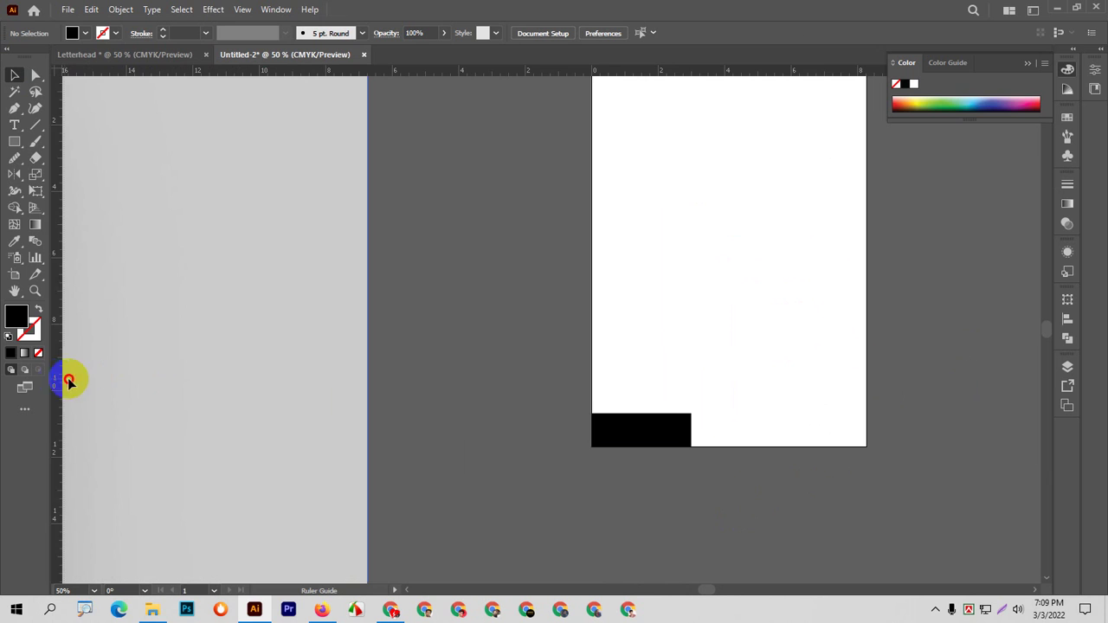
left_click_drag(69, 381, 693, 424)
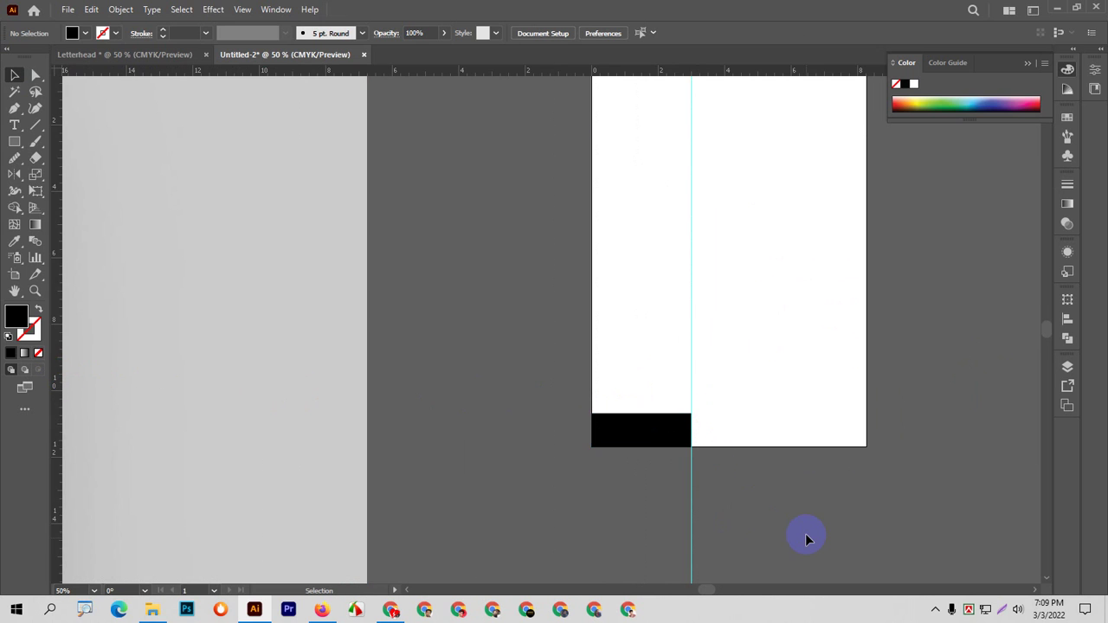
Stand the black rectangle upright in the top-left corner and add a horizontal guide at its bottom edge.
scroll(806, 533, "up", 1)
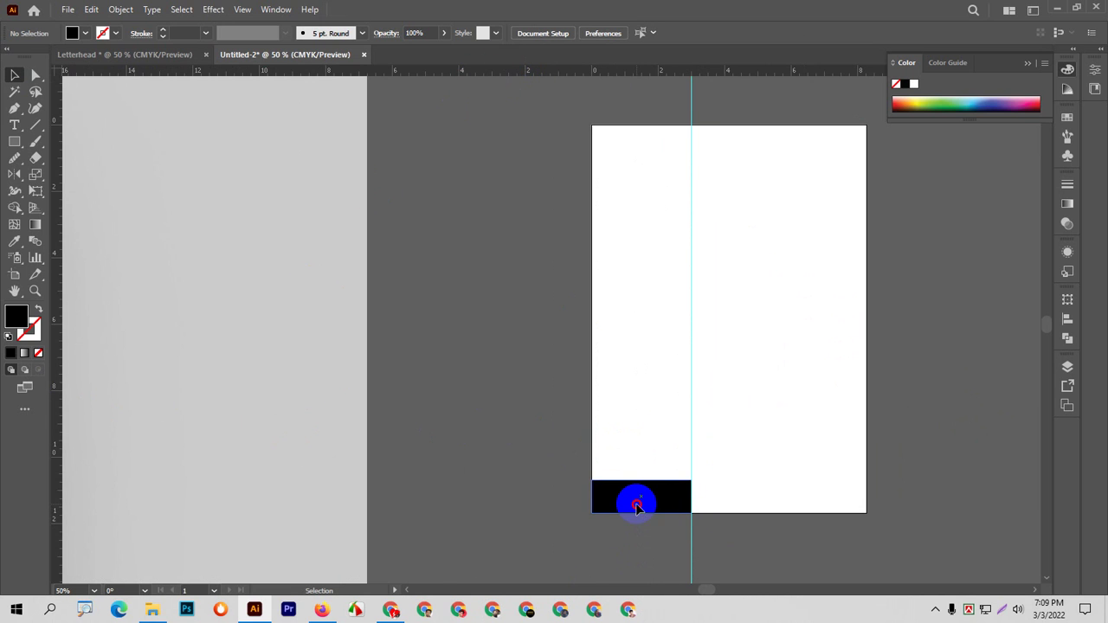
mouse_move(637, 506)
left_mouse_down()
mouse_move(632, 231)
mouse_move(620, 276)
mouse_move(656, 272)
left_mouse_up()
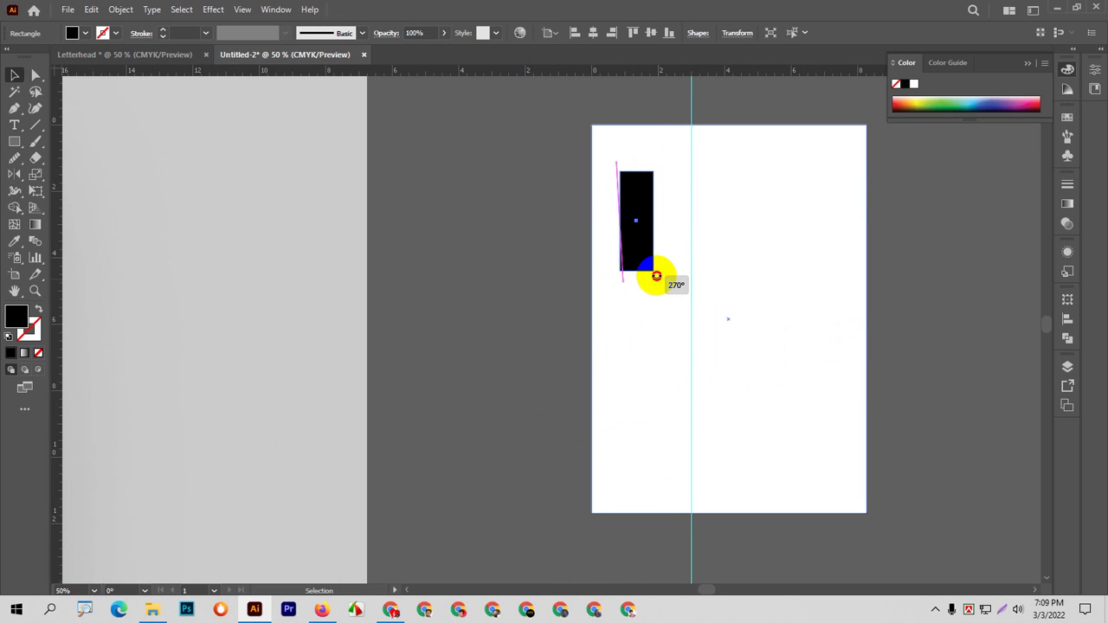
scroll(641, 230, "up", 2)
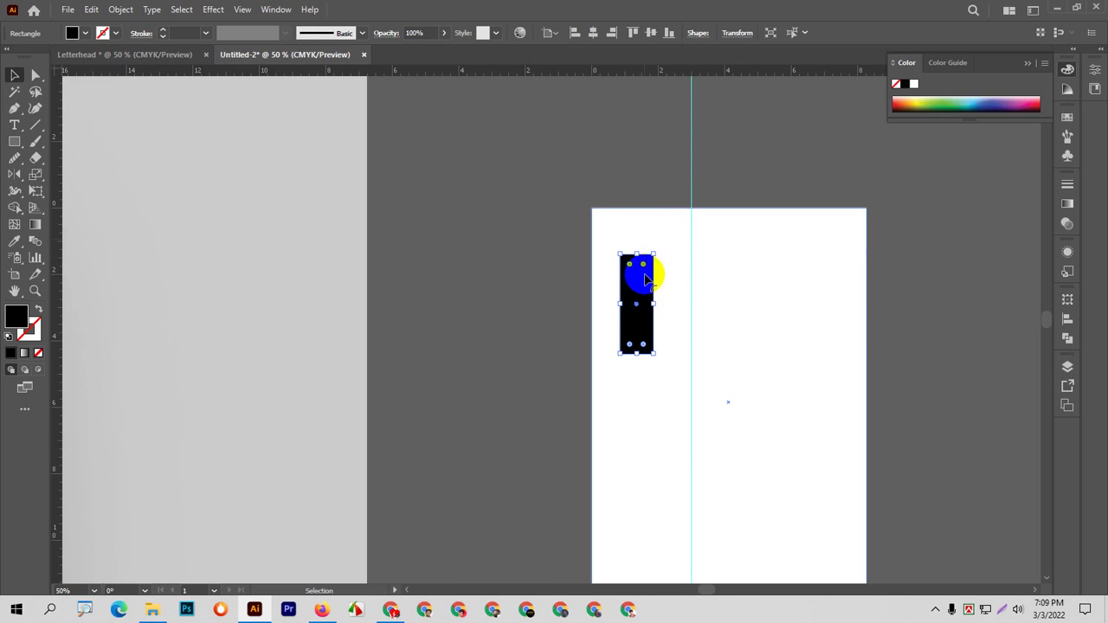
mouse_move(633, 304)
left_mouse_down()
mouse_move(622, 263)
mouse_move(607, 254)
left_mouse_up()
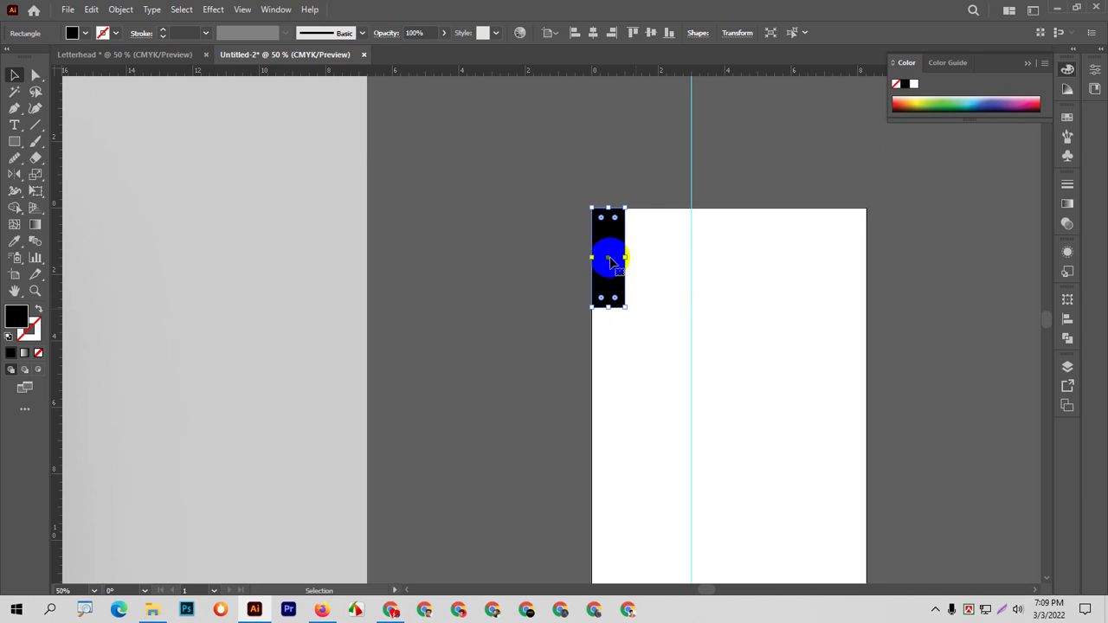
left_click_drag(698, 71, 698, 309)
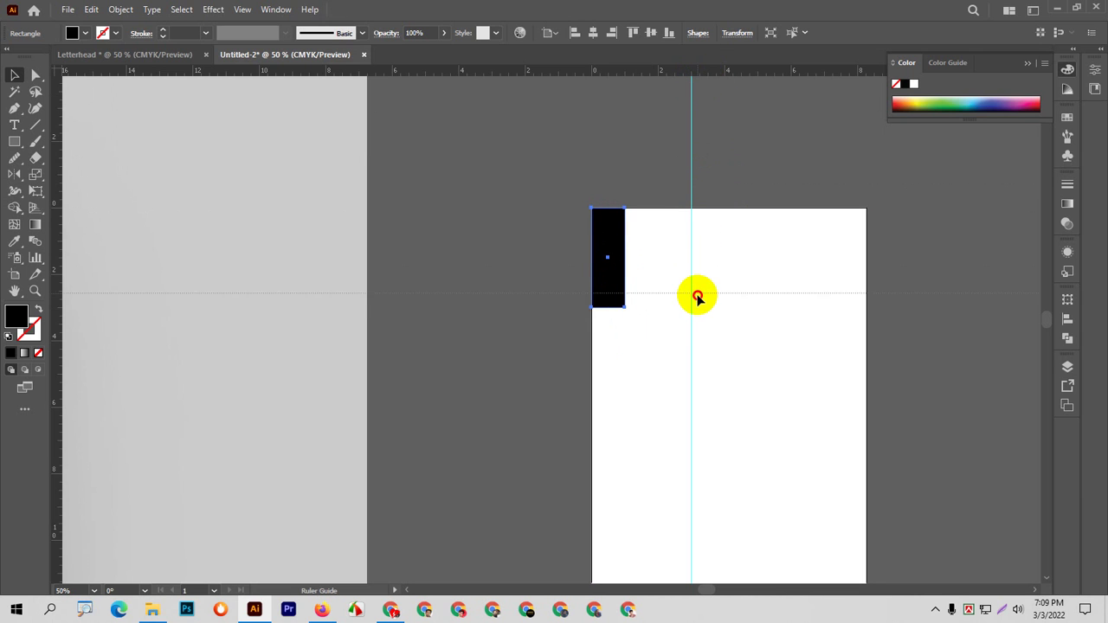
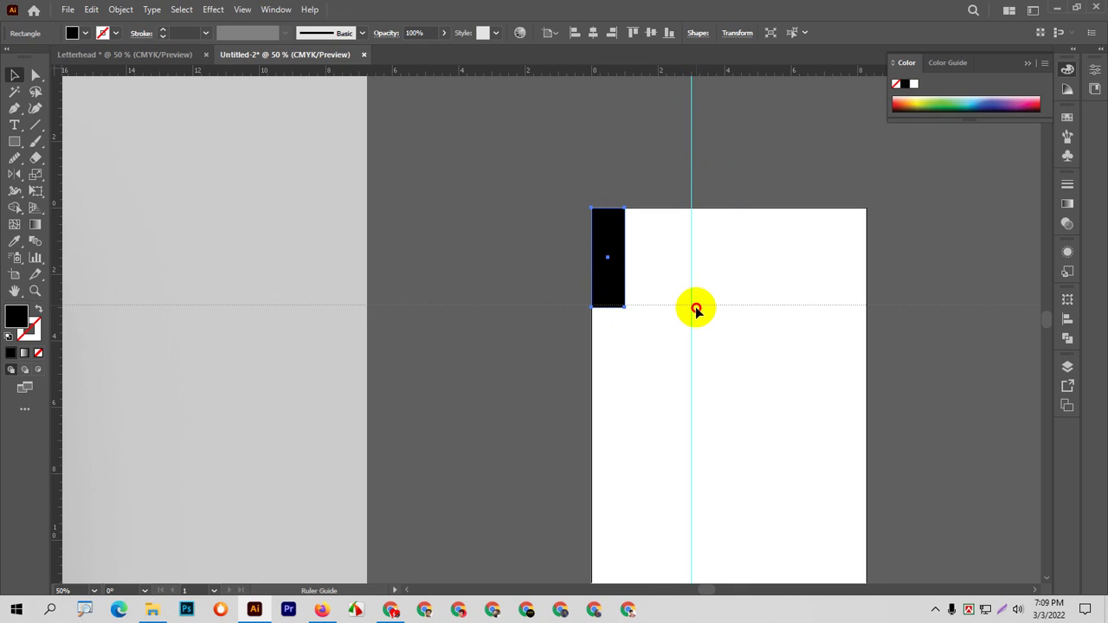
Guide the bar's bottom edge, rotate the black bar horizontal, and guide its top edge.
left_click_drag(697, 309, 697, 308)
left_click(783, 148)
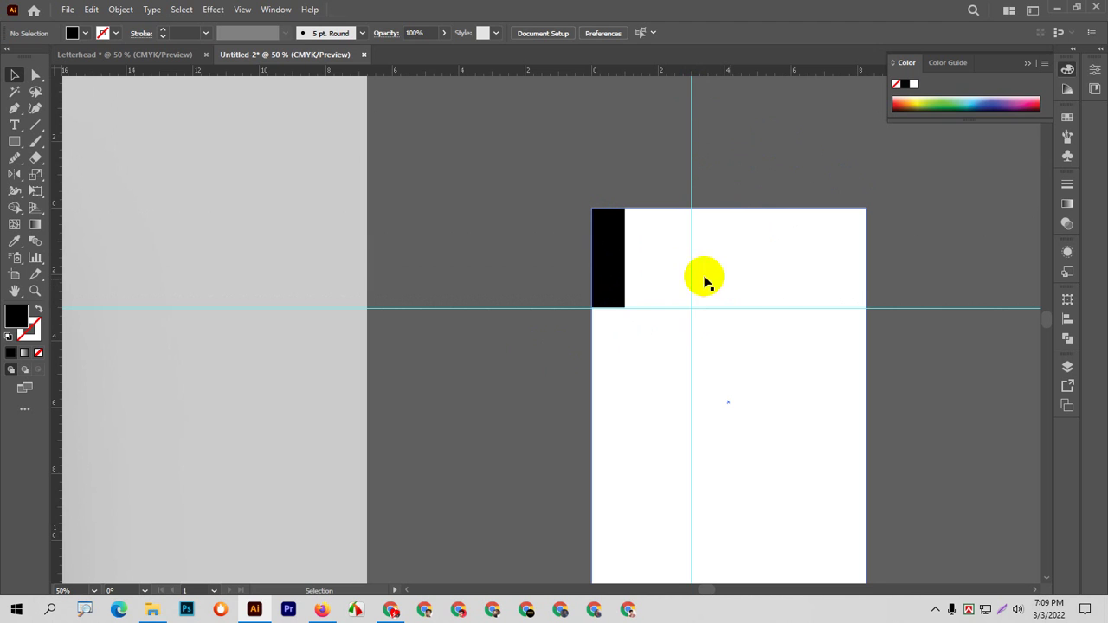
left_click(623, 283)
left_click(626, 283)
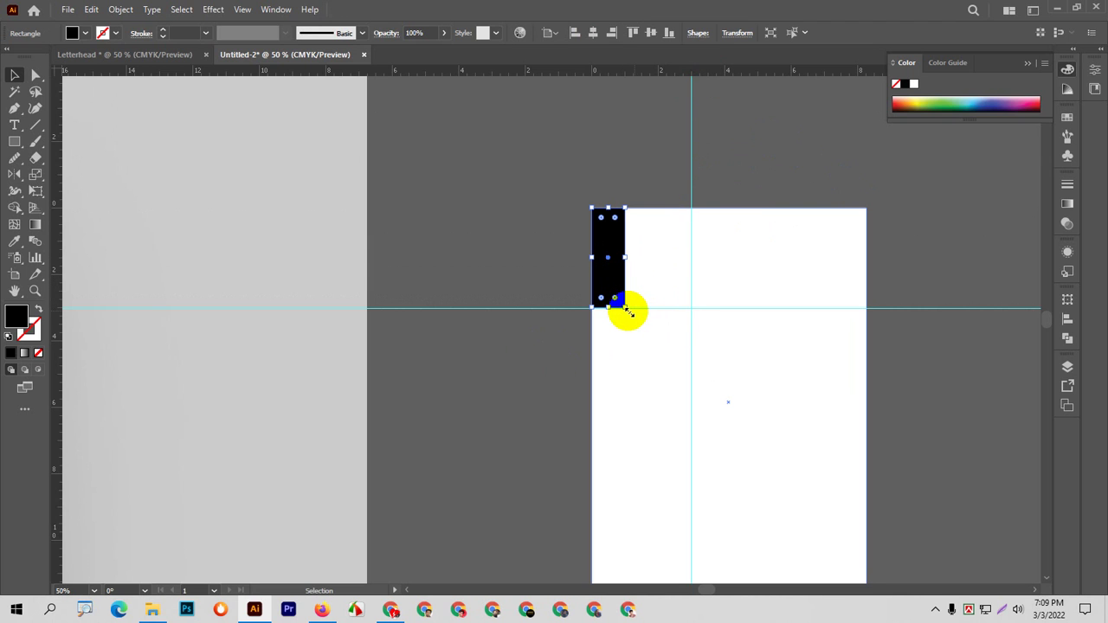
mouse_move(630, 310)
left_mouse_down()
mouse_move(661, 243)
mouse_move(651, 297)
left_mouse_up()
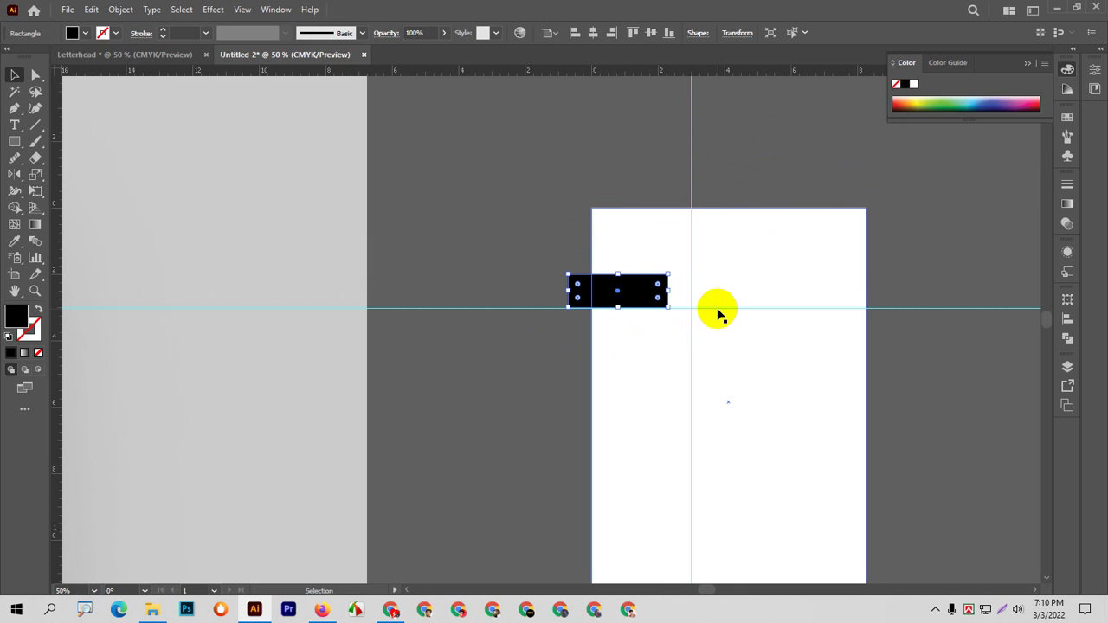
left_click_drag(650, 80, 651, 275)
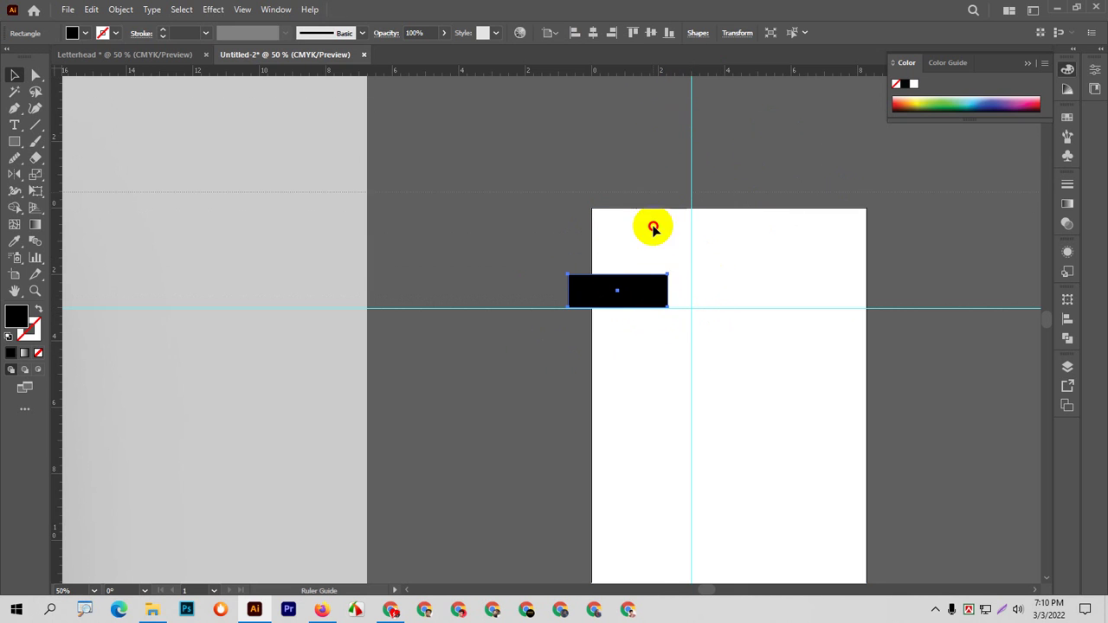
Move the horizontal bar to the page's bottom-right corner and add a guide near the bottom.
left_click(753, 165)
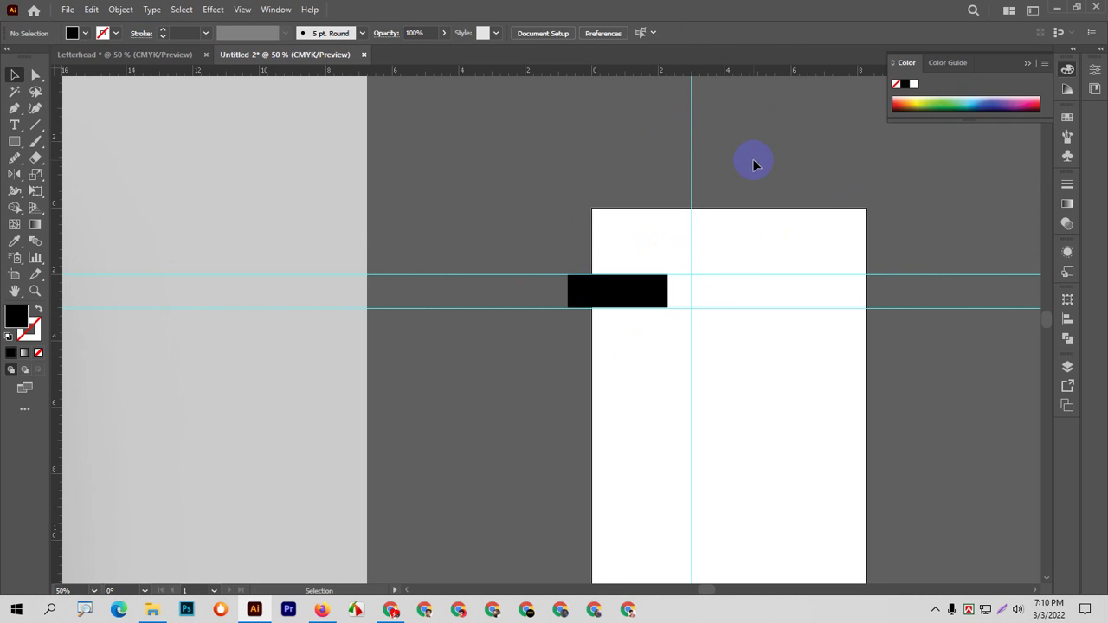
left_click(656, 289)
scroll(656, 290, "down", 2)
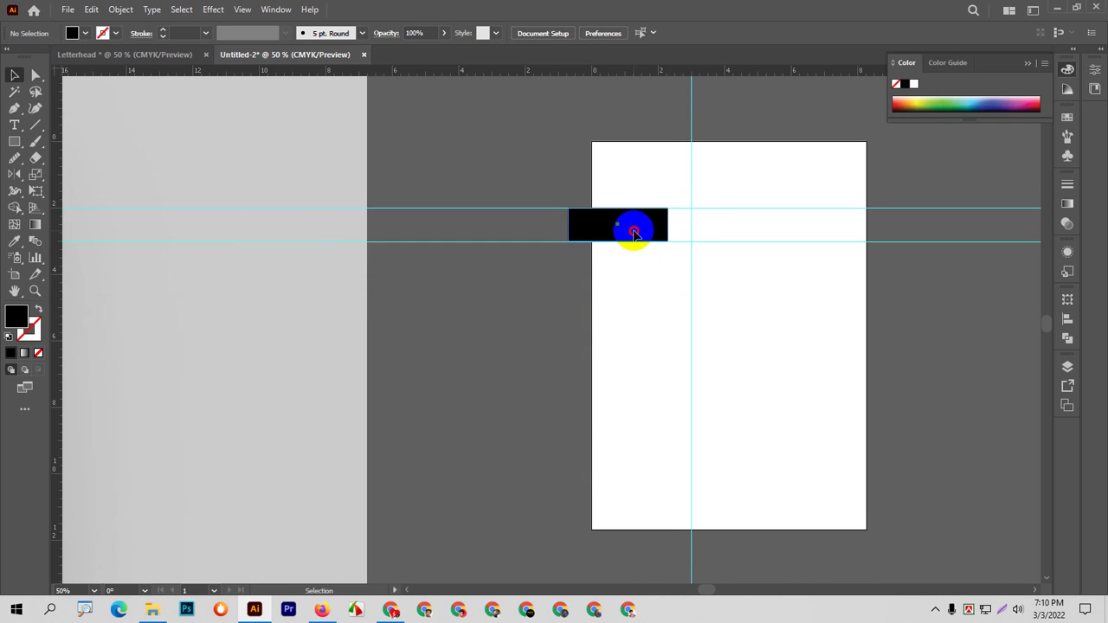
mouse_move(636, 230)
left_mouse_down()
mouse_move(755, 485)
mouse_move(833, 521)
left_mouse_up()
left_click_drag(727, 76, 749, 500)
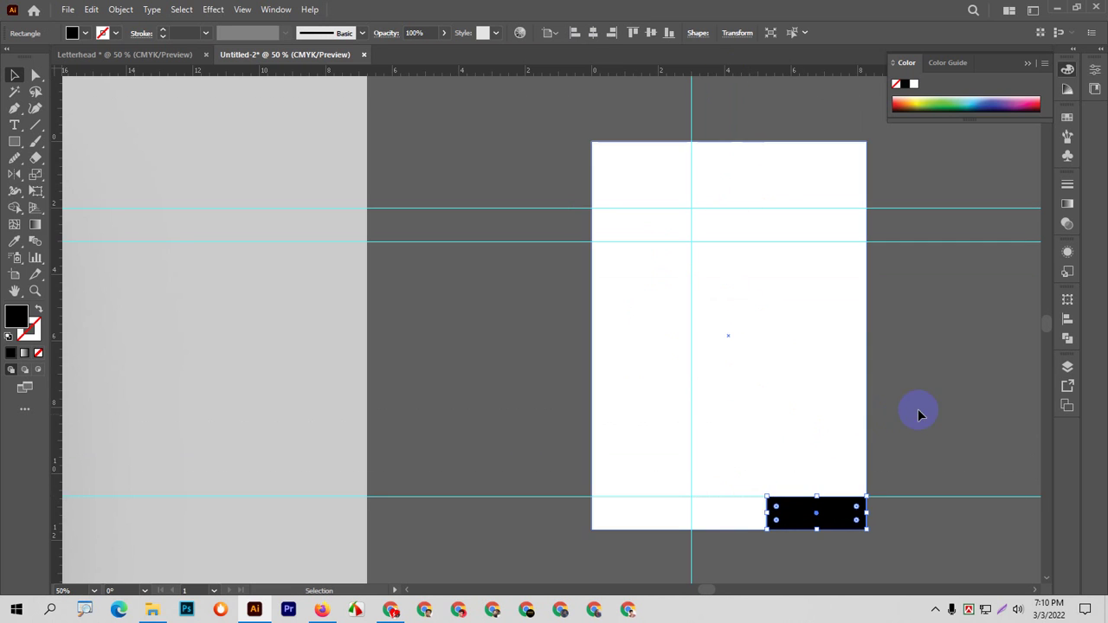
Rotate the bar upright against the right edge and add a vertical guide at its left edge.
left_click(920, 407)
left_click(840, 522)
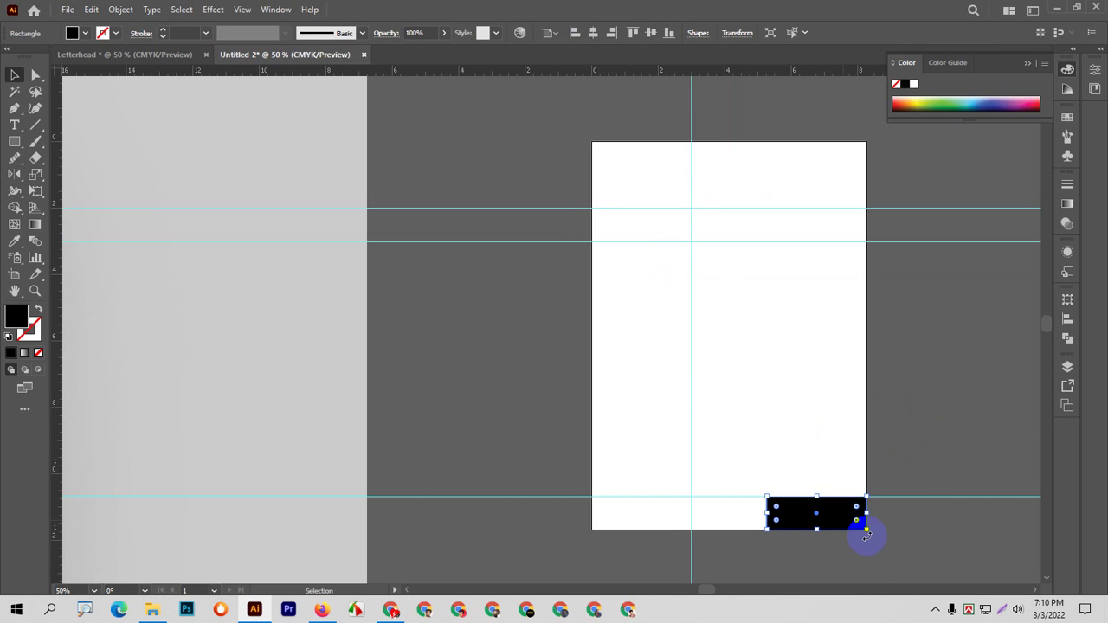
left_click_drag(866, 527, 796, 577)
left_click_drag(820, 539, 853, 507)
left_click(61, 379)
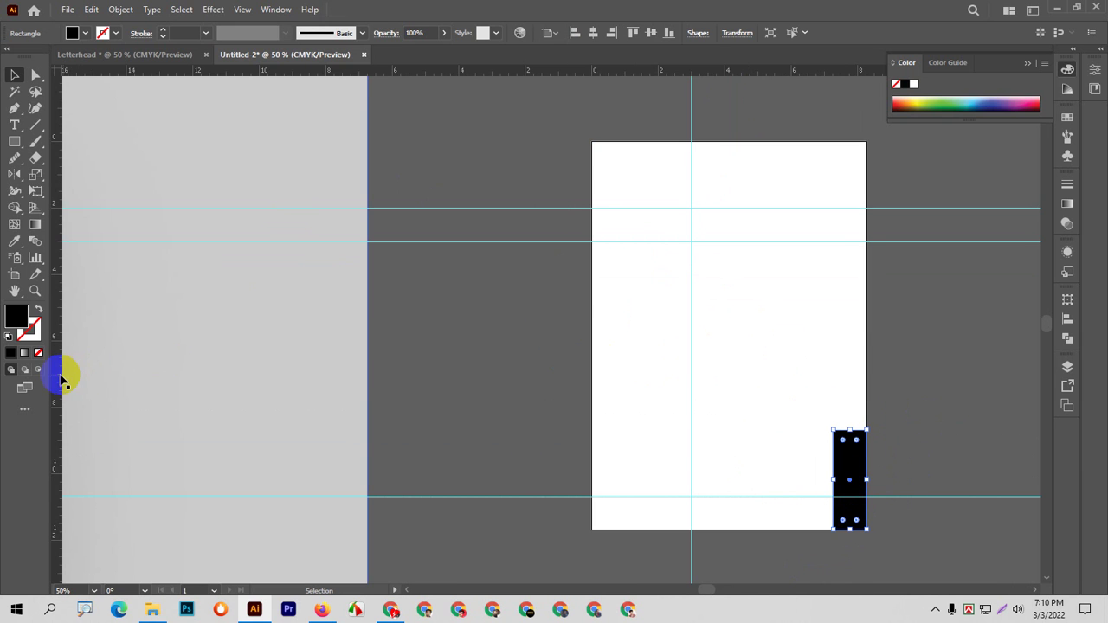
left_click_drag(53, 381, 850, 485)
Move the black bar left against the centre guide and nudge the white page rectangle left.
left_click(944, 365)
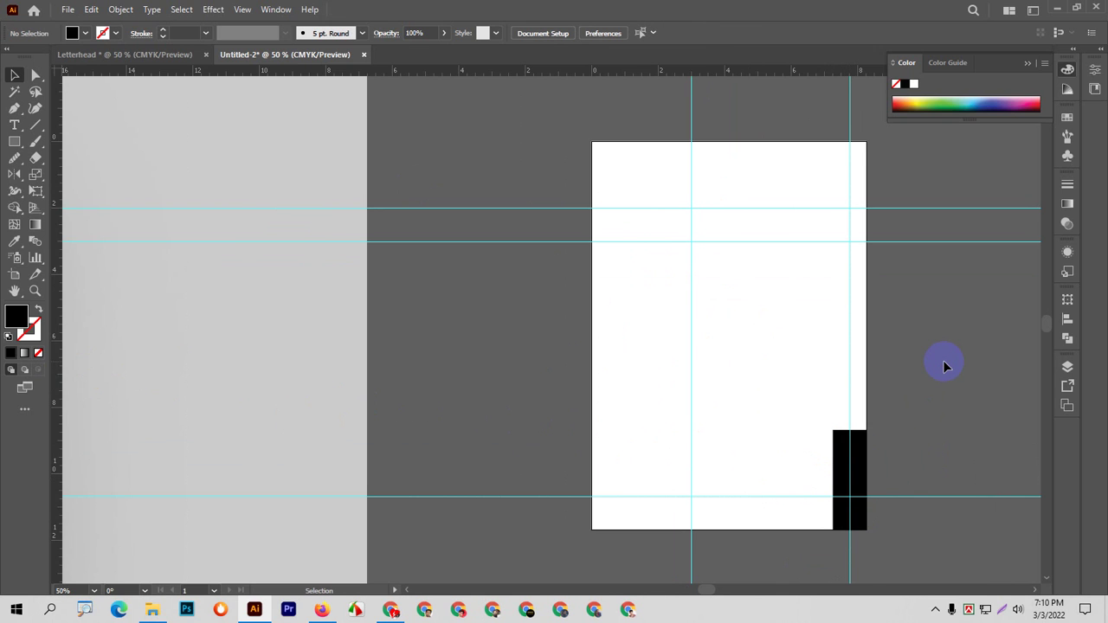
left_click(849, 457)
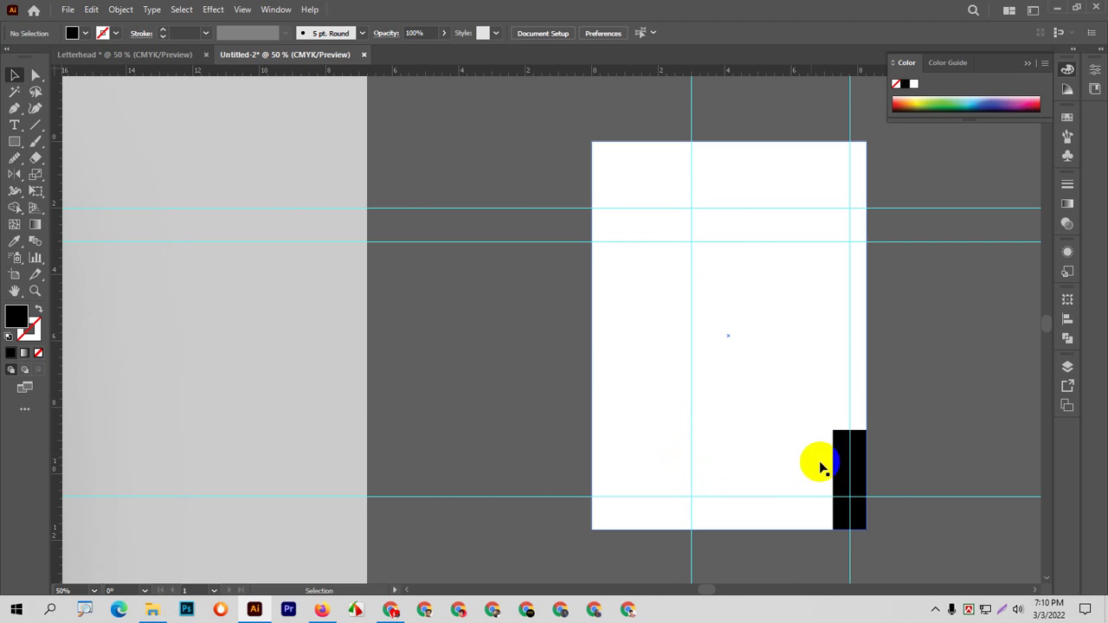
left_click(857, 470)
left_click_drag(857, 470, 685, 476)
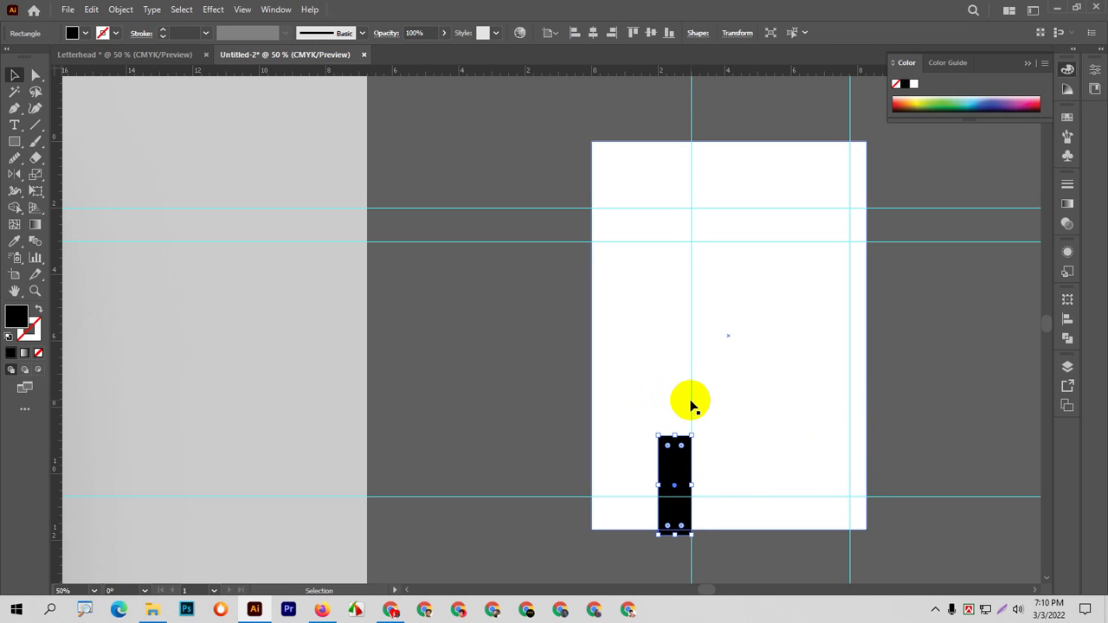
mouse_move(691, 407)
left_mouse_down()
mouse_move(680, 407)
mouse_move(691, 407)
left_mouse_up()
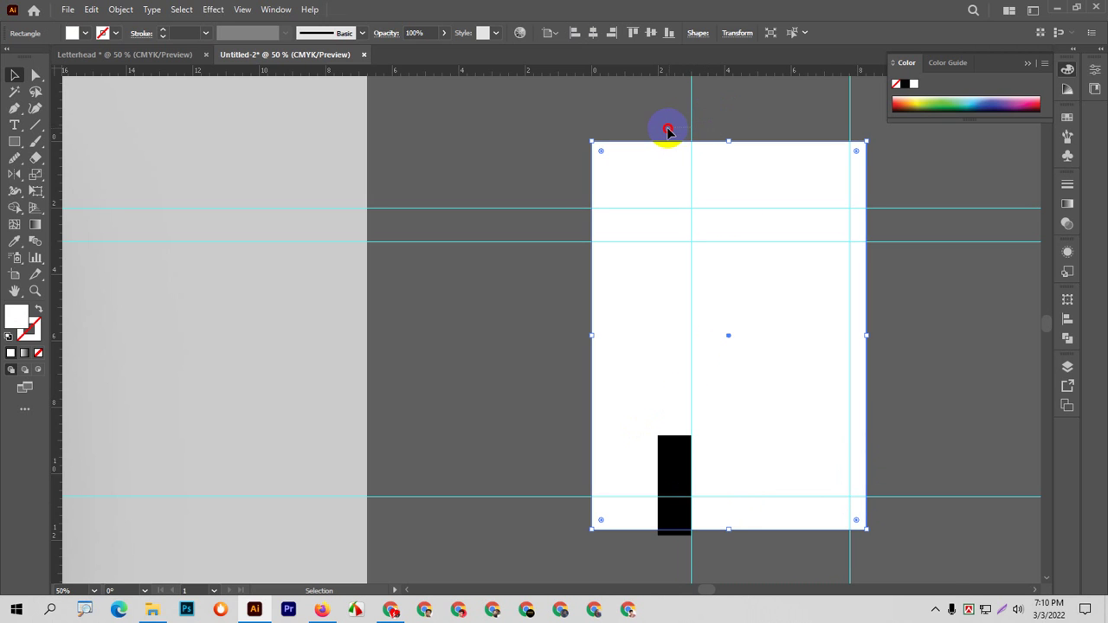
Unlock guides, shift the centre vertical guide half an inch left, and delete the black bar.
left_click(667, 130)
right_click(693, 128)
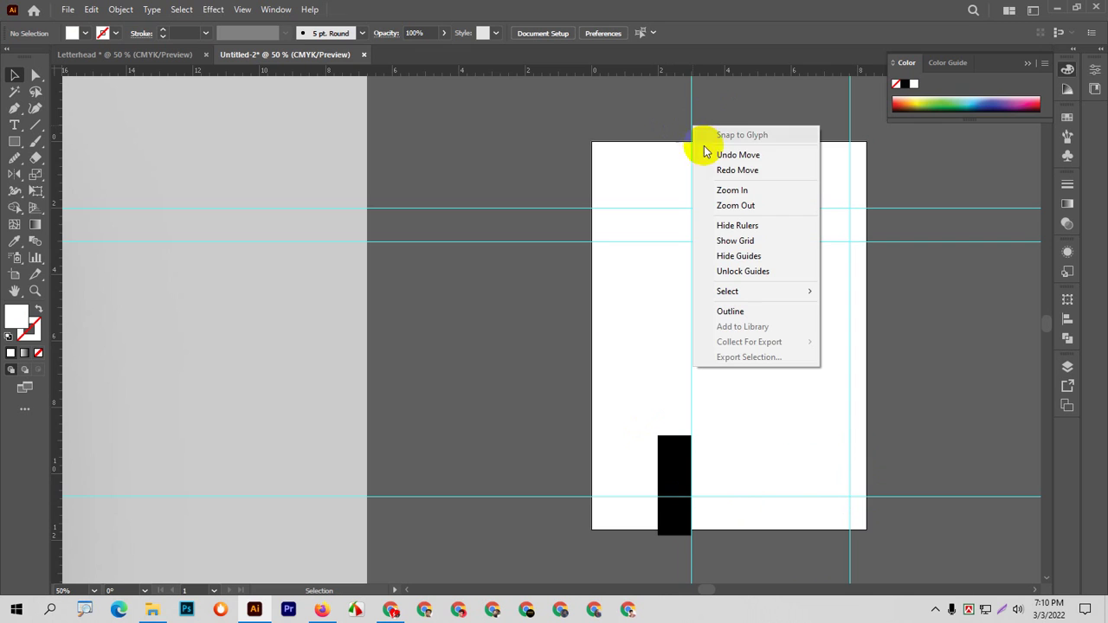
left_click(725, 268)
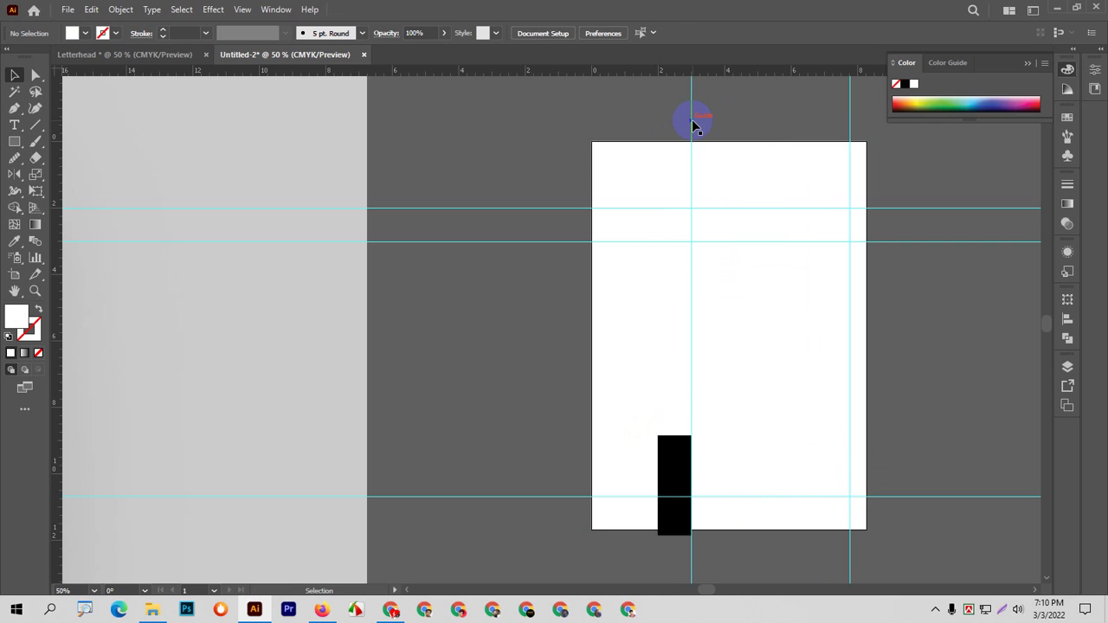
left_click_drag(692, 121, 675, 123)
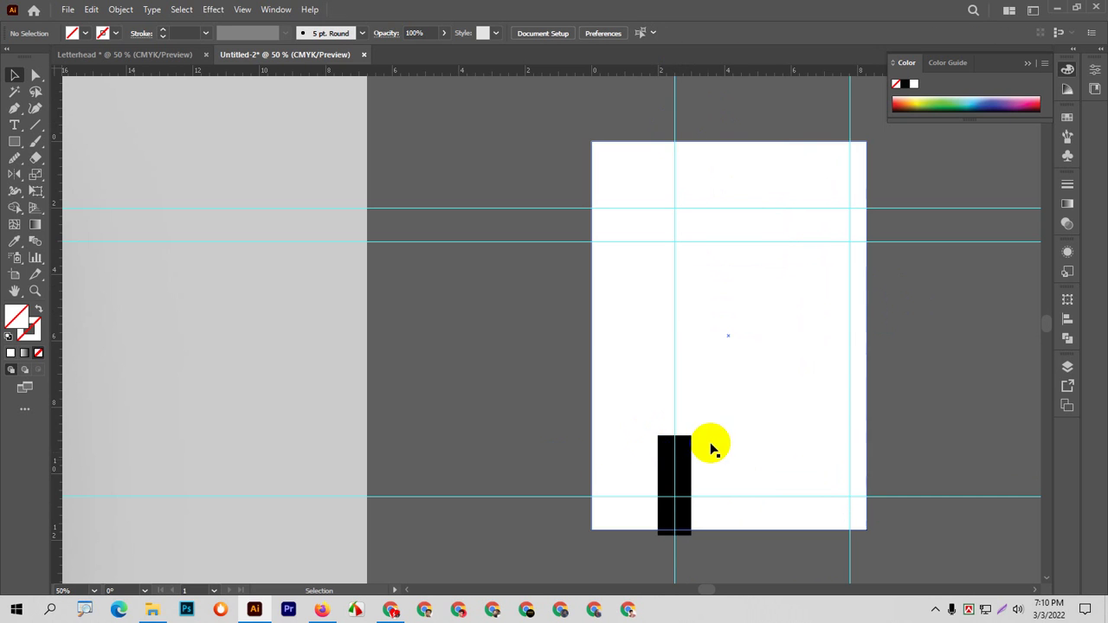
left_click(683, 478)
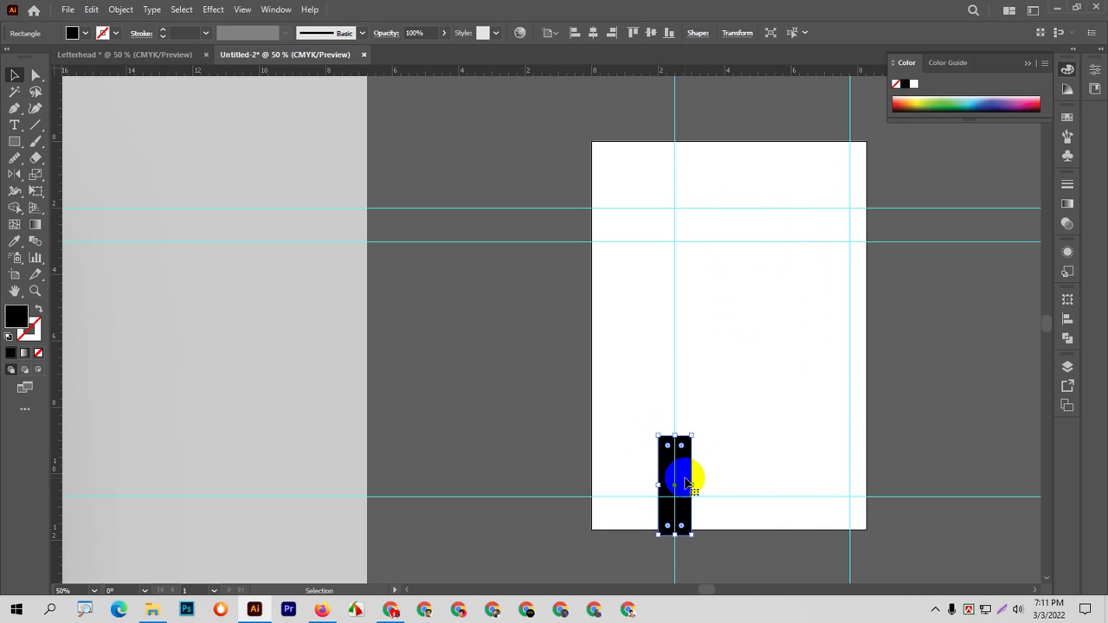
key("Delete")
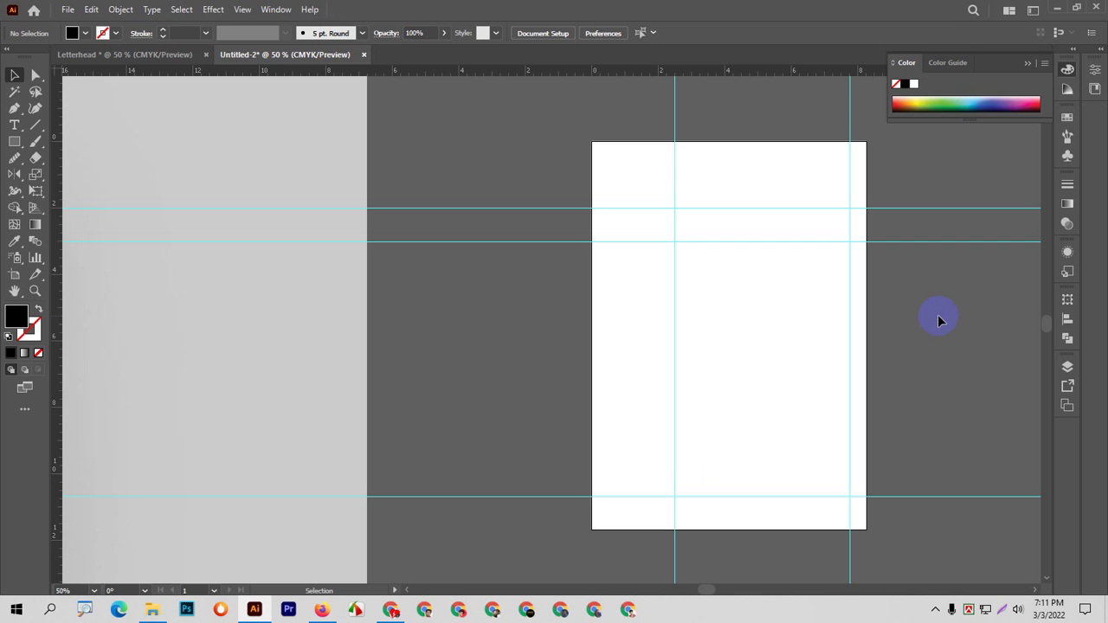
Draw a full-height rectangle from the page's top-left to the vertical guide, filled light orange.
mouse_move(524, 115)
left_mouse_down()
mouse_move(983, 521)
mouse_move(996, 563)
left_mouse_up()
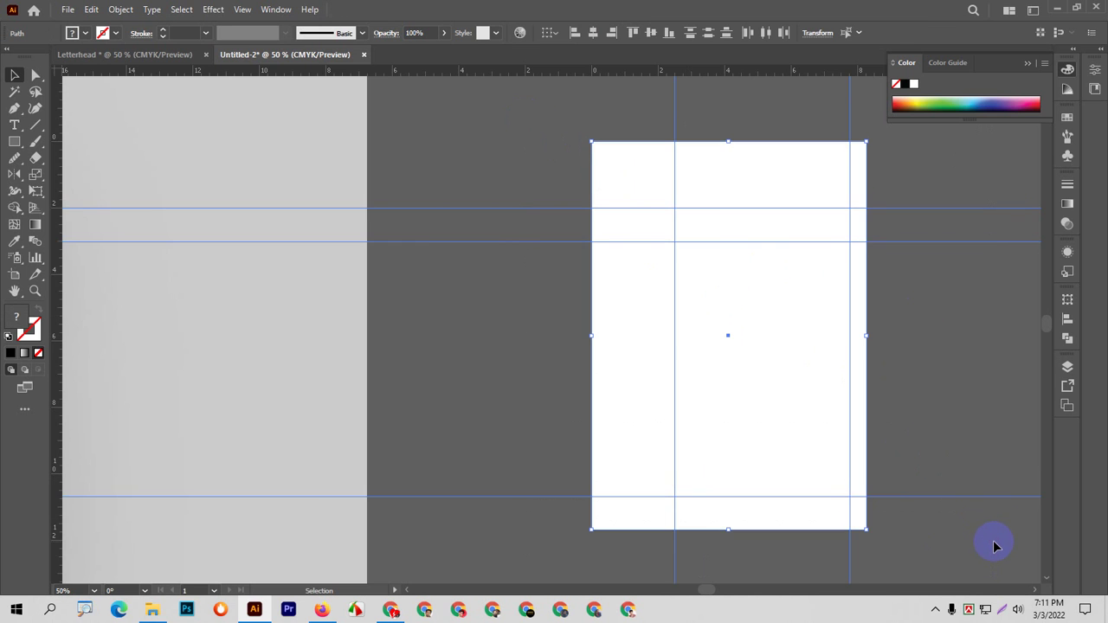
left_click(994, 538)
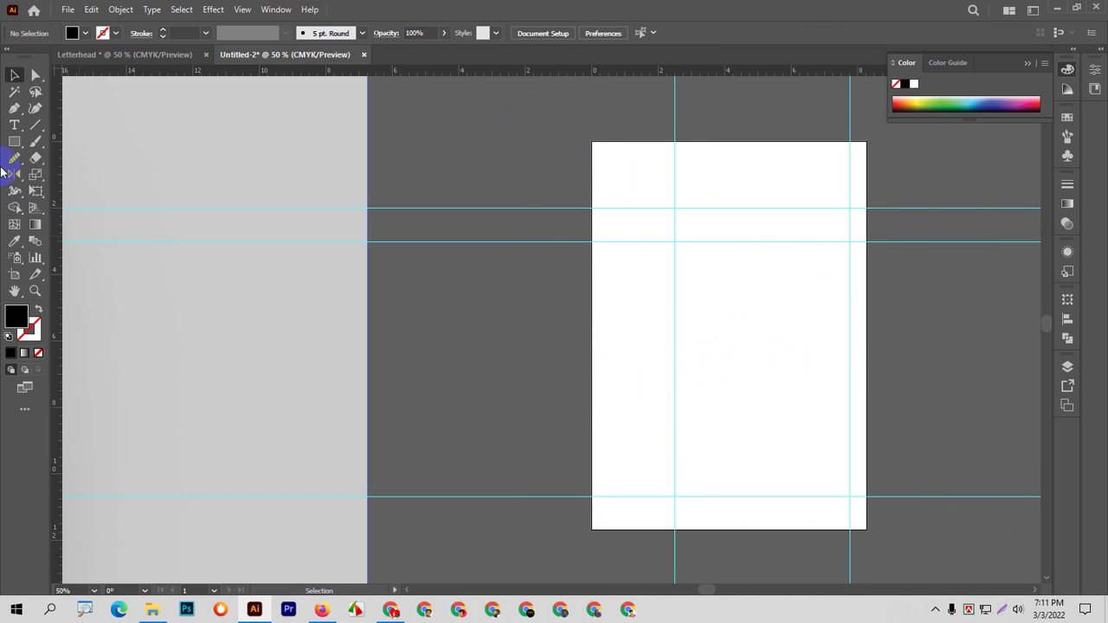
left_click(14, 141)
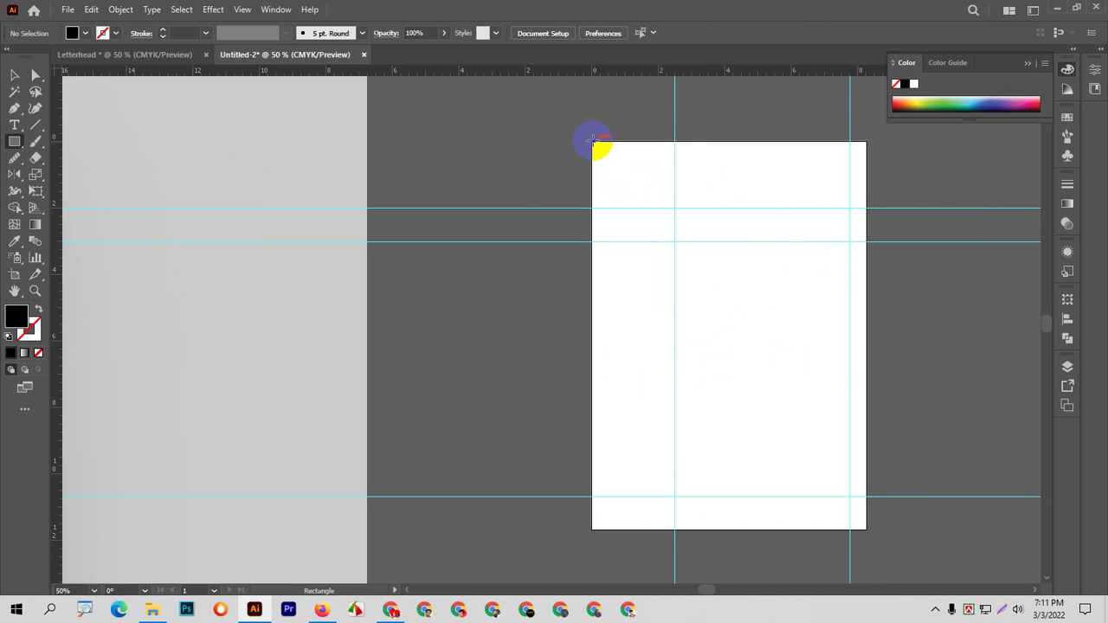
left_click_drag(591, 141, 674, 527)
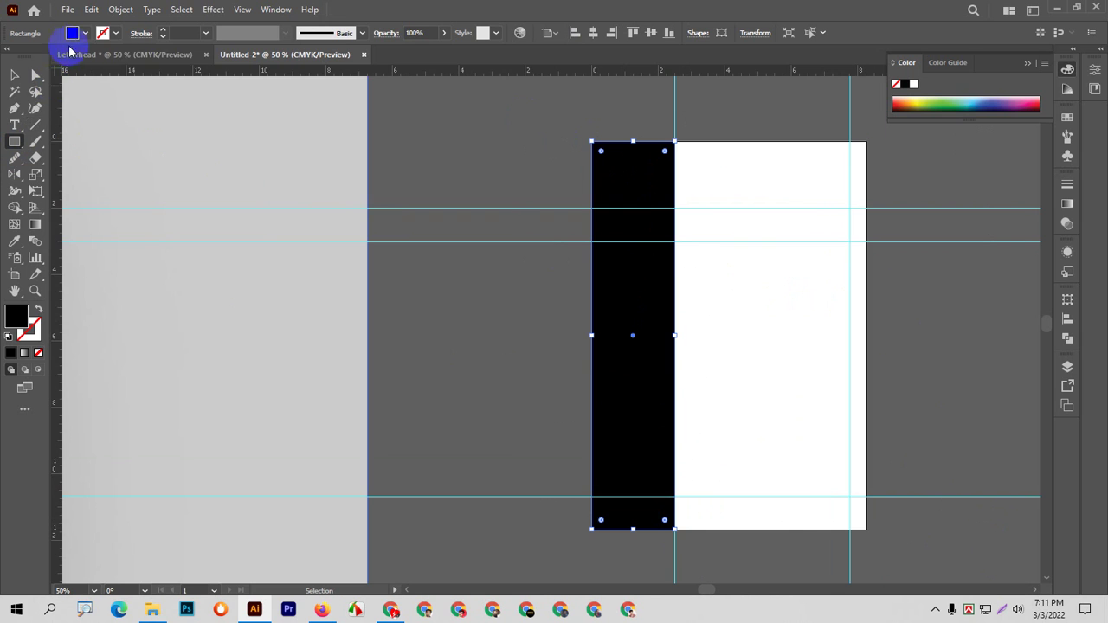
left_click(84, 33)
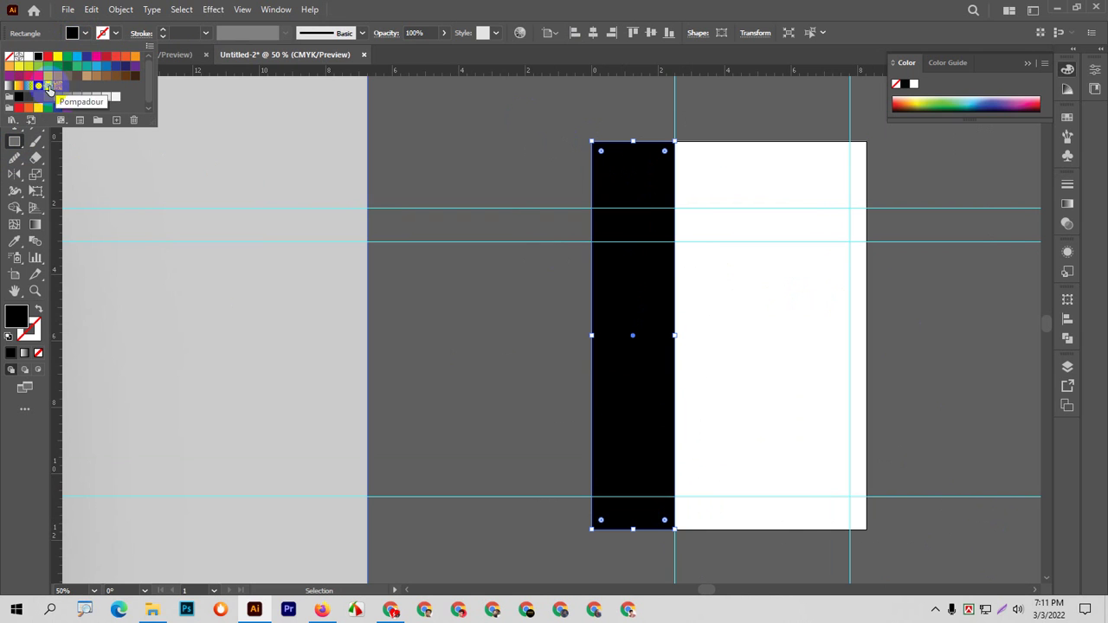
left_click(9, 66)
left_click(252, 173)
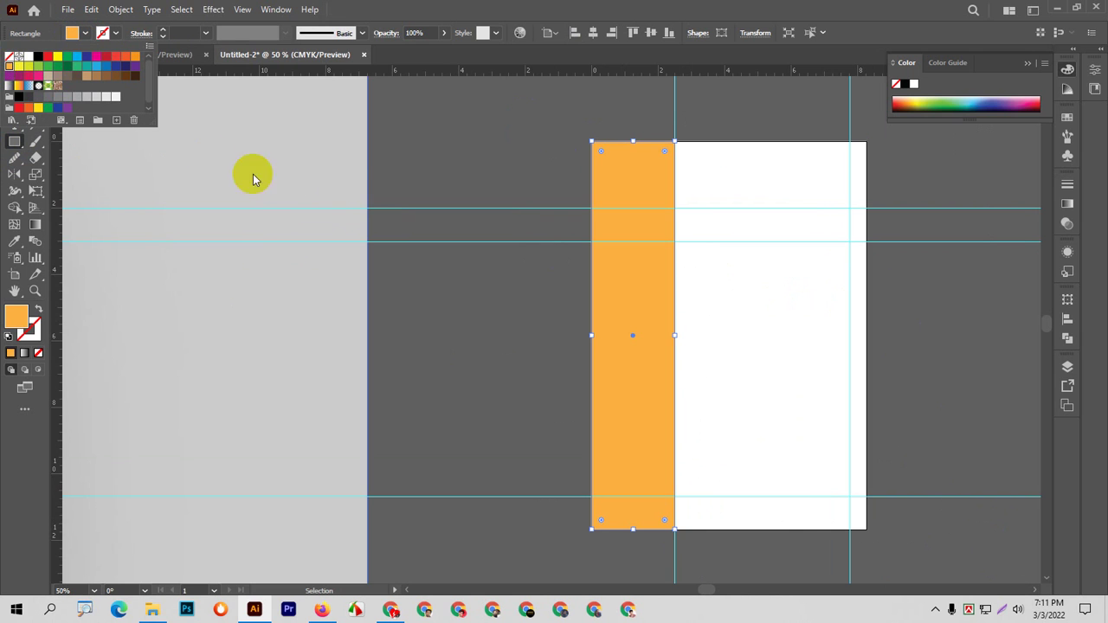
left_click(14, 76)
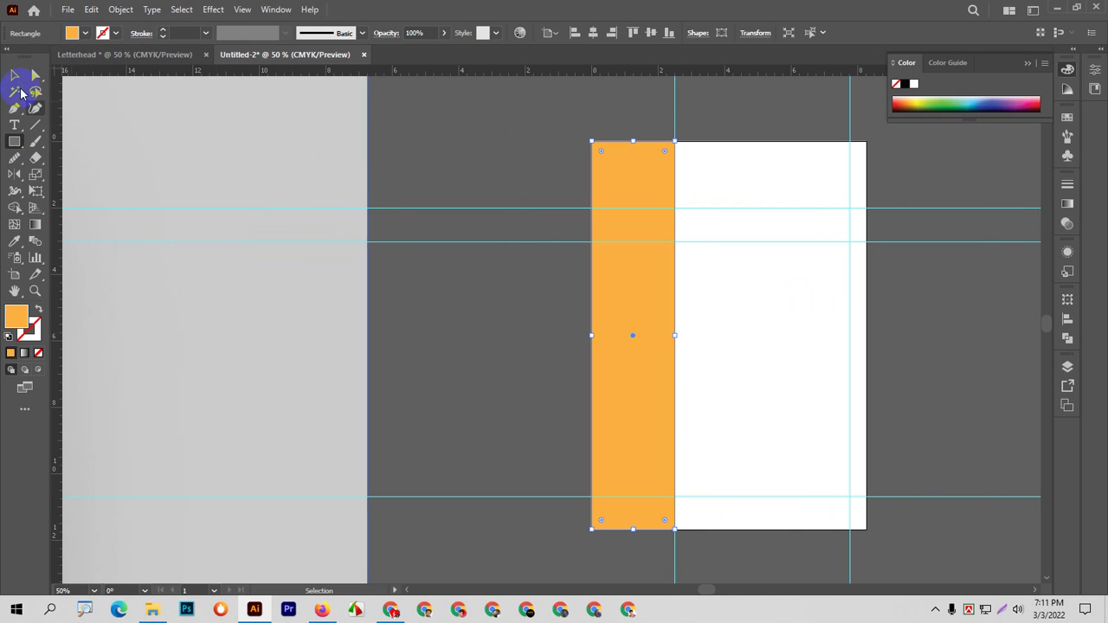
left_click(424, 156)
left_click(719, 139)
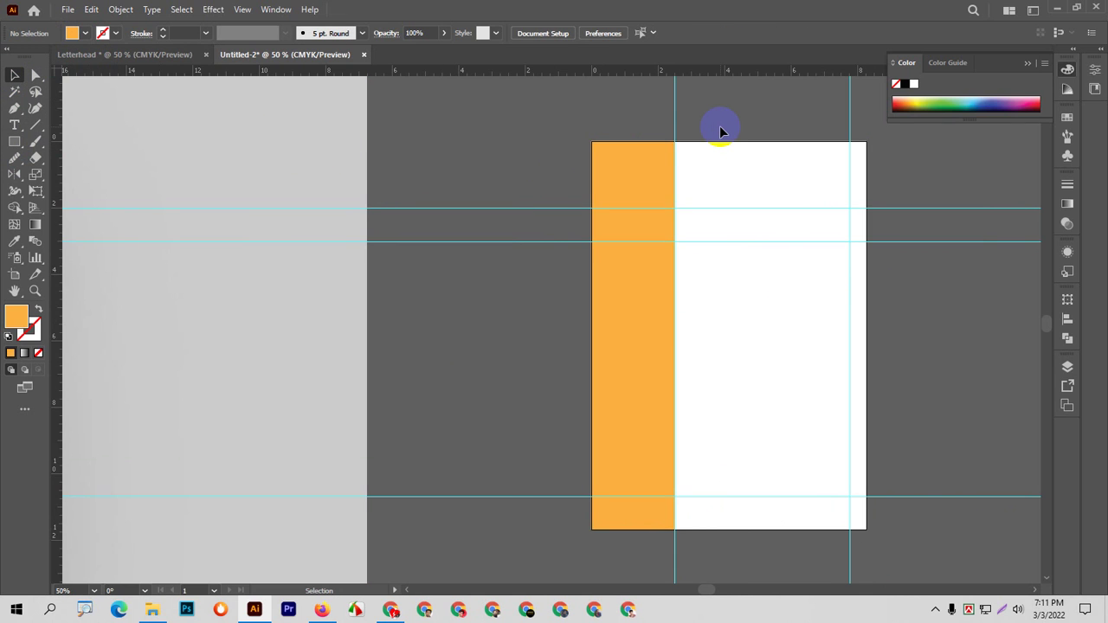
left_click(14, 141)
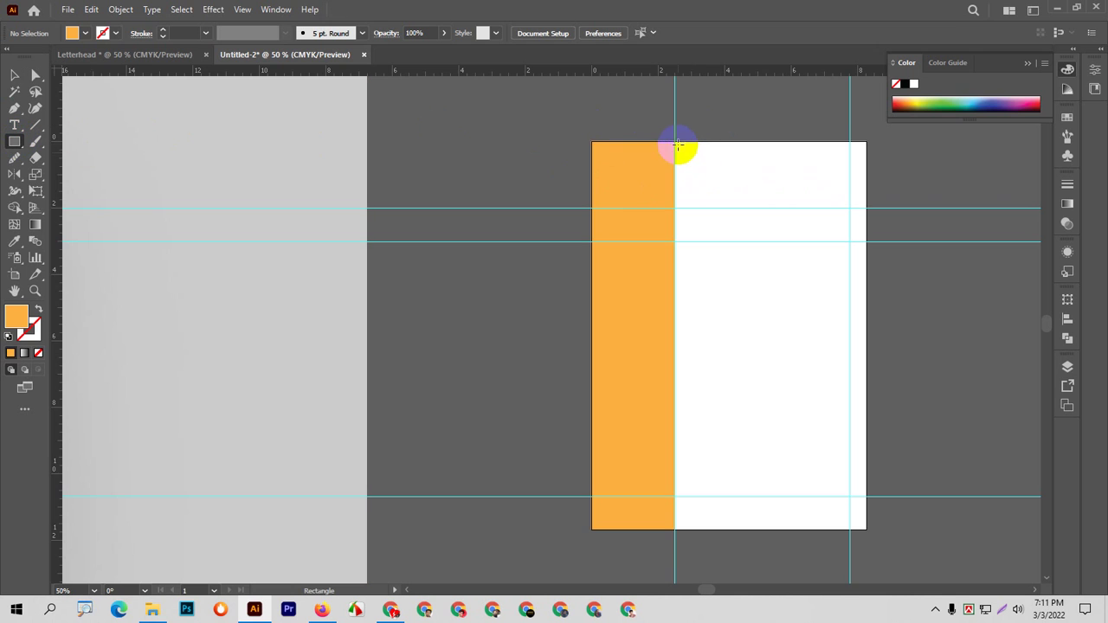
Draw a rectangle covering the page right of the orange column, trying blue and light grey fills.
left_click_drag(678, 146, 848, 515)
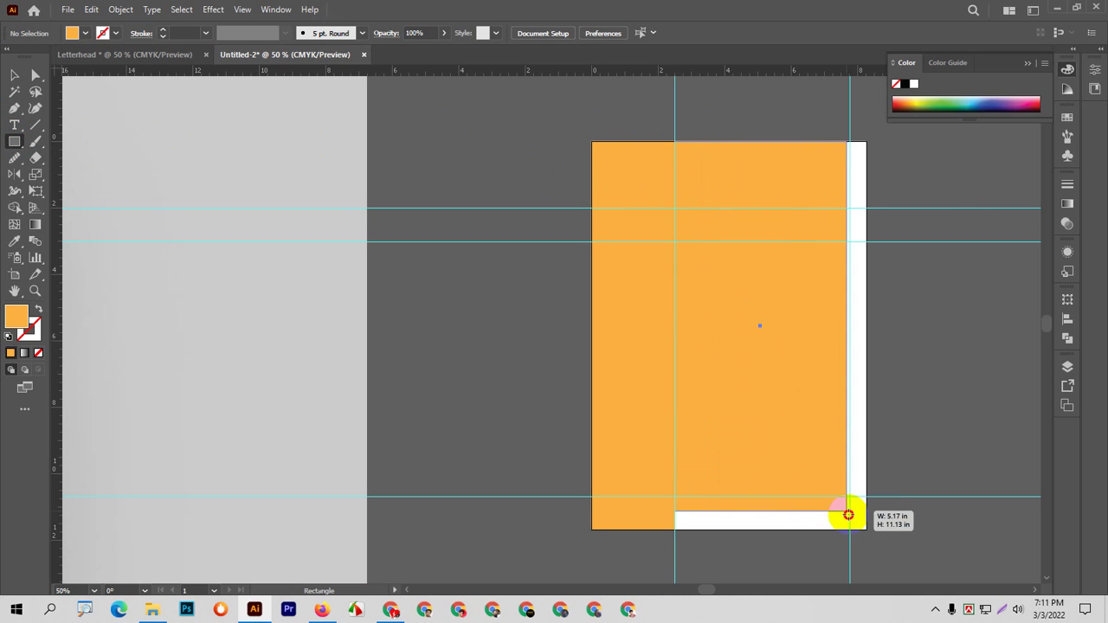
left_click_drag(848, 515, 866, 528)
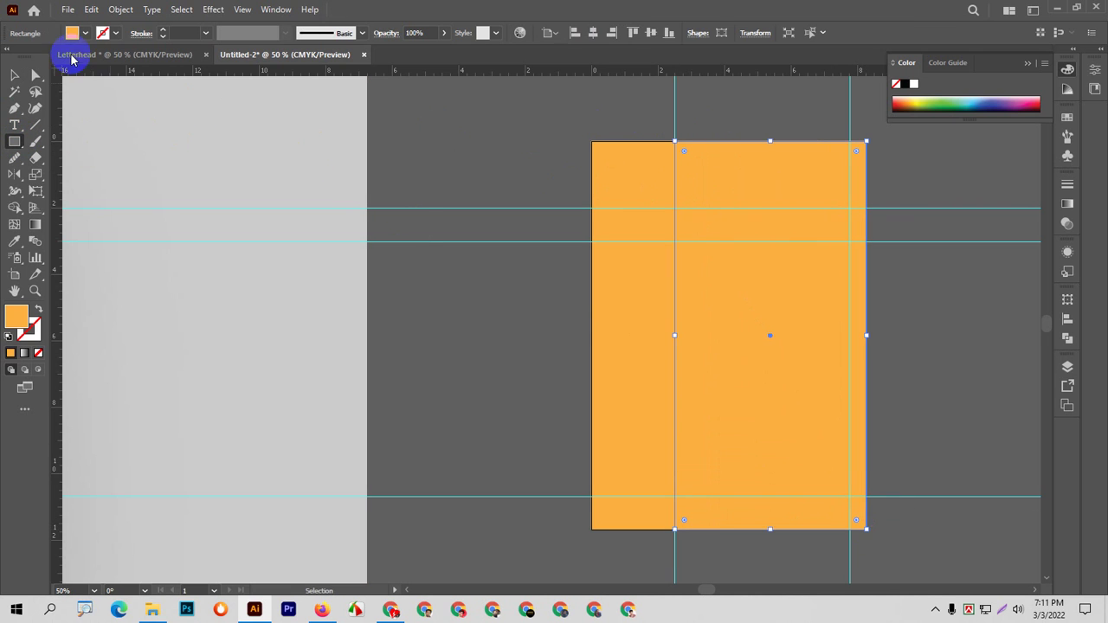
left_click(87, 33)
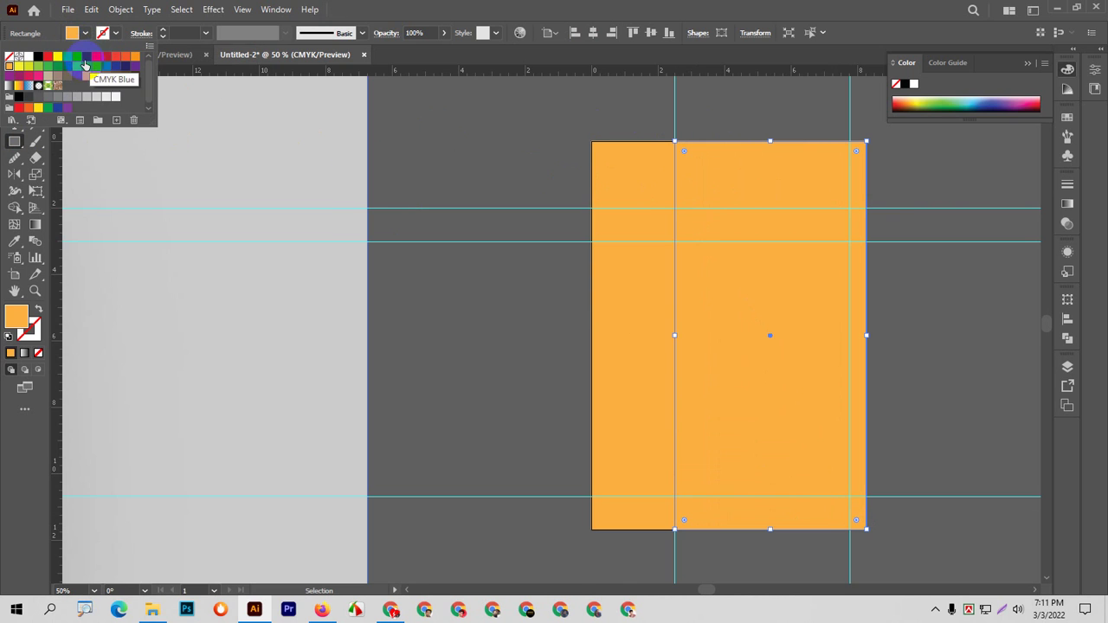
left_click(95, 69)
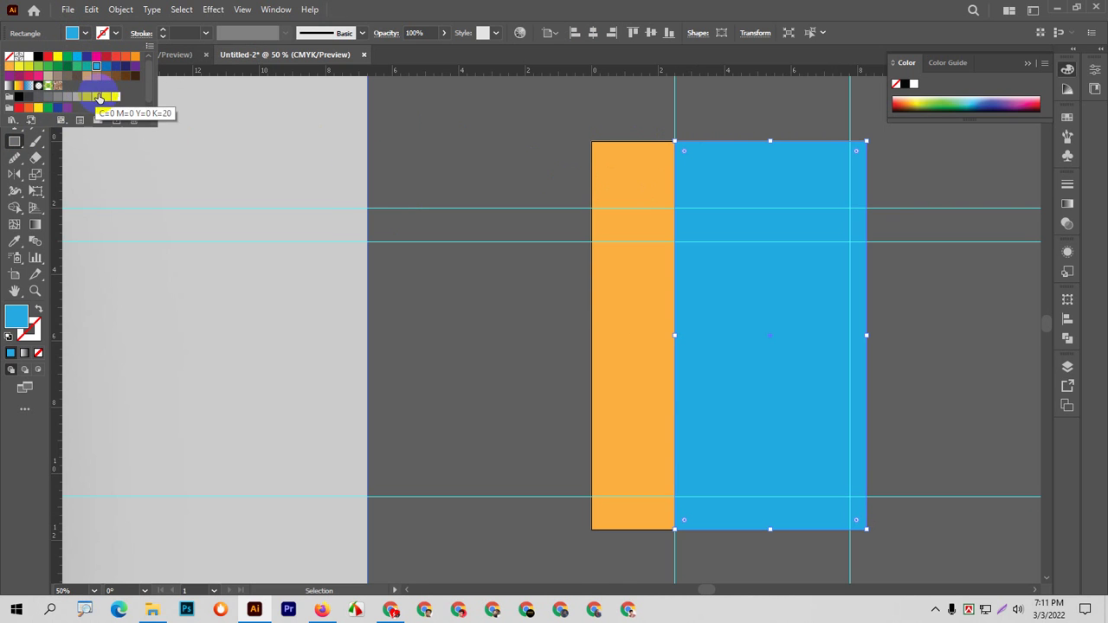
left_click(102, 99)
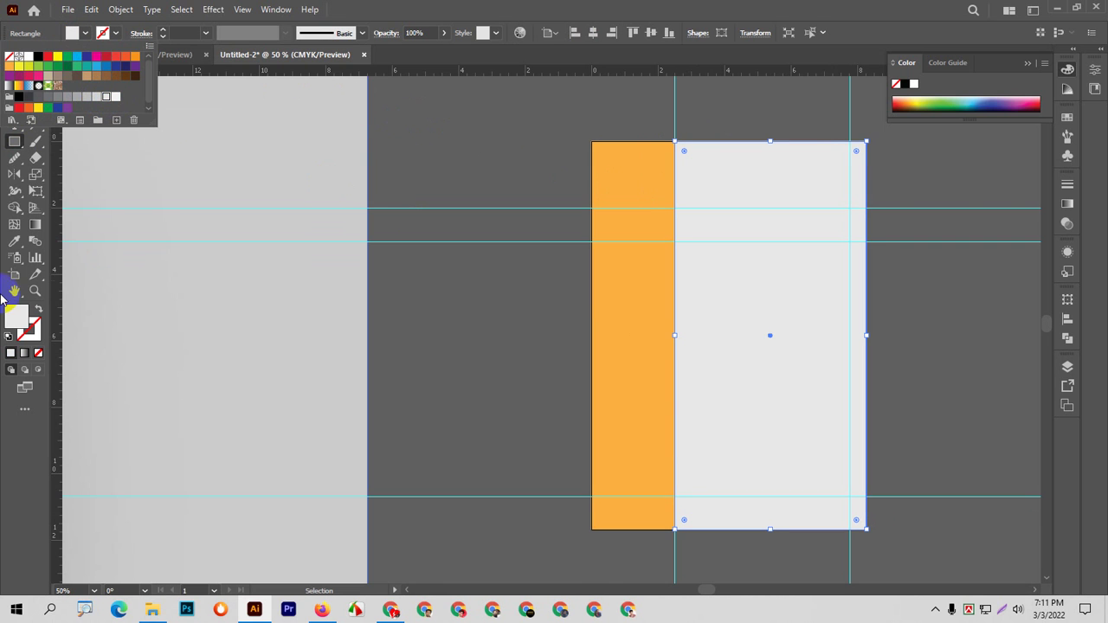
left_click(12, 316)
Try light, dark and medium blue fills for the rectangle in the Color Picker.
double_click(15, 316)
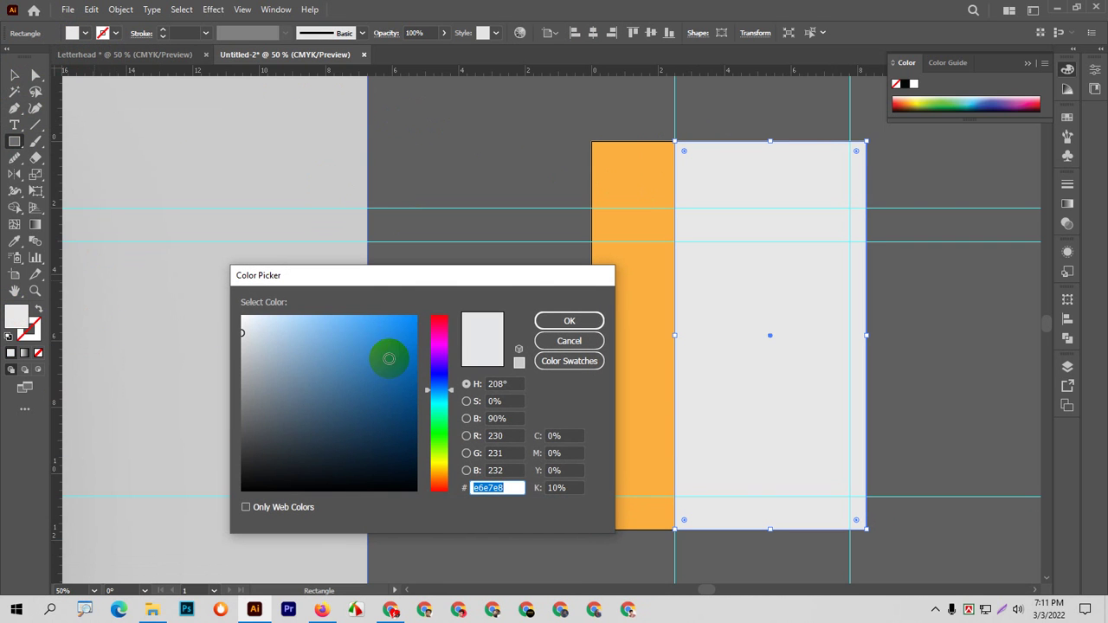
left_click_drag(297, 325, 275, 315)
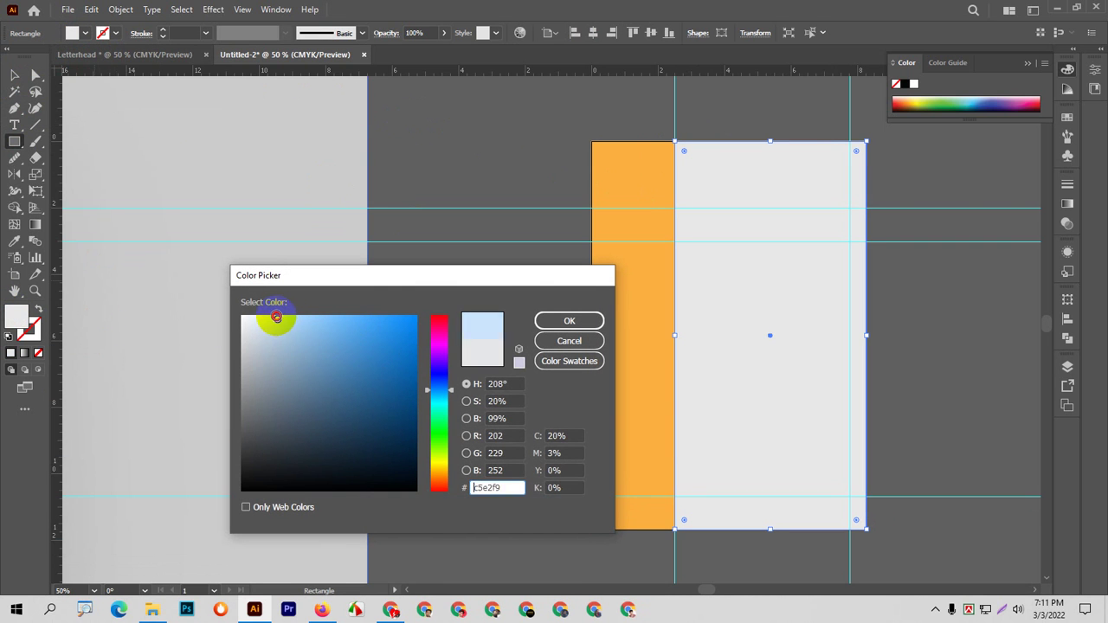
left_click(539, 326)
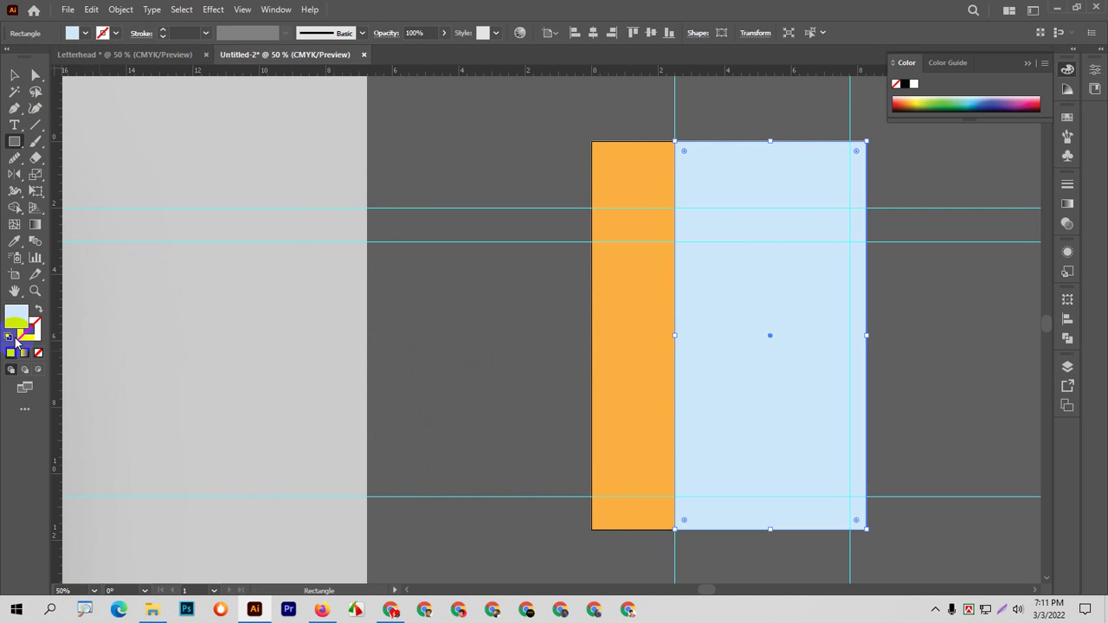
double_click(16, 320)
left_click_drag(366, 428, 413, 410)
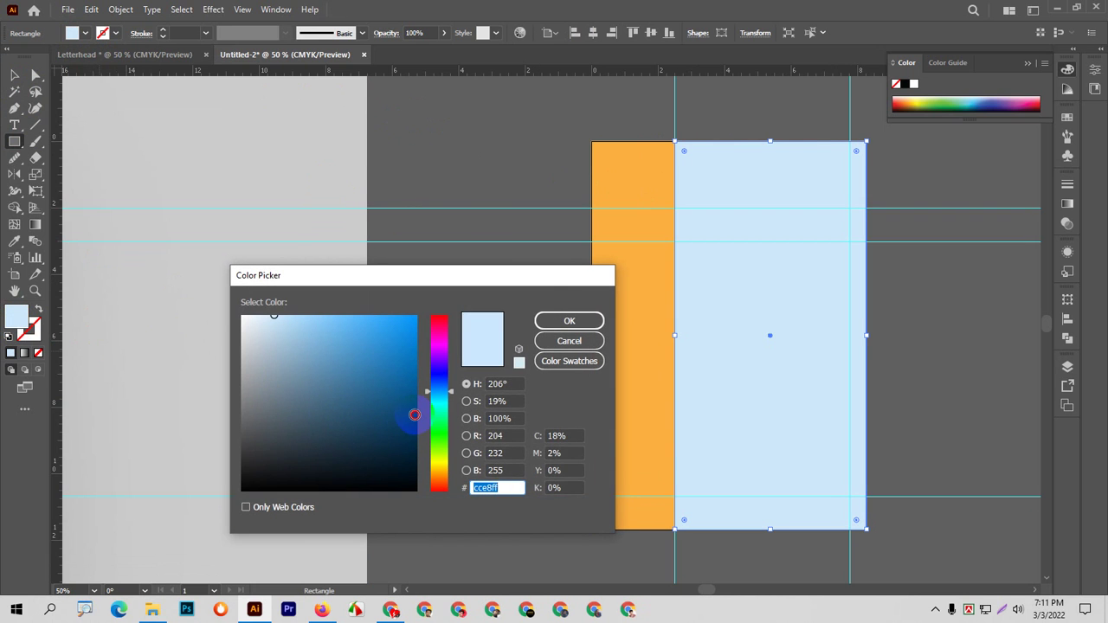
left_click(567, 320)
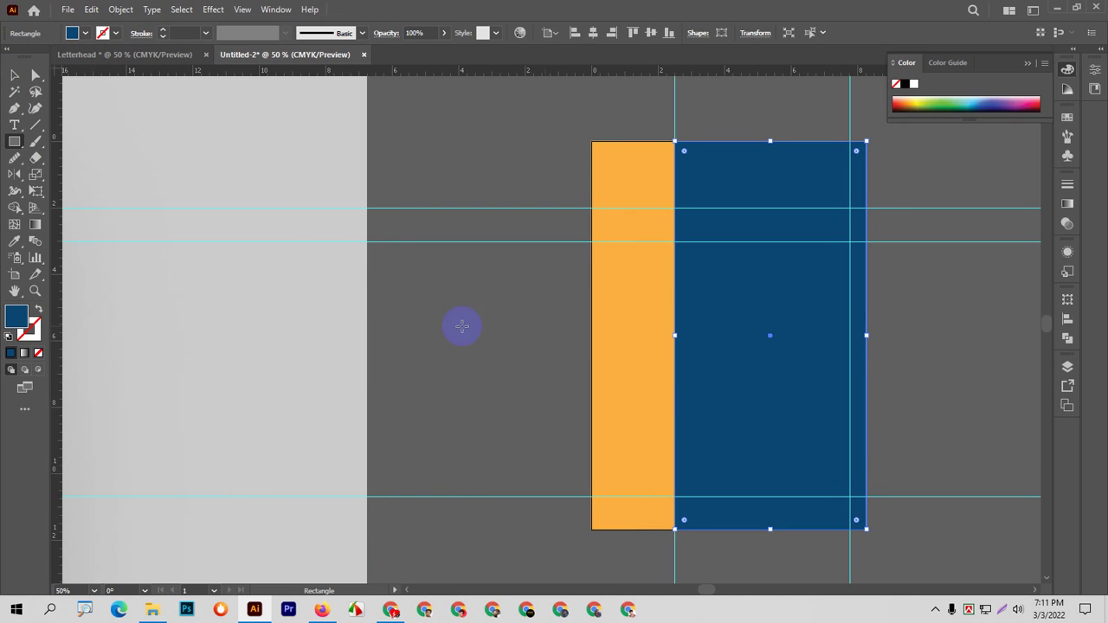
double_click(19, 322)
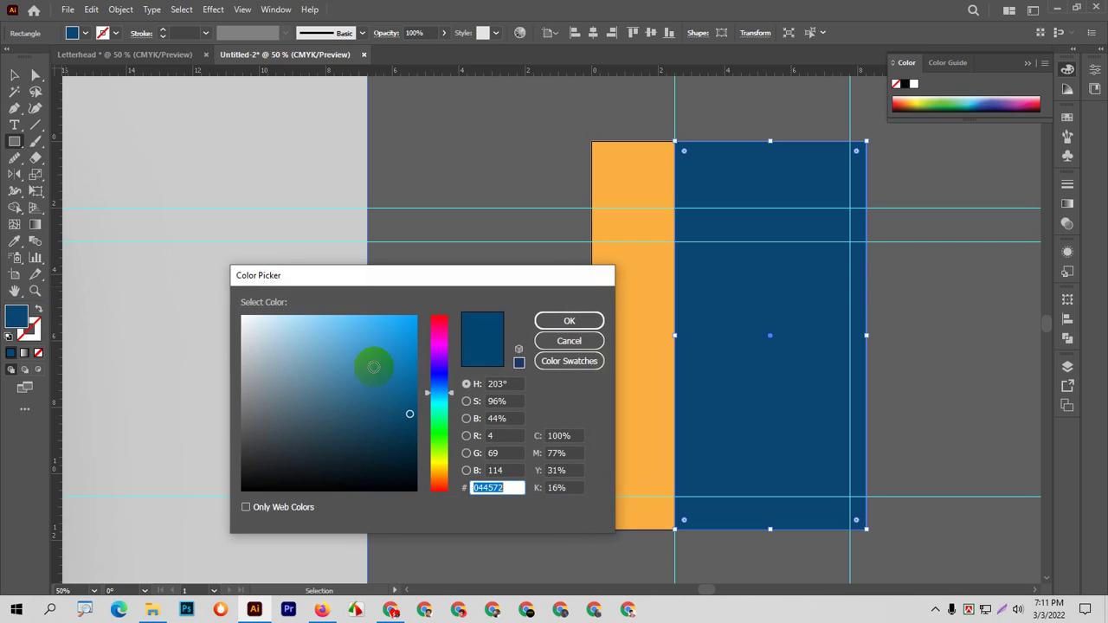
left_click_drag(413, 378, 403, 343)
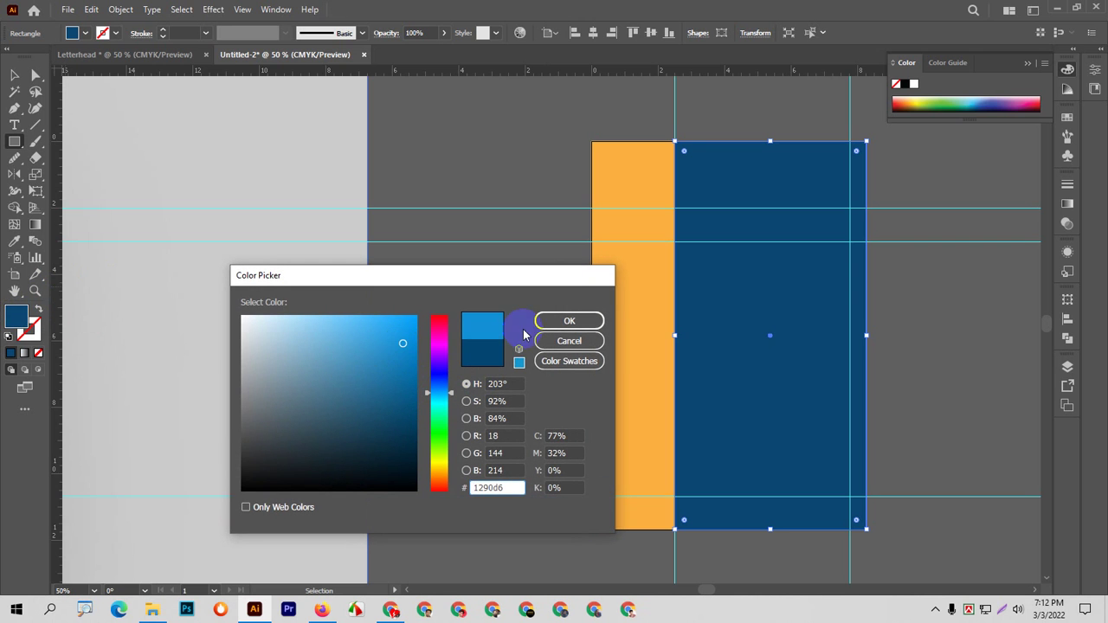
left_click(569, 320)
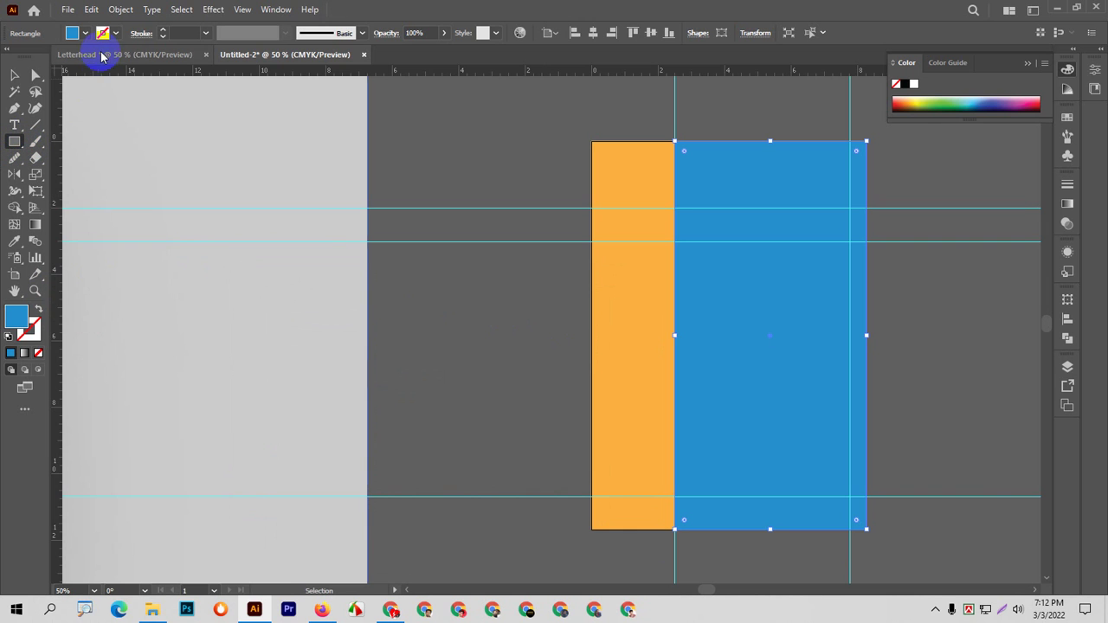
Set the right-hand rectangle's fill to white and deselect it.
left_click(85, 32)
left_click(27, 57)
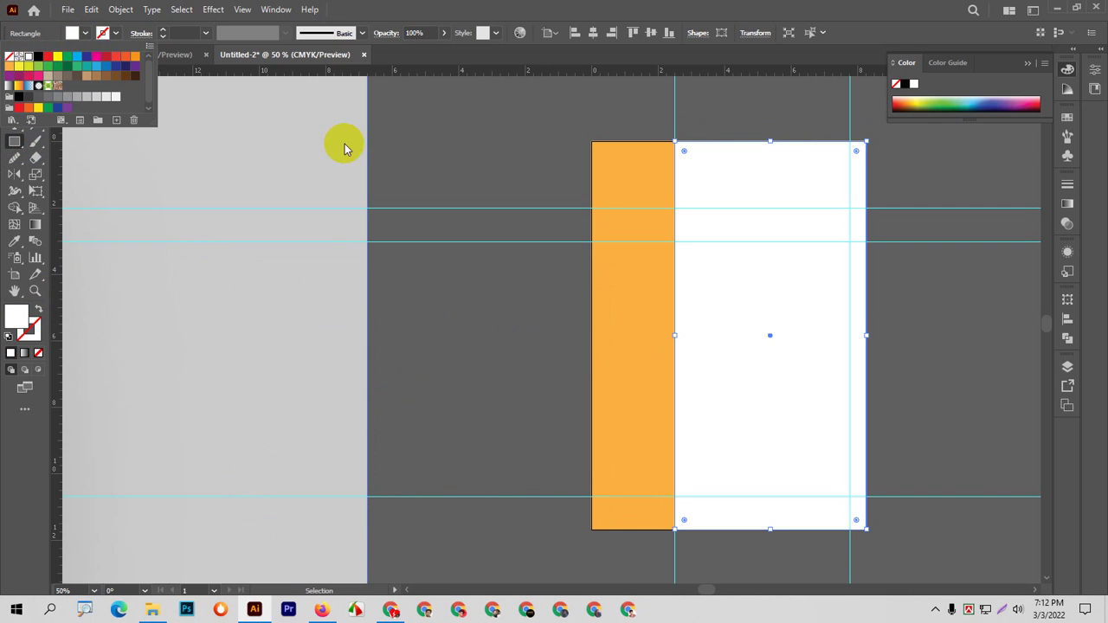
left_click(413, 172)
left_click(20, 78)
left_click(490, 142)
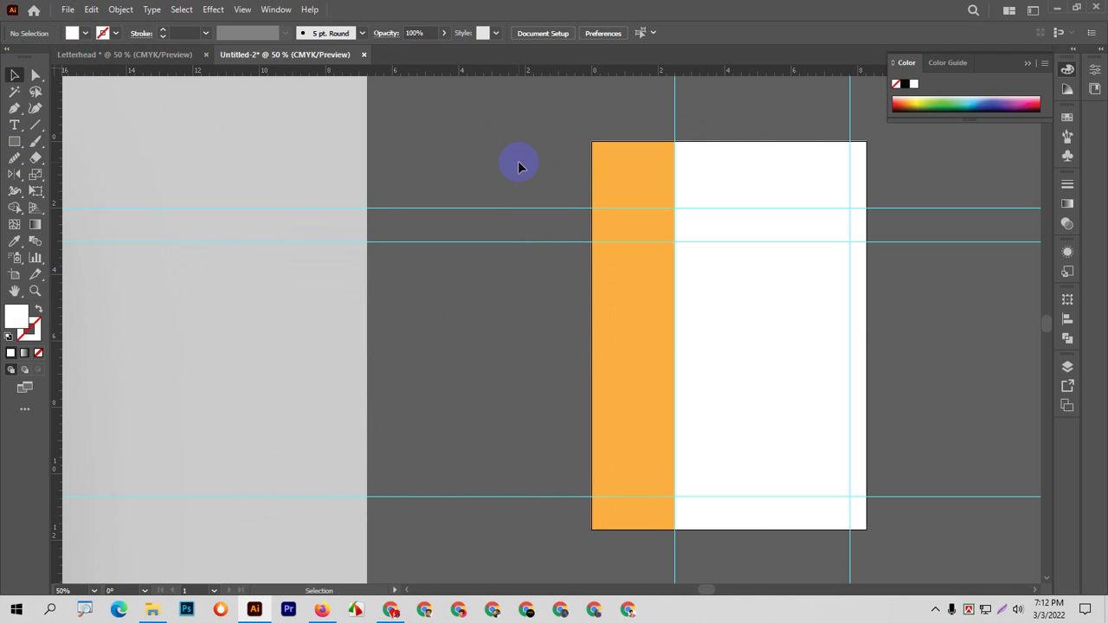
Draw a white circle about 2.16 in across left of the page with the Ellipse tool.
scroll(733, 196, "up", 2)
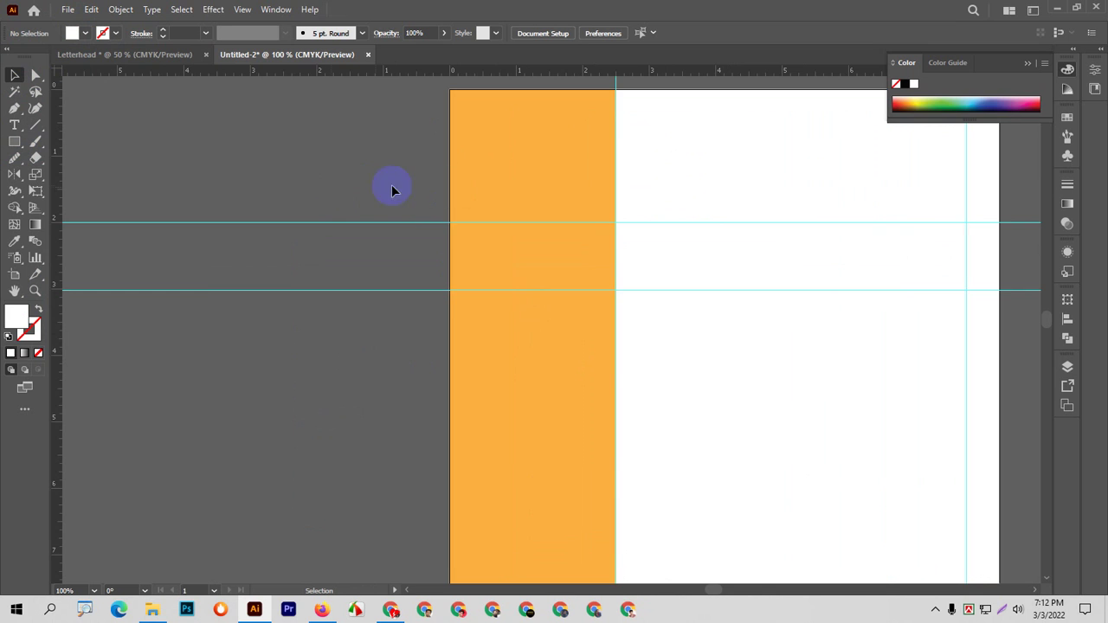
scroll(396, 185, "up", 2)
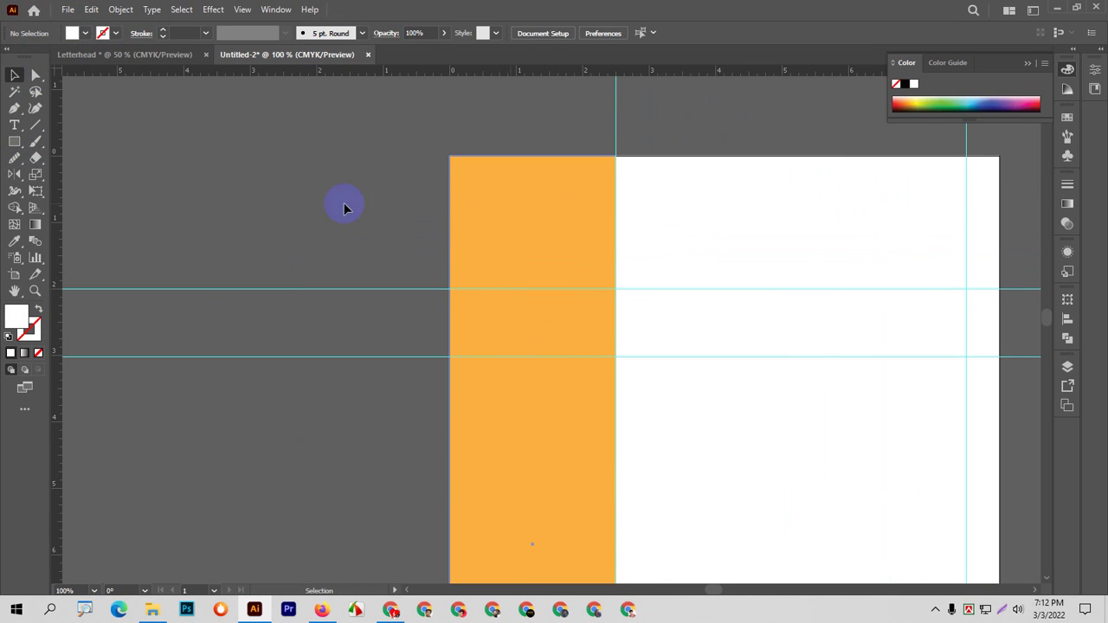
left_click_drag(13, 141, 40, 176)
left_click(41, 175)
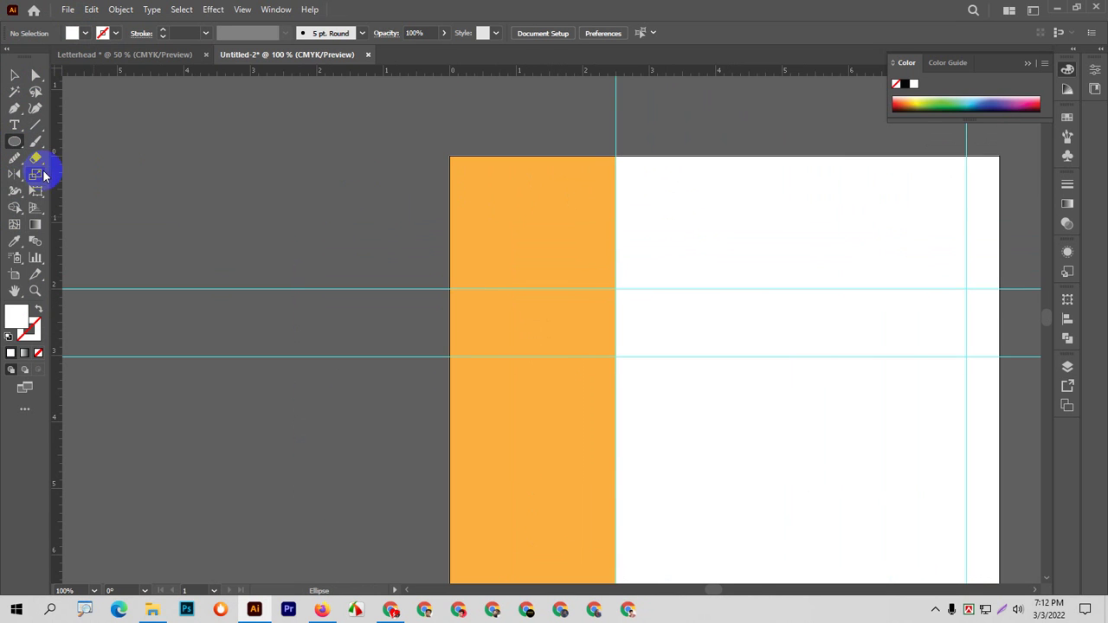
mouse_move(284, 135)
left_mouse_down()
mouse_move(436, 269)
mouse_move(428, 278)
left_mouse_up()
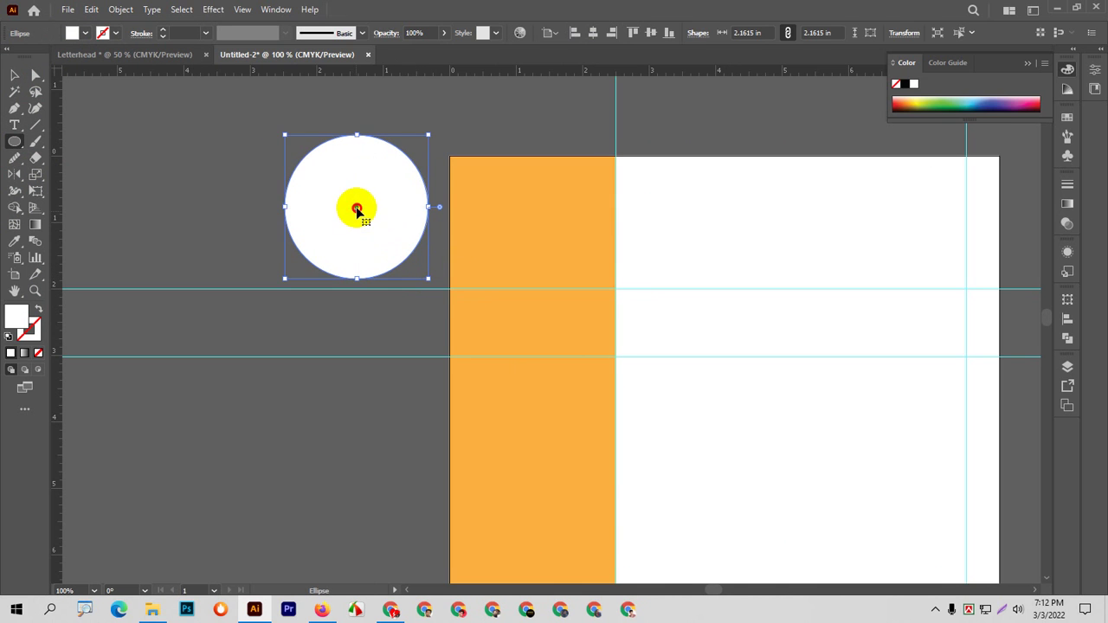
Move the white circle onto the top of the orange column and deselect it.
mouse_move(356, 212)
left_mouse_down()
mouse_move(547, 293)
mouse_move(536, 250)
left_mouse_up()
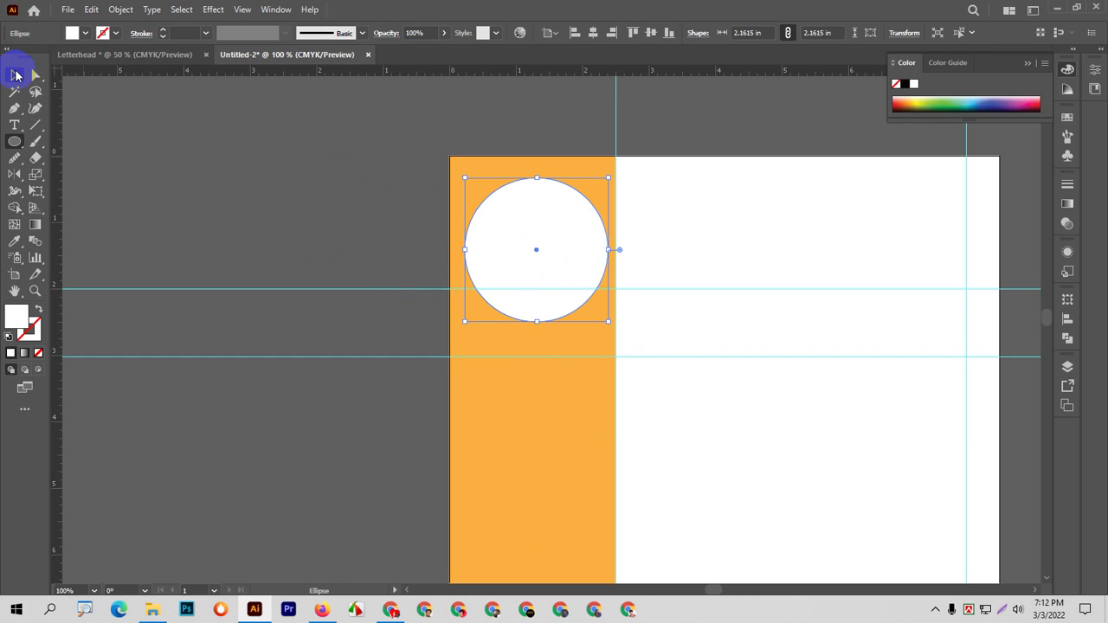
left_click(15, 75)
left_click(167, 155)
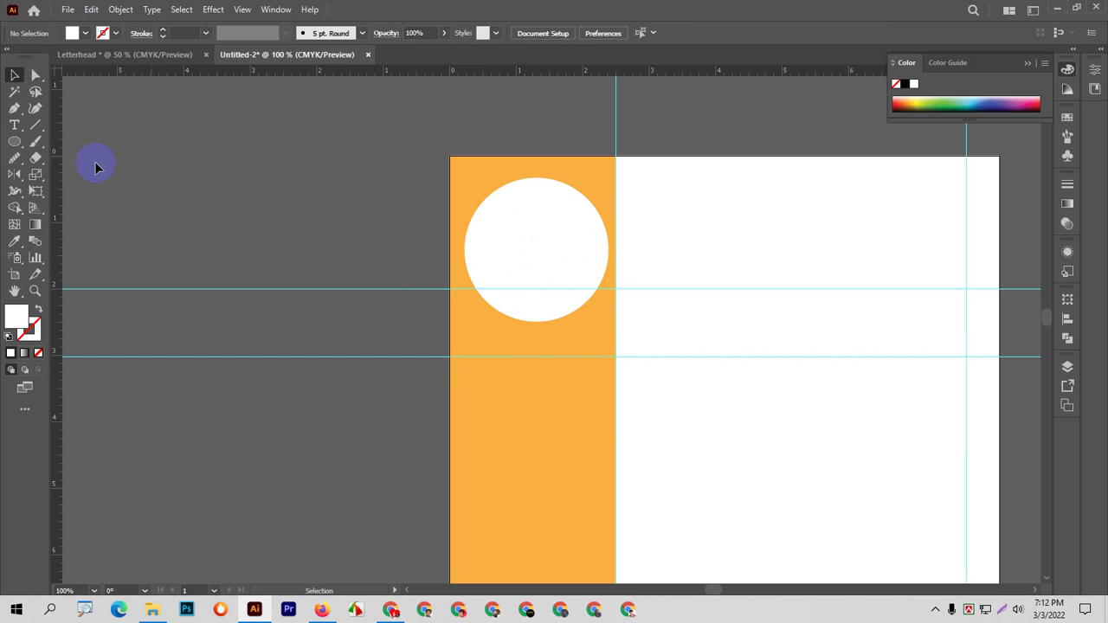
left_click(14, 111)
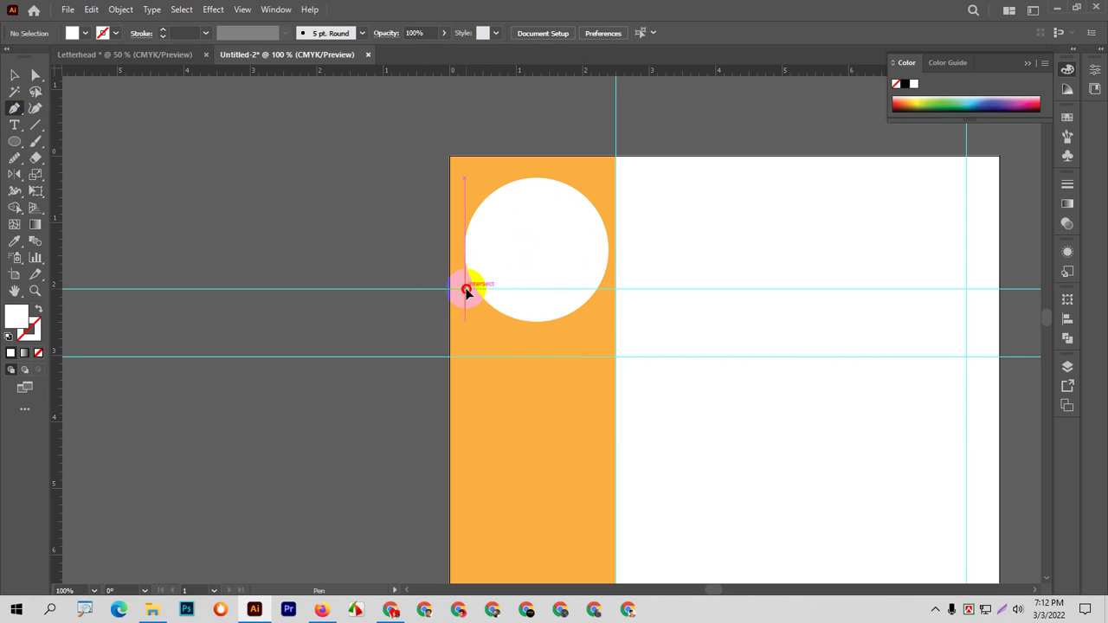
Pen a closed band curving under the circle and extending down to the lower guide.
left_click(466, 291)
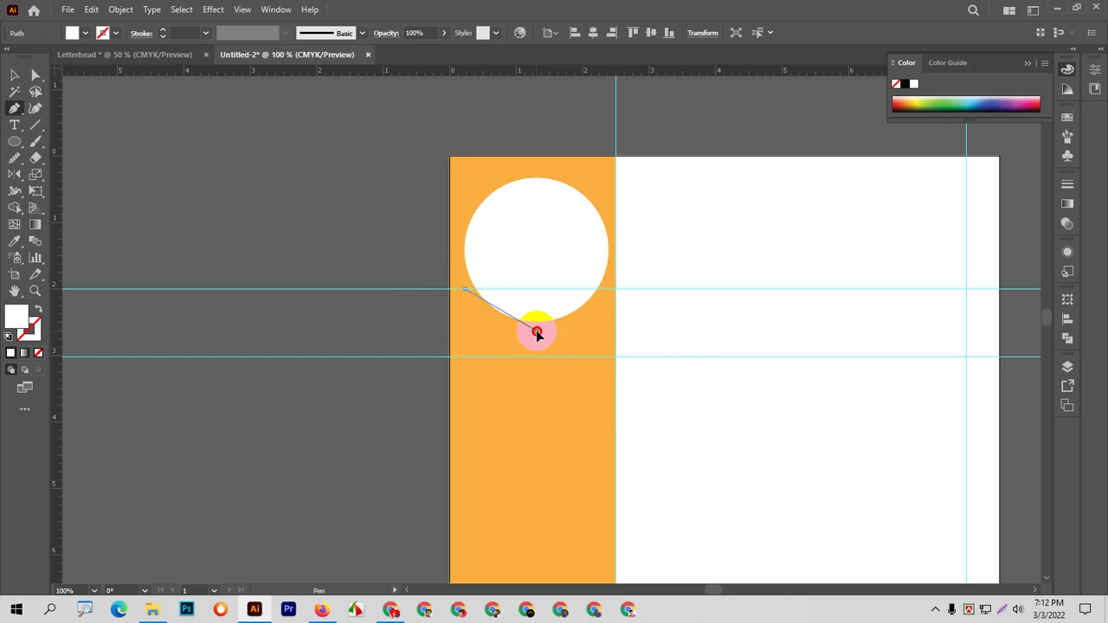
left_click_drag(537, 331, 590, 327)
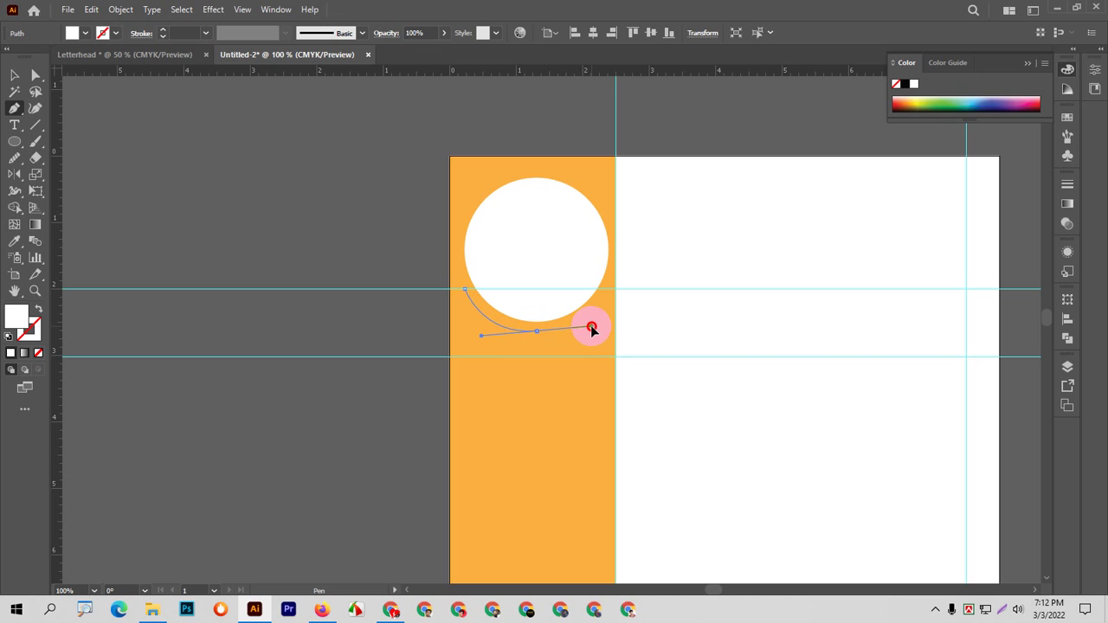
left_click_drag(593, 330, 589, 333)
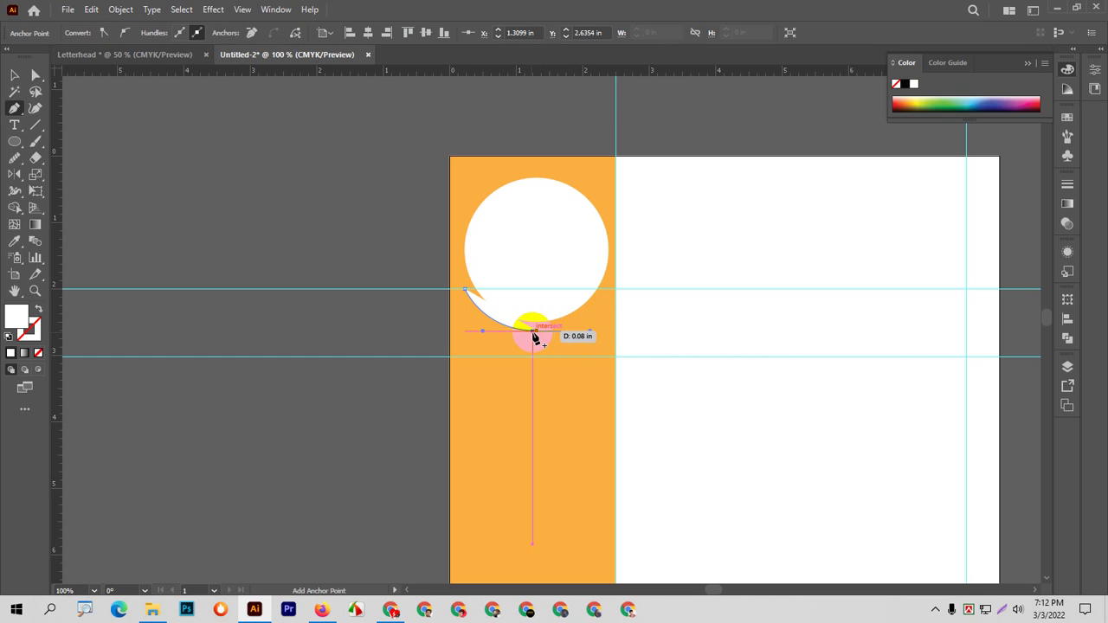
left_click(537, 331)
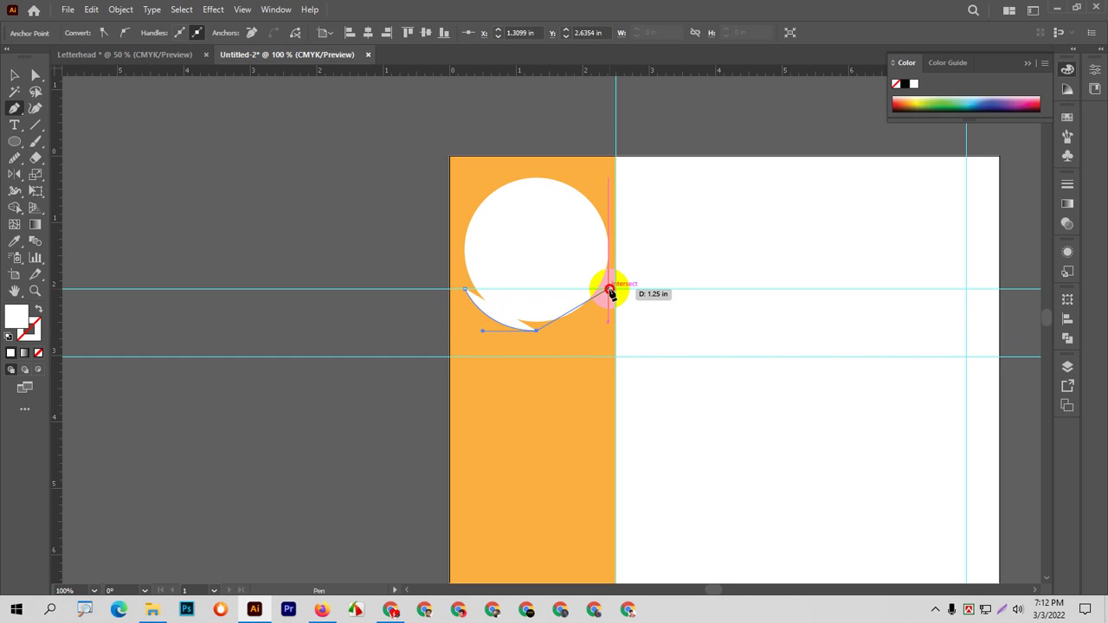
mouse_move(610, 290)
left_mouse_down()
mouse_move(642, 241)
mouse_move(651, 246)
left_mouse_up()
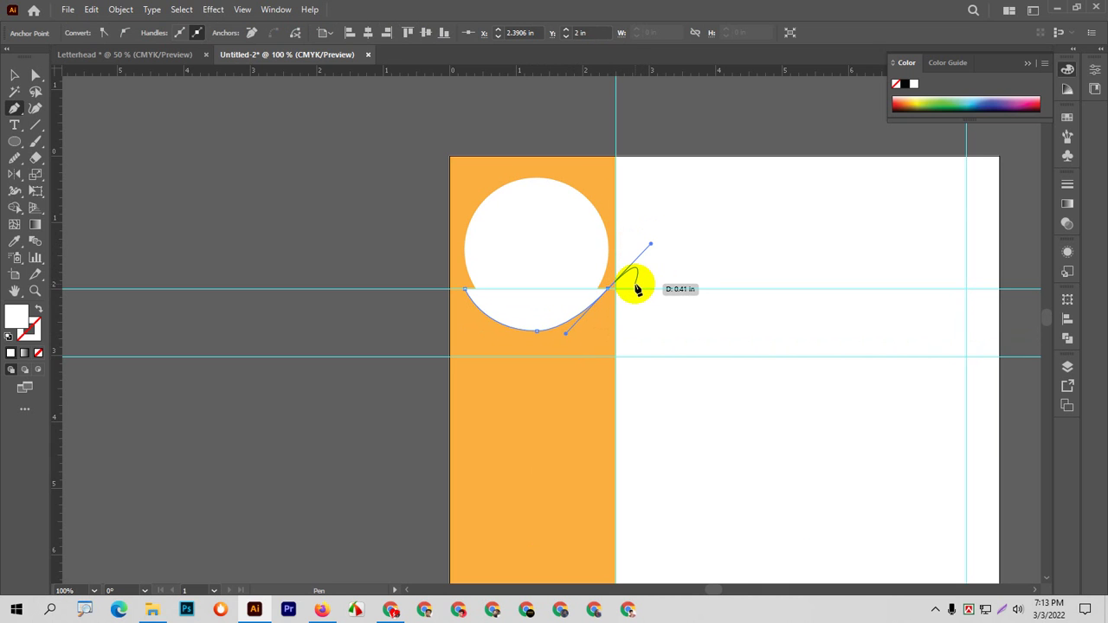
key("ctrl+z")
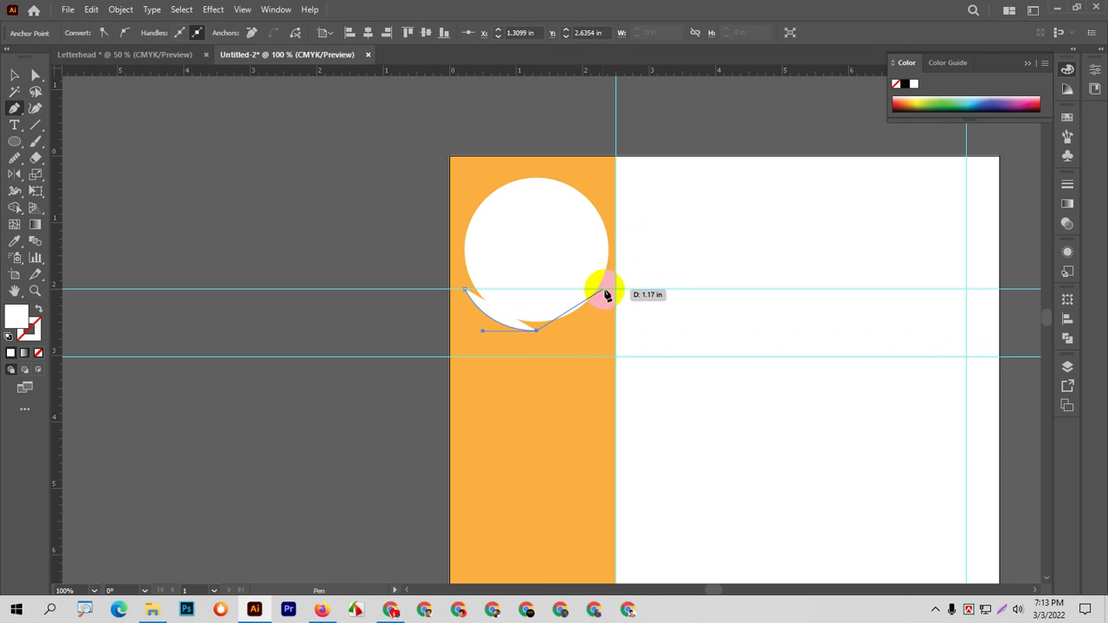
mouse_move(608, 291)
left_mouse_down()
mouse_move(646, 246)
mouse_move(621, 246)
left_mouse_up()
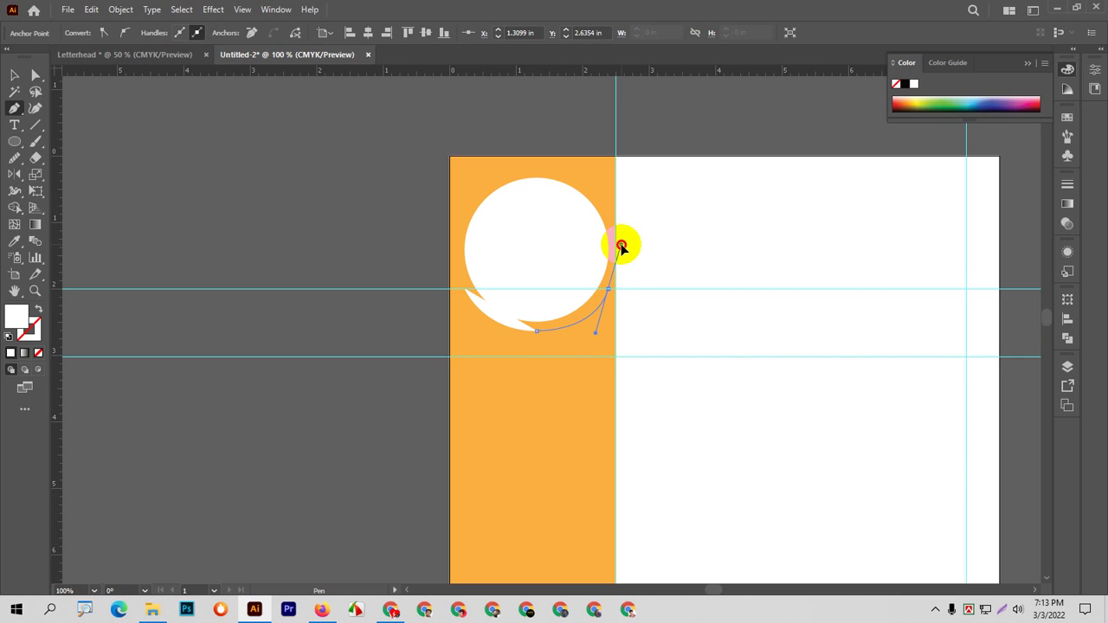
left_click_drag(623, 247, 631, 247)
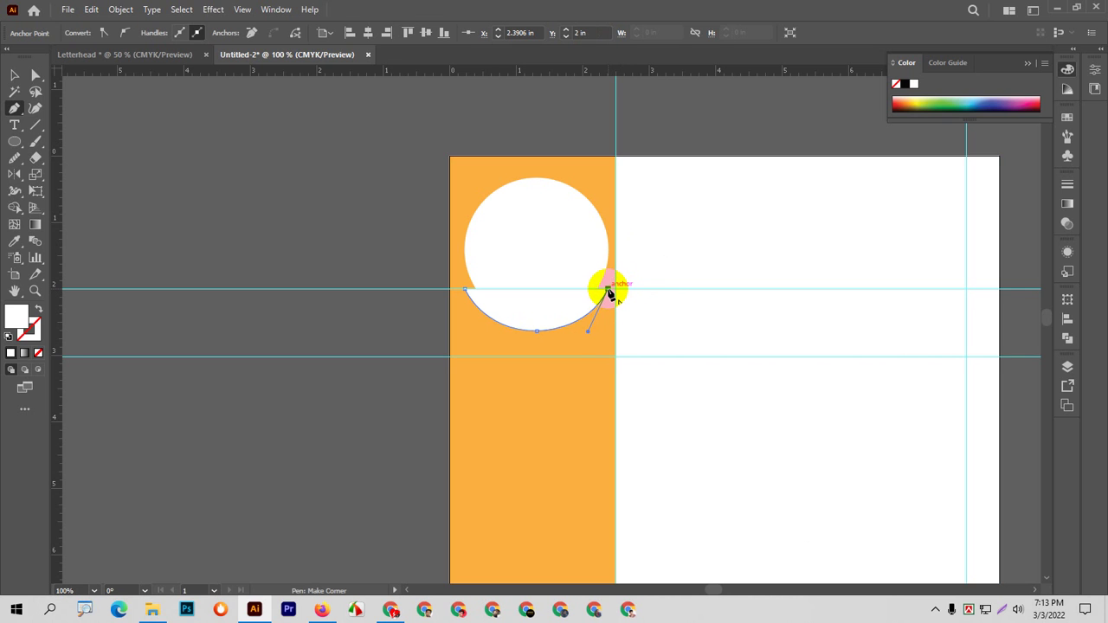
left_click(615, 290)
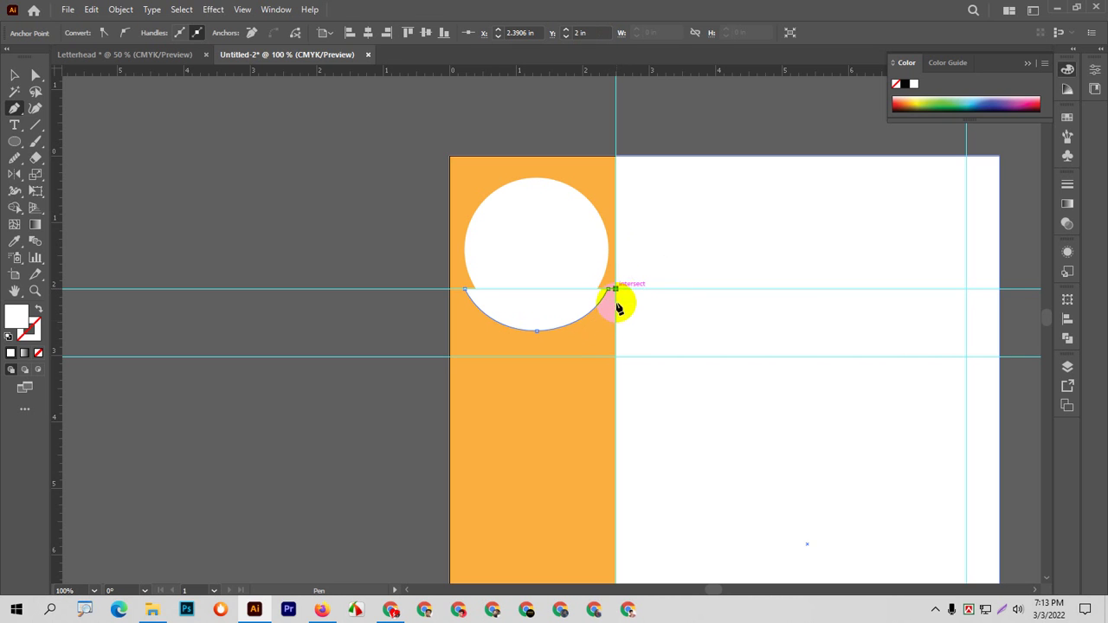
left_click(616, 356)
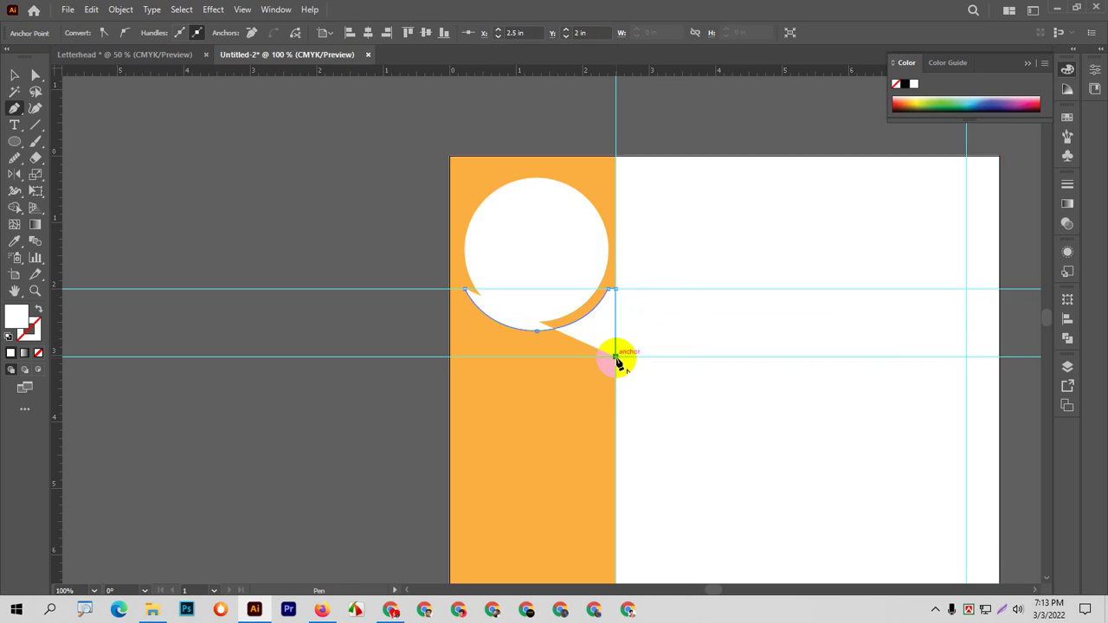
left_click(451, 356)
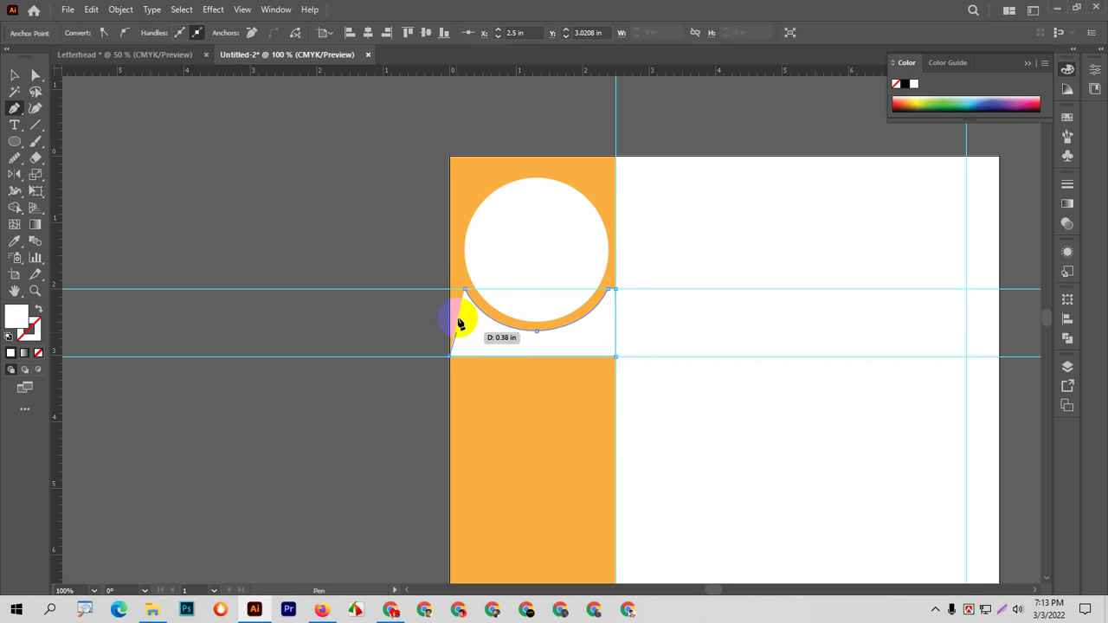
left_click_drag(451, 290, 467, 296)
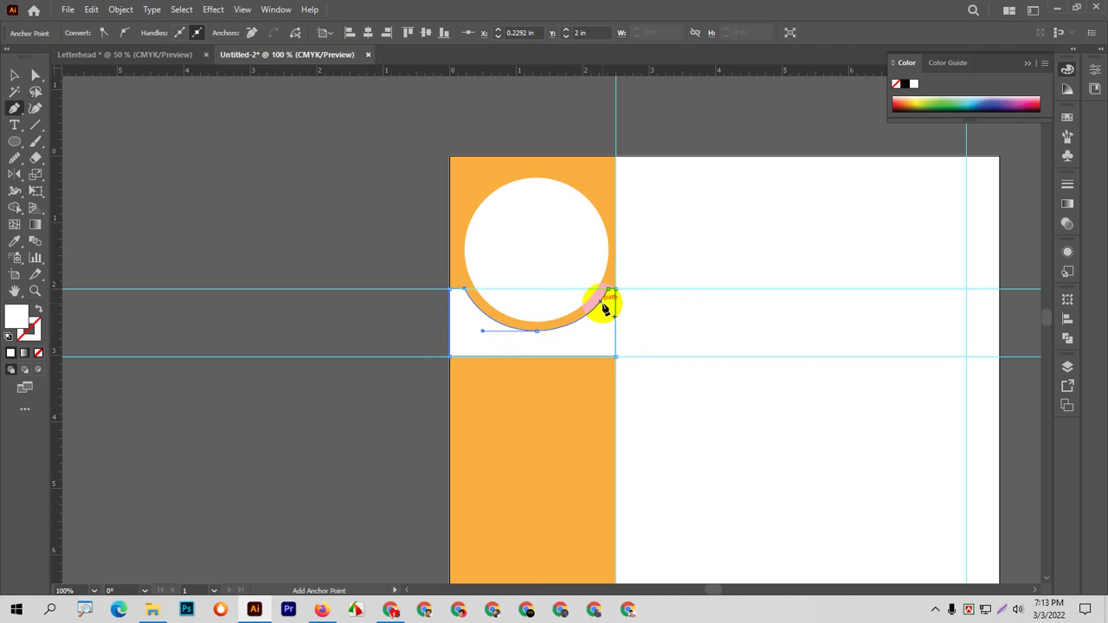
Refine the arc's end anchors, bottom anchor and curve handle so it hugs the circle's rim.
left_click(37, 81)
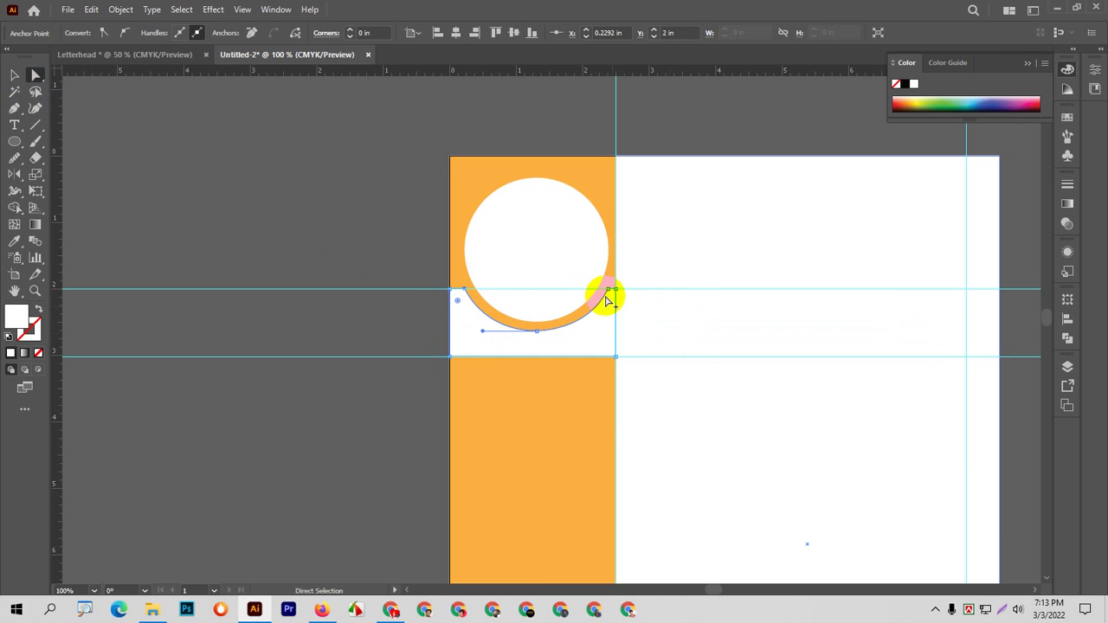
scroll(606, 297, "up", 3, "alt")
scroll(619, 280, "up", 1, "alt")
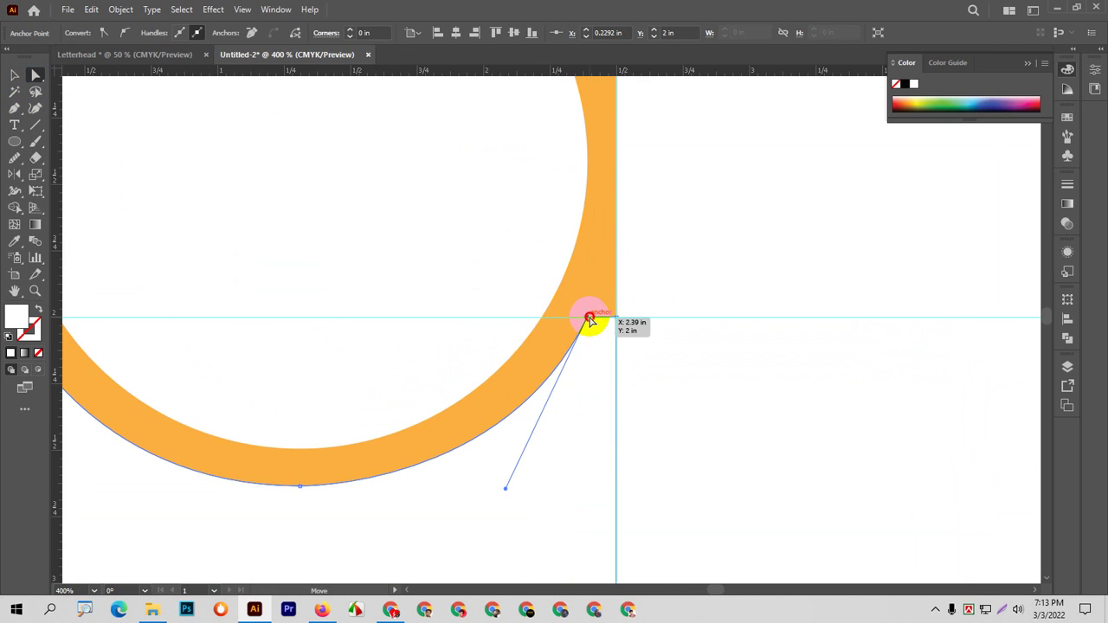
left_click_drag(590, 319, 579, 319)
scroll(578, 320, "down", 1, "alt")
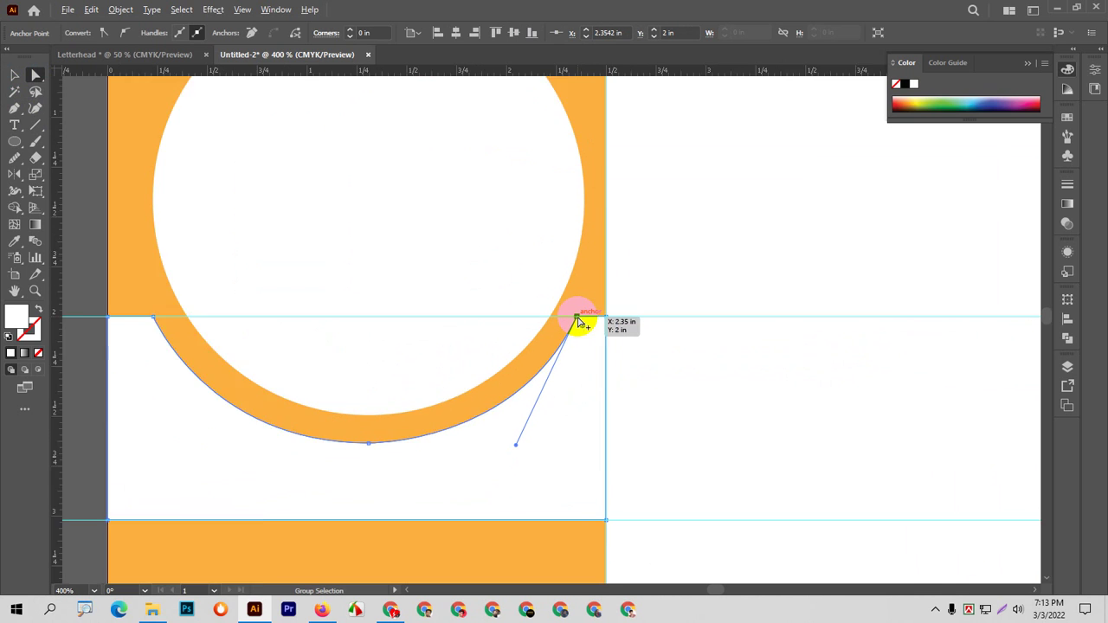
scroll(580, 322, "down", 1, "alt")
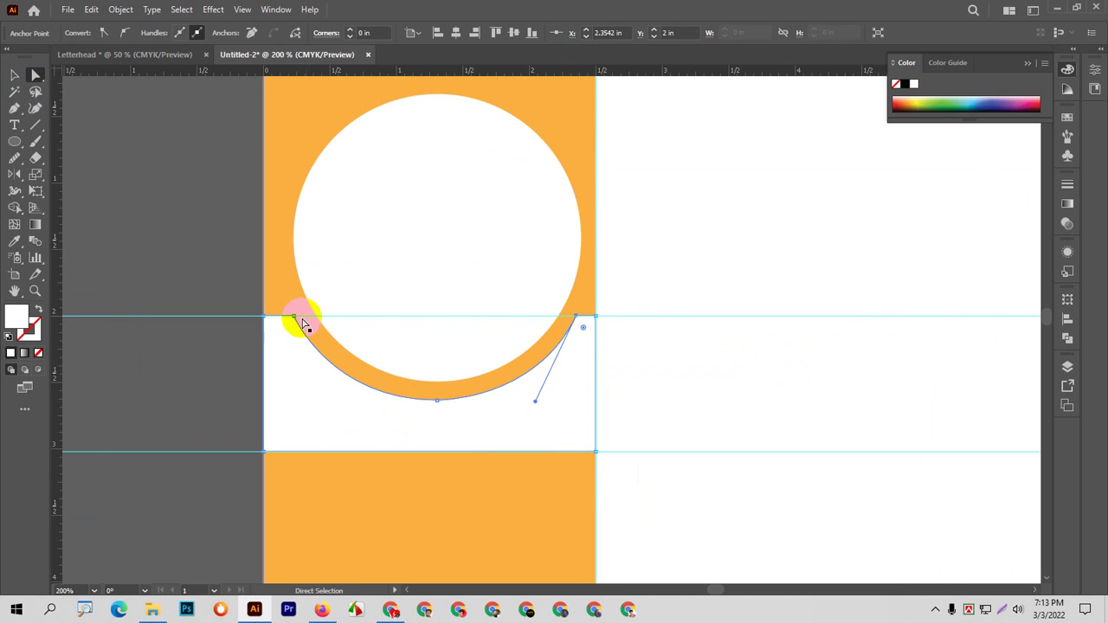
left_click_drag(297, 318, 289, 317)
left_click(438, 403)
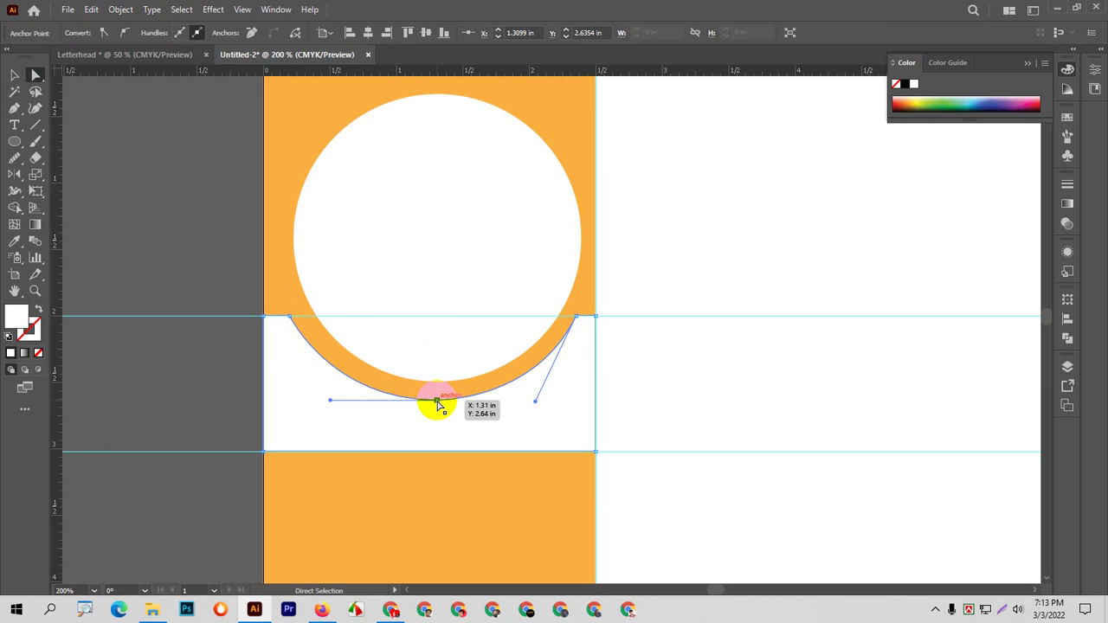
key("Down")
key("Down")
key("Down")
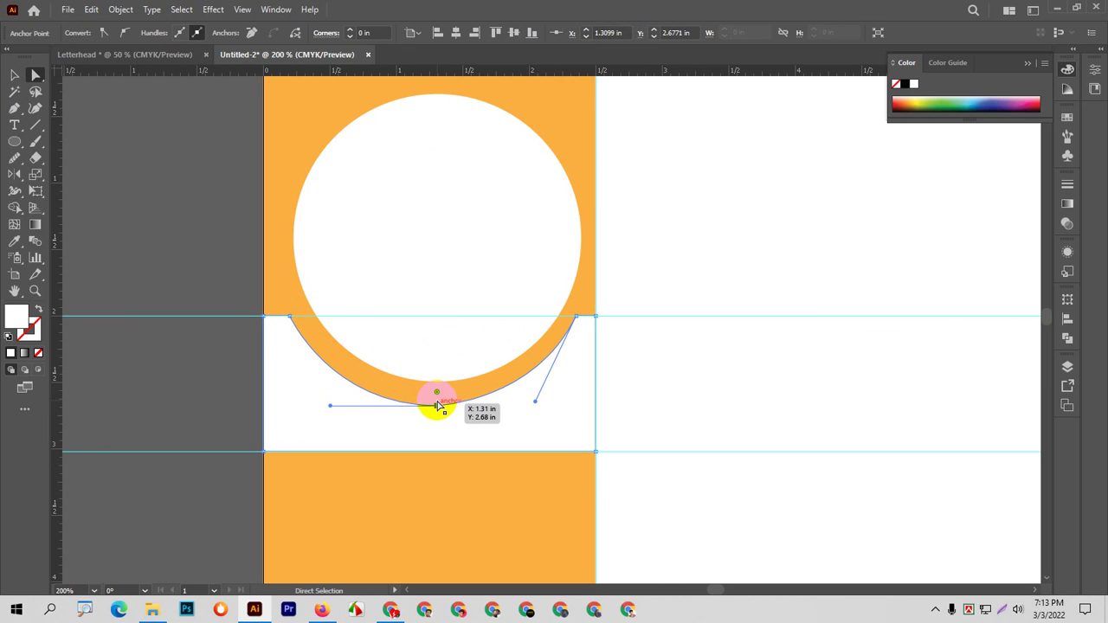
left_click_drag(535, 404, 544, 408)
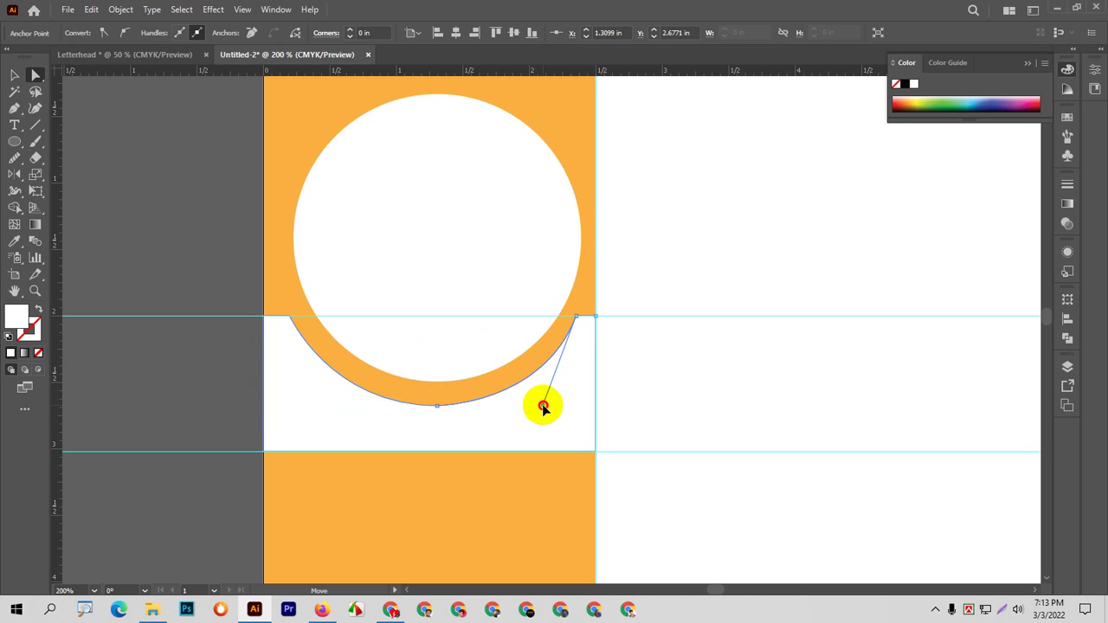
left_click(14, 76)
left_click(92, 144)
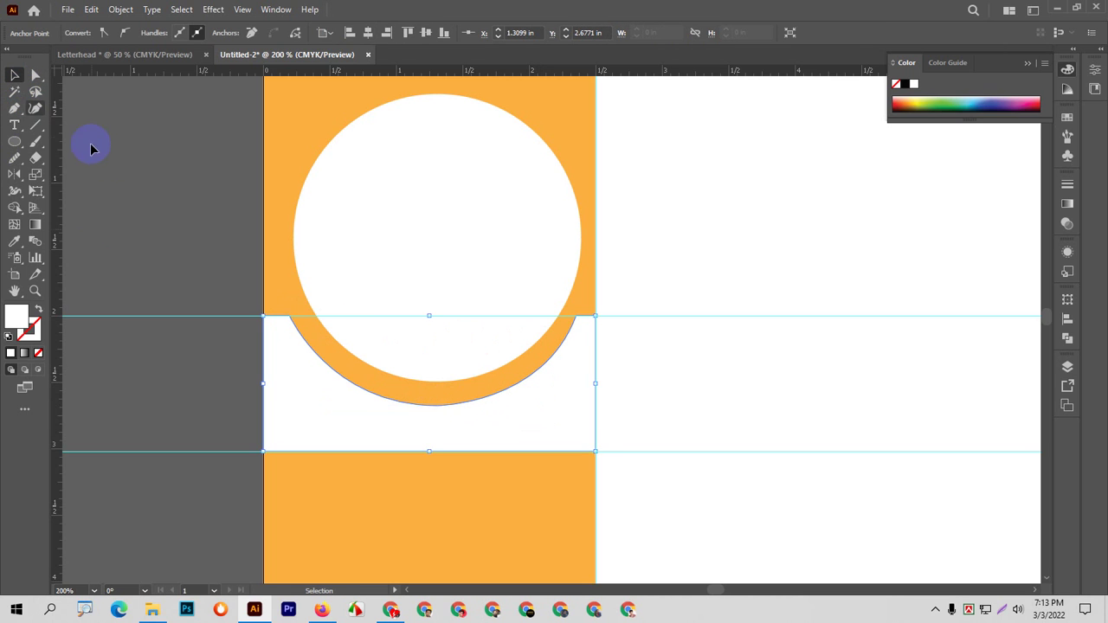
Fill the band beneath the portrait circle with dark gray #2d2d2d via the Color Picker.
left_click(304, 324)
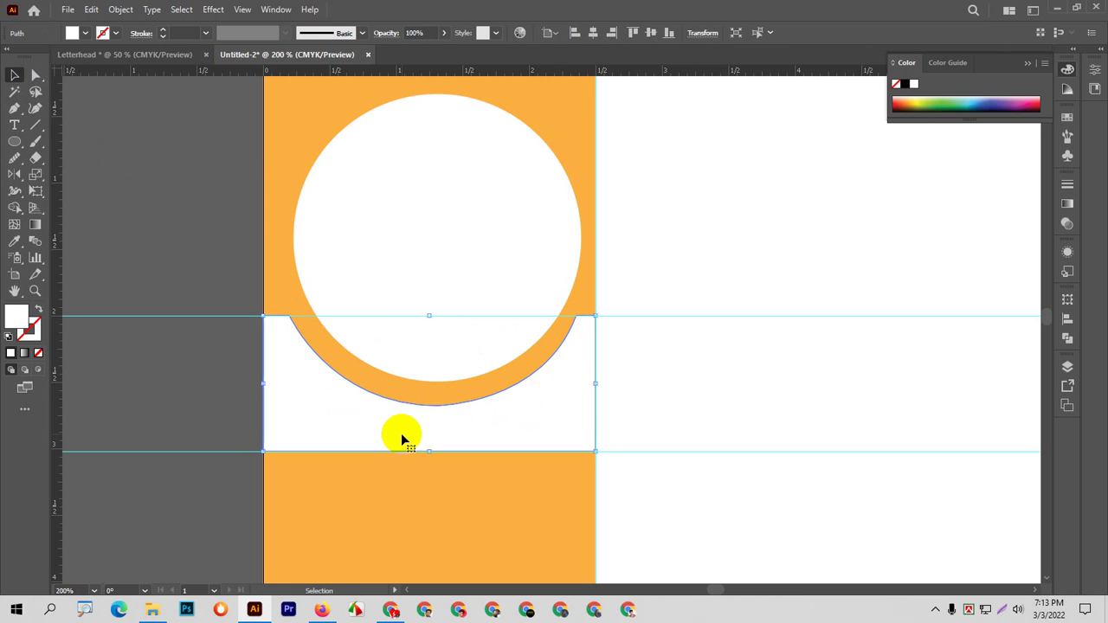
double_click(16, 318)
type("2d2d2d")
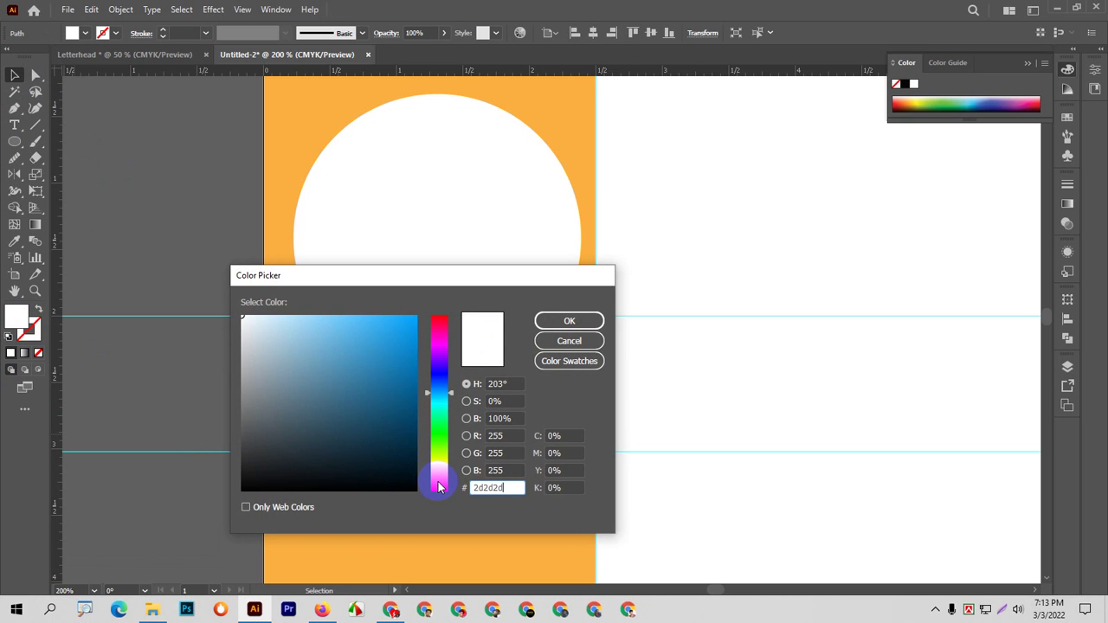
key("Return")
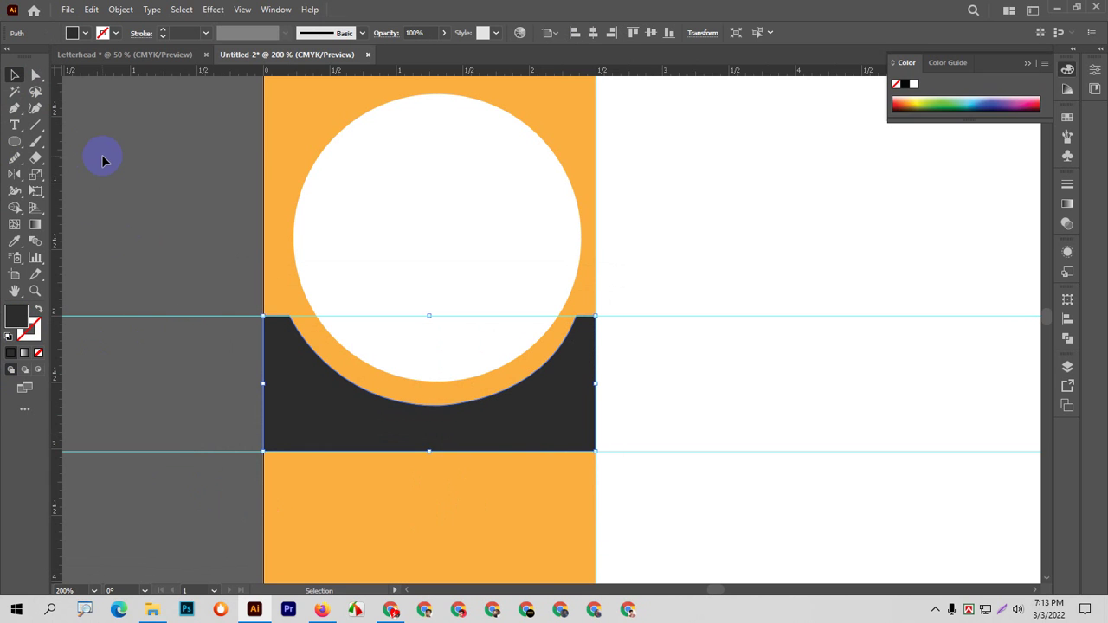
left_click(103, 160)
scroll(404, 291, "down", 1)
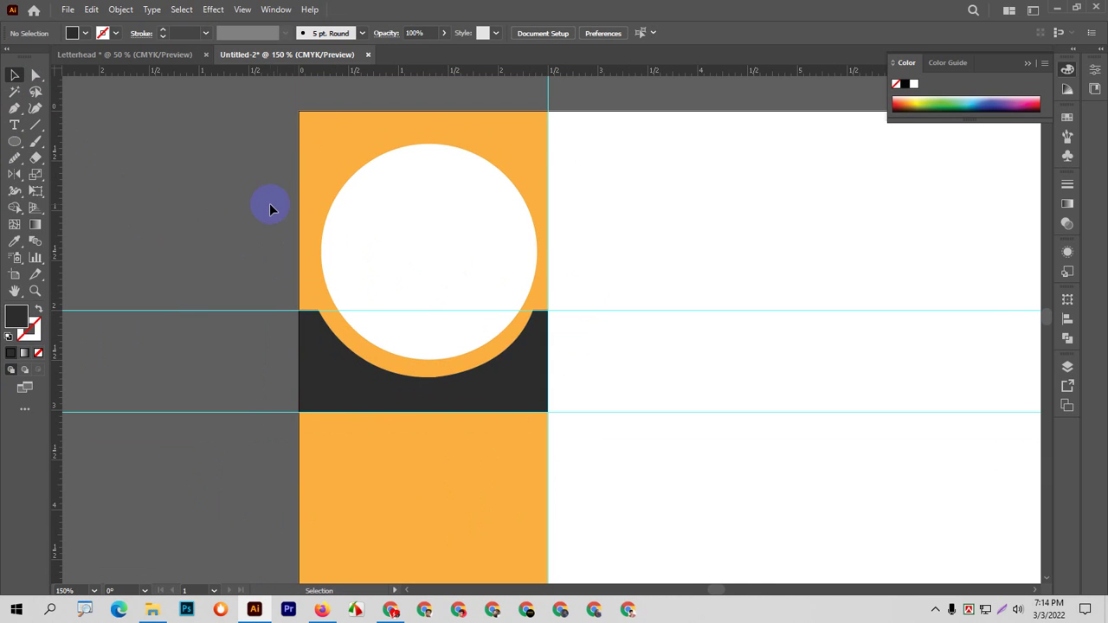
left_click(373, 225)
Start File > Place and browse the Desktop and Working file (E:) drive for the photo.
left_click(224, 228)
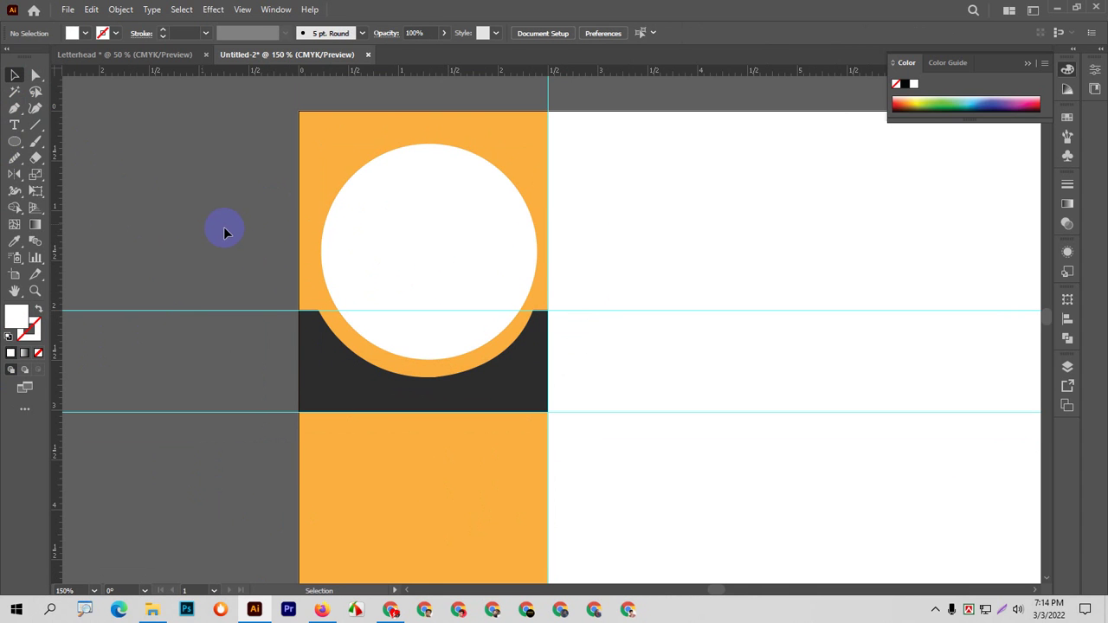
left_click(68, 10)
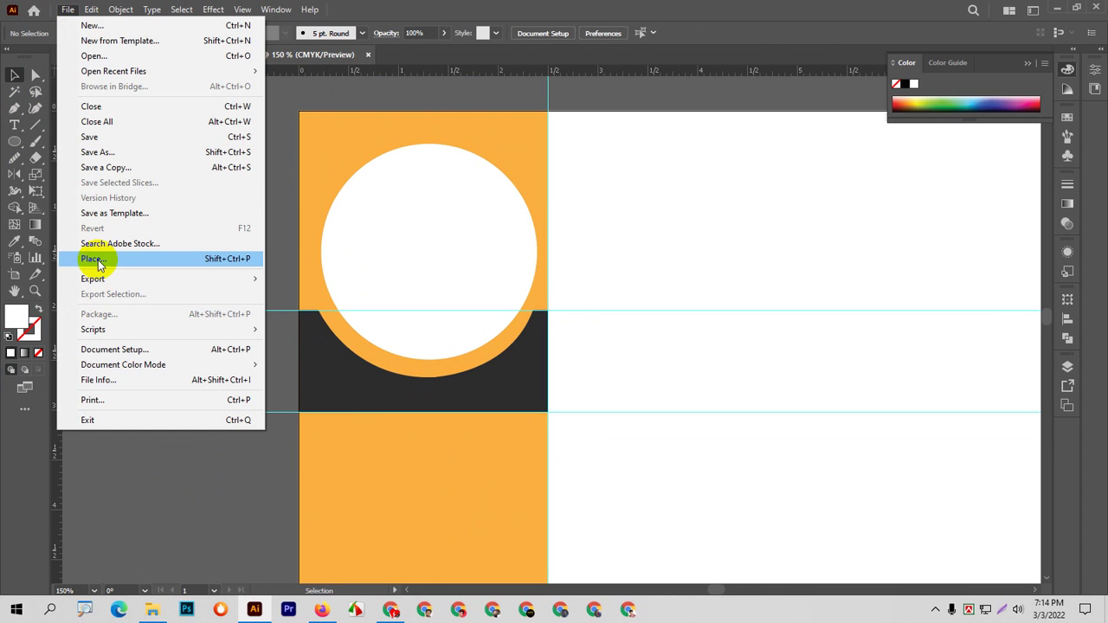
left_click(93, 260)
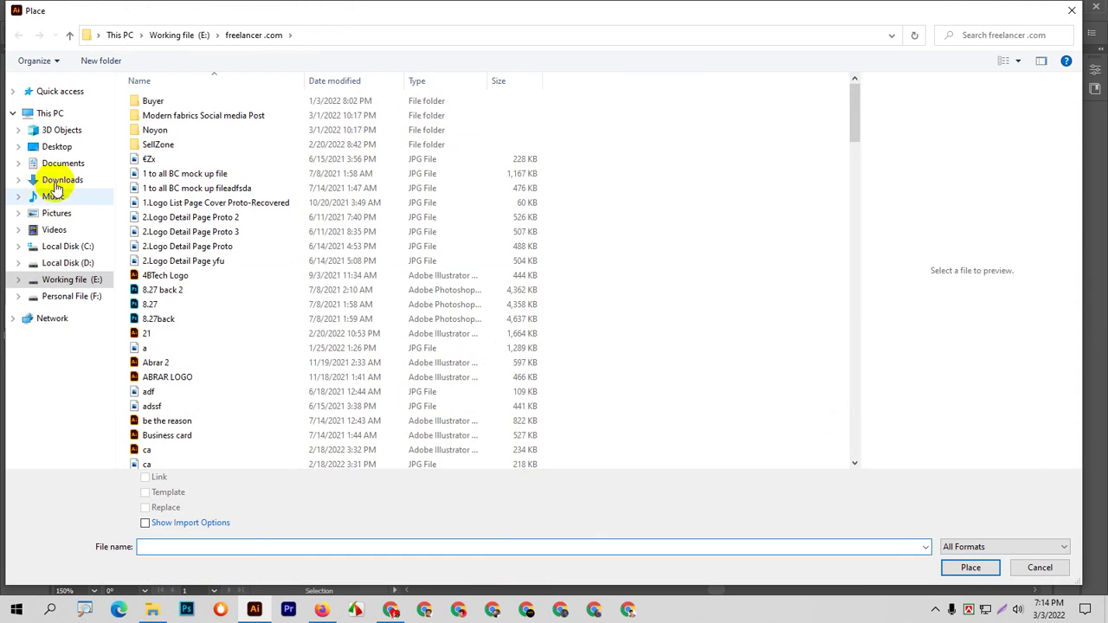
left_click(56, 147)
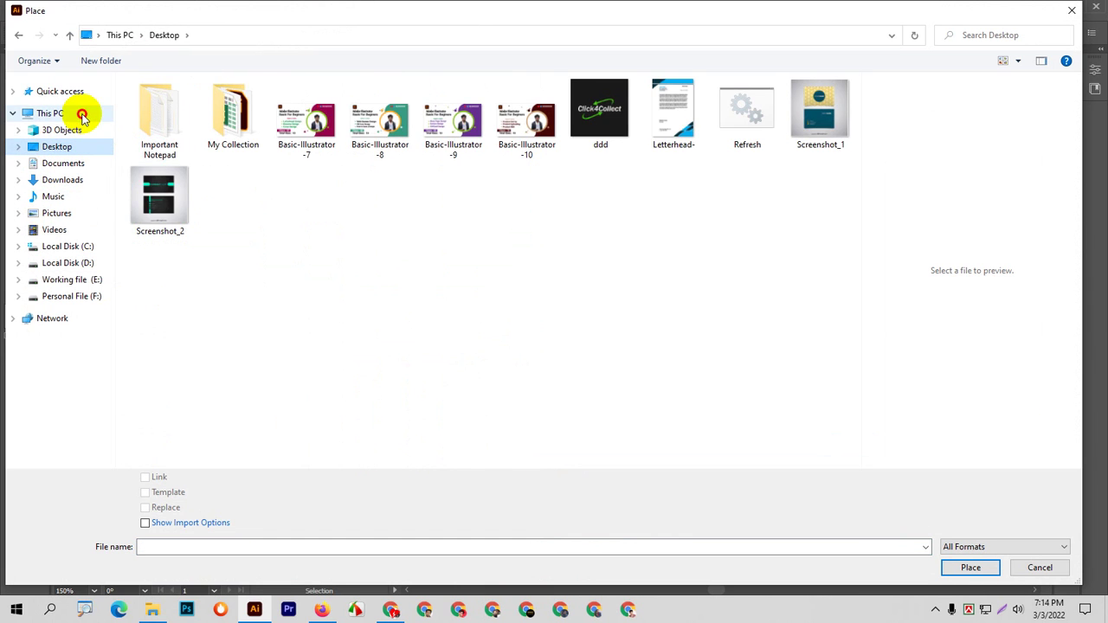
left_click(78, 112)
double_click(605, 214)
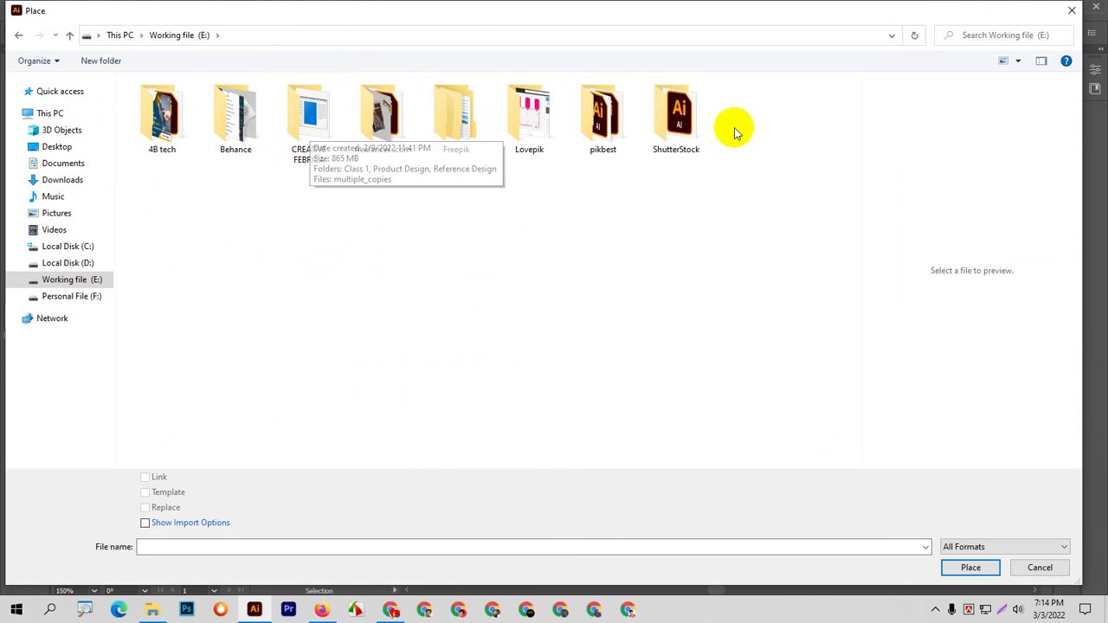
left_click(18, 35)
Place the portrait photo from Personal File (F:) > My Collection onto the canvas near the circle.
double_click(727, 221)
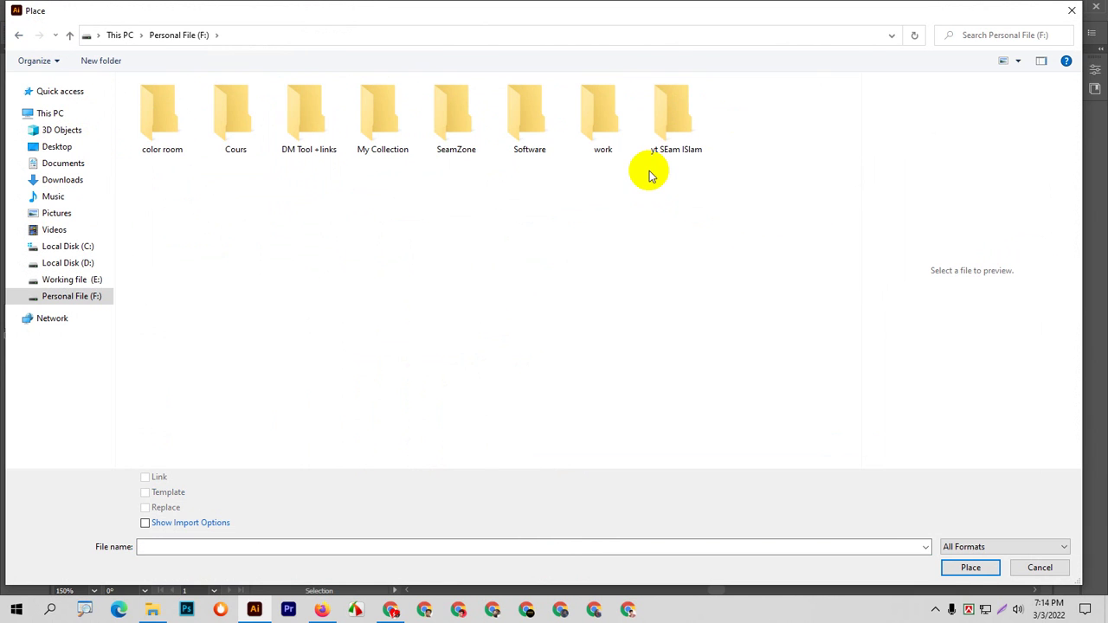
double_click(381, 127)
scroll(618, 239, "down", 5)
scroll(624, 240, "down", 10)
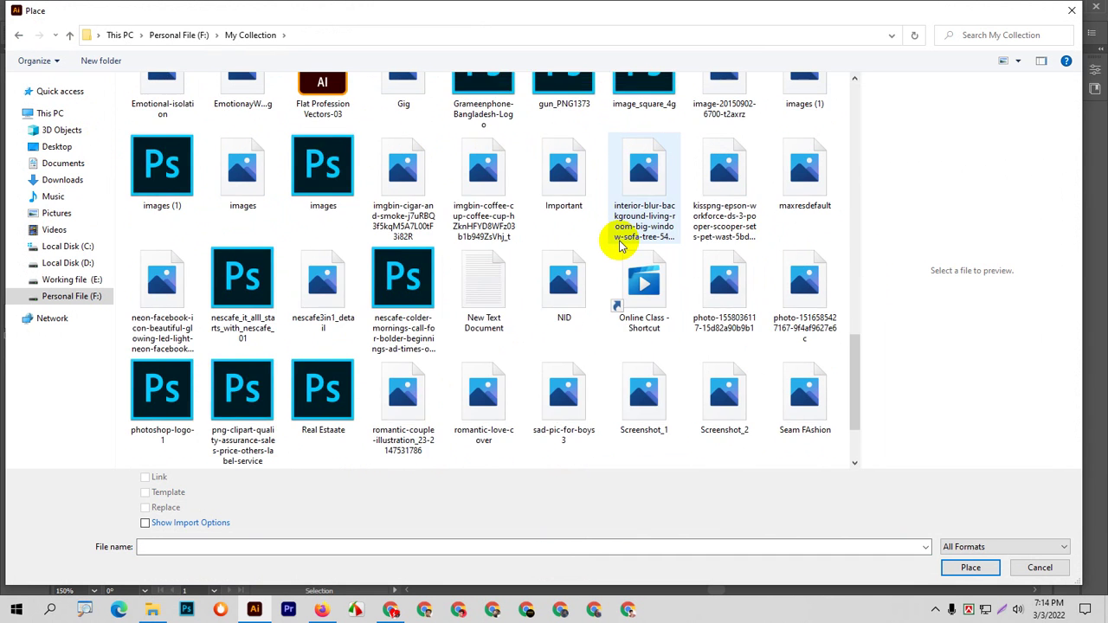
scroll(620, 246, "down", 3)
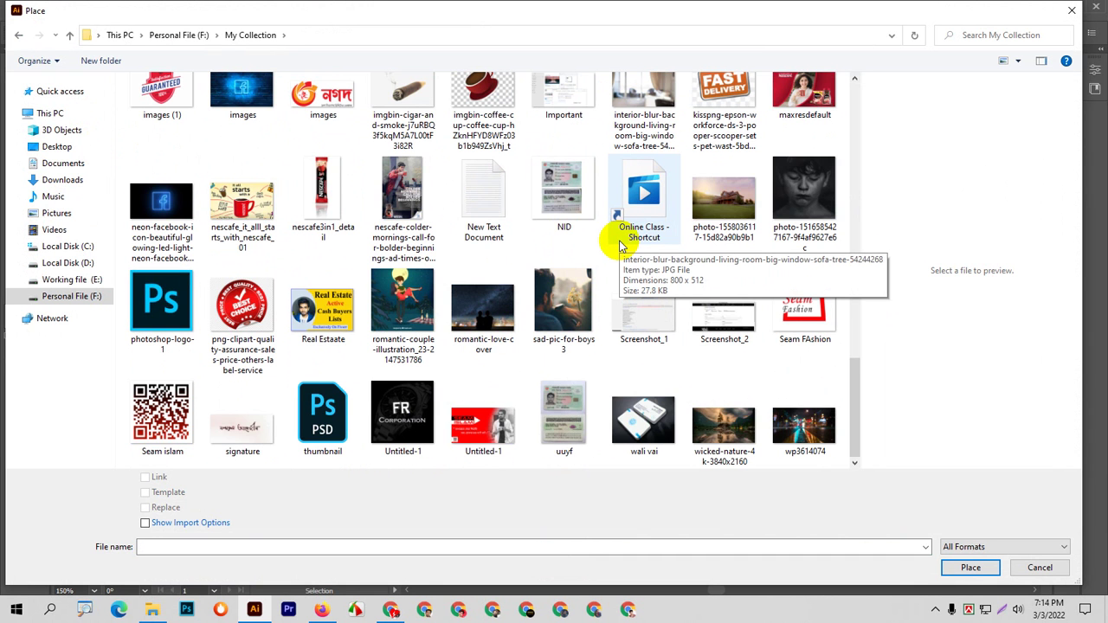
scroll(620, 246, "up", 5)
left_click(727, 433)
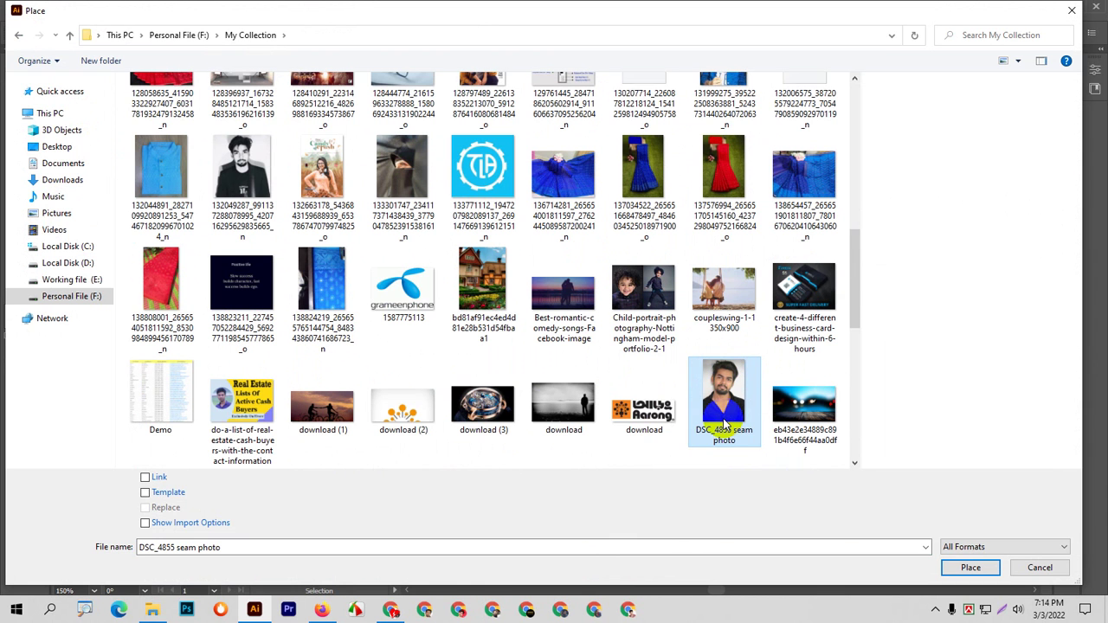
left_click(971, 568)
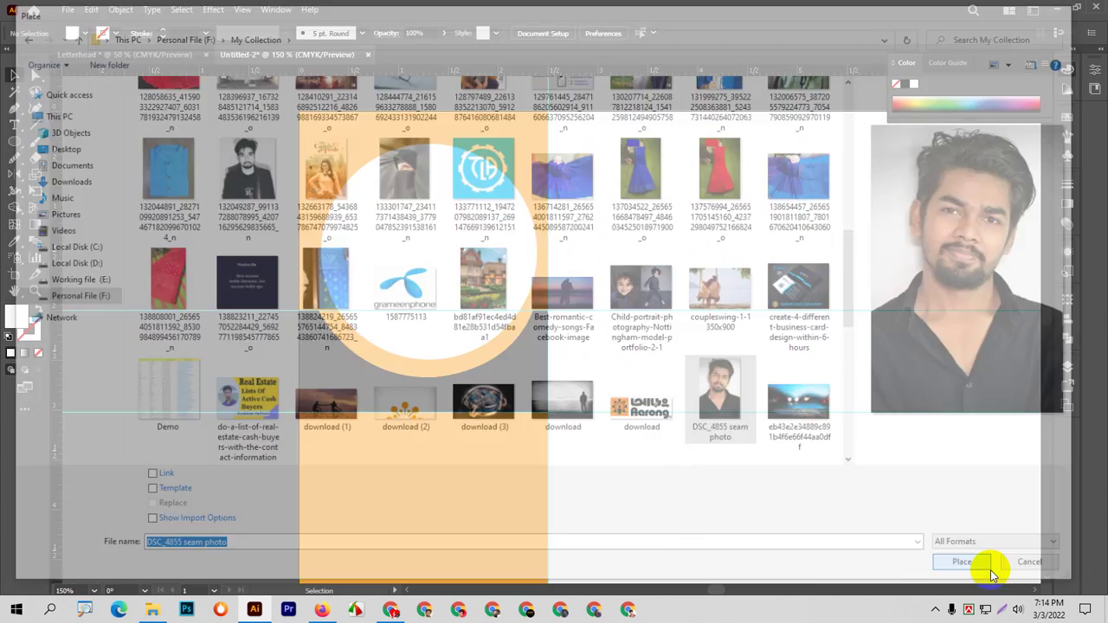
left_click(355, 182)
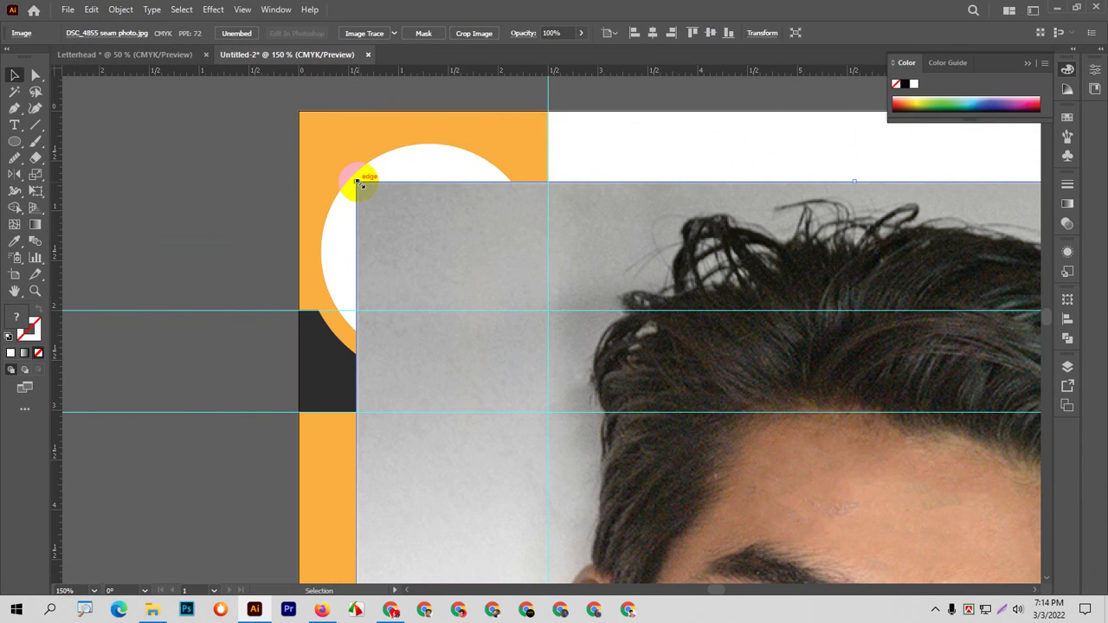
Resize the portrait photo and set it beside the white circle off the artboard.
scroll(358, 182, "down", 4)
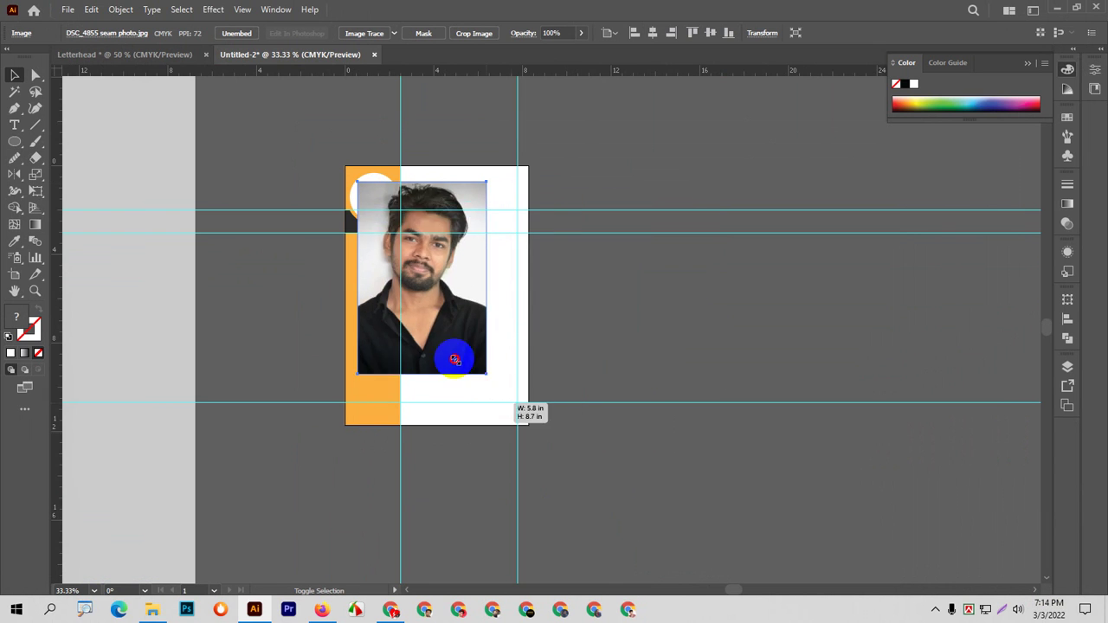
left_click_drag(578, 514, 374, 223)
scroll(375, 204, "up", 2)
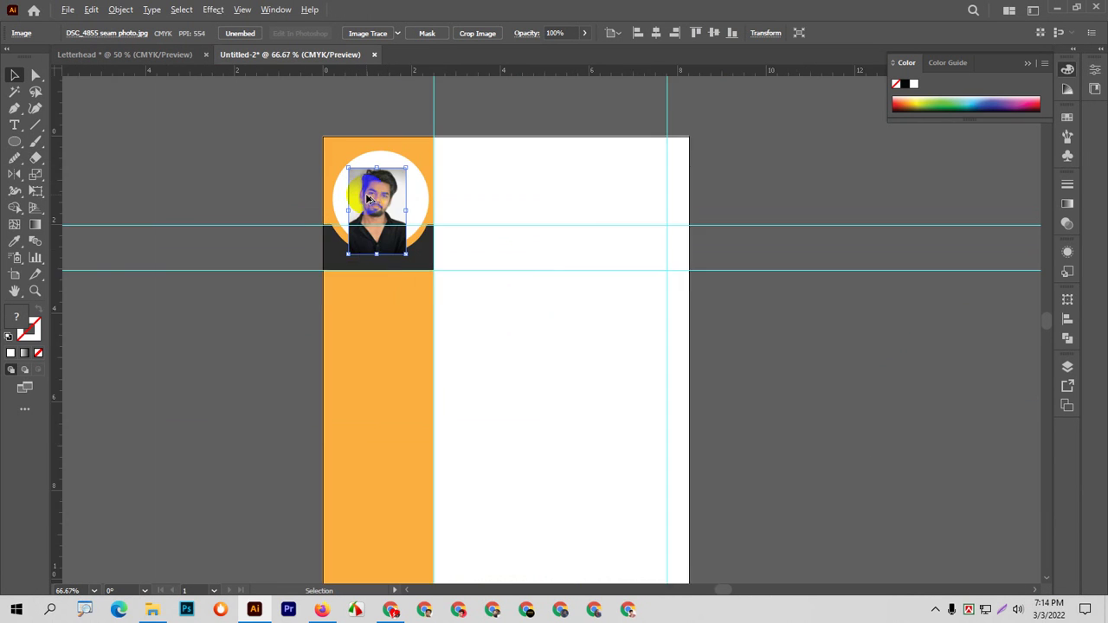
scroll(372, 191, "up", 3)
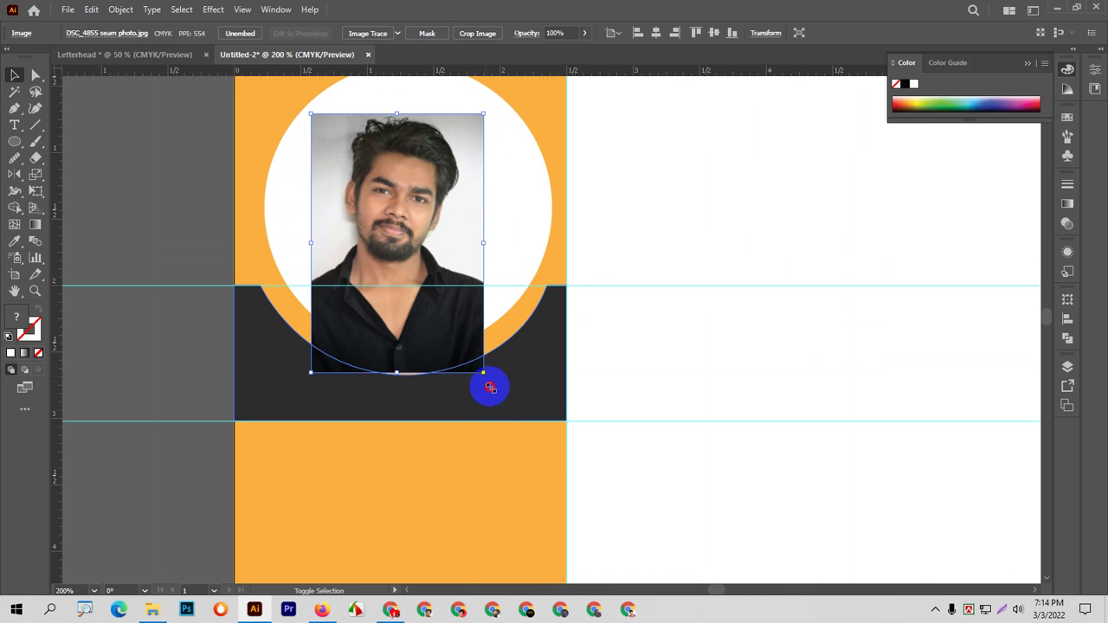
left_click_drag(483, 373, 535, 451)
scroll(459, 346, "up", 2)
mouse_move(485, 420)
left_mouse_down()
mouse_move(457, 350)
mouse_move(295, 231)
left_mouse_up()
scroll(459, 352, "down", 4)
left_click_drag(447, 330, 346, 191)
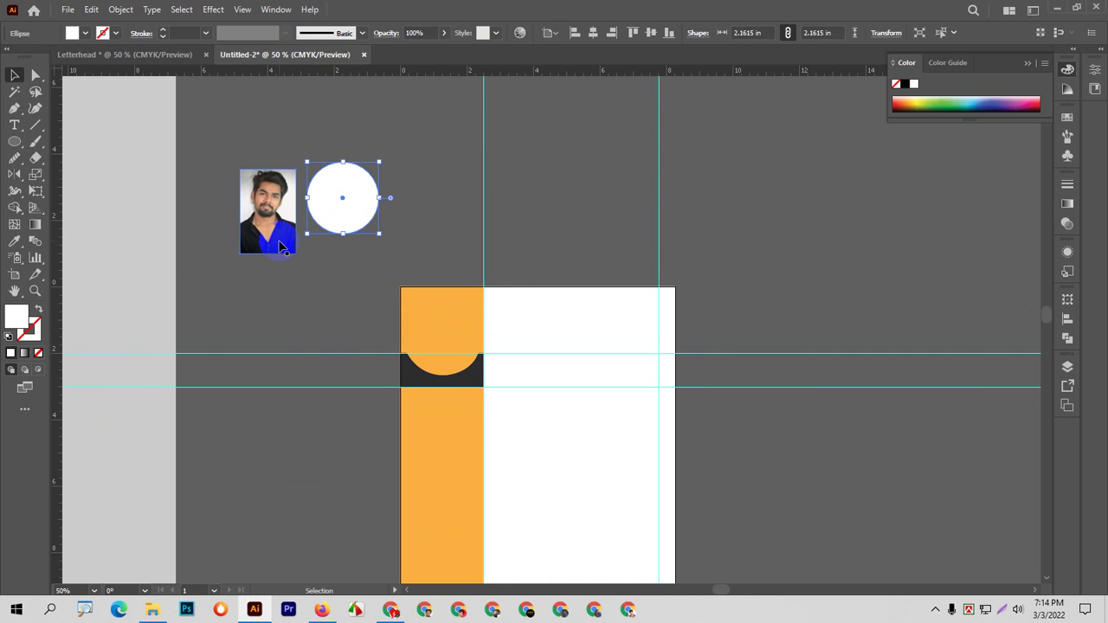
left_click(286, 227)
left_click_drag(295, 254, 342, 330)
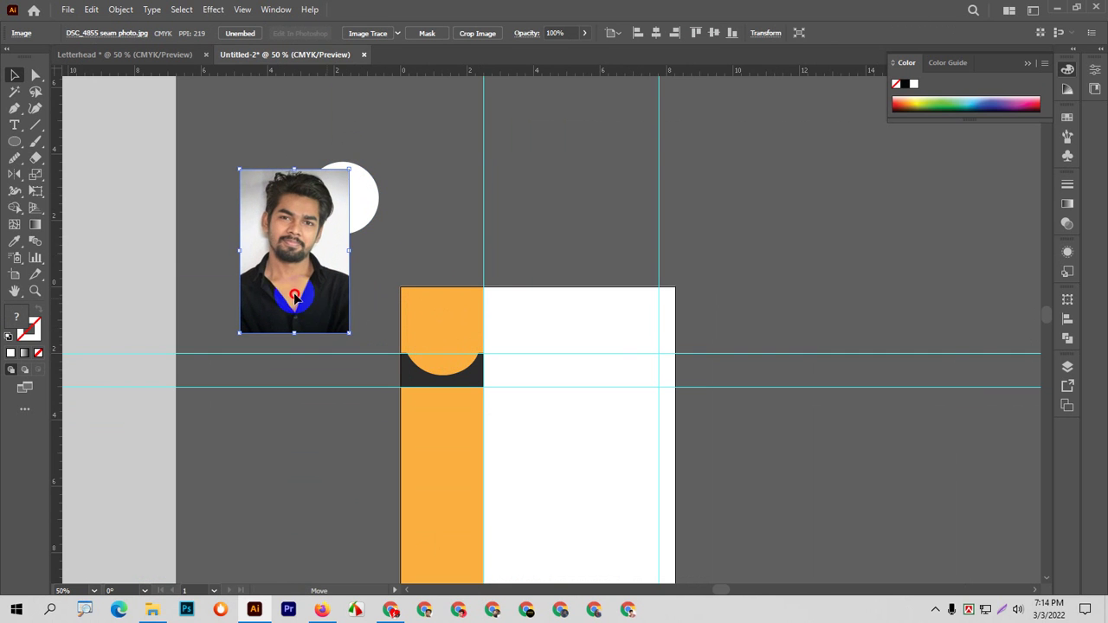
left_click_drag(292, 292, 235, 280)
Lower the white circle's opacity to 31%.
left_click(336, 217)
right_click(336, 217)
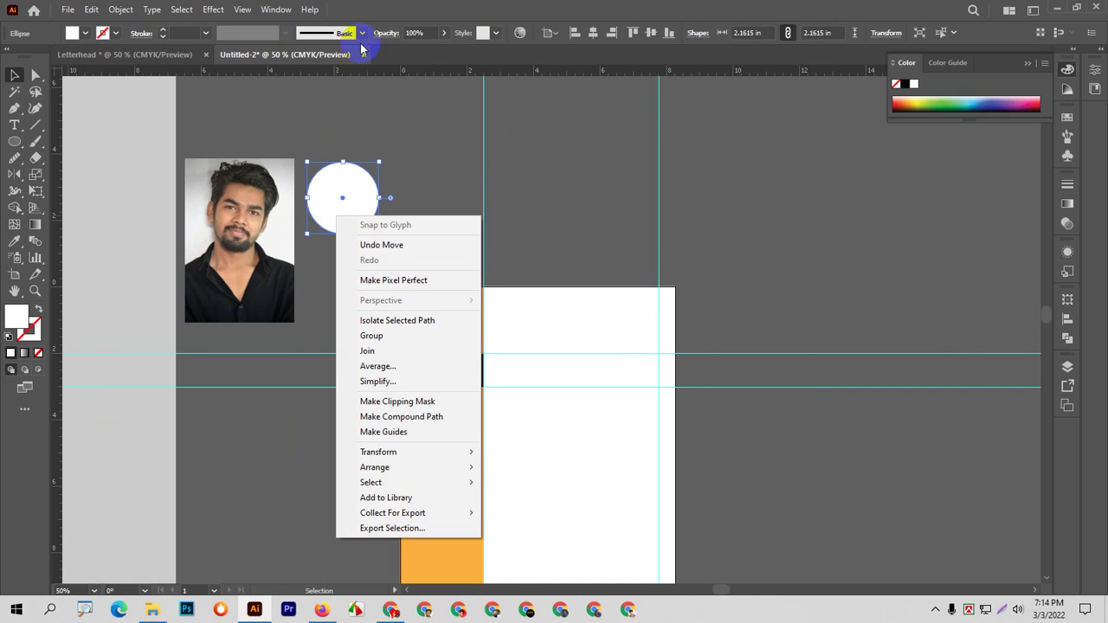
left_click(442, 32)
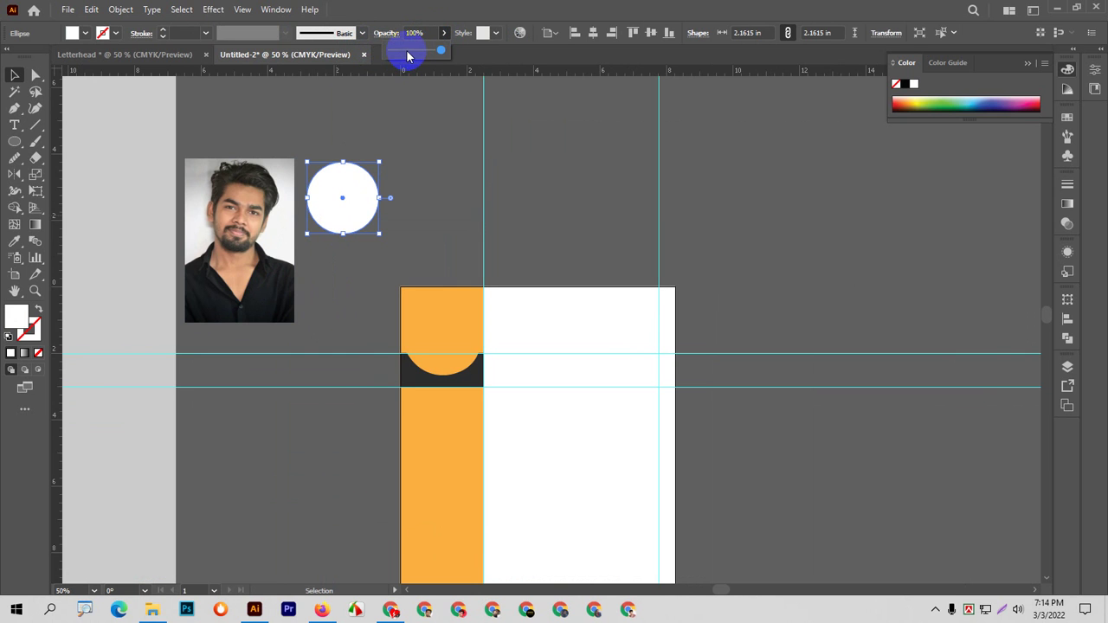
left_click(408, 56)
left_click(412, 164)
Bring the circle in front of the portrait, move it over the photo, and shrink the photo.
right_click(360, 206)
mouse_move(398, 456)
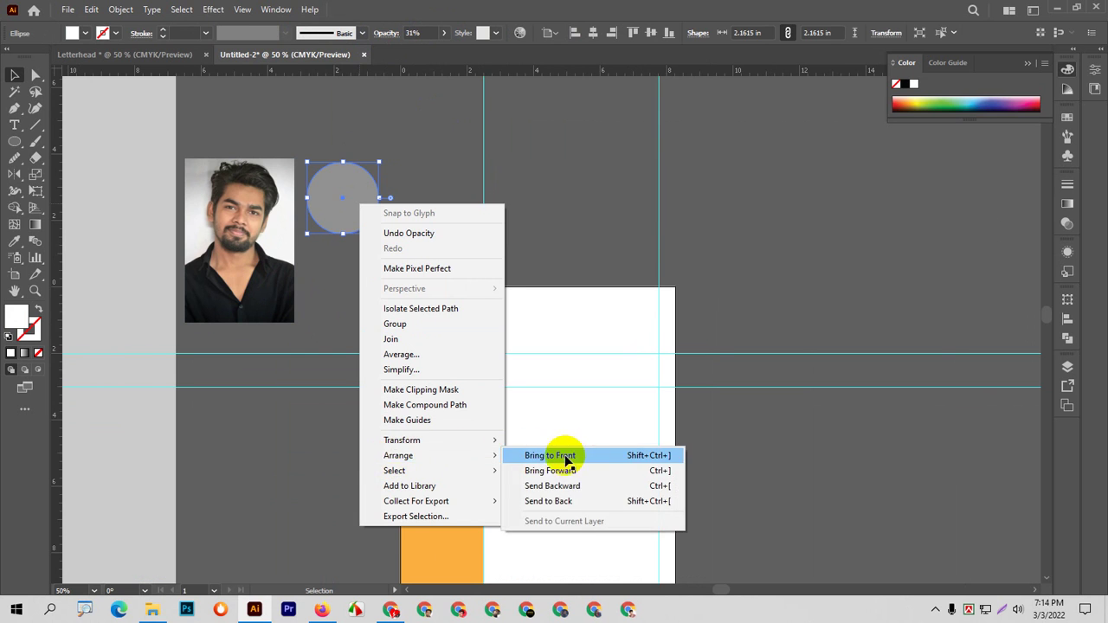
left_click(568, 456)
left_click_drag(349, 213, 243, 221)
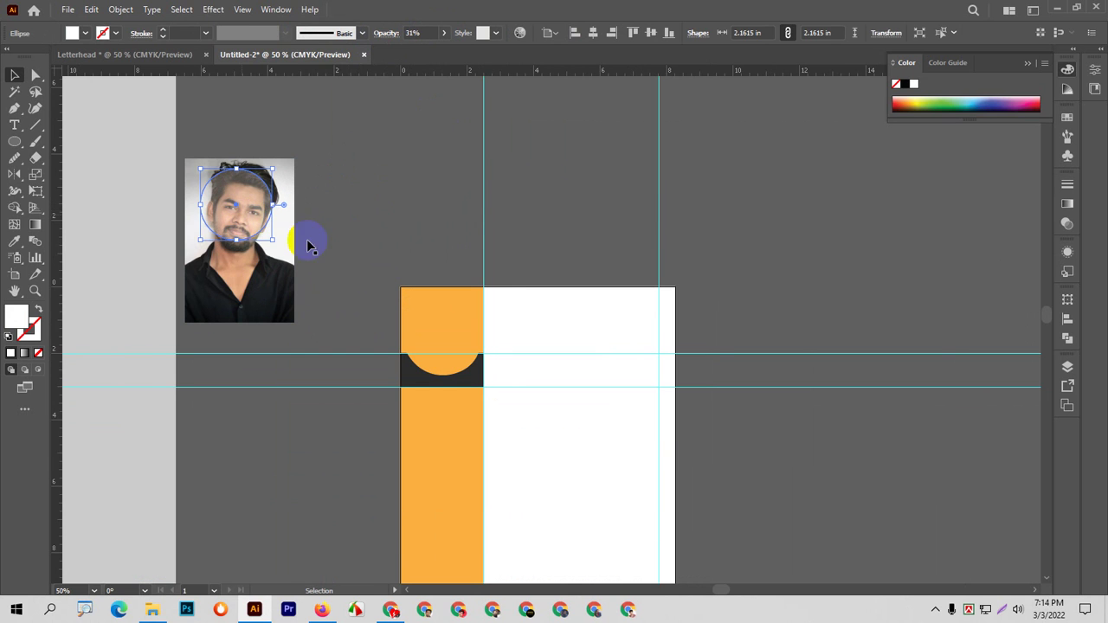
left_click(371, 234)
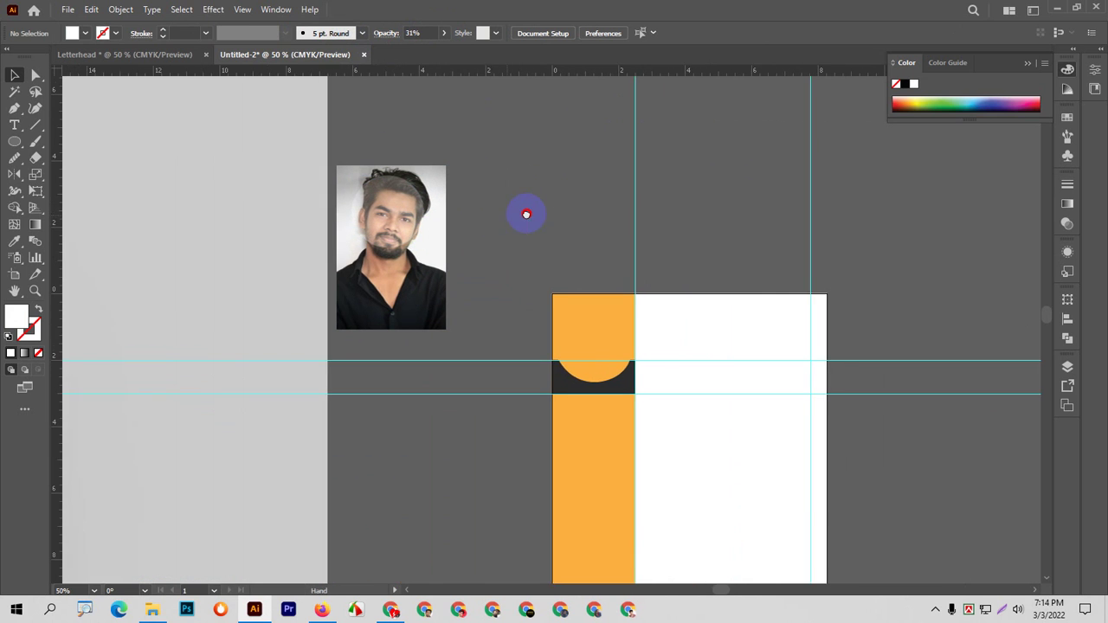
left_click_drag(378, 216, 565, 215)
left_click(474, 327)
left_click_drag(479, 326, 464, 272)
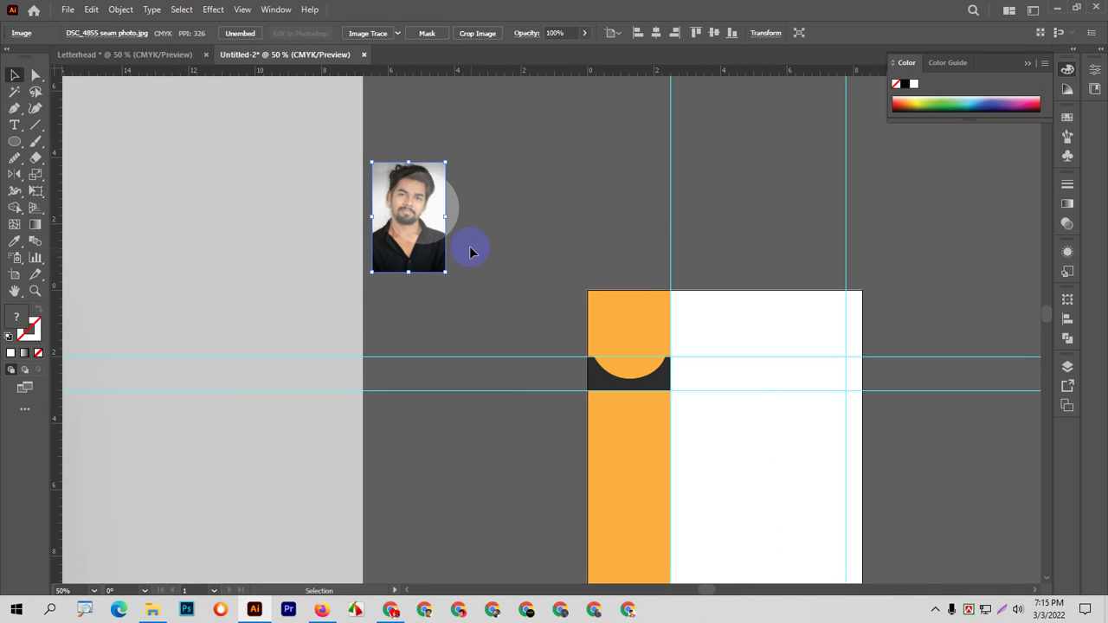
left_click(513, 251)
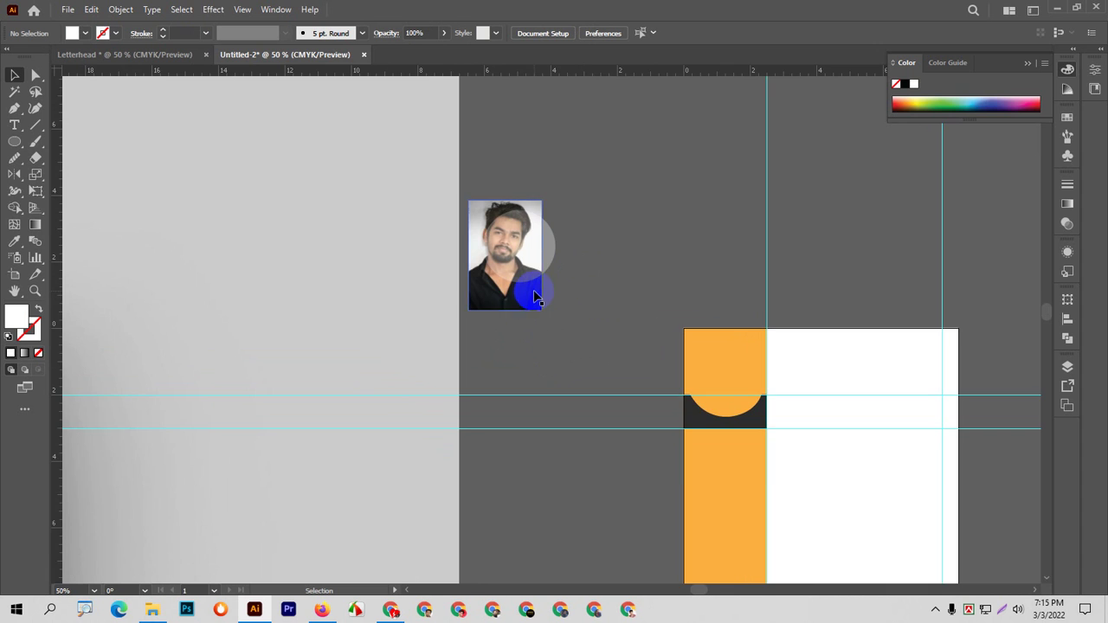
Center the circle over the face and crop the photo to it with Make Clipping Mask.
scroll(519, 259, "up", 1)
scroll(530, 275, "up", 1)
scroll(622, 310, "up", 2)
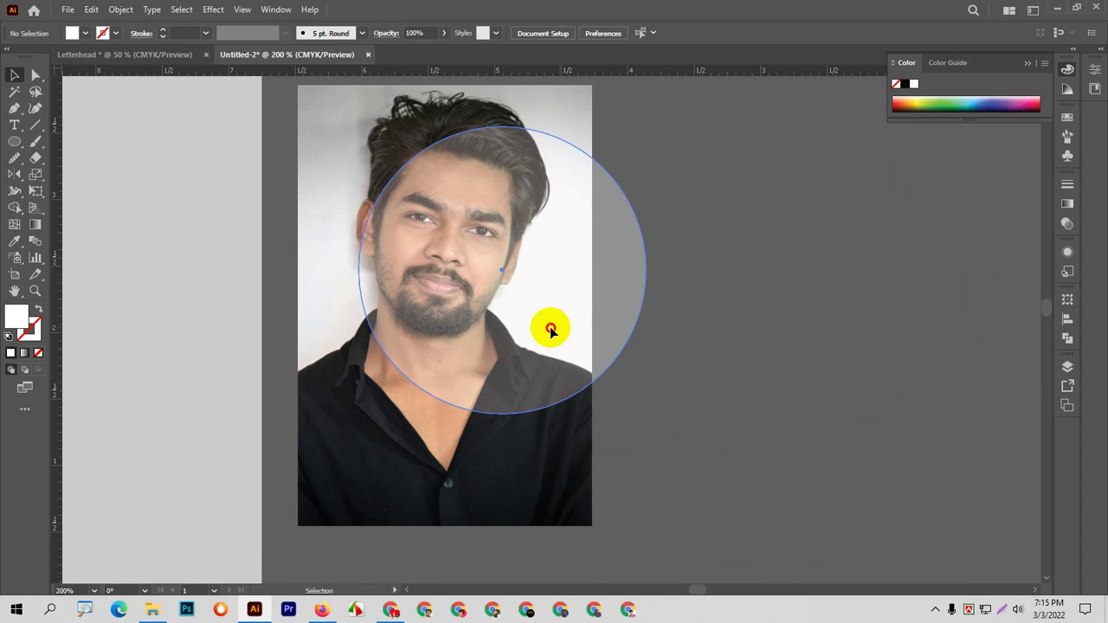
left_click_drag(552, 330, 507, 290)
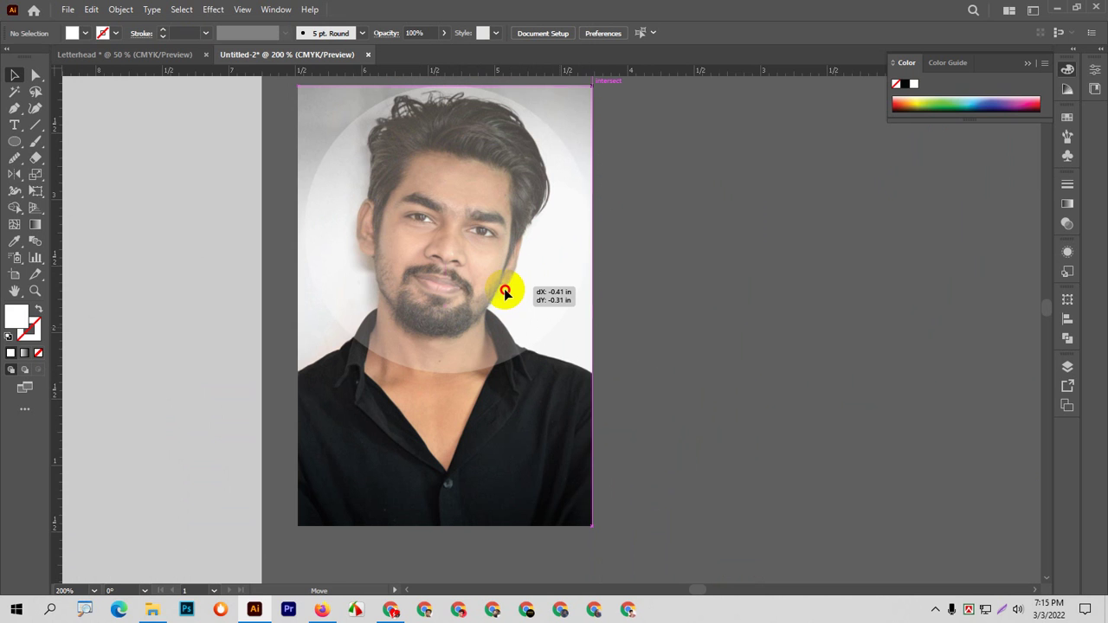
left_click(661, 284)
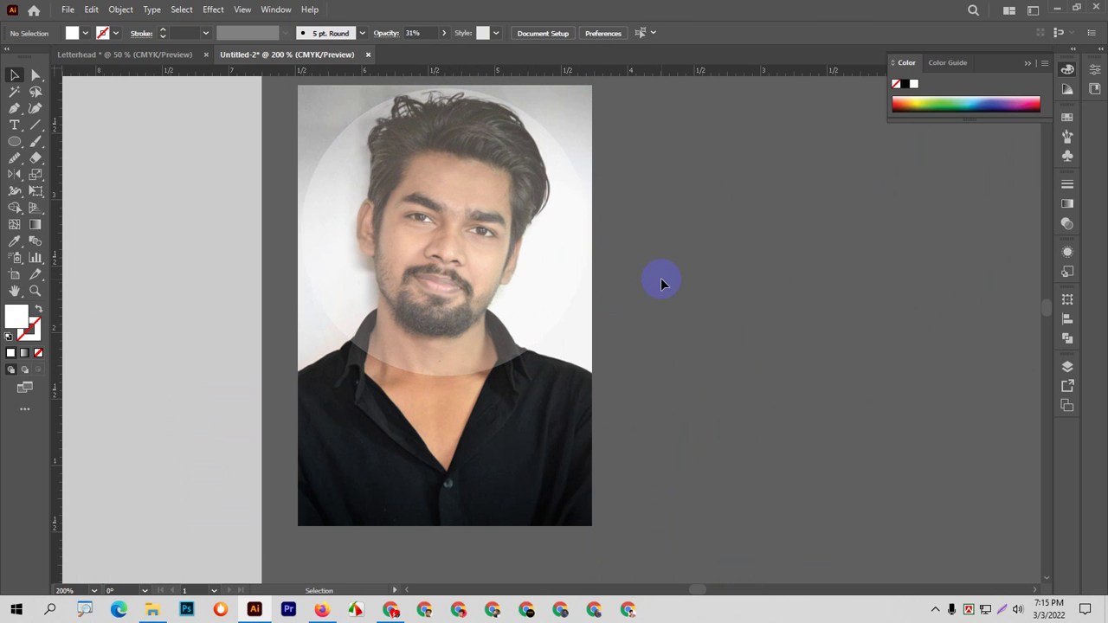
left_click_drag(656, 205, 471, 262)
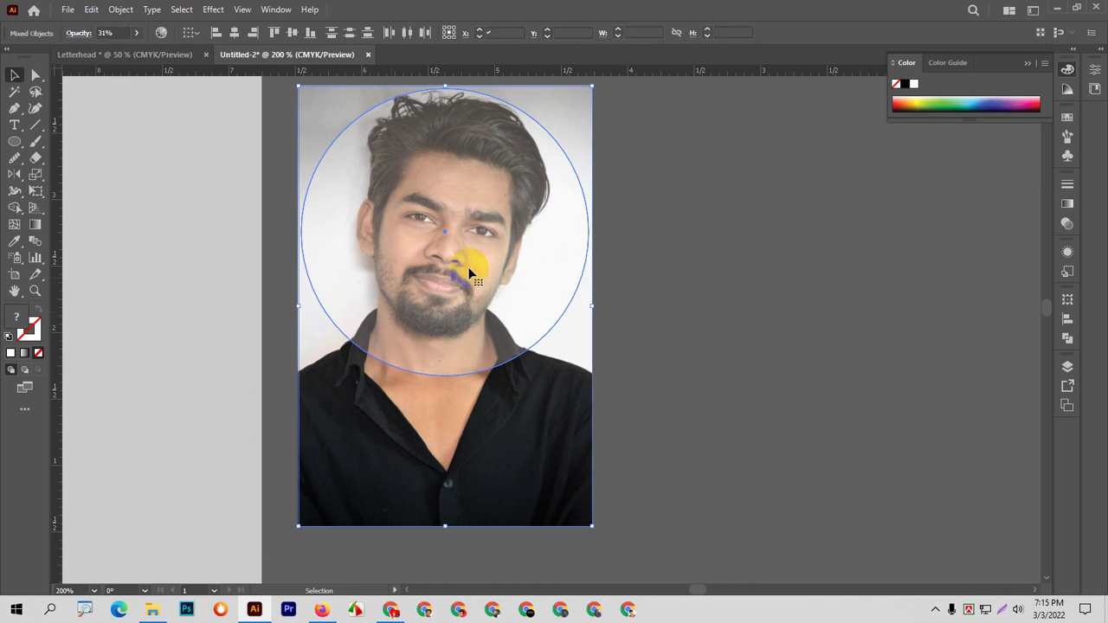
right_click(472, 262)
left_click(511, 383)
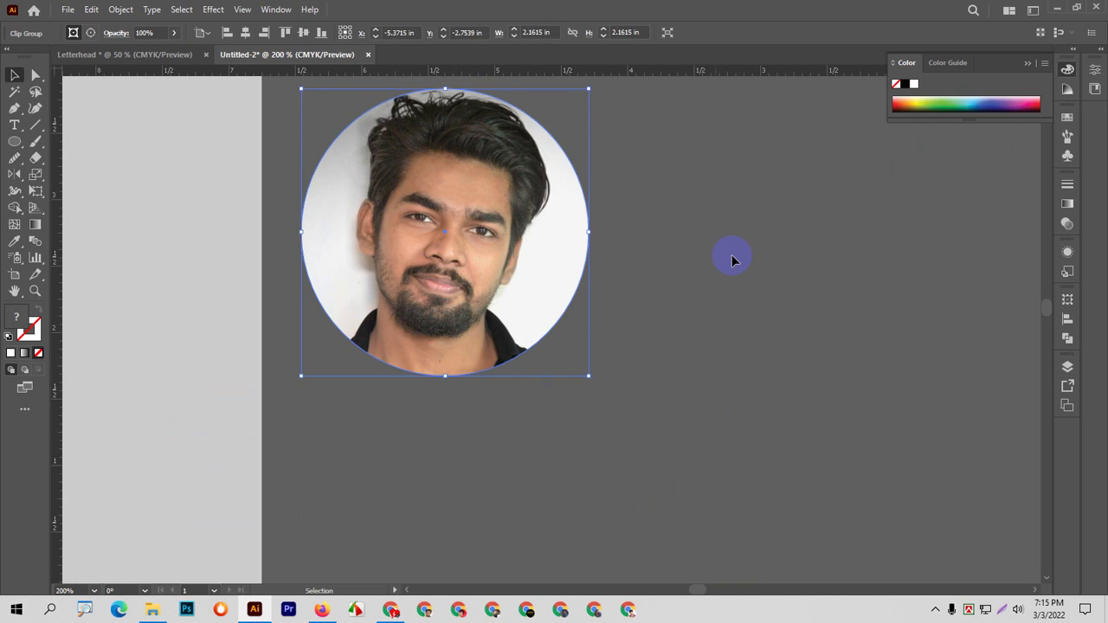
left_click(732, 260)
scroll(731, 259, "down", 4)
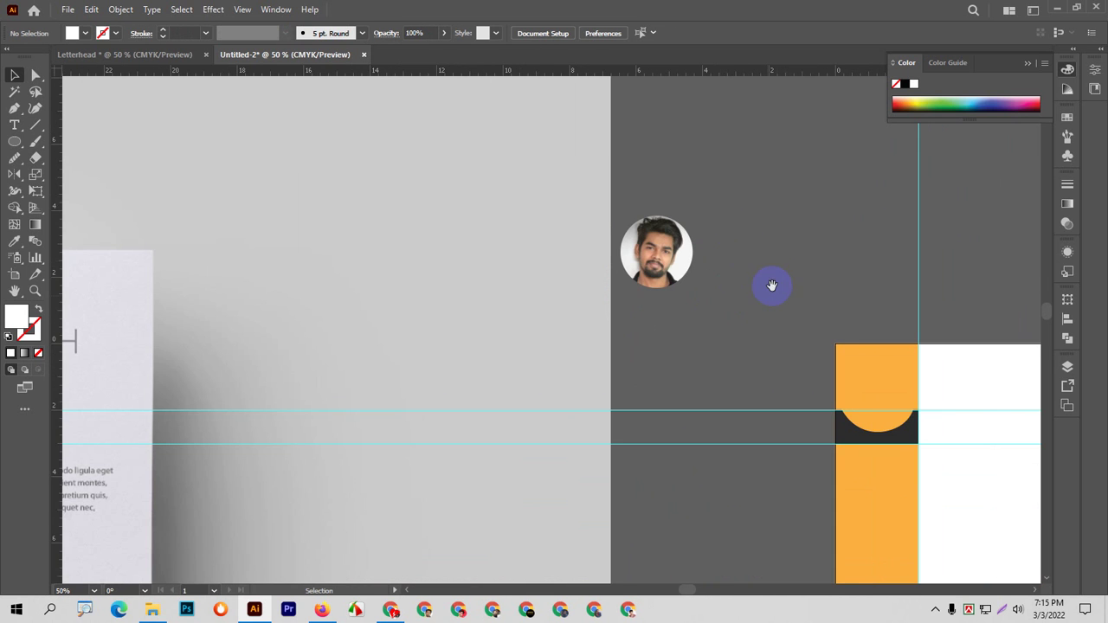
Draw a white circle and position it at the top of the orange column.
left_click_drag(772, 286, 456, 279)
mouse_move(372, 269)
left_mouse_down()
mouse_move(598, 417)
mouse_move(456, 280)
left_mouse_up()
left_click(12, 144)
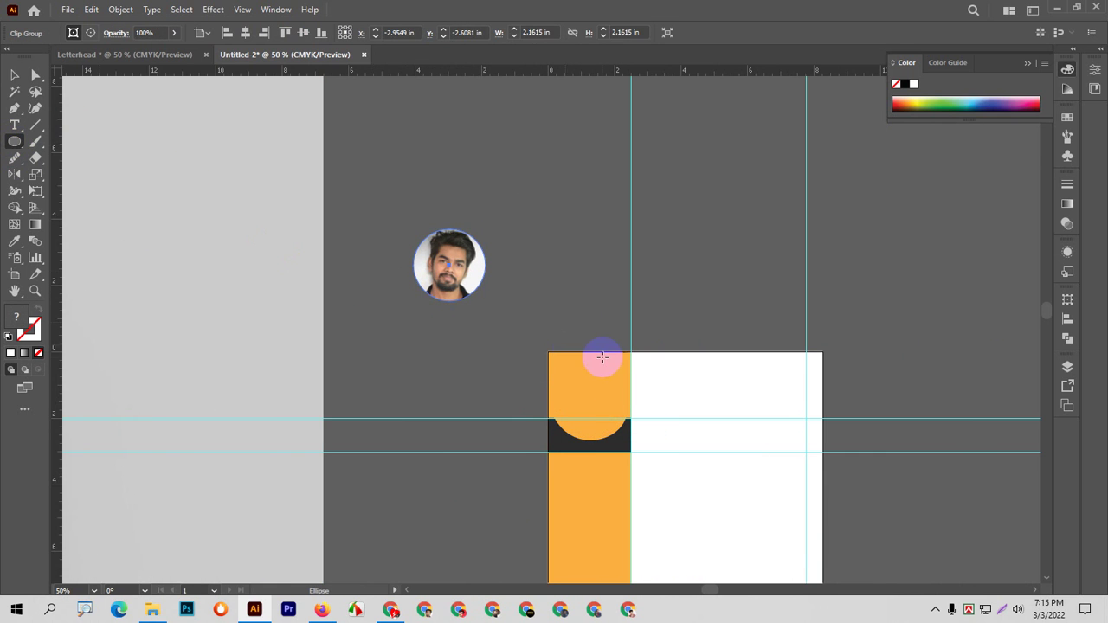
left_click_drag(625, 362, 475, 289)
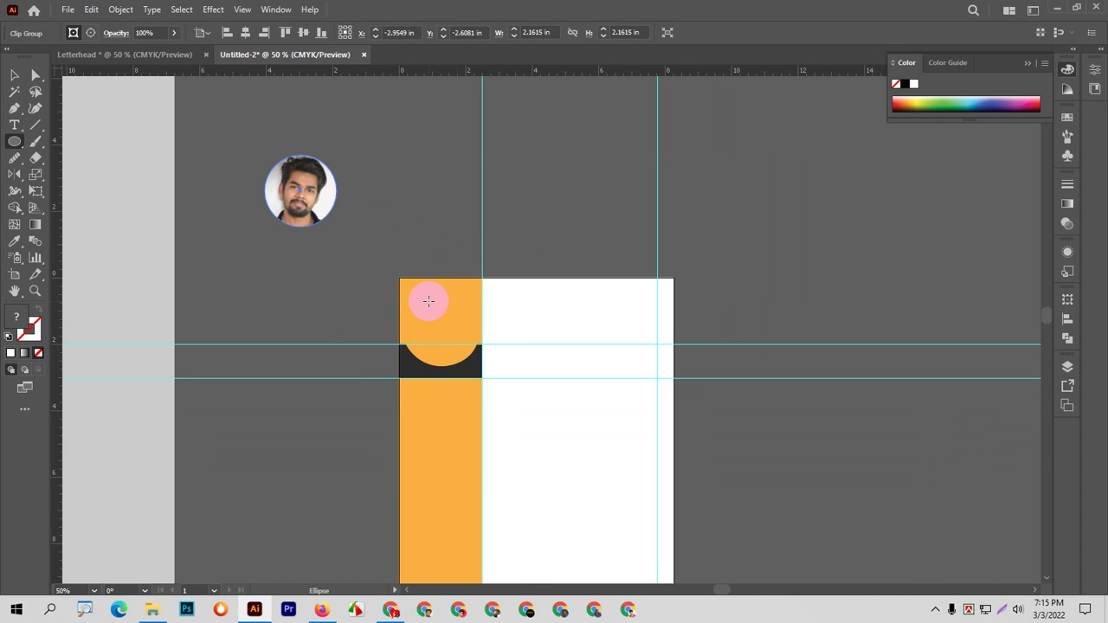
scroll(428, 300, "up", 2)
left_click_drag(407, 319, 547, 462)
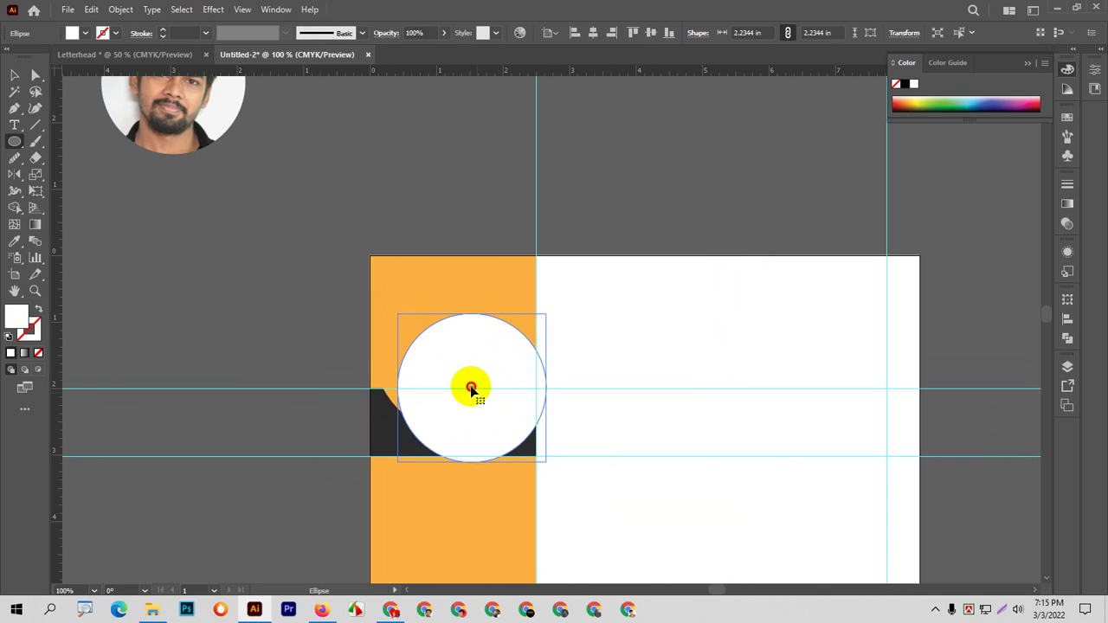
left_click_drag(471, 389, 455, 354)
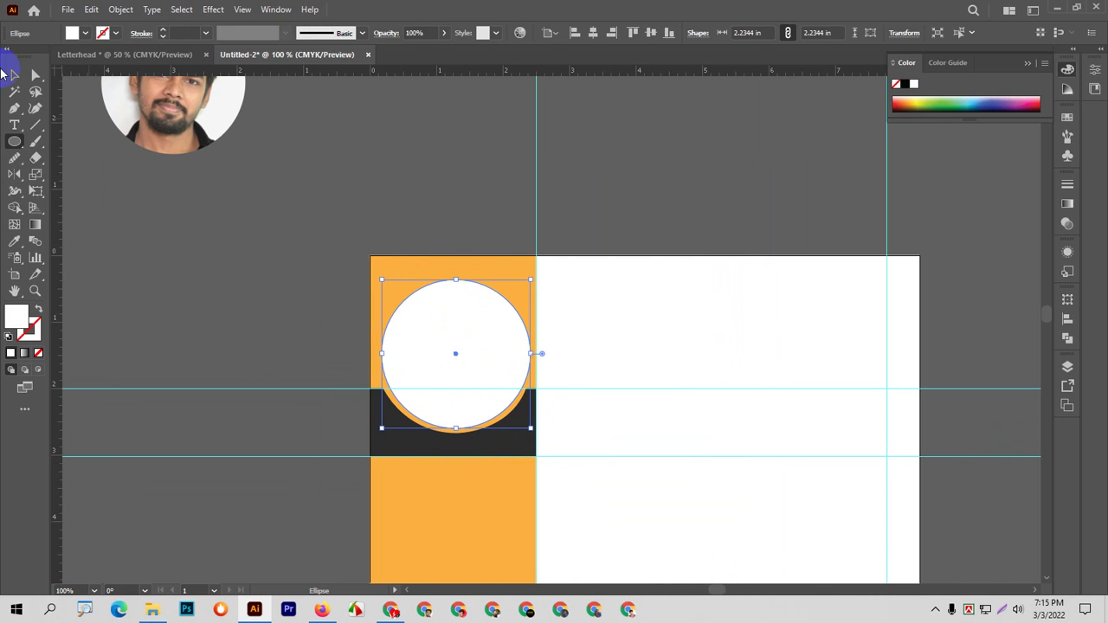
Place the circular photo in front of the white circle, slightly shrunk and centered in the ring.
left_click(15, 76)
left_click_drag(180, 116, 452, 384)
right_click(452, 385)
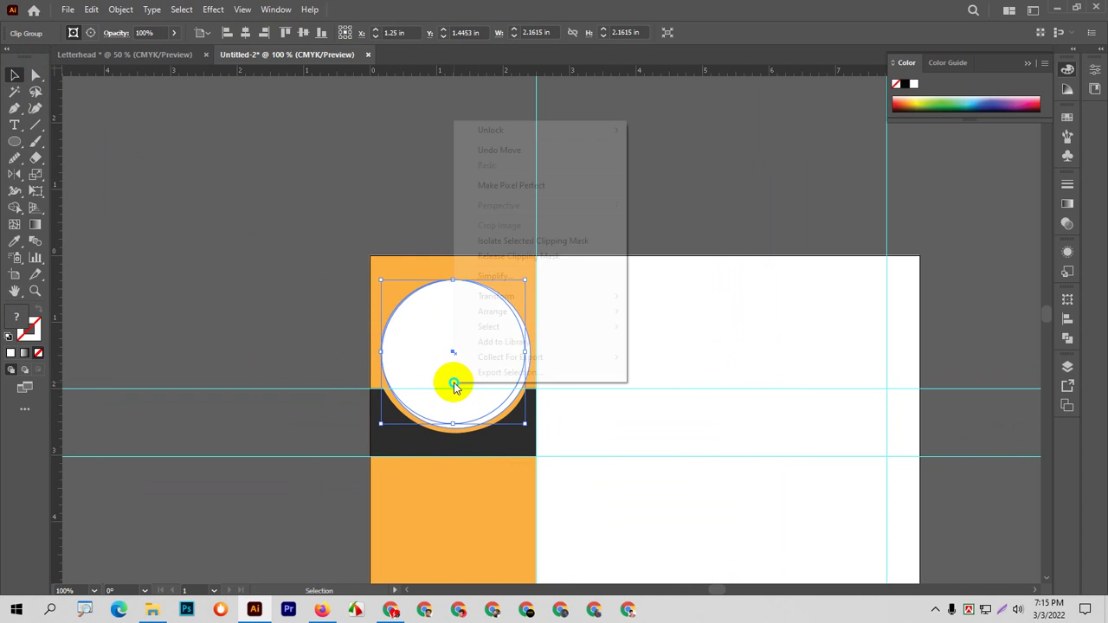
mouse_move(519, 311)
left_click(687, 312)
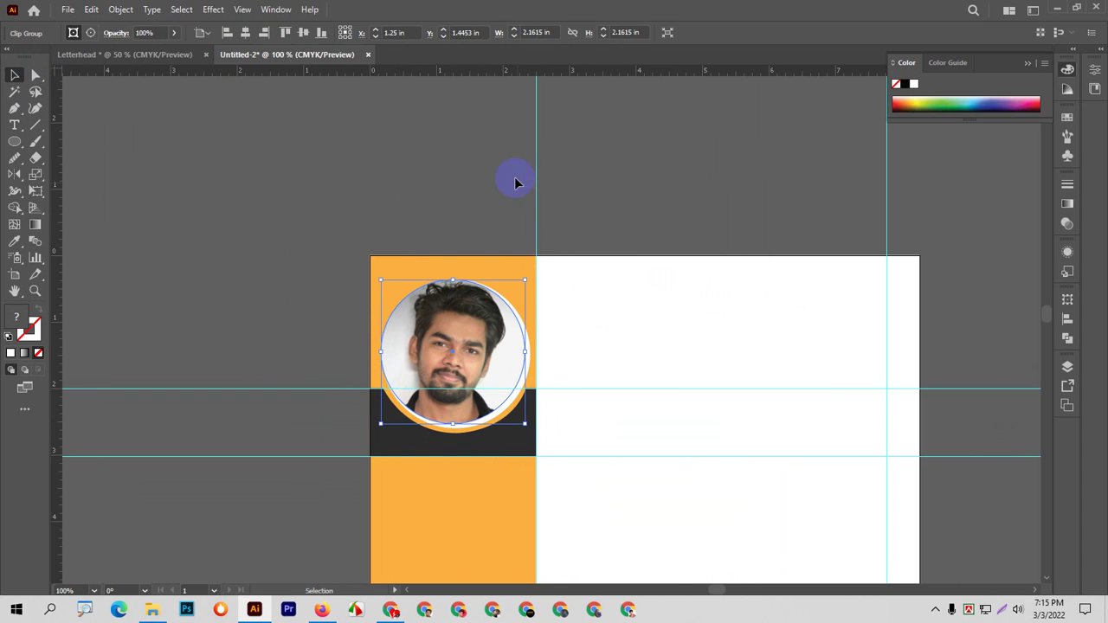
left_click(514, 182)
left_click(490, 348)
left_click_drag(489, 347, 492, 343)
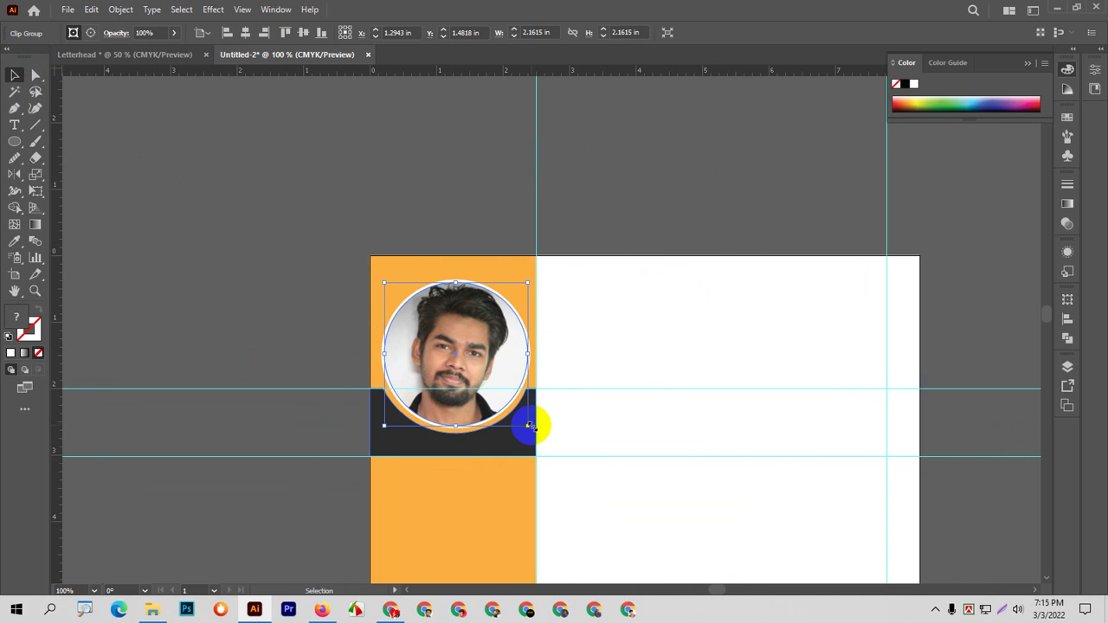
left_click_drag(529, 426, 526, 424)
left_click(601, 183)
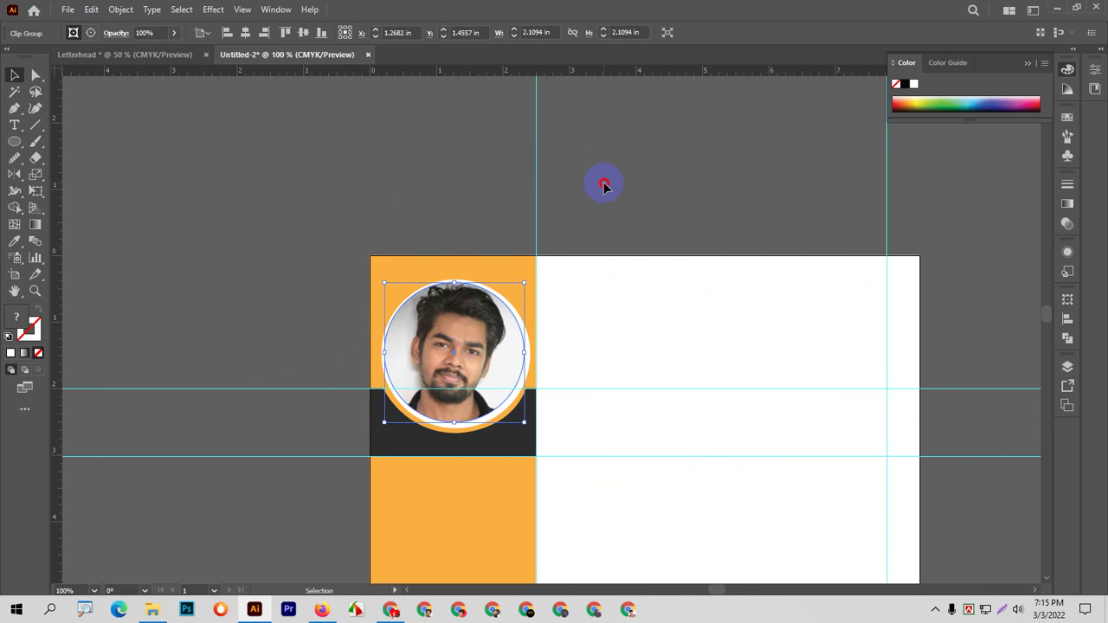
left_click_drag(466, 348, 467, 352)
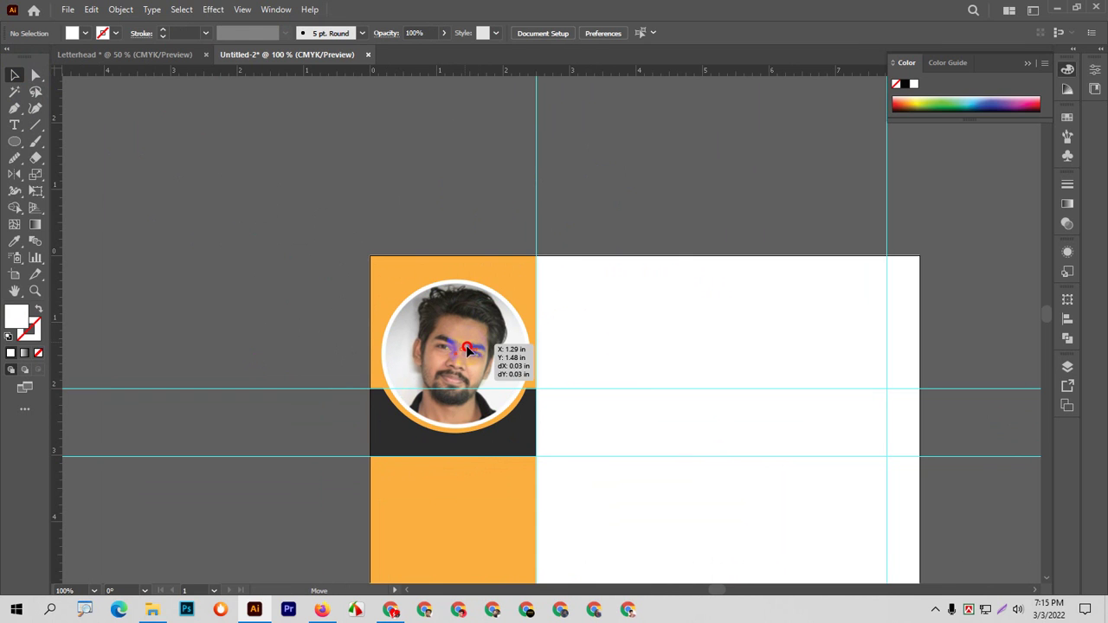
left_click(612, 204)
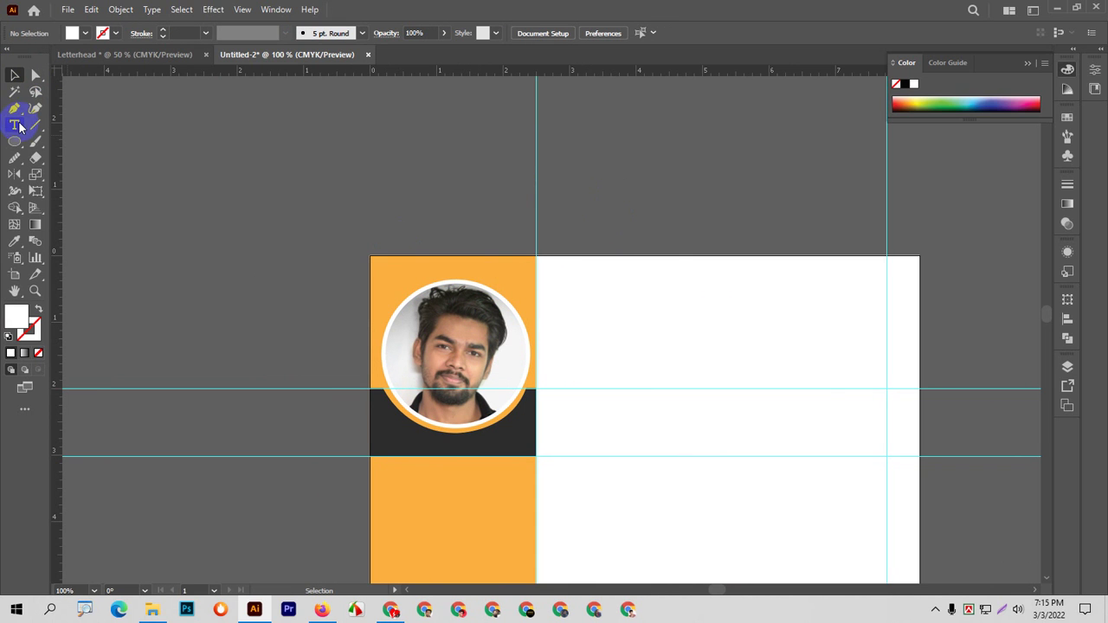
Draw a thin white rectangle, about 2.5 × 0.27 in, across the top of the orange column.
left_click(19, 144)
left_click(46, 146)
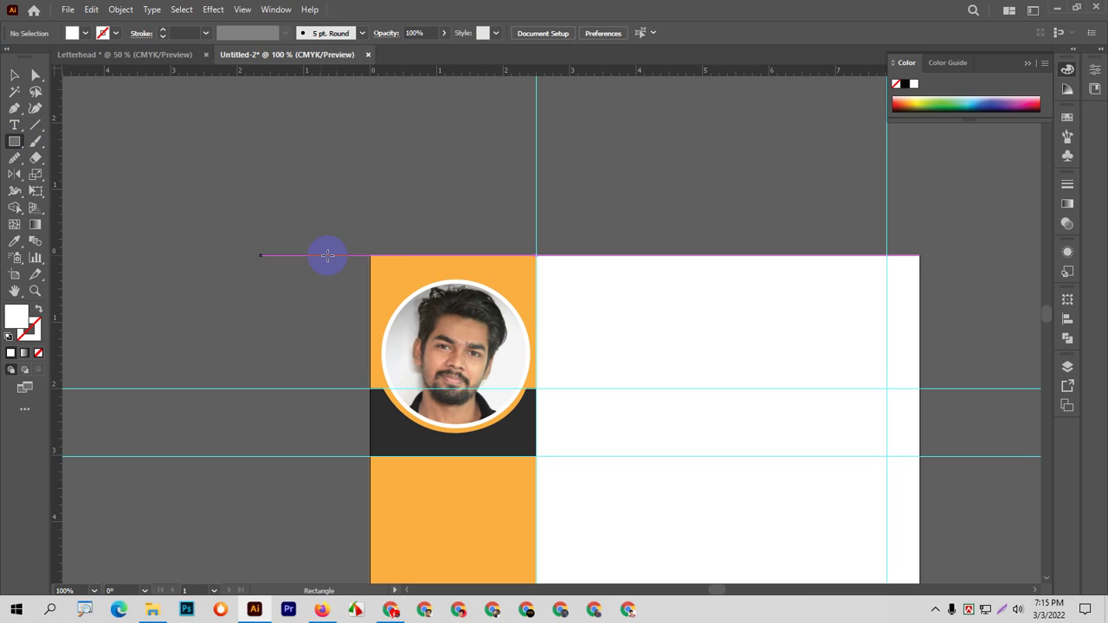
left_click_drag(370, 257, 539, 274)
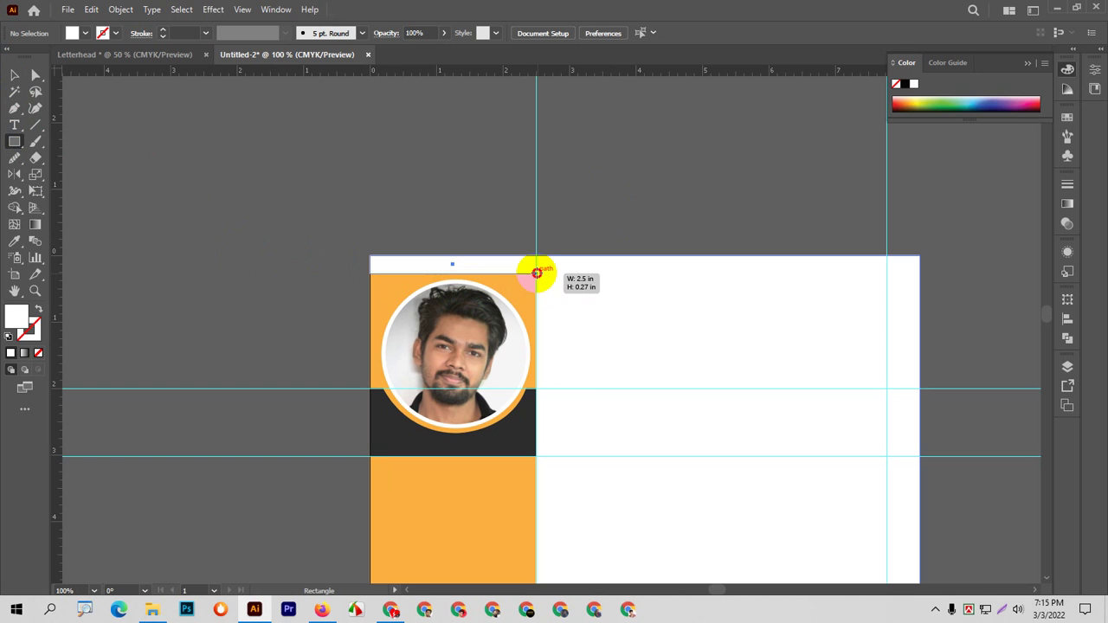
left_click_drag(536, 272, 537, 273)
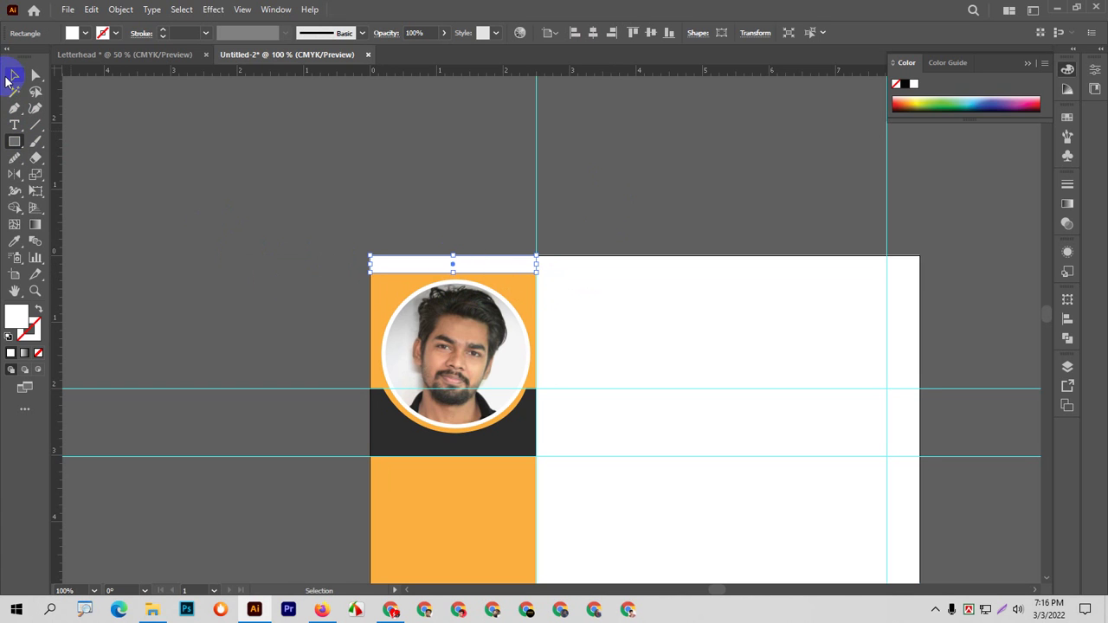
left_click(174, 138)
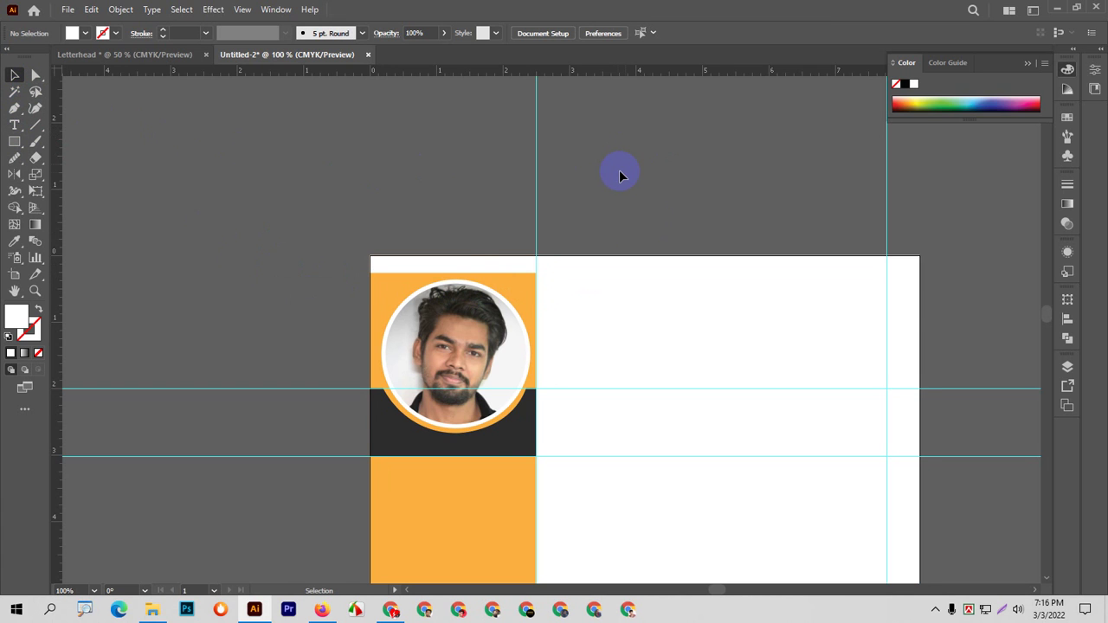
scroll(620, 175, "down", 1)
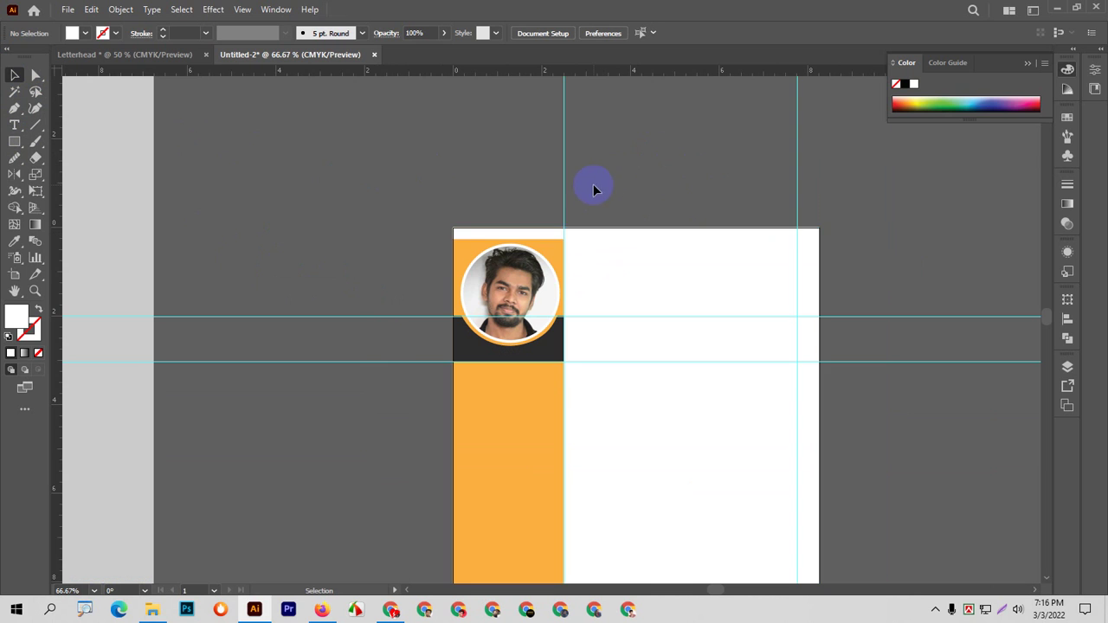
Duplicate the white strip into the right-hand area and give the copy the column's orange.
left_click(553, 242)
mouse_move(547, 235)
left_mouse_down()
mouse_move(634, 241)
mouse_move(616, 253)
left_mouse_up()
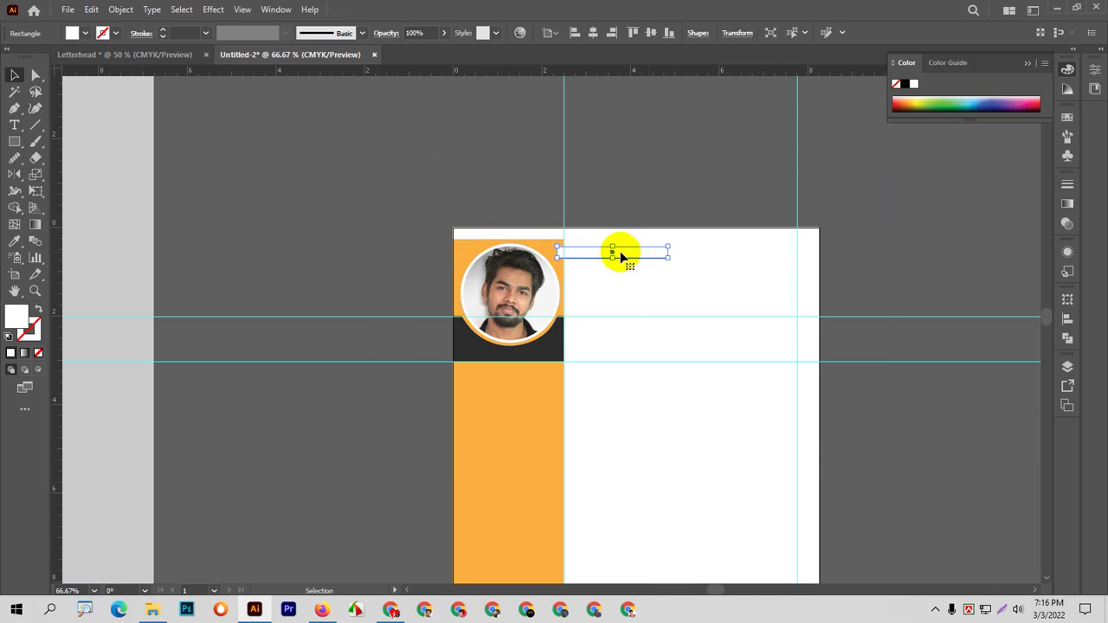
left_click(20, 247)
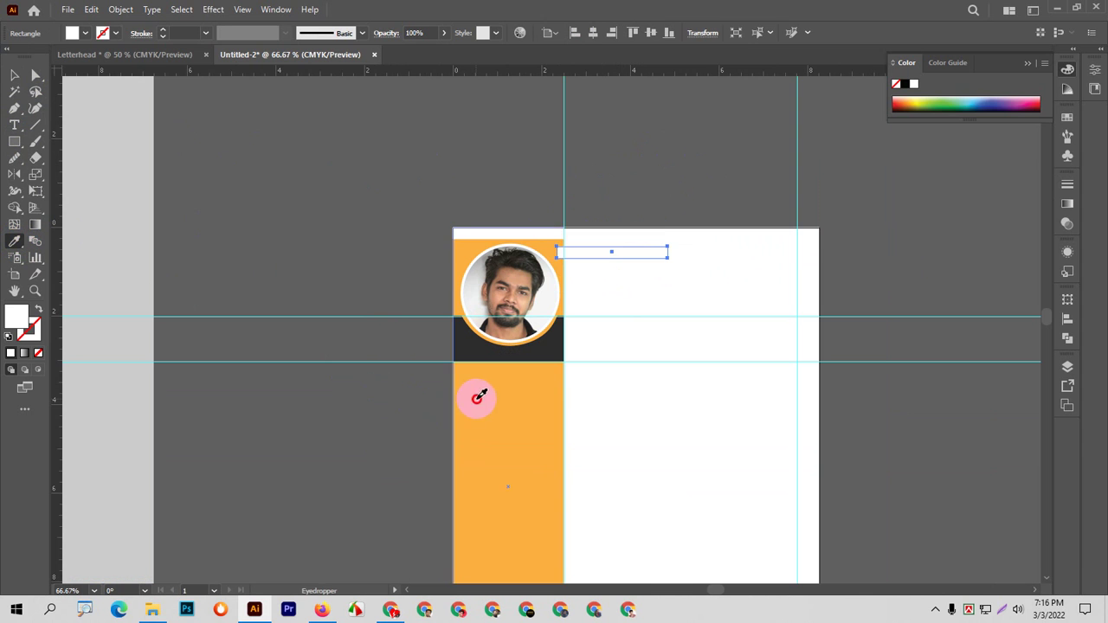
left_click(477, 396)
left_click(15, 76)
left_click(654, 214)
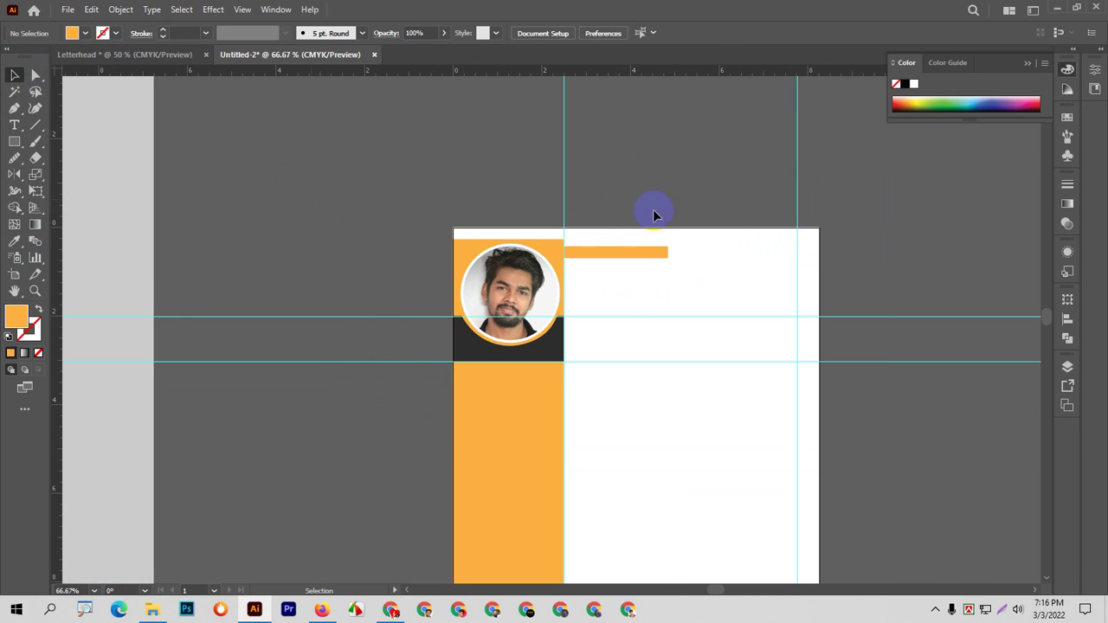
Move the orange bar up to the page's top edge and stretch it to the right edge.
scroll(602, 213, "up", 3)
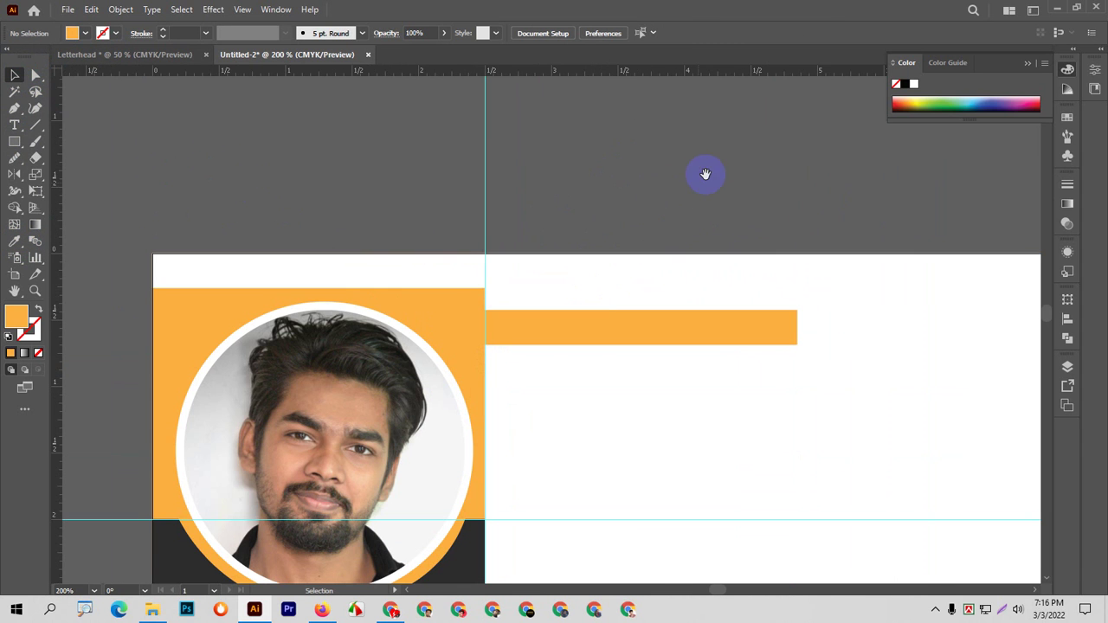
mouse_move(705, 174)
left_mouse_down()
mouse_move(384, 116)
mouse_move(440, 104)
left_mouse_up()
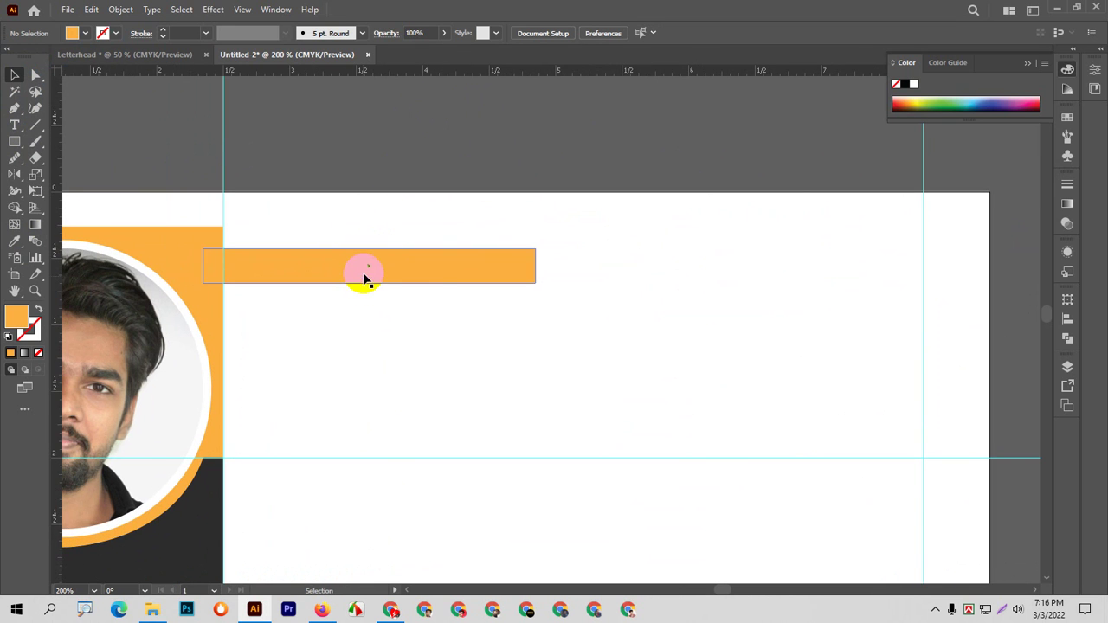
left_click_drag(364, 275, 395, 263)
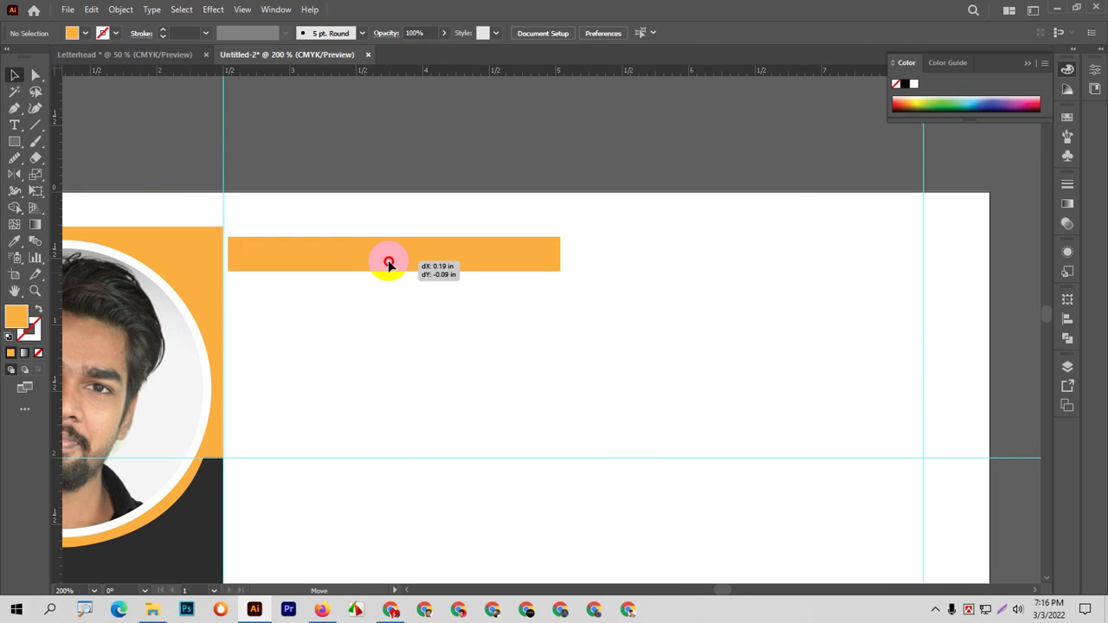
left_click_drag(388, 266, 389, 266)
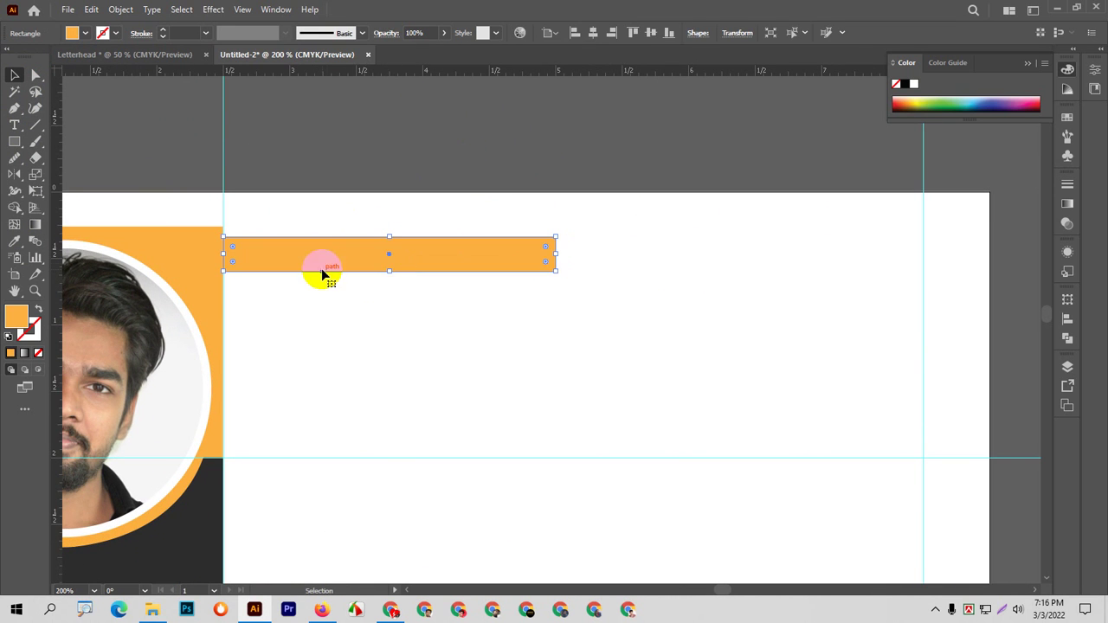
left_click_drag(321, 260, 321, 216)
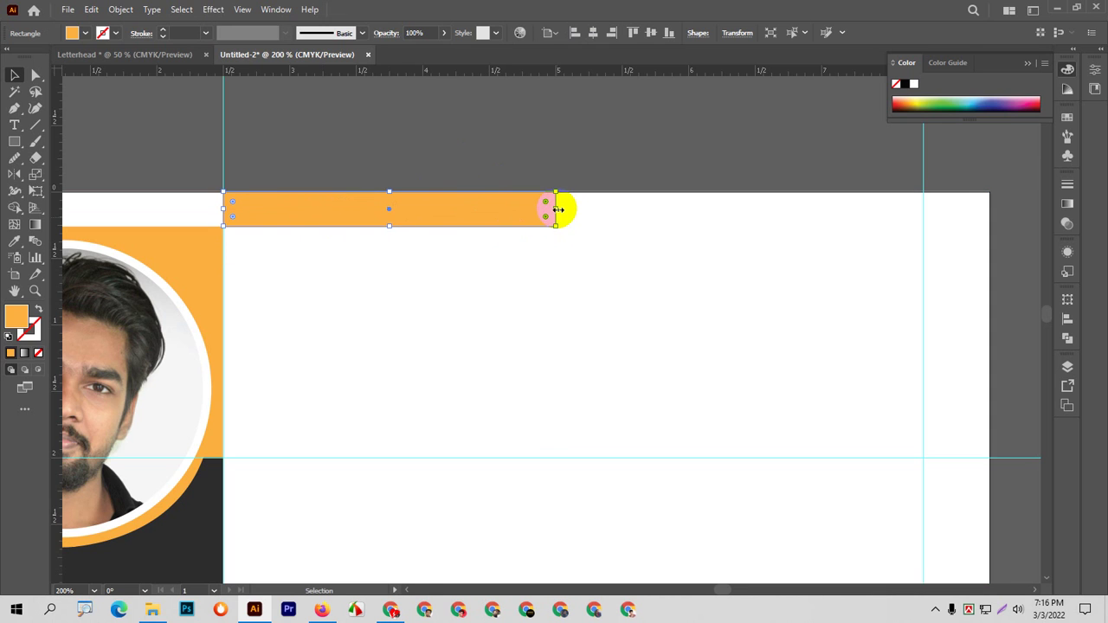
left_click_drag(555, 209, 991, 207)
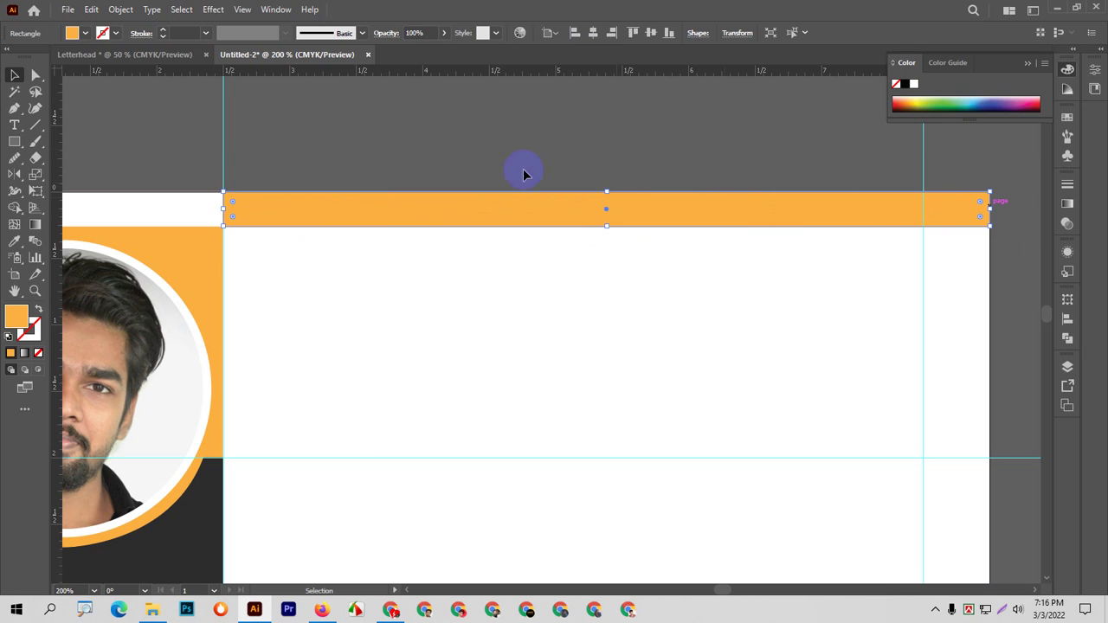
left_click(158, 134)
scroll(549, 268, "down", 1, "alt")
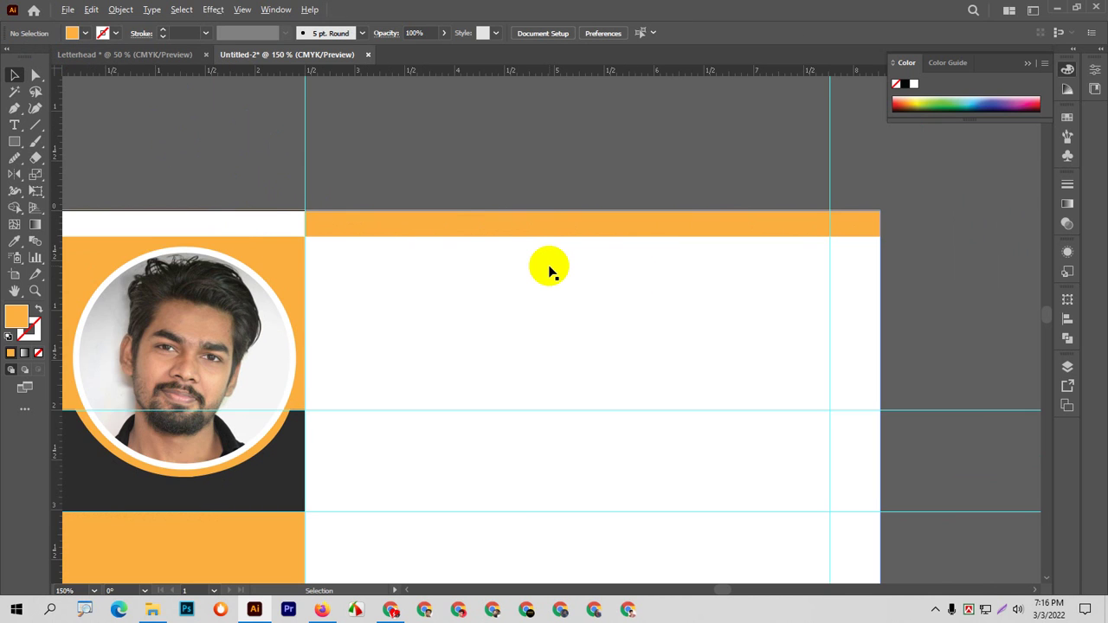
scroll(549, 273, "down", 1, "alt")
scroll(546, 272, "down", 1)
scroll(543, 275, "down", 1)
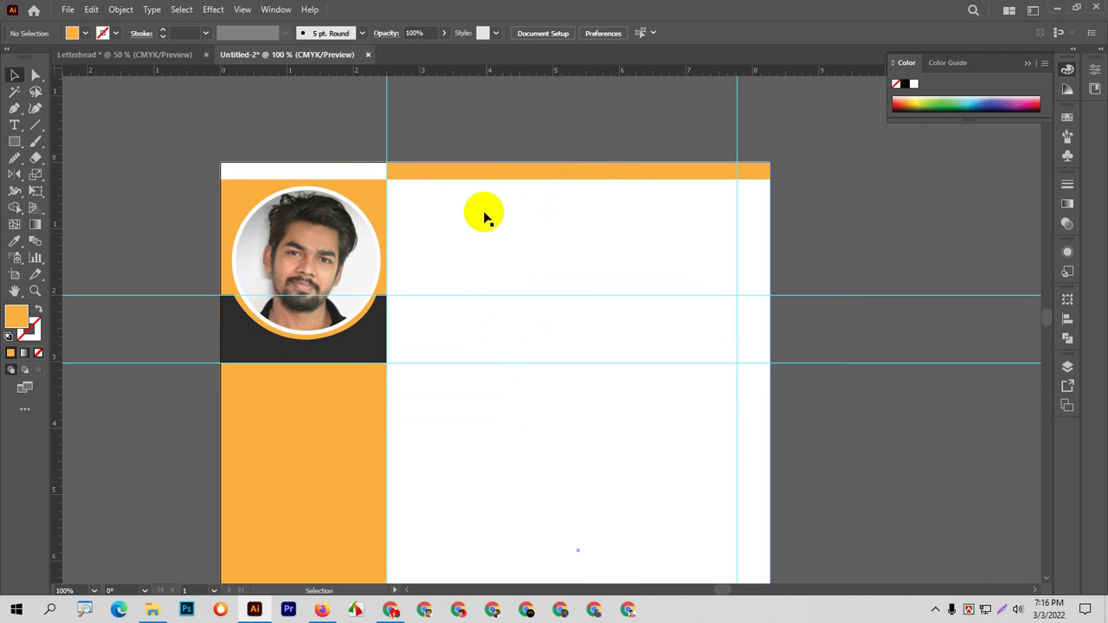
left_click(474, 173)
left_click(440, 173)
left_click(330, 254)
Add a text object and replace its placeholder text with the person's name.
left_click(15, 127)
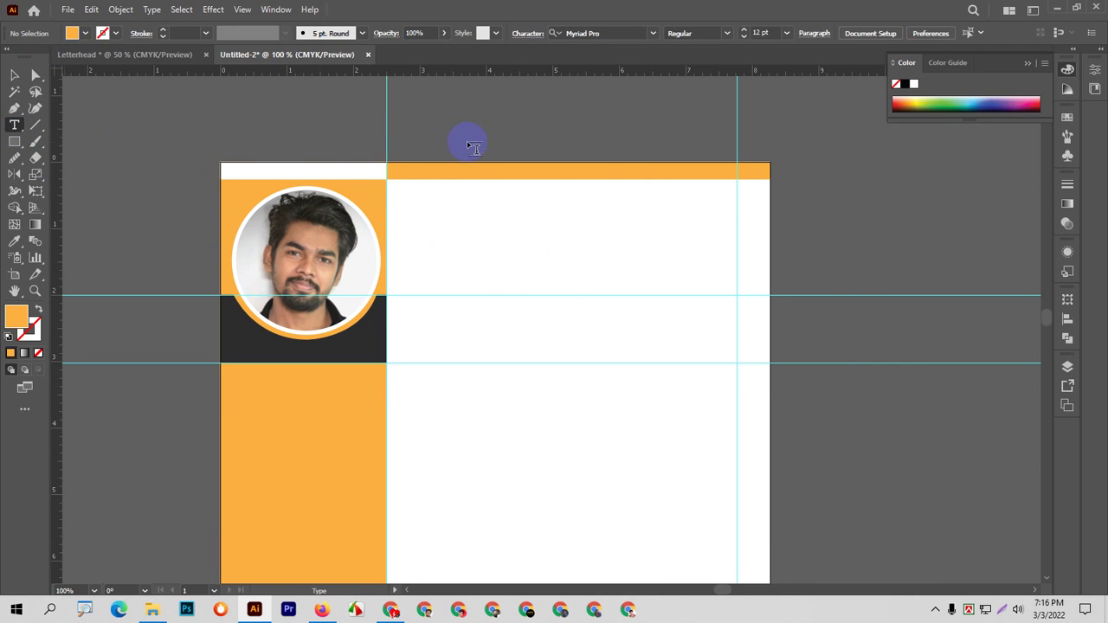
left_click(472, 134)
left_click(13, 76)
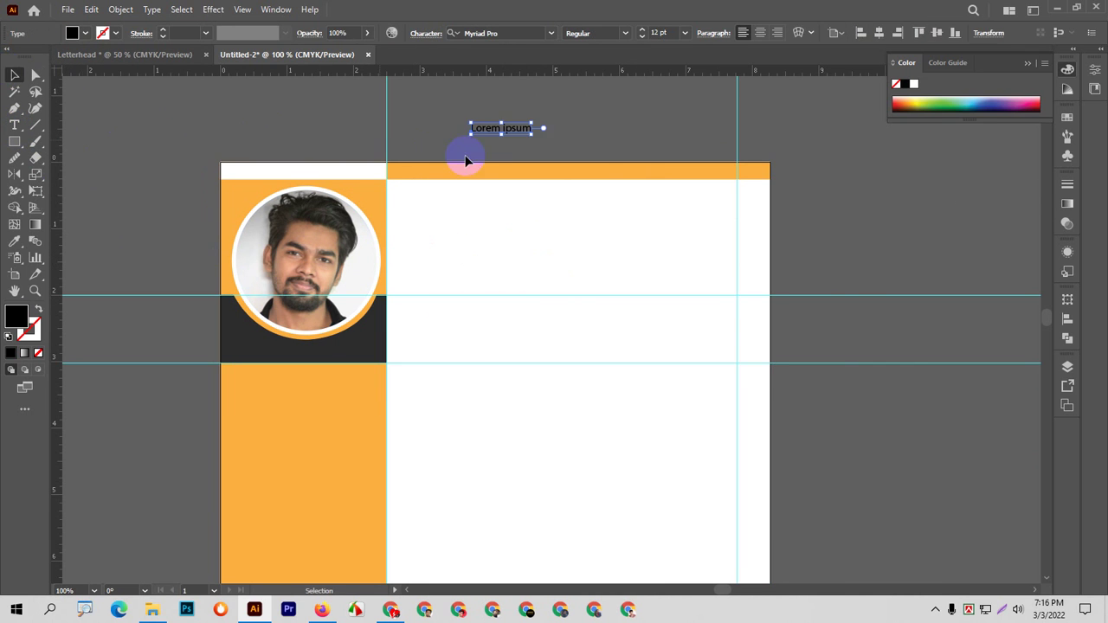
left_click_drag(535, 133, 649, 152)
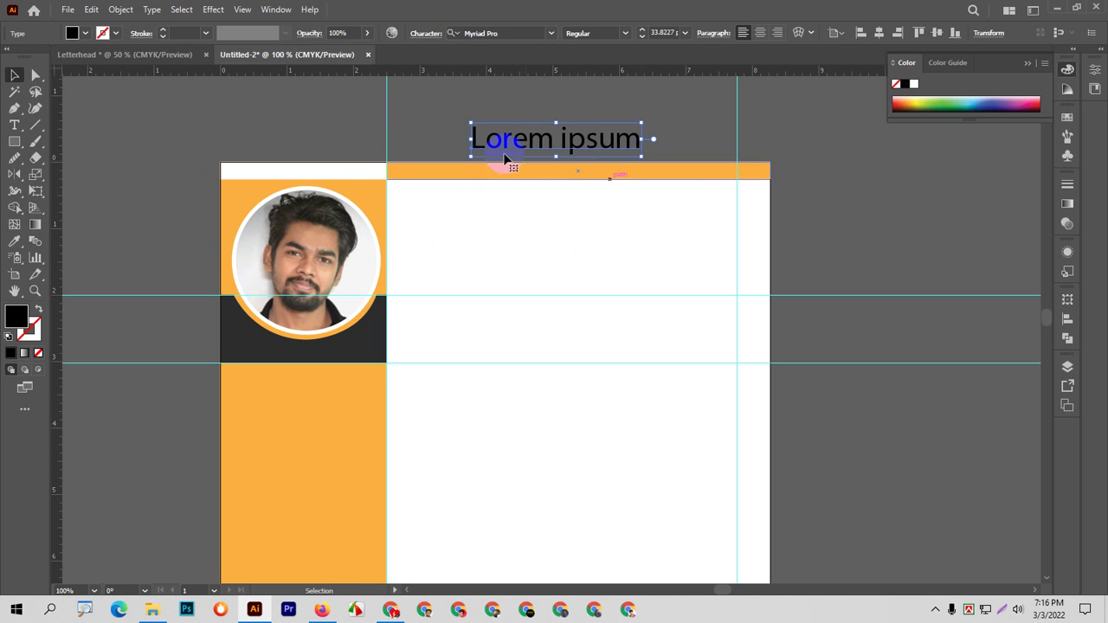
key("t")
left_click(475, 140)
left_click_drag(474, 140, 664, 149)
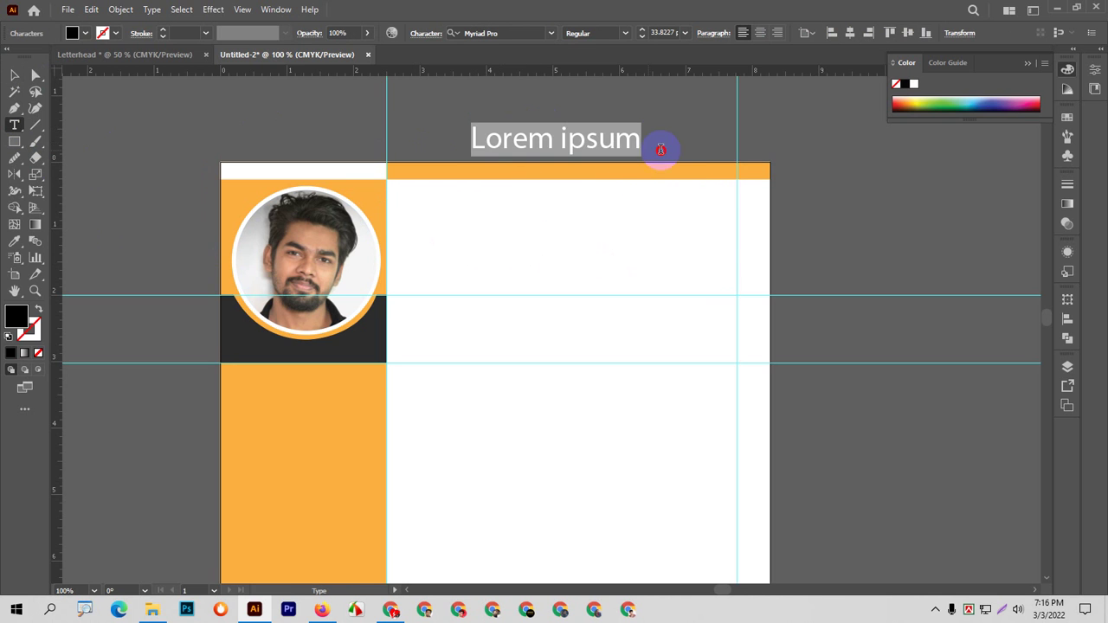
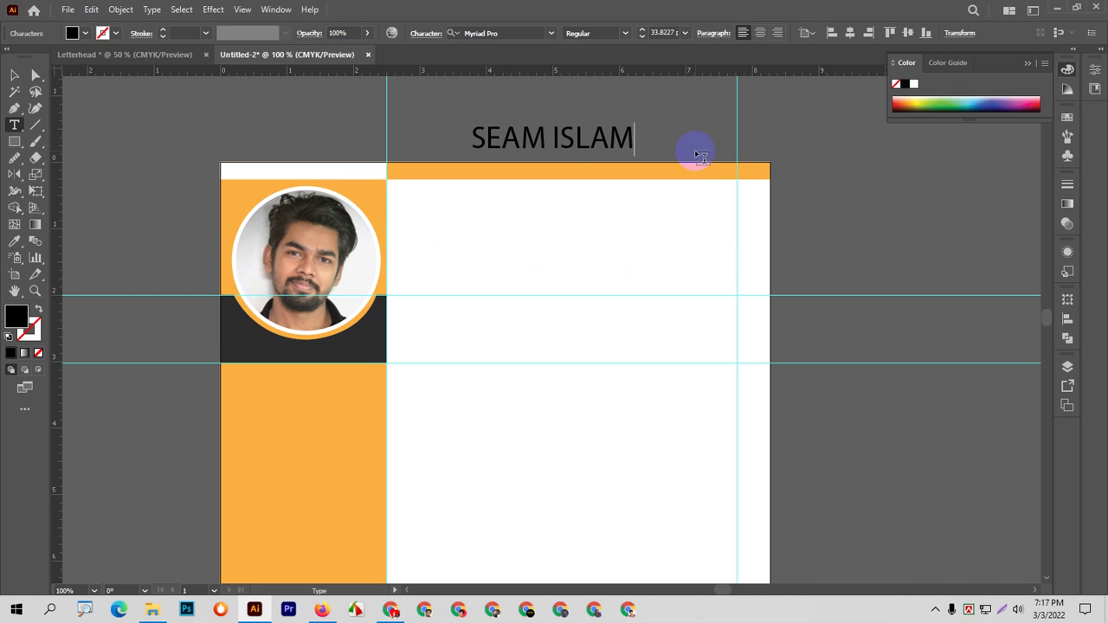
left_click(15, 75)
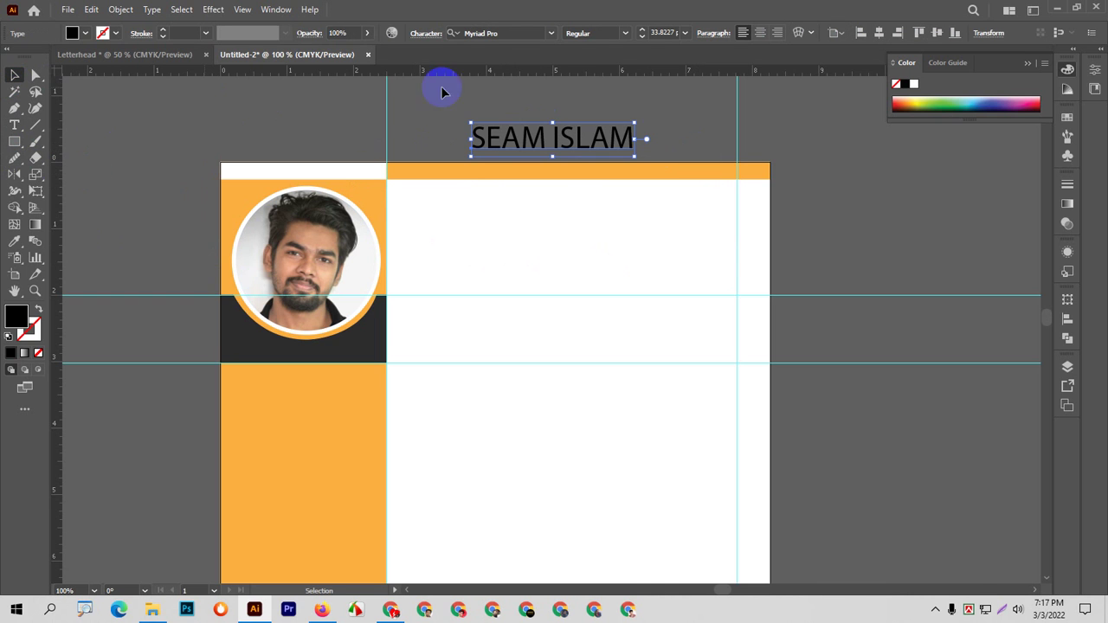
Set the name in Franklin Gothic Medium and align its left edge to a new vertical guide beside the portrait.
left_click(551, 33)
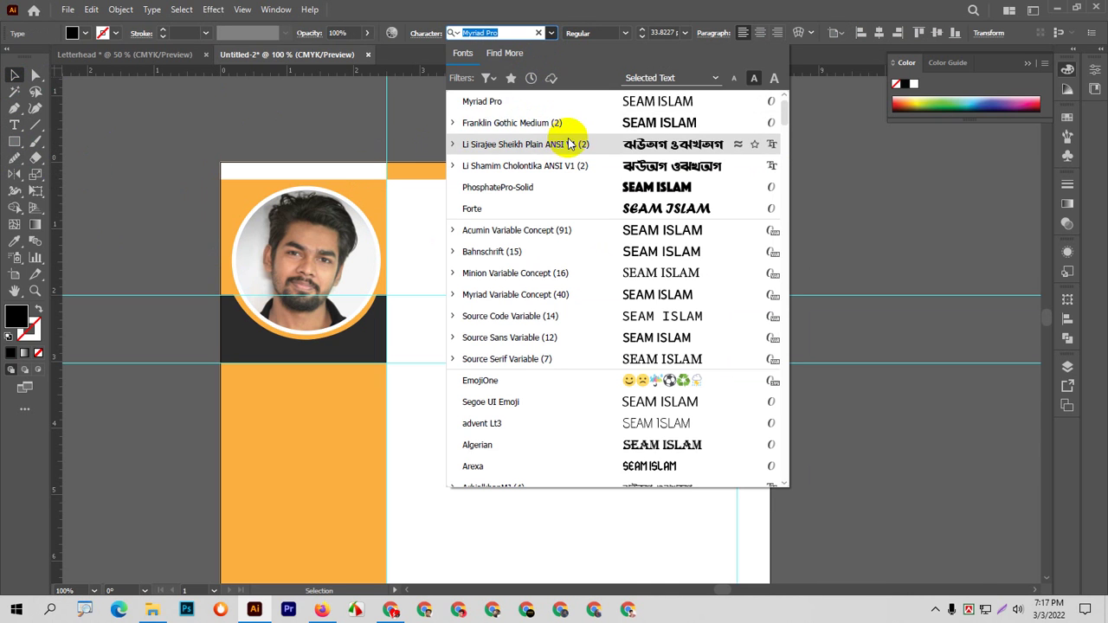
left_click(613, 123)
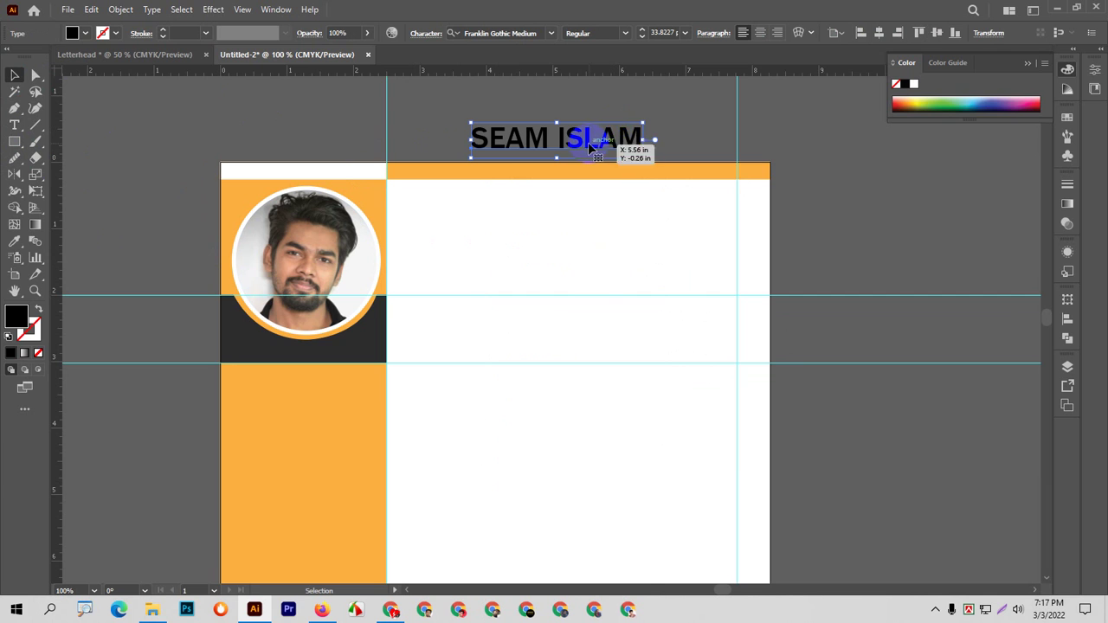
mouse_move(589, 149)
left_mouse_down()
mouse_move(513, 259)
mouse_move(529, 258)
left_mouse_up()
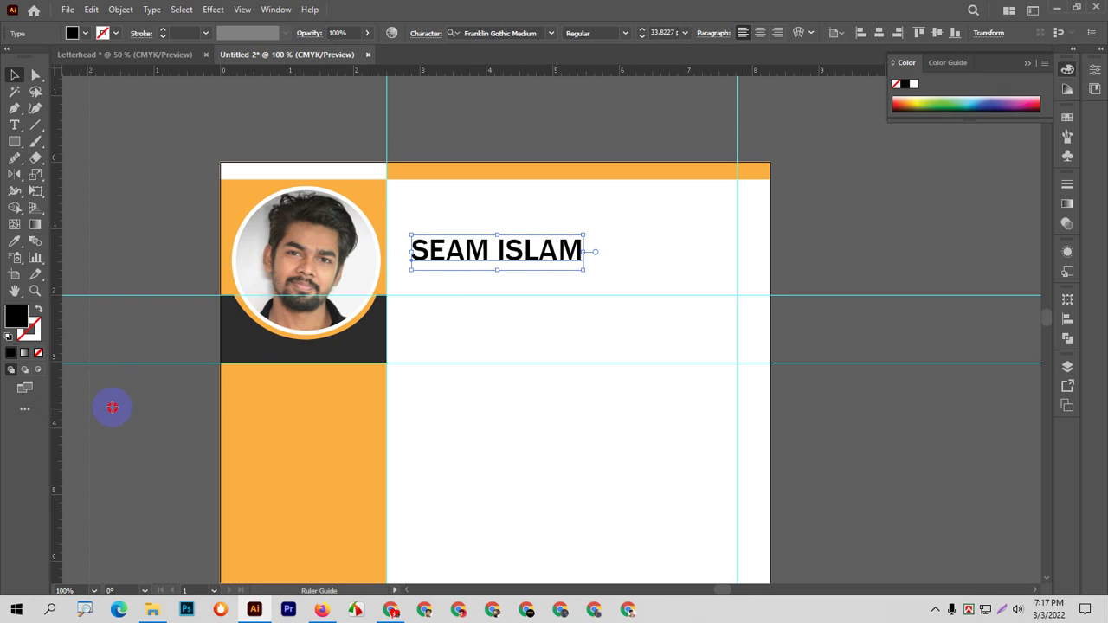
left_click_drag(111, 408, 402, 442)
left_click(431, 147)
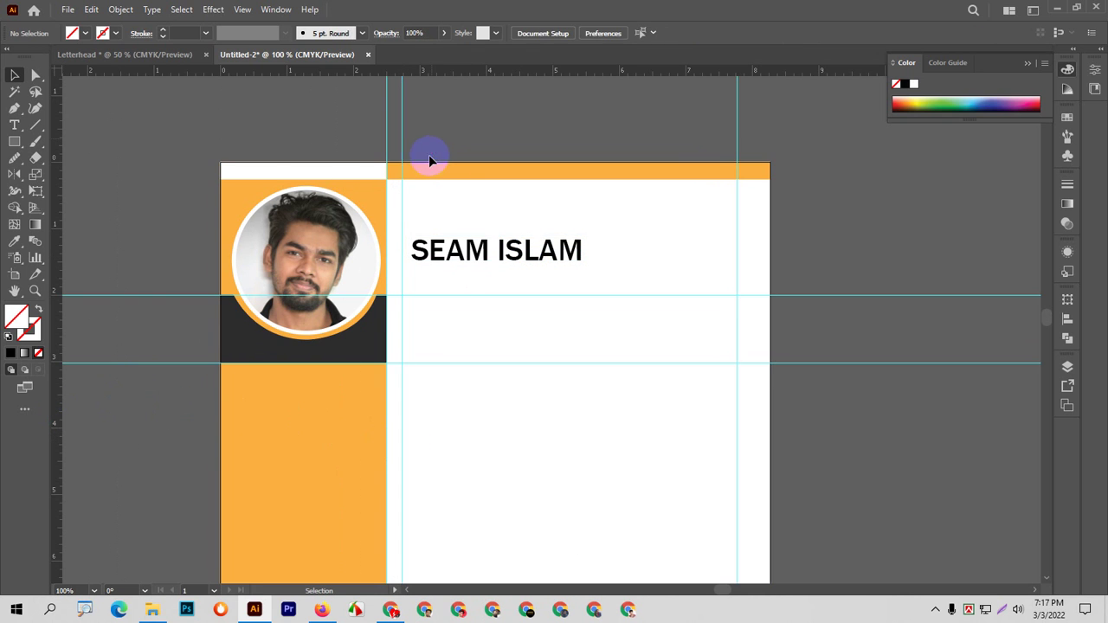
left_click_drag(418, 251, 409, 255)
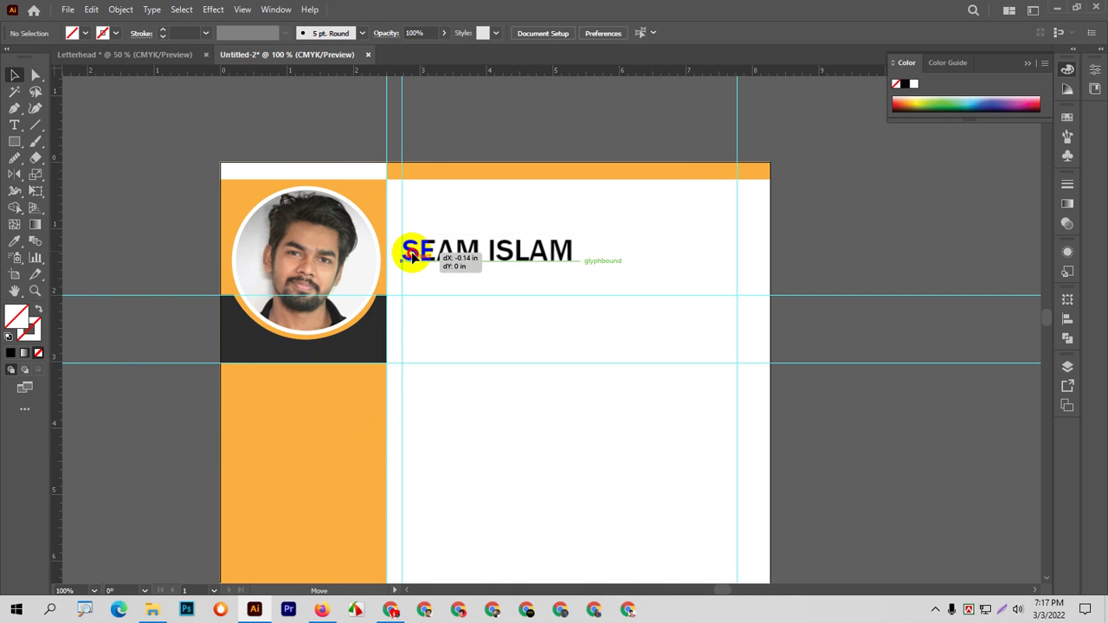
left_click_drag(412, 258, 431, 284)
left_click(431, 134)
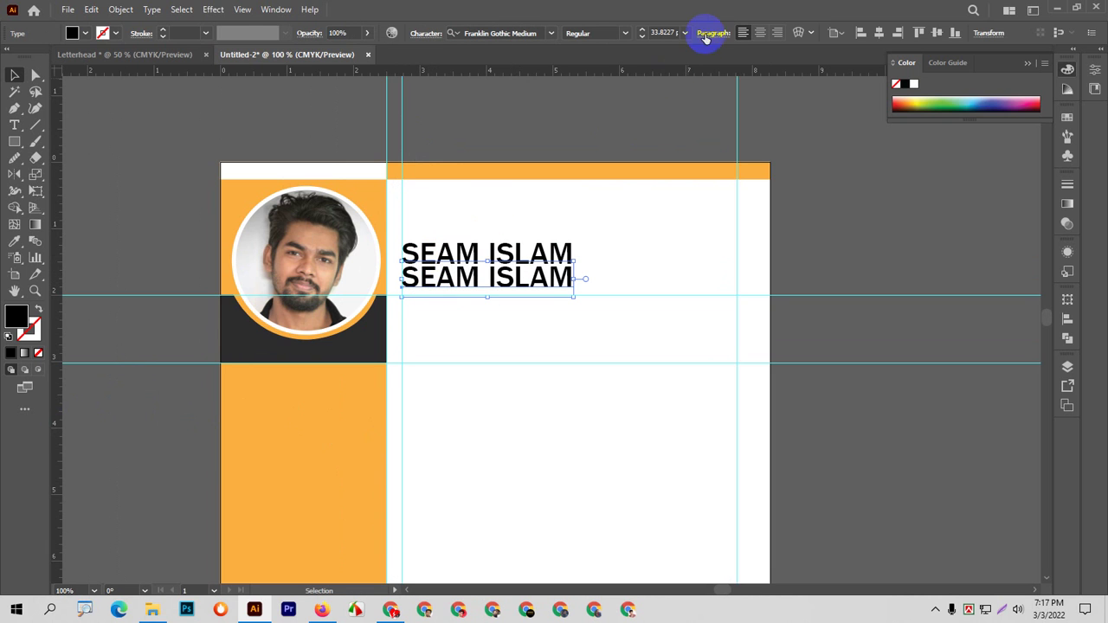
Set the copied name line to 14 pt and move it just under the main heading.
left_click(684, 33)
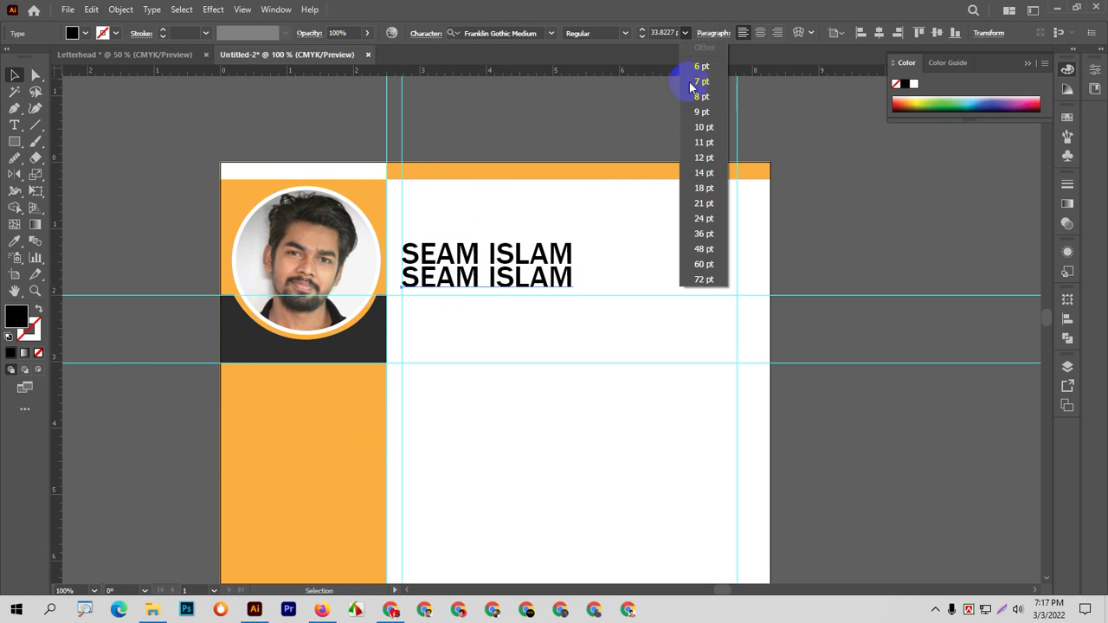
left_click(701, 128)
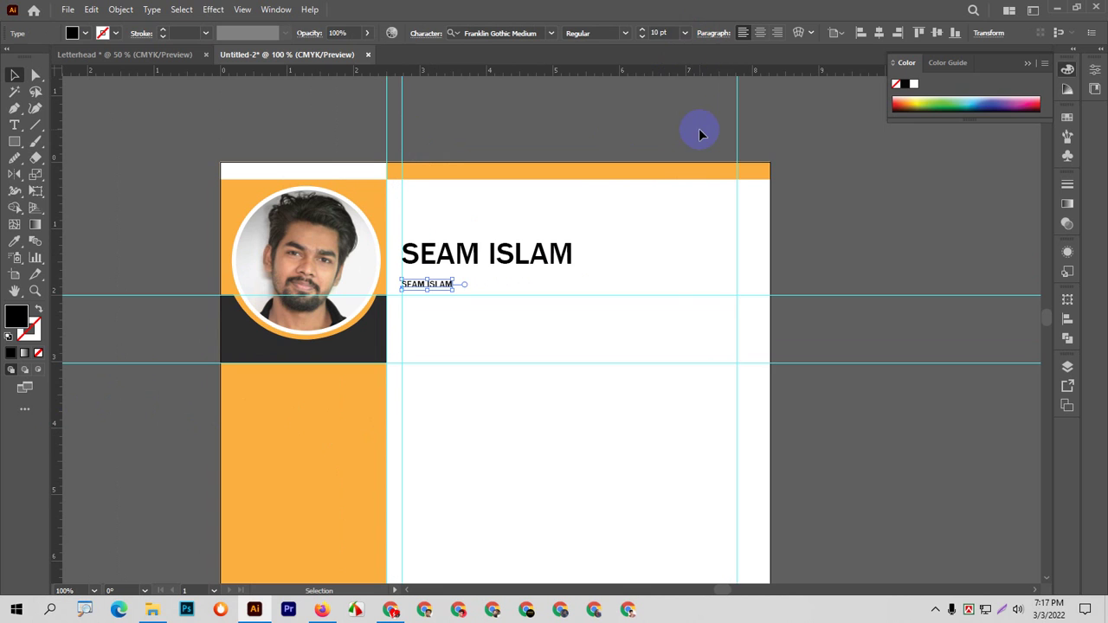
left_click(685, 40)
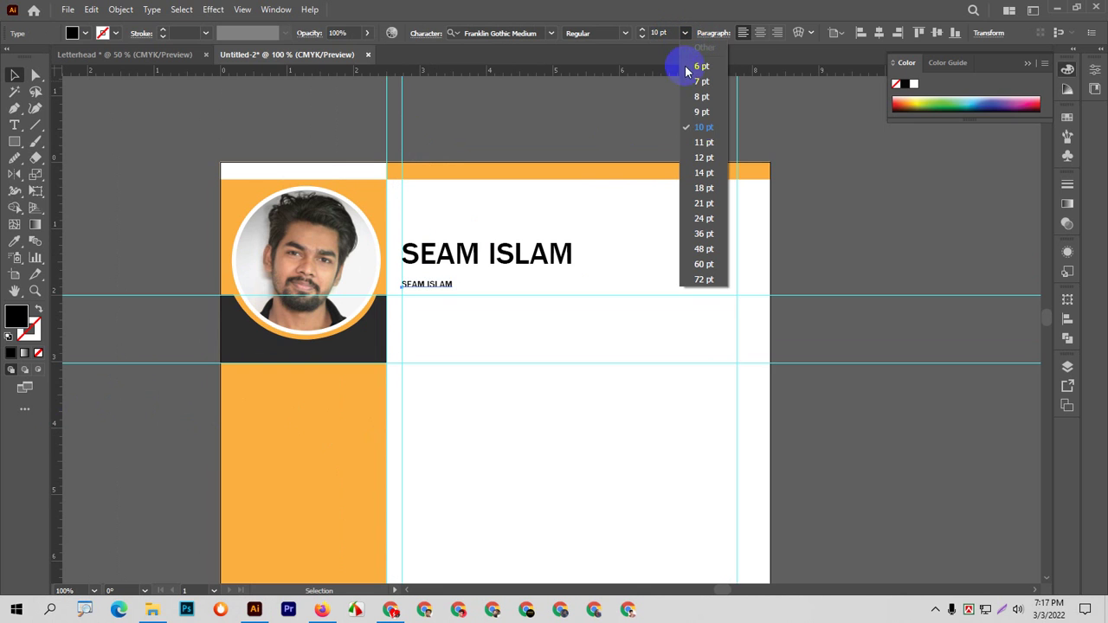
left_click(705, 173)
scroll(425, 240, "up", 2)
scroll(425, 239, "up", 1)
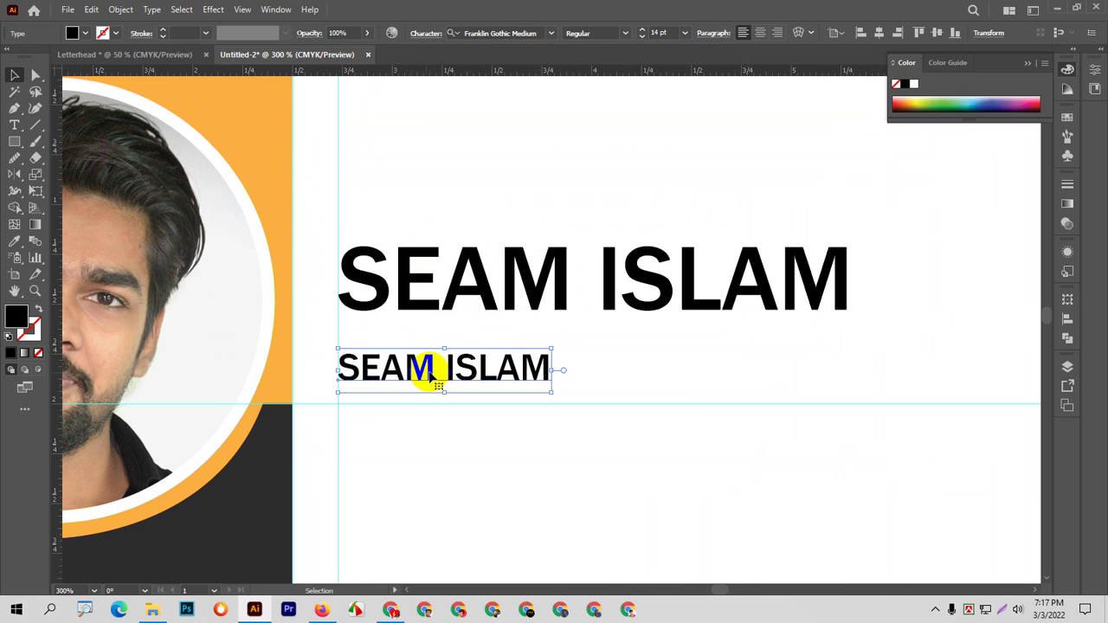
left_click_drag(430, 372, 430, 352)
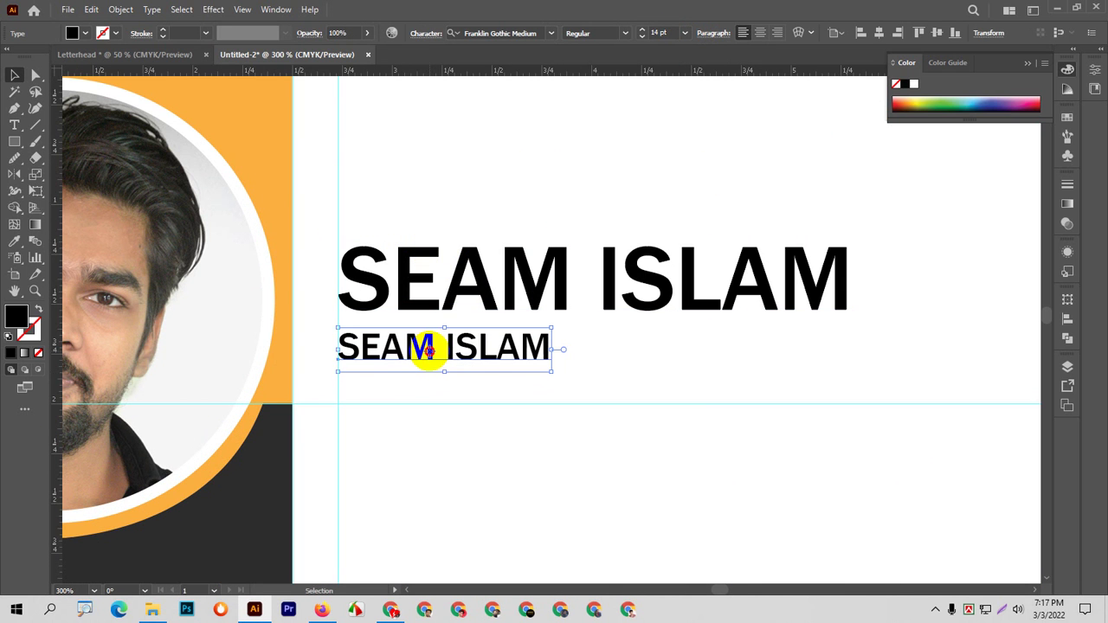
double_click(429, 349)
Replace the copied line's text with the GRAPHIC DESIGNER subtitle.
left_click_drag(345, 347, 599, 349)
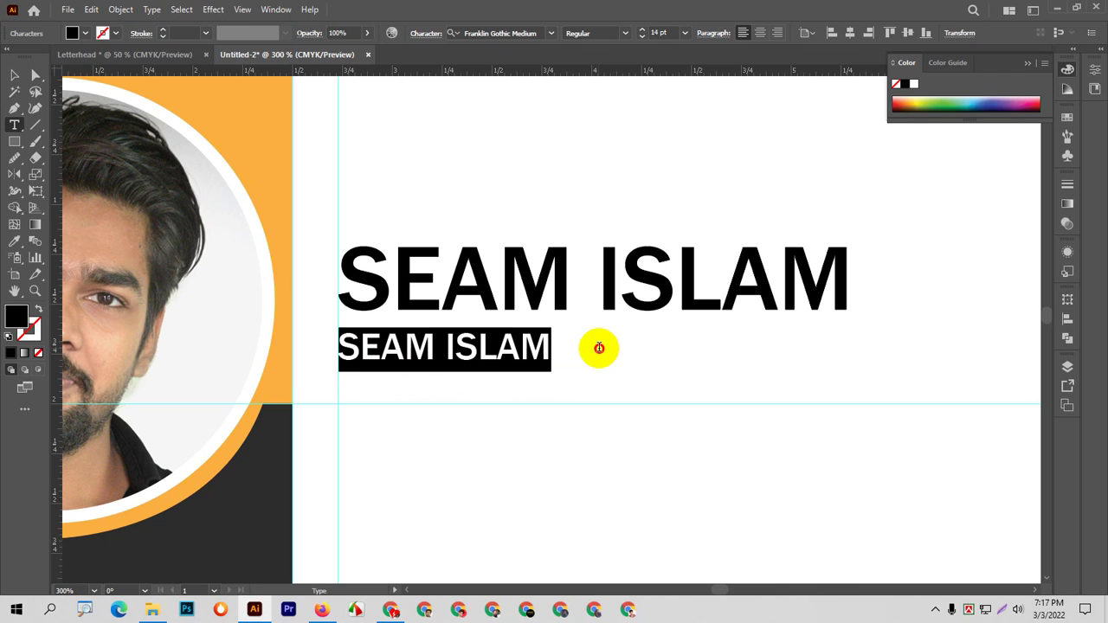
type("g")
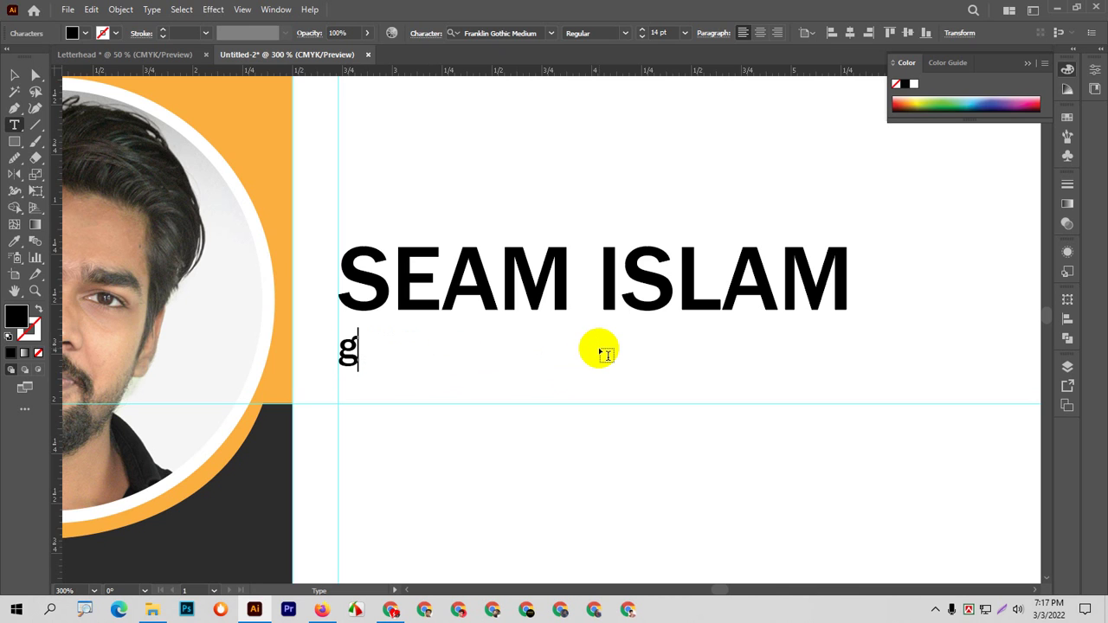
key("BackSpace")
type("GRA")
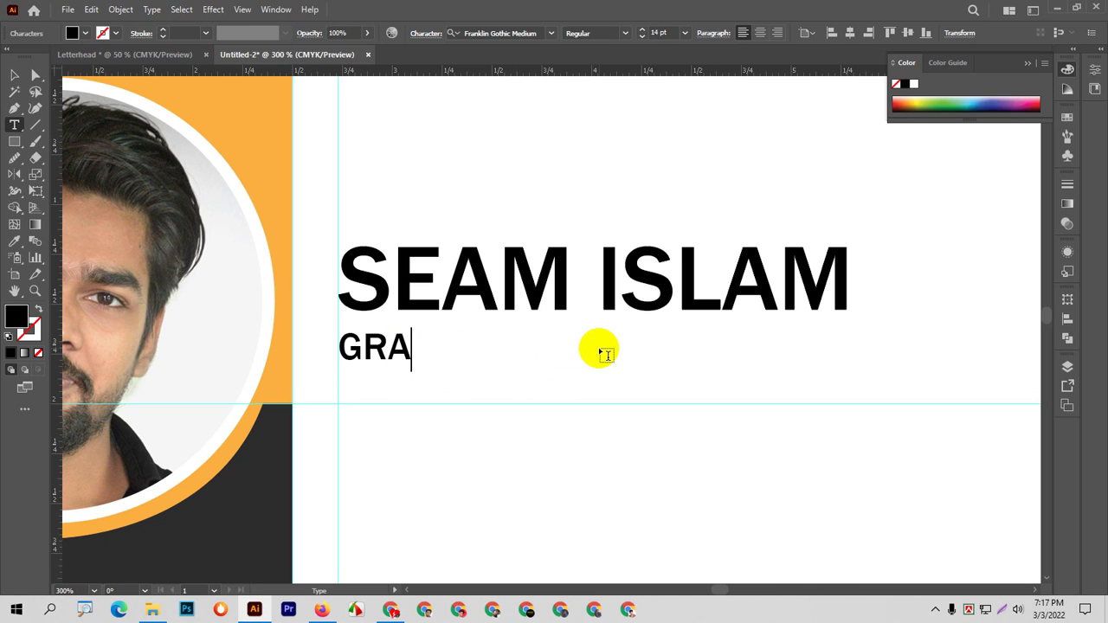
type("PHICS")
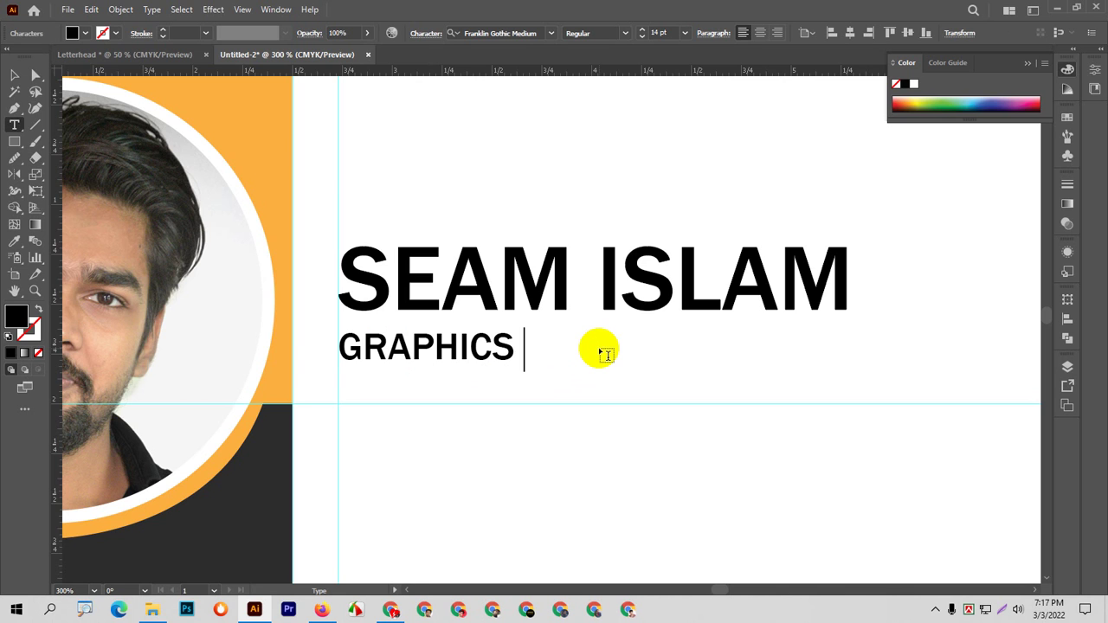
scroll(606, 309, "down", 4, "alt")
scroll(630, 304, "down", 1, "alt")
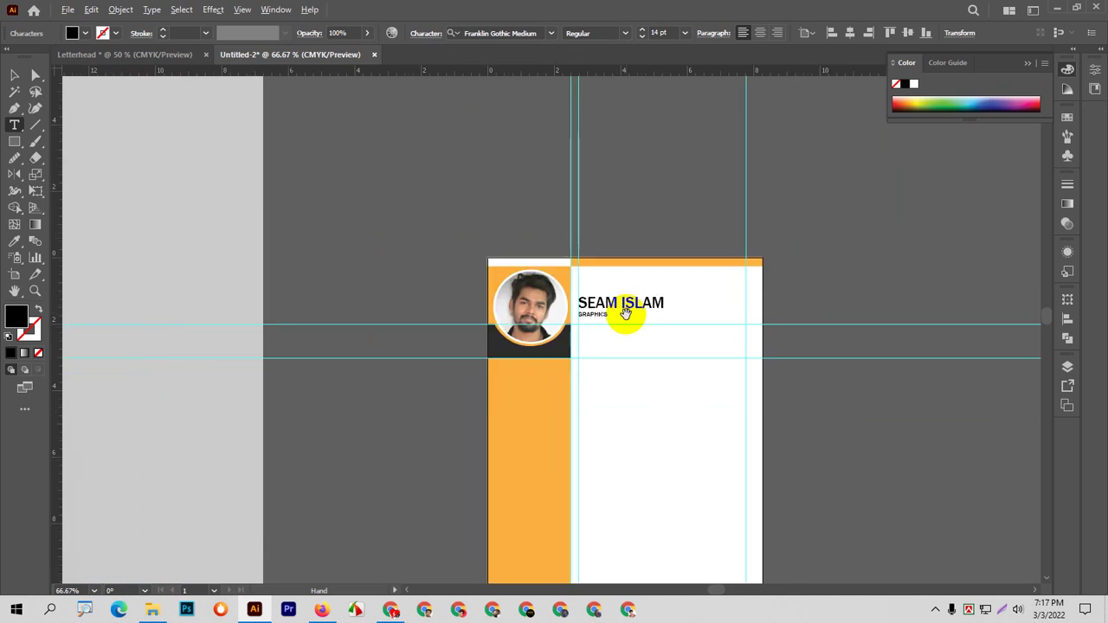
scroll(631, 317, "down", 3, "alt")
scroll(294, 302, "up", 4, "alt")
scroll(294, 303, "down", 1, "alt")
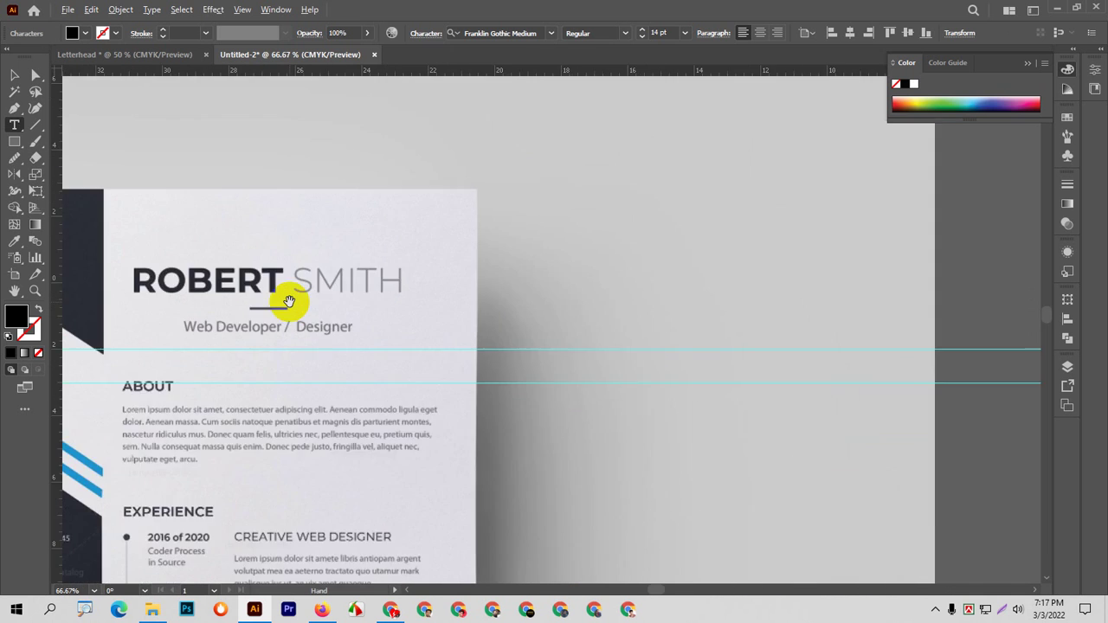
scroll(295, 302, "down", 2, "alt")
scroll(843, 341, "up", 4, "alt")
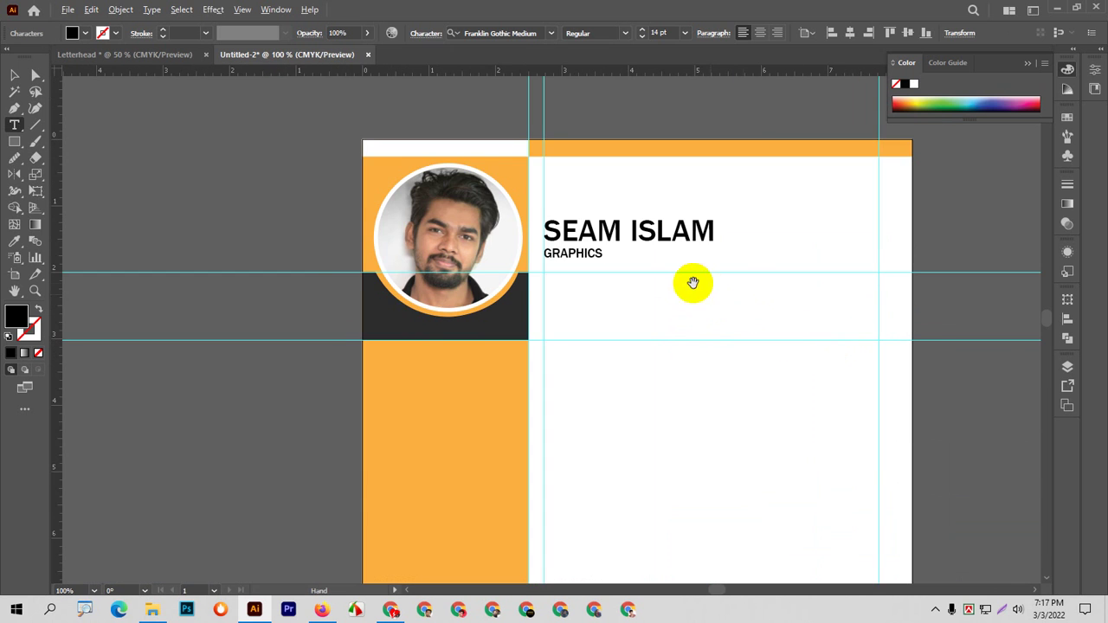
scroll(692, 279, "up", 2, "alt")
Delete the stray S after GRAPHIC so the subtitle reads GRAPHIC DESIGNER.
mouse_move(500, 226)
left_mouse_down()
mouse_move(516, 221)
mouse_move(394, 227)
left_mouse_up()
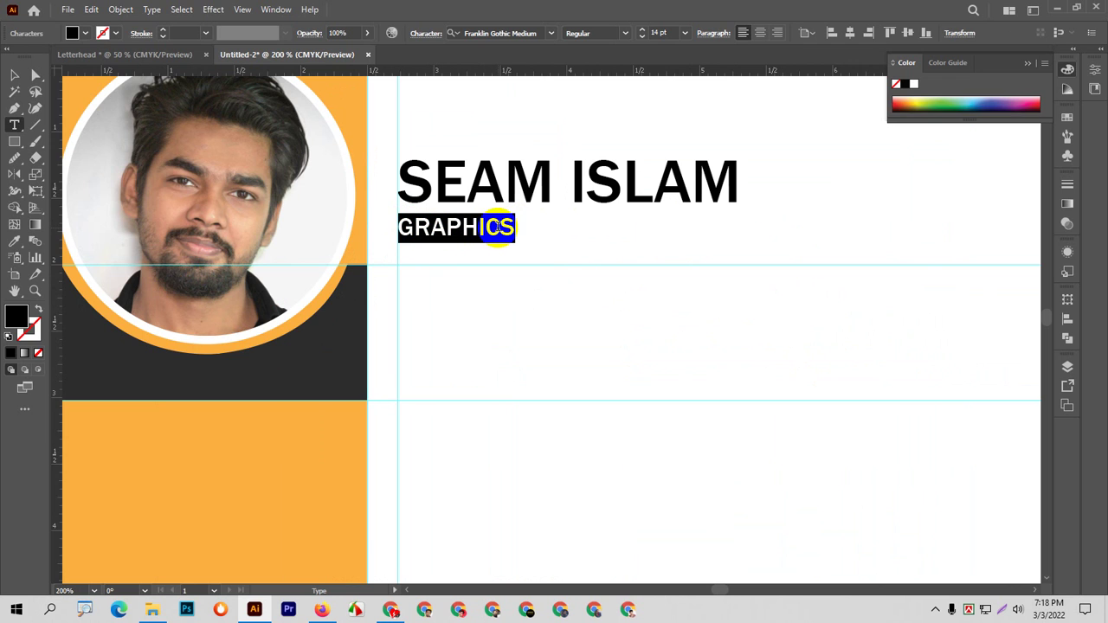
left_click_drag(508, 226, 538, 227)
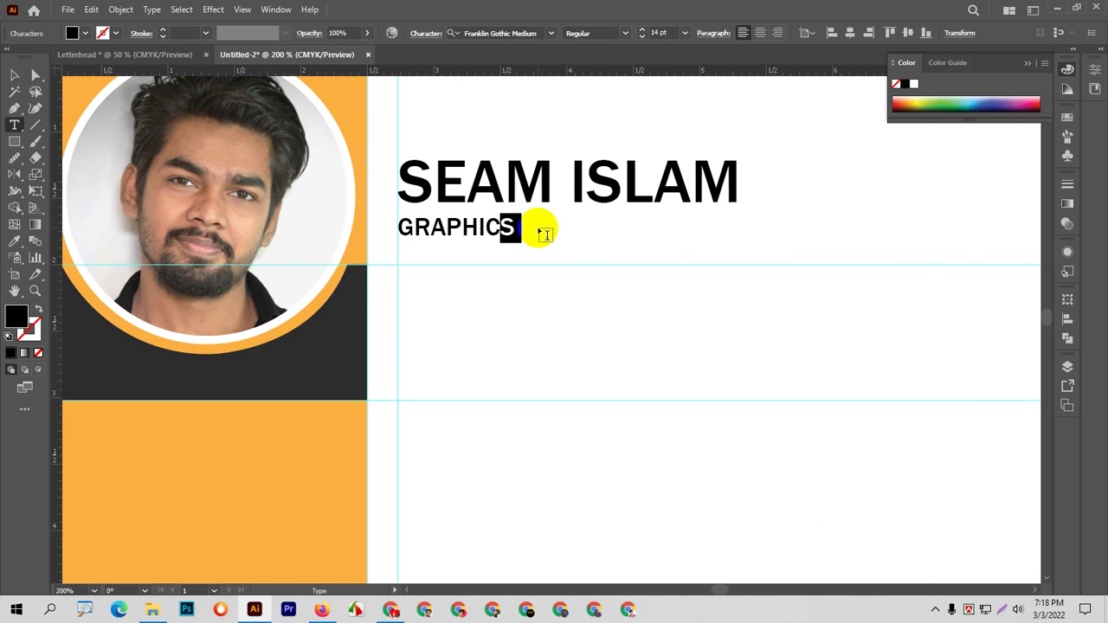
key("BackSpace")
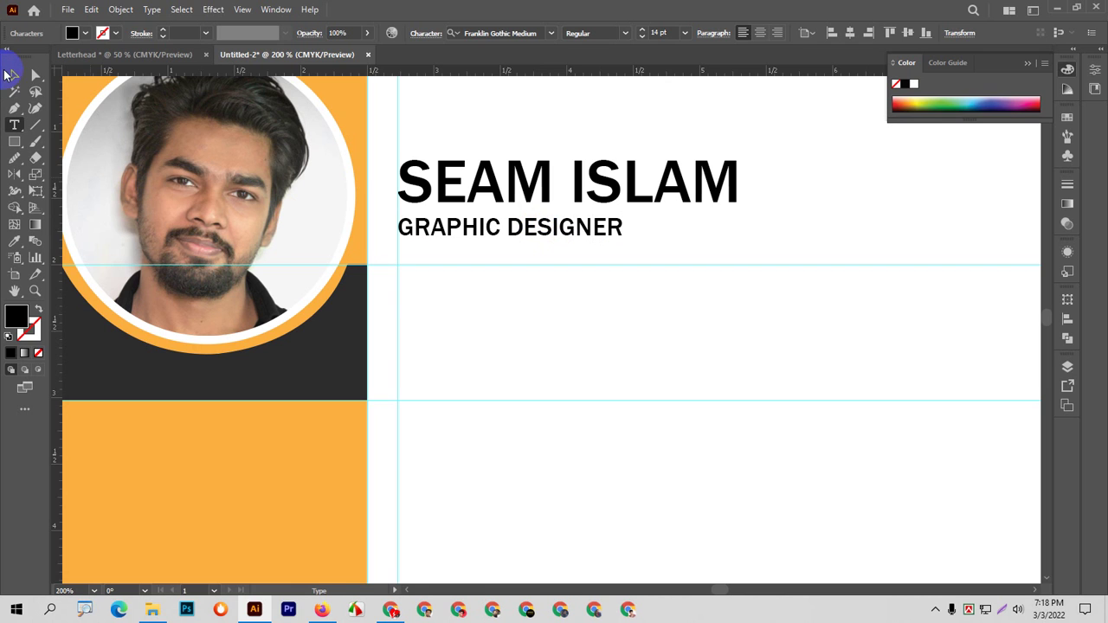
left_click(14, 76)
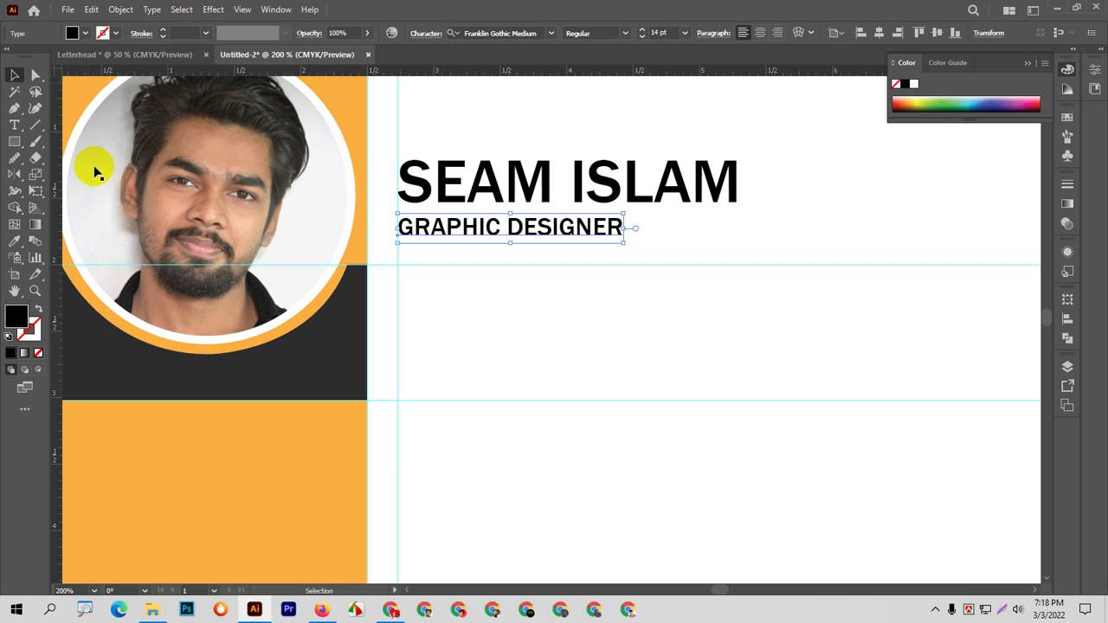
Fill the GRAPHIC DESIGNER subtitle with dark grey 2D2D2D.
left_click(14, 240)
left_click(178, 455)
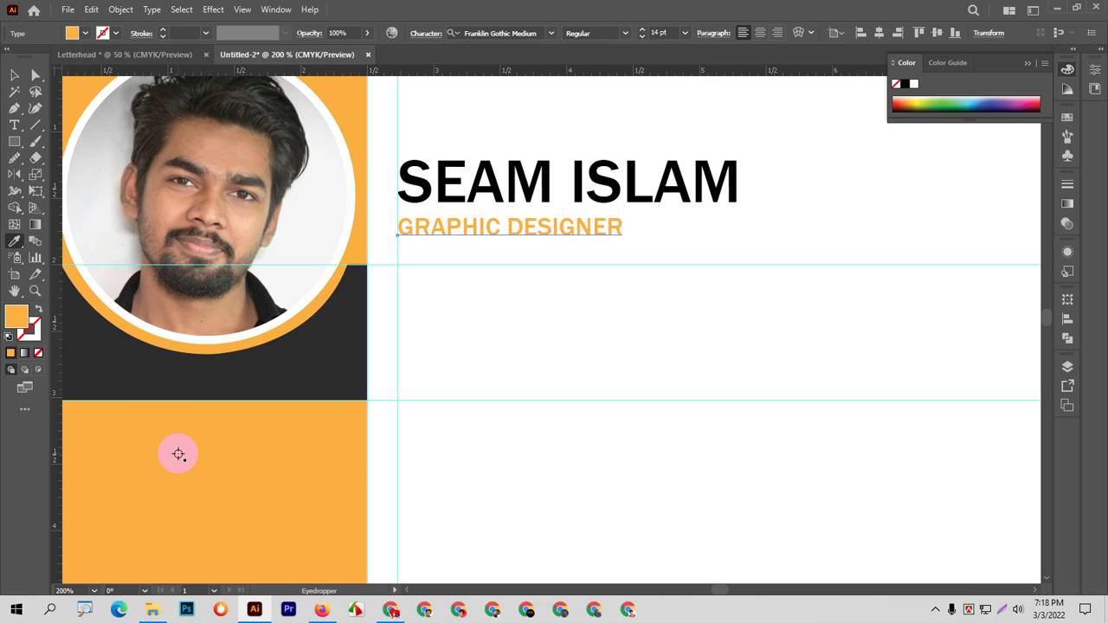
left_click(12, 76)
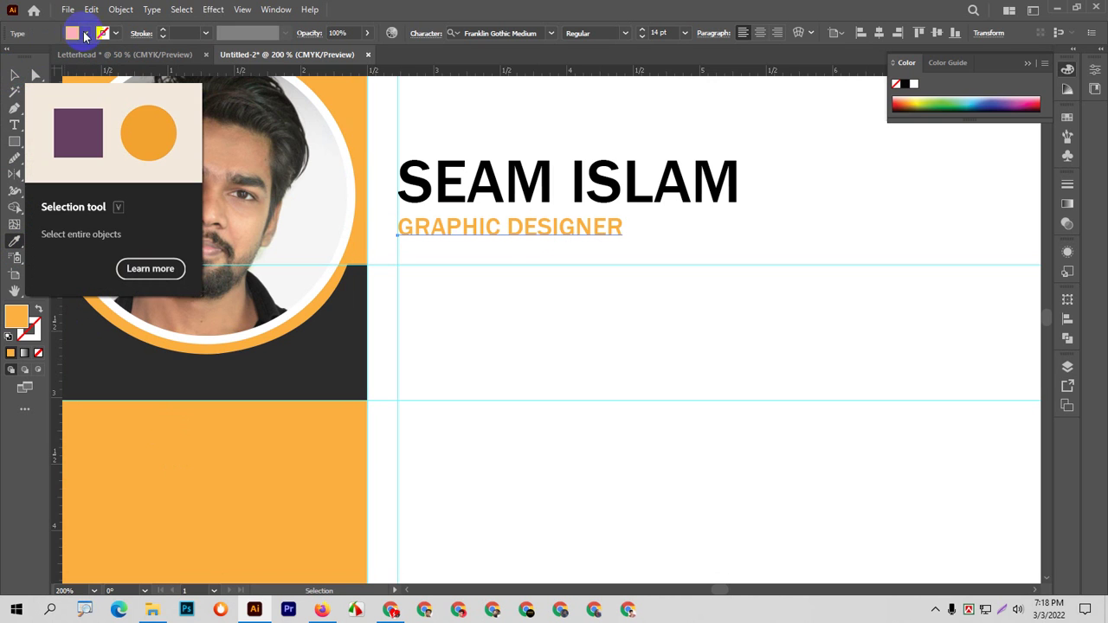
double_click(14, 320)
type("2D2D2D")
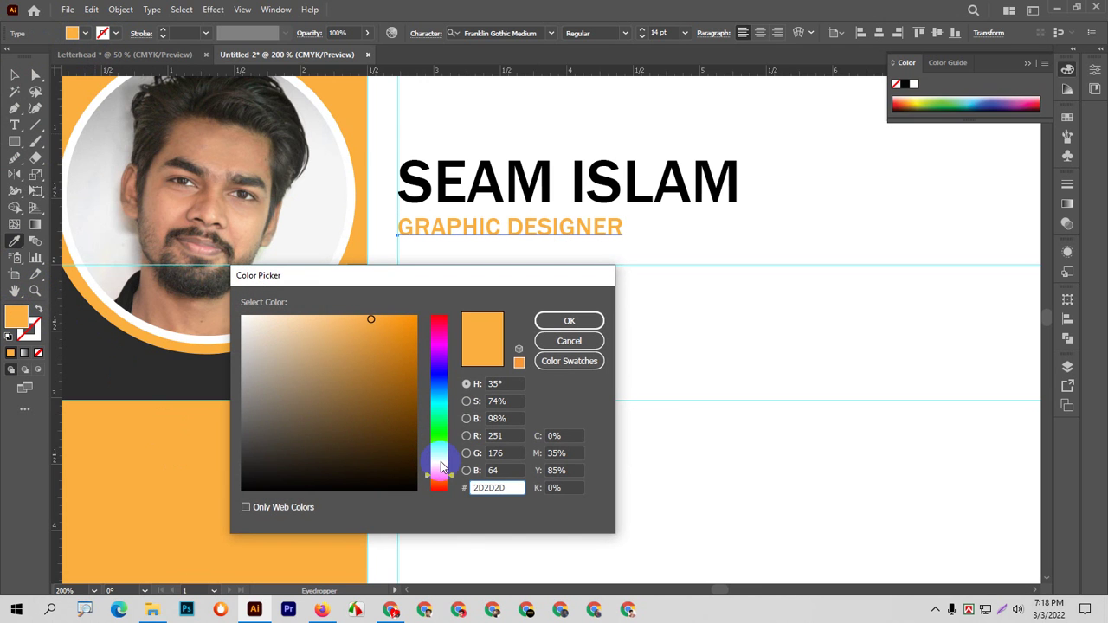
key("Return")
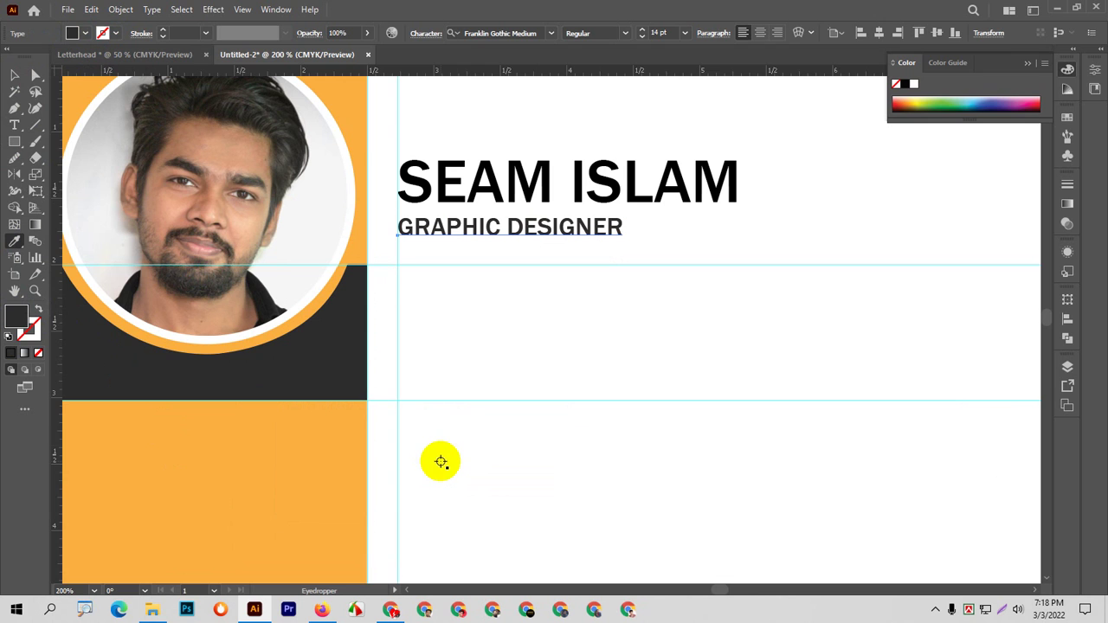
left_click(14, 75)
left_click(559, 350)
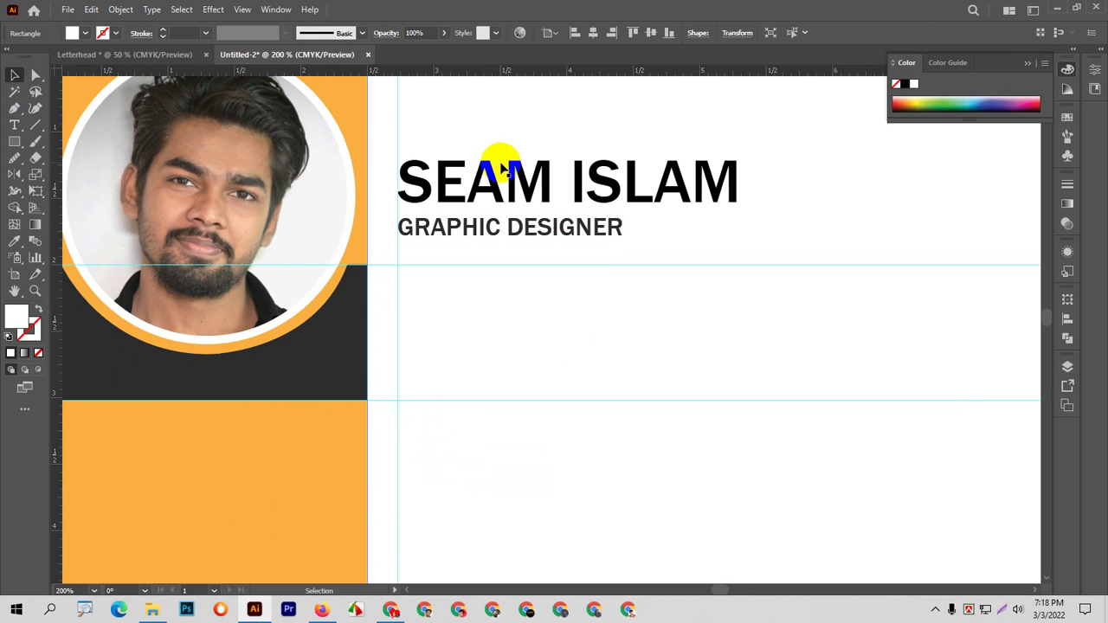
scroll(511, 330, "down", 2, "alt")
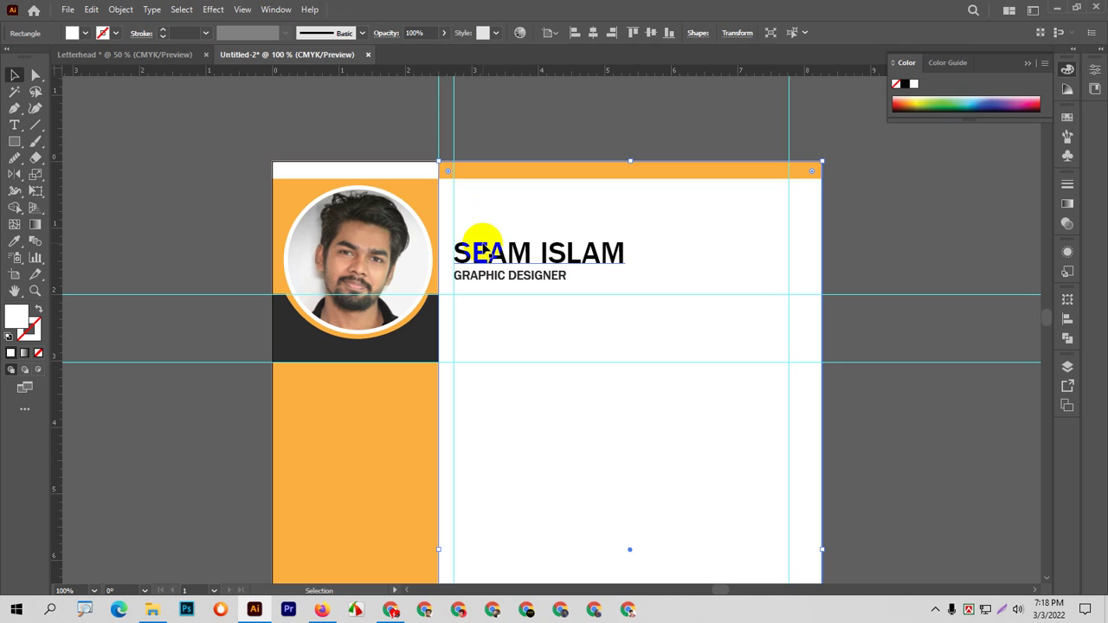
scroll(488, 277, "down", 1)
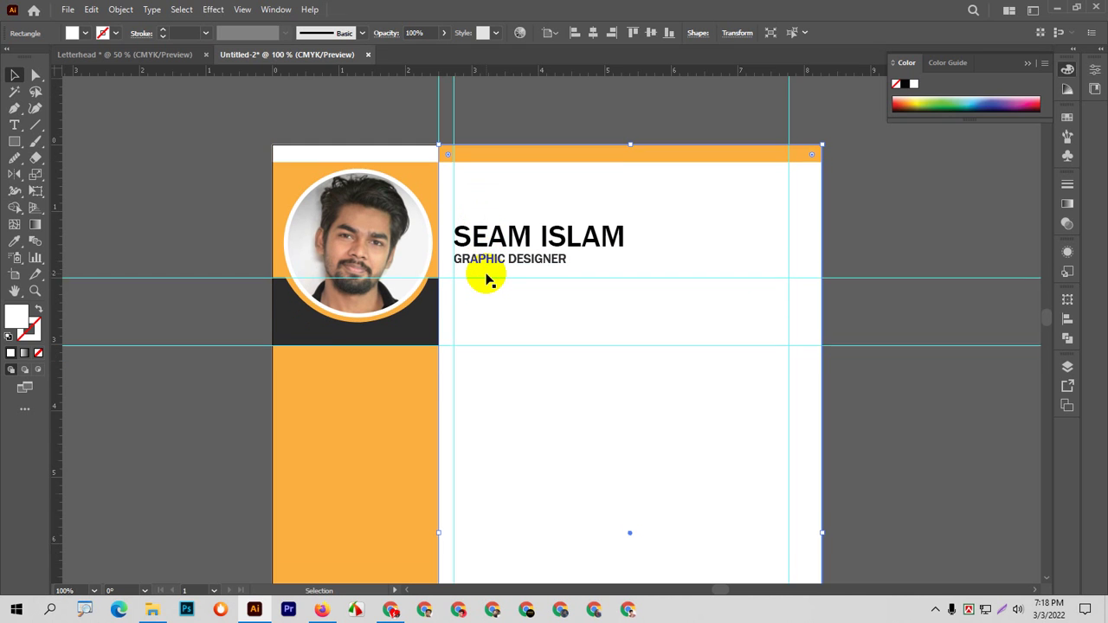
scroll(487, 279, "down", 1)
scroll(487, 279, "down", 2)
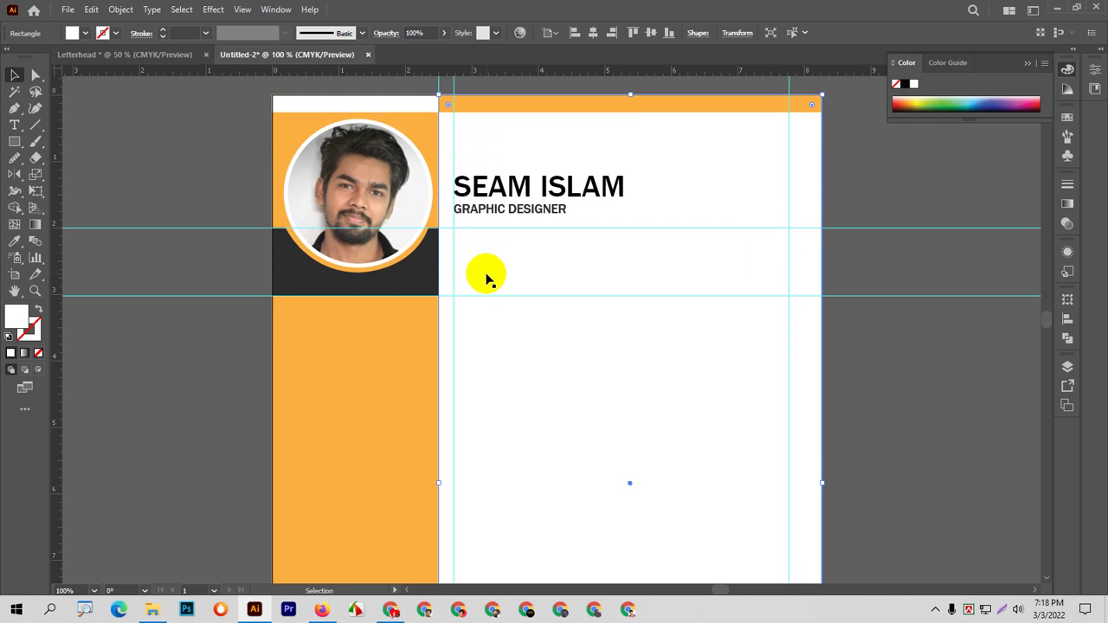
scroll(488, 279, "down", 1)
scroll(487, 278, "down", 2)
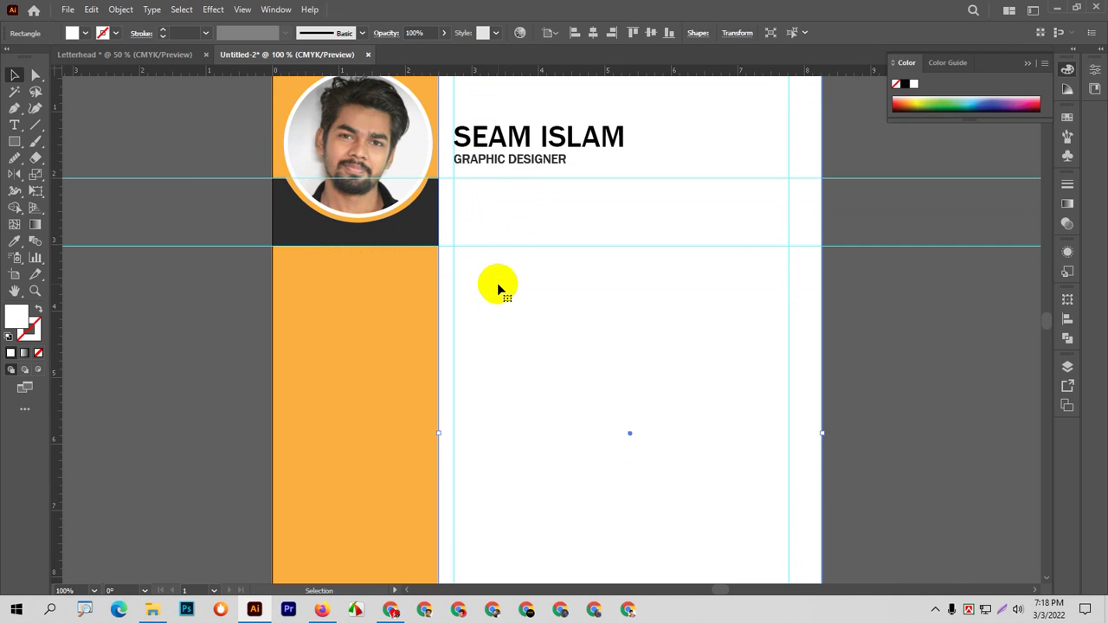
scroll(497, 283, "up", 5)
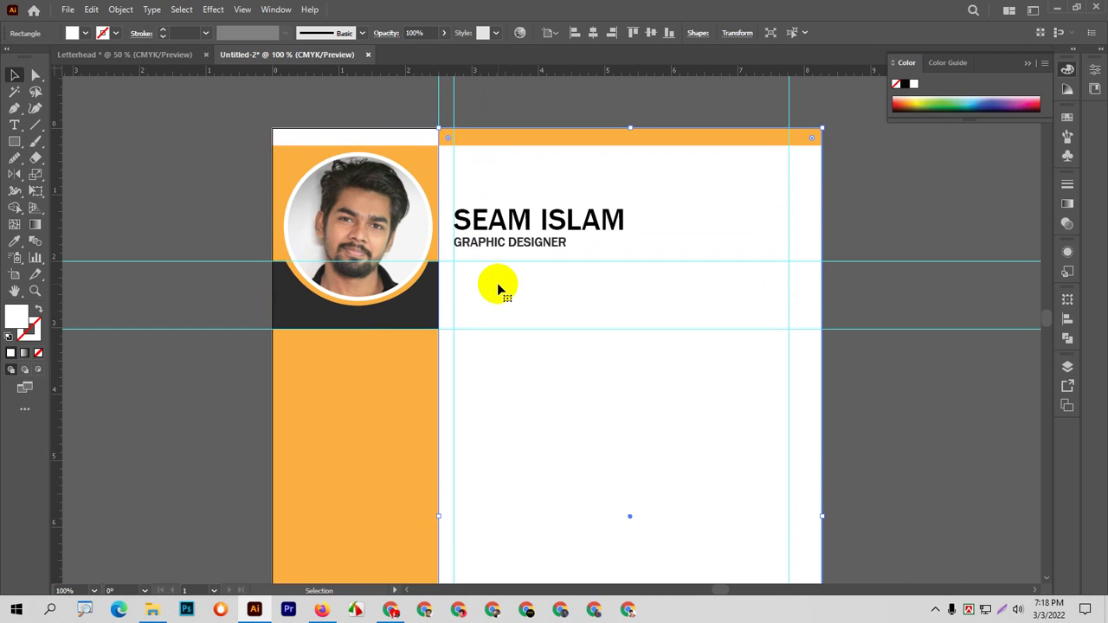
left_click(363, 138)
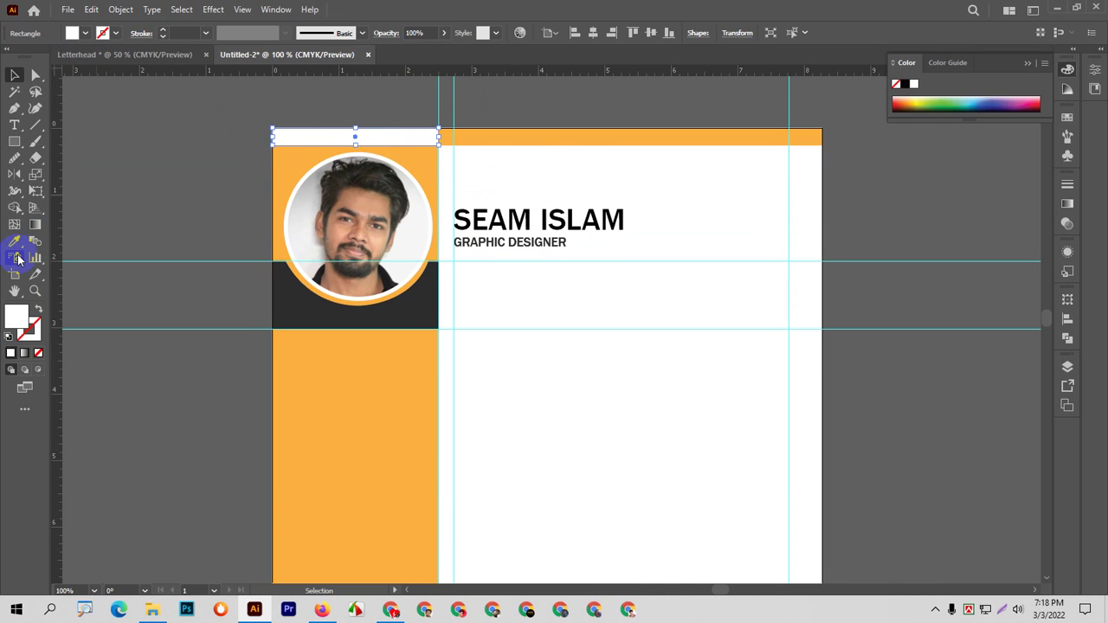
left_click(14, 241)
left_click(312, 313)
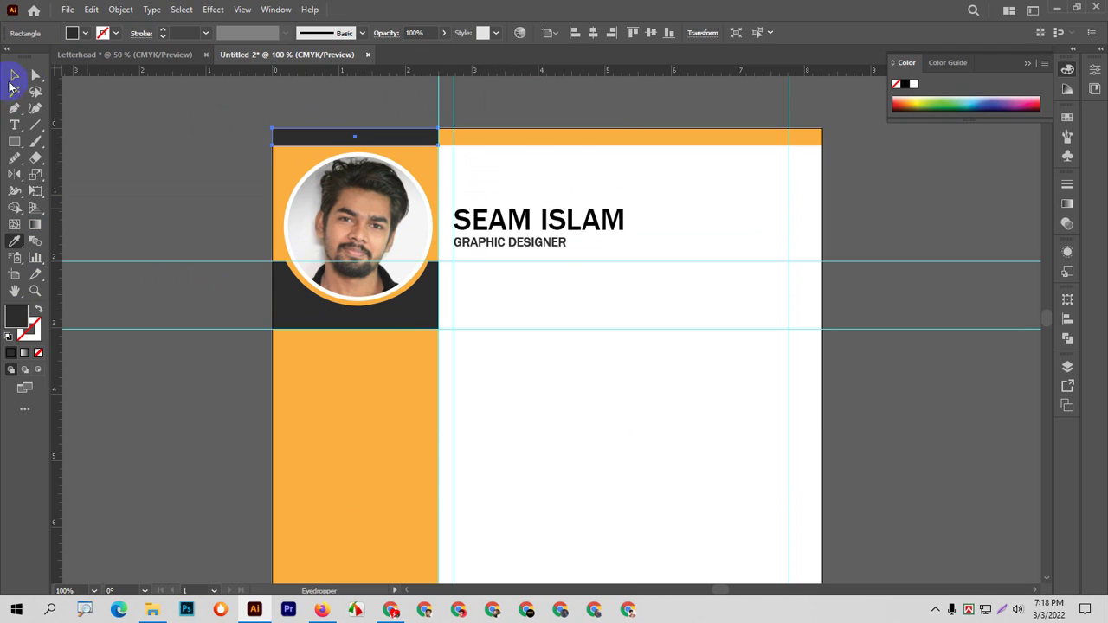
left_click(14, 75)
left_click(136, 126)
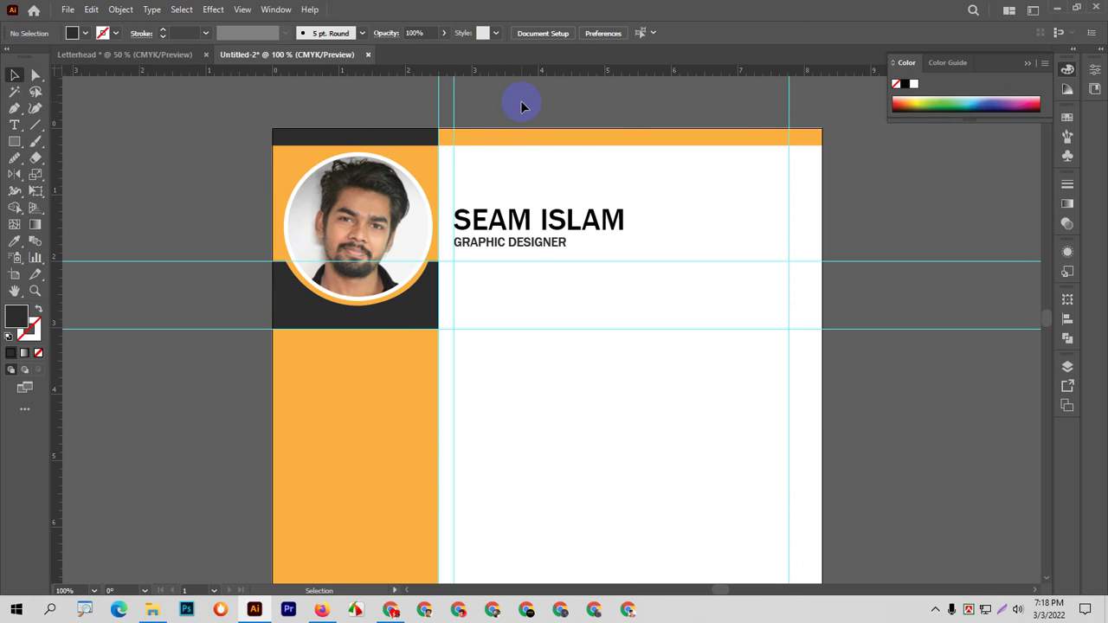
left_click(342, 139)
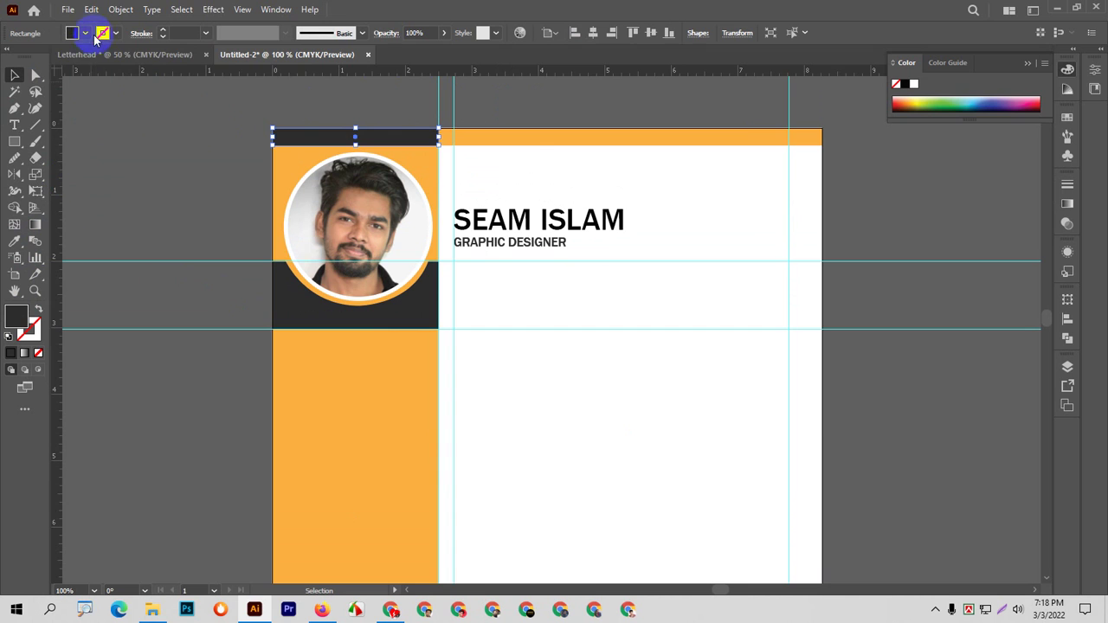
left_click(87, 33)
left_click(26, 39)
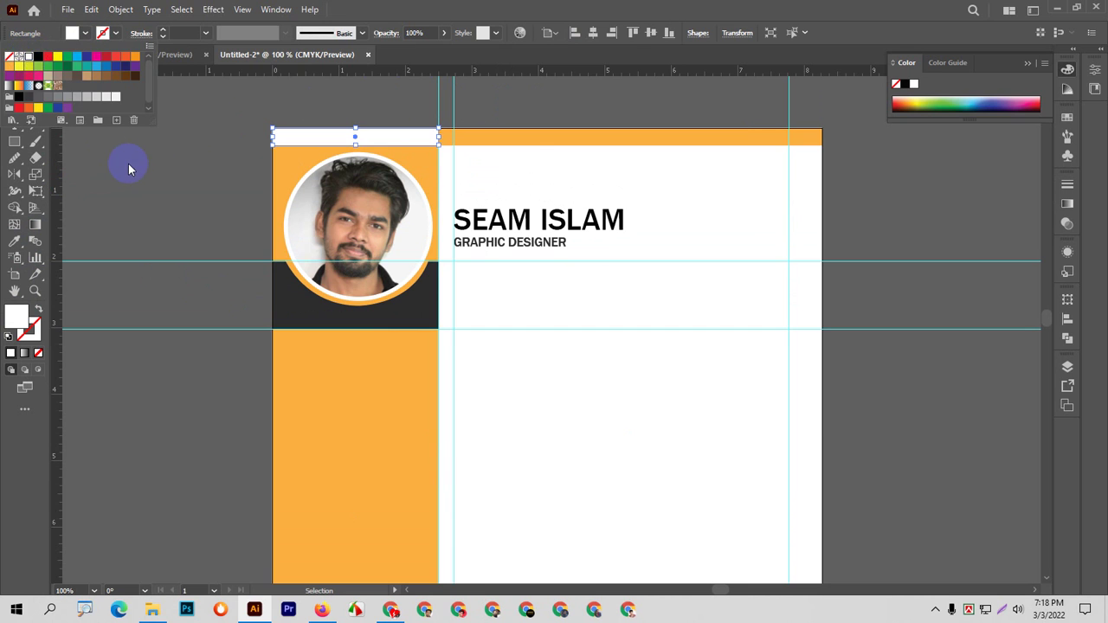
left_click(171, 145)
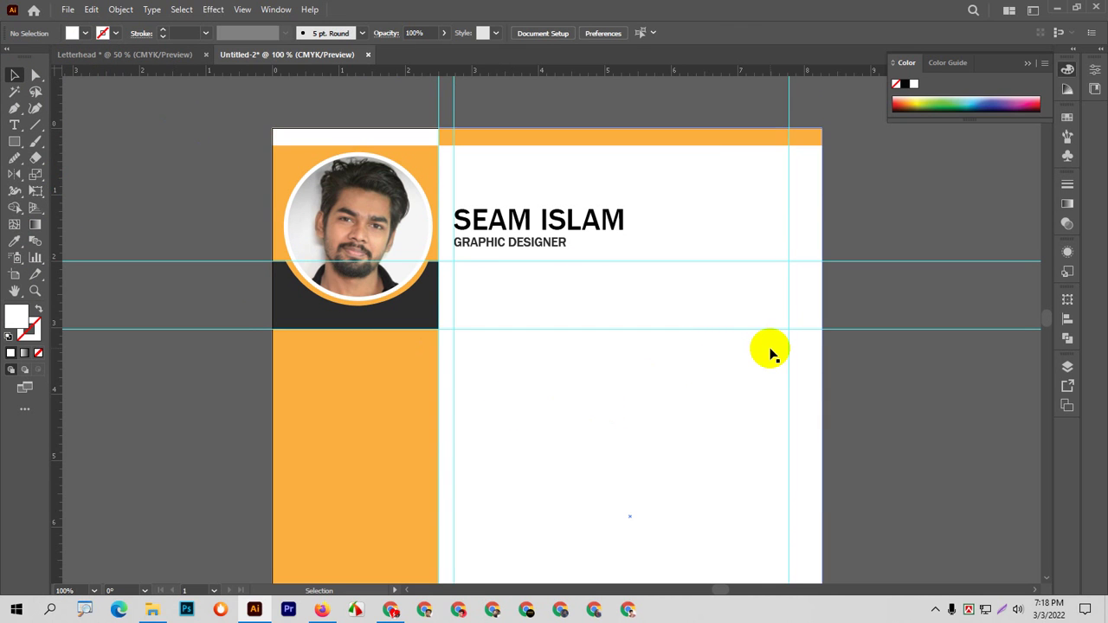
scroll(768, 347, "down", 2)
scroll(768, 346, "down", 2)
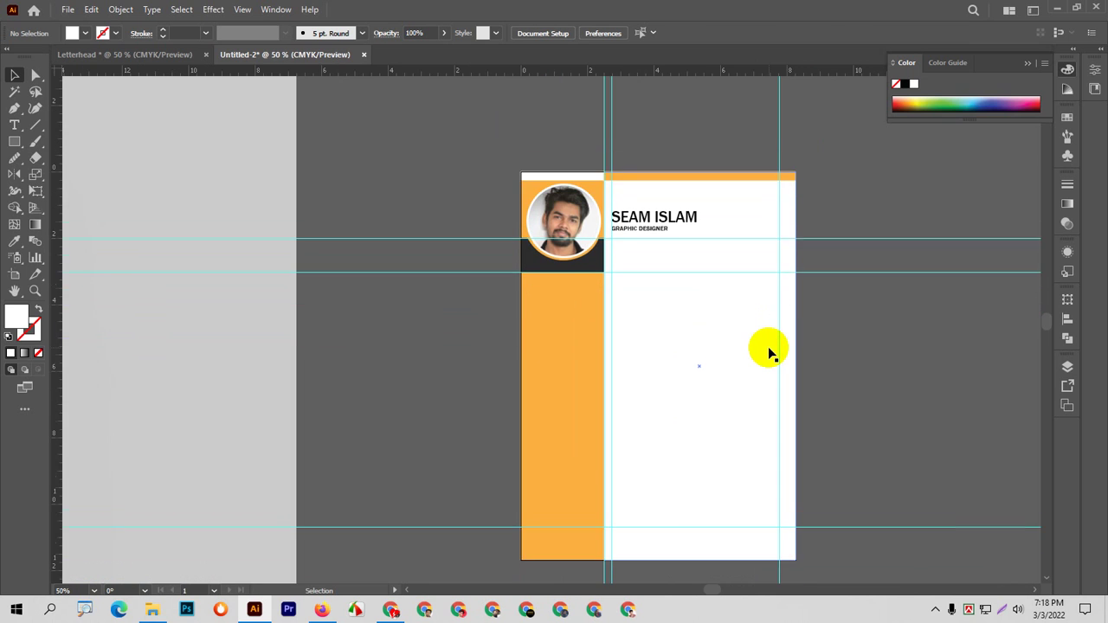
scroll(768, 346, "down", 1)
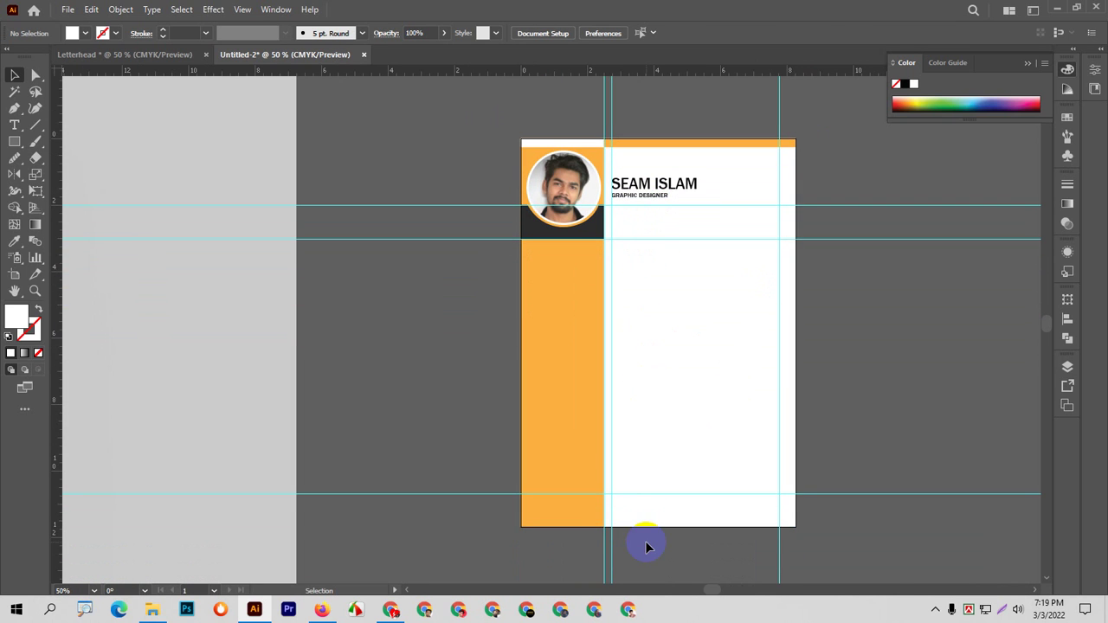
left_click(14, 141)
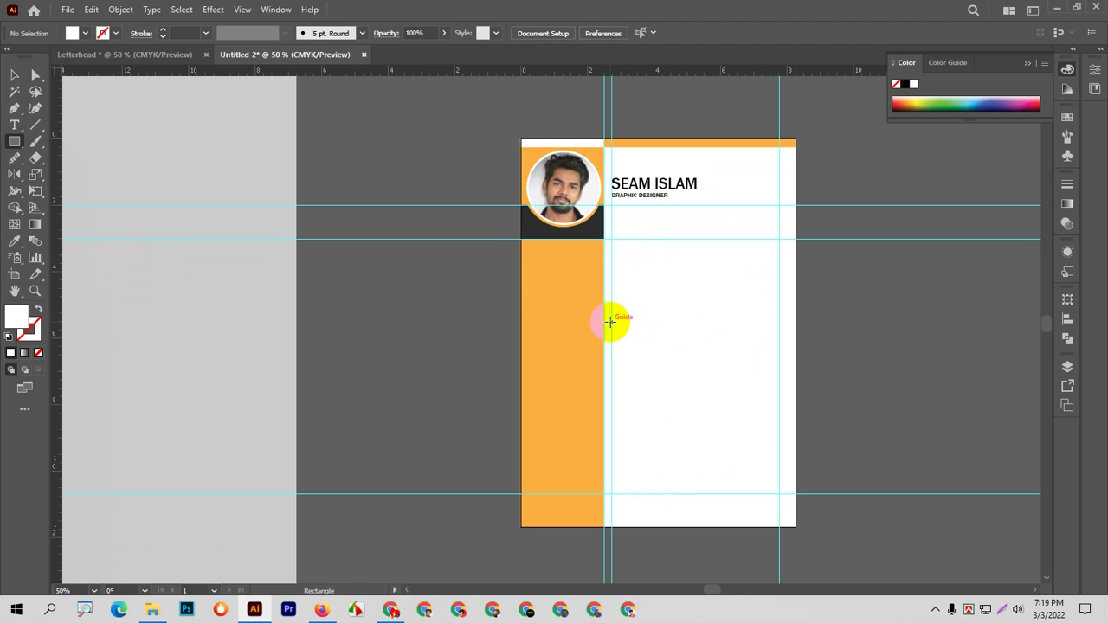
key("ctrl+minus")
key("ctrl+minus")
key("ctrl+minus")
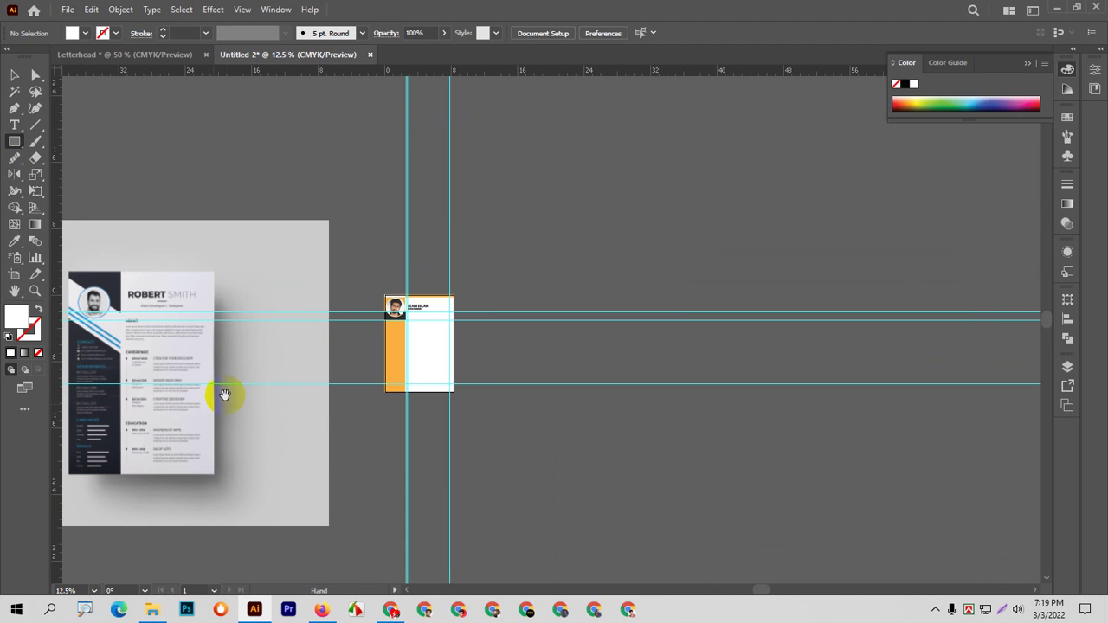
scroll(440, 359, "up", 4)
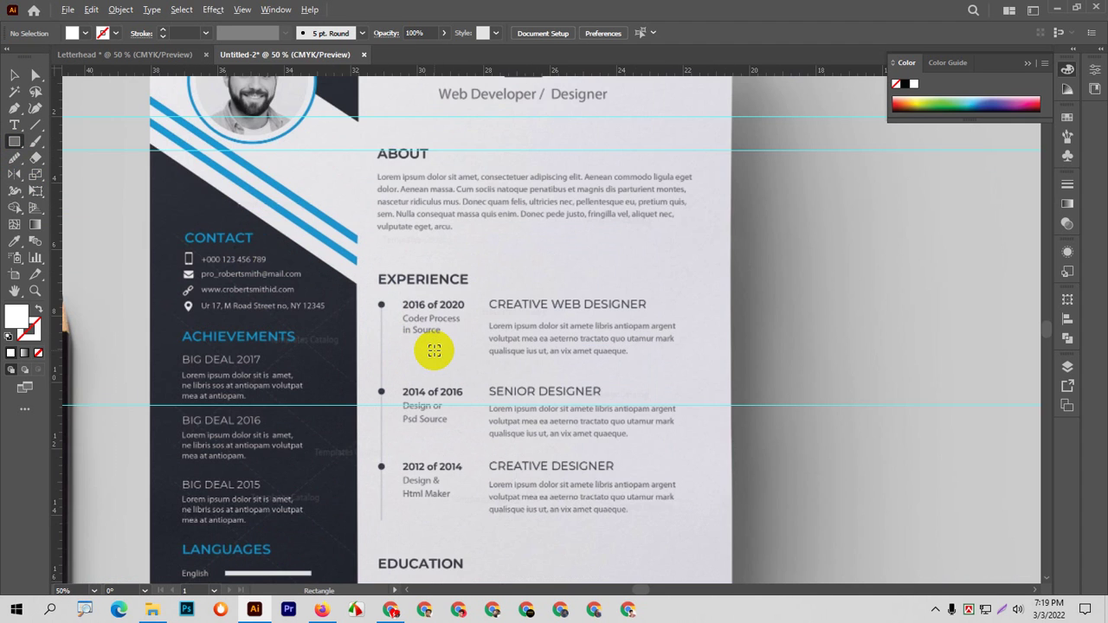
scroll(433, 350, "down", 2)
scroll(434, 350, "down", 2)
scroll(434, 350, "down", 1)
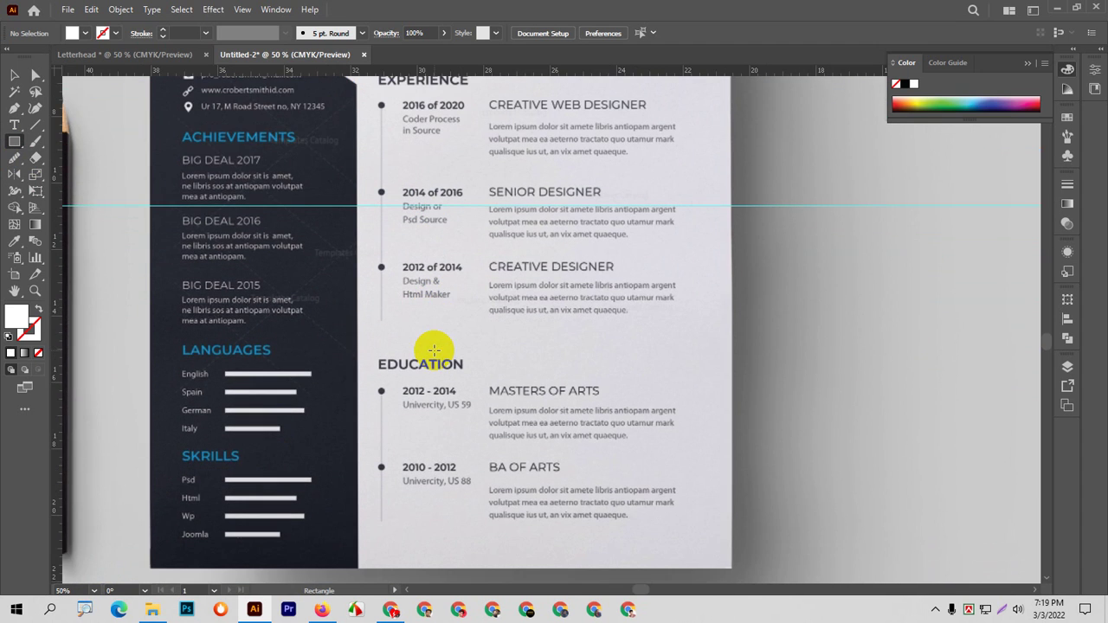
scroll(434, 350, "up", 2)
scroll(434, 350, "down", 3)
left_click_drag(529, 362, 128, 391)
scroll(423, 312, "up", 4)
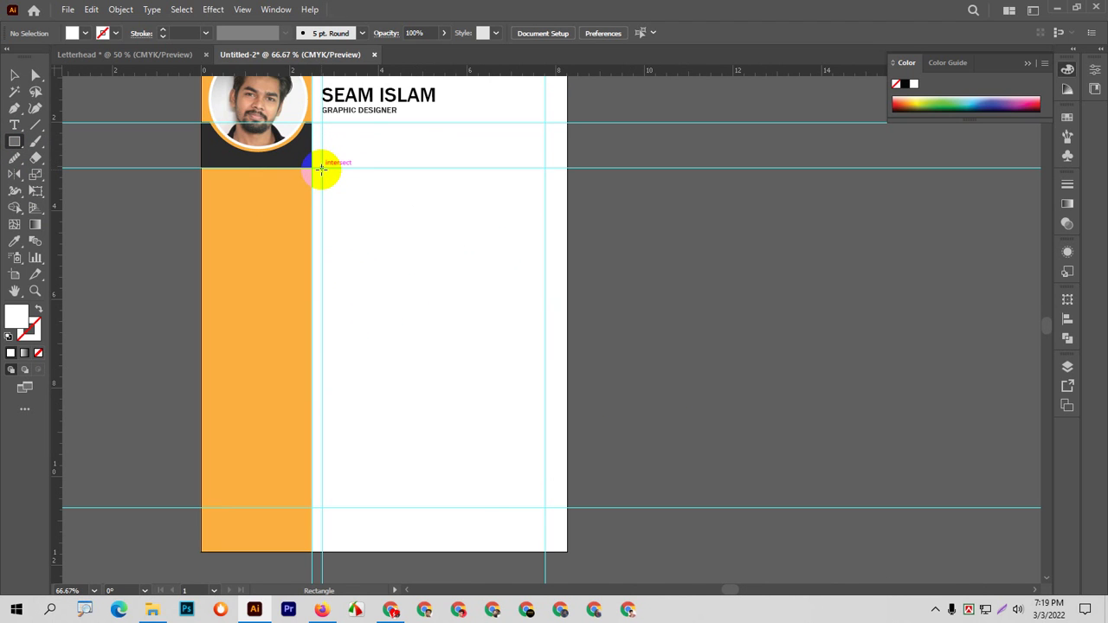
left_click_drag(321, 169, 548, 363)
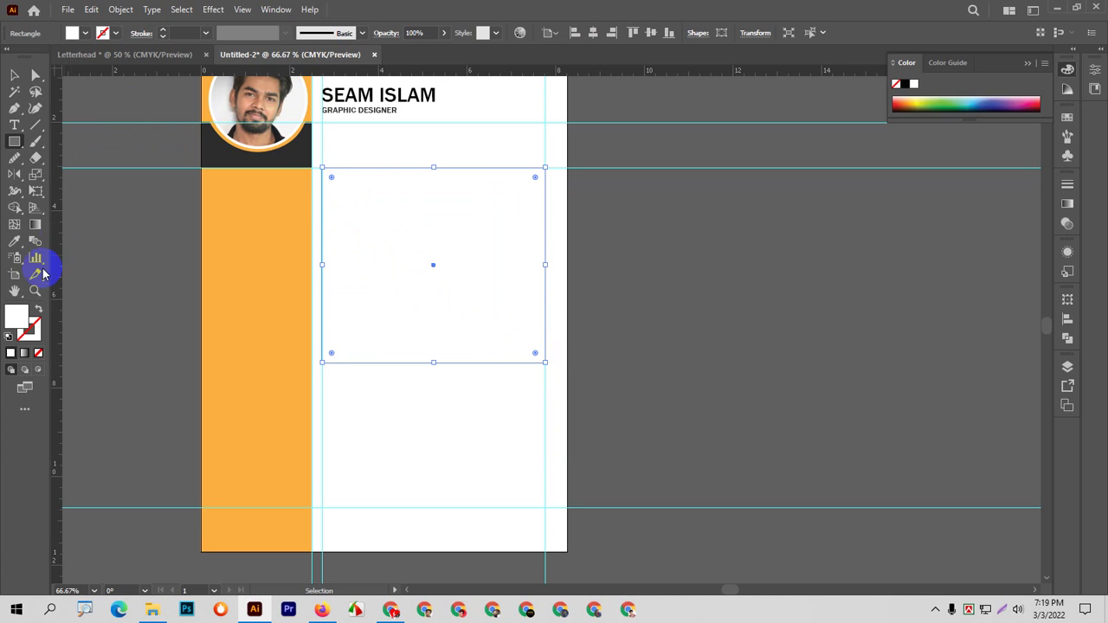
left_click(85, 36)
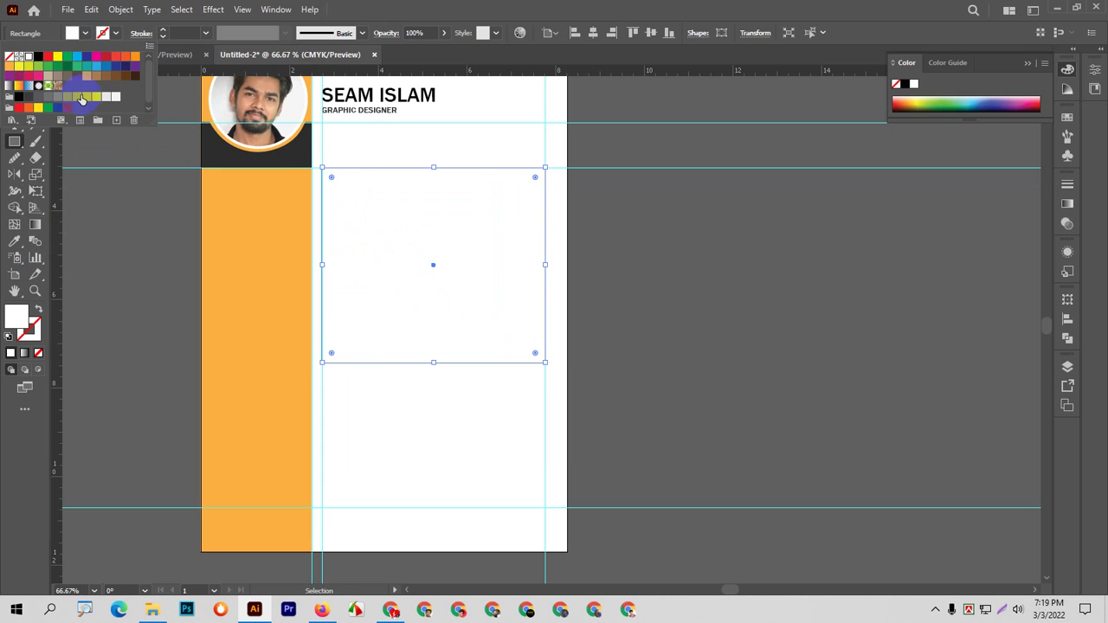
left_click(106, 102)
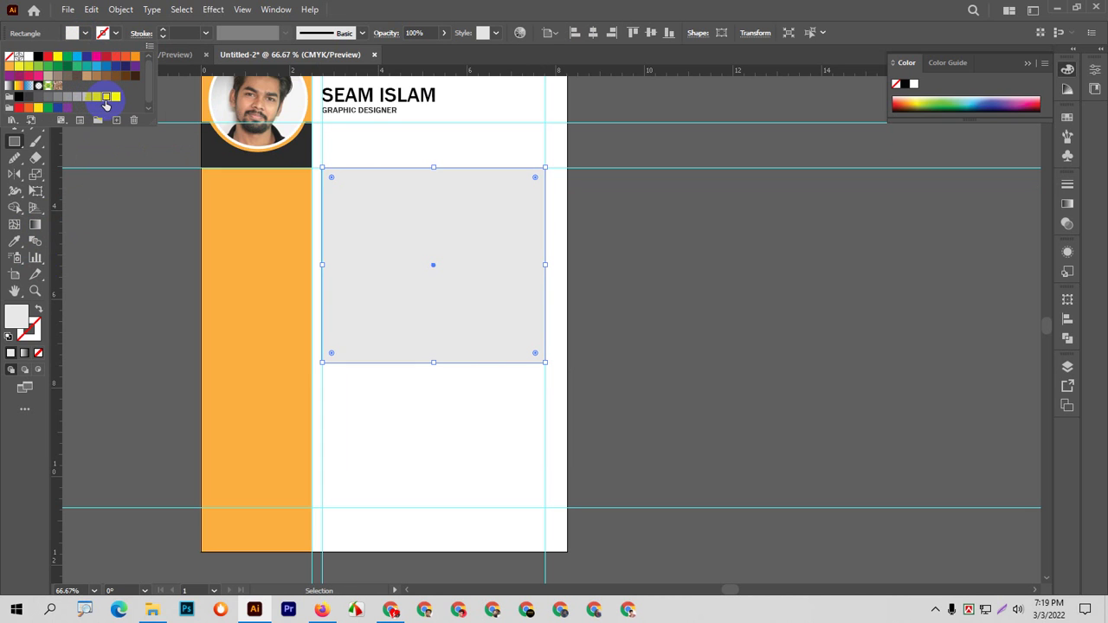
left_click(63, 139)
left_click(16, 76)
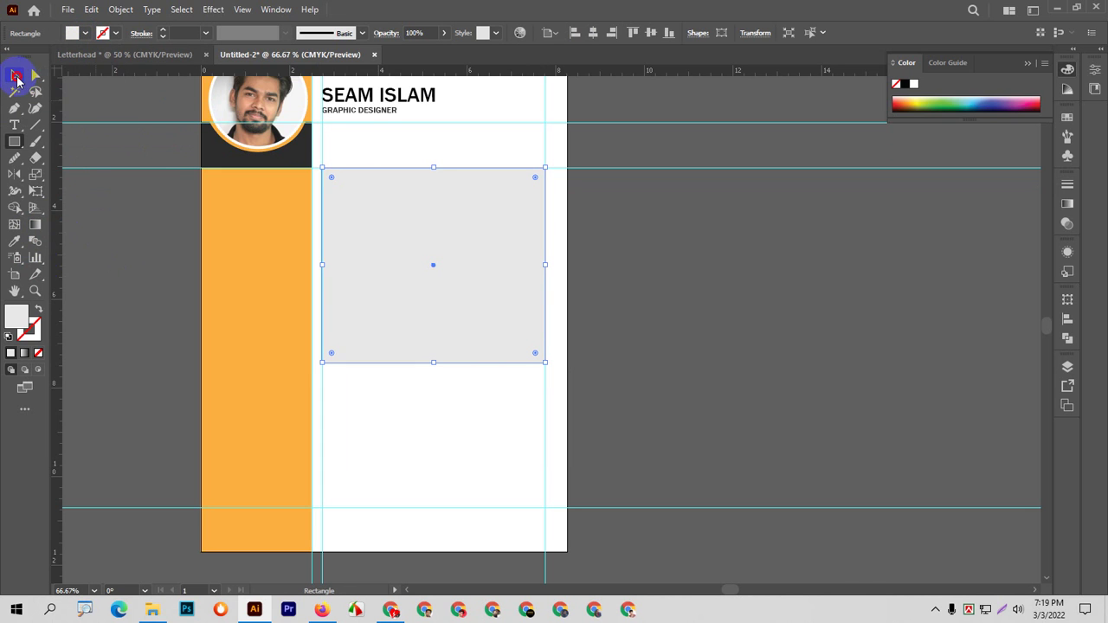
left_click(101, 231)
left_click_drag(496, 299, 496, 505)
scroll(507, 376, "down", 3)
left_click_drag(433, 447, 436, 392)
left_click(616, 316)
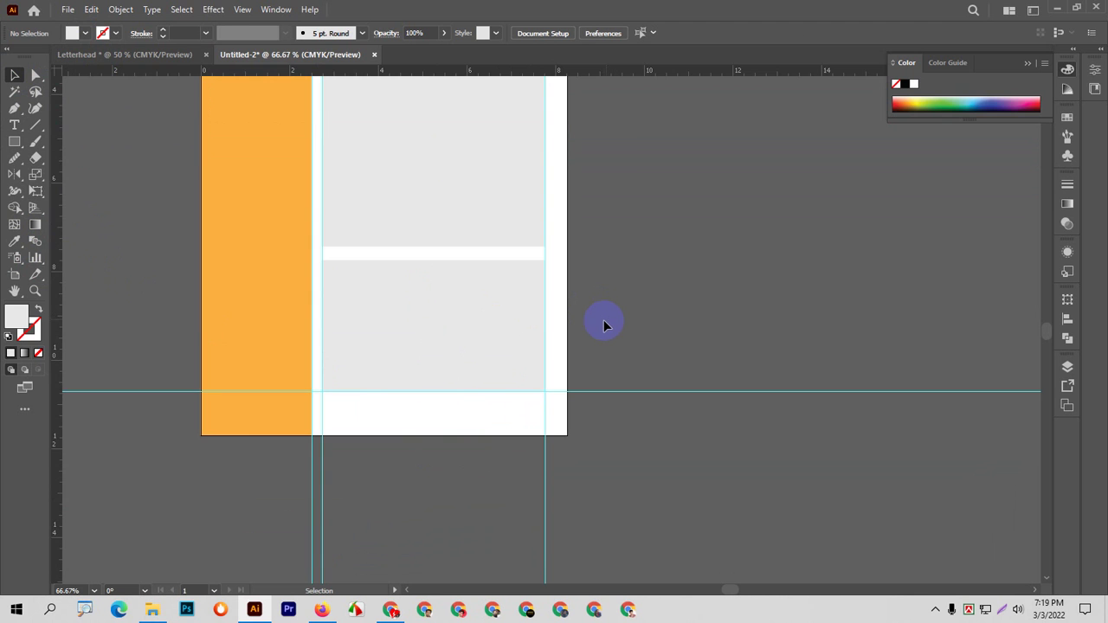
scroll(604, 323, "down", 1)
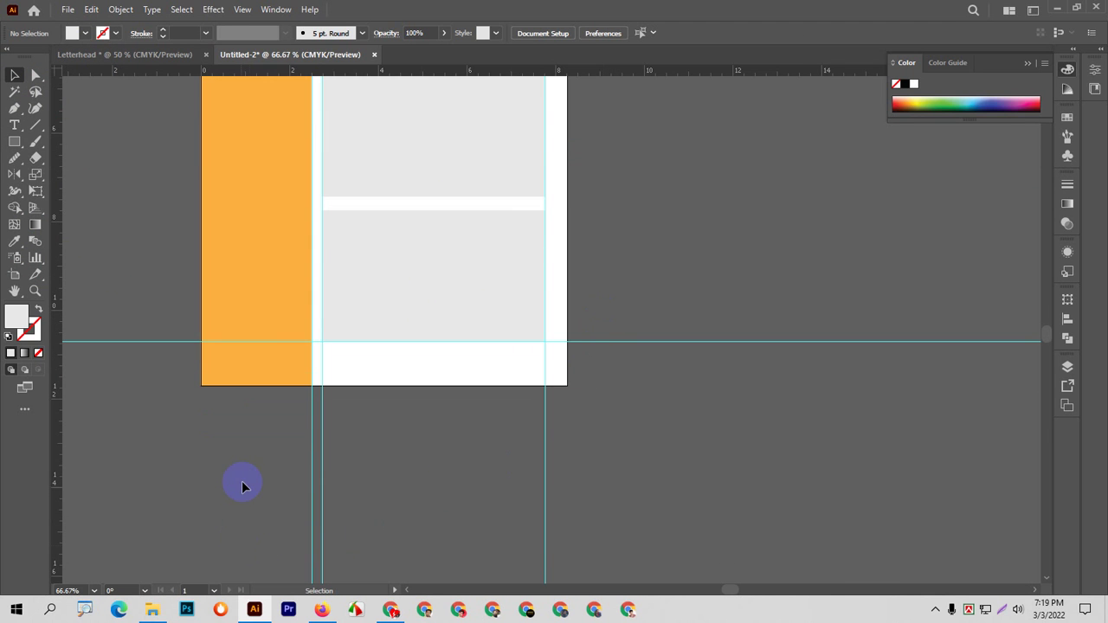
scroll(242, 481, "down", 2)
scroll(246, 482, "down", 1)
left_click_drag(698, 337, 809, 354)
left_click_drag(302, 458, 753, 407)
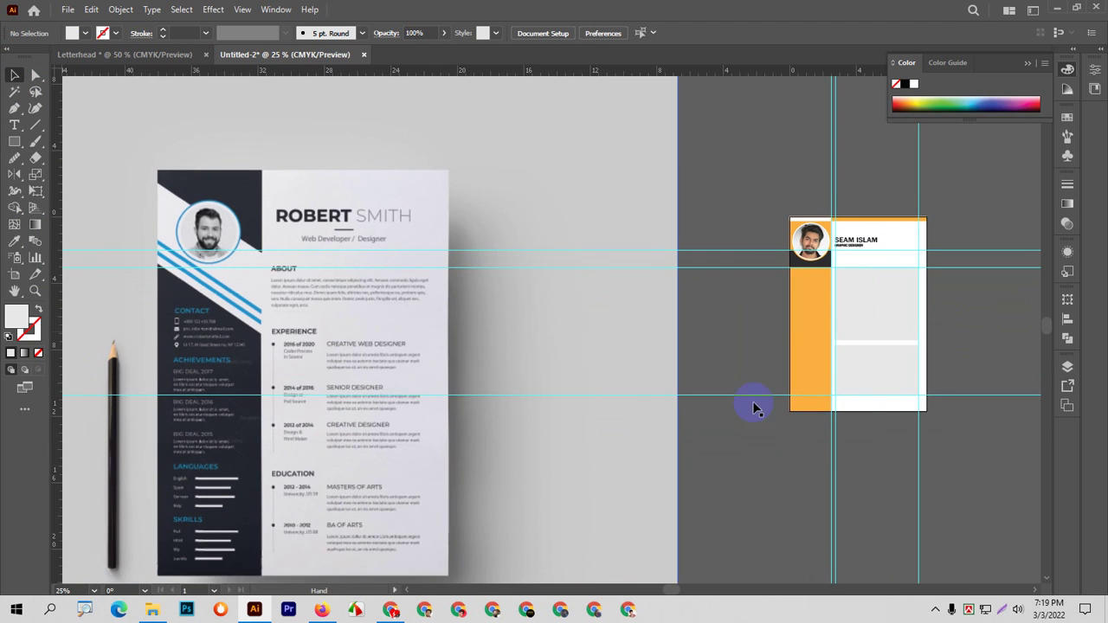
scroll(430, 454, "down", 2)
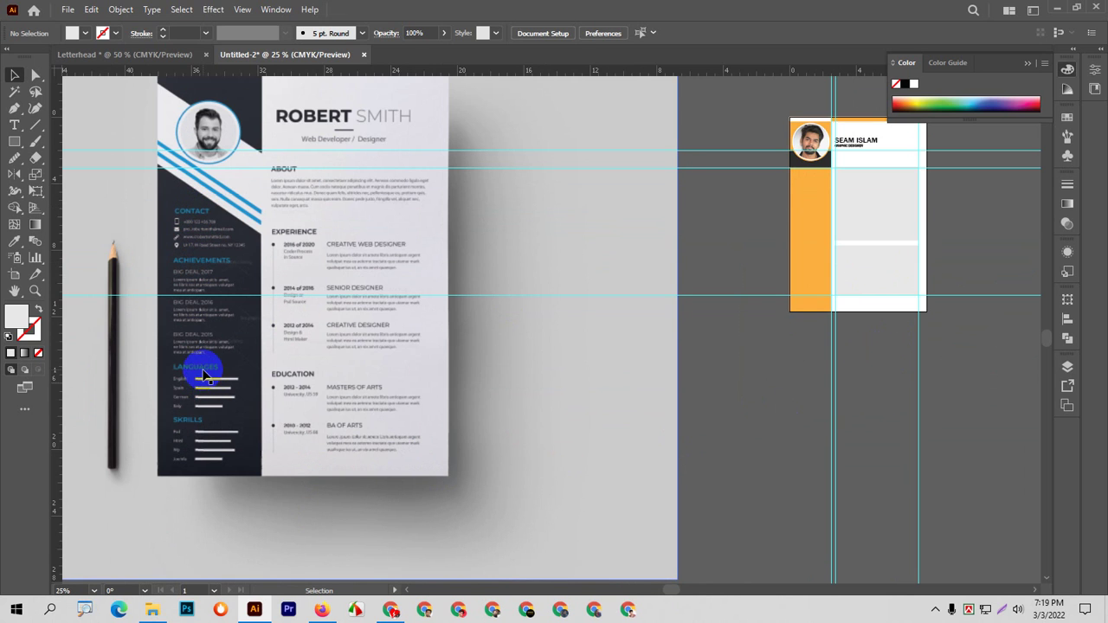
left_click(328, 424)
left_click_drag(884, 267, 876, 264)
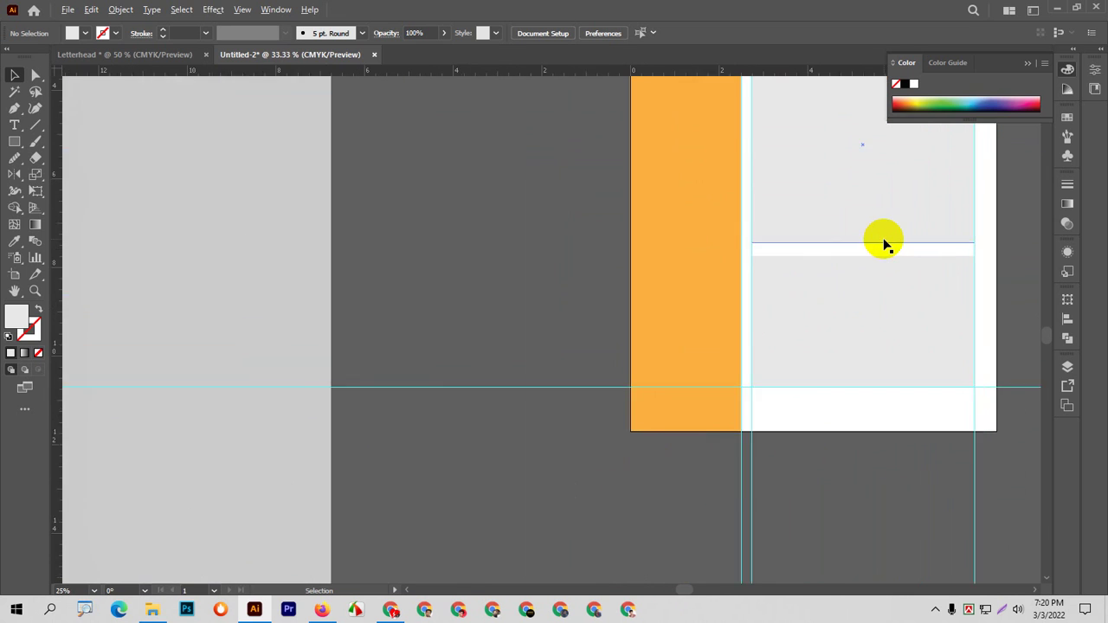
Copy the gray box onto the orange column and resize it to about 2.33 × 1.55 in.
scroll(876, 265, "up", 2)
scroll(878, 259, "up", 2)
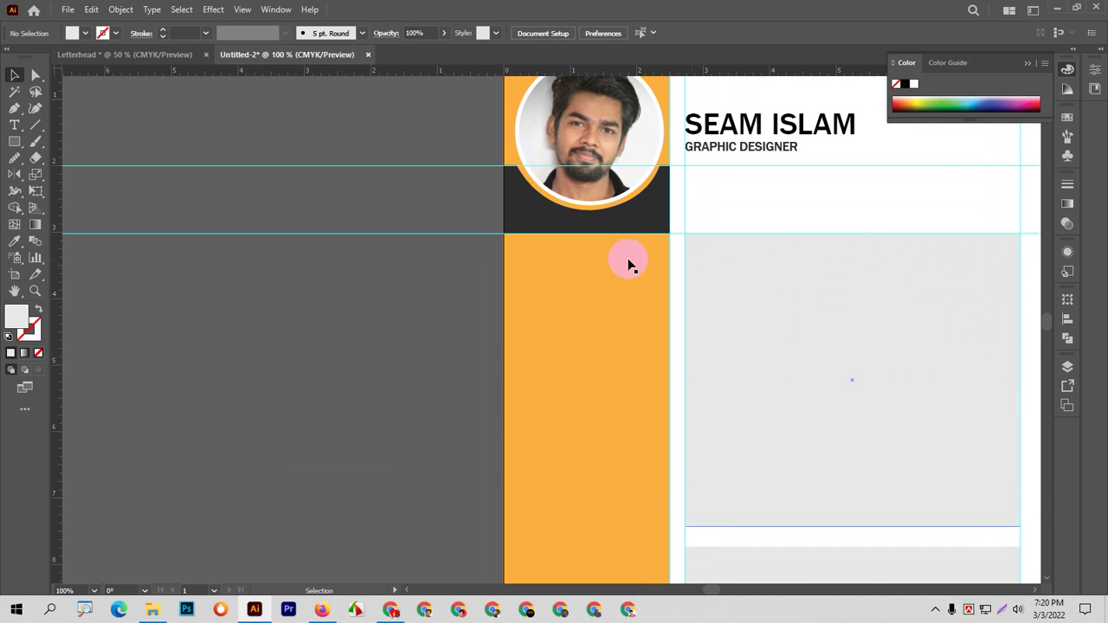
left_click_drag(799, 294, 621, 306)
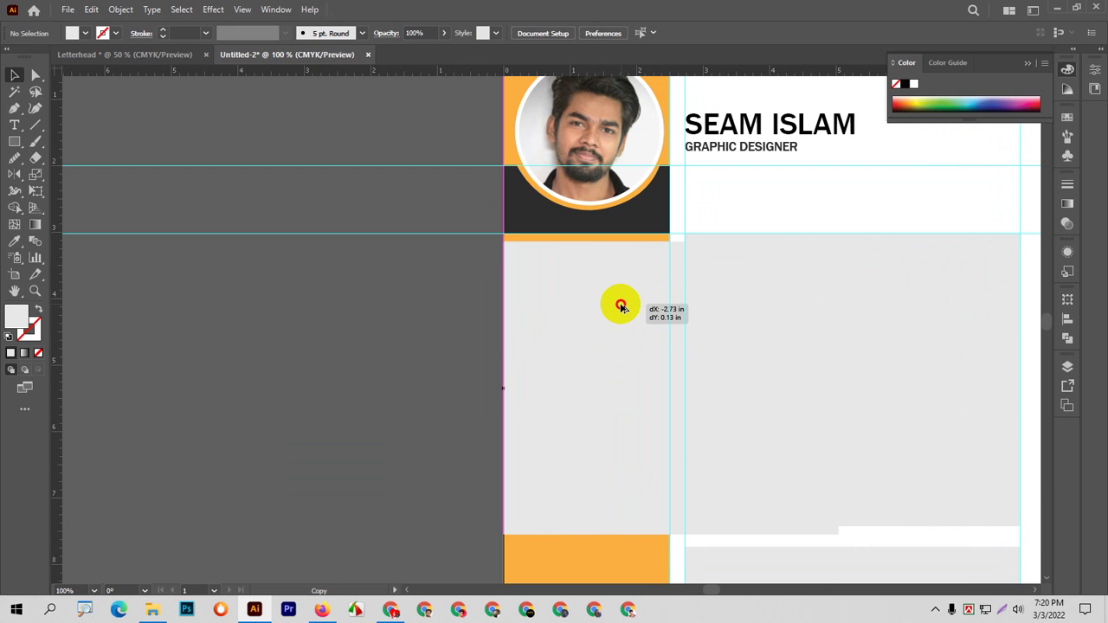
left_click_drag(621, 306, 622, 307)
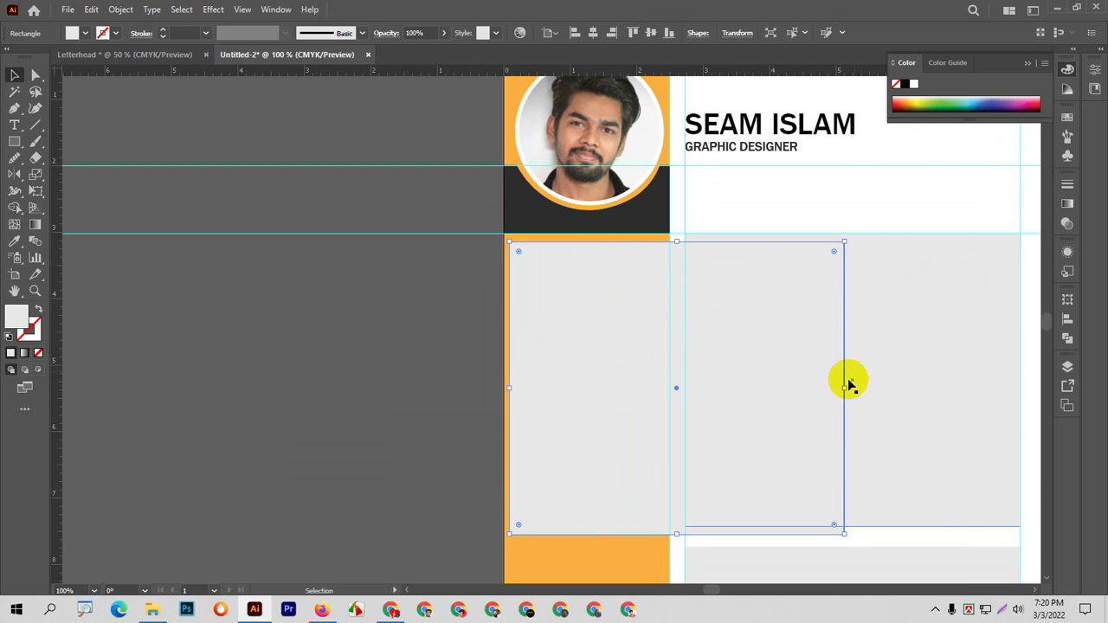
left_click_drag(846, 388, 668, 384)
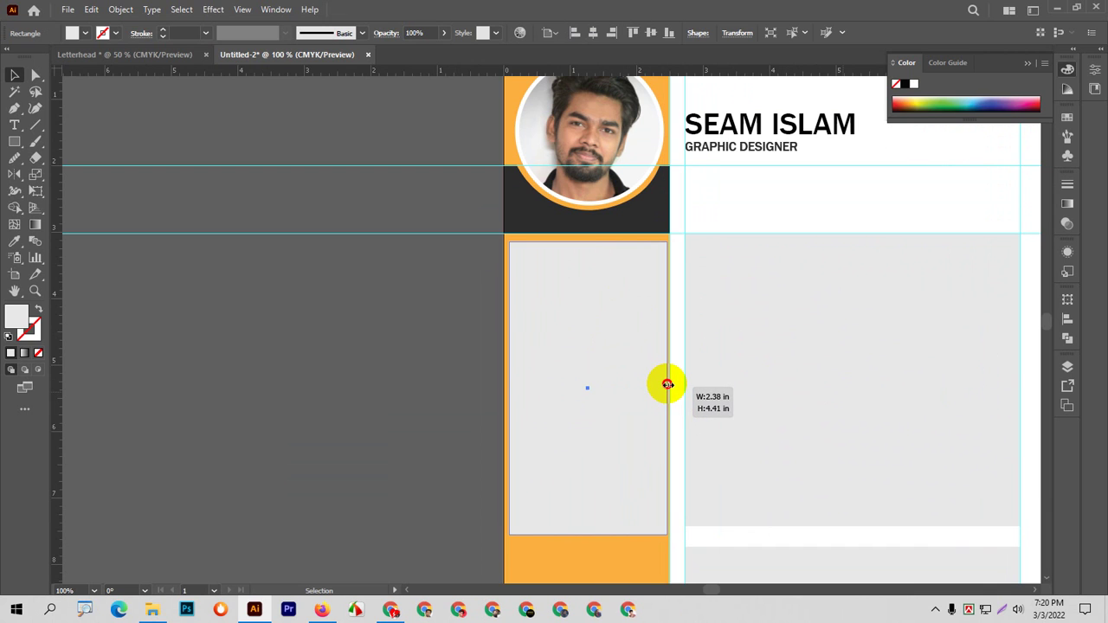
left_click_drag(668, 385, 666, 384)
key("Right")
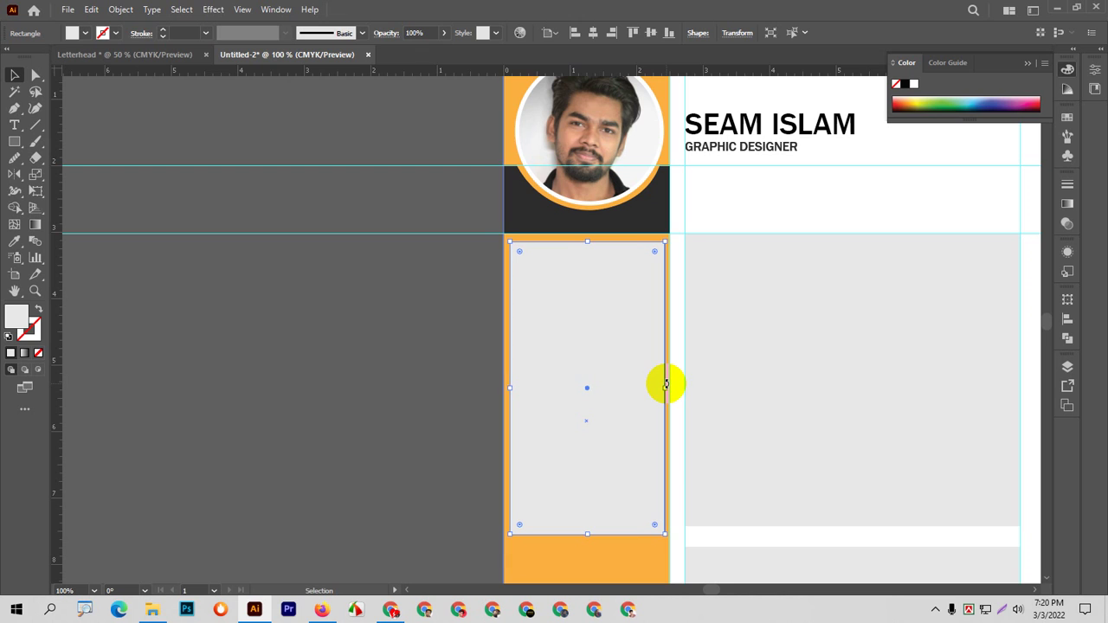
left_click(589, 528)
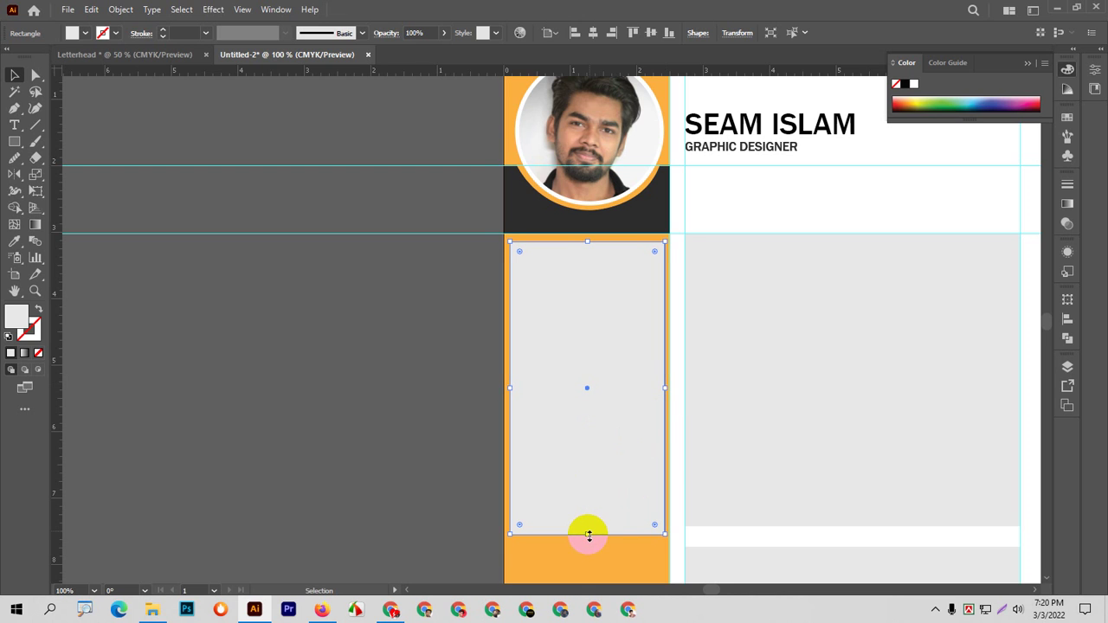
left_click_drag(588, 534, 589, 337)
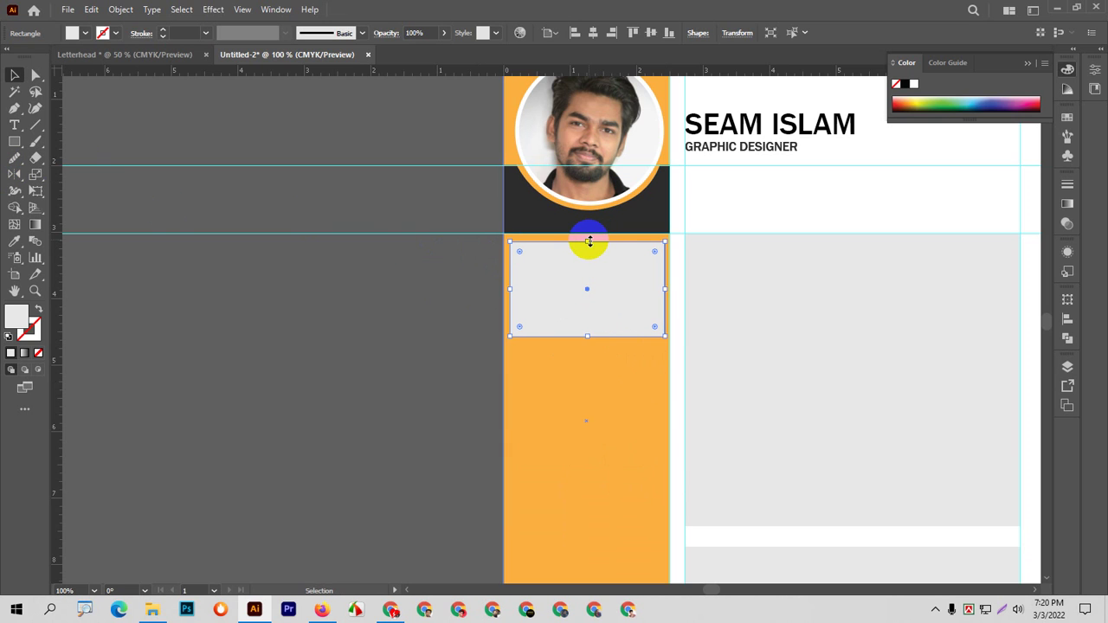
Give the new box the column's orange, then a lighter orange fill from the Color Picker.
left_click(13, 242)
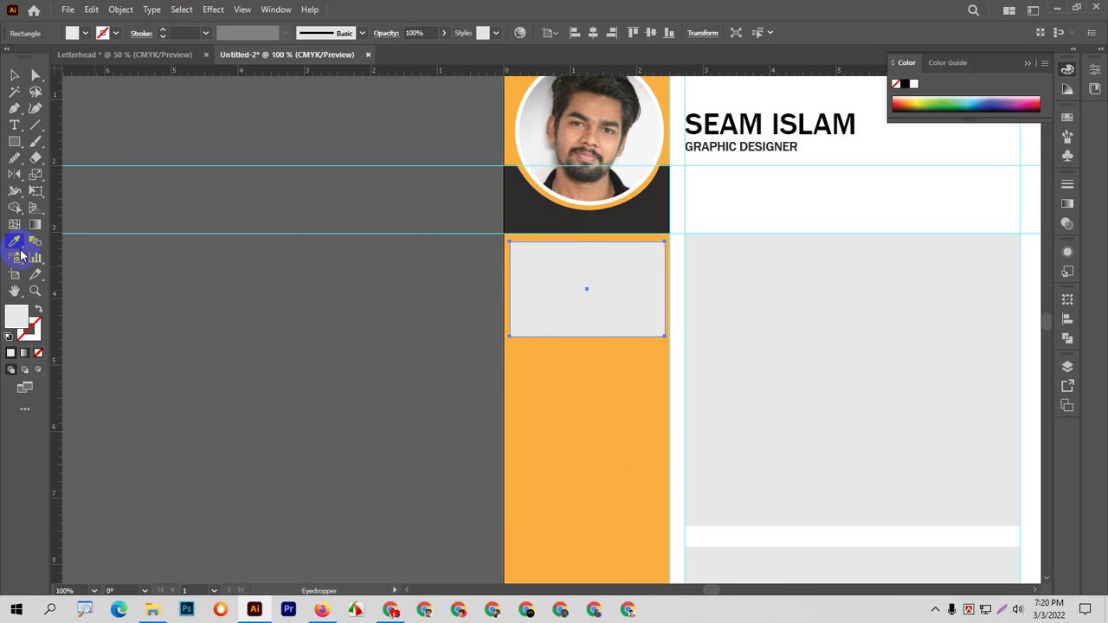
left_click(587, 425)
left_click(29, 324)
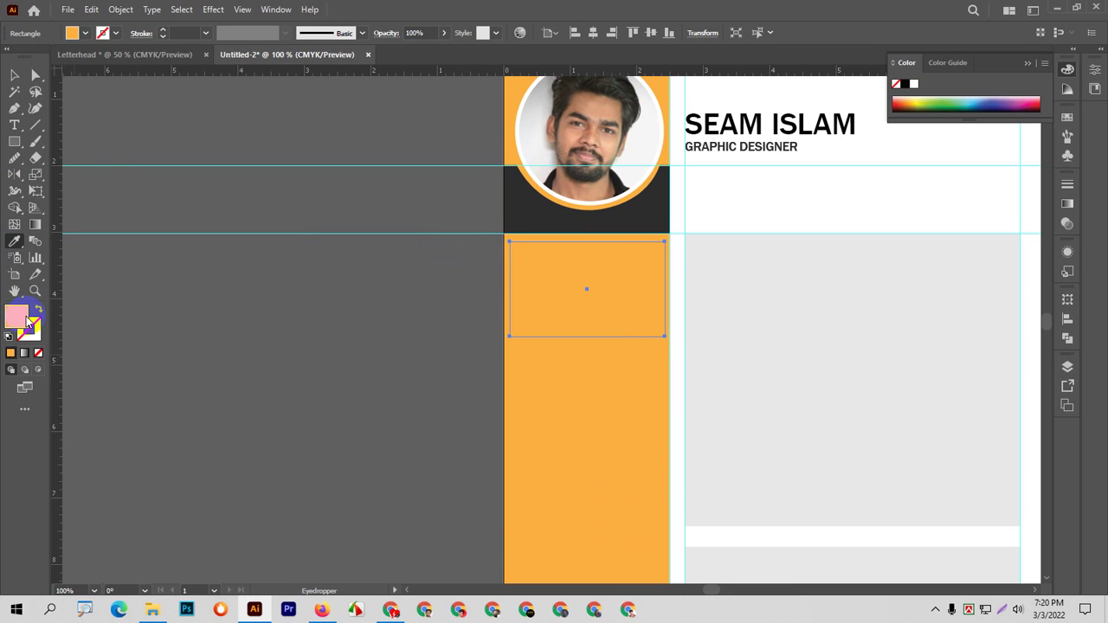
double_click(27, 320)
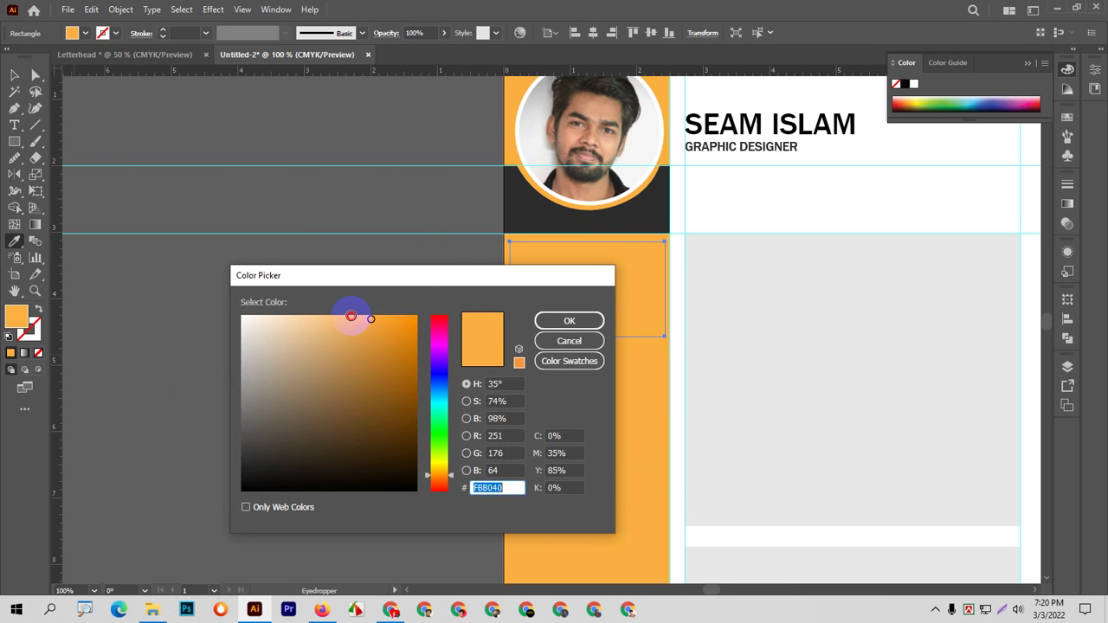
left_click(348, 316)
left_click(569, 320)
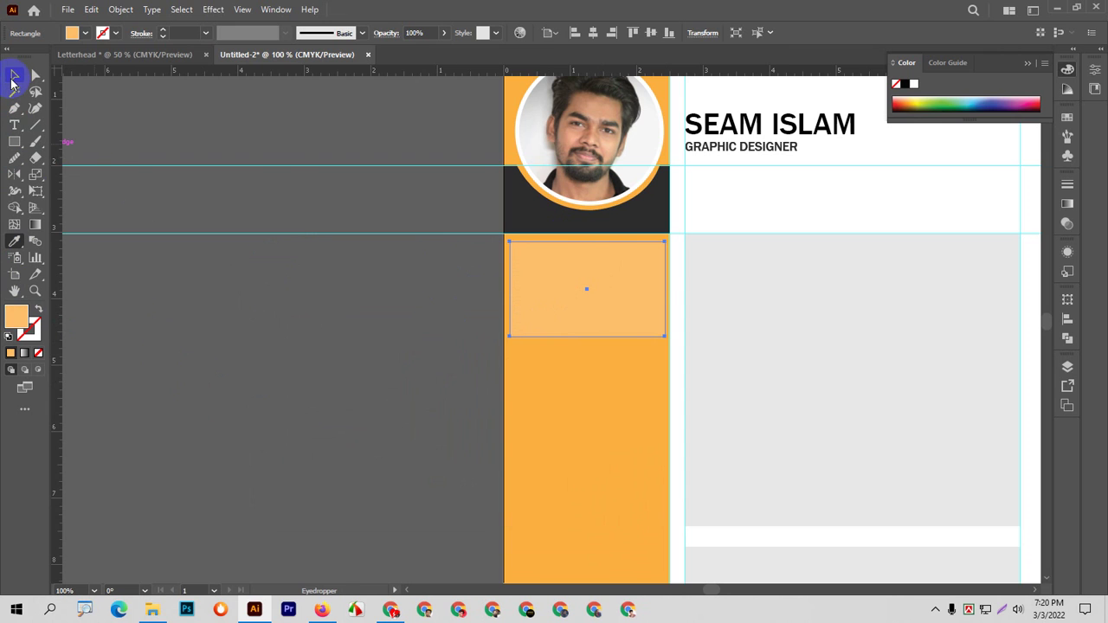
left_click(14, 75)
left_click(192, 130)
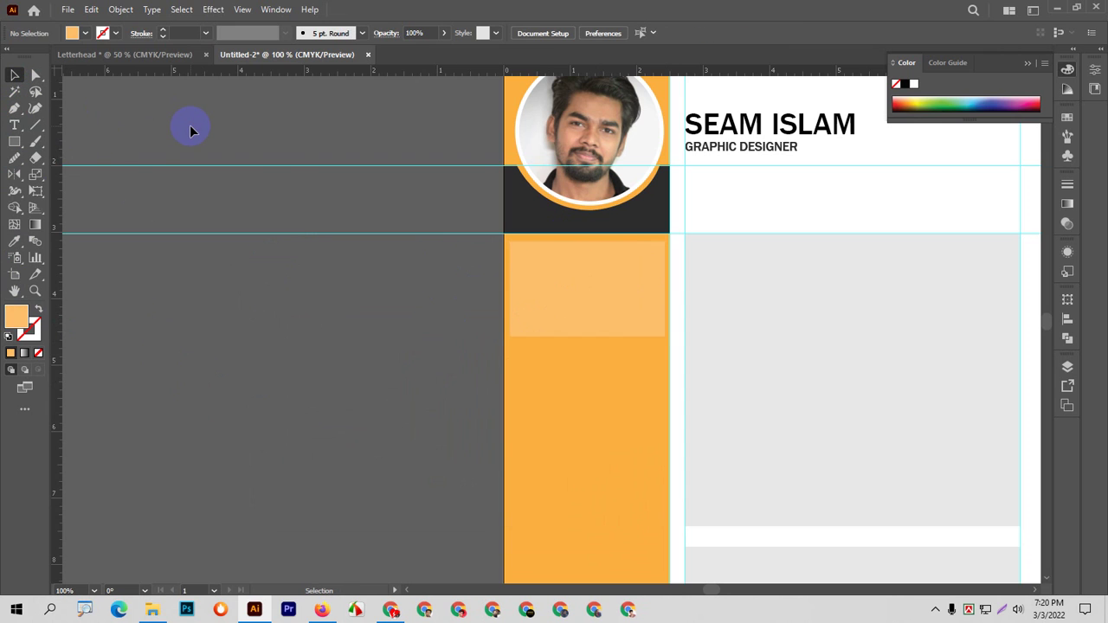
Change the box's fill to bright yellow FFCE00 in the Color Picker.
left_click(601, 277)
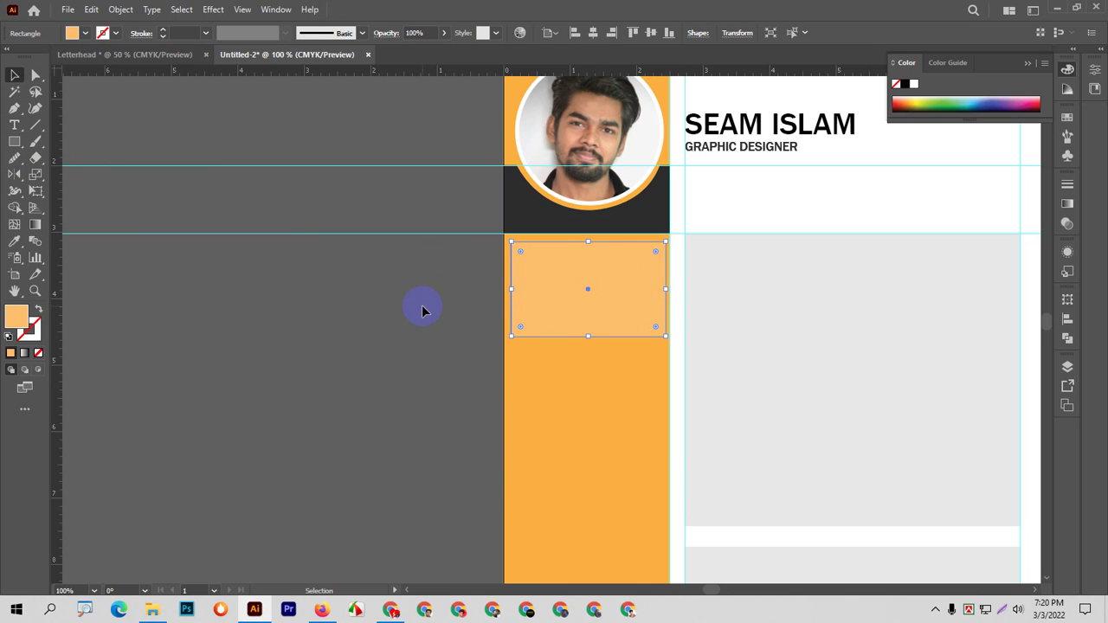
left_click(381, 297)
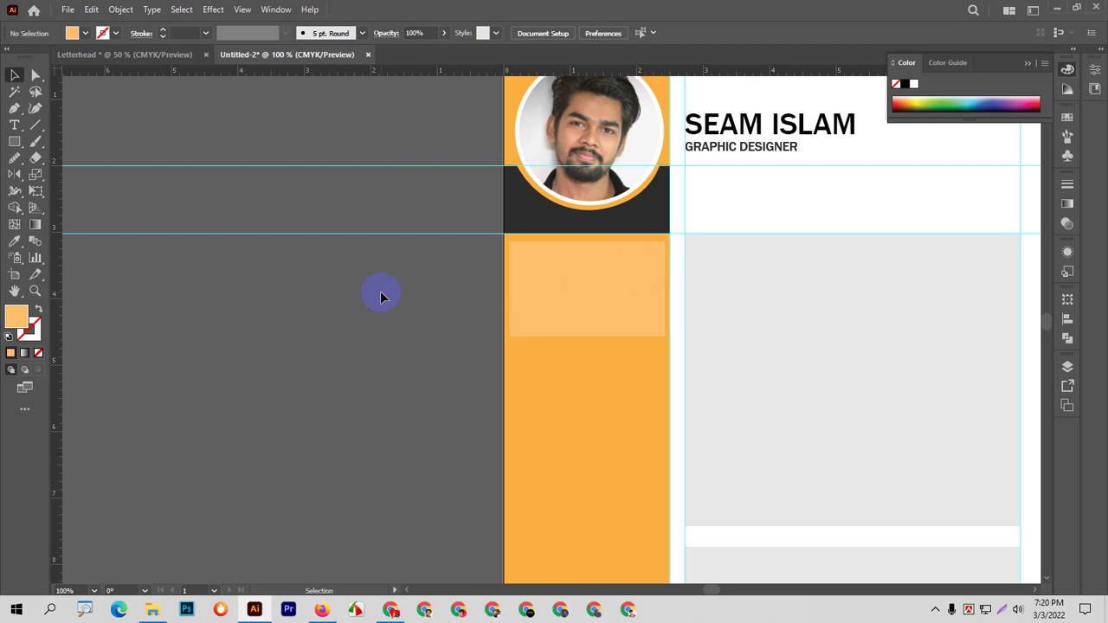
left_click(570, 275)
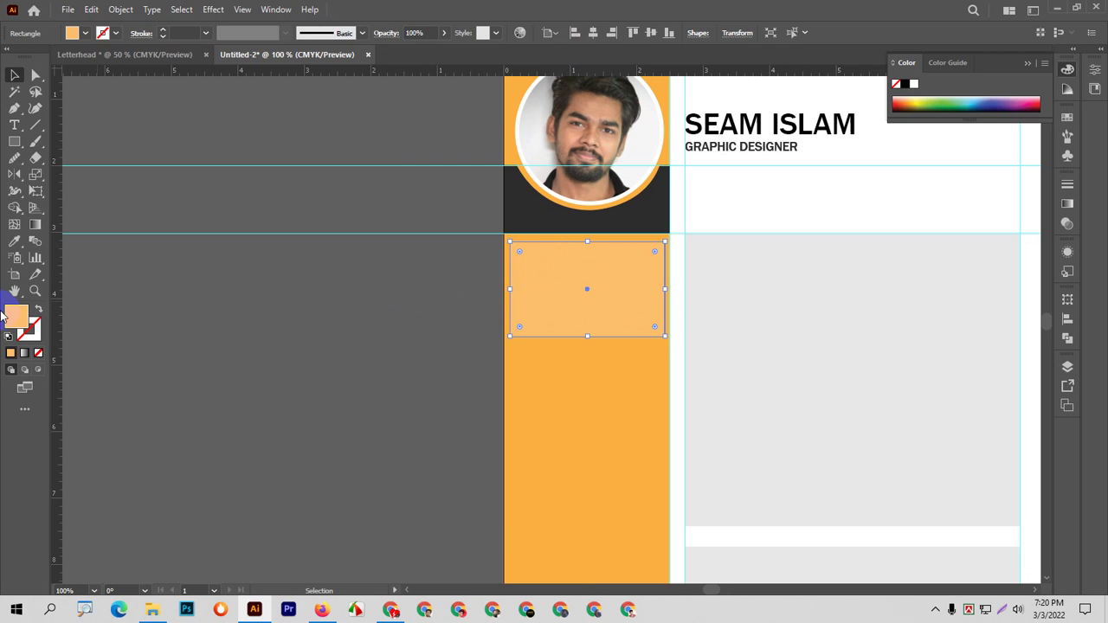
double_click(7, 319)
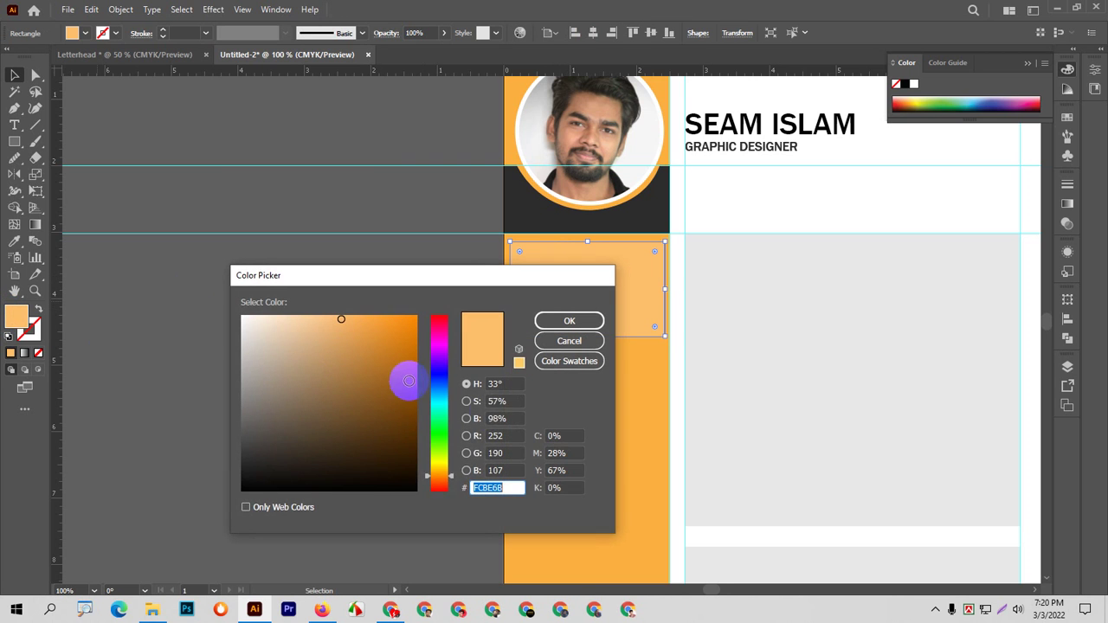
left_click(447, 470)
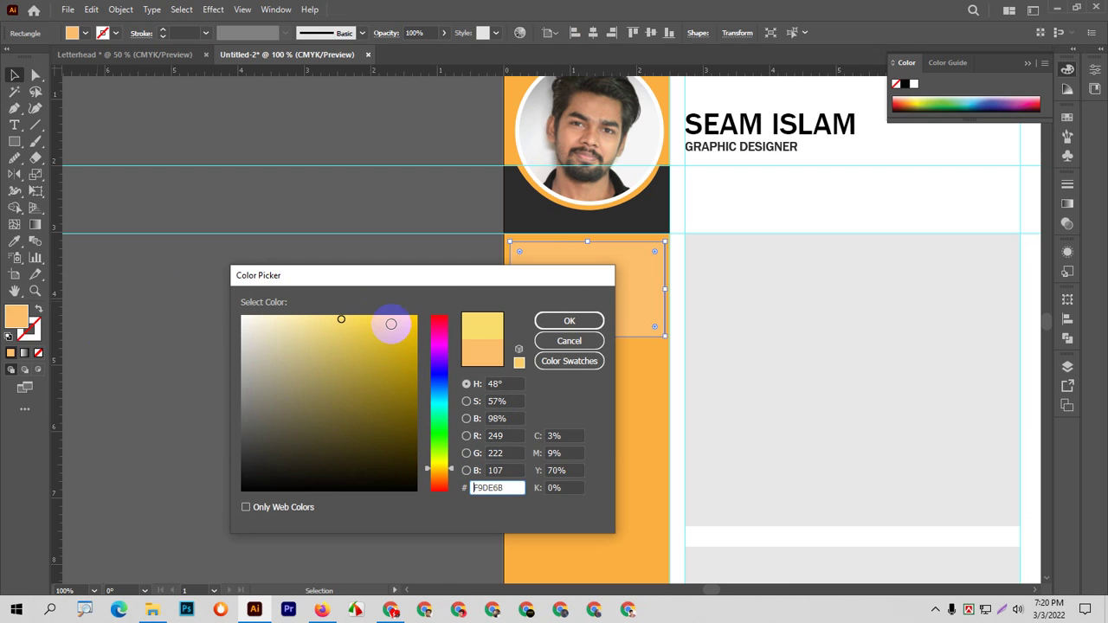
left_click_drag(392, 322, 415, 316)
left_click(568, 322)
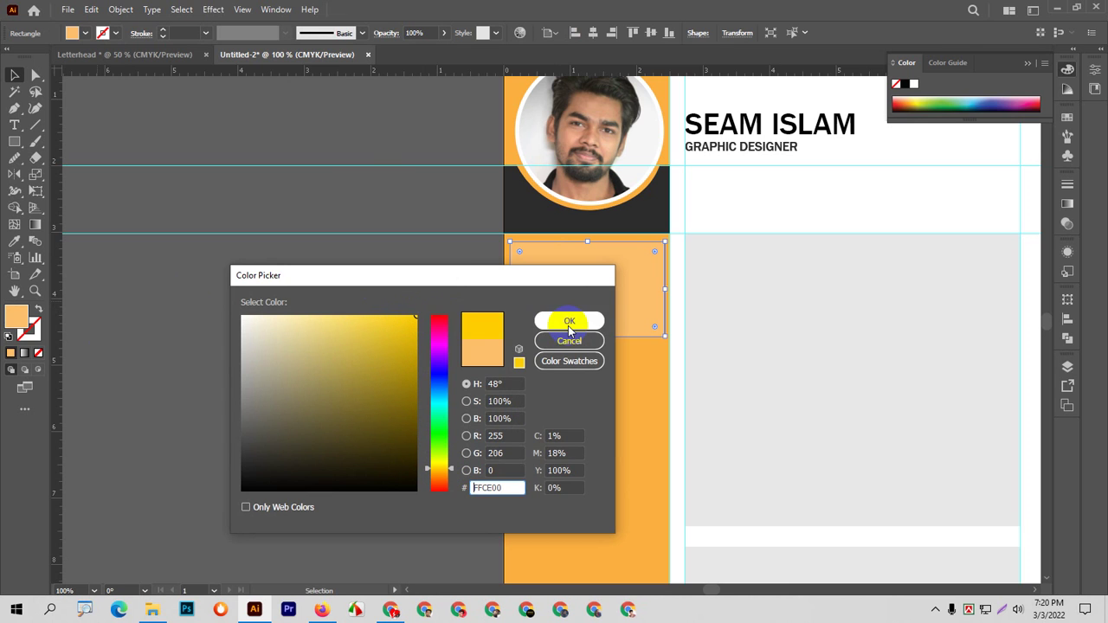
left_click(124, 114)
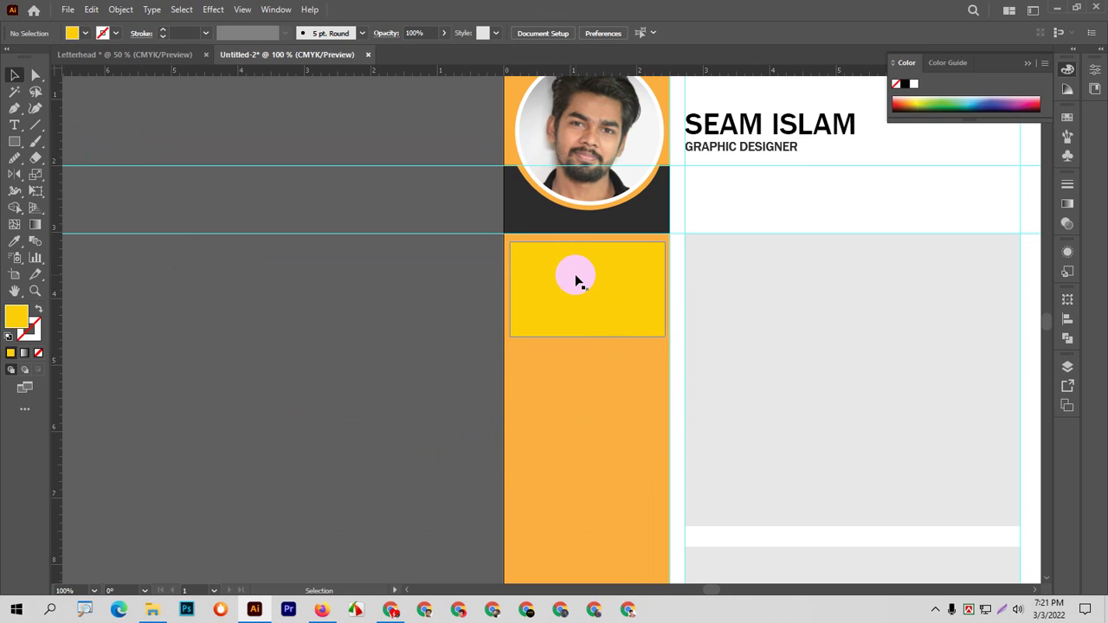
Move the yellow block slightly lower in the orange column.
scroll(578, 286, "down", 2)
scroll(582, 292, "down", 1)
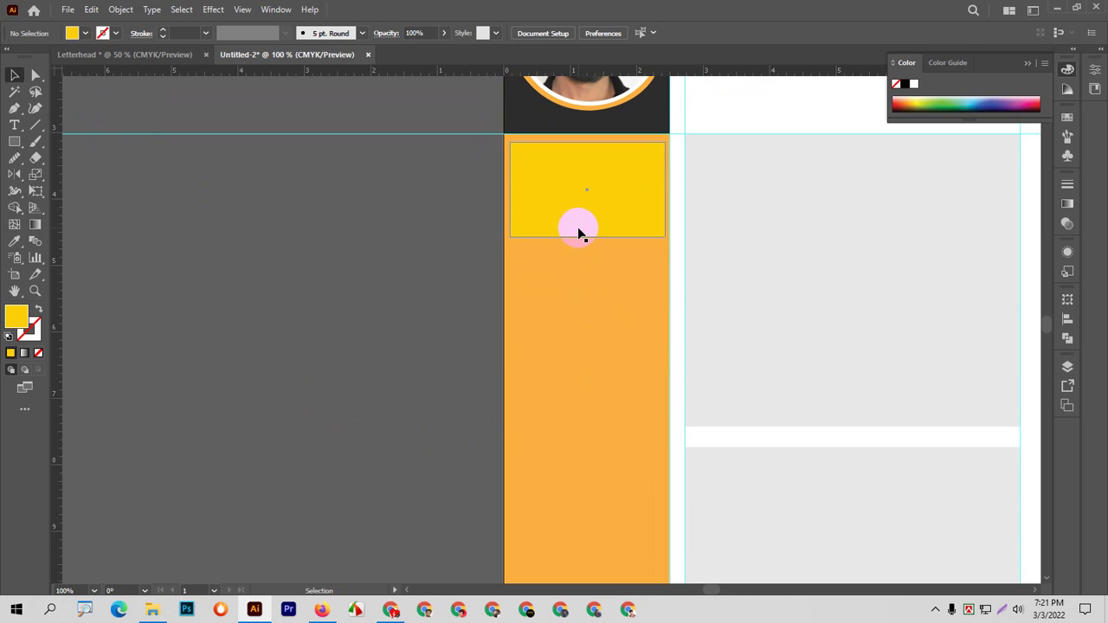
left_click_drag(603, 219, 607, 246)
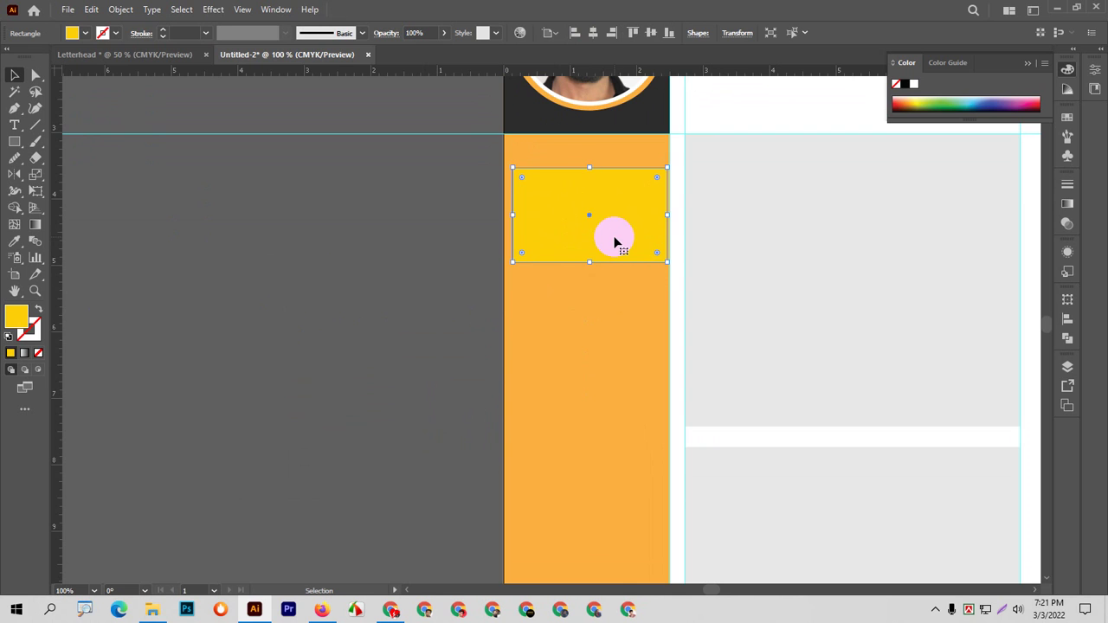
left_click(452, 241)
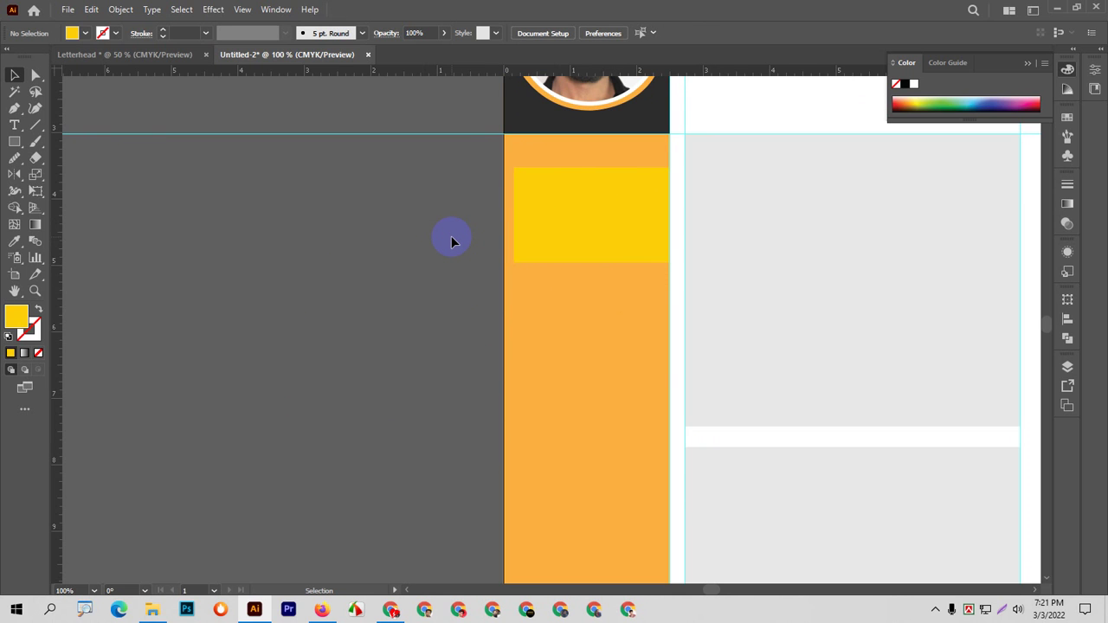
Draw a thin strip along the yellow block's left edge and fill it white.
scroll(452, 242, "up", 3)
scroll(452, 241, "up", 1)
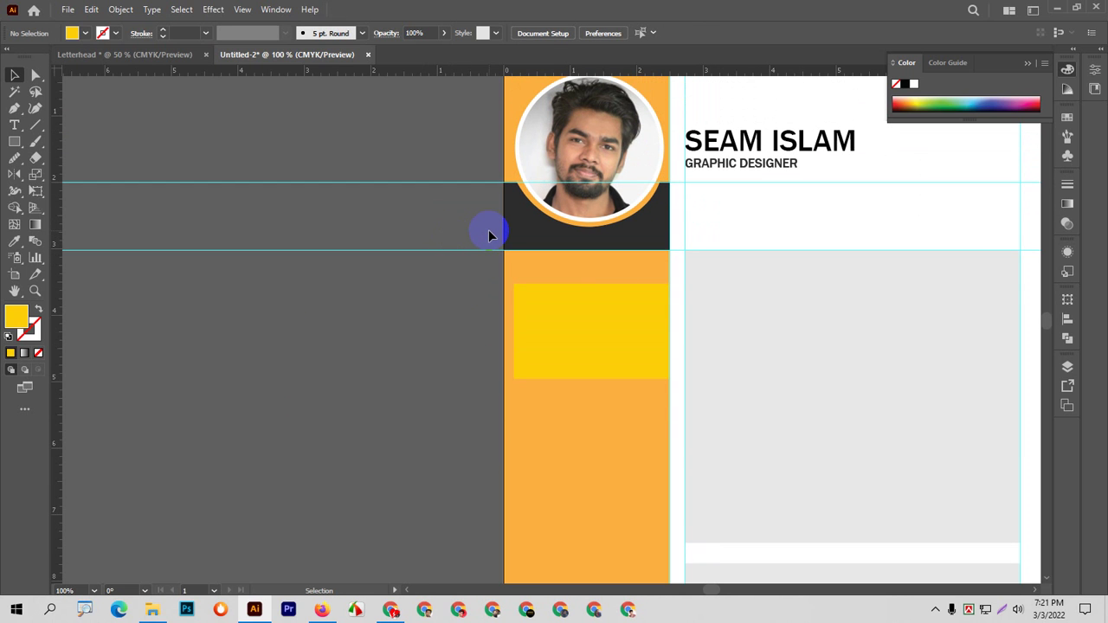
left_click(14, 141)
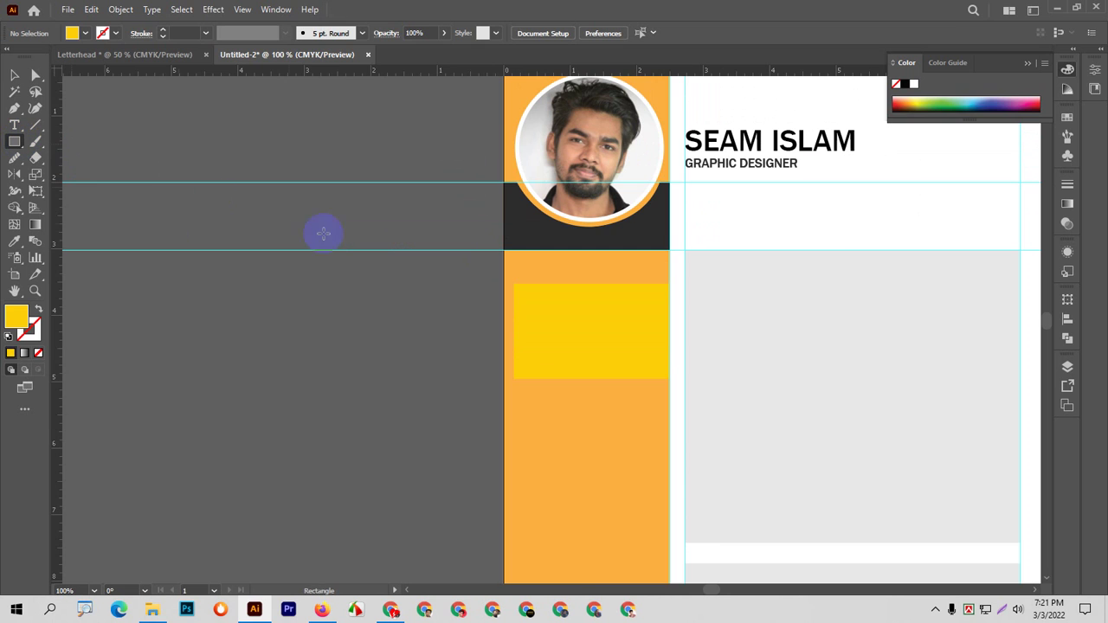
scroll(502, 293, "up", 2)
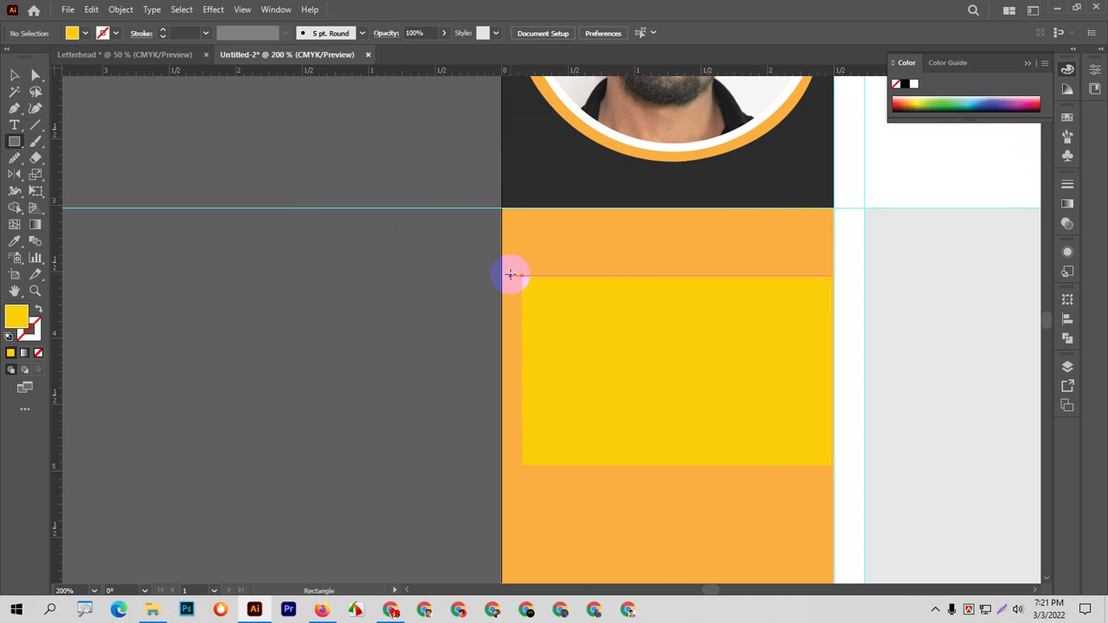
left_click_drag(502, 276, 516, 467)
left_click(14, 241)
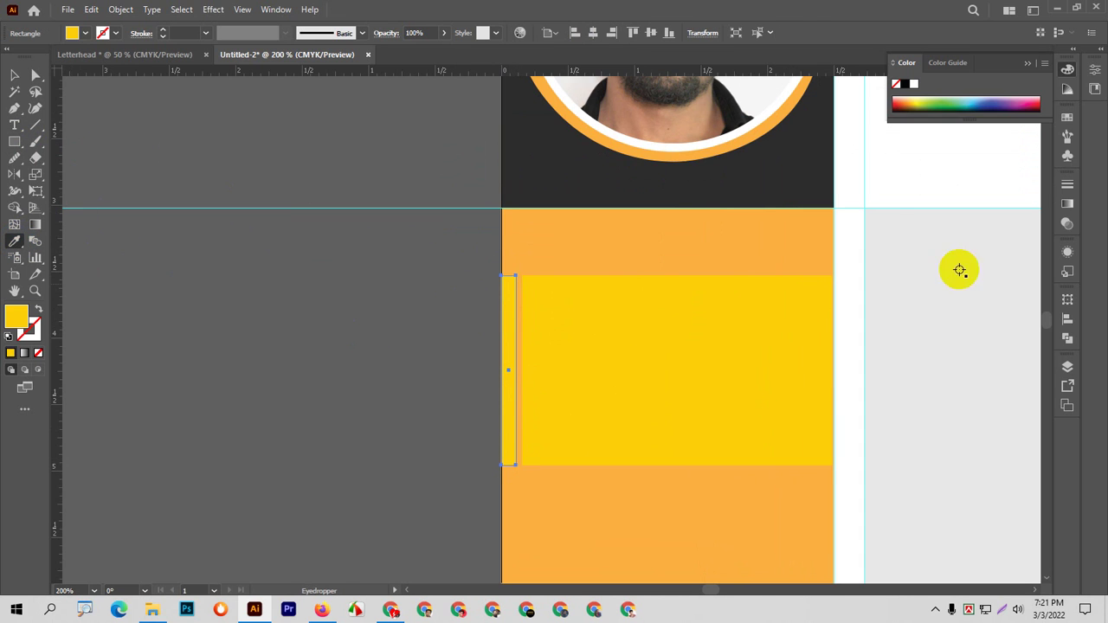
left_click(887, 194)
Select the yellow block together with its thin white strip.
left_click(14, 75)
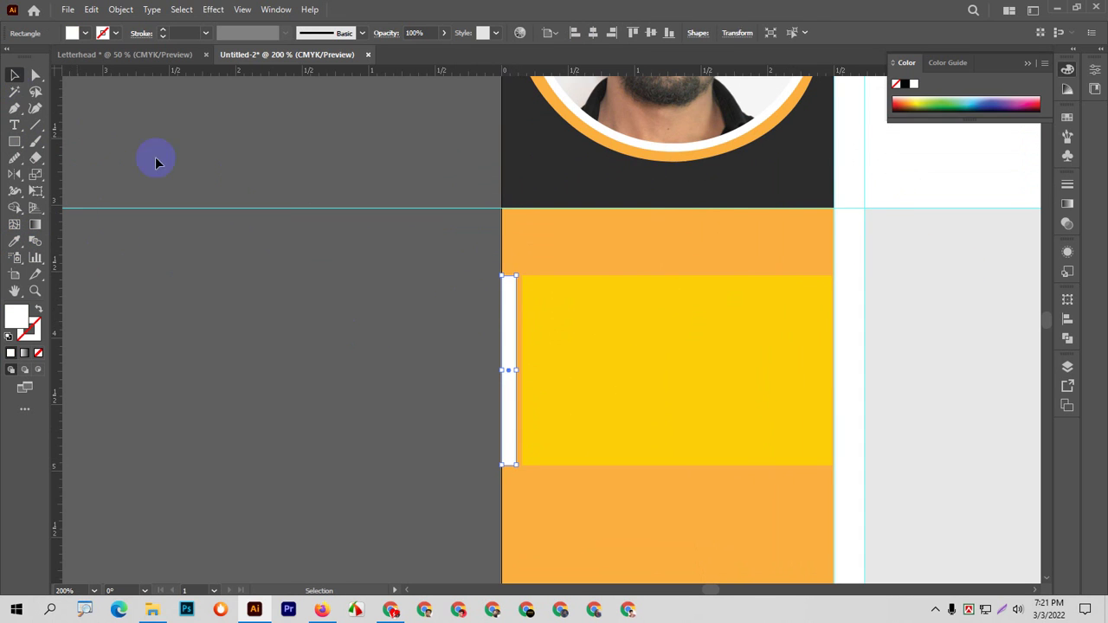
left_click(216, 168)
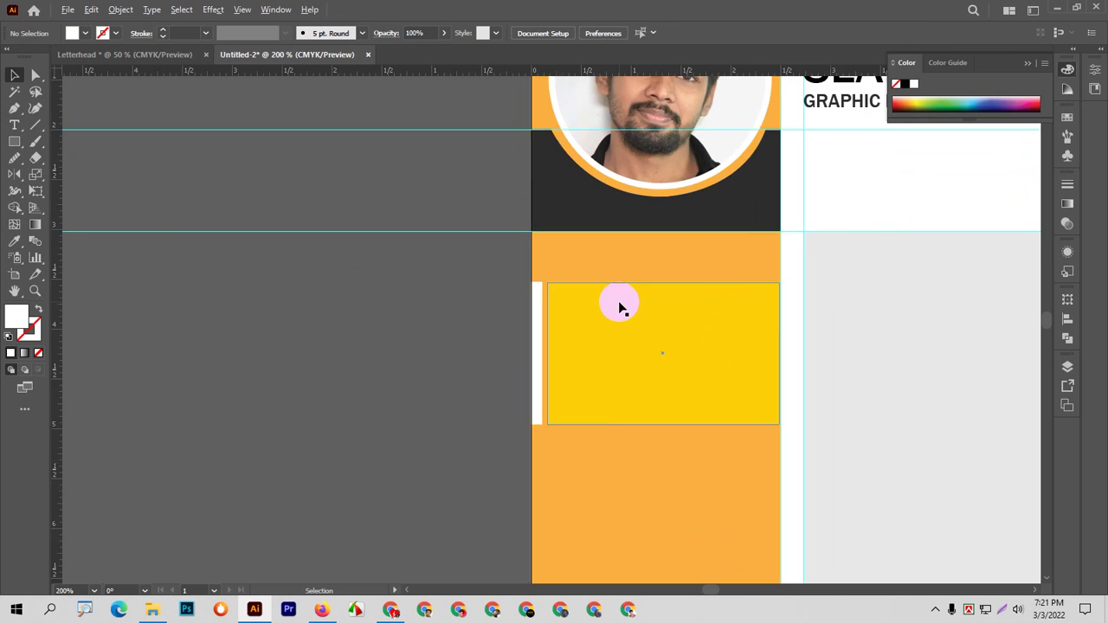
scroll(619, 304, "down", 3)
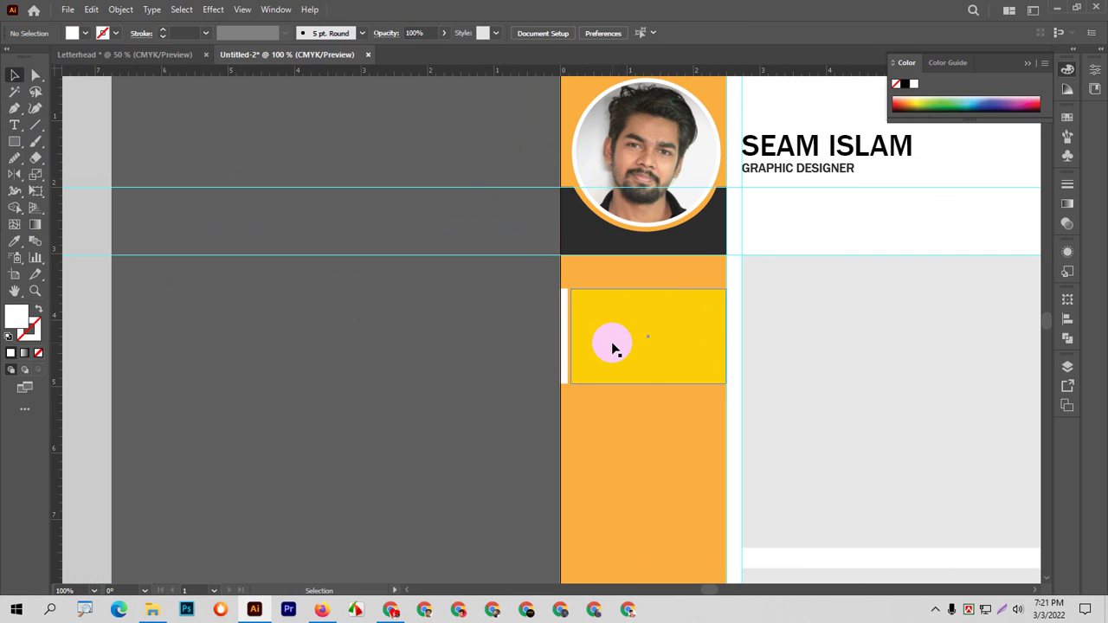
left_click(614, 348)
left_click(565, 348, "shift")
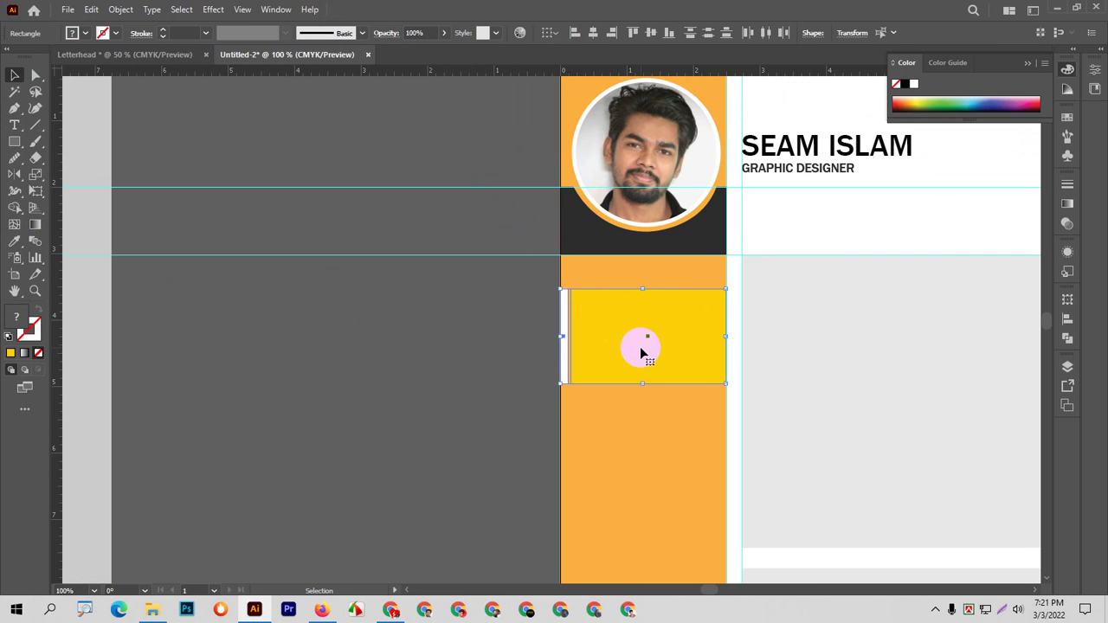
Copy the block and strip down the column and stretch the copy taller.
scroll(642, 351, "down", 3)
scroll(641, 347, "down", 3)
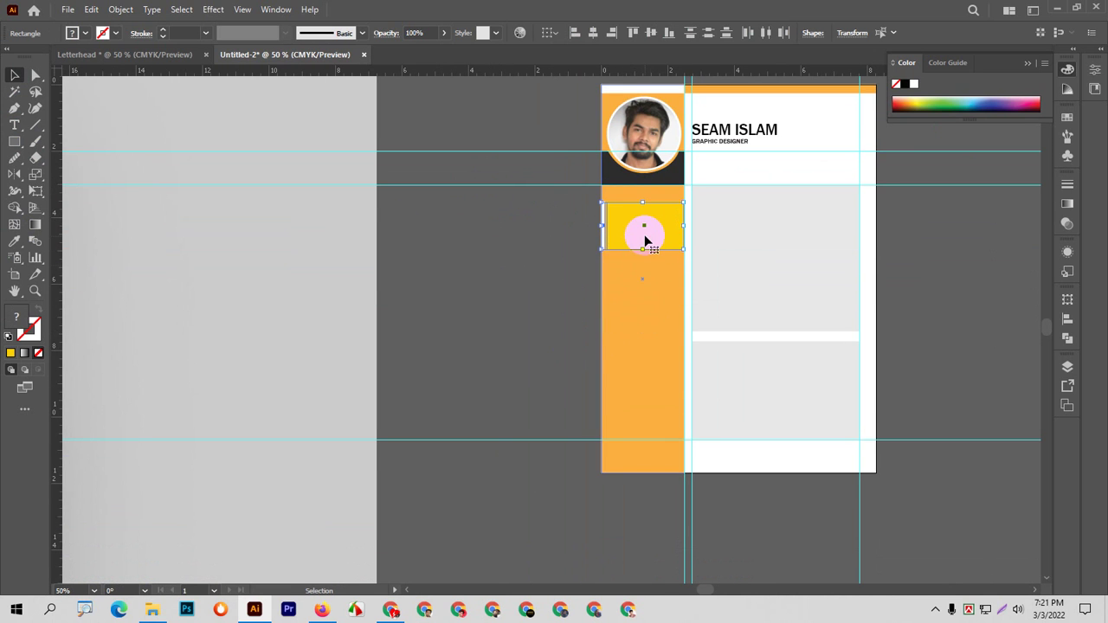
left_click_drag(646, 240, 642, 362)
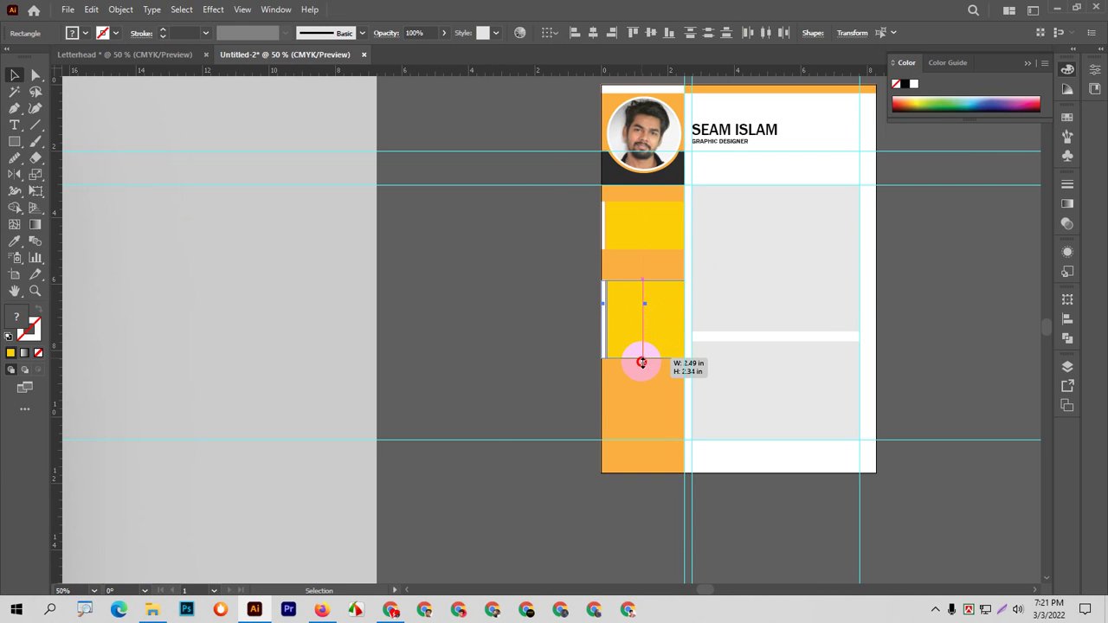
left_click_drag(642, 362, 642, 371)
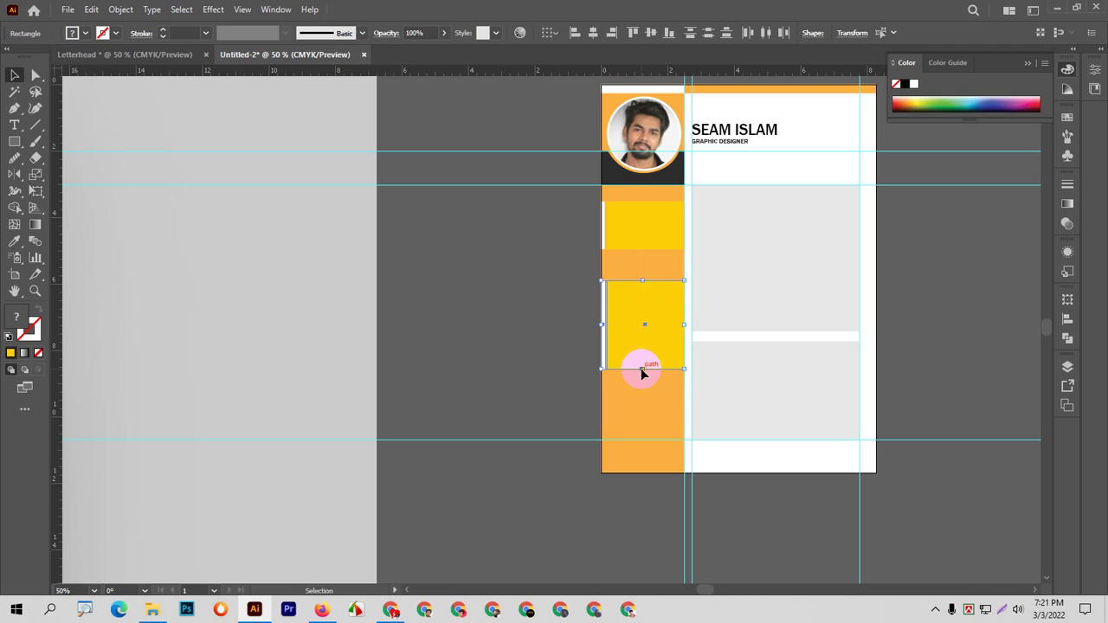
scroll(640, 368, "down", 1)
scroll(638, 329, "down", 2)
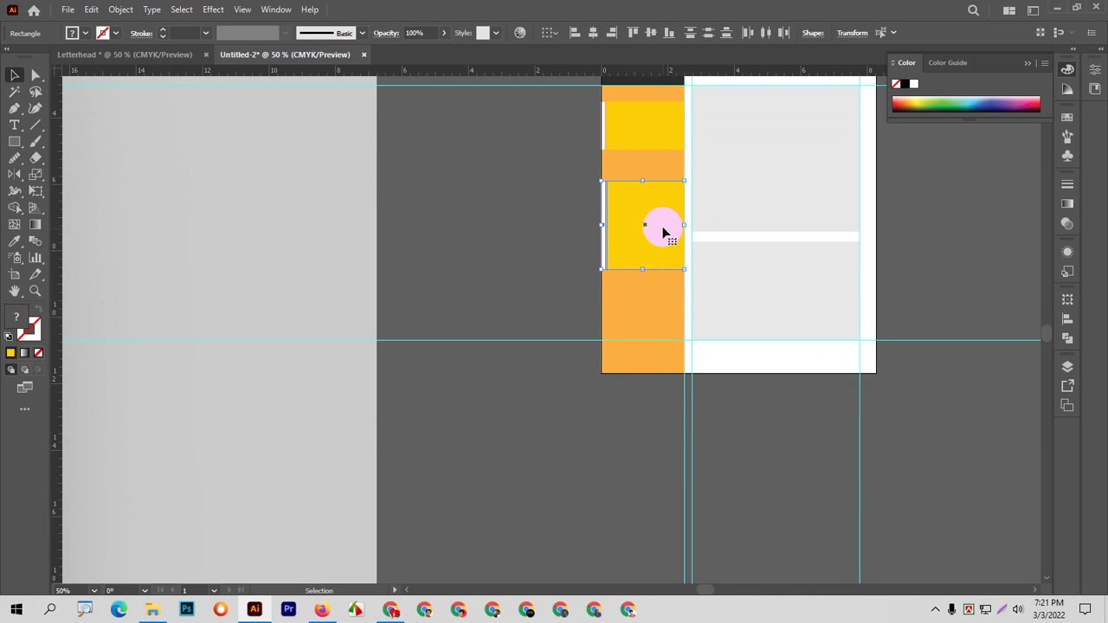
scroll(663, 232, "up", 3)
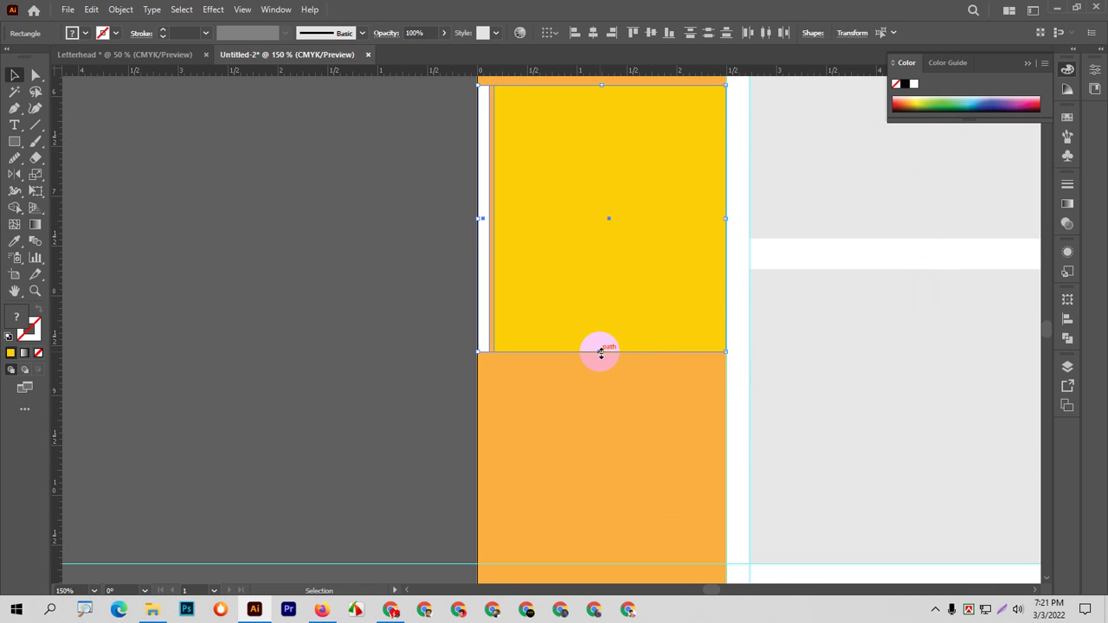
left_click_drag(602, 347, 598, 334)
scroll(640, 173, "down", 1)
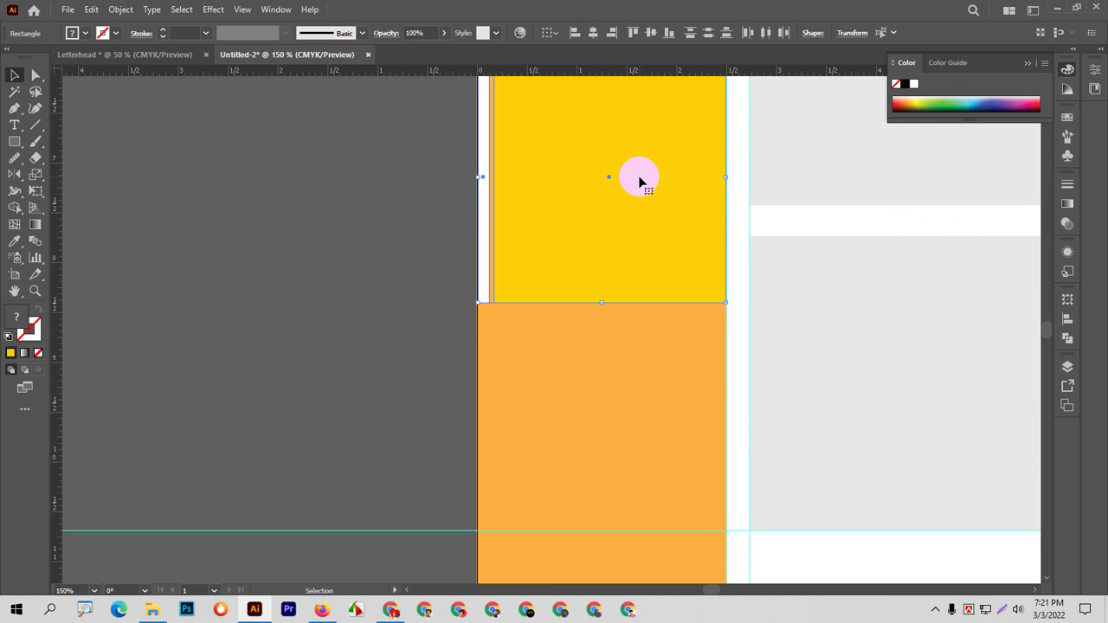
Place a third block-and-strip copy lower in the column, shortened from its top edge.
left_click_drag(641, 182, 641, 406)
mouse_move(597, 280)
left_mouse_down()
mouse_move(597, 353)
mouse_move(571, 317)
left_mouse_up()
scroll(572, 317, "down", 2)
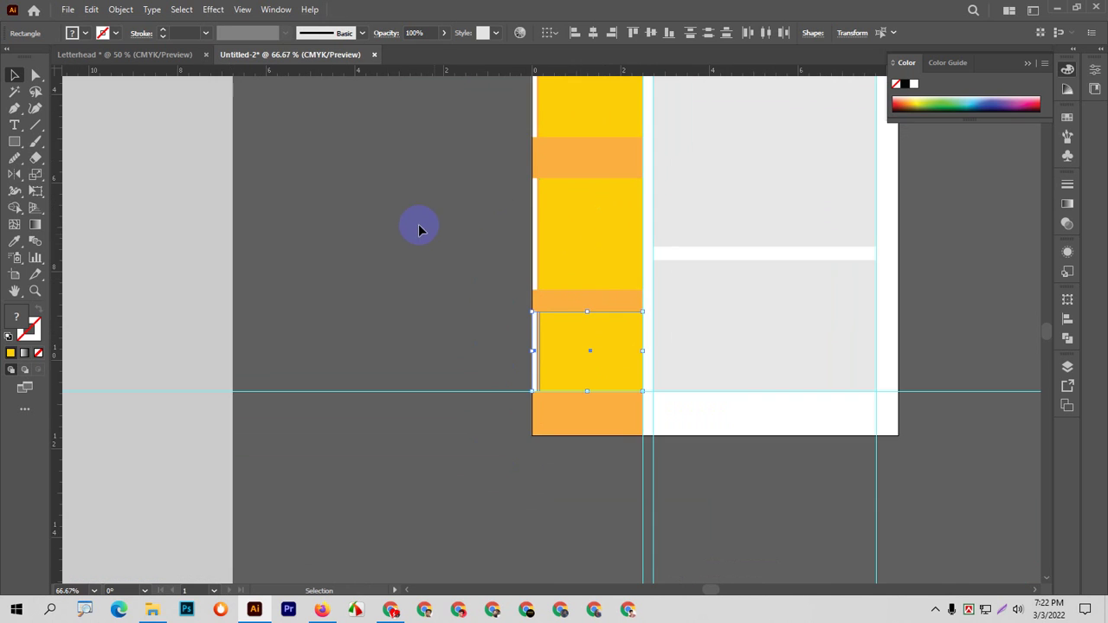
left_click(421, 224)
Nudge the middle yellow block and its white strip up five arrow-key steps.
scroll(624, 193, "up", 3)
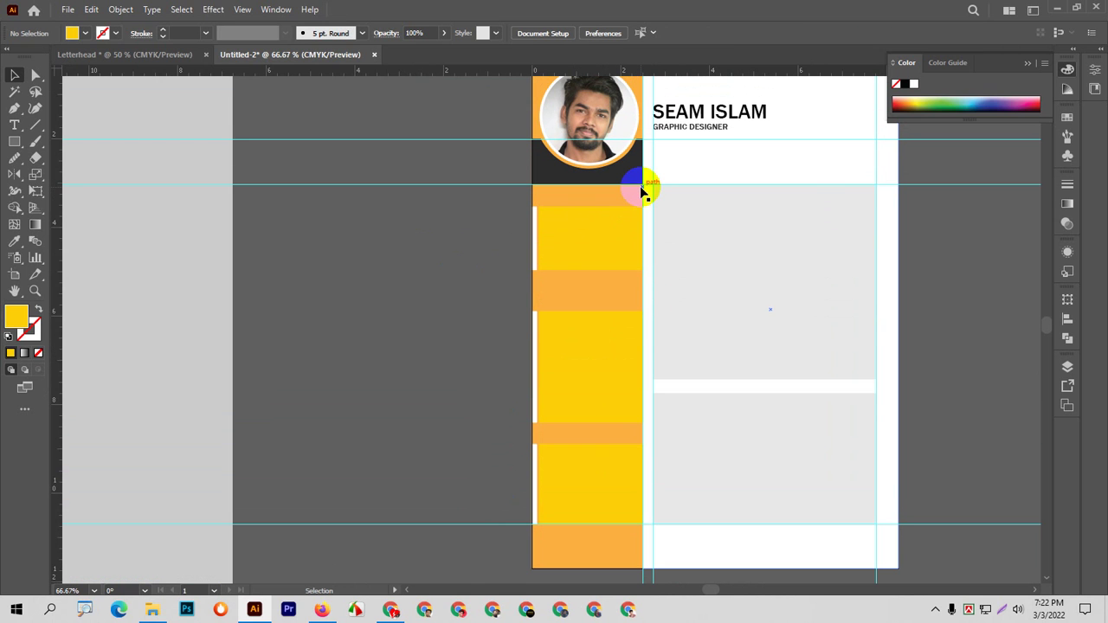
left_click(594, 353)
left_click(535, 382, "shift")
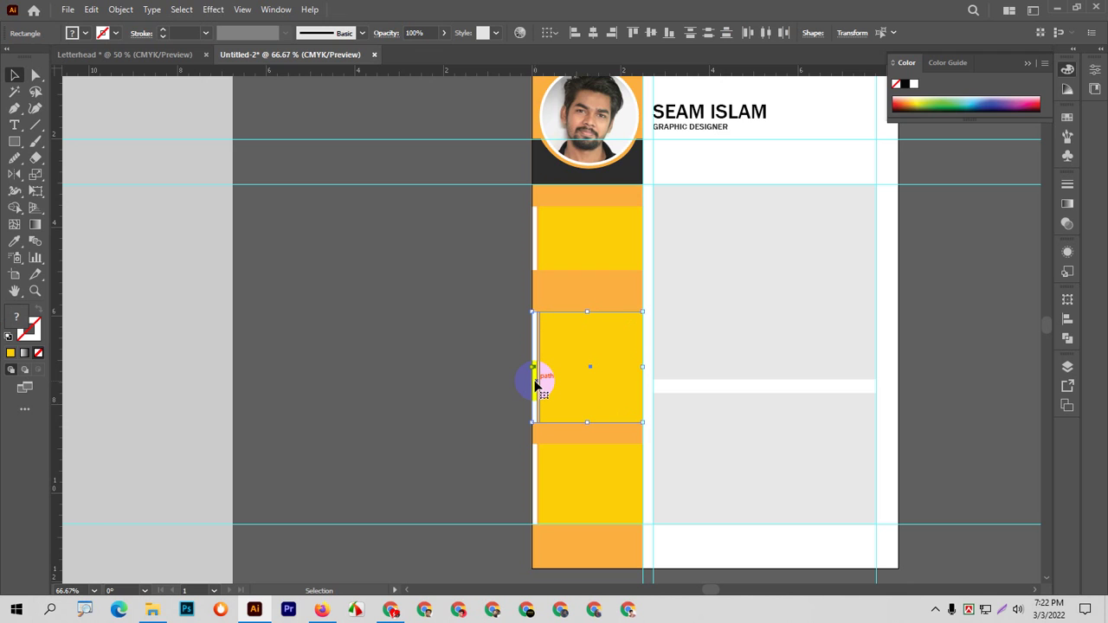
key("Up")
key("Up")
key("Up")
key("Up")
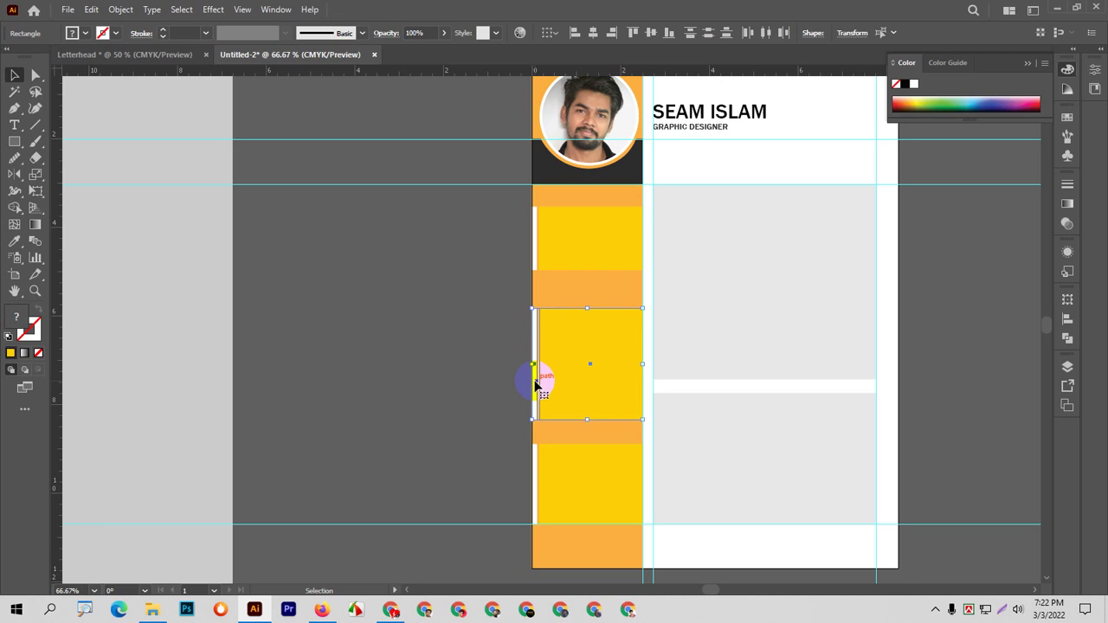
key("Up")
key("Up")
key("Up")
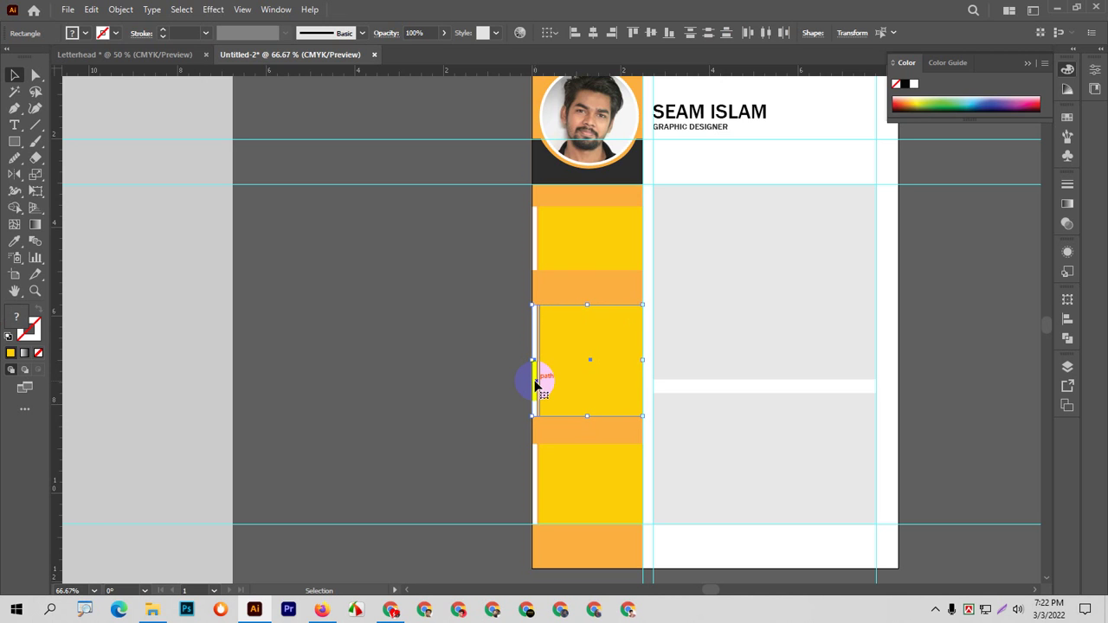
key("Up")
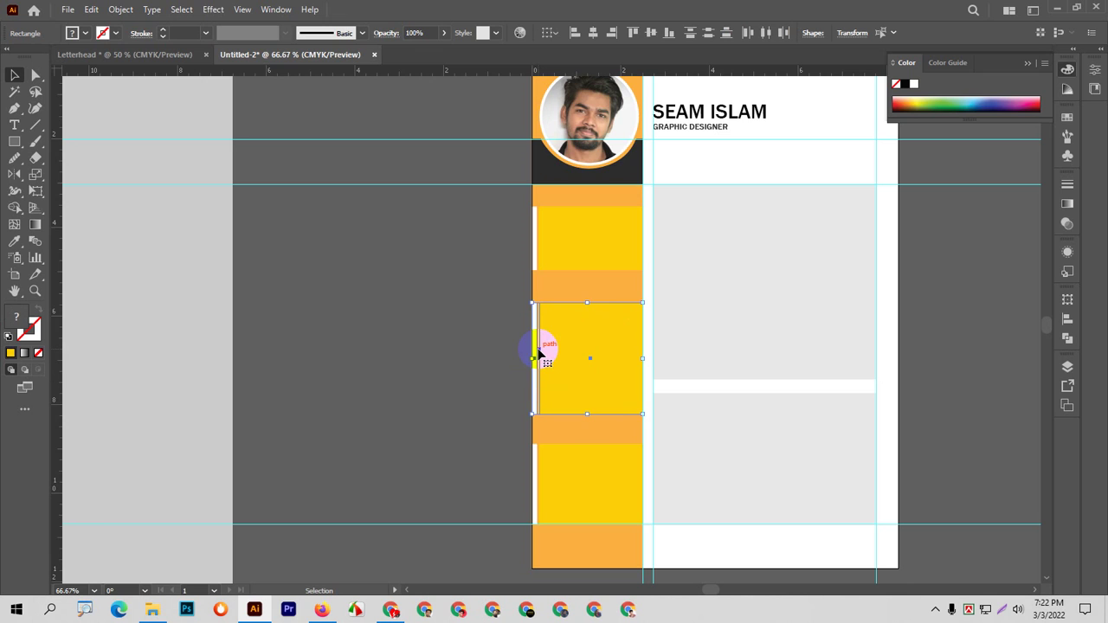
key("Up")
key("Up")
key("Up")
key("Up")
key("Up")
key("Up")
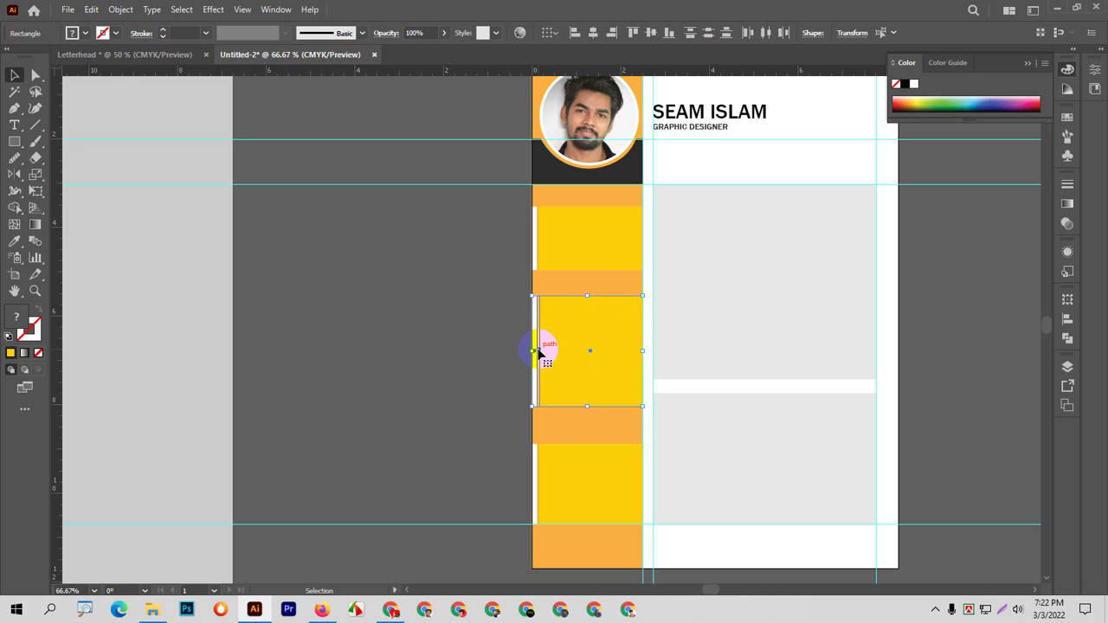
key("Up")
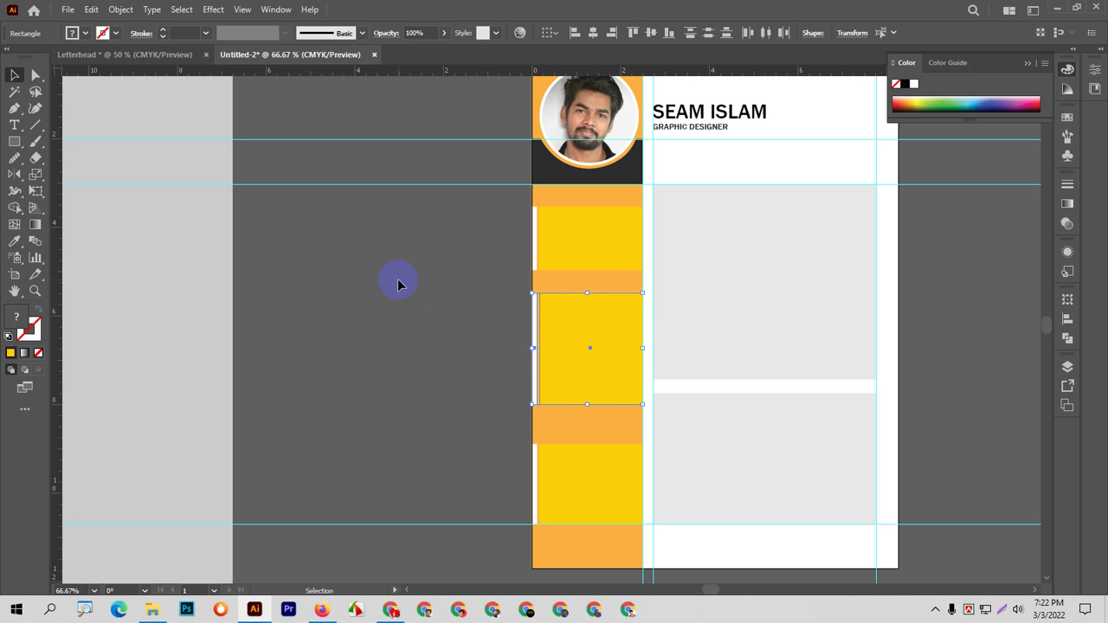
left_click(402, 286)
Create a 4 by 1 in rectangle through the Rectangle dialog.
left_click(13, 142)
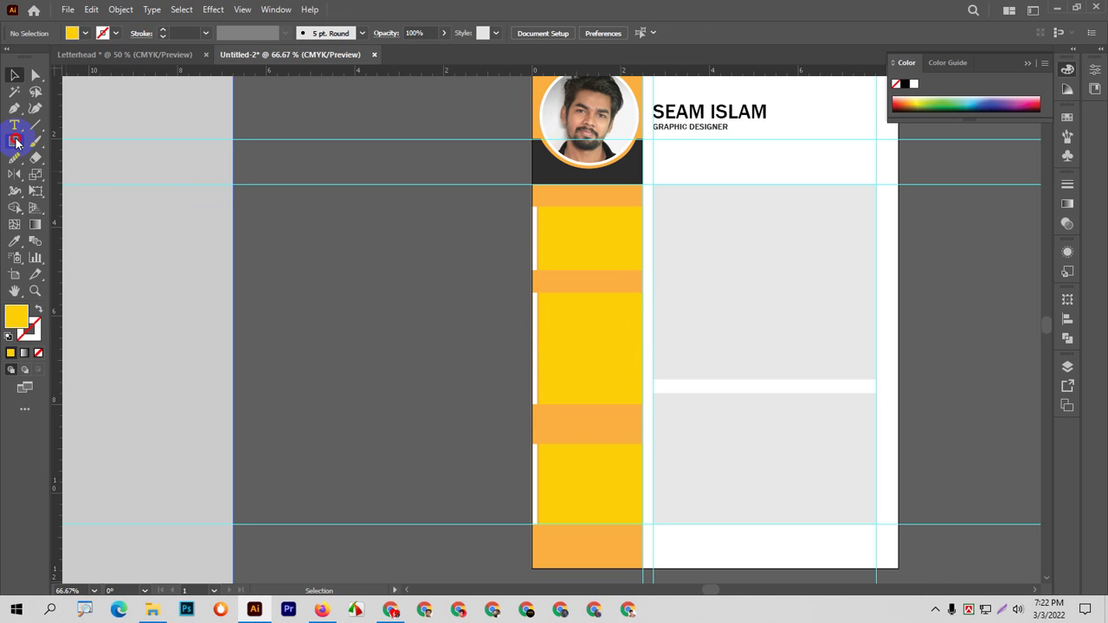
left_click(347, 275)
left_click(525, 276)
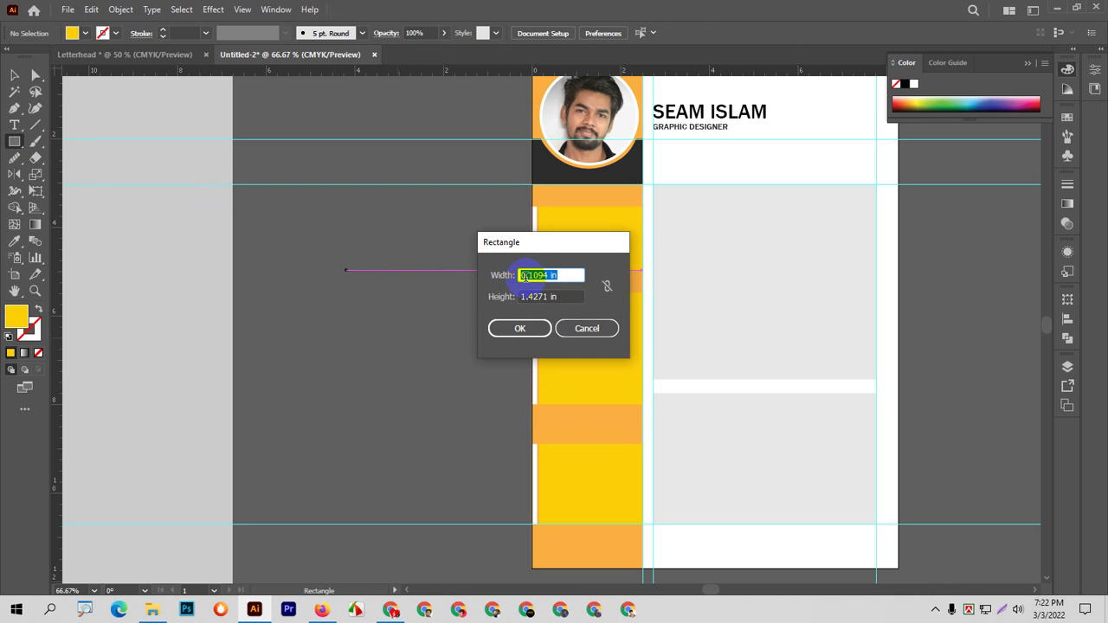
type("1")
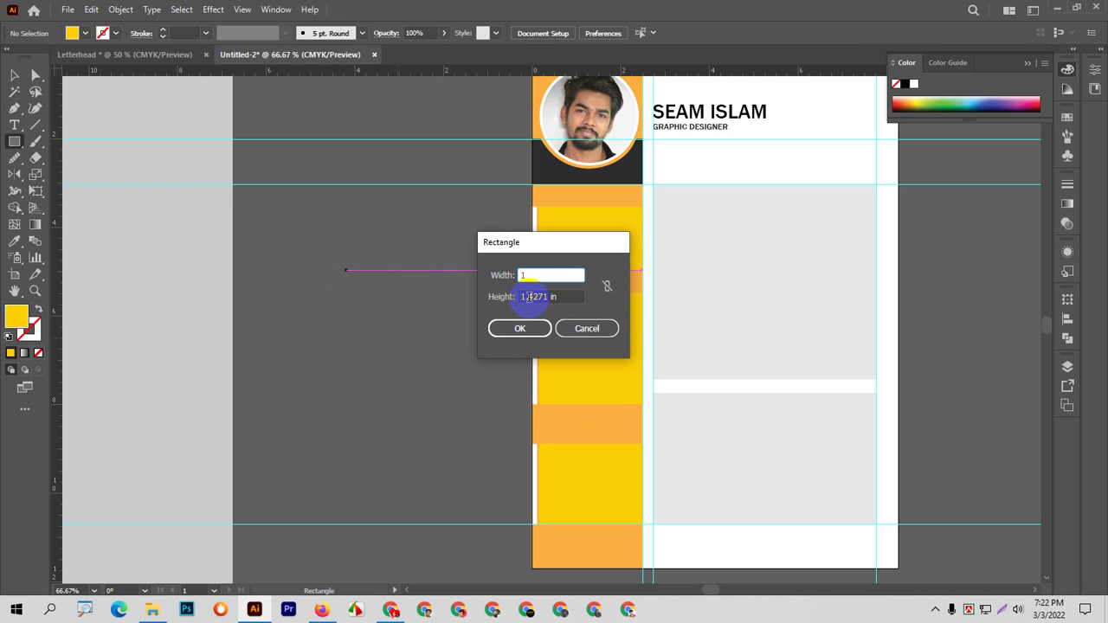
left_click_drag(527, 296, 563, 299)
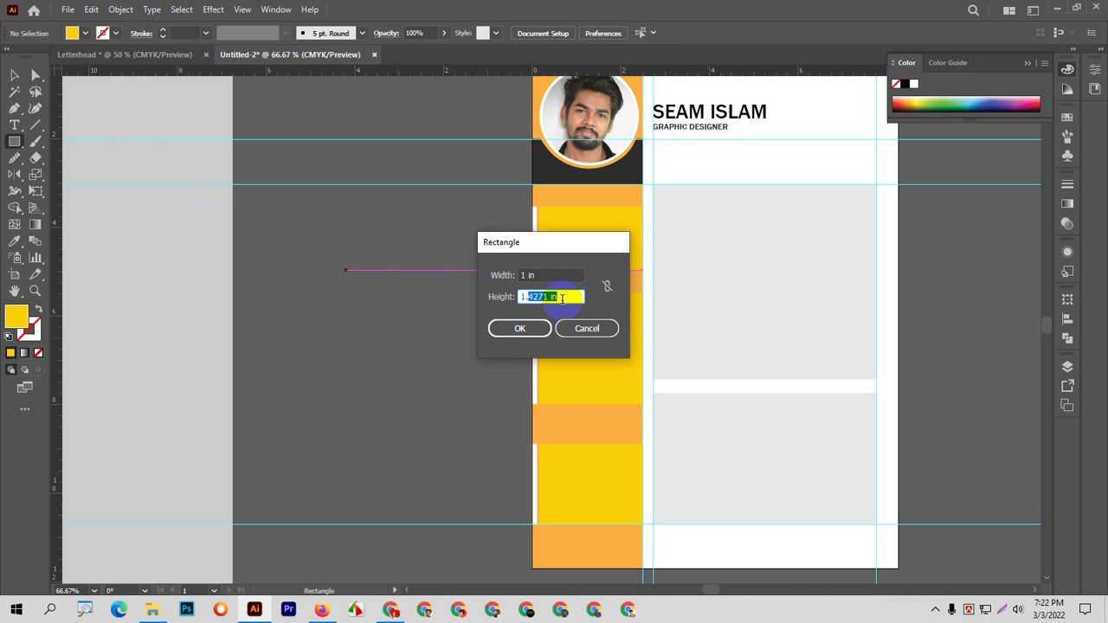
key("BackSpace")
key("BackSpace")
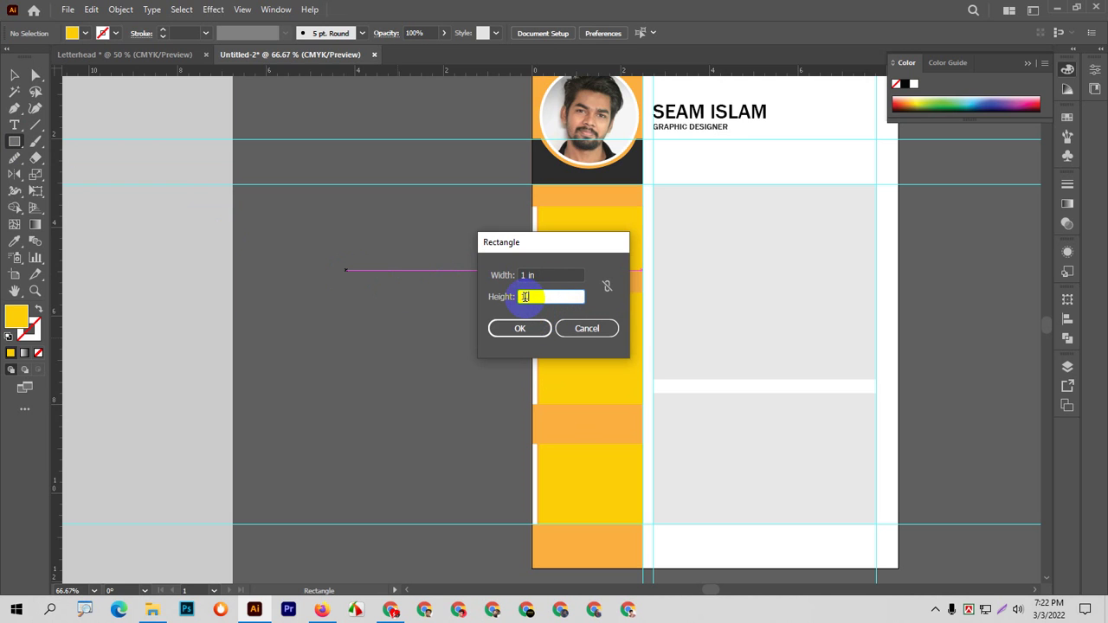
left_click_drag(525, 297, 537, 297)
left_click(537, 297)
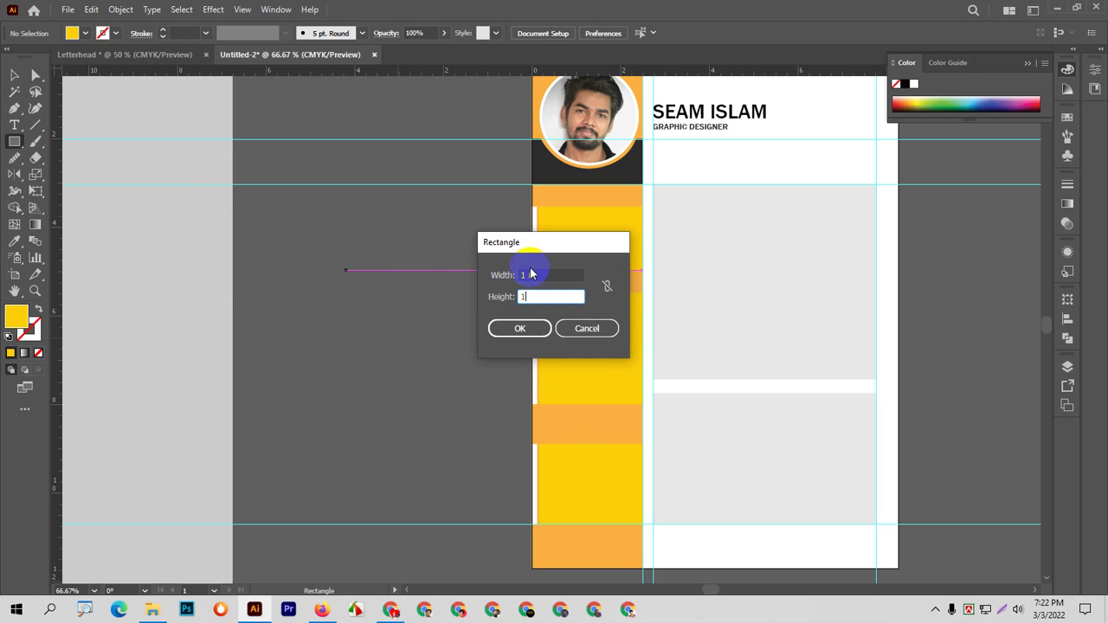
left_click(526, 275)
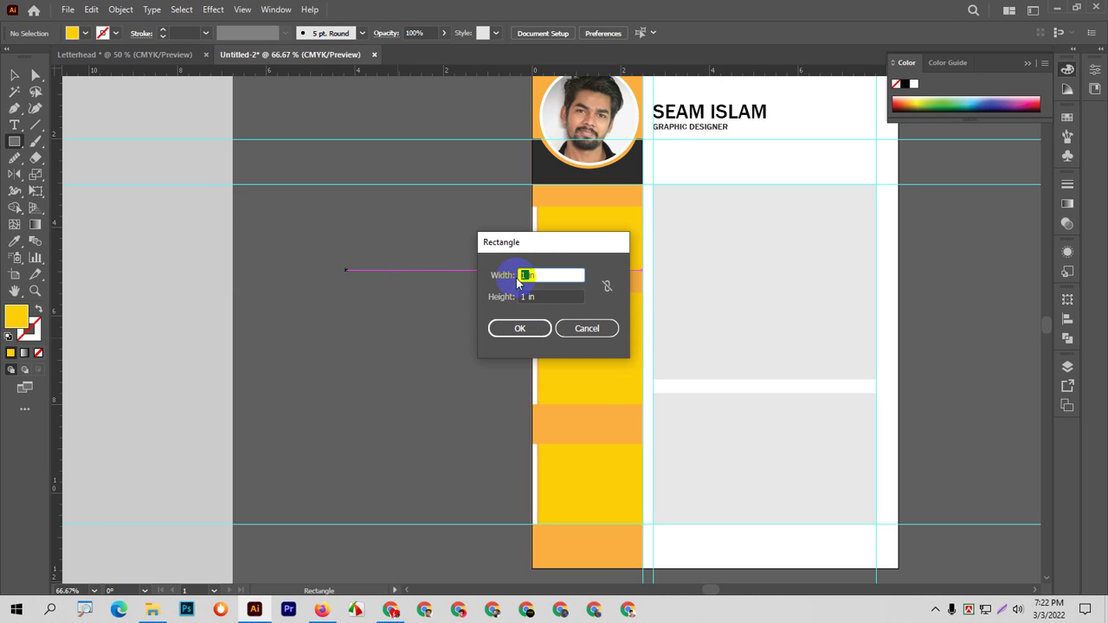
left_click(520, 328)
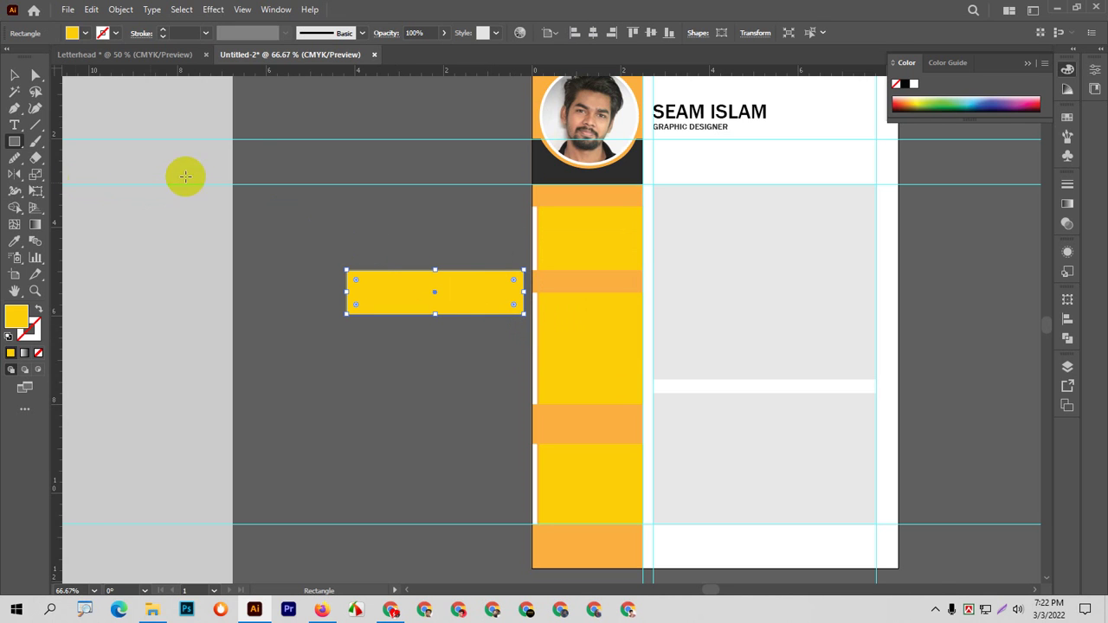
Fit the new bar to about 2.5 by 0.46 in across the column, just beneath the dark band.
left_click(10, 115)
left_click(13, 75)
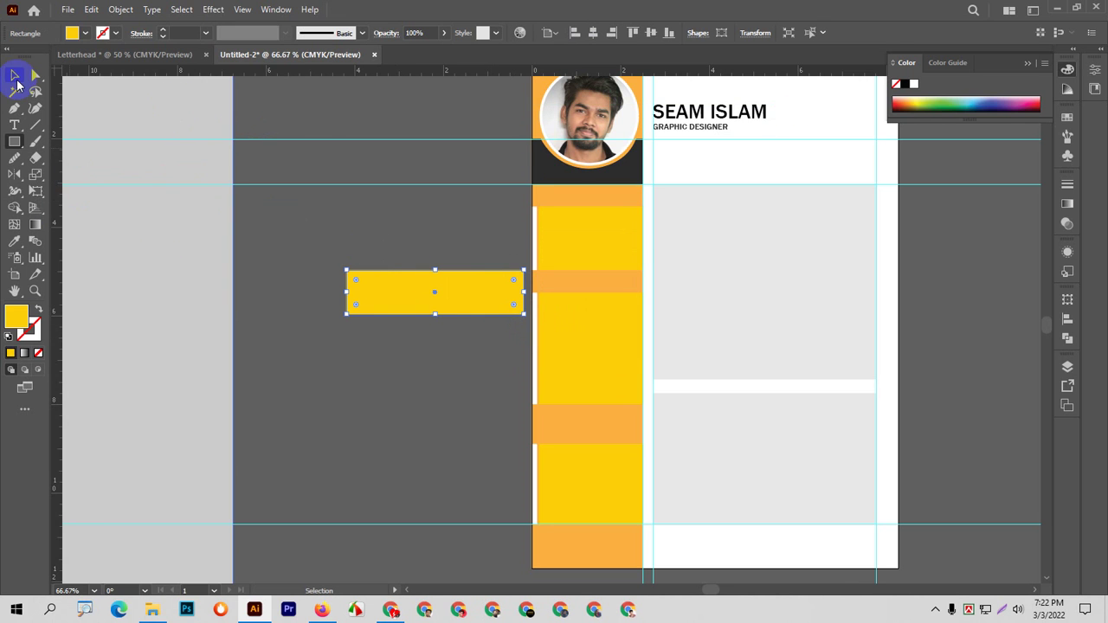
mouse_move(407, 292)
left_mouse_down()
mouse_move(594, 208)
mouse_move(620, 211)
left_mouse_up()
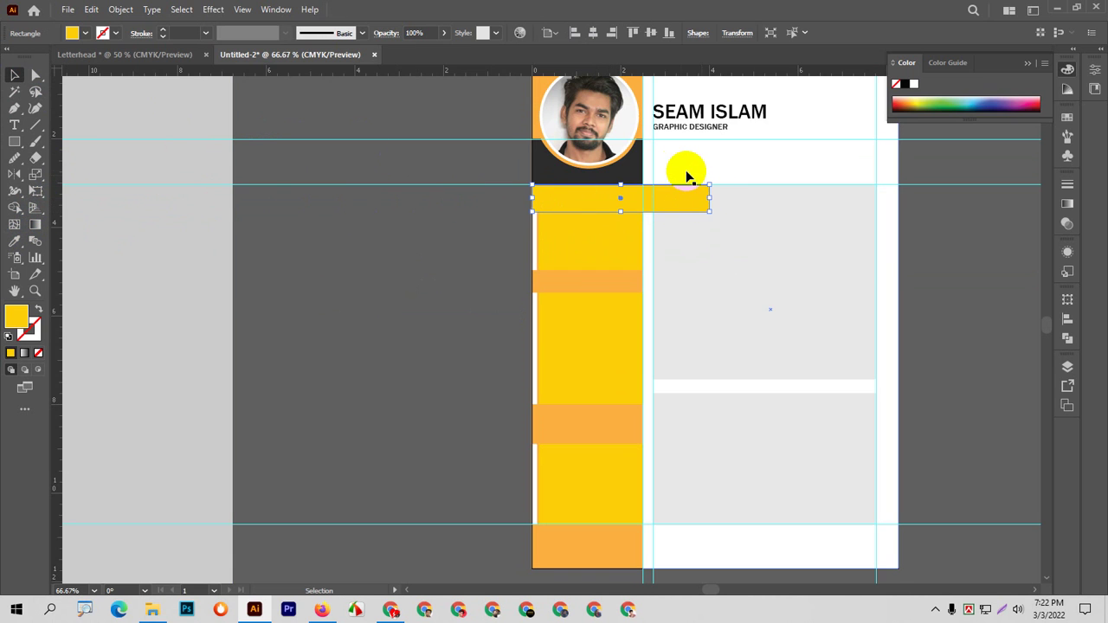
key("ctrl+equal")
key("ctrl+equal")
key("ctrl+equal")
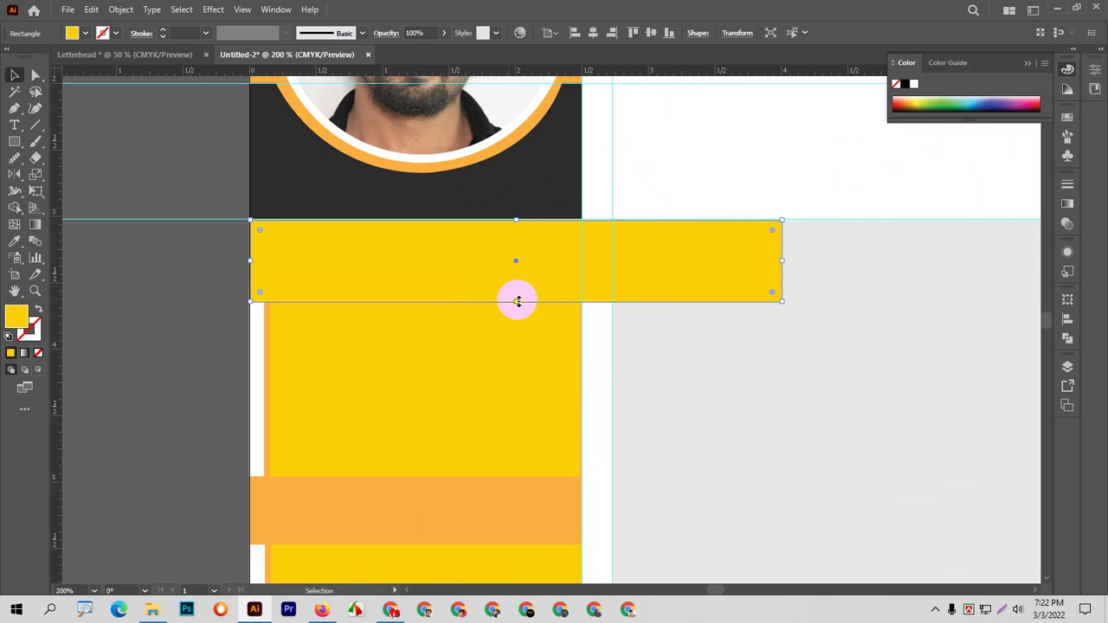
left_click_drag(516, 301, 516, 285)
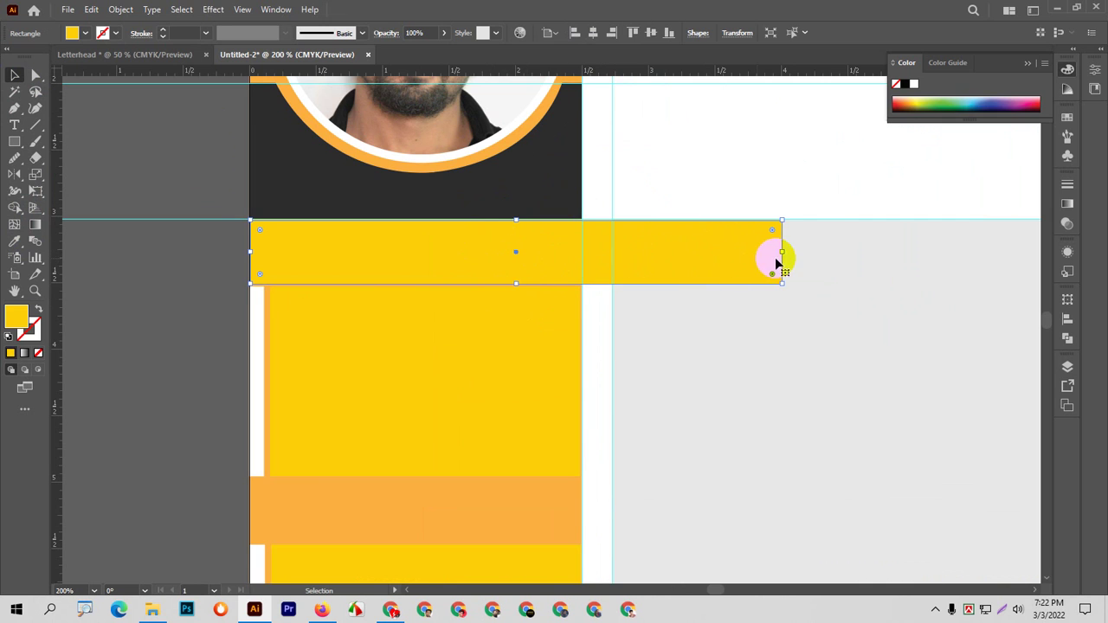
left_click_drag(782, 252, 584, 257)
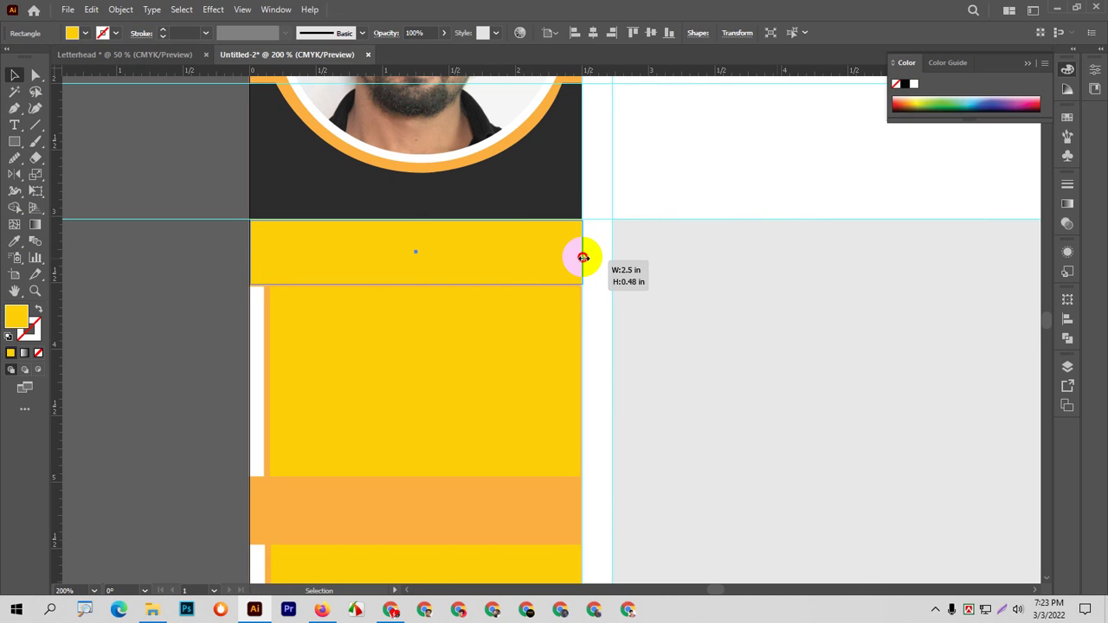
left_click_drag(584, 257, 583, 257)
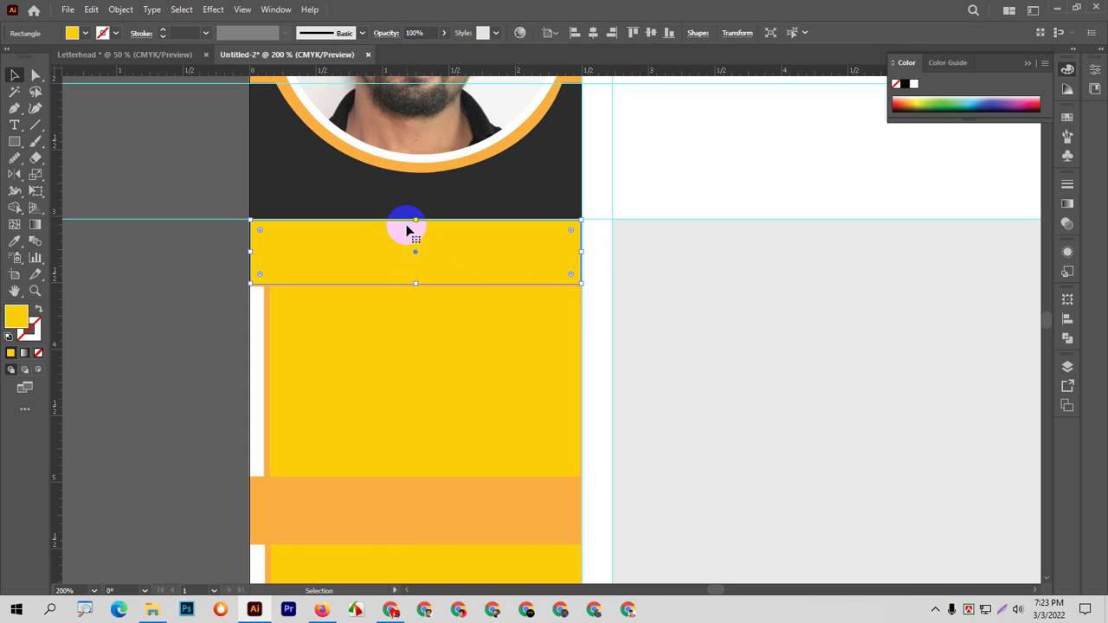
left_click_drag(415, 220, 428, 205)
scroll(416, 225, "down", 1)
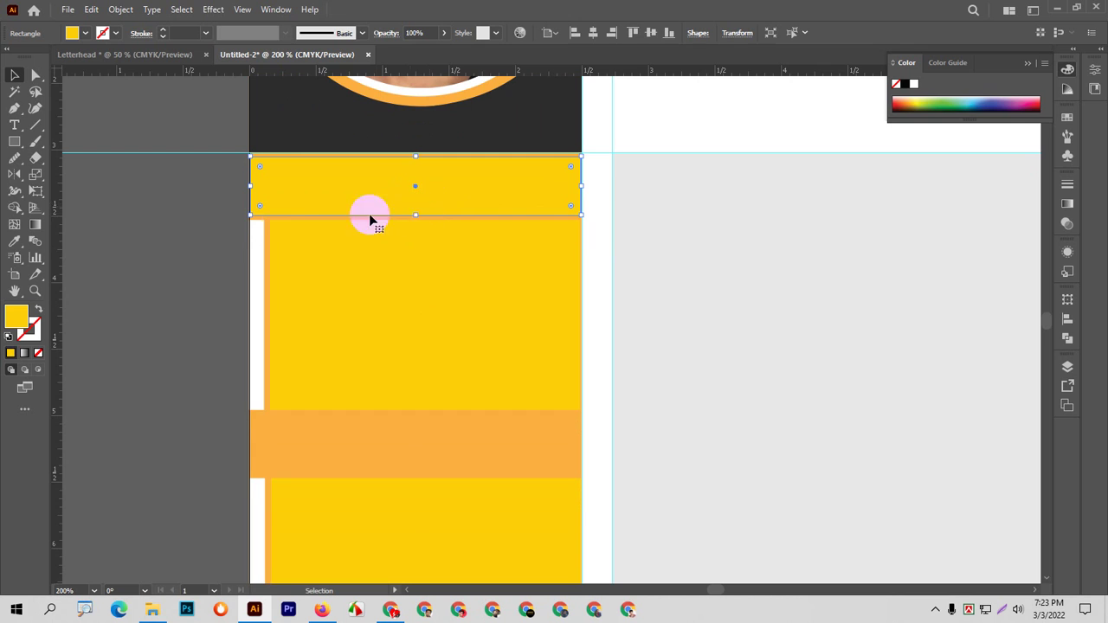
Give the strip under the portrait the dark portrait-background fill with the Eyedropper.
left_click(19, 240)
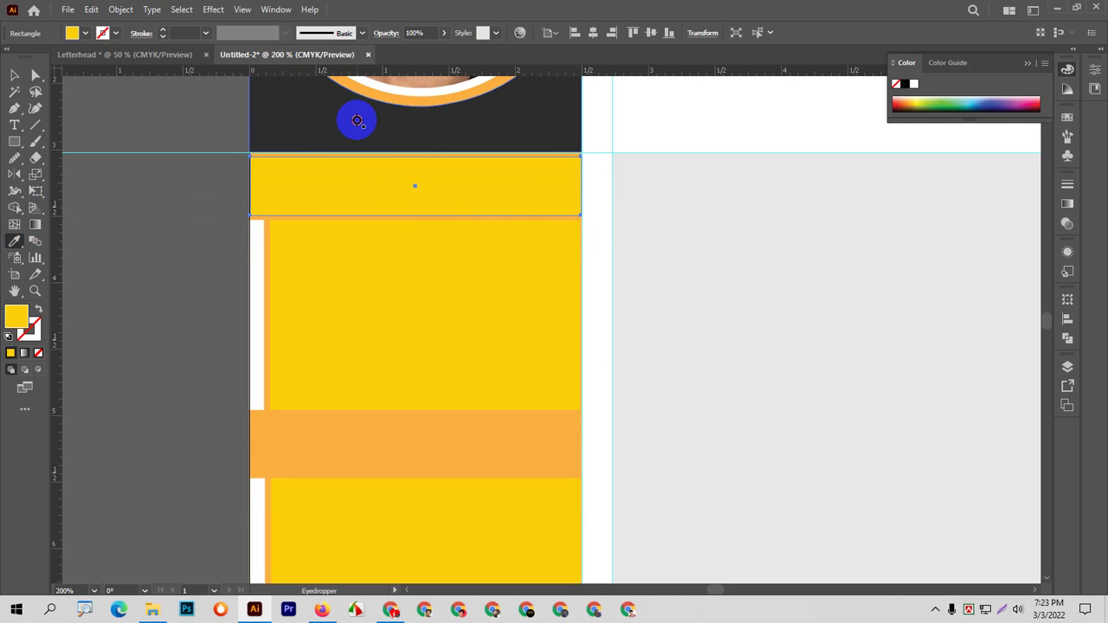
left_click(355, 118)
left_click(14, 76)
left_click(84, 185)
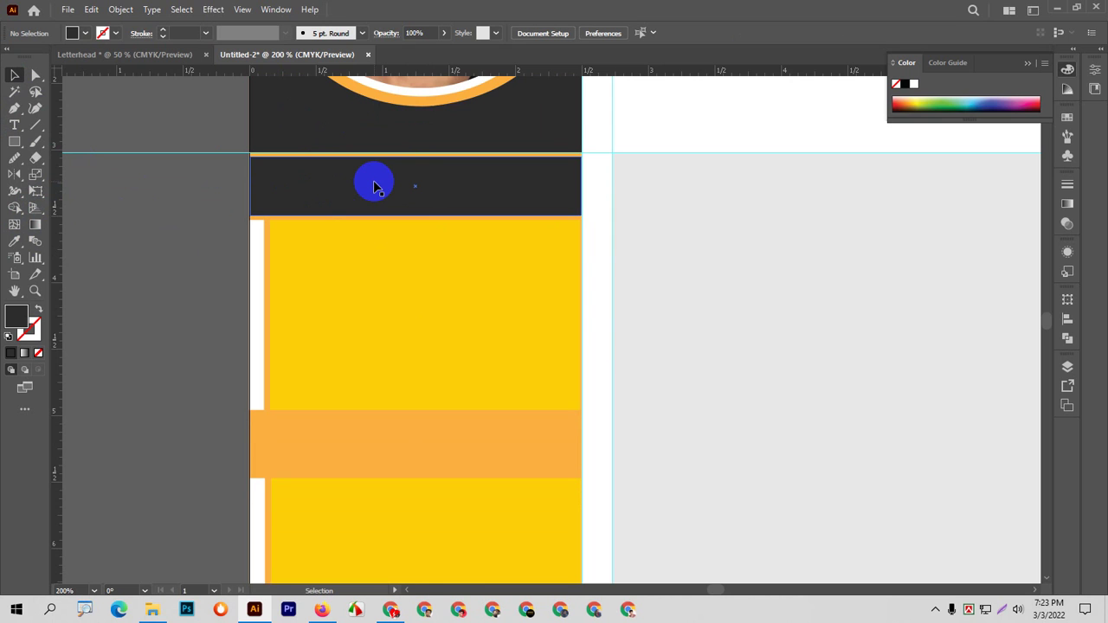
Alt-drag two copies of the dark bar down the column between the yellow blocks.
left_click_drag(374, 182, 373, 441)
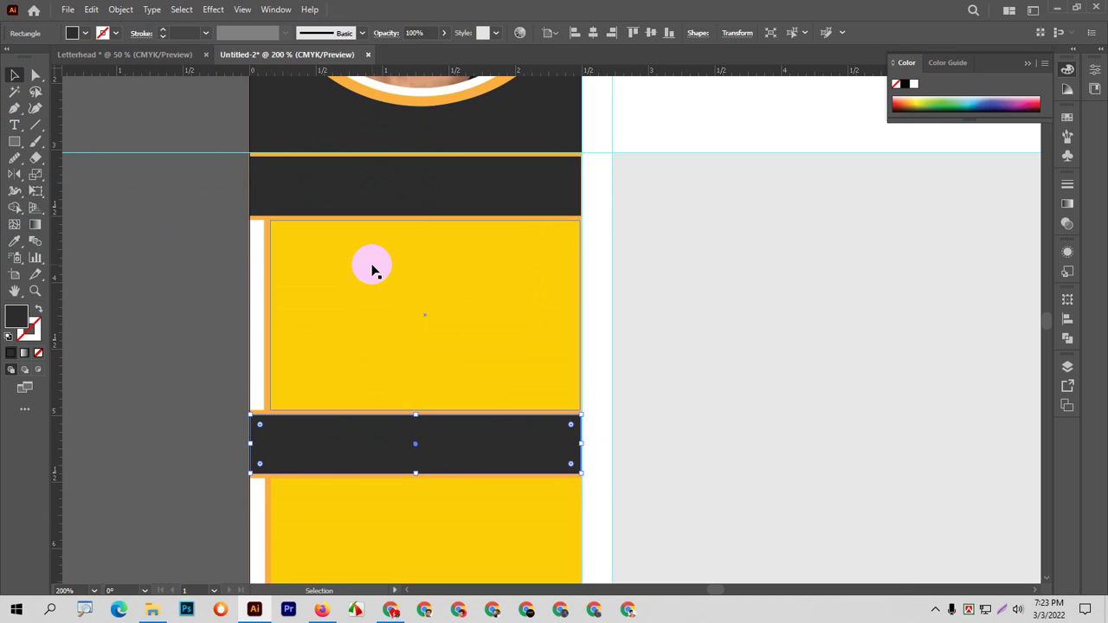
scroll(372, 265, "down", 3)
scroll(361, 369, "down", 1)
scroll(369, 157, "down", 2)
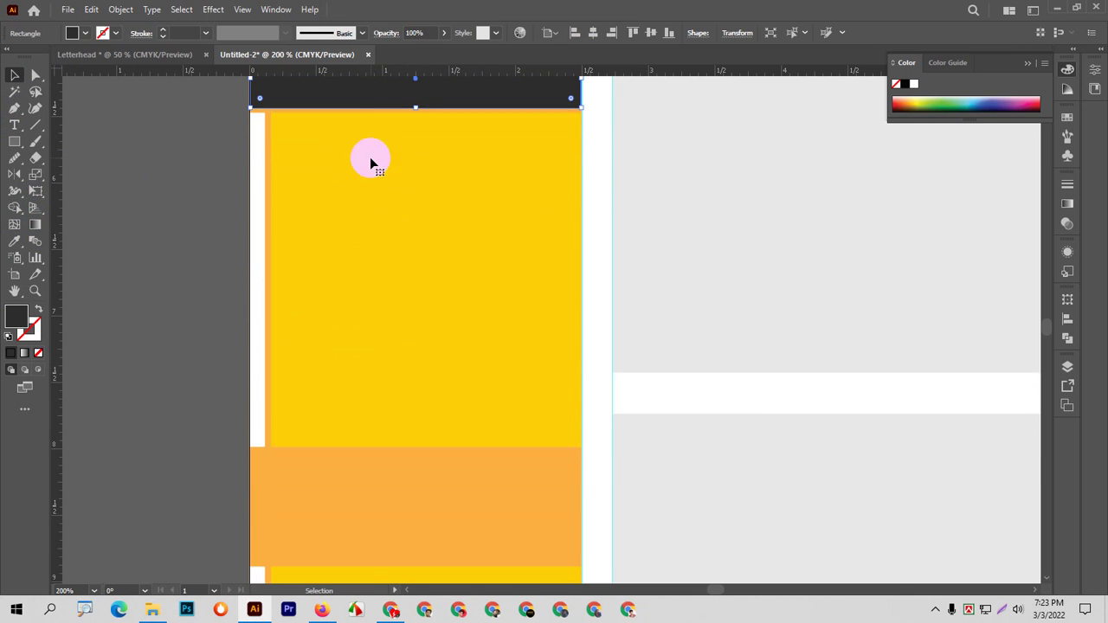
left_click_drag(367, 93, 364, 495)
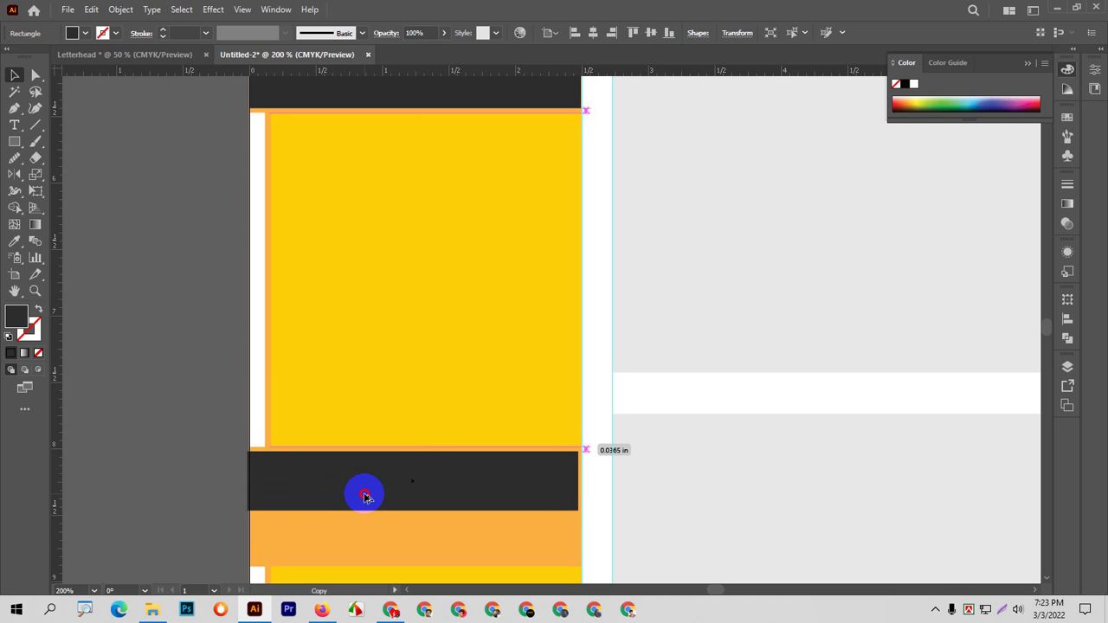
left_click_drag(364, 496, 367, 497)
left_click_drag(367, 497, 367, 497)
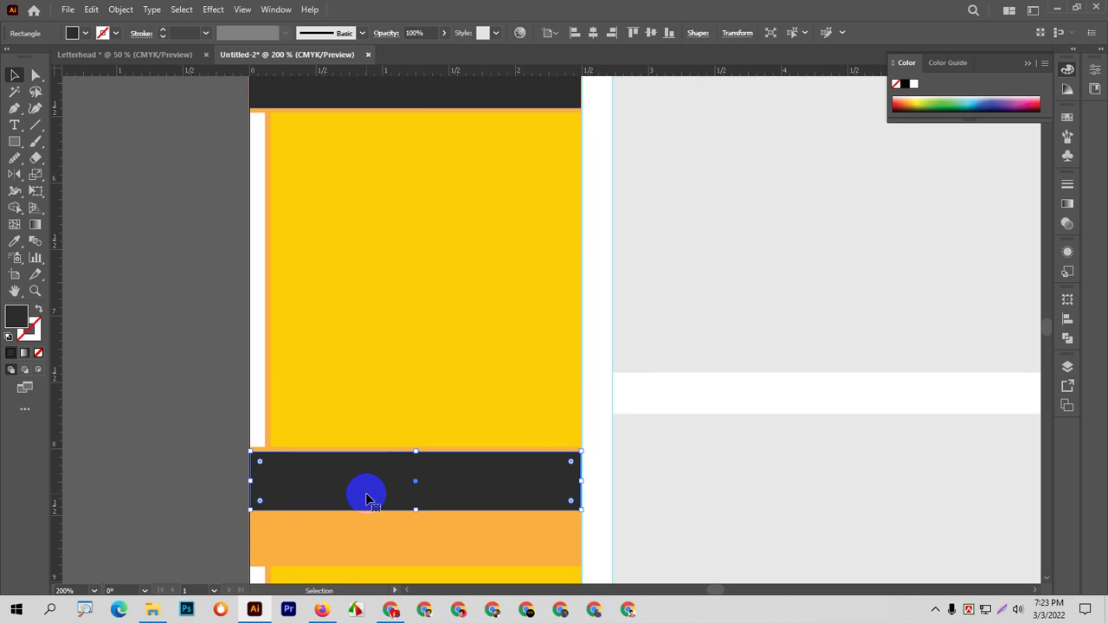
Stretch the lower yellow block and its white strip up to meet the dark bar.
scroll(366, 488, "down", 4)
scroll(366, 339, "down", 2)
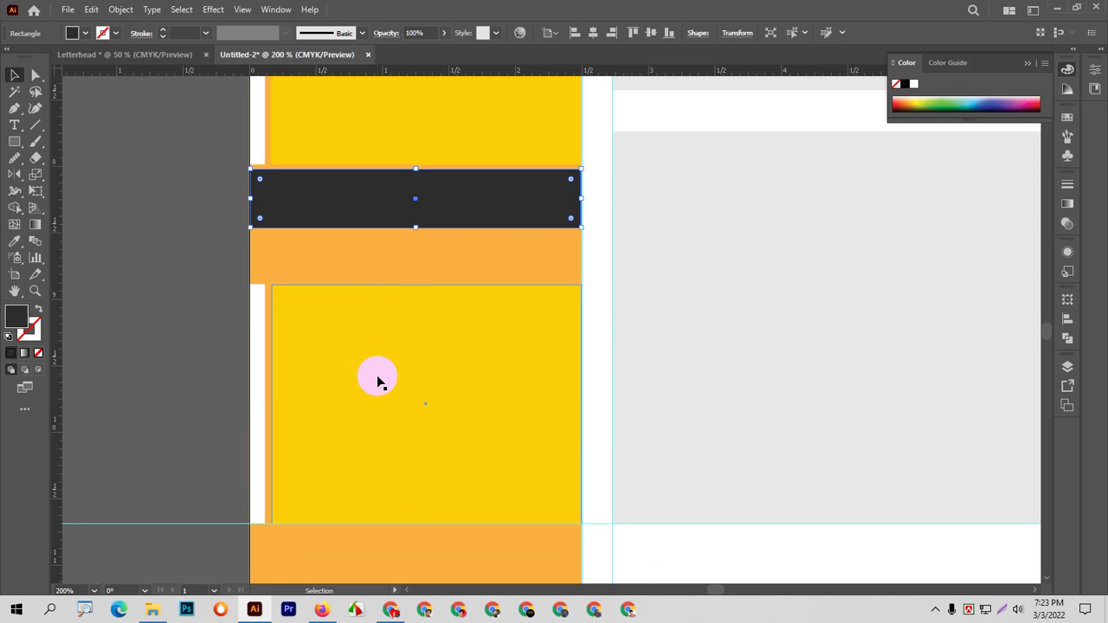
left_click(378, 383)
left_click(253, 391, "shift")
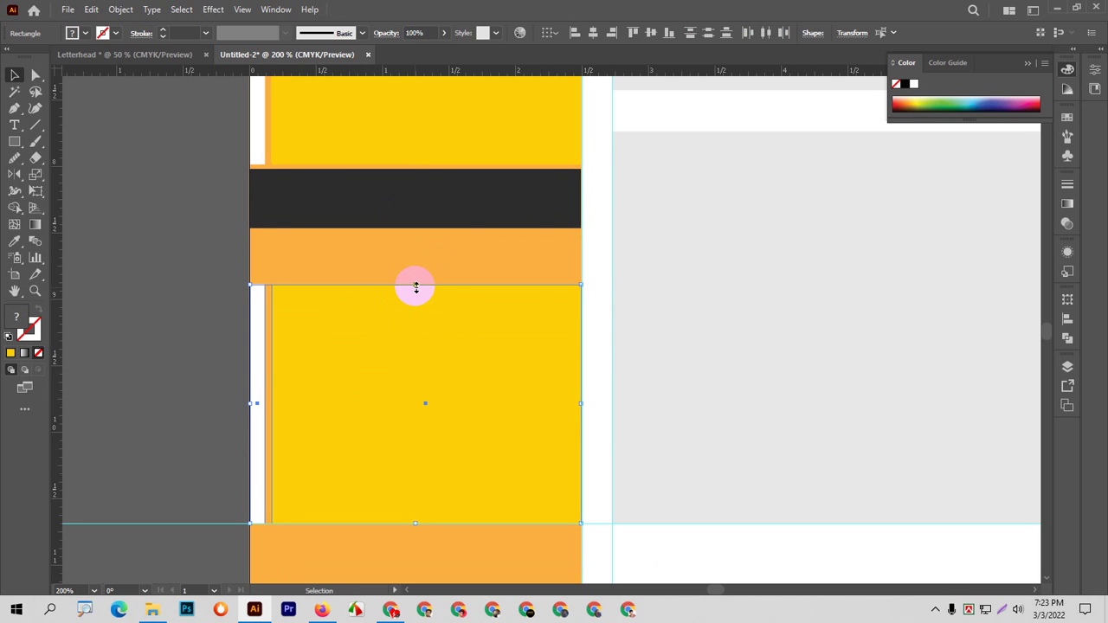
left_click_drag(415, 285, 422, 234)
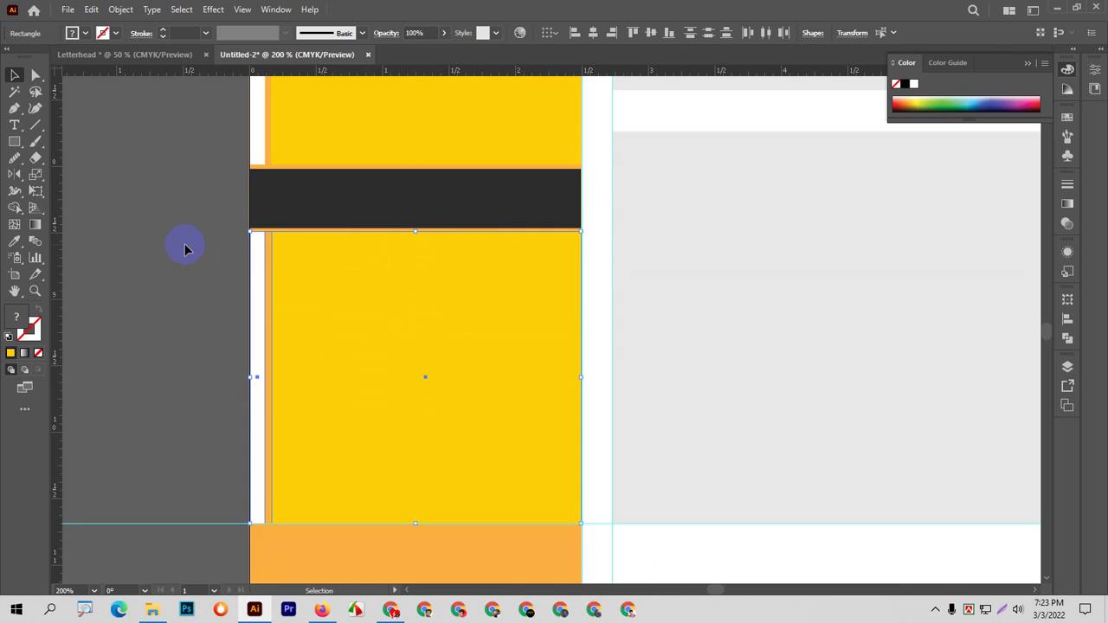
left_click(186, 249)
Fill the bar below the photo with white from the Fill swatches.
scroll(186, 250, "down", 3, "alt")
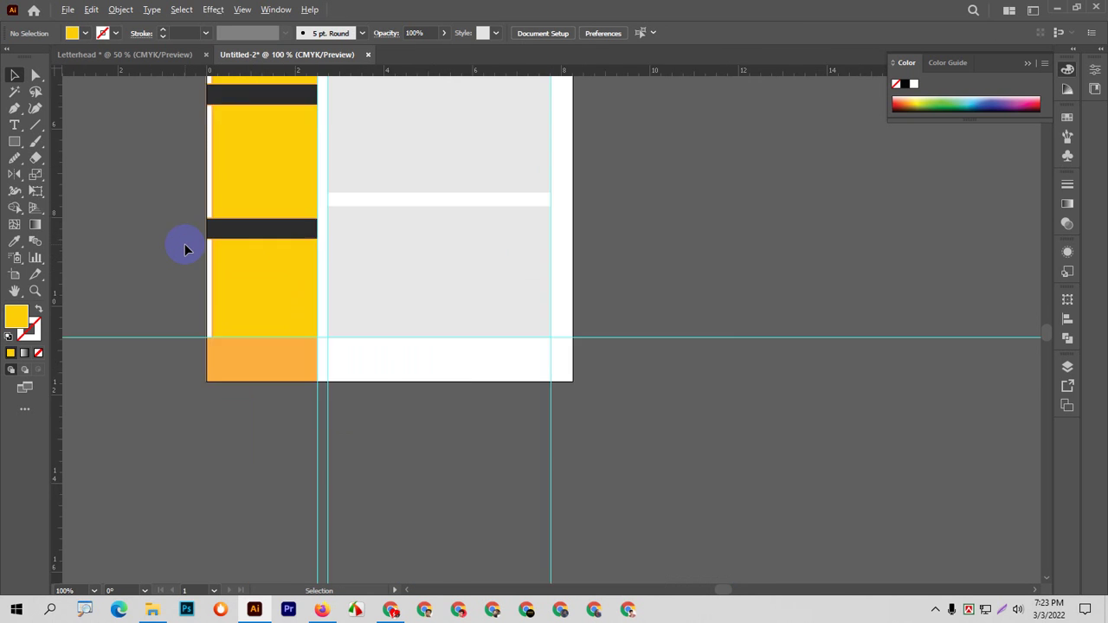
scroll(185, 250, "down", 1, "alt")
scroll(357, 164, "down", 2)
scroll(355, 169, "up", 3)
scroll(354, 168, "up", 2)
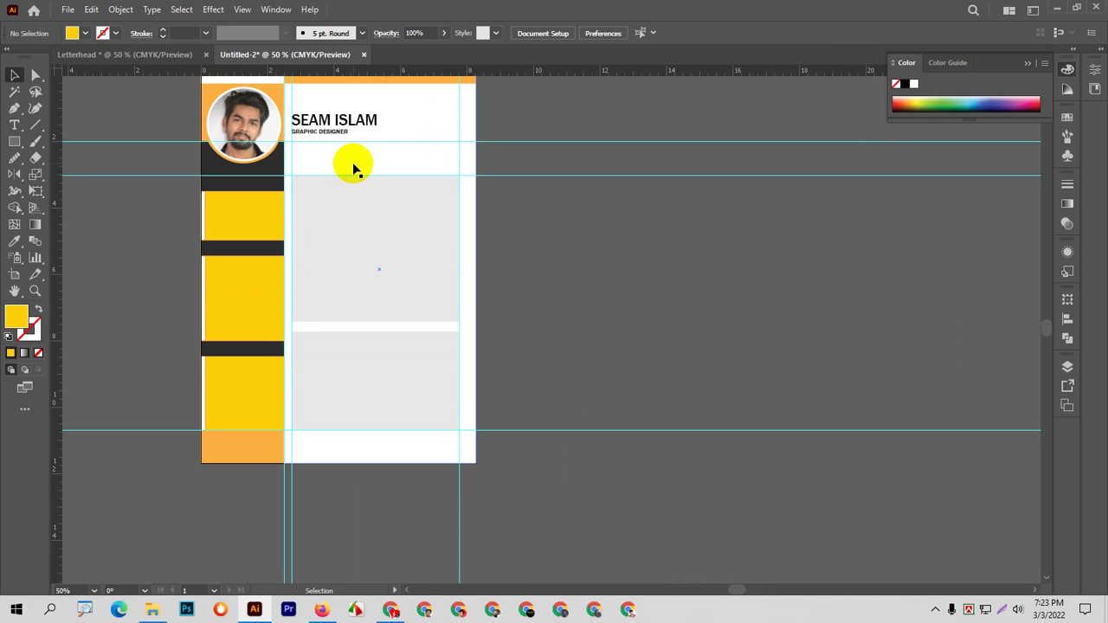
scroll(260, 216, "up", 2)
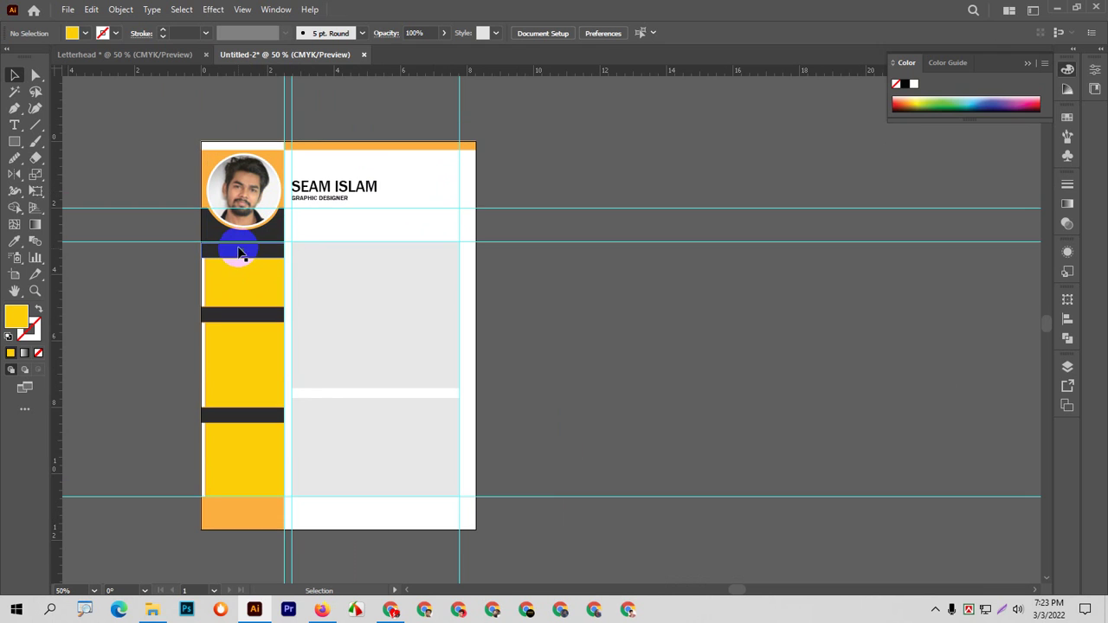
left_click(241, 251)
left_click(72, 33)
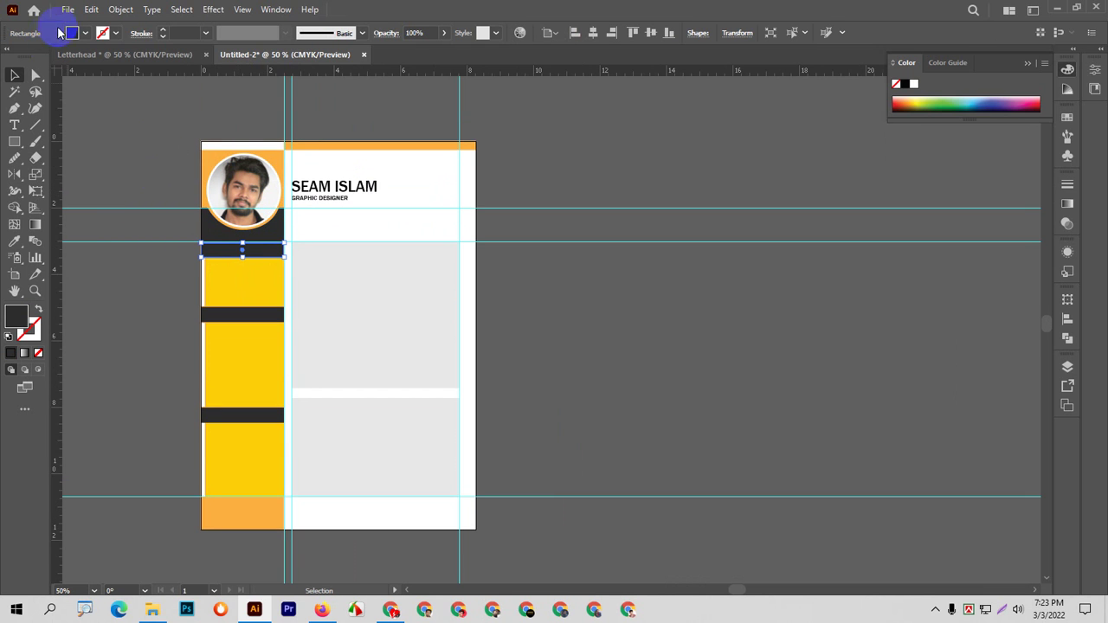
left_click(26, 57)
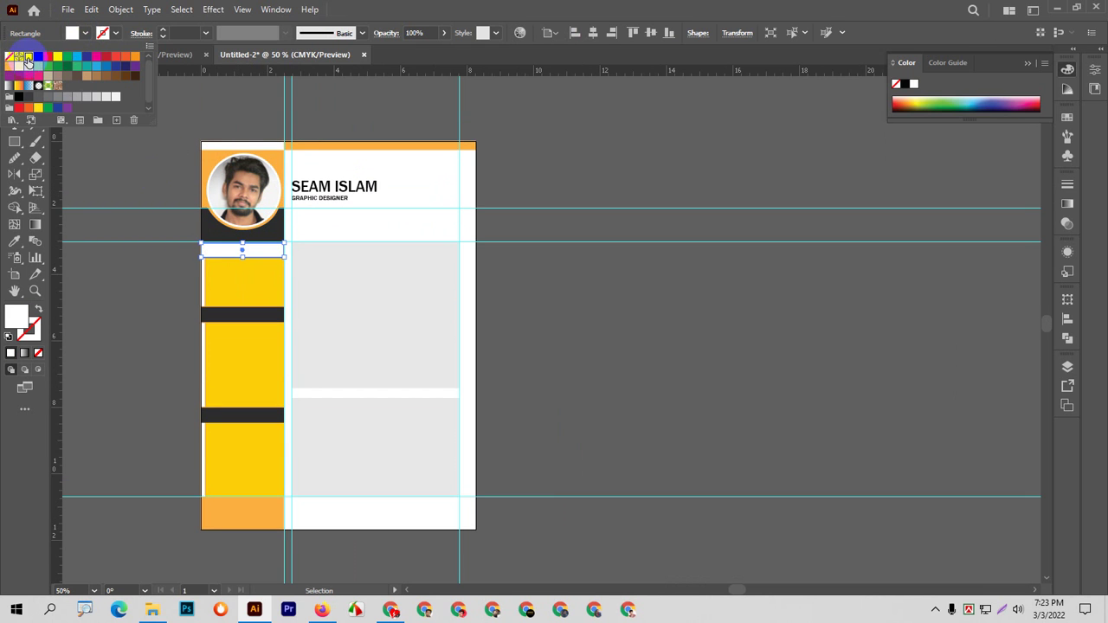
left_click(158, 303)
left_click(130, 281)
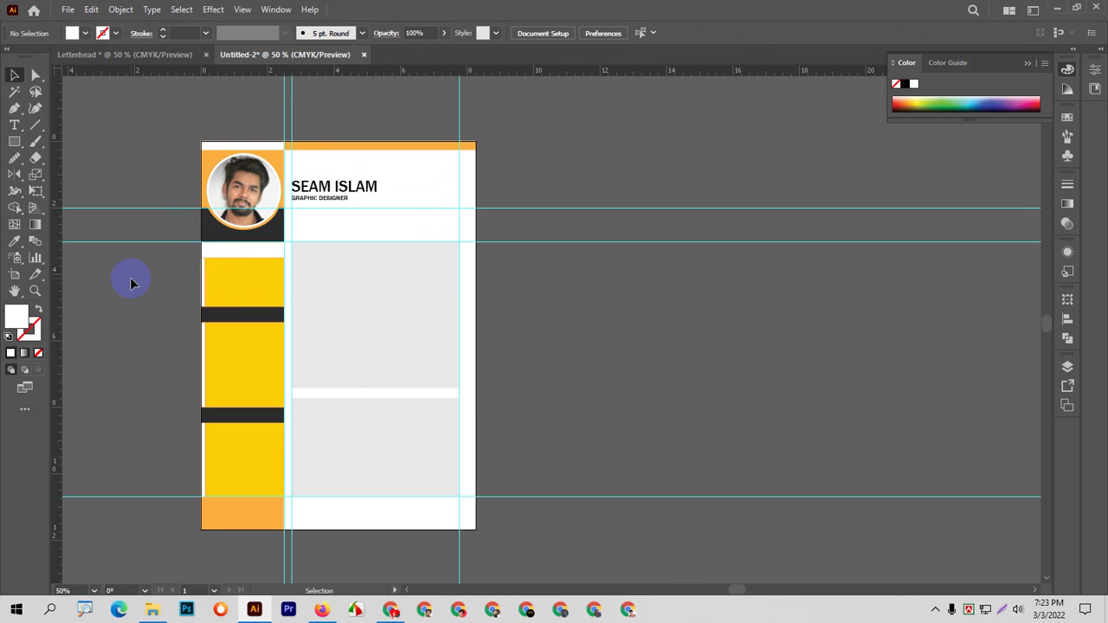
Change the bar below the photo to a black fill.
left_click_drag(548, 318, 817, 329)
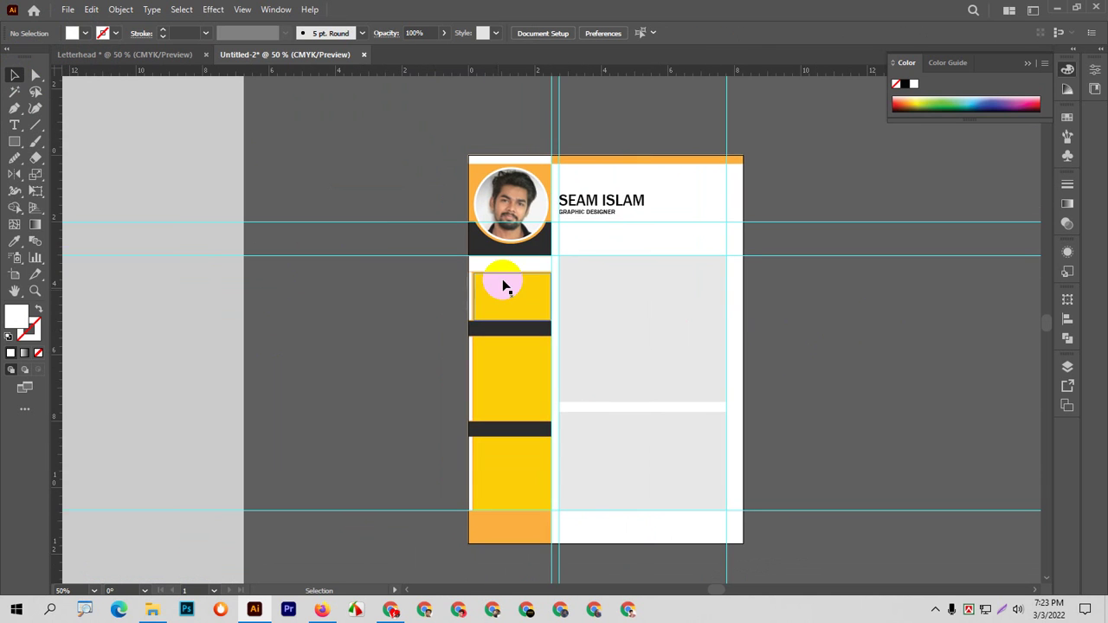
scroll(495, 268, "up", 2)
scroll(555, 284, "up", 2)
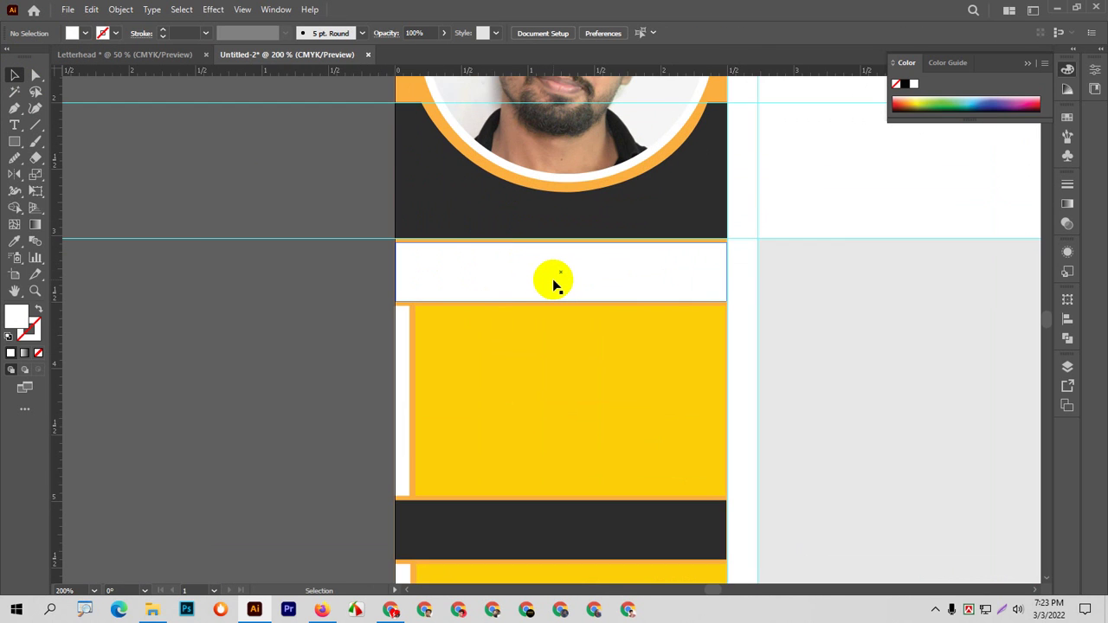
left_click(554, 284)
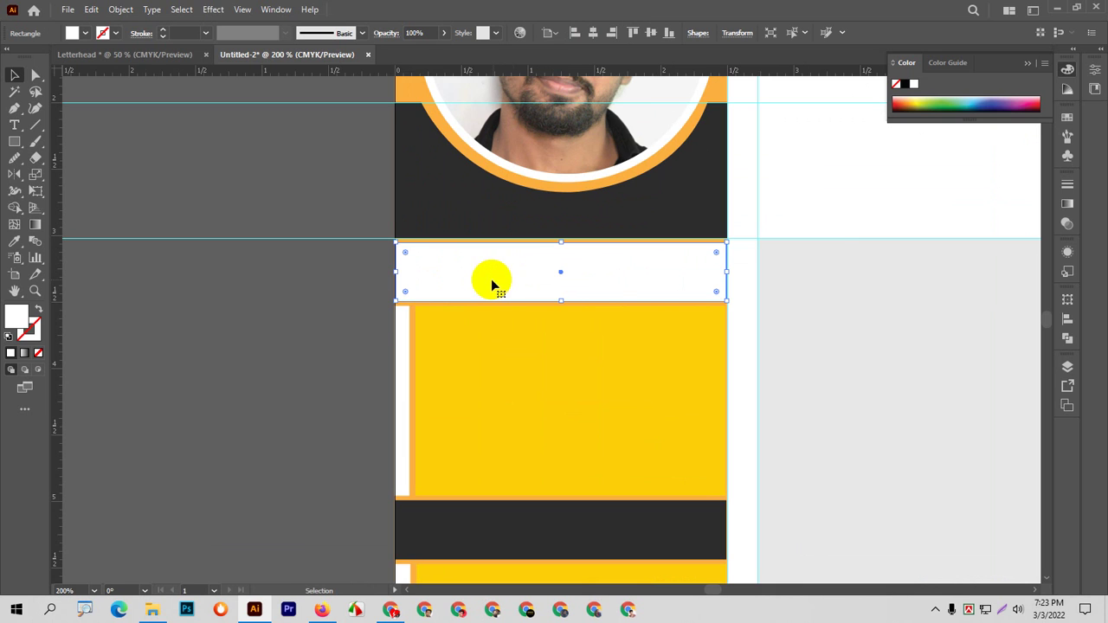
left_click(85, 33)
left_click(38, 57)
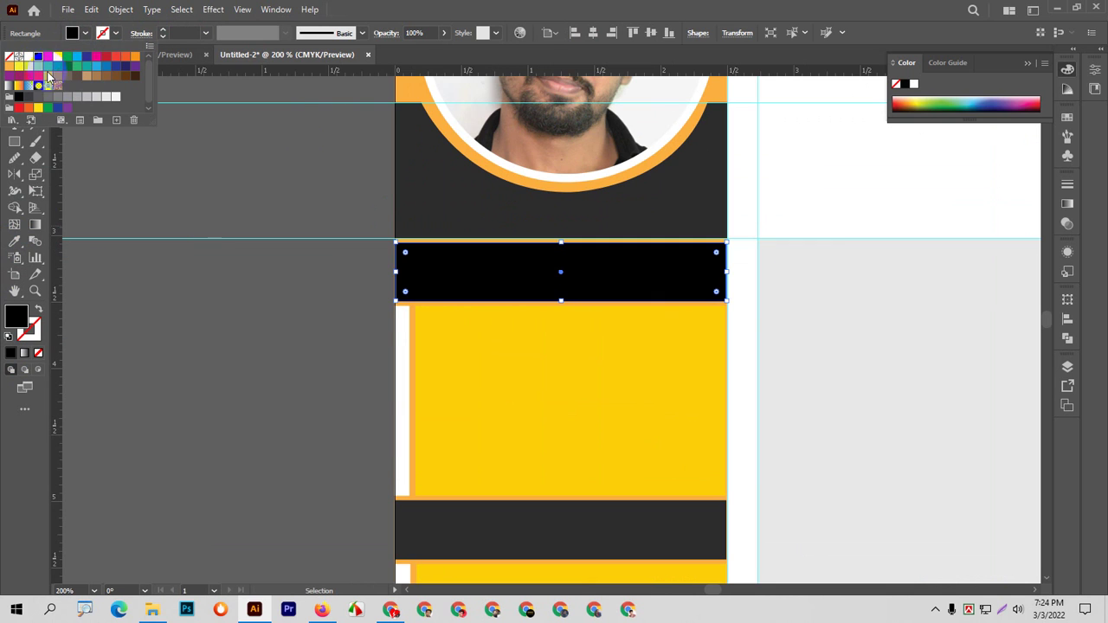
left_click(219, 285)
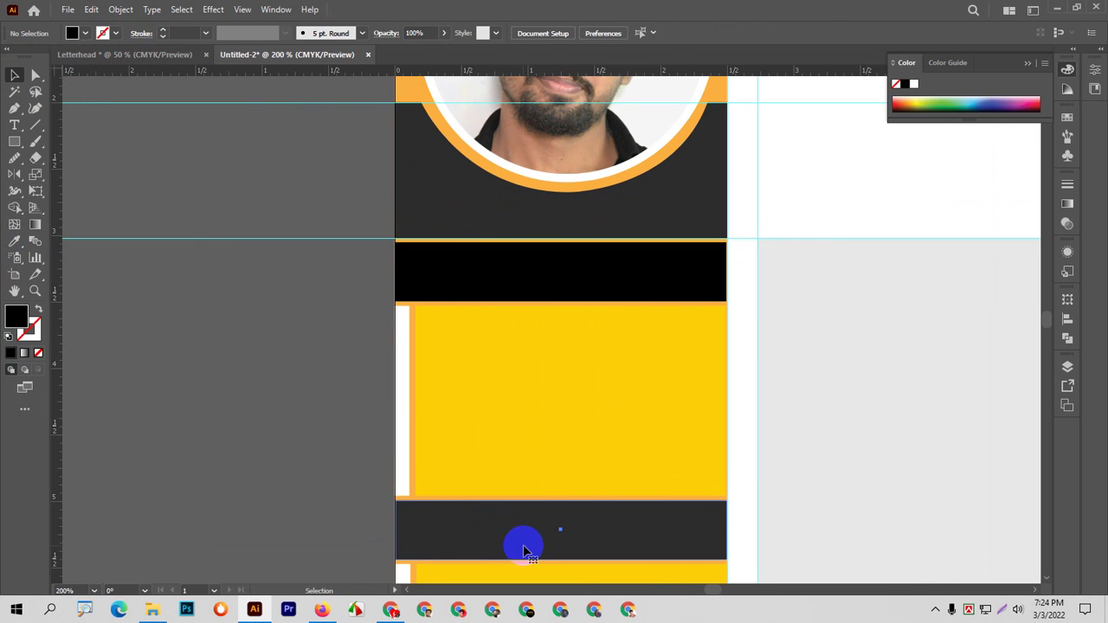
Eyedropper the black fill onto the dark band lower in the column.
left_click(523, 543)
left_click(14, 241)
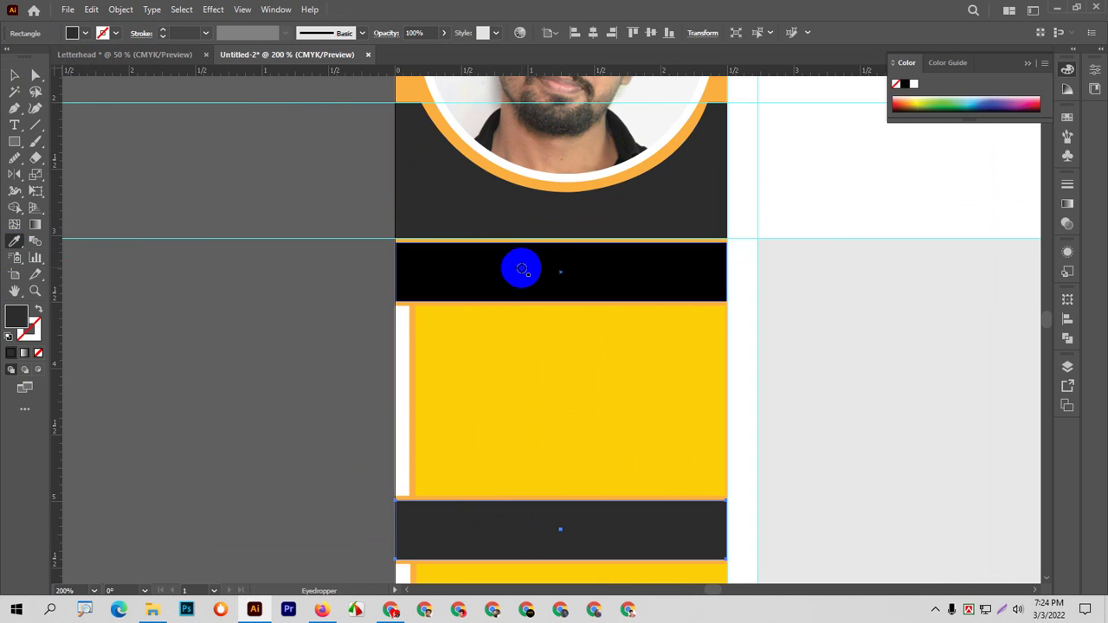
left_click(519, 265)
scroll(522, 268, "down", 4)
scroll(522, 268, "down", 2)
scroll(522, 268, "down", 4)
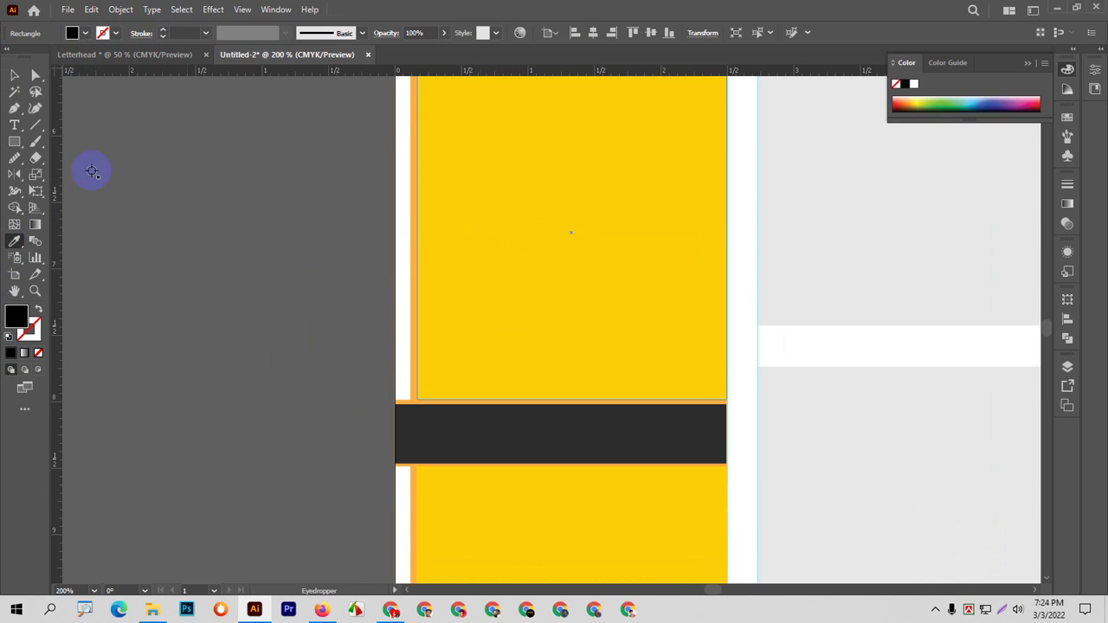
left_click(15, 76)
Eyedropper the black fill onto the bottom dark band as well.
left_click(511, 438)
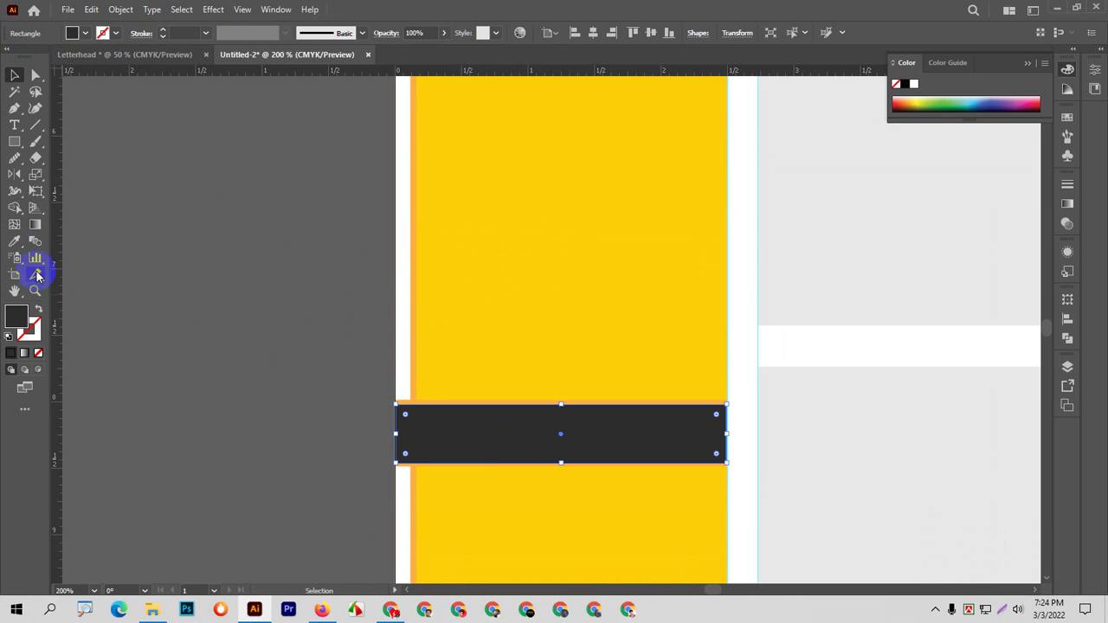
left_click(15, 241)
scroll(397, 324, "up", 2)
scroll(396, 324, "up", 1)
left_click(485, 188)
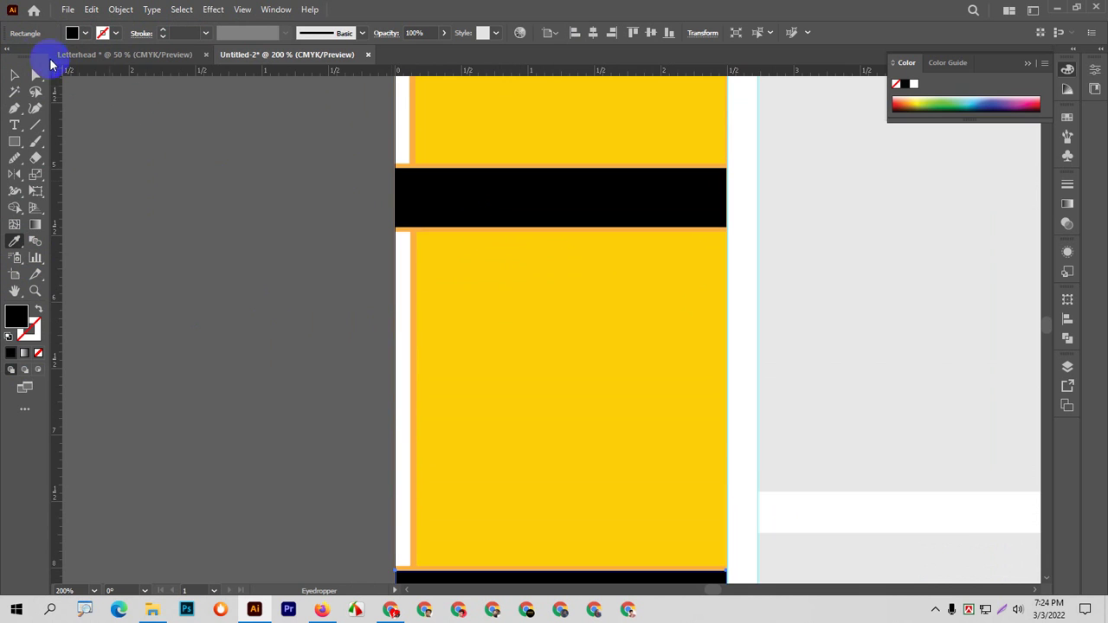
left_click(14, 75)
left_click(185, 161)
scroll(187, 163, "down", 4)
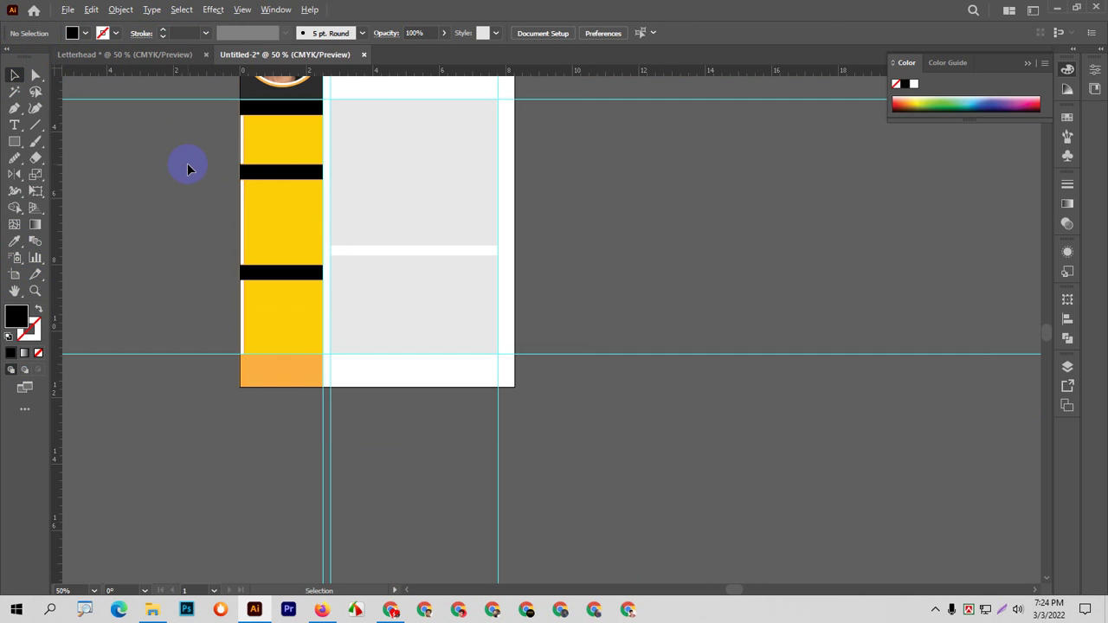
scroll(265, 180, "up", 1)
scroll(265, 180, "up", 1)
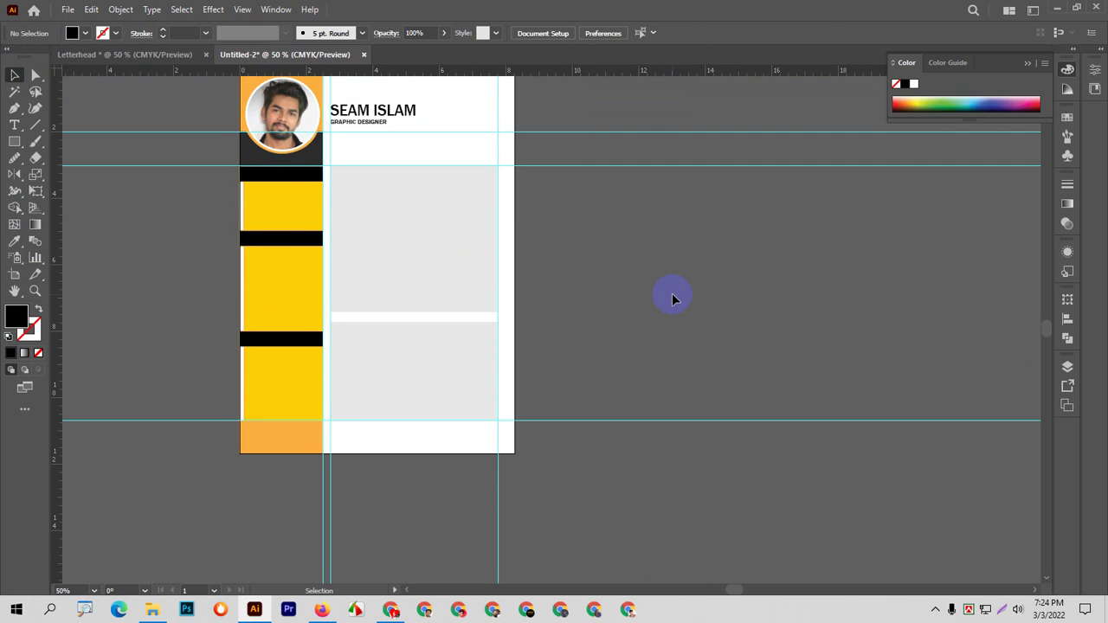
scroll(264, 297, "up", 1)
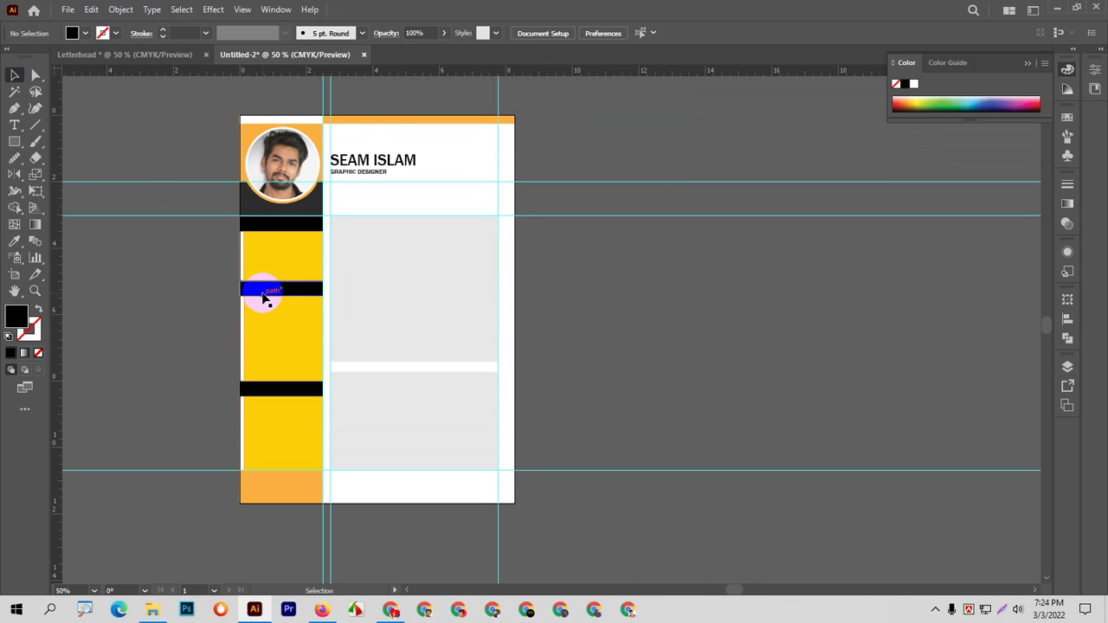
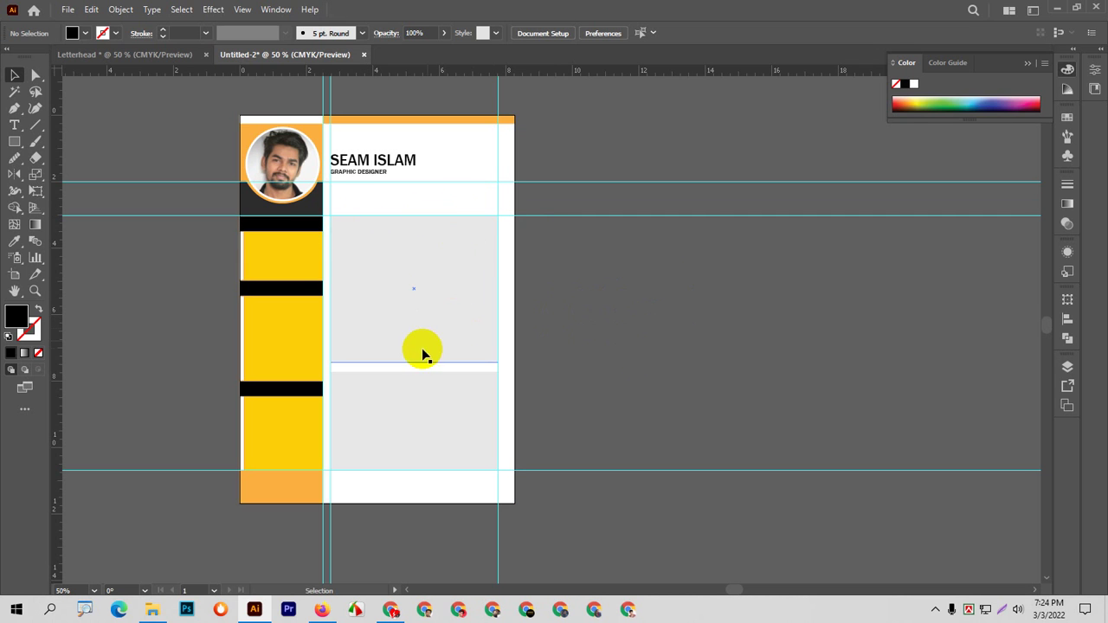
Pan and scroll to bring the reference résumé mockup fully into view.
scroll(349, 334, "down", 3)
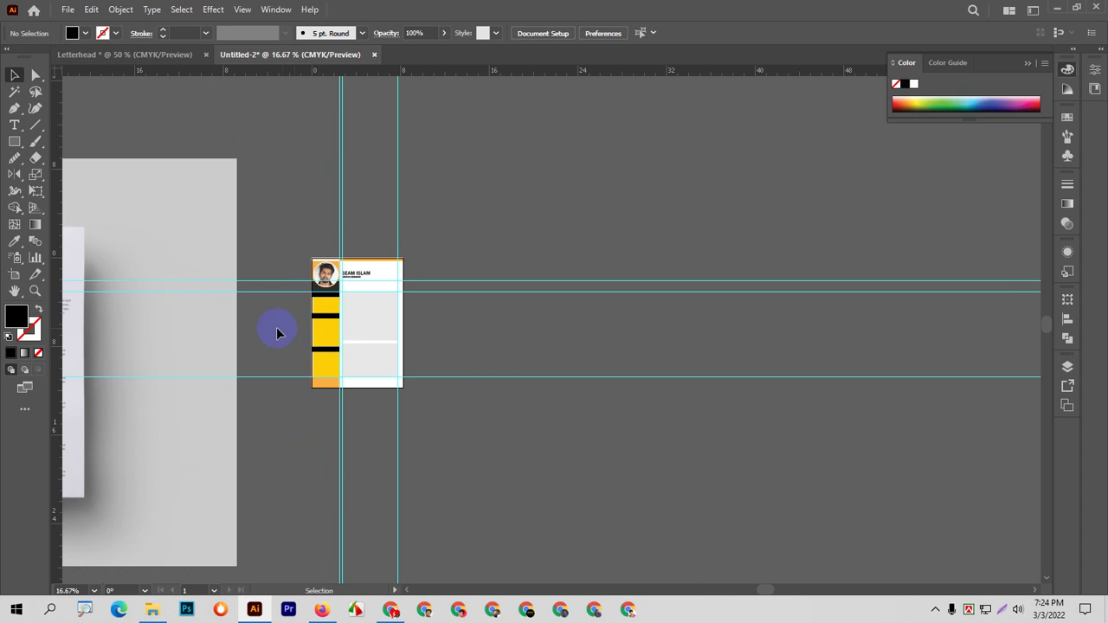
left_click_drag(279, 329, 540, 295)
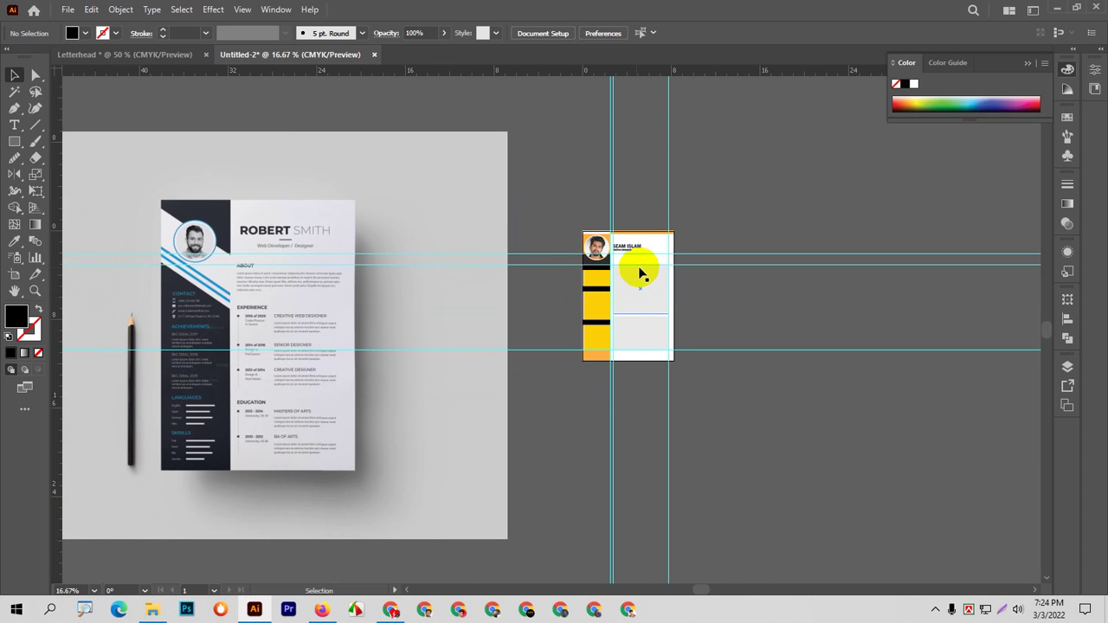
scroll(641, 264, "up", 2)
scroll(645, 262, "up", 2)
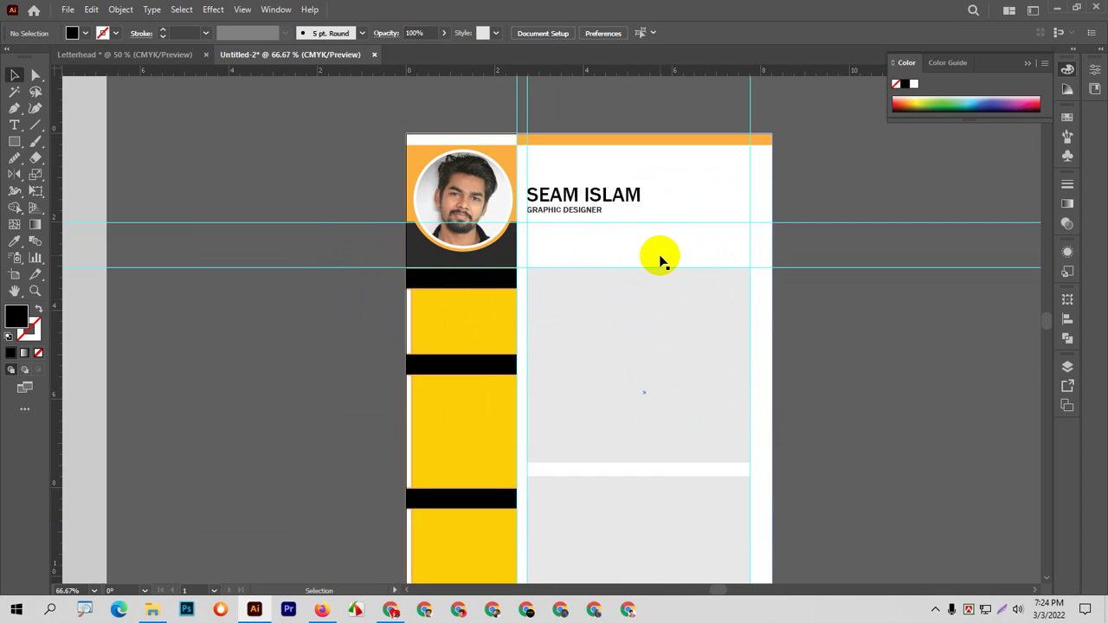
scroll(665, 258, "down", 3)
scroll(665, 258, "down", 1)
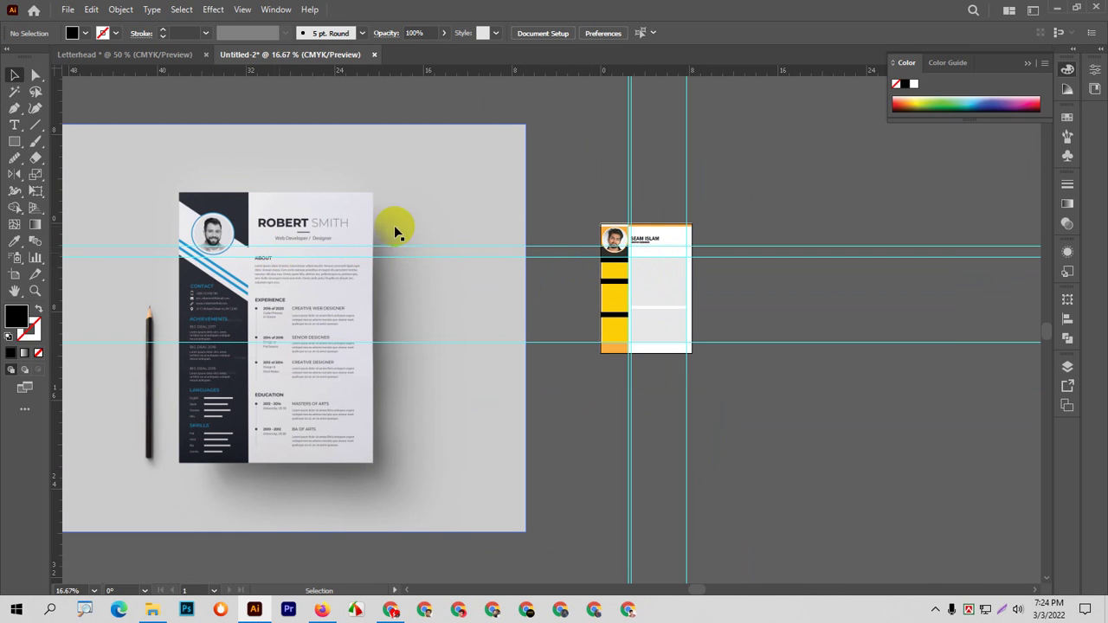
scroll(650, 262, "up", 3)
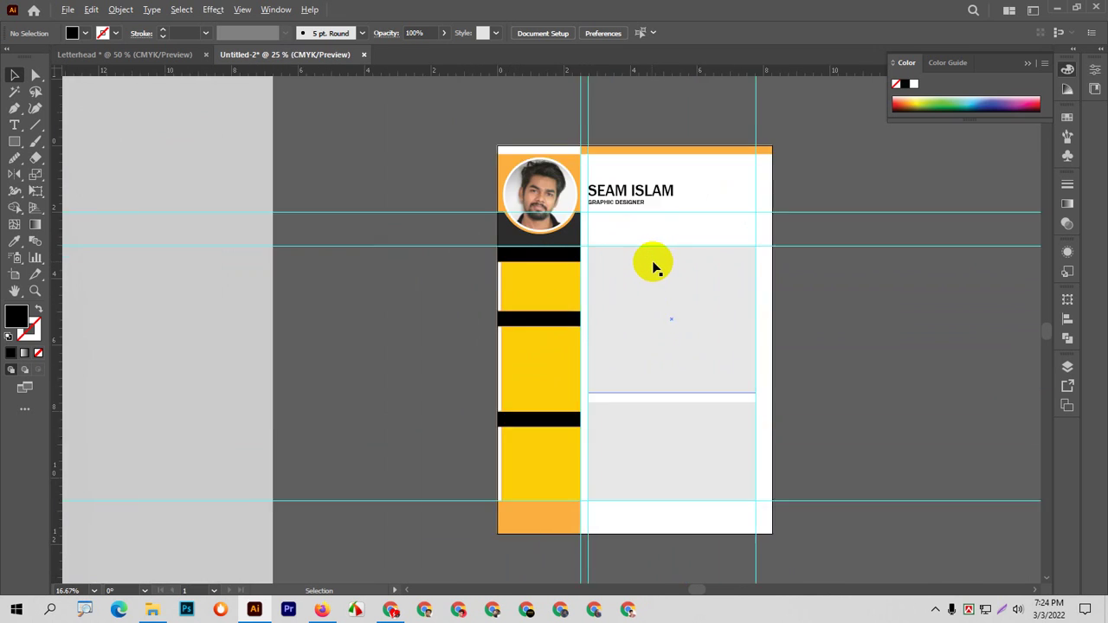
scroll(668, 256, "up", 2)
Copy GRAPHIC DESIGNER down above the grey panel and retype the copy as ABOUT.
left_click_drag(562, 149, 563, 224)
double_click(563, 223)
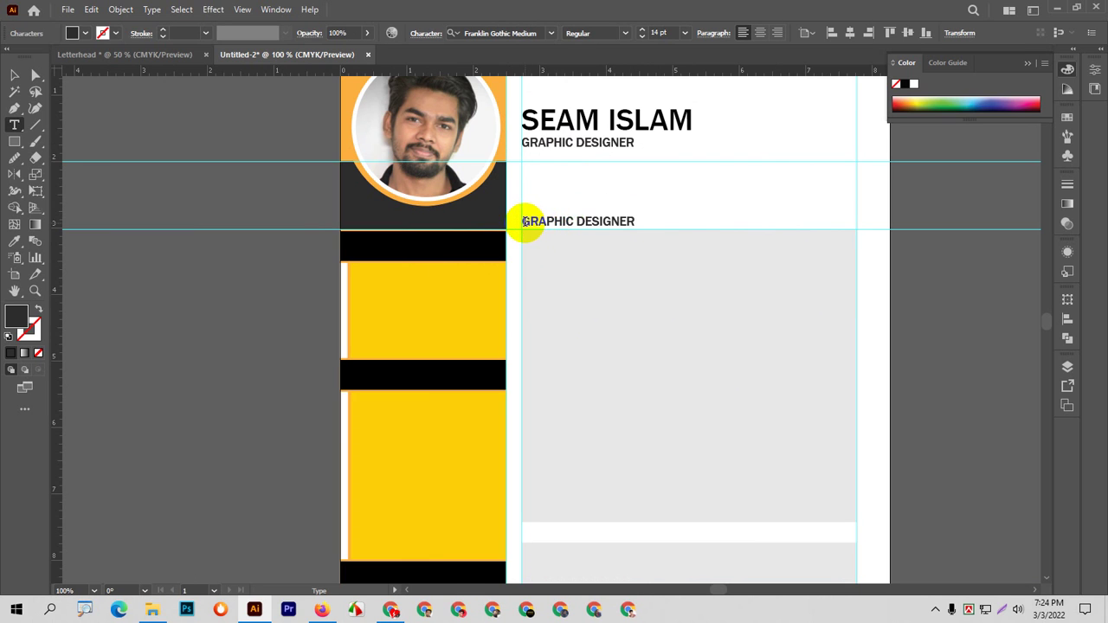
left_click_drag(524, 222, 687, 221)
type("a")
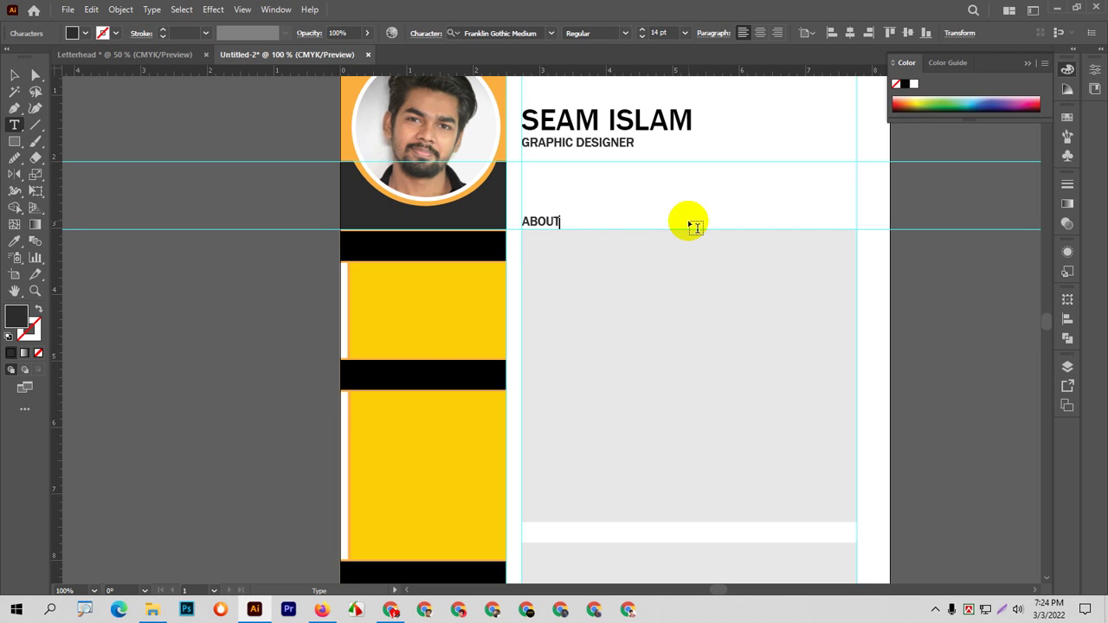
scroll(687, 221, "down", 4)
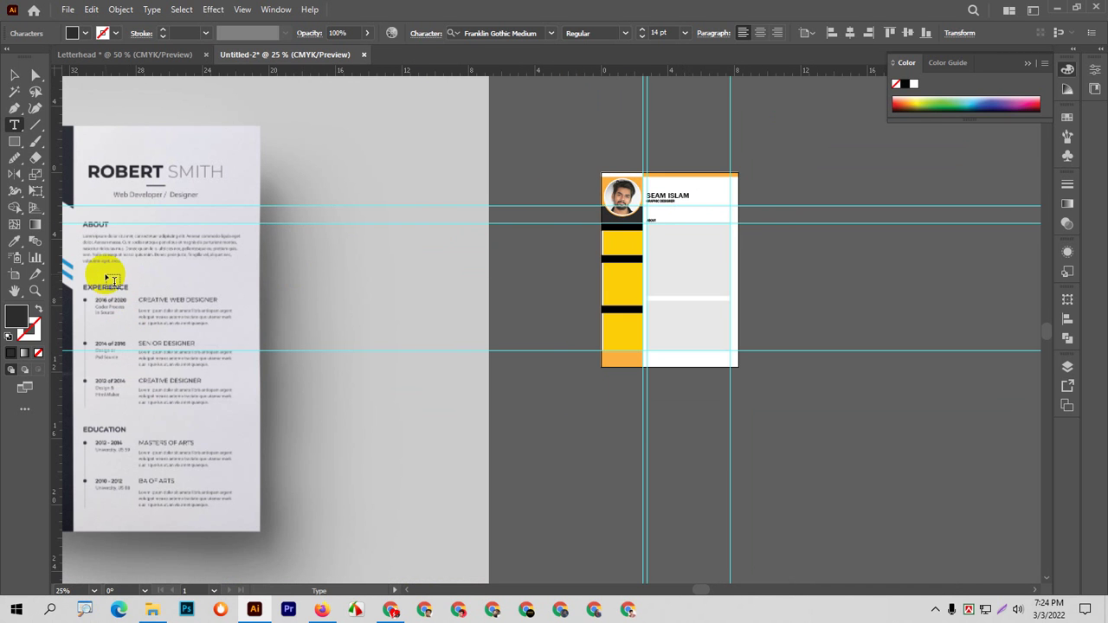
scroll(648, 217, "up", 1)
scroll(672, 214, "up", 3)
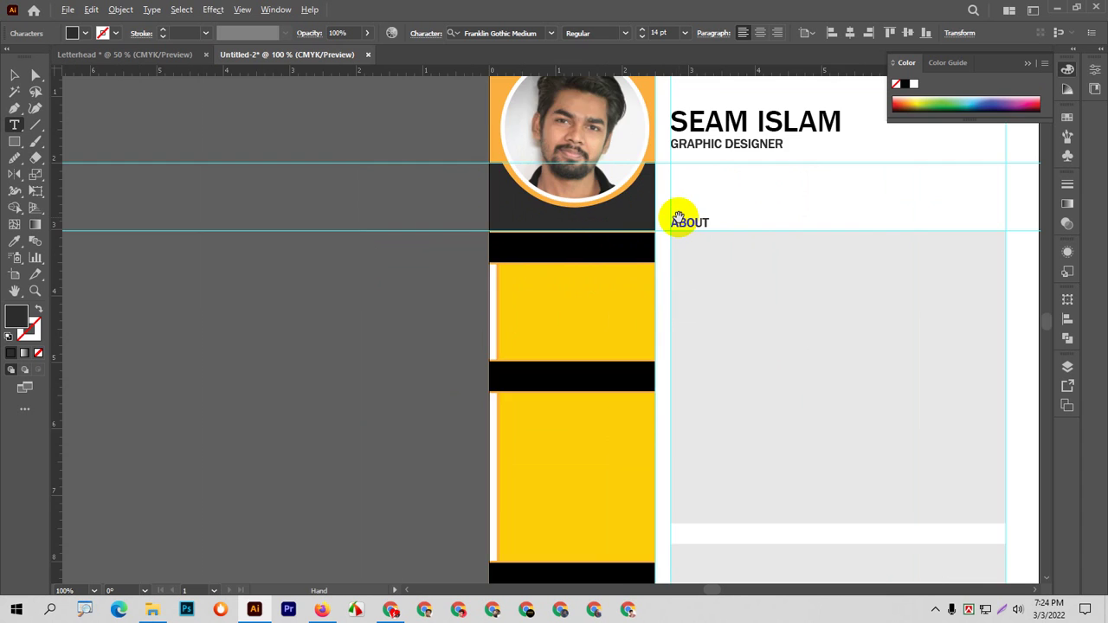
scroll(693, 243, "up", 3)
left_click(14, 77)
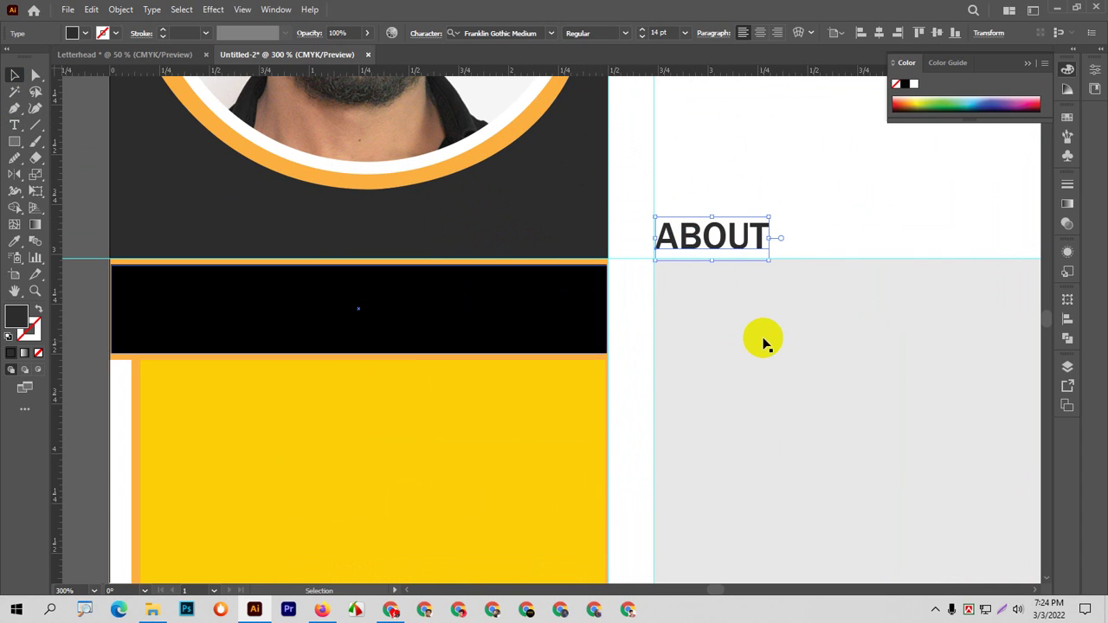
scroll(753, 321, "down", 1)
scroll(761, 314, "down", 2)
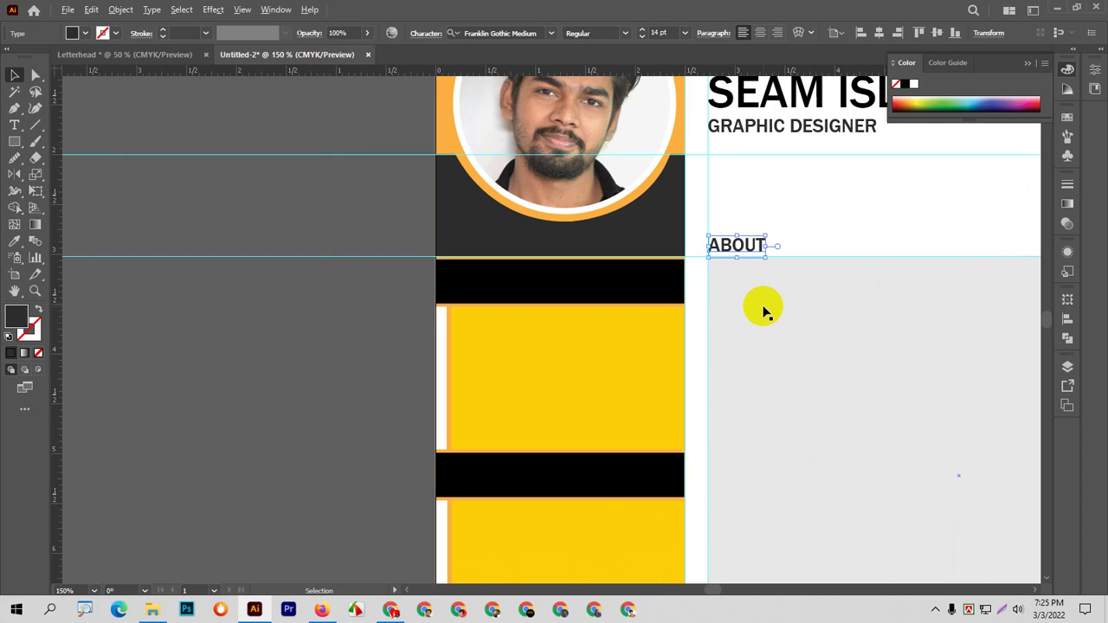
mouse_move(814, 302)
left_mouse_down()
mouse_move(508, 220)
mouse_move(441, 141)
left_mouse_up()
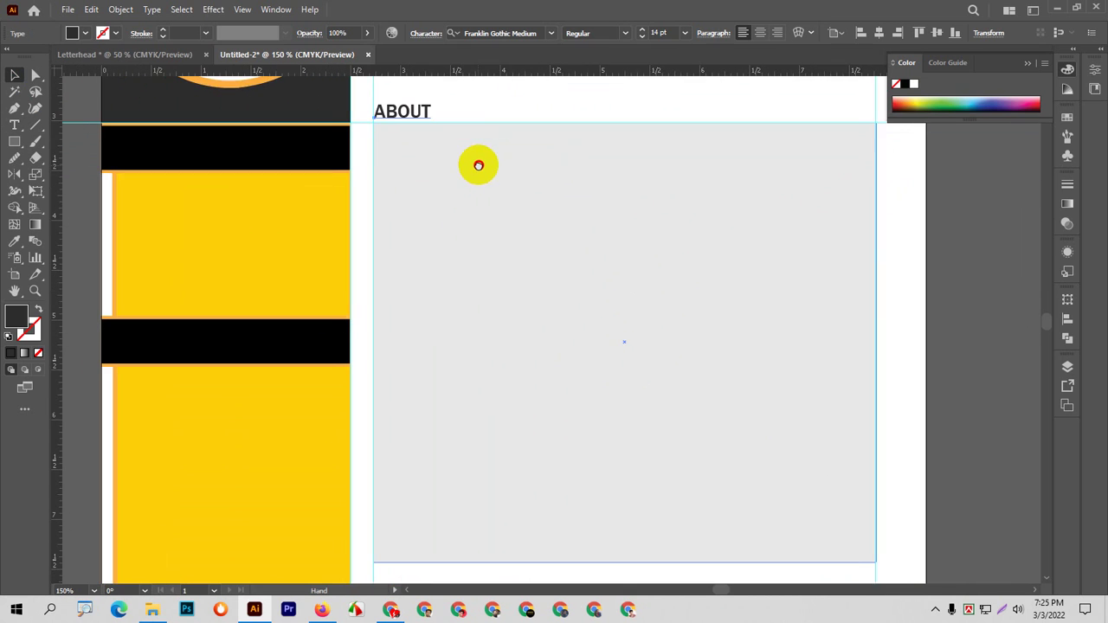
scroll(443, 141, "down", 1)
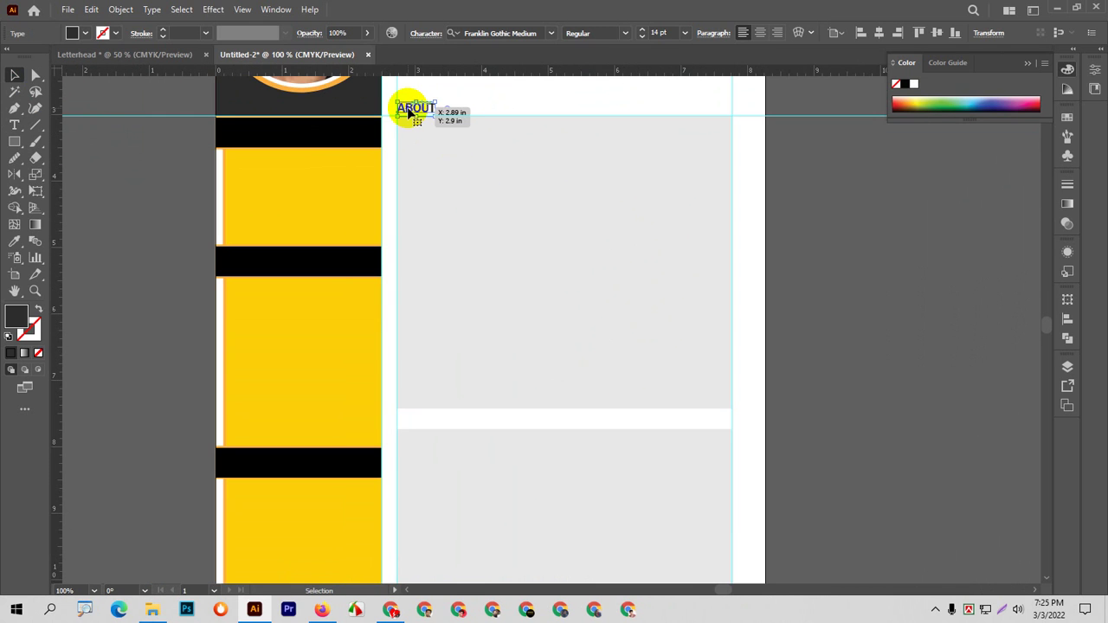
Copy the ABOUT heading down onto the white strip and retype it as EXPERIENCE.
left_click_drag(409, 108, 414, 424)
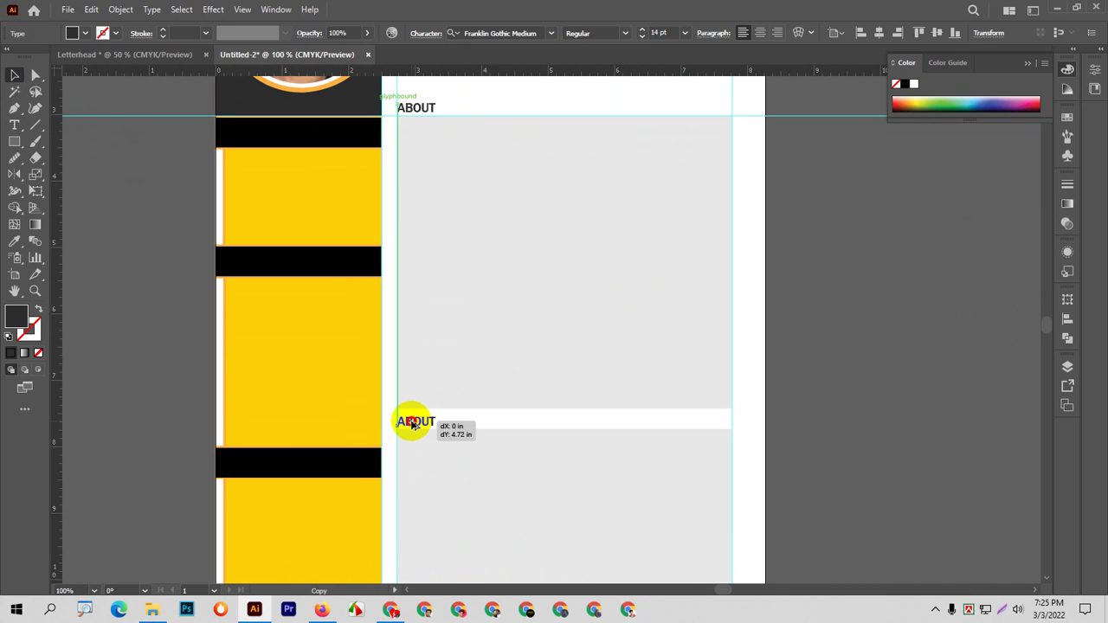
scroll(413, 425, "up", 4)
double_click(395, 422)
mouse_move(396, 422)
left_mouse_down()
mouse_move(378, 422)
mouse_move(694, 430)
left_mouse_up()
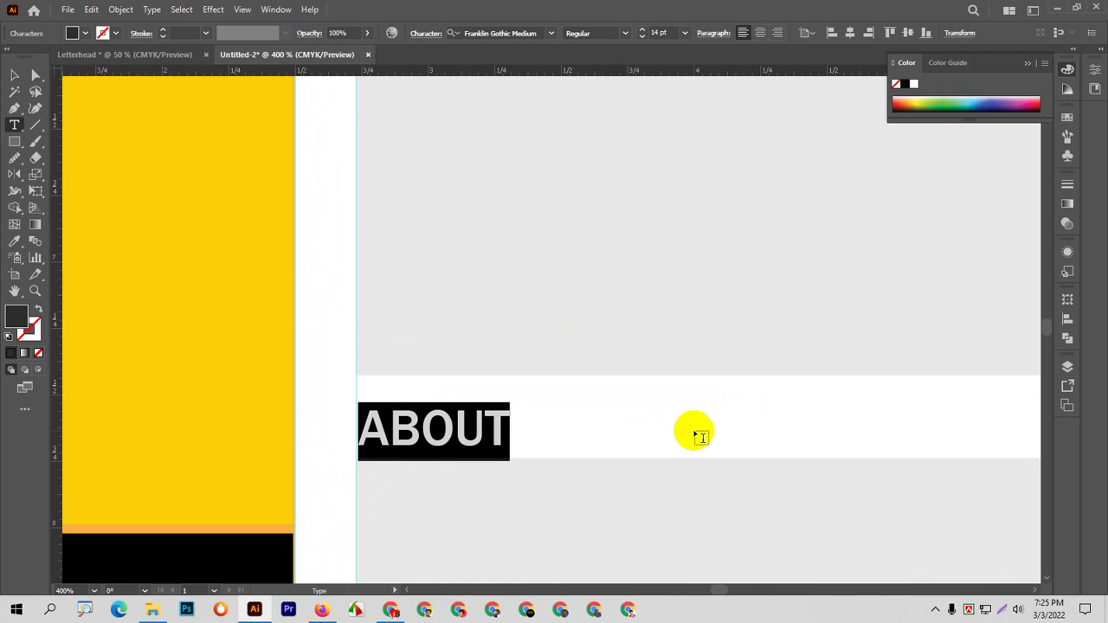
type("EX")
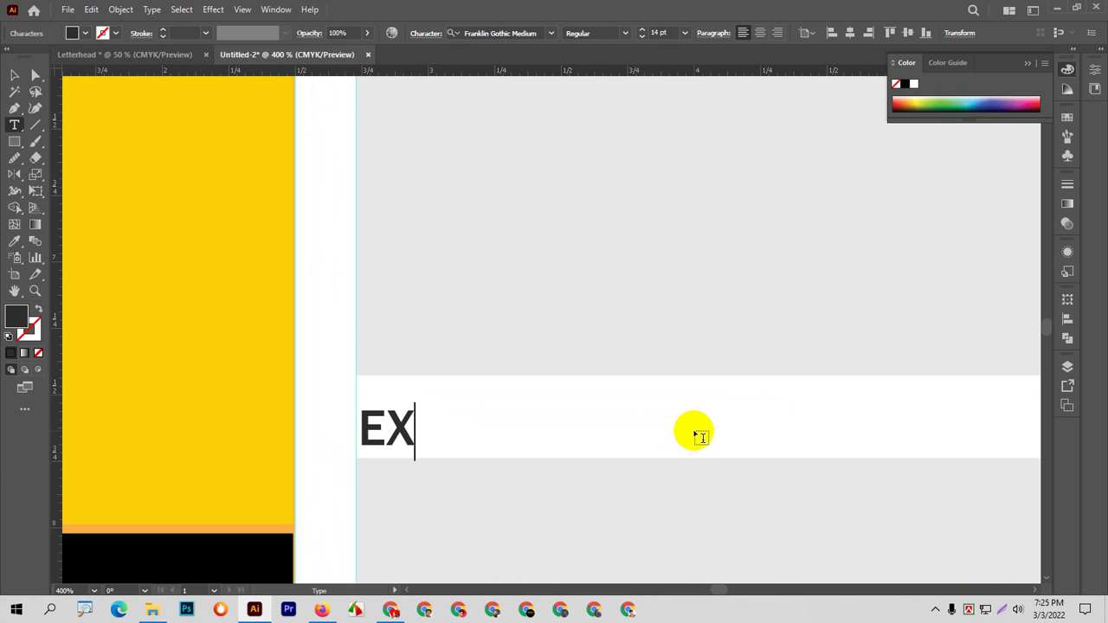
type("PERI")
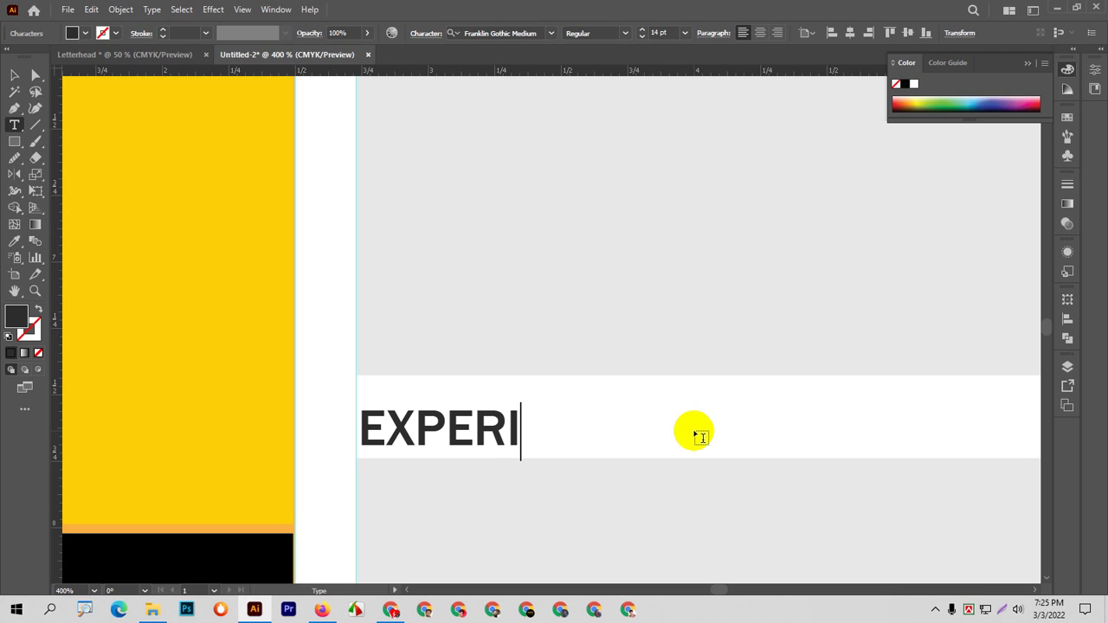
type("ANCE")
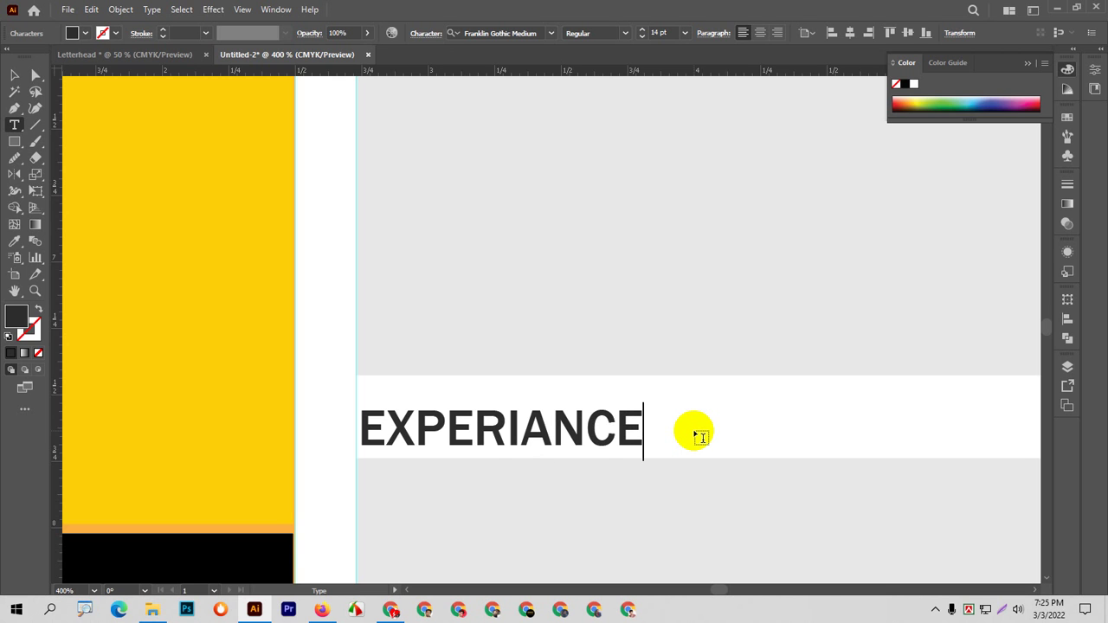
scroll(695, 435, "down", 2)
scroll(694, 433, "down", 3)
scroll(695, 432, "down", 1)
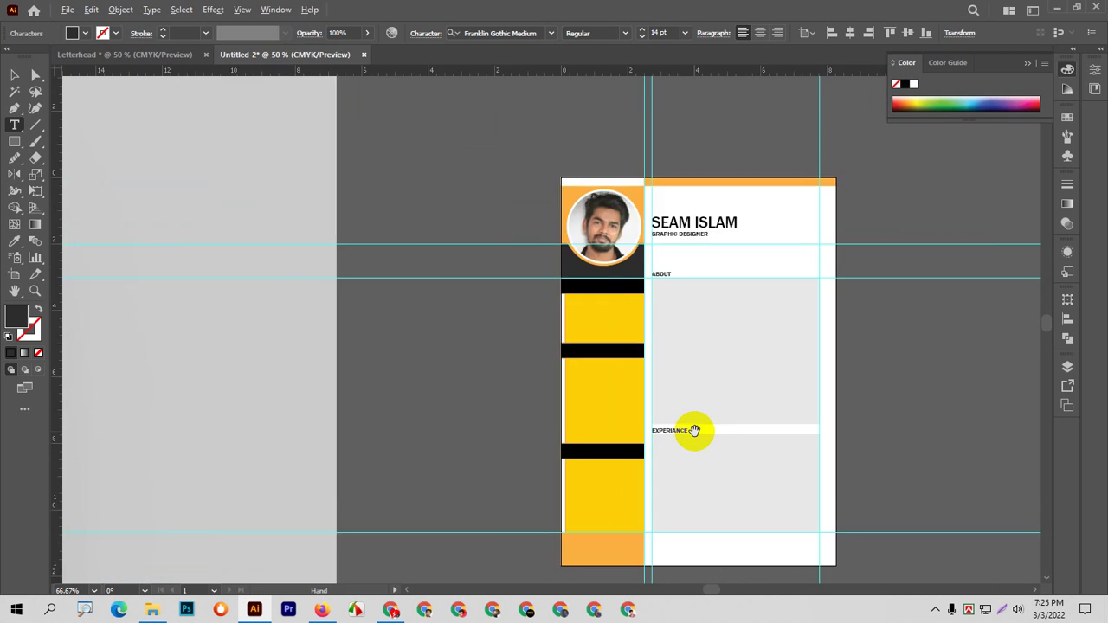
scroll(695, 431, "down", 1)
scroll(694, 431, "down", 1)
scroll(697, 433, "up", 3)
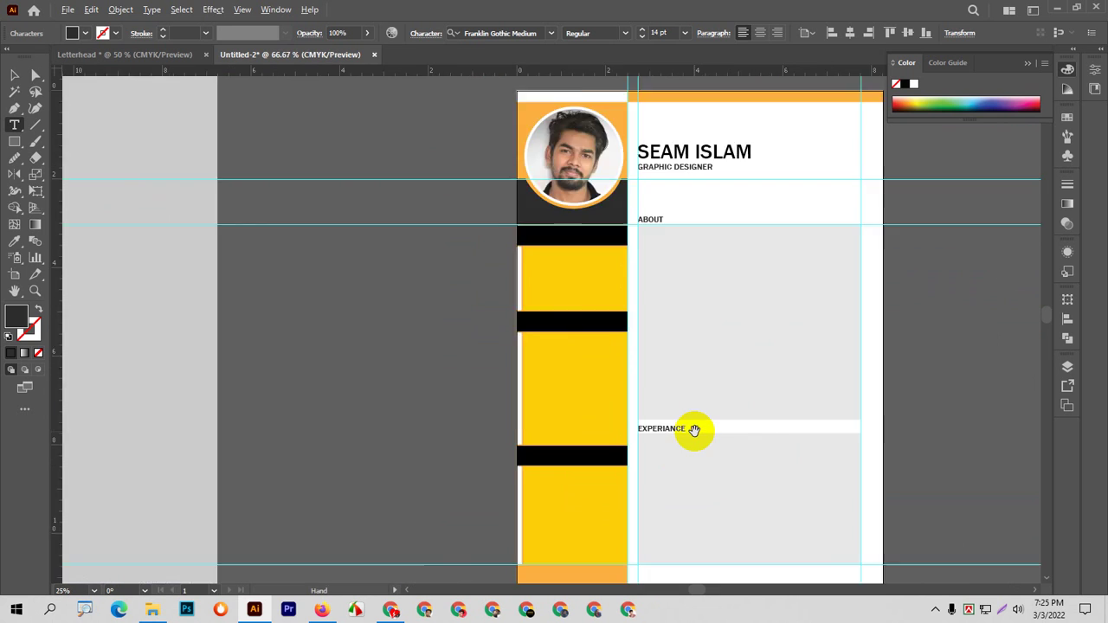
scroll(696, 428, "up", 2)
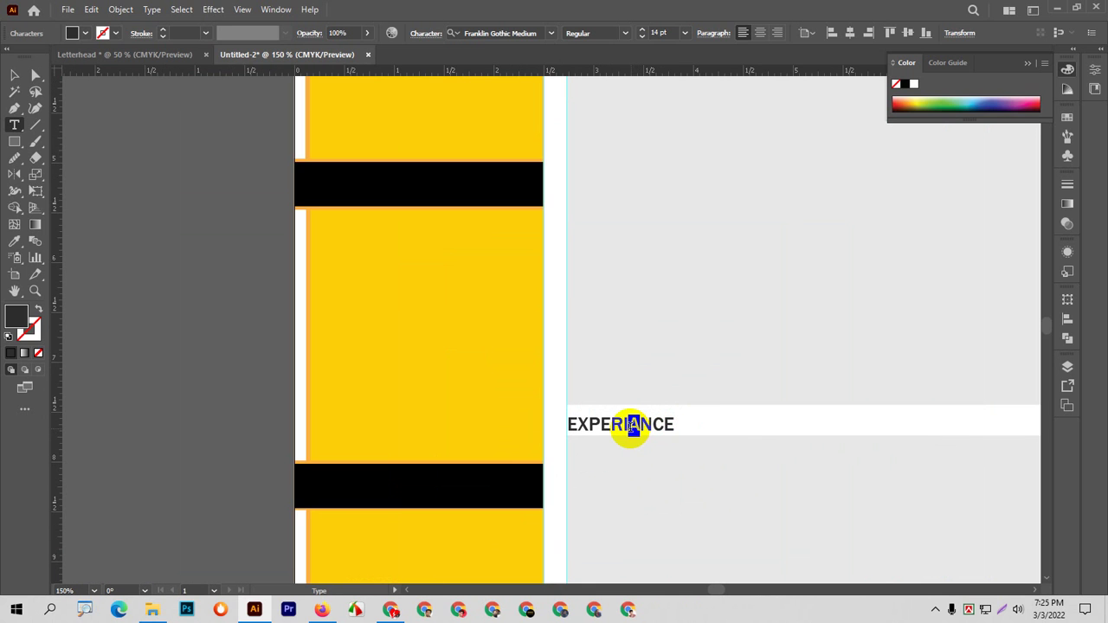
scroll(635, 427, "down", 2)
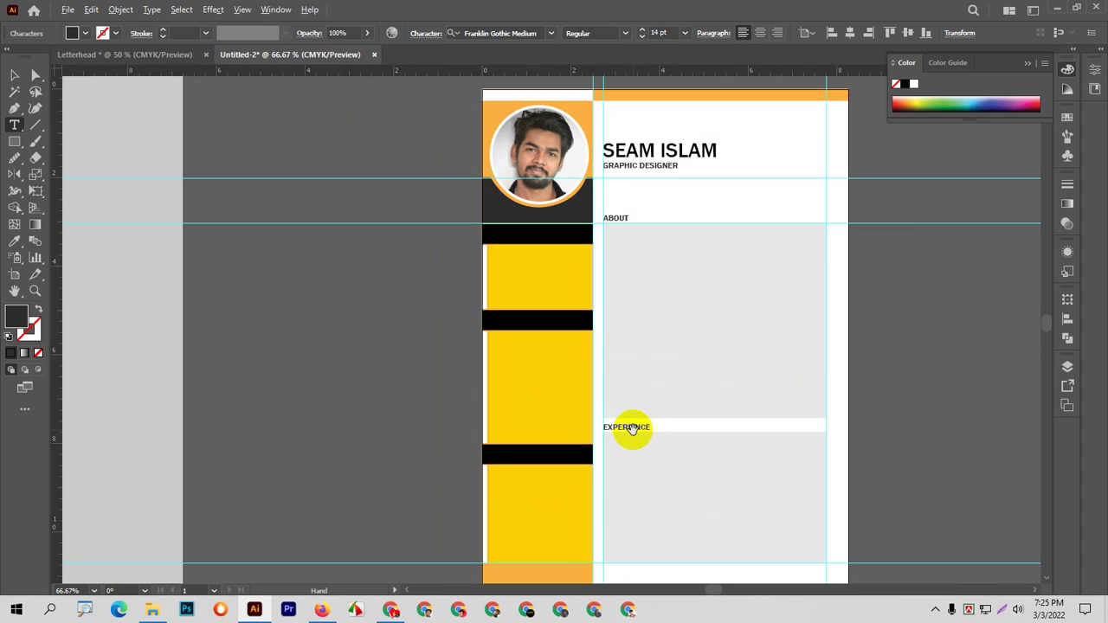
left_click(15, 75)
left_click(238, 323)
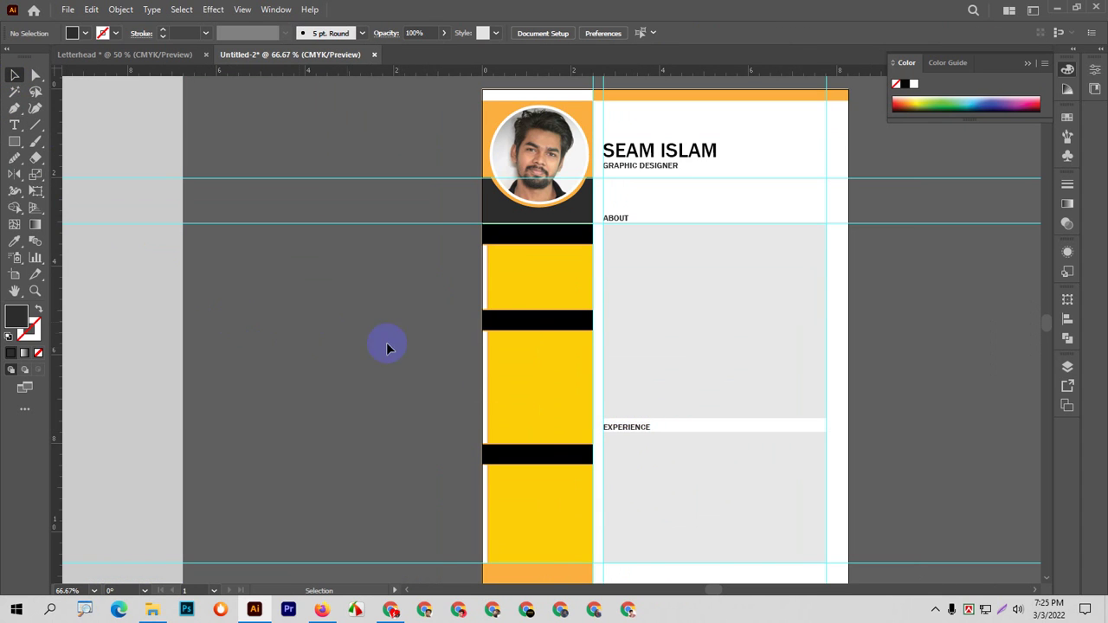
scroll(609, 413, "down", 1)
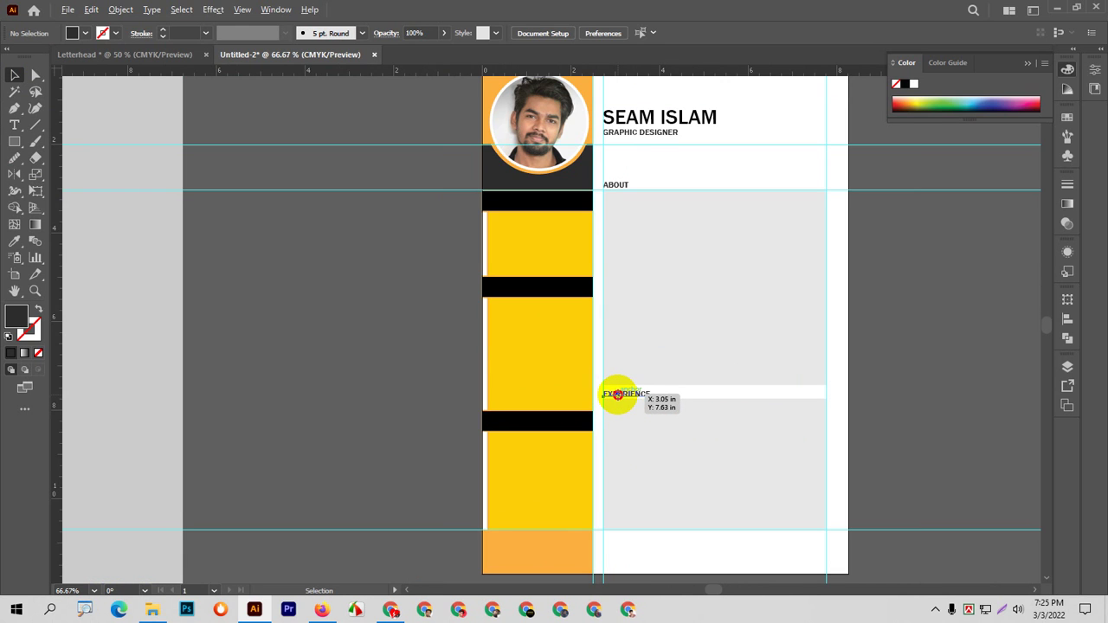
Shorten the grey About panel so its bottom edge sits just above EXPERIENCE.
left_click(618, 395)
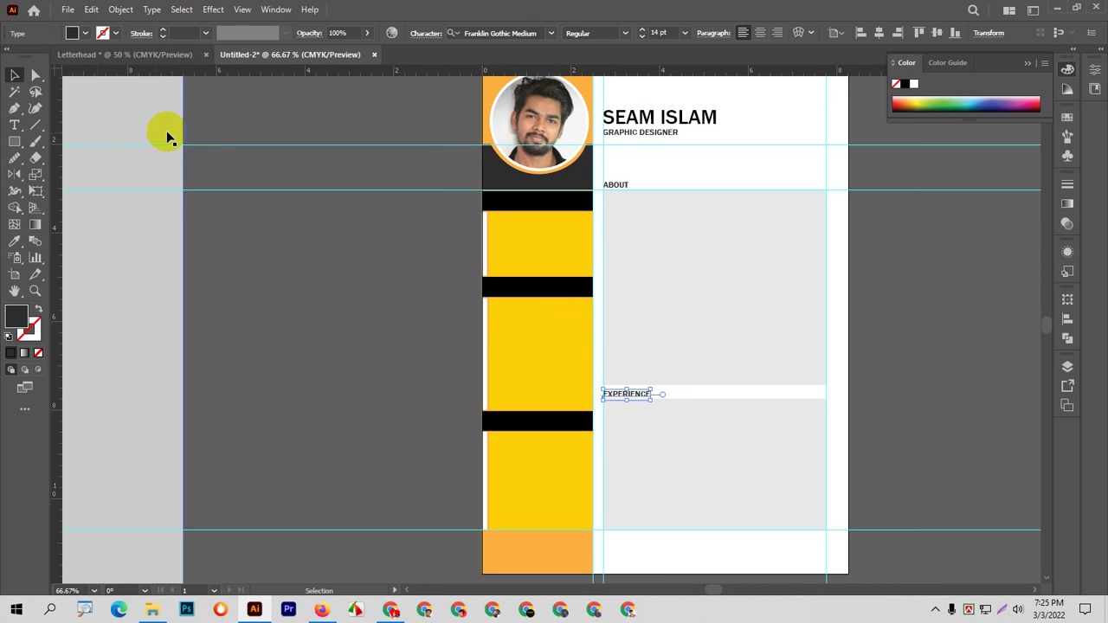
left_click(213, 128)
left_click(712, 356)
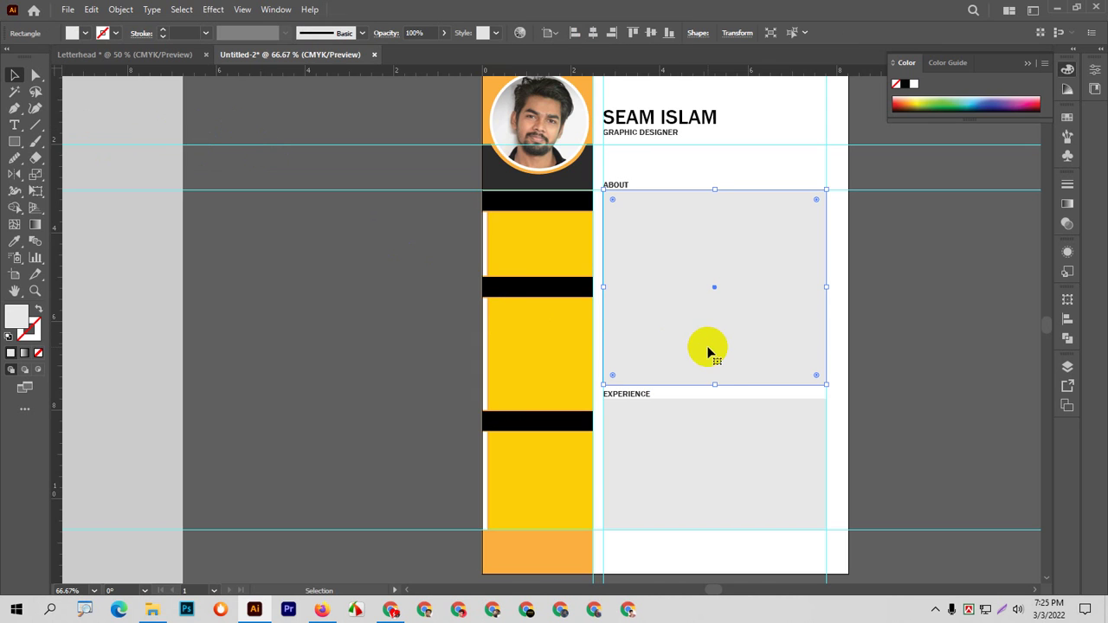
mouse_move(714, 384)
left_mouse_down()
mouse_move(706, 243)
mouse_move(698, 386)
left_mouse_up()
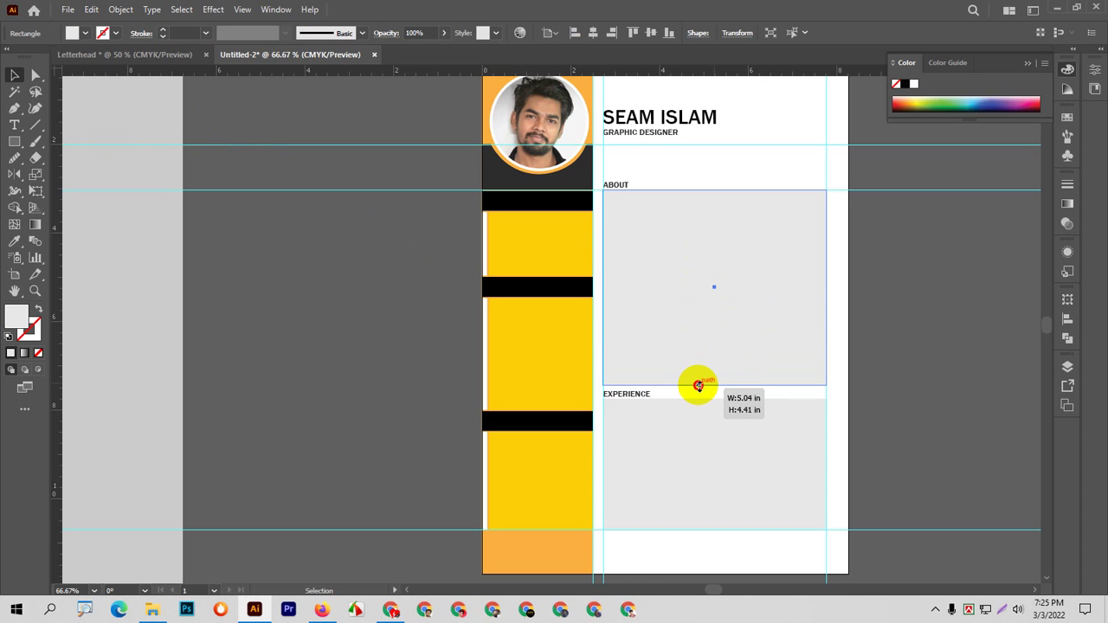
left_click_drag(698, 386, 698, 384)
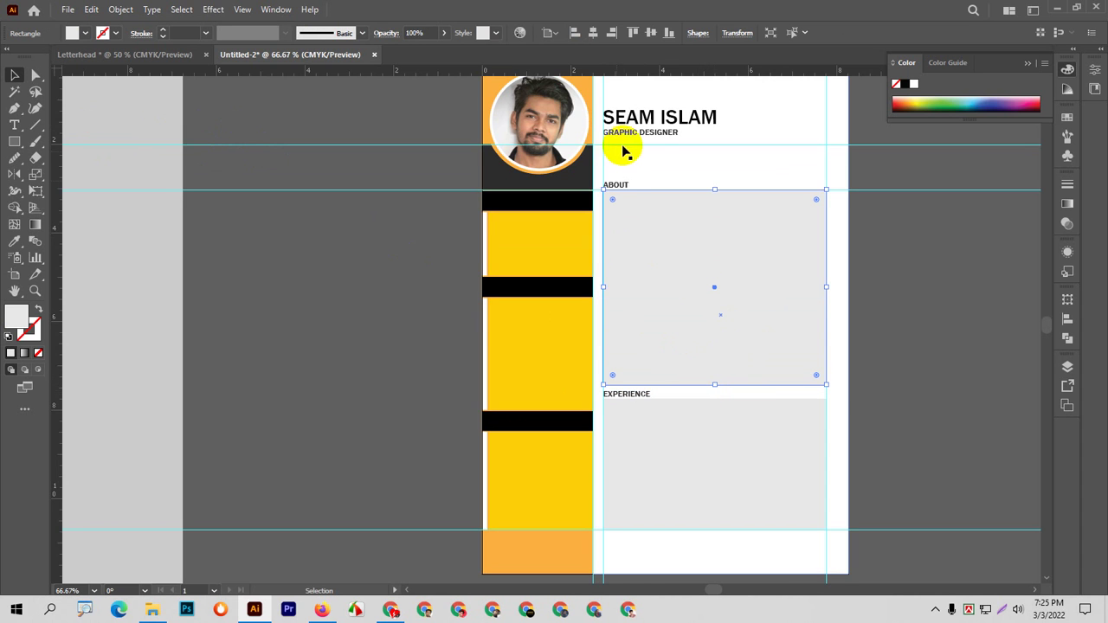
Move the ABOUT heading up closer to GRAPHIC DESIGNER.
scroll(624, 178, "up", 1)
scroll(626, 217, "up", 1)
scroll(626, 217, "up", 5)
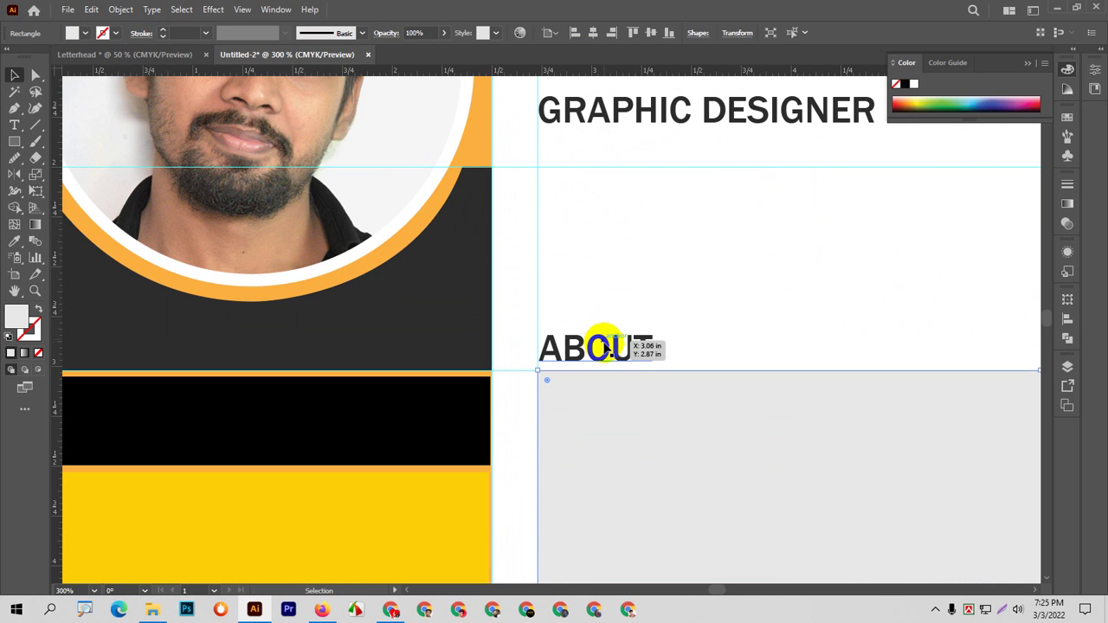
left_click_drag(606, 346, 609, 192)
Lower the large grey box's top edge to leave white space below ABOUT.
scroll(650, 381, "down", 1)
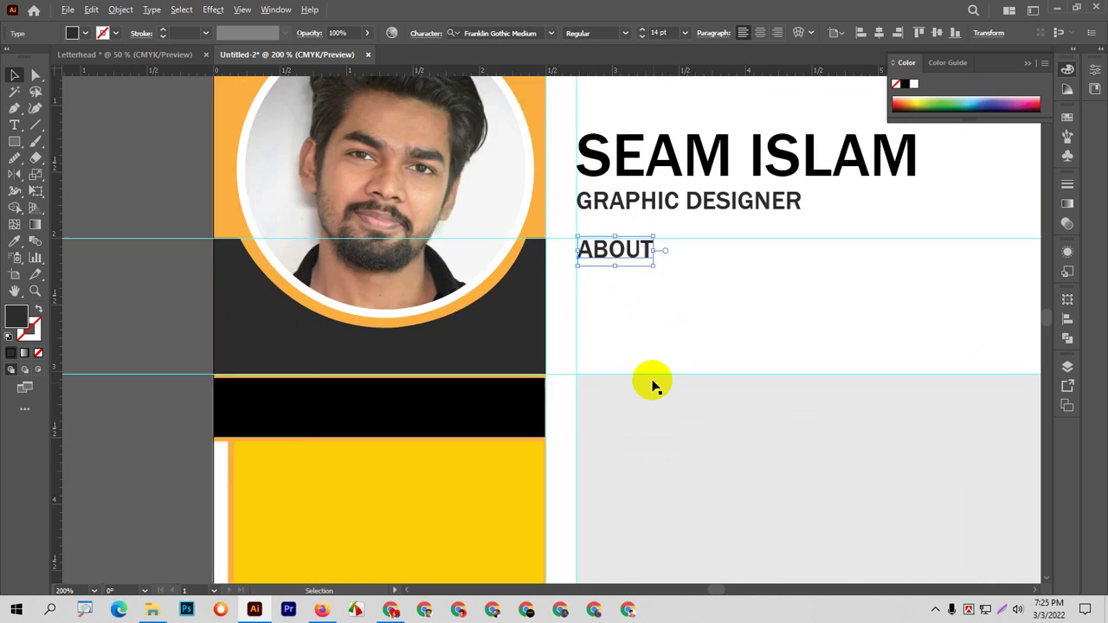
scroll(650, 378, "down", 2)
left_click(691, 443)
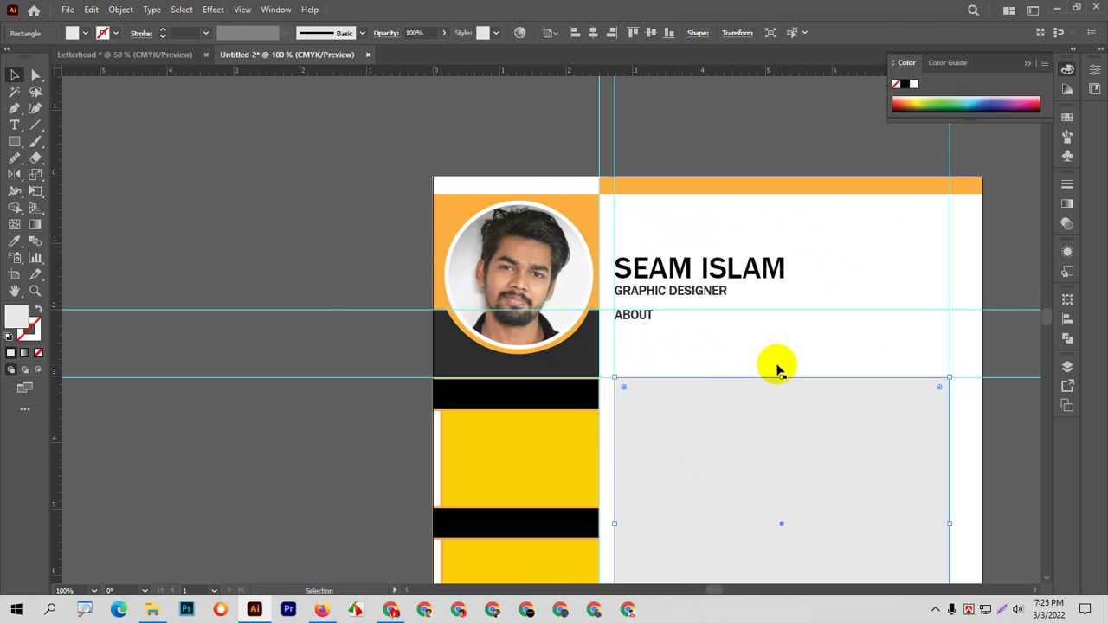
left_click_drag(782, 378, 782, 407)
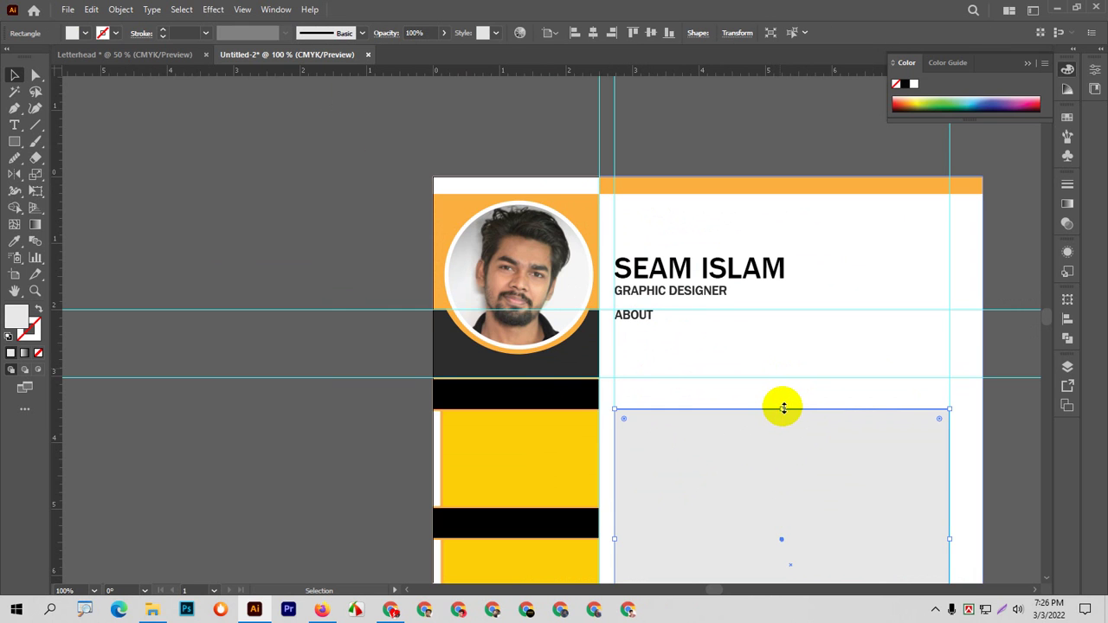
scroll(735, 327, "down", 2)
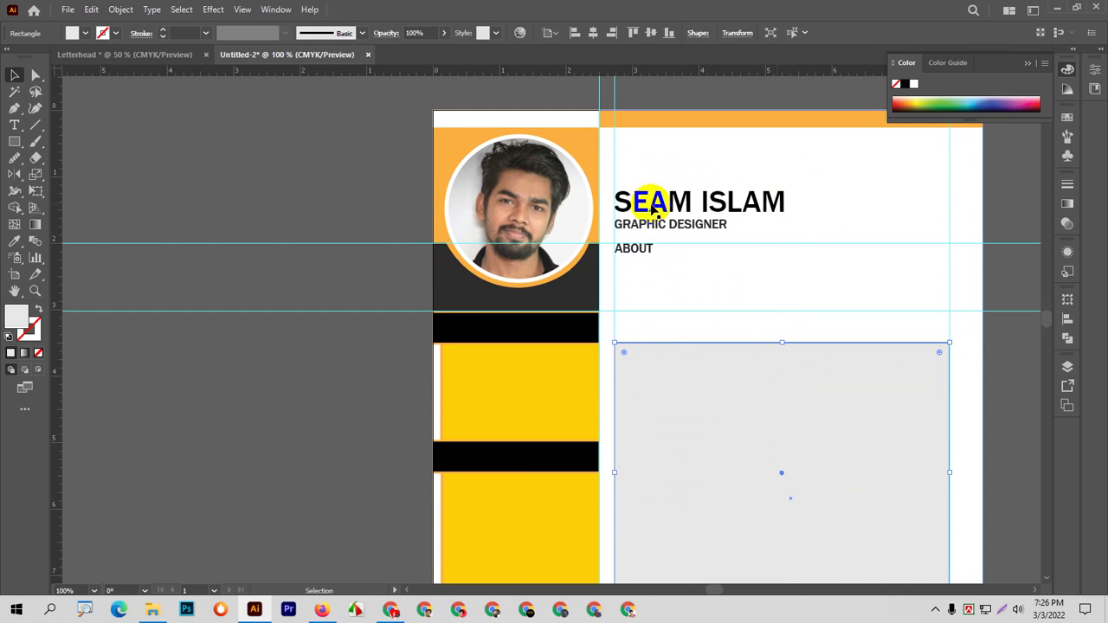
left_click(322, 286)
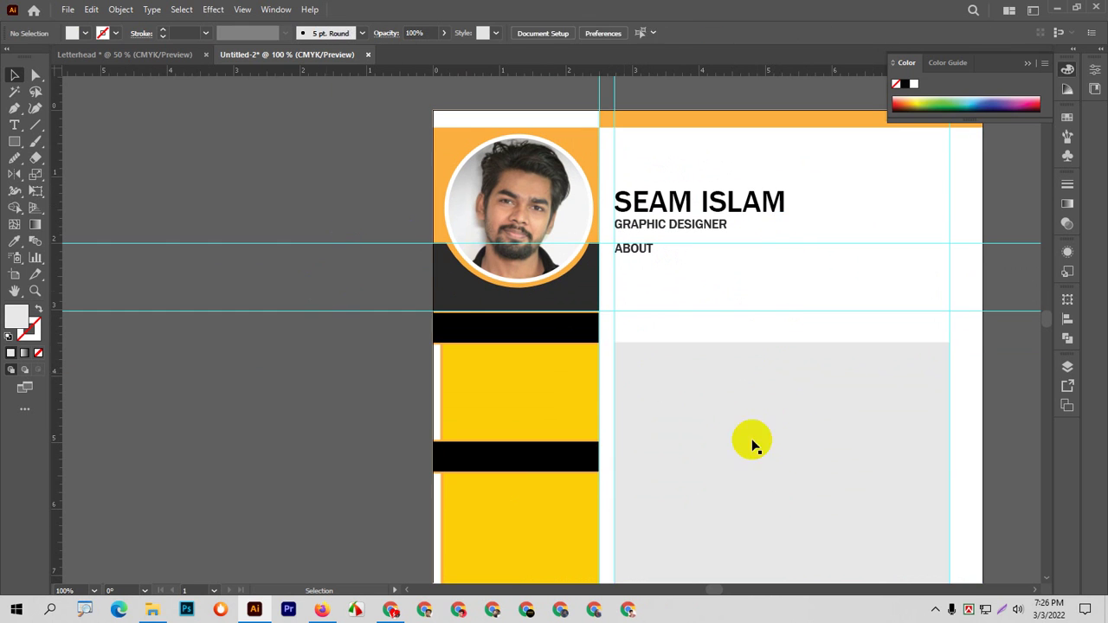
Reduce the ABOUT heading's font size from 14 pt to 12 pt.
left_click(639, 253)
left_click(394, 276)
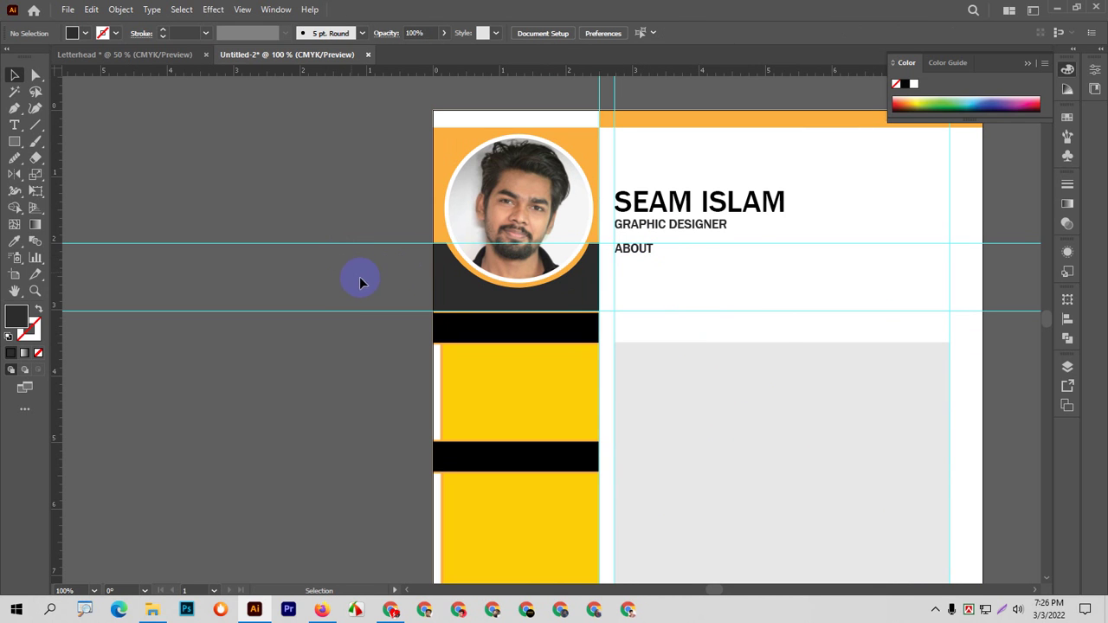
left_click(628, 258)
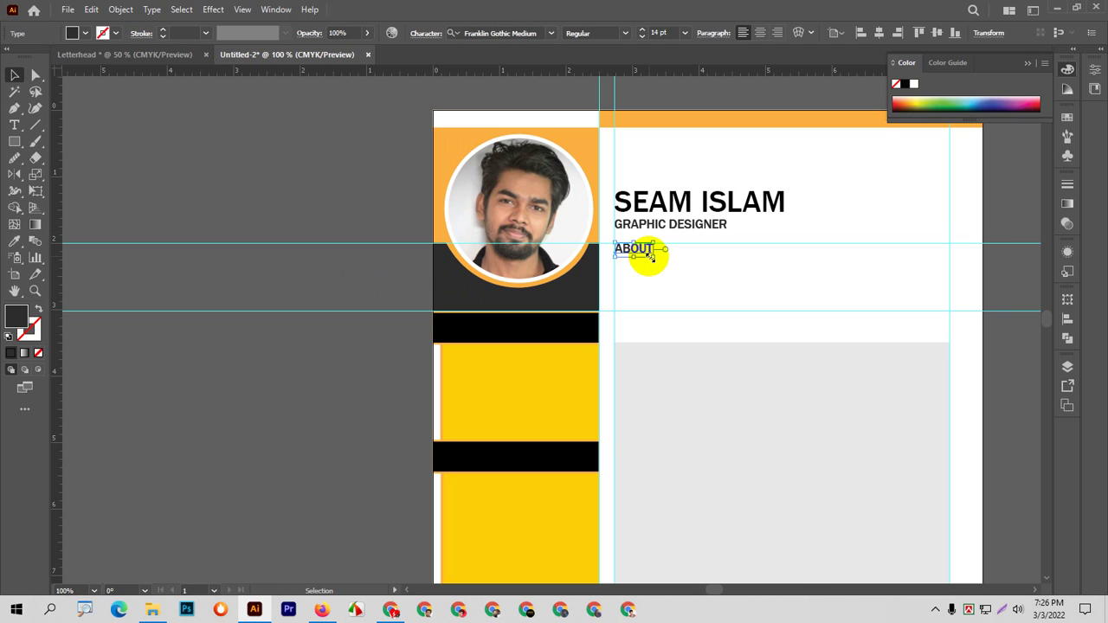
left_click(685, 32)
left_click(705, 157)
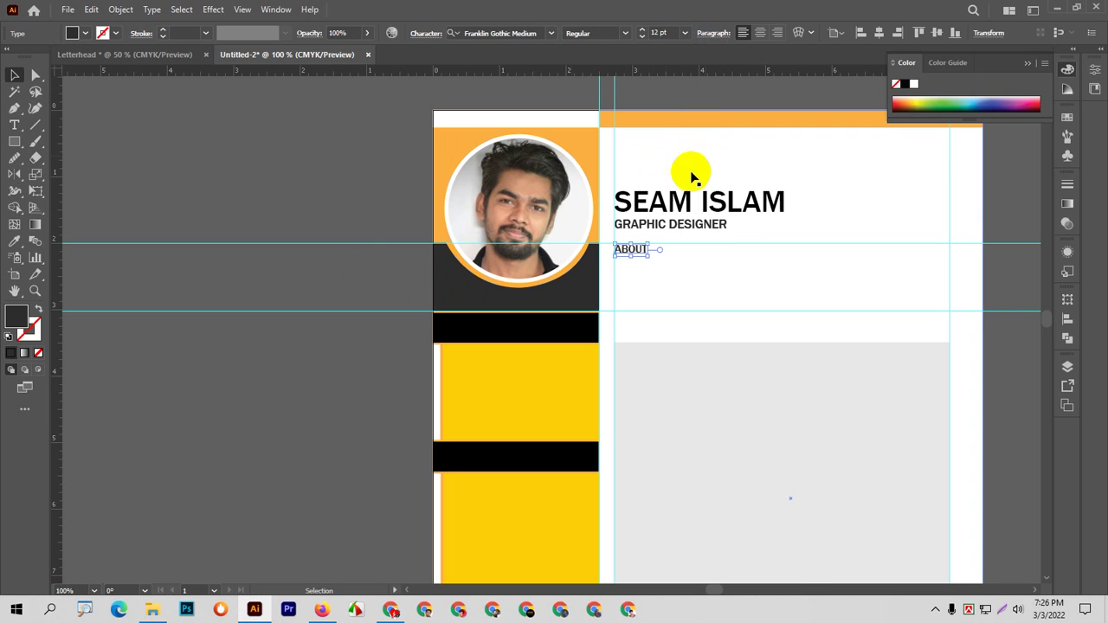
left_click(297, 199)
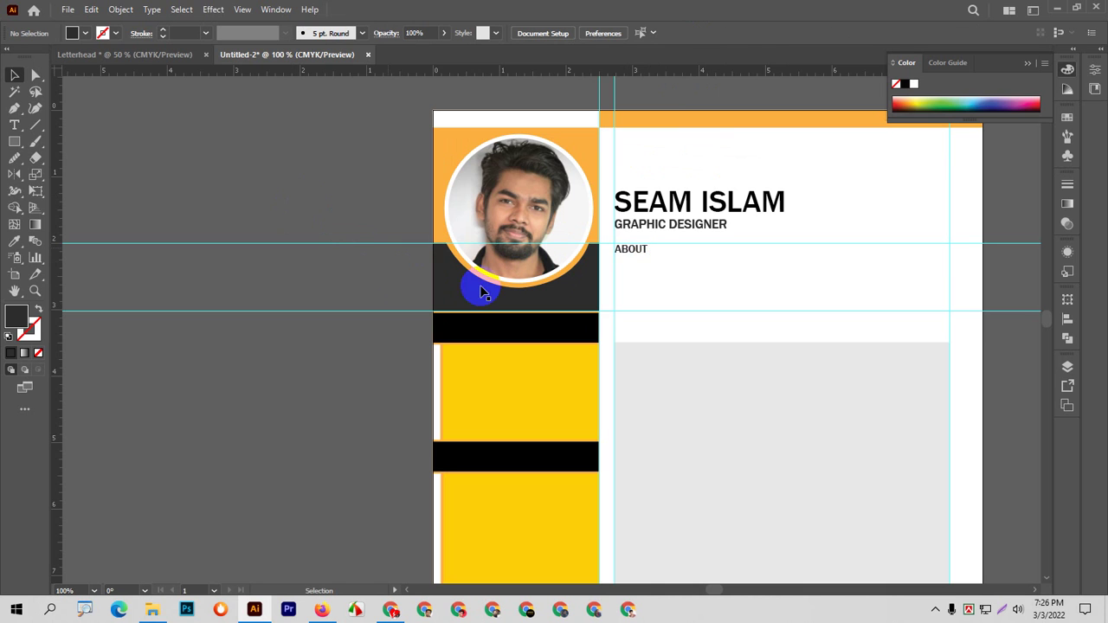
left_click(644, 257)
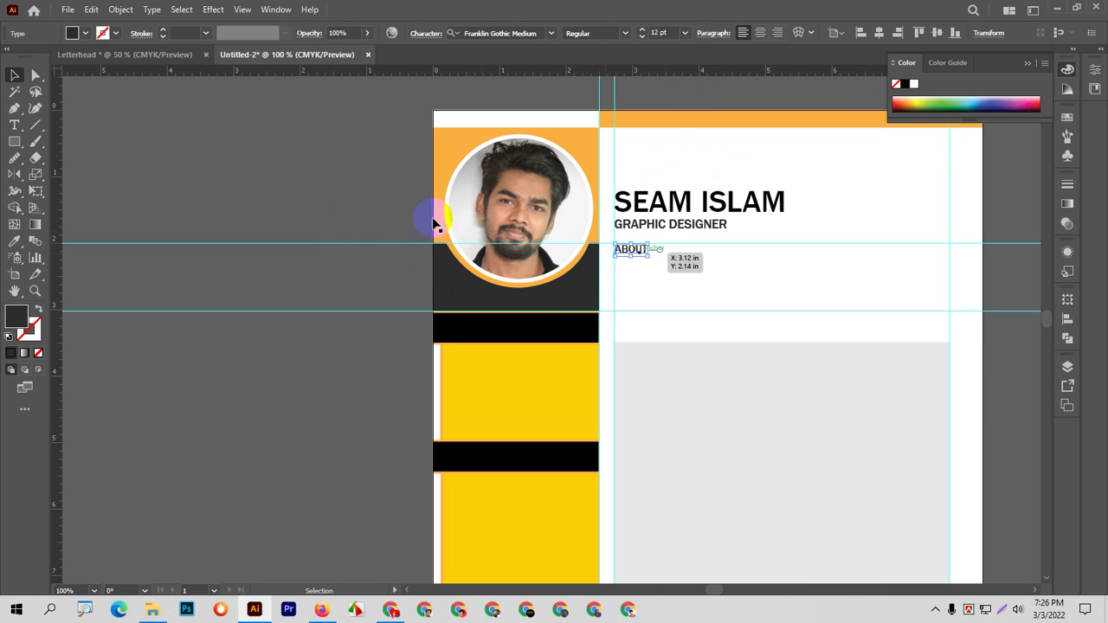
left_click(15, 142)
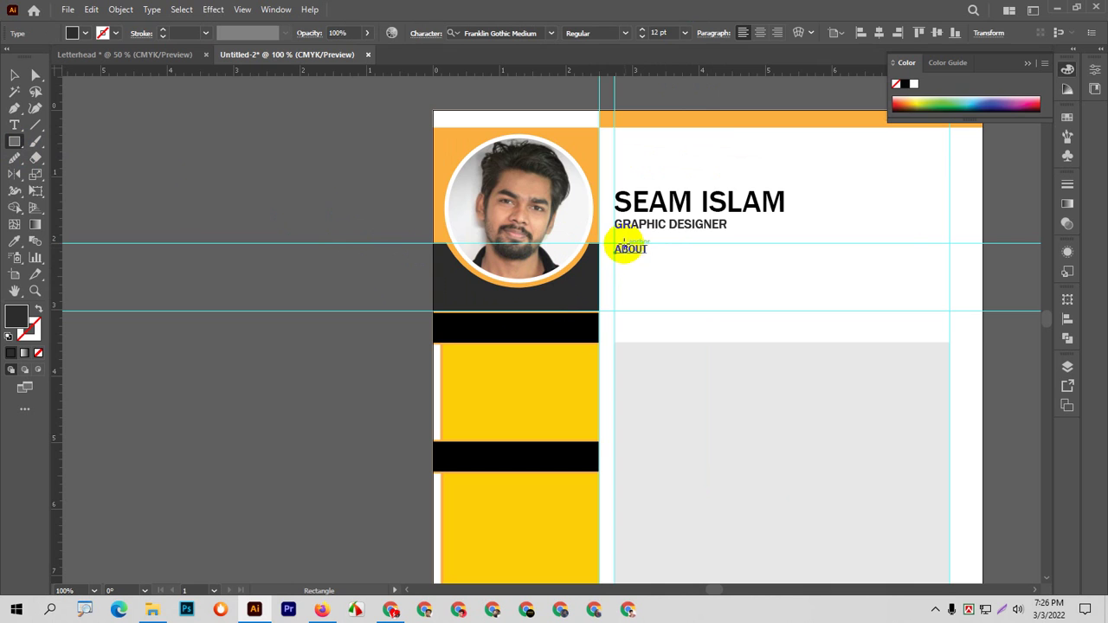
Draw a thin bar from ABOUT to the right guide, filled with the panel's light grey.
left_click_drag(613, 244, 950, 259)
left_click(14, 76)
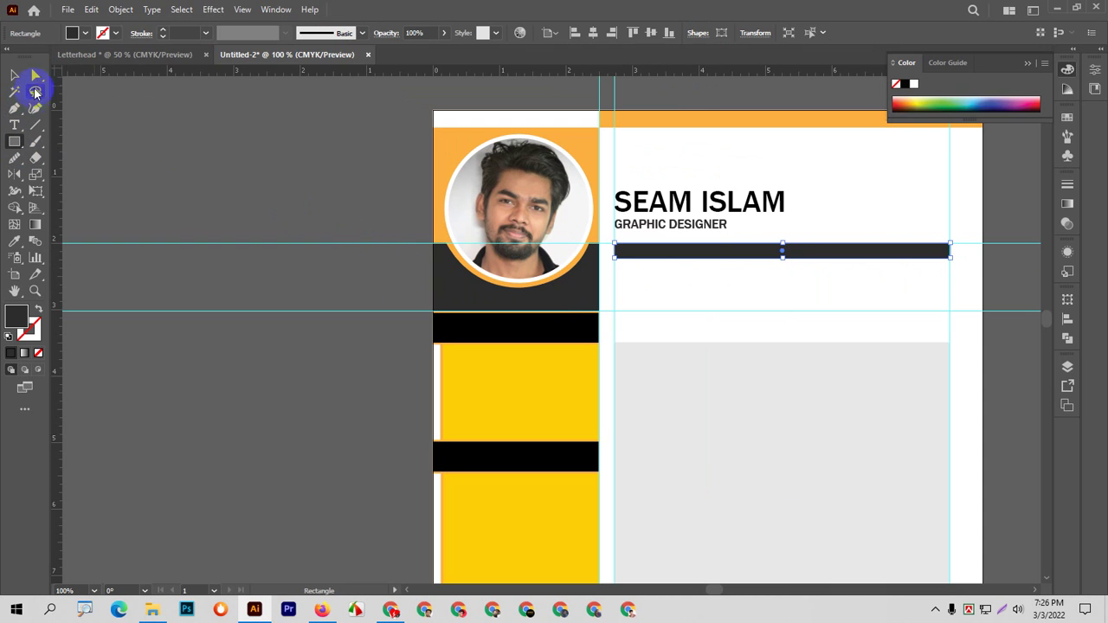
left_click(15, 241)
left_click(713, 390)
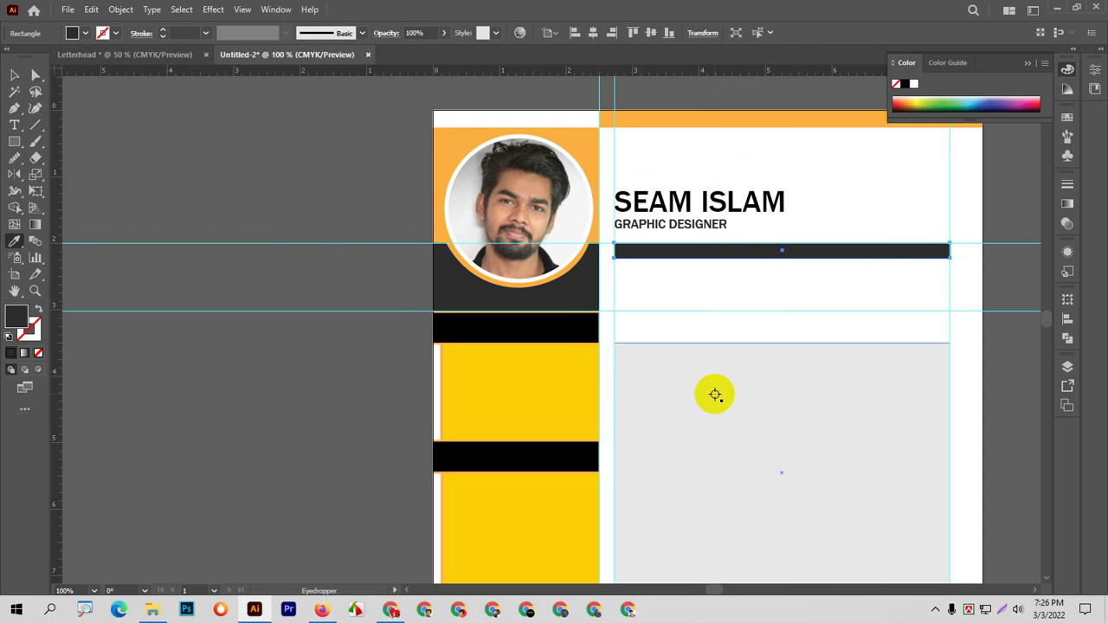
left_click(14, 75)
left_click(165, 165)
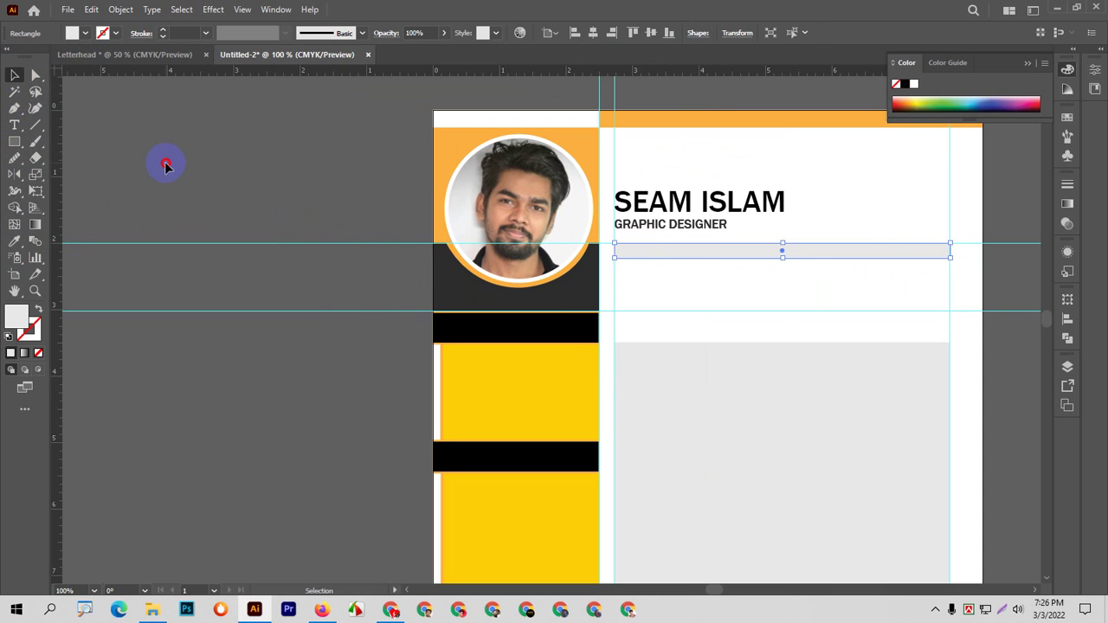
Position the grey bar behind the ABOUT heading, restacking ABOUT on top.
left_click(643, 260)
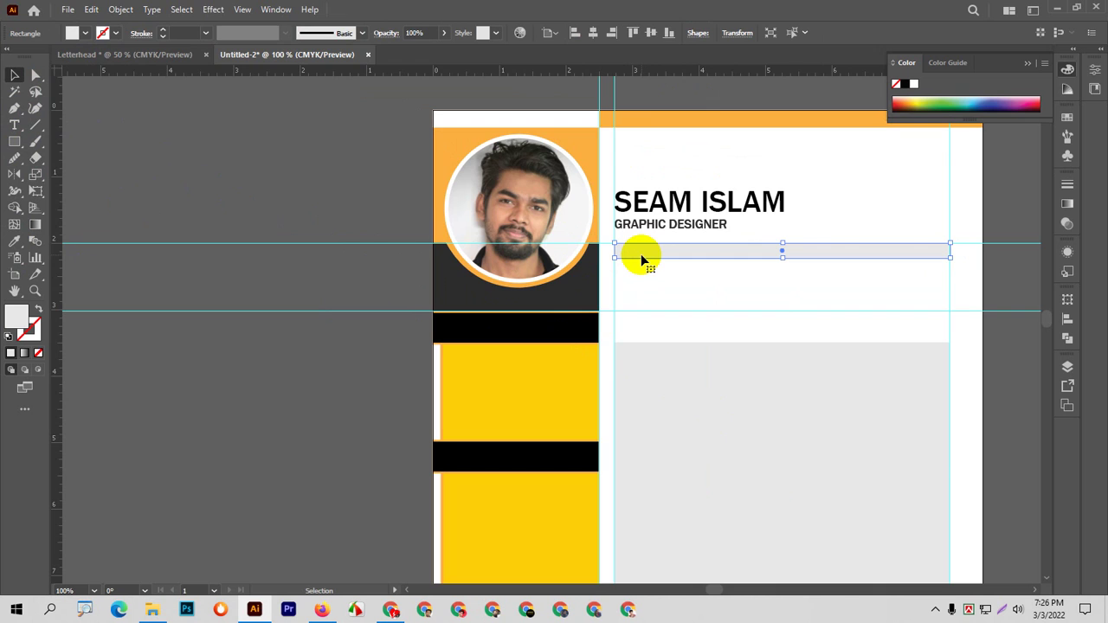
key("a")
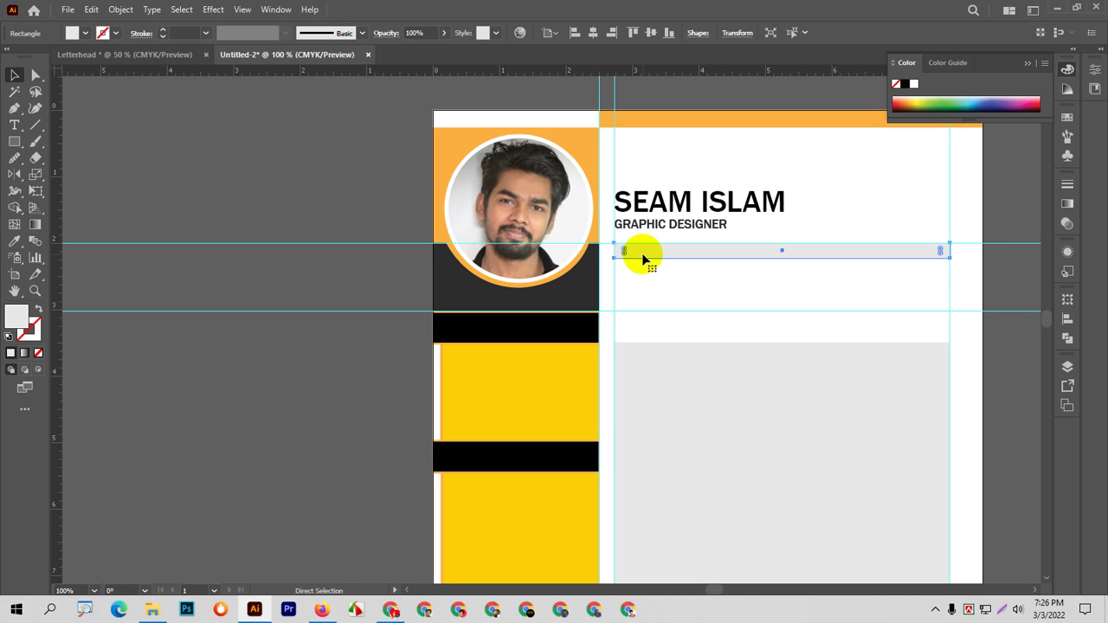
left_click(1007, 223)
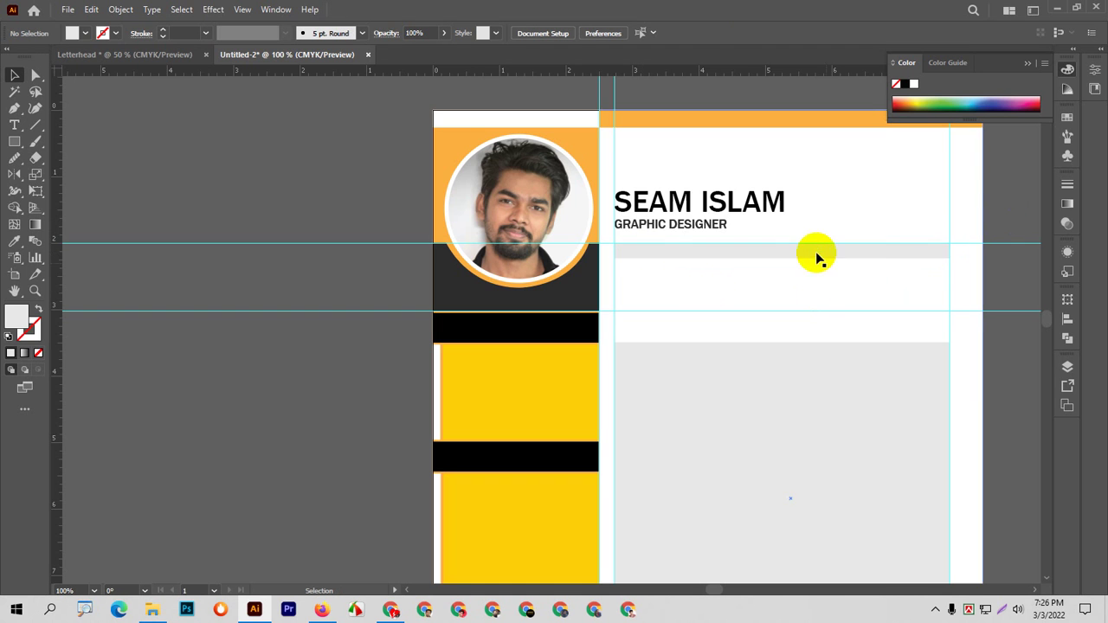
scroll(750, 248, "up", 4)
left_click_drag(514, 265, 509, 316)
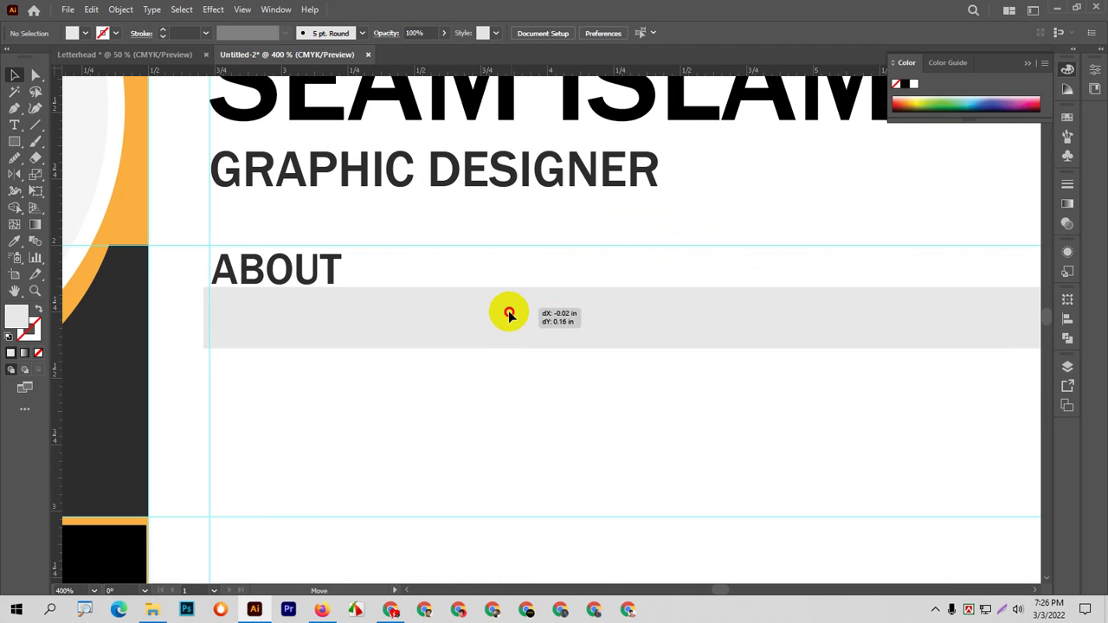
left_click(322, 275)
right_click(322, 274)
mouse_move(362, 525)
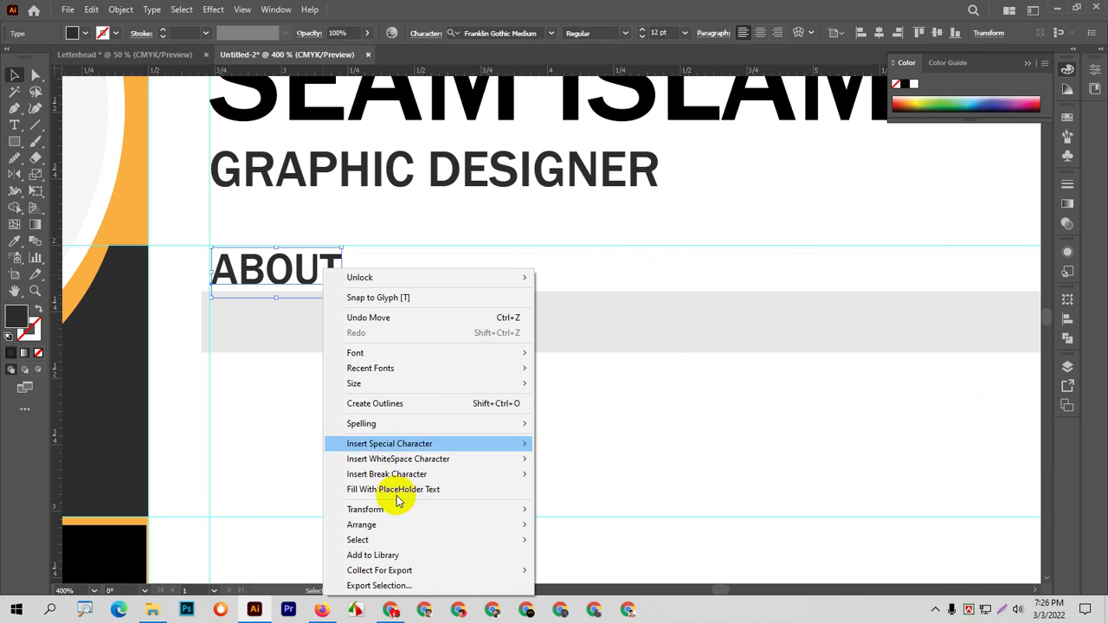
left_click_drag(494, 334, 502, 290)
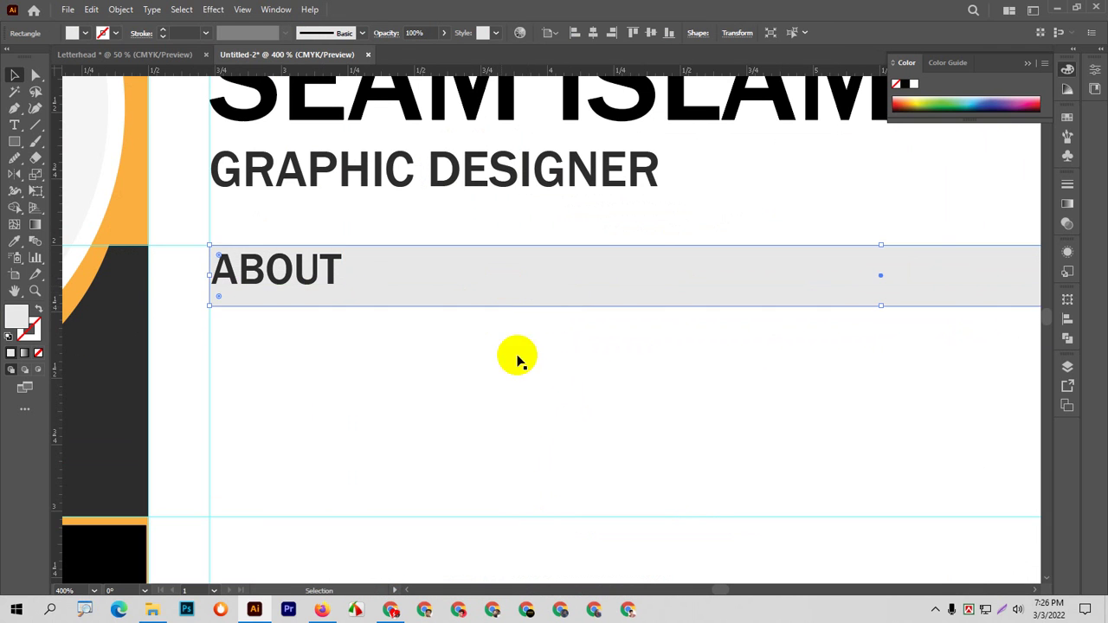
left_click(587, 395)
Snap the bar's right and left edges to the right column's guides.
scroll(587, 396, "down", 3)
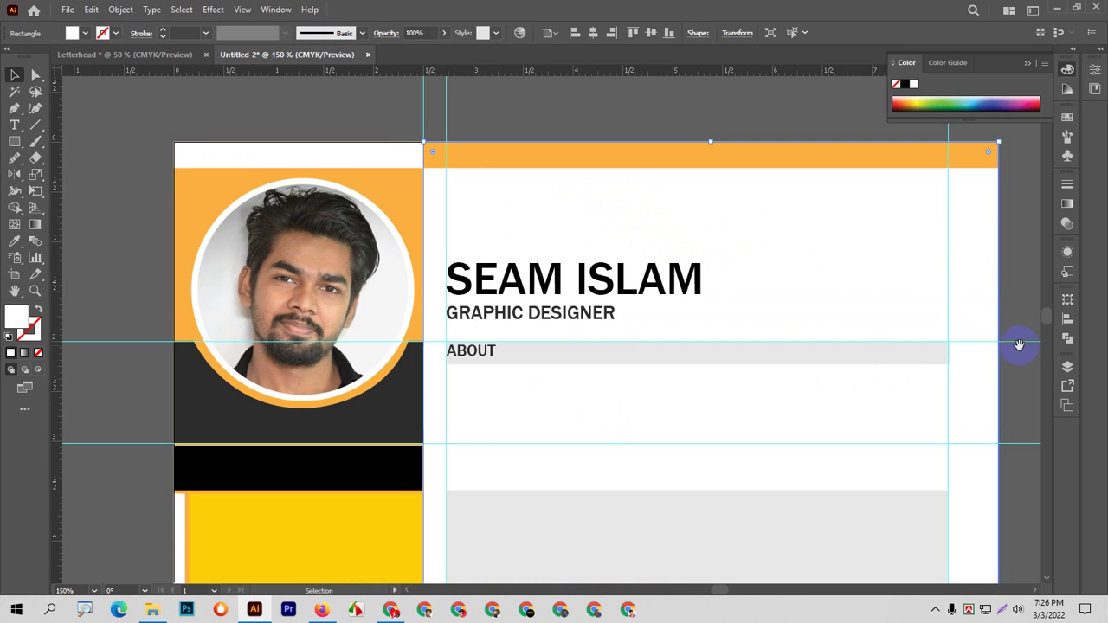
scroll(1019, 346, "up", 2)
scroll(985, 445, "up", 5)
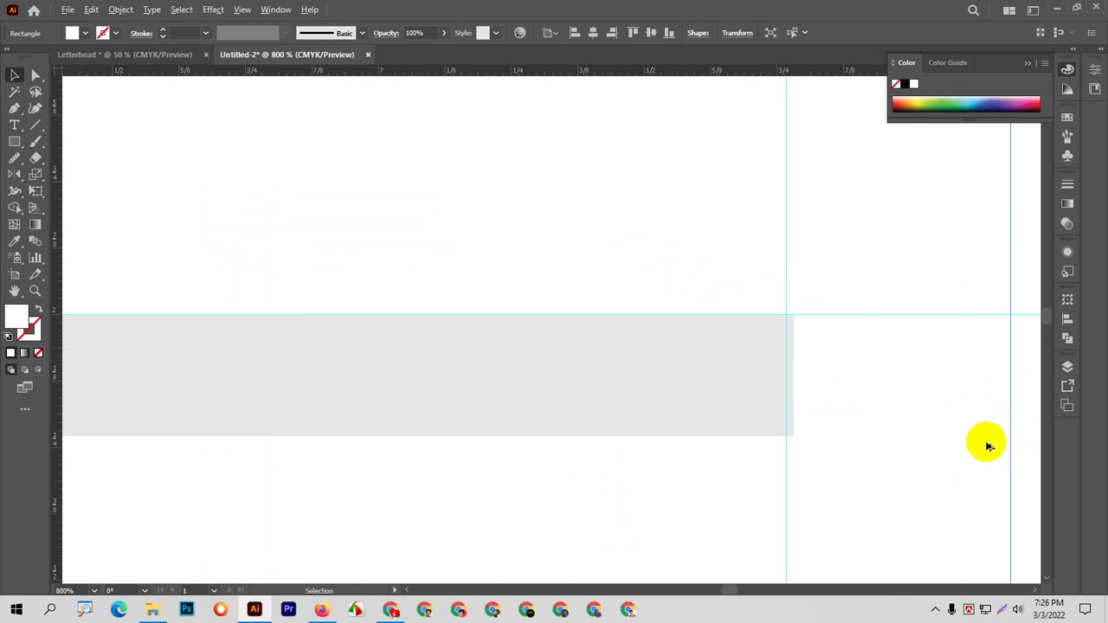
left_click(775, 379)
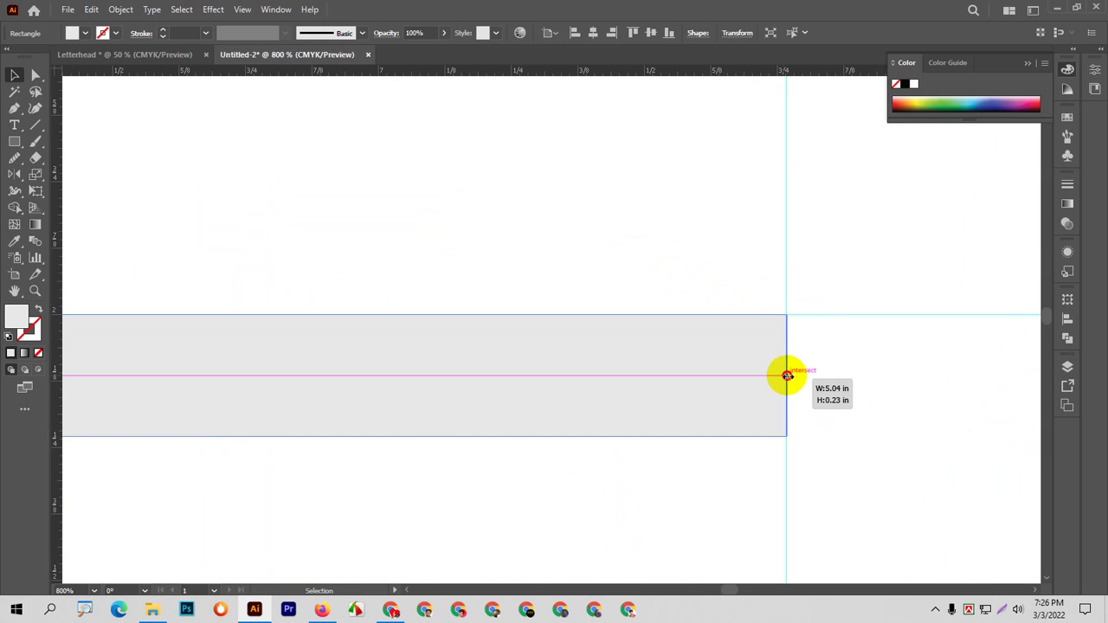
left_click_drag(796, 375, 787, 376)
scroll(638, 378, "down", 4)
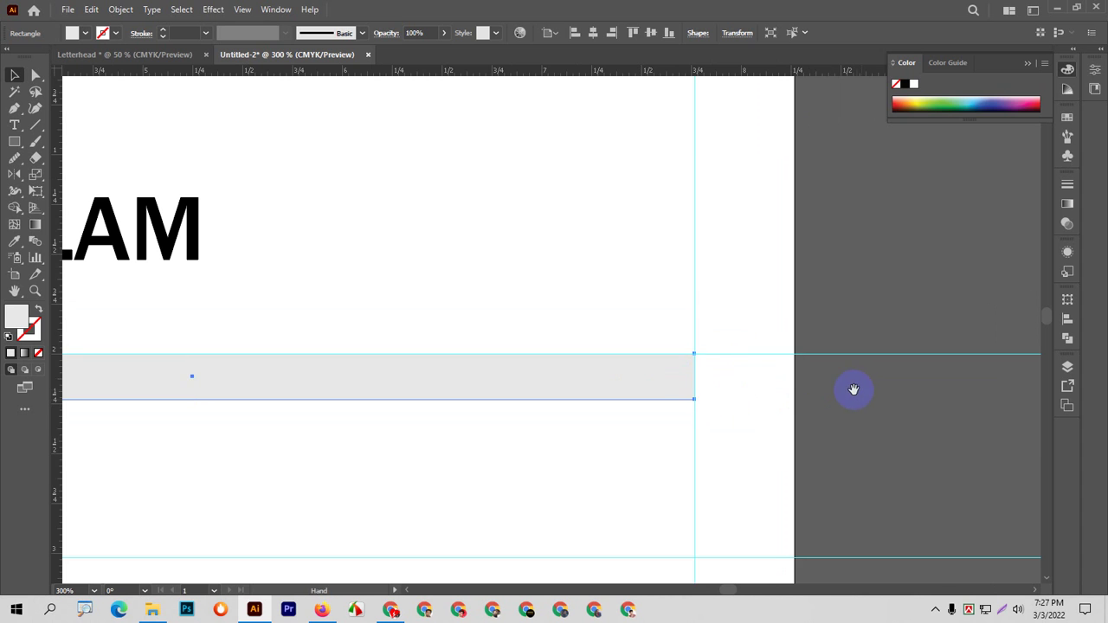
scroll(1002, 364, "down", 1)
scroll(910, 371, "down", 3)
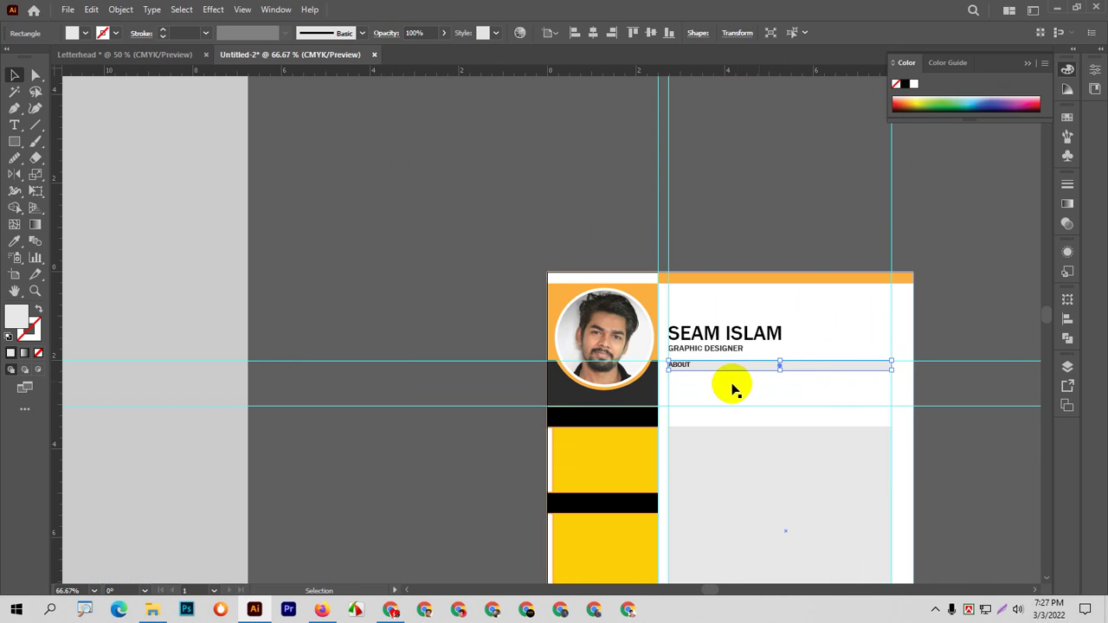
scroll(692, 365, "up", 2)
scroll(598, 378, "up", 1)
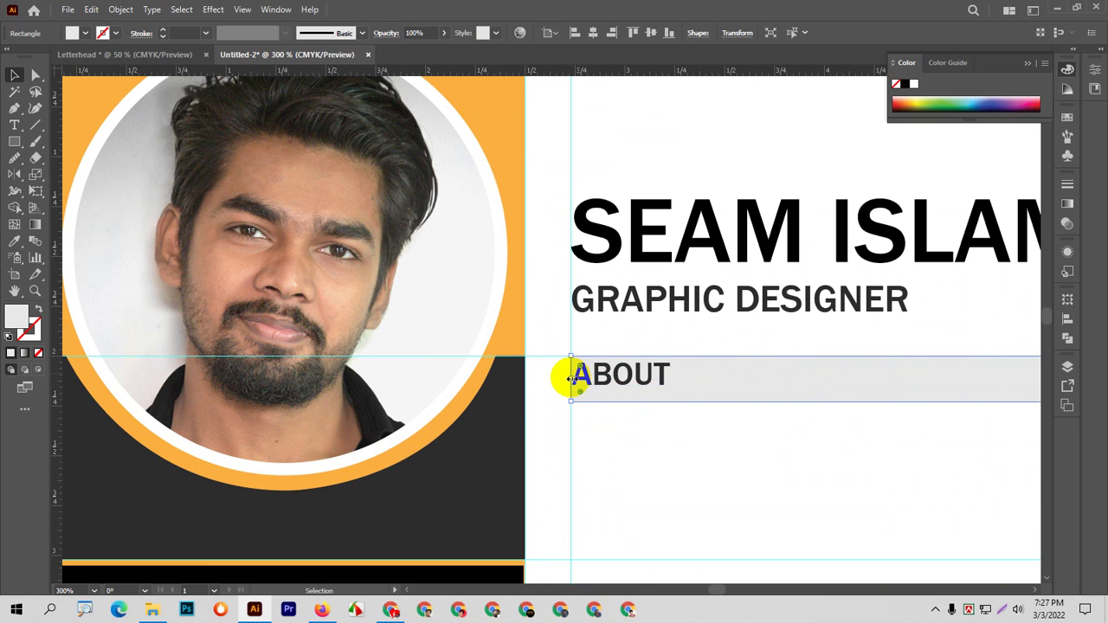
left_click_drag(569, 379, 529, 378)
scroll(528, 378, "down", 3)
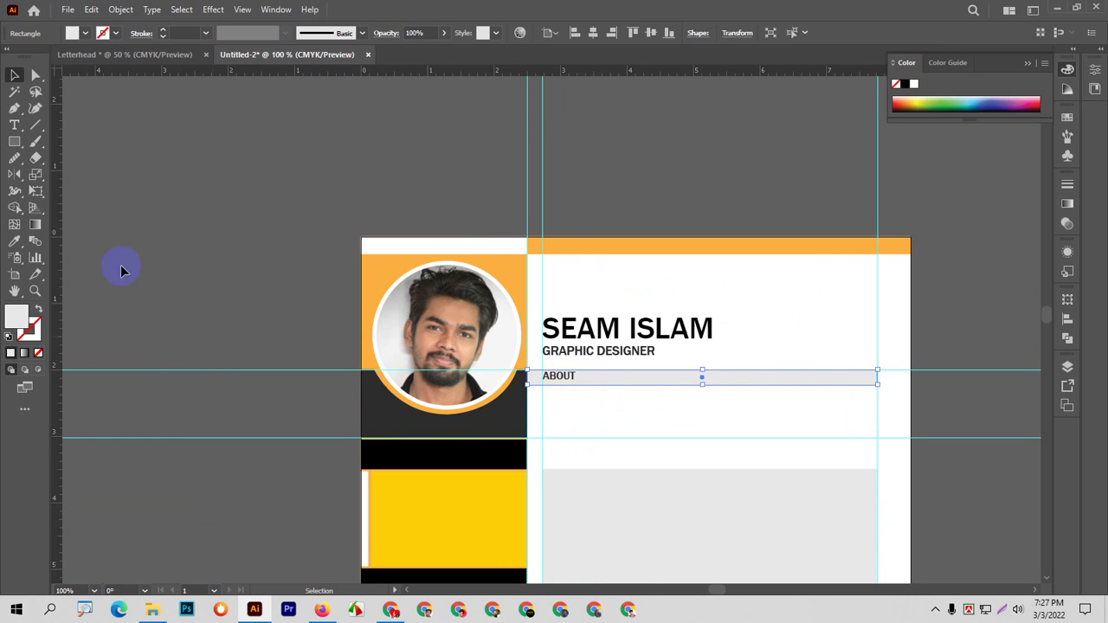
Fill the ABOUT bar with the left column's yellow, undoing an accidental orange sample.
left_click(14, 241)
left_click(430, 523)
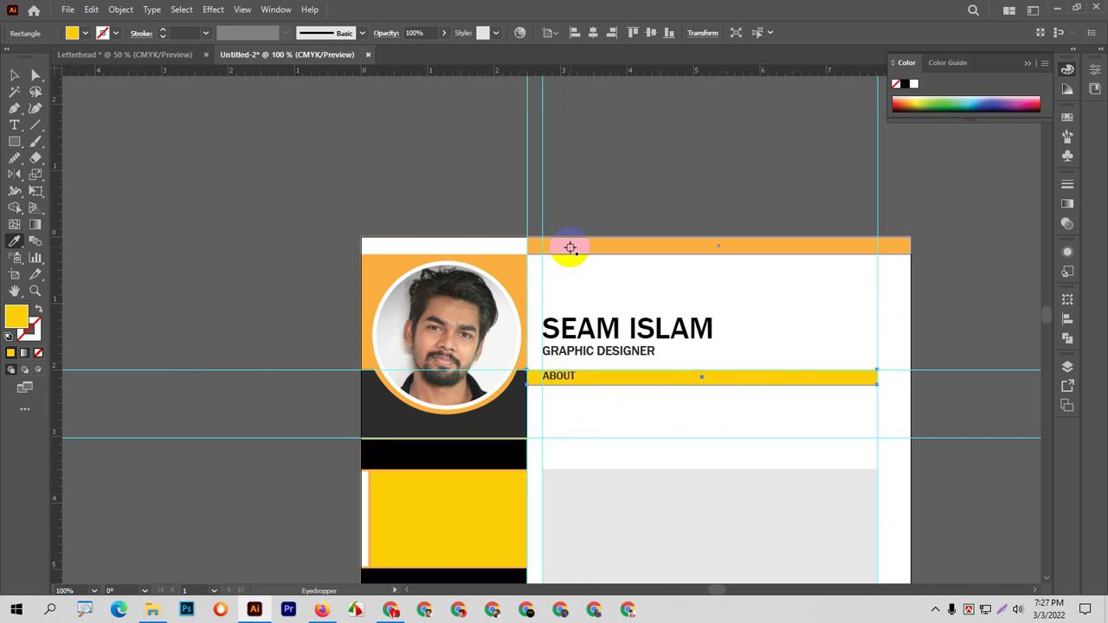
left_click(571, 247)
left_click(13, 80)
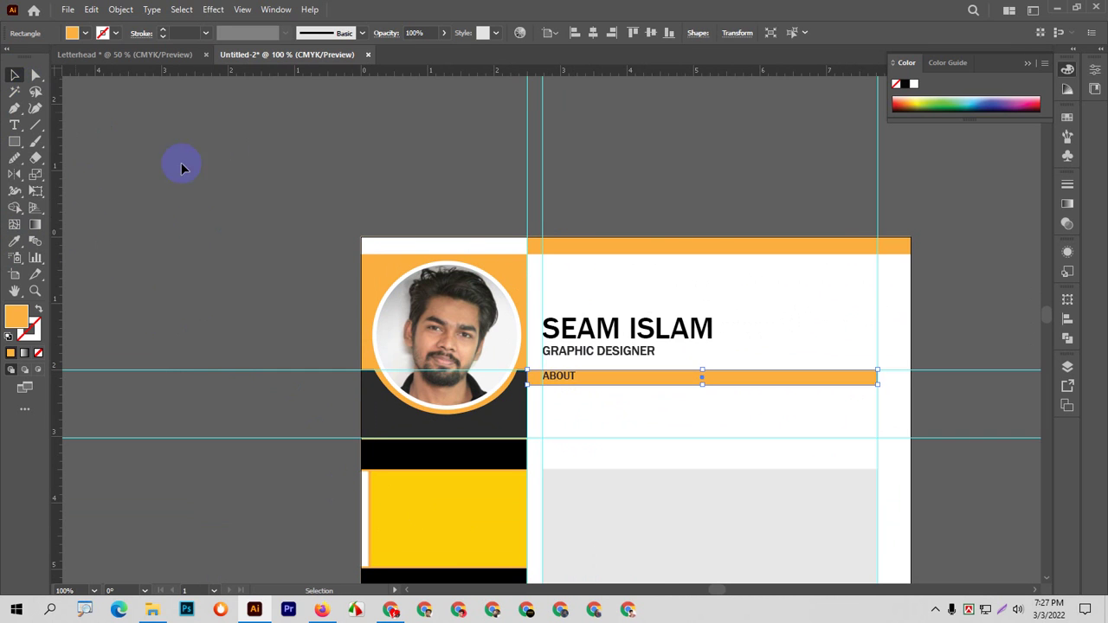
left_click(248, 189)
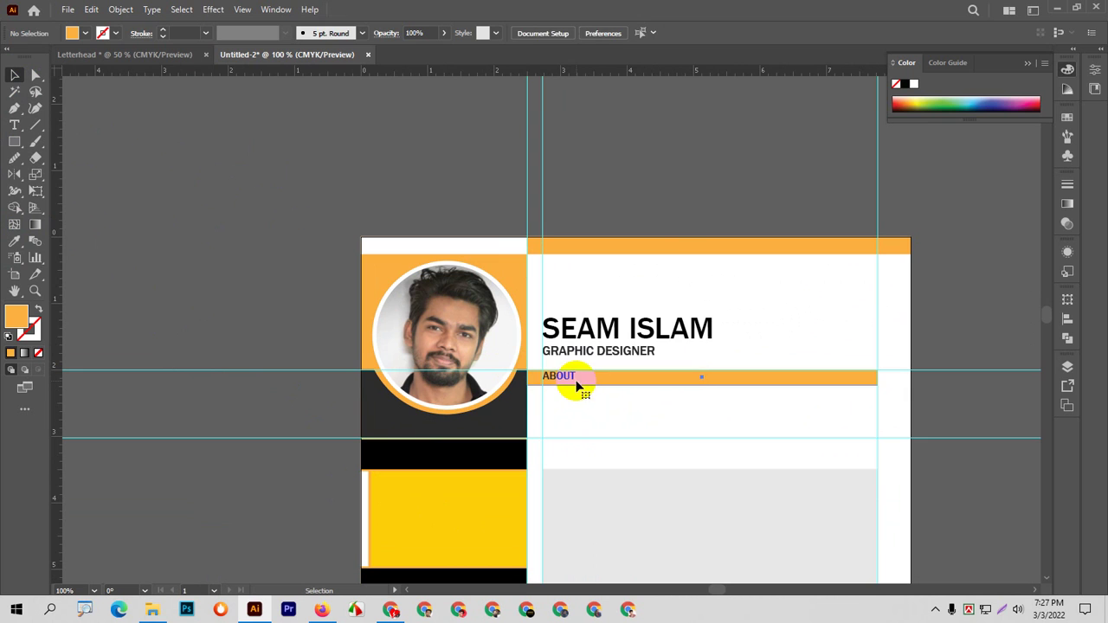
left_click(572, 382)
left_click(14, 242)
left_click(436, 532)
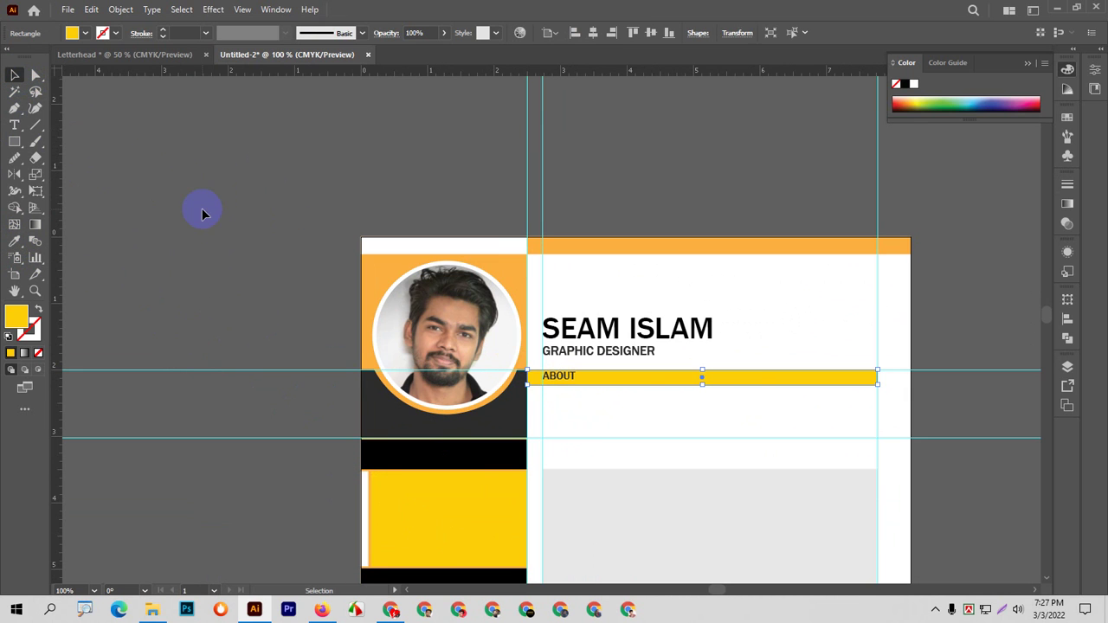
left_click(202, 214)
Settle the ABOUT heading onto the yellow bar.
scroll(559, 363, "down", 1)
scroll(559, 364, "down", 1)
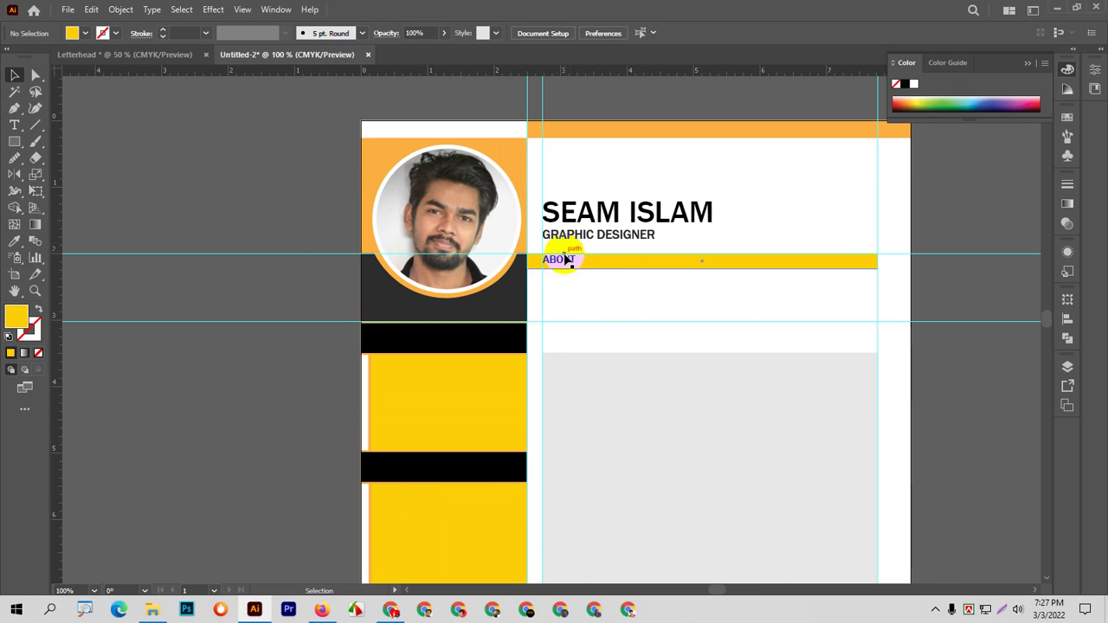
left_click_drag(567, 260, 568, 267)
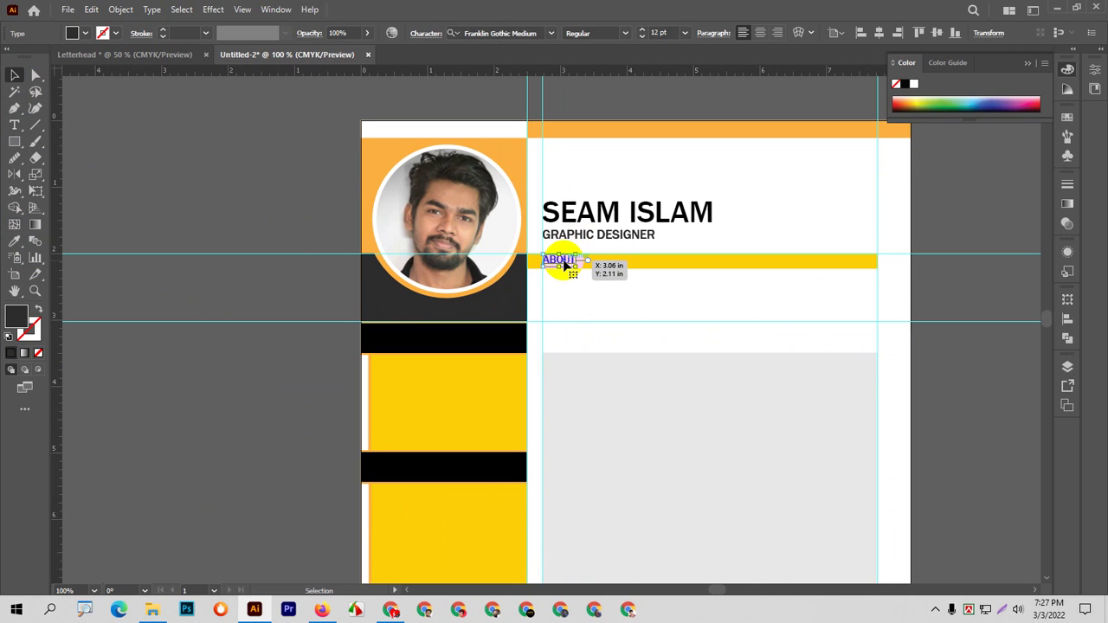
left_click_drag(554, 264, 558, 265)
left_click(284, 190)
left_click(334, 228)
Delete the top, middle and bottom yellow blocks from the left column.
scroll(375, 264, "down", 1)
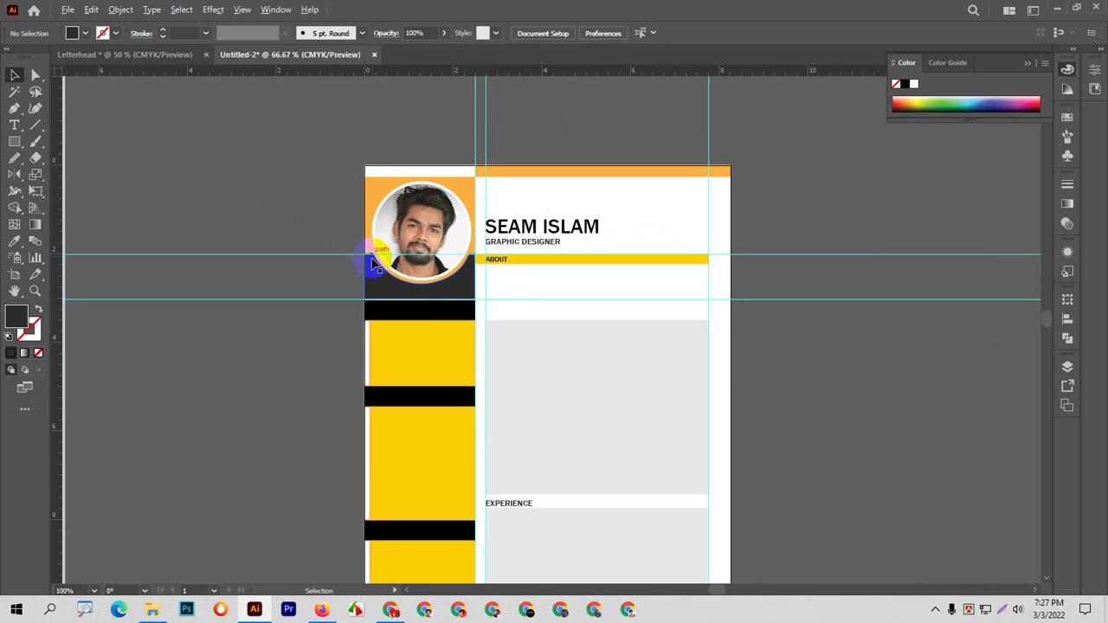
scroll(374, 264, "down", 1)
left_click(428, 344)
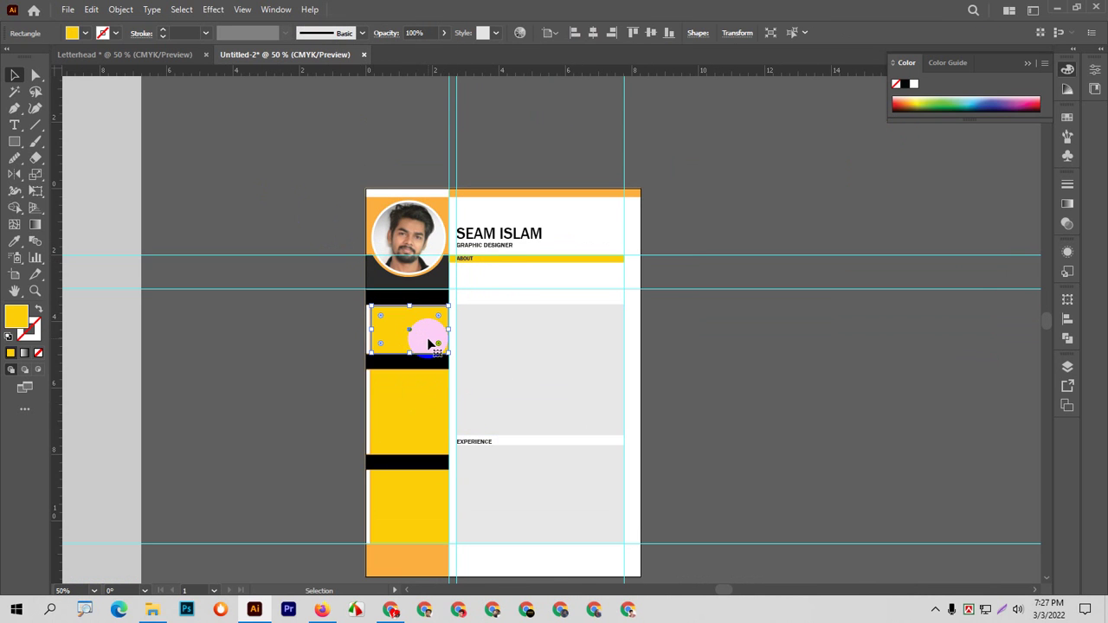
key("Delete")
left_click(421, 421)
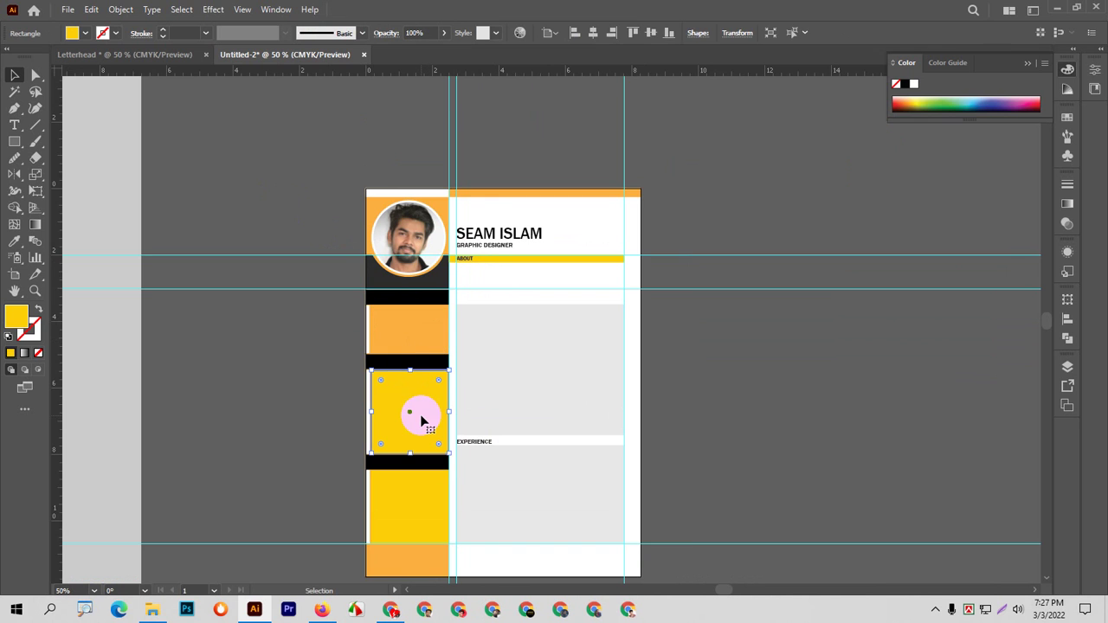
key("Delete")
left_click(407, 506)
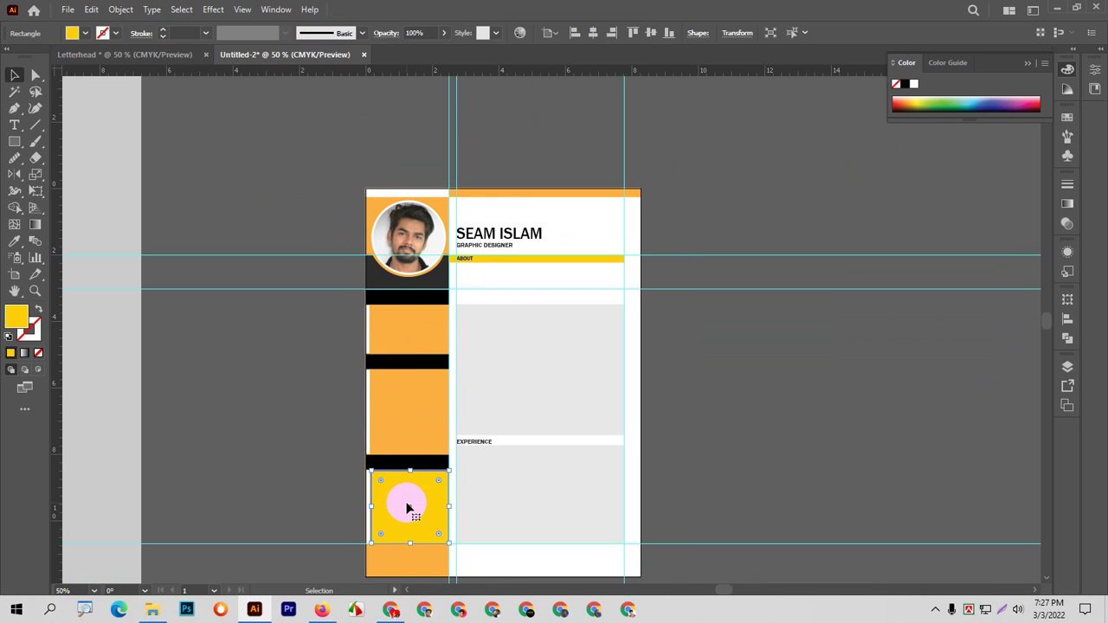
key("Delete")
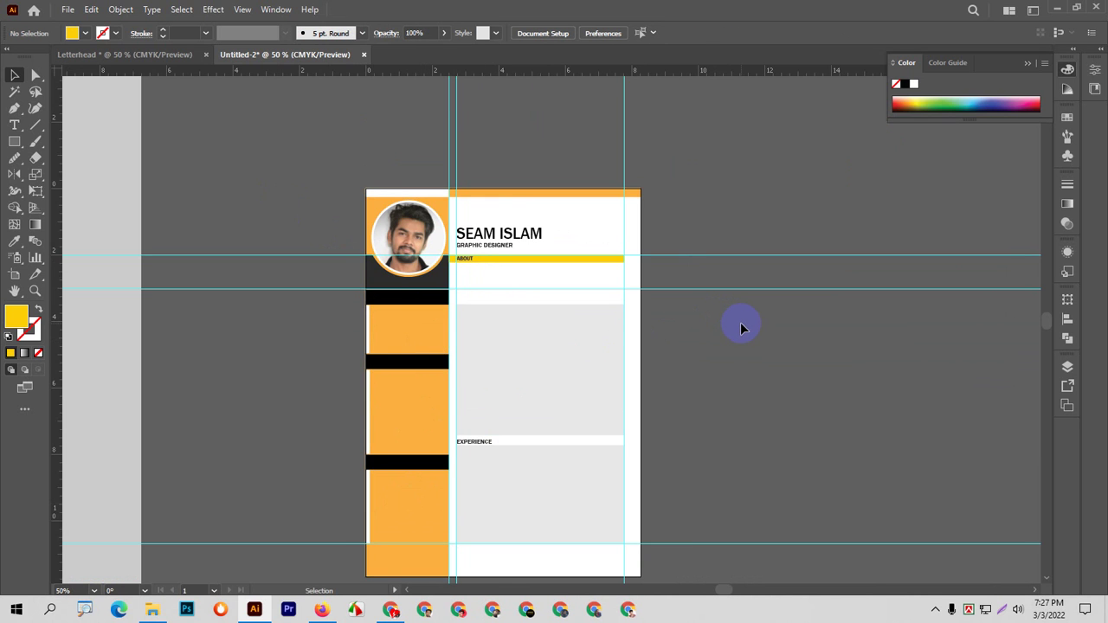
scroll(743, 327, "down", 2)
scroll(746, 329, "down", 1)
Fill the three black left-column bars white, then duplicate EXPERIENCE upward above the top grey panel.
scroll(749, 329, "up", 3)
left_click(403, 299)
left_click(413, 366, "shift")
left_click(420, 460, "shift")
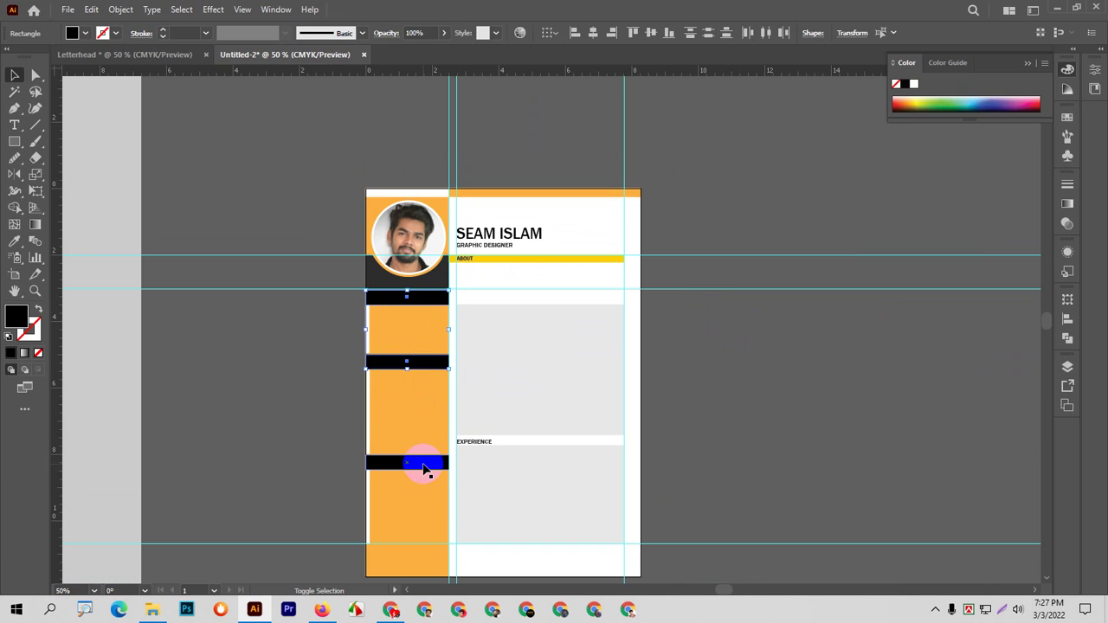
left_click(86, 34)
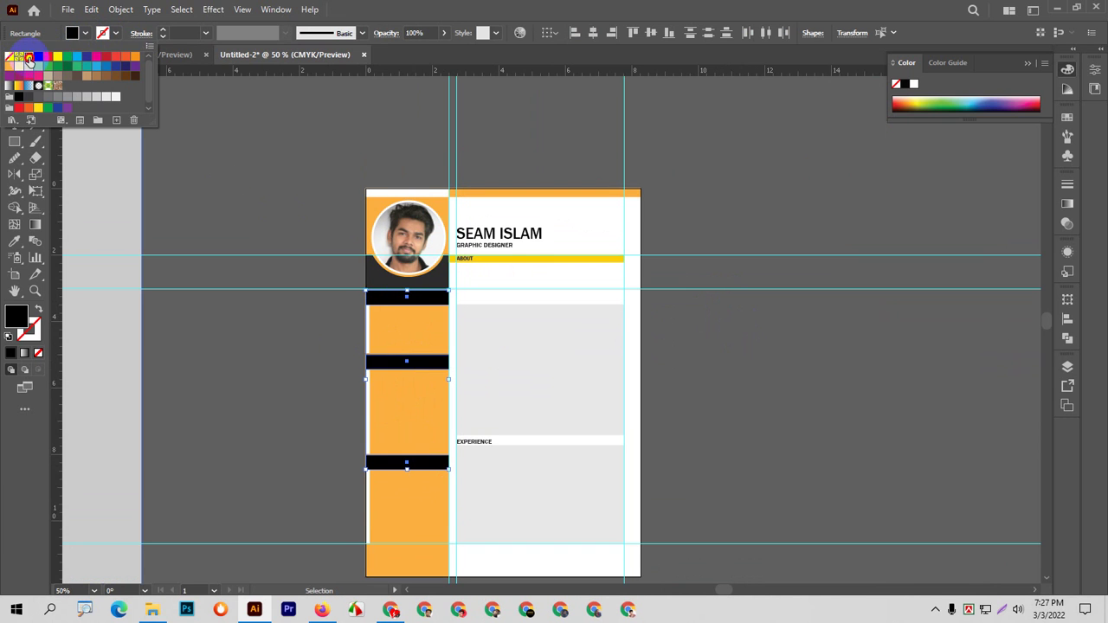
left_click(28, 59)
left_click(249, 165)
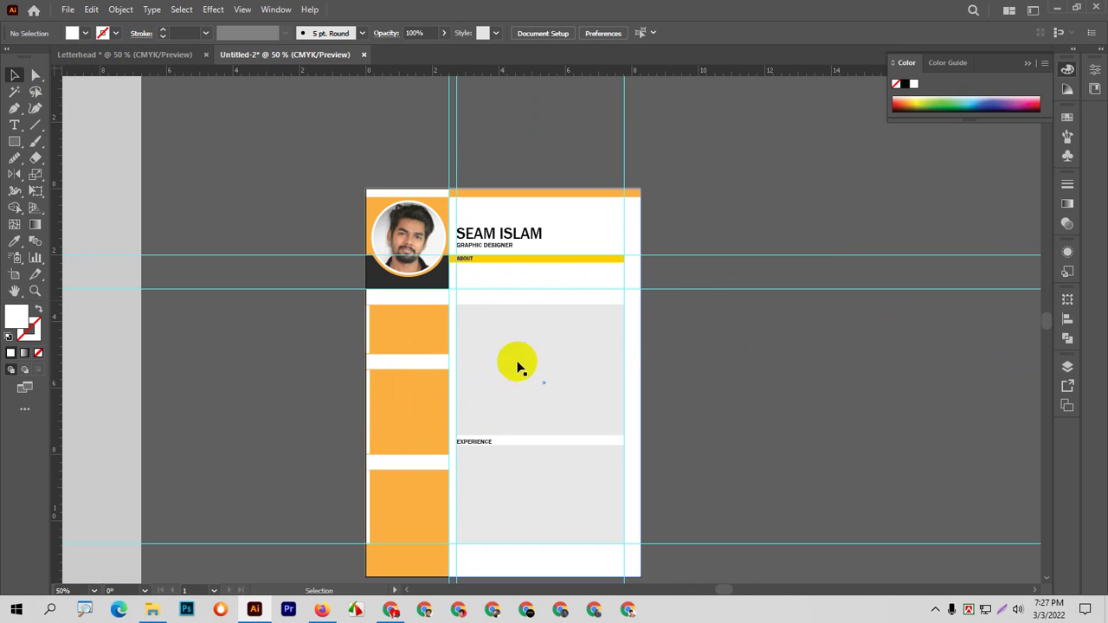
mouse_move(517, 368)
left_mouse_down()
mouse_move(480, 448)
mouse_move(479, 300)
left_mouse_up()
Retype the copied heading as EDUCATION, correcting the lowercase d to uppercase.
scroll(479, 300, "up", 2)
scroll(478, 299, "up", 2)
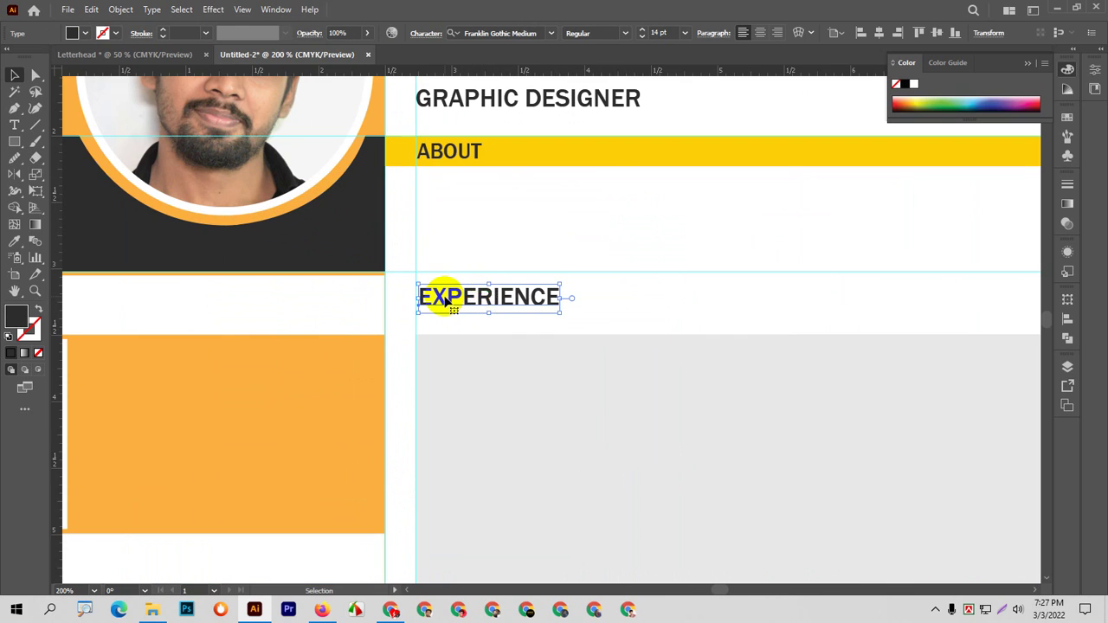
double_click(440, 297)
left_click_drag(432, 297, 631, 294)
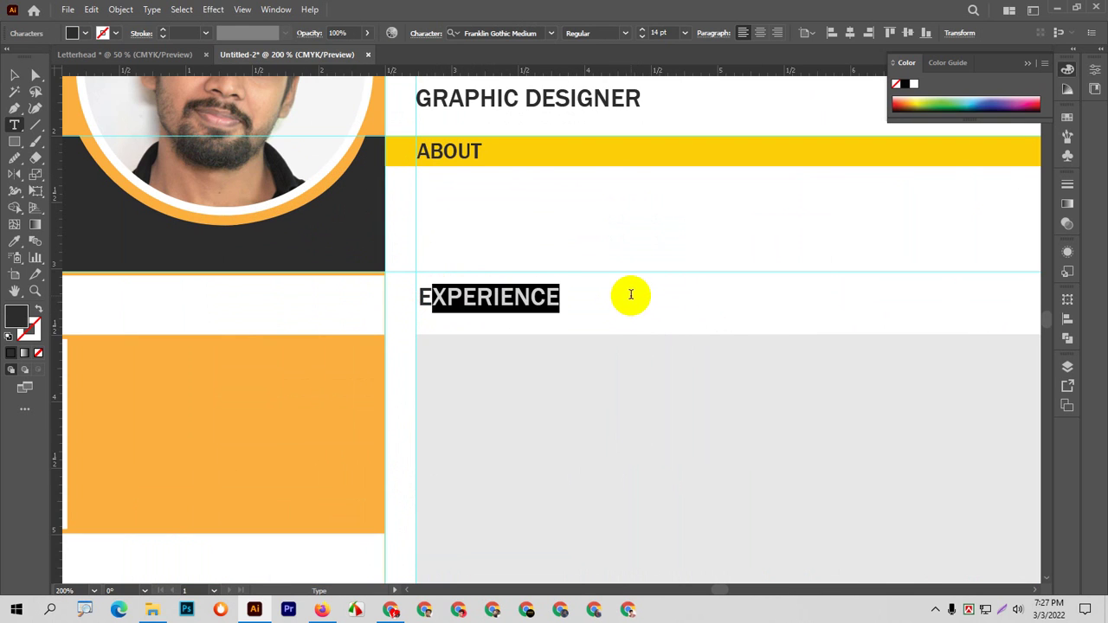
type("dUCATION")
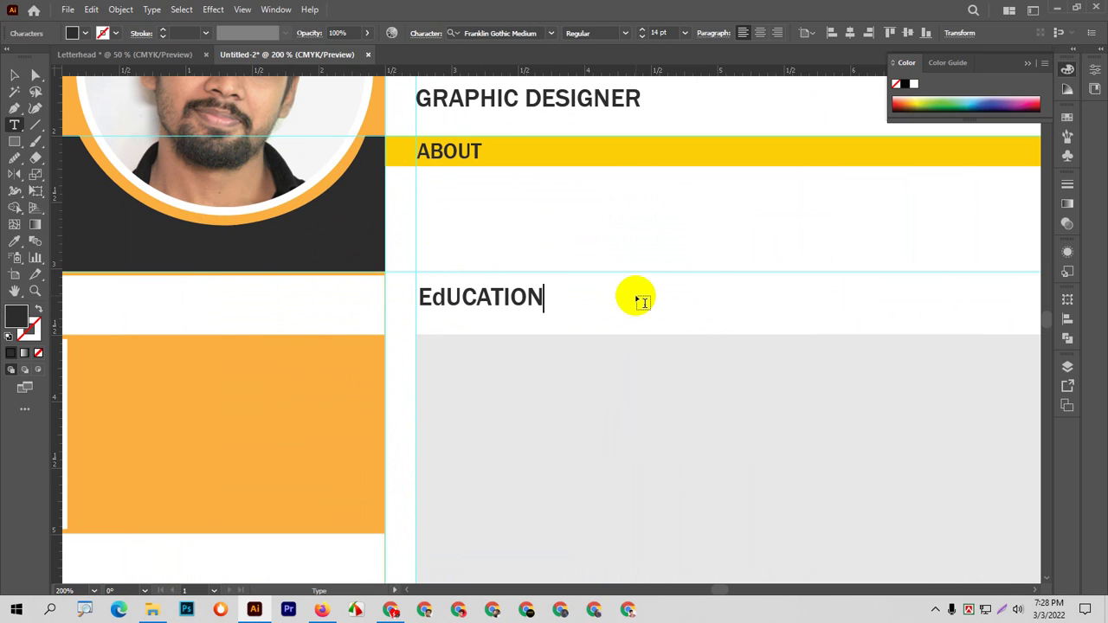
left_click_drag(446, 297, 419, 297)
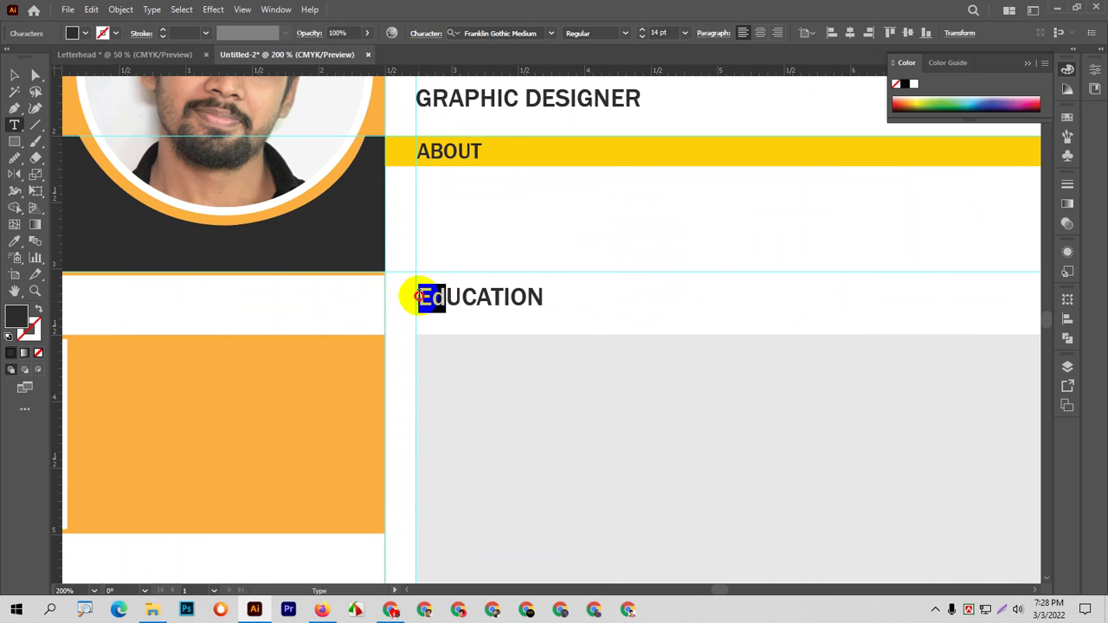
type("D")
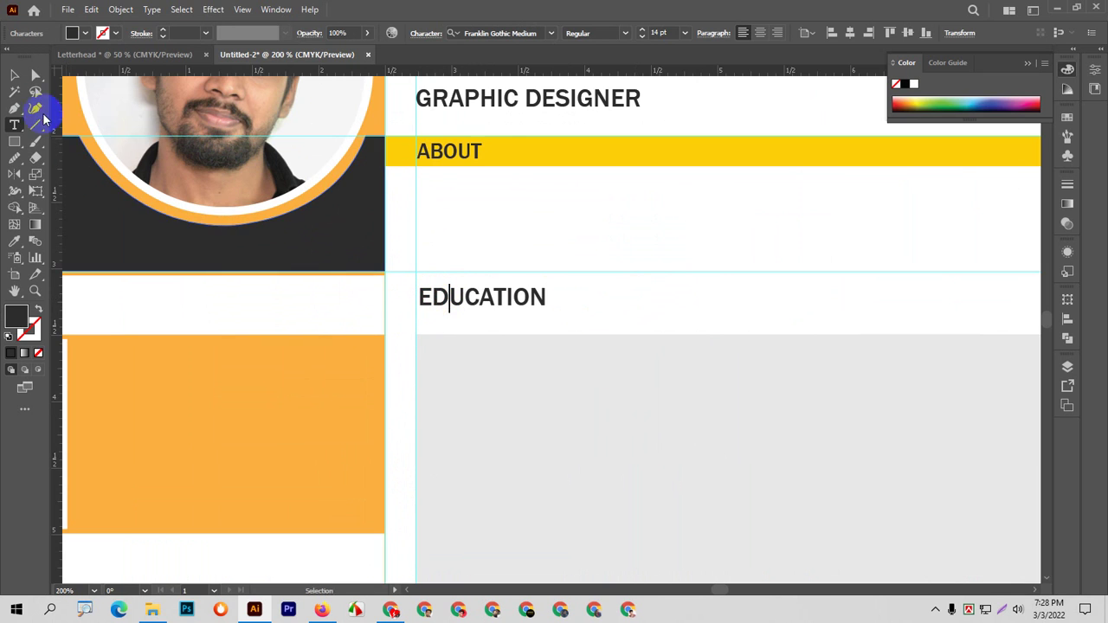
left_click(14, 75)
scroll(524, 404, "down", 3)
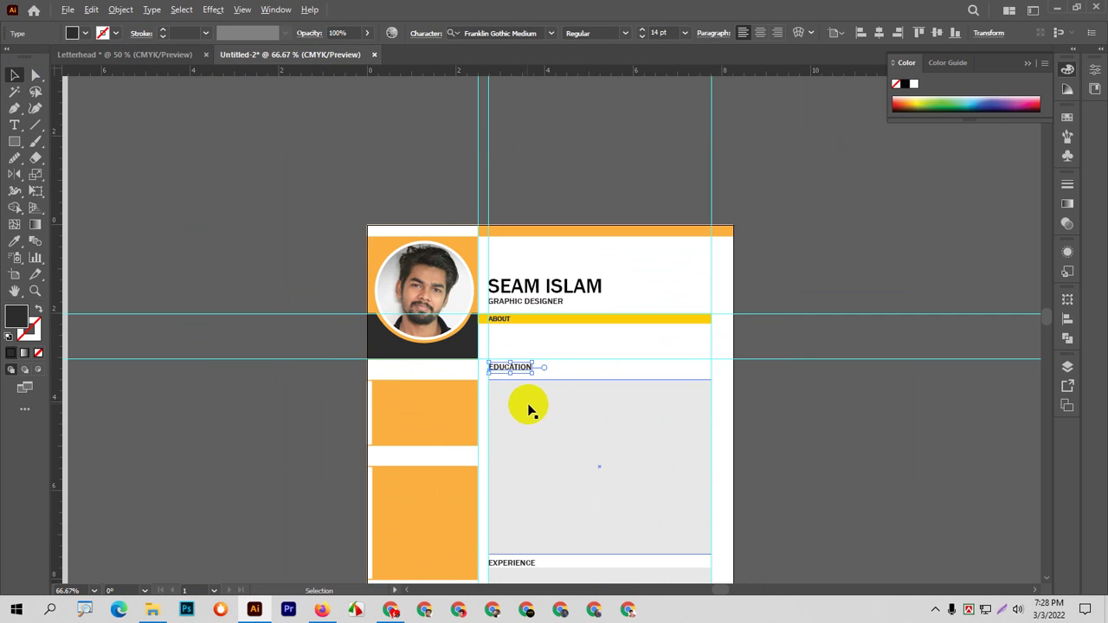
Check the left column panel and grey boxes, then select the EDUCATION heading.
left_click(804, 419)
scroll(803, 418, "down", 1)
scroll(804, 416, "down", 3)
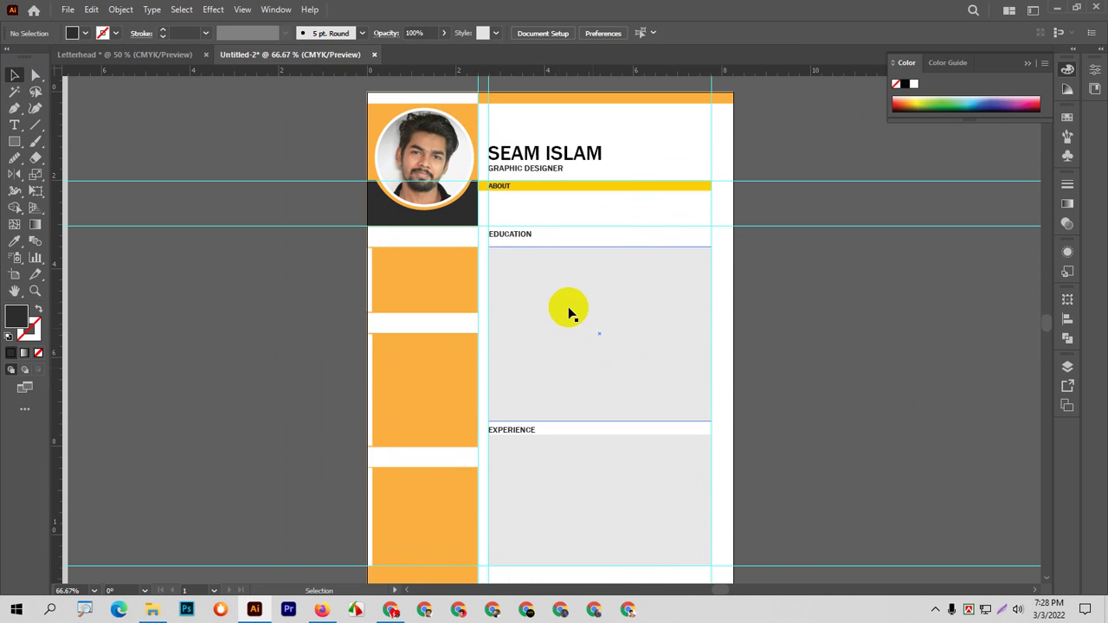
left_click(433, 276)
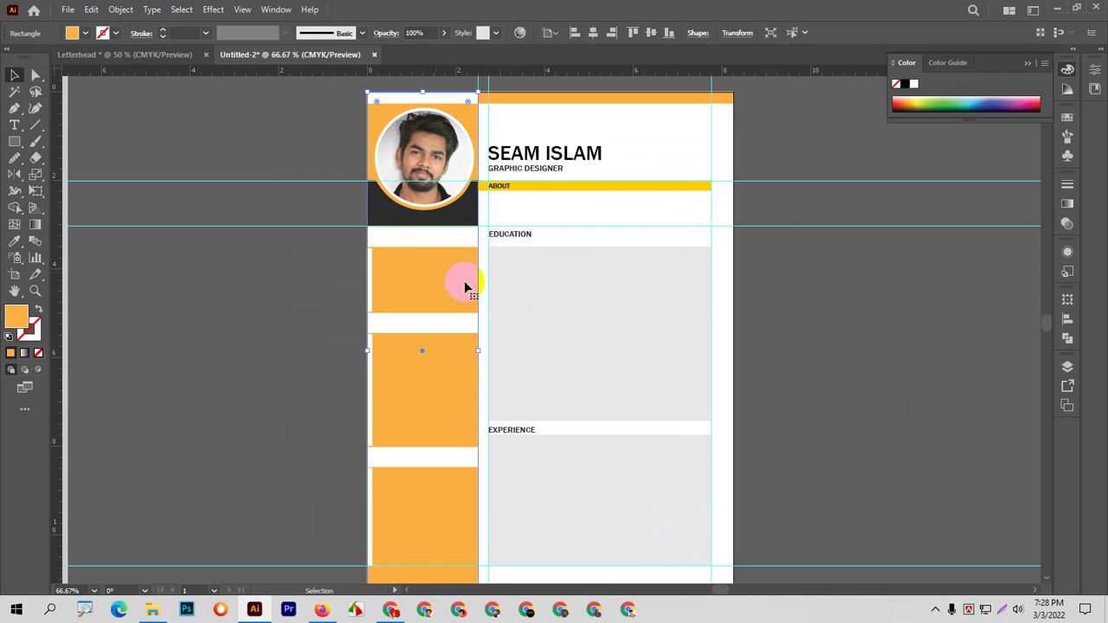
left_click(855, 327)
scroll(830, 340, "down", 1)
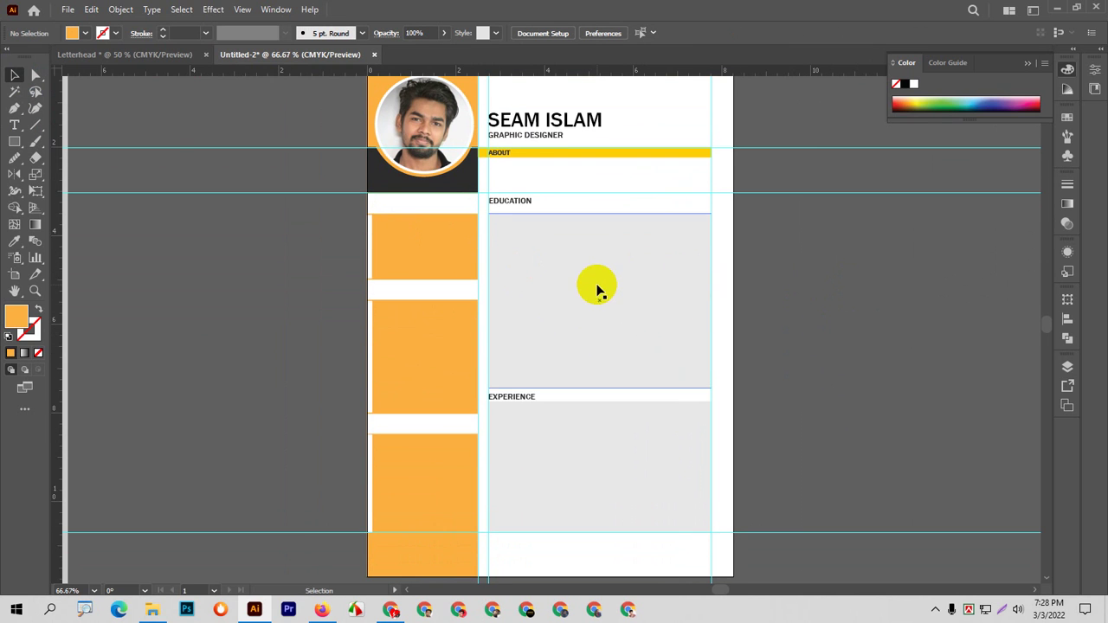
left_click(597, 291)
left_click(838, 294)
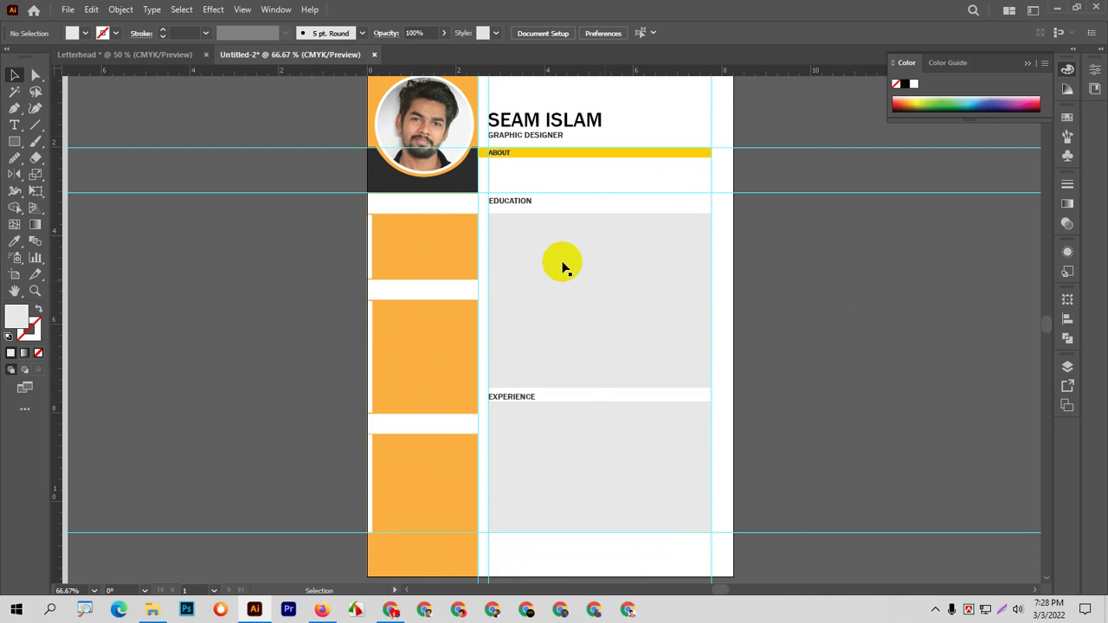
left_click(519, 203)
scroll(521, 205, "up", 3)
scroll(521, 209, "down", 3)
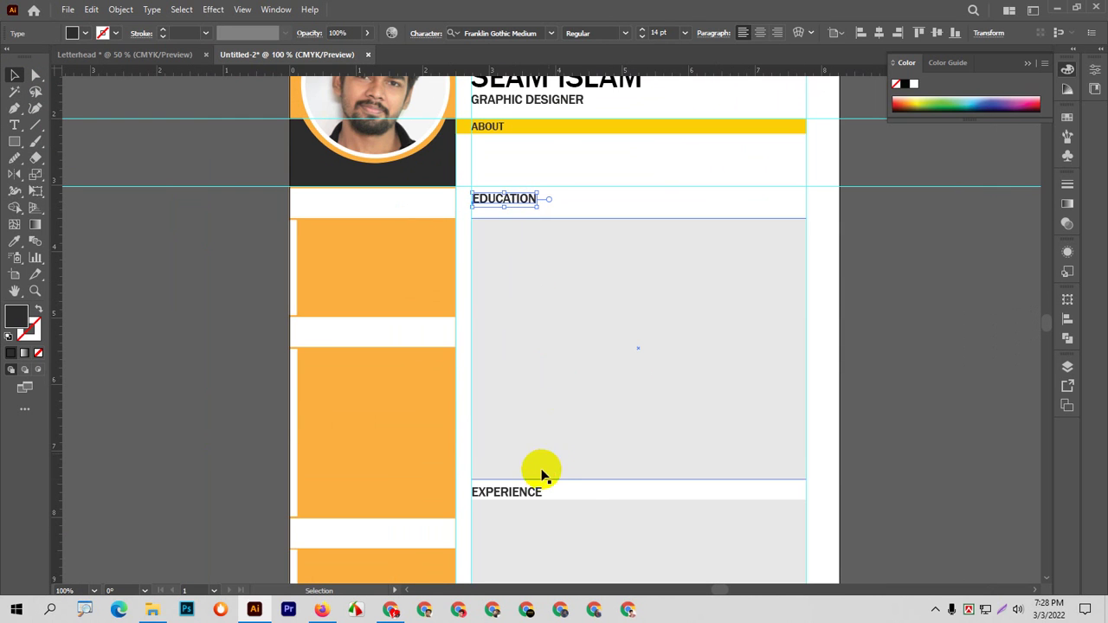
Move EXPERIENCE above the top grey box and EDUCATION down, with a white bar copy beside EXPERIENCE.
left_click_drag(524, 492, 594, 218)
mouse_move(507, 206)
left_mouse_down()
mouse_move(511, 502)
mouse_move(507, 493)
left_mouse_up()
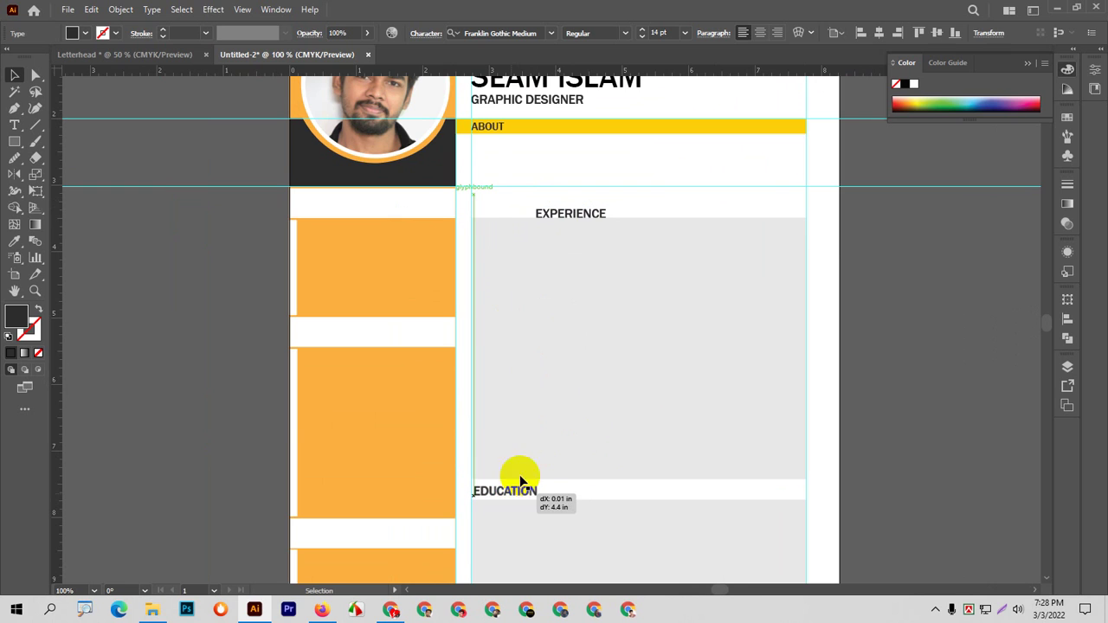
mouse_move(558, 218)
left_mouse_down()
mouse_move(497, 205)
mouse_move(636, 212)
left_mouse_up()
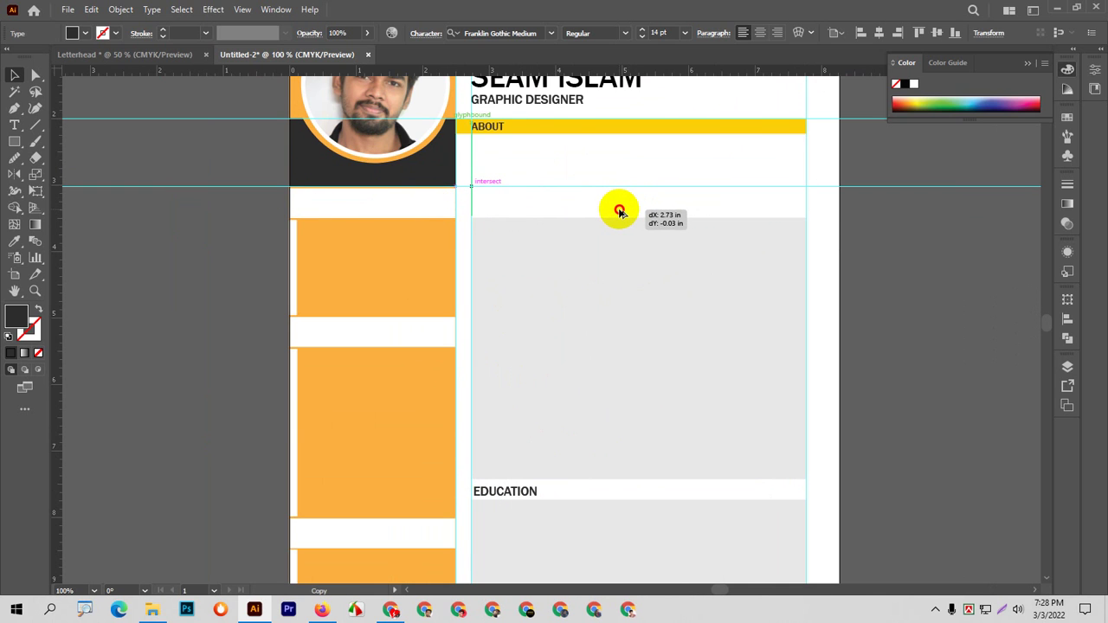
left_click_drag(636, 212, 655, 211)
Bring EXPERIENCE in front of the white bar and give the bar the ABOUT yellow.
right_click(502, 206)
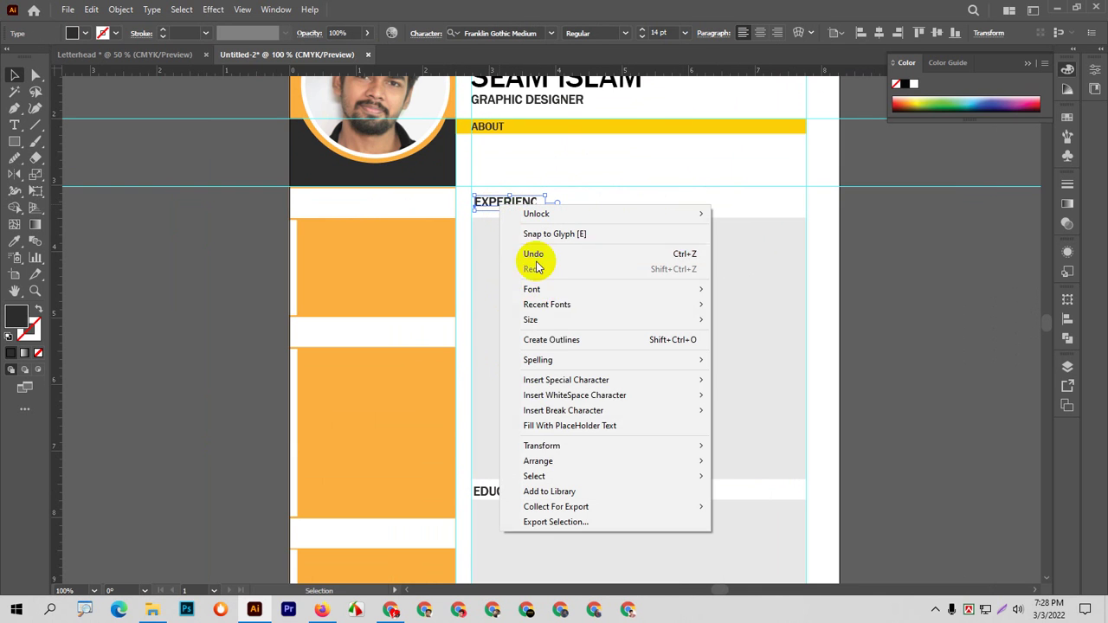
left_click(737, 461)
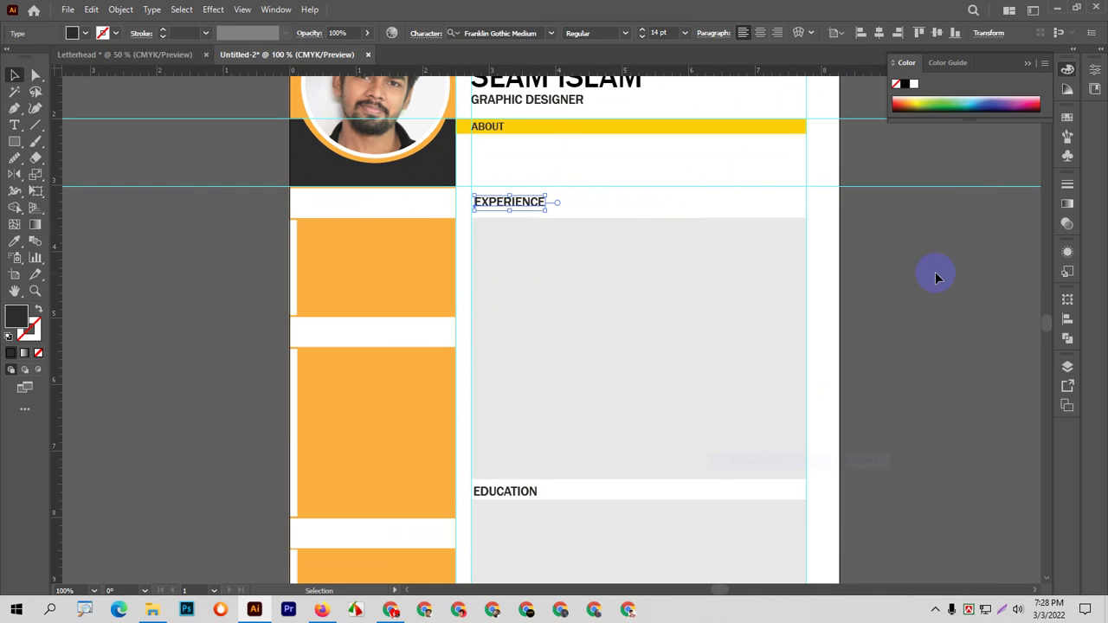
left_click(935, 272)
left_click(630, 216)
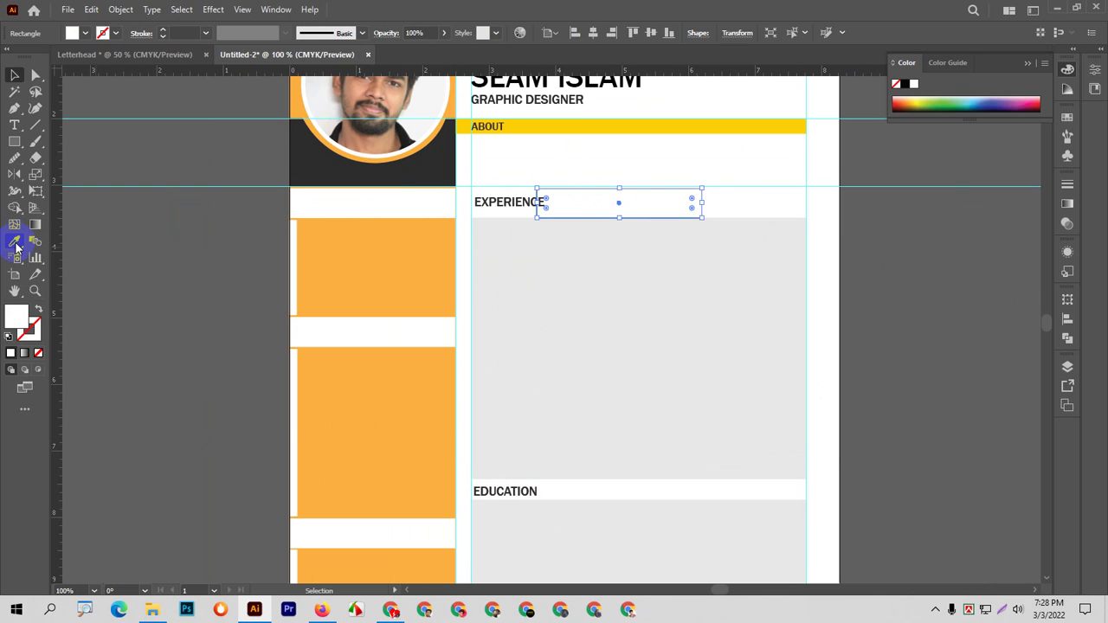
left_click(16, 246)
left_click(520, 127)
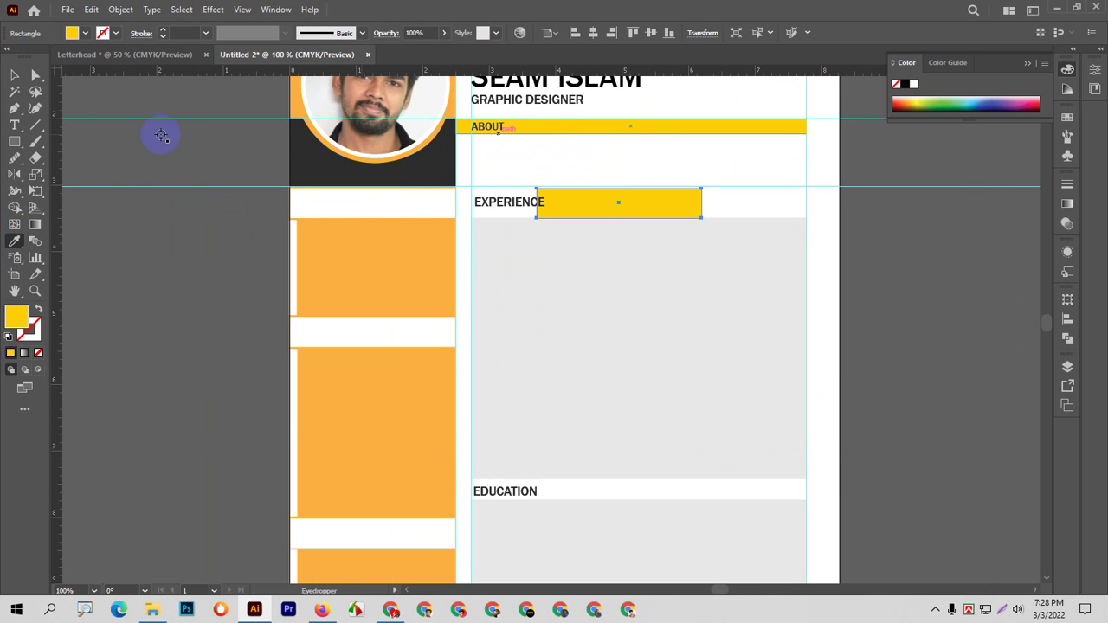
left_click(15, 76)
left_click(520, 233)
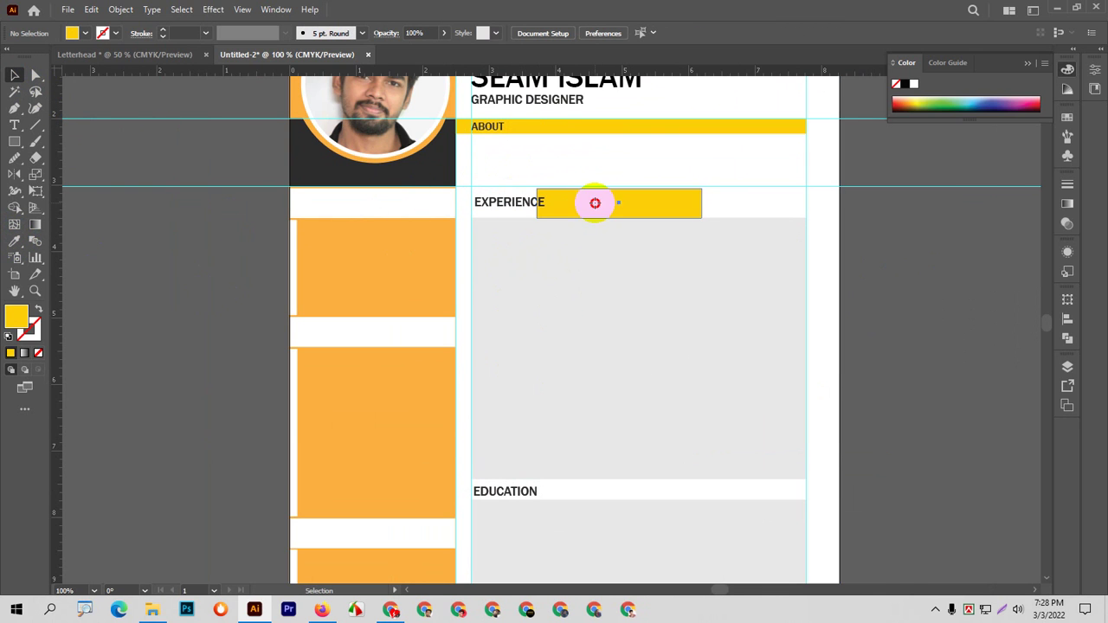
Stretch the yellow bar across the column behind EXPERIENCE and copy it down to EDUCATION.
left_click_drag(594, 203, 538, 207)
left_click_drag(637, 203, 806, 205)
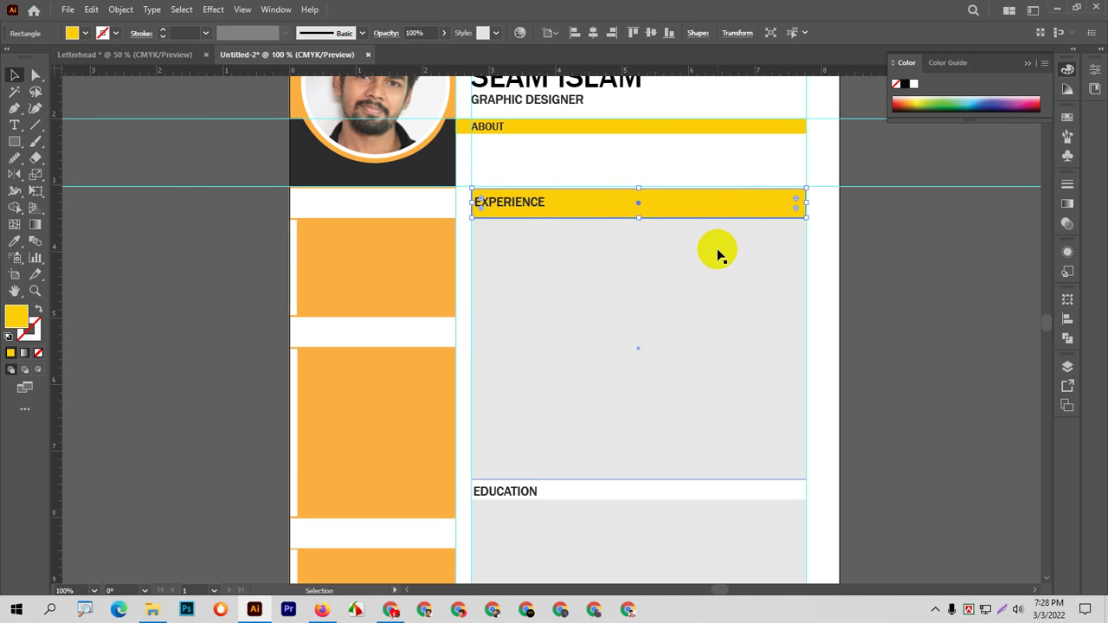
key("Up")
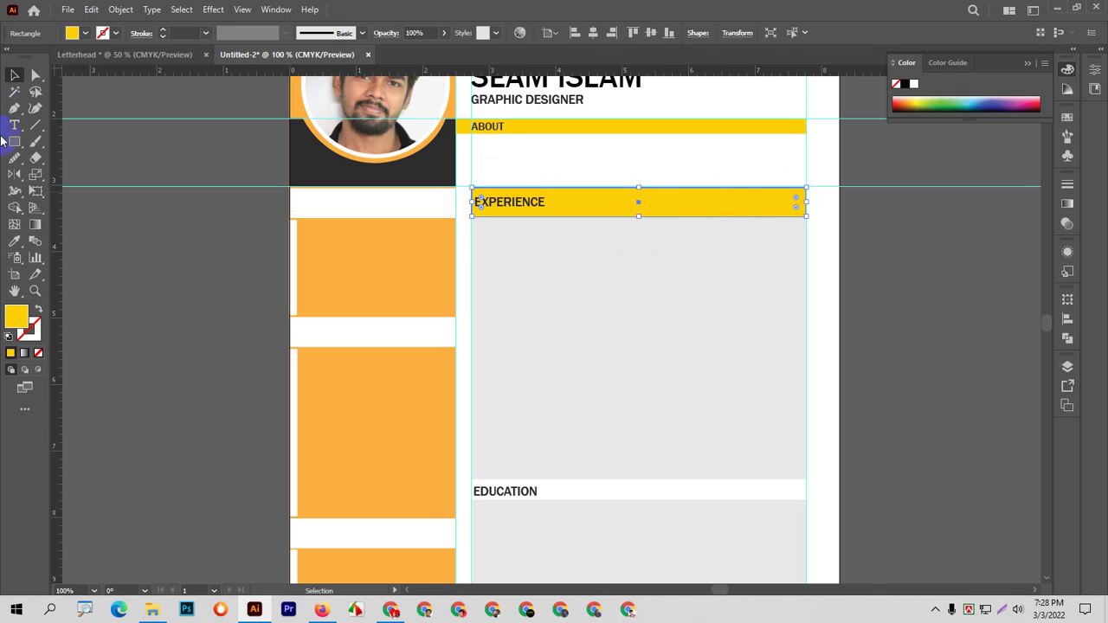
left_click(170, 108)
left_click(618, 213)
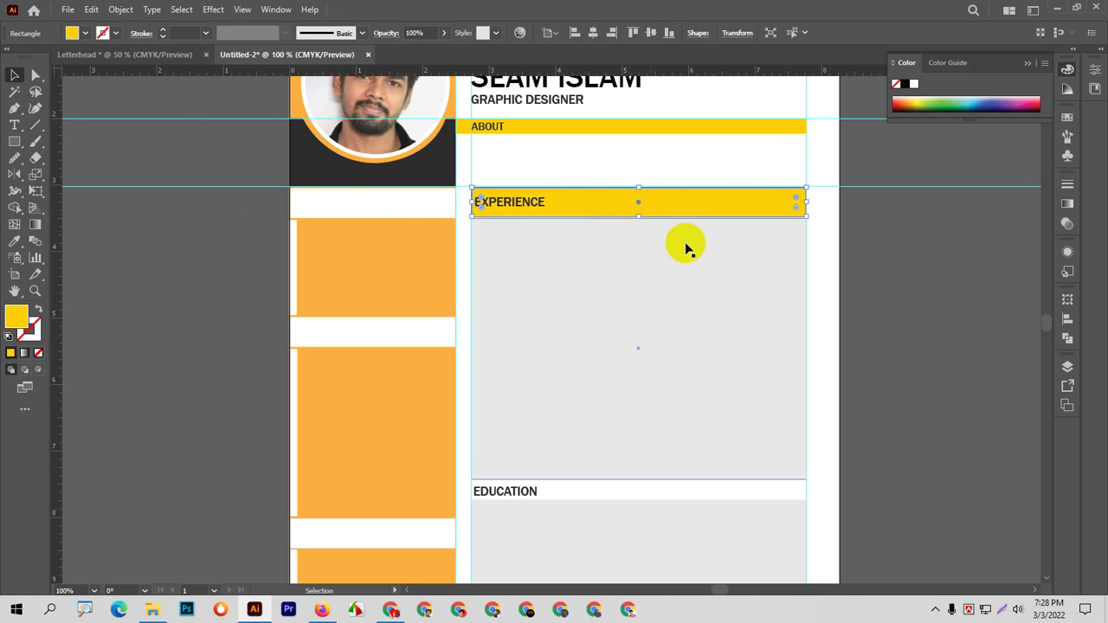
left_click(906, 303)
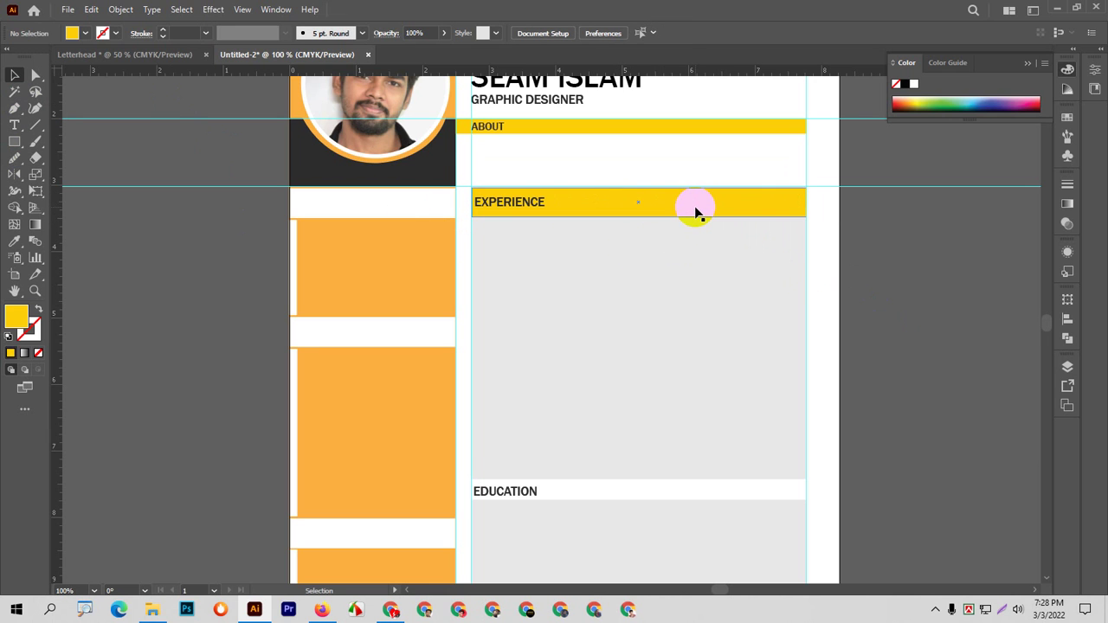
left_click_drag(697, 212, 696, 494)
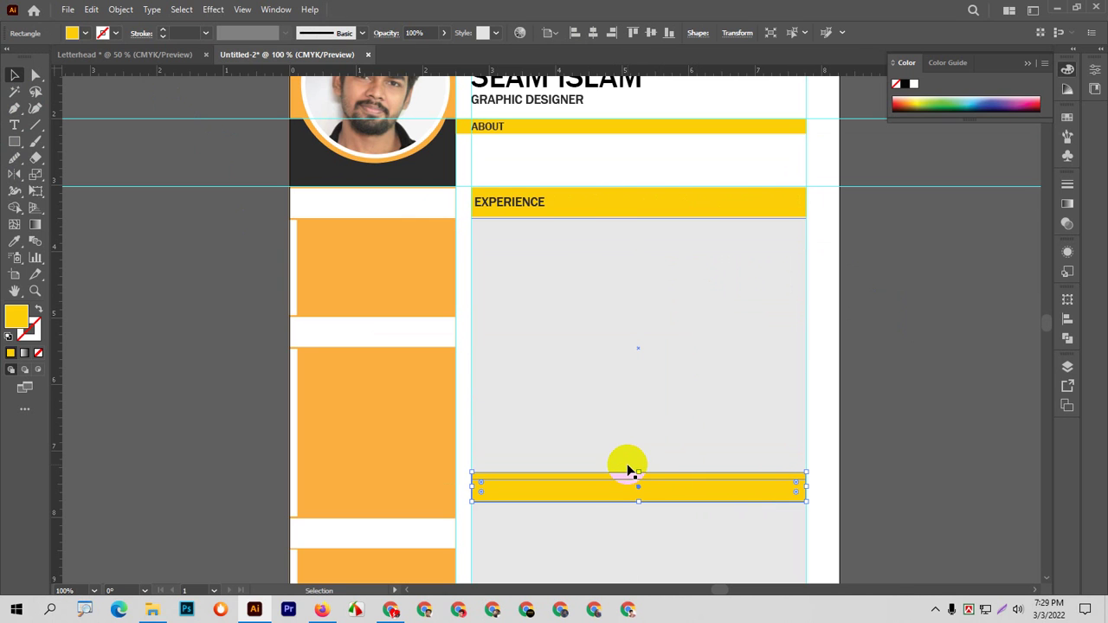
Shorten the upper grey box and lower the bottom grey panel's top edge.
left_click(906, 422)
scroll(893, 400, "down", 2)
scroll(893, 400, "down", 1)
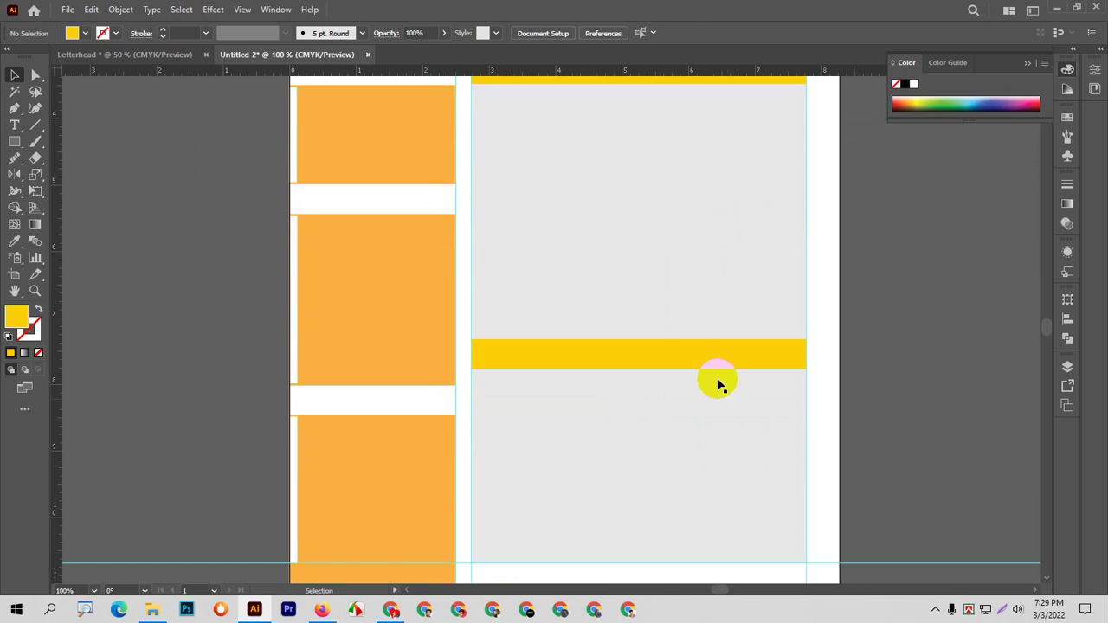
left_click(650, 286)
left_click_drag(650, 339, 638, 335)
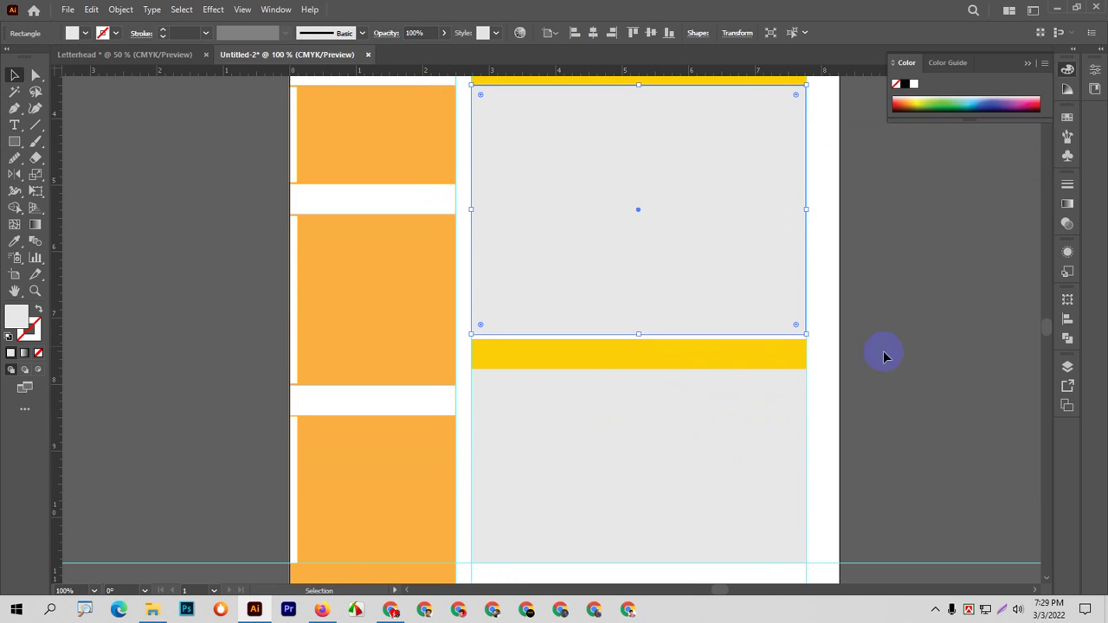
left_click(669, 390)
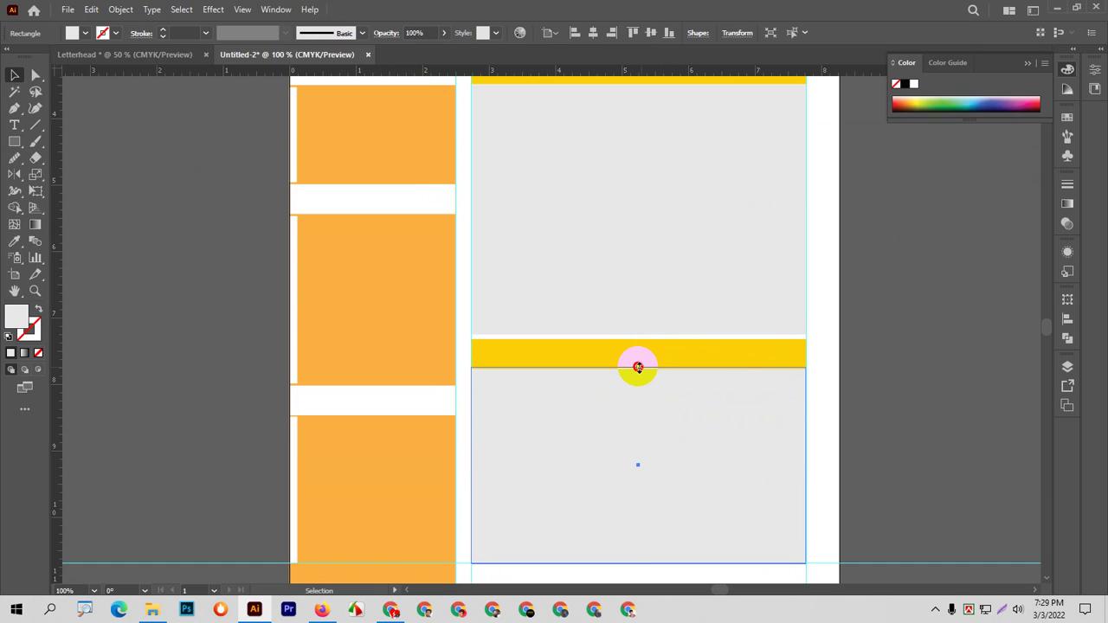
left_click_drag(638, 365, 639, 374)
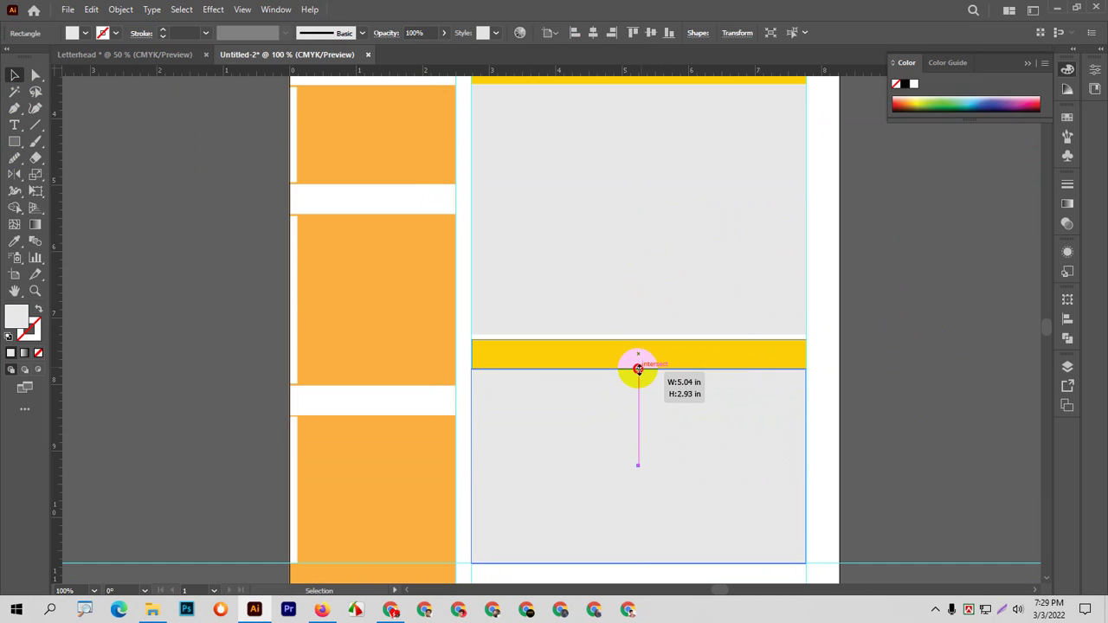
left_click(878, 334)
Pull the top edge of the grey panel under EXPERIENCE down slightly to leave a gap.
scroll(878, 335, "up", 3)
left_click(682, 303)
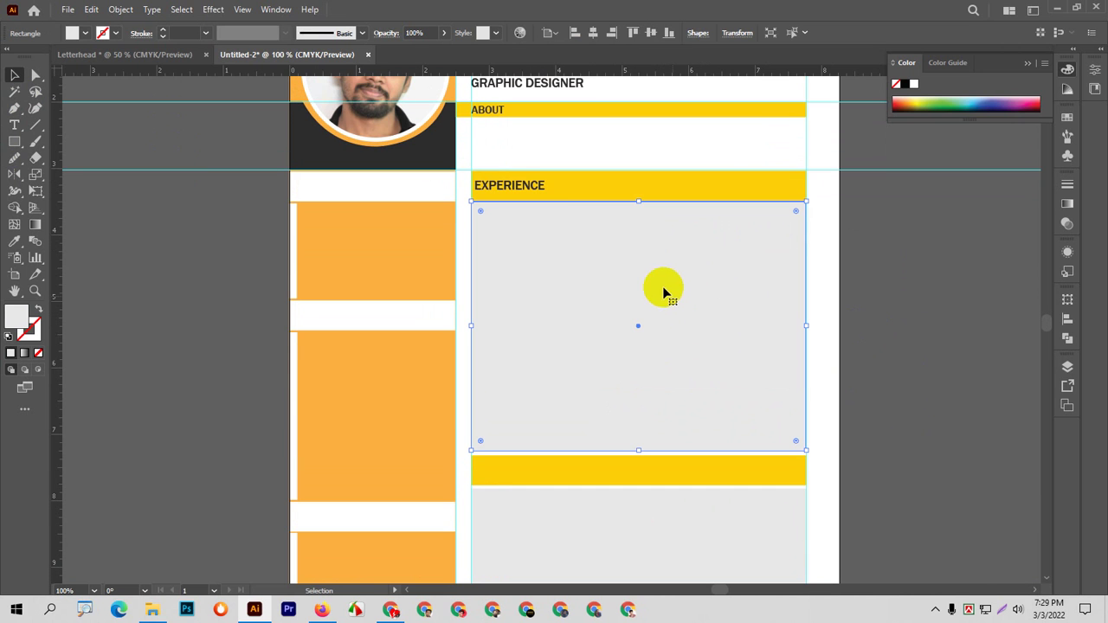
left_click_drag(638, 201, 638, 203)
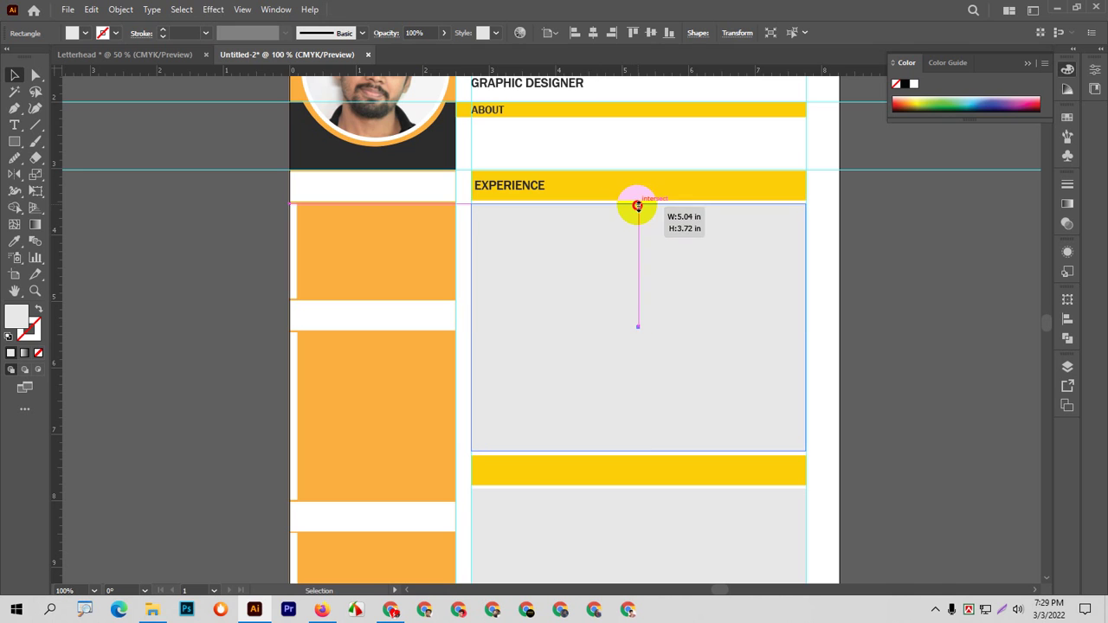
left_click(638, 165)
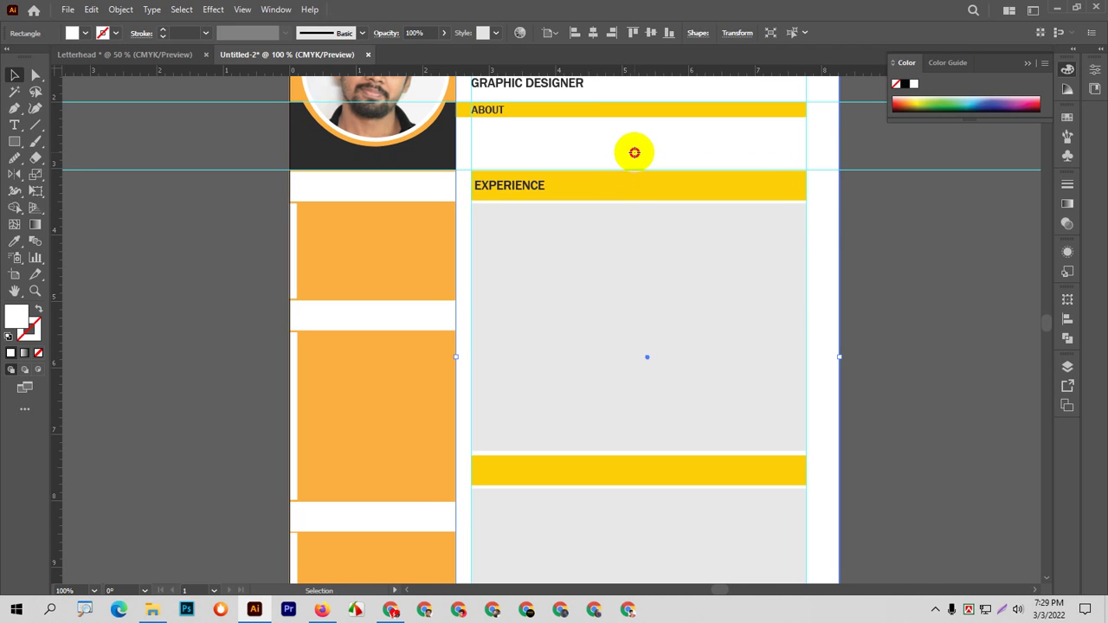
left_click(928, 277)
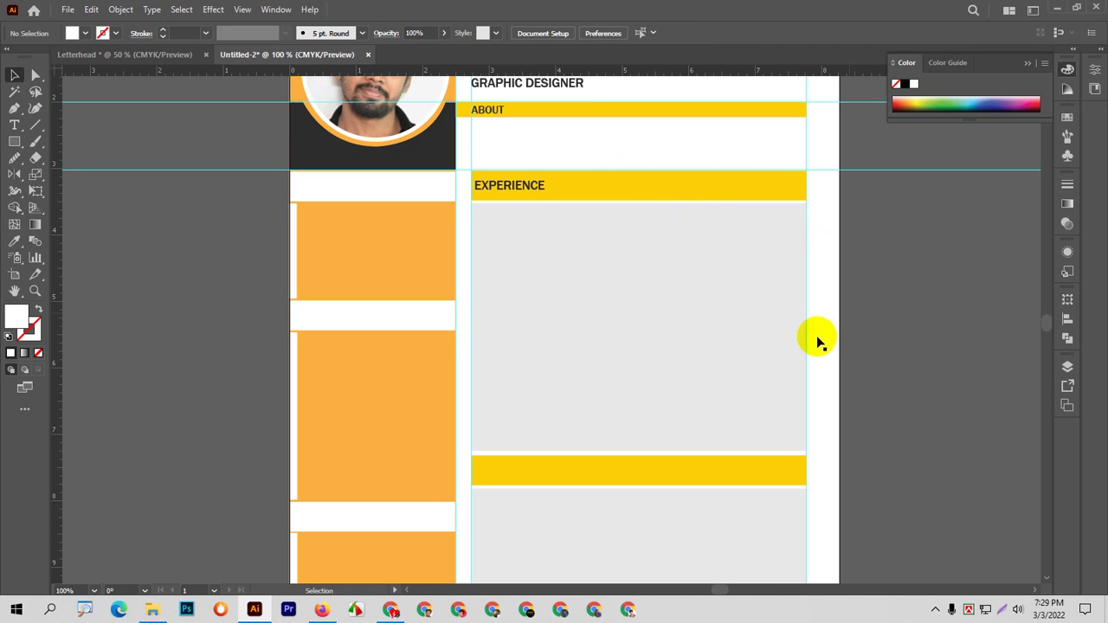
left_click(500, 479)
Bring the EDUCATION text in front of its yellow bar, with the bar placed behind it.
mouse_move(499, 478)
left_mouse_down()
mouse_move(499, 501)
mouse_move(484, 476)
left_mouse_up()
right_click(484, 476)
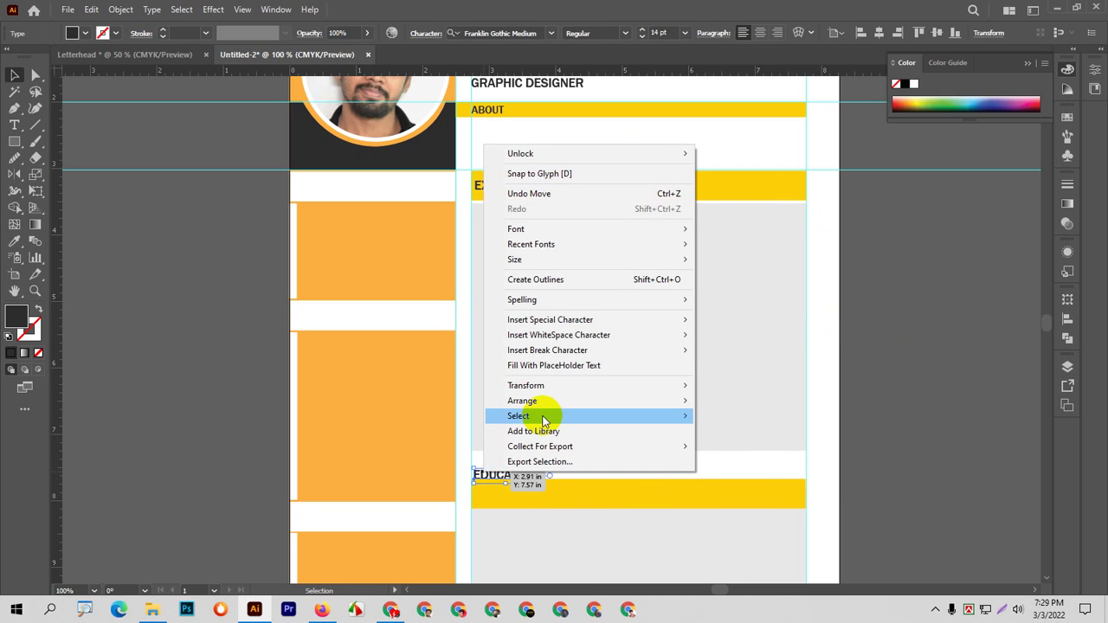
left_click(857, 400)
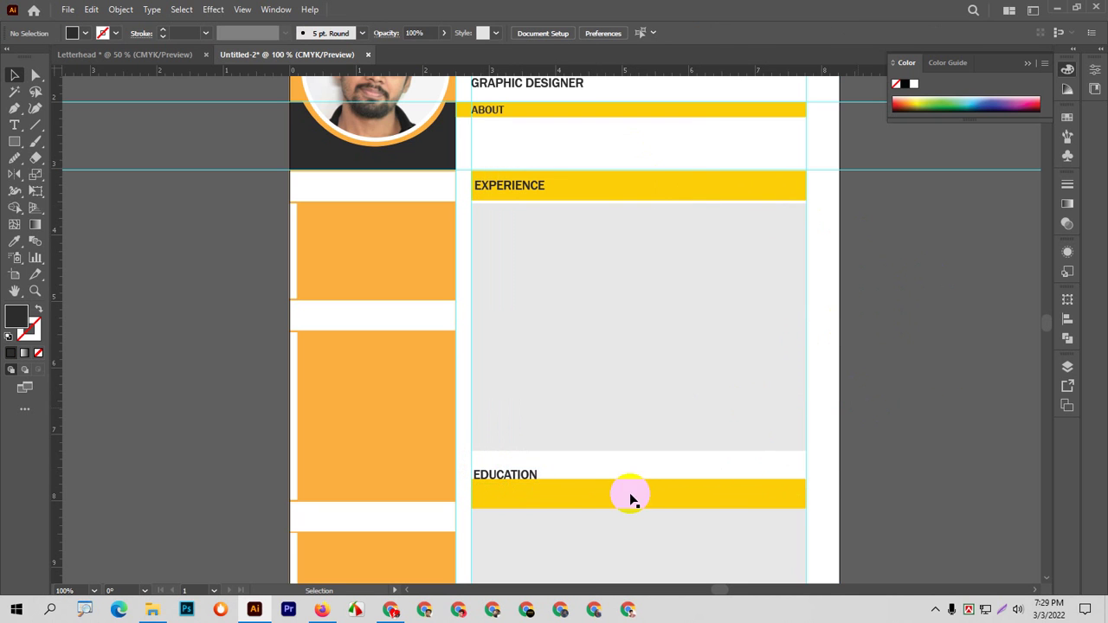
left_click_drag(629, 493, 624, 474)
Shift the EDUCATION label up and slightly left onto its yellow bar.
scroll(598, 474, "up", 1)
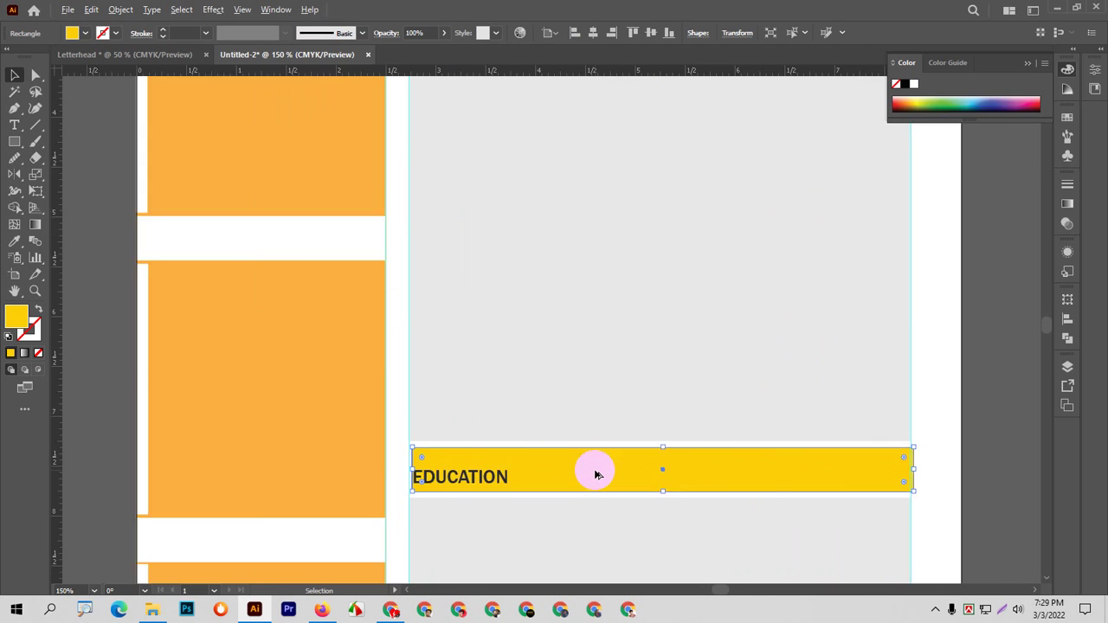
scroll(597, 474, "up", 2)
scroll(606, 459, "down", 1)
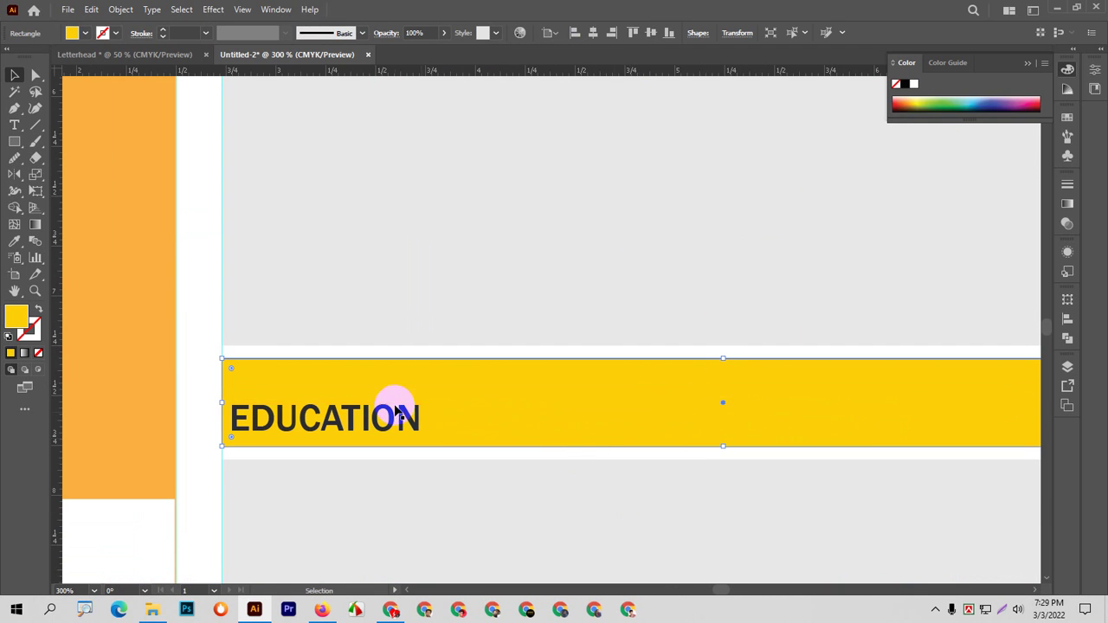
left_click_drag(395, 413, 341, 394)
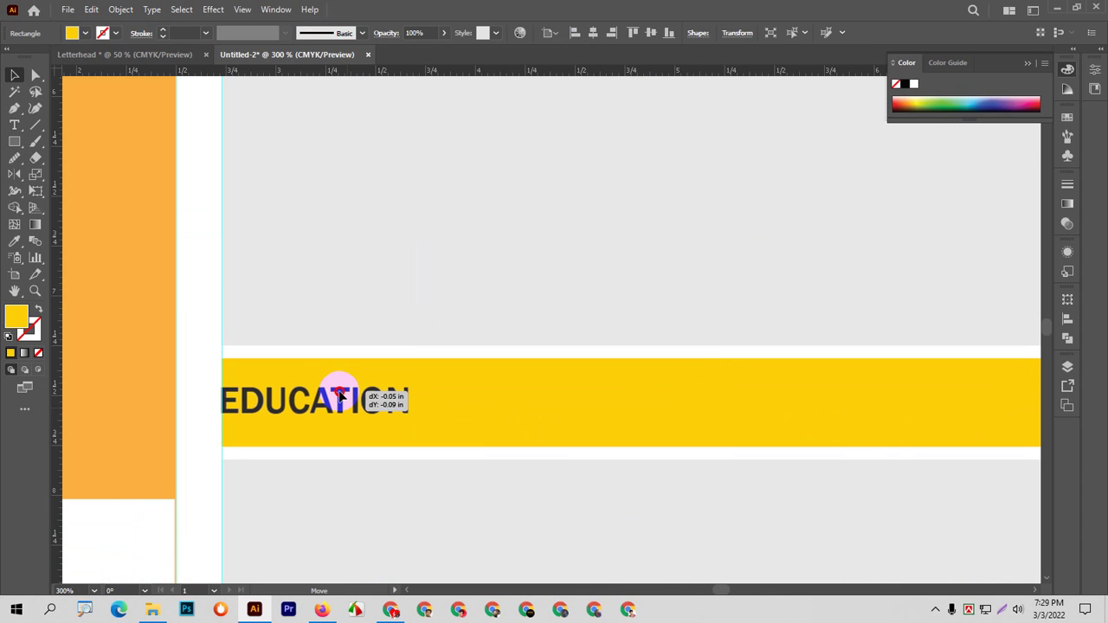
left_click_drag(341, 395, 338, 394)
Align the EXPERIENCE label with the left column guide.
scroll(338, 394, "down", 4)
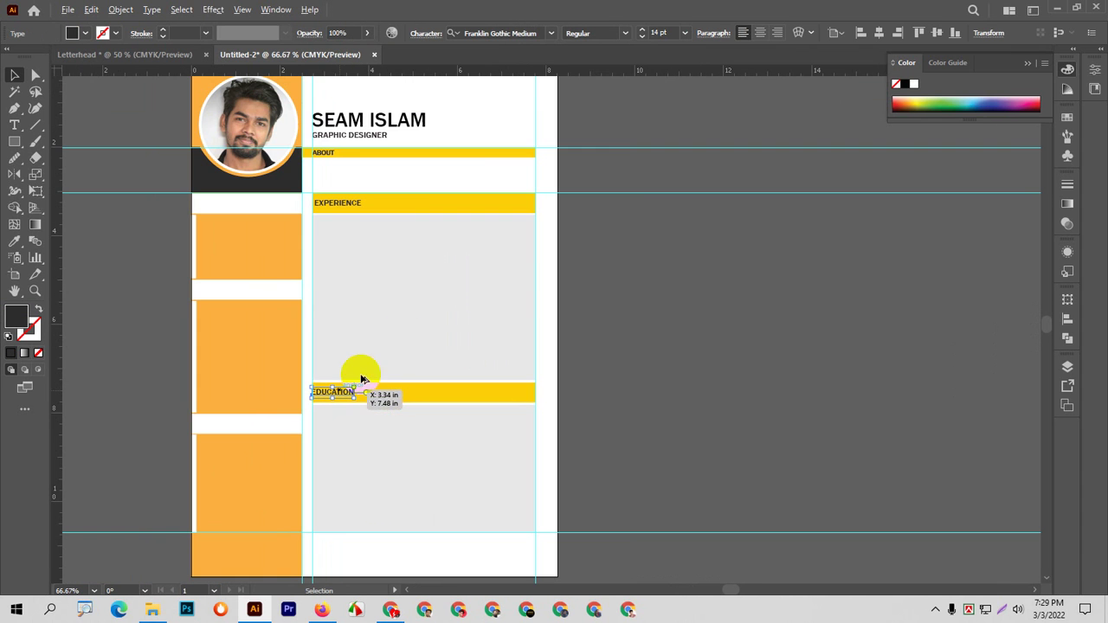
scroll(342, 254, "up", 3)
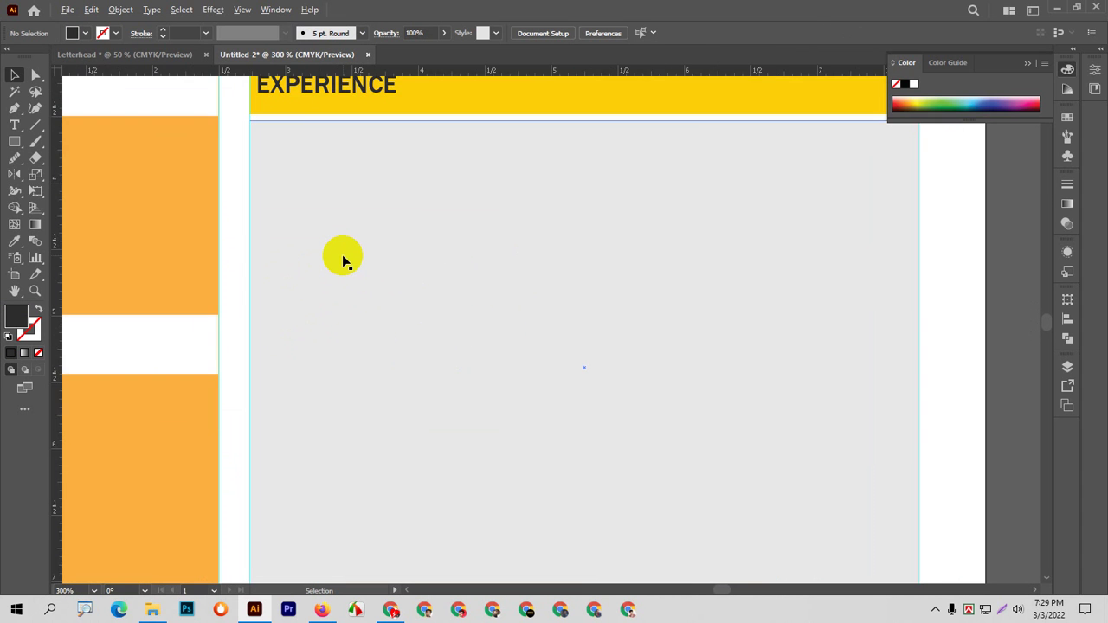
scroll(342, 254, "up", 2)
scroll(342, 254, "up", 2)
scroll(338, 265, "up", 2)
left_click(304, 303)
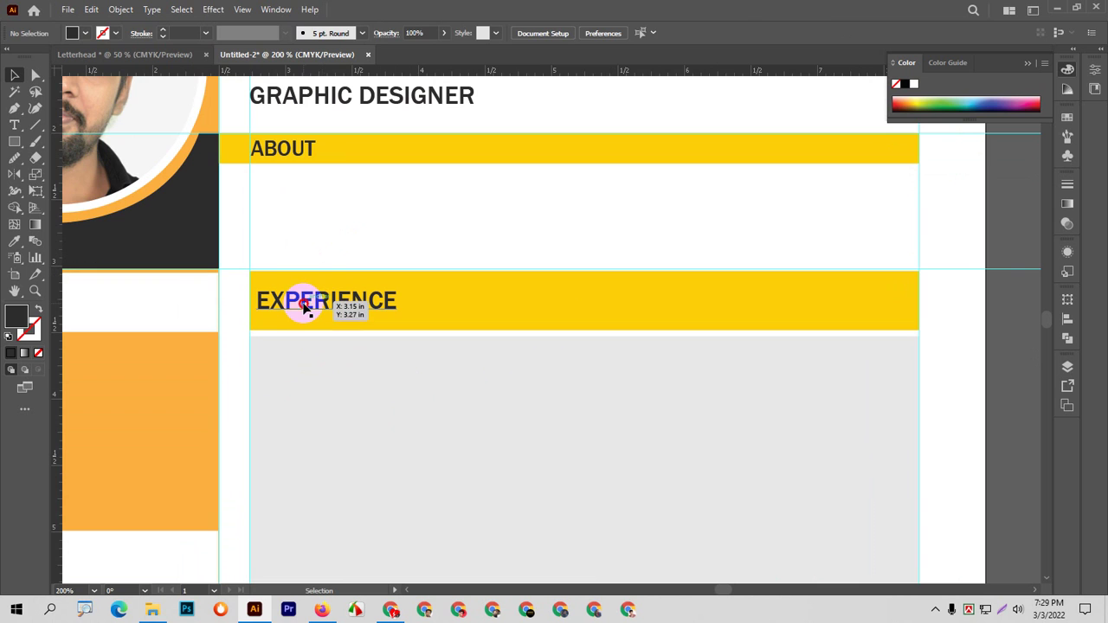
left_click_drag(304, 307, 303, 306)
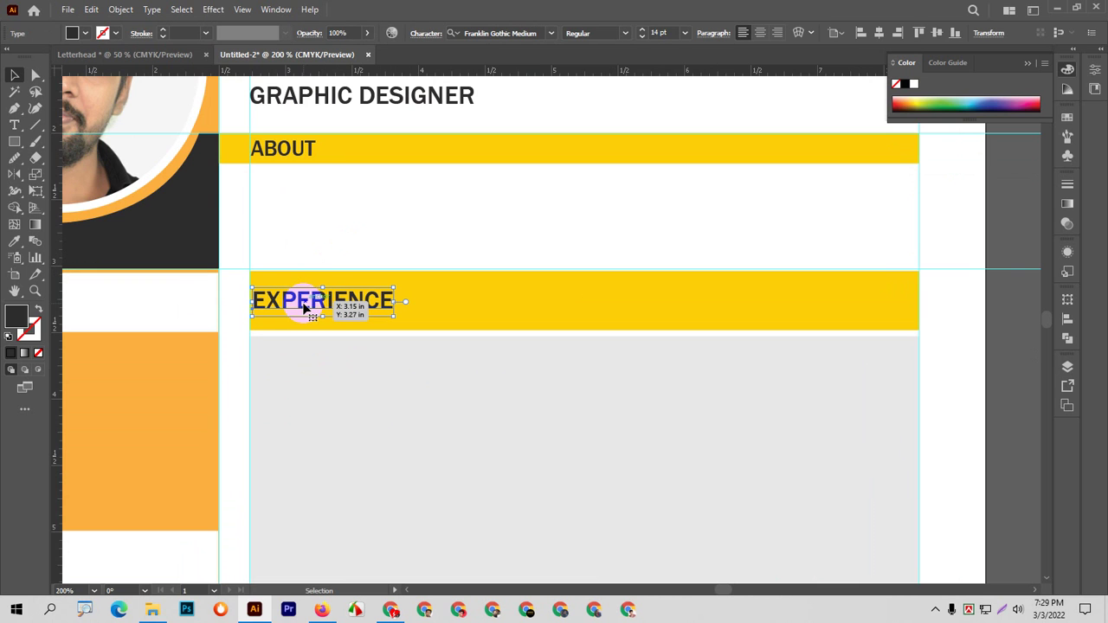
Nudge the EDUCATION label into line with the left guide.
scroll(303, 314, "down", 3)
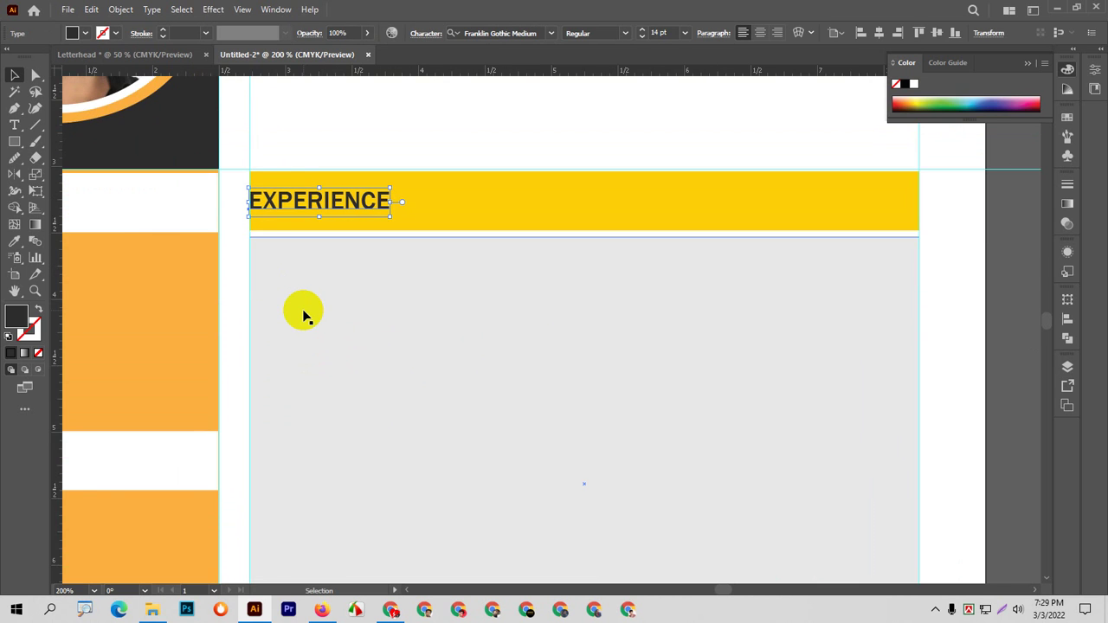
scroll(303, 314, "down", 2)
scroll(286, 416, "down", 1)
scroll(313, 470, "up", 5)
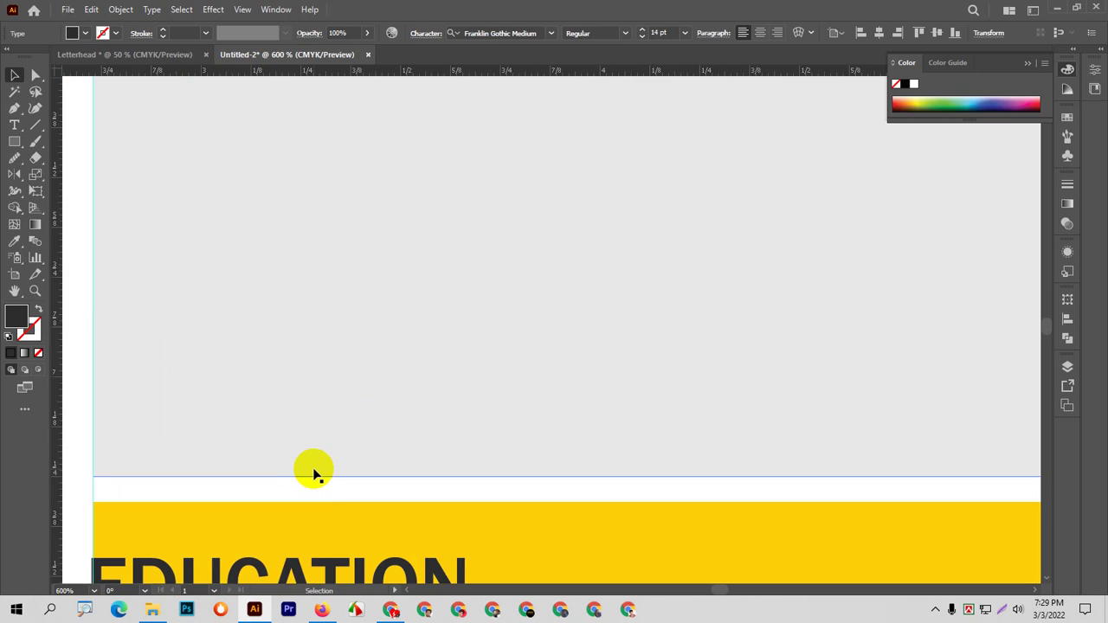
scroll(314, 470, "down", 2)
left_click(185, 505)
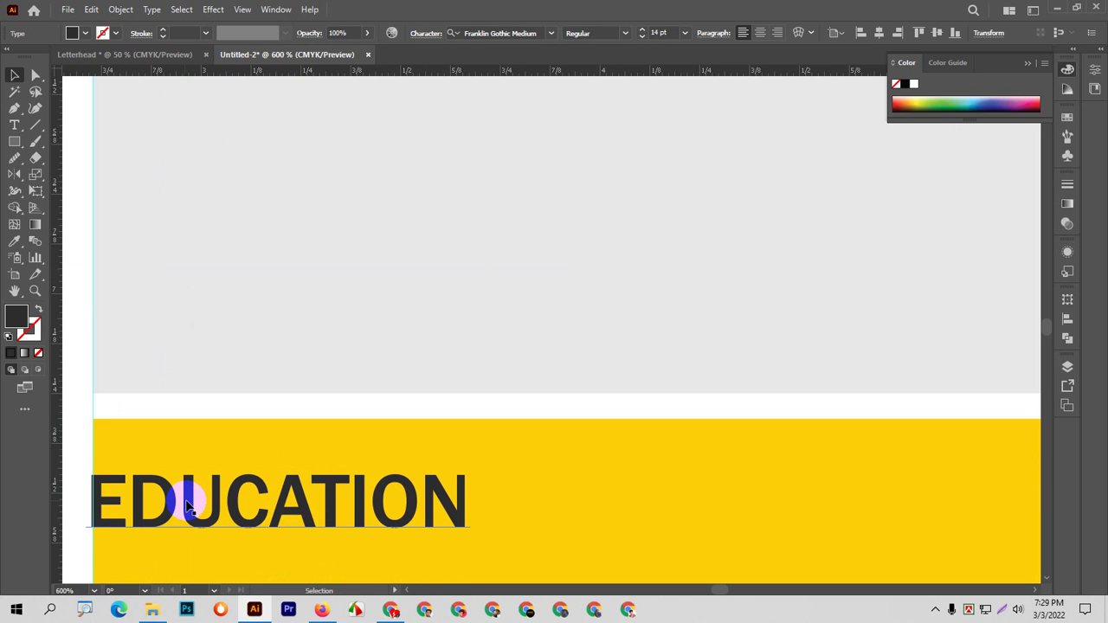
left_click(186, 506)
left_click_drag(186, 505, 187, 506)
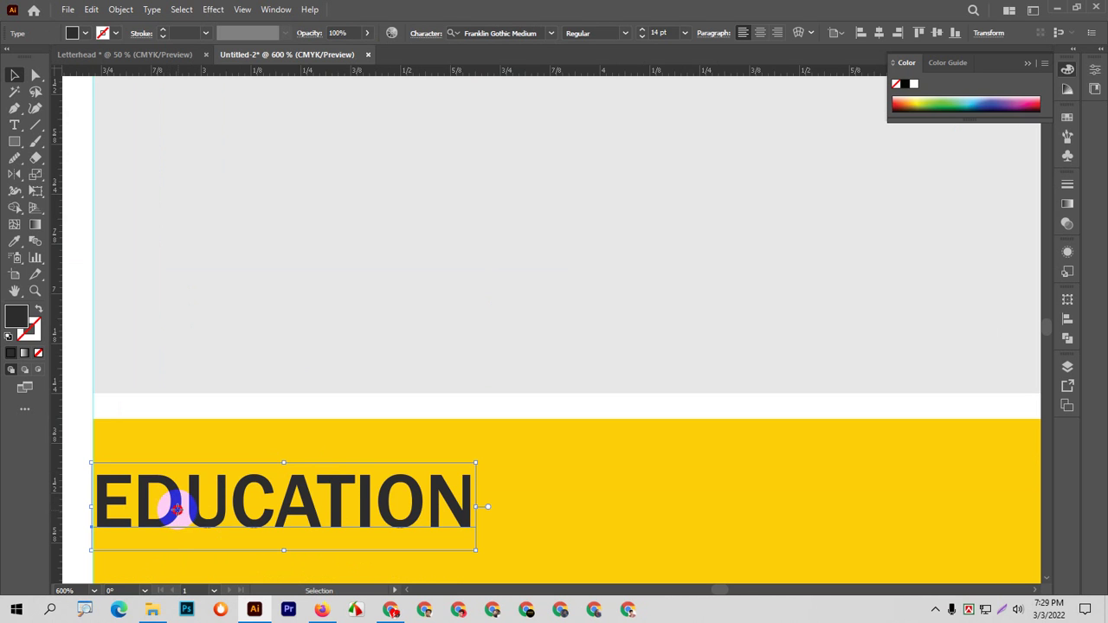
left_click_drag(176, 509, 173, 508)
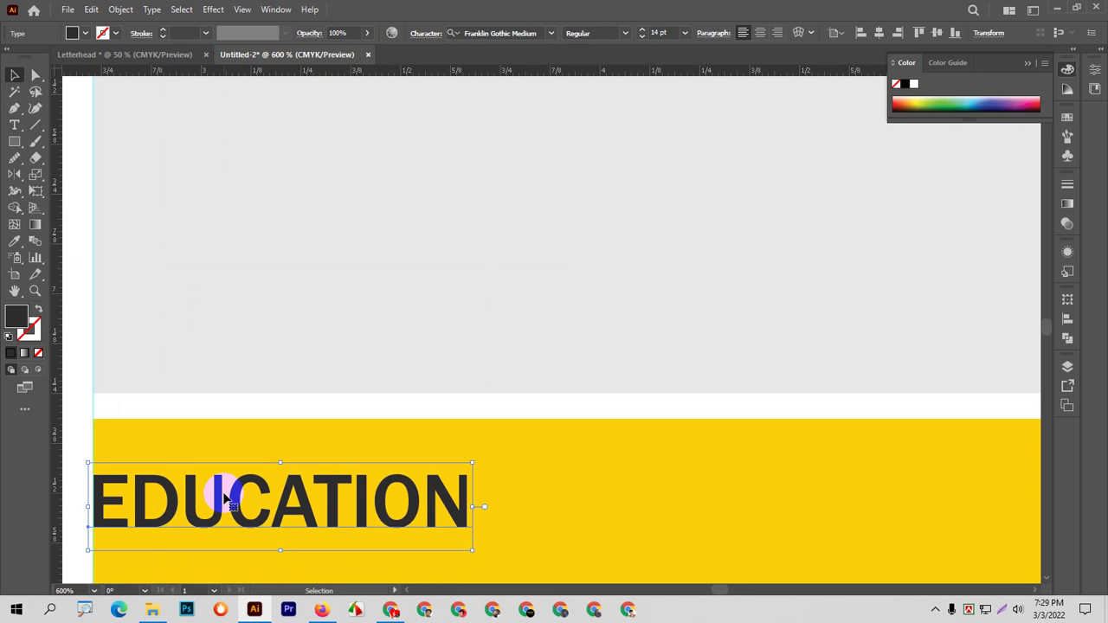
scroll(226, 499, "down", 3)
scroll(207, 496, "down", 2)
scroll(207, 495, "down", 2)
left_click(533, 430)
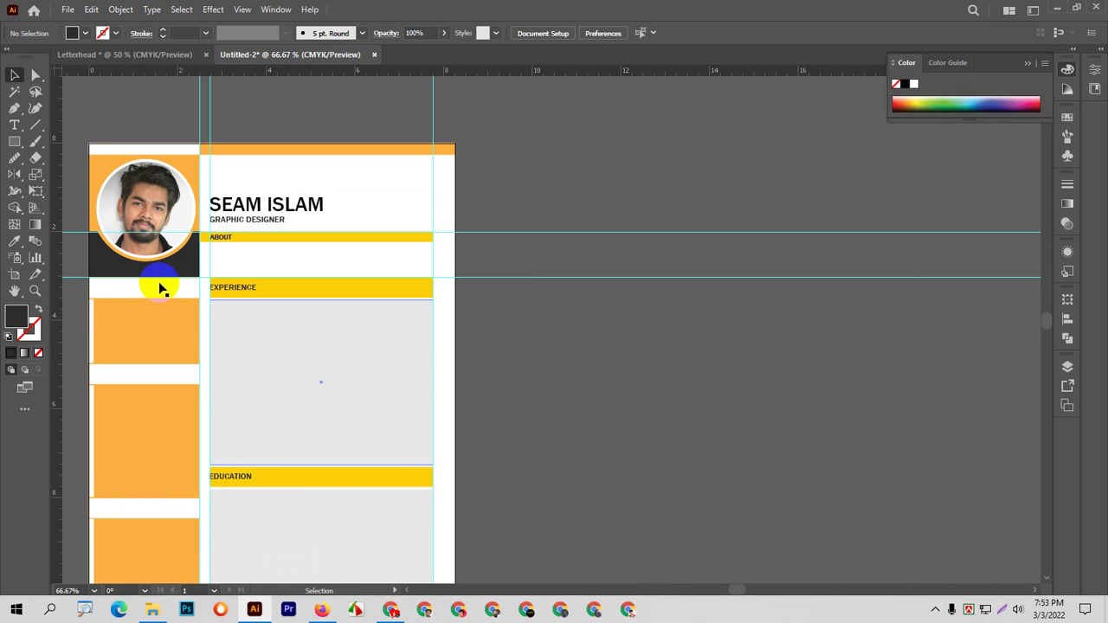
Draw a text area under ABOUT and set its font to Roboto.
left_click(36, 161)
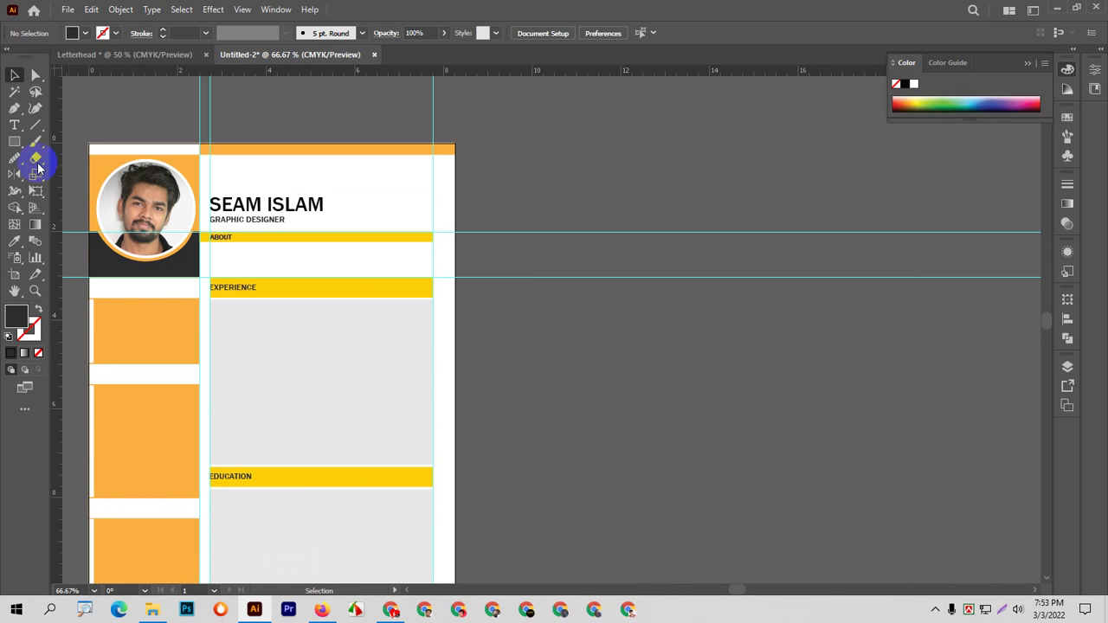
left_click(14, 126)
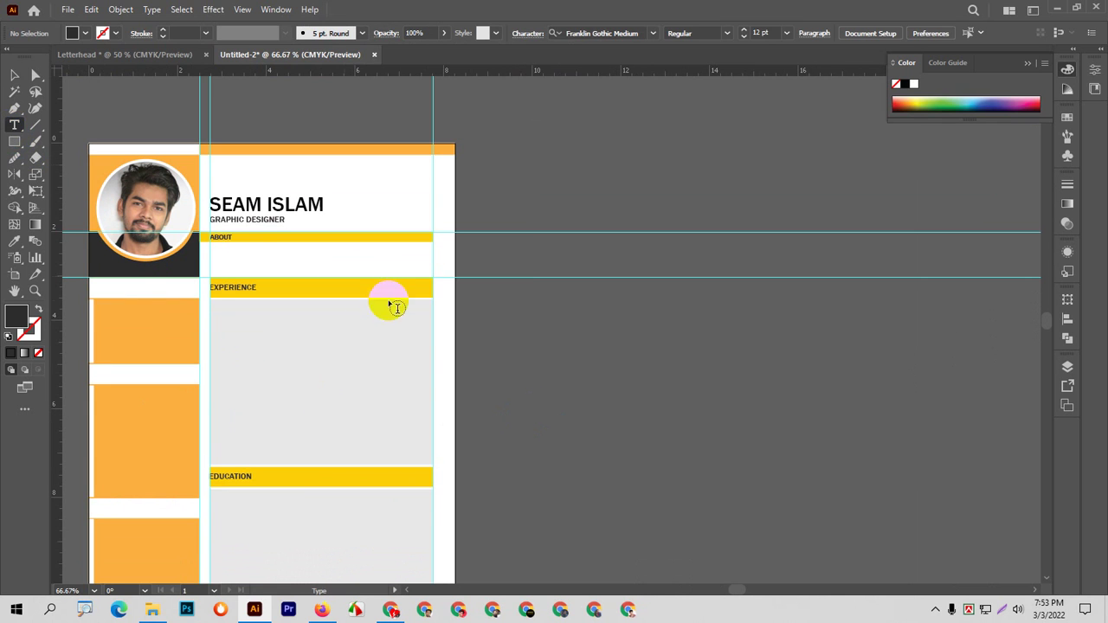
left_click(217, 251)
left_click_drag(211, 248, 427, 274)
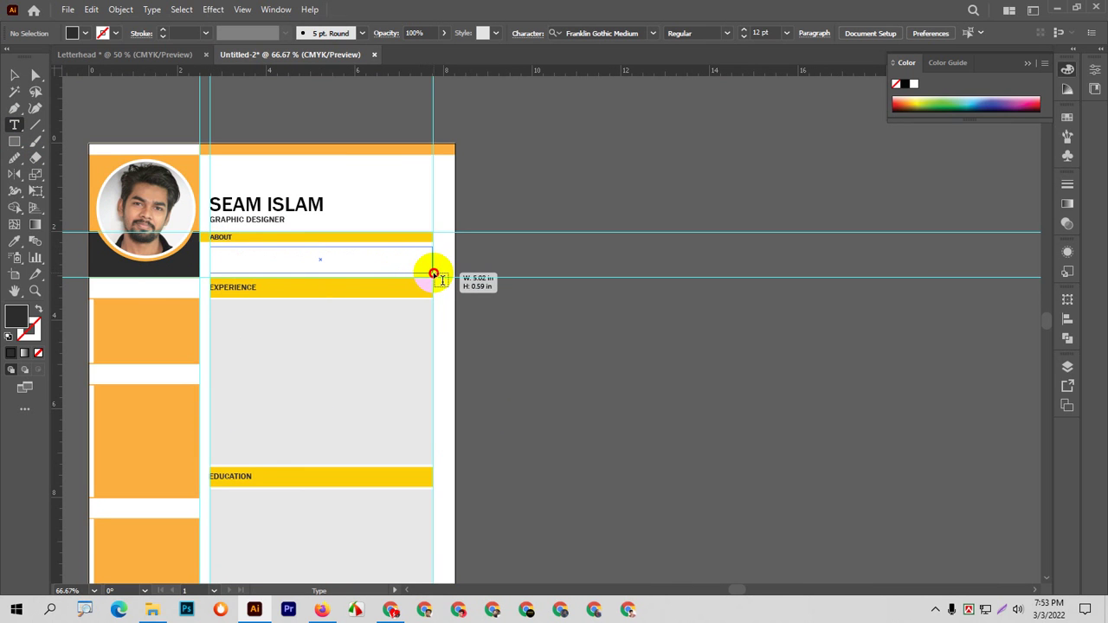
left_click(537, 78)
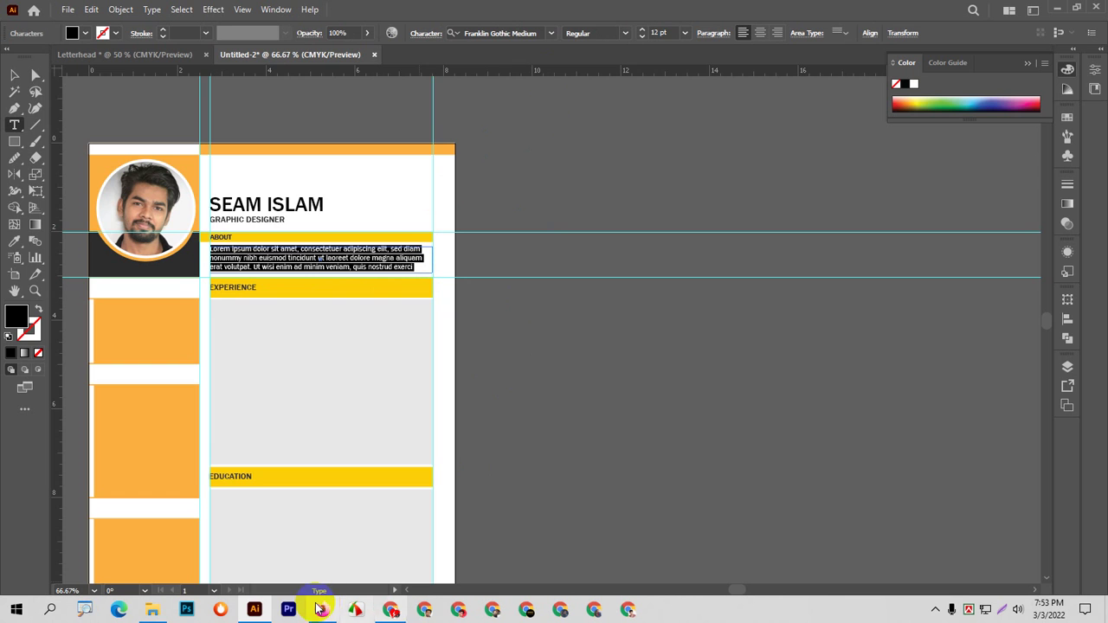
left_click(549, 35)
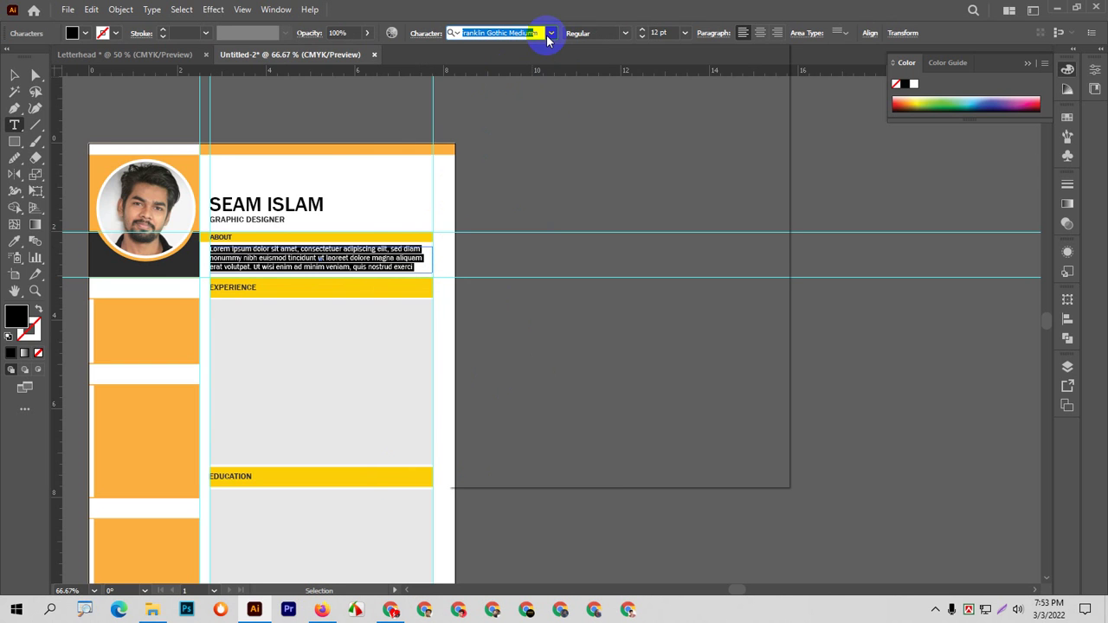
left_click(517, 126)
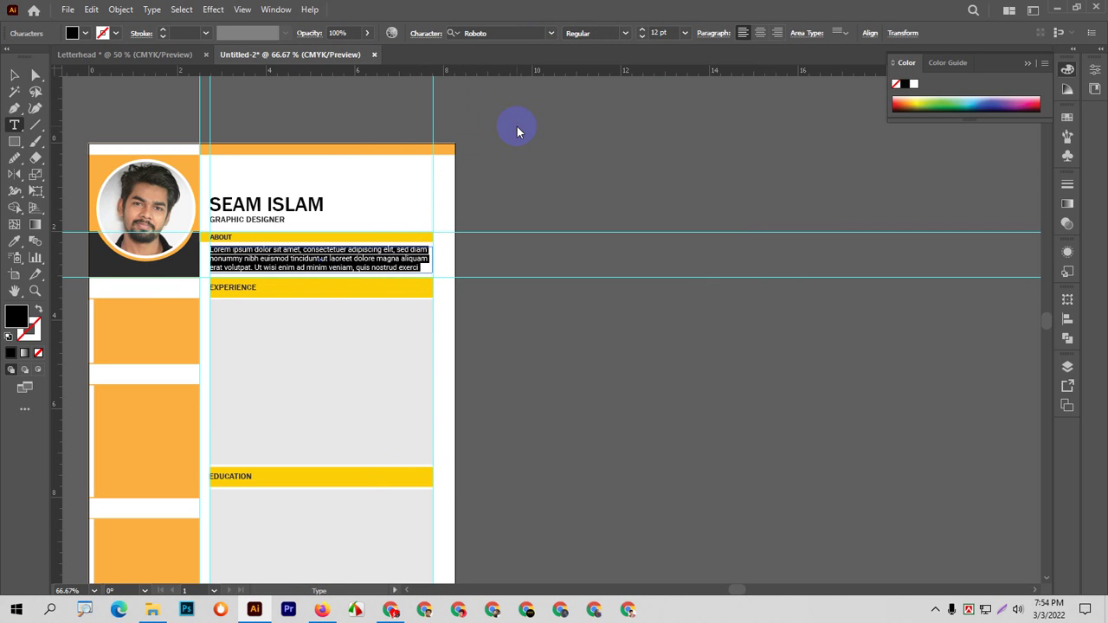
Copy a Lorem Ipsum paragraph from the lipsum.com page in Firefox.
left_click(321, 612)
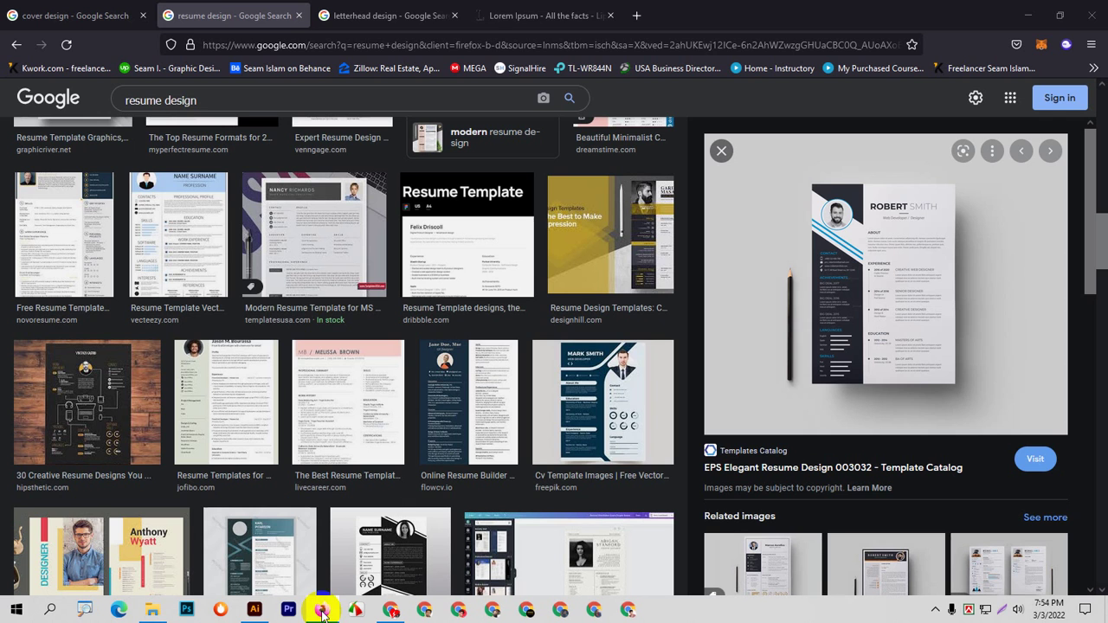
left_click(521, 14)
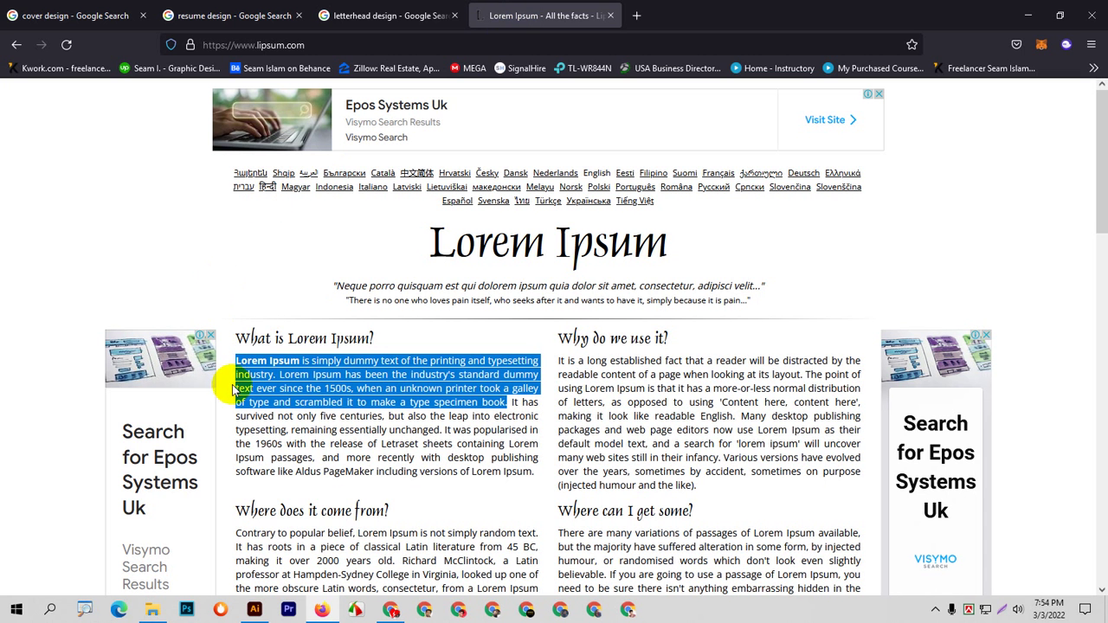
right_click(254, 365)
left_click(277, 377)
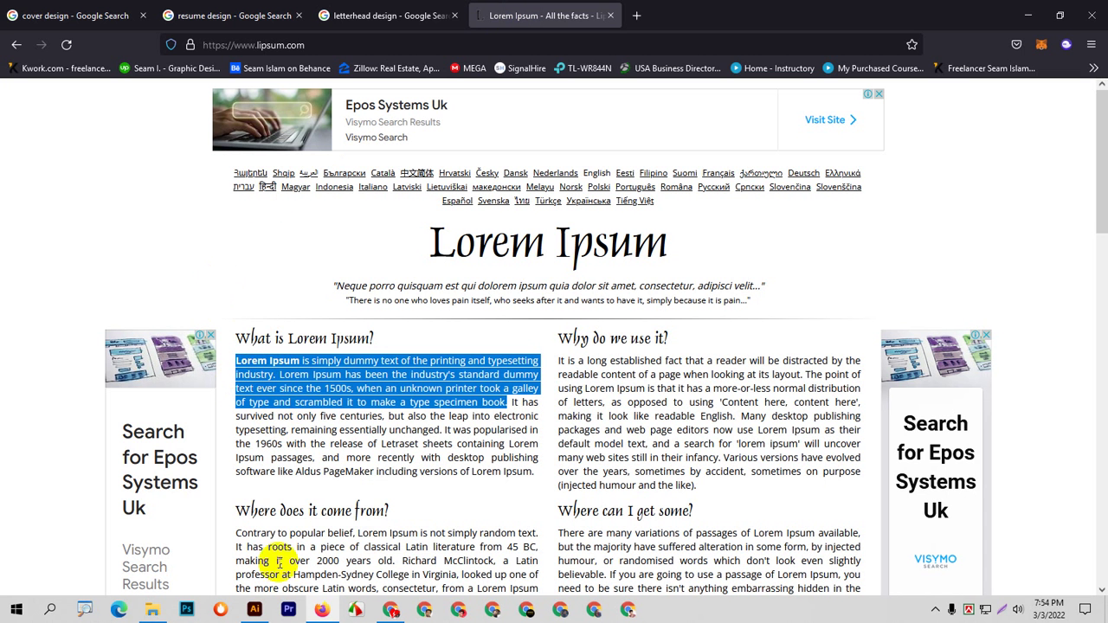
left_click(255, 610)
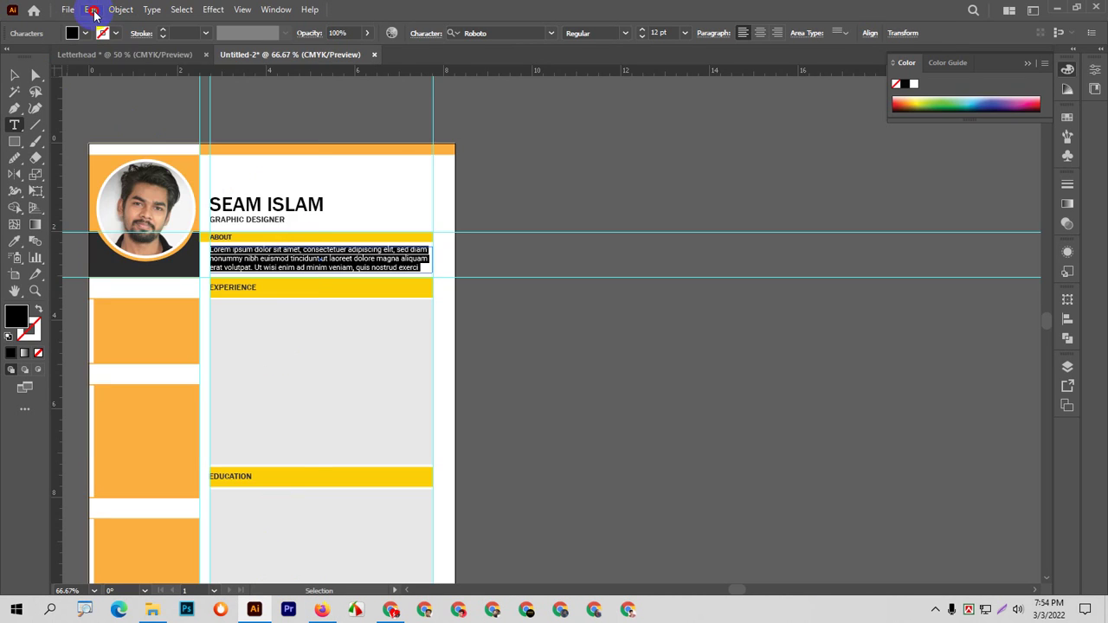
Paste the Lorem Ipsum text into the ABOUT box and Alt-drag a copy into Experience.
left_click(93, 10)
left_click(113, 91)
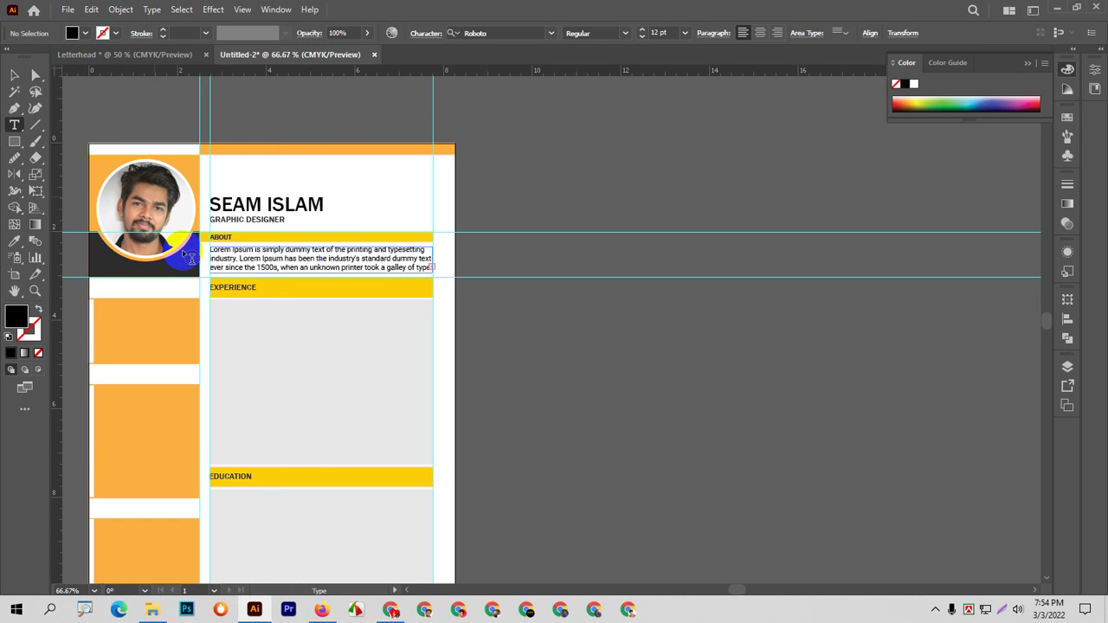
left_click(13, 76)
left_click(569, 203)
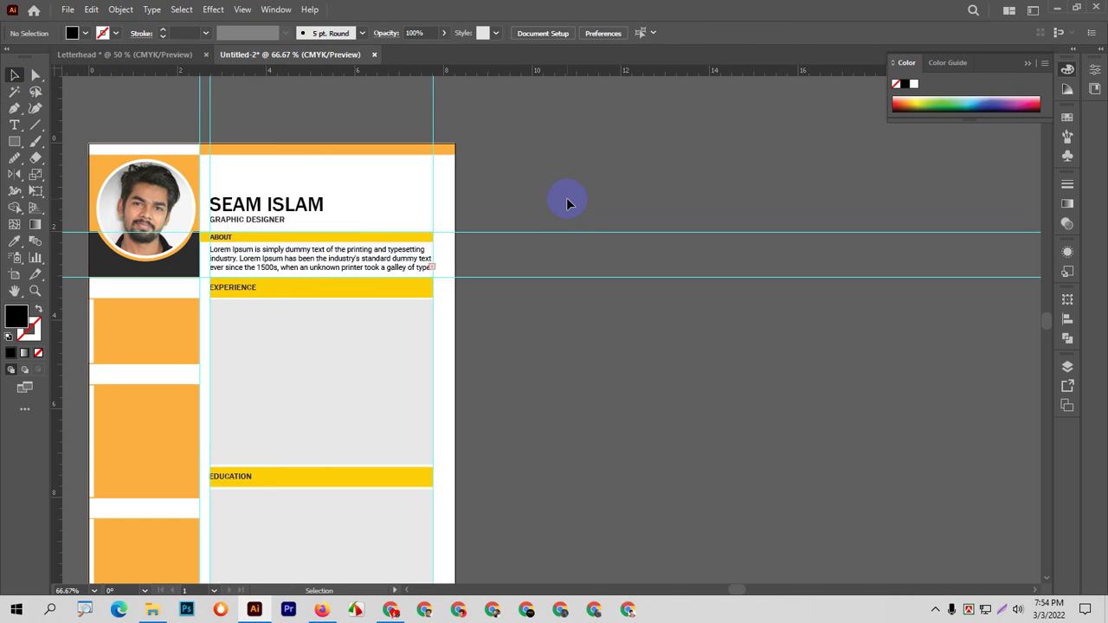
left_click_drag(303, 258, 305, 333)
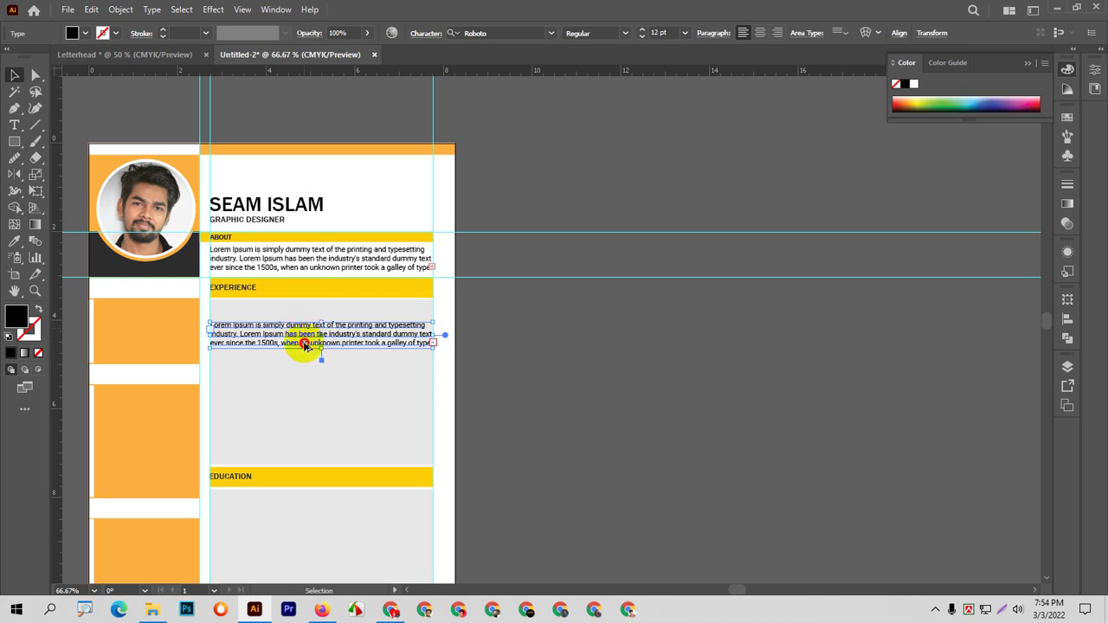
Duplicate the Experience paragraph lower in the section and slightly narrow the About box.
left_click_drag(304, 334, 303, 433)
scroll(359, 399, "up", 2, "alt")
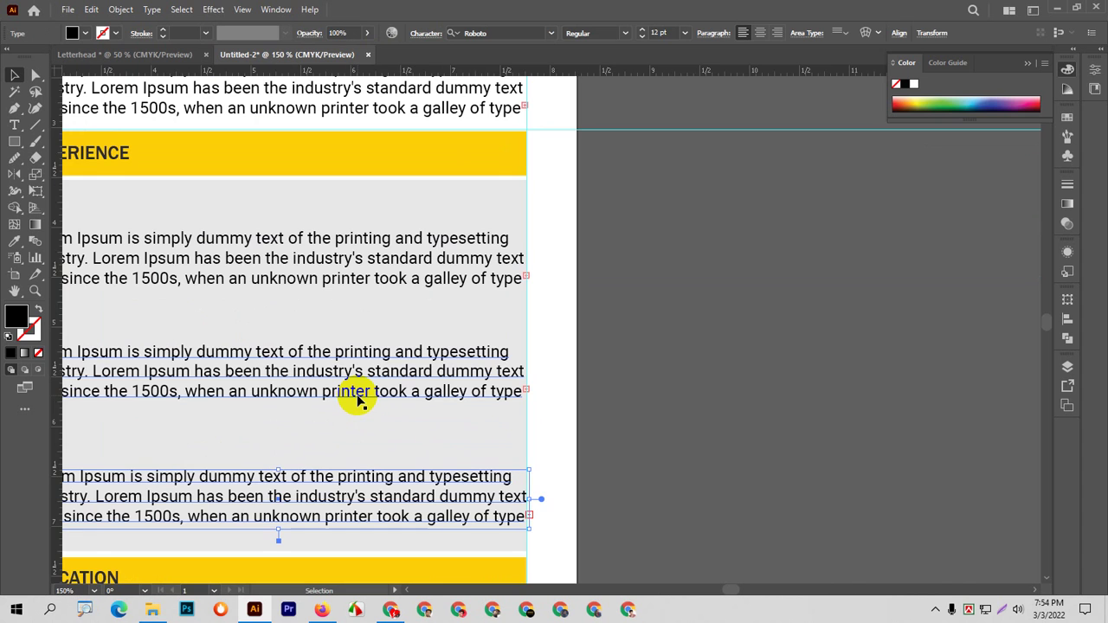
key("space")
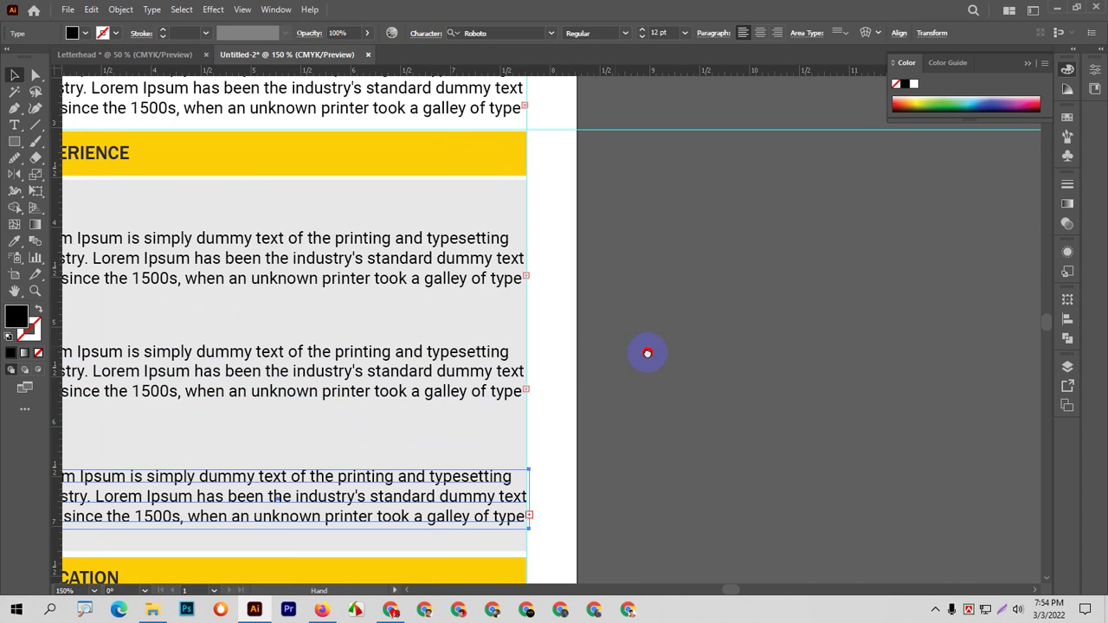
mouse_move(648, 354)
left_mouse_down()
mouse_move(837, 433)
mouse_move(891, 440)
left_mouse_up()
left_click(673, 195)
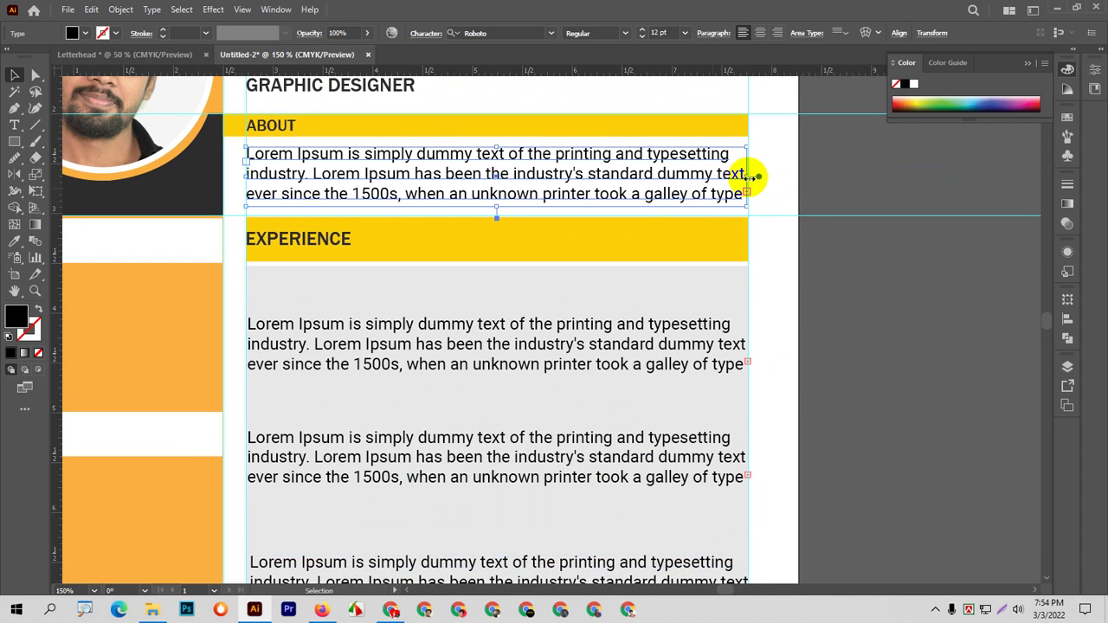
mouse_move(750, 175)
left_mouse_down()
mouse_move(734, 177)
mouse_move(742, 175)
left_mouse_up()
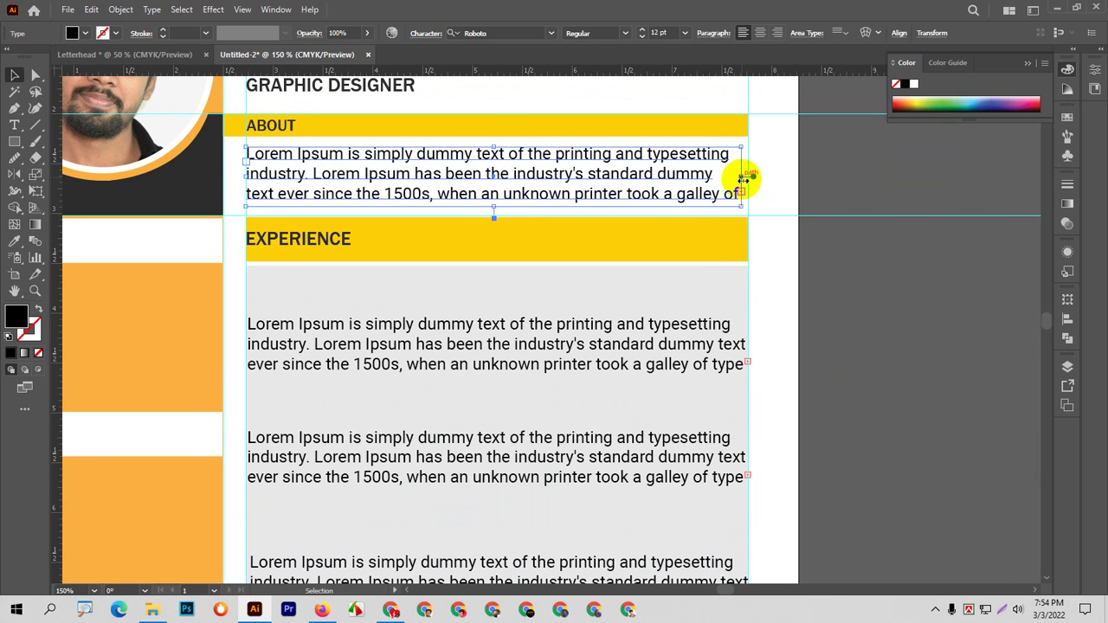
Narrow the three Experience paragraph boxes and nudge the third slightly up.
left_click(735, 346)
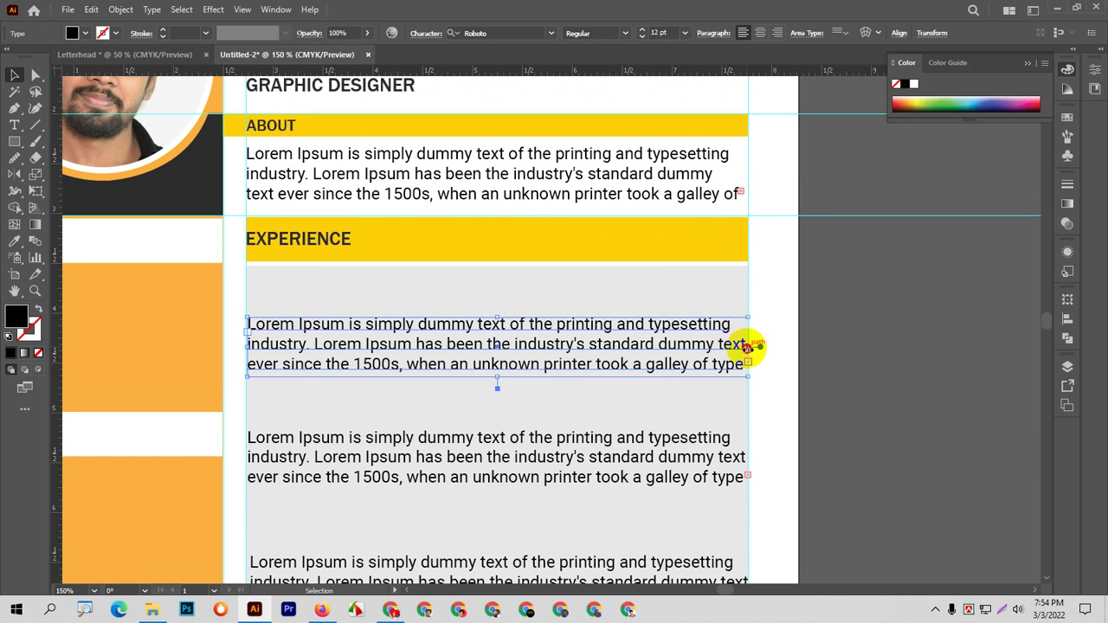
left_click_drag(747, 346, 742, 351)
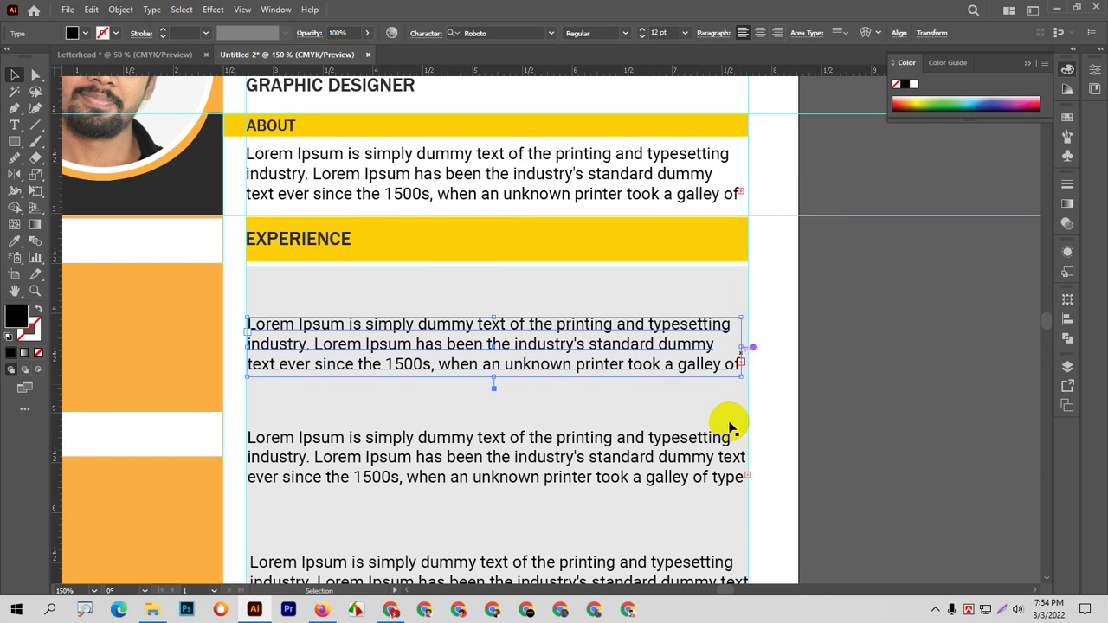
left_click(735, 457)
left_click_drag(750, 458, 738, 459)
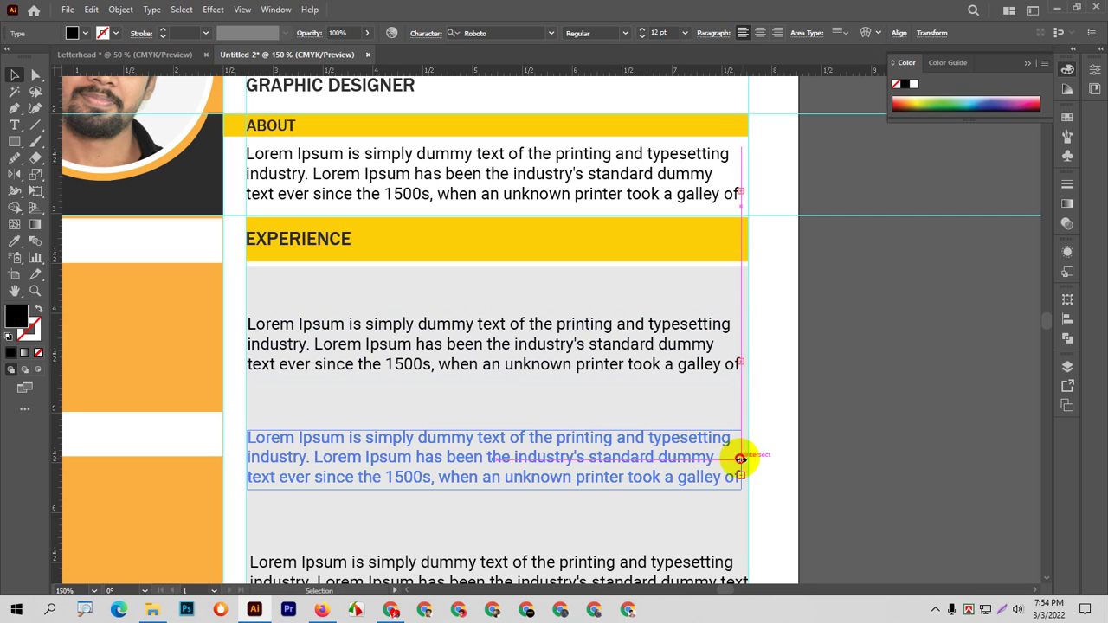
scroll(712, 384, "down", 3)
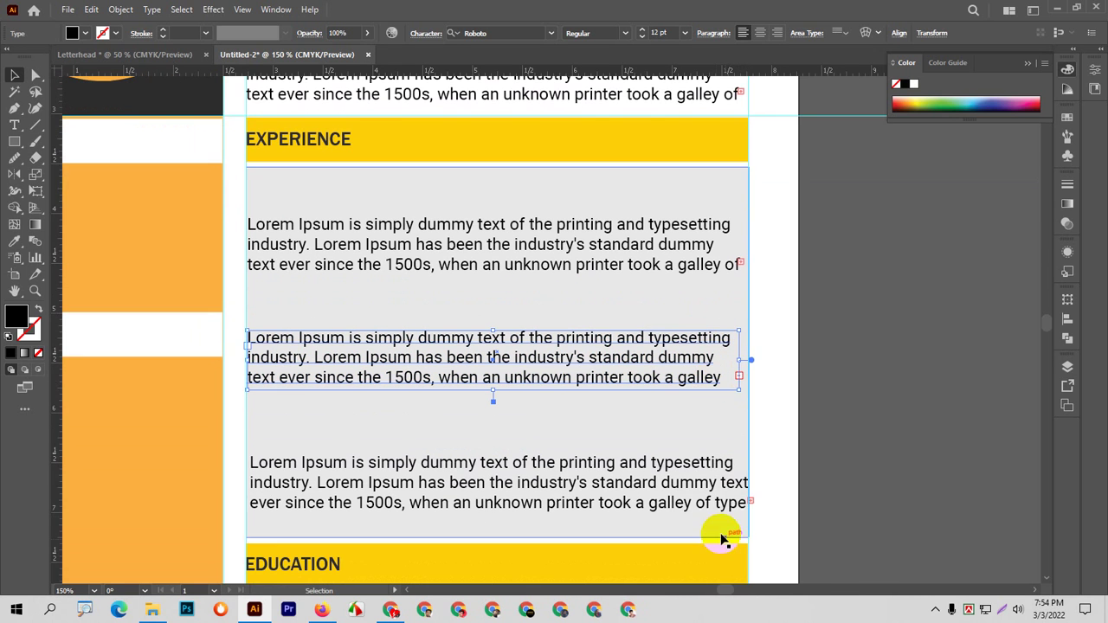
left_click(725, 508)
left_click_drag(750, 485, 740, 487)
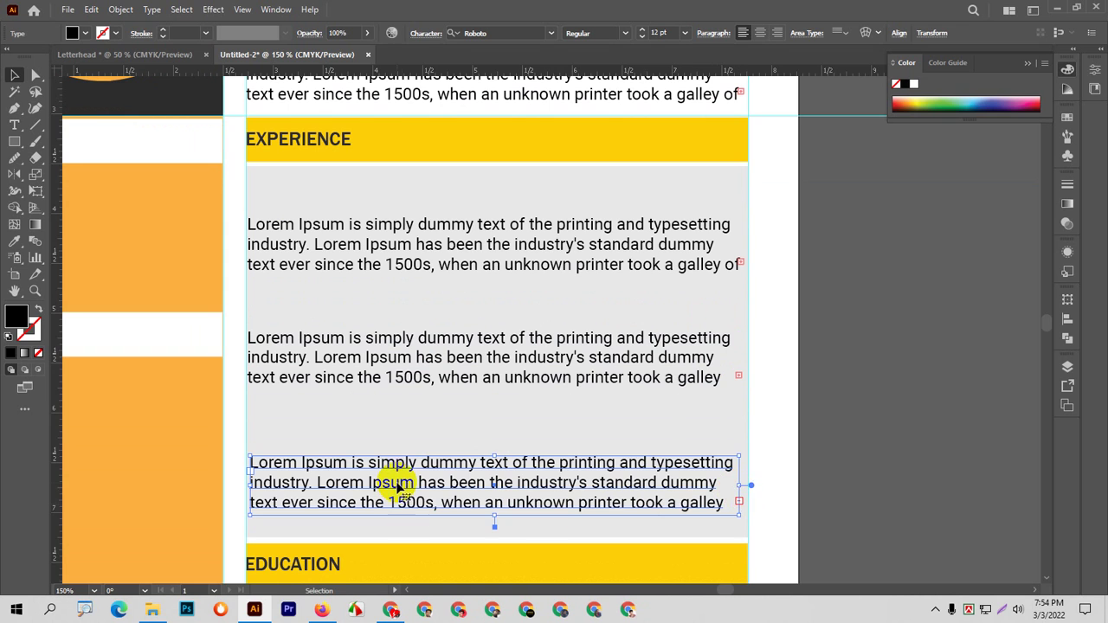
left_click_drag(396, 483, 396, 479)
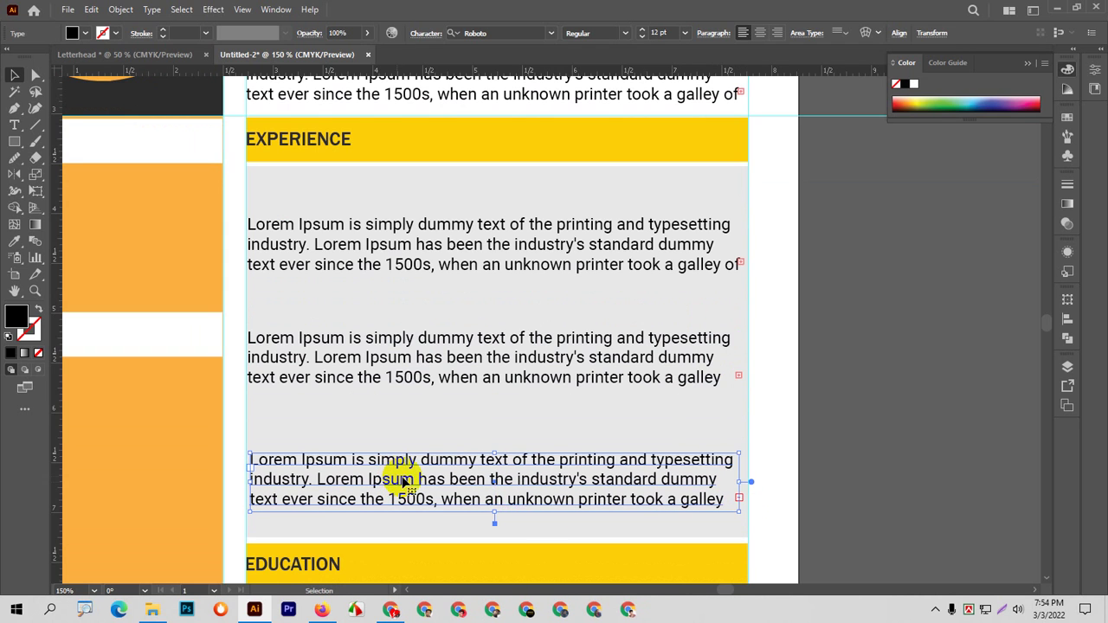
left_click(849, 306)
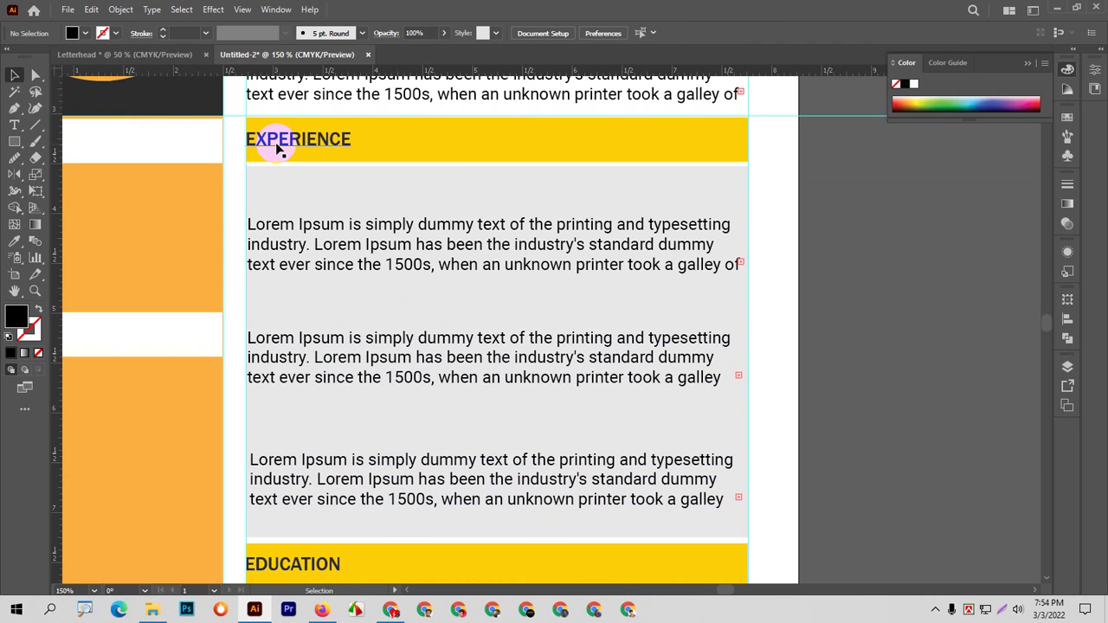
Alt-drag copies of the EXPERIENCE heading down to sit above the Experience paragraphs.
left_click_drag(275, 142, 279, 197)
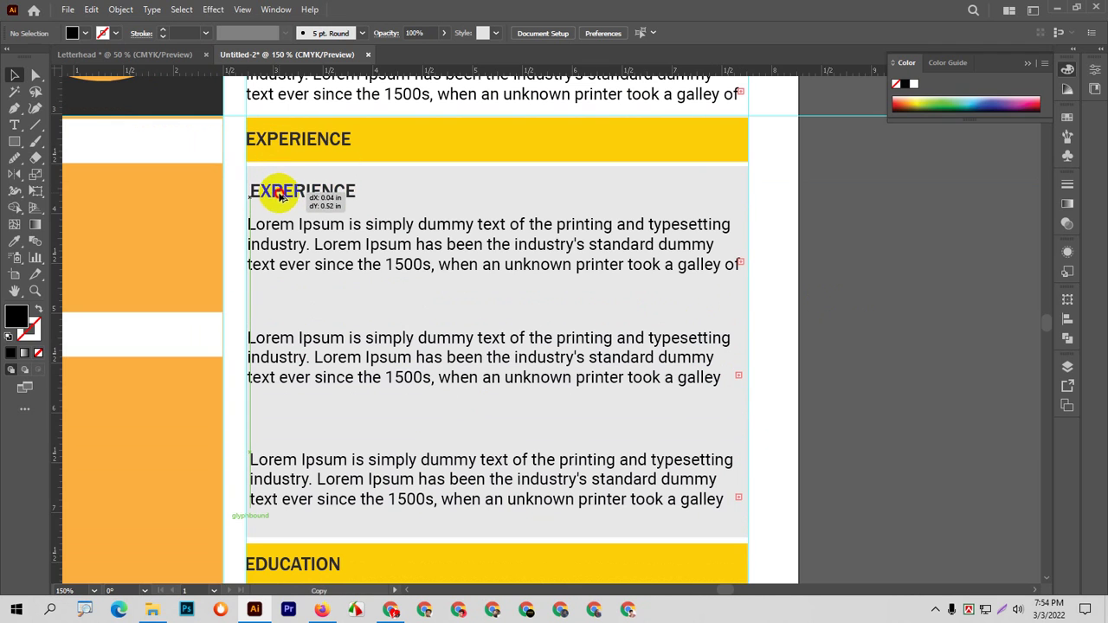
left_click_drag(279, 197, 284, 426)
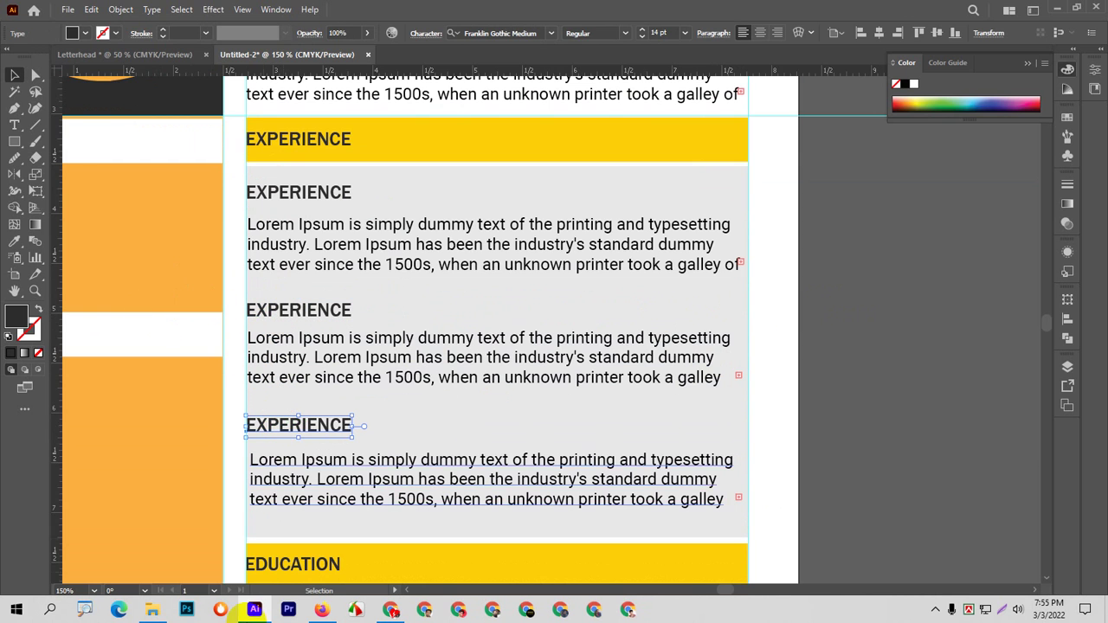
scroll(442, 431, "down", 5)
scroll(112, 362, "down", 1)
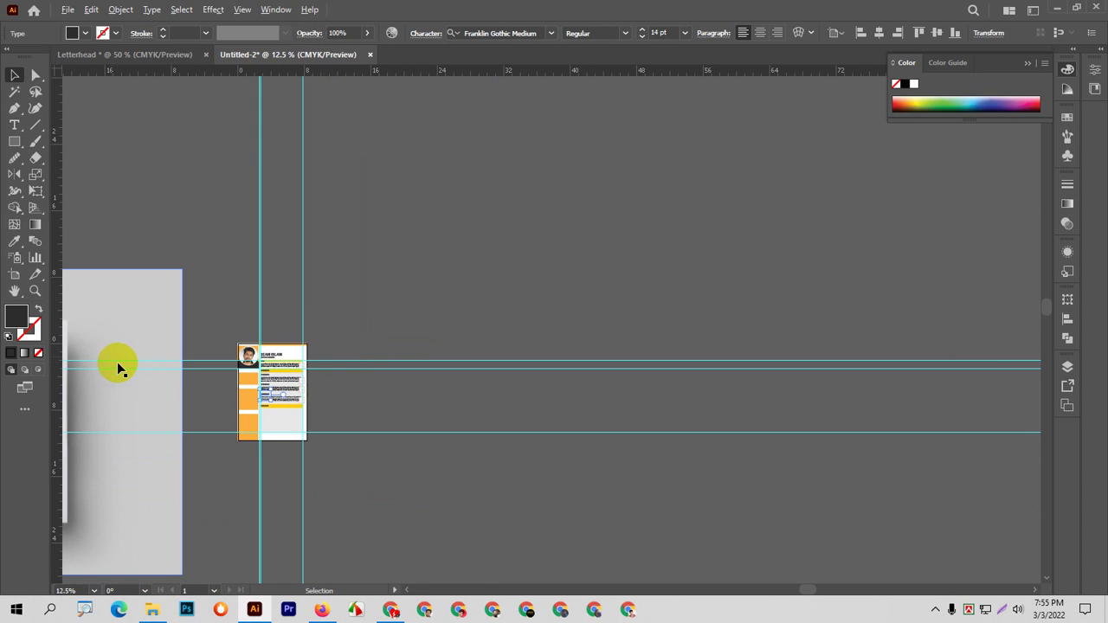
left_click_drag(218, 312, 547, 289)
scroll(318, 391, "up", 5)
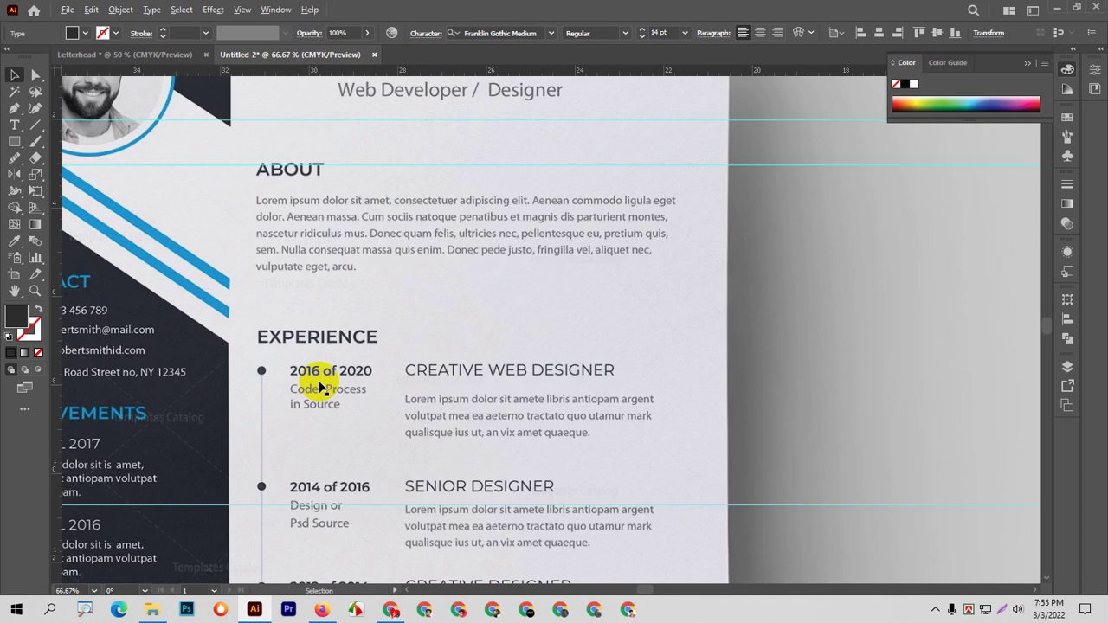
scroll(324, 354, "up", 1)
scroll(331, 354, "down", 2)
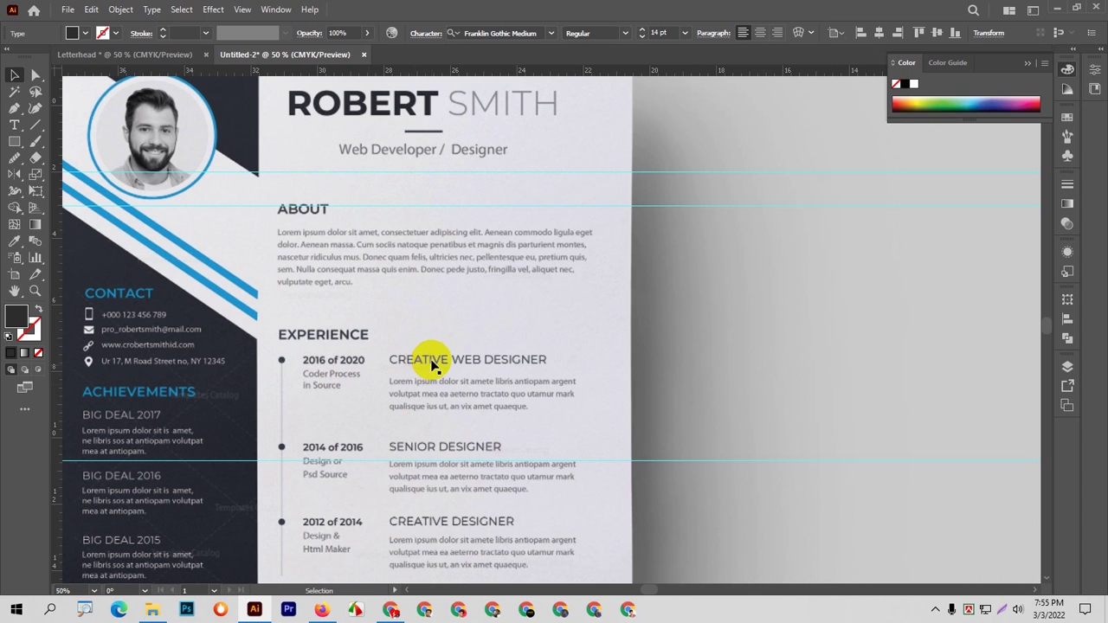
scroll(365, 371, "down", 2)
scroll(365, 372, "down", 2)
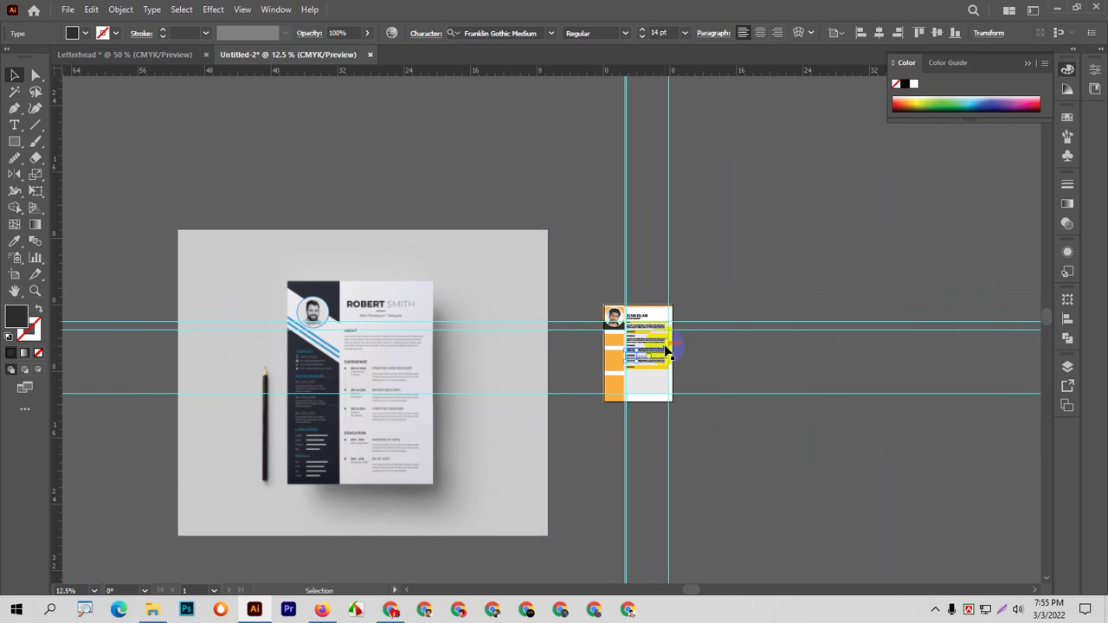
scroll(686, 346, "up", 2)
scroll(678, 343, "up", 2)
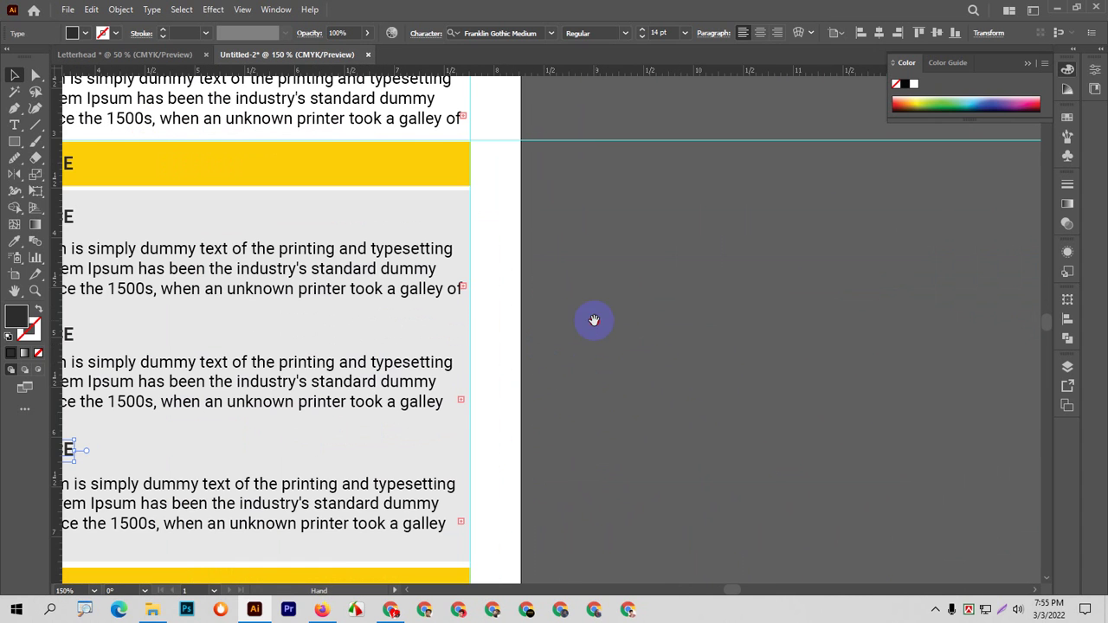
scroll(594, 320, "up", 3)
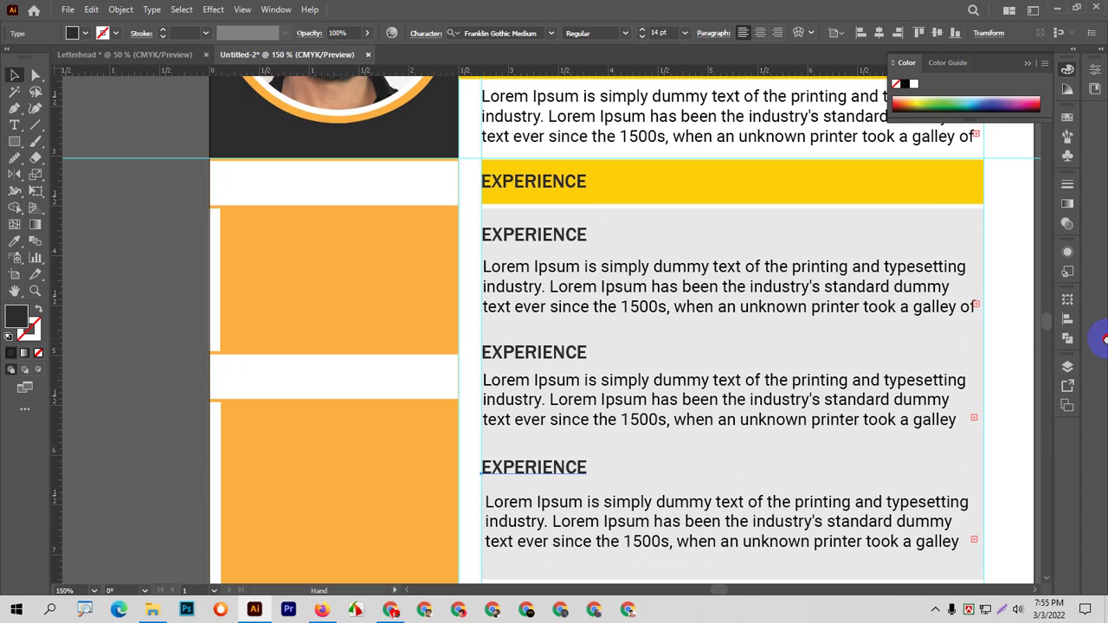
Replace the first EXPERIENCE subheading's text with the years 2015 - 2017.
double_click(543, 236)
left_click_drag(484, 233, 648, 234)
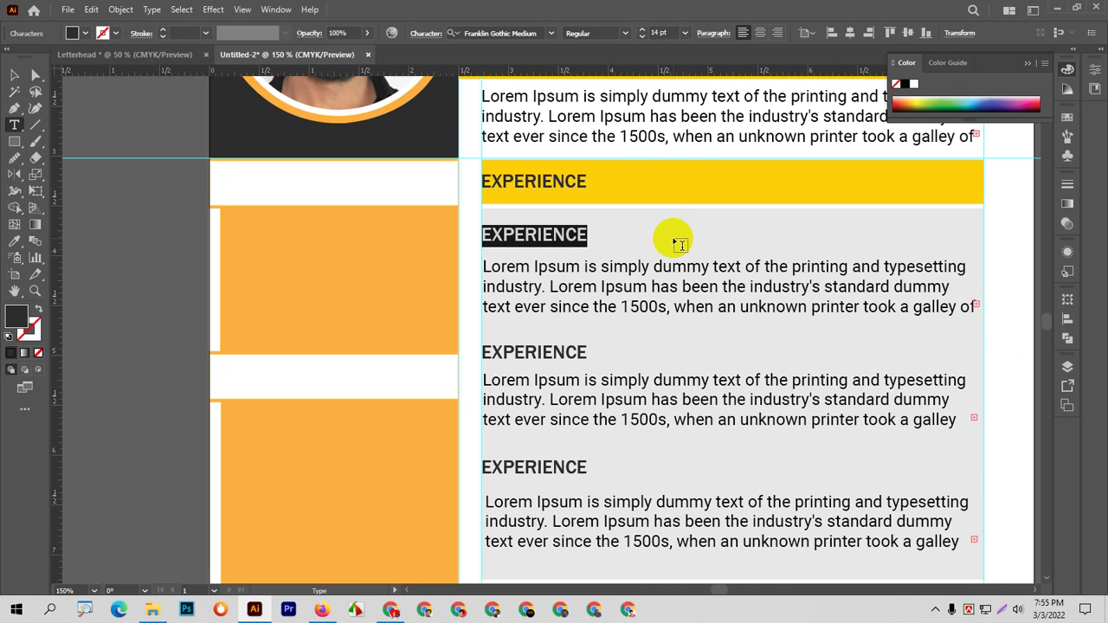
scroll(680, 245, "down", 1)
scroll(672, 240, "down", 3)
scroll(667, 240, "up", 1)
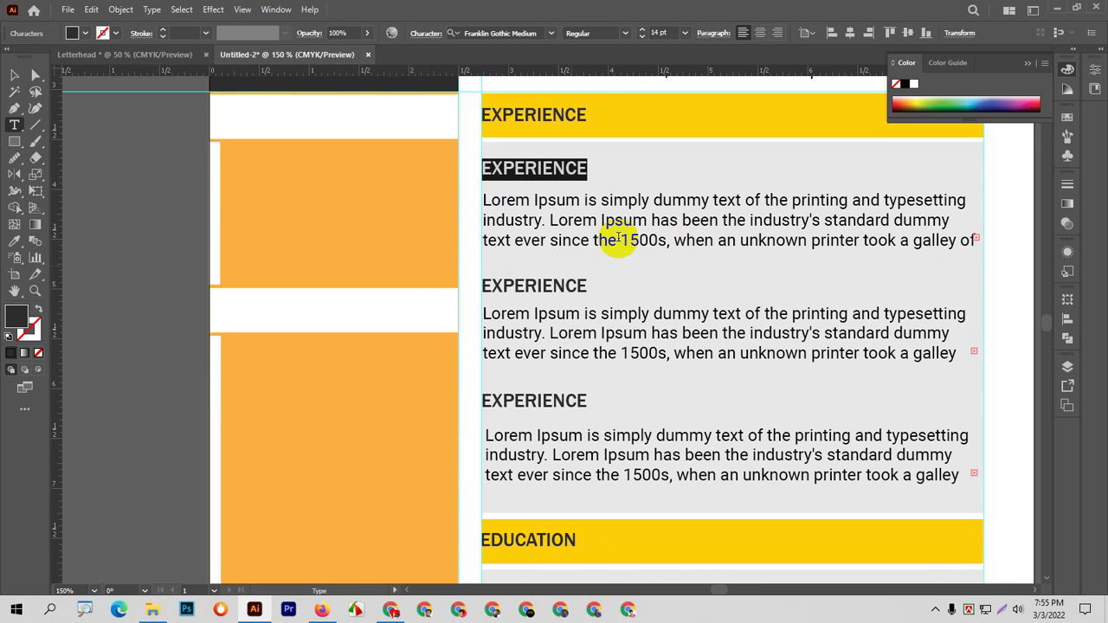
type("2015 - 2017")
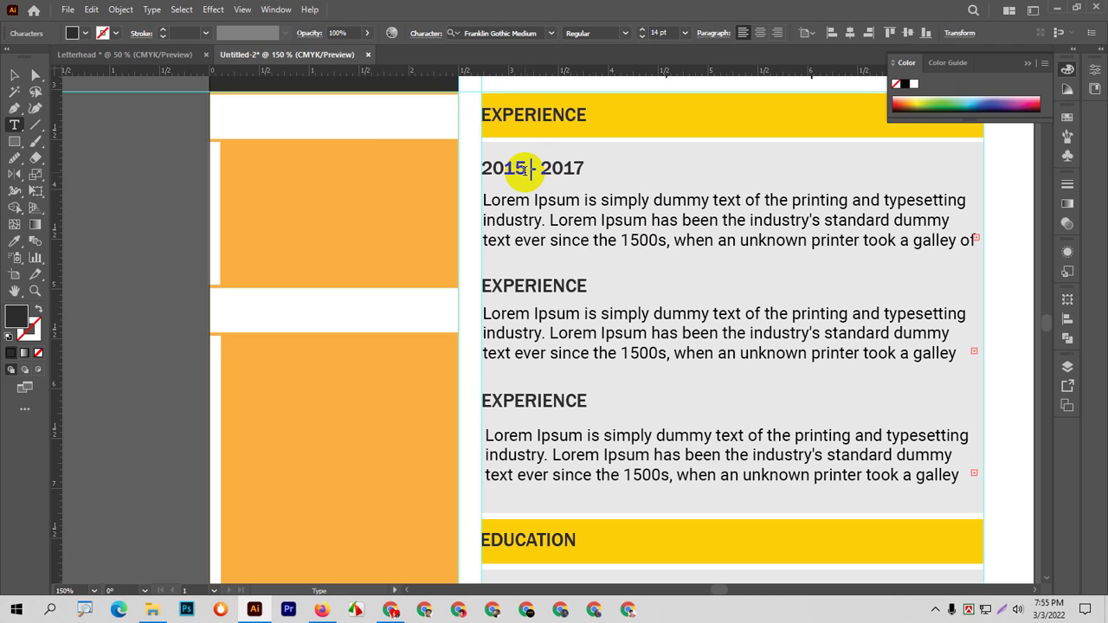
scroll(485, 190, "down", 5)
scroll(165, 294, "down", 3)
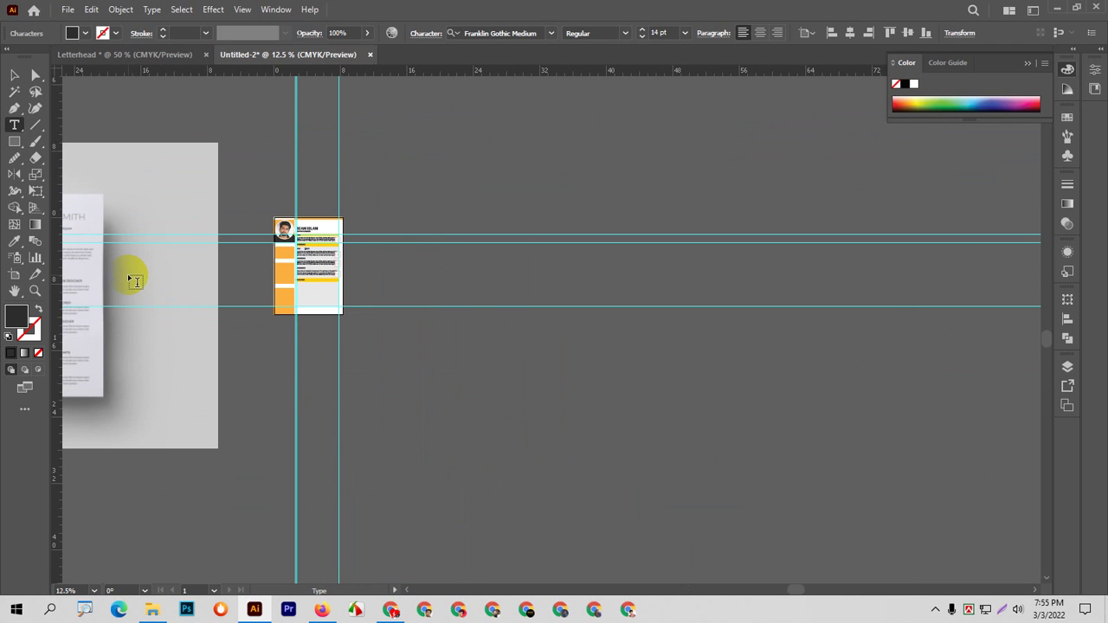
left_click(143, 274)
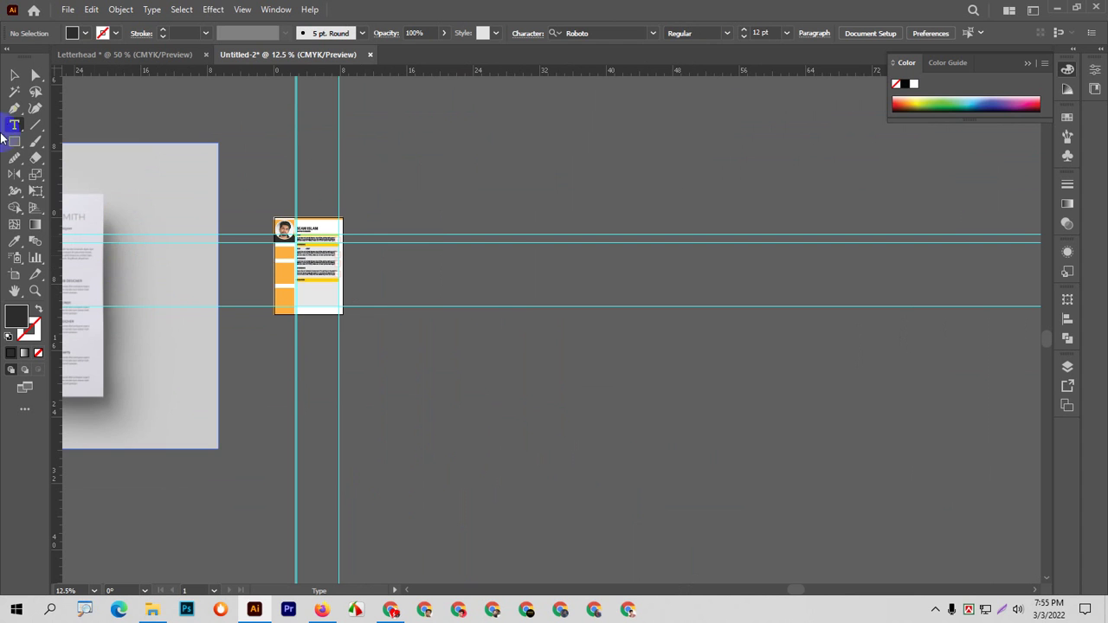
left_click(14, 75)
left_click_drag(112, 263, 485, 292)
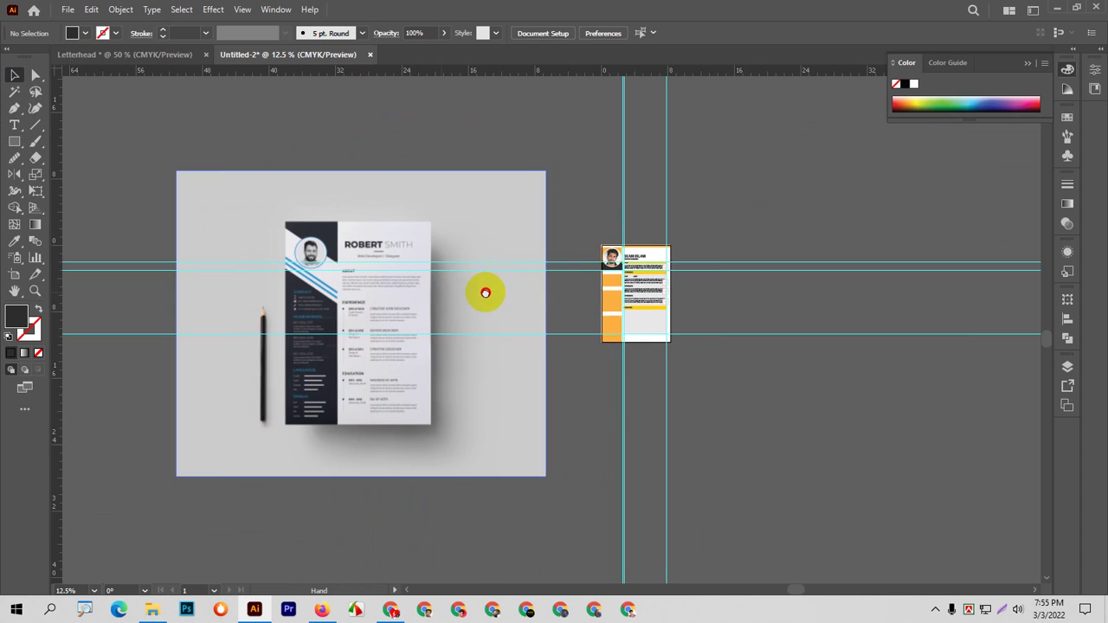
scroll(415, 294, "up", 5)
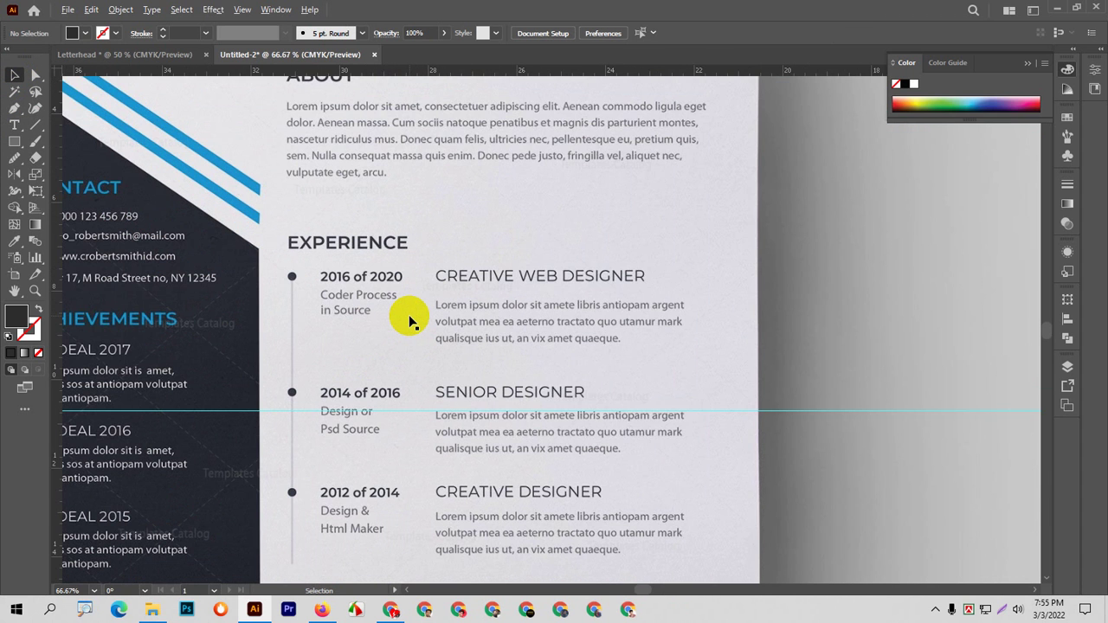
scroll(411, 320, "down", 2)
scroll(406, 293, "down", 3)
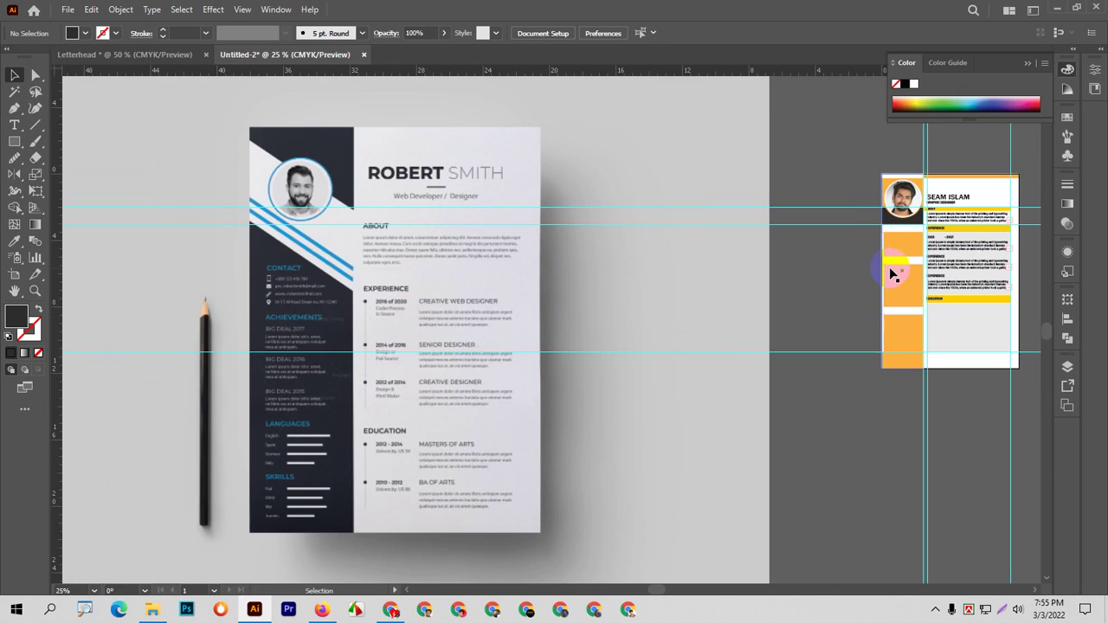
scroll(895, 271, "up", 4)
scroll(895, 271, "up", 2)
left_click_drag(903, 254, 255, 329)
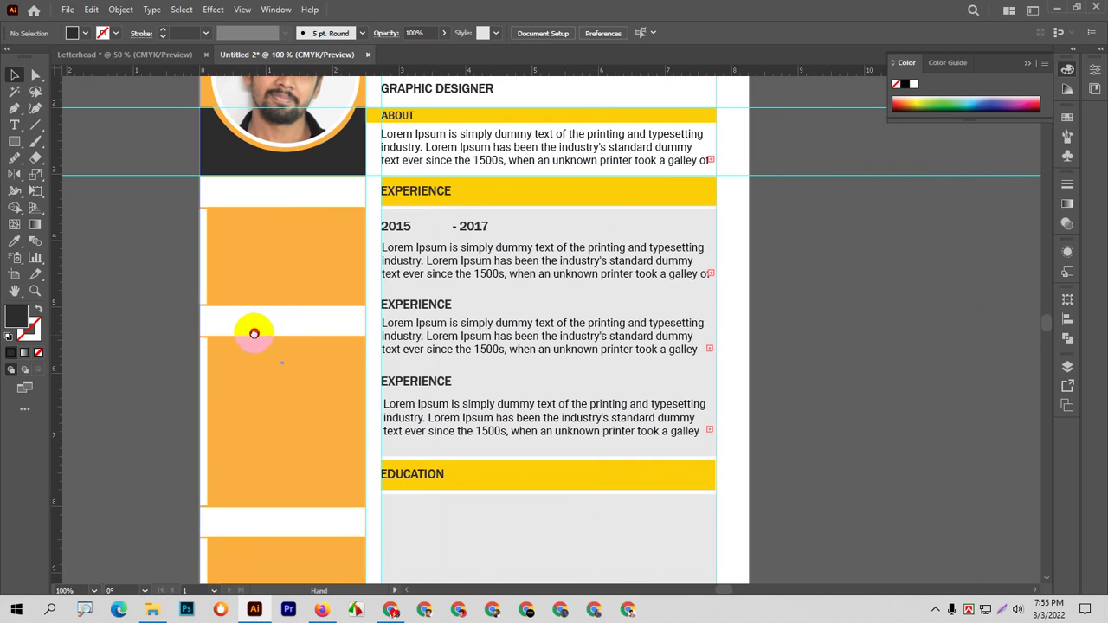
Retype the first experience date heading from 2015 - 2017 to 2019- 2022.
left_click(446, 226)
scroll(448, 227, "up", 3)
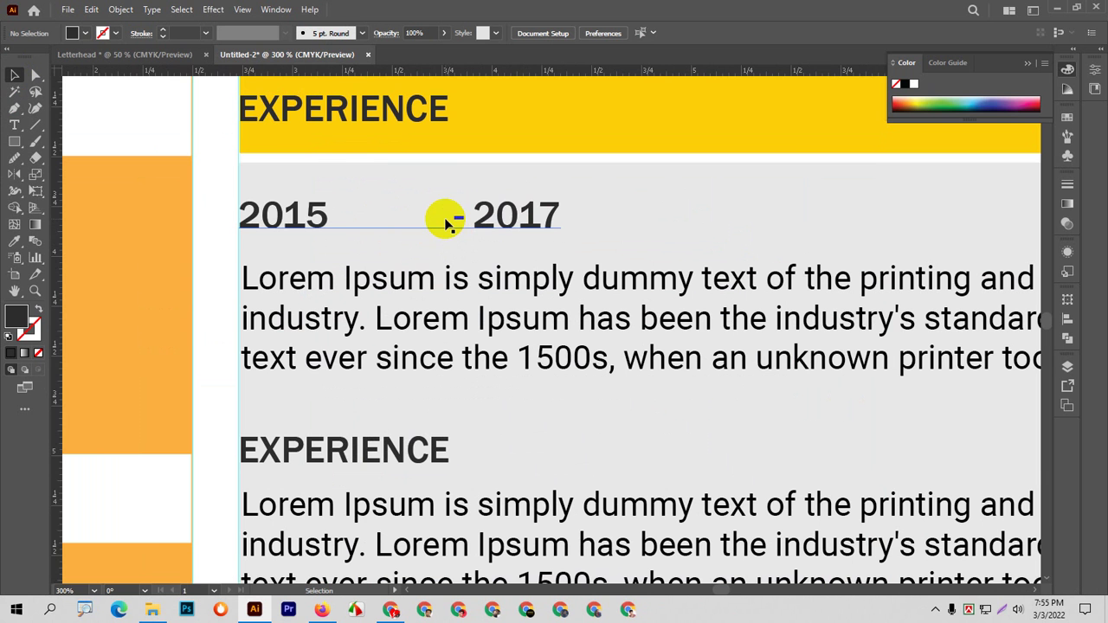
double_click(446, 224)
left_click_drag(452, 220, 307, 218)
key("BackSpace")
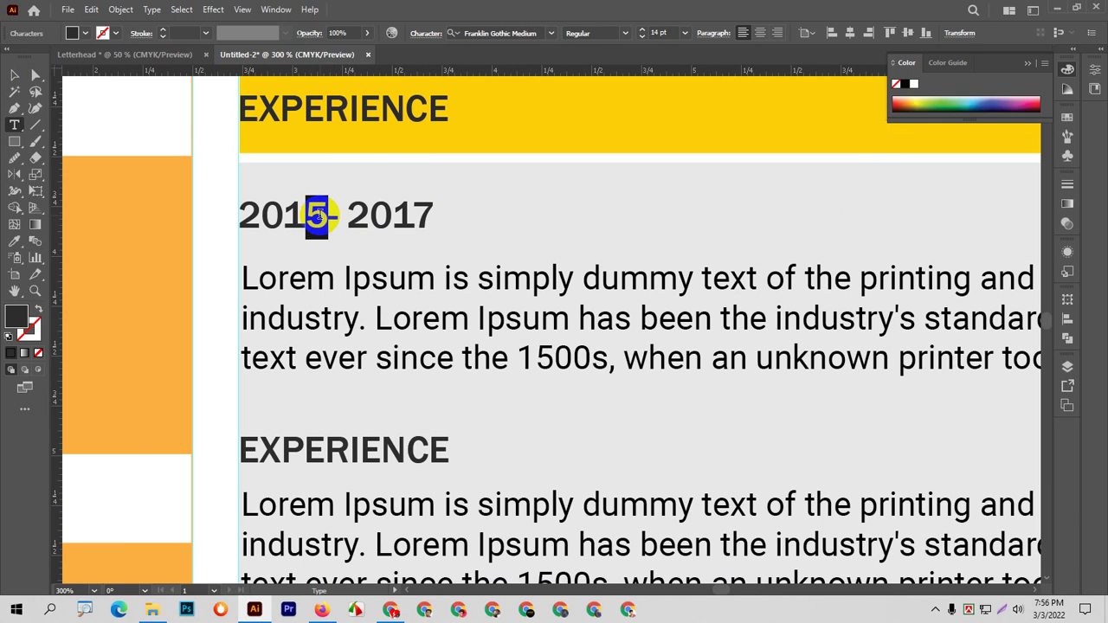
type("9")
left_click_drag(394, 217, 456, 214)
type("22")
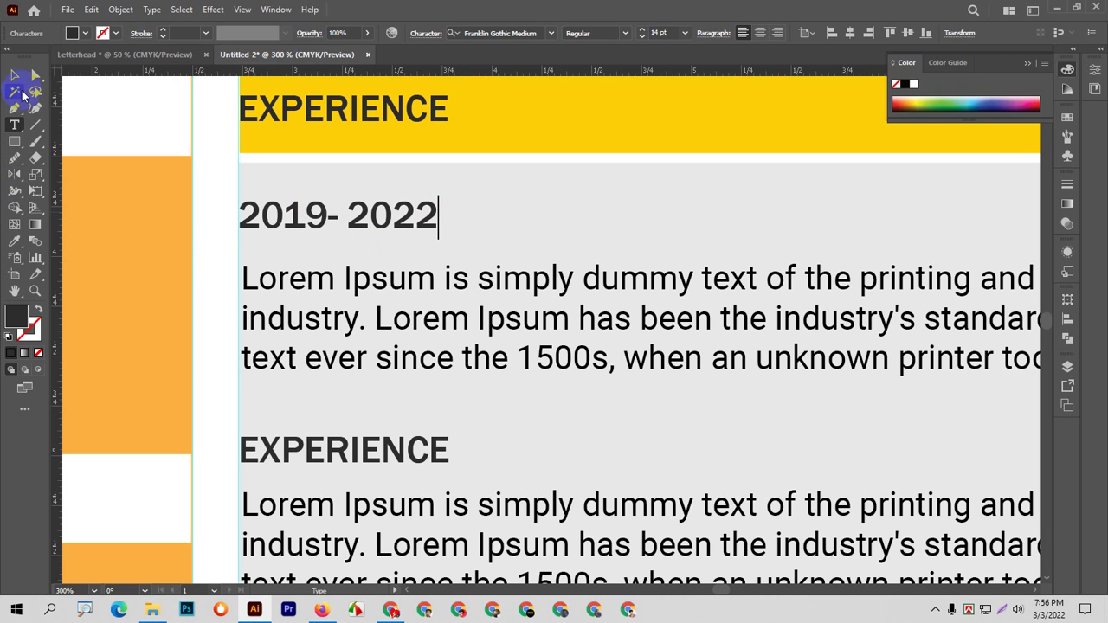
left_click(16, 78)
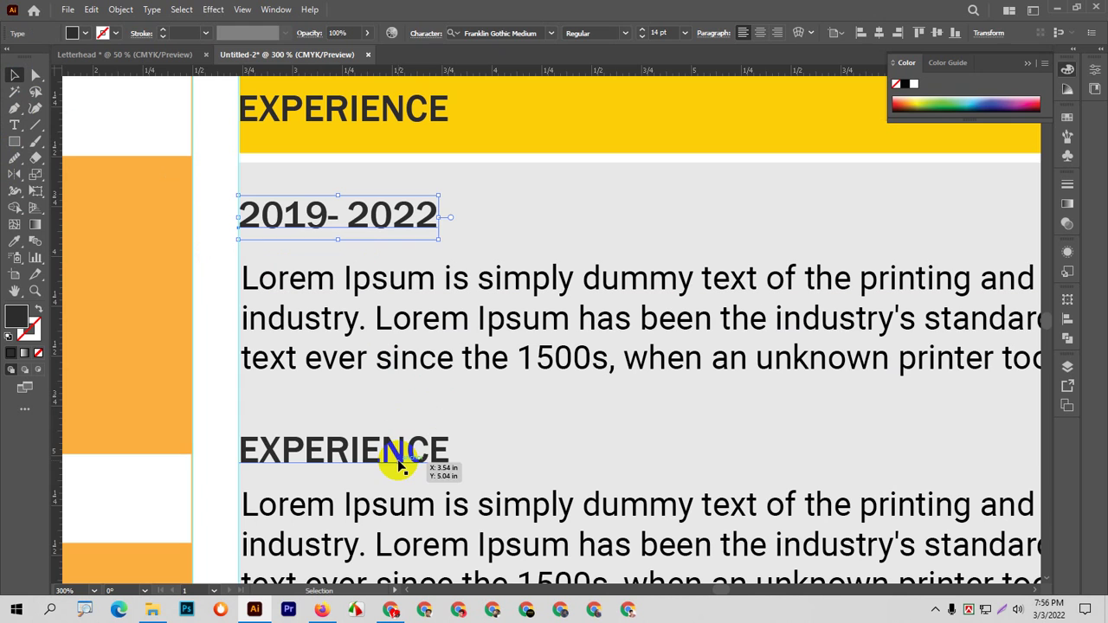
Replace the second EXPERIENCE heading with a copy of the date heading, retyped toward 2017- 2019.
left_click(366, 457)
key("Delete")
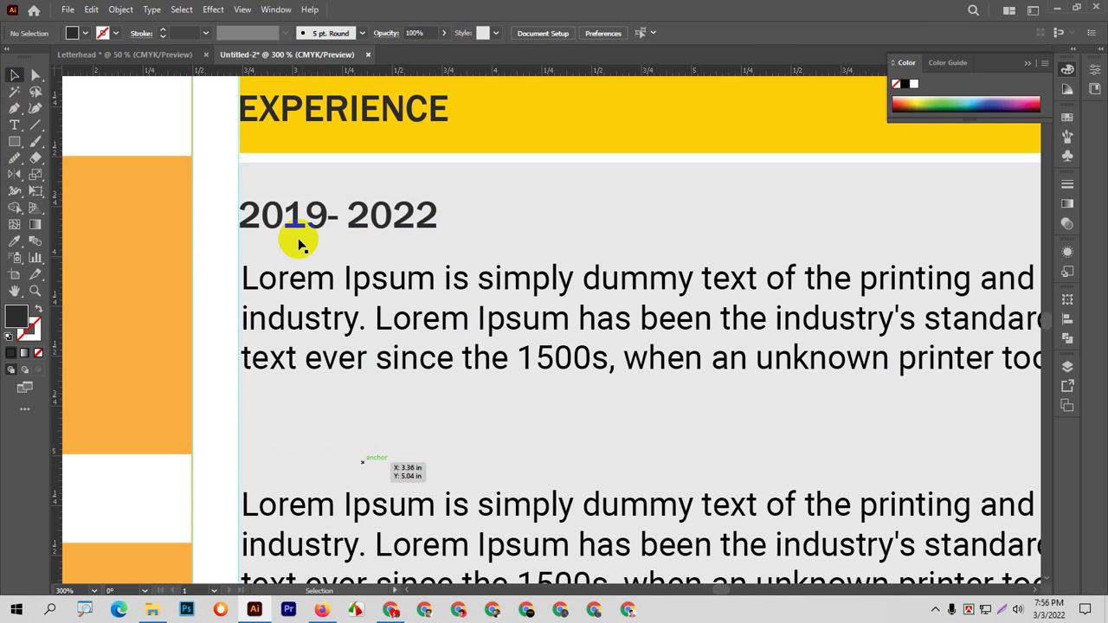
left_click_drag(318, 230, 317, 473)
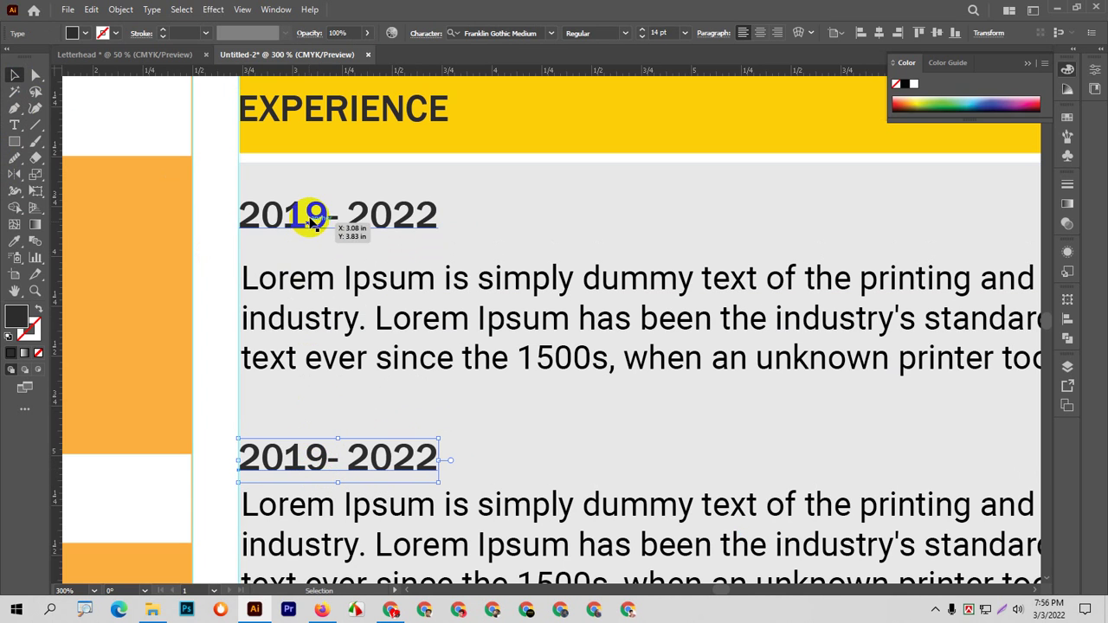
double_click(312, 457)
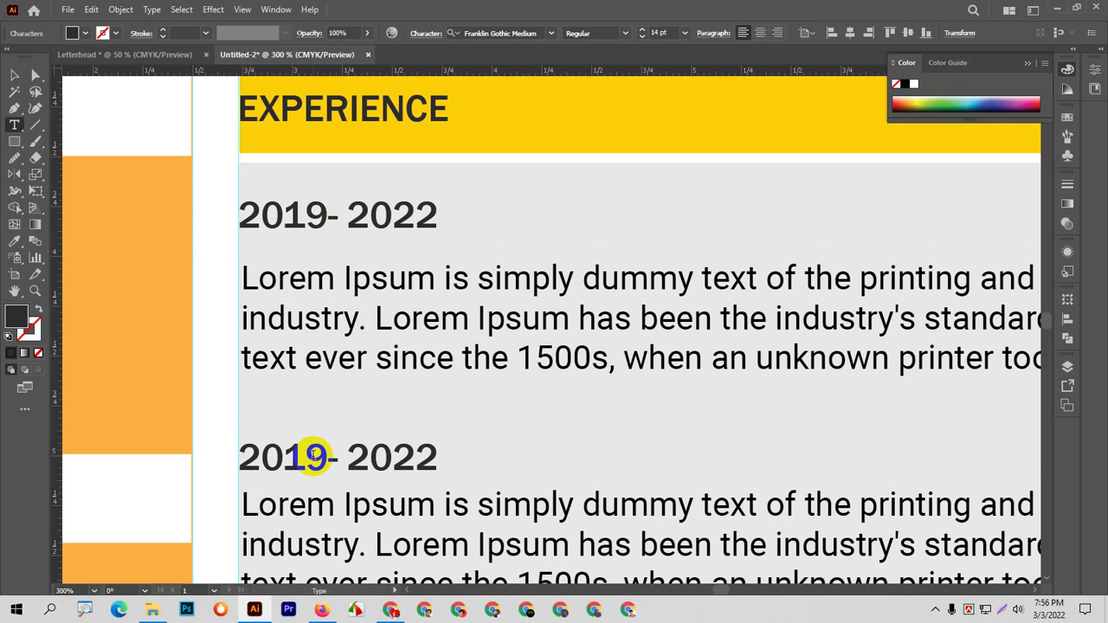
left_click_drag(314, 455, 327, 456)
type("7")
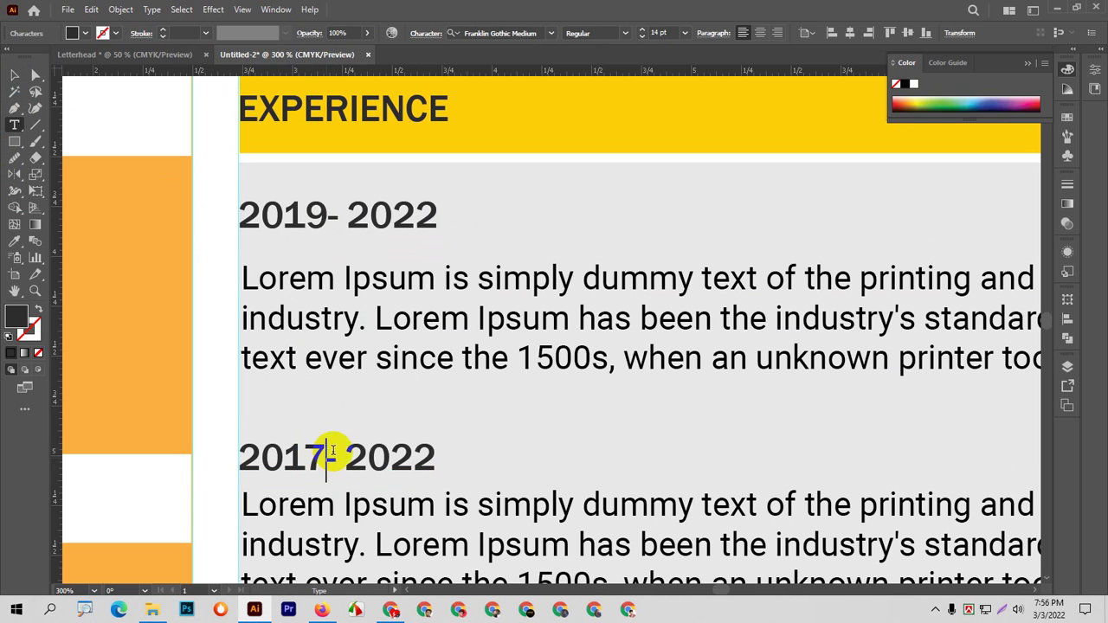
left_click_drag(391, 456, 464, 460)
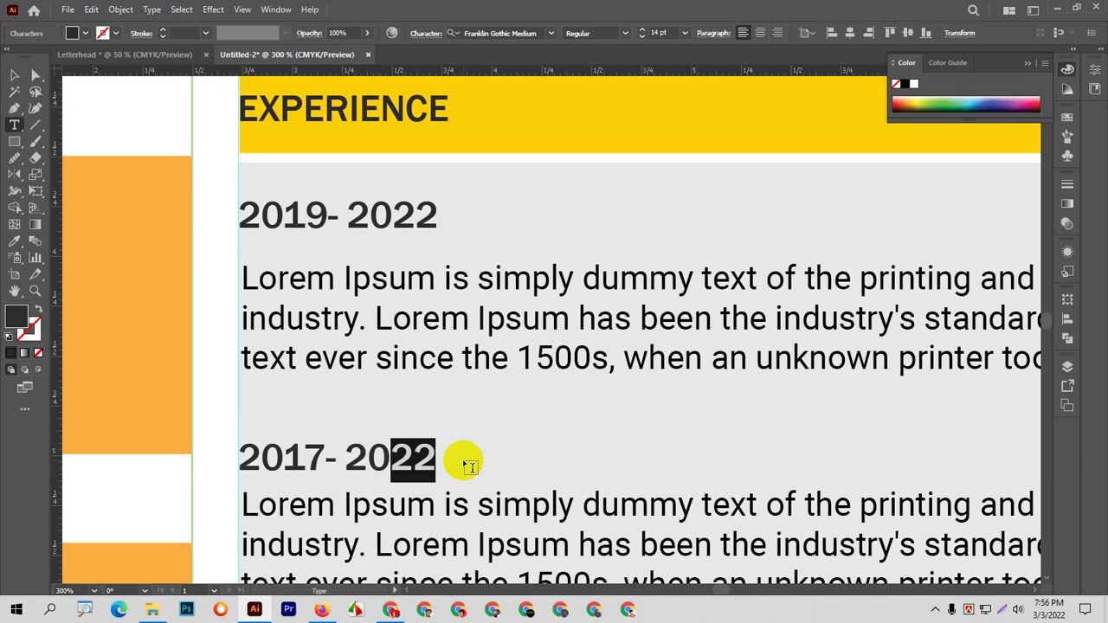
type("19")
Correct the final digit so the second heading reads 2017- 2019.
scroll(468, 466, "down", 3)
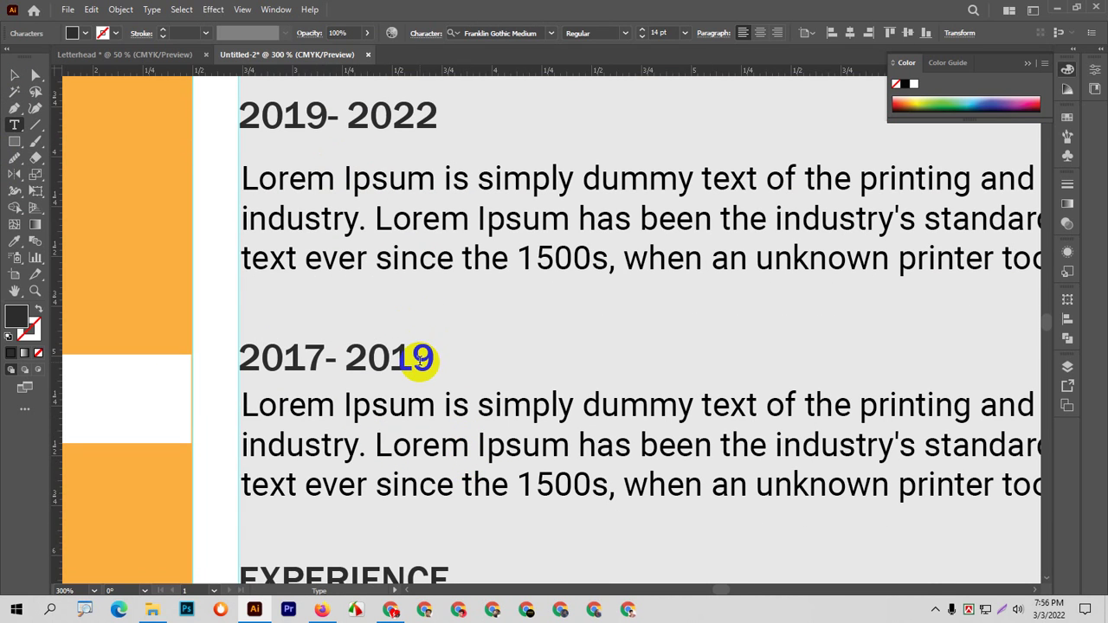
left_click_drag(419, 360, 435, 360)
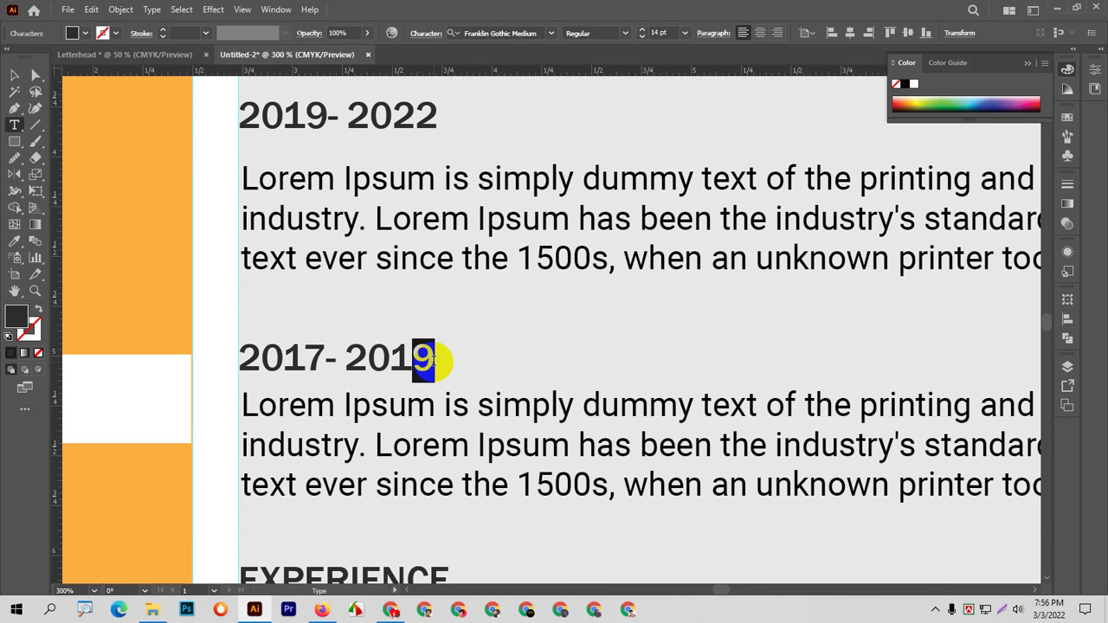
type("8")
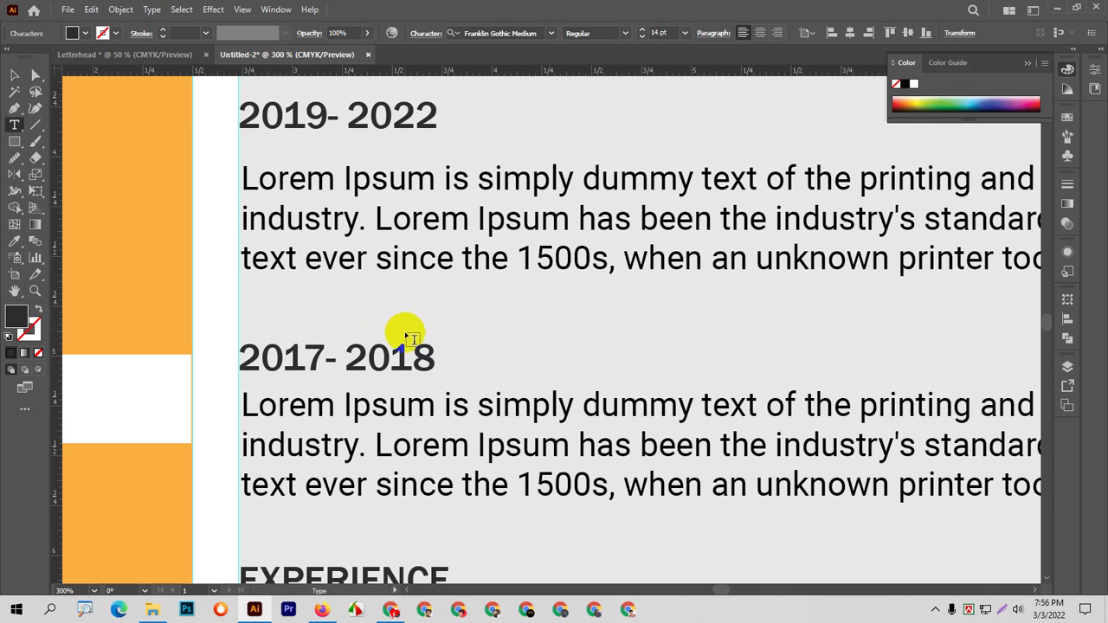
key("shift+Left")
type("9")
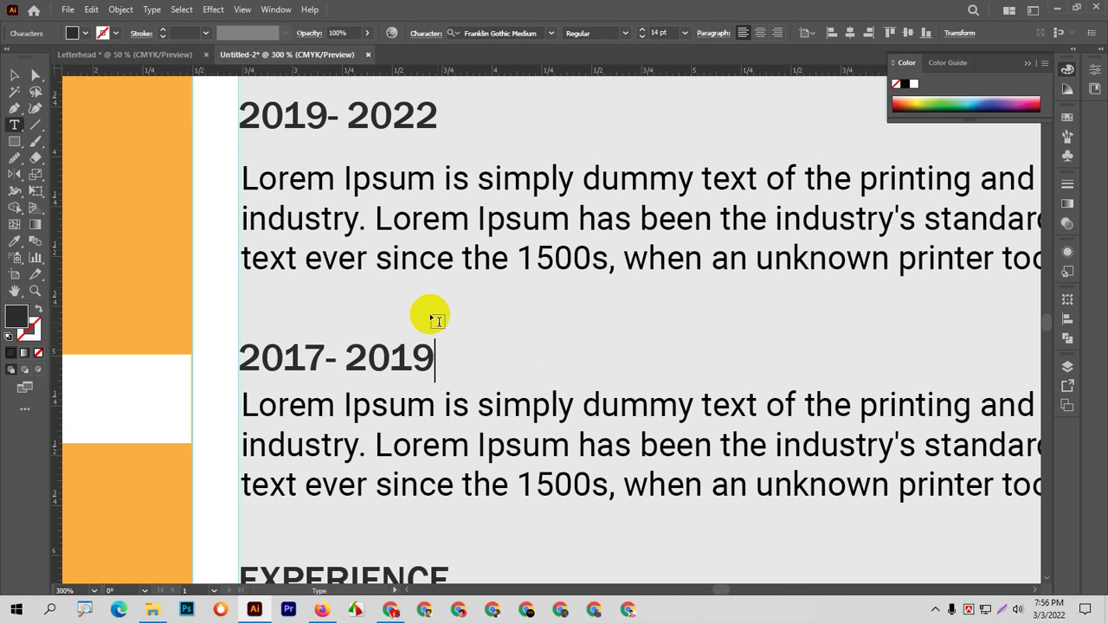
scroll(395, 304, "down", 1)
scroll(396, 306, "down", 2)
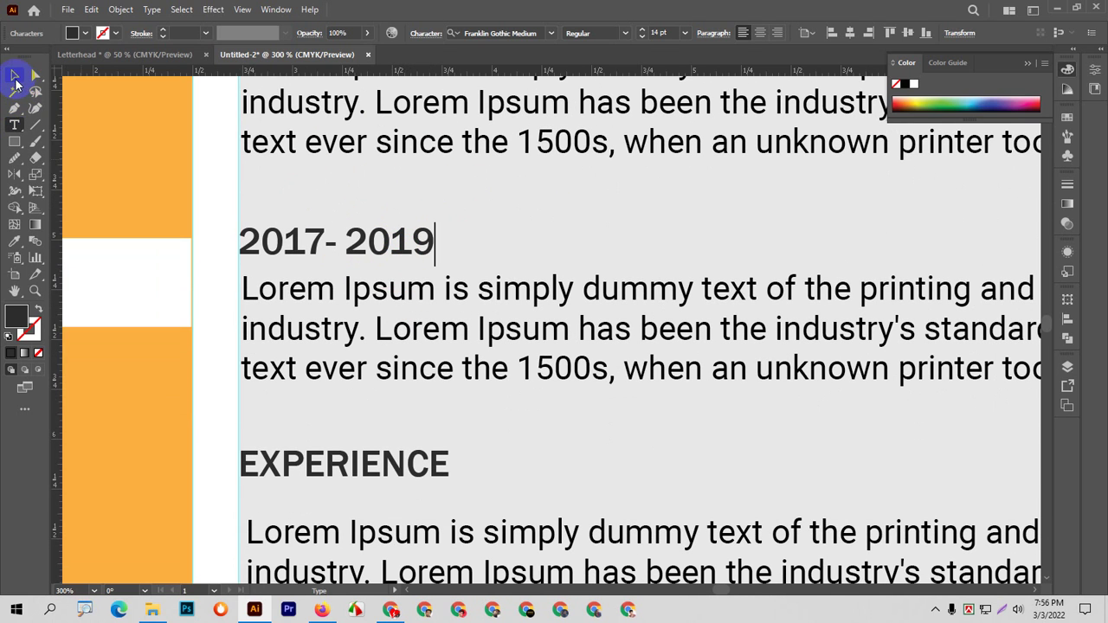
left_click(15, 76)
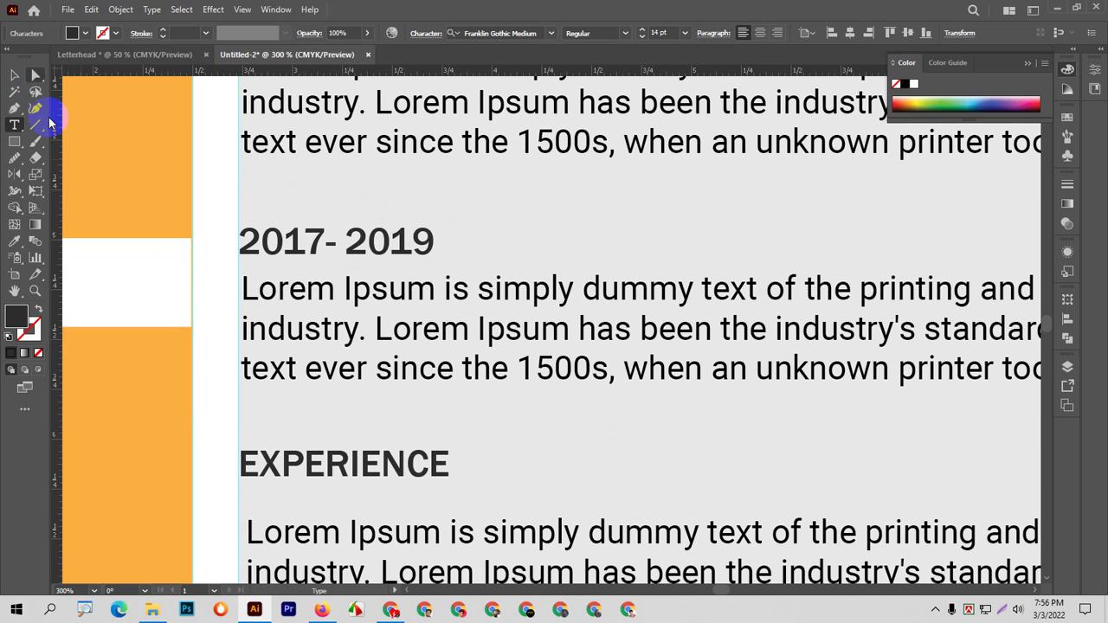
Replace the leftover EXPERIENCE heading with a copied date heading reading 2016- 2017.
left_click(318, 464)
key("Delete")
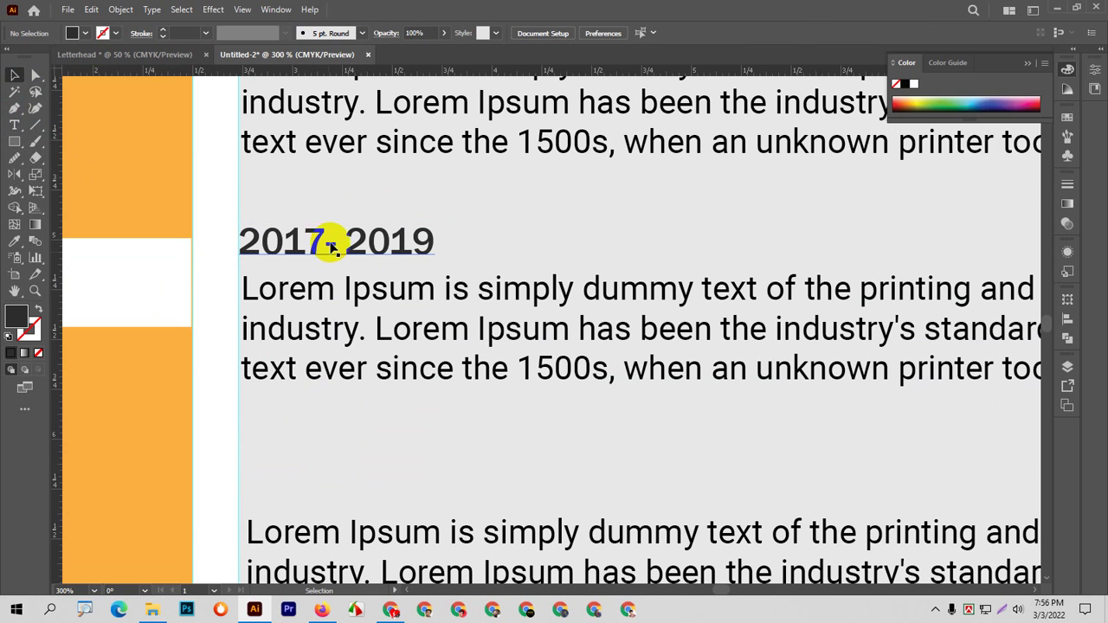
left_click_drag(318, 245, 320, 491)
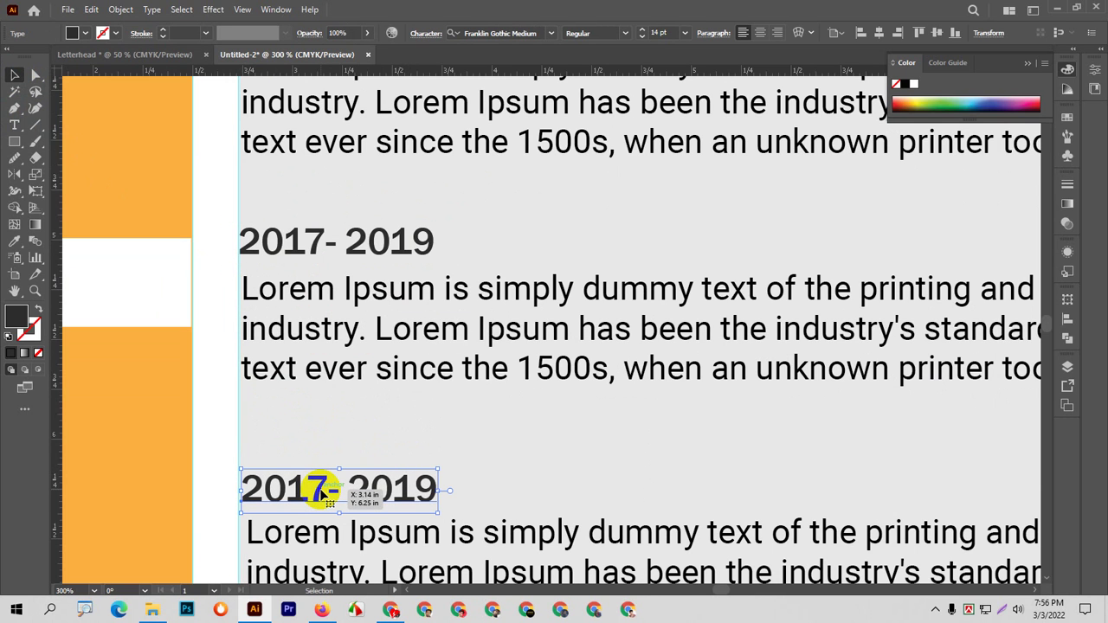
double_click(328, 490)
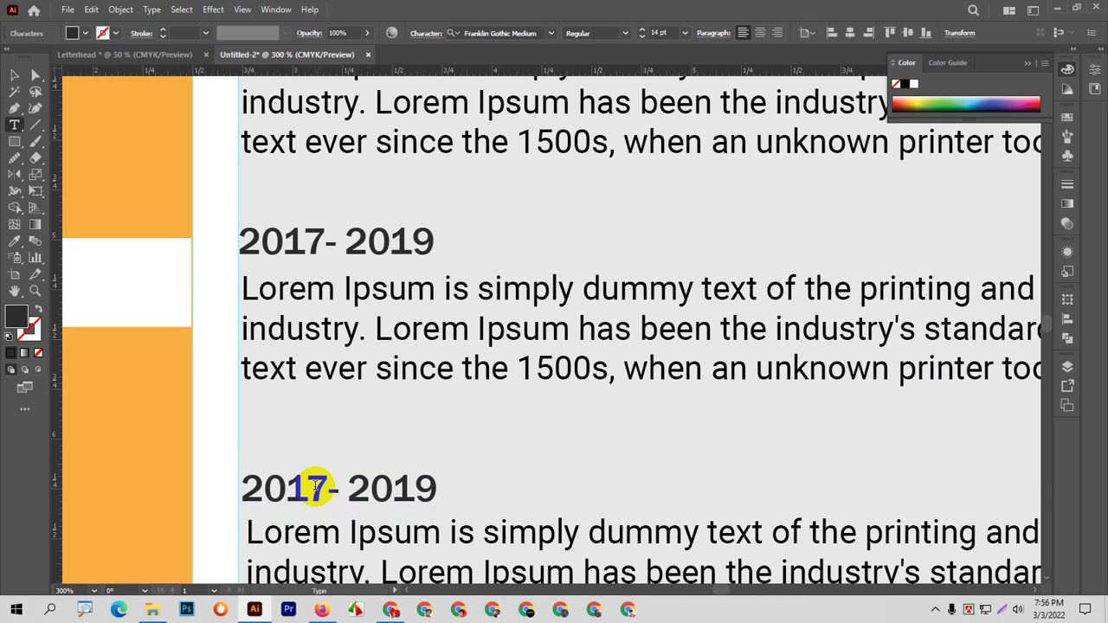
key("shift+Left")
type("6")
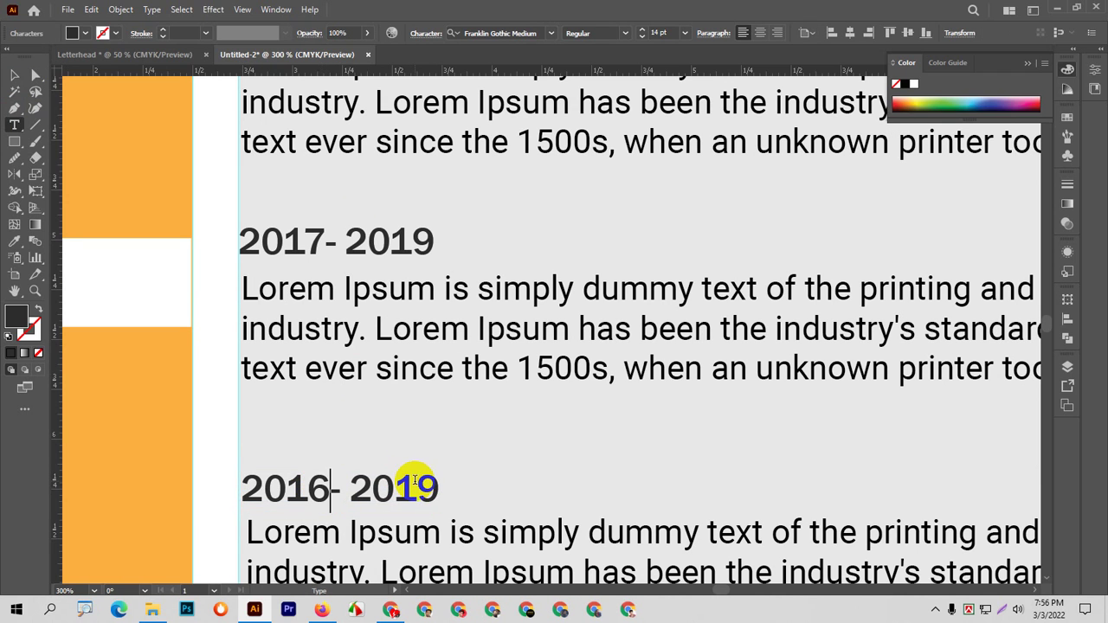
left_click_drag(416, 489, 465, 486)
type("7")
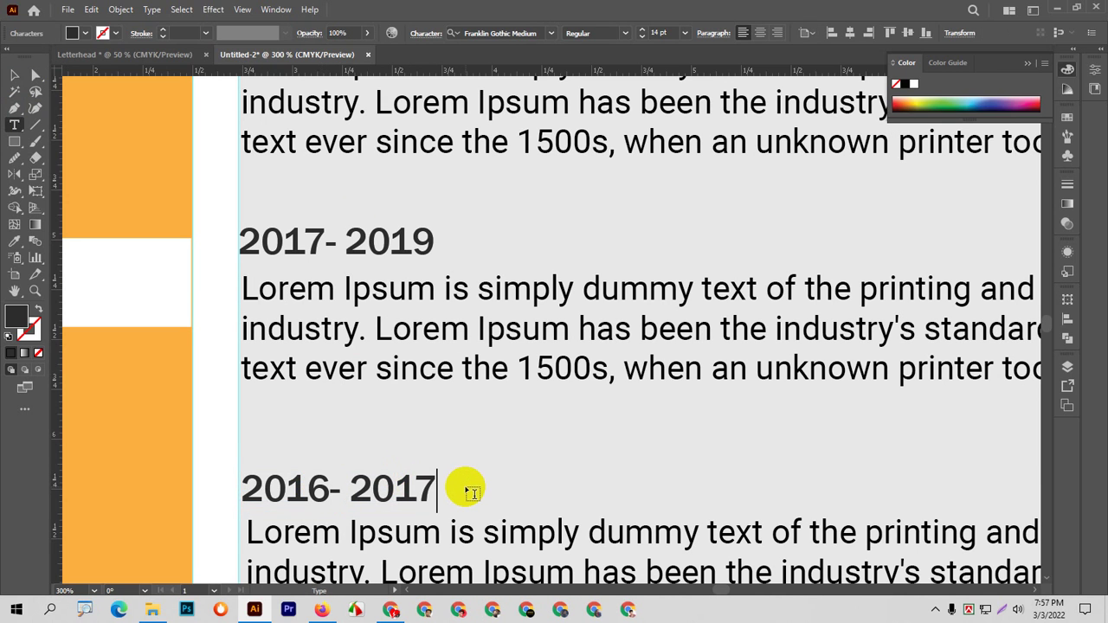
key("ctrl+1")
scroll(503, 407, "down", 2)
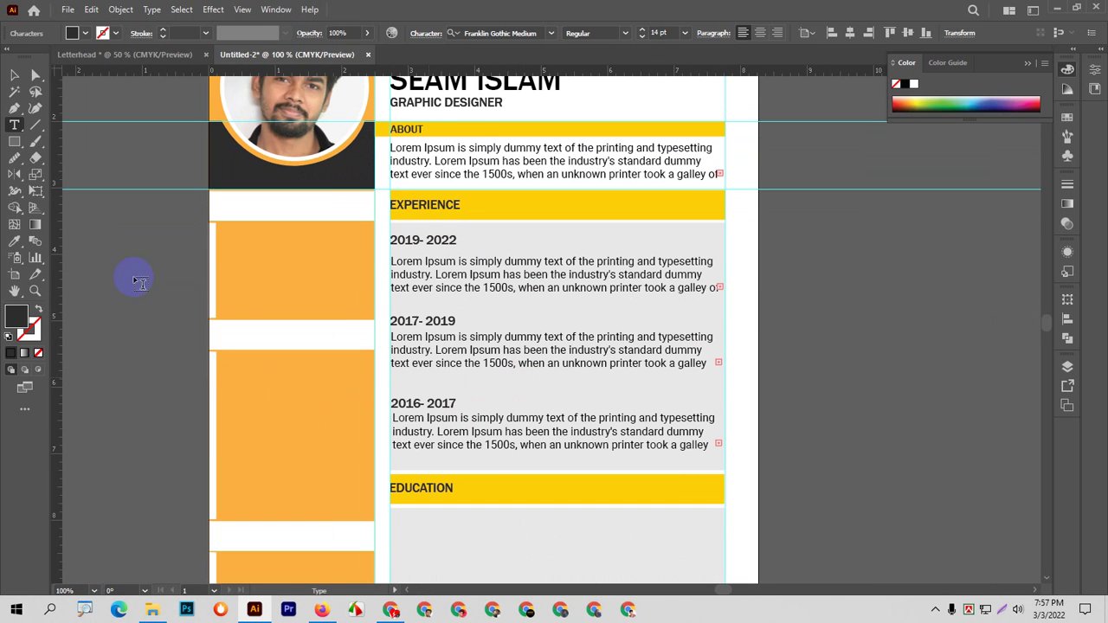
Copy the 2016- 2017 heading and its paragraph to just below EDUCATION.
left_click(20, 78)
left_click(145, 113)
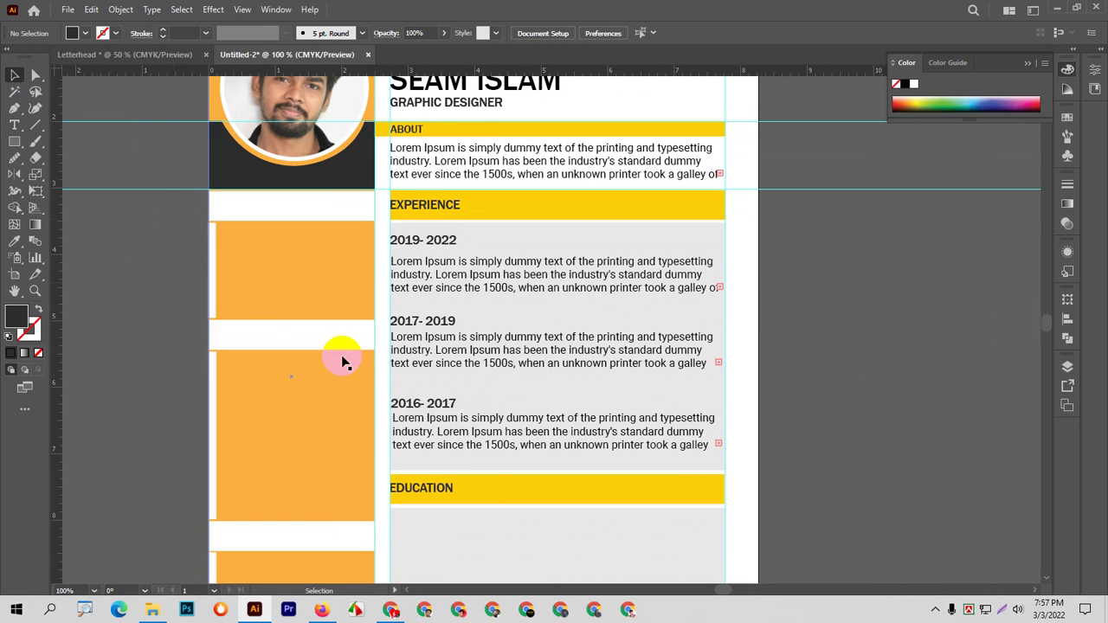
scroll(386, 354, "down", 2)
scroll(386, 353, "down", 1)
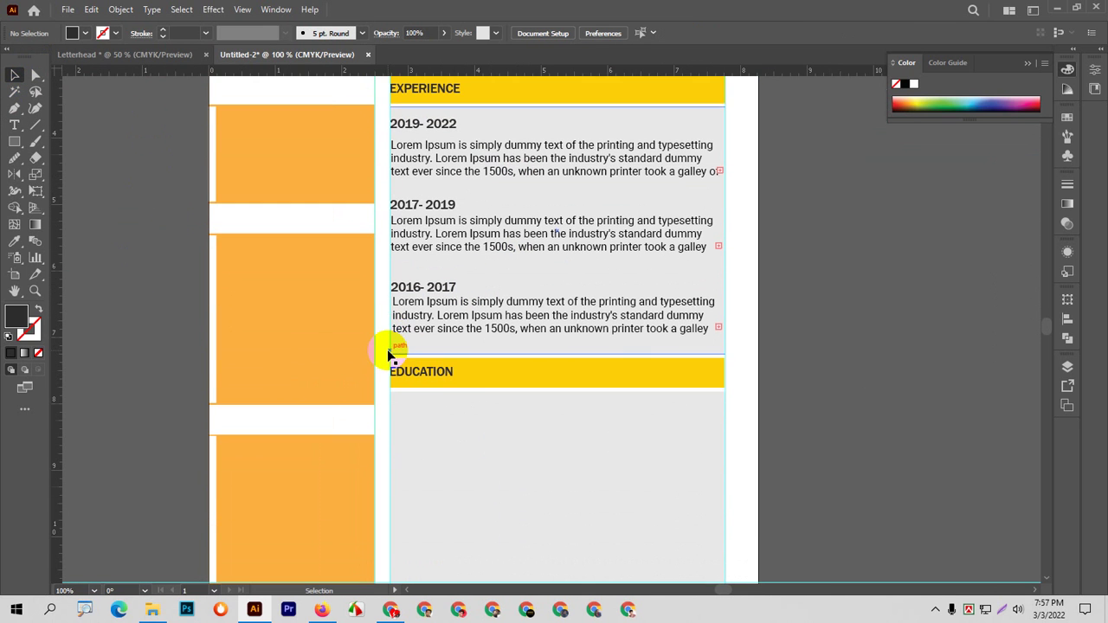
left_click(449, 321)
left_click(430, 293, "shift")
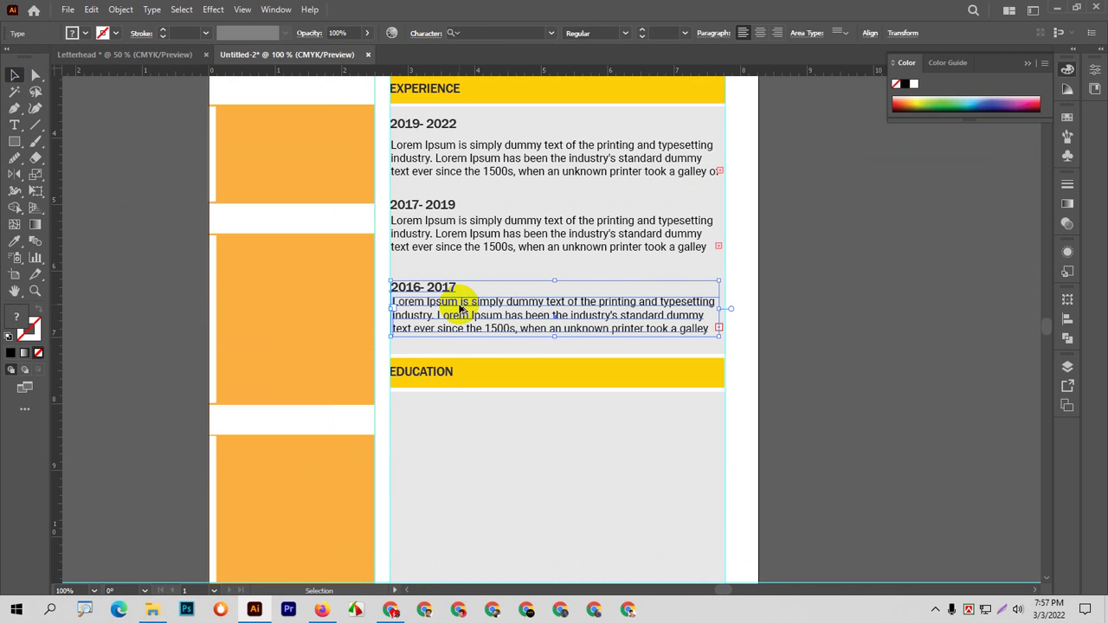
left_click_drag(459, 309, 456, 442)
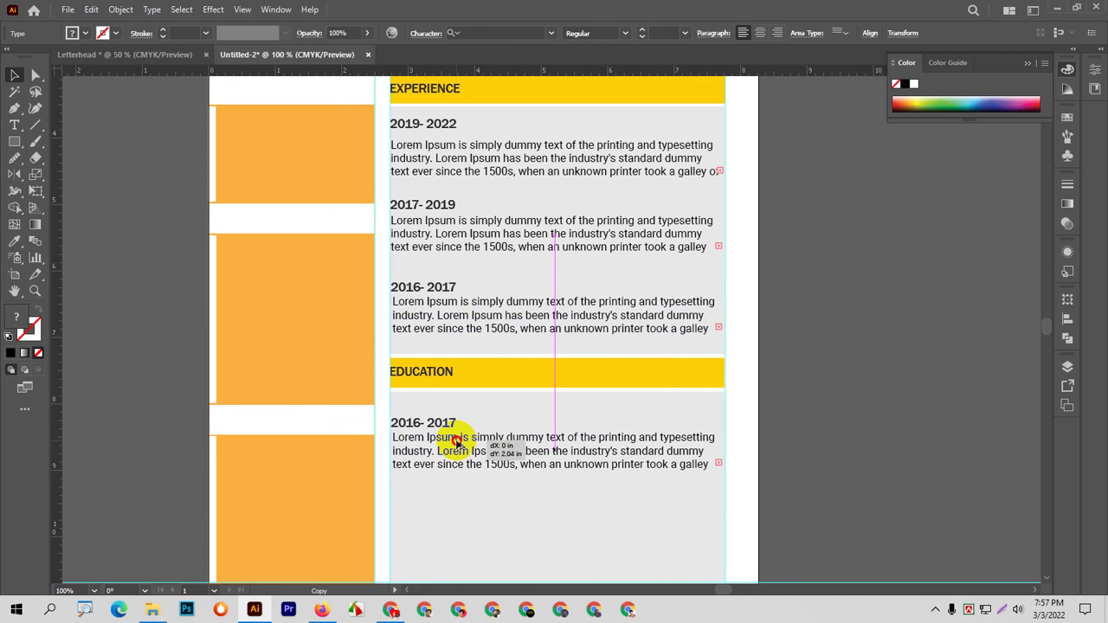
left_click_drag(456, 441, 459, 437)
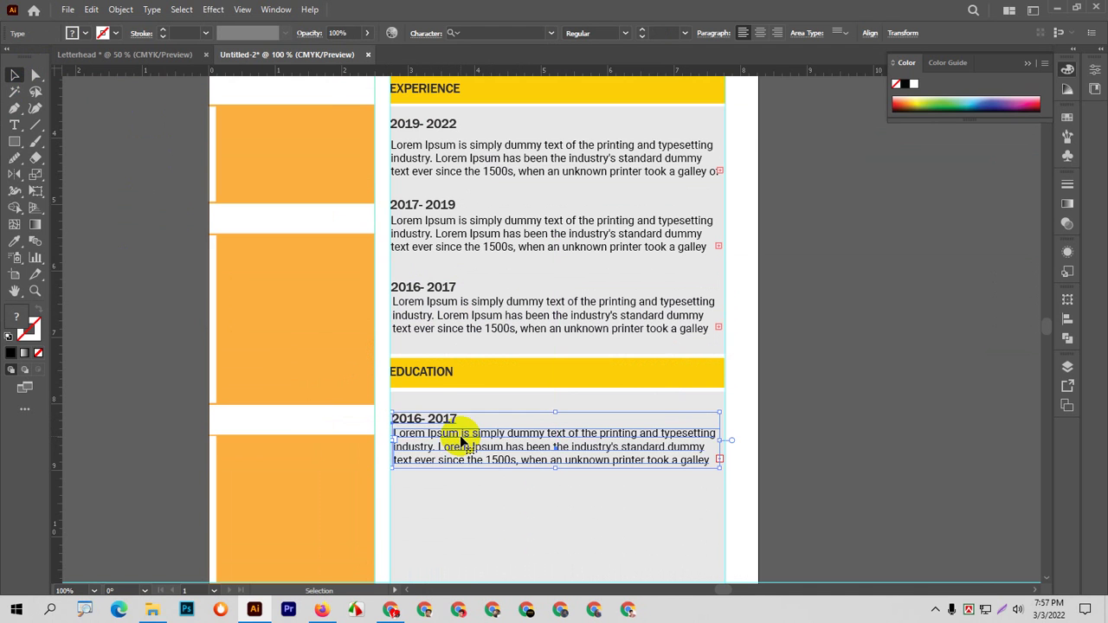
Place a second copy of the entry beneath the first Education entry.
scroll(464, 415, "down", 3)
mouse_move(466, 384)
left_mouse_down()
mouse_move(466, 435)
mouse_move(463, 425)
left_mouse_up()
scroll(465, 433, "up", 3)
scroll(462, 378, "up", 1)
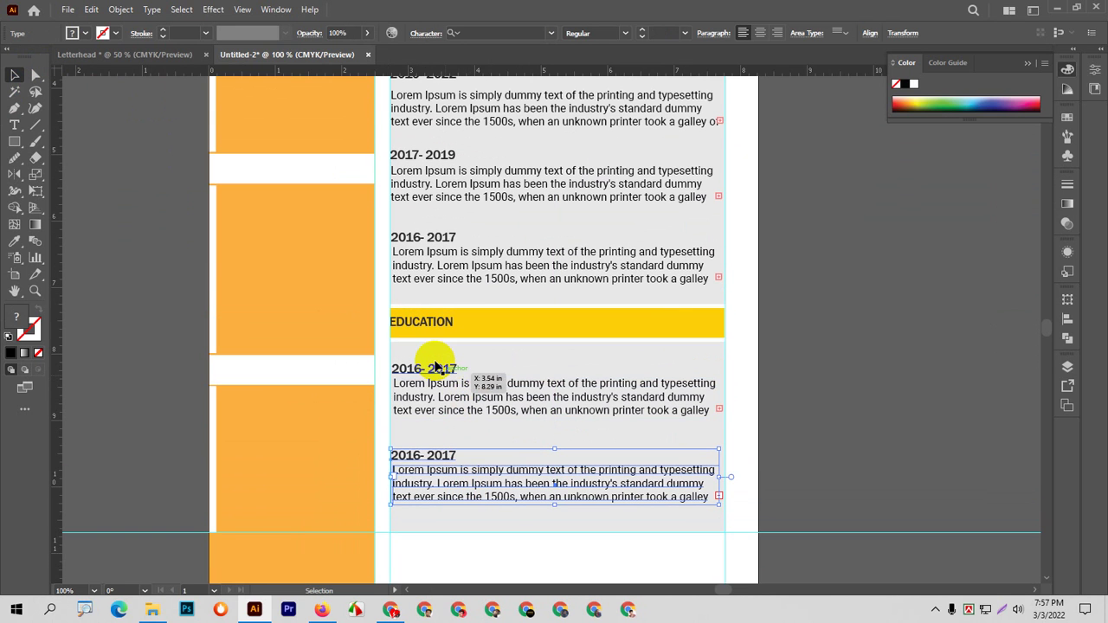
left_click(451, 368)
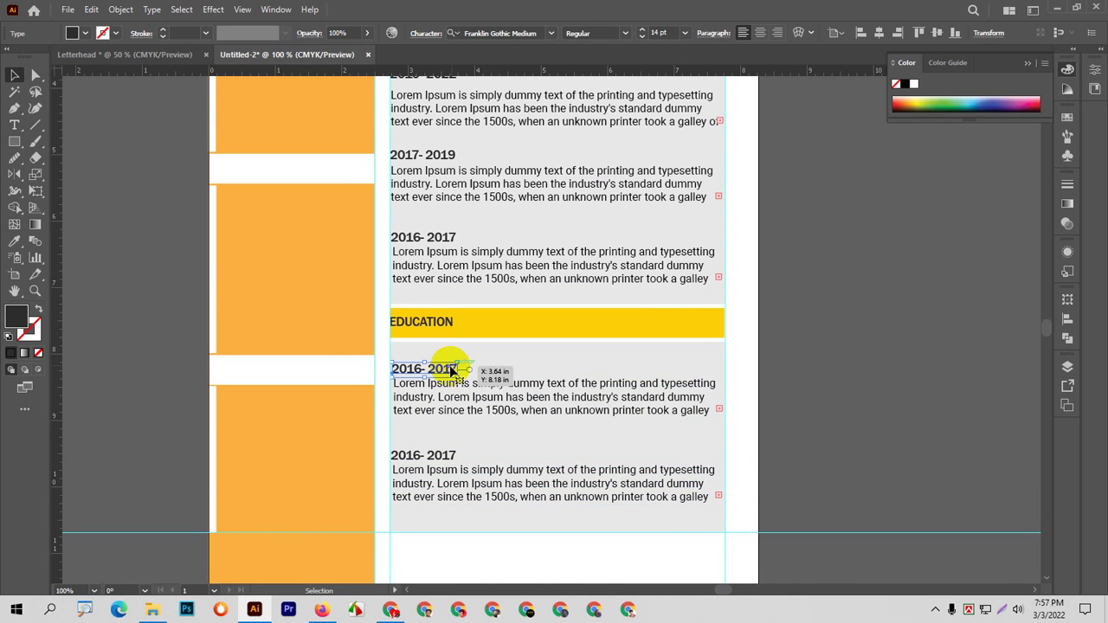
scroll(446, 369, "up", 3)
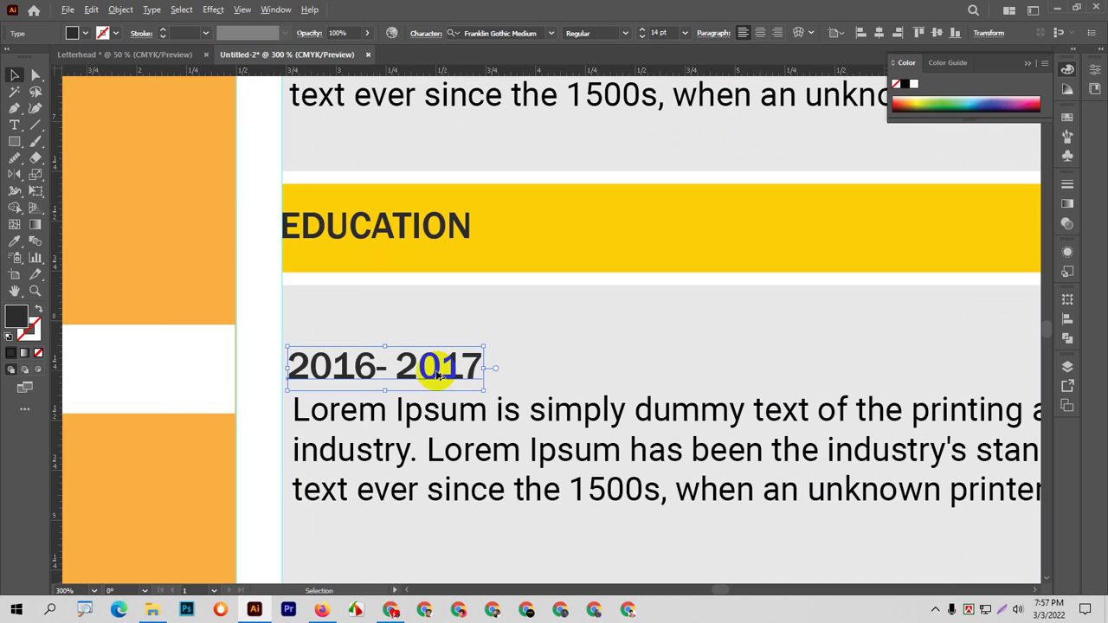
Change the first Education heading's dates from 2016- 2017 to 2019- 2020.
double_click(369, 370)
left_click_drag(357, 371, 368, 371)
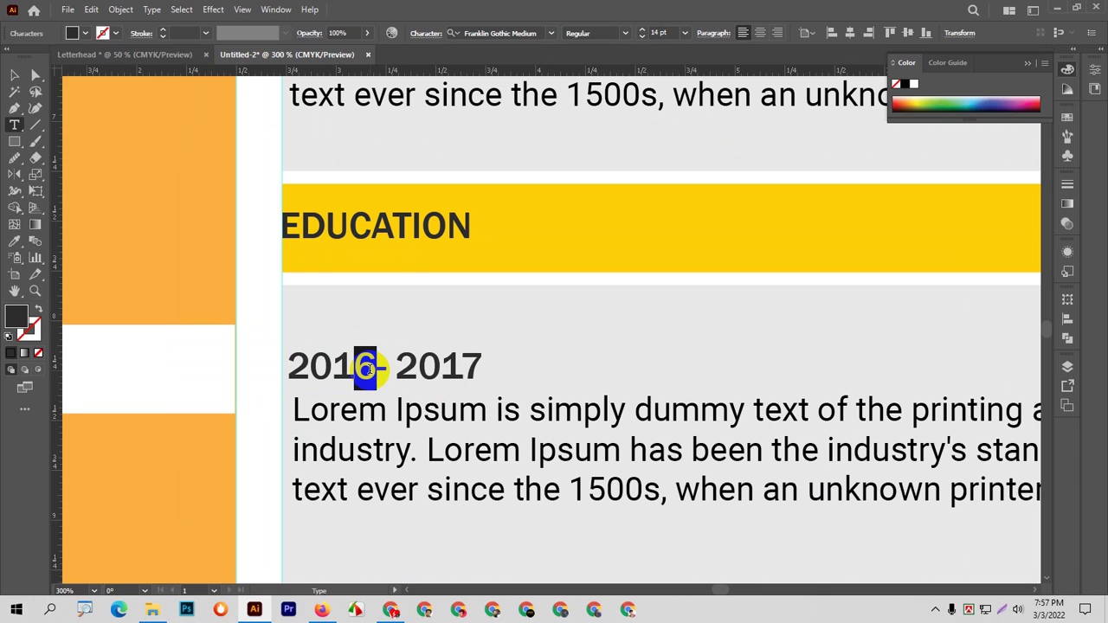
type("9")
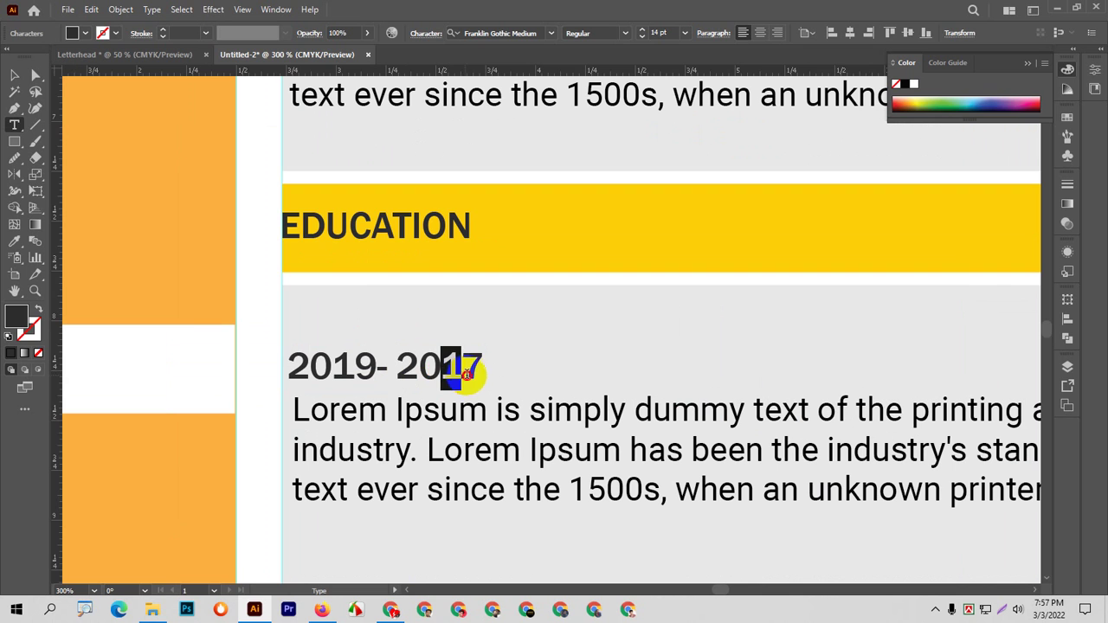
left_click_drag(466, 374, 479, 372)
type("21")
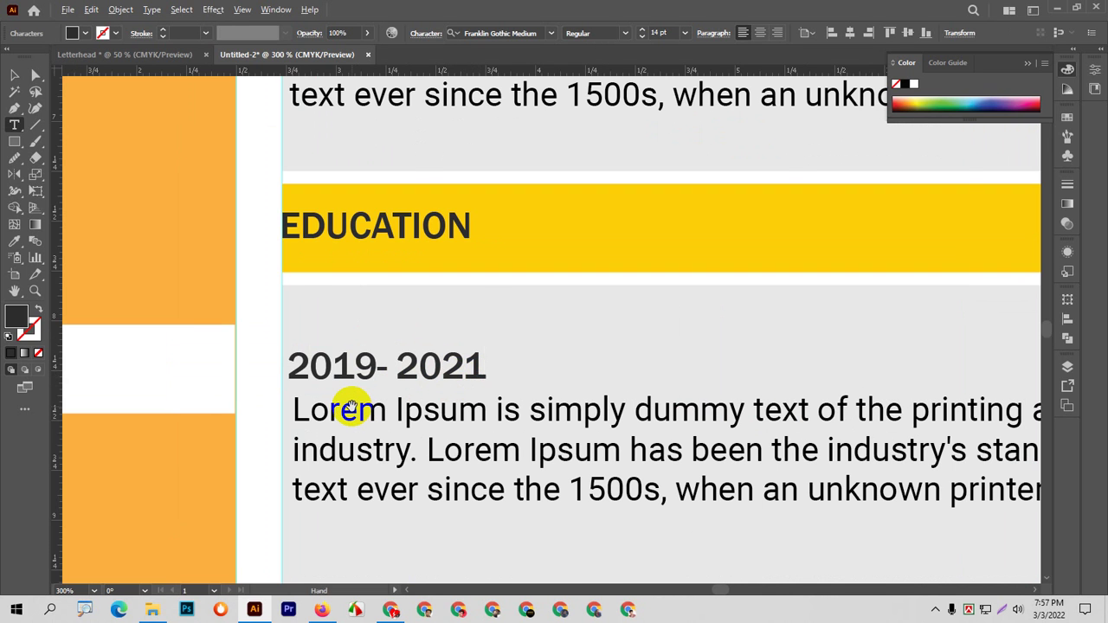
scroll(351, 409, "down", 1)
scroll(390, 381, "down", 2)
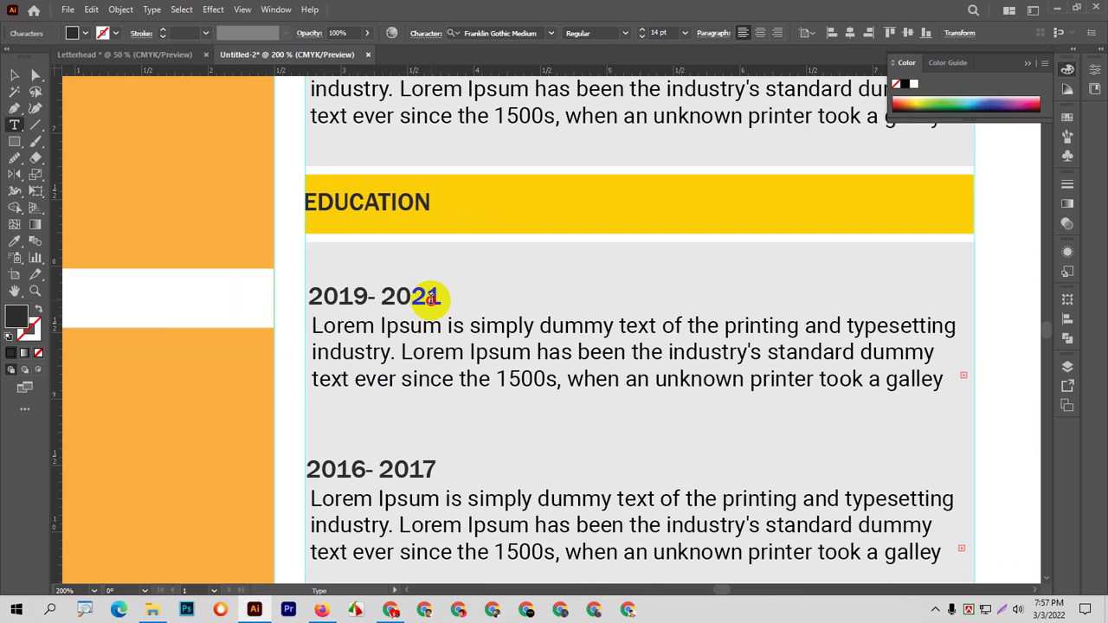
left_click_drag(427, 298, 453, 300)
type("0")
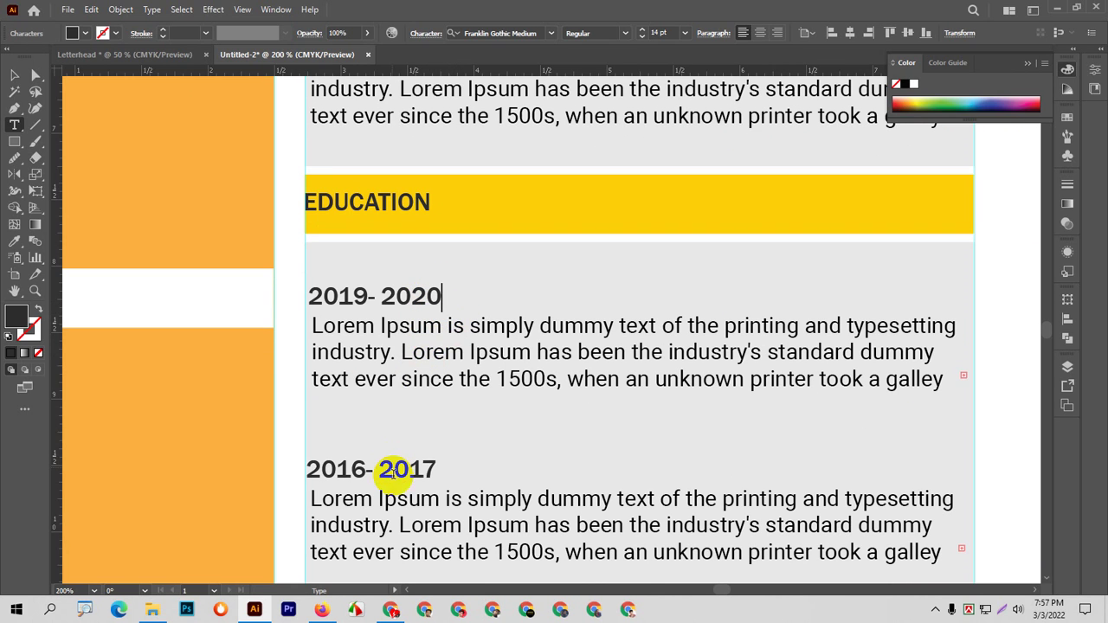
Retype the lower heading's 2016 as 2015 and select 2017's last digit.
left_click_drag(366, 470, 349, 469)
type("5")
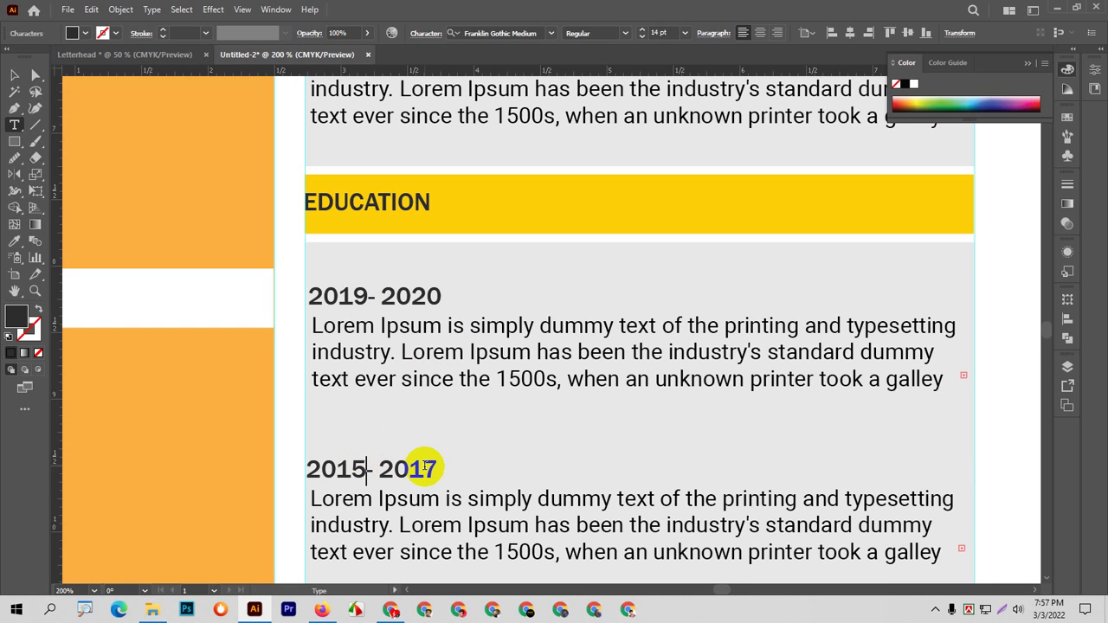
left_click_drag(423, 470, 450, 470)
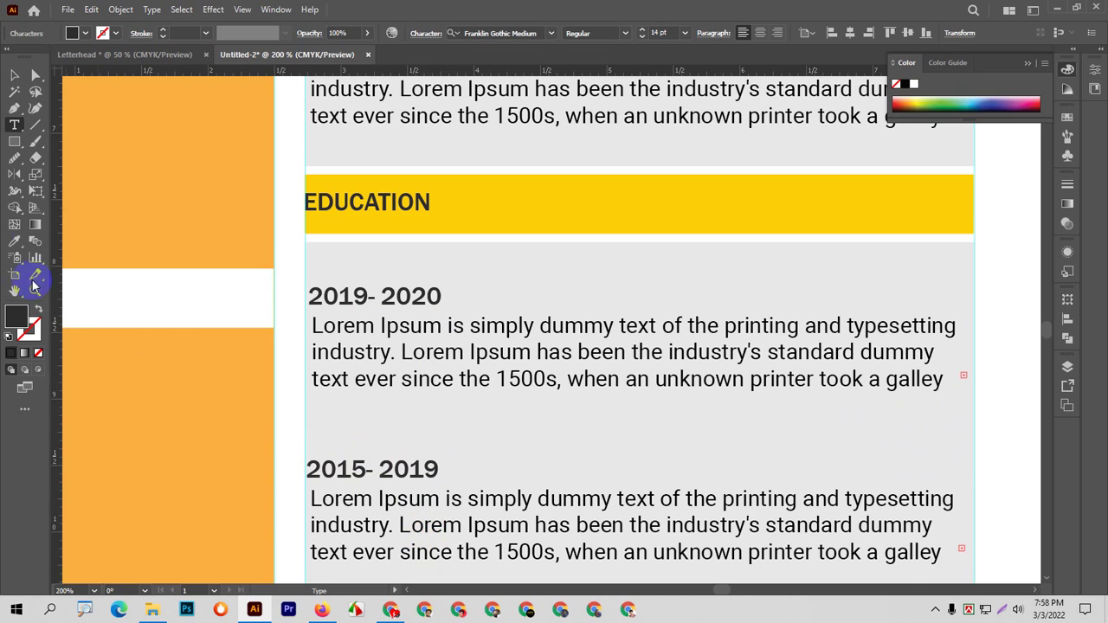
Duplicate the 2019- 2020 heading as a 10 pt sub-label and shift the paragraph down.
left_click(15, 76)
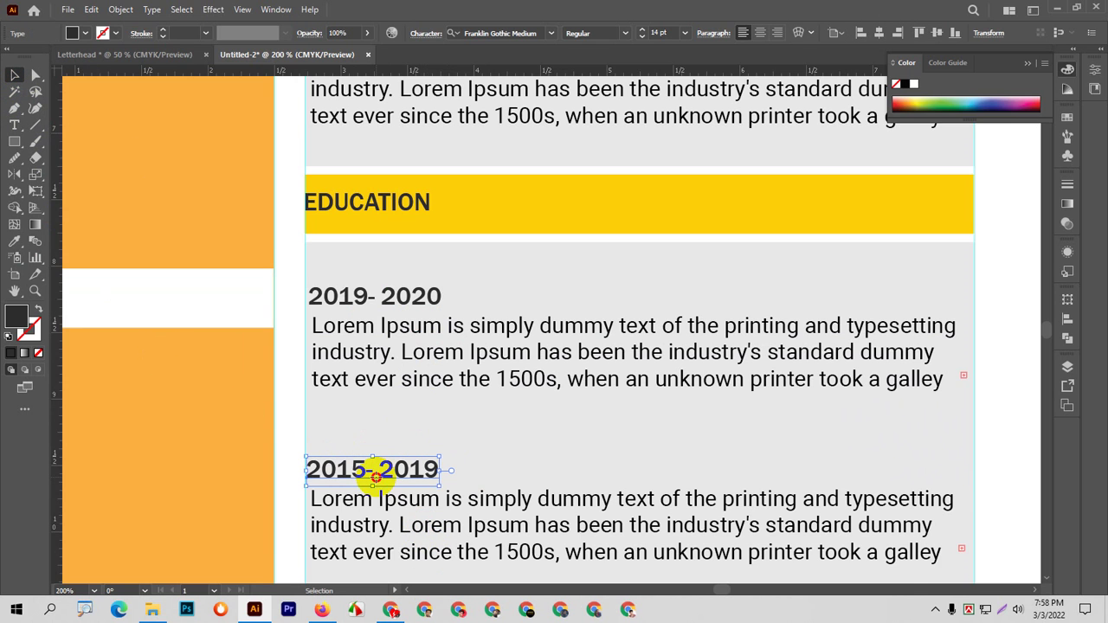
left_click_drag(372, 478, 372, 459)
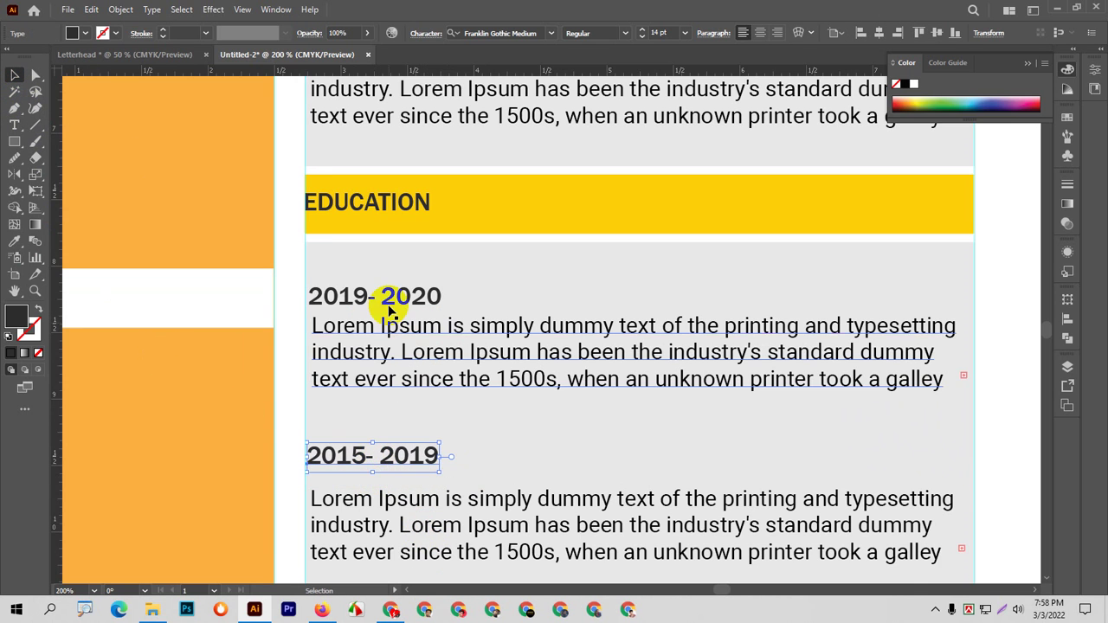
mouse_move(379, 298)
left_mouse_down()
mouse_move(386, 286)
mouse_move(383, 315)
left_mouse_up()
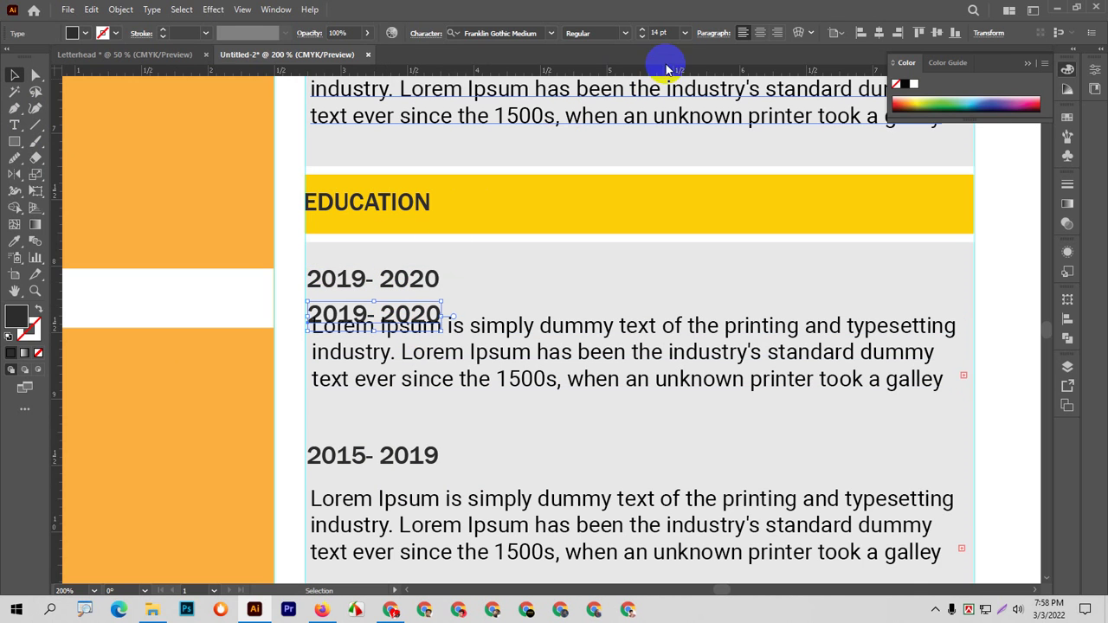
left_click(686, 37)
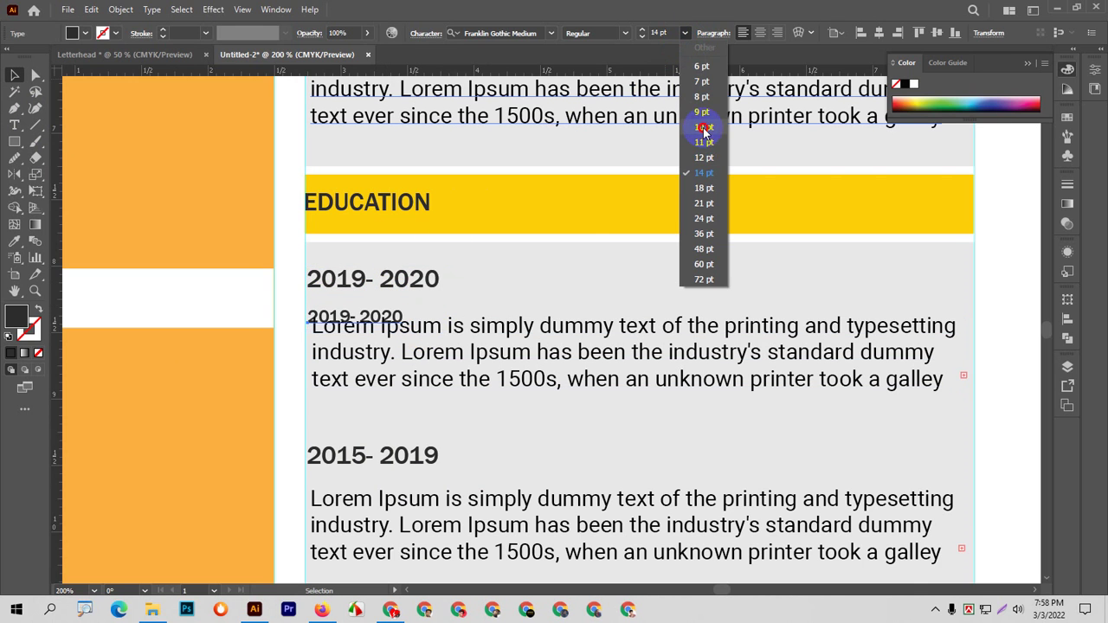
left_click(704, 130)
left_click_drag(386, 329, 371, 323)
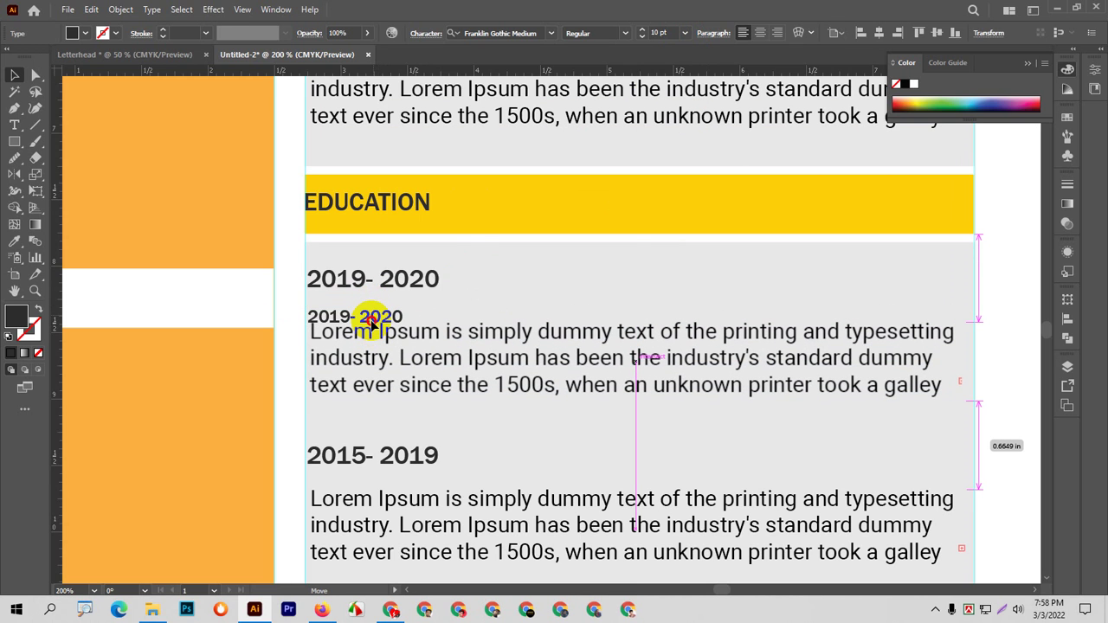
left_click_drag(371, 323, 371, 322)
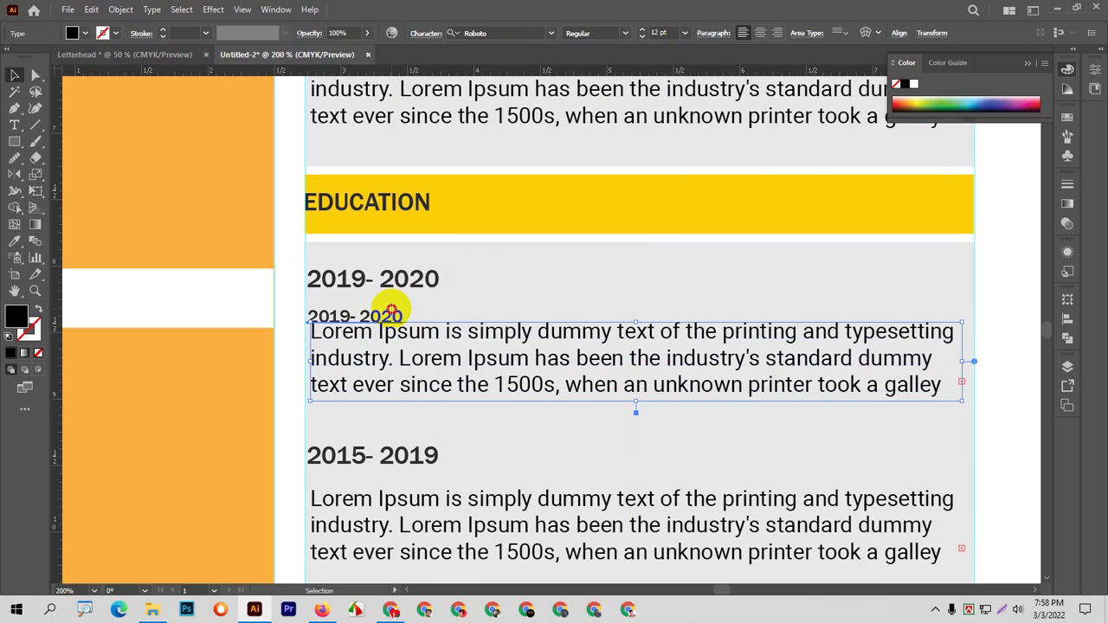
Retype the small copy as a black MBA label under 2019- 2020.
left_click(393, 310)
left_click_drag(393, 310, 352, 309)
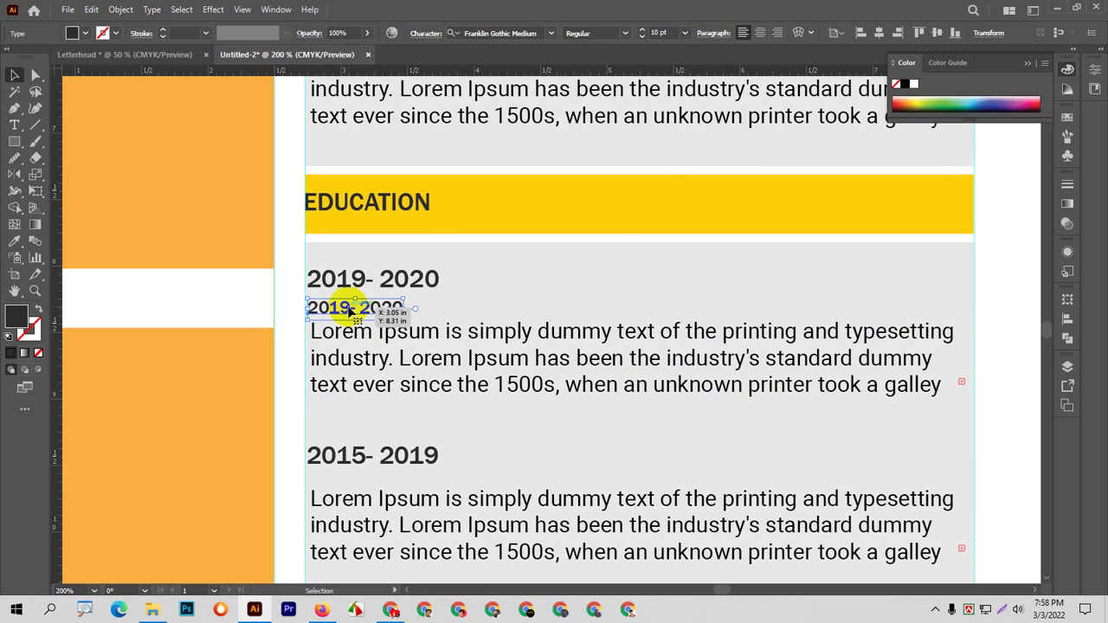
double_click(310, 314)
left_click_drag(309, 308, 446, 309)
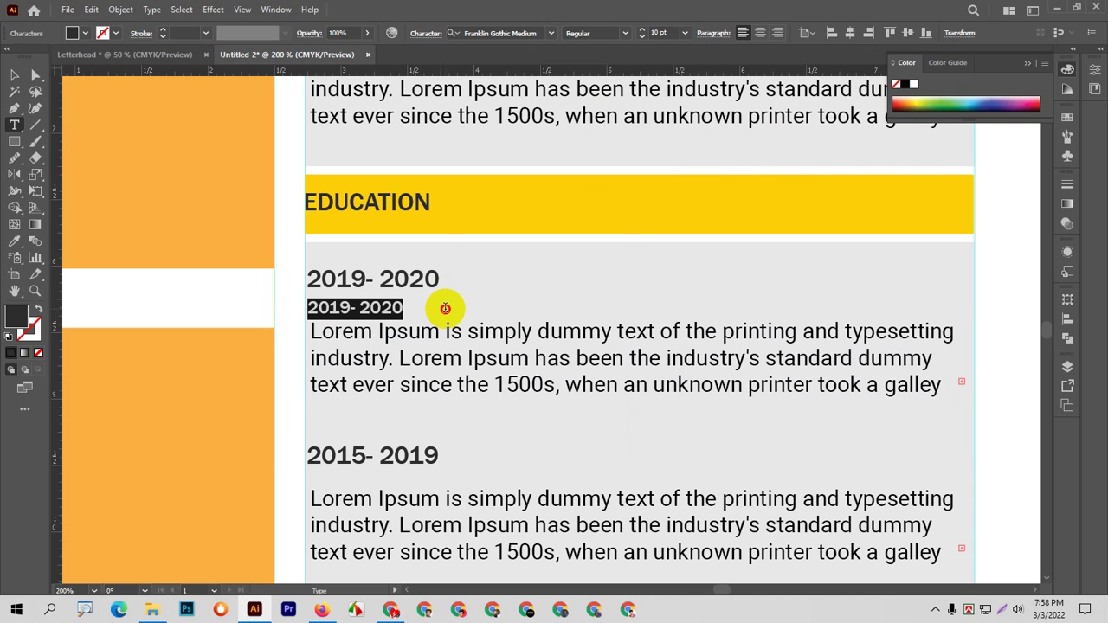
type("MBA")
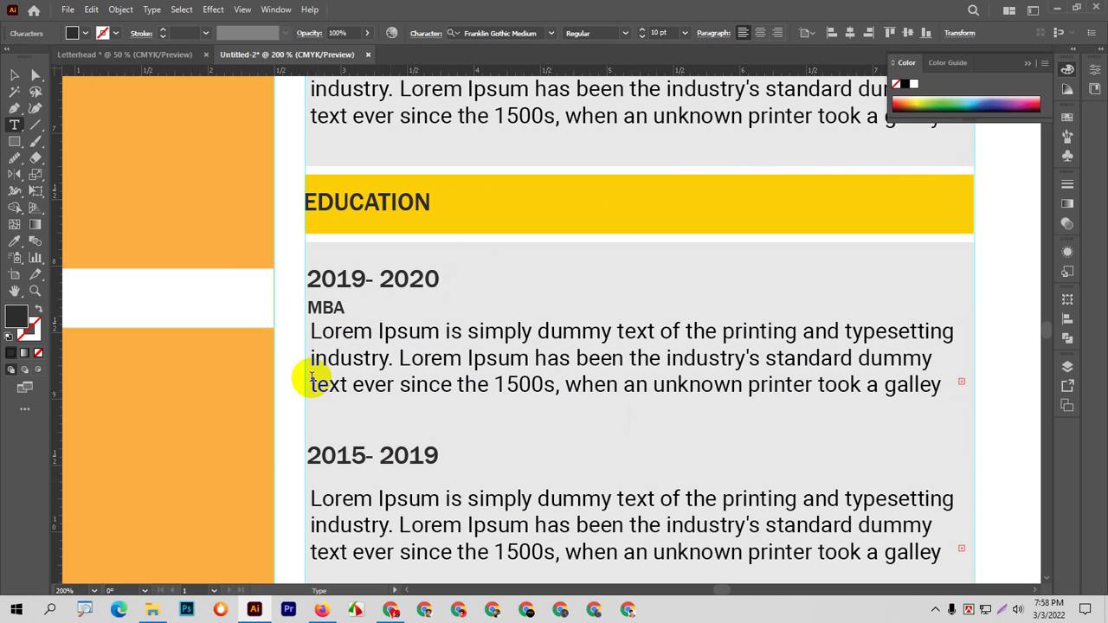
left_click(14, 75)
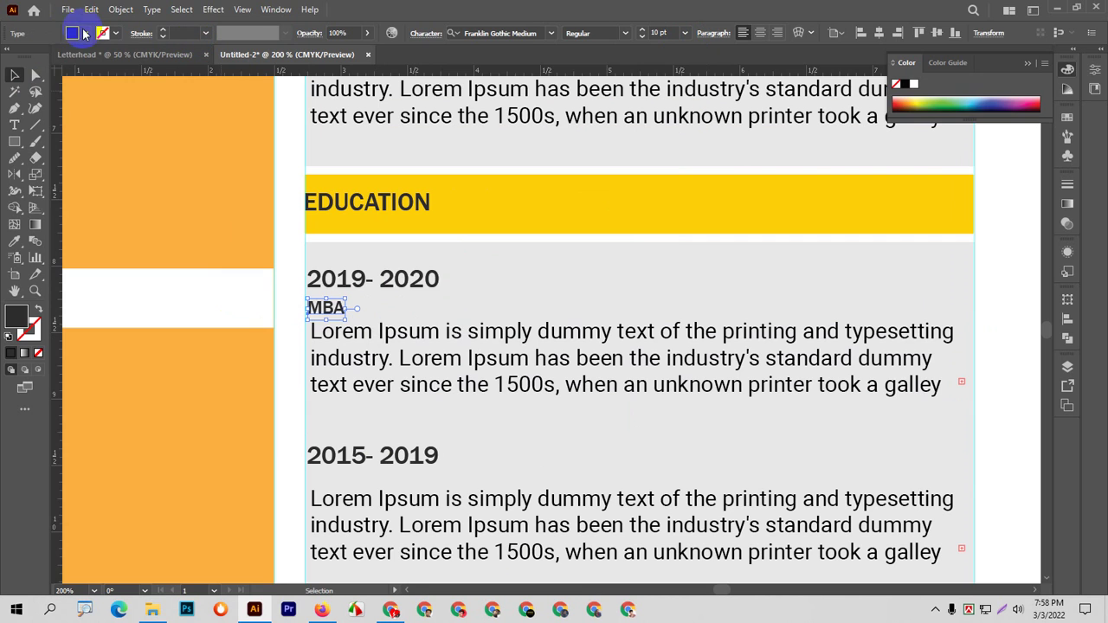
left_click(85, 33)
left_click(39, 58)
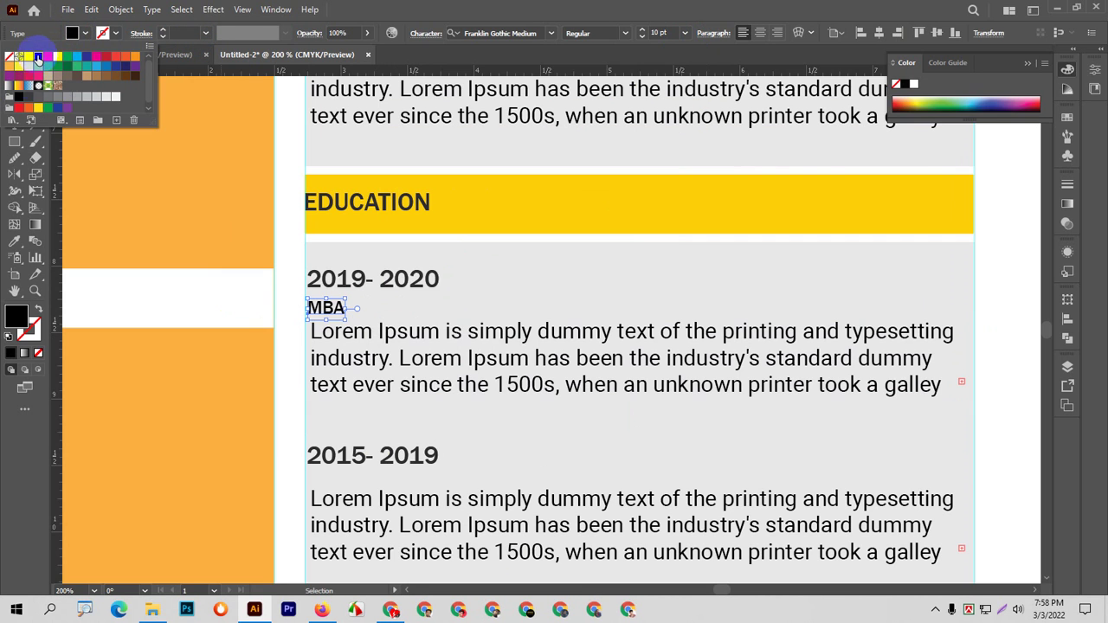
left_click(499, 277)
Enlarge MBA and left-align it and 2019- 2020 with the column edge.
mouse_move(333, 313)
left_mouse_down()
mouse_move(475, 282)
mouse_move(355, 317)
mouse_move(376, 324)
left_mouse_up()
left_click(473, 305)
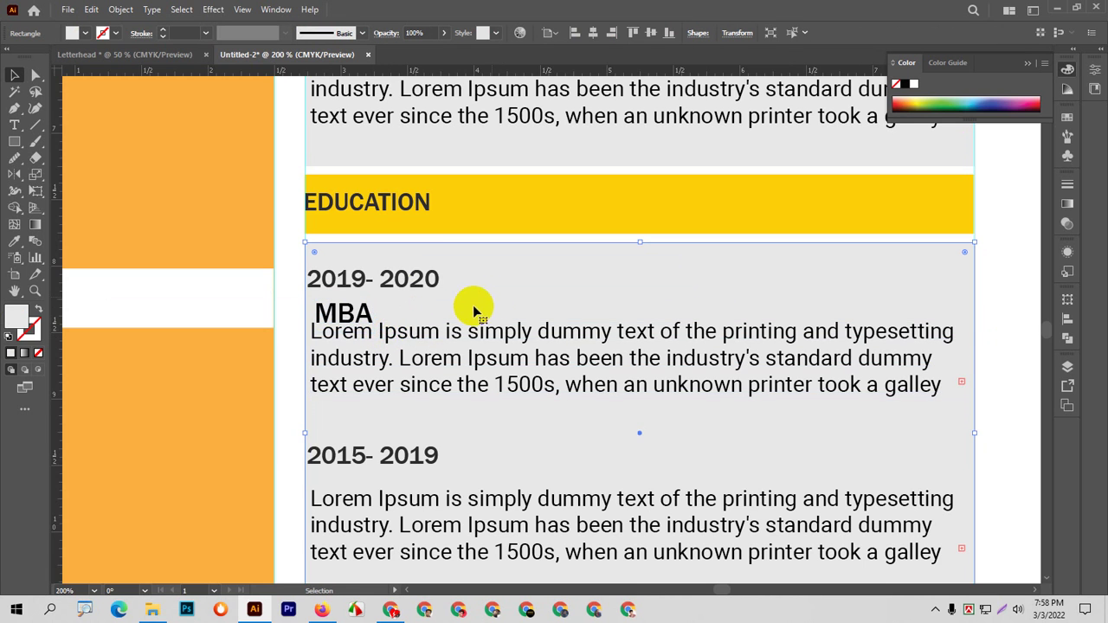
scroll(364, 322, "up", 3)
scroll(379, 342, "down", 2)
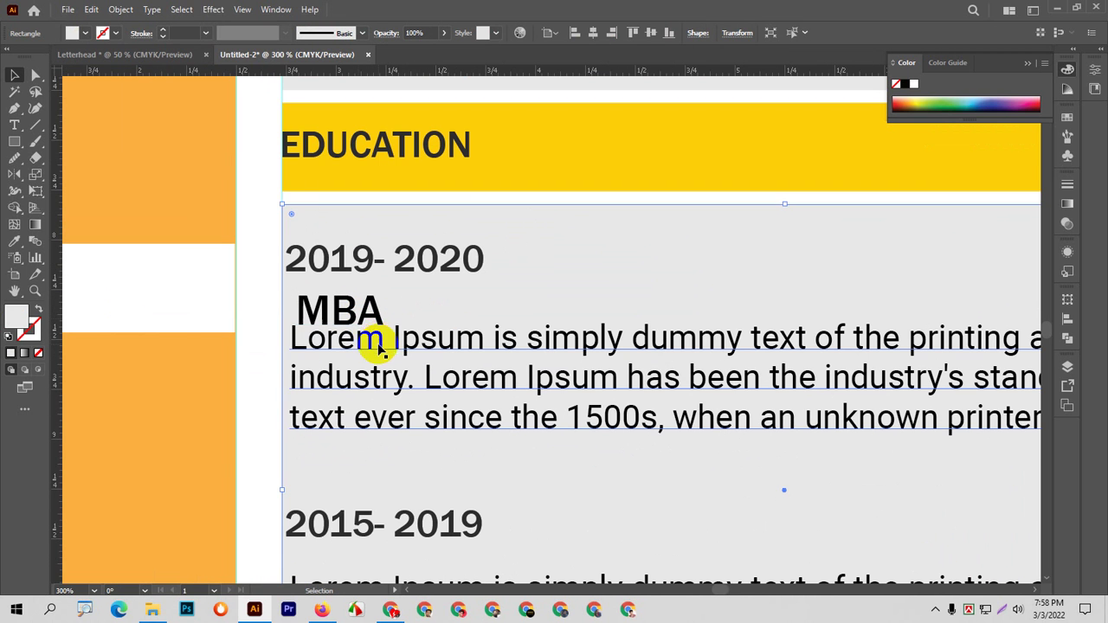
mouse_move(378, 344)
left_mouse_down()
mouse_move(350, 314)
mouse_move(335, 314)
left_mouse_up()
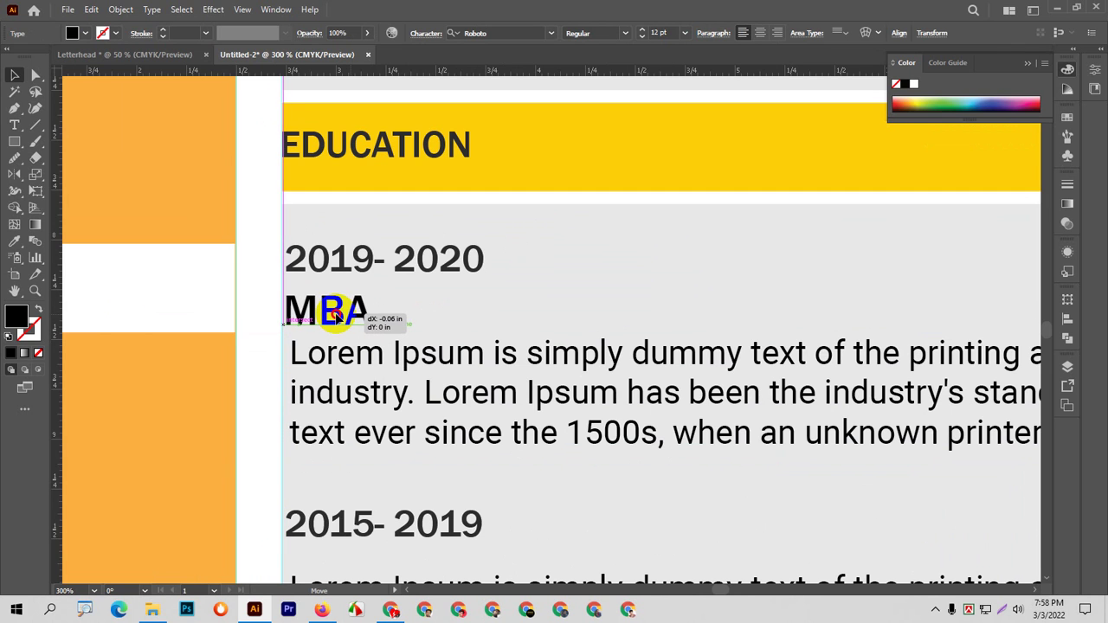
left_click_drag(335, 313, 332, 314)
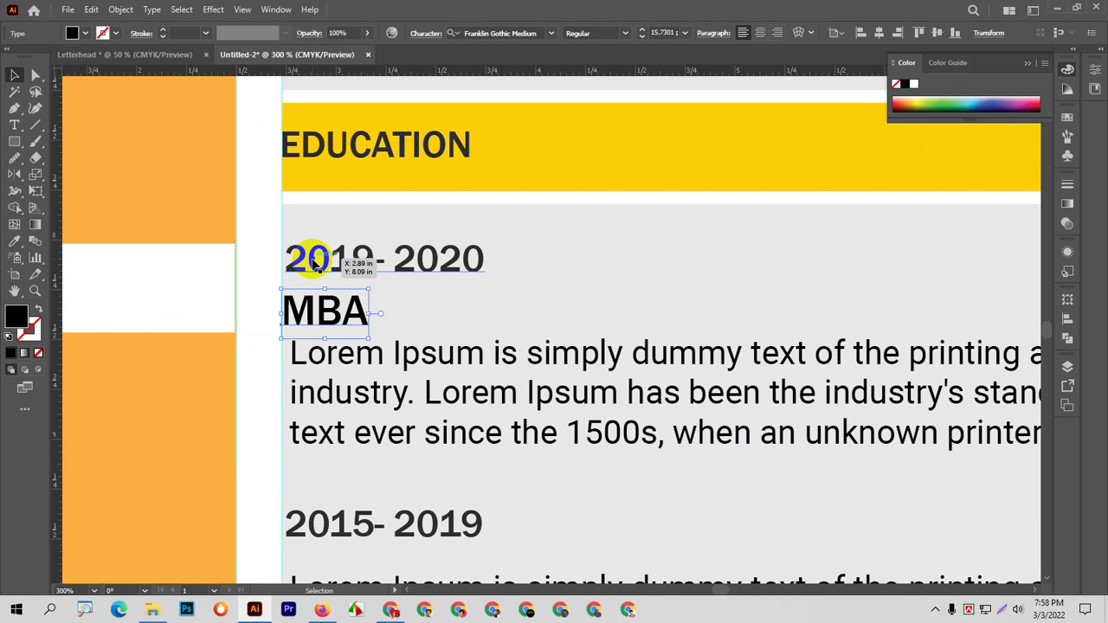
left_click_drag(309, 263, 306, 263)
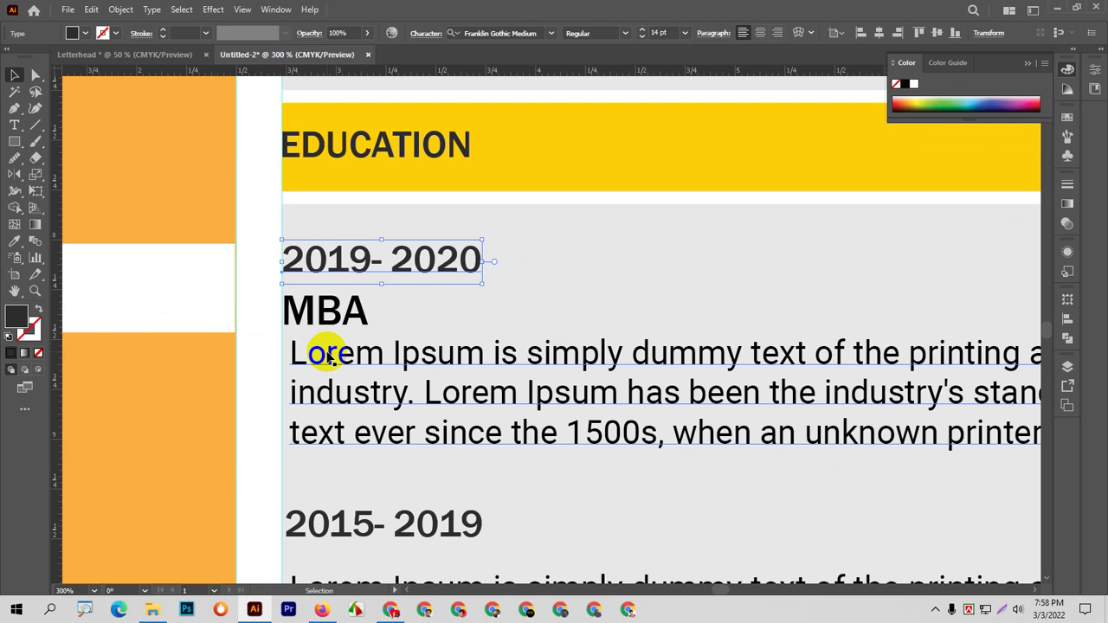
Reposition the Education paragraphs and headings beneath the new label.
left_click_drag(322, 353, 314, 353)
scroll(317, 351, "down", 3)
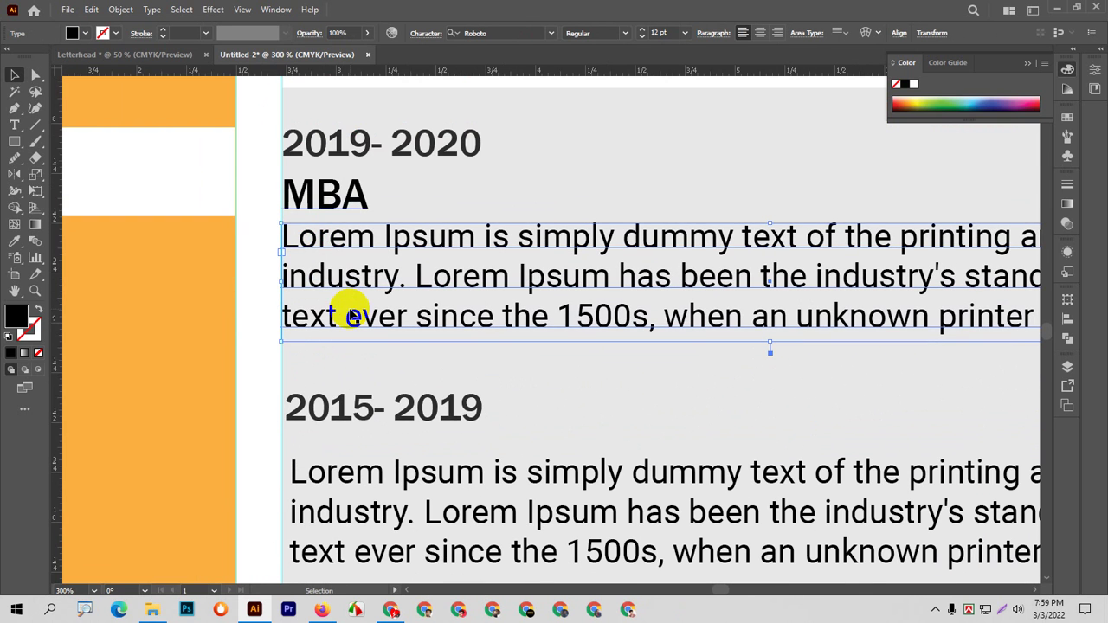
left_click_drag(345, 418, 342, 381)
scroll(351, 465, "down", 3)
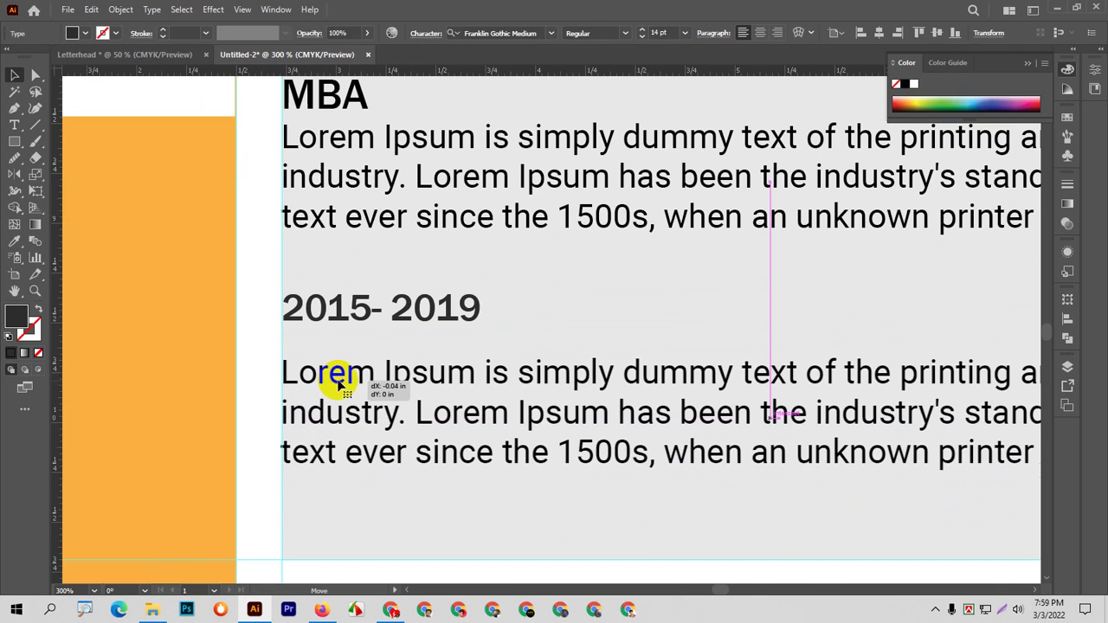
scroll(346, 386, "down", 5)
scroll(349, 387, "up", 3)
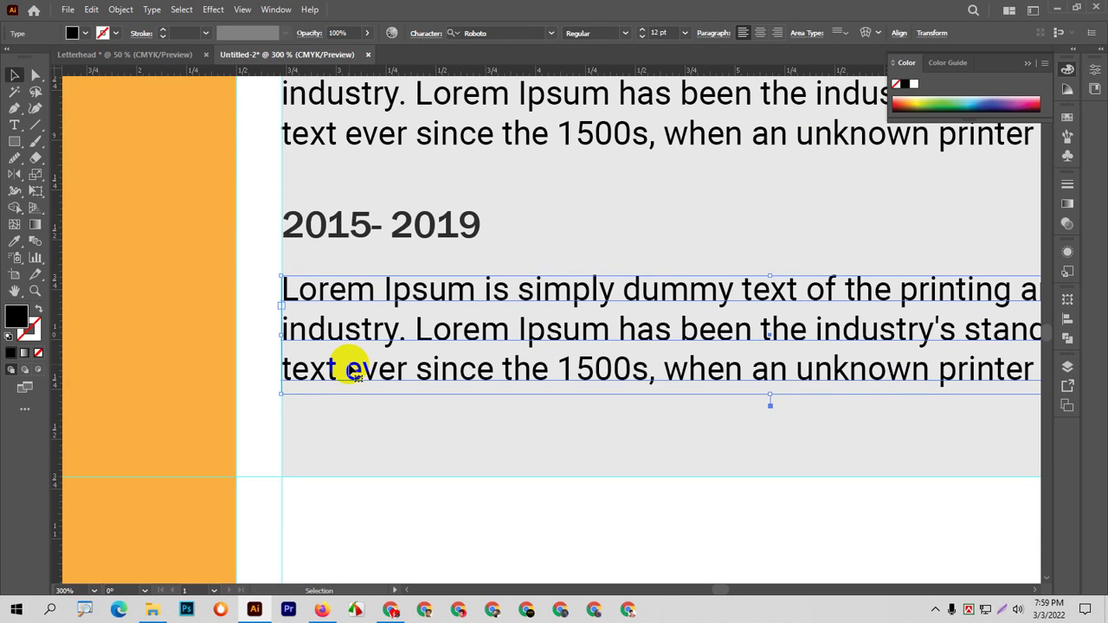
left_click_drag(351, 374, 355, 399)
scroll(354, 346, "up", 3)
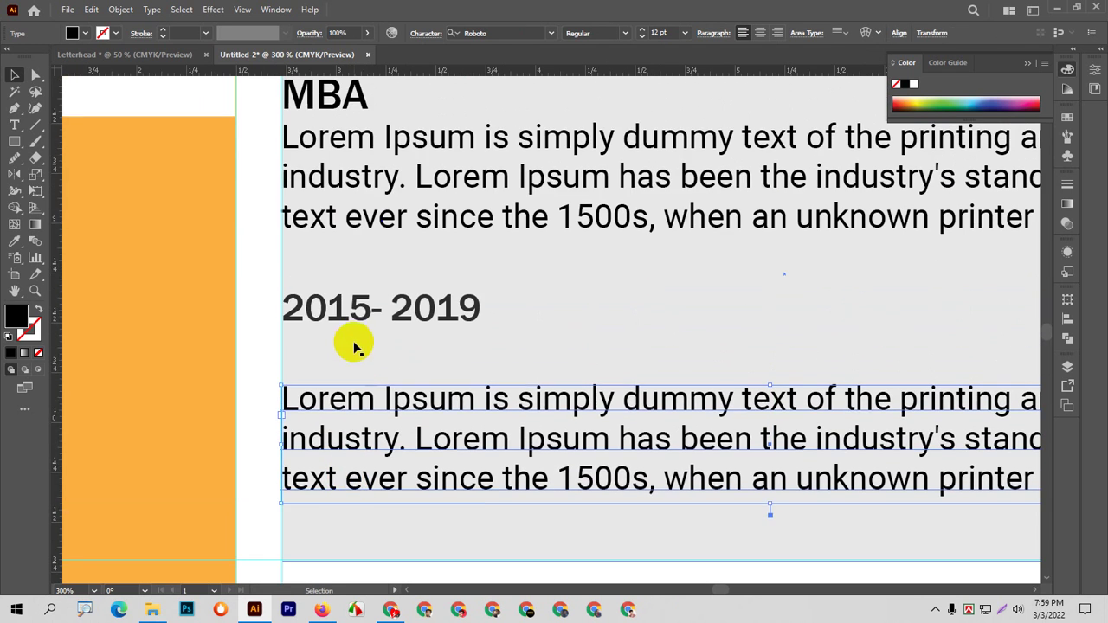
Copy the MBA label below 2015- 2019 and change it to BBA.
mouse_move(323, 109)
left_mouse_down()
mouse_move(326, 355)
mouse_move(282, 346)
left_mouse_up()
key("t")
type("BBA")
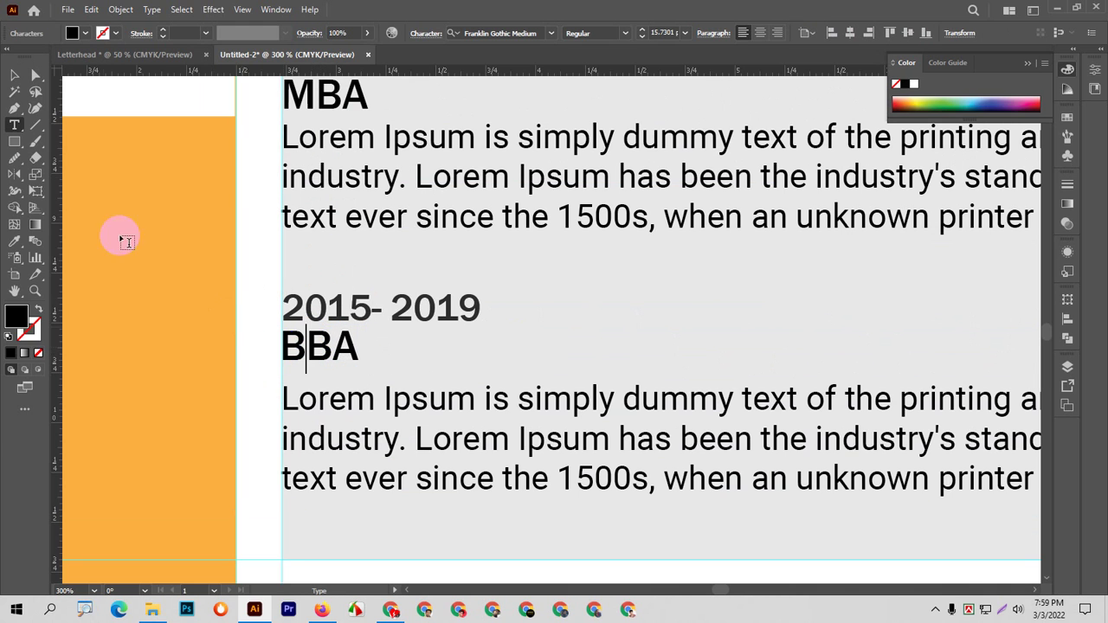
left_click(14, 75)
left_click(485, 347)
scroll(481, 346, "up", 2)
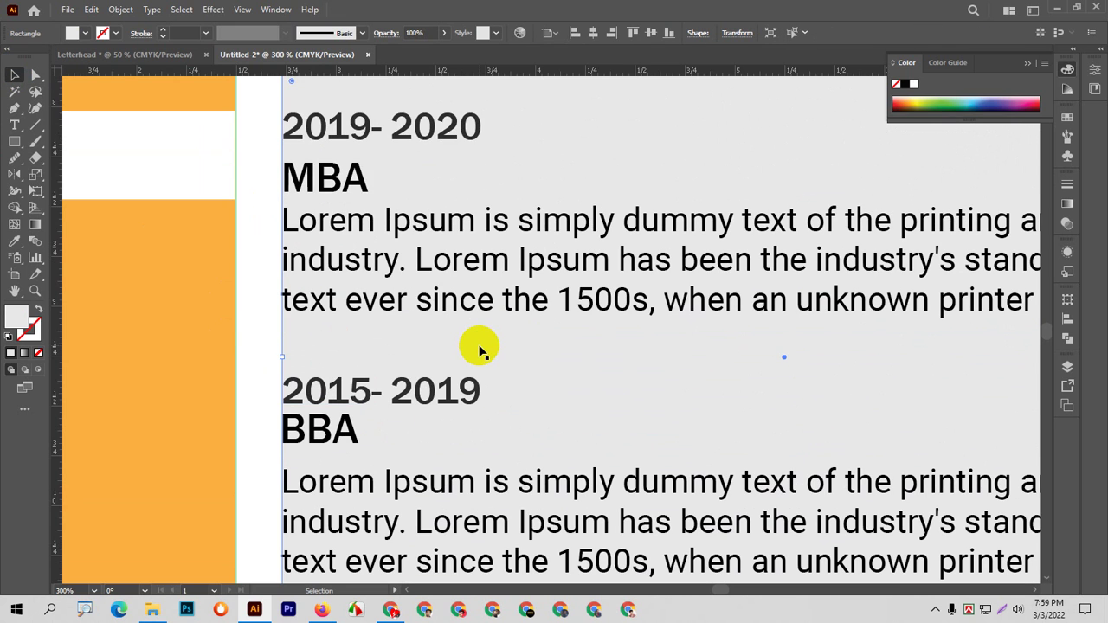
Move the MBA and BBA labels closer to their year headings.
mouse_move(343, 178)
left_mouse_down()
mouse_move(329, 180)
mouse_move(322, 165)
left_mouse_up()
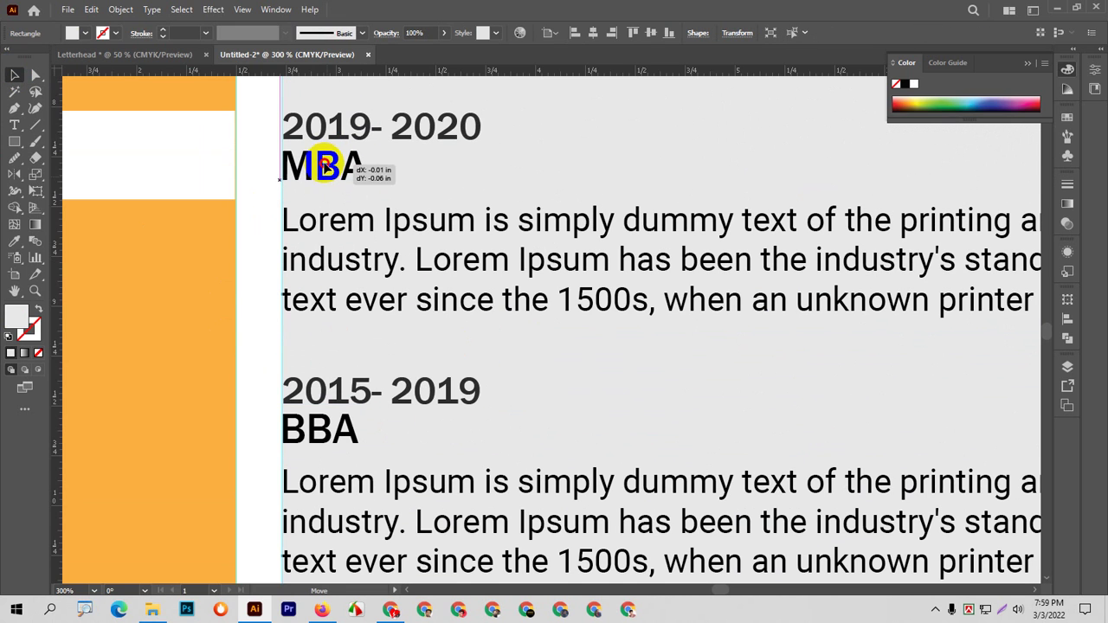
mouse_move(319, 415)
left_mouse_down()
mouse_move(321, 431)
mouse_move(318, 422)
mouse_move(346, 430)
left_mouse_up()
left_click(577, 427)
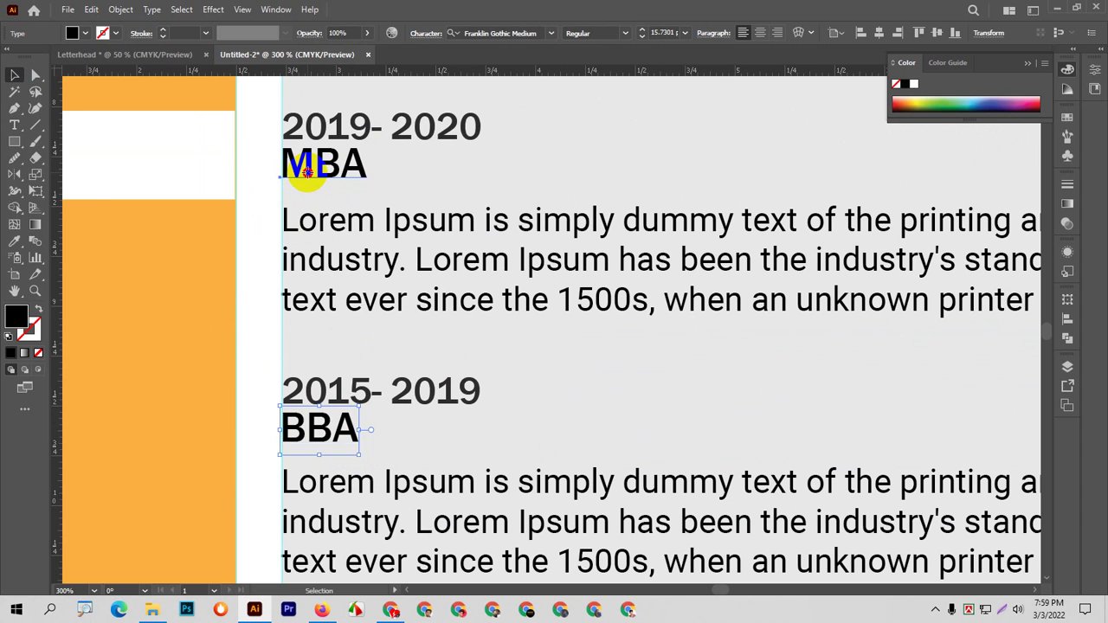
left_click_drag(308, 172, 305, 175)
scroll(401, 232, "down", 2)
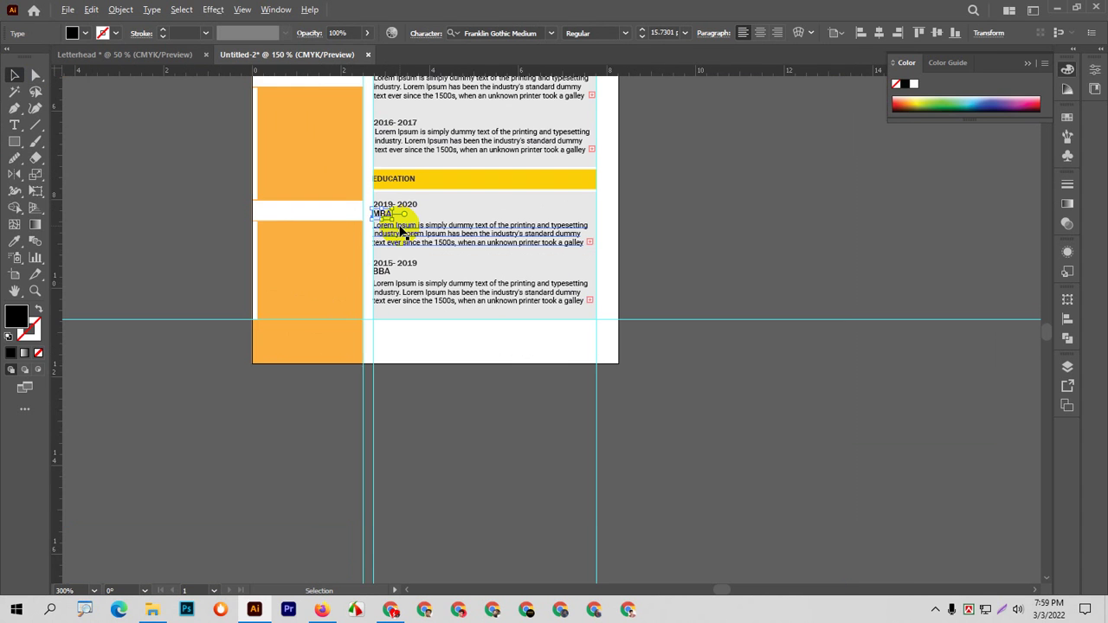
left_click(606, 239)
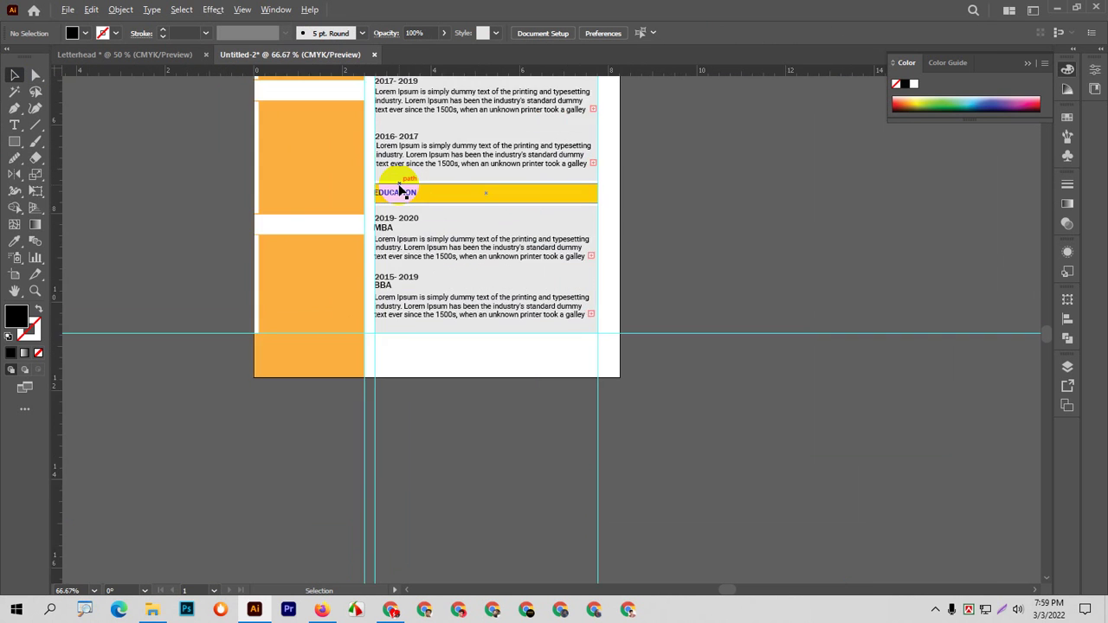
scroll(400, 190, "up", 4)
scroll(396, 195, "down", 2)
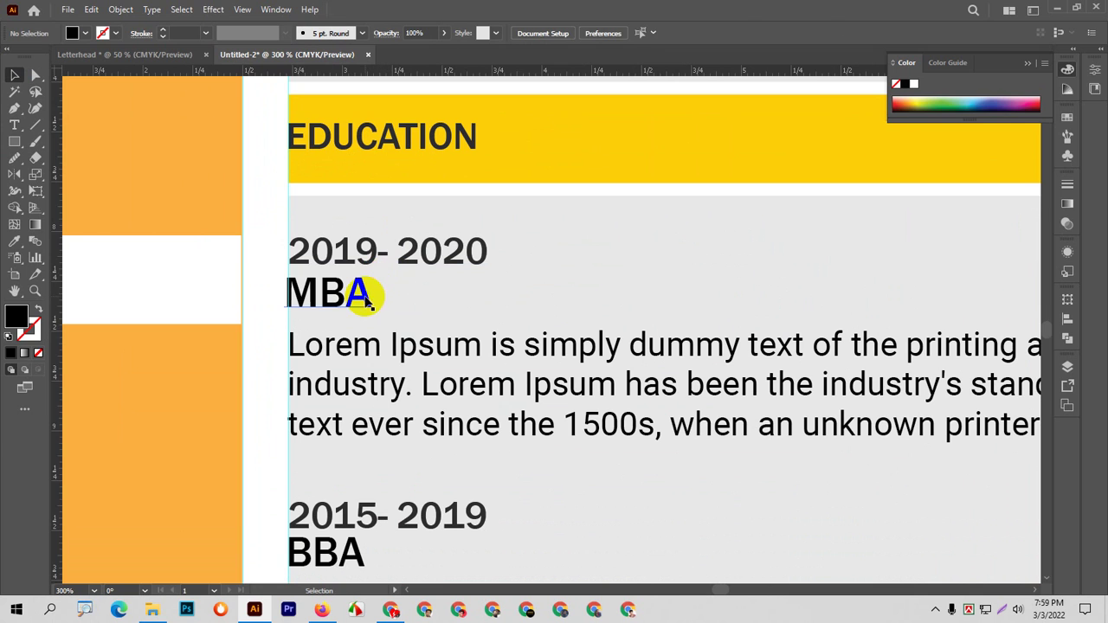
Give the MBA and BBA labels a dark grey 2D2D2D fill.
left_click(360, 295)
left_click(355, 549, "shift")
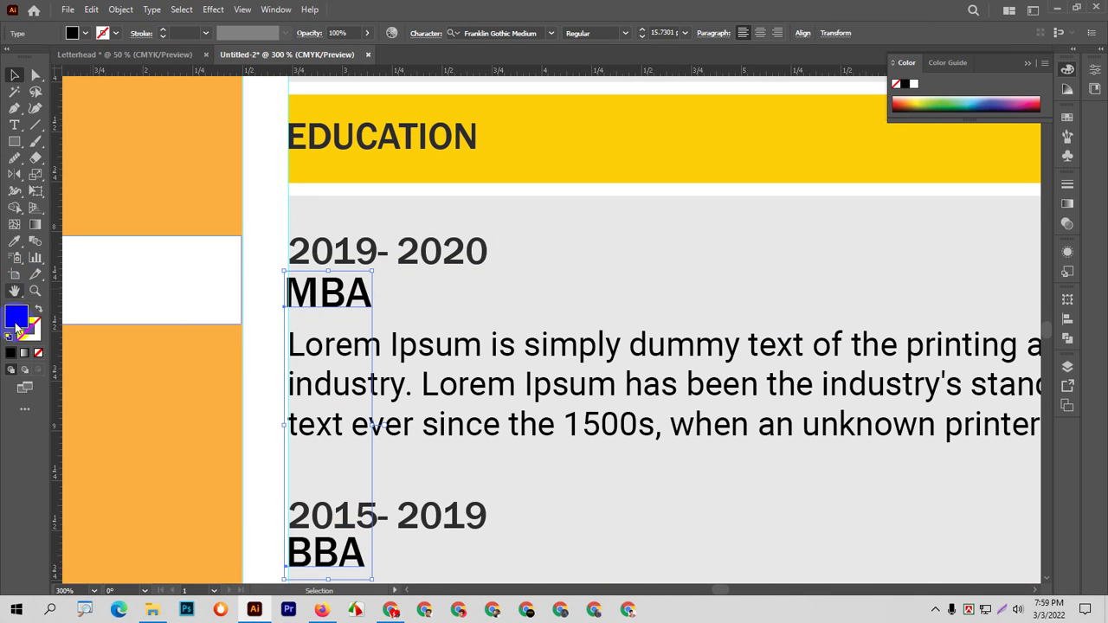
double_click(17, 318)
type("2D2D2D")
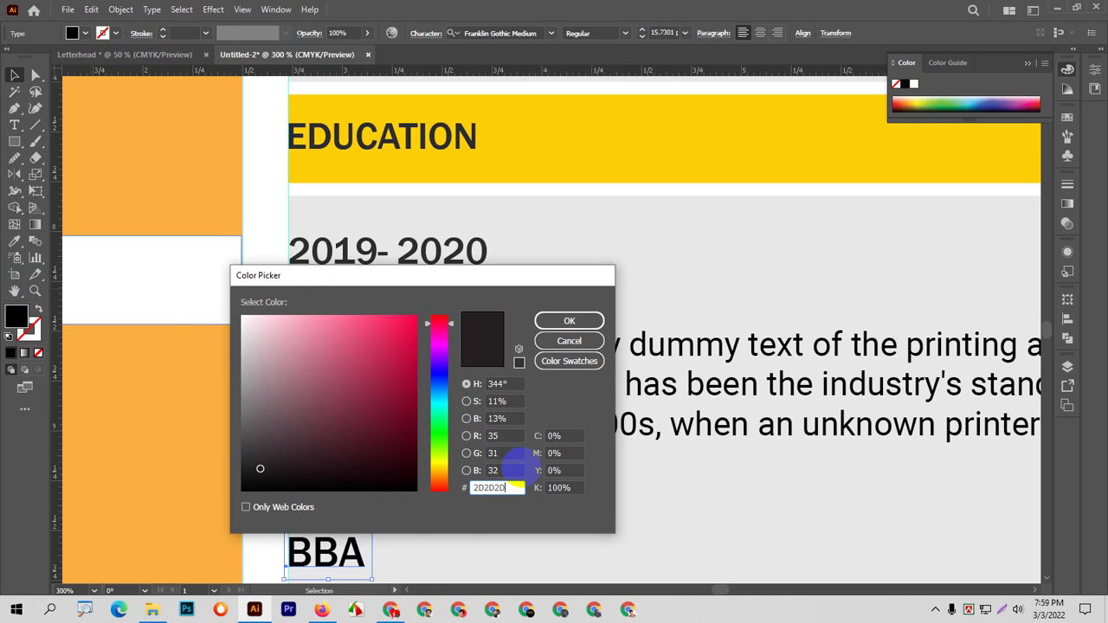
left_click(572, 322)
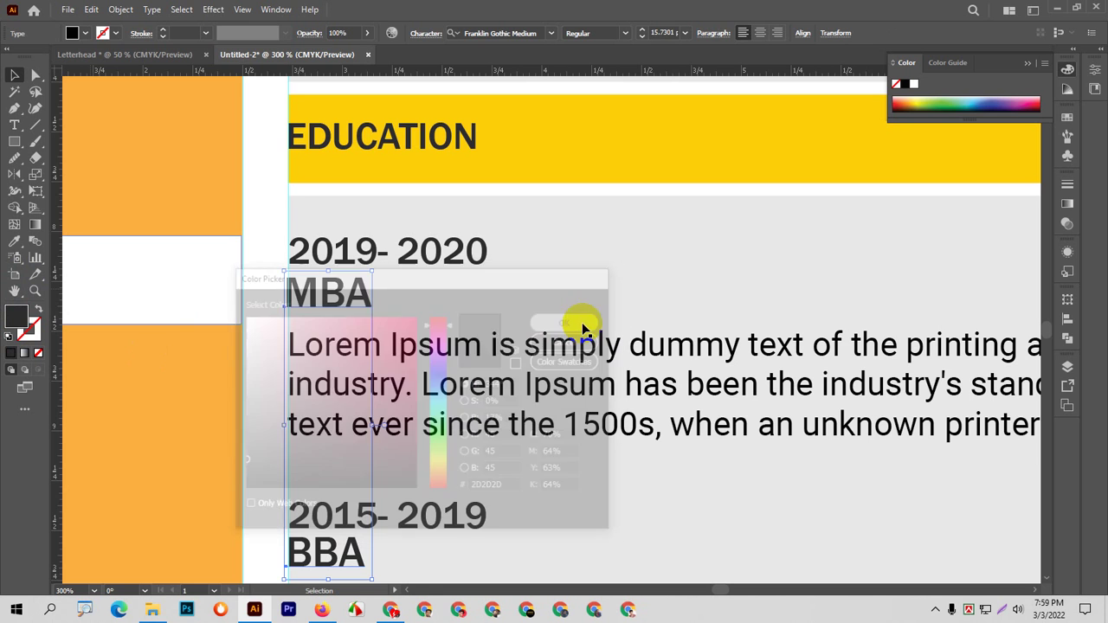
Make the 2019- 2020 and 2015- 2019 year headings black, then view the whole CV.
left_click(424, 245)
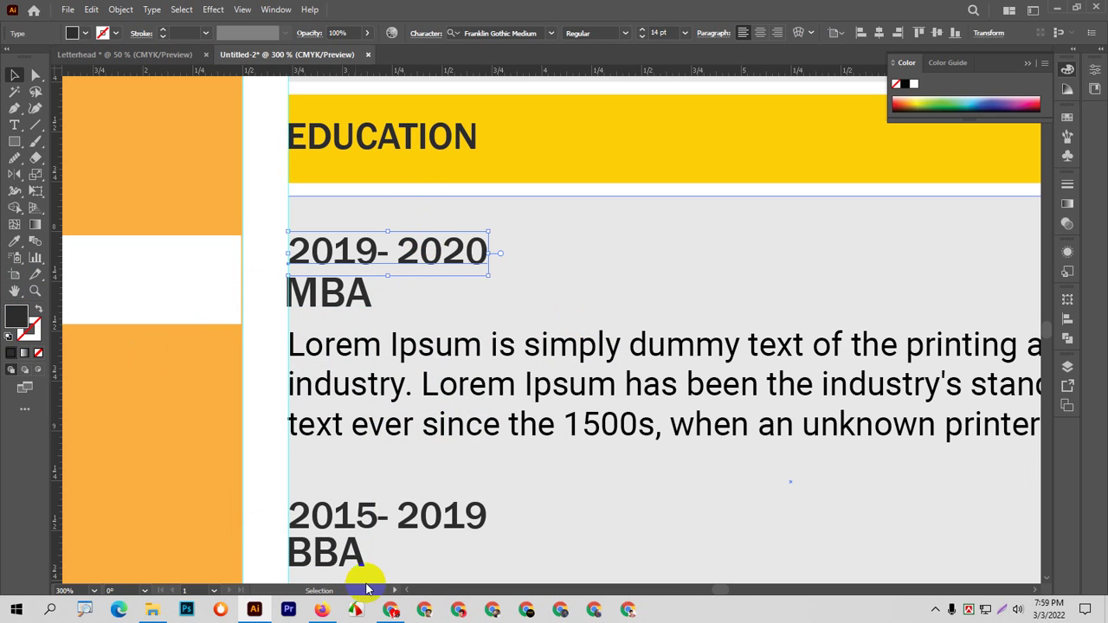
left_click(365, 519, "shift")
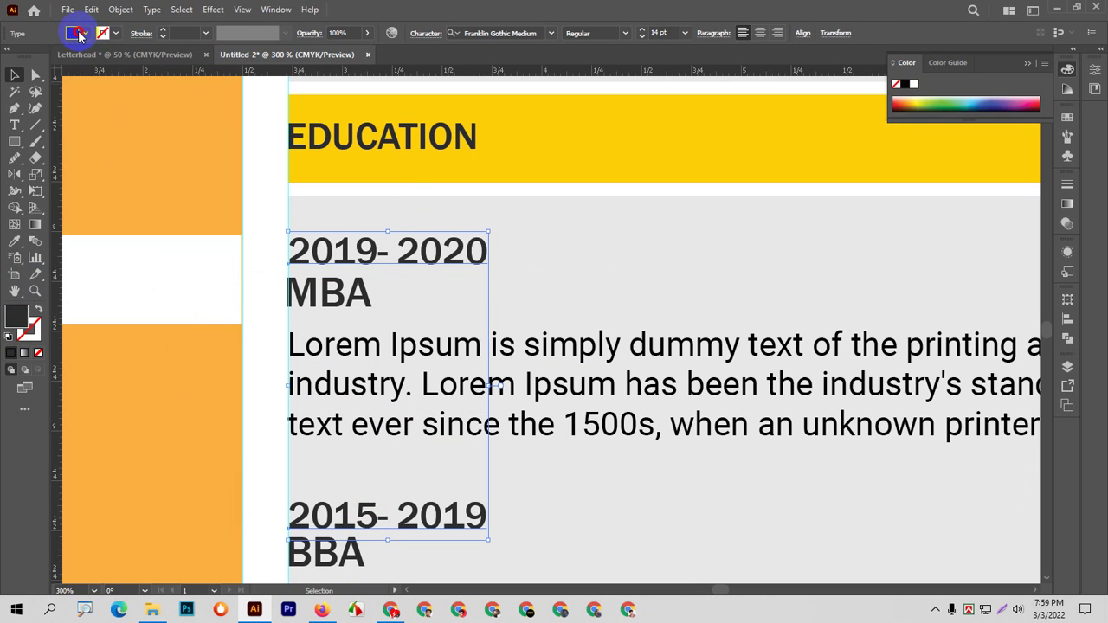
left_click(79, 34)
left_click(15, 101)
left_click(98, 222)
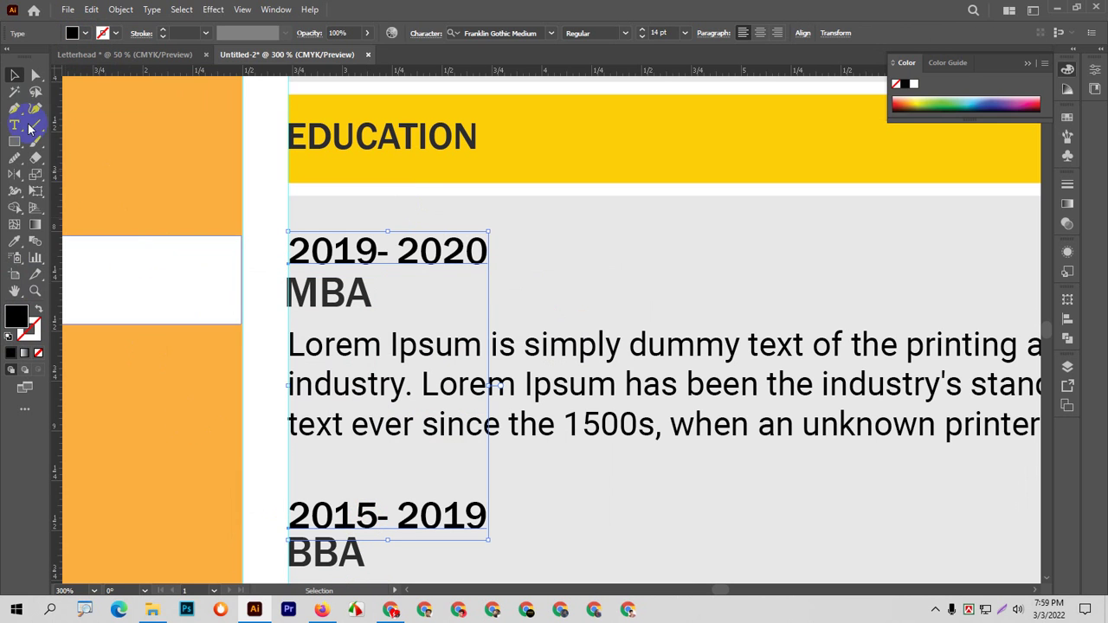
left_click(110, 153)
left_click(679, 529)
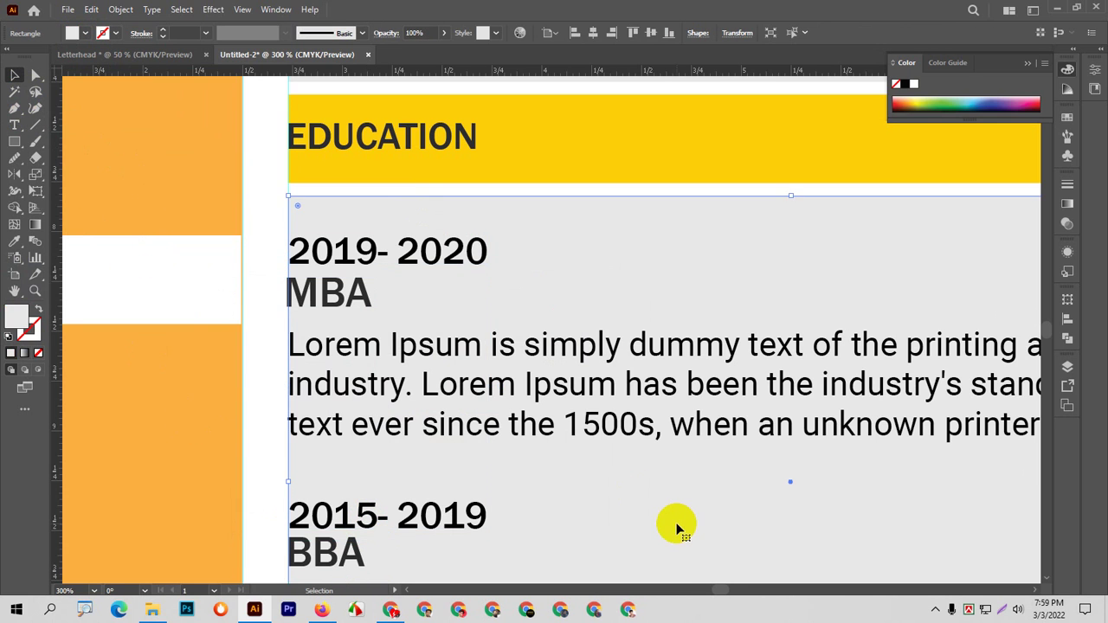
key("ctrl+1")
scroll(681, 408, "down", 1)
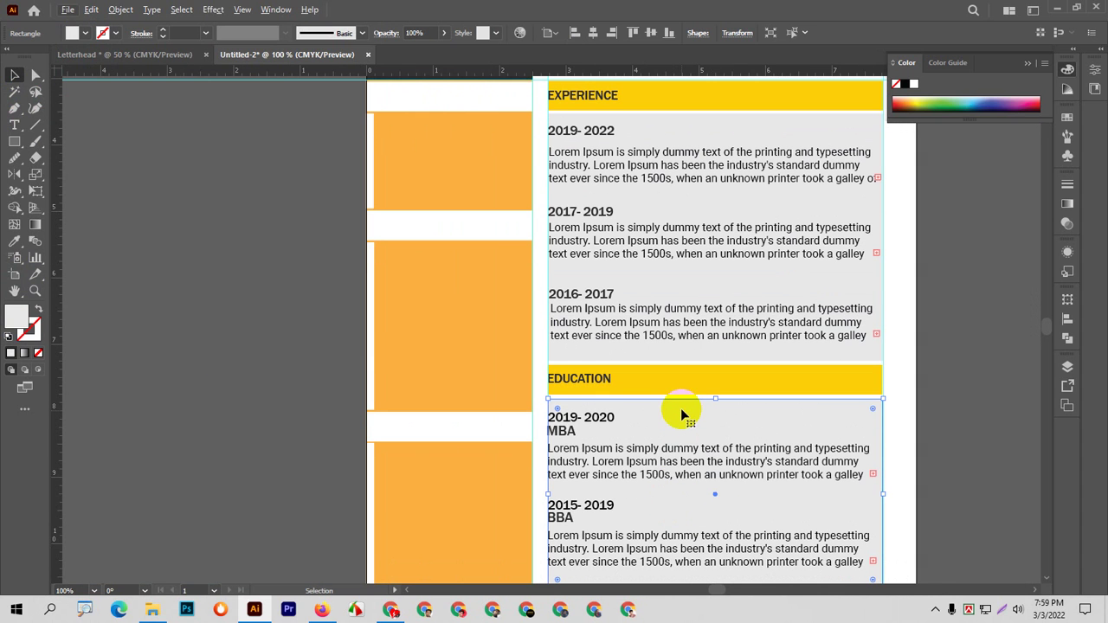
left_click(558, 431)
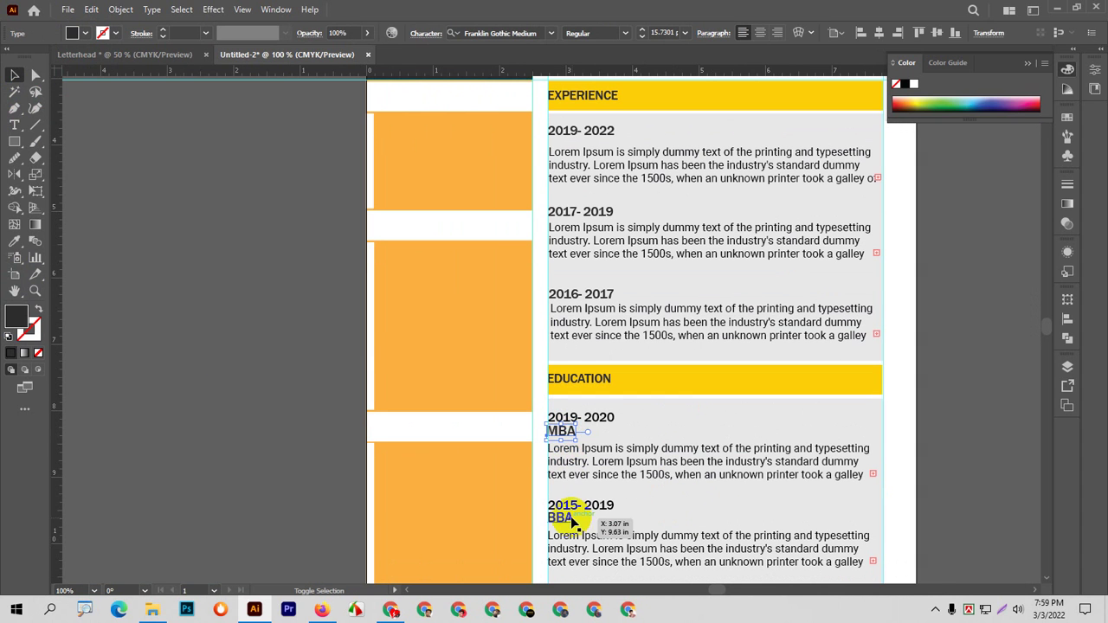
left_click(563, 518, "shift")
left_click(14, 241)
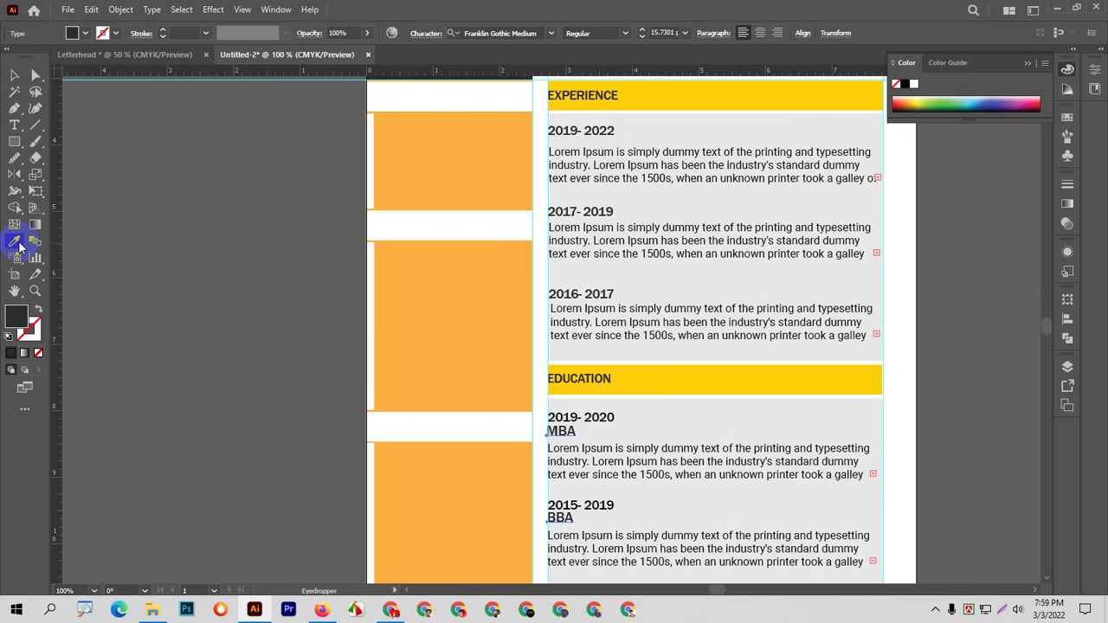
left_click(692, 394)
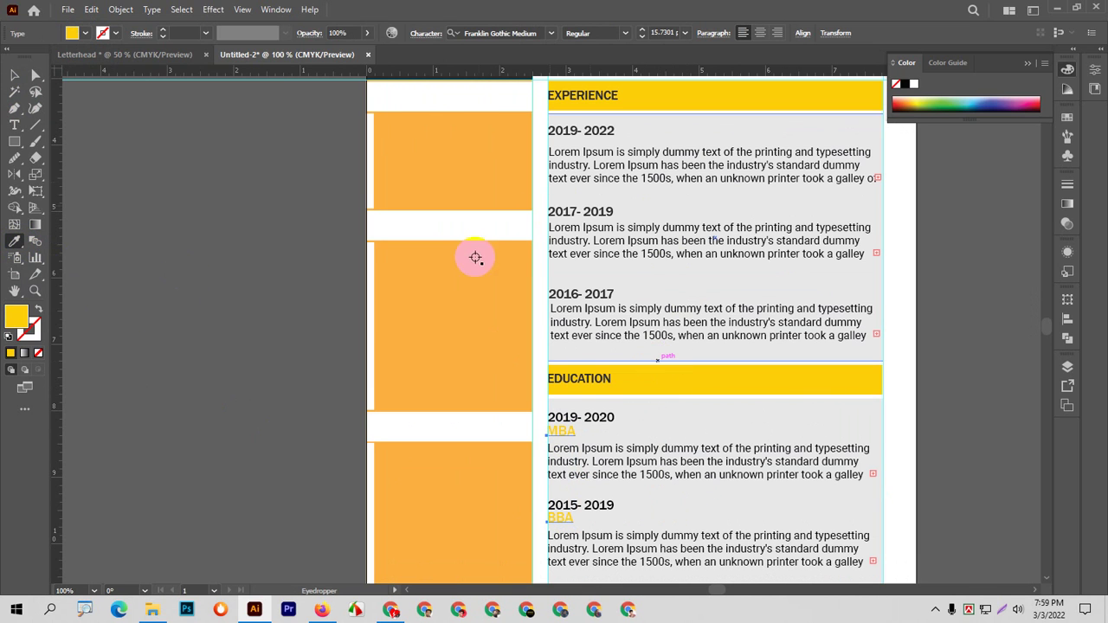
left_click(486, 288)
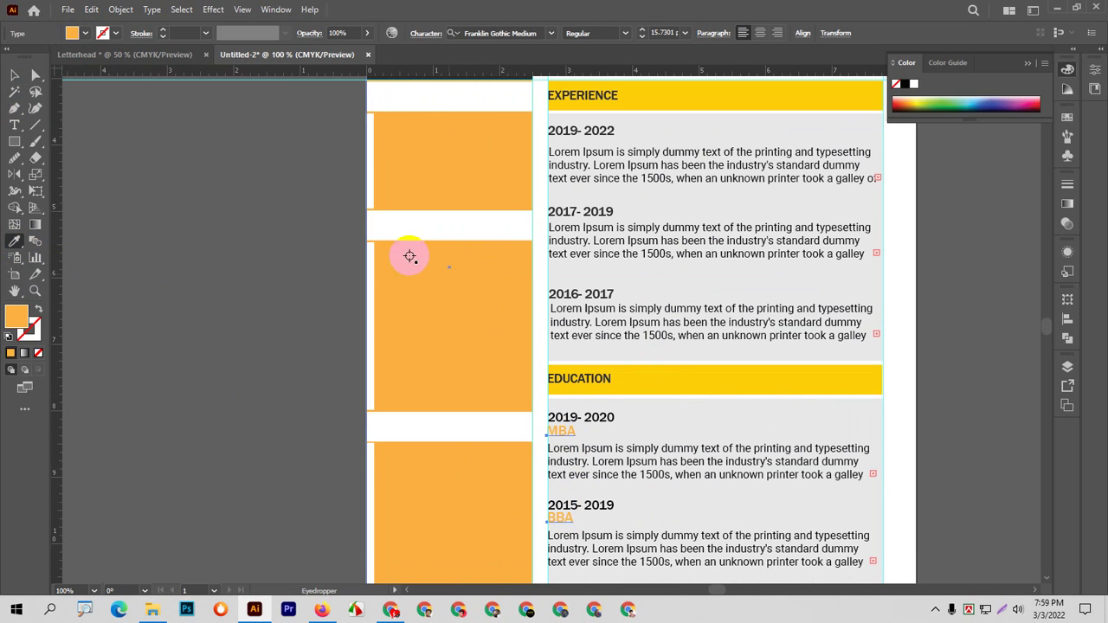
left_click(21, 314)
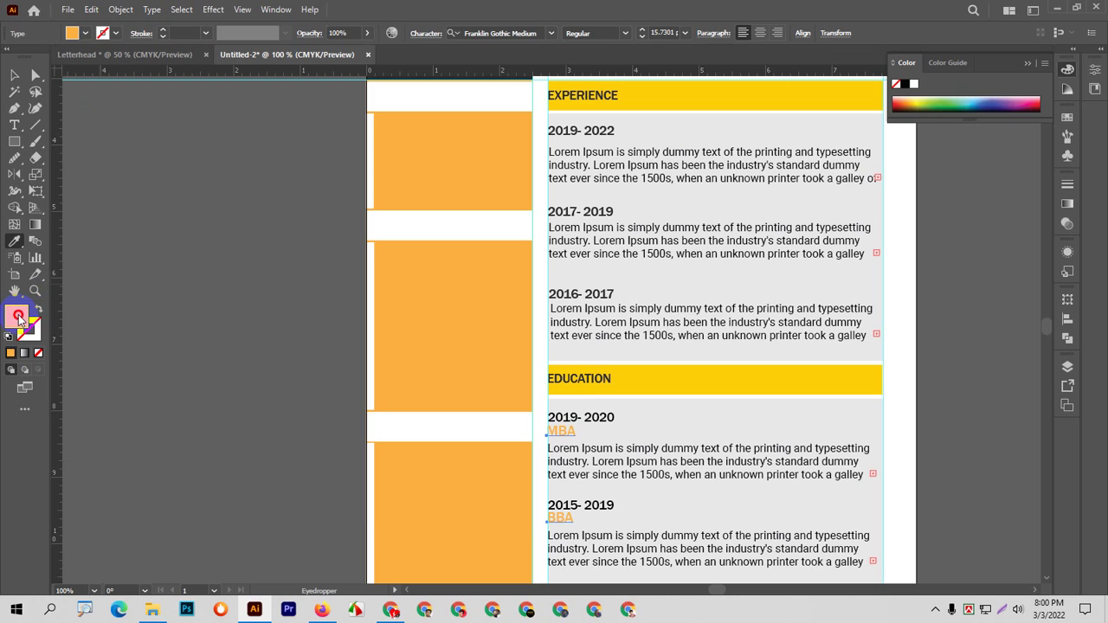
double_click(20, 317)
left_click_drag(361, 358, 414, 395)
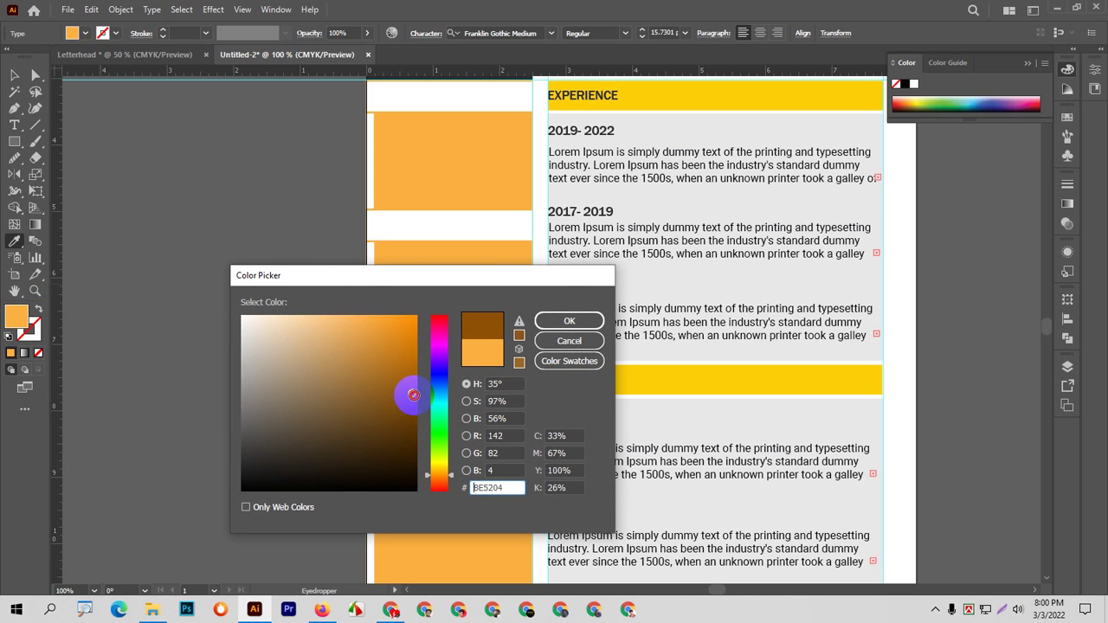
left_click(540, 321)
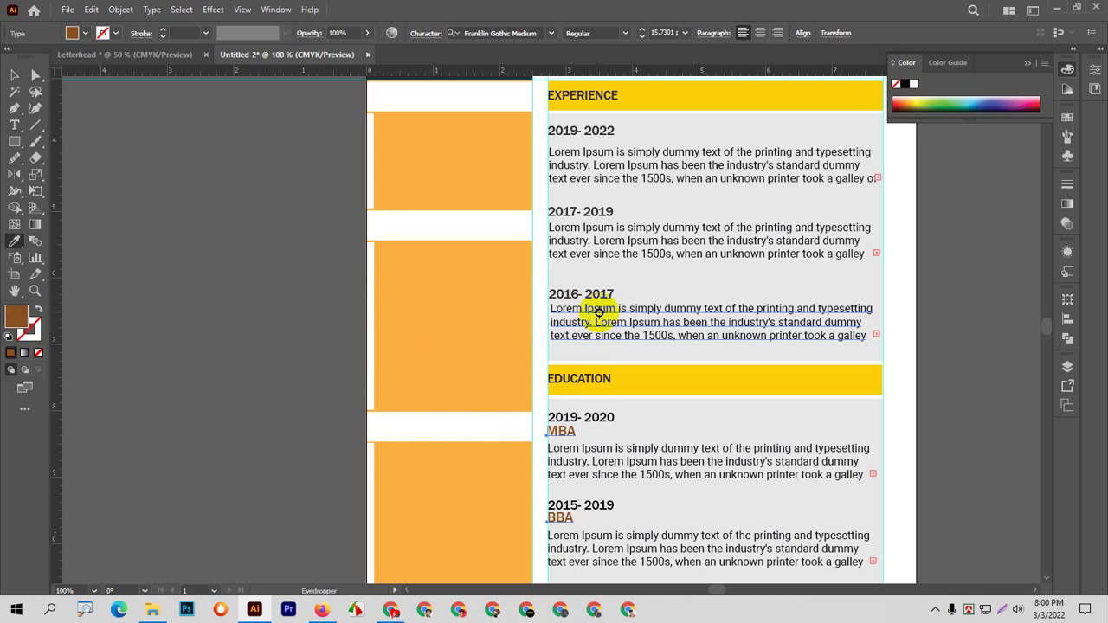
double_click(16, 321)
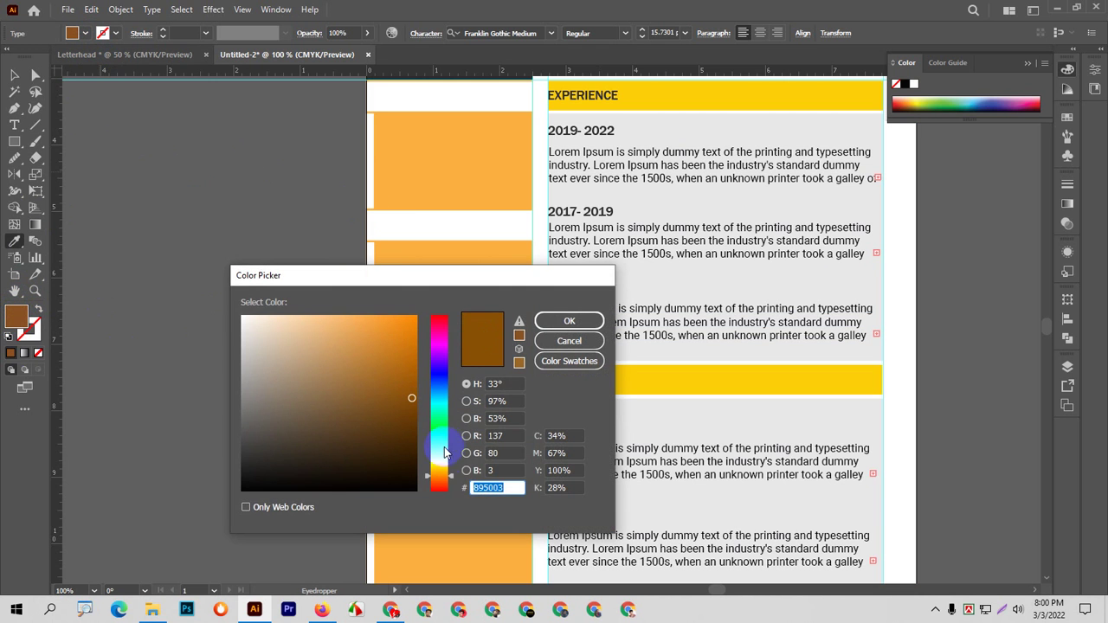
left_click_drag(392, 332, 393, 310)
left_click(566, 320)
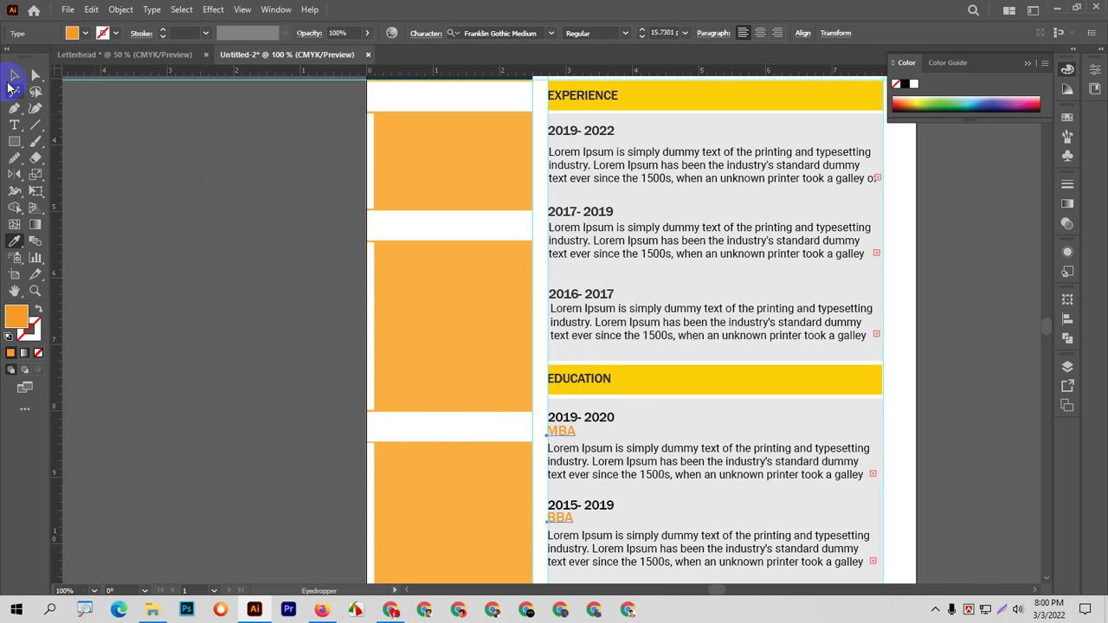
left_click(13, 78)
left_click(185, 212)
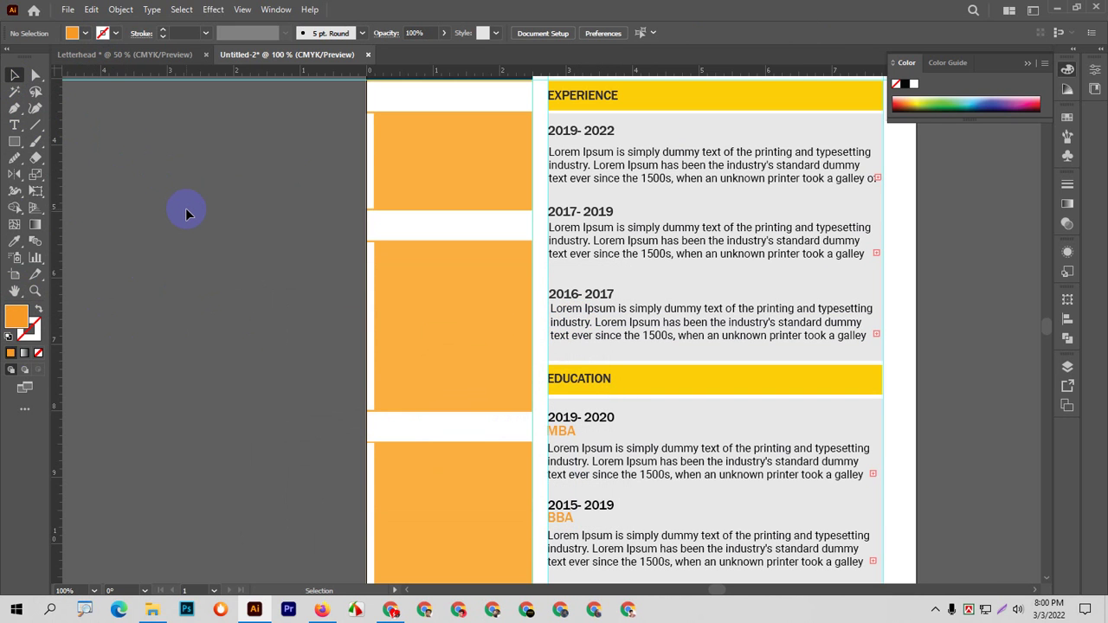
left_click_drag(564, 432, 574, 431)
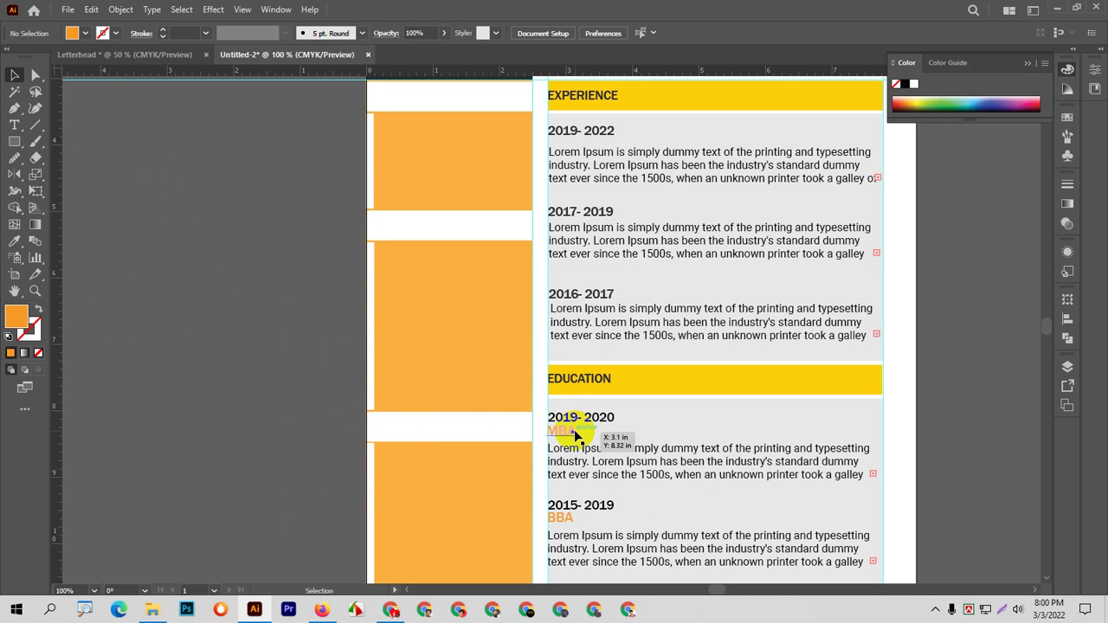
left_click(560, 518, "shift")
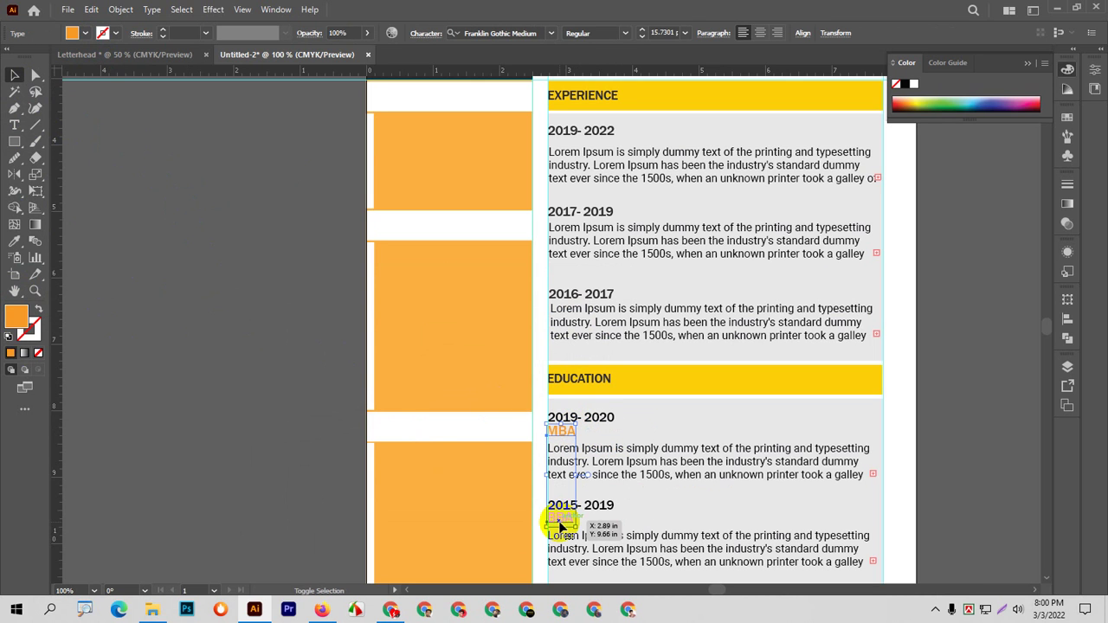
left_click(81, 34)
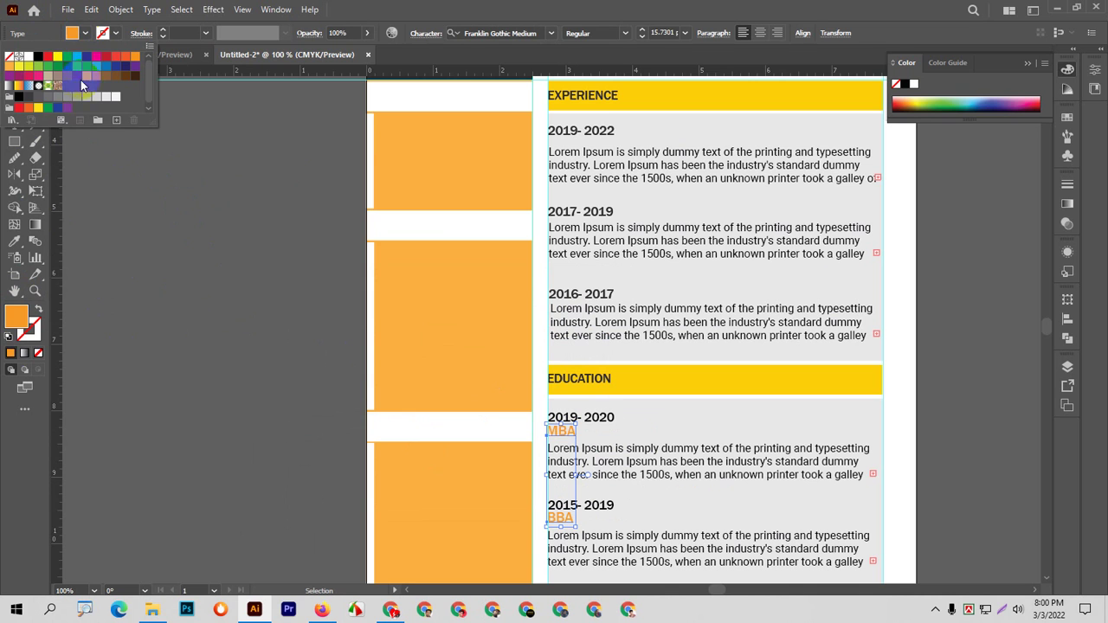
left_click(58, 96)
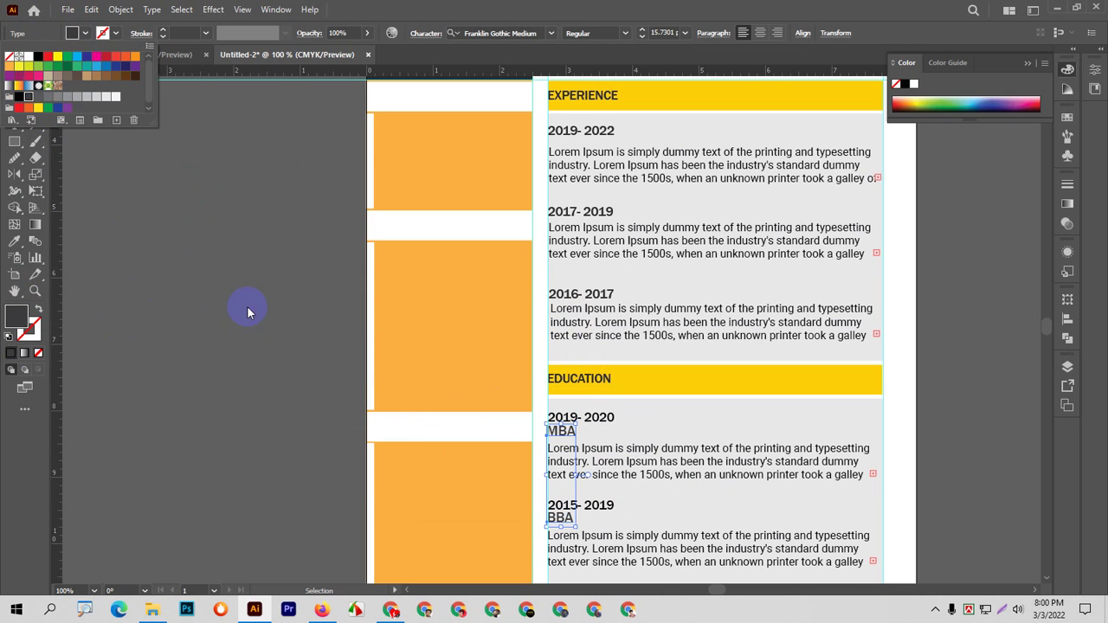
left_click(248, 312)
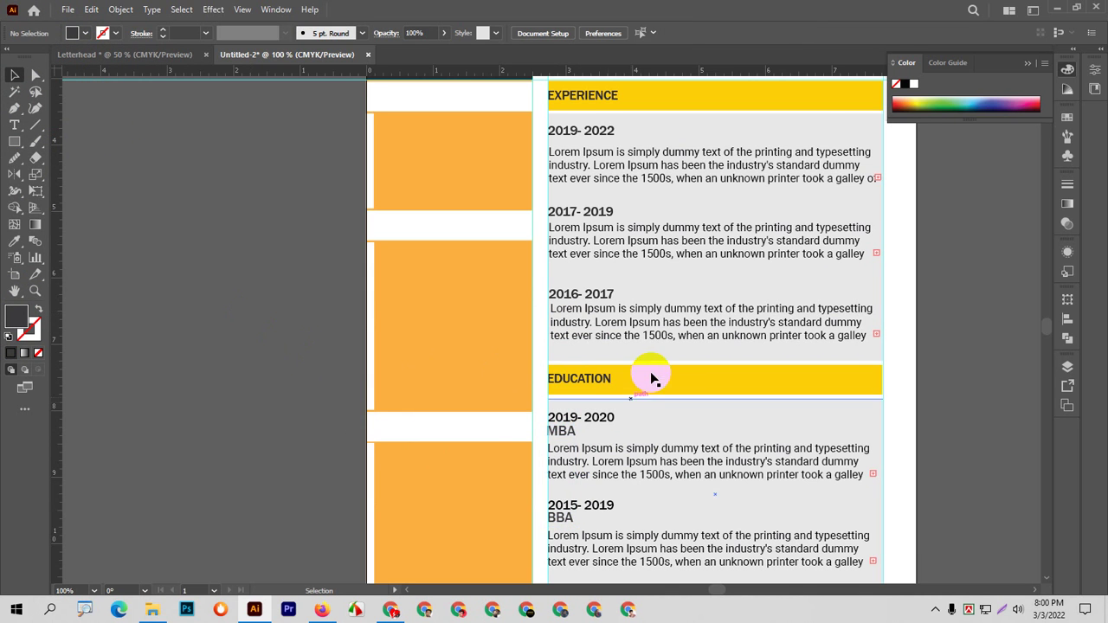
scroll(632, 345, "down", 1, "alt")
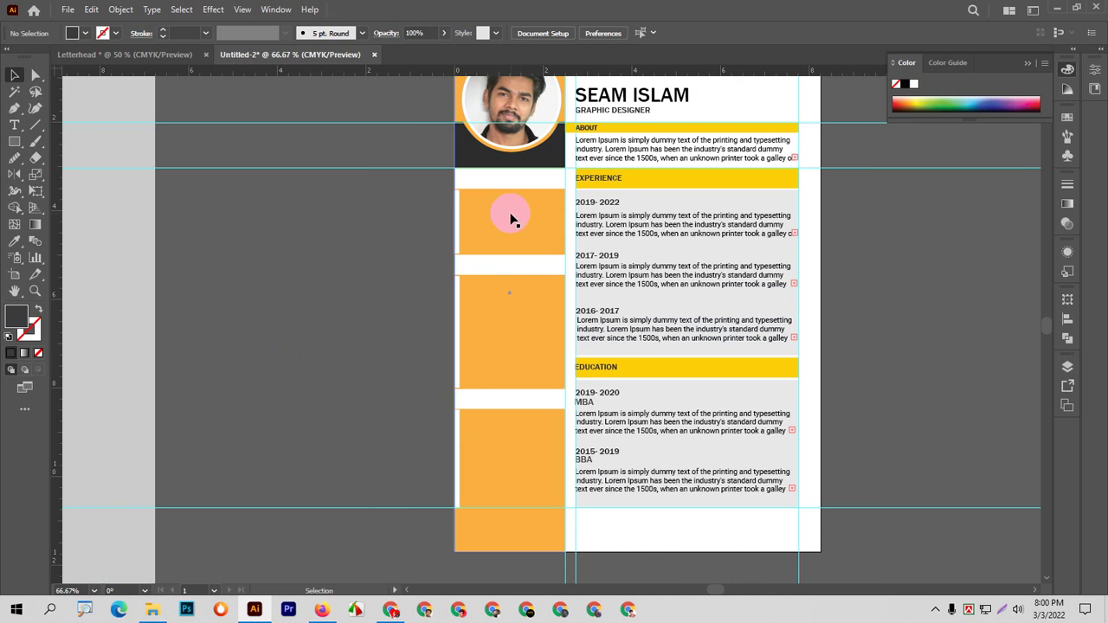
left_click_drag(589, 181, 506, 203, "alt")
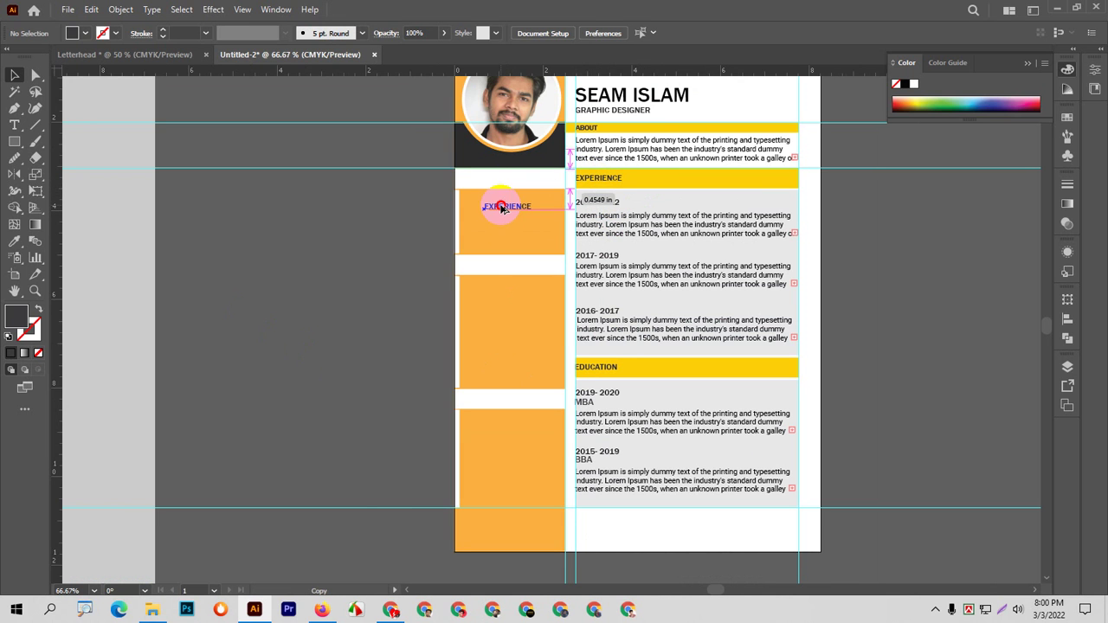
scroll(507, 204, "up", 4, "alt")
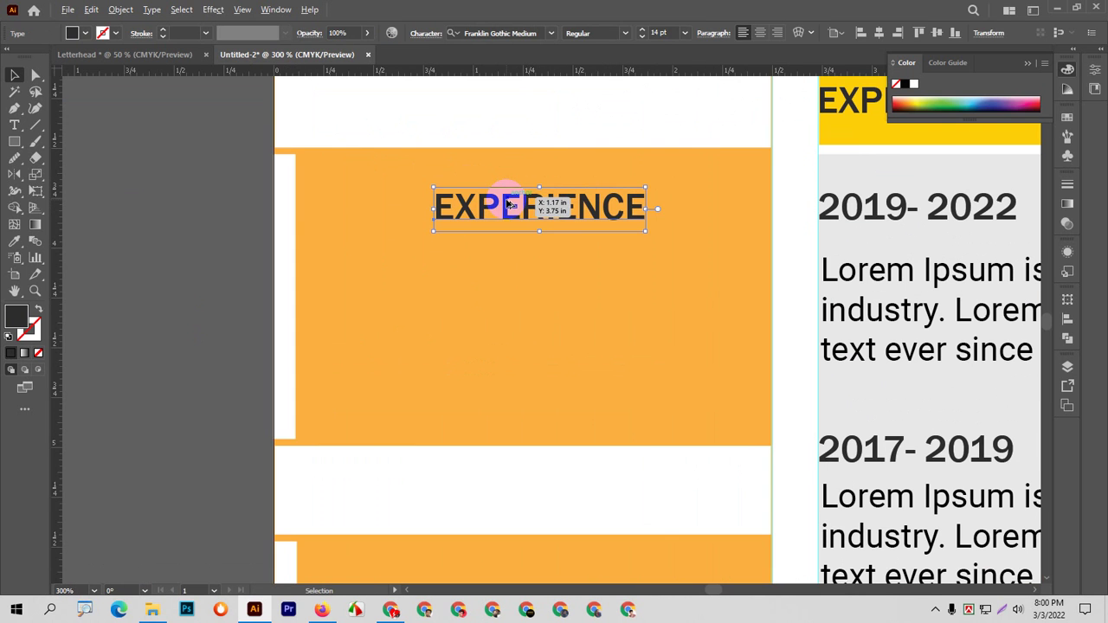
key("t")
left_click_drag(434, 209, 663, 211)
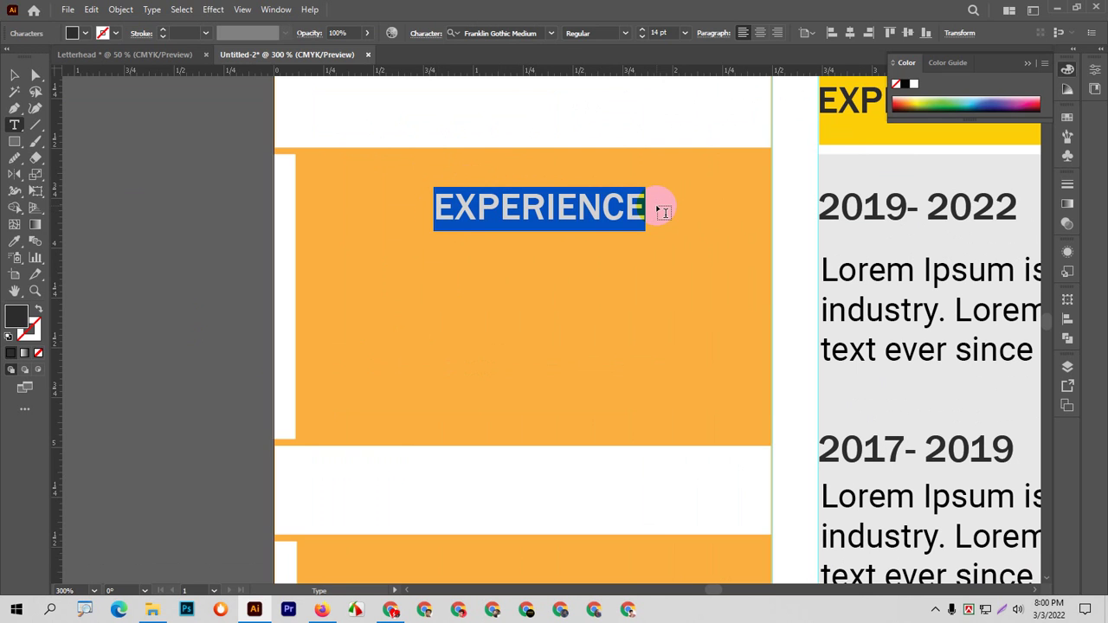
type("WWW")
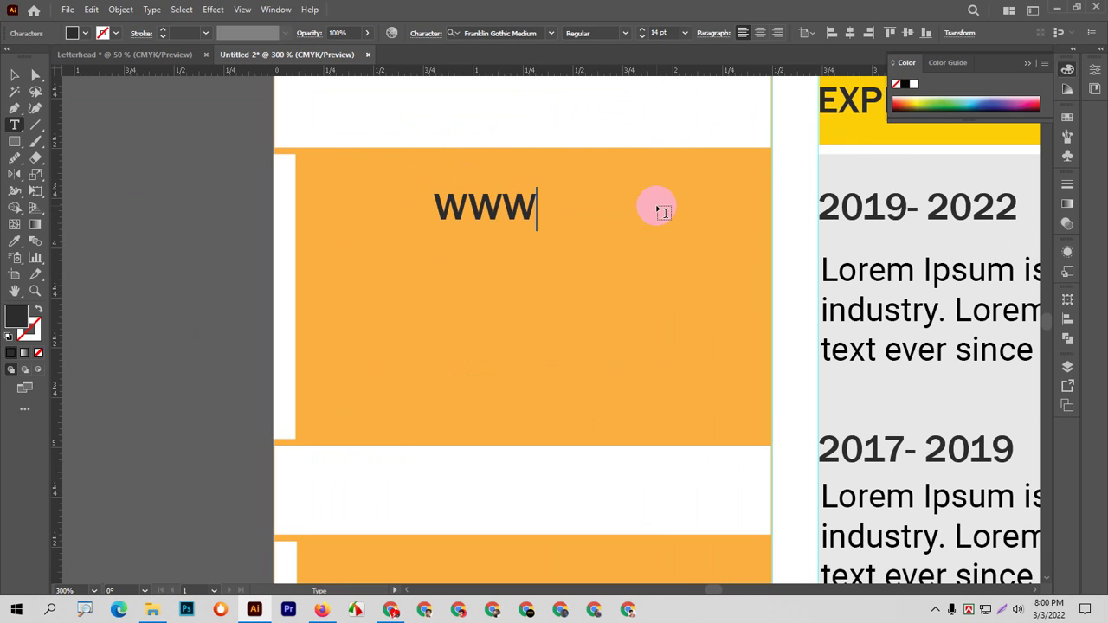
key("BackSpace")
key("BackSpace")
key("BackSpace")
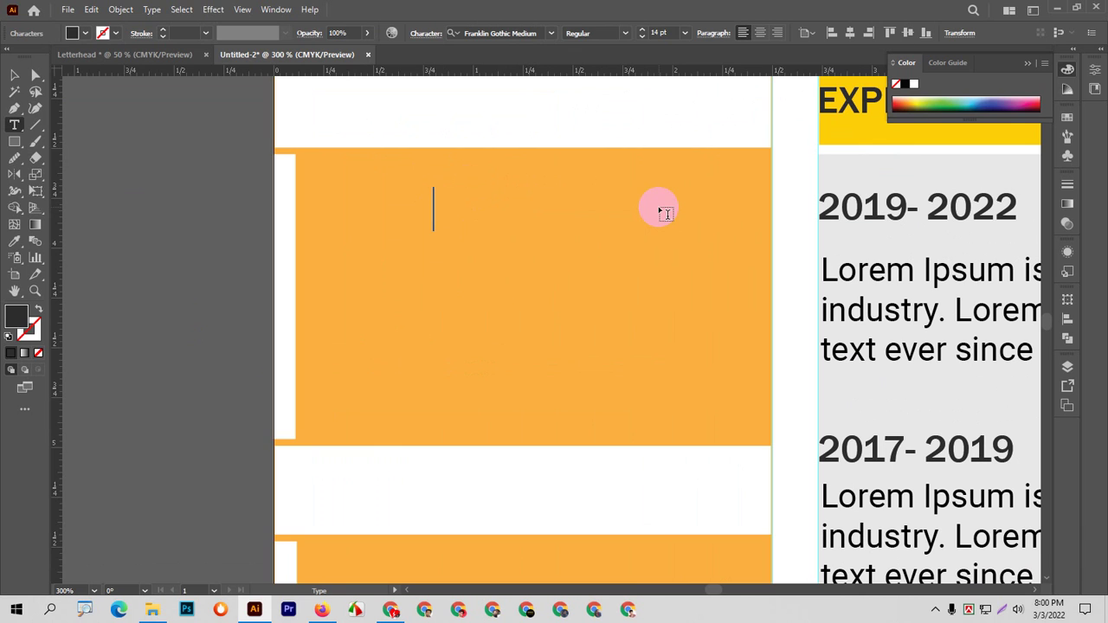
type("wWW")
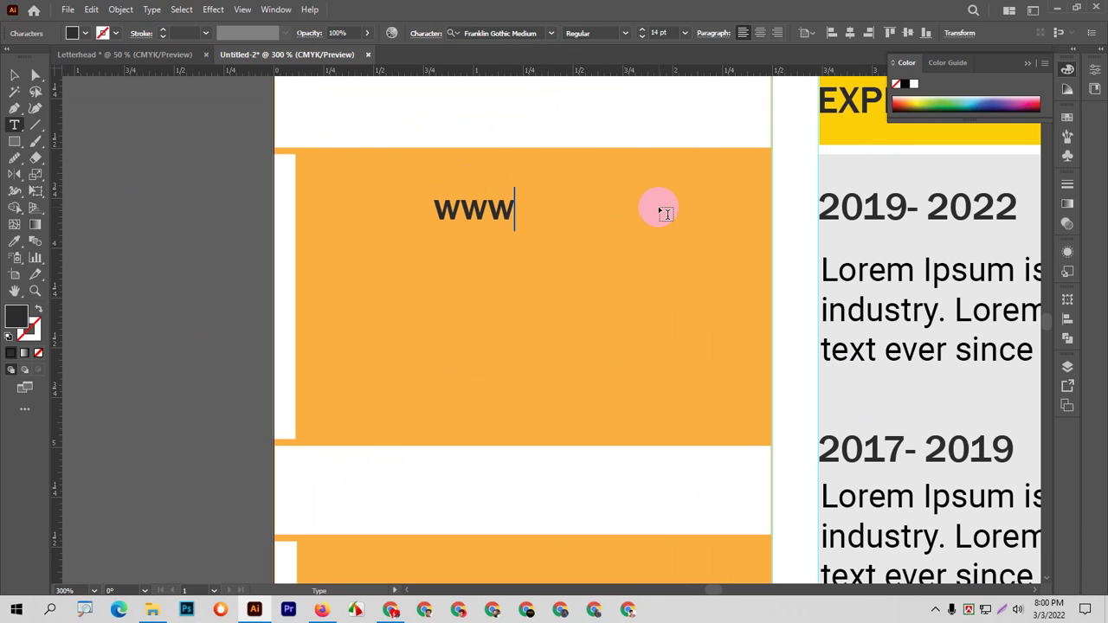
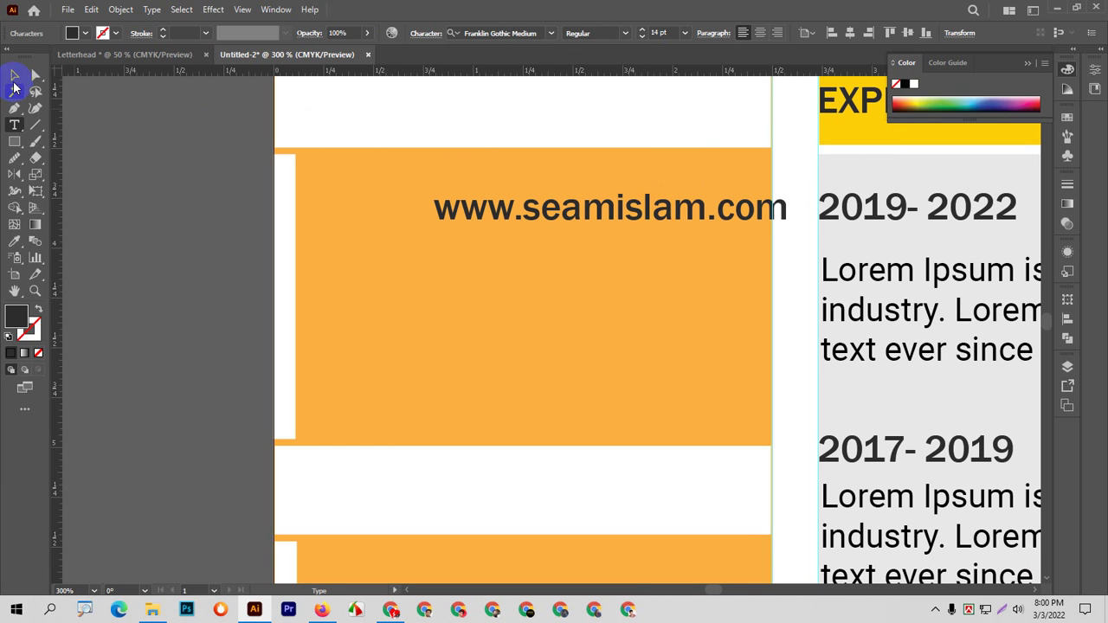
Finish typing the website address and move the line left and up.
left_click(14, 76)
mouse_move(473, 203)
left_mouse_down()
mouse_move(375, 184)
mouse_move(372, 215)
left_mouse_up()
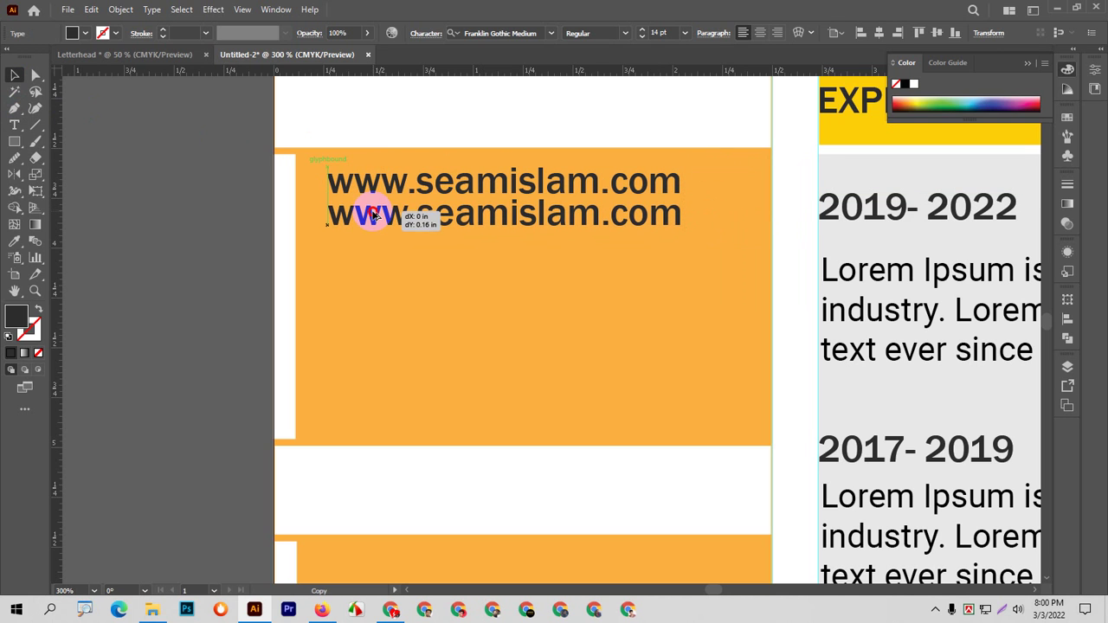
Edit the duplicated website line into a gmail.com e-mail address.
double_click(418, 222)
left_click_drag(415, 217, 317, 213)
key("BackSpace")
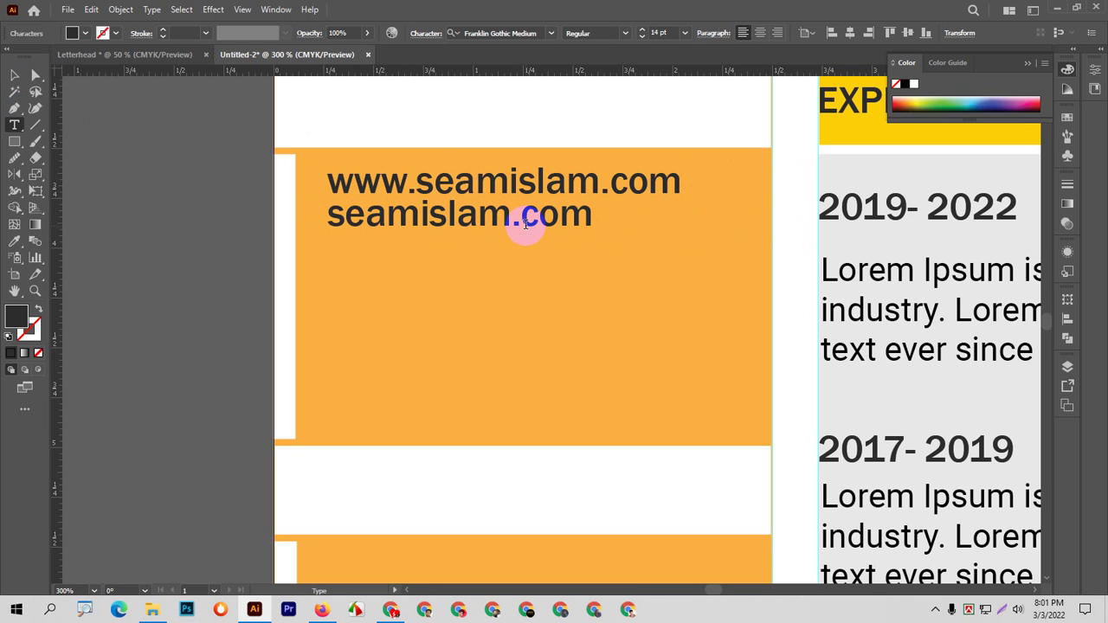
left_click_drag(522, 218, 599, 216)
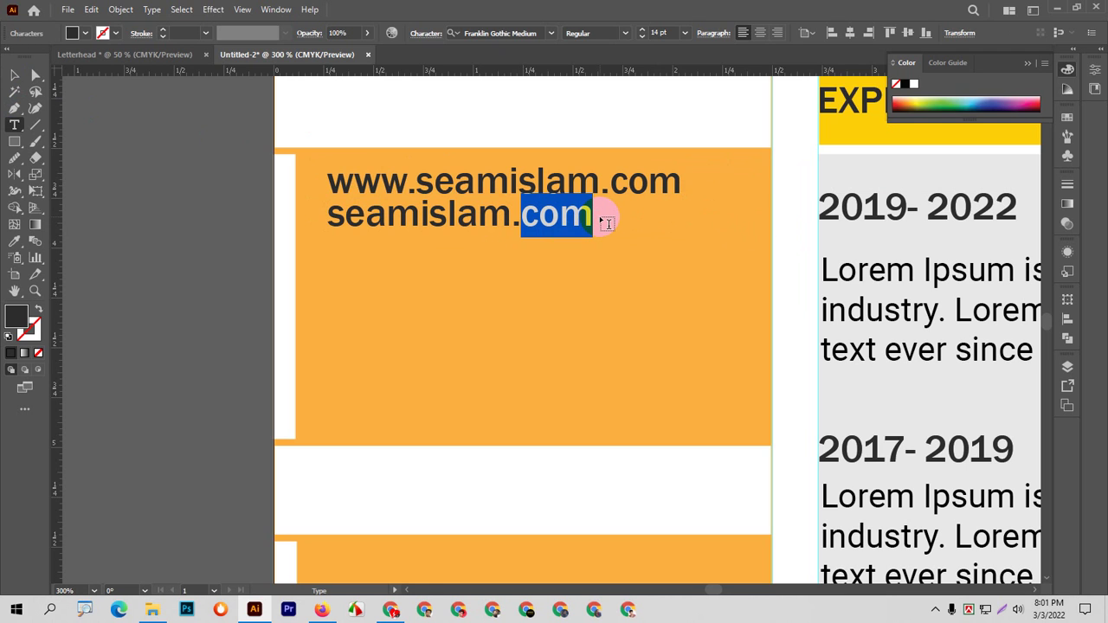
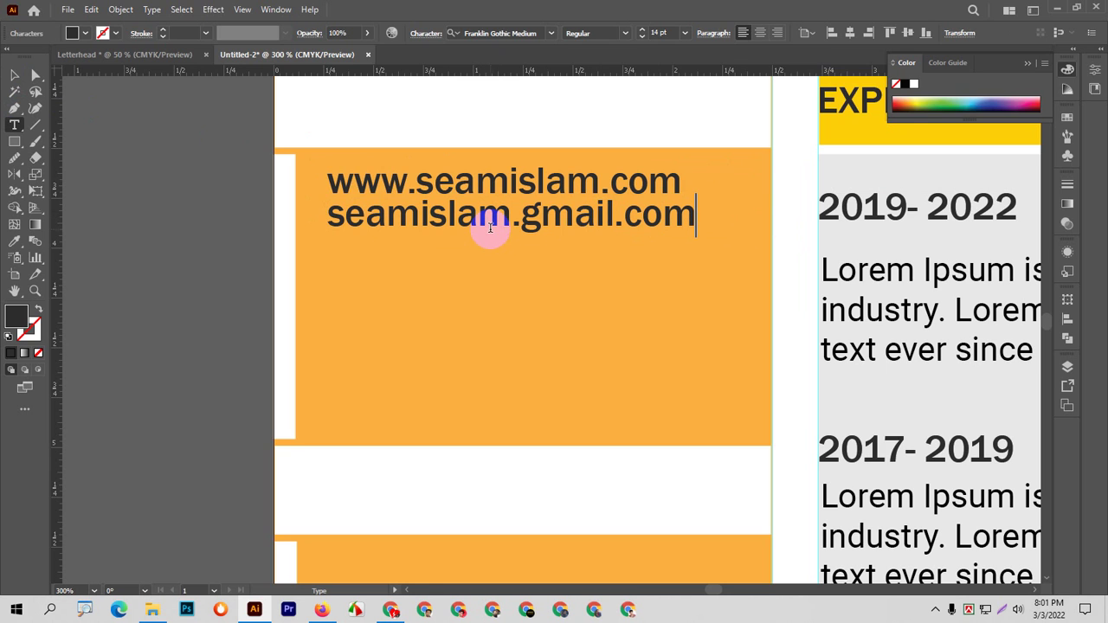
left_click_drag(510, 220, 521, 224)
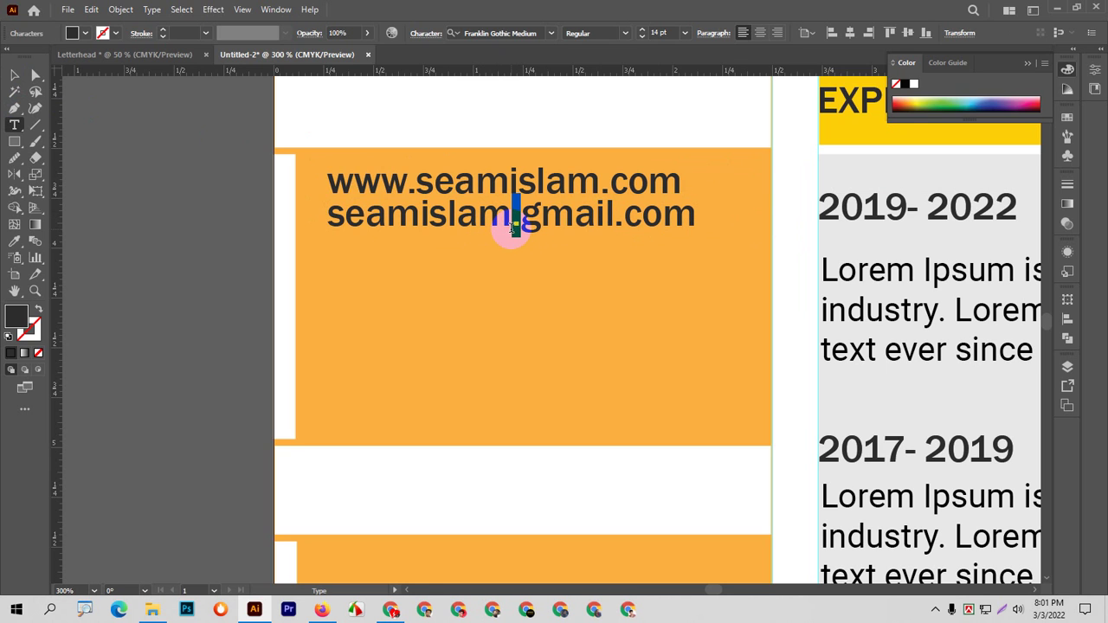
type("@")
left_click(14, 74)
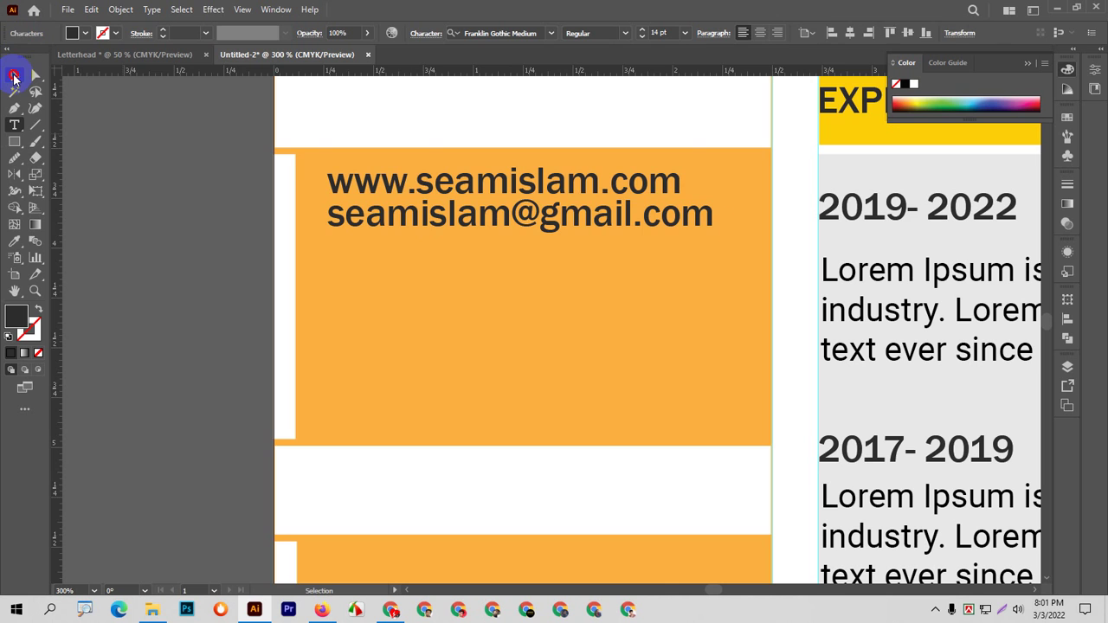
Copy the e-mail line below it and replace its text with a phone number.
left_click_drag(433, 220, 437, 265)
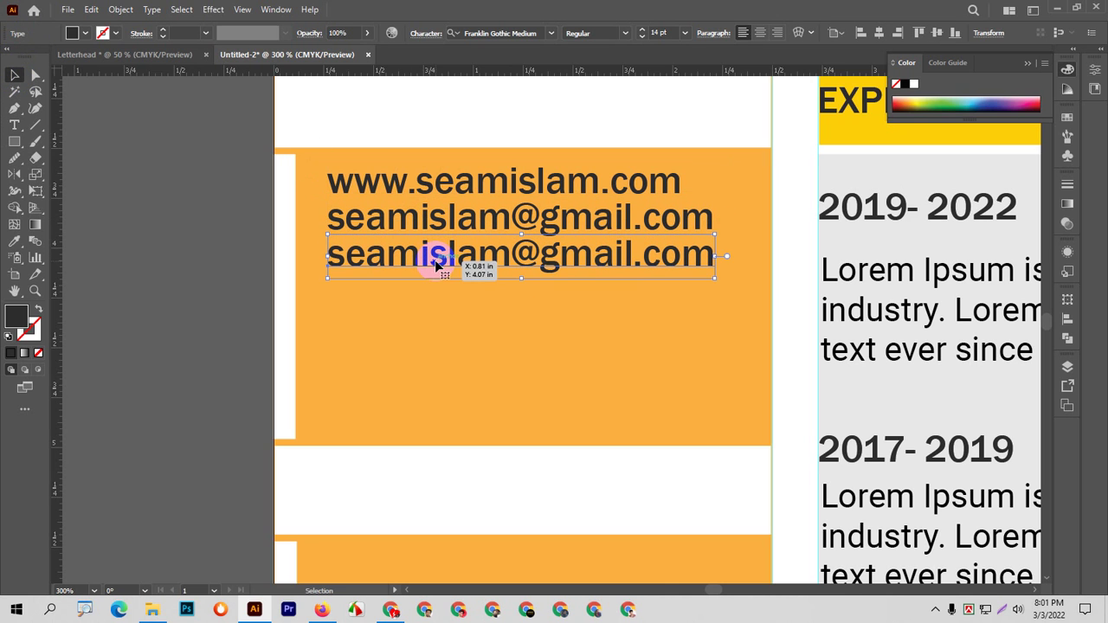
key("t")
mouse_move(345, 260)
left_mouse_down()
mouse_move(327, 262)
mouse_move(735, 311)
left_mouse_up()
key("ctrl+equal")
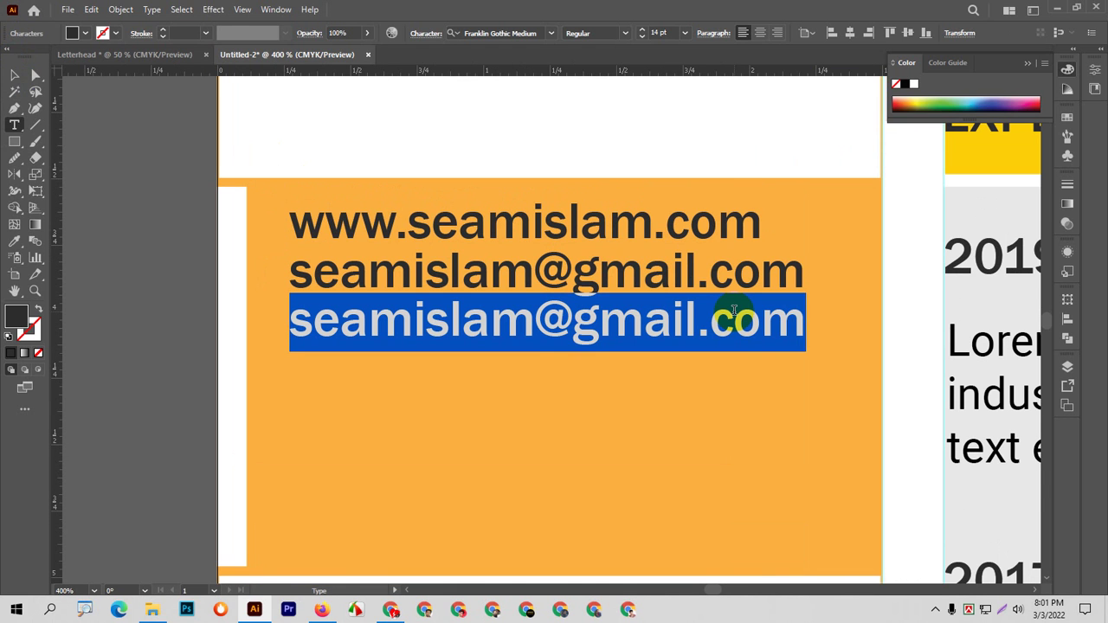
type("+")
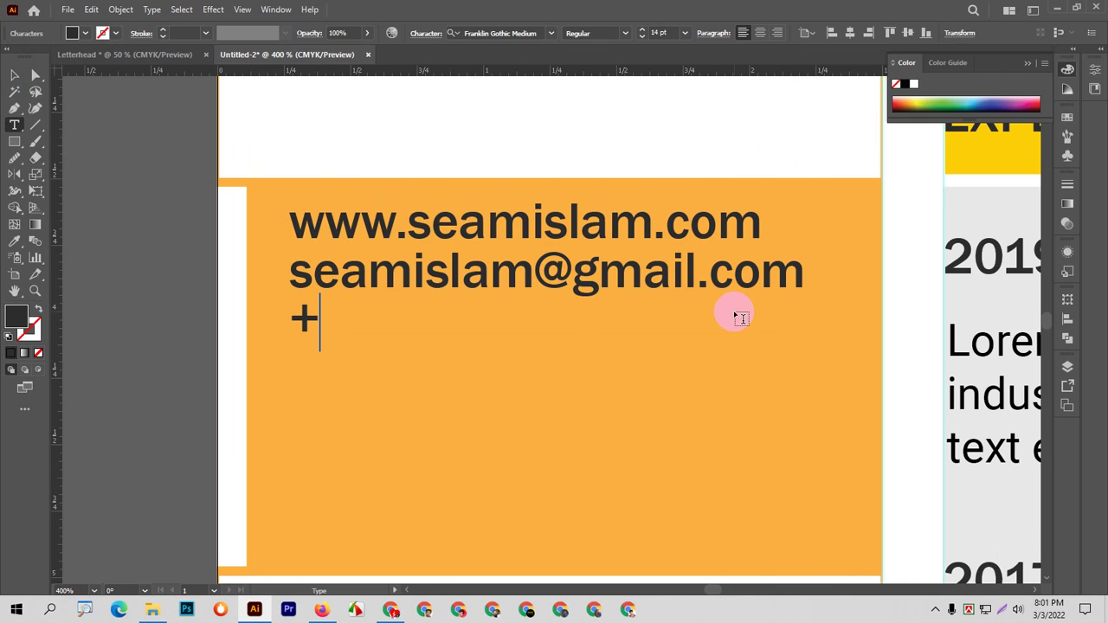
type("123 456")
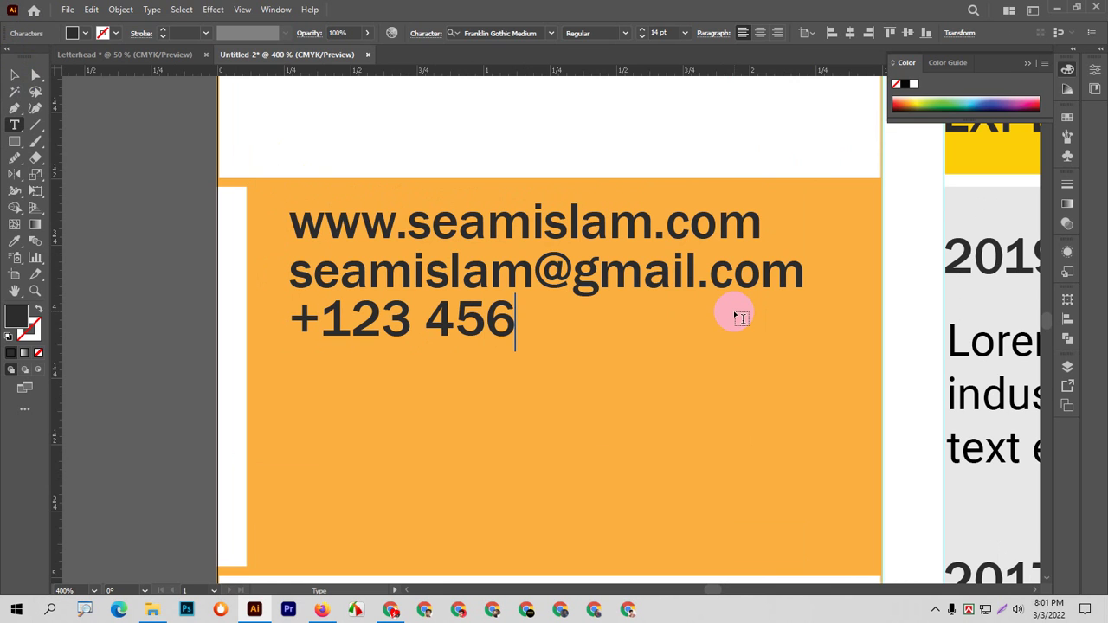
type(" 7890")
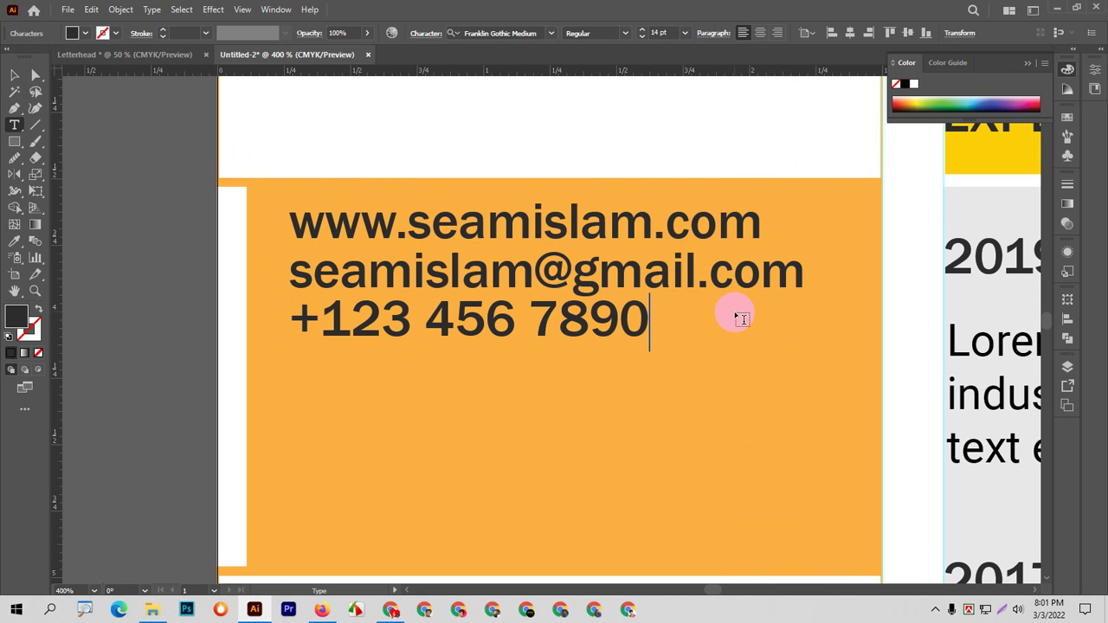
Stack the website, e-mail and phone lines tightly near the top of the orange box.
left_click(13, 74)
scroll(494, 259, "down", 1)
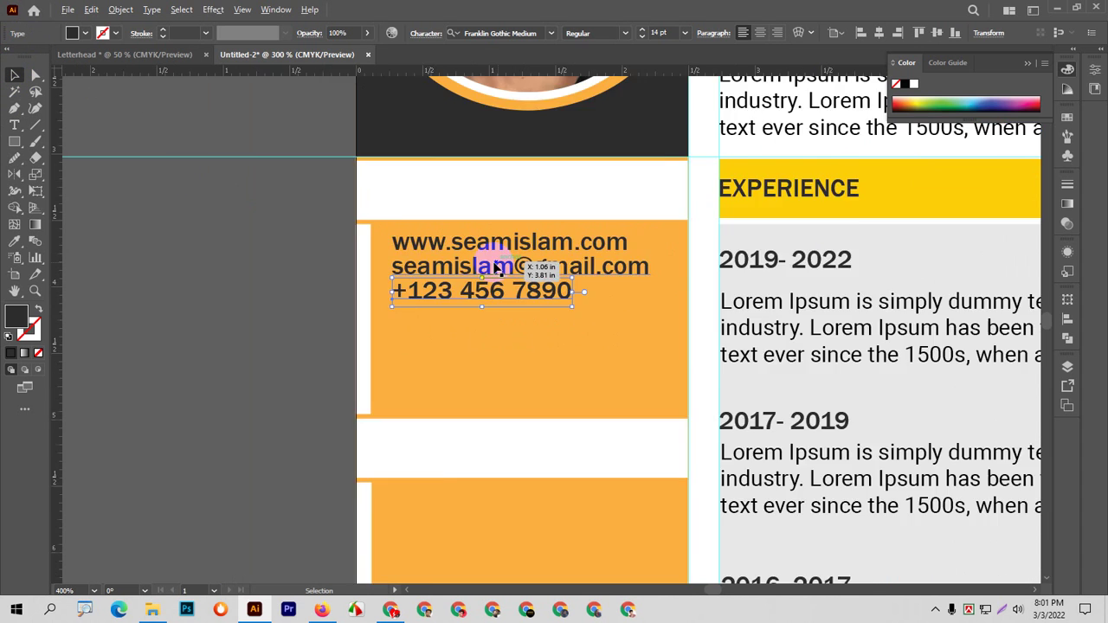
scroll(496, 270, "down", 3)
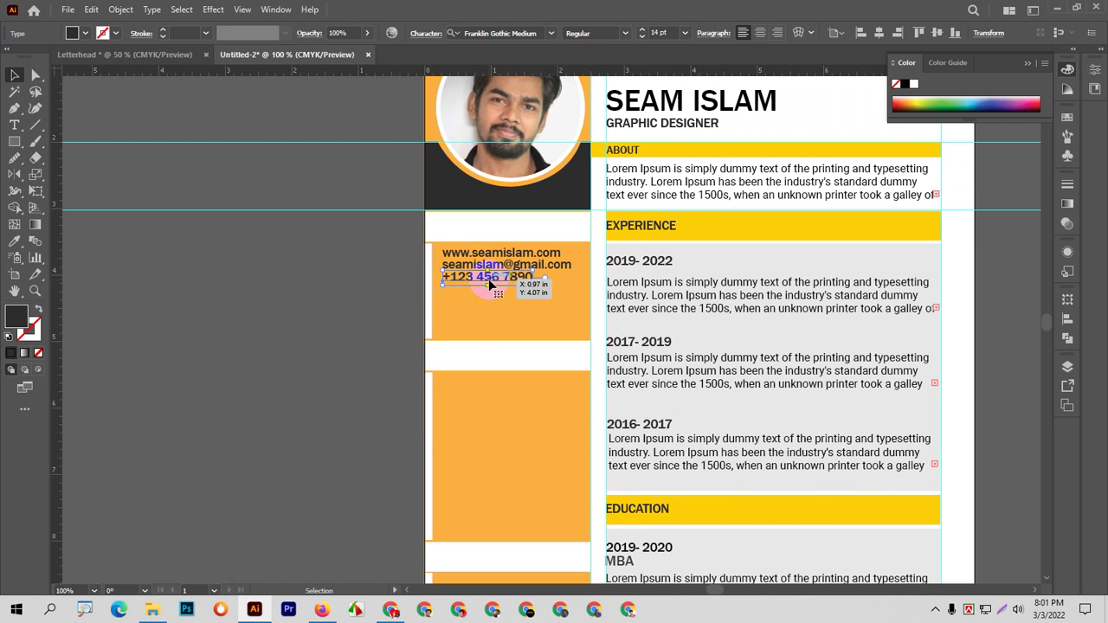
scroll(489, 278, "up", 2)
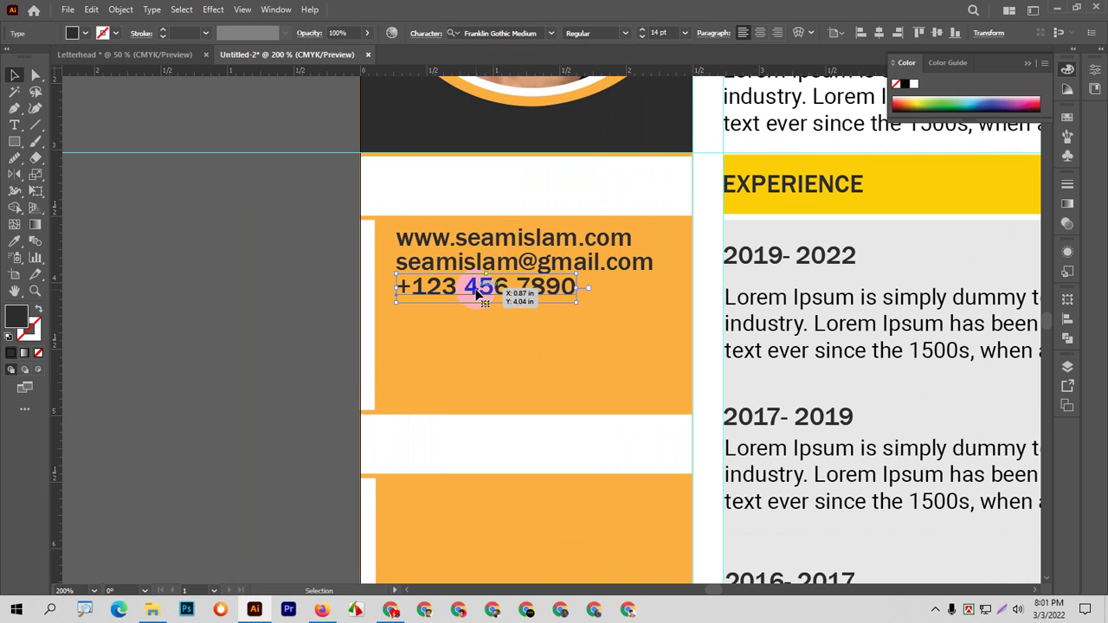
left_click(476, 294, "shift")
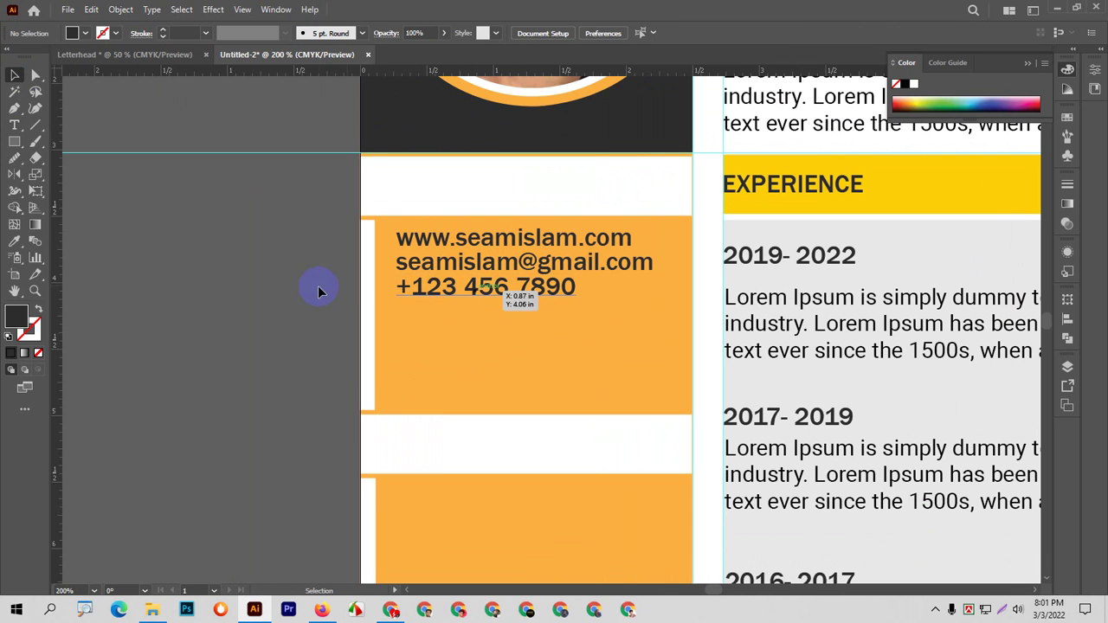
left_click_drag(477, 289, 472, 391)
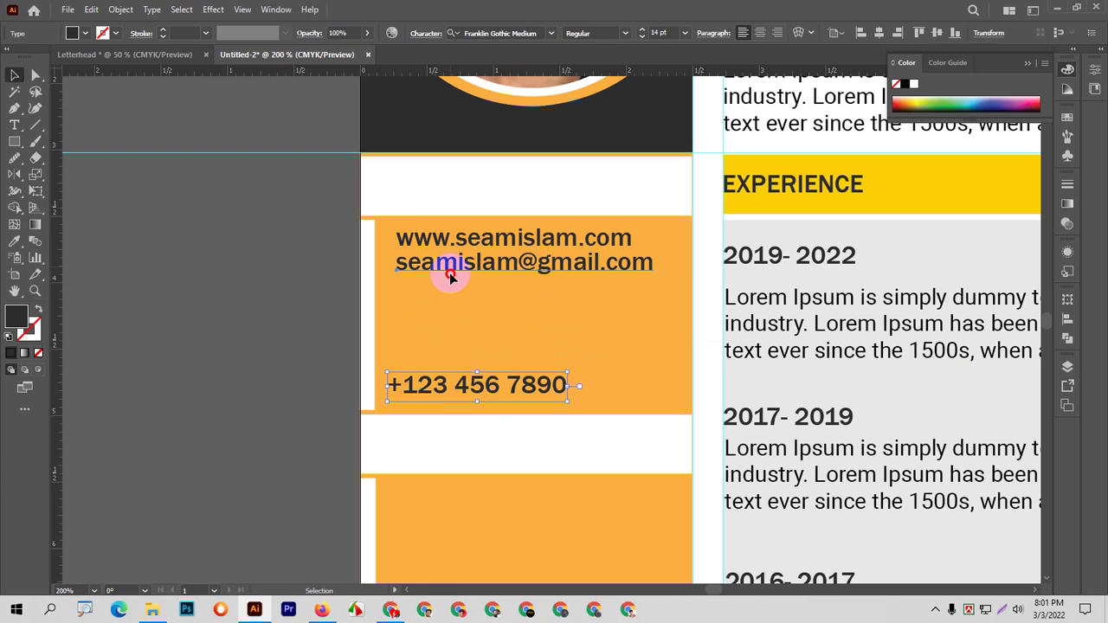
left_click_drag(449, 273, 447, 365)
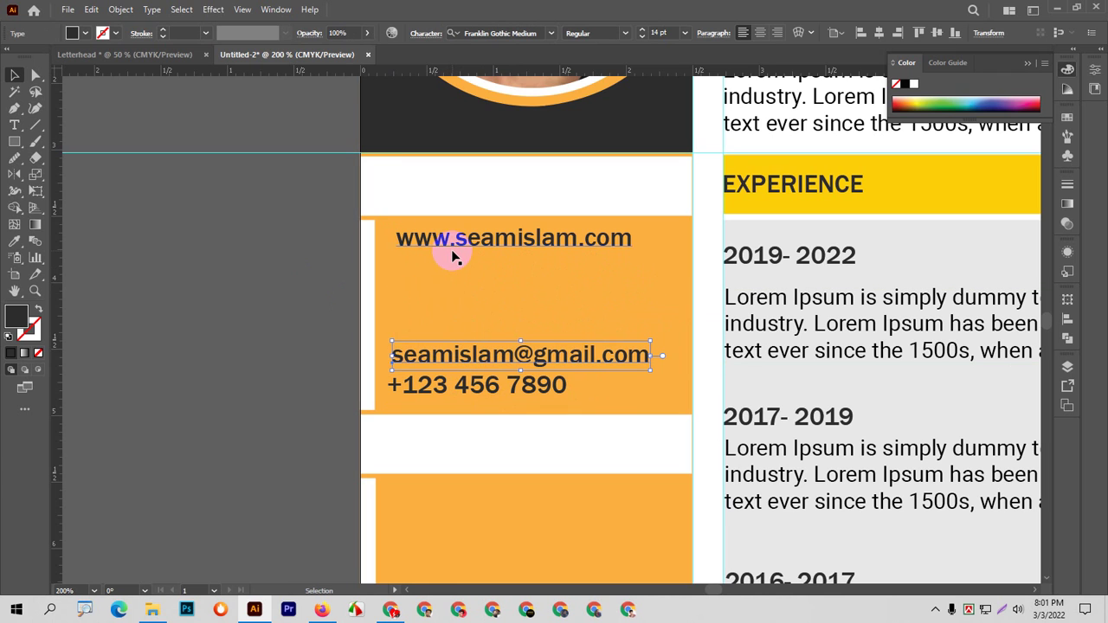
left_click_drag(447, 240, 447, 342)
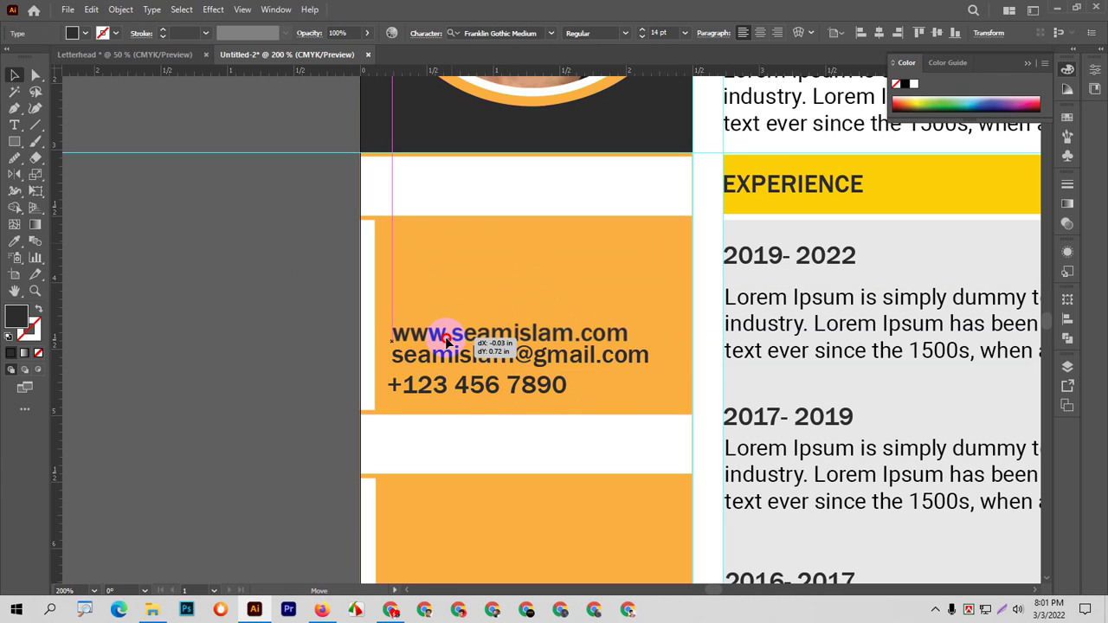
left_click_drag(447, 342, 463, 251)
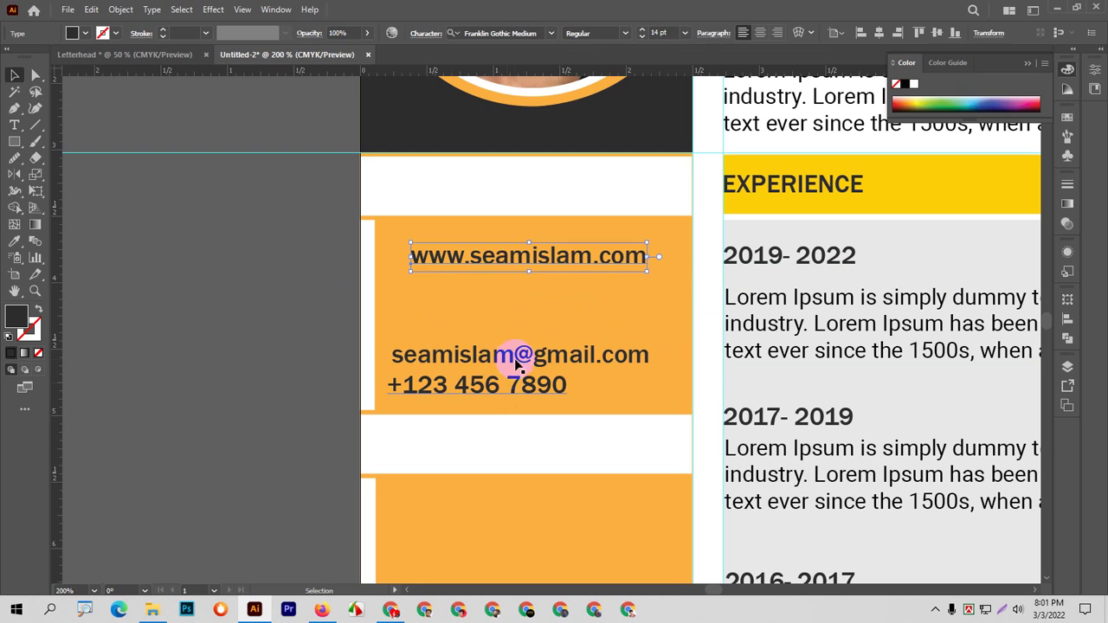
left_click_drag(520, 354, 528, 279)
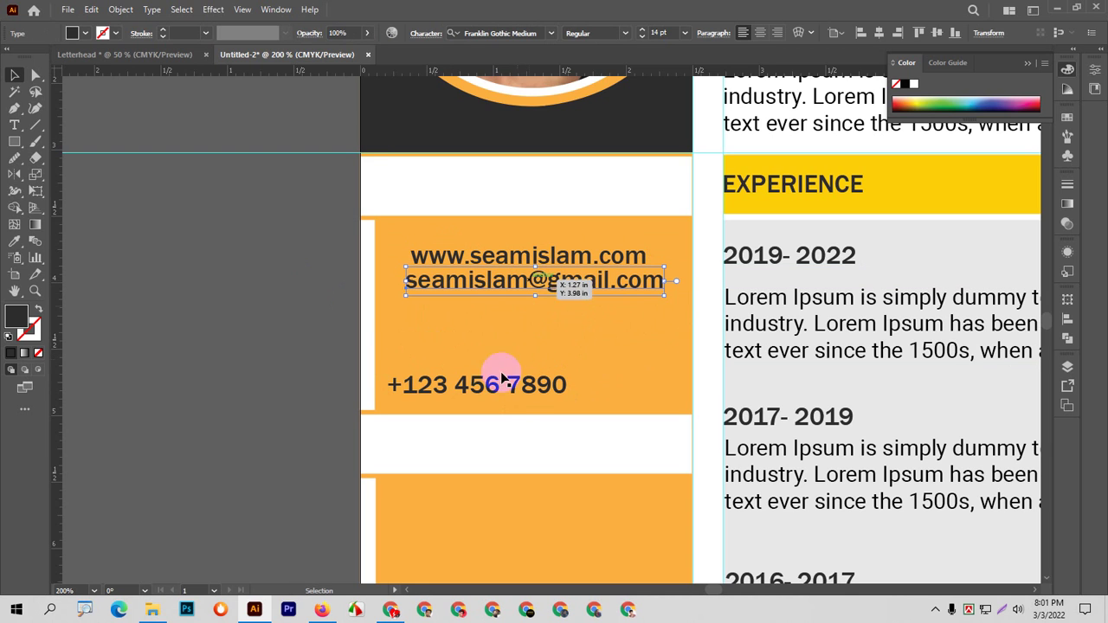
mouse_move(518, 384)
left_mouse_down()
mouse_move(565, 310)
mouse_move(549, 295)
left_mouse_up()
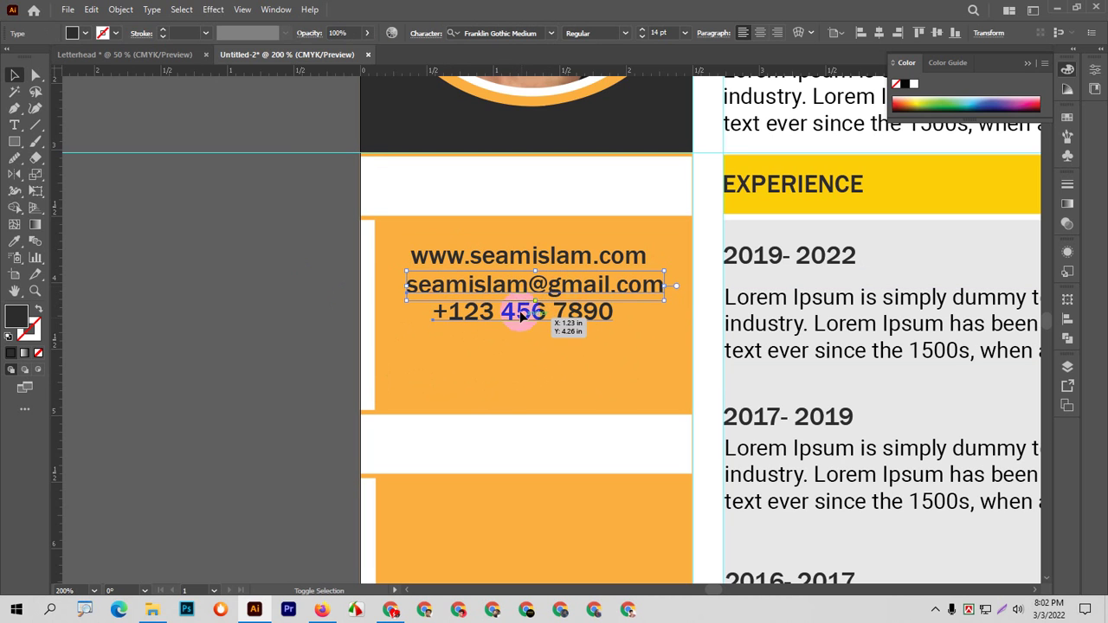
Fill all three contact lines with black.
left_click(512, 312, "shift")
left_click(507, 249, "shift")
left_click(85, 33)
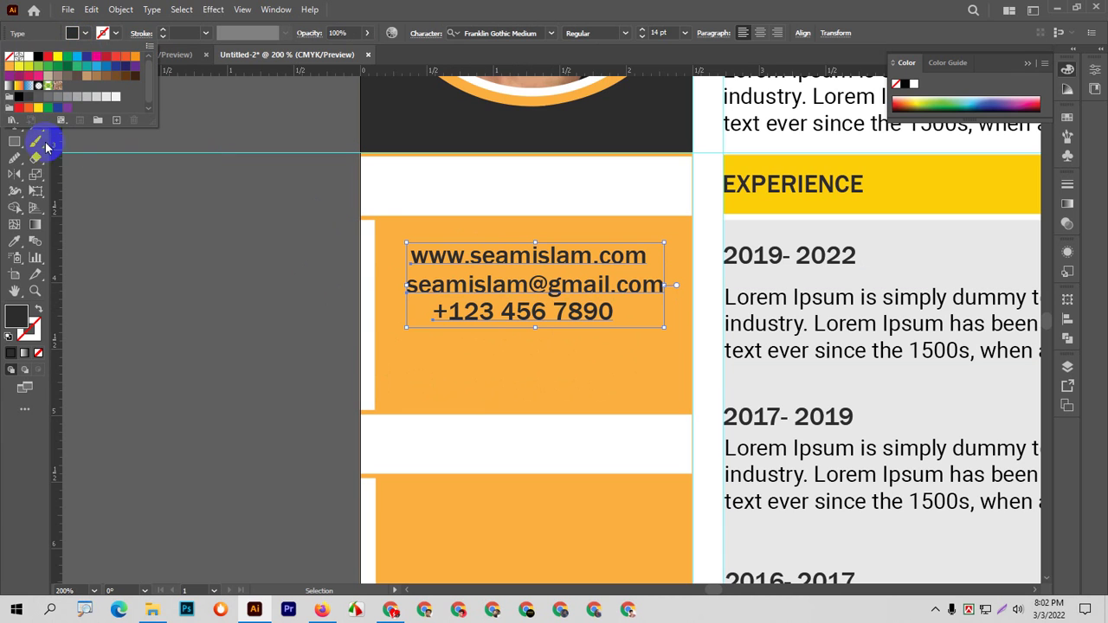
left_click(16, 98)
left_click(154, 252)
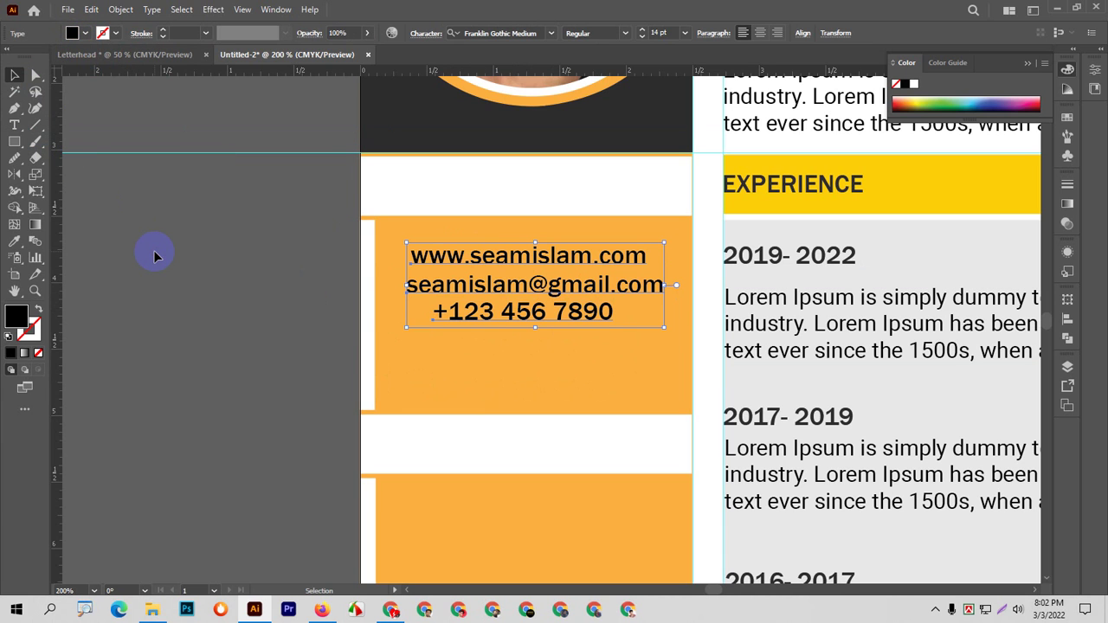
left_click(154, 251)
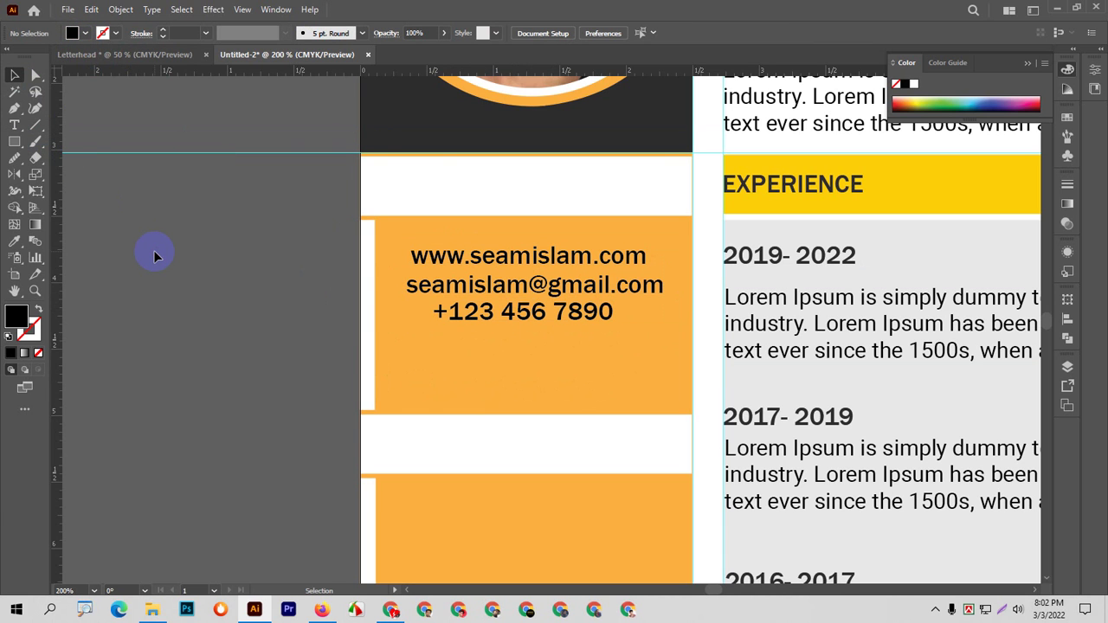
scroll(153, 250, "down", 2, "alt")
scroll(317, 250, "down", 2)
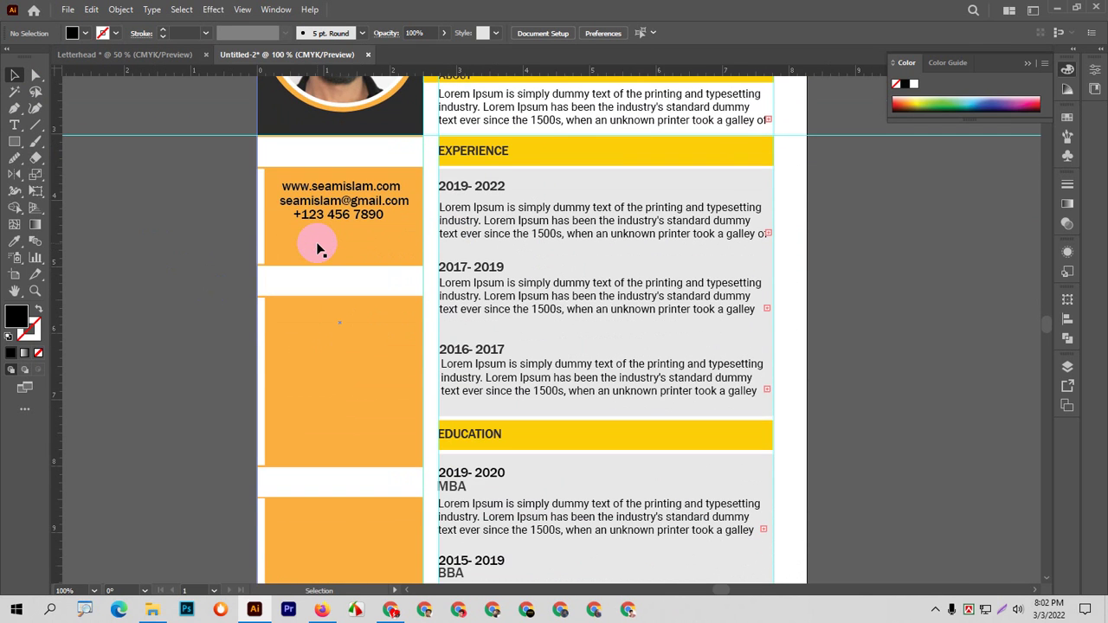
scroll(317, 249, "down", 1, "alt")
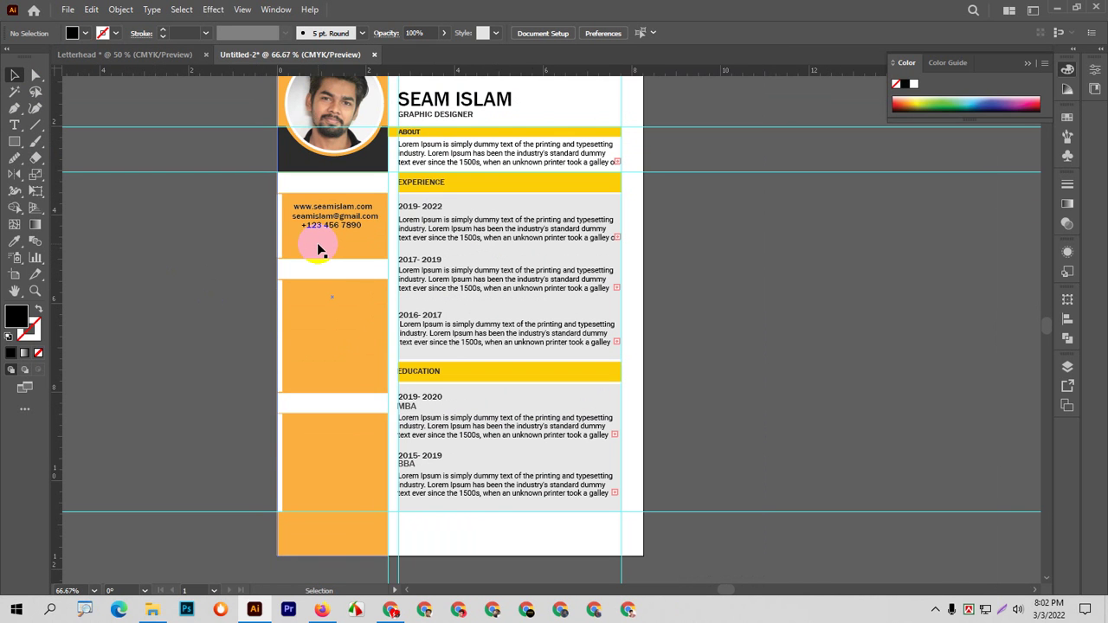
left_click(339, 317)
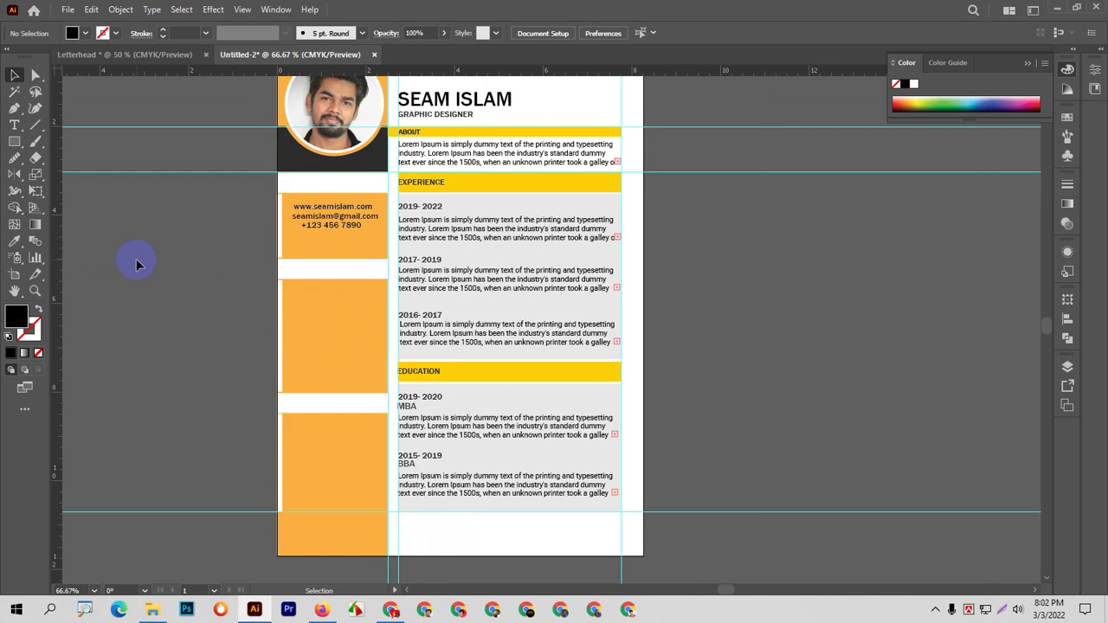
scroll(136, 264, "down", 1, "alt")
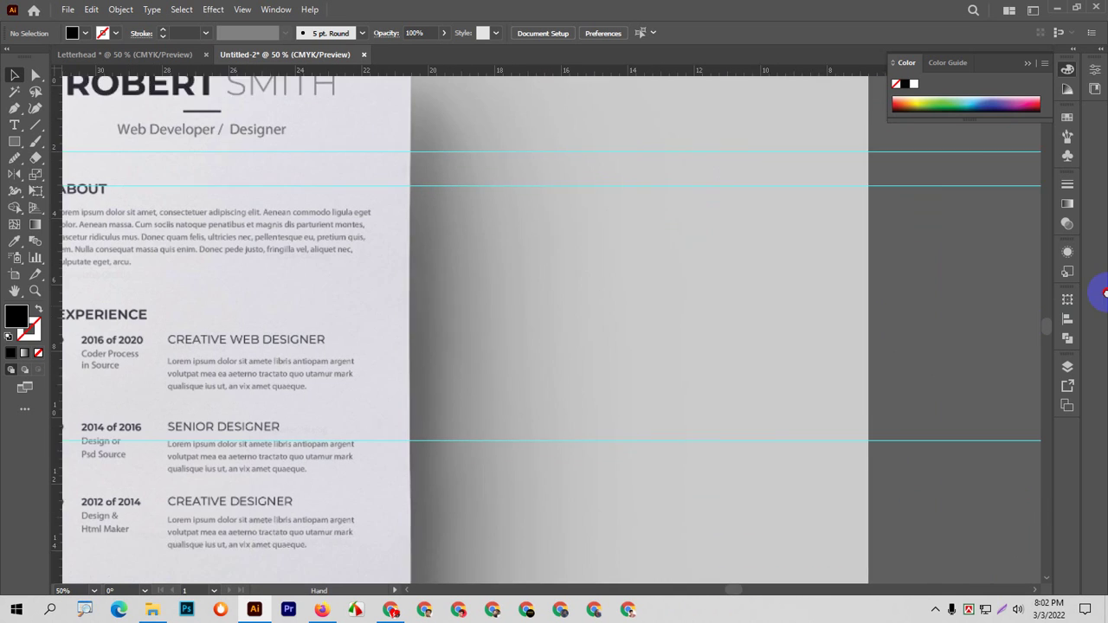
scroll(318, 372, "down", 1)
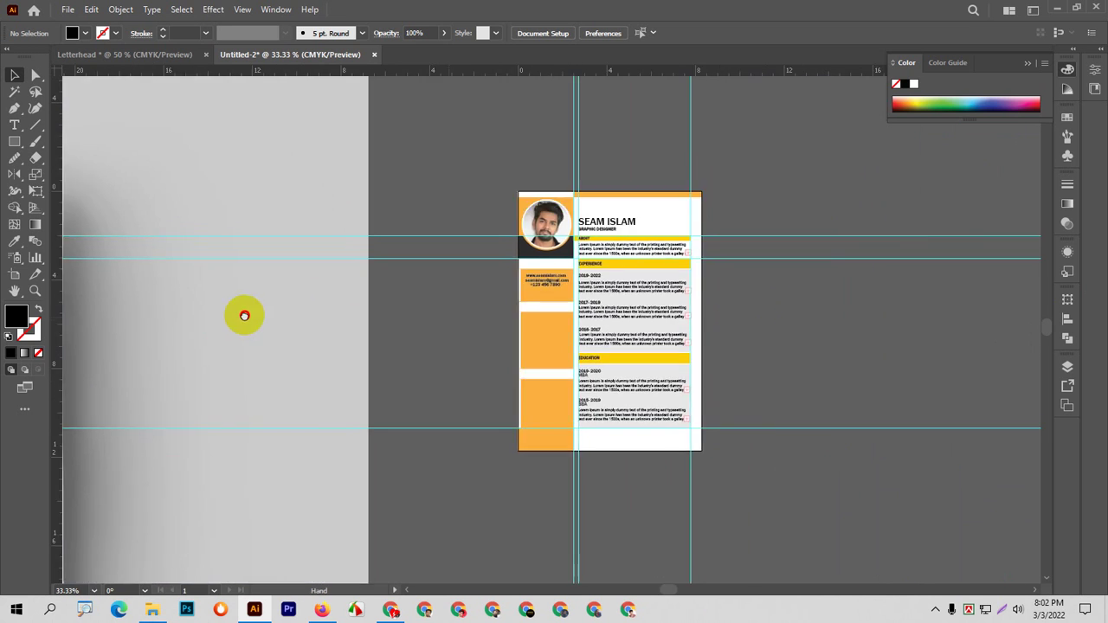
left_click_drag(827, 299, 314, 303)
Copy the EDUCATION heading into a white band and retype it as LANGUAGE.
scroll(403, 316, "up", 4)
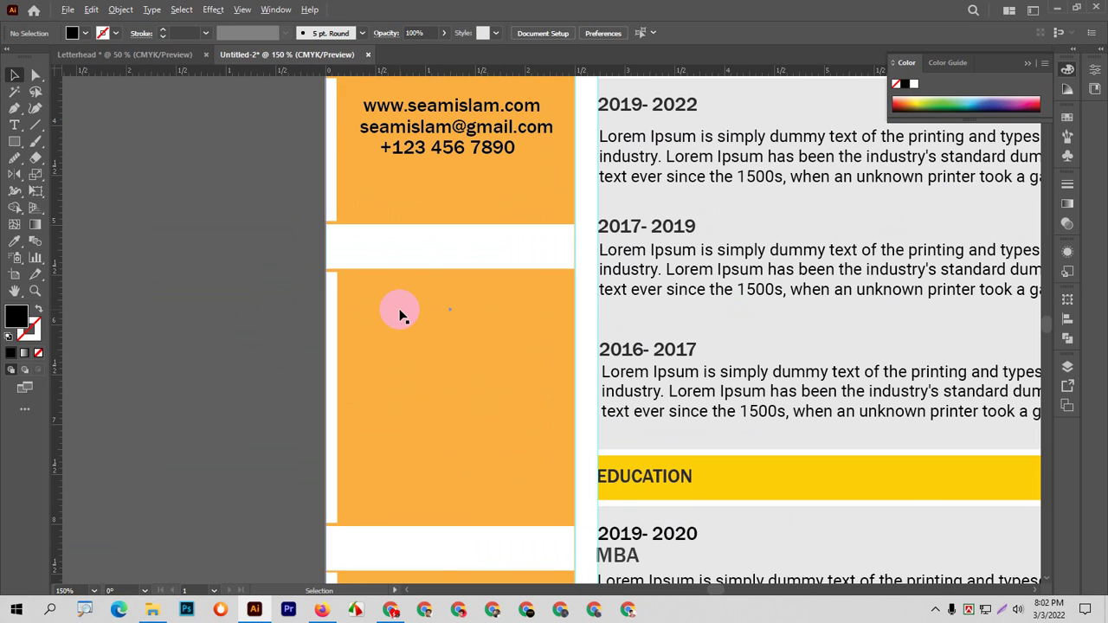
left_click_drag(647, 480, 446, 249)
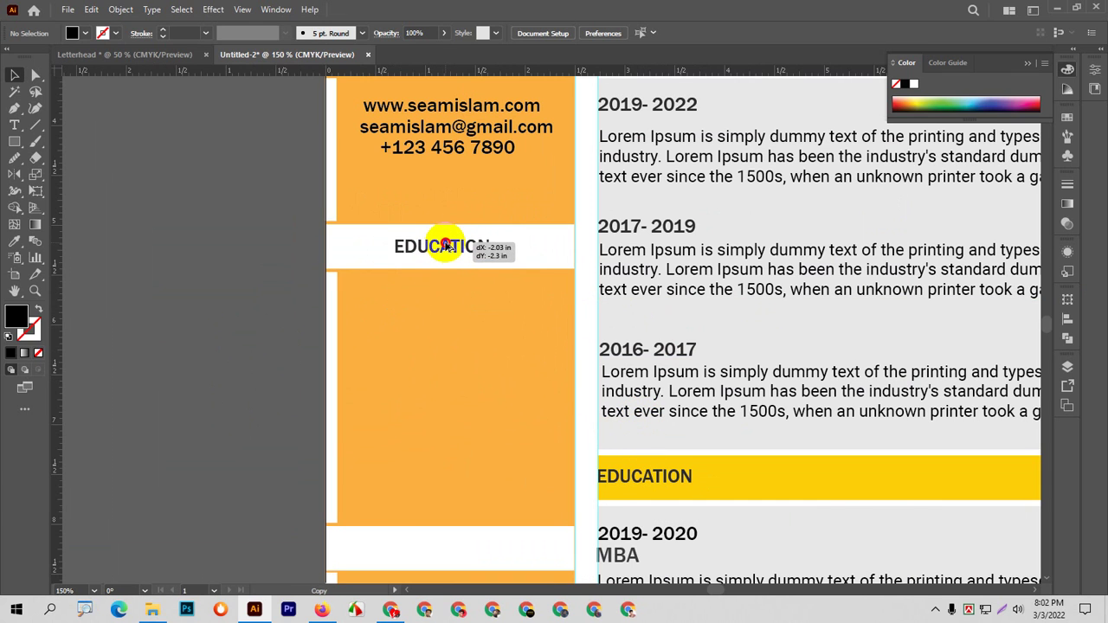
double_click(413, 249)
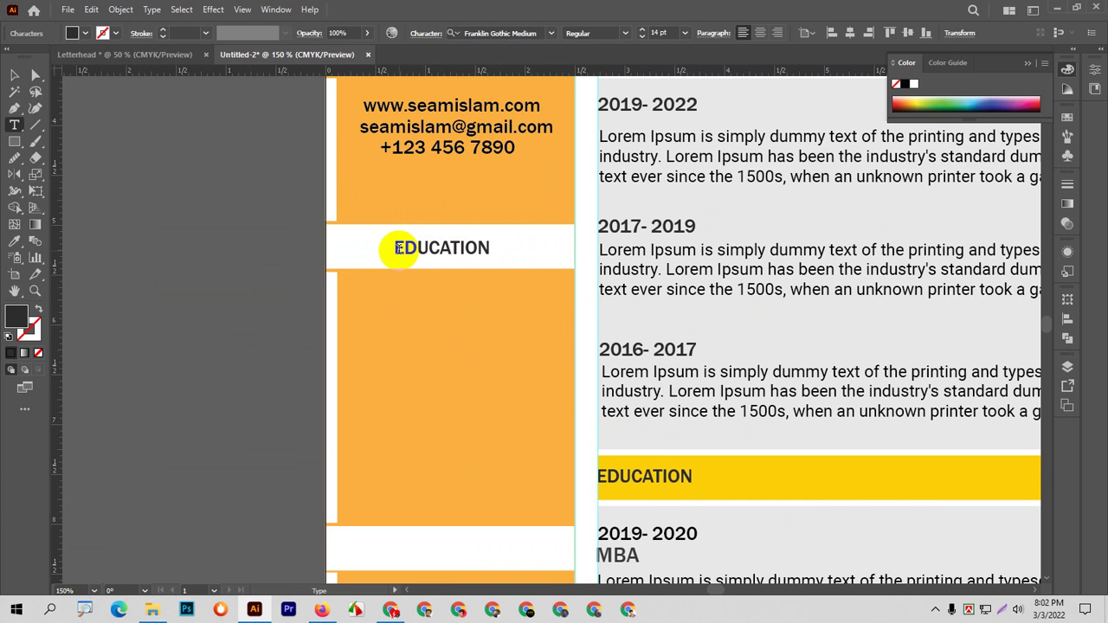
left_click_drag(397, 249, 519, 254)
type("LANGUAGE")
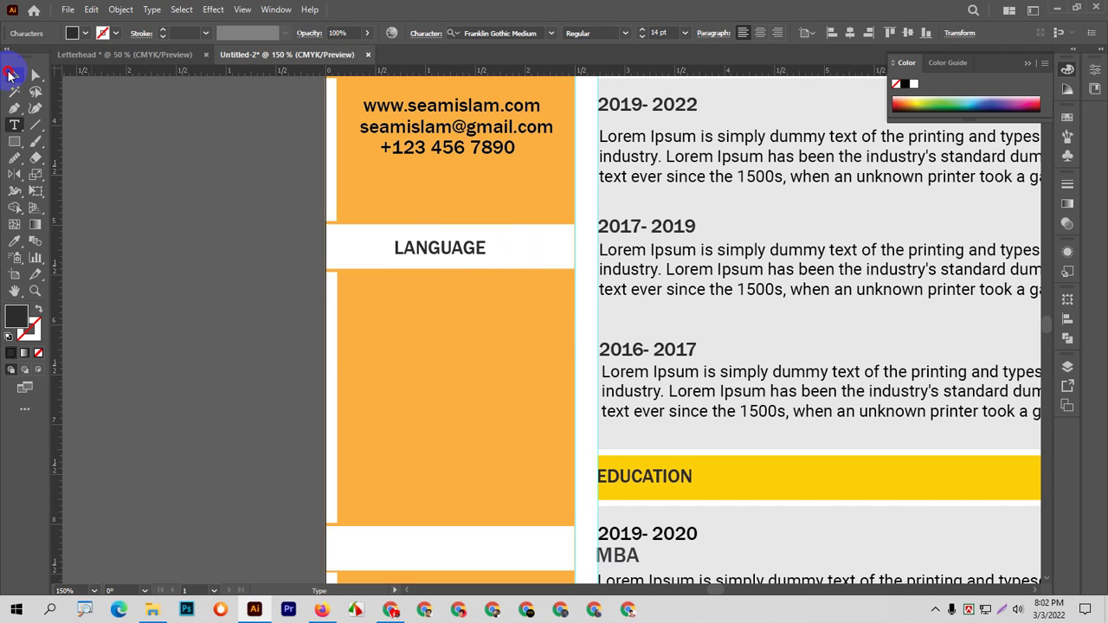
left_click(13, 75)
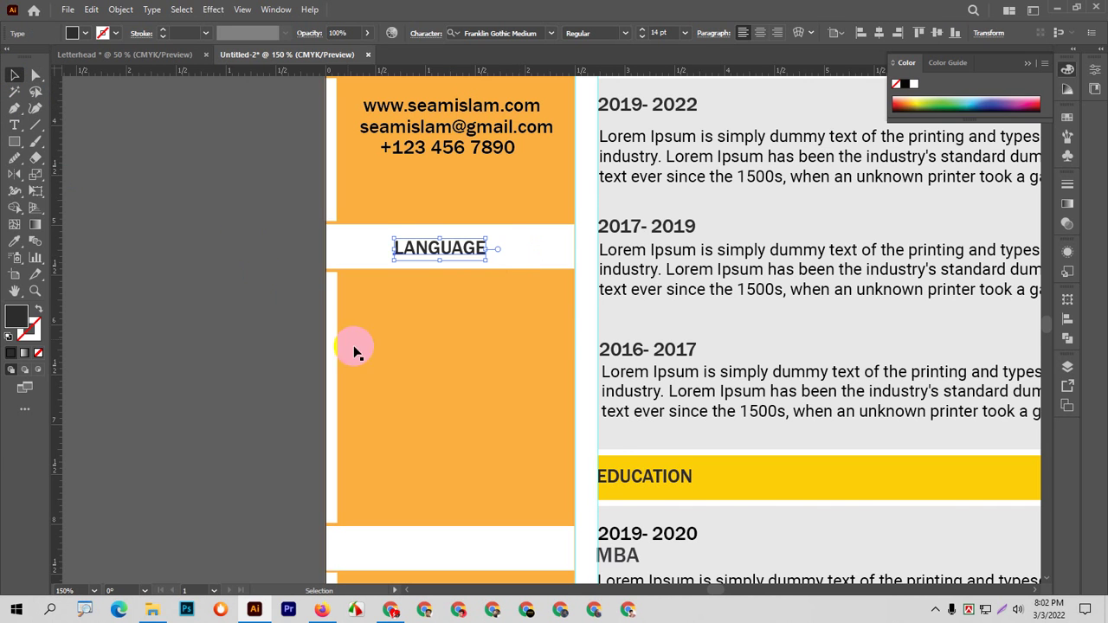
Copy LANGUAGE into the top white band, retype it as CONTACT, and position it.
scroll(459, 365, "up", 2)
left_click(459, 337)
left_click_drag(457, 331, 455, 140)
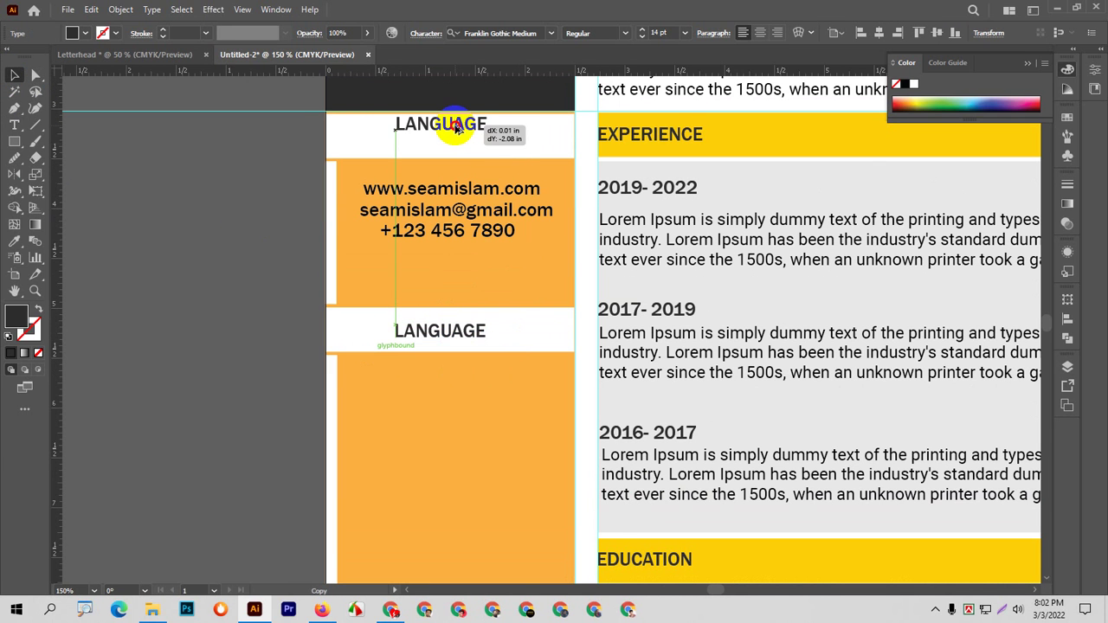
double_click(454, 141)
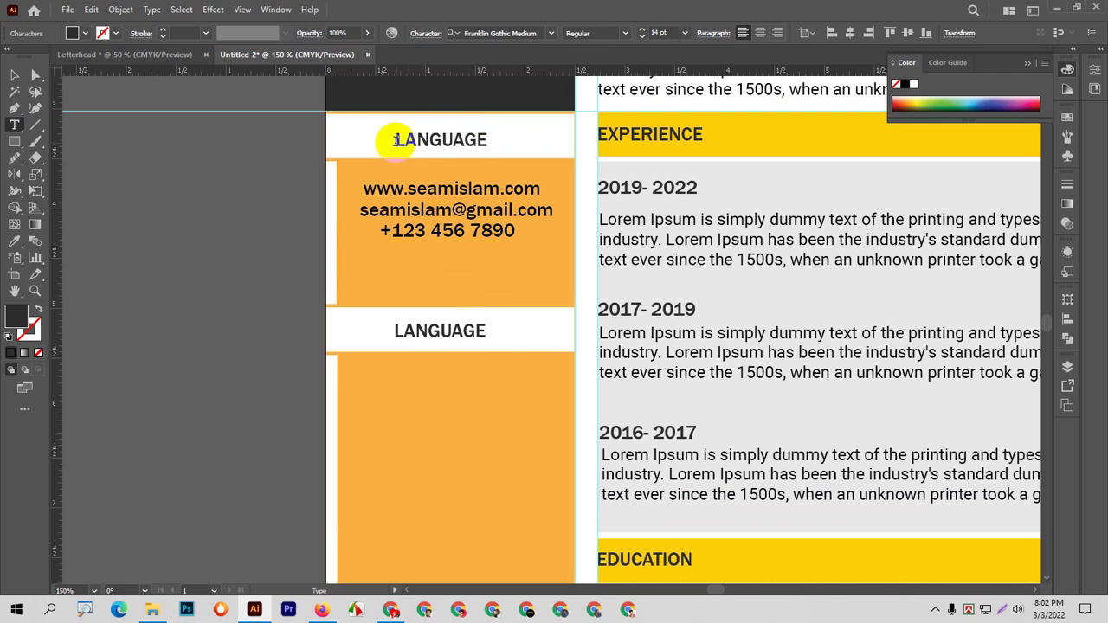
left_click_drag(384, 138, 561, 141)
type("c")
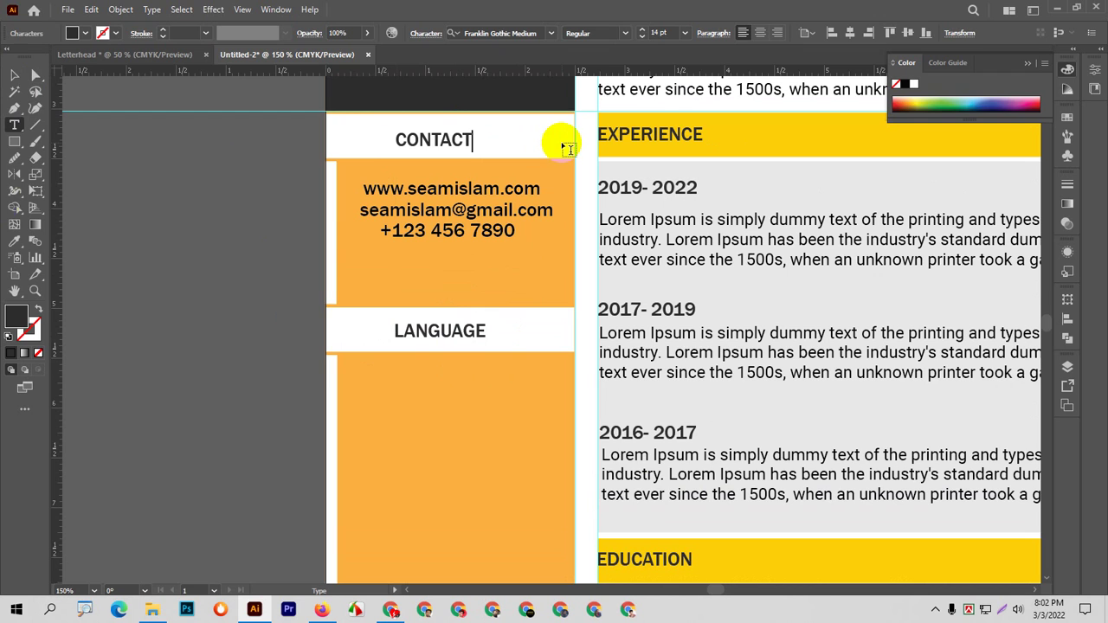
left_click(15, 75)
left_click(145, 222)
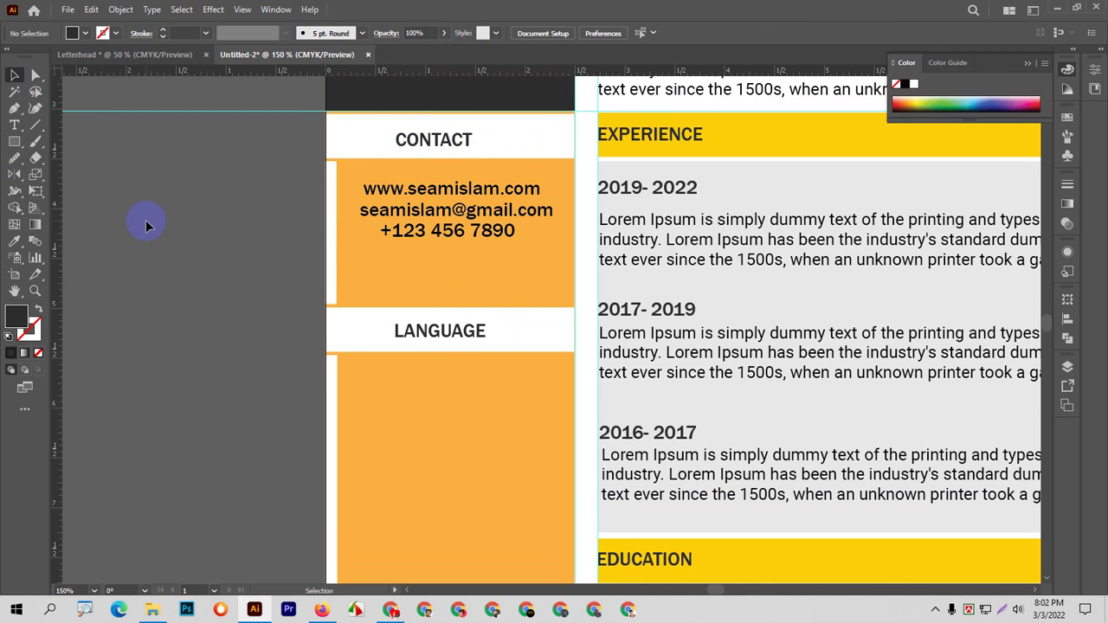
left_click_drag(428, 138, 443, 140)
Copy CONTACT into the lower white band, retype it as SKILLS, and centre it.
scroll(443, 141, "down", 2)
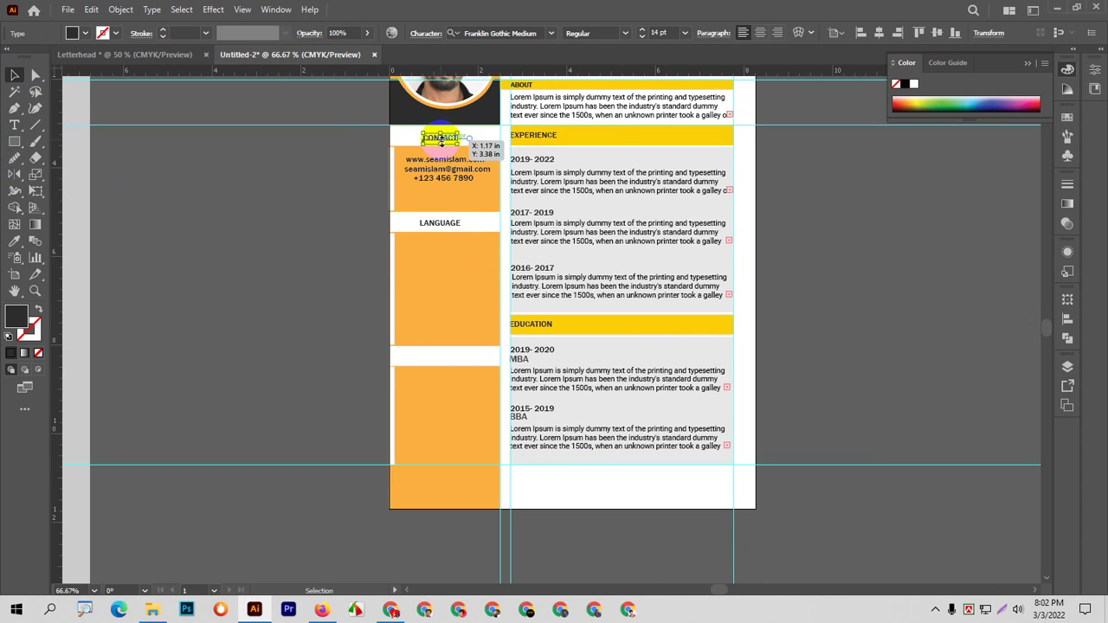
left_click_drag(442, 141, 453, 522)
scroll(441, 139, "up", 2)
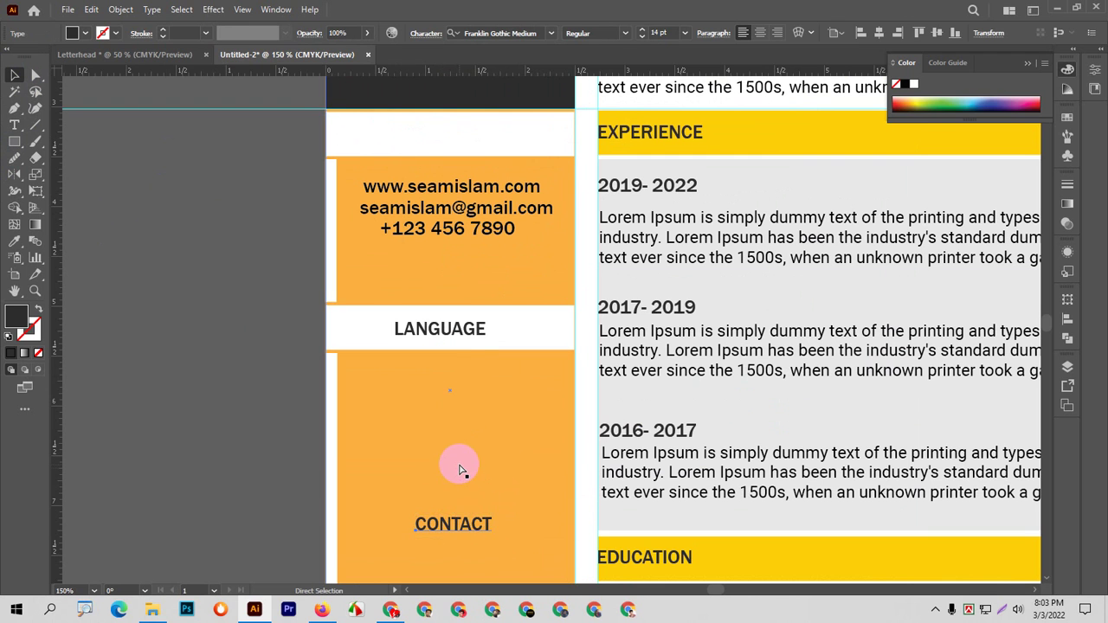
key("ctrl+z")
mouse_move(453, 141)
left_mouse_down()
mouse_move(440, 249)
mouse_move(443, 434)
left_mouse_up()
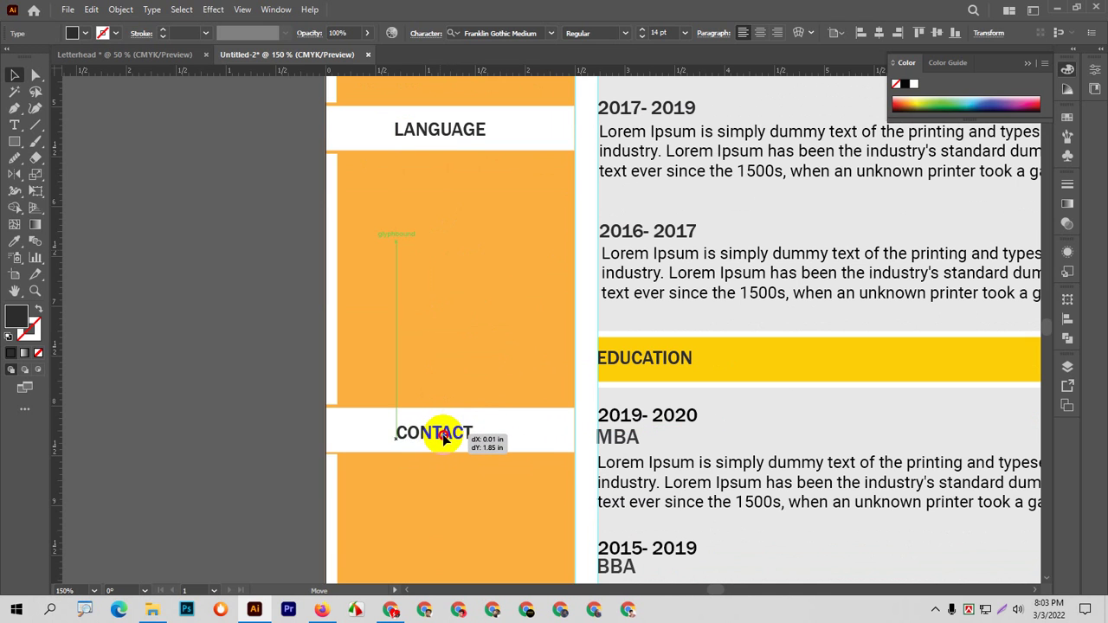
left_click_drag(443, 434, 524, 446)
key("t")
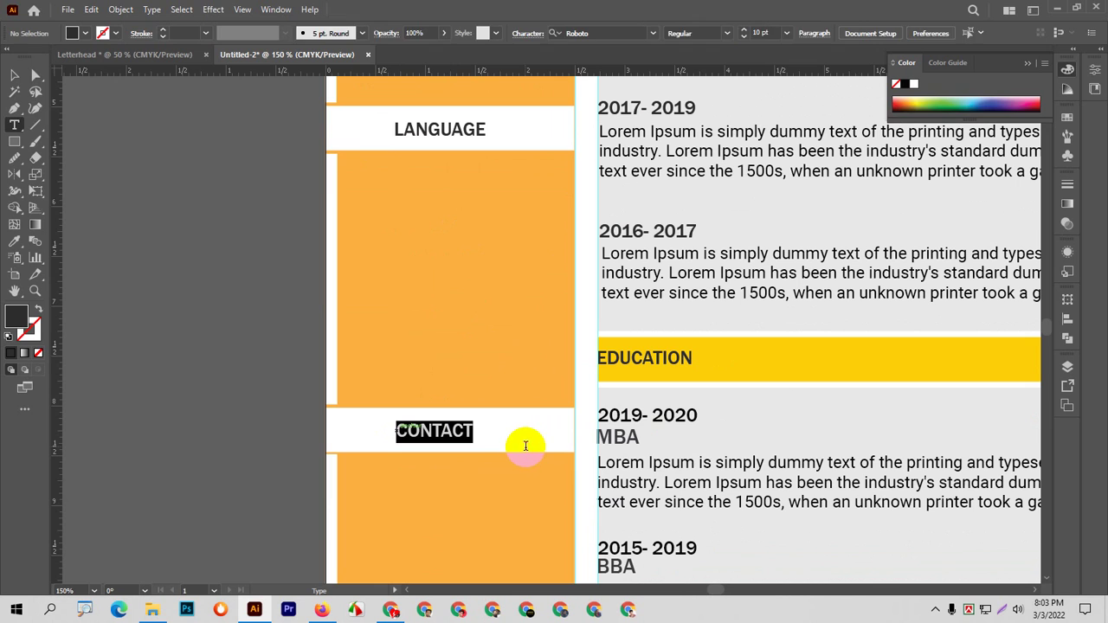
type("SKILLS")
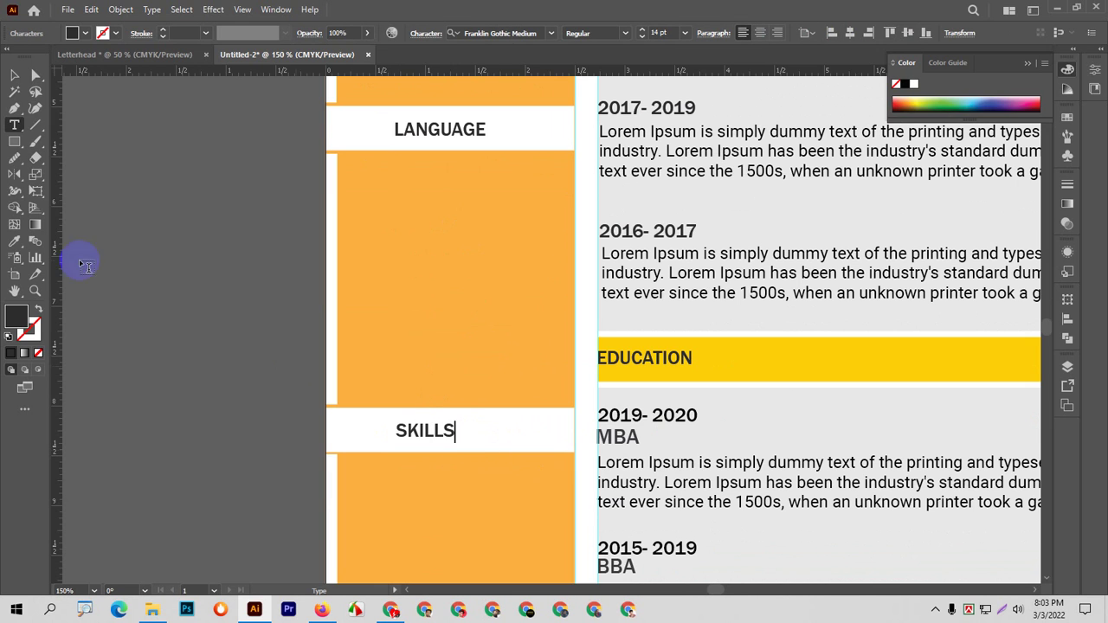
left_click(14, 75)
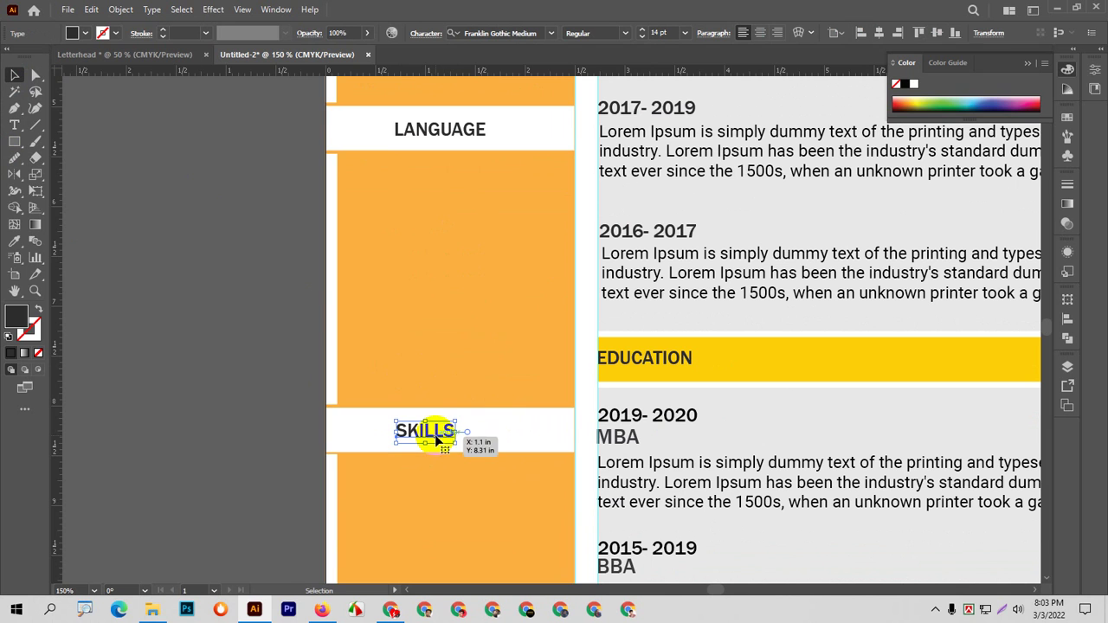
left_click_drag(440, 453, 445, 453)
left_click(149, 396)
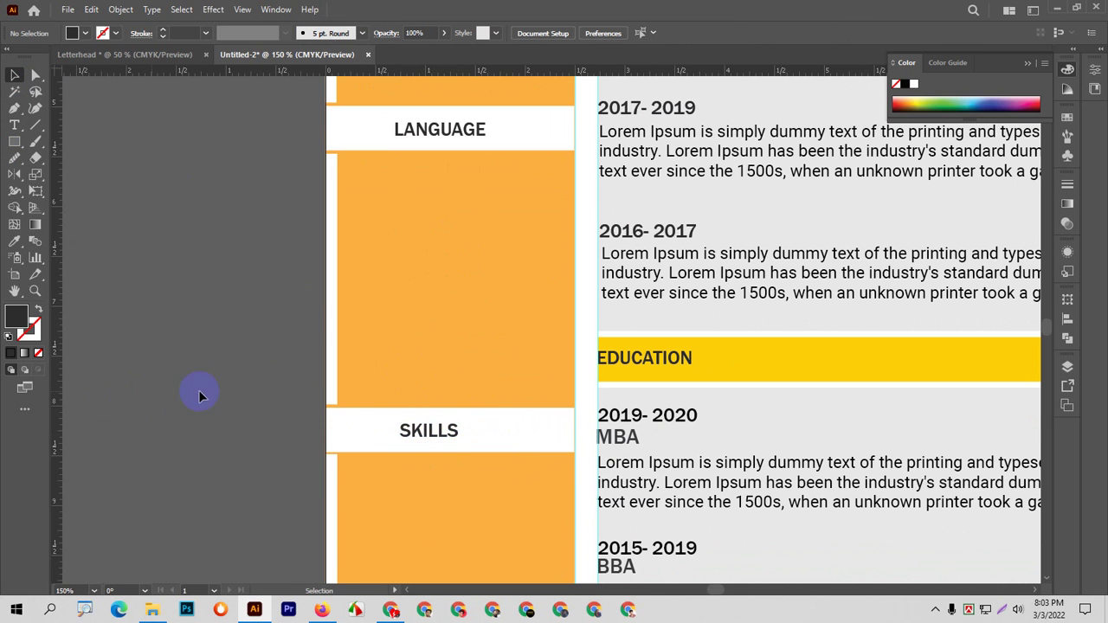
key("ctrl+minus")
key("ctrl+minus")
key("ctrl+minus")
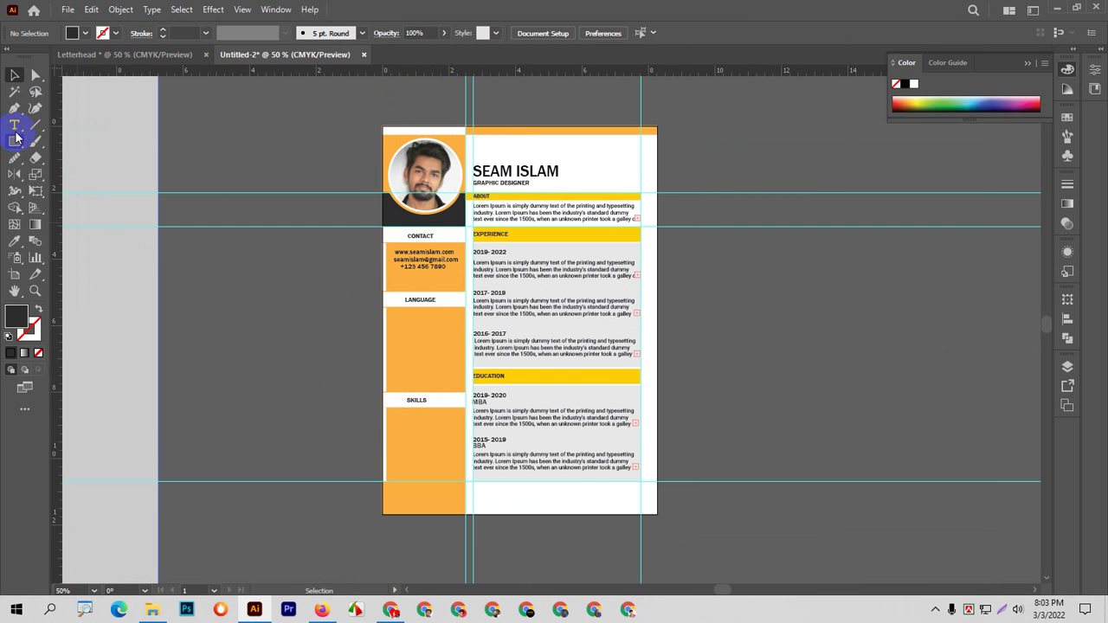
Paste the copied paragraph into a new text area below the LANGUAGE heading.
left_click(15, 130)
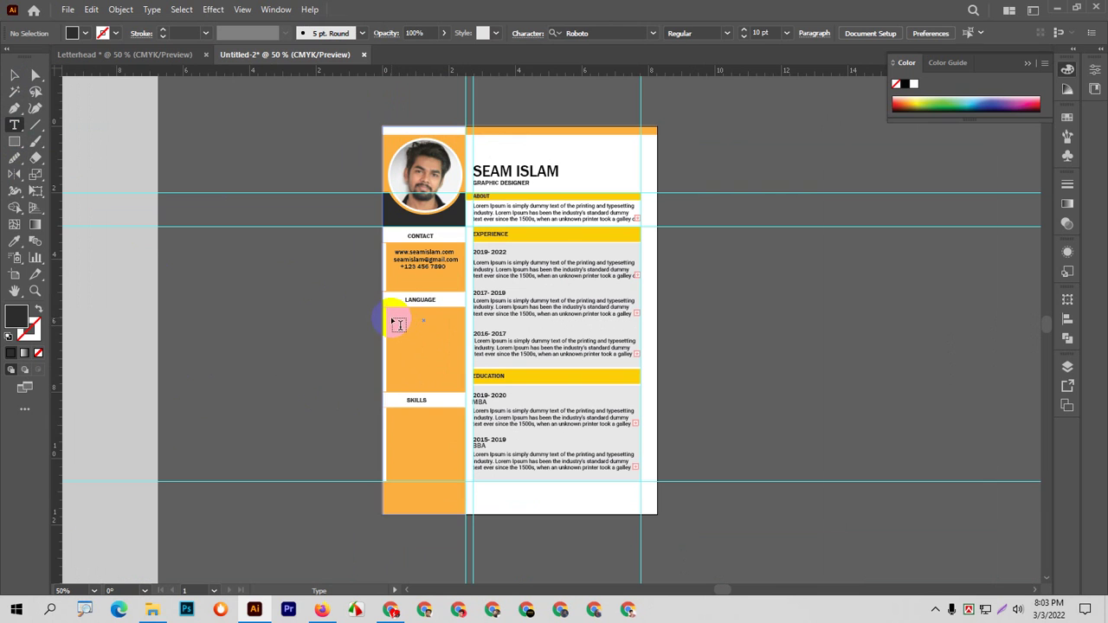
left_click_drag(392, 317, 459, 379)
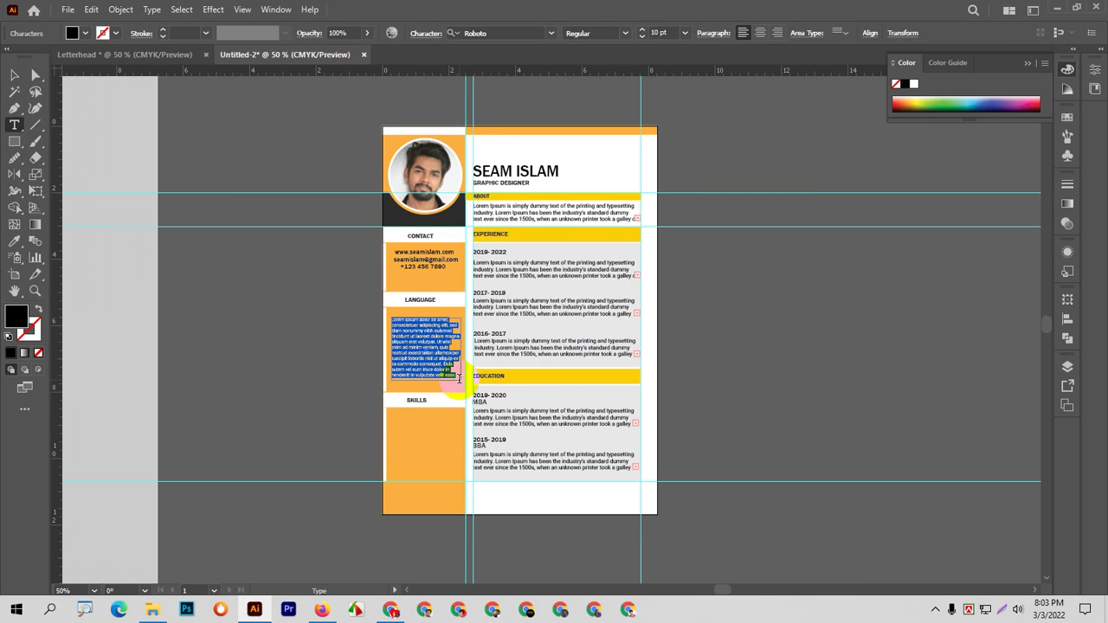
left_click(90, 9)
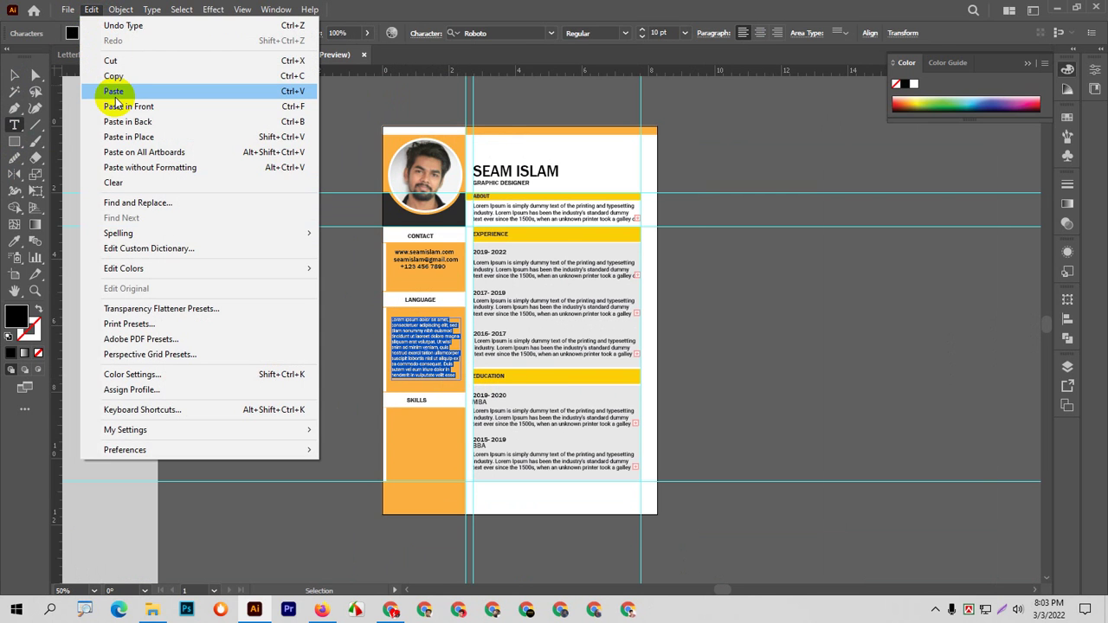
left_click(115, 92)
left_click(15, 75)
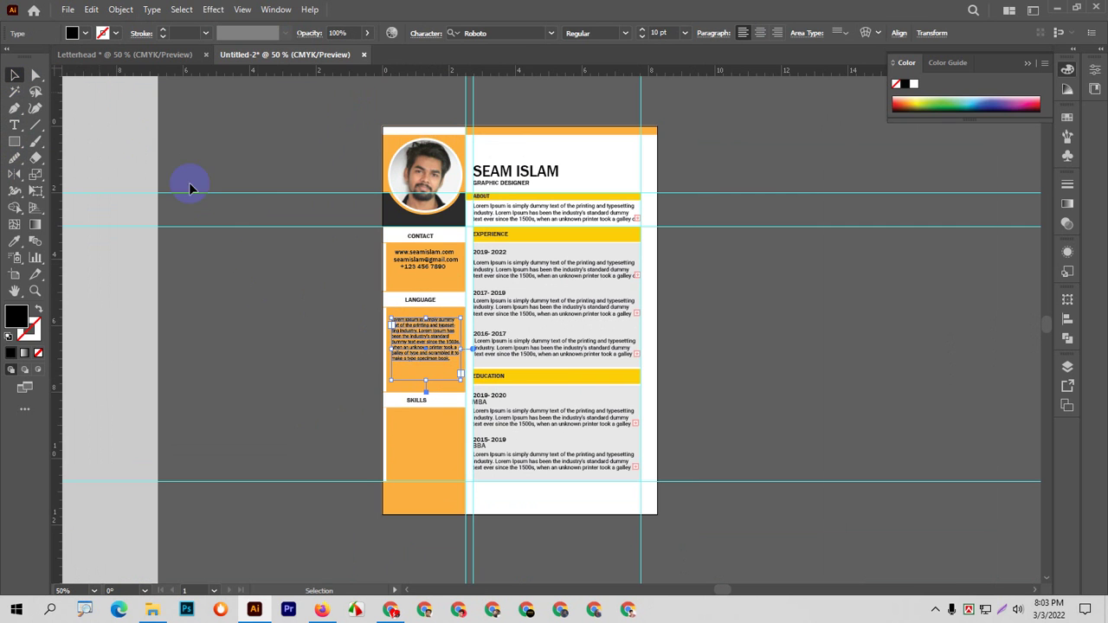
left_click(254, 296)
Centre-align the LANGUAGE and SKILLS paragraphs and nudge the SKILLS paragraph into place.
scroll(437, 347, "up", 4)
scroll(438, 346, "down", 2)
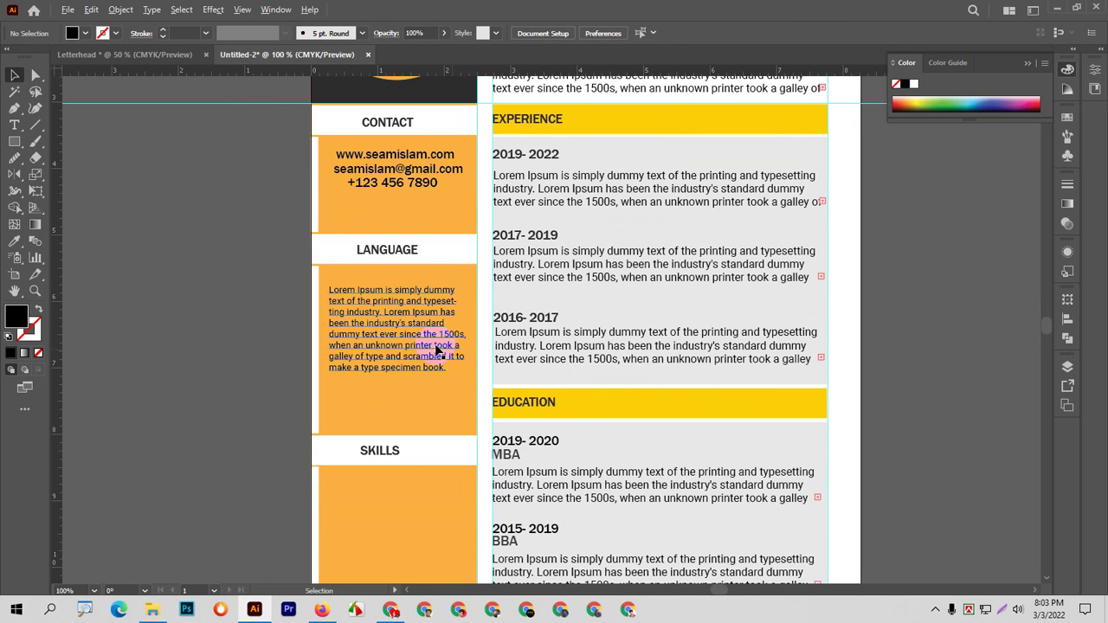
scroll(431, 343, "down", 2)
left_click_drag(413, 250, 418, 439)
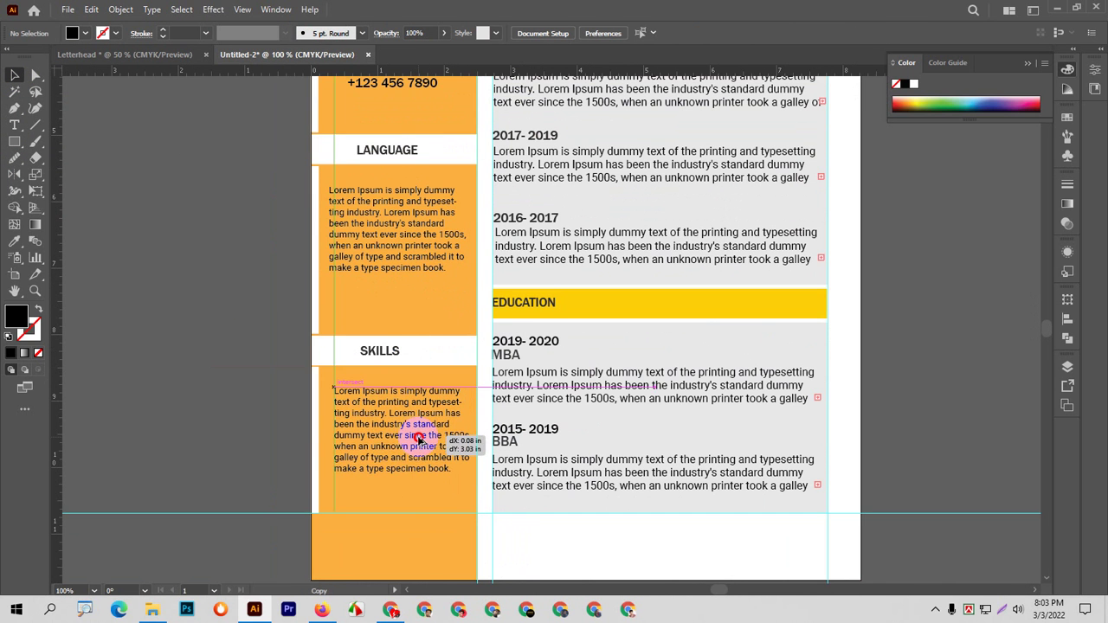
left_click(398, 235, "shift")
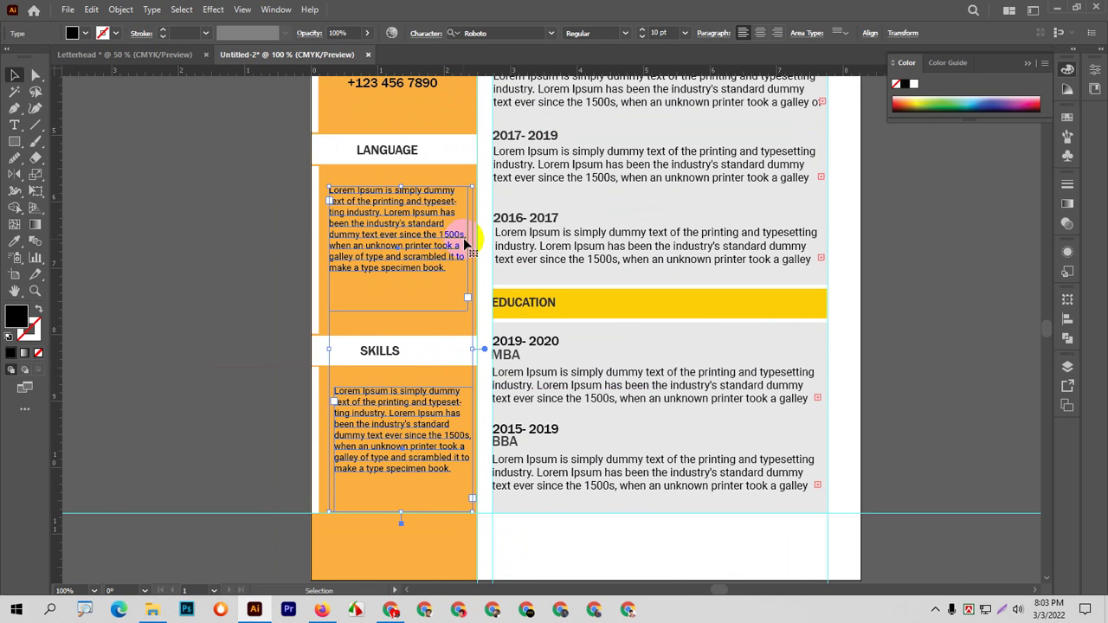
left_click(760, 37)
left_click(187, 246)
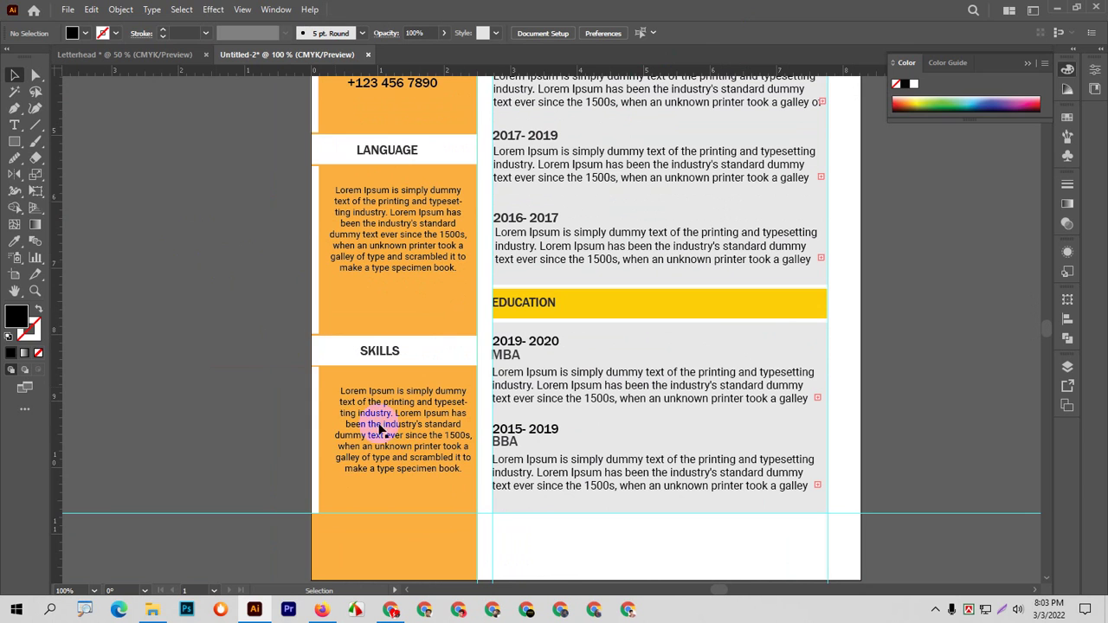
left_click_drag(405, 442, 400, 445)
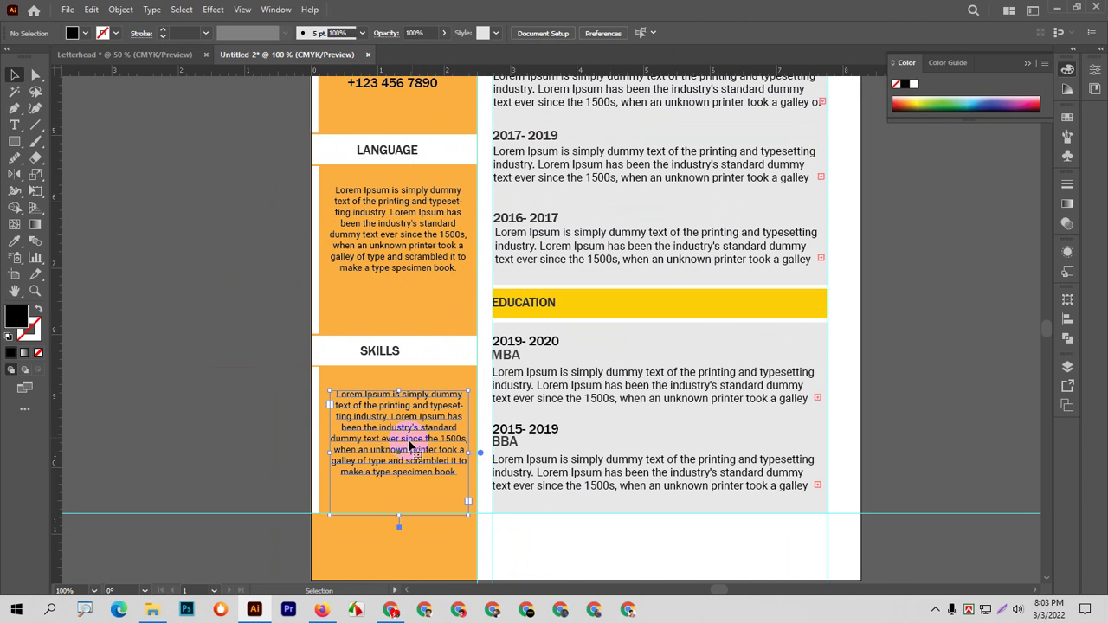
left_click(208, 365)
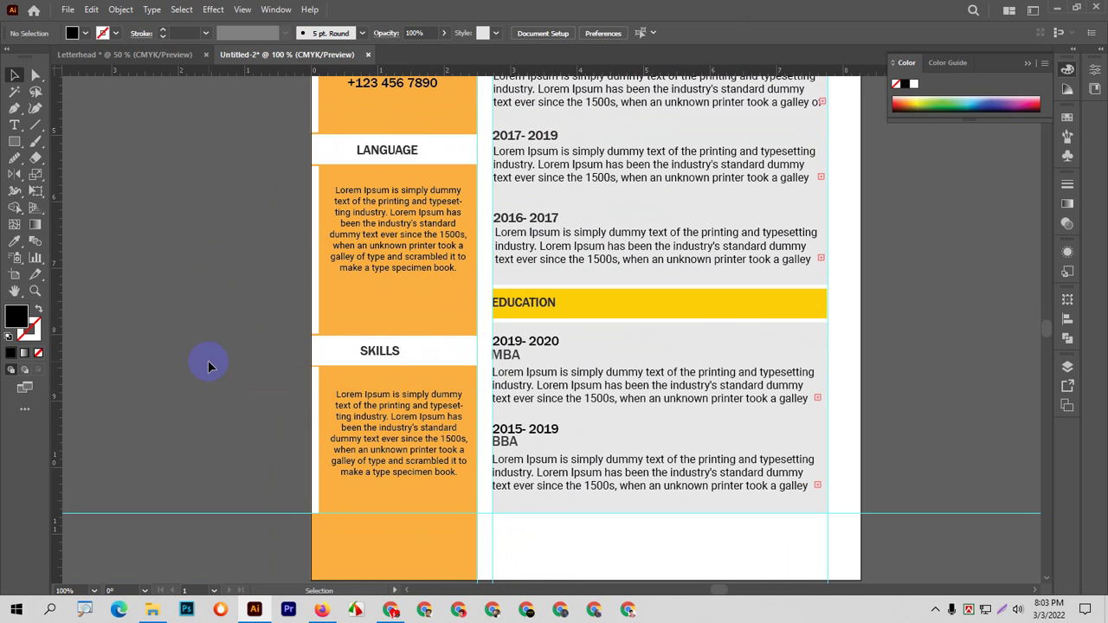
Move the SKILLS heading slightly right to centre it in its band.
left_click(389, 353)
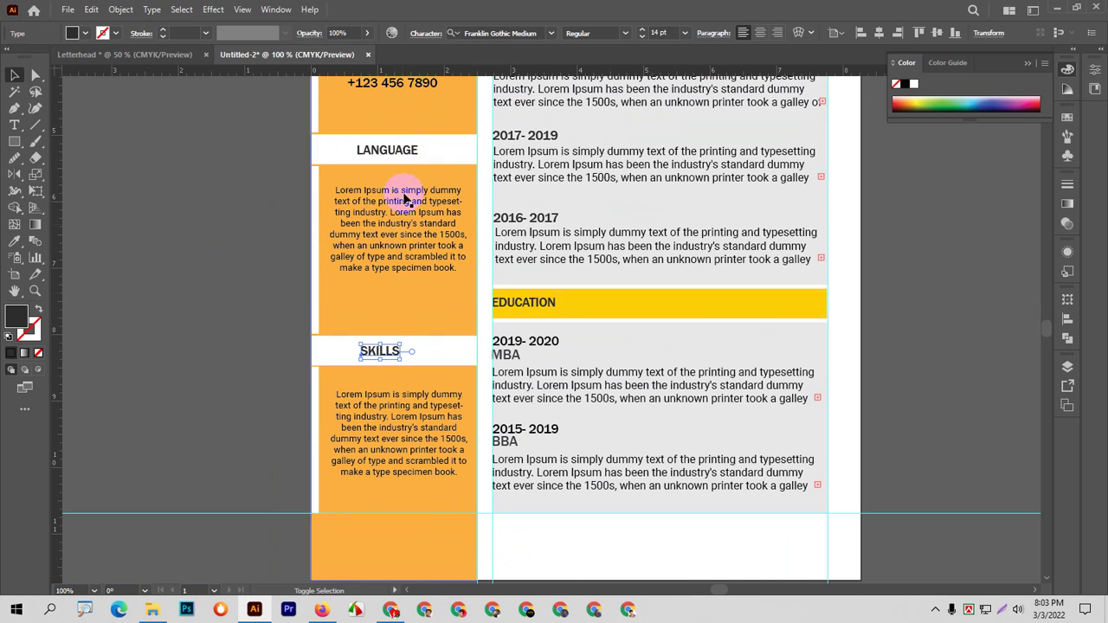
left_click_drag(382, 353, 390, 357)
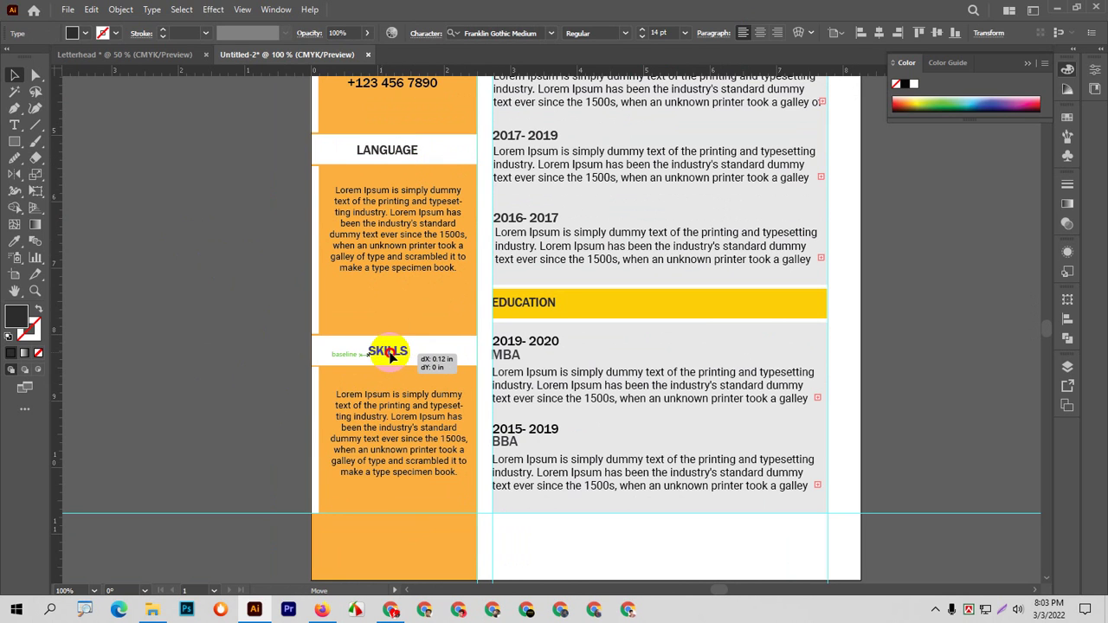
left_click(211, 321)
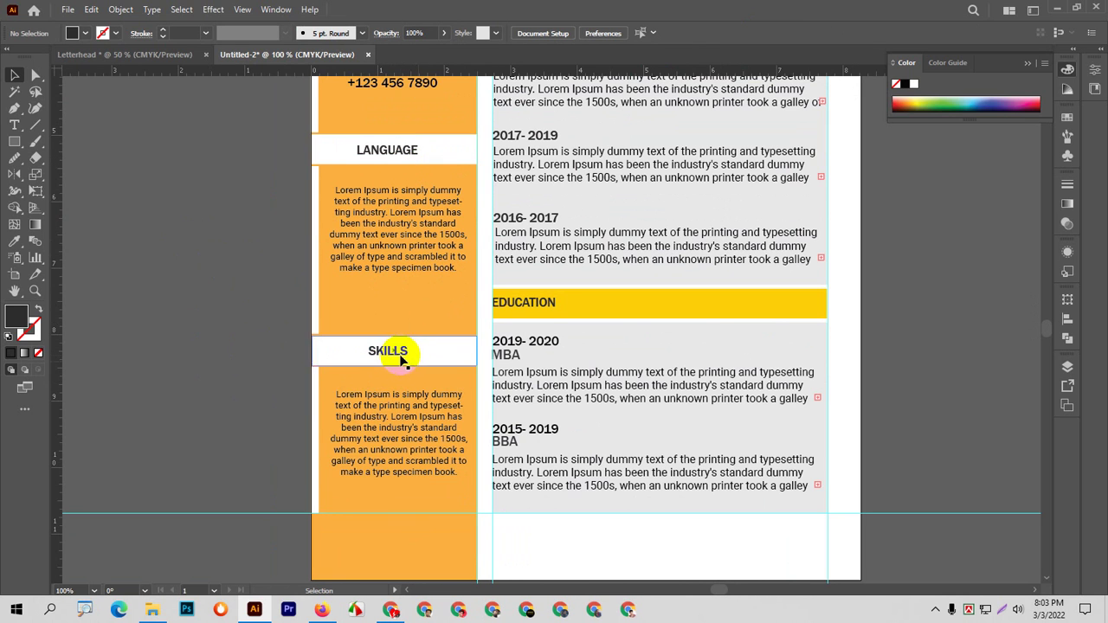
left_click_drag(402, 355, 407, 356)
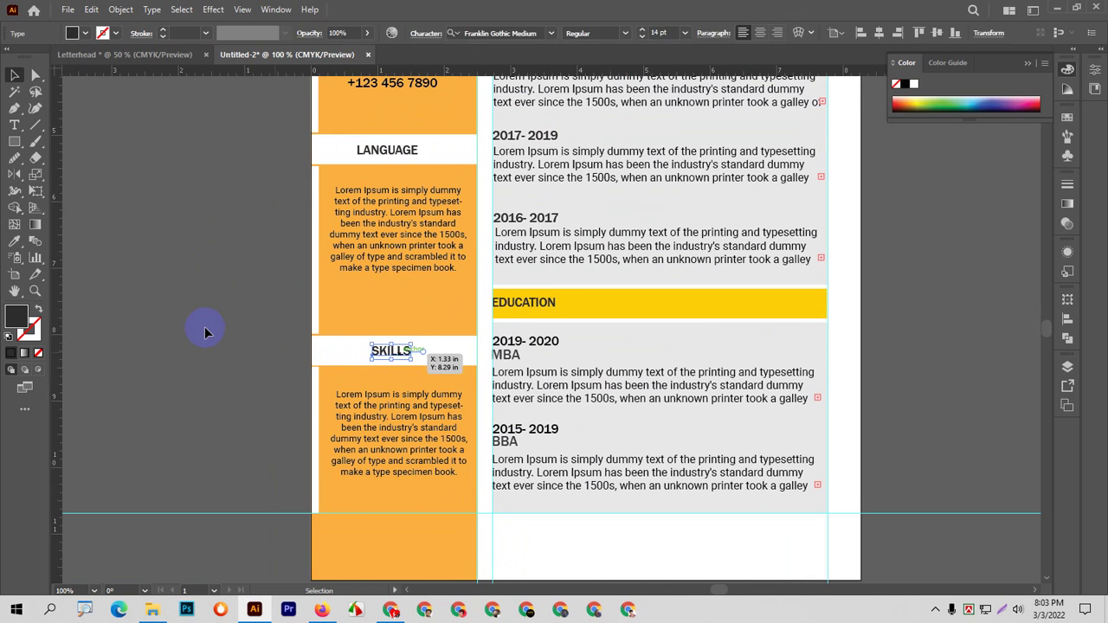
left_click(196, 330)
scroll(196, 330, "down", 2, "alt")
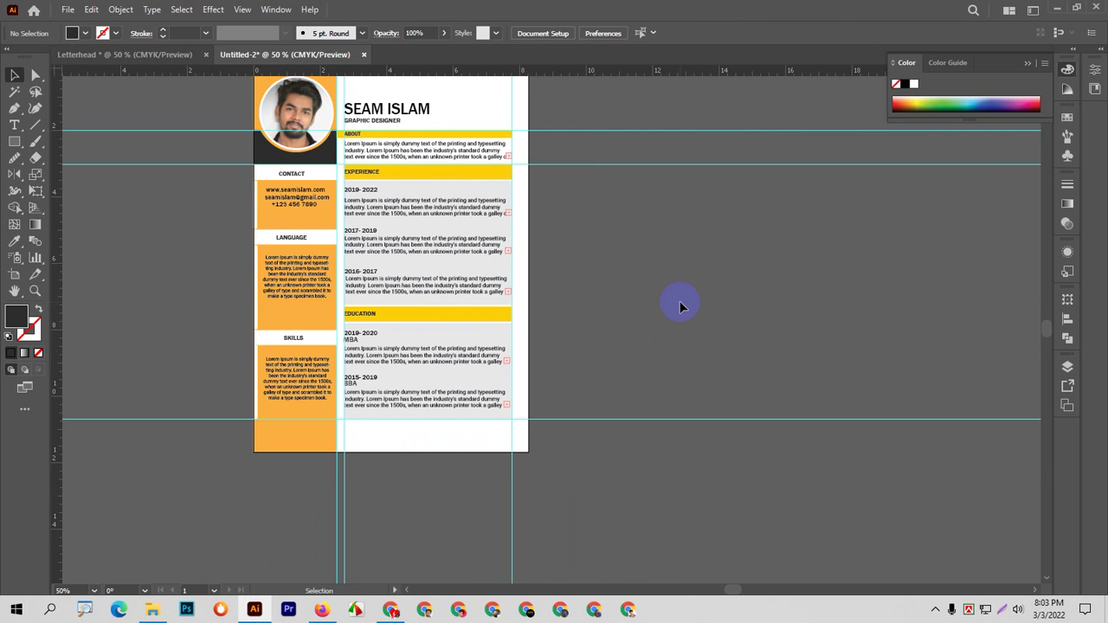
Hide the cyan guides from the canvas context menu.
scroll(681, 302, "down", 1)
scroll(658, 303, "up", 3)
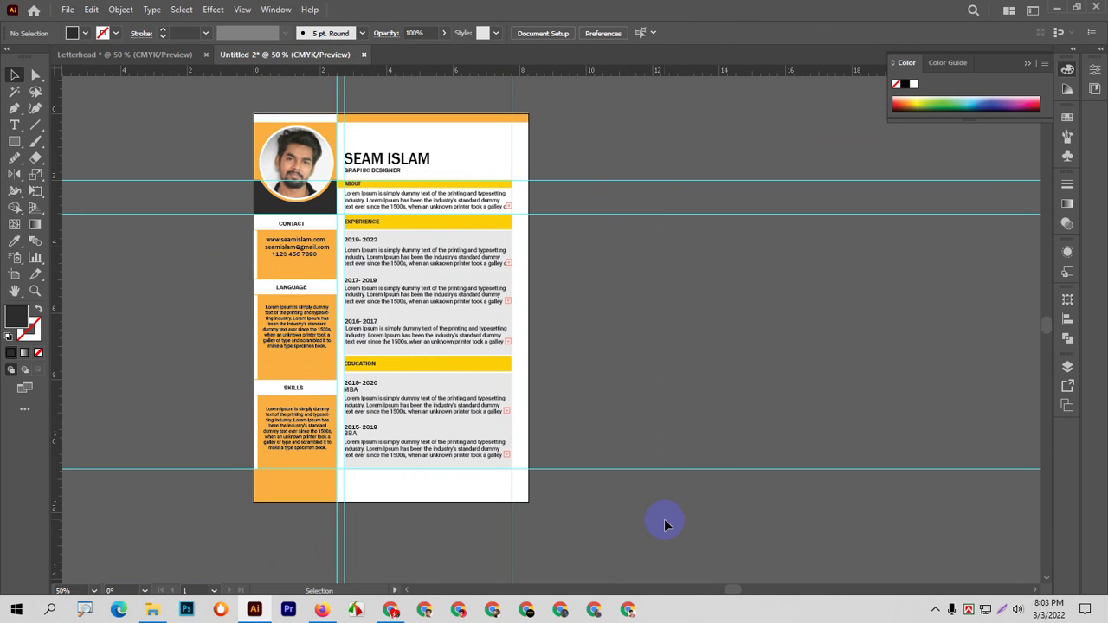
right_click(621, 217)
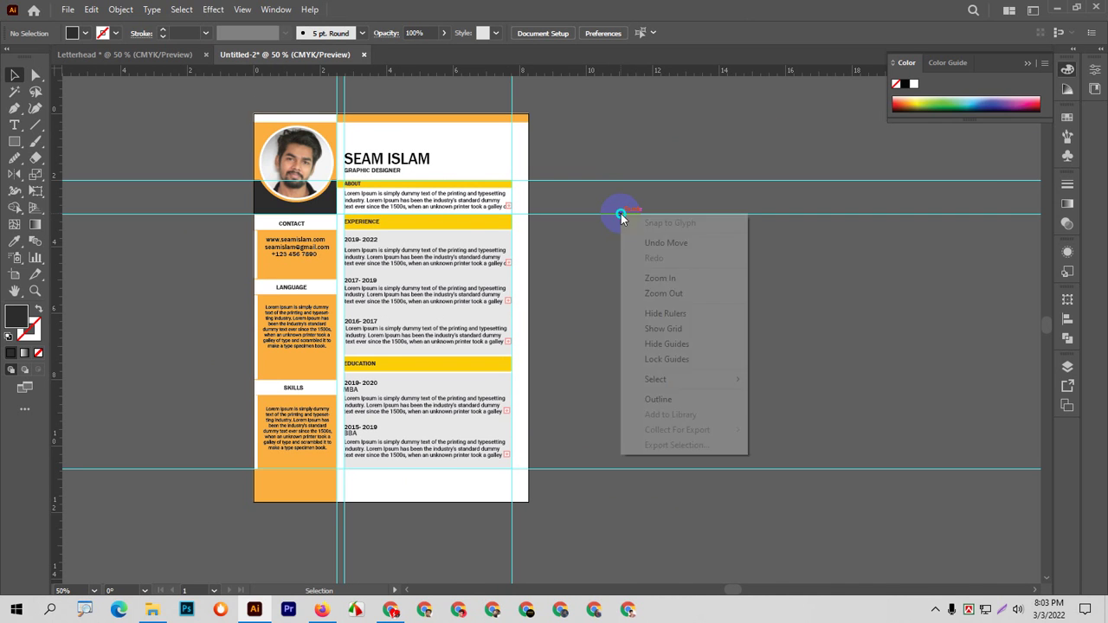
left_click(665, 346)
Select every object on the résumé and group them into one.
scroll(665, 352, "down", 1)
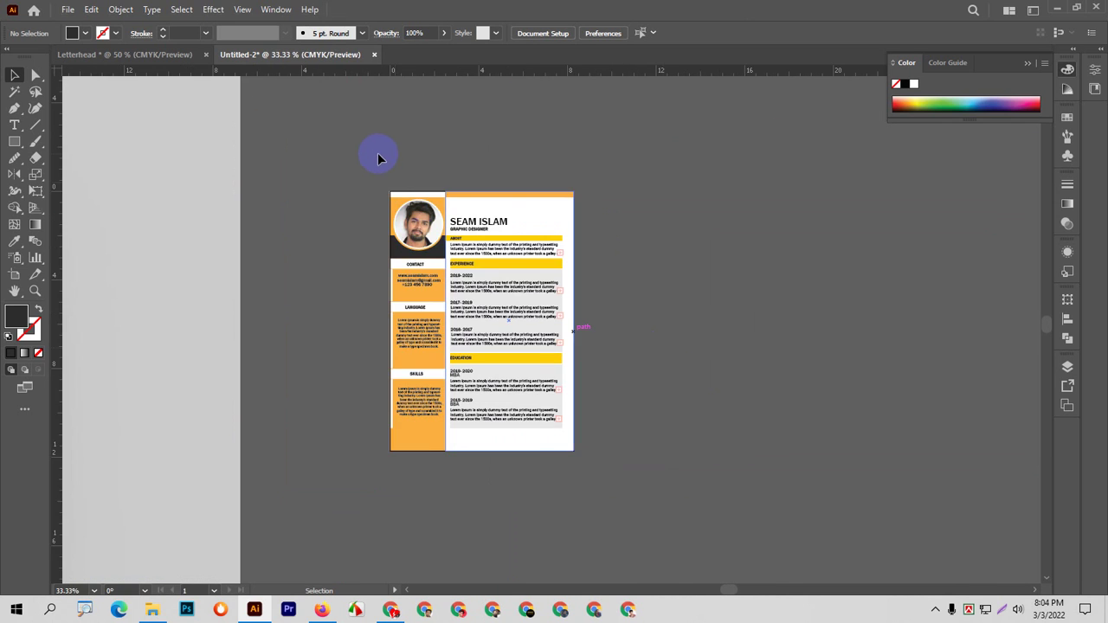
left_click_drag(379, 156, 642, 551)
right_click(468, 345)
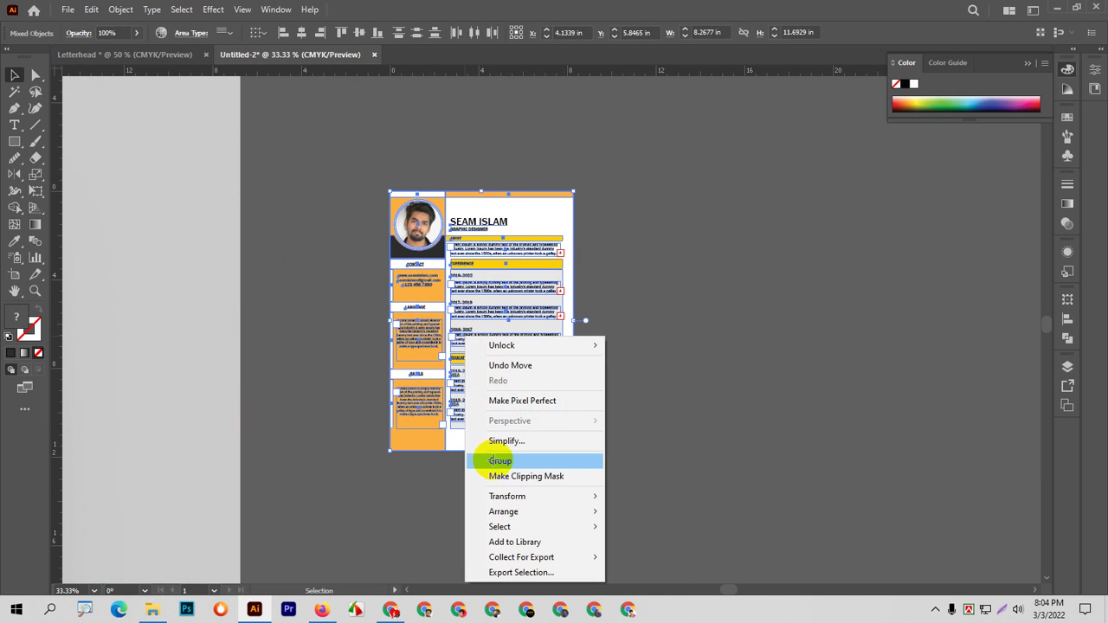
left_click(494, 461)
left_click(663, 388)
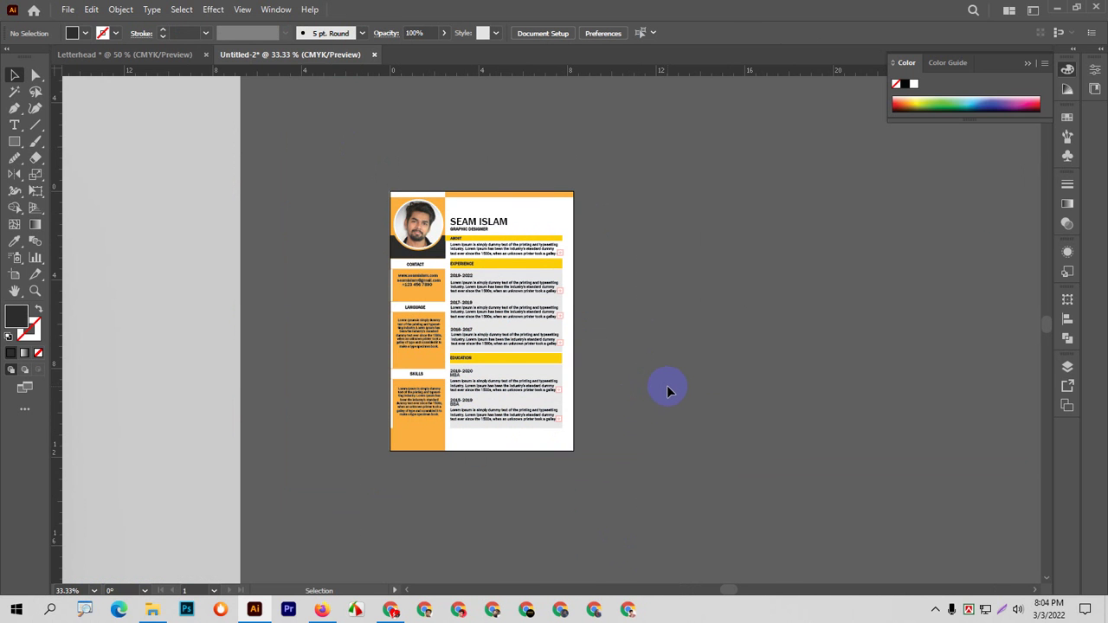
Export the résumé via Save for Web as a JPEG named RESUME on the Desktop.
left_click(67, 12)
mouse_move(93, 278)
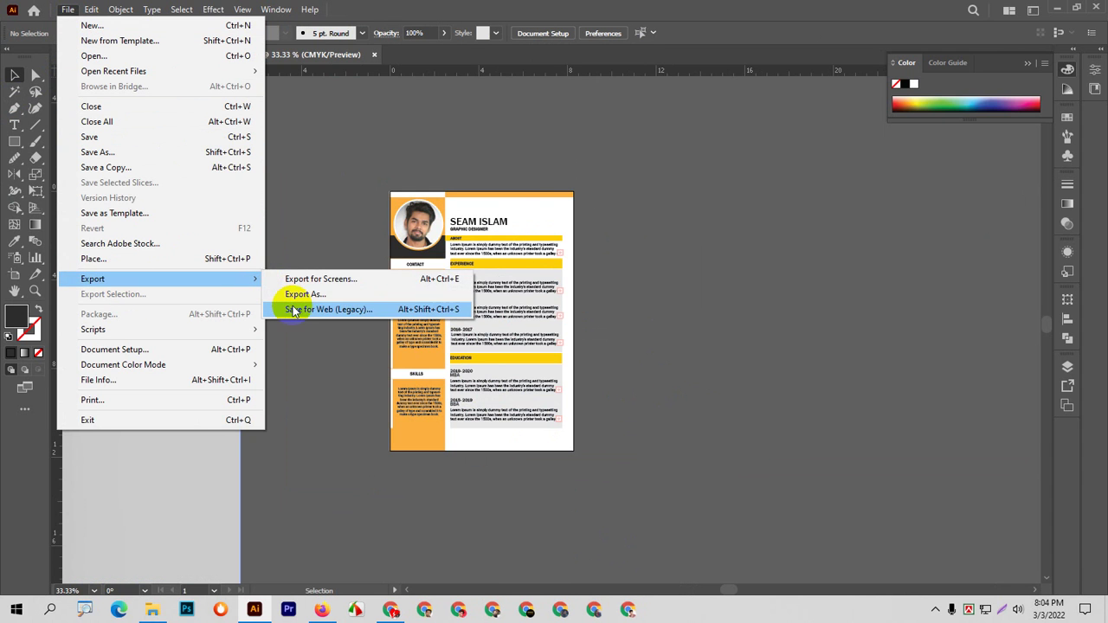
left_click(292, 308)
left_click(933, 553)
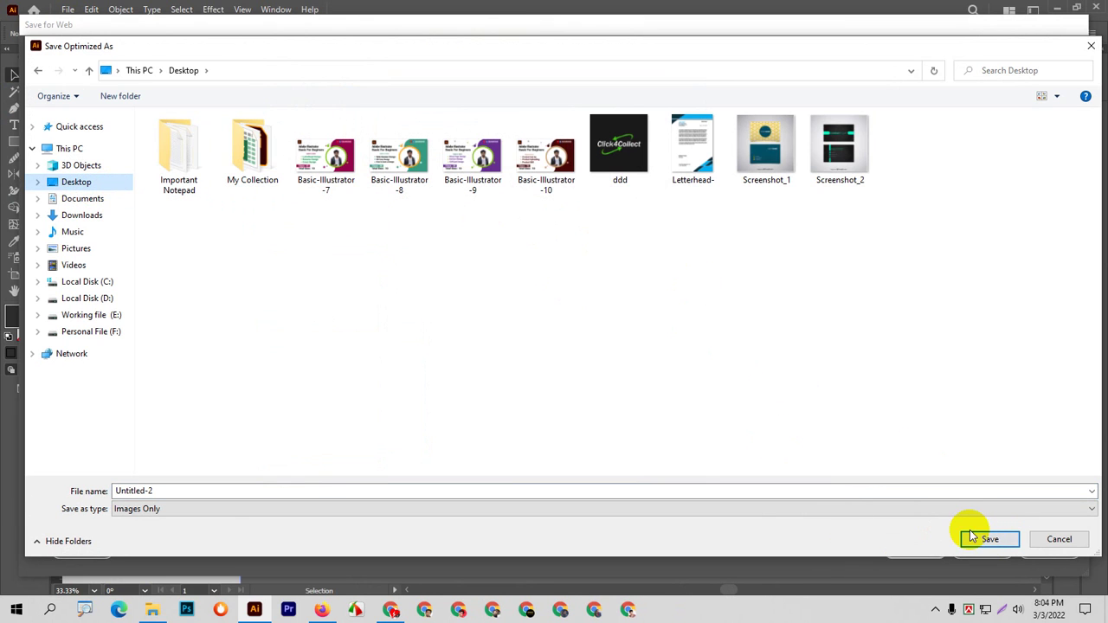
double_click(203, 494)
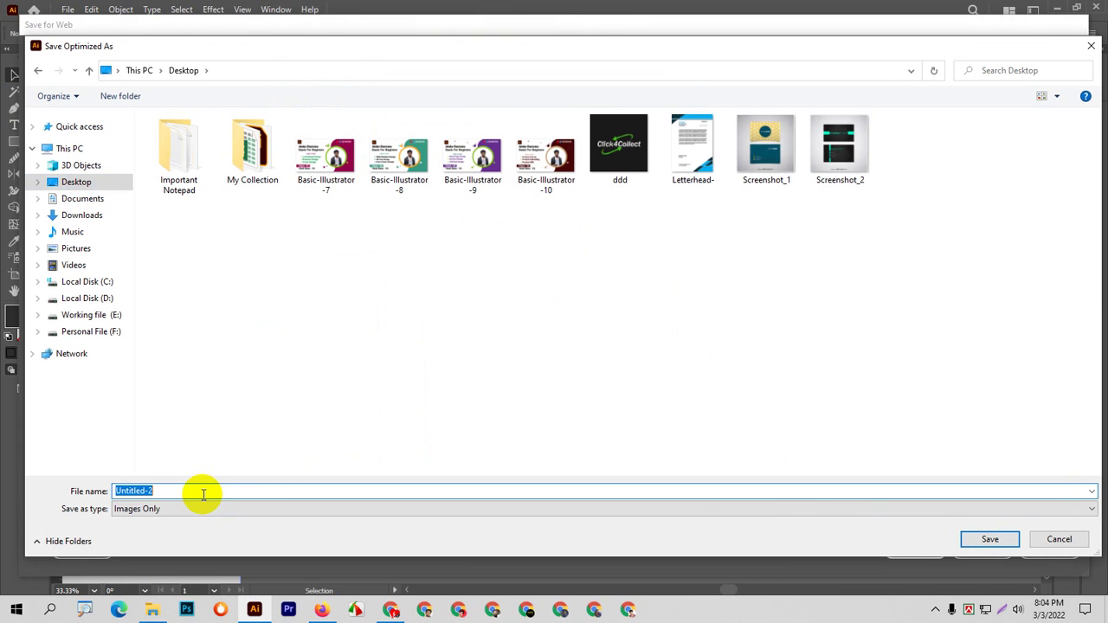
type("rES")
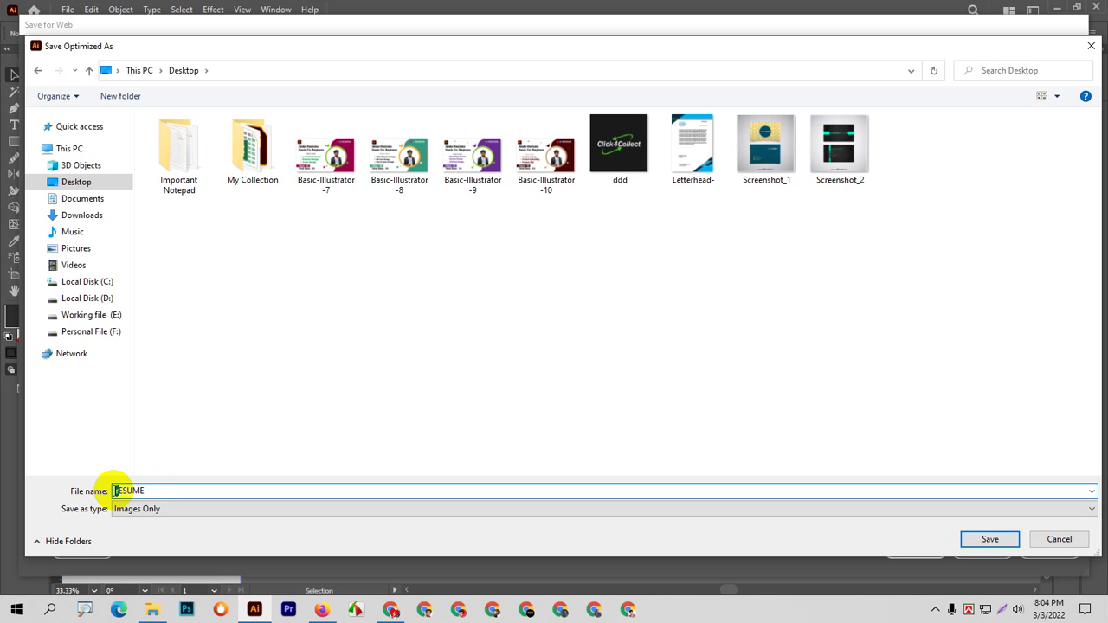
left_click(996, 538)
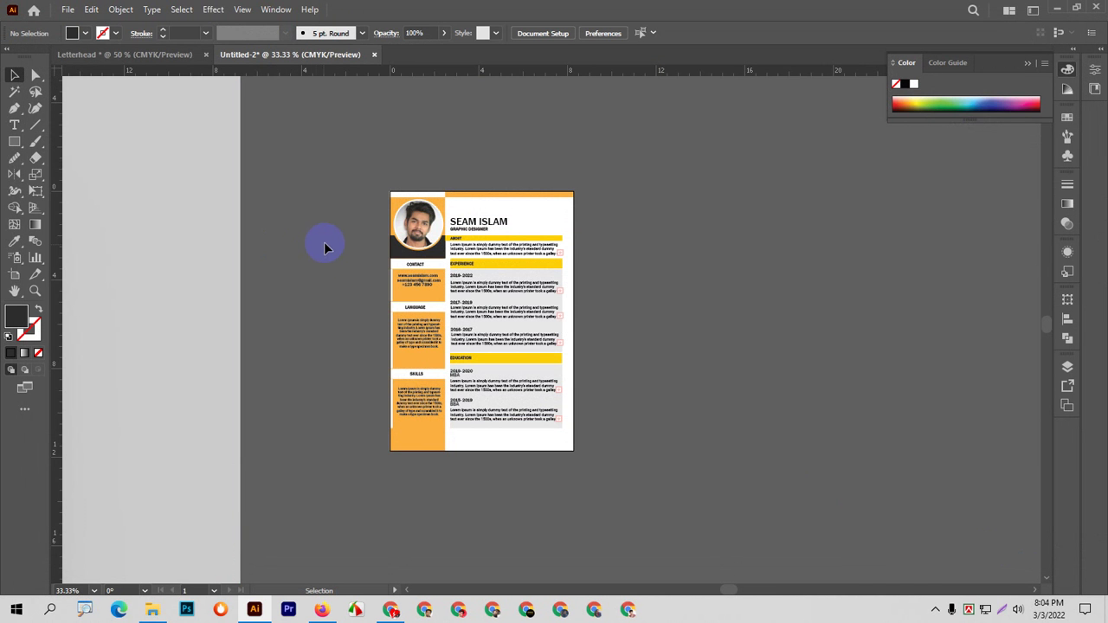
Switch to the Letterhead document and back to the résumé.
left_click(112, 54)
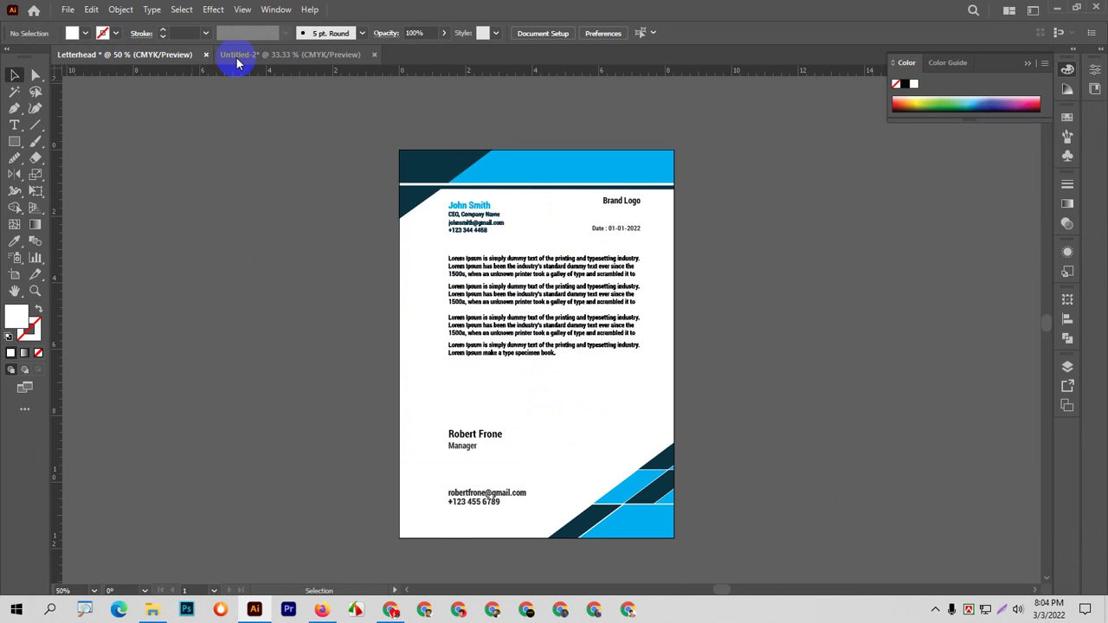
left_click(237, 56)
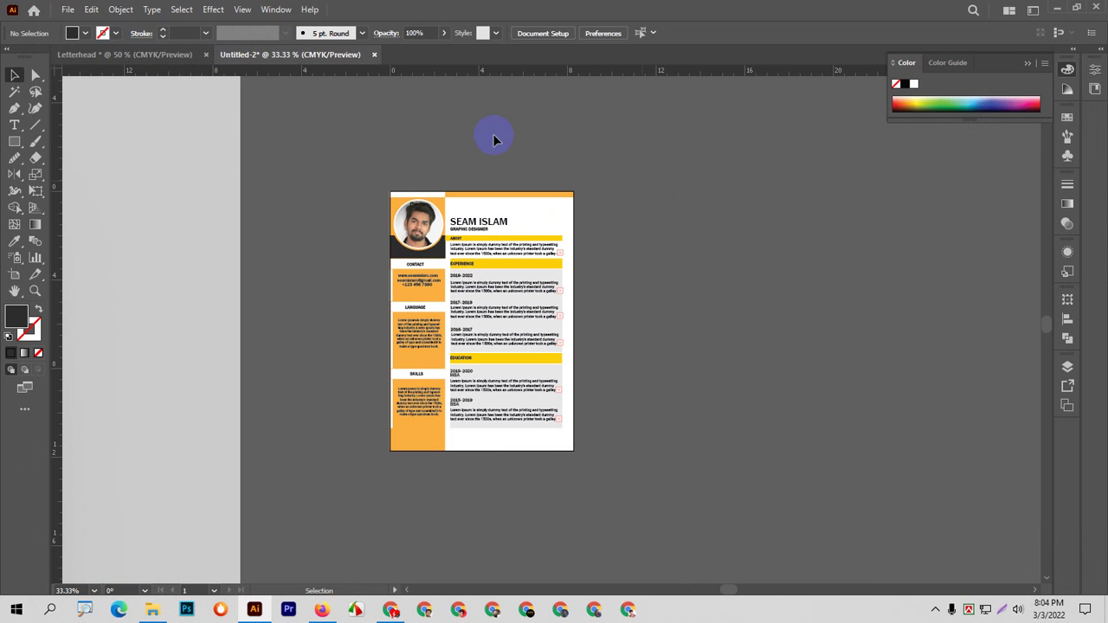
left_click(68, 10)
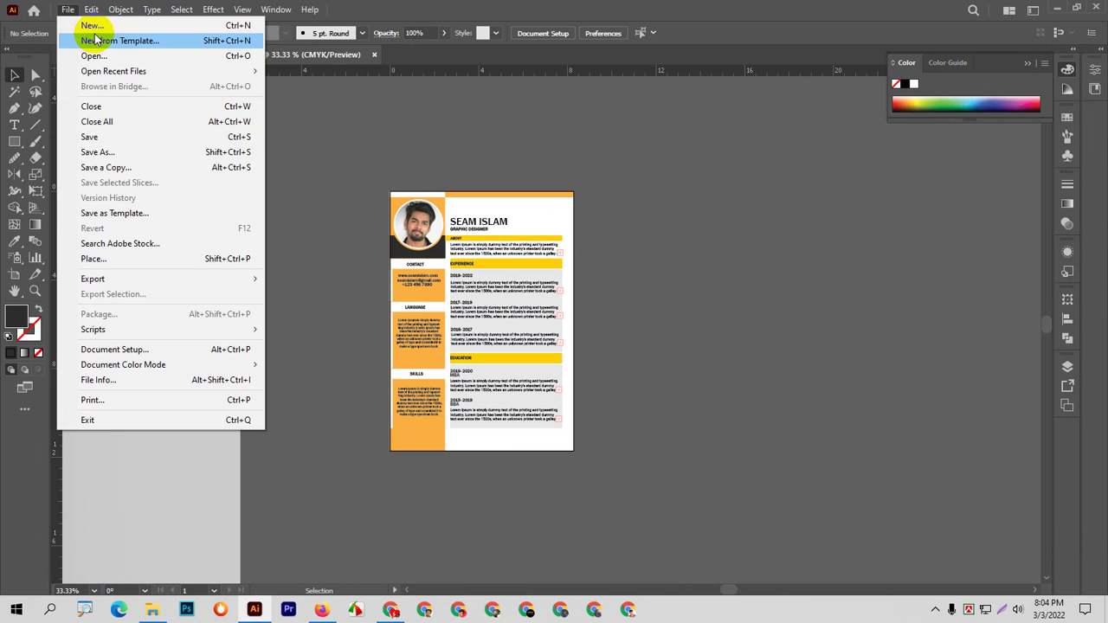
Create a new A4 document and set the stroke colour to None.
left_click(92, 25)
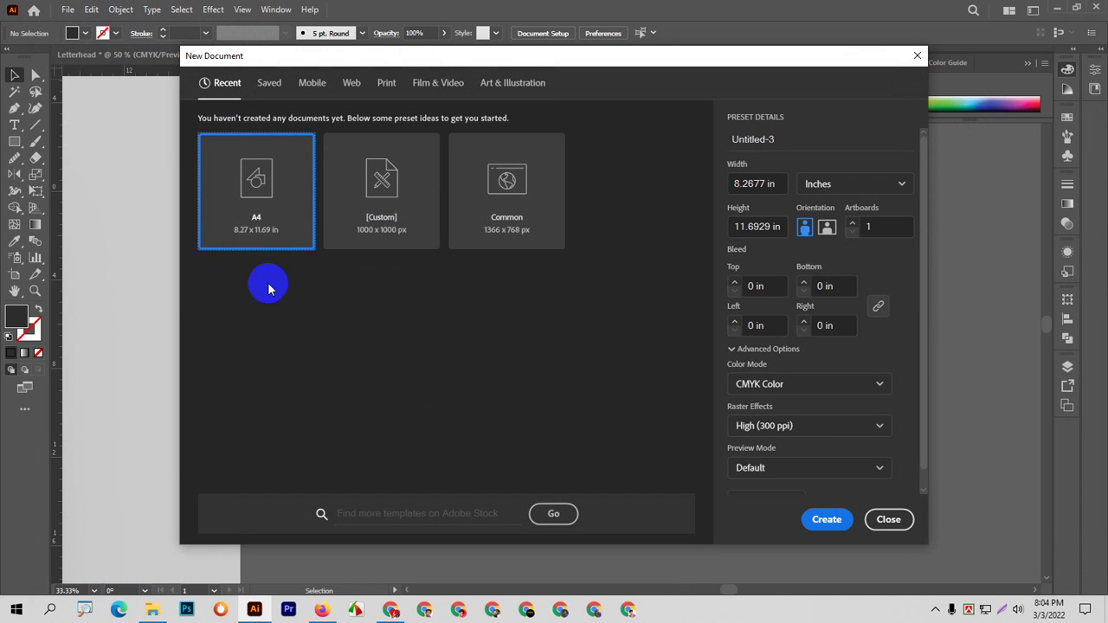
left_click(834, 523)
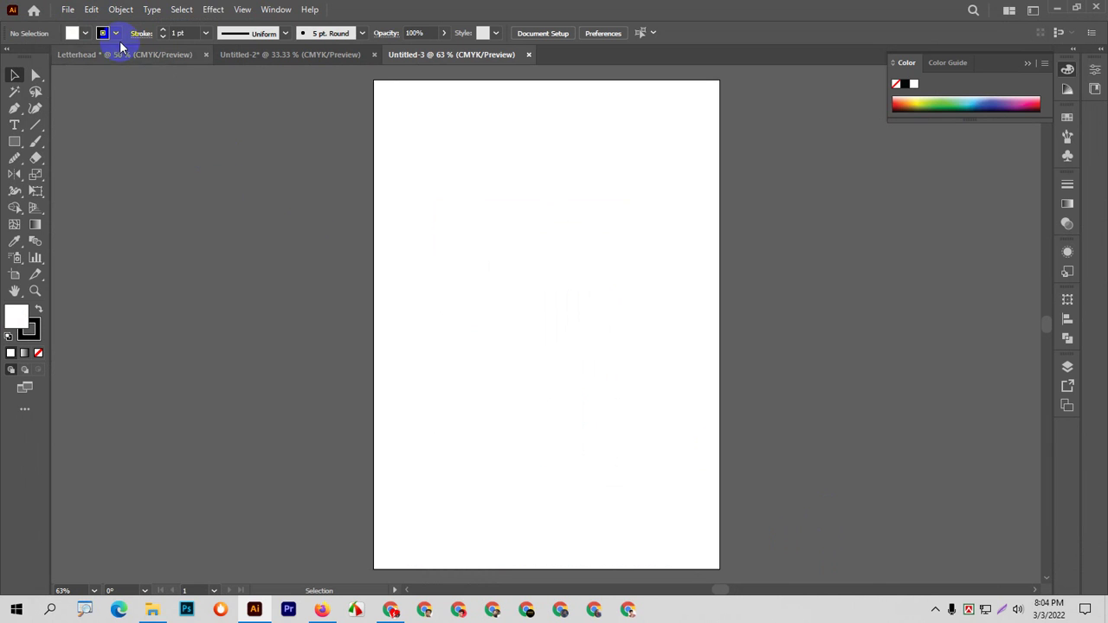
left_click(115, 34)
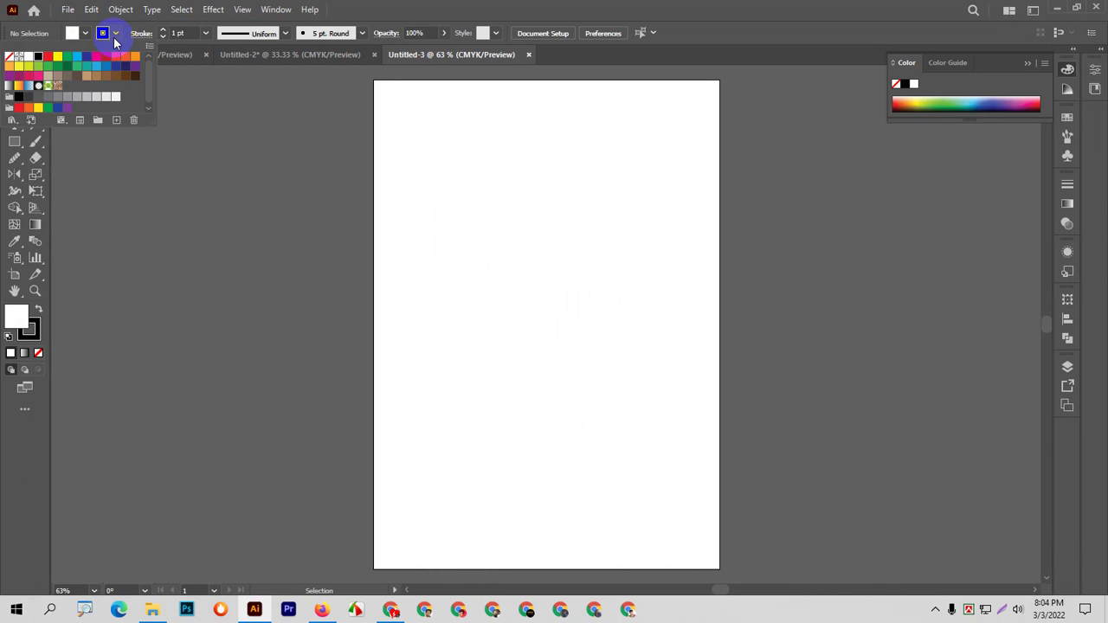
left_click(12, 60)
left_click(111, 153)
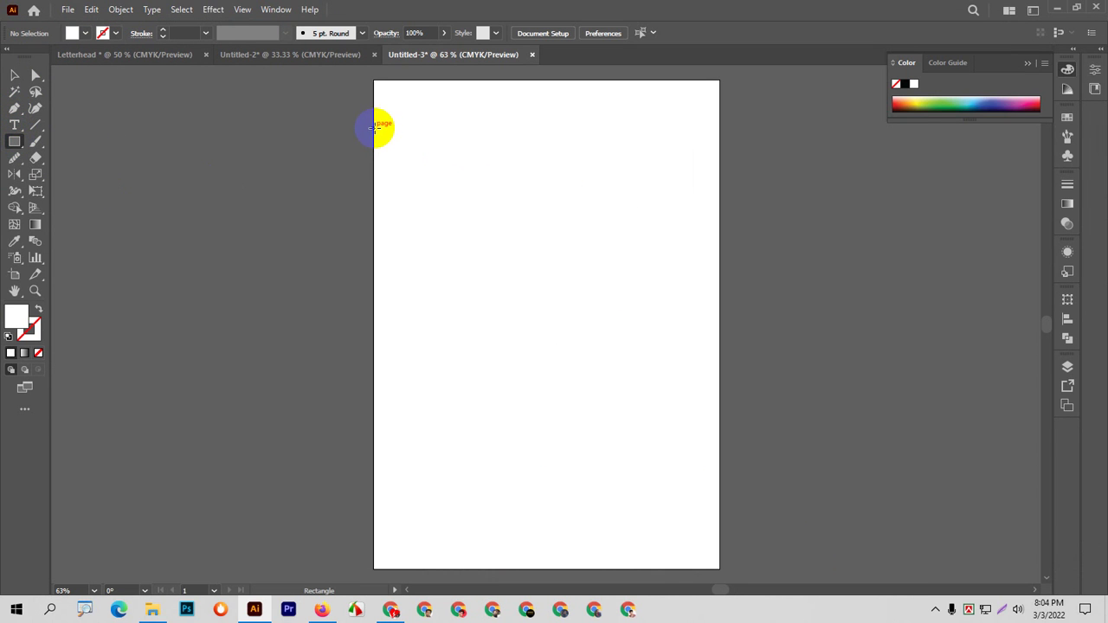
Draw a page-wide rectangle across the top and fill it blue #41B8F9.
left_click_drag(372, 128, 721, 275)
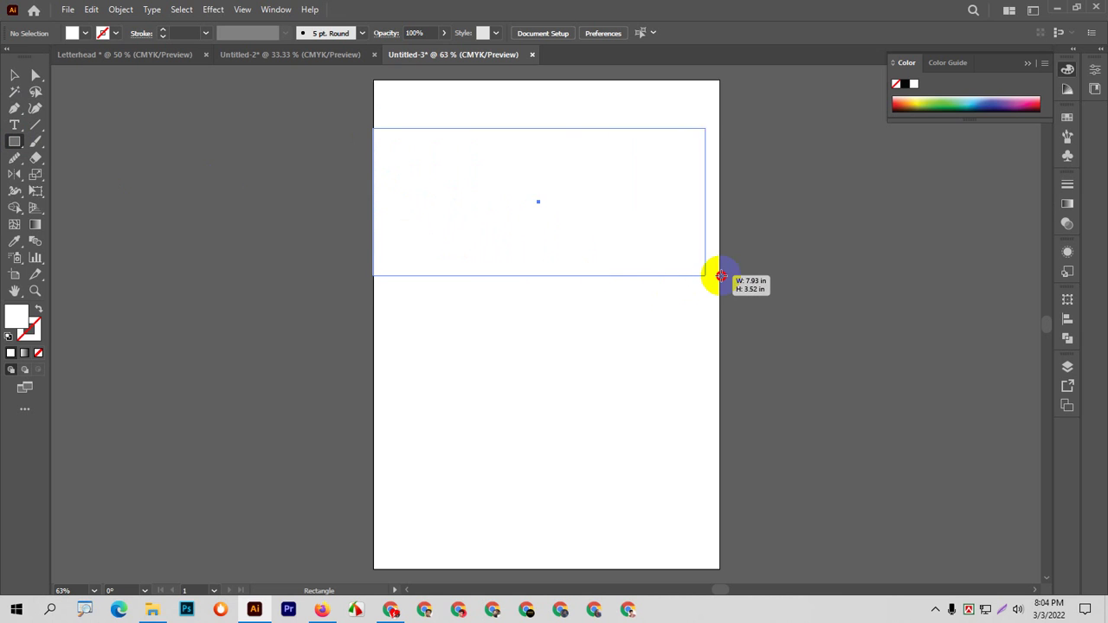
left_click_drag(721, 275, 713, 274)
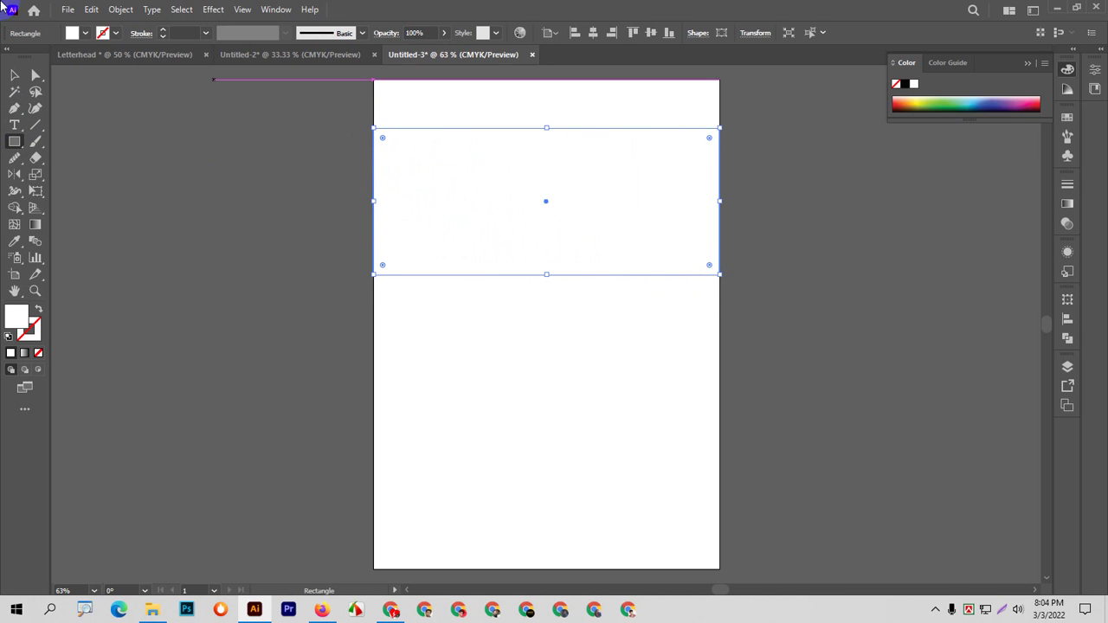
left_click(84, 33)
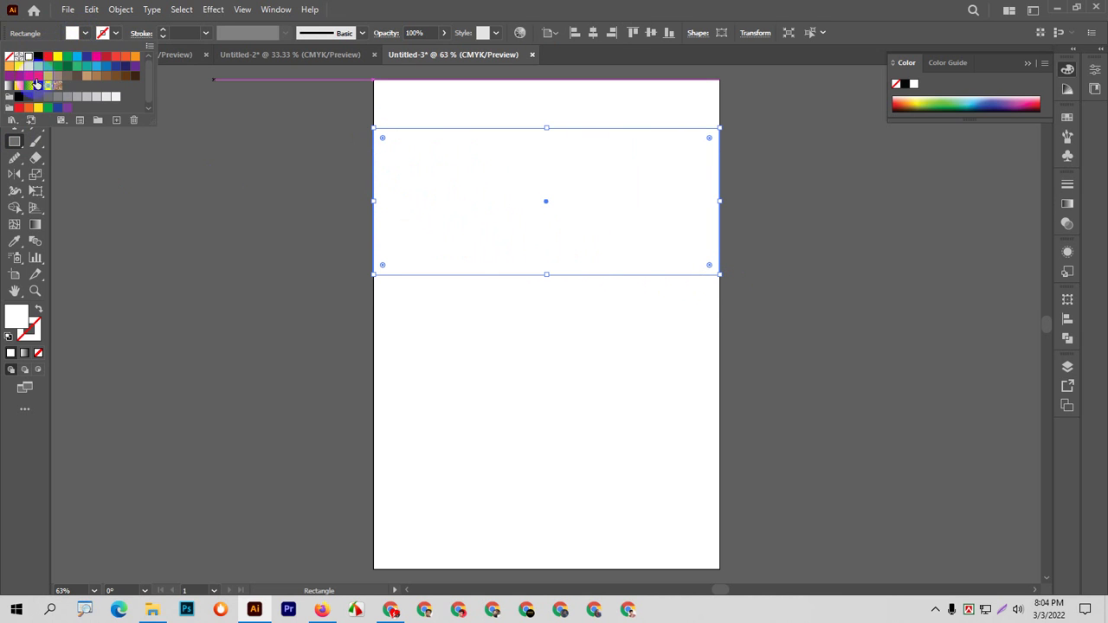
left_click(8, 66)
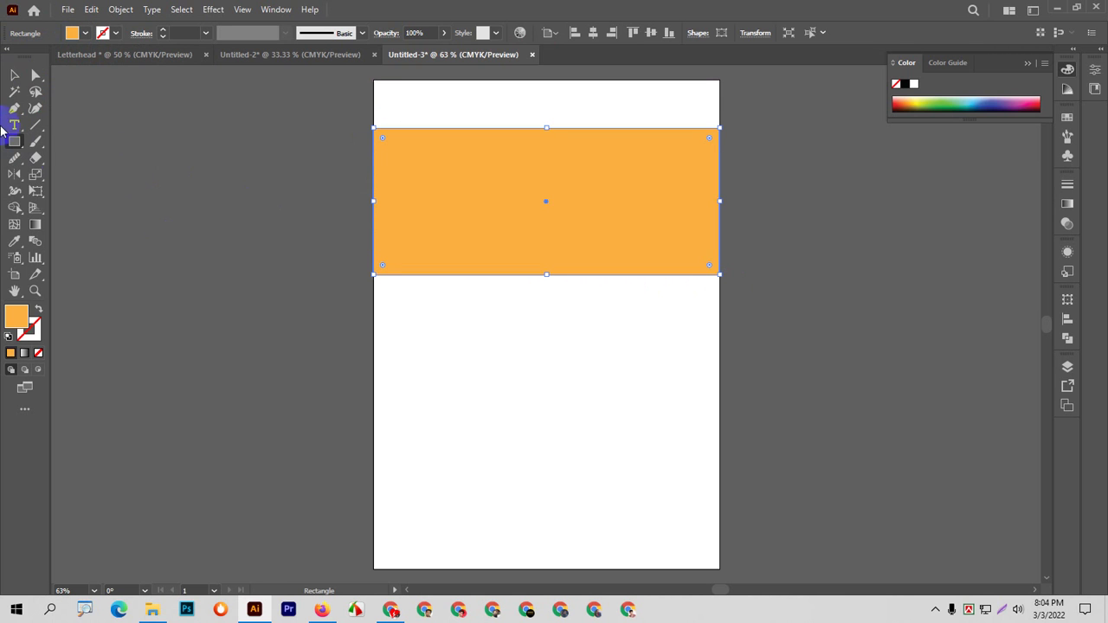
left_click(14, 76)
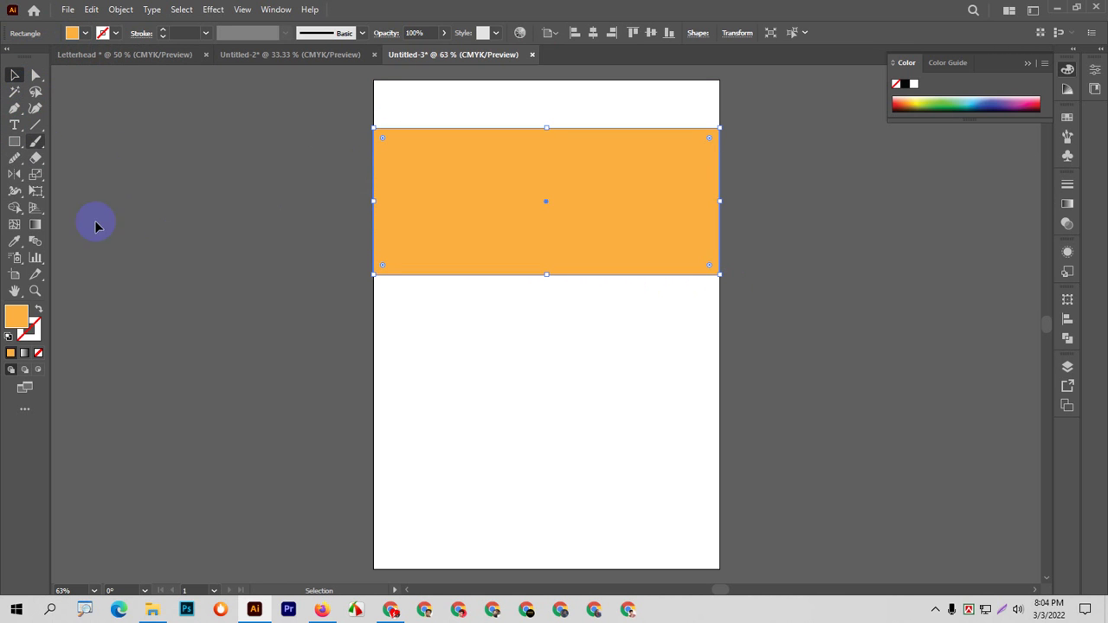
double_click(17, 320)
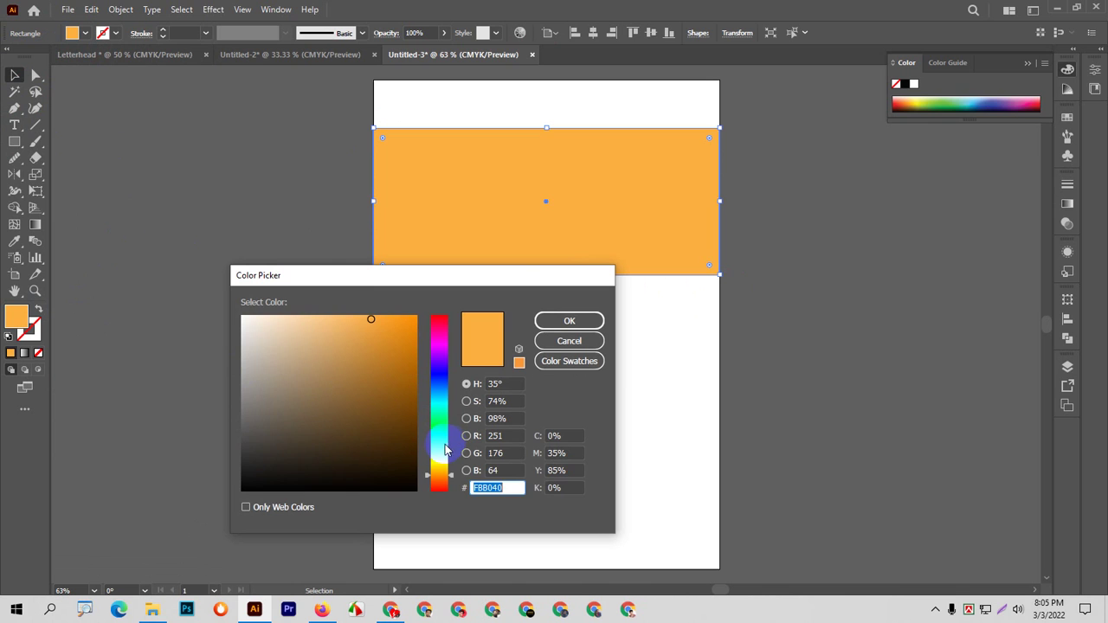
left_click_drag(446, 449, 443, 396)
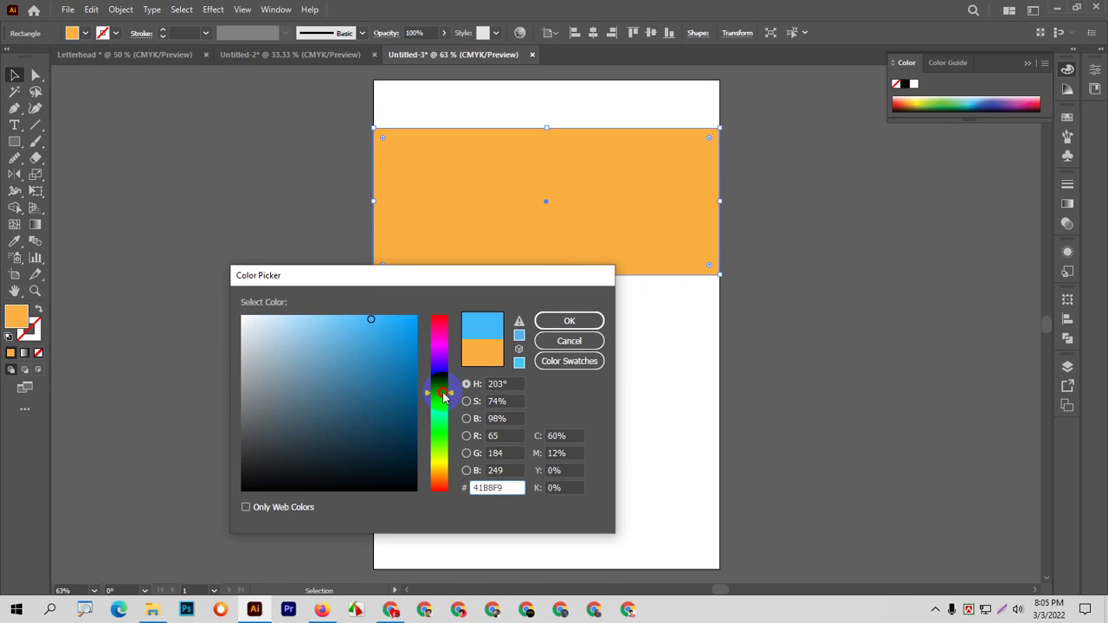
left_click(414, 348)
left_click(569, 320)
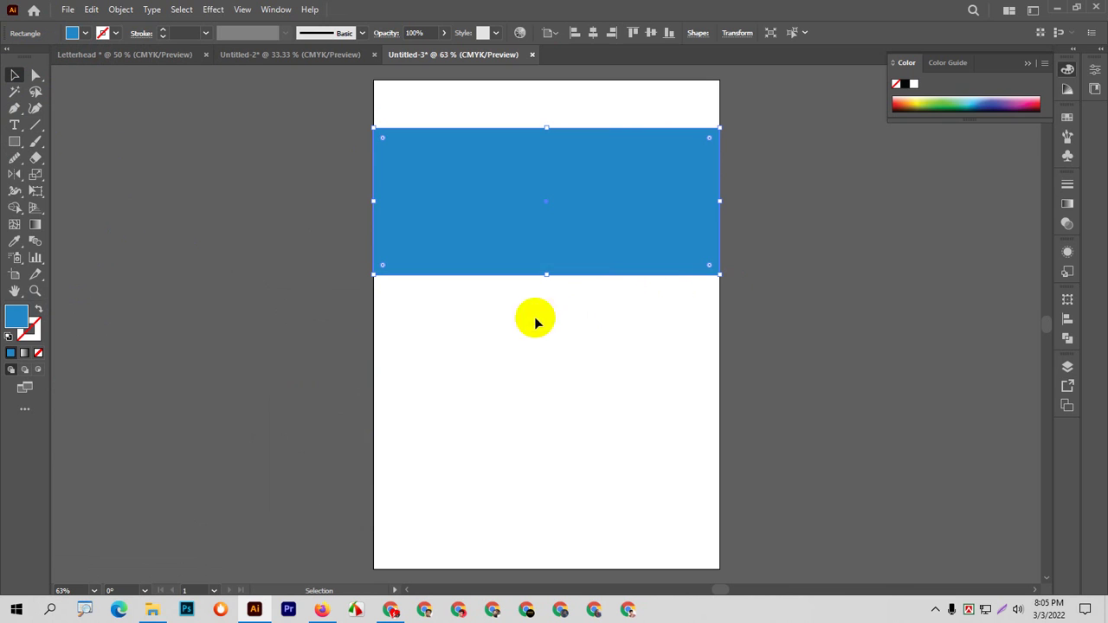
left_click(93, 113)
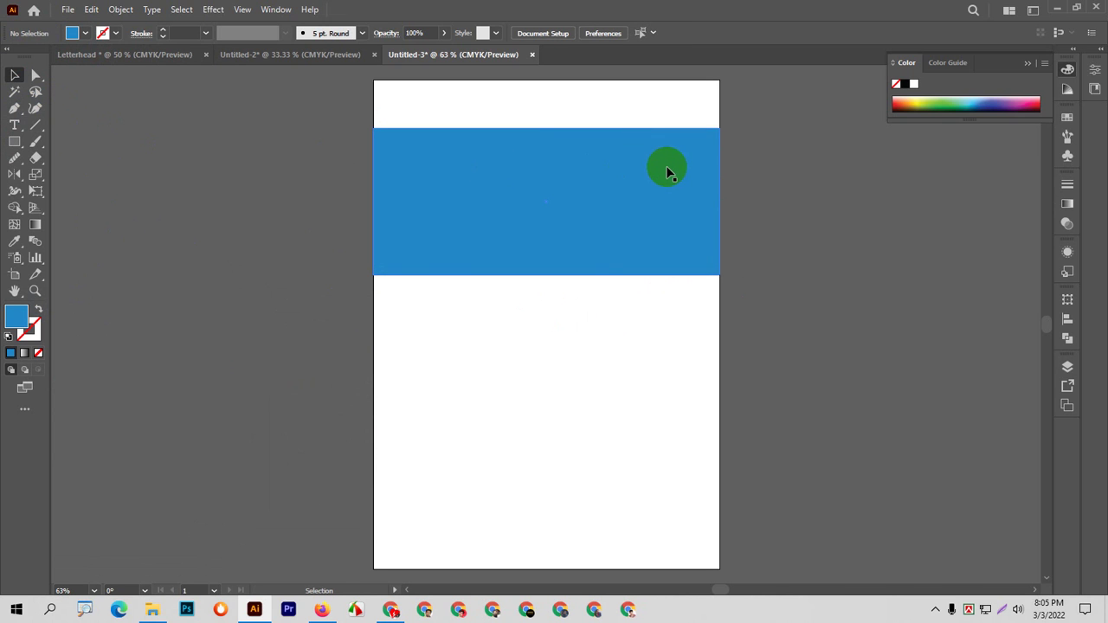
Drag the rectangle's two right-hand anchors down about 3 in into a diagonal band.
left_click(36, 76)
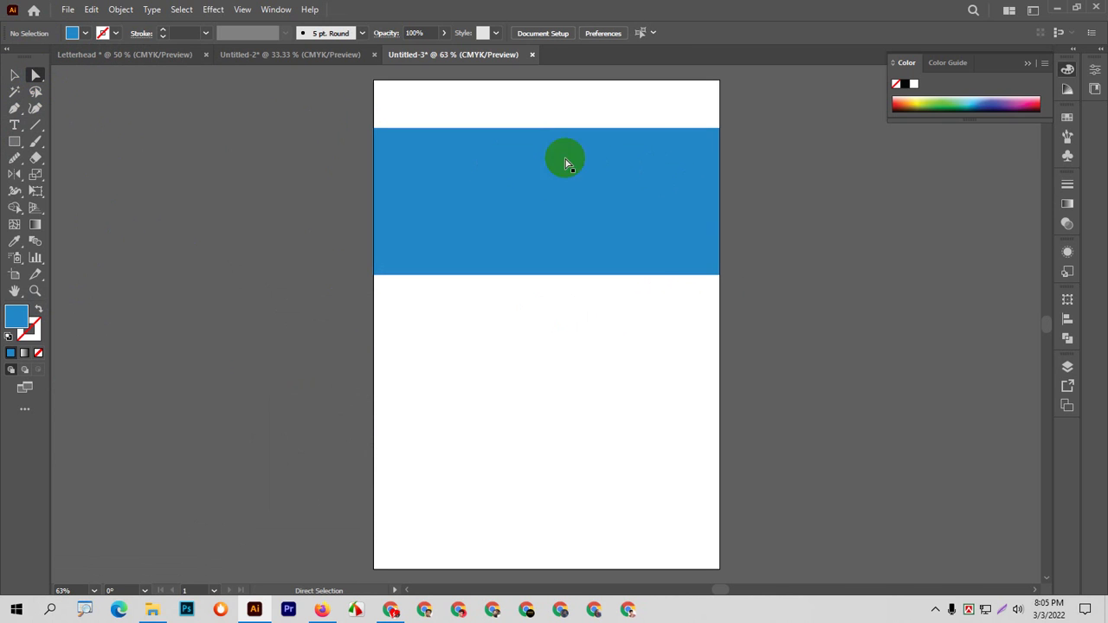
left_click(720, 129)
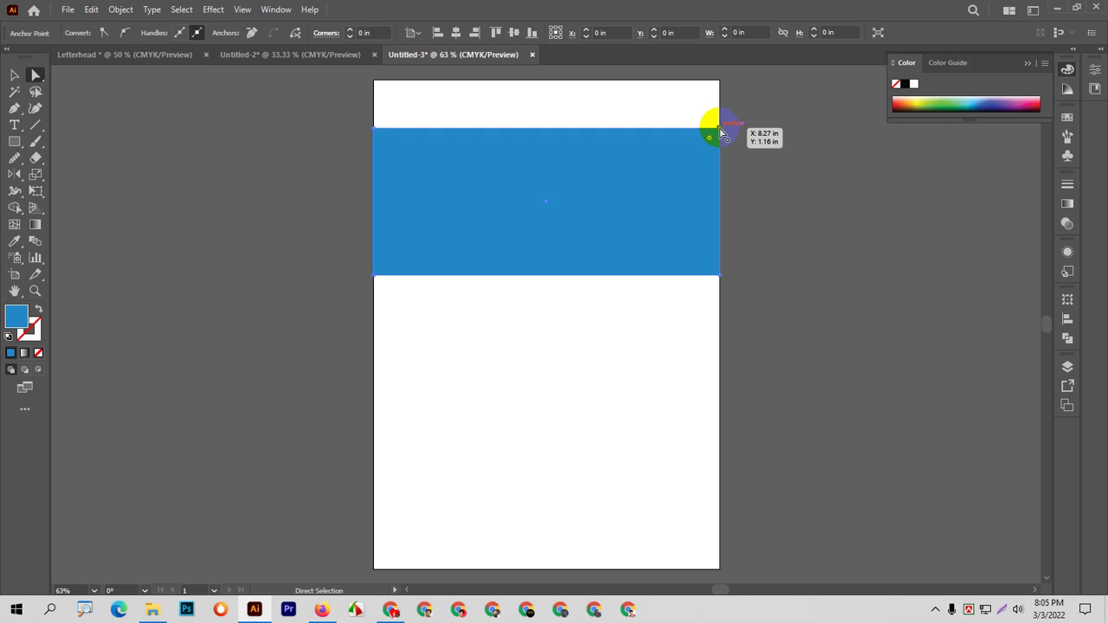
left_click(722, 277, "shift")
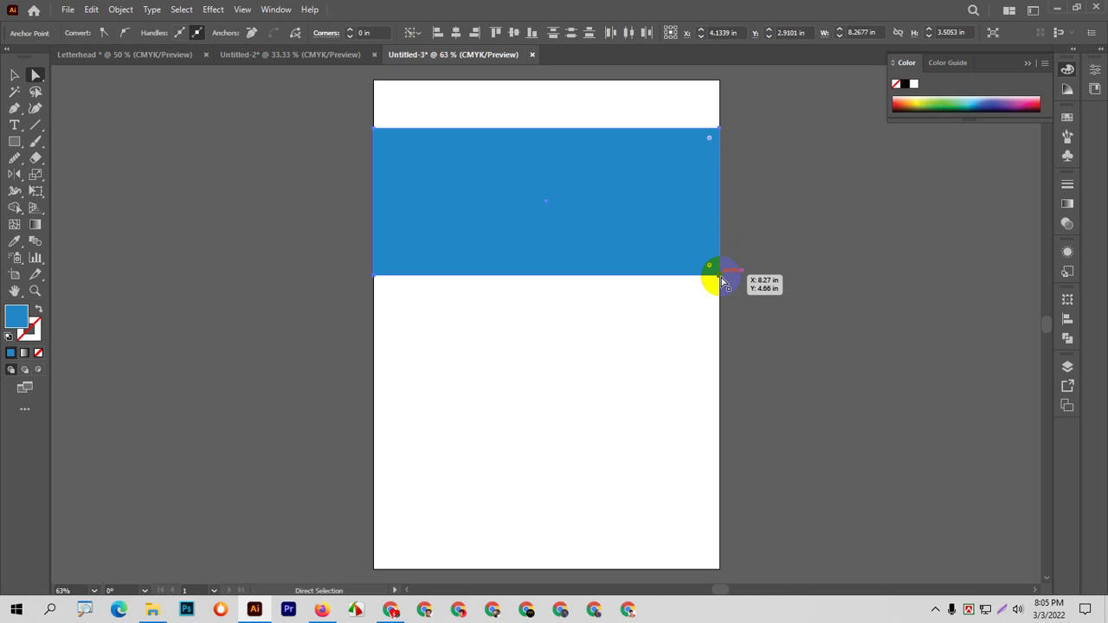
mouse_move(722, 275)
left_mouse_down()
mouse_move(717, 403)
mouse_move(715, 272)
mouse_move(719, 286)
left_mouse_up()
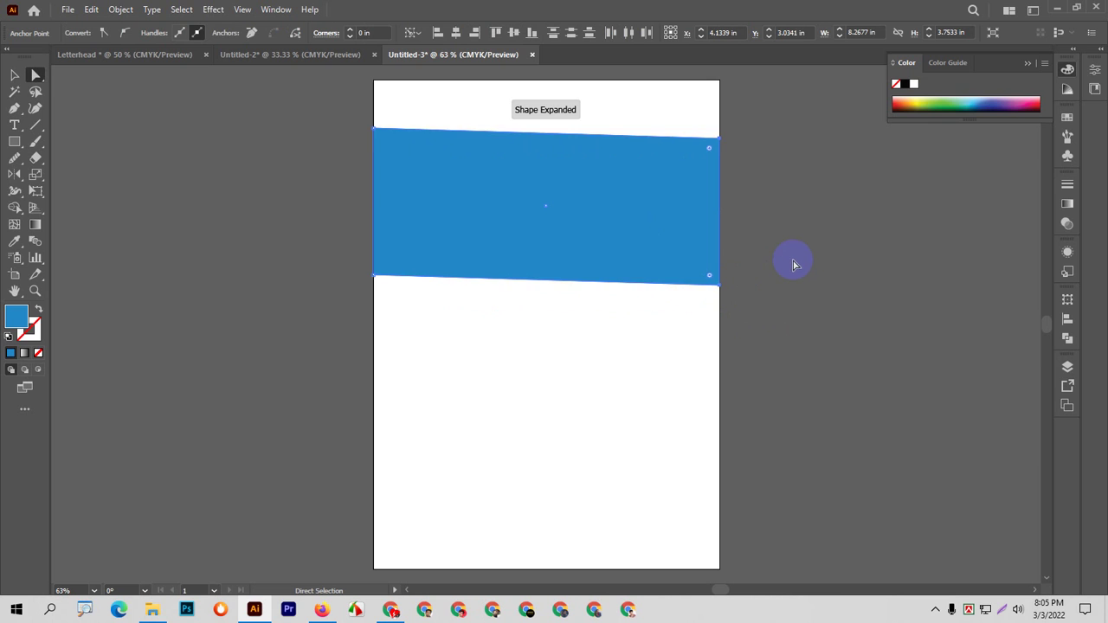
key("ctrl+z")
left_click(795, 223)
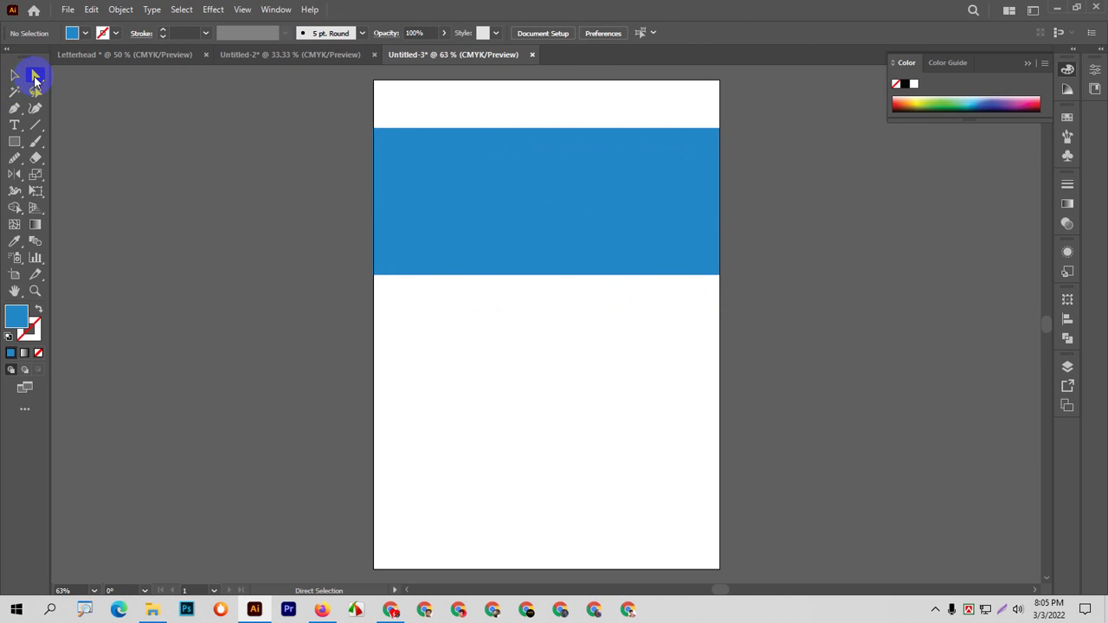
left_click(721, 129)
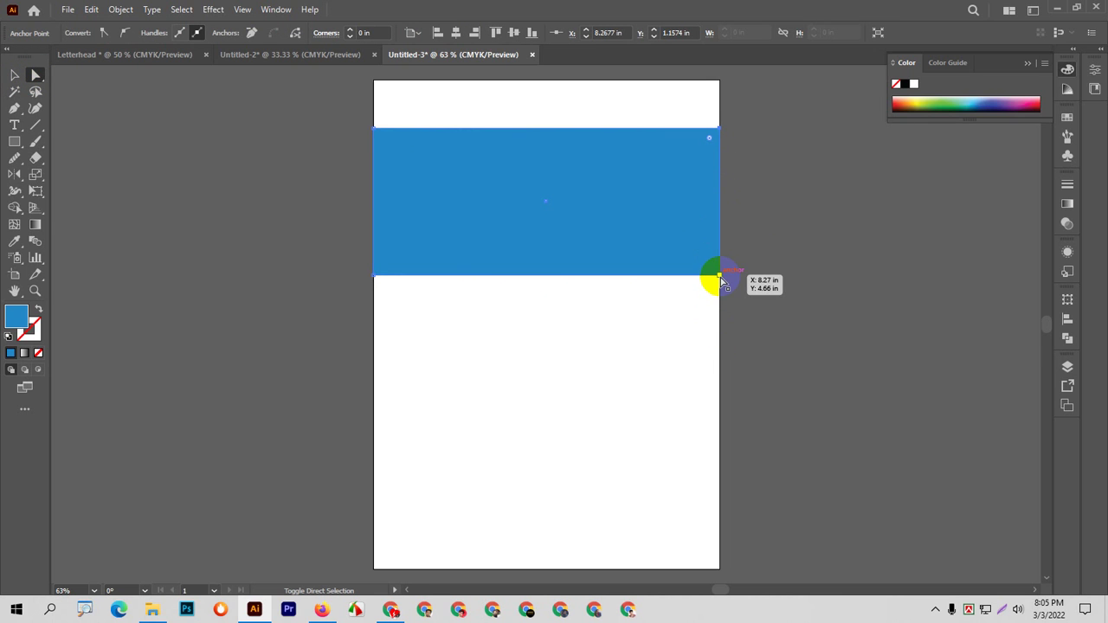
left_click(720, 277)
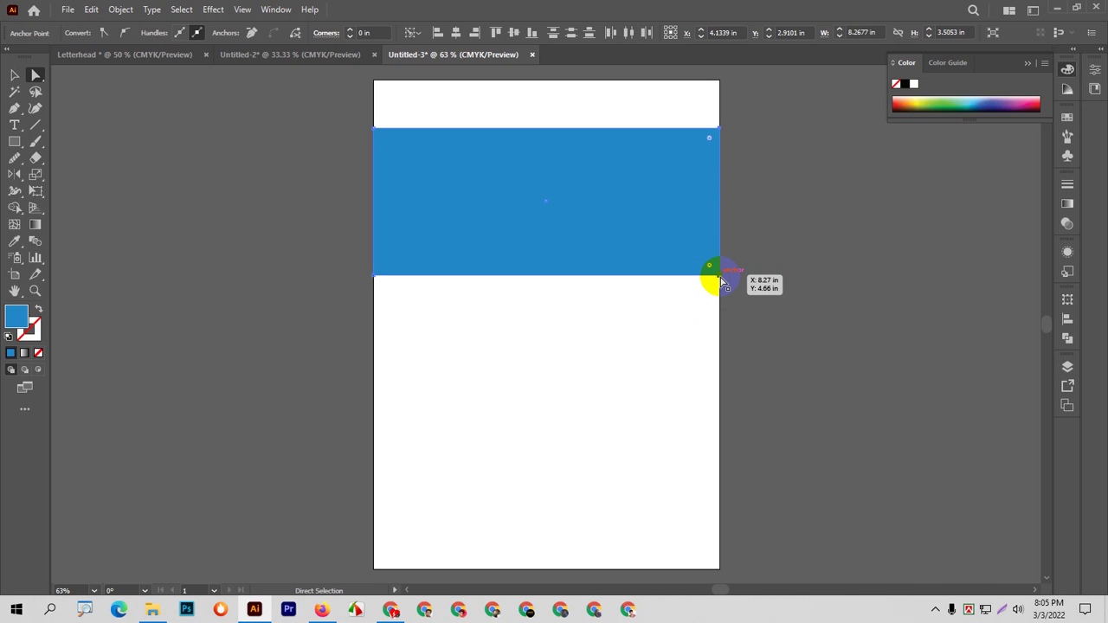
left_click_drag(721, 276, 722, 405)
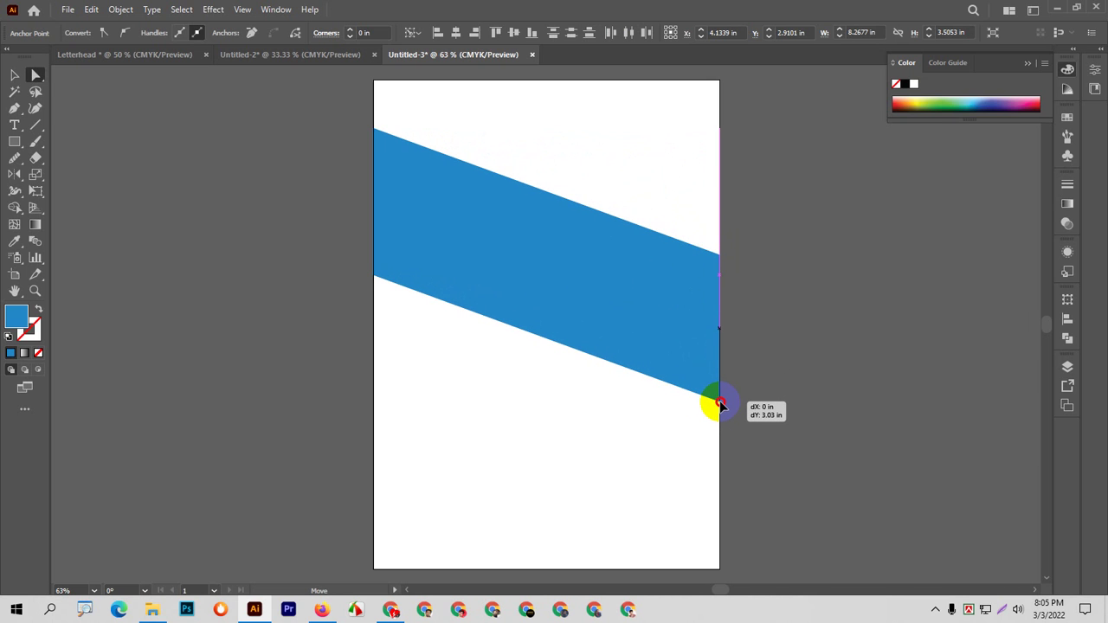
left_click(15, 77)
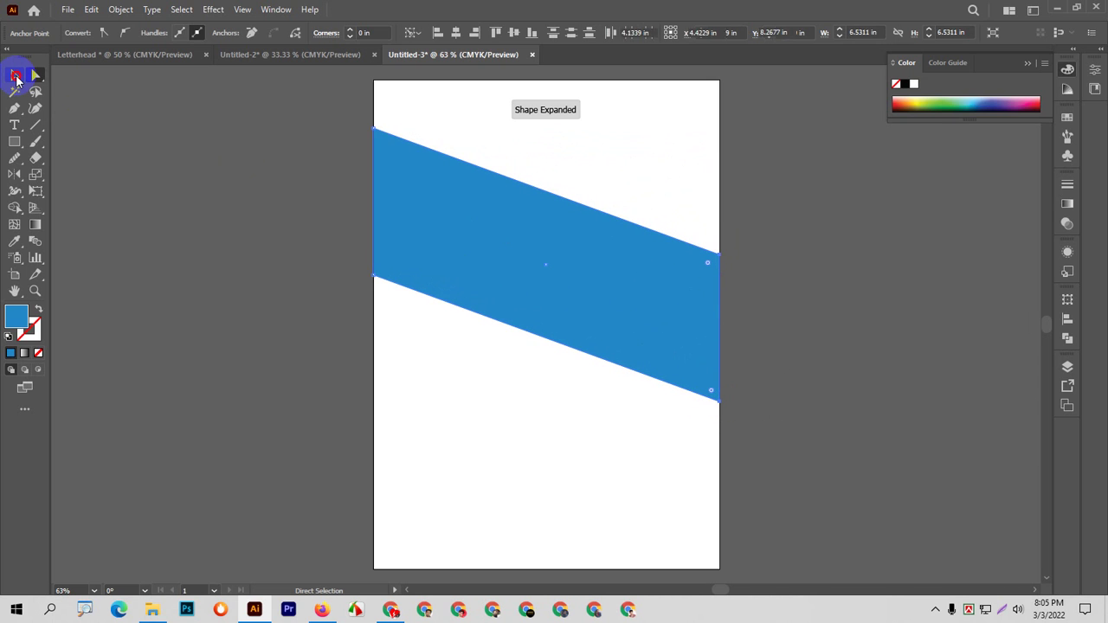
left_click(786, 227)
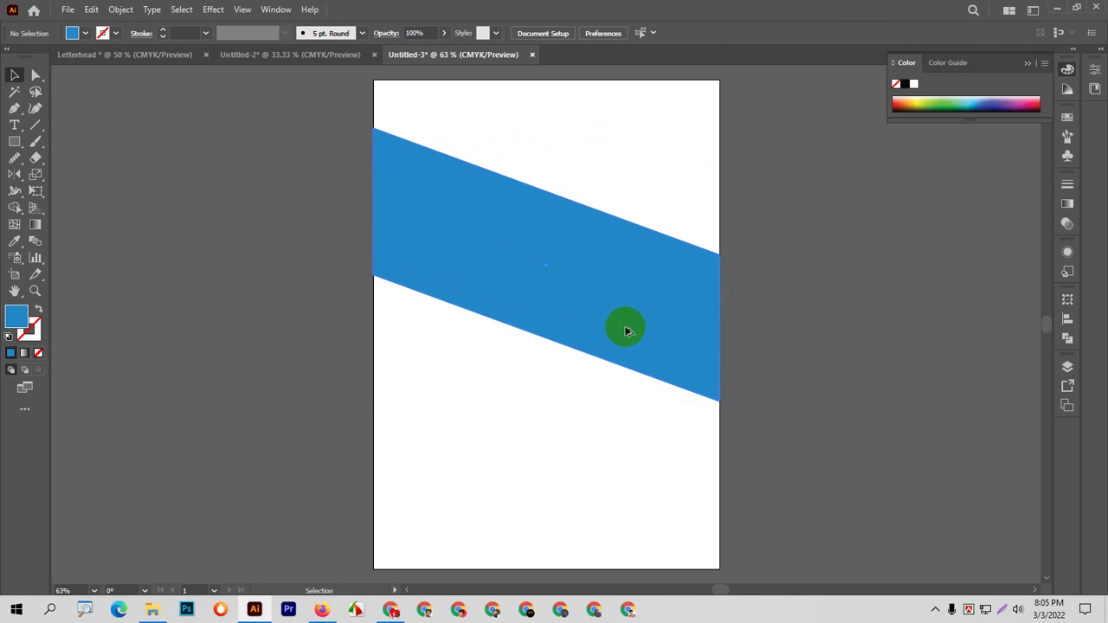
Duplicate the slanted band just below itself and fill the copy a lighter blue.
left_click(628, 330)
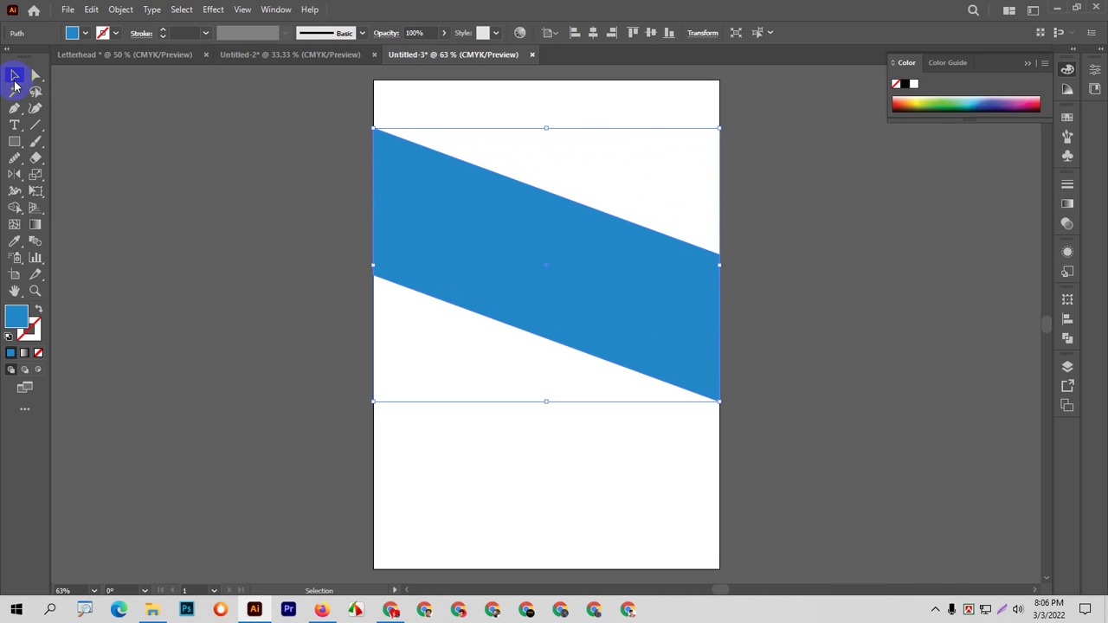
left_click(633, 287)
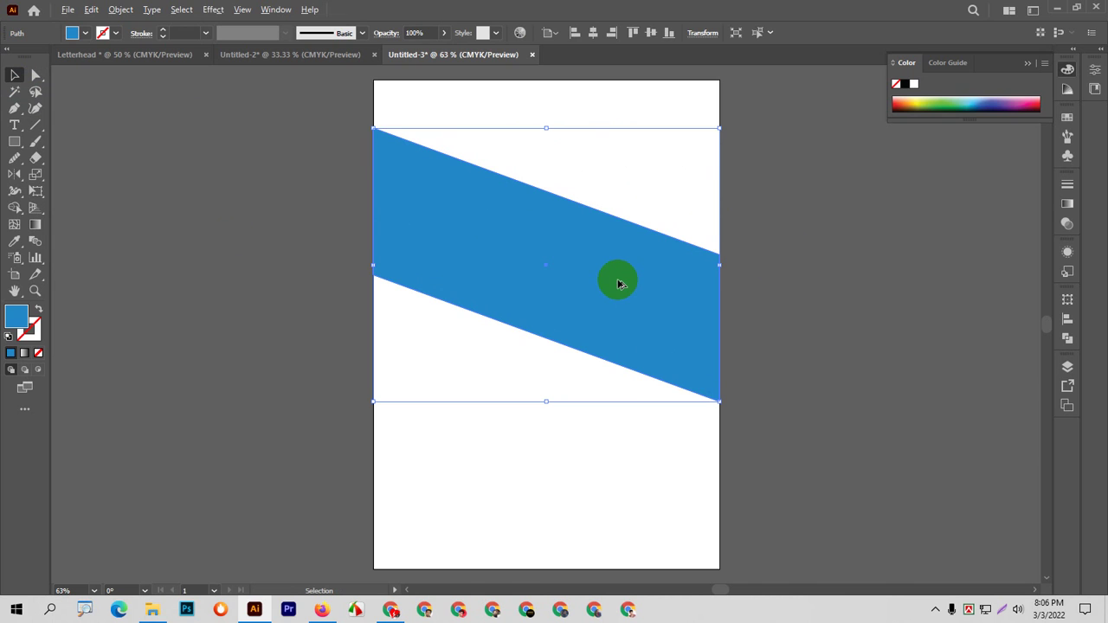
left_click_drag(618, 278, 618, 336)
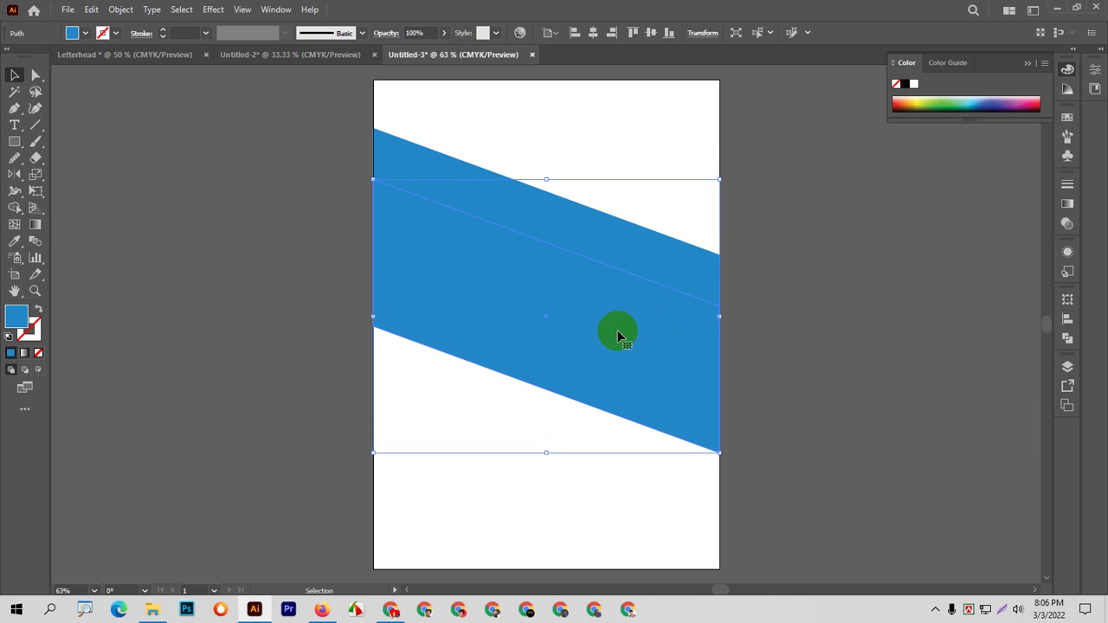
double_click(24, 322)
left_click_drag(408, 344, 410, 328)
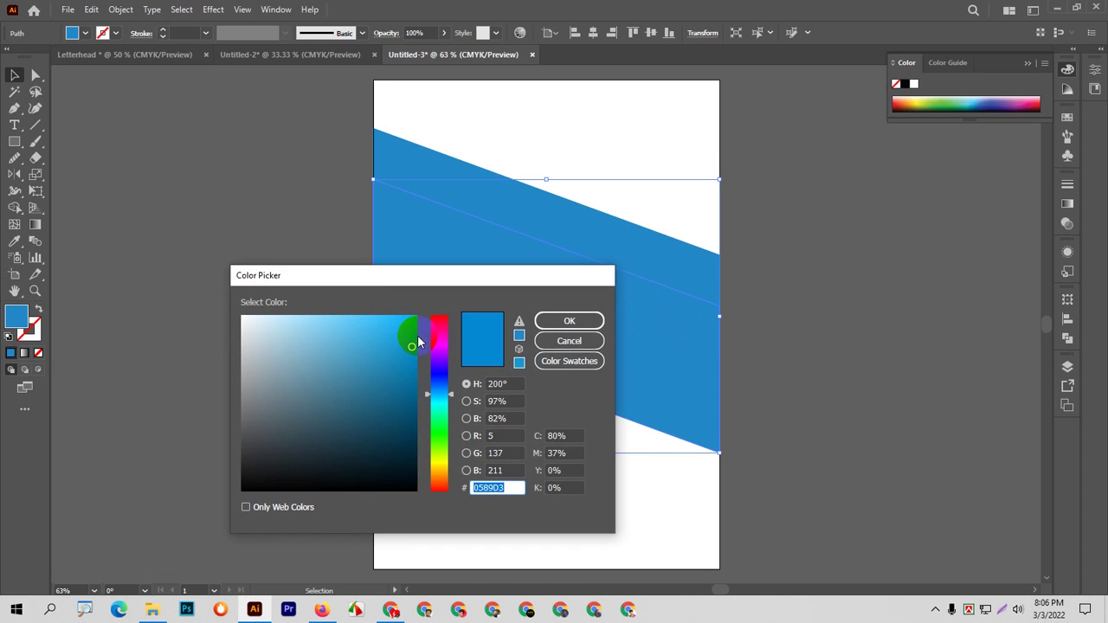
left_click(563, 321)
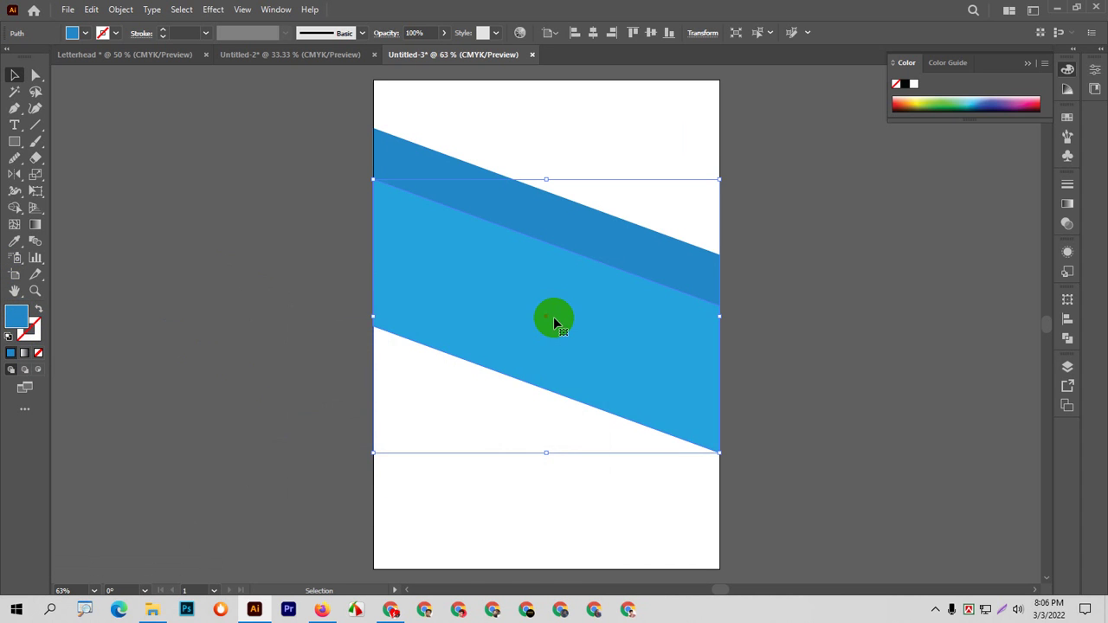
left_click(193, 217)
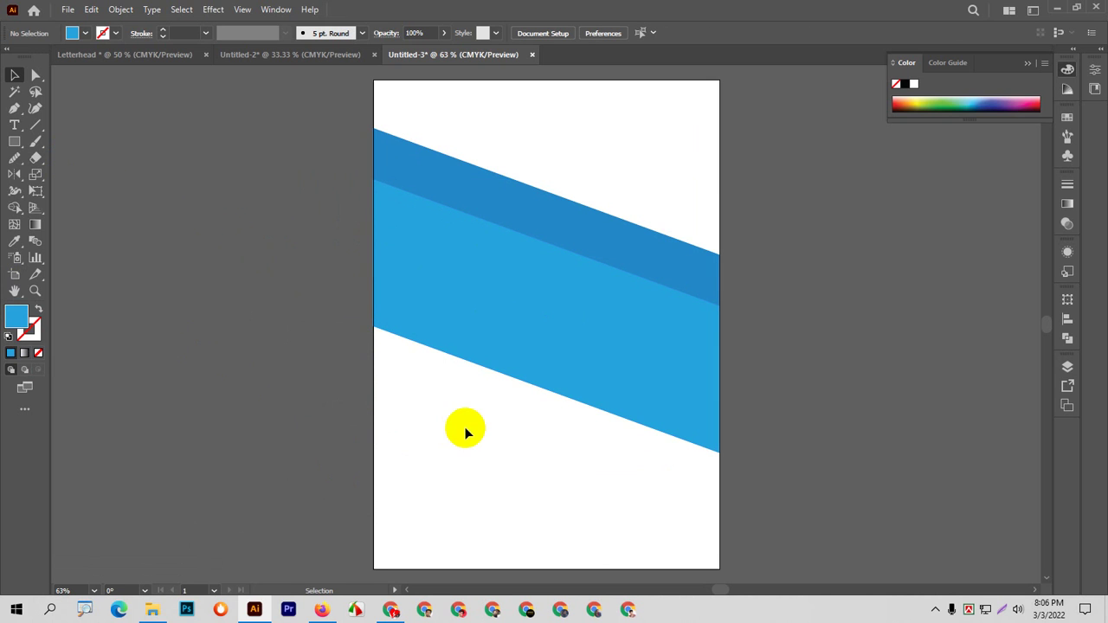
left_click(557, 298)
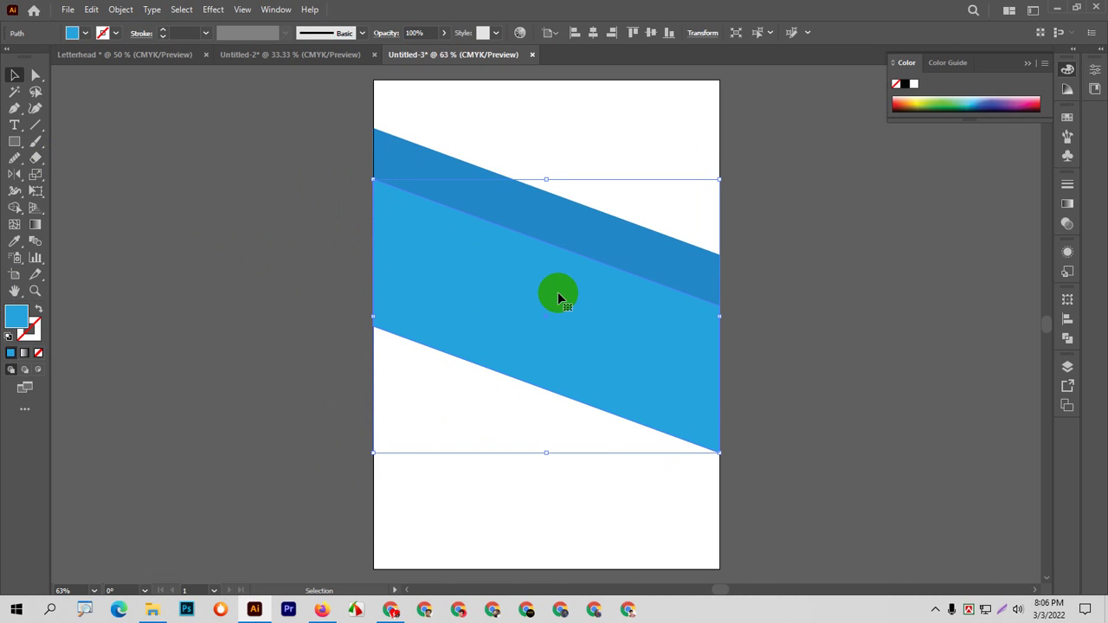
Make a vertically reflected copy of the selected band.
right_click(559, 298)
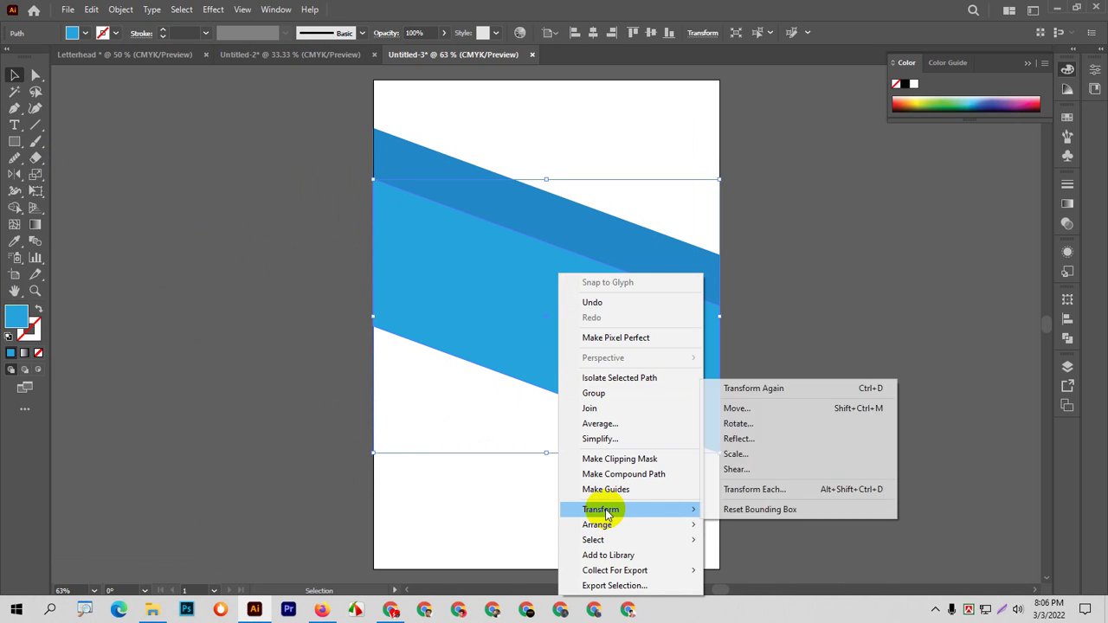
mouse_move(601, 510)
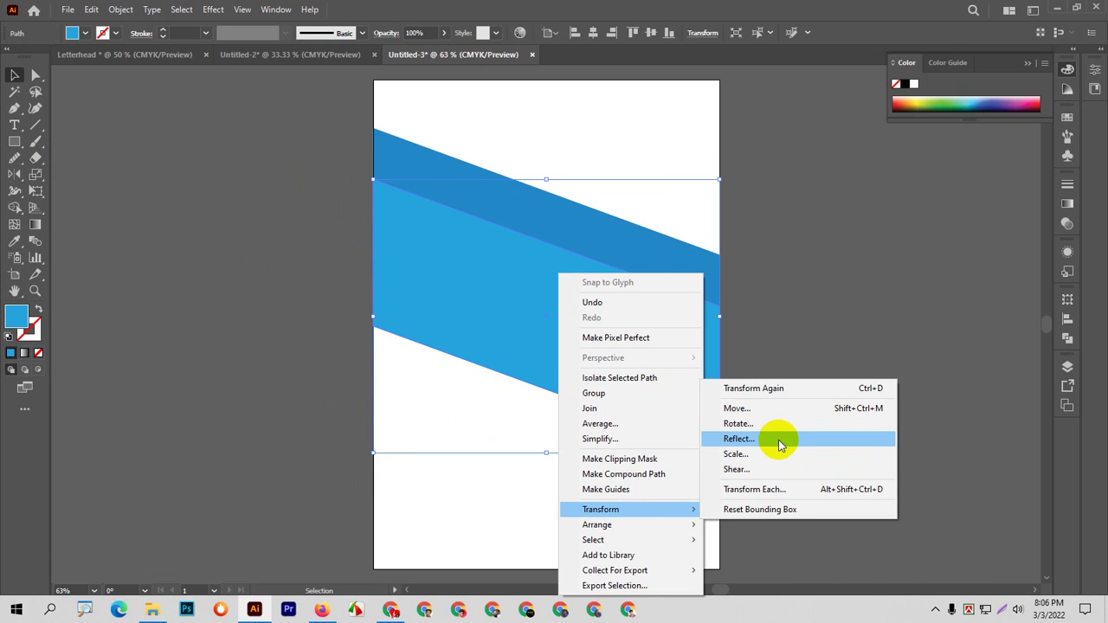
left_click(779, 439)
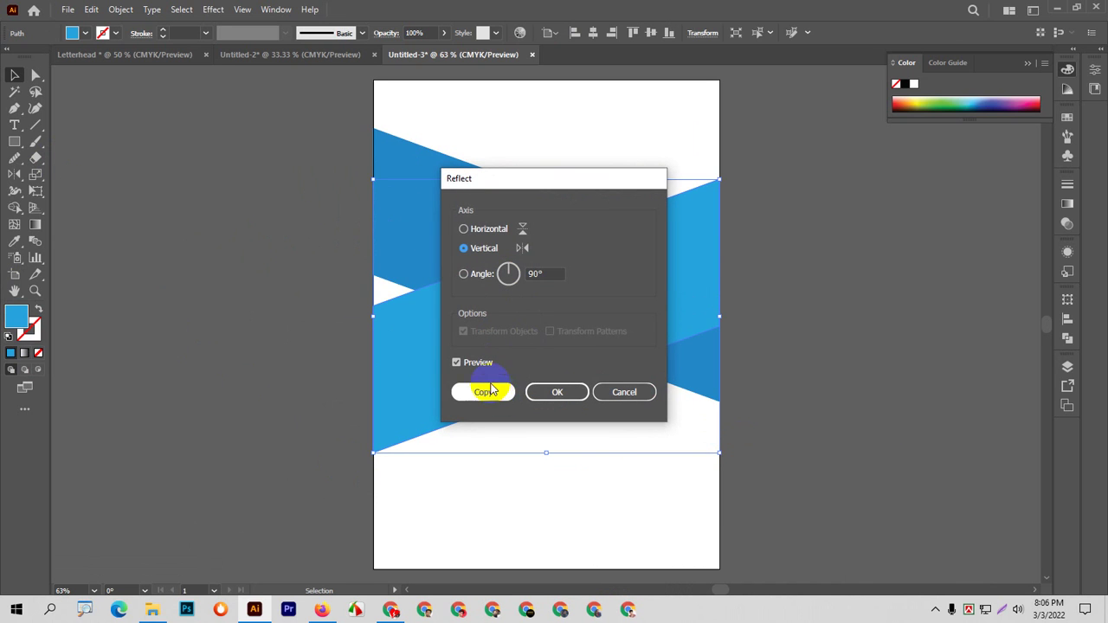
left_click(486, 393)
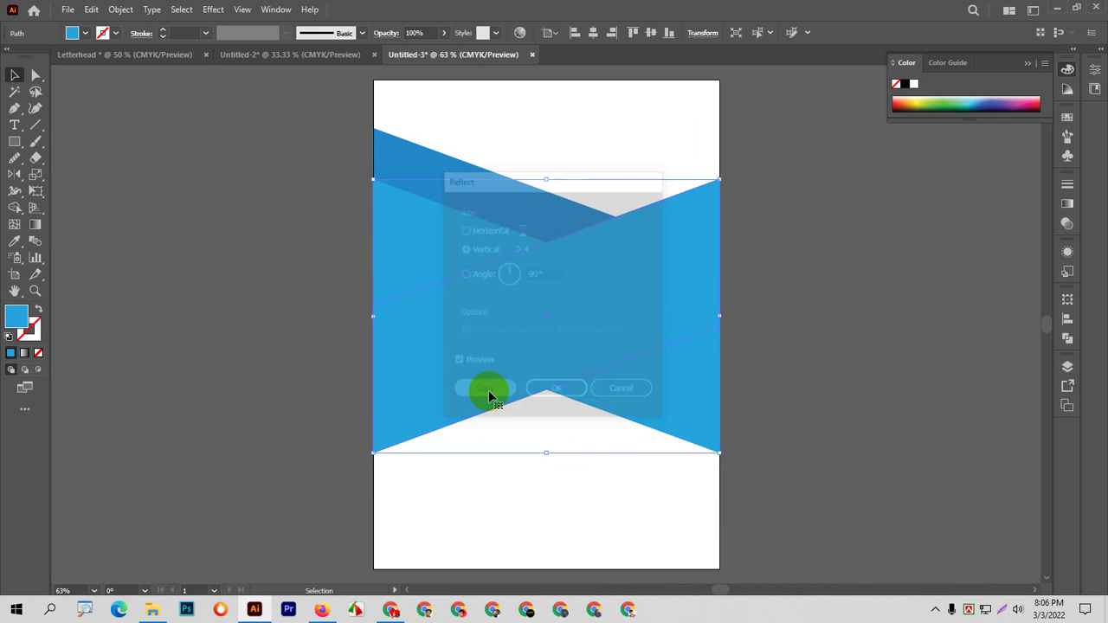
left_click(781, 302)
left_click(623, 282)
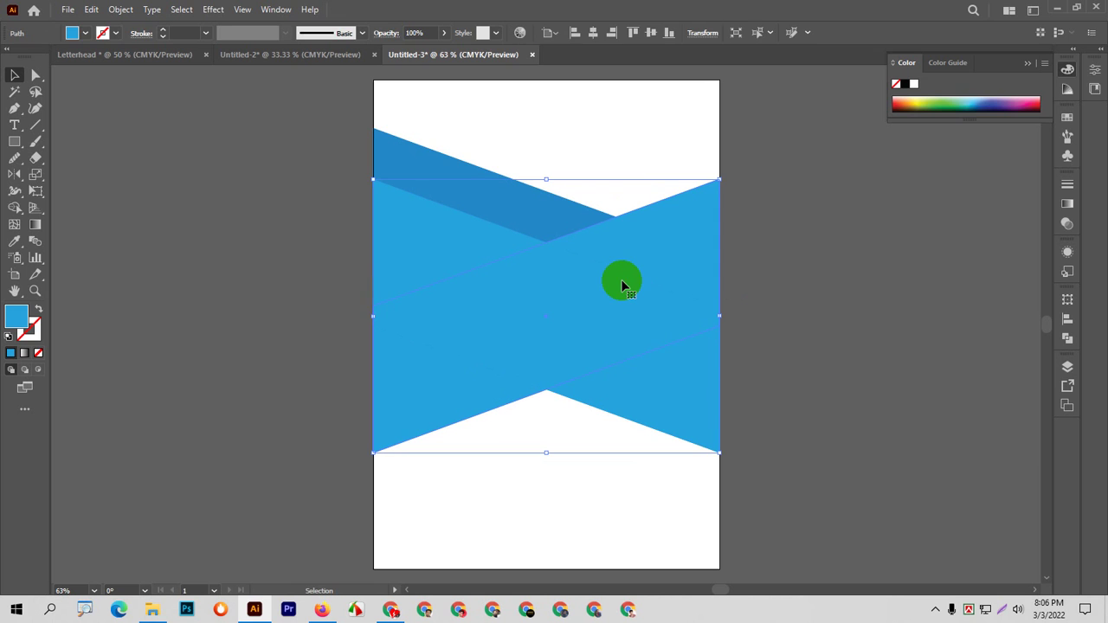
Recolour the mirrored band with the top band's dark blue using the Eyedropper.
left_click(15, 241)
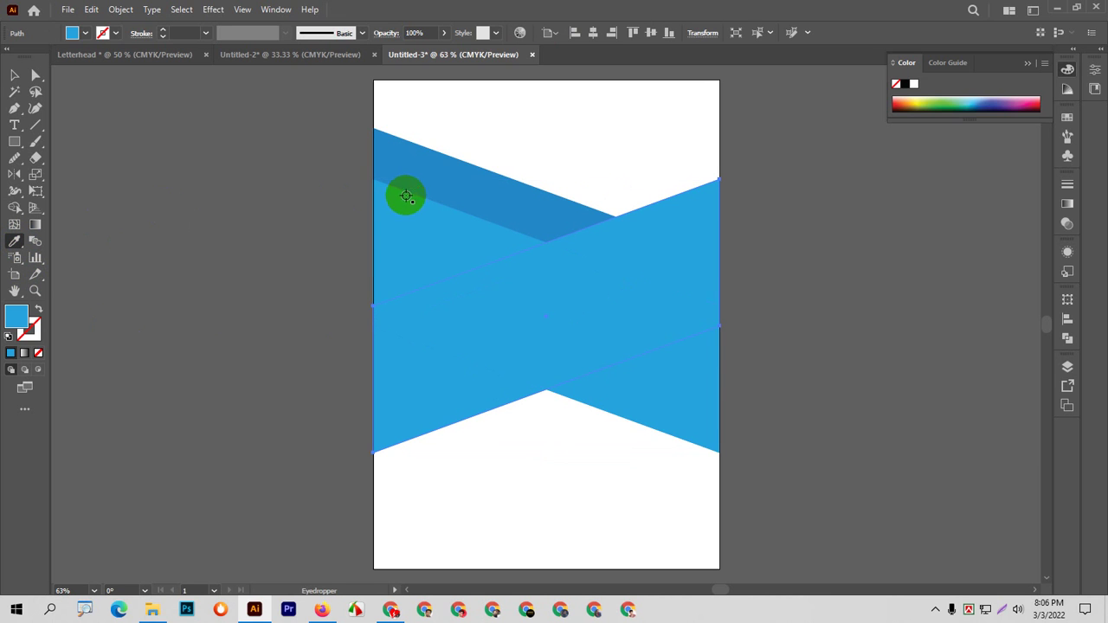
left_click(431, 169)
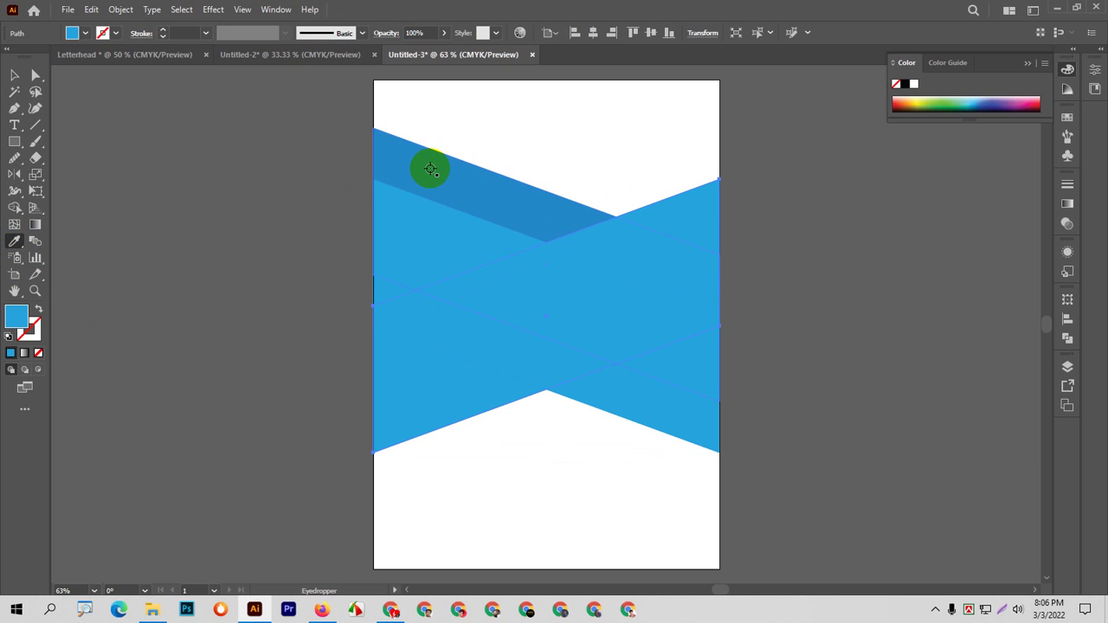
key("v")
left_click(174, 173)
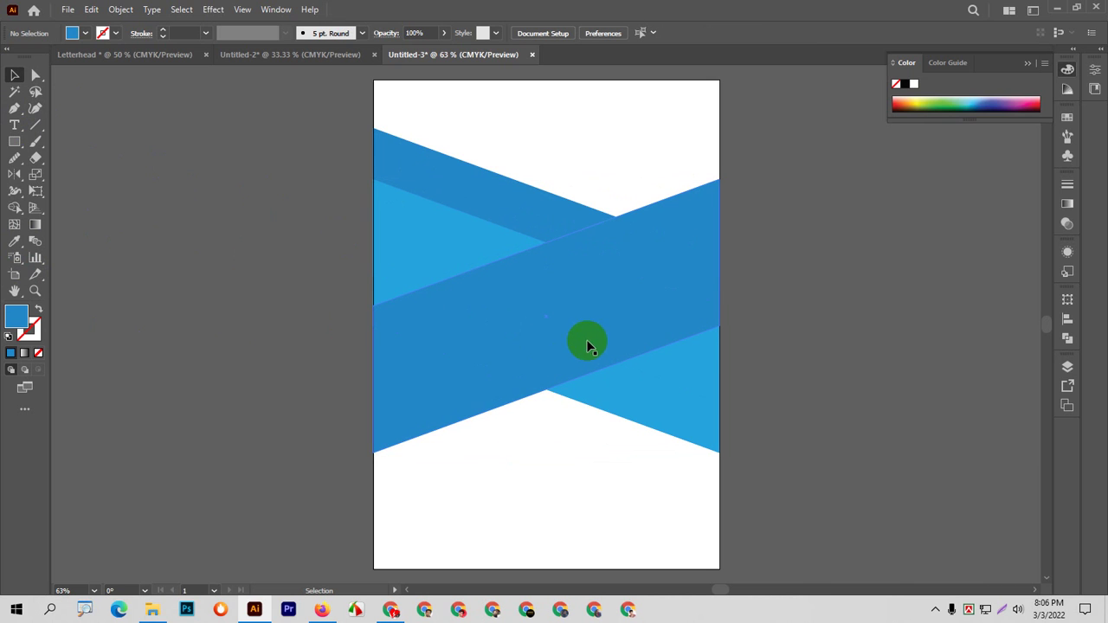
Lower the crossing band about 0.56 in so the bands form an X.
left_click_drag(599, 337, 598, 364)
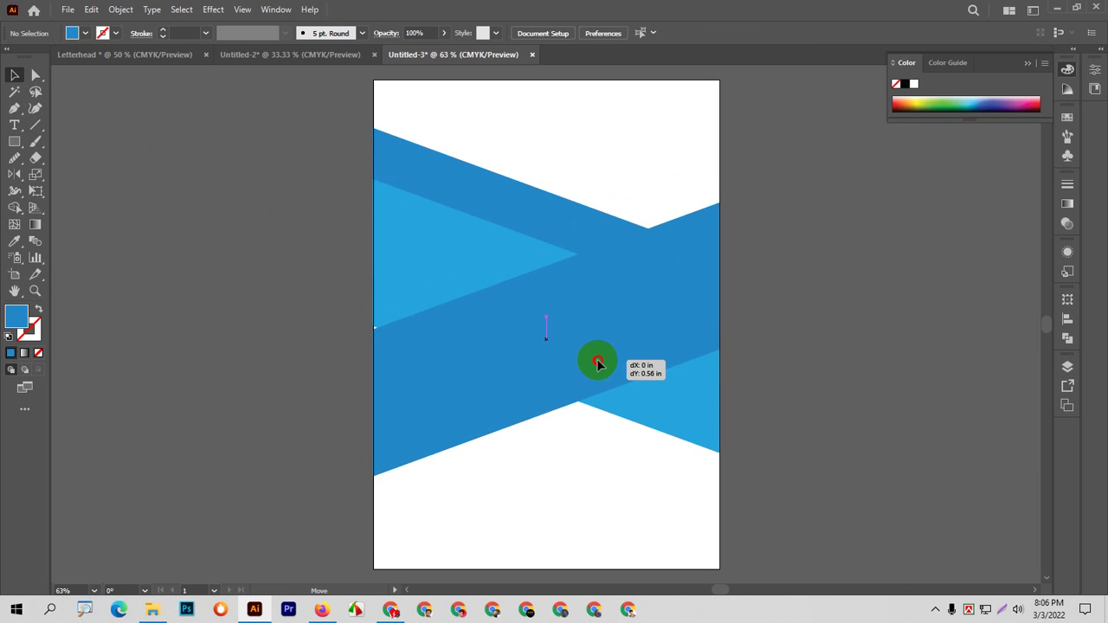
left_click_drag(596, 361, 598, 357)
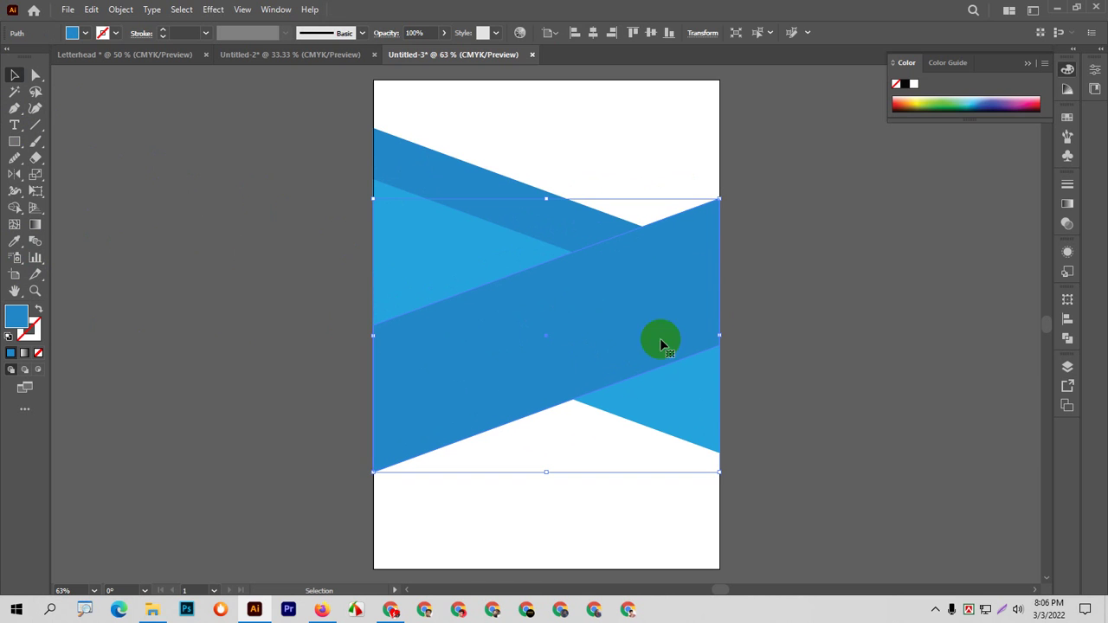
left_click(863, 283)
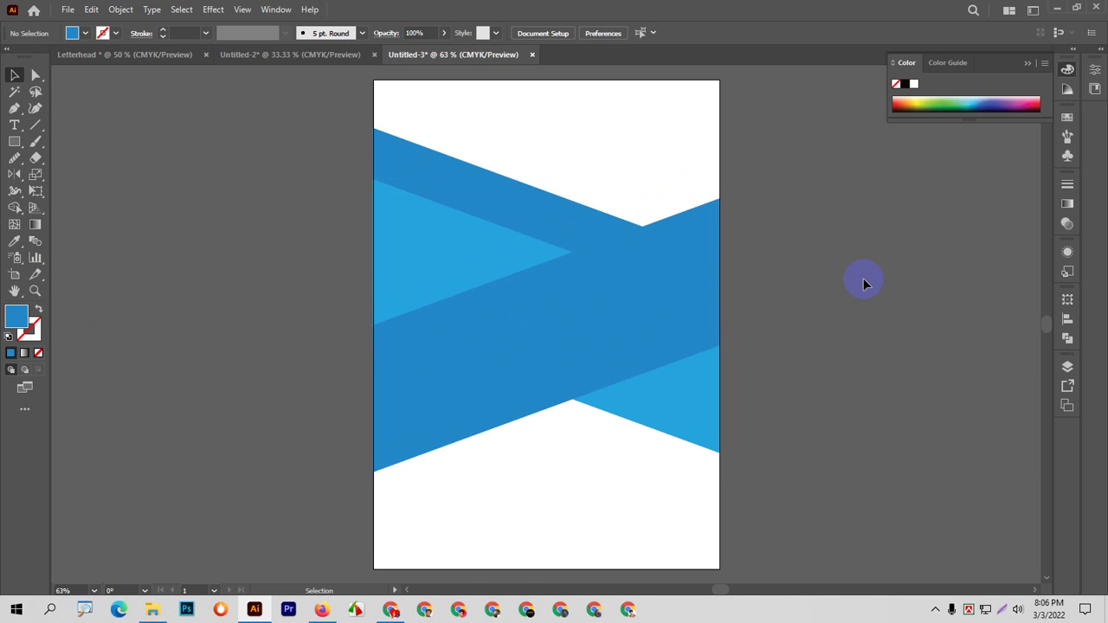
left_click(667, 260)
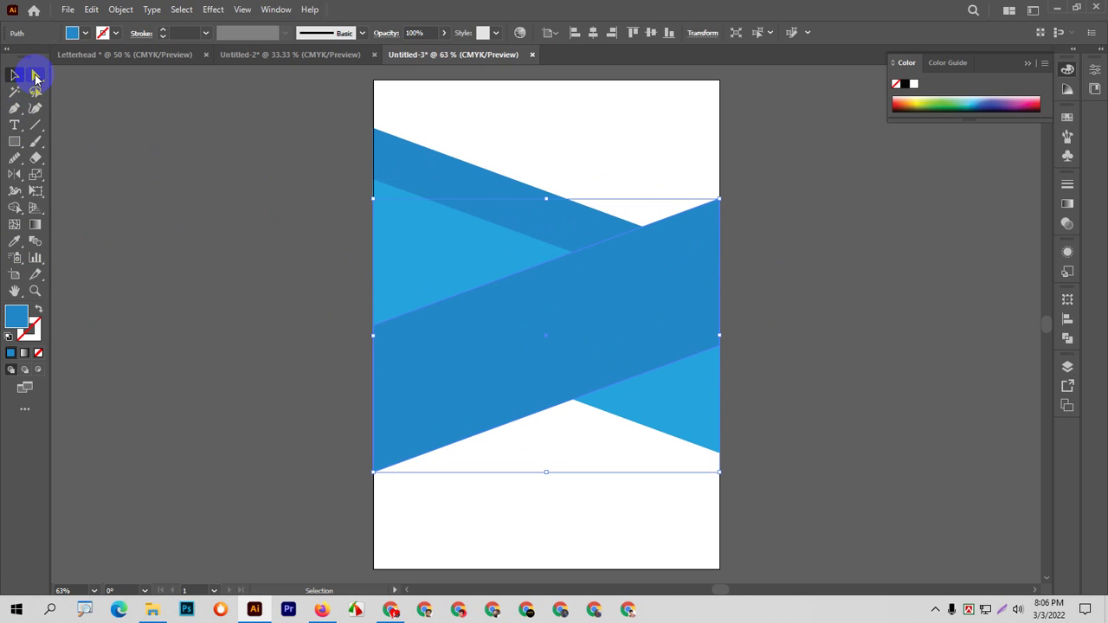
Pull the crossing band's top-right corner inward and raise its right-edge corner point.
left_click(35, 75)
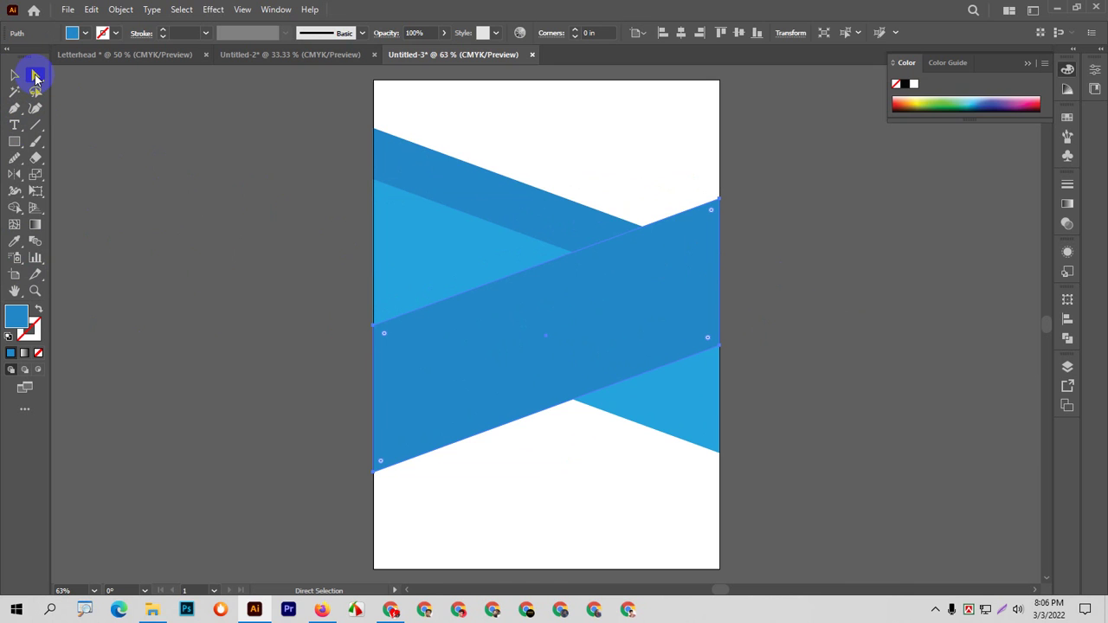
left_click(722, 200)
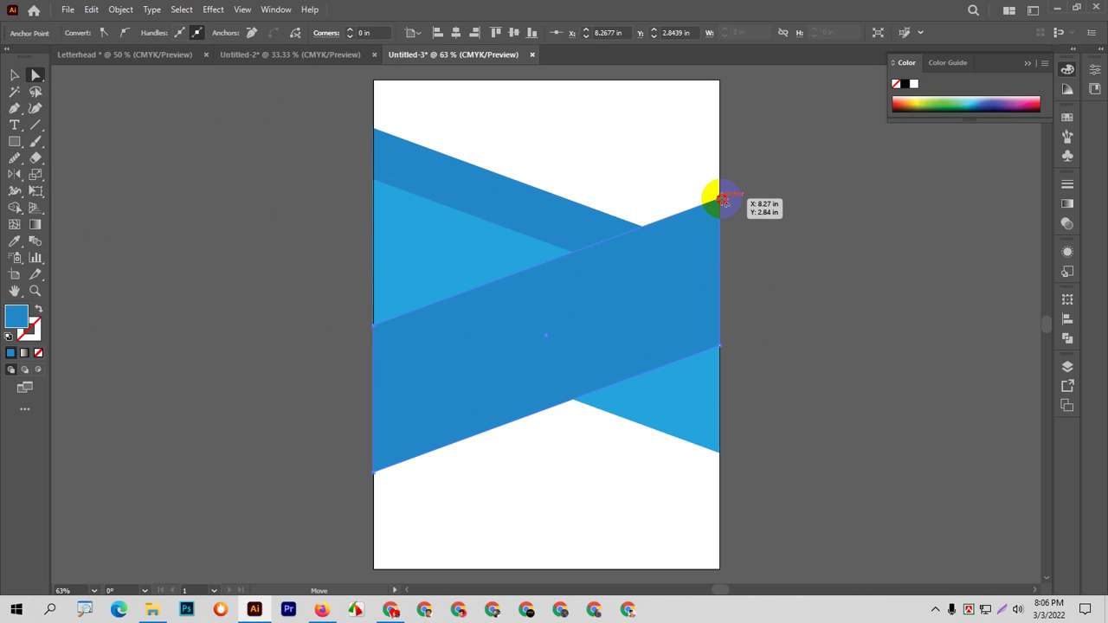
mouse_move(722, 200)
left_mouse_down()
mouse_move(661, 245)
mouse_move(597, 264)
left_mouse_up()
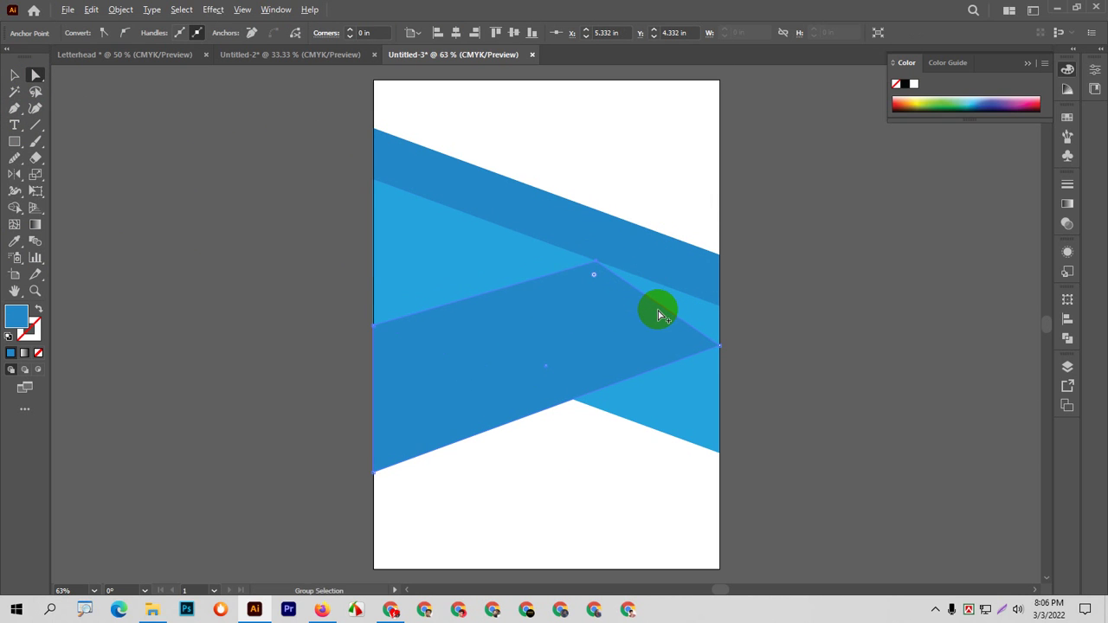
scroll(660, 316, "up", 2)
scroll(660, 316, "up", 1)
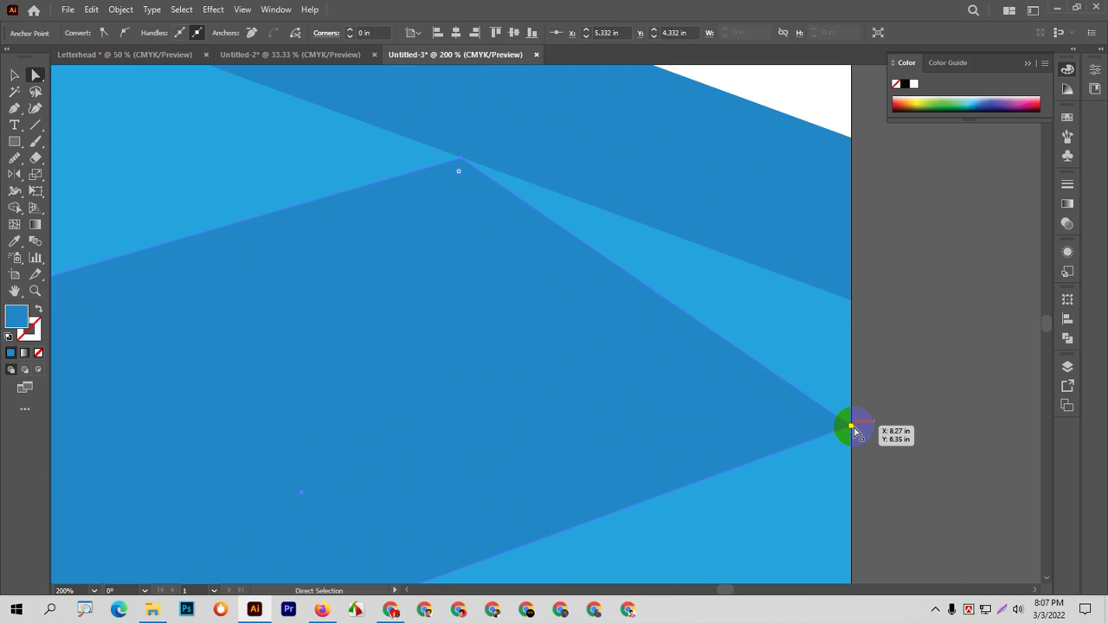
left_click_drag(854, 427, 854, 304)
left_click(919, 327)
scroll(922, 329, "down", 2)
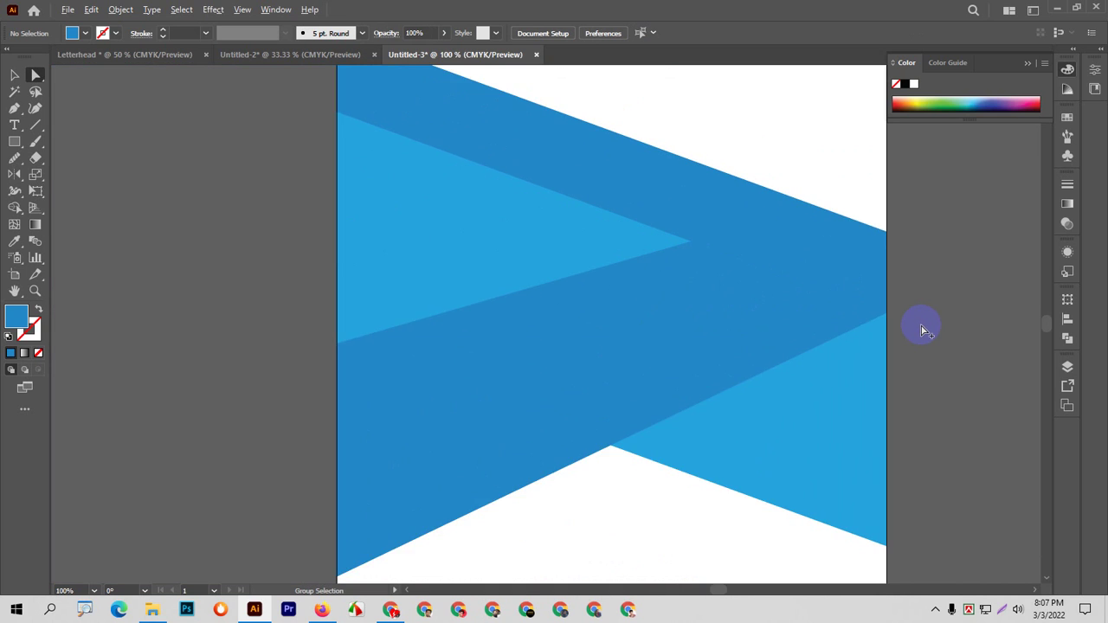
scroll(923, 329, "down", 1)
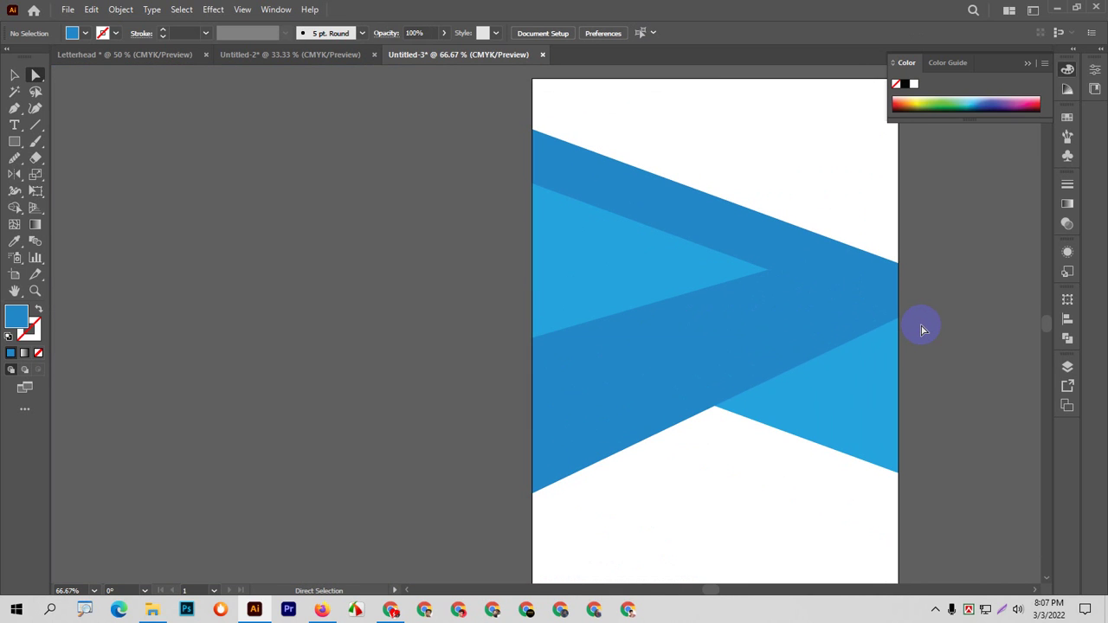
Move the band's right-edge corner onto the light triangle's tip and nudge it into place.
left_click_drag(898, 319, 771, 276)
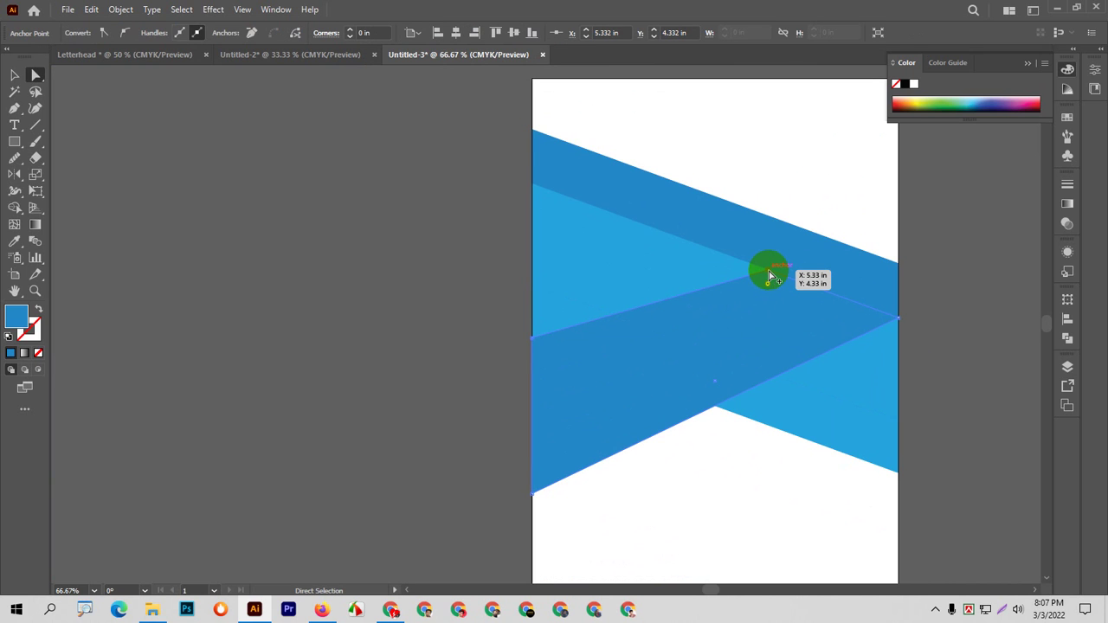
scroll(771, 275, "up", 4)
left_click_drag(767, 274, 562, 202)
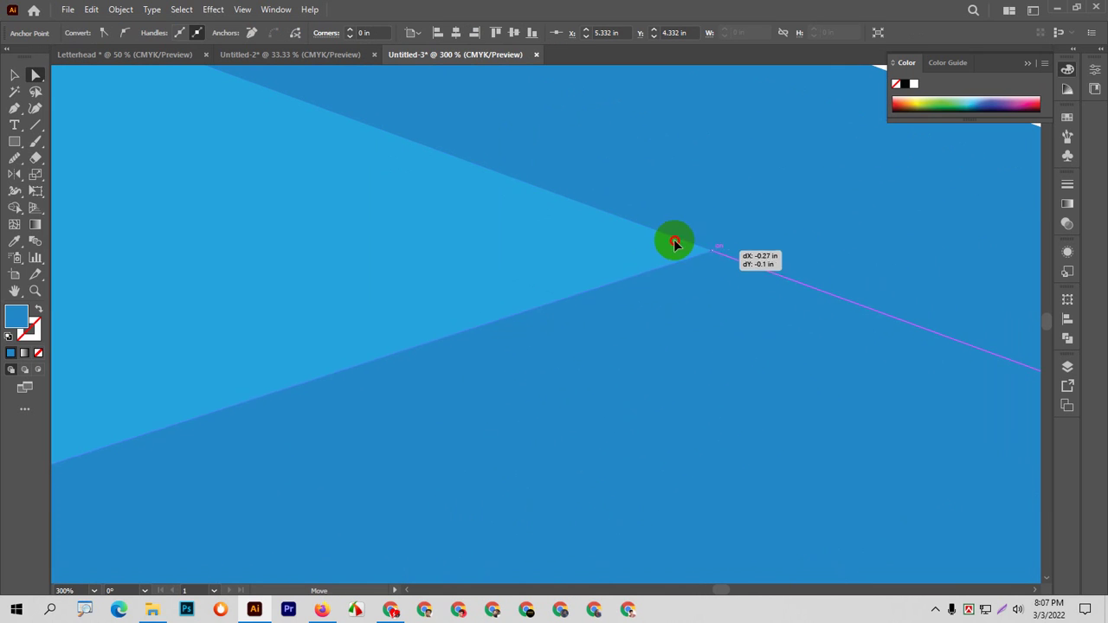
scroll(562, 202, "down", 5)
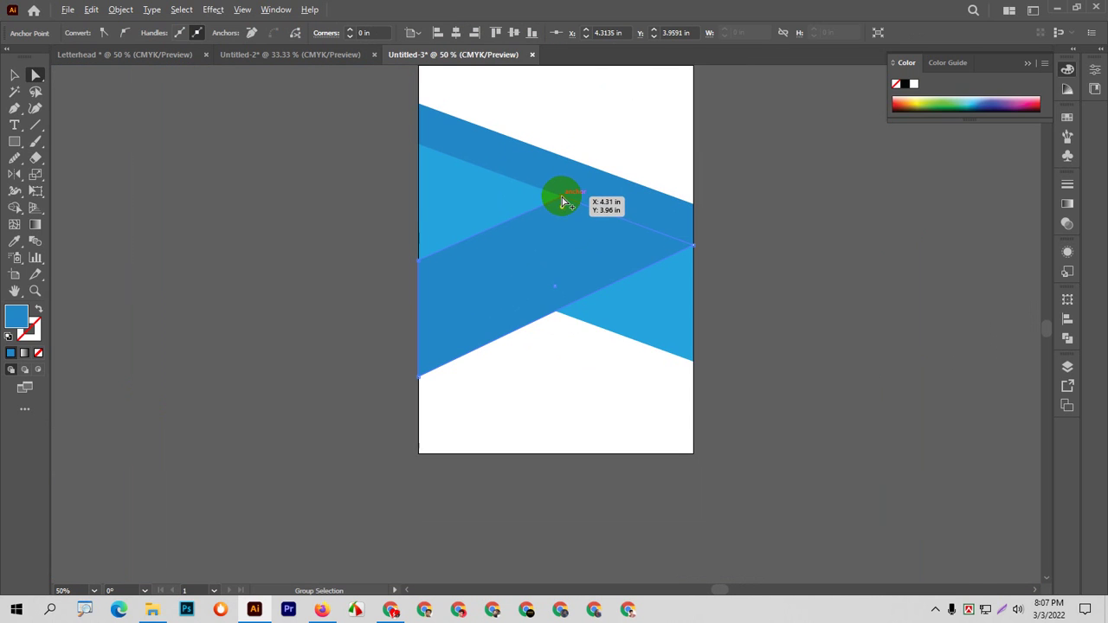
scroll(598, 216, "up", 3)
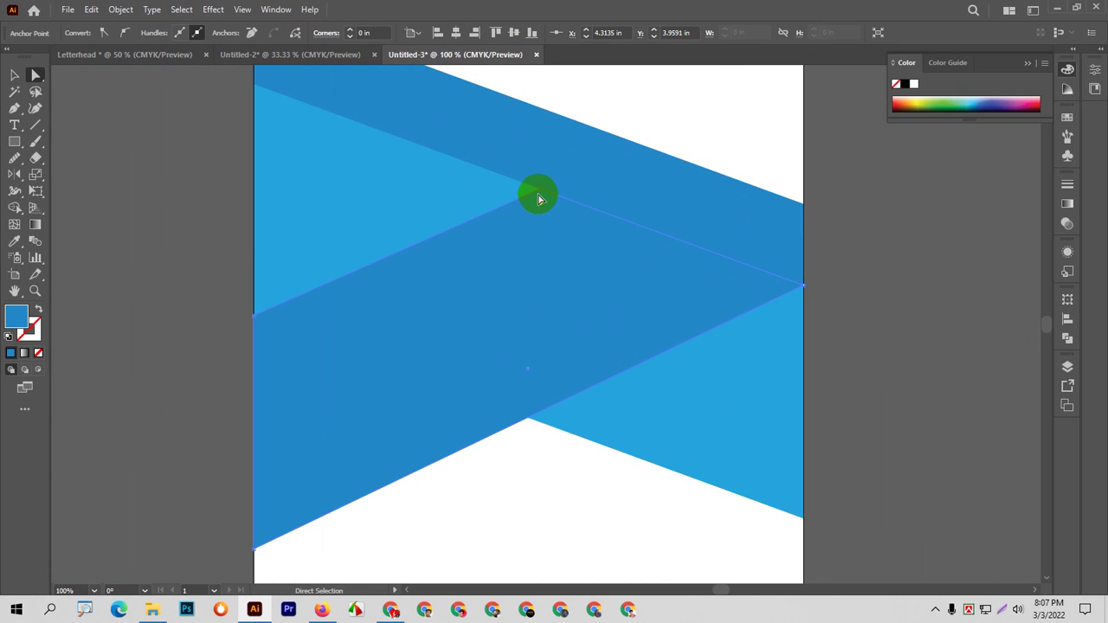
left_click(539, 197)
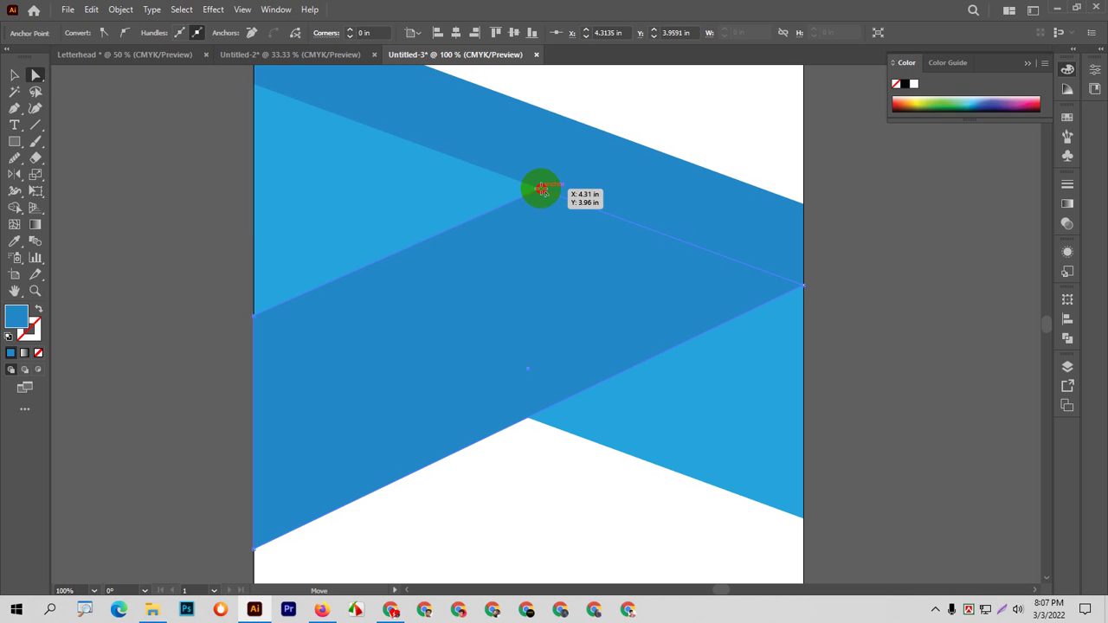
left_click_drag(545, 189, 549, 192)
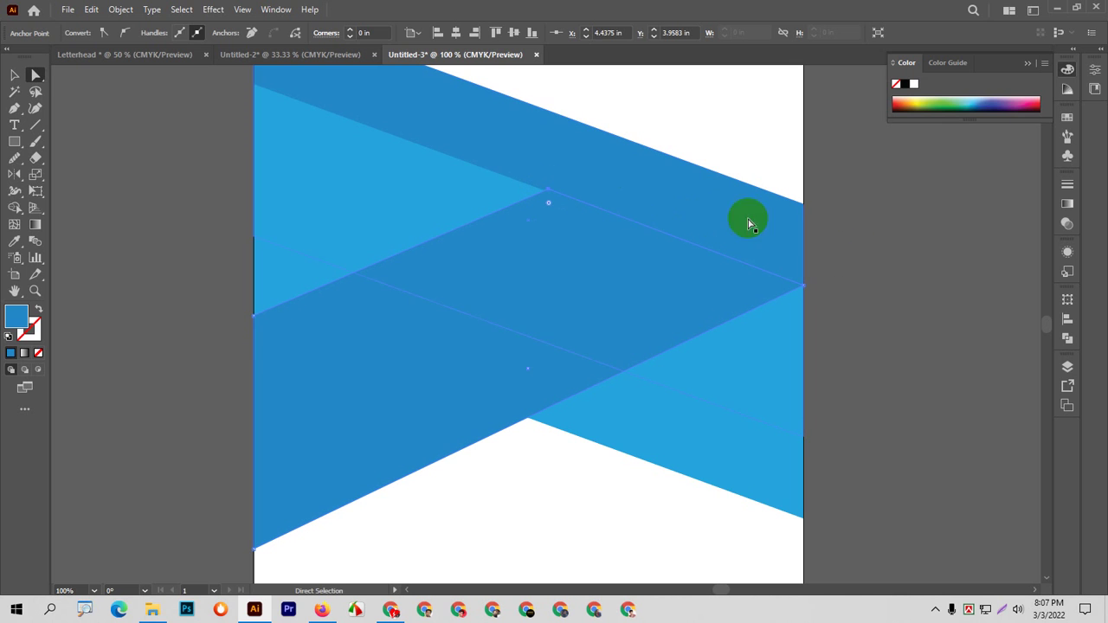
left_click(890, 243)
scroll(896, 249, "down", 1)
scroll(896, 248, "down", 1)
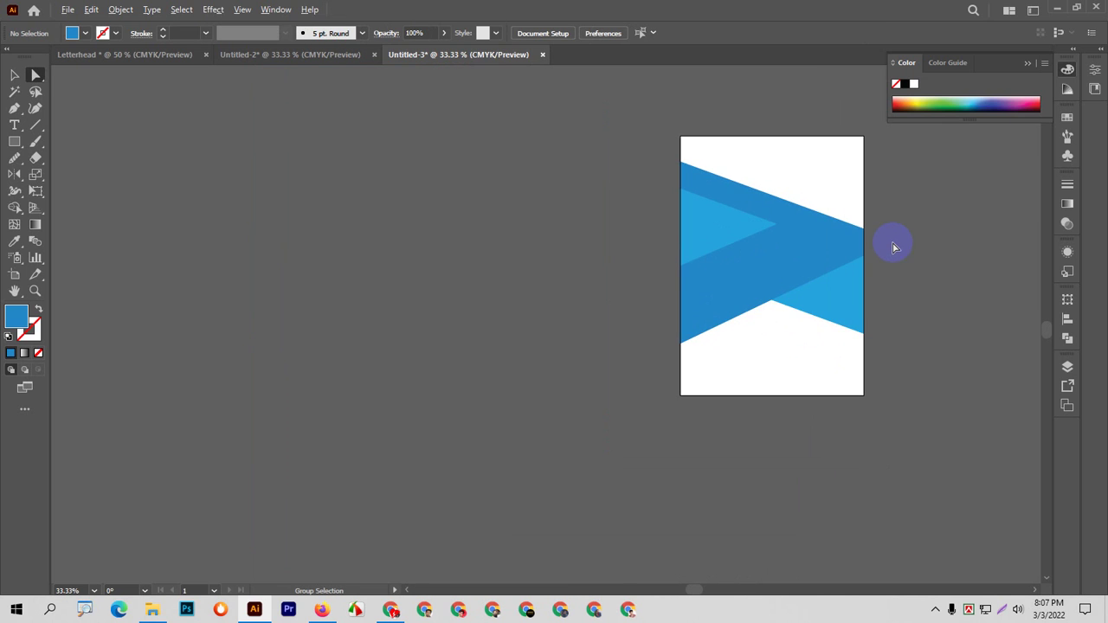
Fill the middle triangular band with the lighter blue 32B7F9.
left_click(15, 76)
left_click(730, 294)
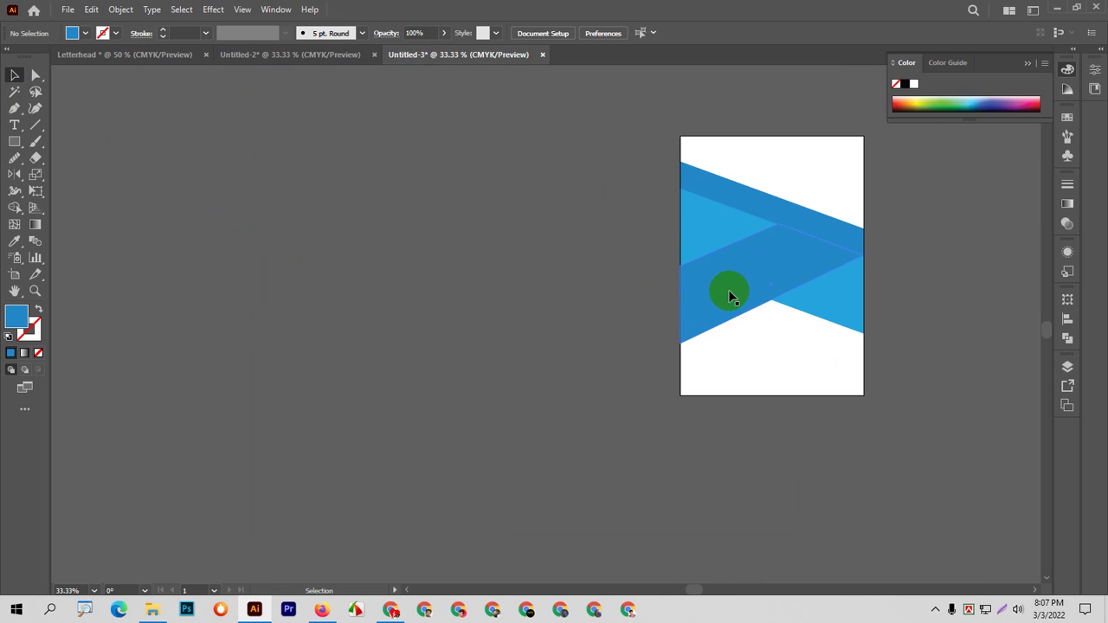
double_click(20, 318)
left_click(382, 319)
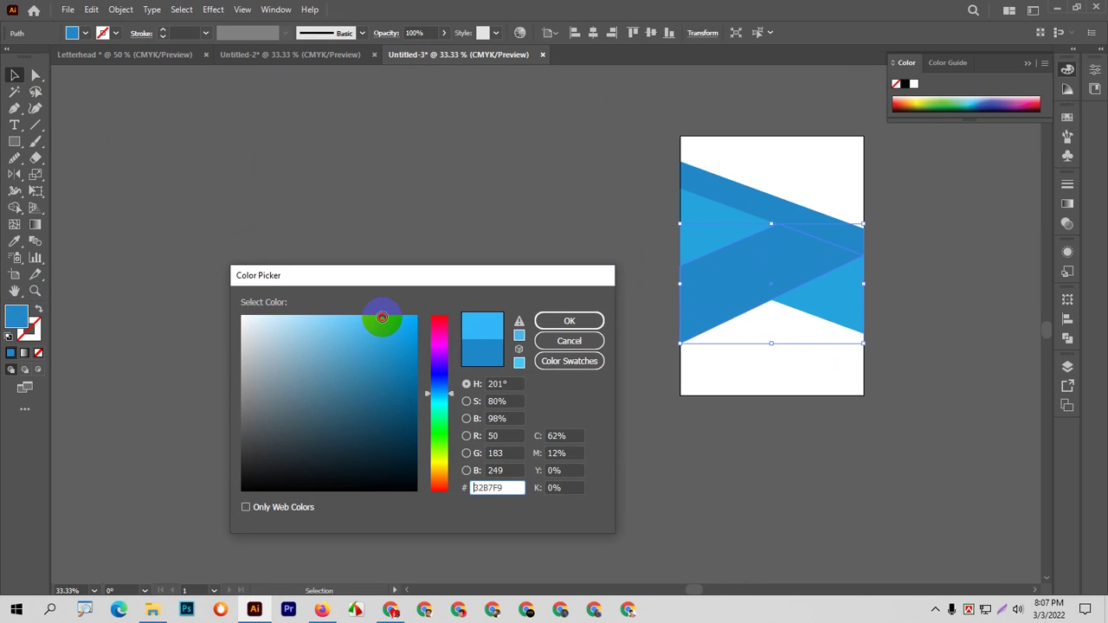
left_click(593, 323)
left_click(479, 196)
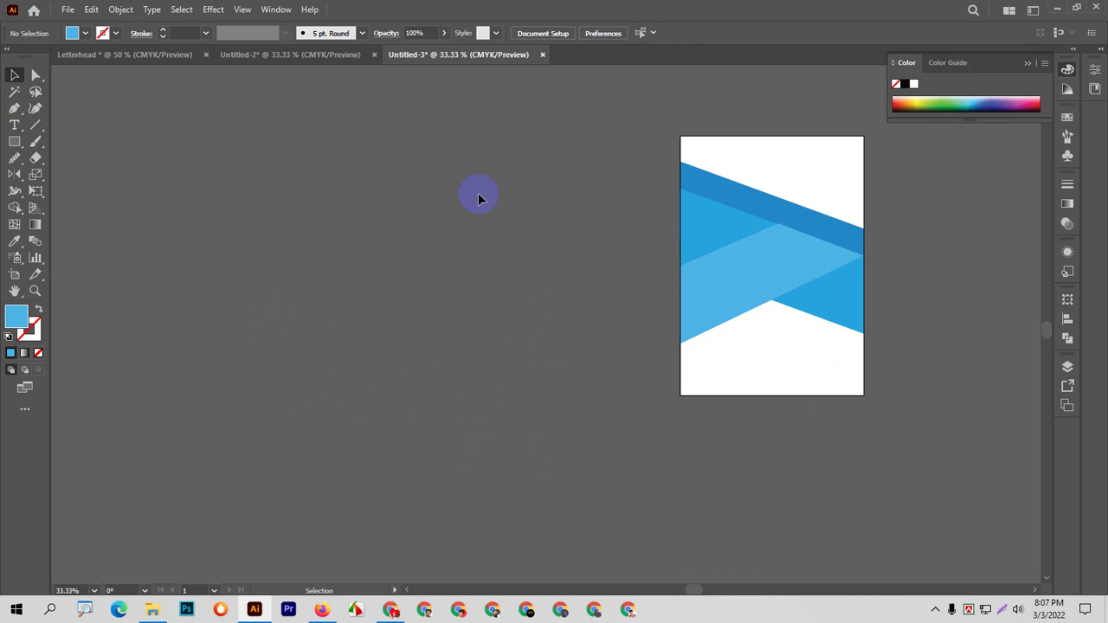
mouse_move(782, 248)
left_mouse_down()
mouse_move(790, 229)
mouse_move(834, 231)
left_mouse_up()
scroll(923, 241, "up", 1, "alt")
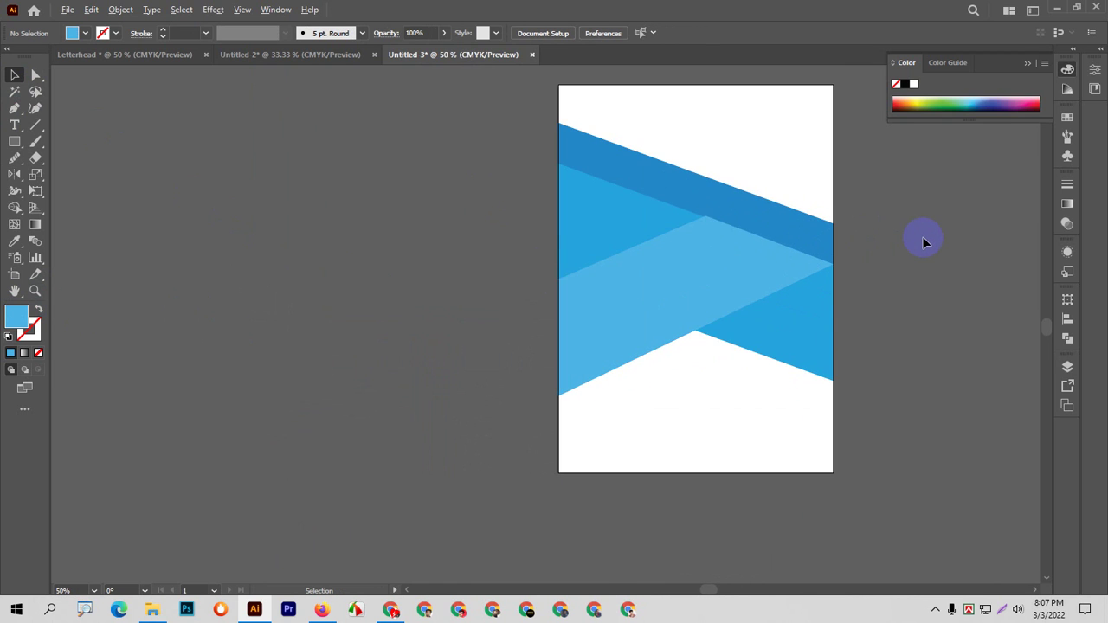
Draw a full-width strip along the page bottom, filled with the dark band's blue.
left_click(14, 142)
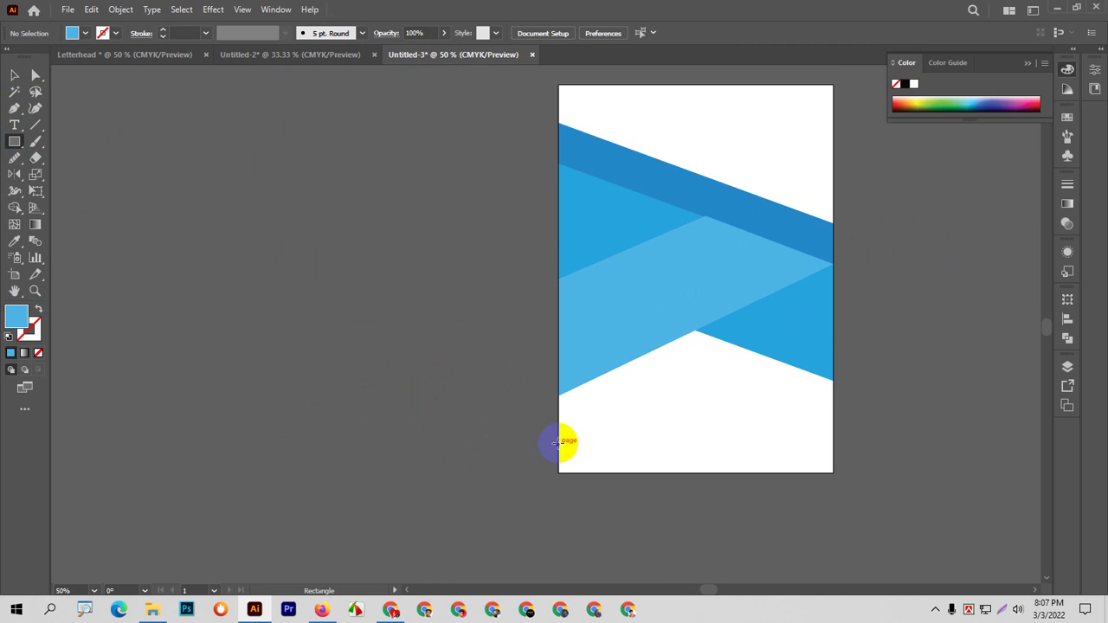
left_click_drag(559, 448, 834, 473)
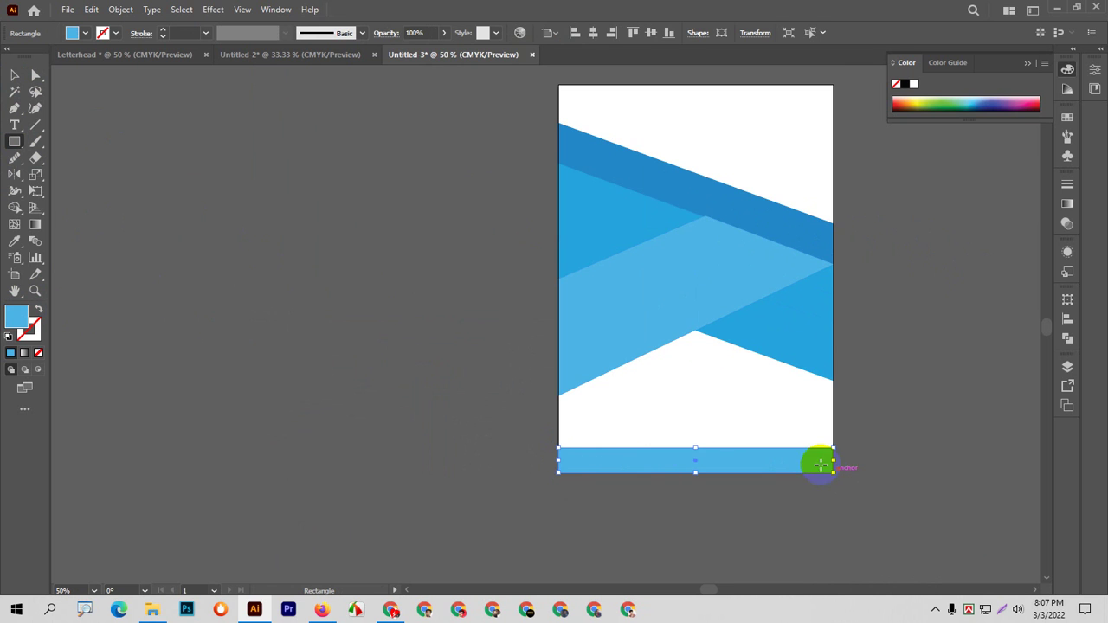
left_click(14, 242)
left_click(644, 156)
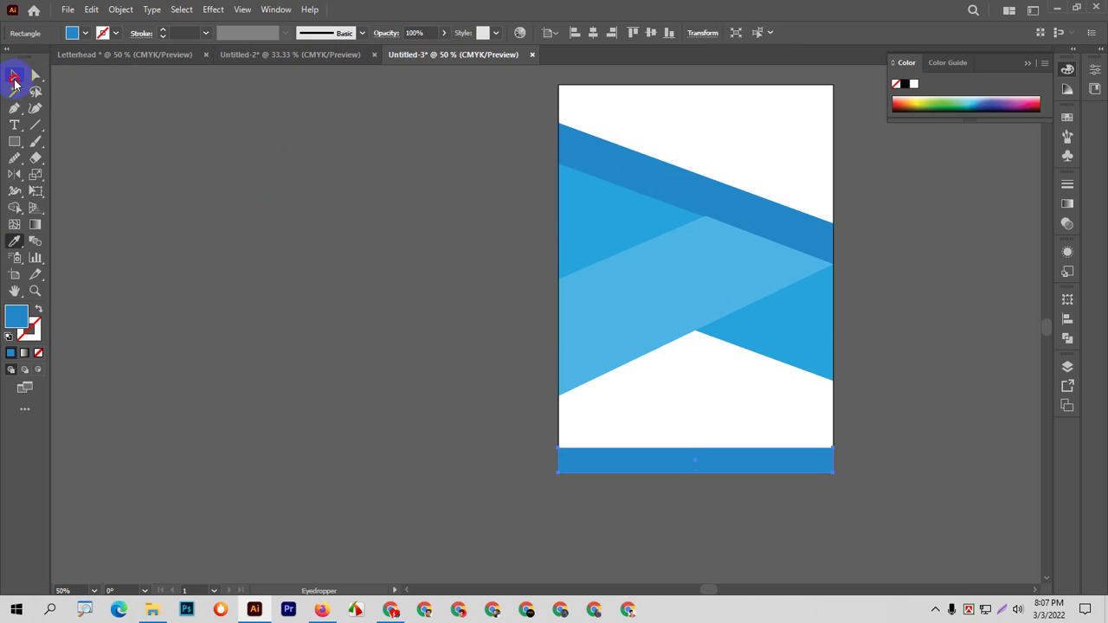
left_click(14, 76)
left_click(175, 152)
scroll(354, 262, "up", 1)
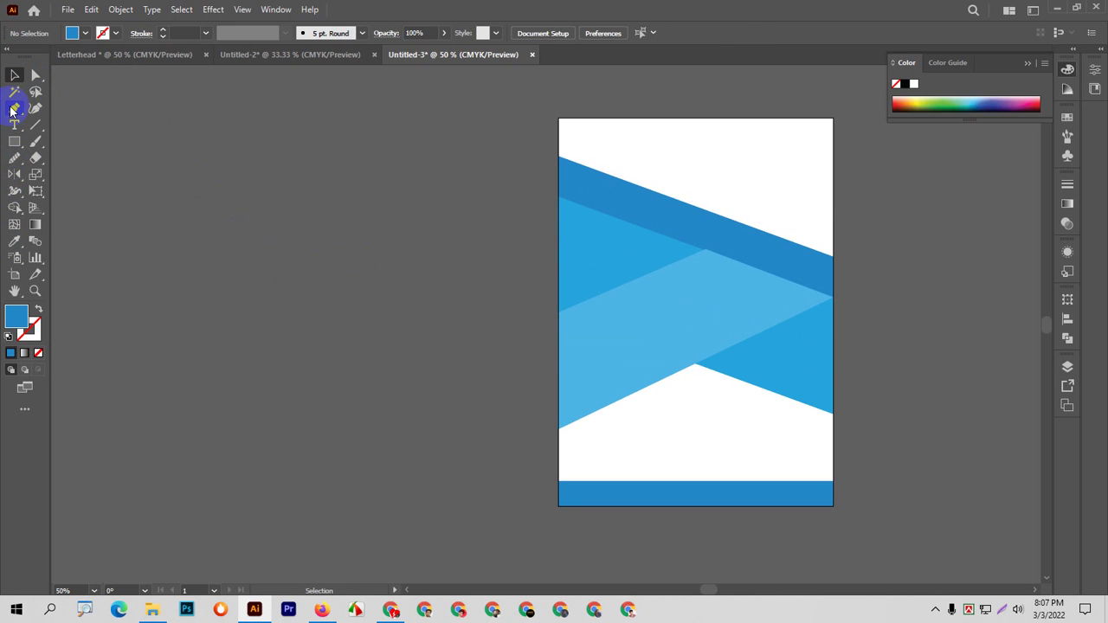
Draw a top-right corner rectangle and slide its bottom-left corner right into a slanted wedge.
left_click(14, 141)
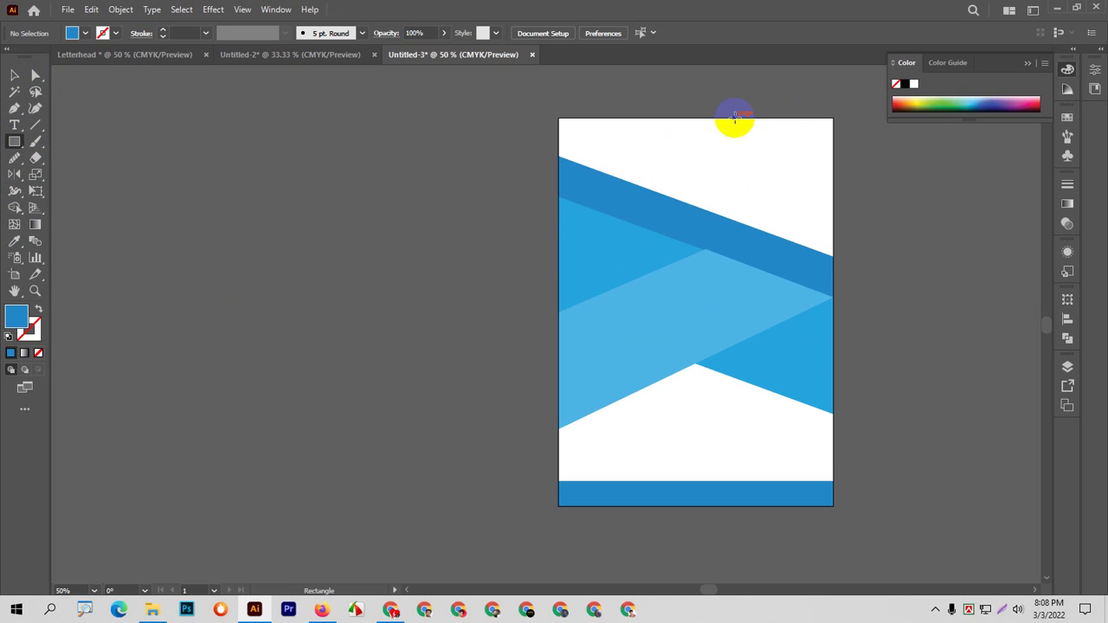
left_click_drag(734, 118, 835, 143)
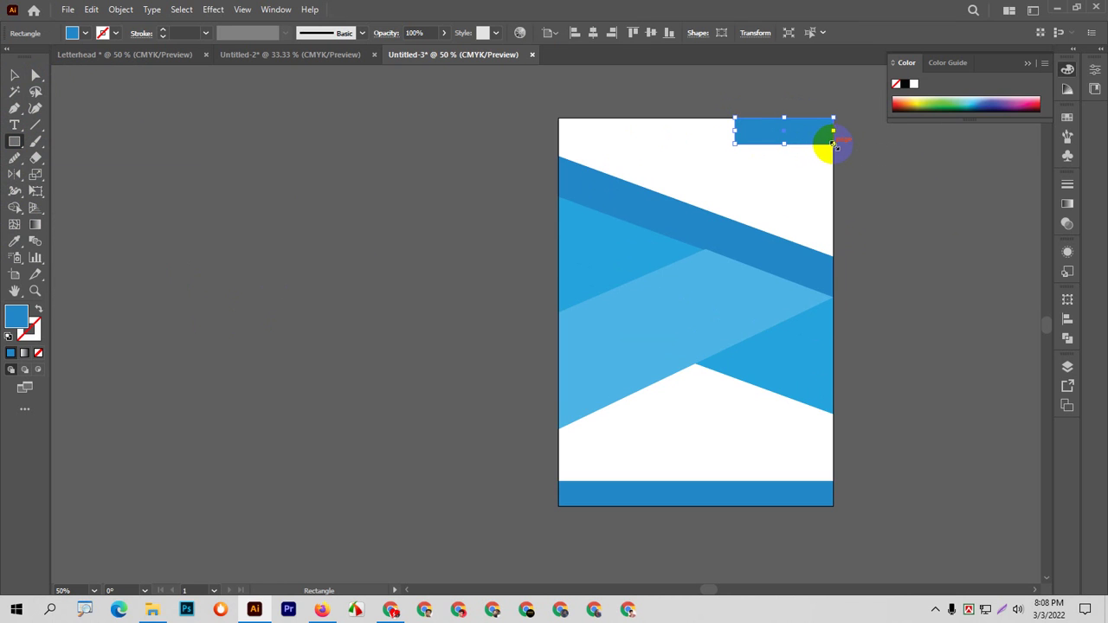
left_click(36, 76)
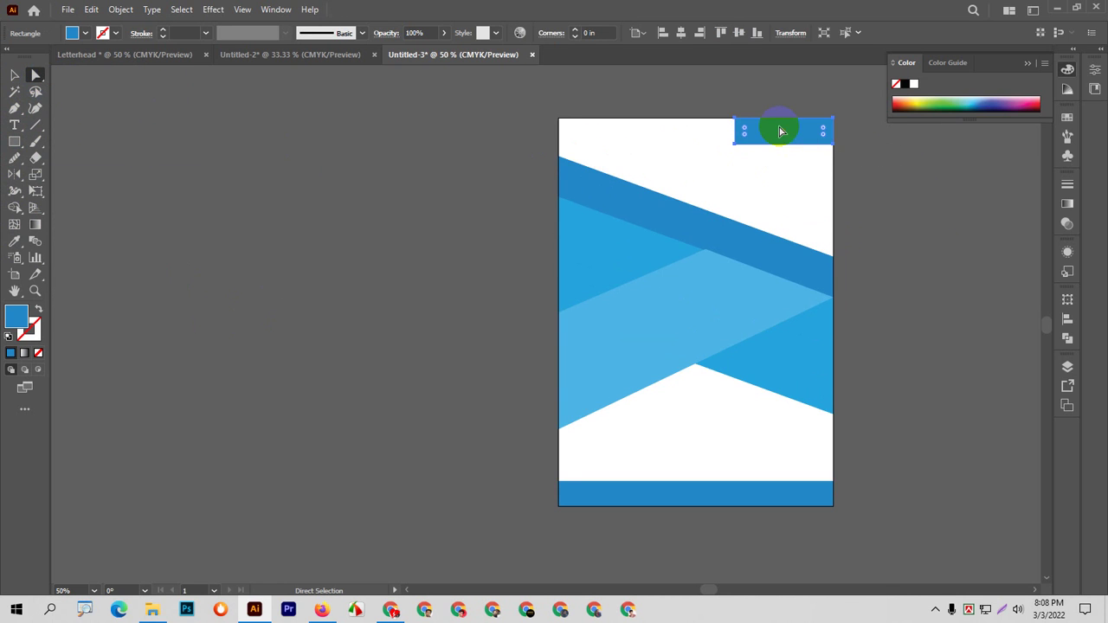
scroll(779, 129, "up", 2)
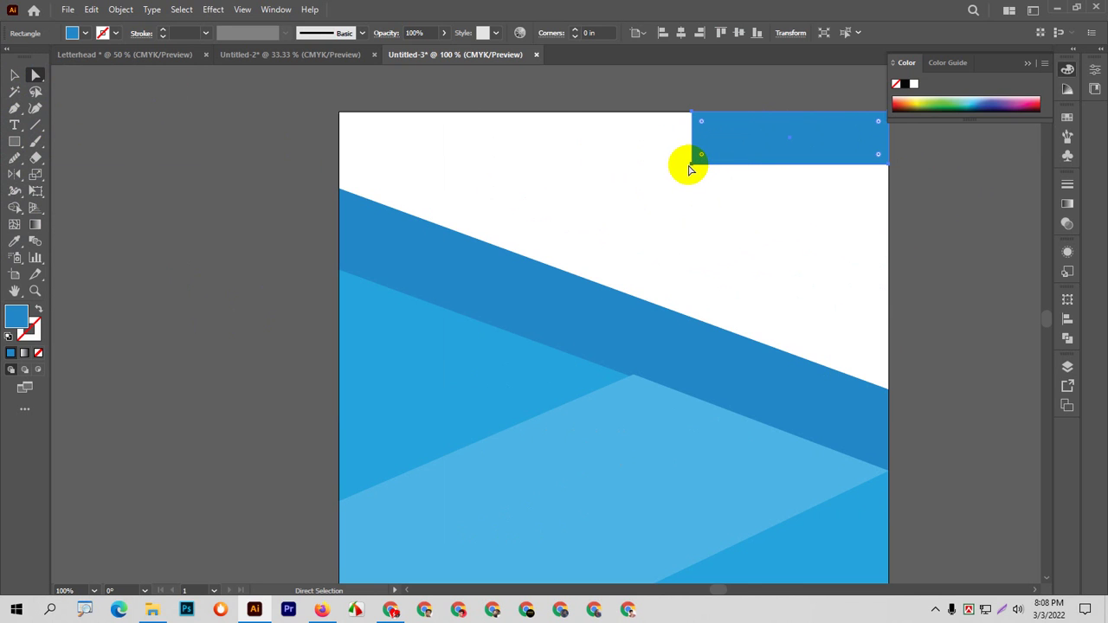
left_click_drag(690, 169, 692, 171)
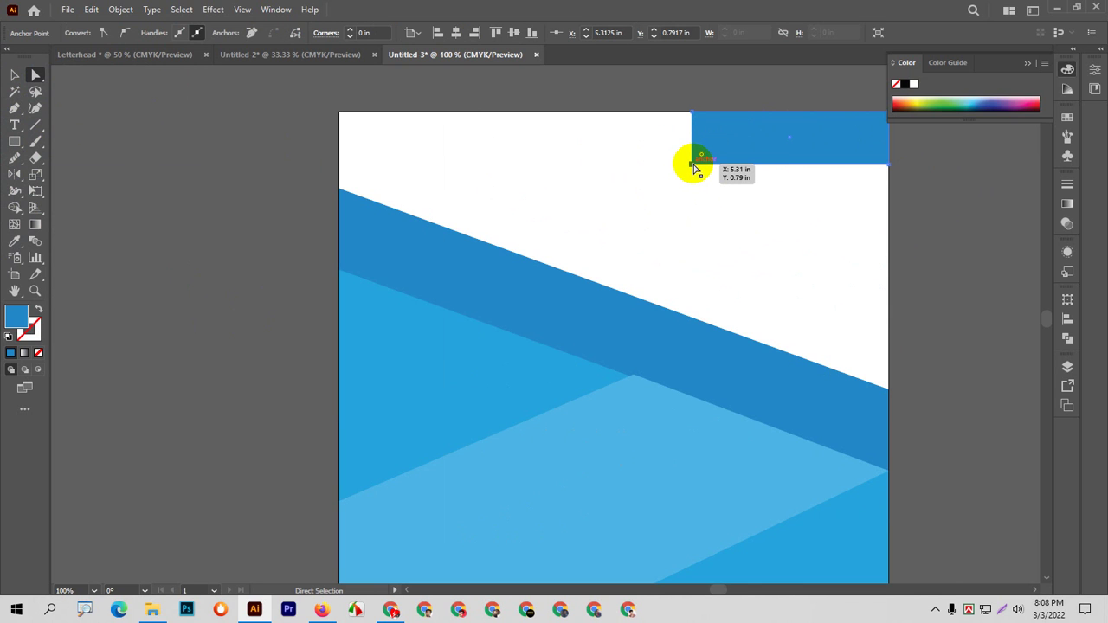
left_click_drag(692, 170, 797, 165)
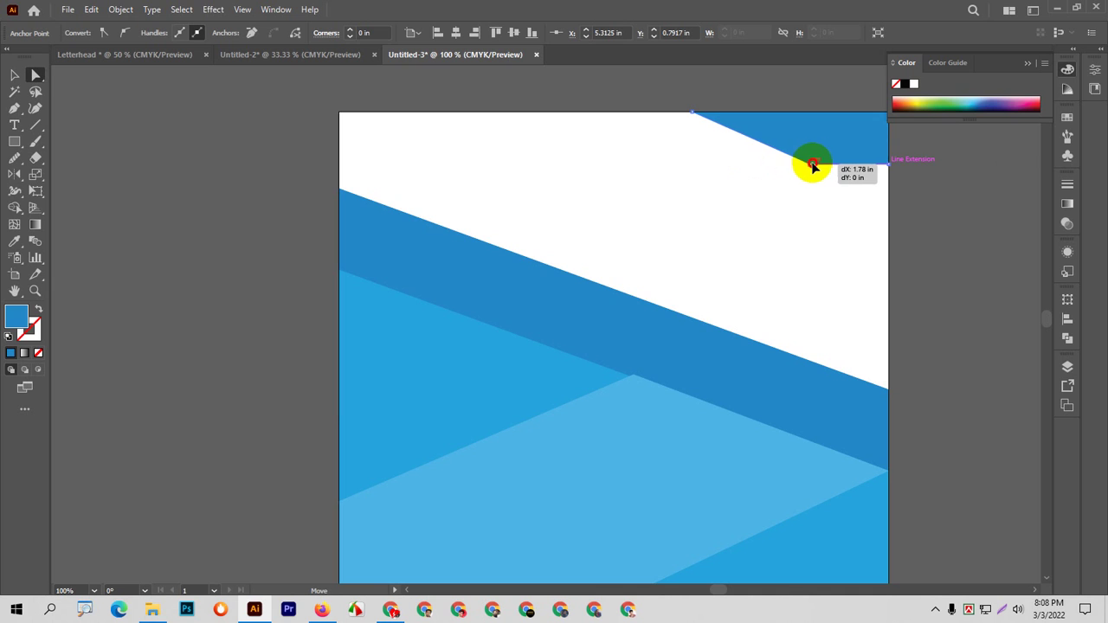
left_click_drag(797, 165, 891, 165)
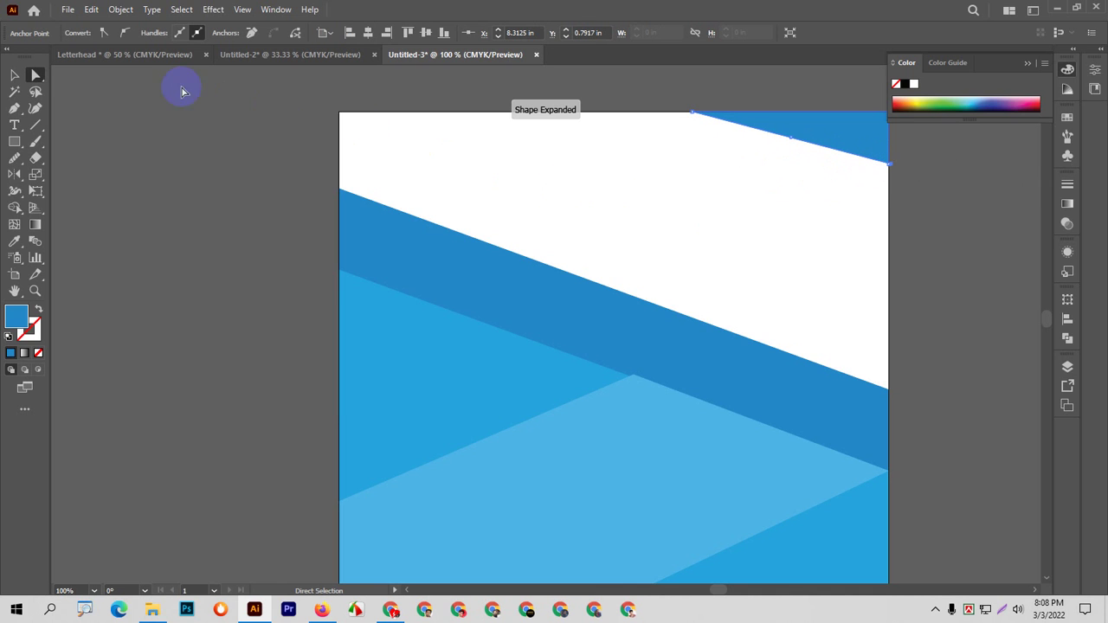
left_click(16, 76)
left_click(905, 247)
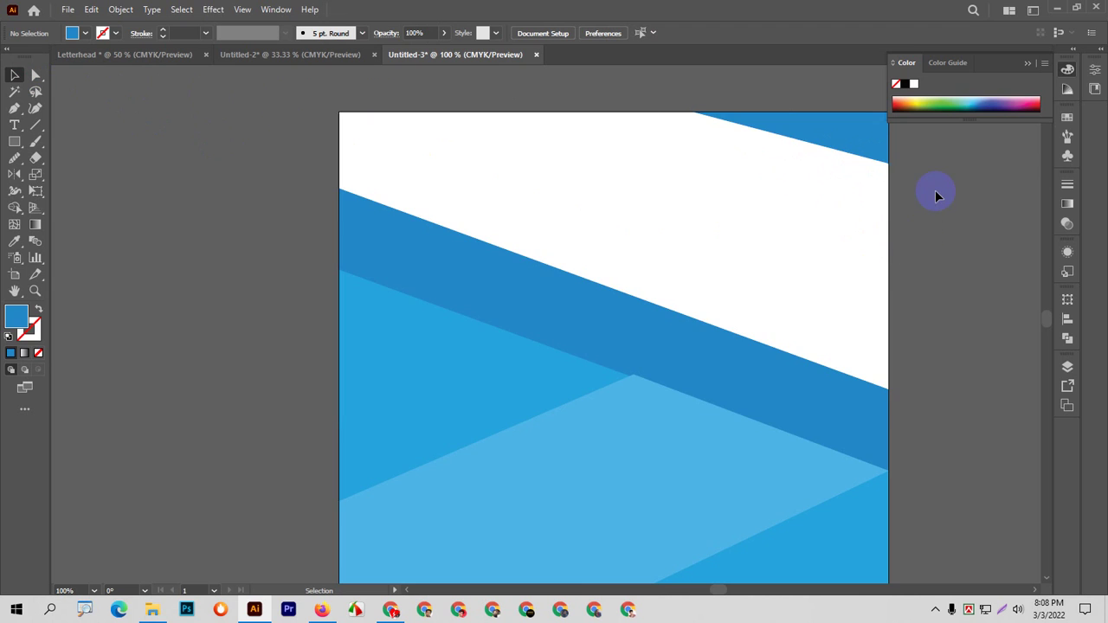
scroll(935, 189, "down", 2)
scroll(995, 219, "up", 2)
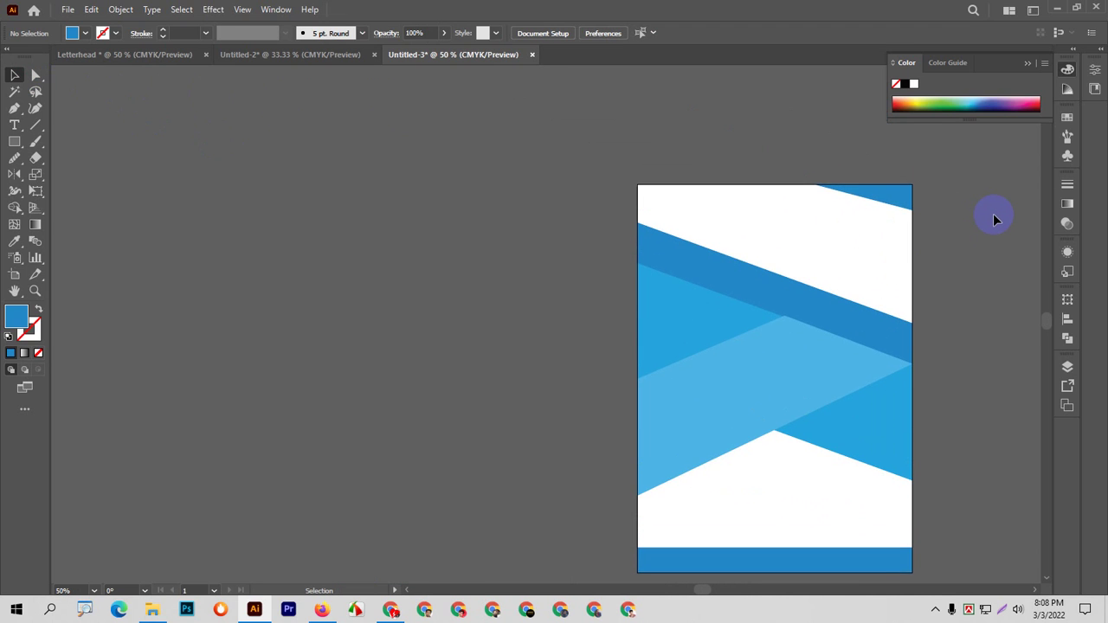
scroll(994, 215, "up", 1)
scroll(994, 214, "down", 1)
scroll(995, 219, "down", 2)
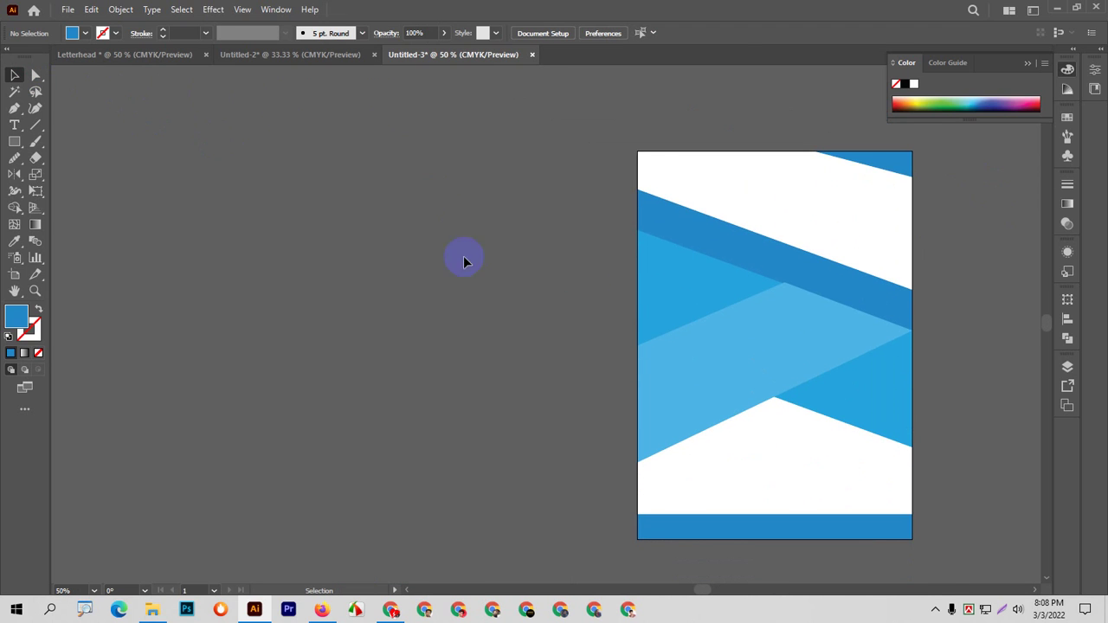
Place a text object beside the page, then undo the stray placeholder.
left_click(12, 134)
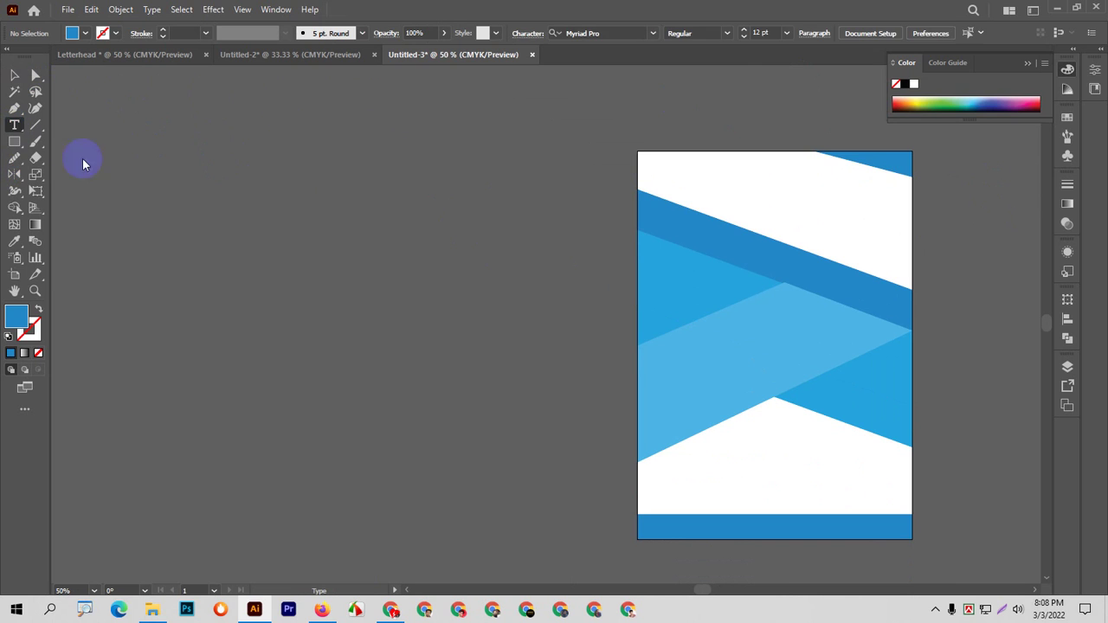
left_click(424, 230)
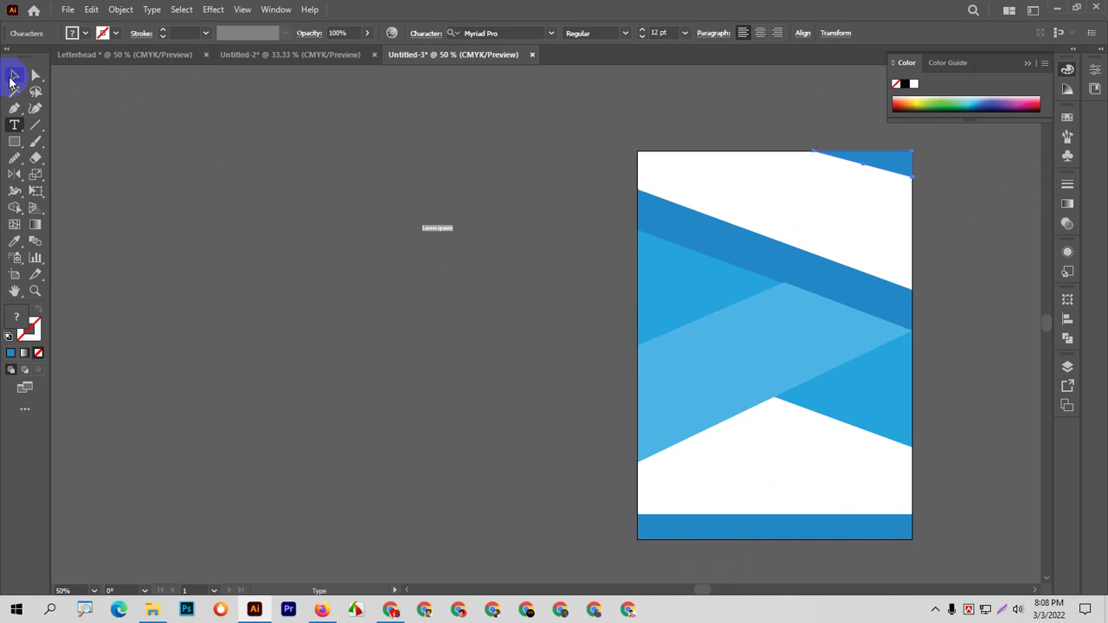
left_click(13, 75)
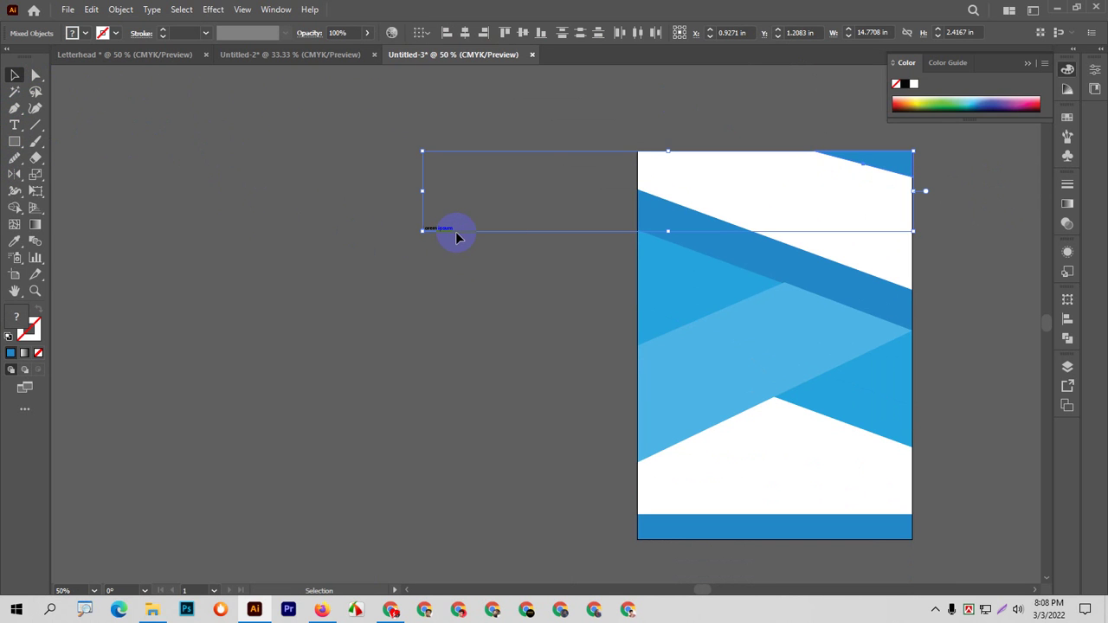
left_click(457, 238)
key("ctrl+z")
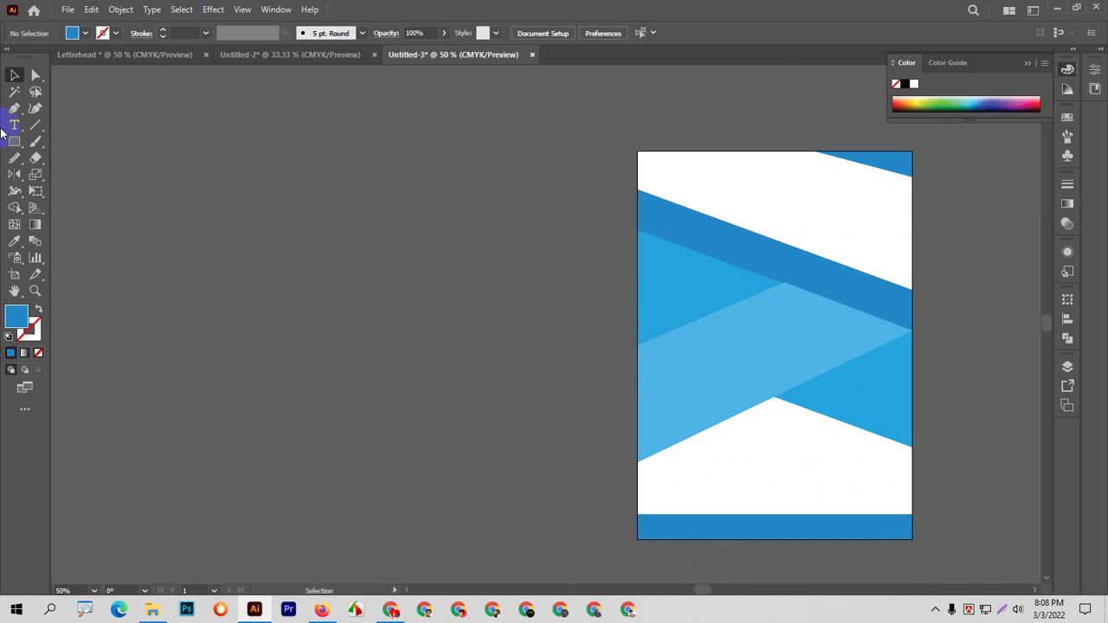
Add new placeholder text beside the page, enlarge it and retype it as '2022'.
left_click(13, 127)
left_click(305, 301)
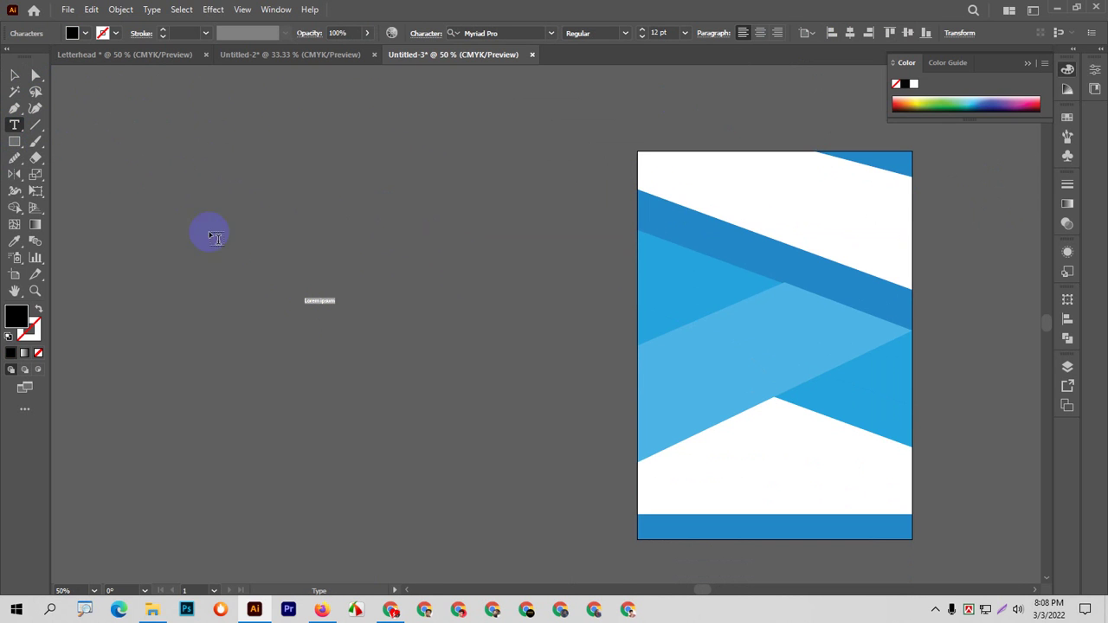
left_click(14, 76)
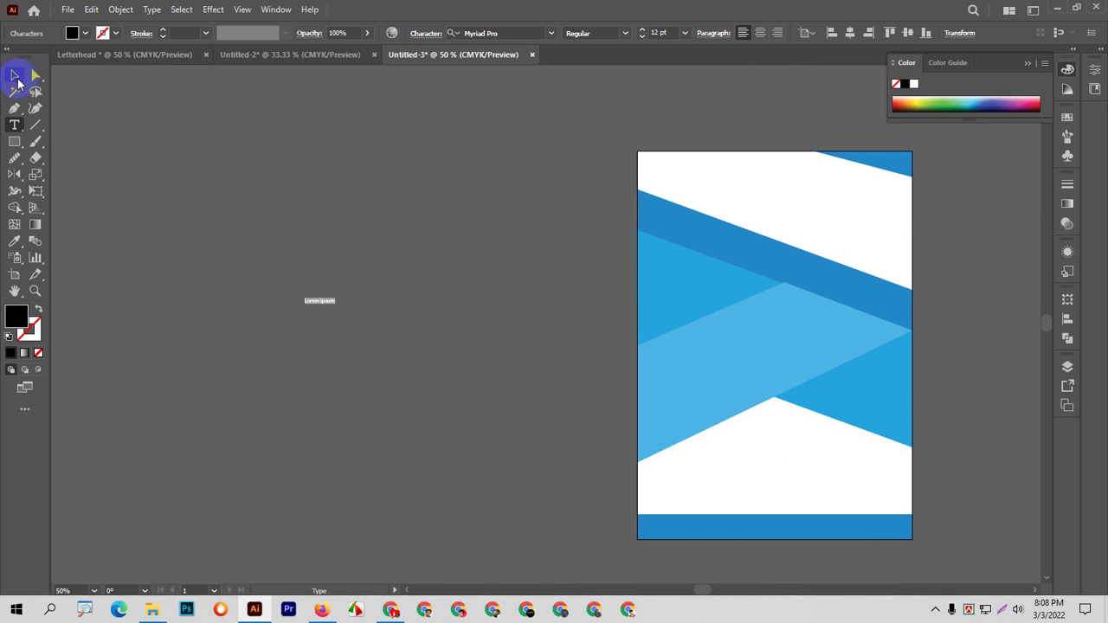
left_click_drag(345, 315, 514, 448)
double_click(337, 324)
mouse_move(329, 327)
left_mouse_down()
mouse_move(319, 329)
mouse_move(582, 340)
left_mouse_up()
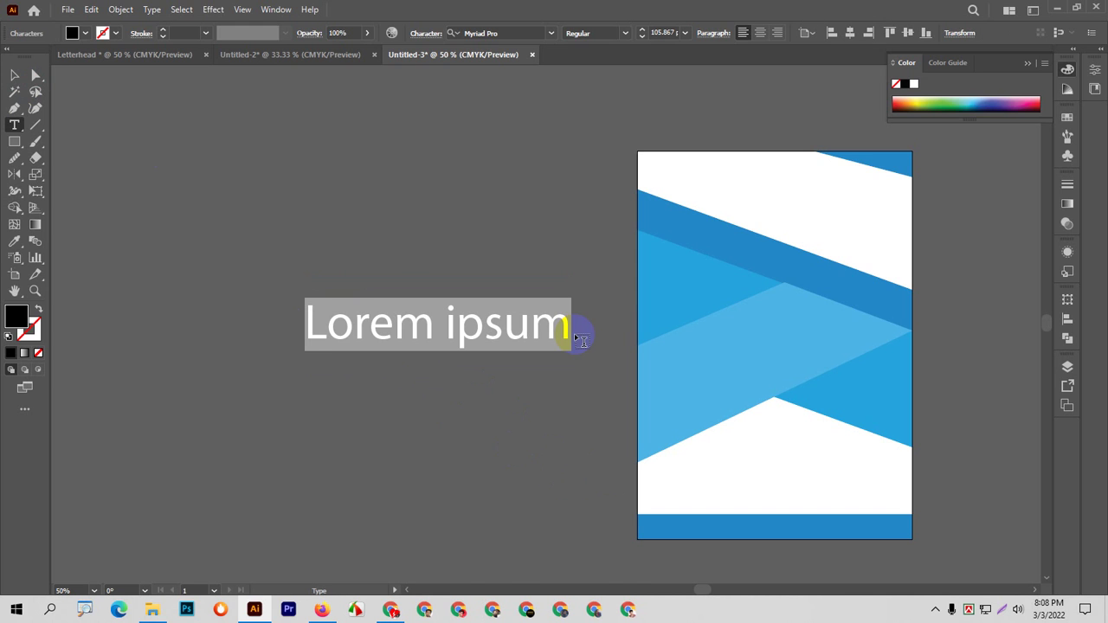
type("2022")
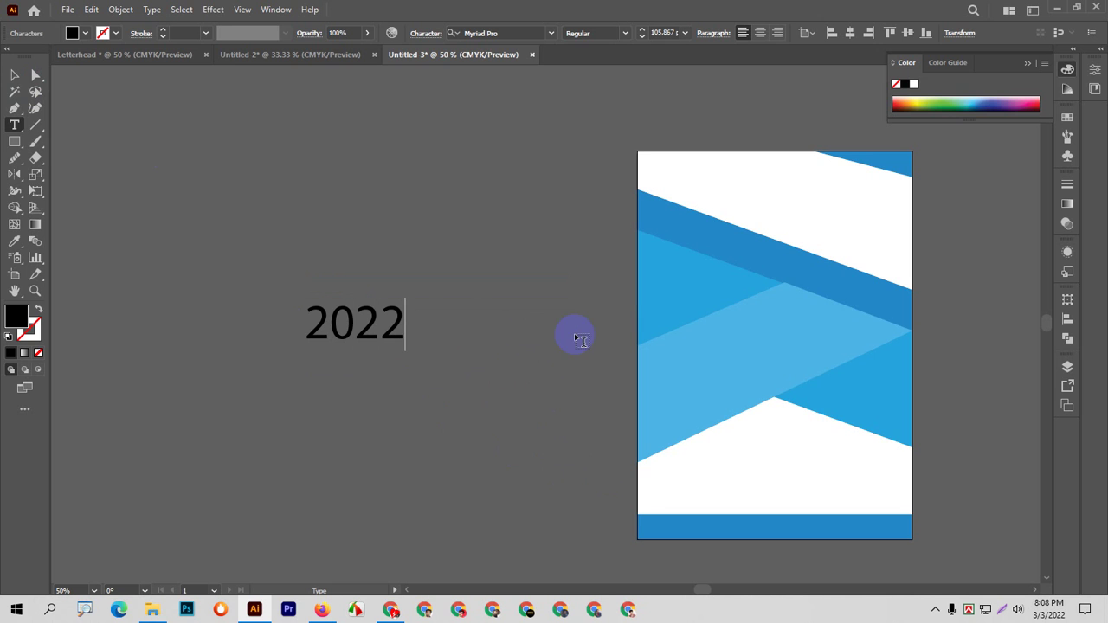
Set 2022 in Franklin Gothic Medium and move it to the artboard's top right.
left_click(21, 81)
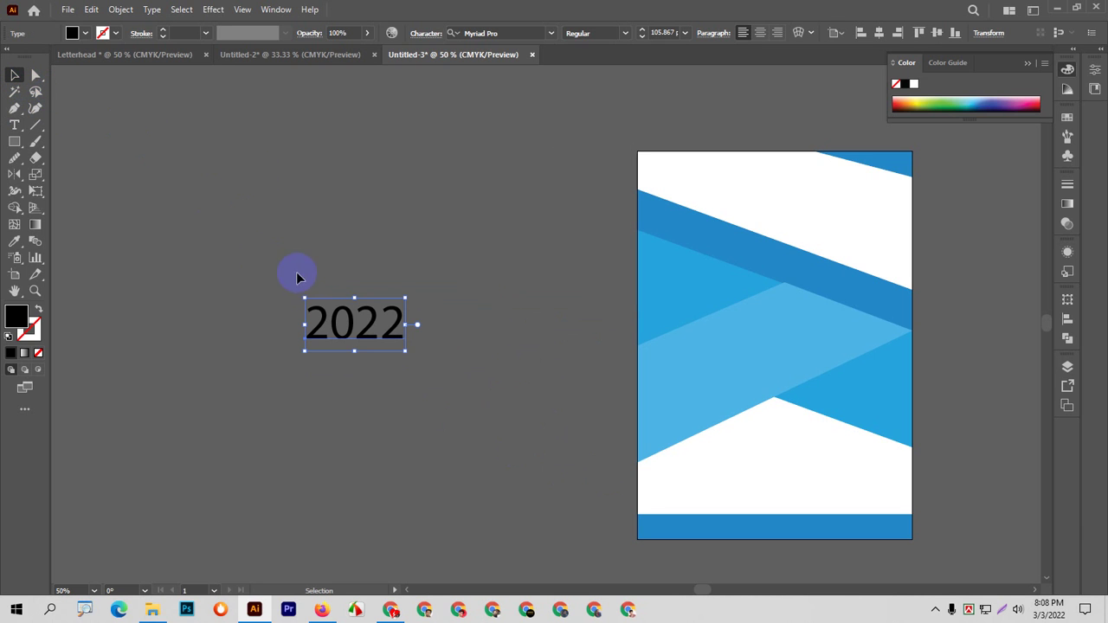
left_click(552, 33)
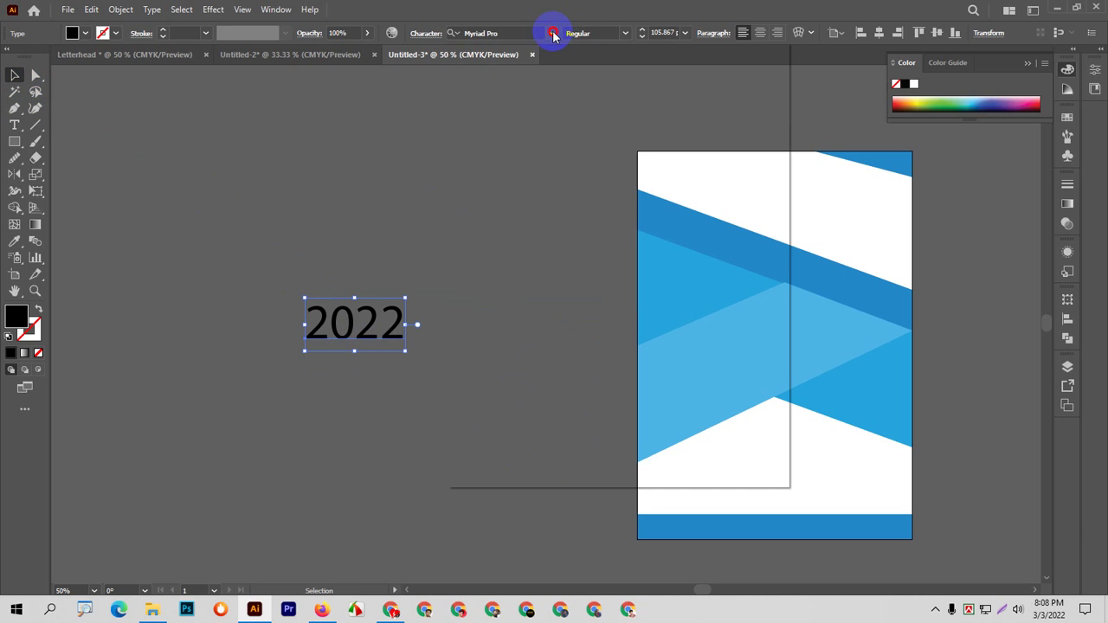
left_click(620, 118)
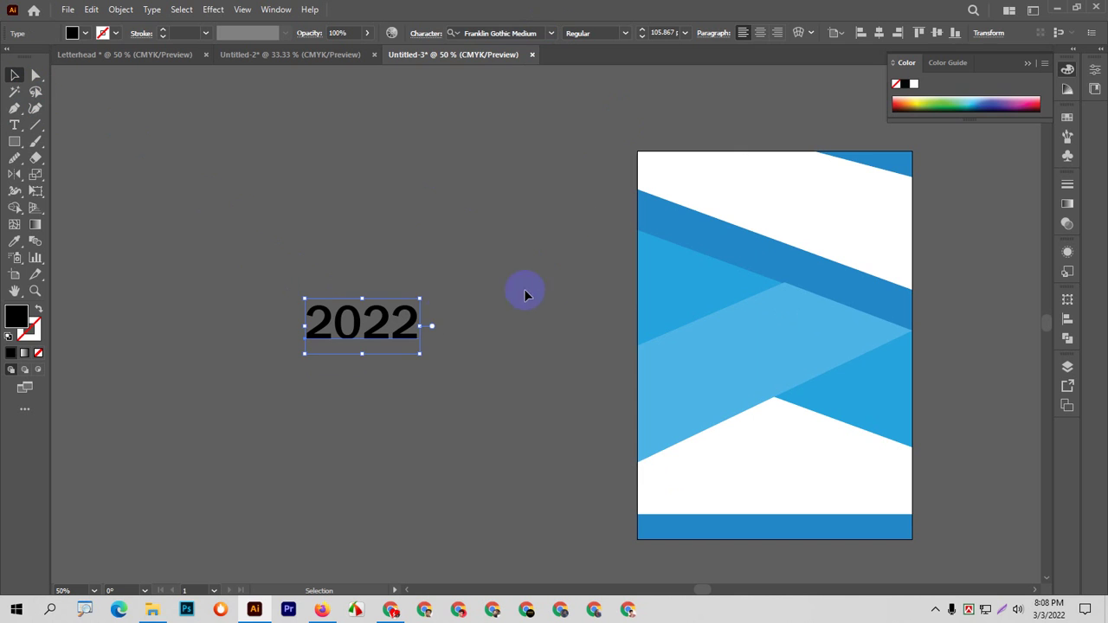
mouse_move(401, 339)
left_mouse_down()
mouse_move(870, 232)
mouse_move(881, 216)
left_mouse_up()
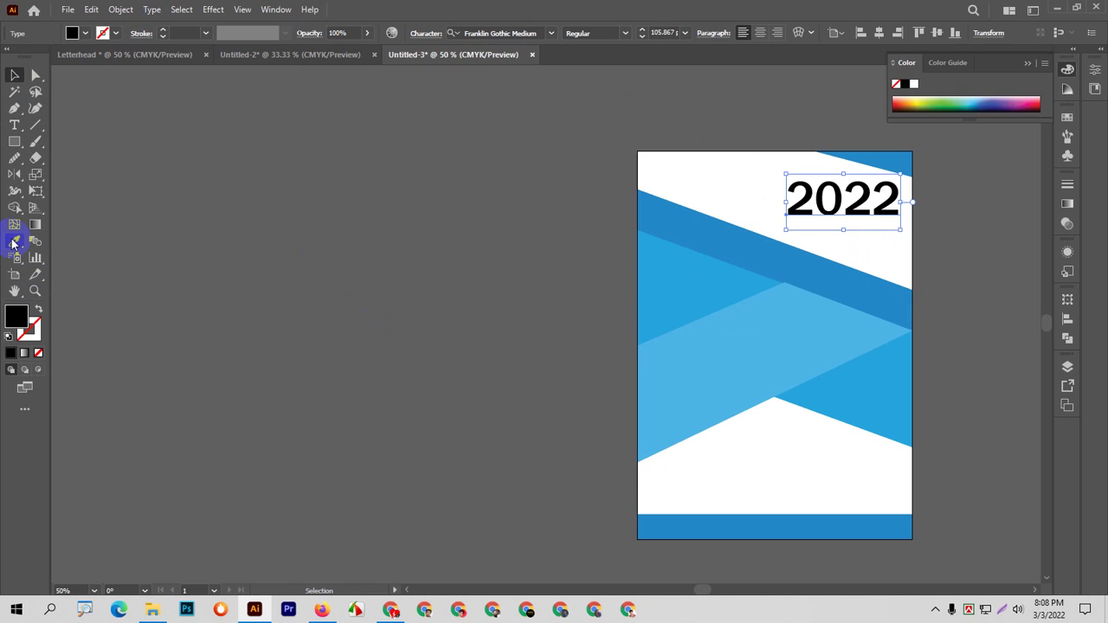
Colour 2022 the bands' light blue and shrink it to about 72 pt.
left_click(15, 241)
left_click(710, 295)
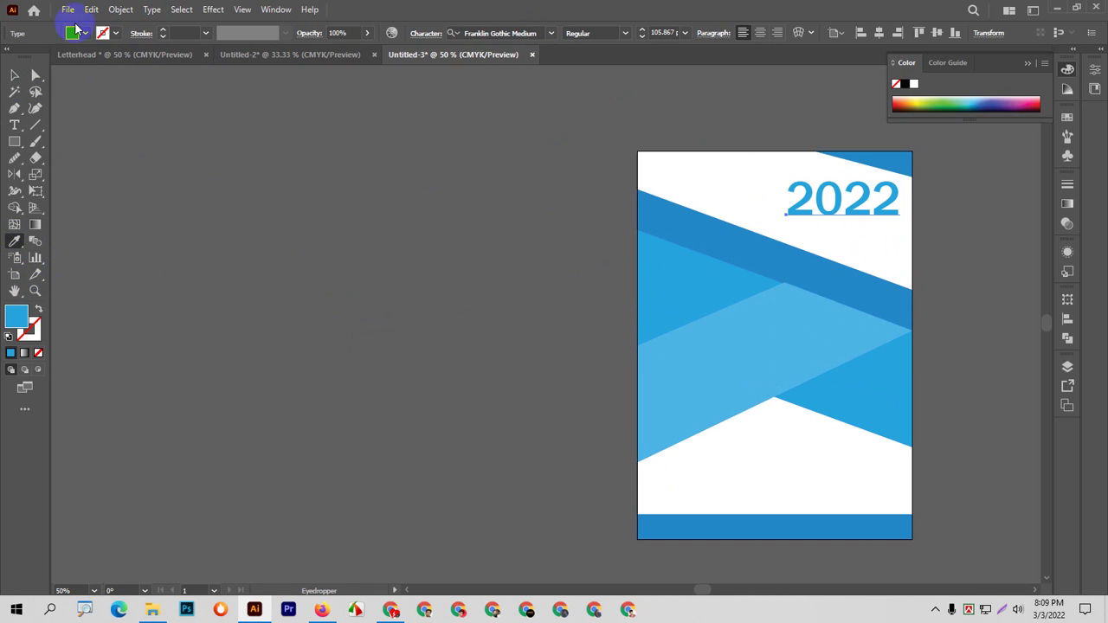
left_click(14, 74)
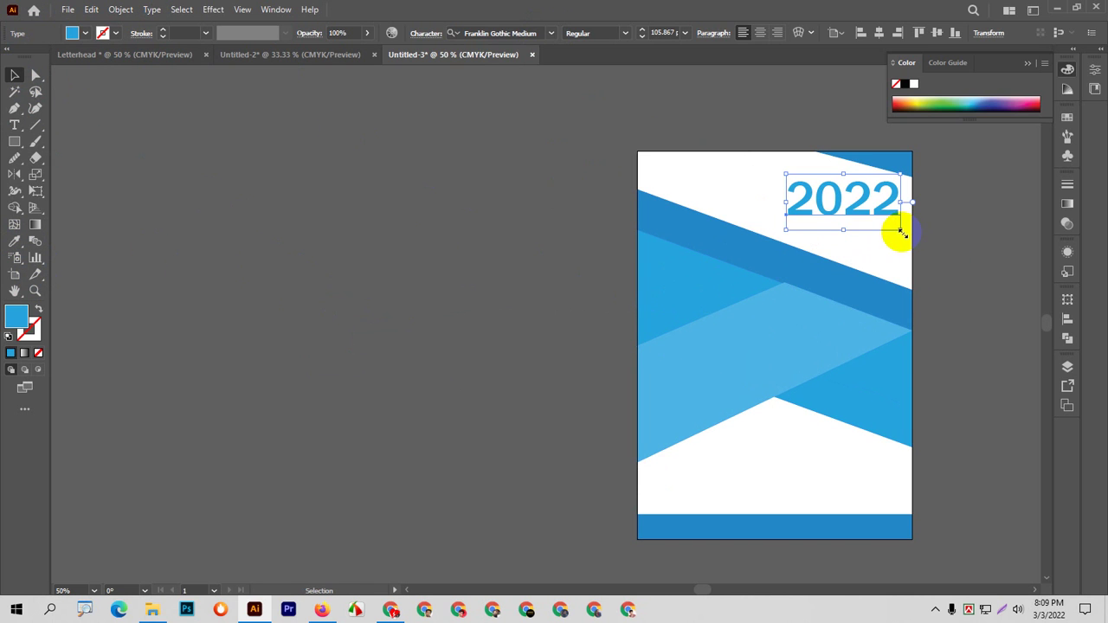
mouse_move(899, 230)
left_mouse_down()
mouse_move(864, 212)
mouse_move(881, 215)
left_mouse_up()
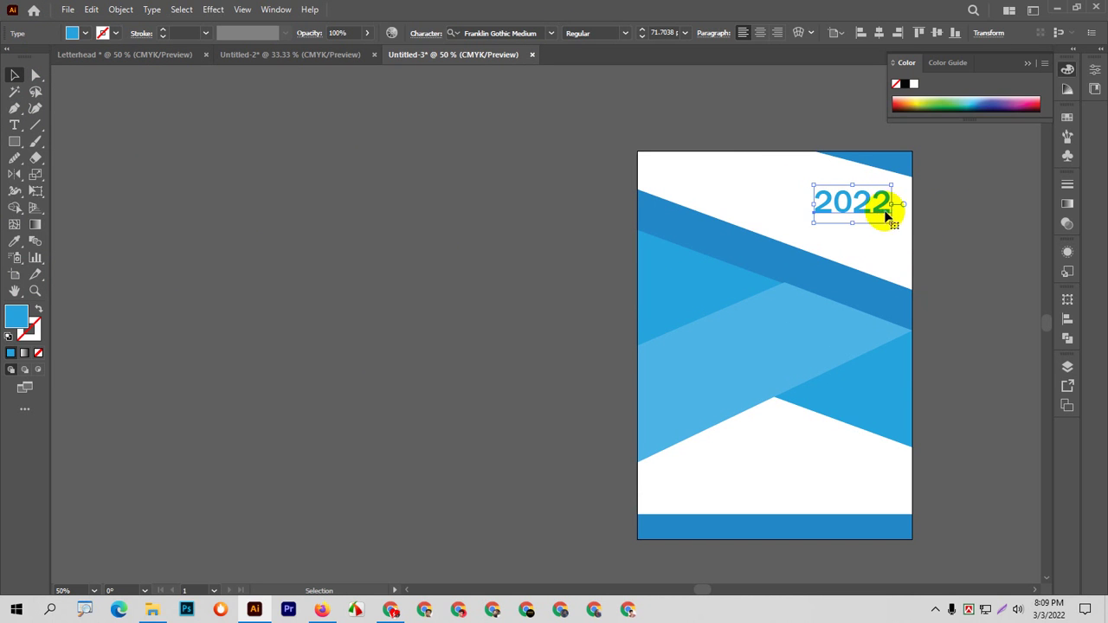
left_click(961, 215)
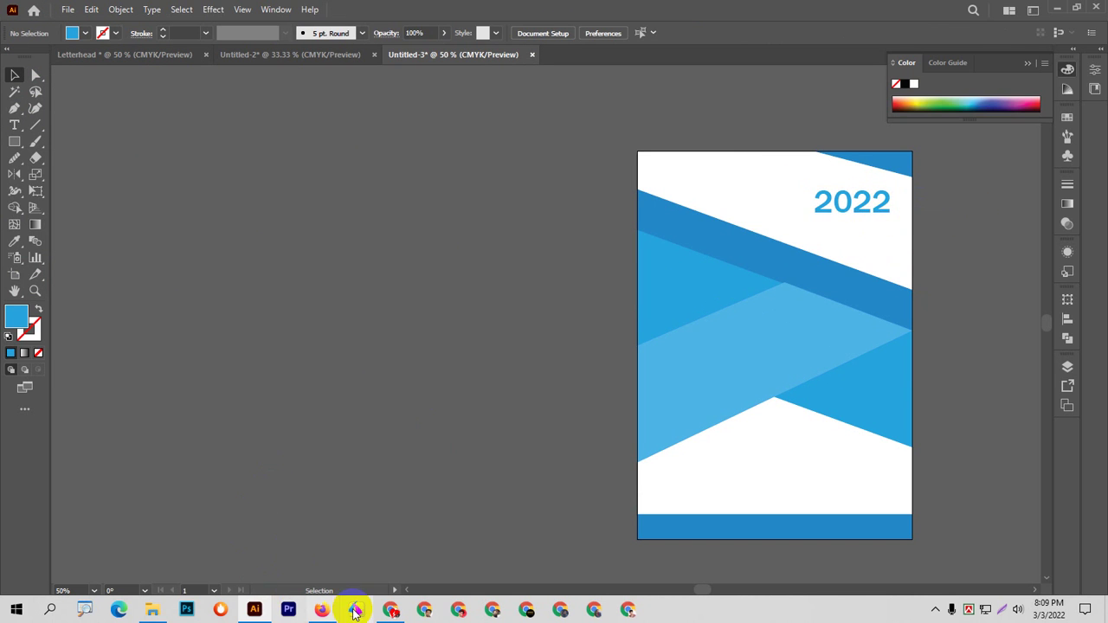
Check the cover design image results in the browser for reference.
left_click(321, 610)
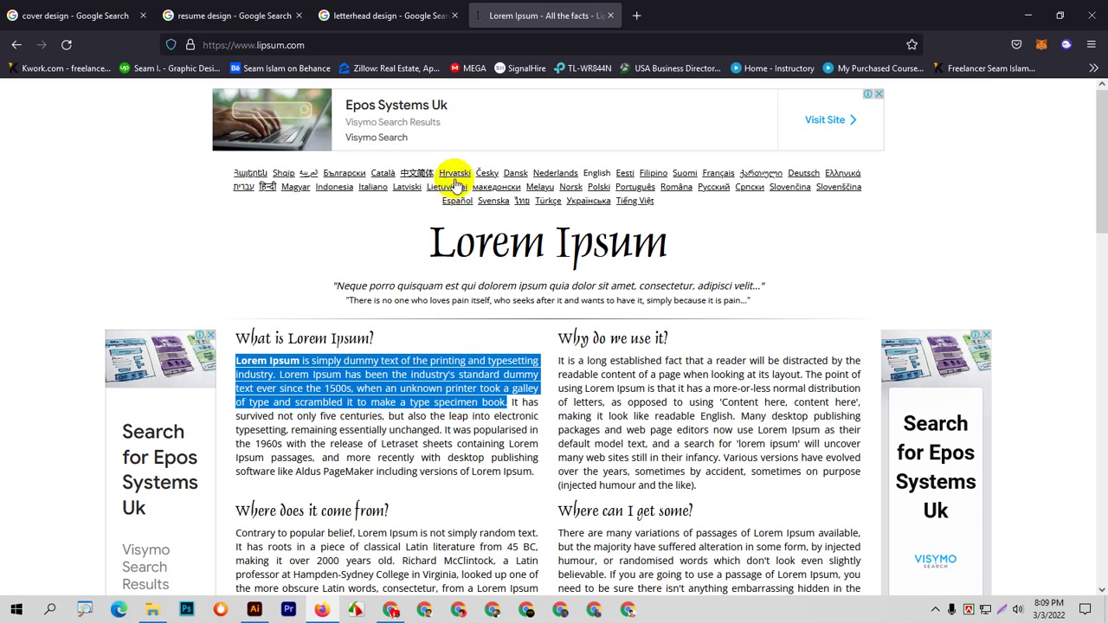
left_click(95, 18)
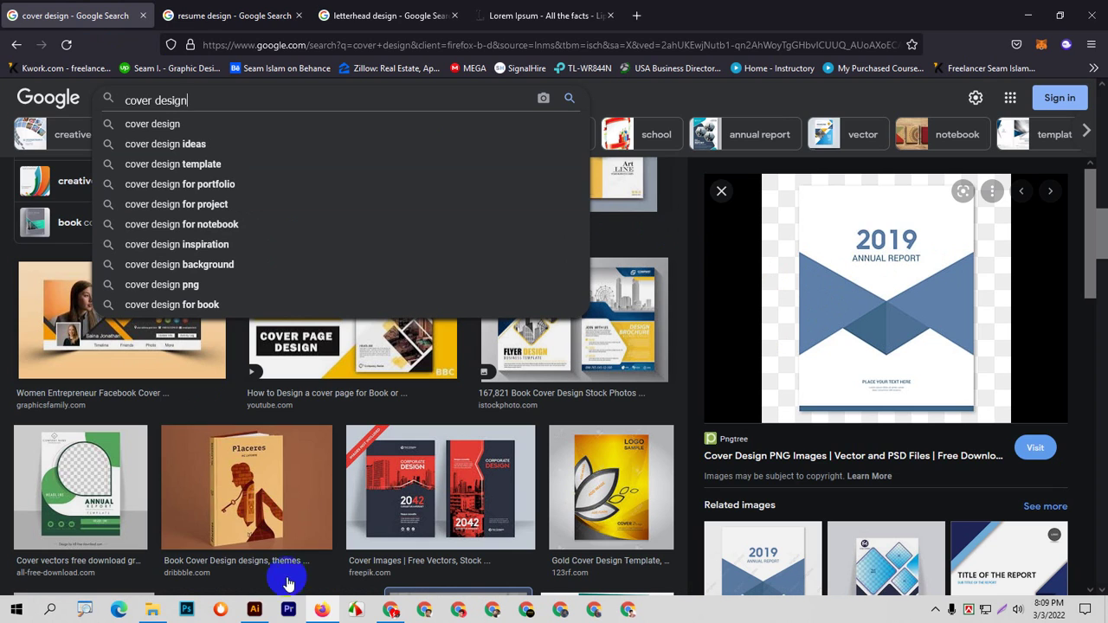
left_click(255, 610)
Nudge 2022, then add enlarged text beside the artboard reading 'ANNUAL REPORT'.
left_click_drag(829, 218, 852, 203)
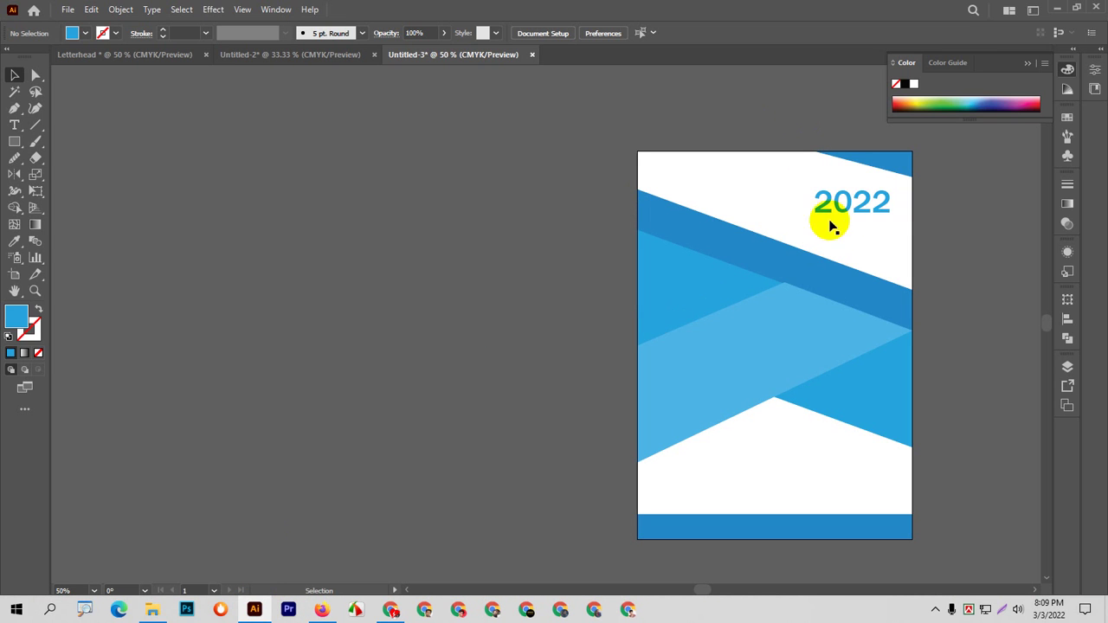
left_click(14, 125)
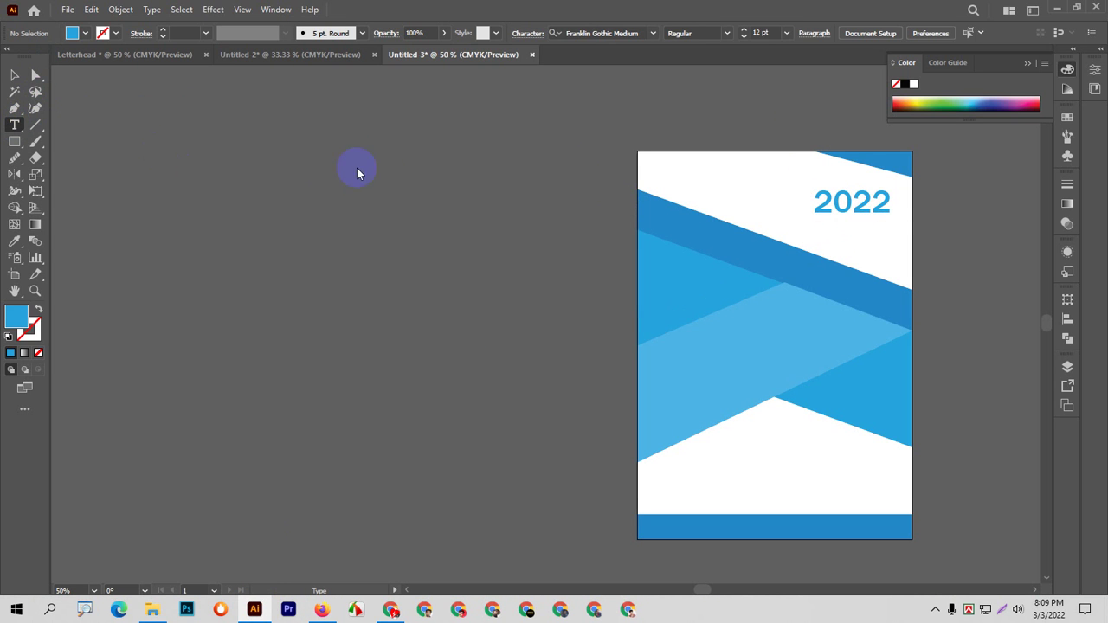
left_click(381, 161)
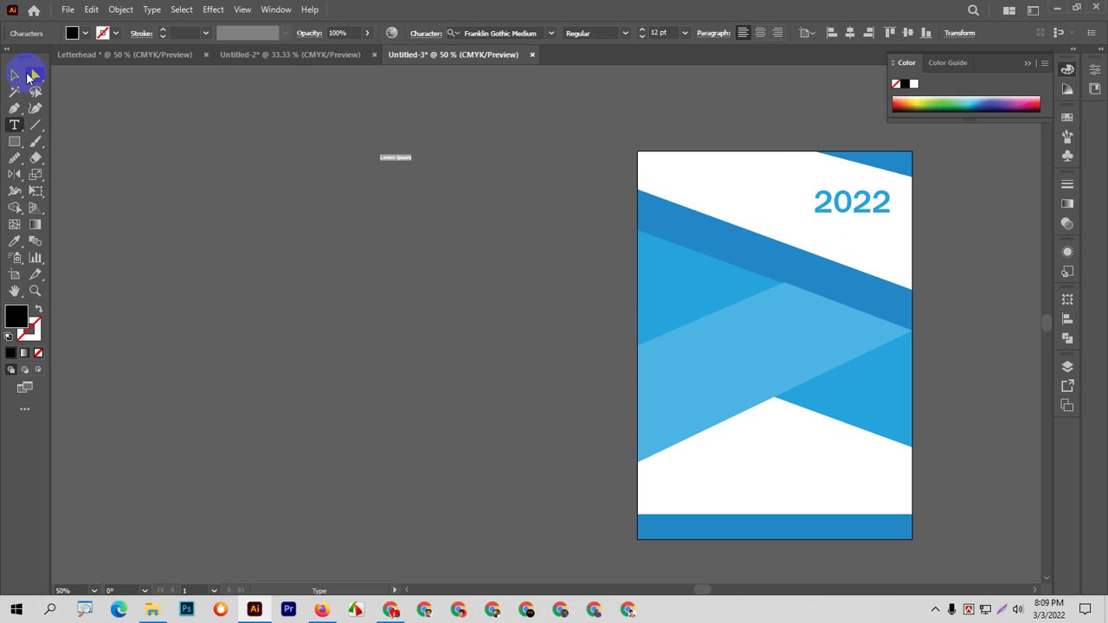
left_click(14, 76)
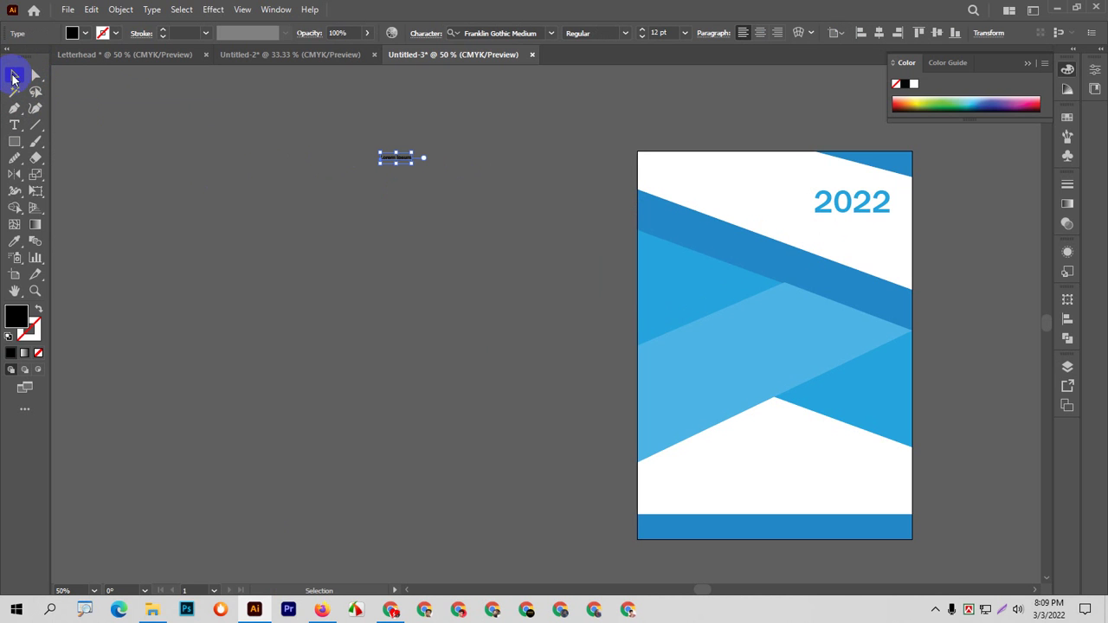
mouse_move(409, 163)
left_mouse_down()
mouse_move(507, 228)
mouse_move(416, 177)
mouse_move(560, 175)
left_mouse_up()
double_click(384, 167)
type("a")
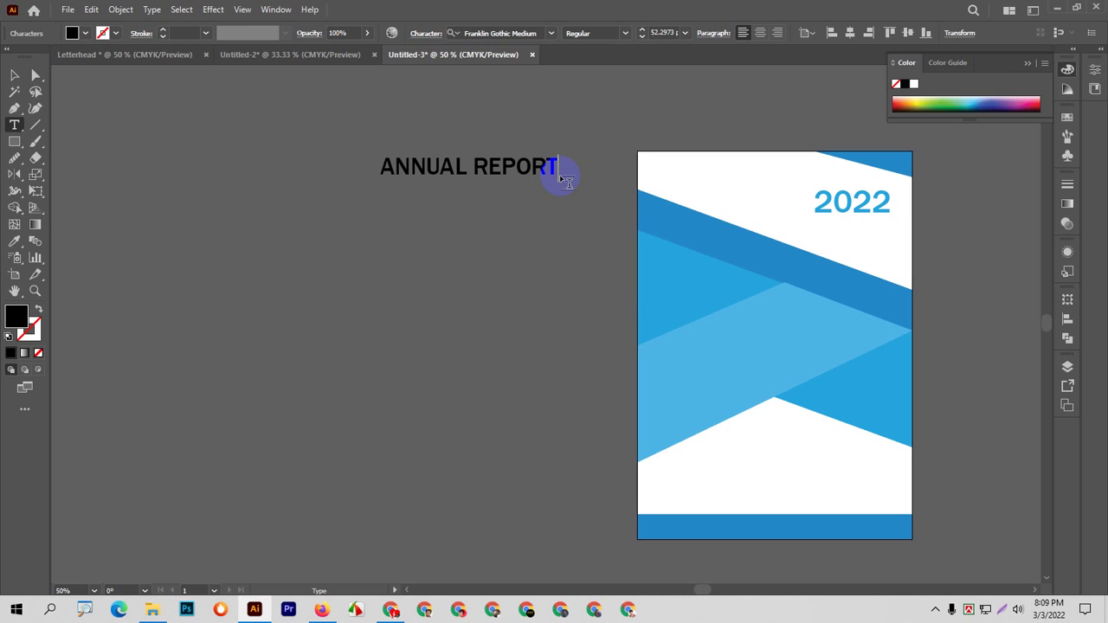
Scale ANNUAL REPORT and align it beneath 2022, matching its width.
left_click(13, 76)
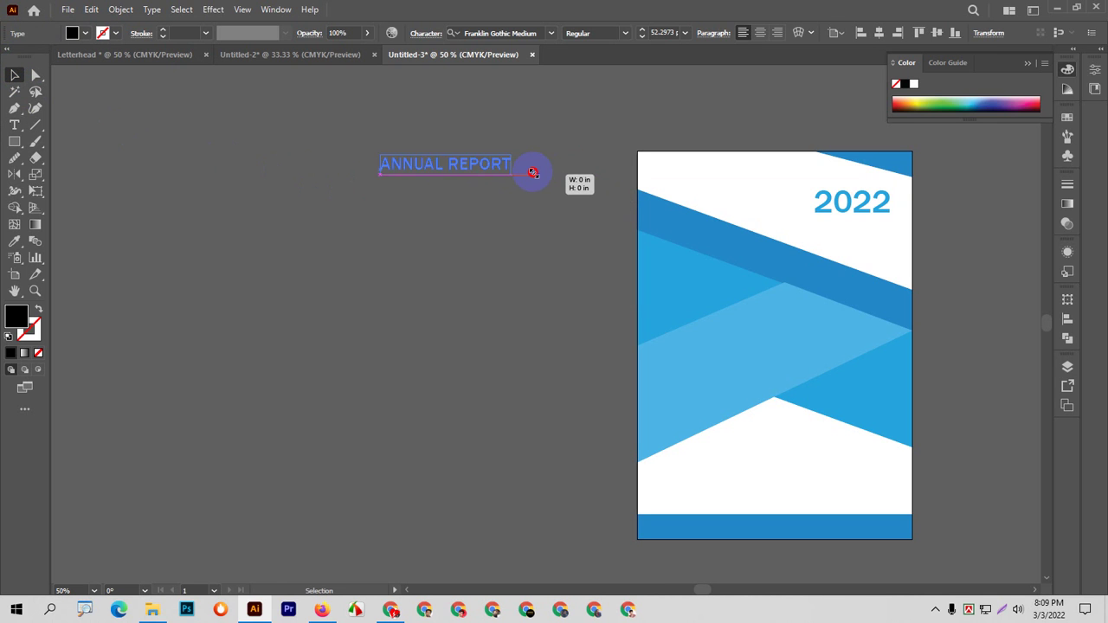
mouse_move(560, 184)
left_mouse_down()
mouse_move(492, 175)
mouse_move(853, 218)
mouse_move(881, 232)
left_mouse_up()
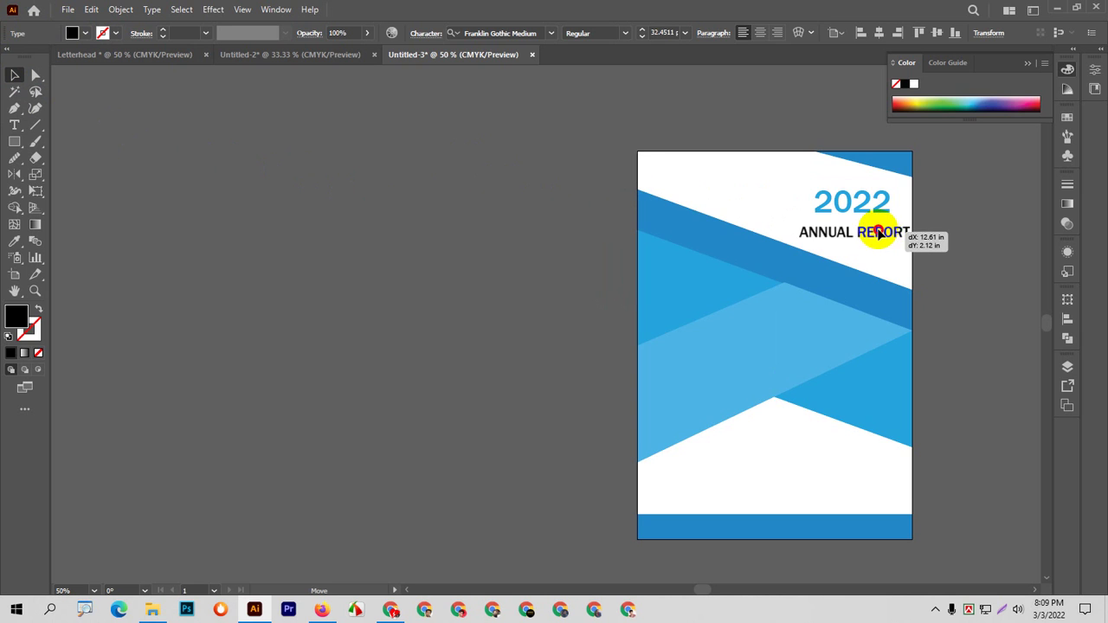
scroll(881, 232, "up", 3)
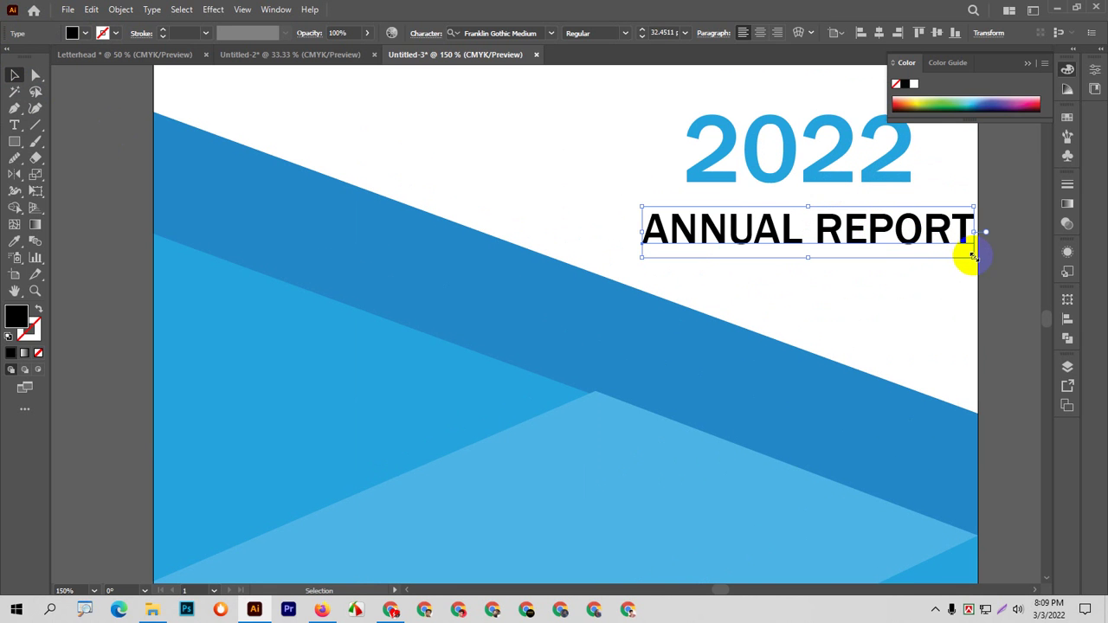
left_click_drag(973, 256, 921, 240)
left_click_drag(822, 230, 863, 218)
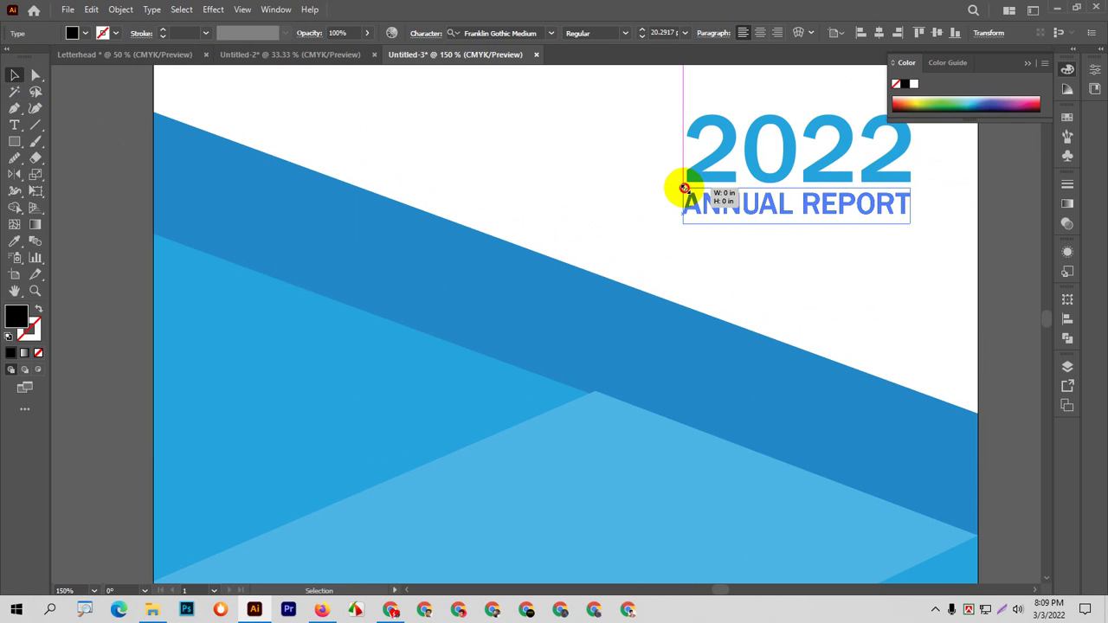
left_click_drag(702, 192, 683, 188)
left_click(997, 248)
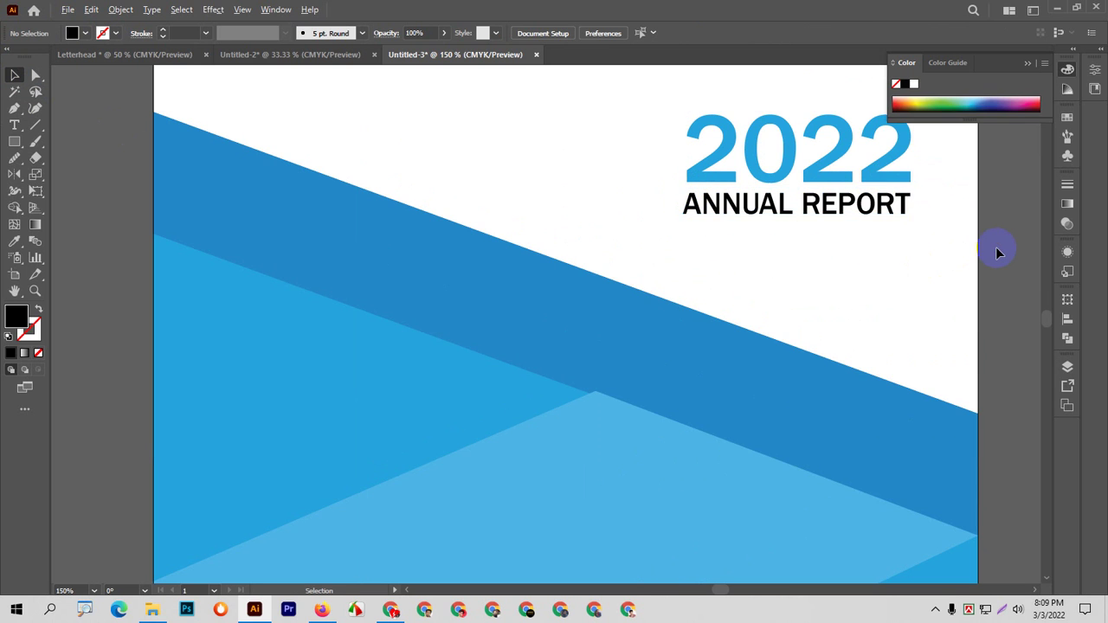
Drop a copy of ANNUAL REPORT into the lower white area.
scroll(995, 248, "down", 2)
scroll(1005, 278, "down", 1)
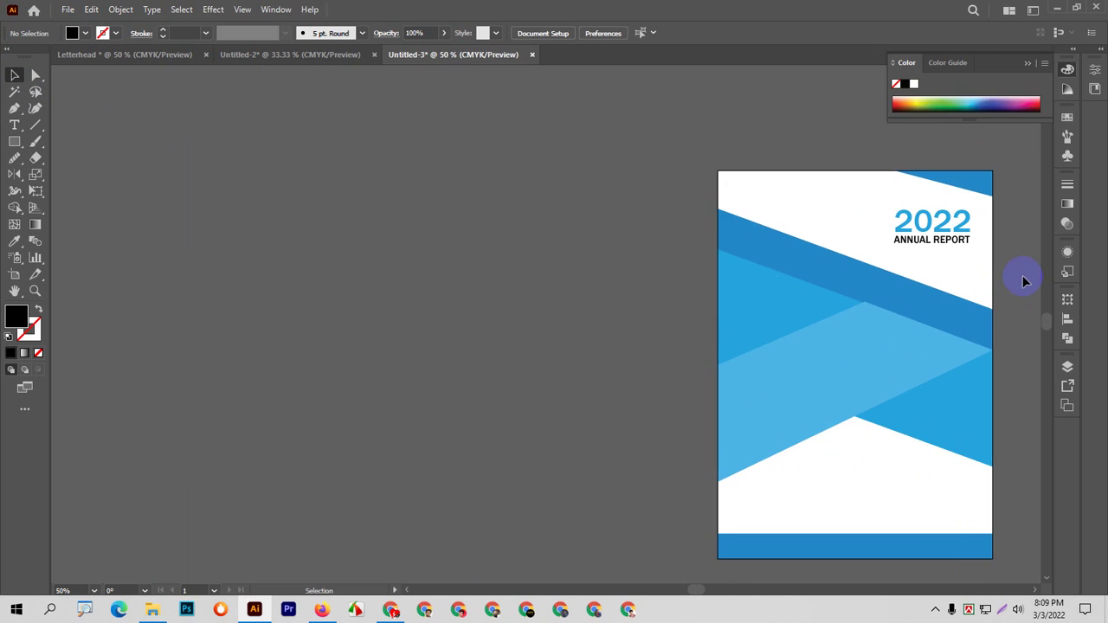
left_click_drag(1024, 259, 798, 198)
mouse_move(697, 180)
left_mouse_down()
mouse_move(642, 448)
mouse_move(606, 423)
left_mouse_up()
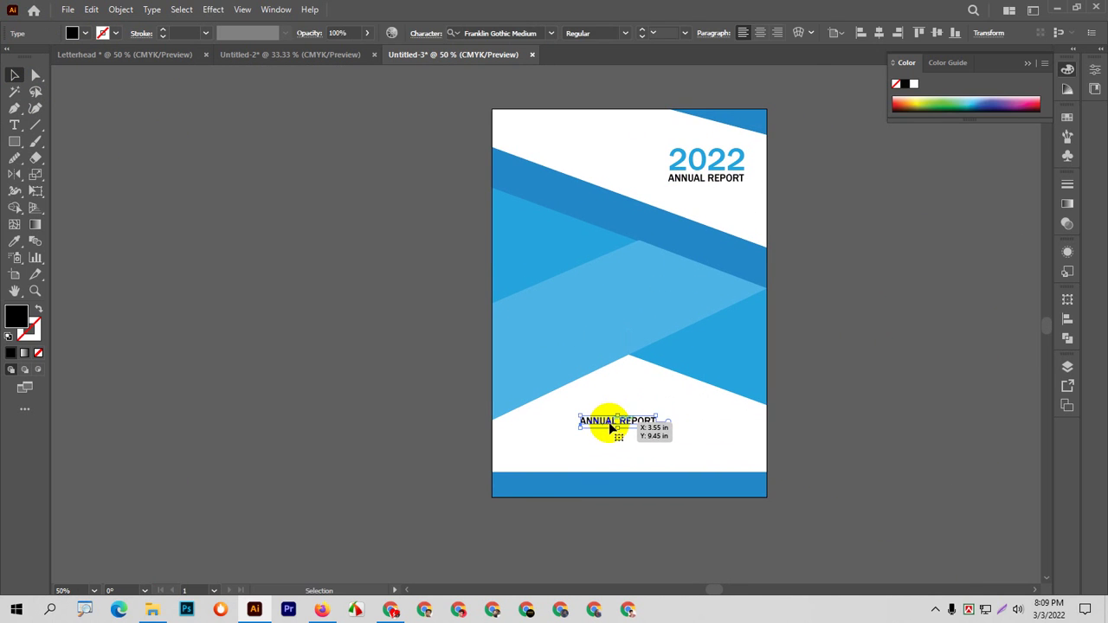
Retype the lower copy as 'PLACE YOUR TEXT' and shift it slightly right.
scroll(611, 425, "up", 2)
double_click(612, 423)
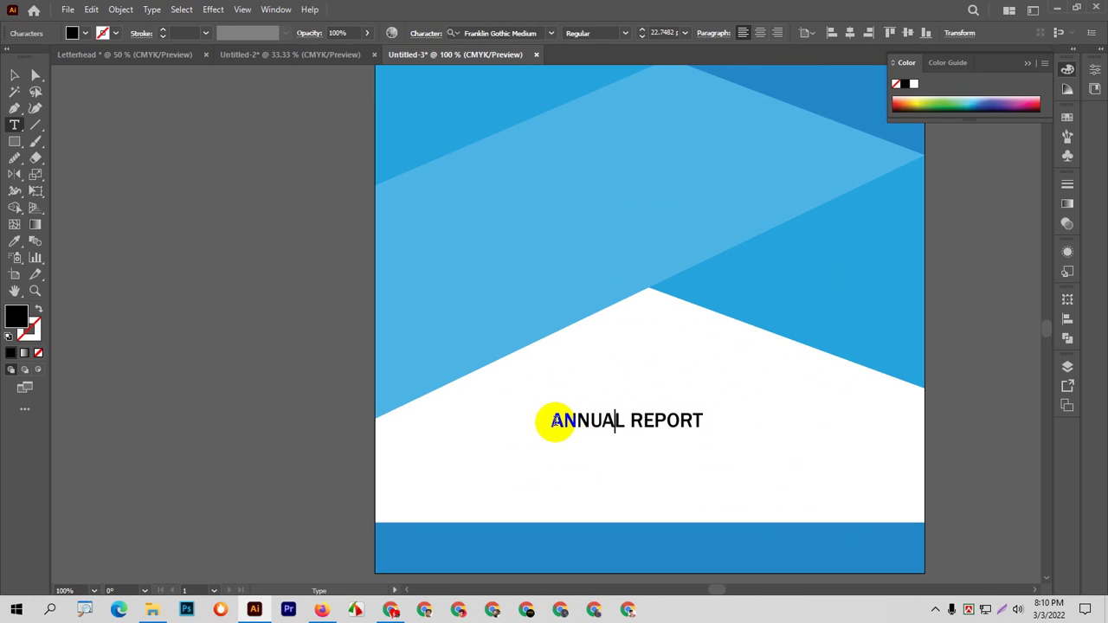
left_click_drag(555, 422, 747, 424)
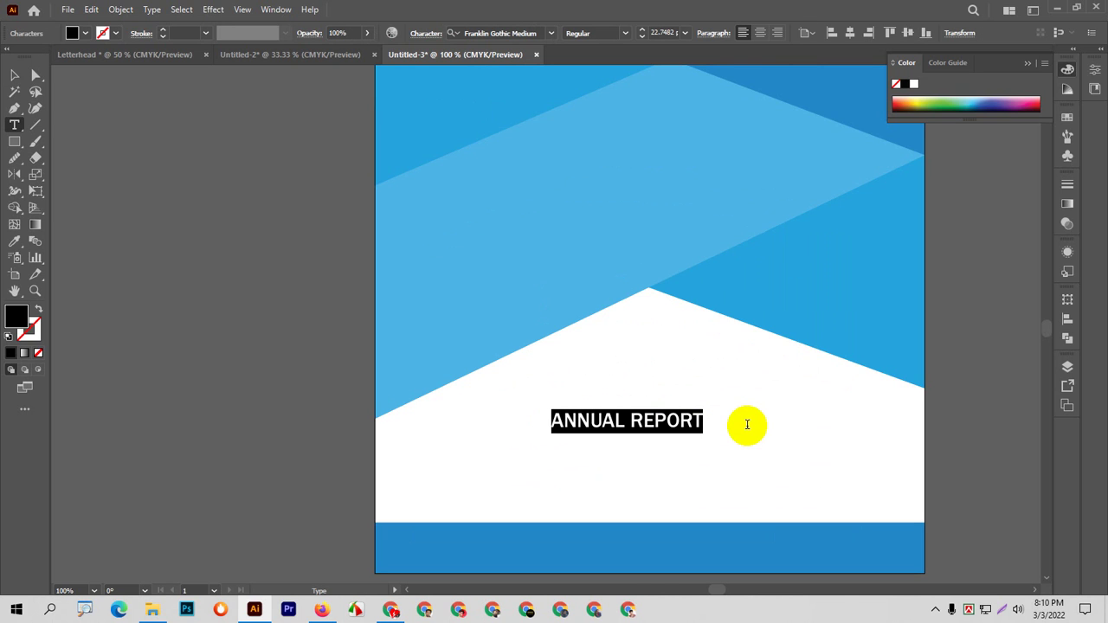
type("PLACE YOUR TEXT")
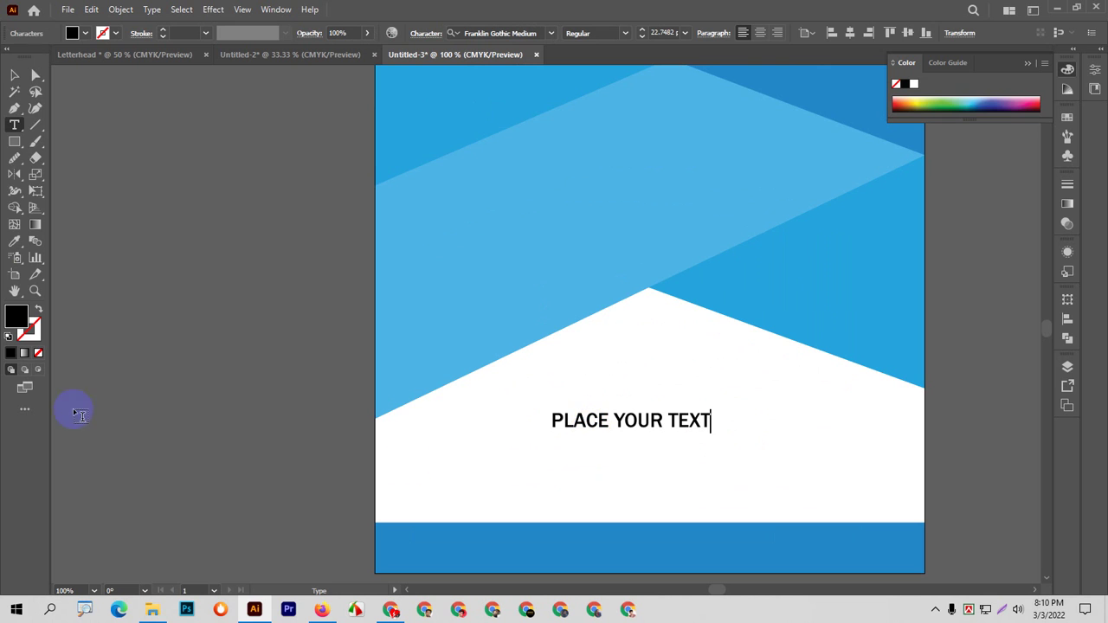
left_click(16, 79)
left_click(569, 401)
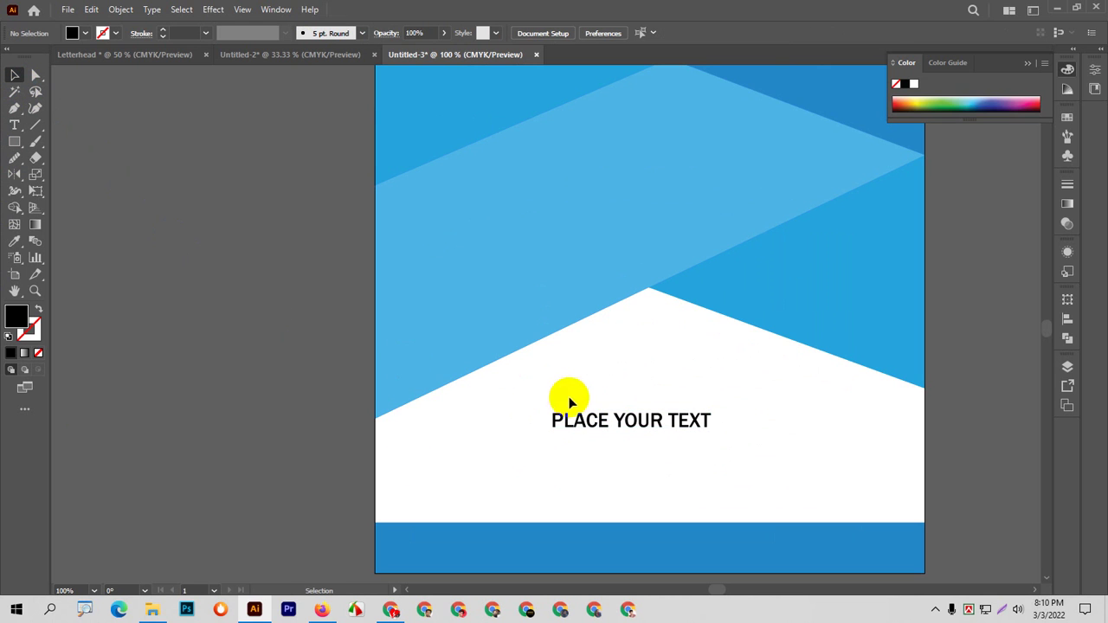
left_click_drag(628, 422, 638, 428)
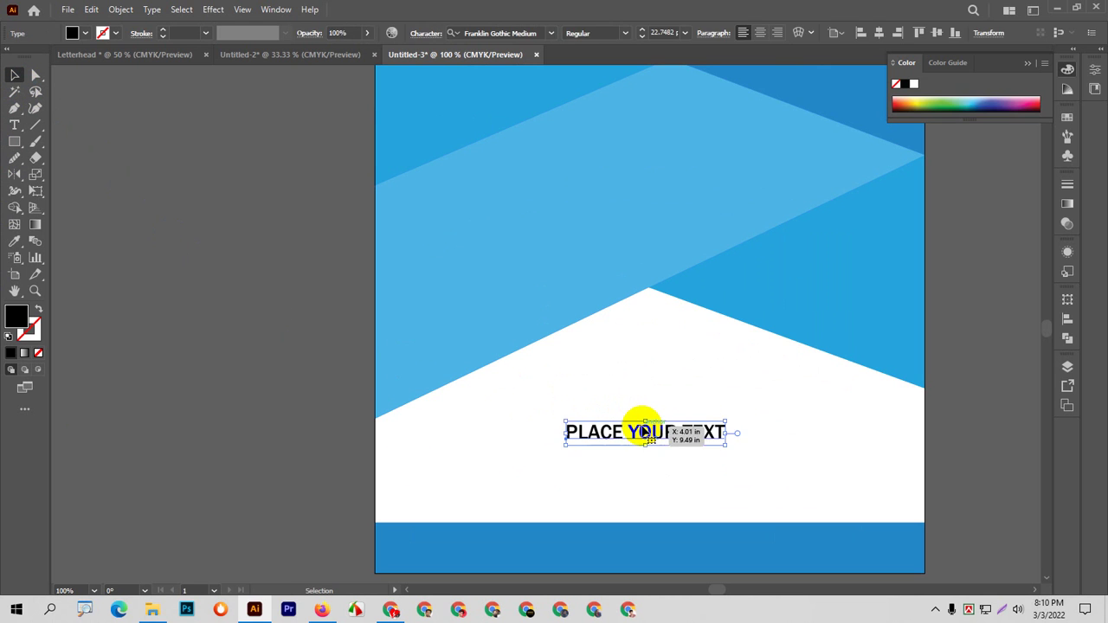
Draw a text area beneath it and copy the opening Lorem Ipsum passage from lipsum.com.
left_click(21, 130)
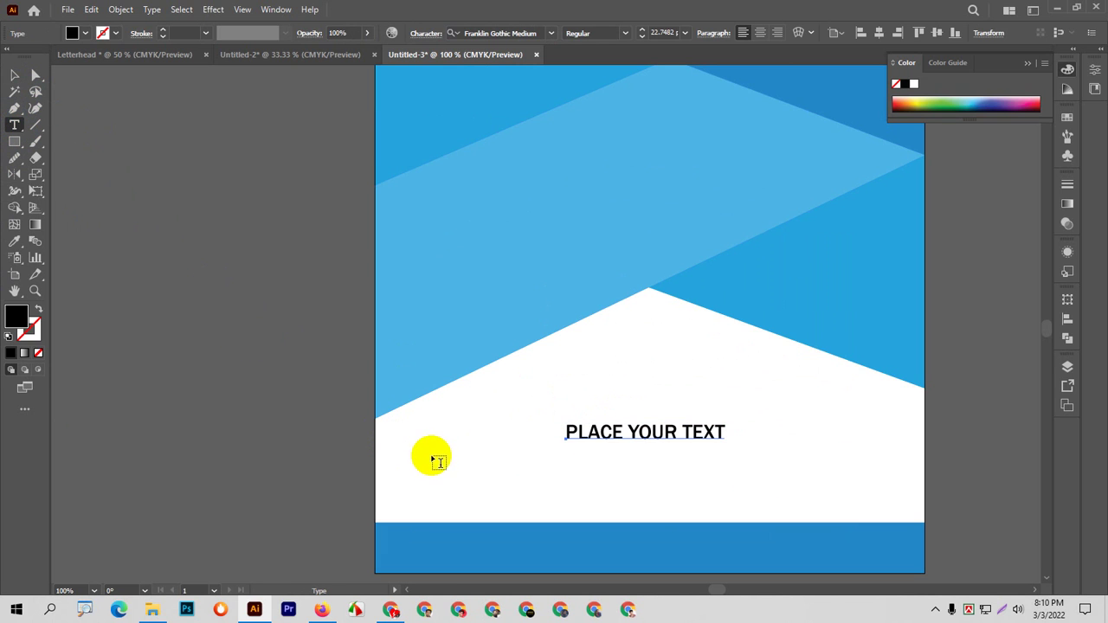
left_click_drag(432, 454, 871, 490)
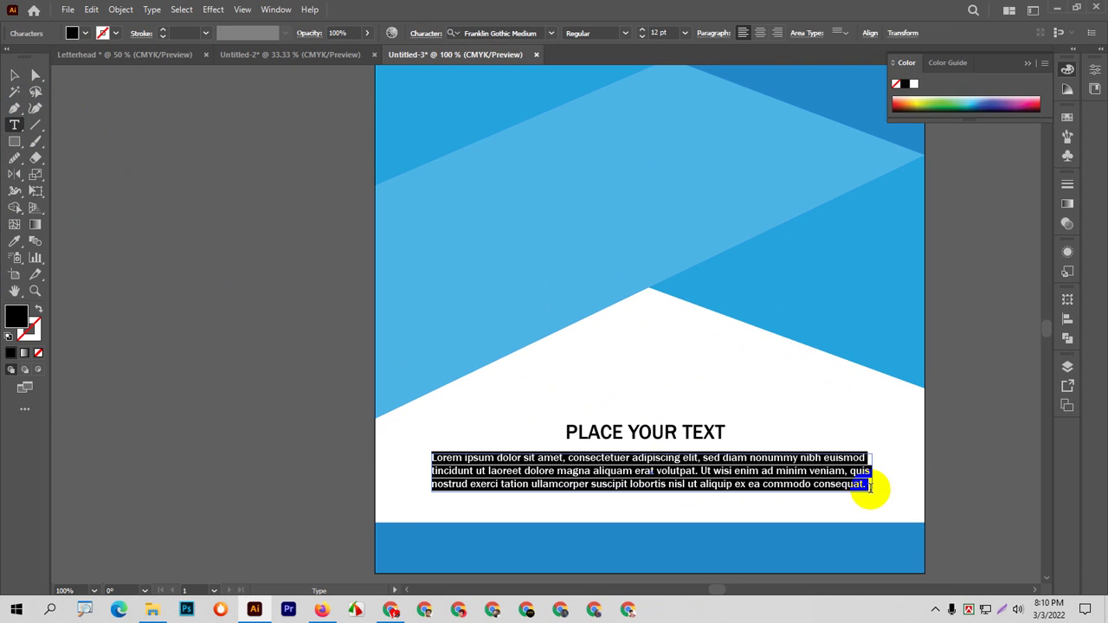
left_click(329, 610)
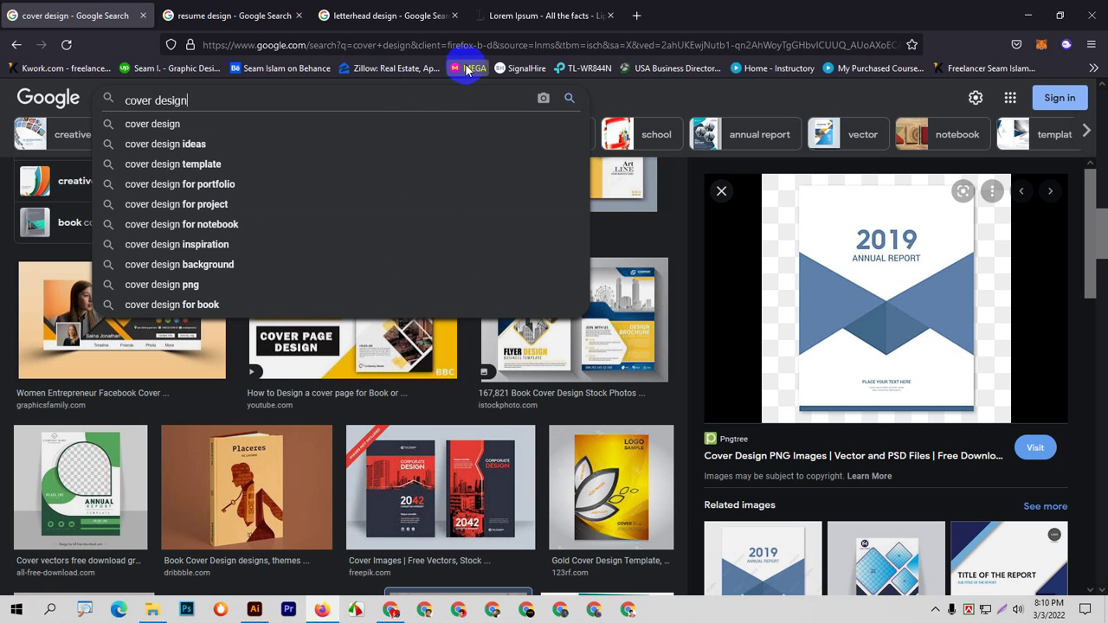
left_click(533, 16)
right_click(353, 359)
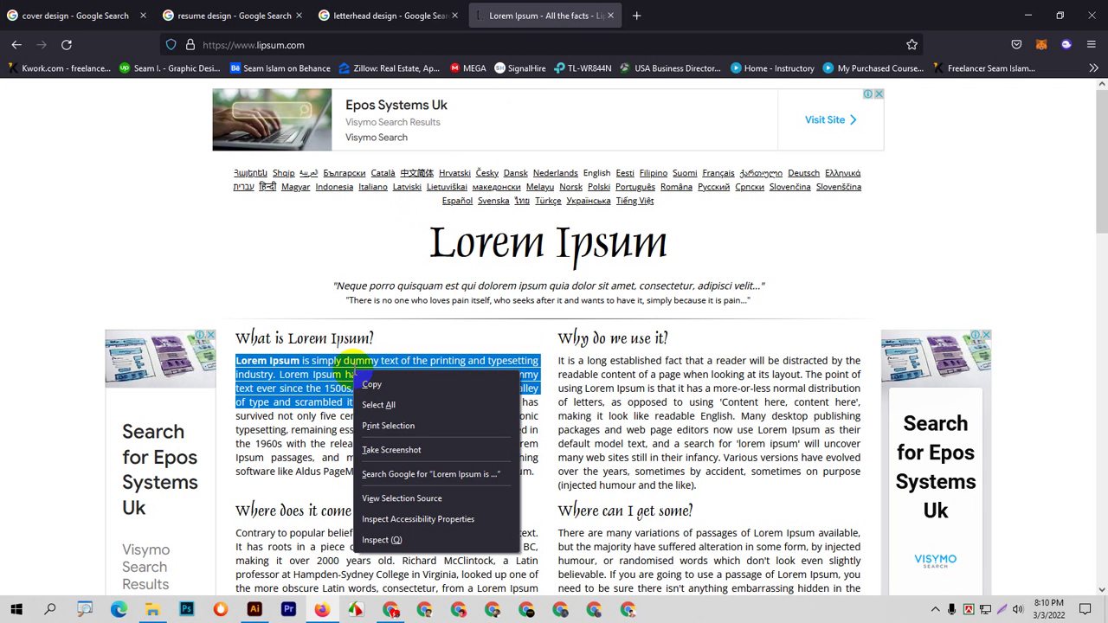
left_click(368, 381)
Paste the Lorem Ipsum passage into the paragraph and centre-align it.
left_click(270, 612)
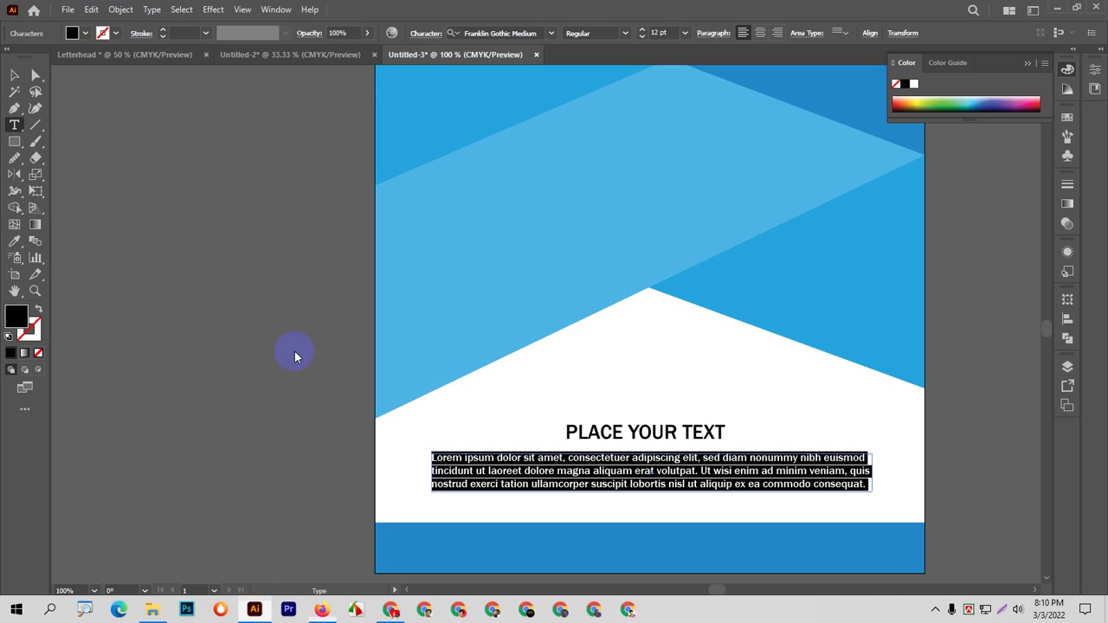
left_click(92, 12)
left_click(136, 93)
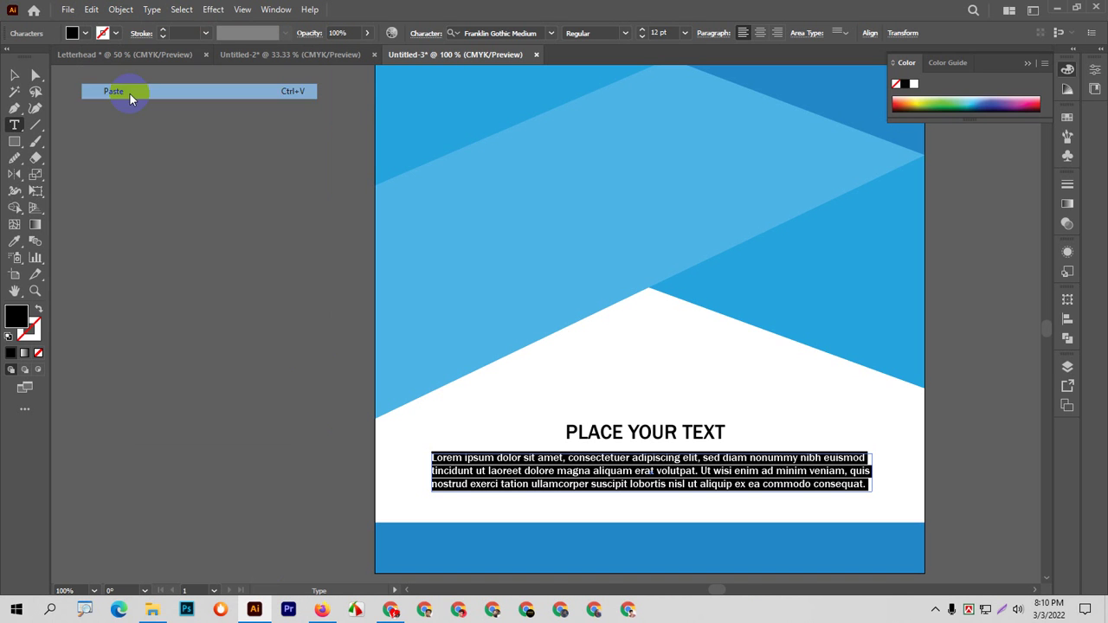
left_click(760, 33)
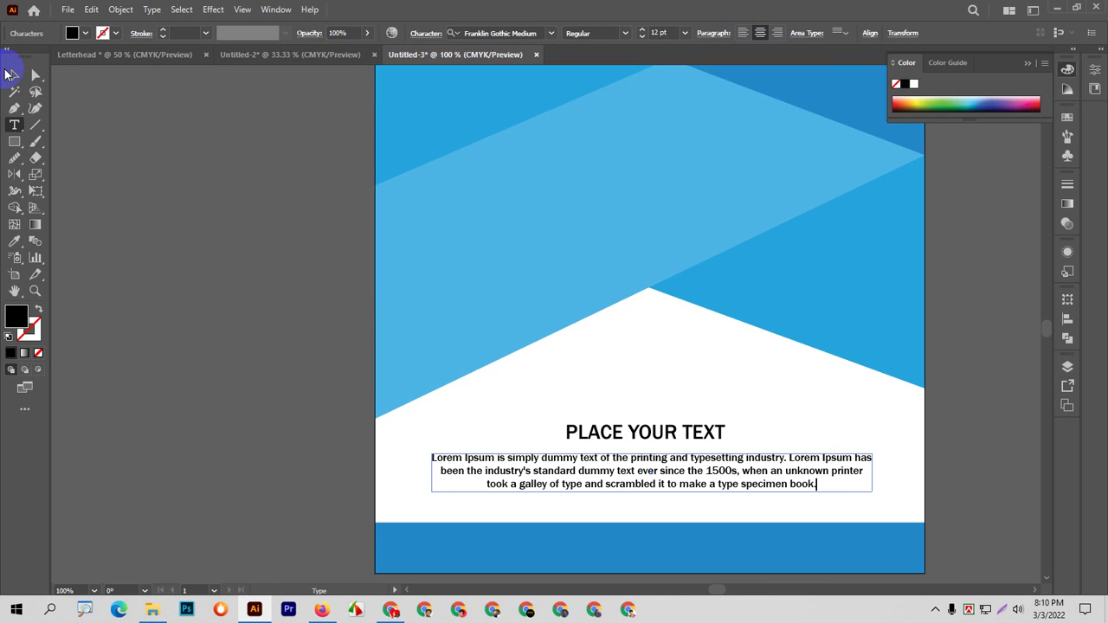
left_click(9, 75)
left_click(149, 155)
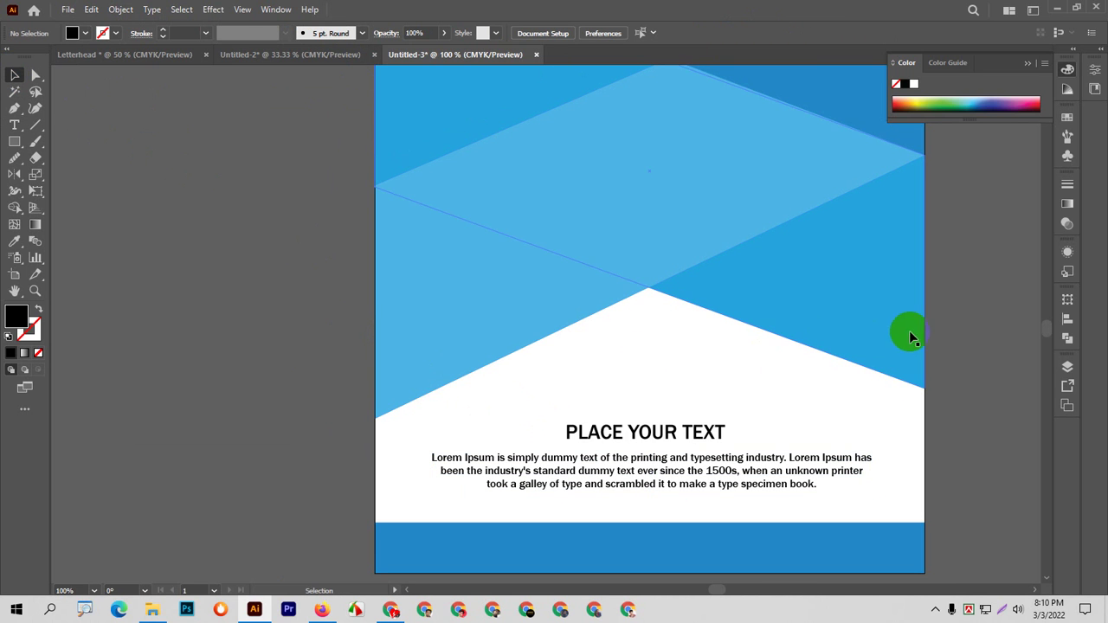
scroll(1009, 352, "down", 2)
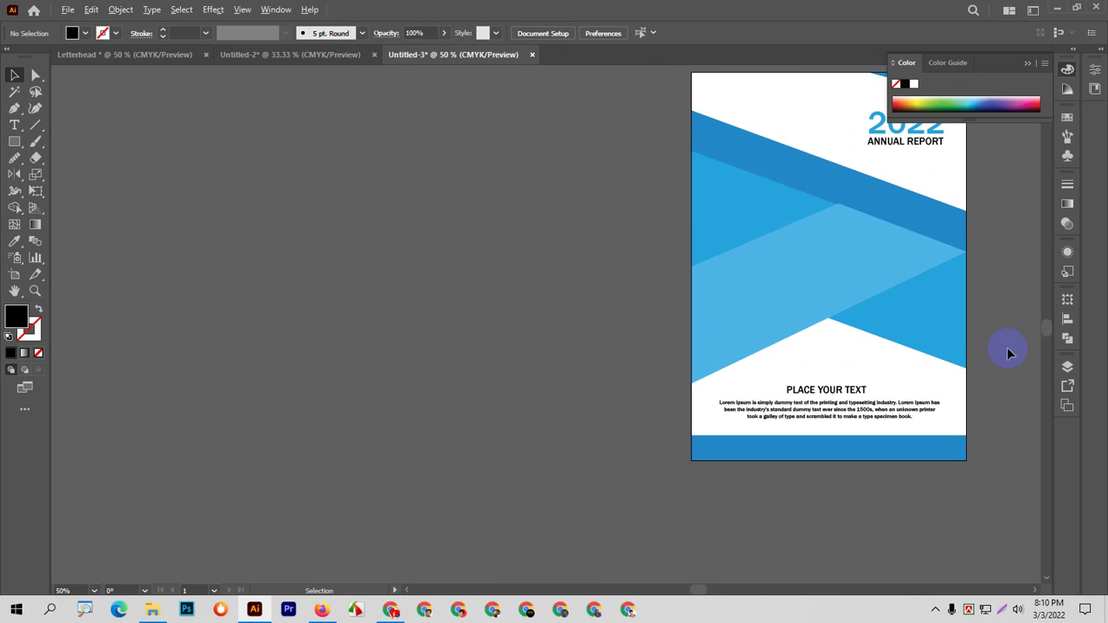
scroll(1018, 258, "down", 1)
left_click_drag(1022, 224, 675, 317)
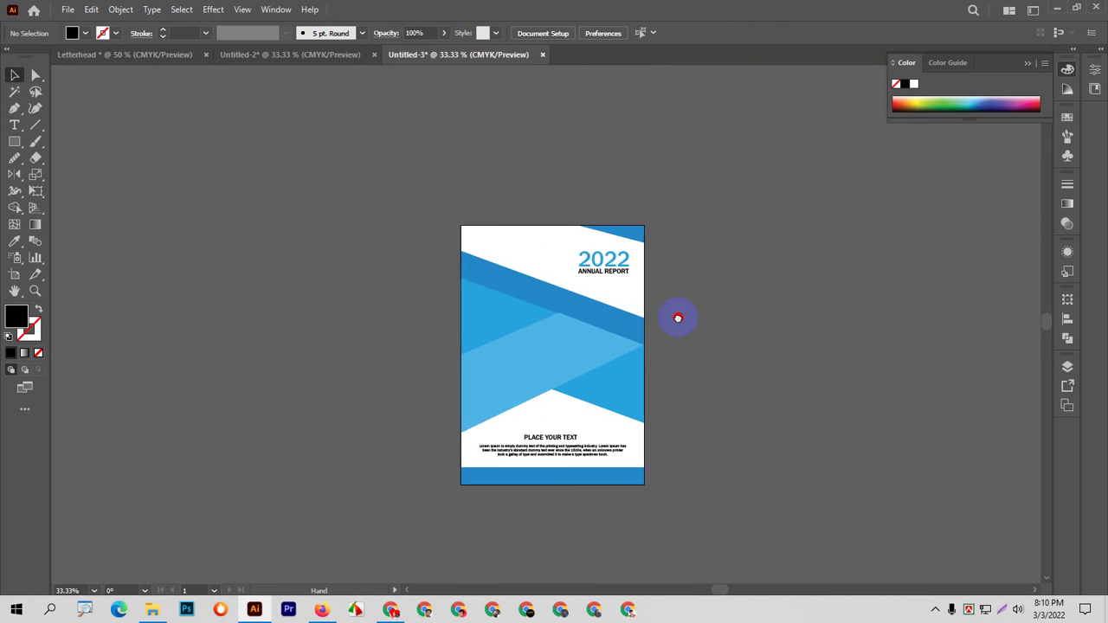
scroll(606, 247, "up", 2)
scroll(598, 264, "down", 1)
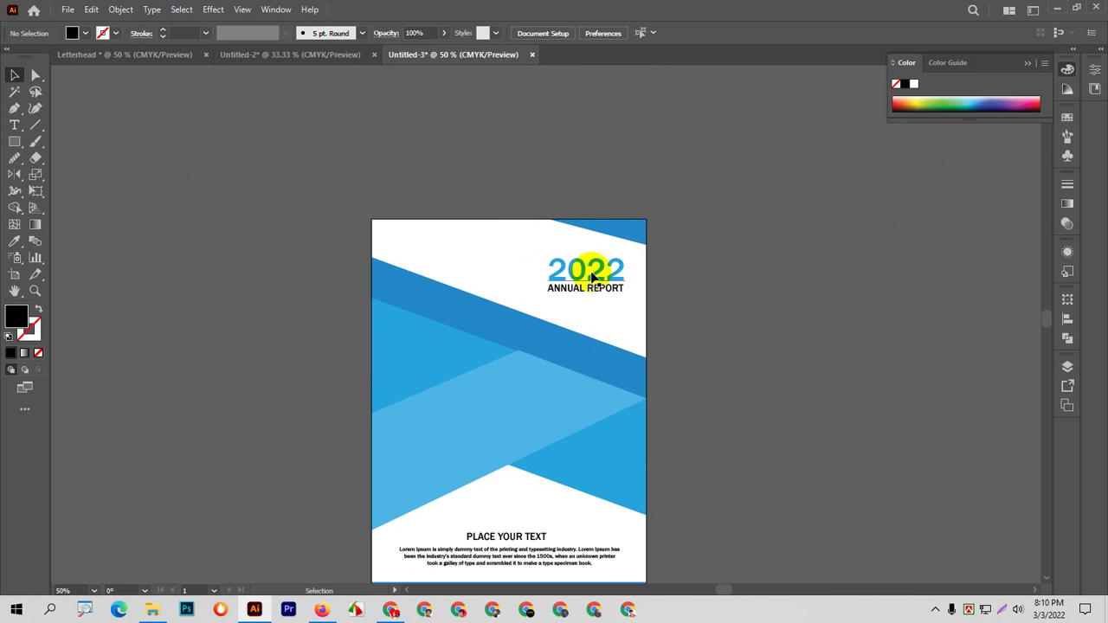
Set the 2022 title in the Minion Variable Concept serif font.
left_click(596, 270)
left_click(550, 33)
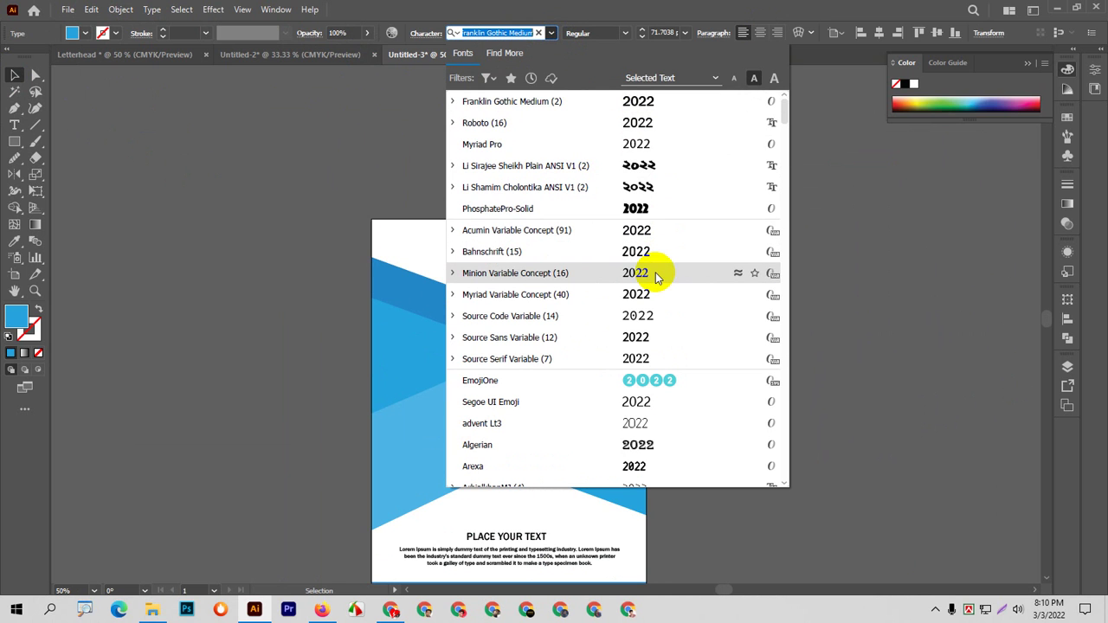
left_click(638, 296)
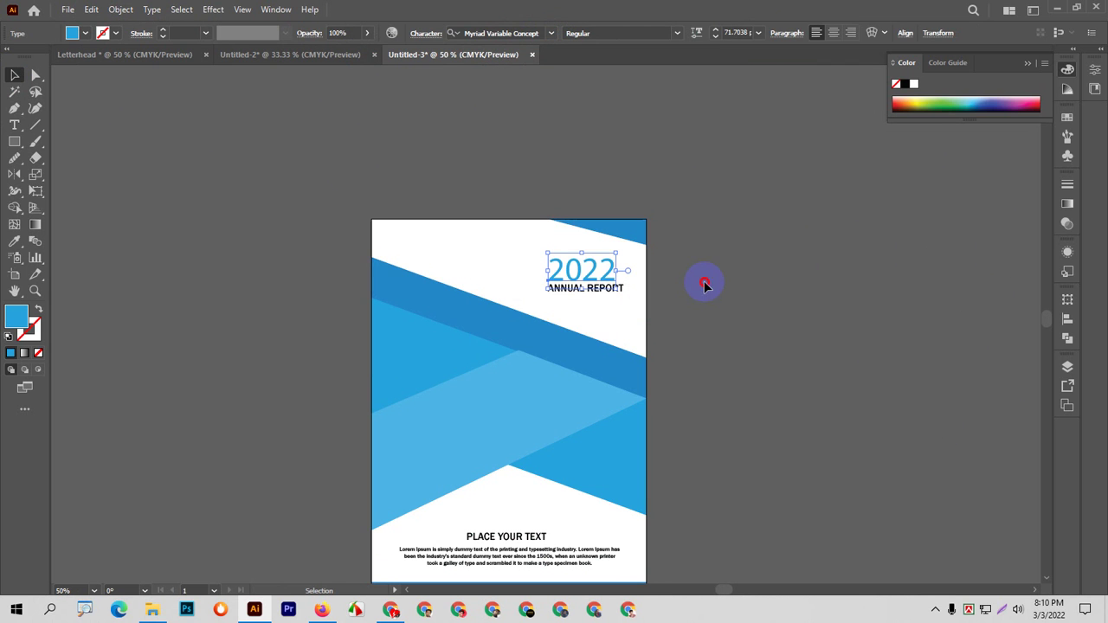
scroll(596, 260, "up", 1)
scroll(596, 266, "up", 2)
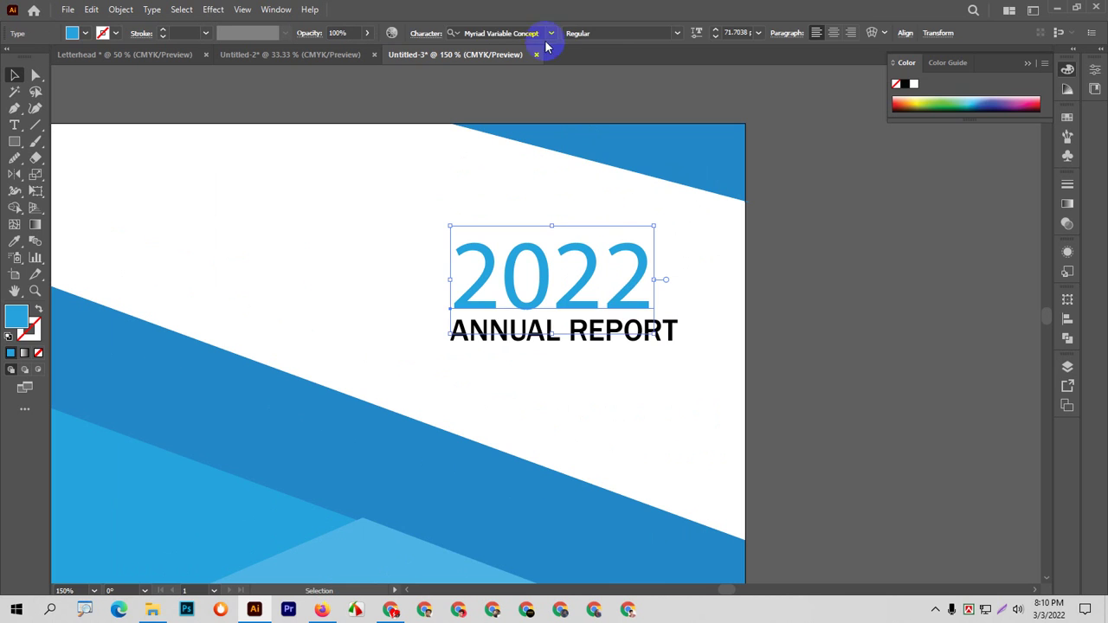
left_click(551, 33)
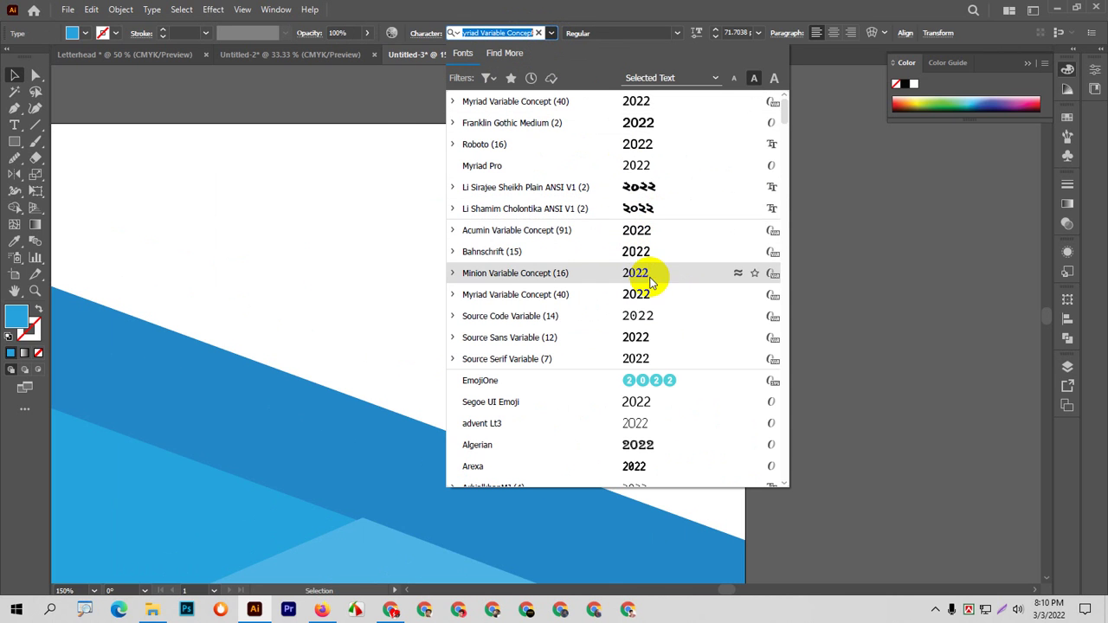
left_click(639, 275)
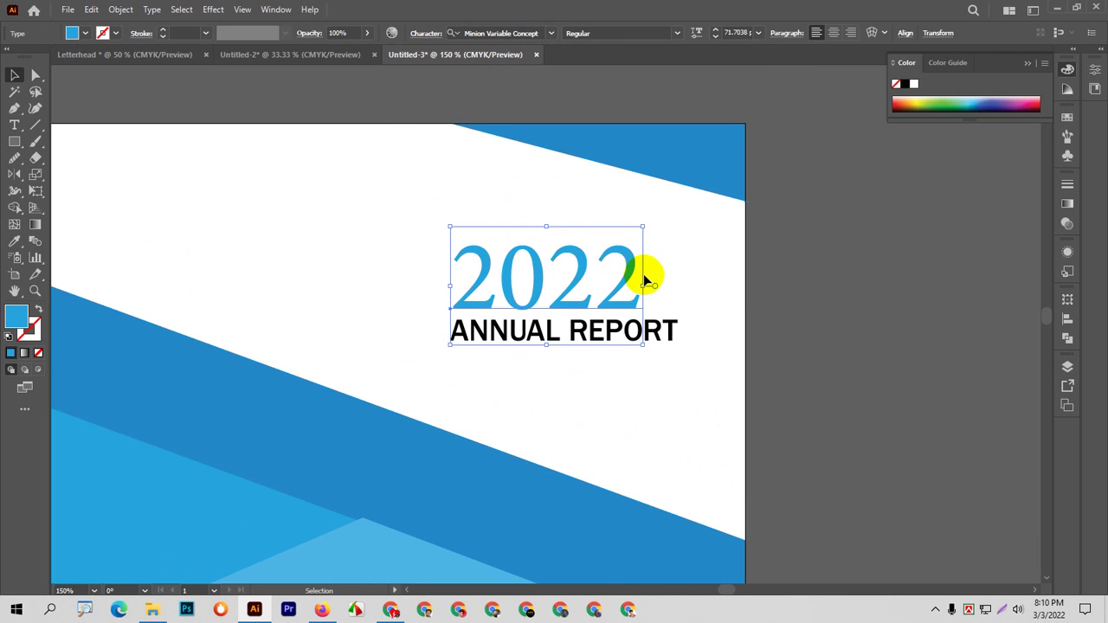
Scale the 2022 title up slightly, then zoom out to view more of the page.
mouse_move(643, 347)
left_mouse_down()
mouse_move(705, 367)
mouse_move(668, 297)
mouse_move(648, 286)
left_mouse_up()
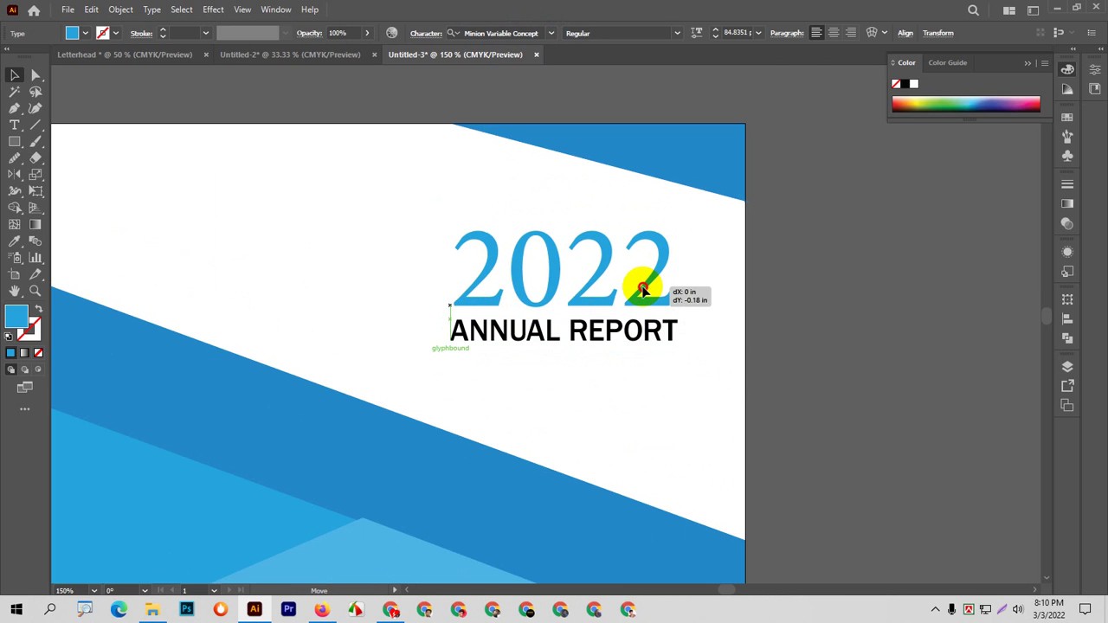
left_click(829, 284)
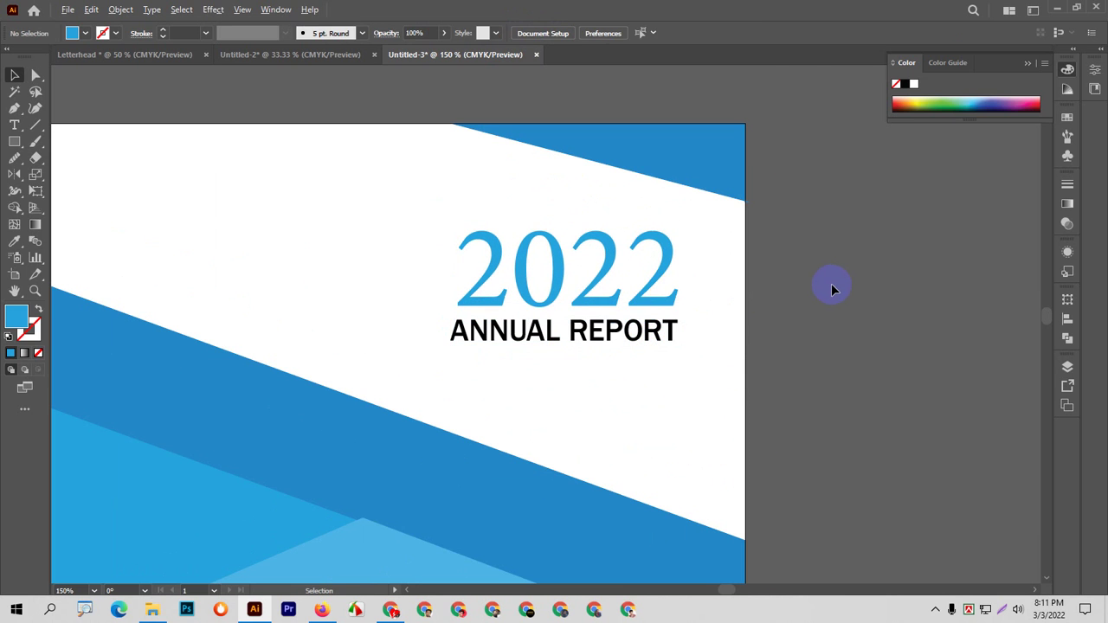
key("ctrl+minus")
key("ctrl+minus")
scroll(836, 279, "down", 2, "alt")
scroll(870, 228, "down", 1)
scroll(874, 230, "down", 1)
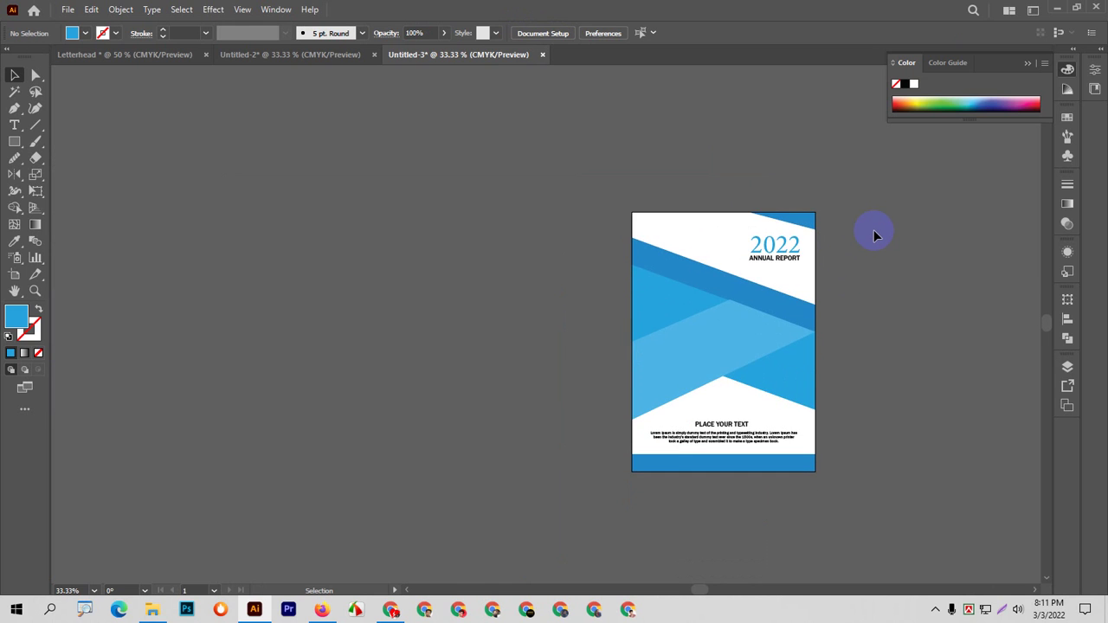
scroll(874, 230, "up", 3, "alt")
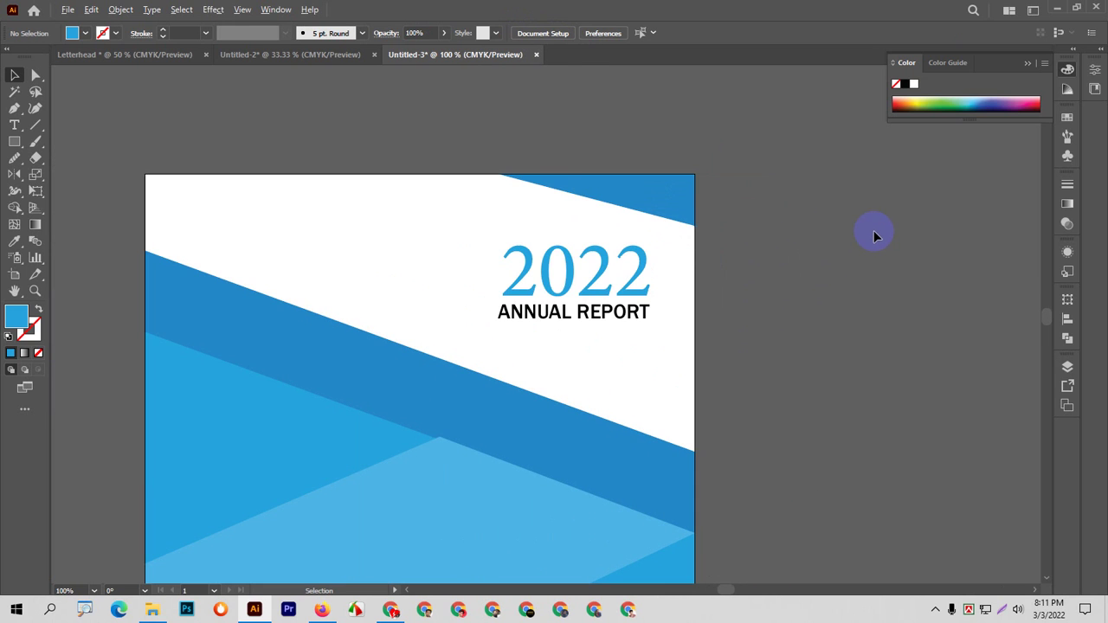
left_click(14, 141)
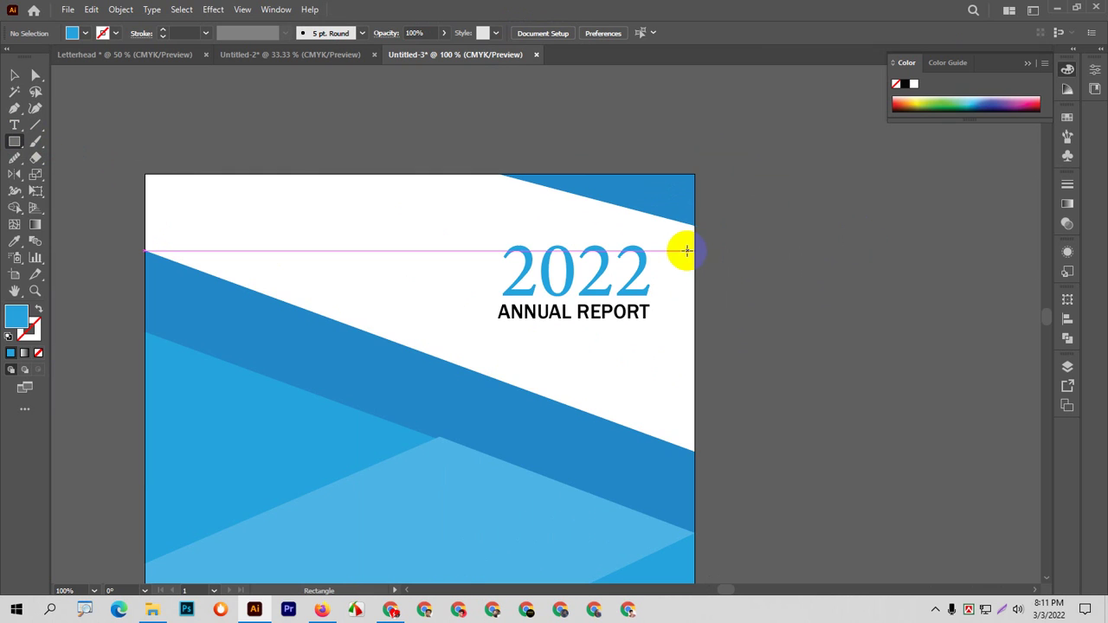
Draw a thin blue bar and move it up to sit just under 2022.
left_click_drag(686, 251, 693, 295)
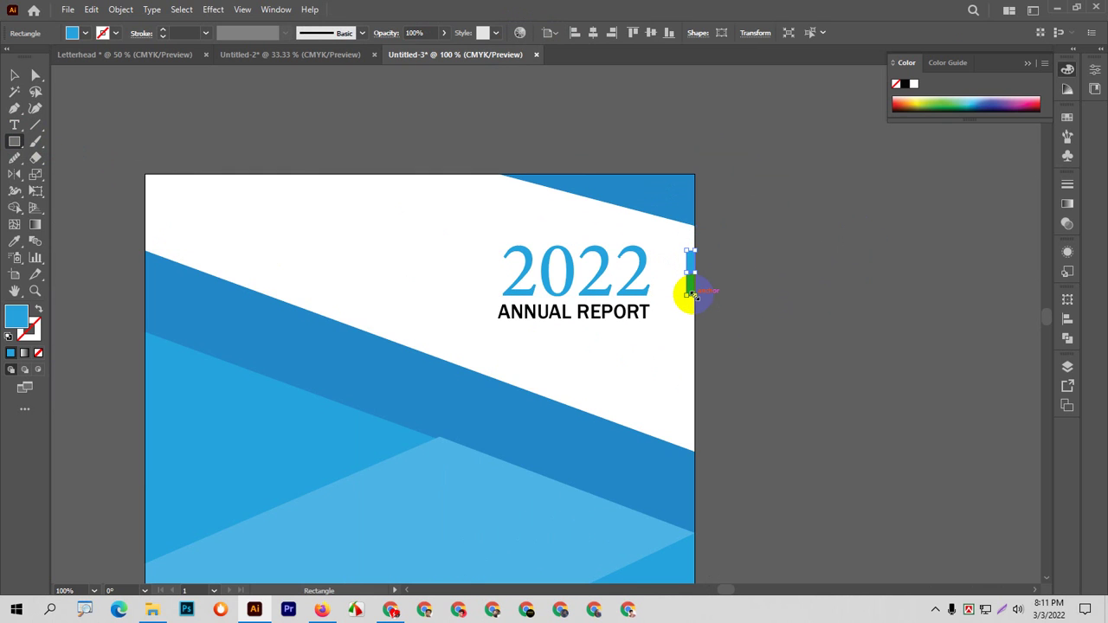
key("ctrl+z")
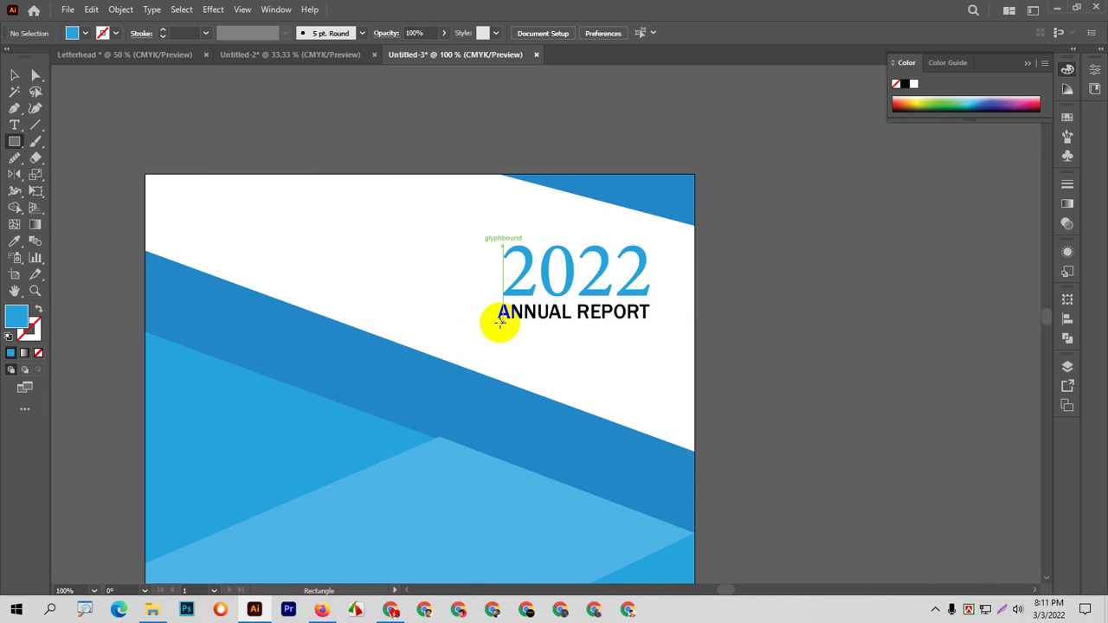
left_click_drag(500, 322, 648, 327)
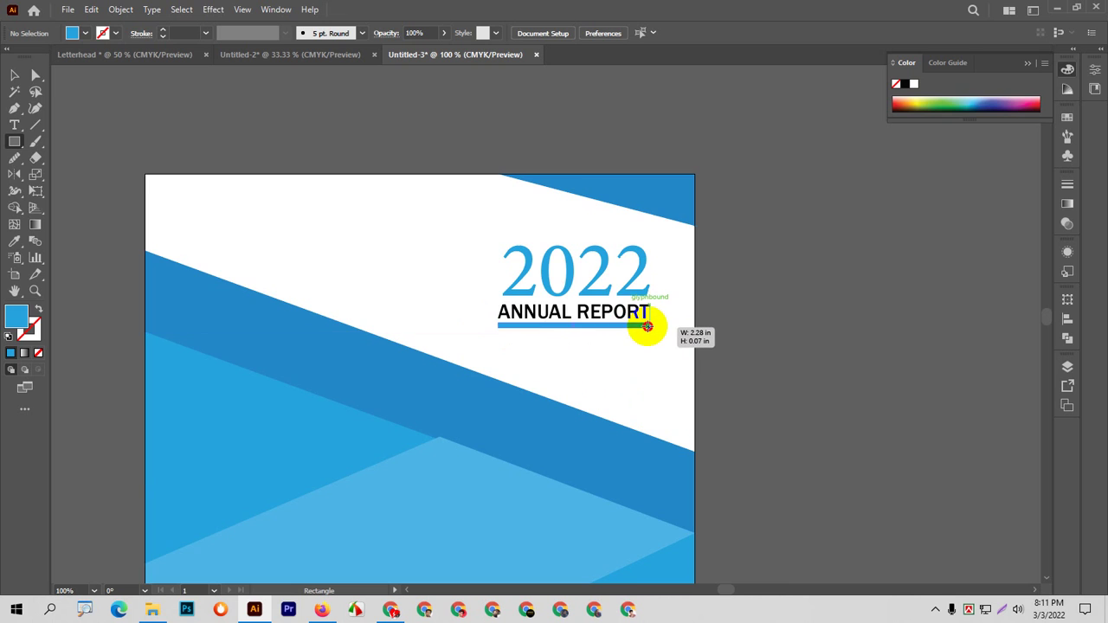
left_click_drag(647, 327, 648, 325)
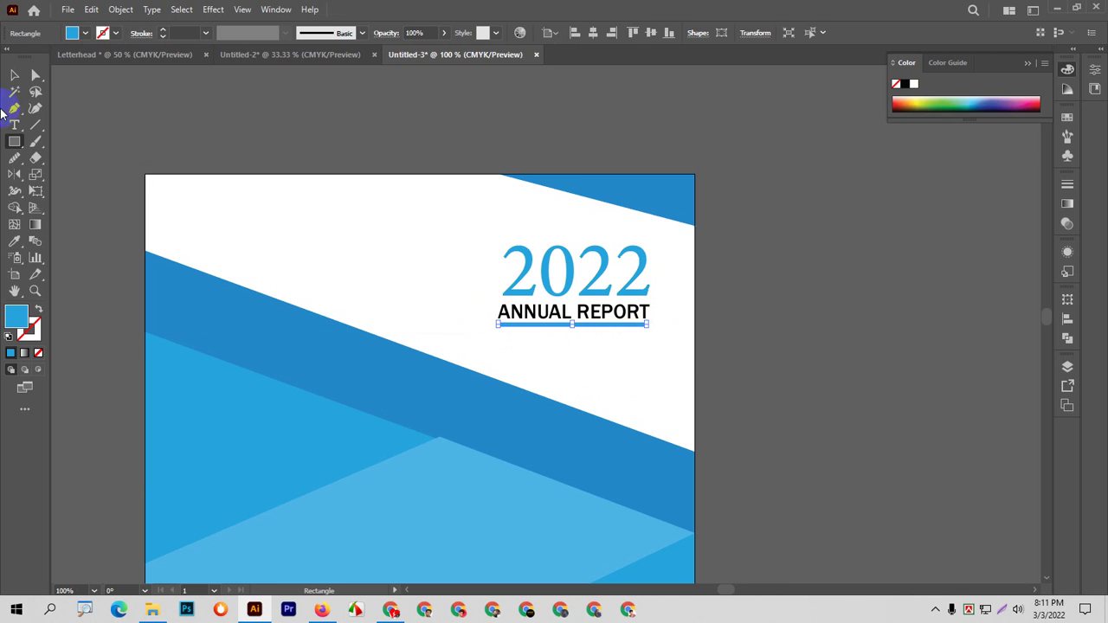
left_click(15, 76)
left_click(214, 110)
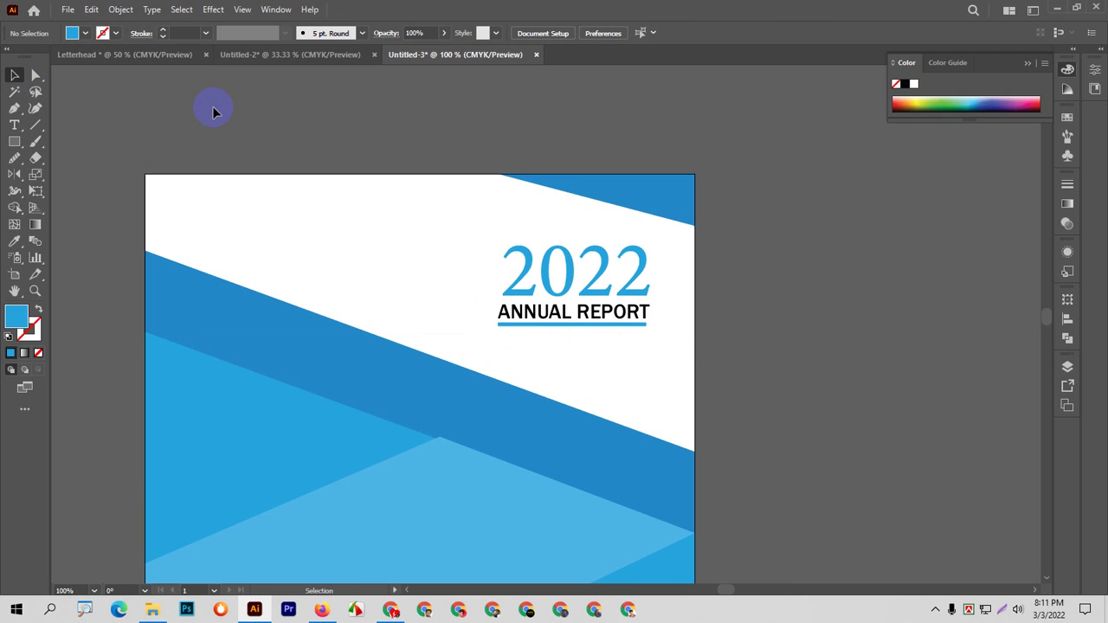
scroll(554, 333, "up", 1)
scroll(557, 323, "up", 1)
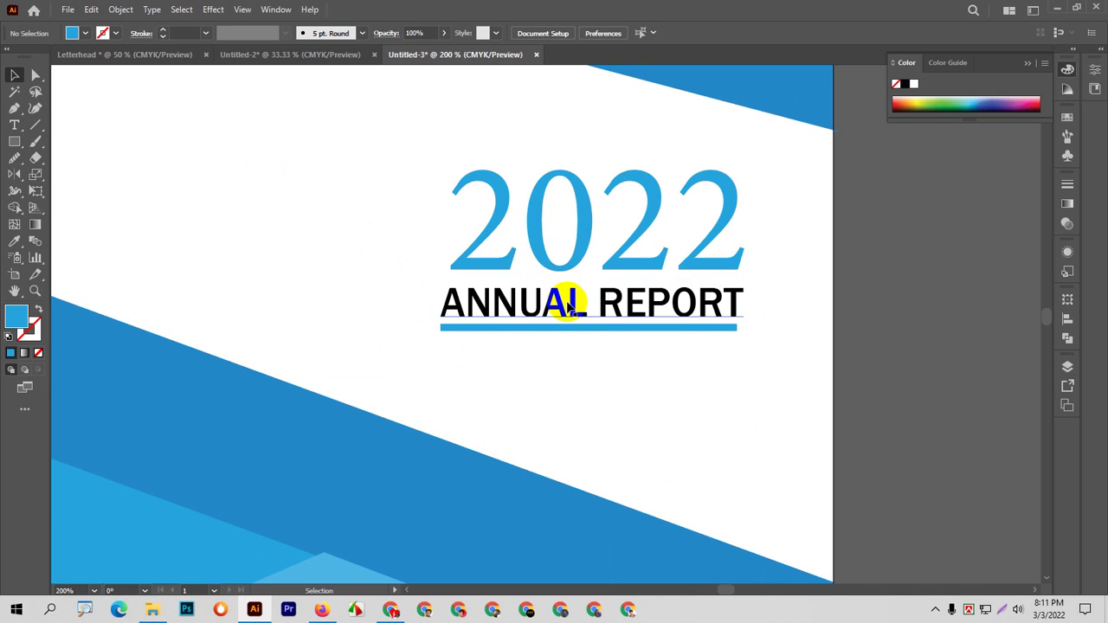
mouse_move(570, 326)
left_mouse_down()
mouse_move(569, 345)
mouse_move(573, 295)
left_mouse_up()
Move ANNUAL REPORT up beneath the bar and shrink it to the bar's width.
left_click_drag(574, 376, 570, 318)
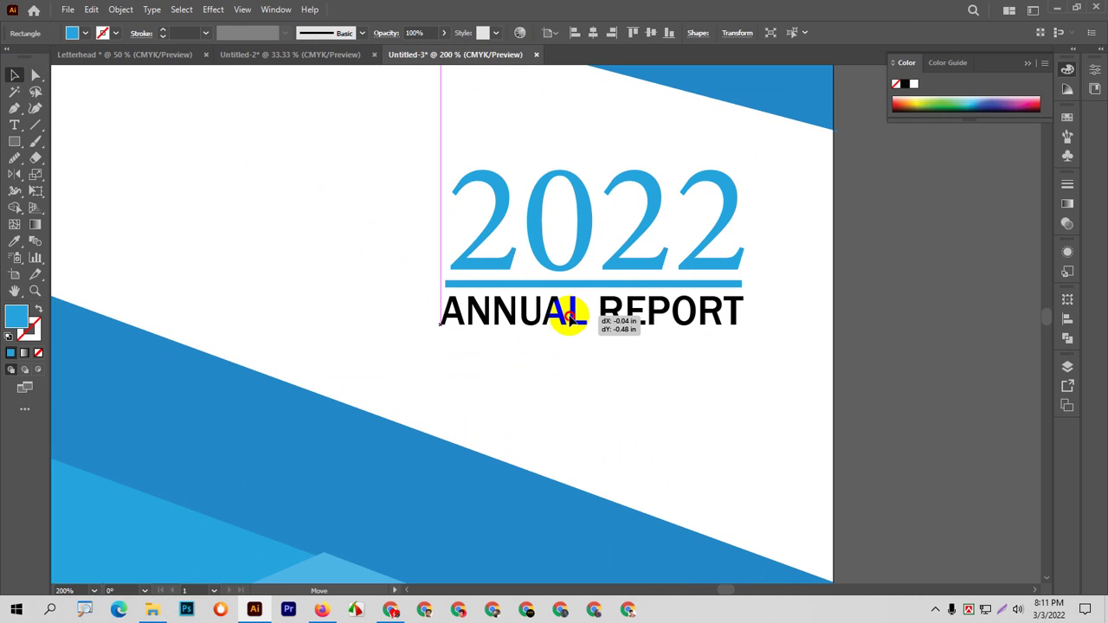
left_click_drag(570, 317, 571, 317)
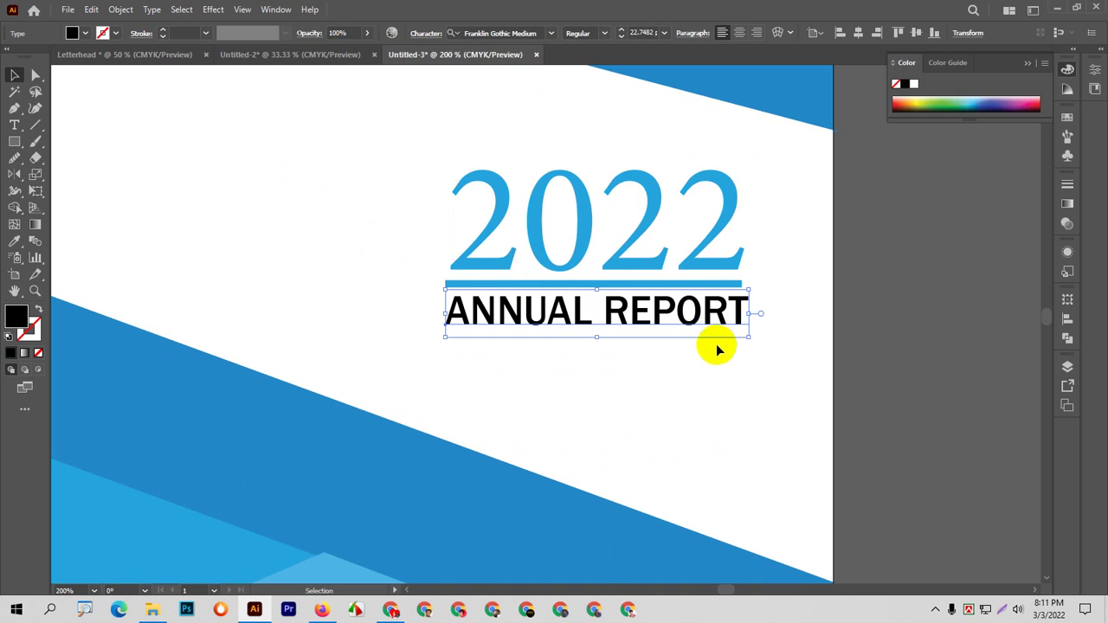
left_click_drag(749, 336, 745, 333)
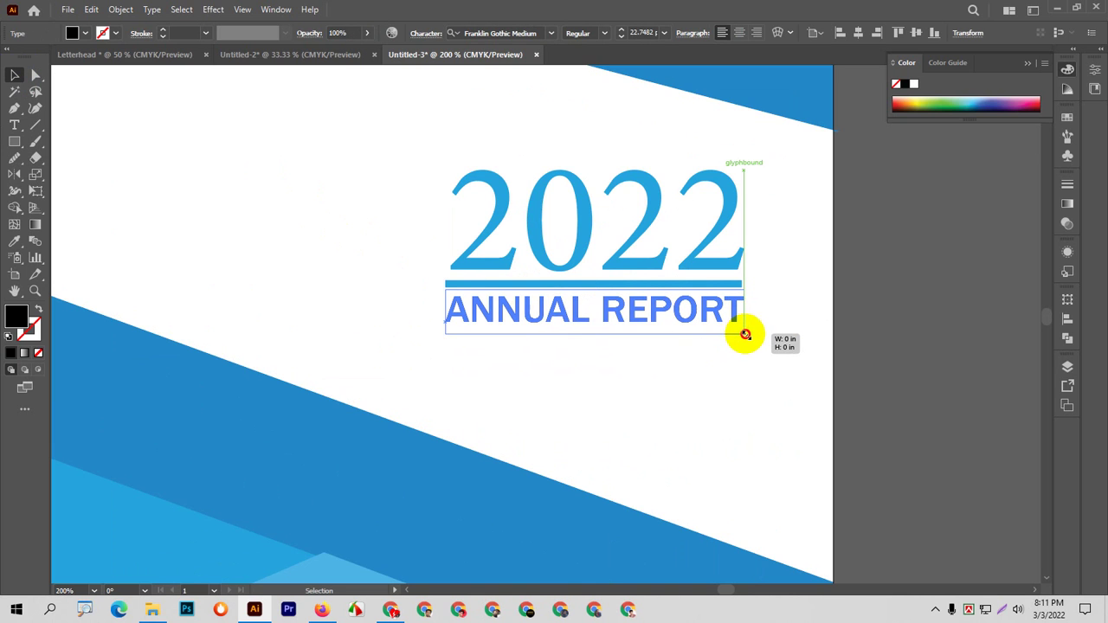
left_click(886, 308)
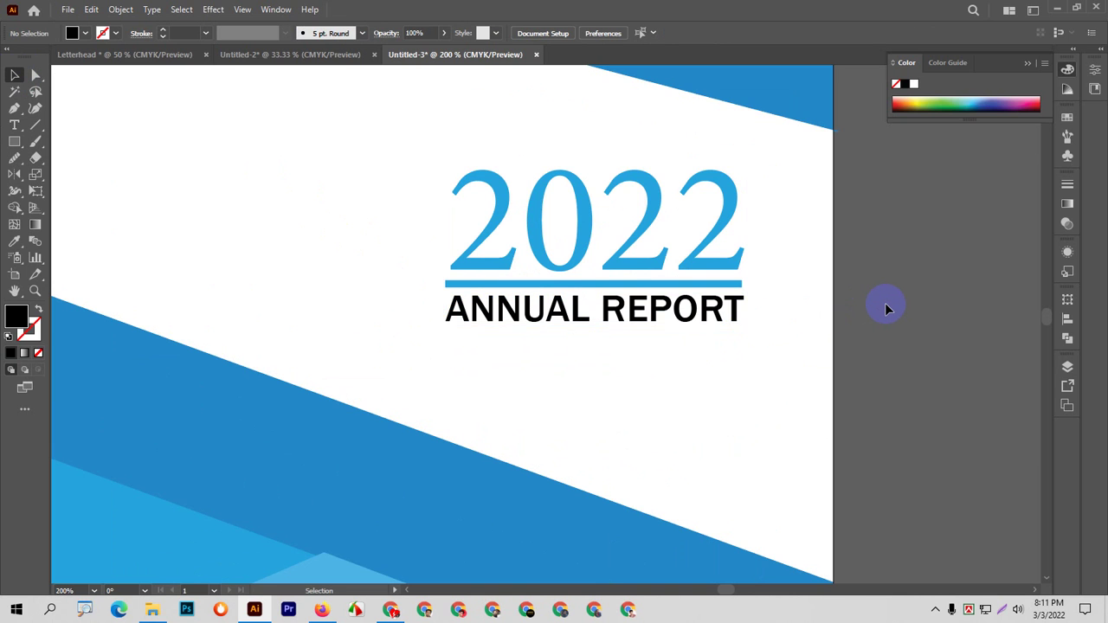
key("ctrl+minus")
scroll(893, 303, "down", 1)
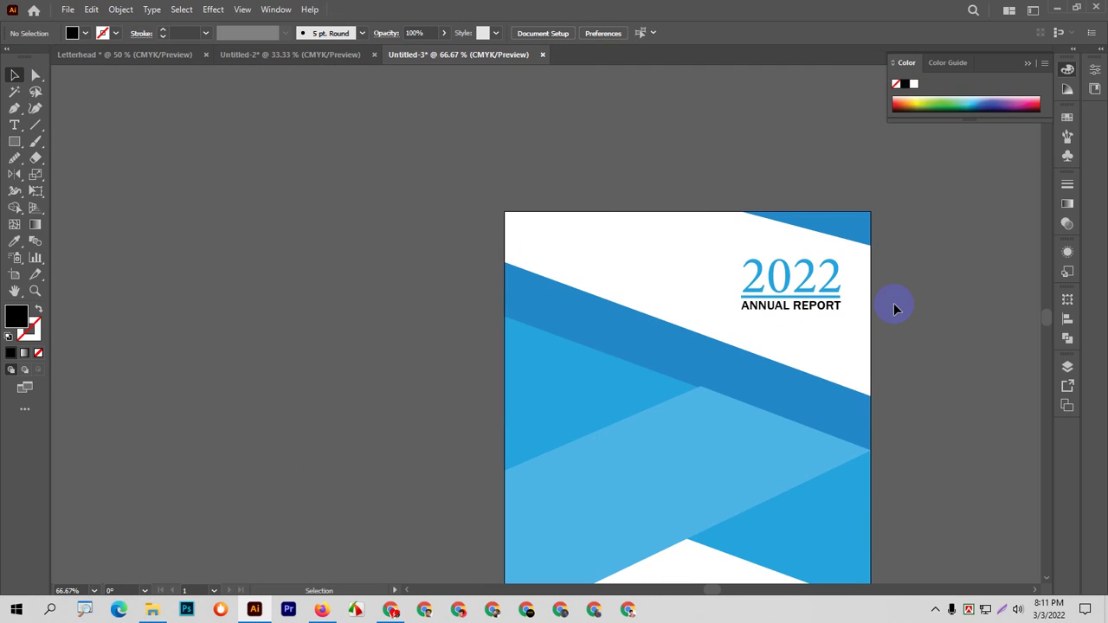
Alt-drag a copy of ANNUAL REPORT to the top-left and retype it as COMPANY LOGO.
scroll(894, 304, "down", 1)
scroll(894, 303, "down", 1)
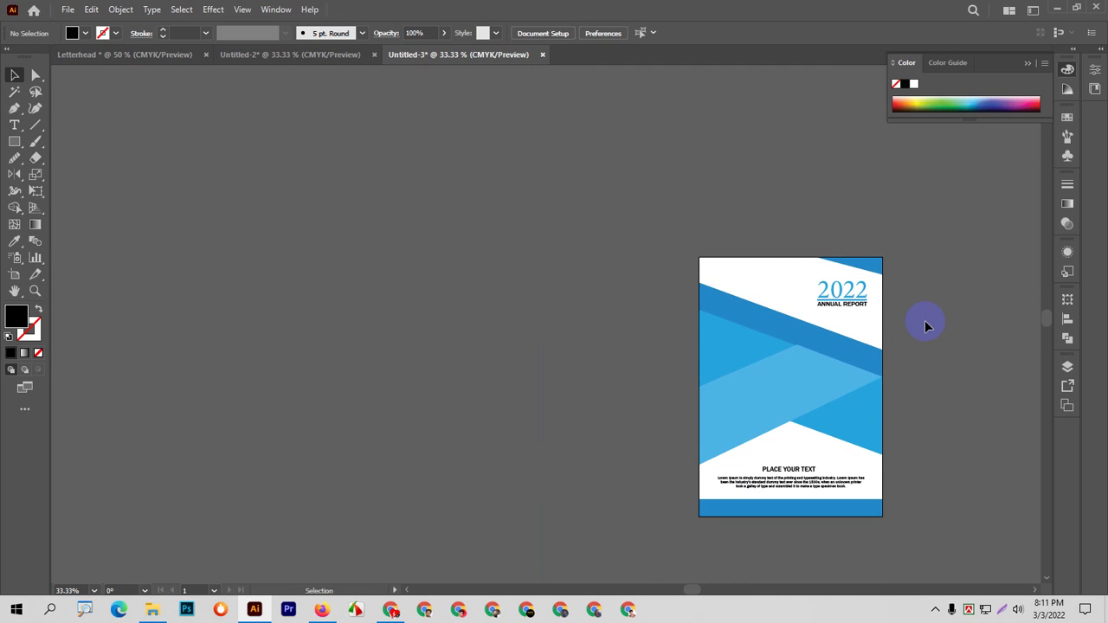
scroll(926, 326, "down", 1)
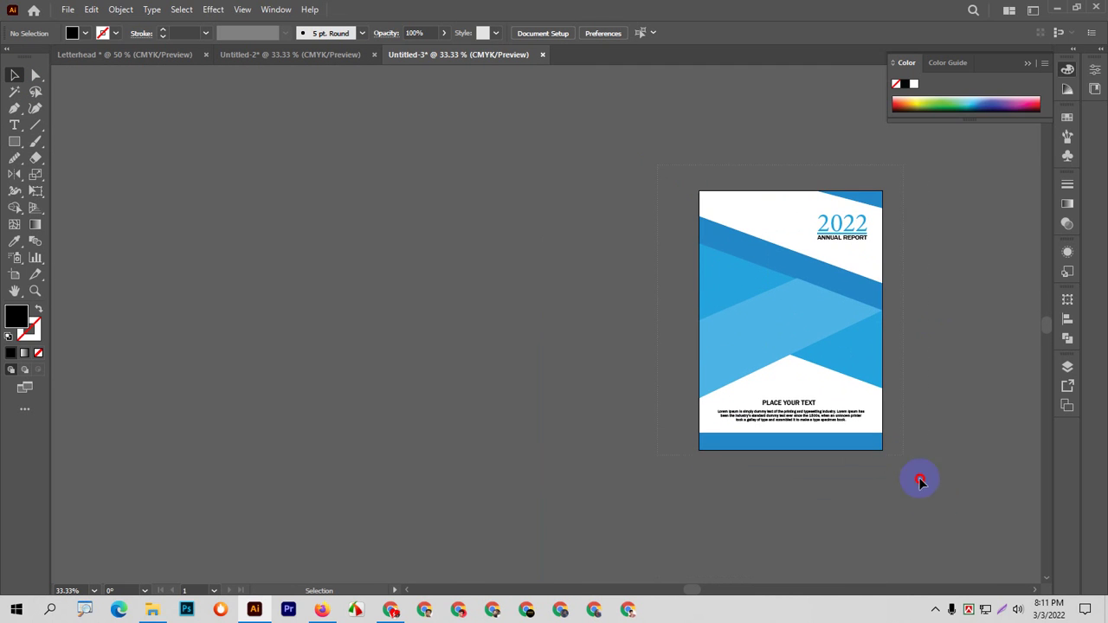
key("ctrl+a")
left_click(956, 286)
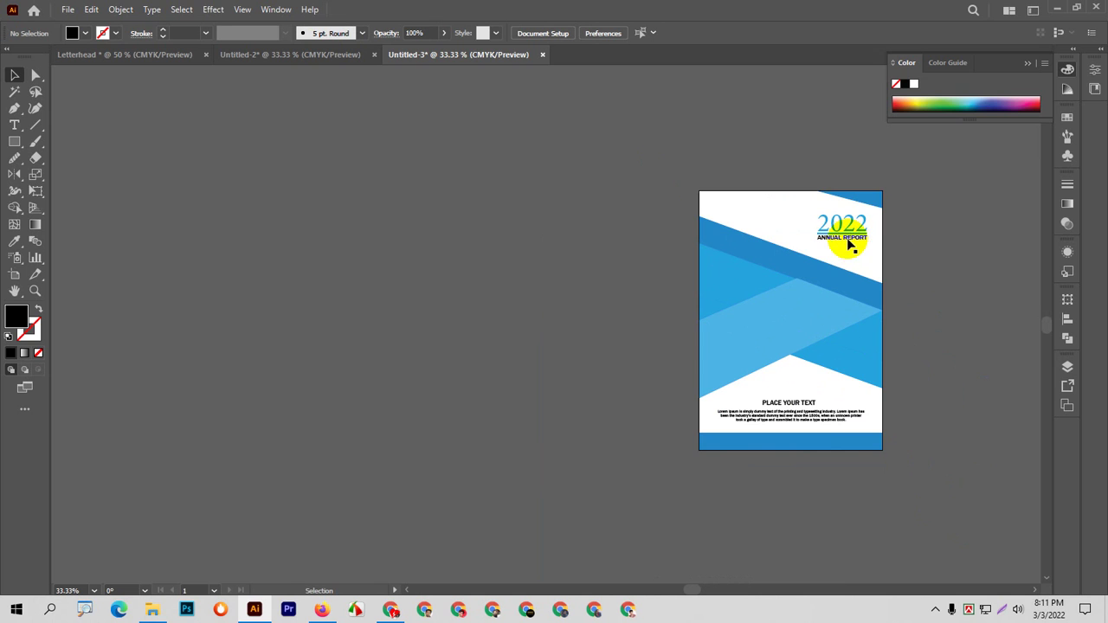
left_click_drag(851, 245, 739, 210)
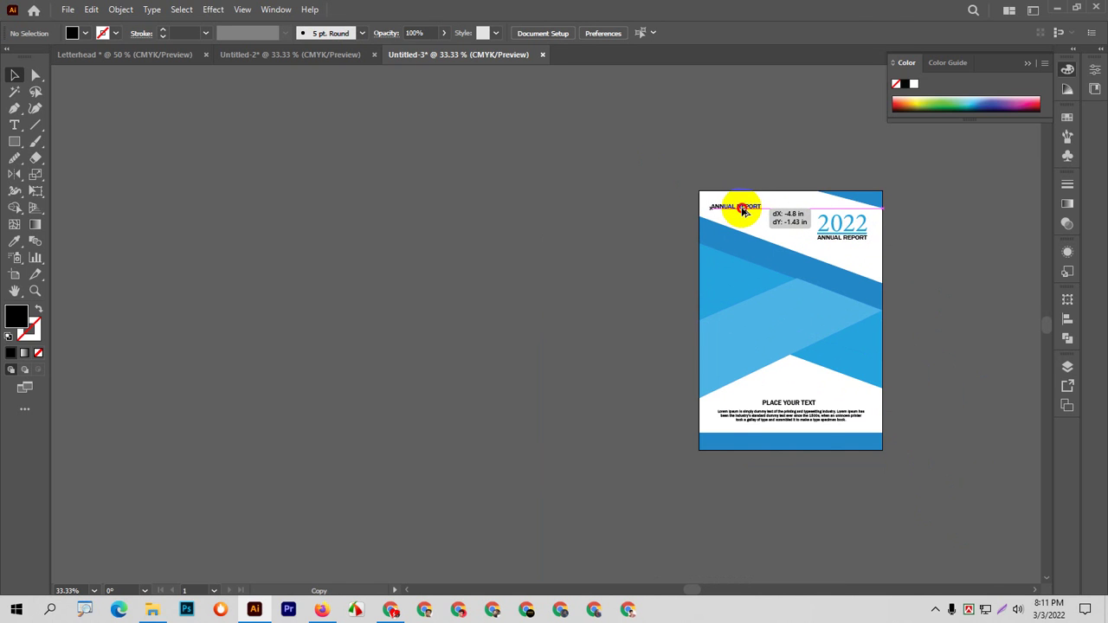
scroll(739, 211, "up", 3)
key("t")
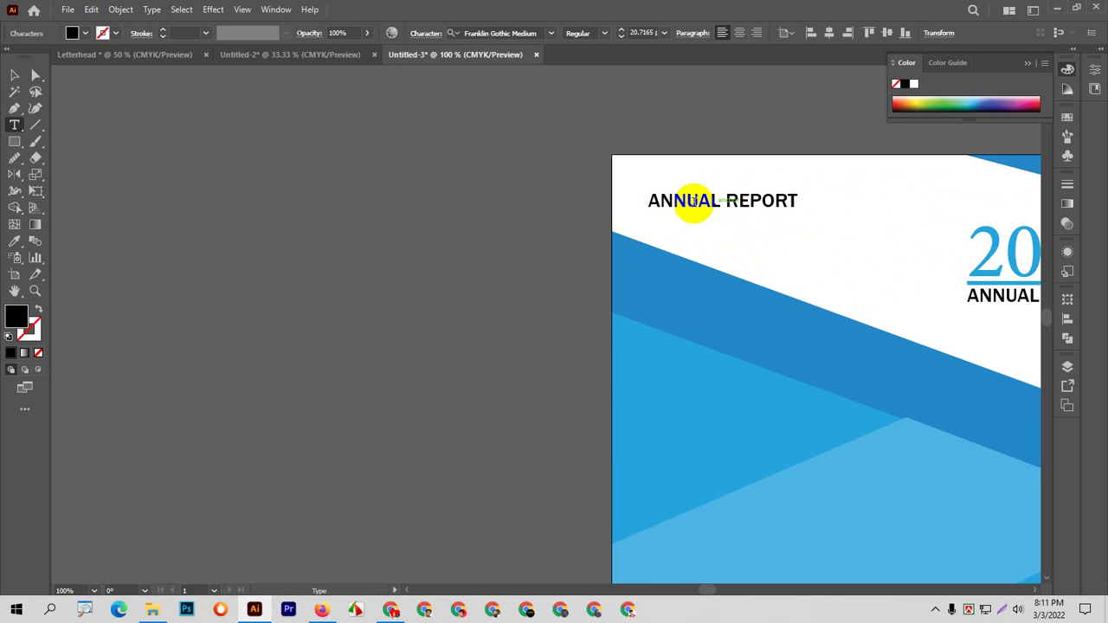
left_click_drag(649, 197, 847, 221)
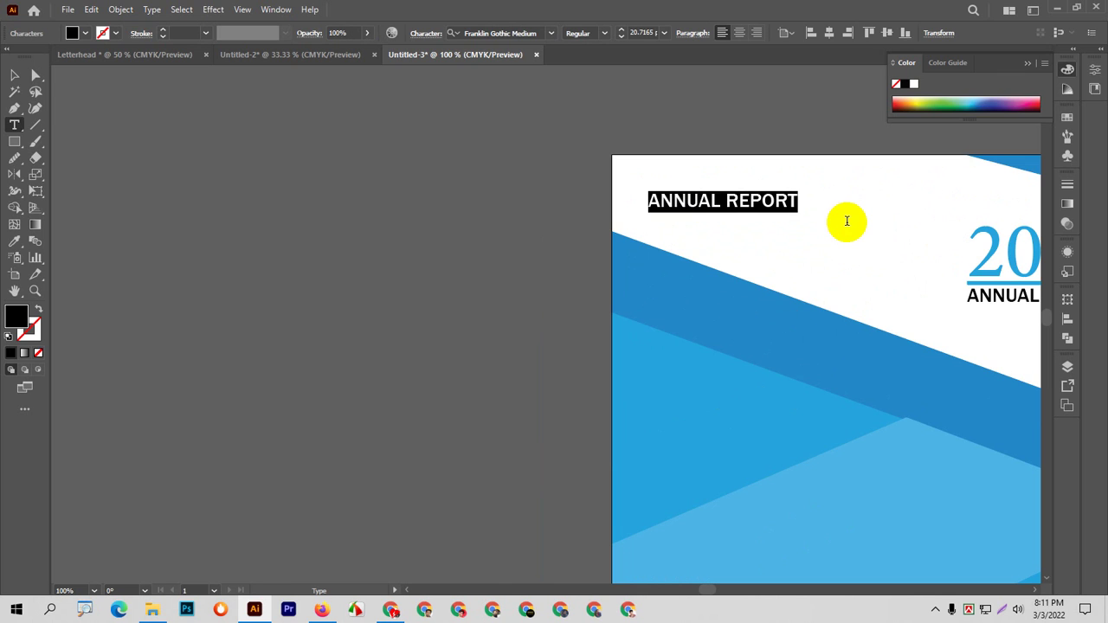
type("c")
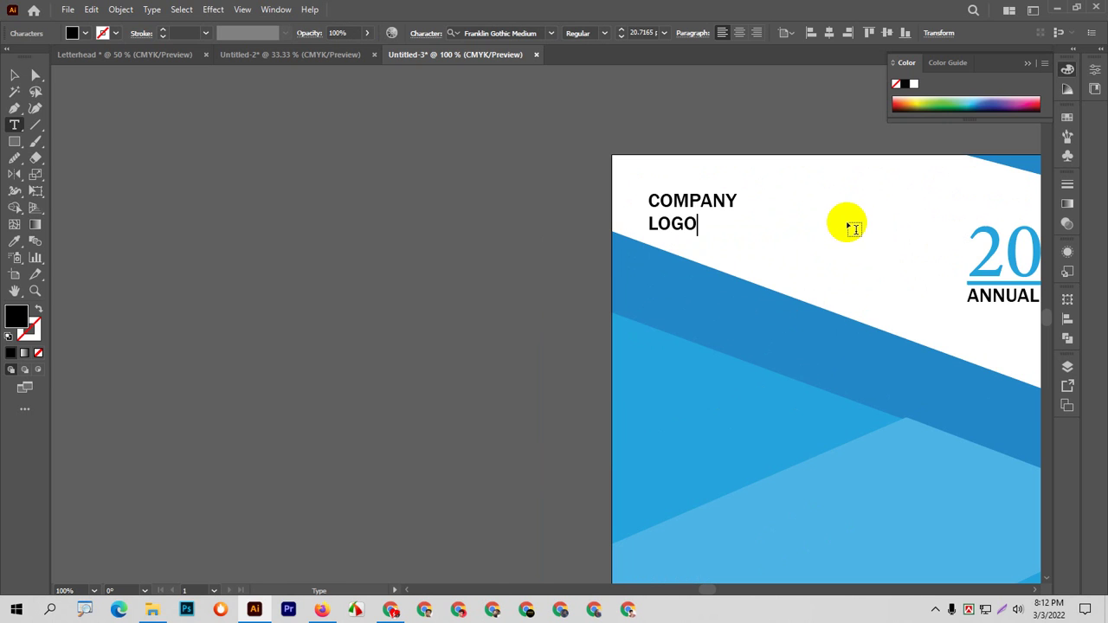
left_click(14, 75)
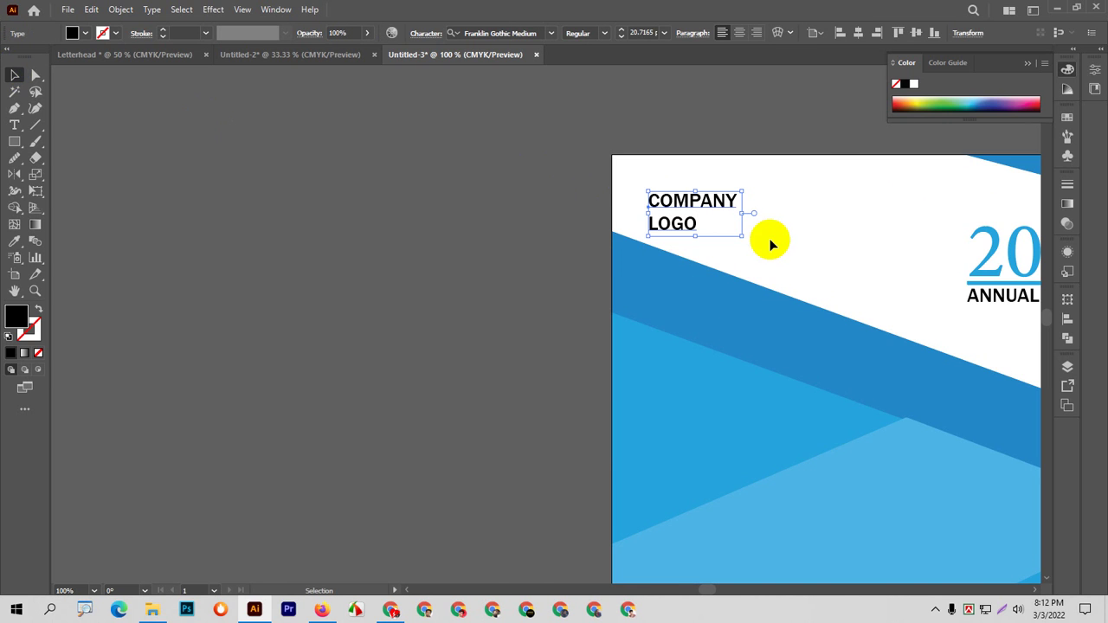
Centre-align the two COMPANY LOGO lines and position them in the top-left corner.
left_click(740, 33)
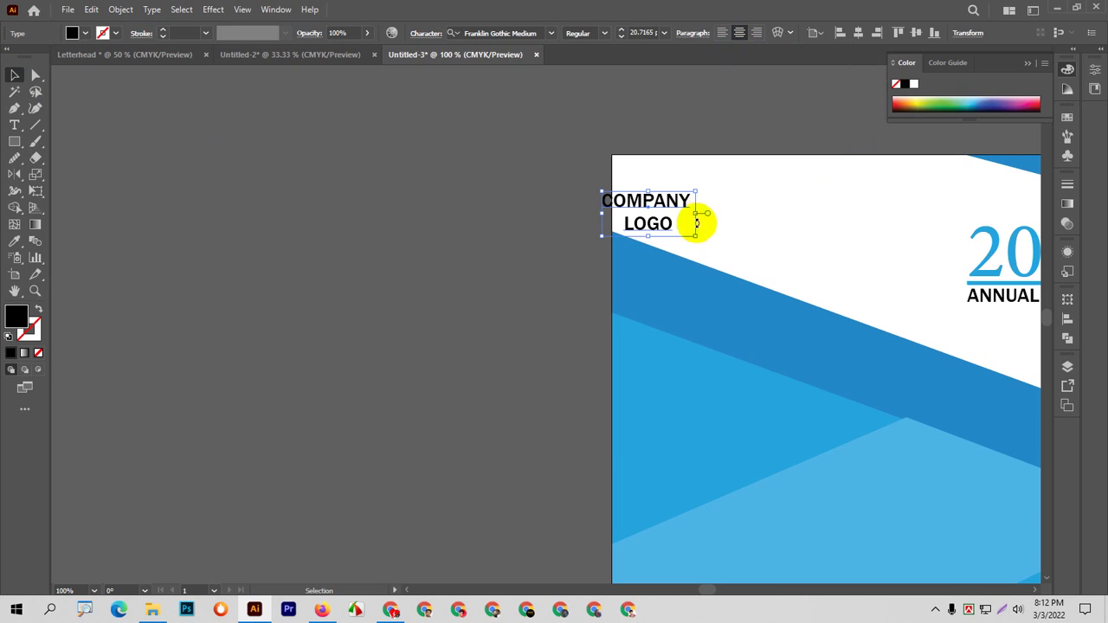
left_click_drag(667, 199, 709, 193)
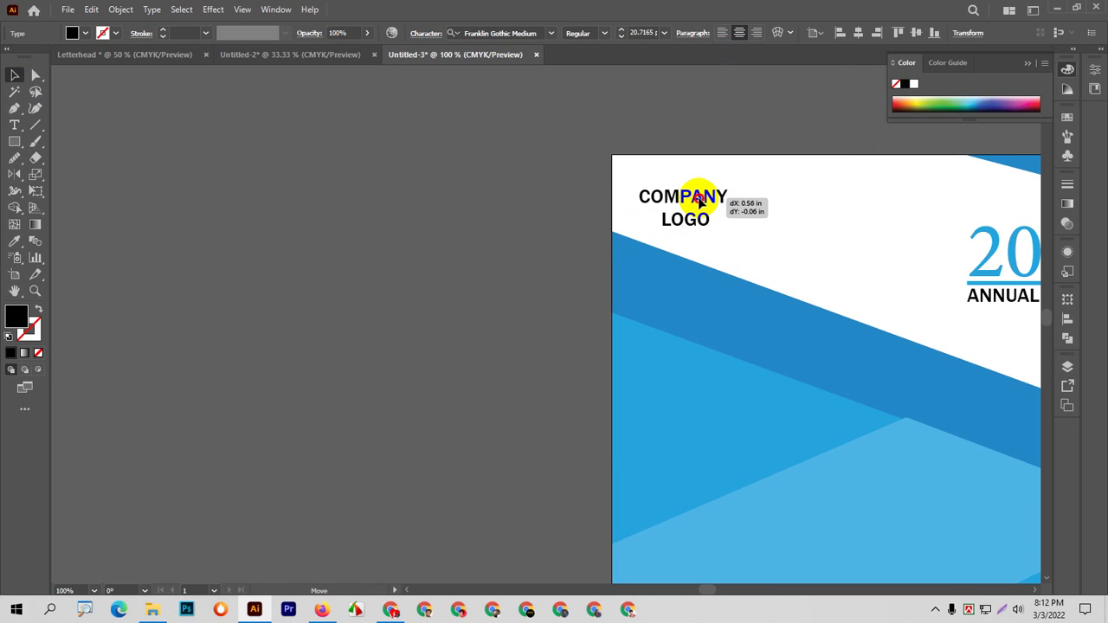
left_click(597, 212)
scroll(536, 209, "down", 3)
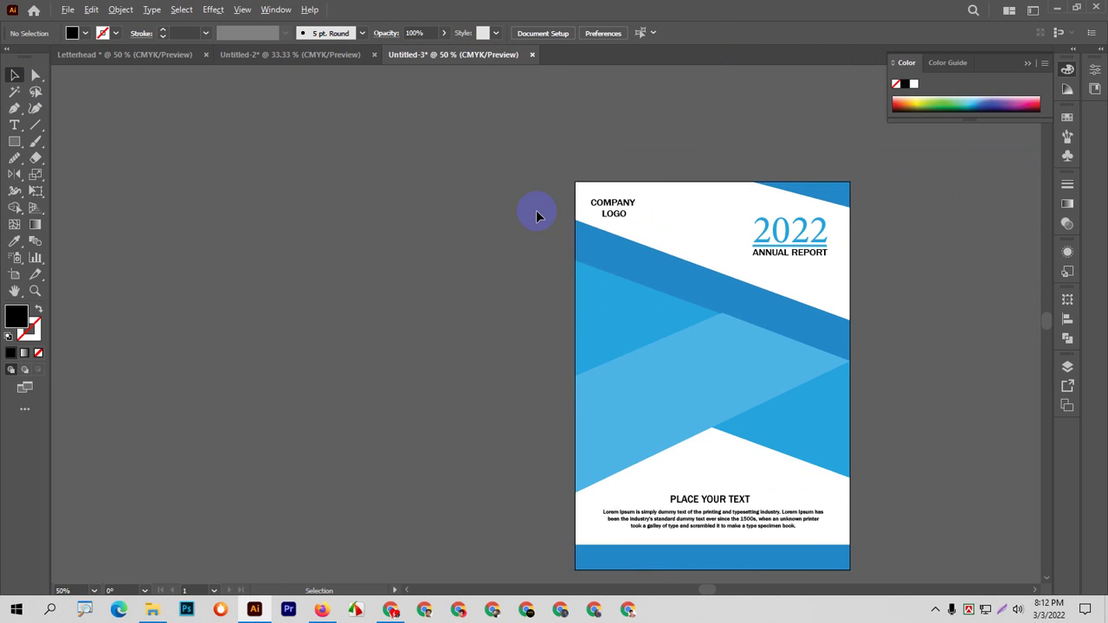
left_click_drag(581, 217, 606, 220)
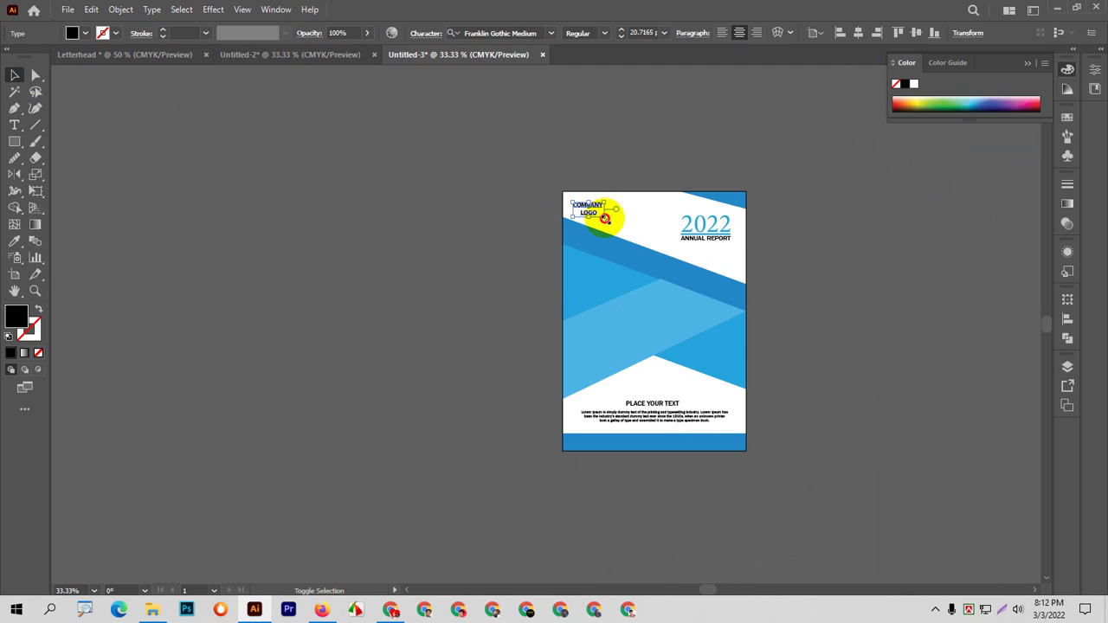
left_click(598, 165)
scroll(588, 219, "up", 3)
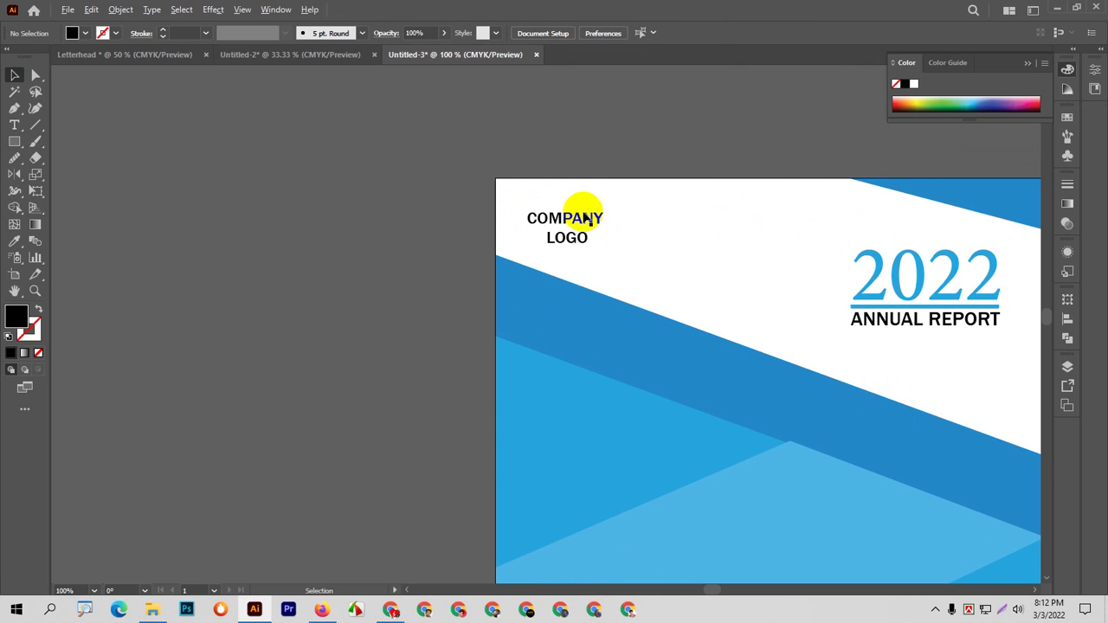
left_click_drag(586, 219, 579, 212)
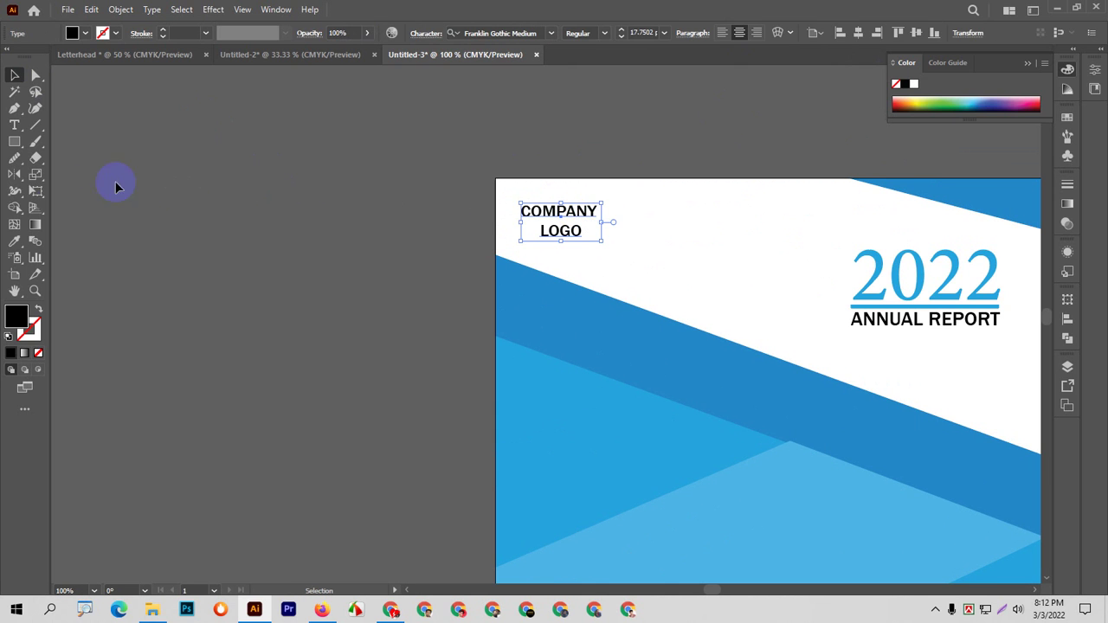
Colour COMPANY LOGO with the 2022 title's blue using the Eyedropper, then fine-tune its position.
left_click(14, 241)
left_click(643, 431)
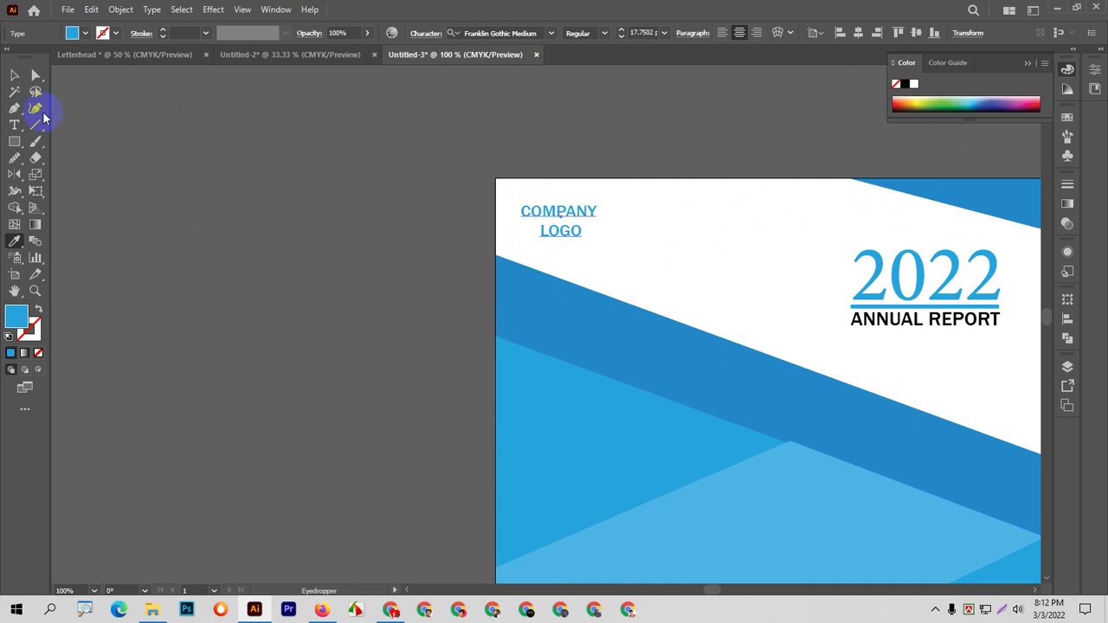
left_click(14, 75)
left_click(185, 168)
scroll(203, 175, "down", 1)
scroll(205, 180, "down", 1)
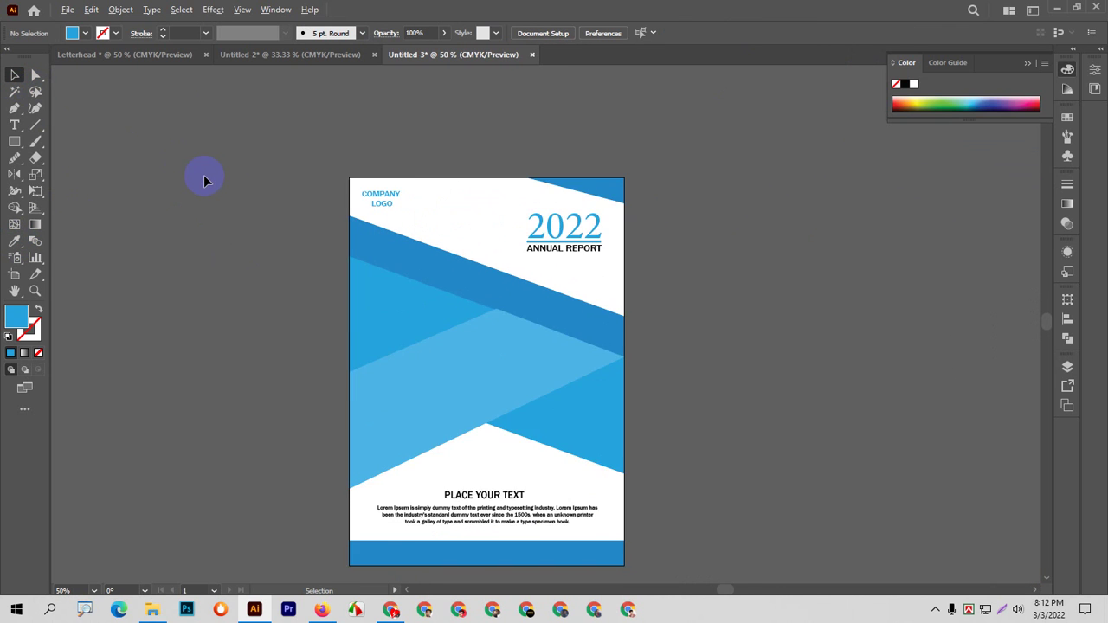
scroll(206, 180, "down", 1)
left_click_drag(309, 191, 320, 199)
scroll(322, 200, "up", 2)
Draw a rectangle covering the entire page and fill it with white.
left_click(324, 201)
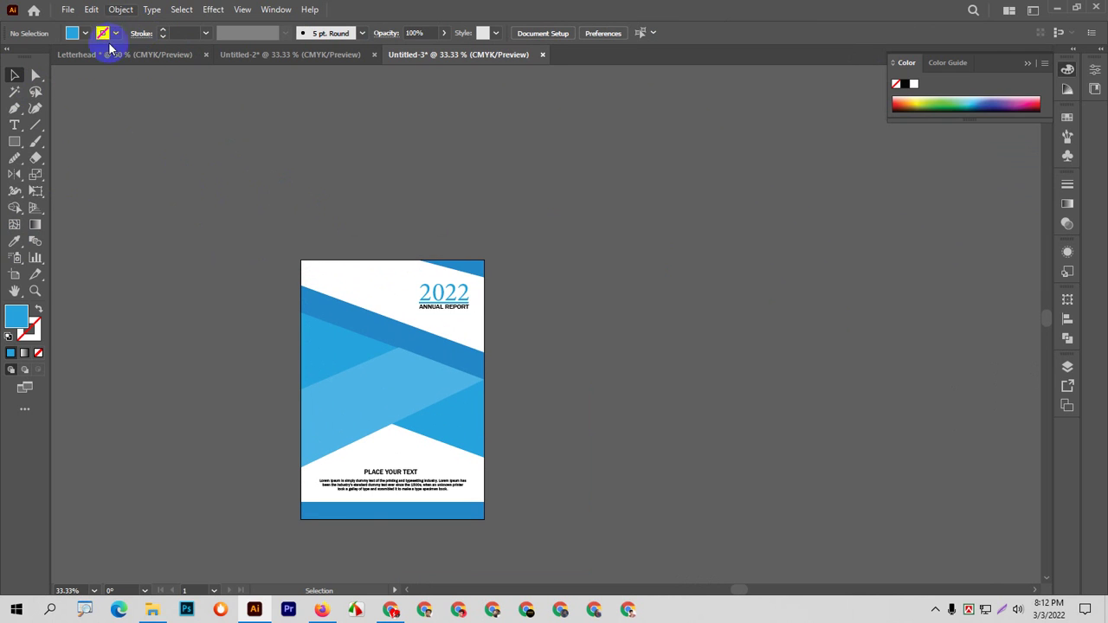
left_click(16, 145)
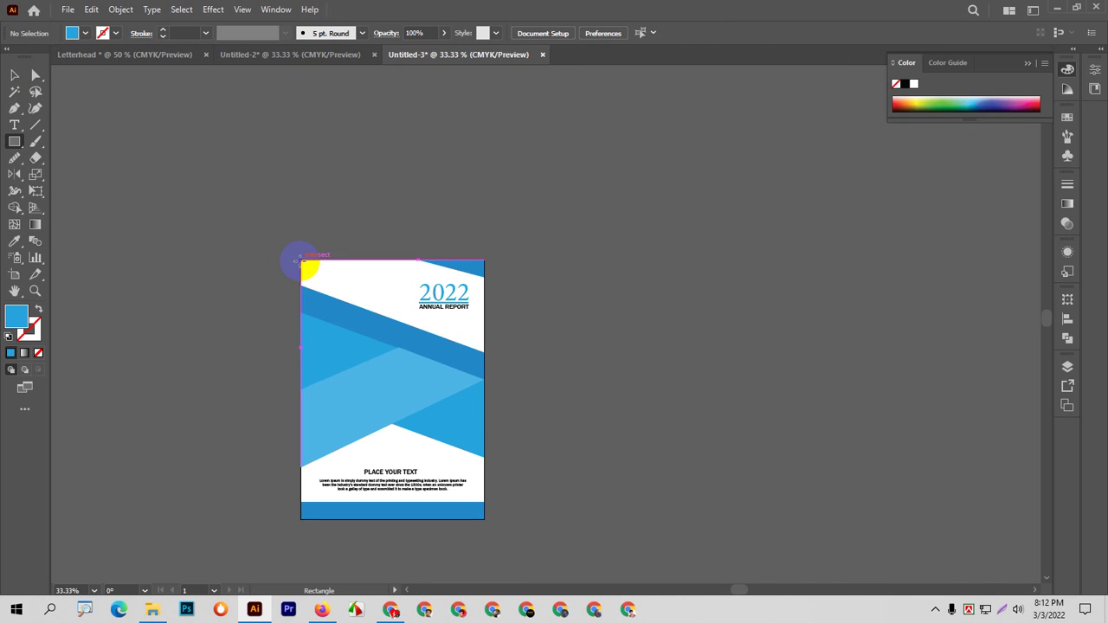
left_click_drag(301, 259, 486, 519)
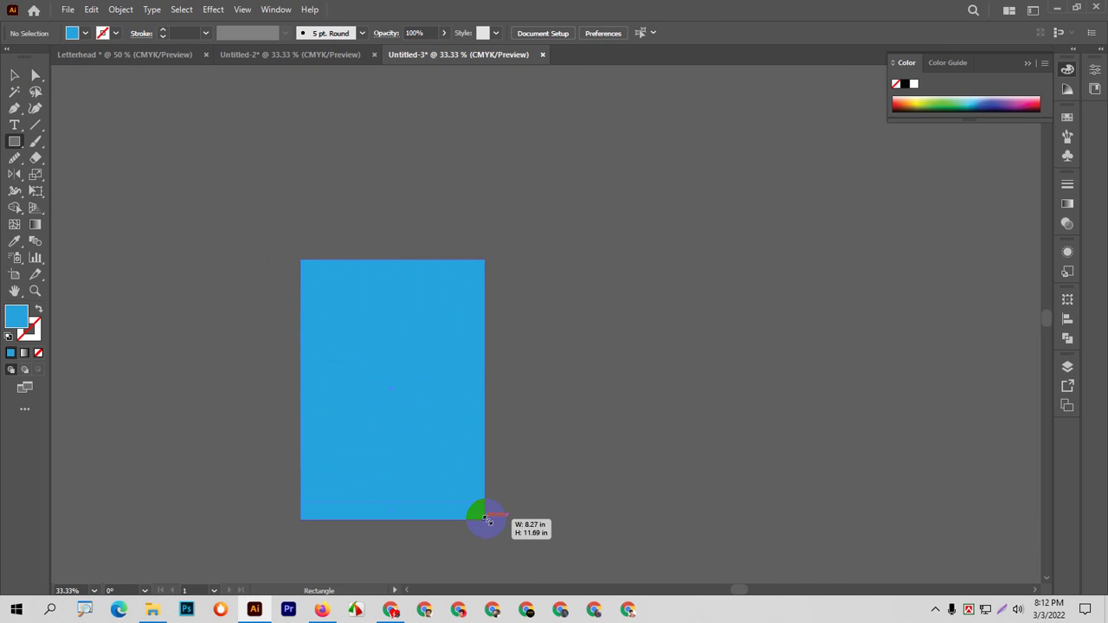
left_click(85, 33)
left_click(28, 56)
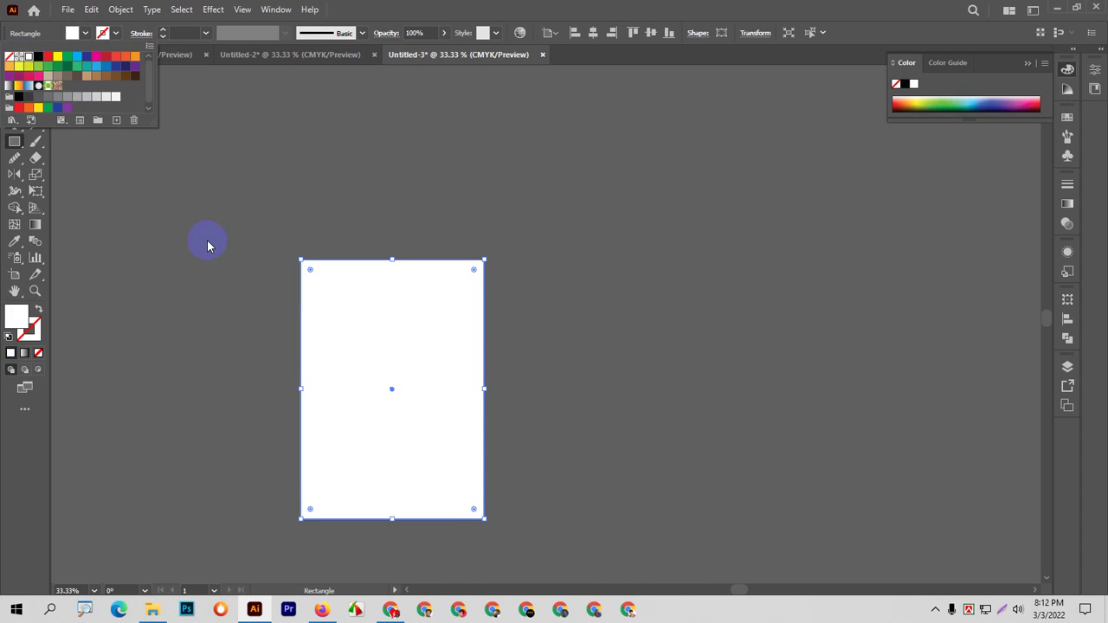
left_click(12, 74)
Send the white rectangle behind all the cover artwork with Arrange > Send to Back.
right_click(414, 322)
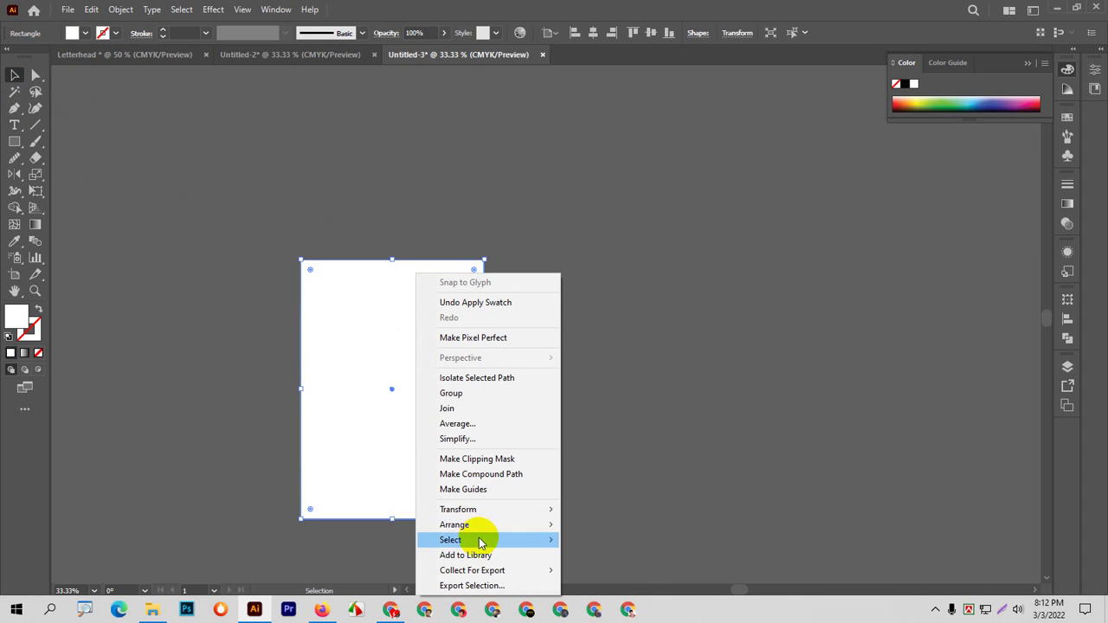
mouse_move(455, 524)
left_click(616, 572)
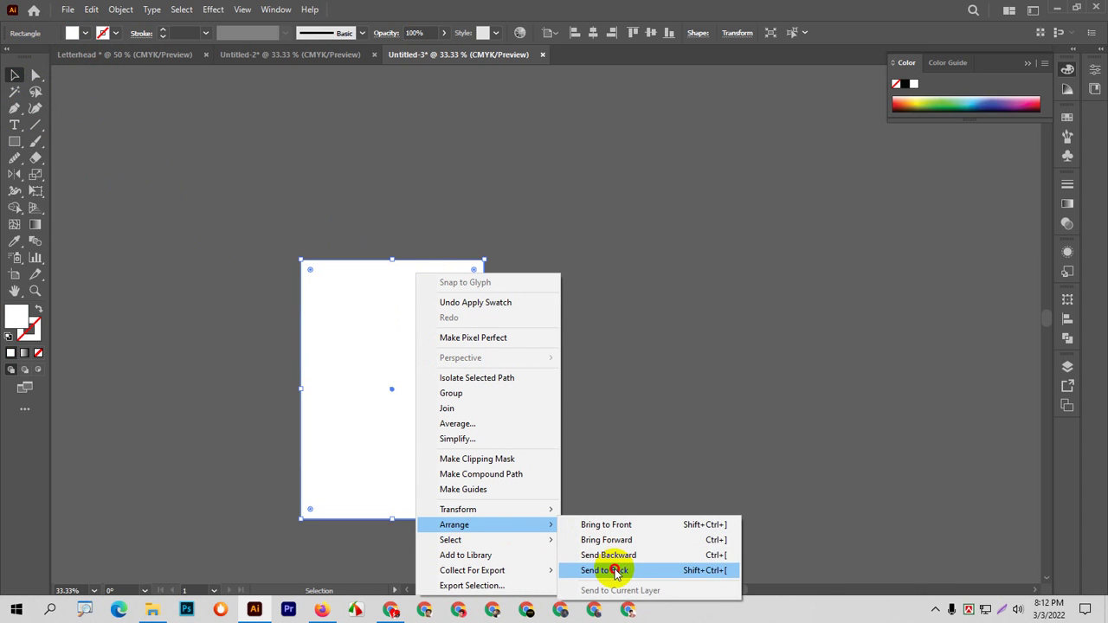
left_click(141, 129)
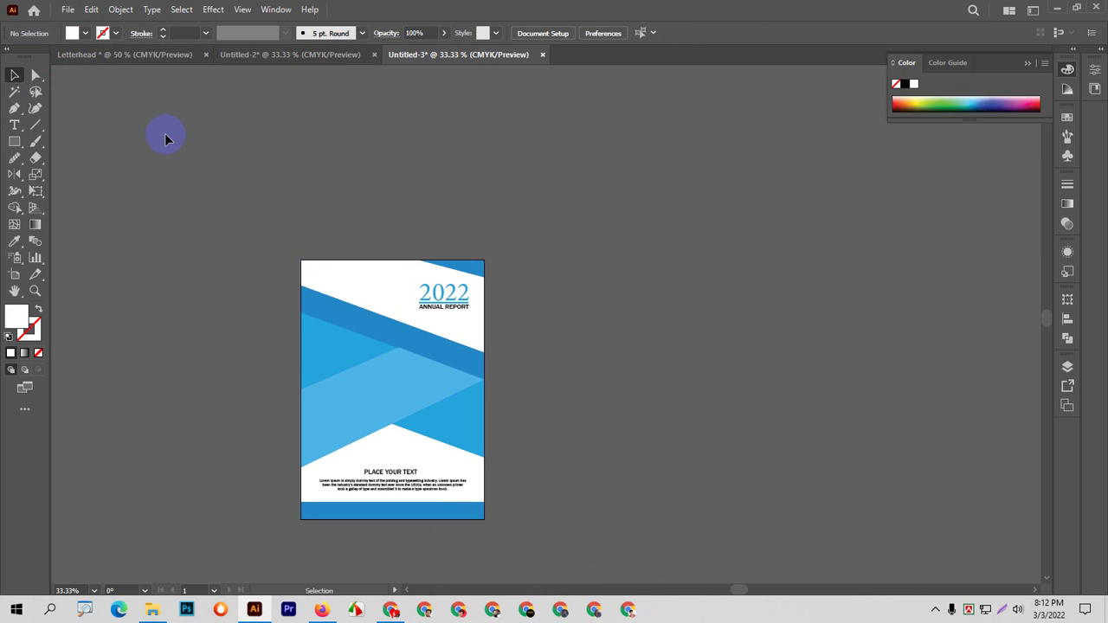
Select all the cover artwork and group it together.
left_click_drag(614, 532, 291, 354)
right_click(293, 355)
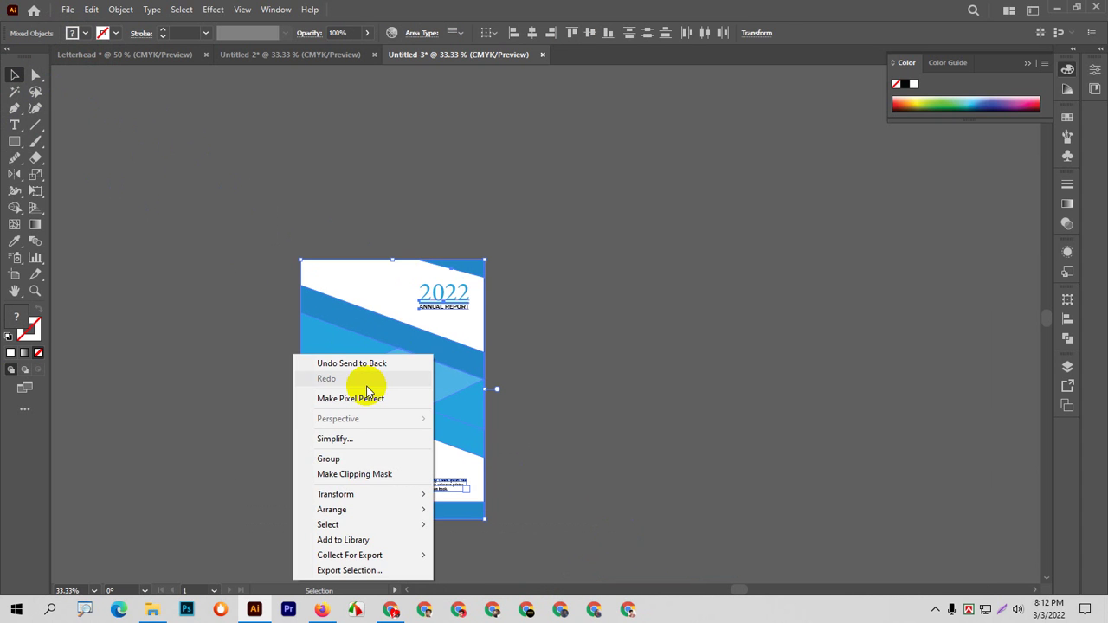
left_click(349, 460)
Export the cover as a JPEG through File > Export > Save for Web (Legacy).
left_click(67, 10)
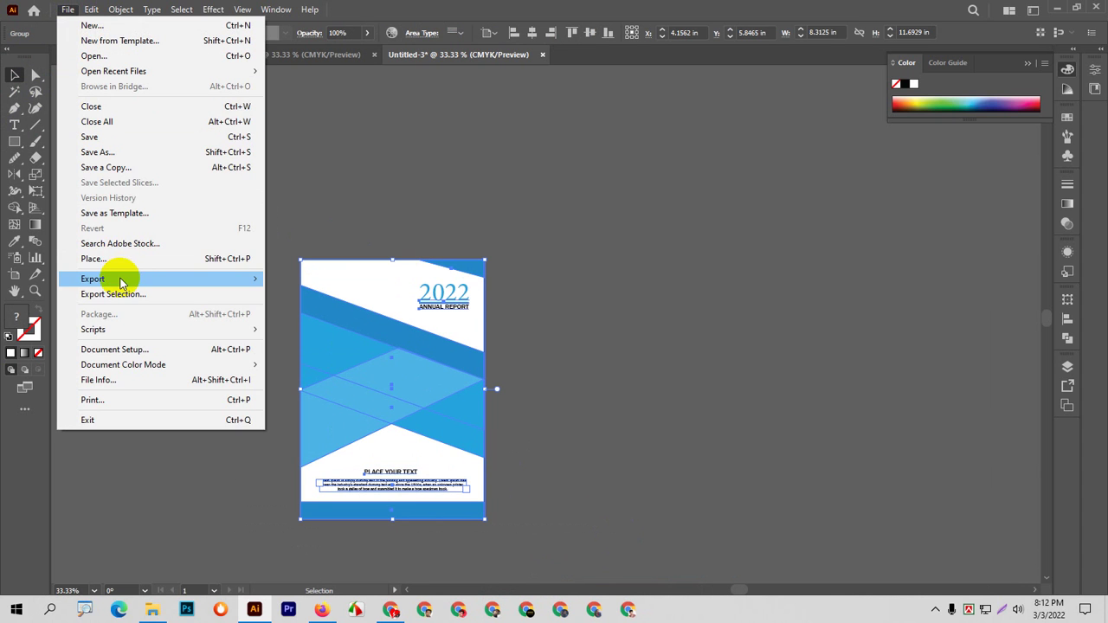
mouse_move(93, 279)
left_click(322, 308)
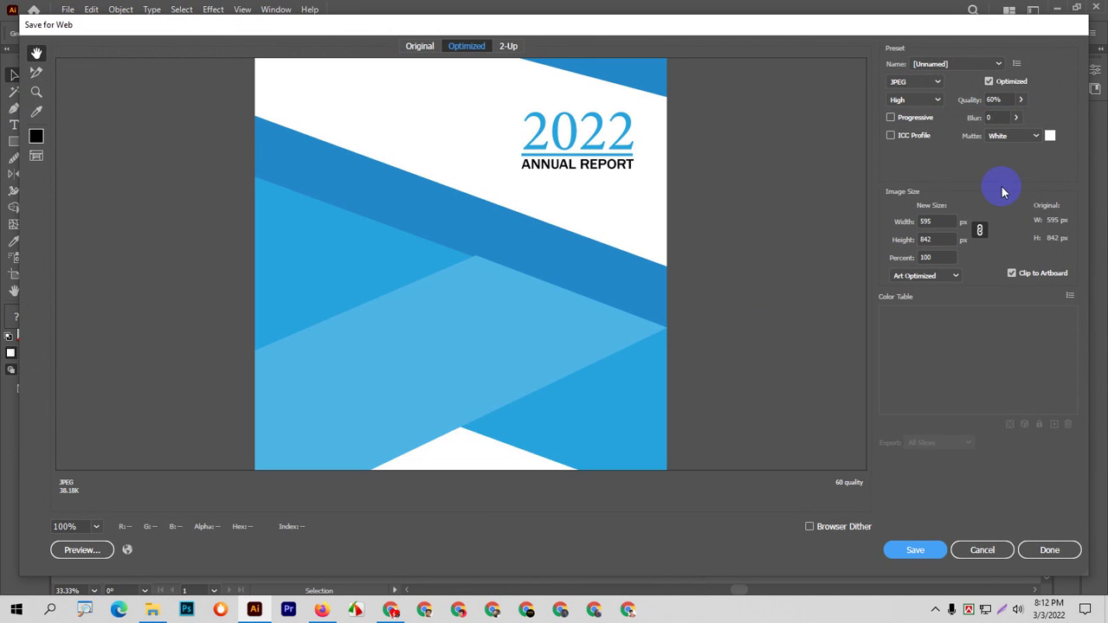
left_click(920, 552)
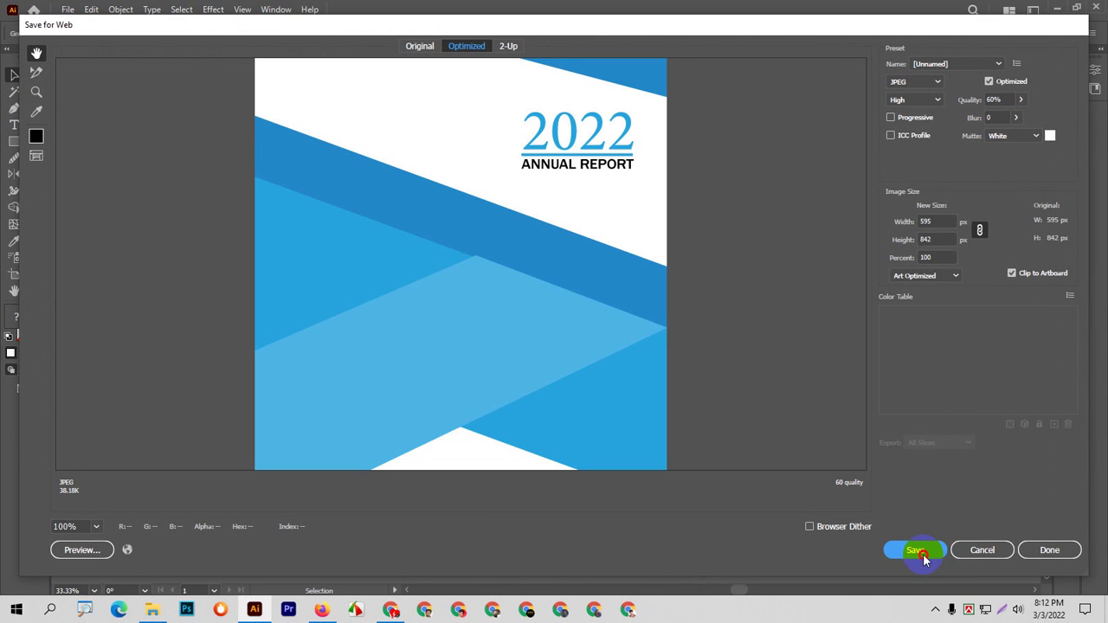
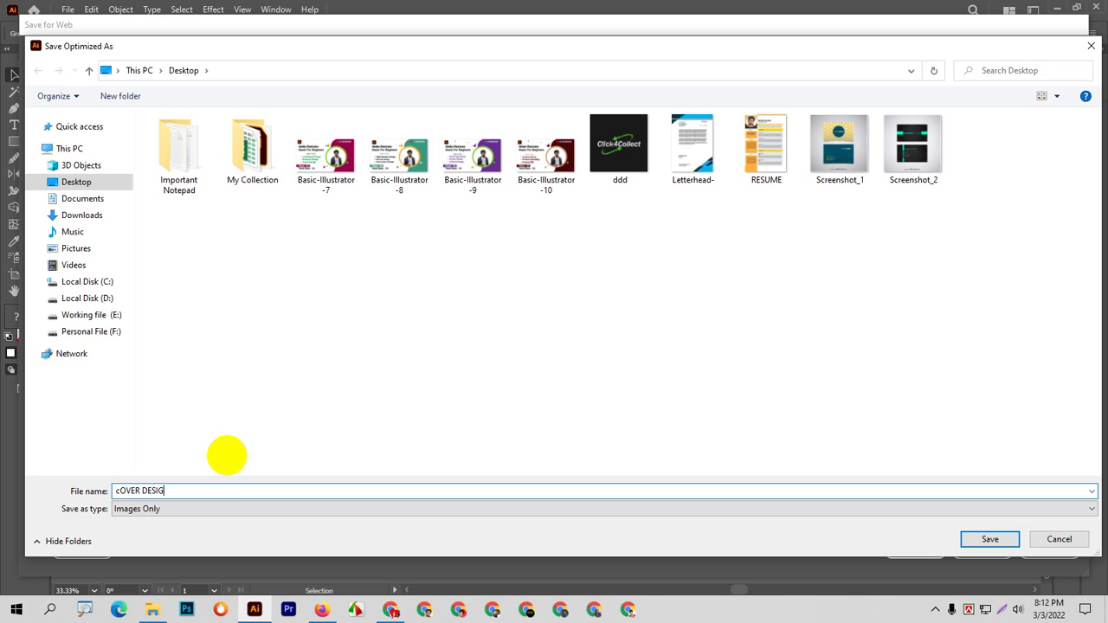
Save the cover image to the Desktop as cOVER DESIGN, deselect it, and show the Letterhead document.
left_click(977, 540)
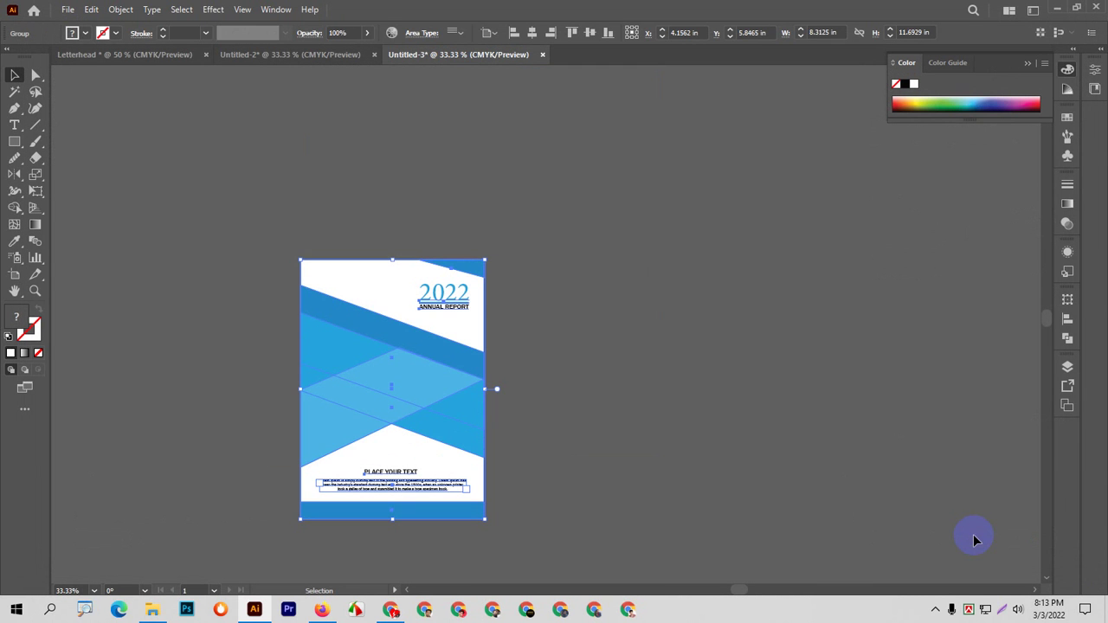
left_click(500, 254)
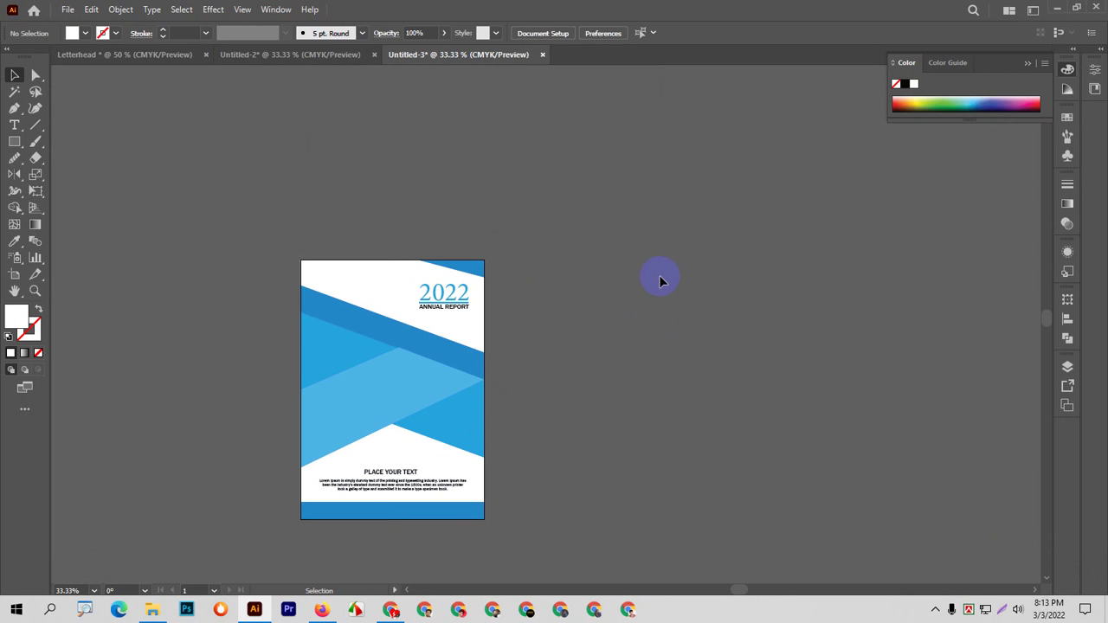
left_click(99, 55)
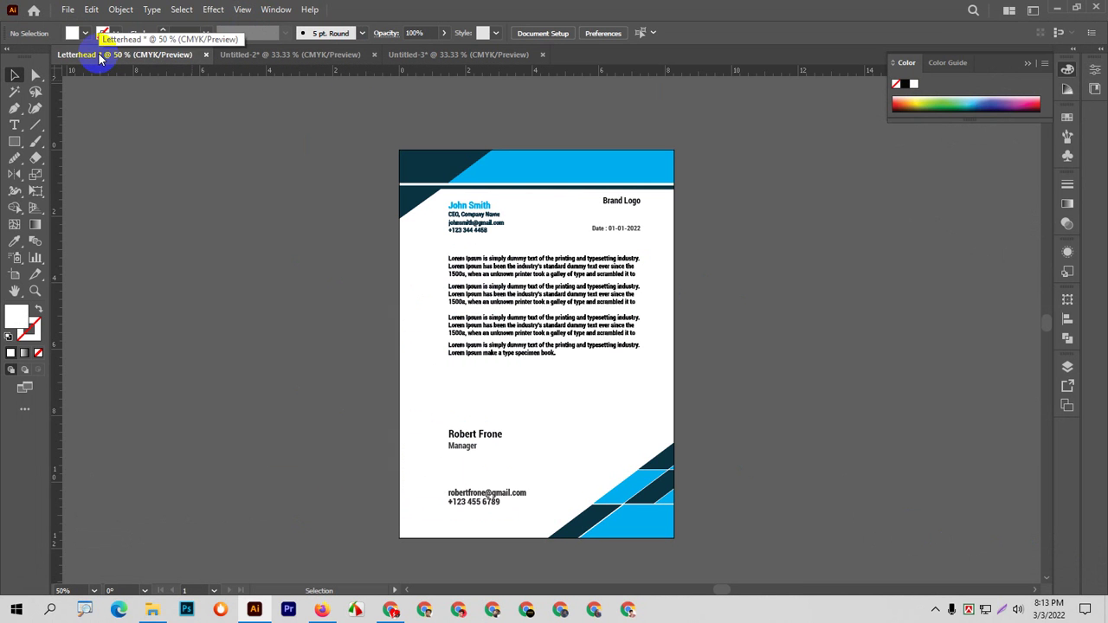
Save the letterhead as Letterhead.ai on the Desktop.
left_click(67, 10)
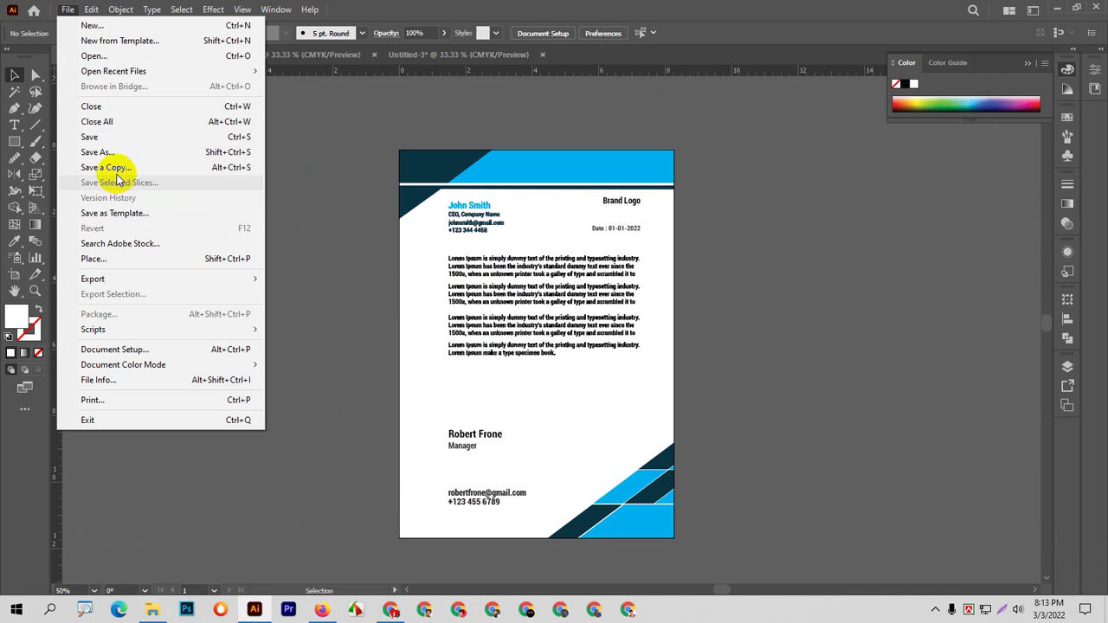
left_click(108, 155)
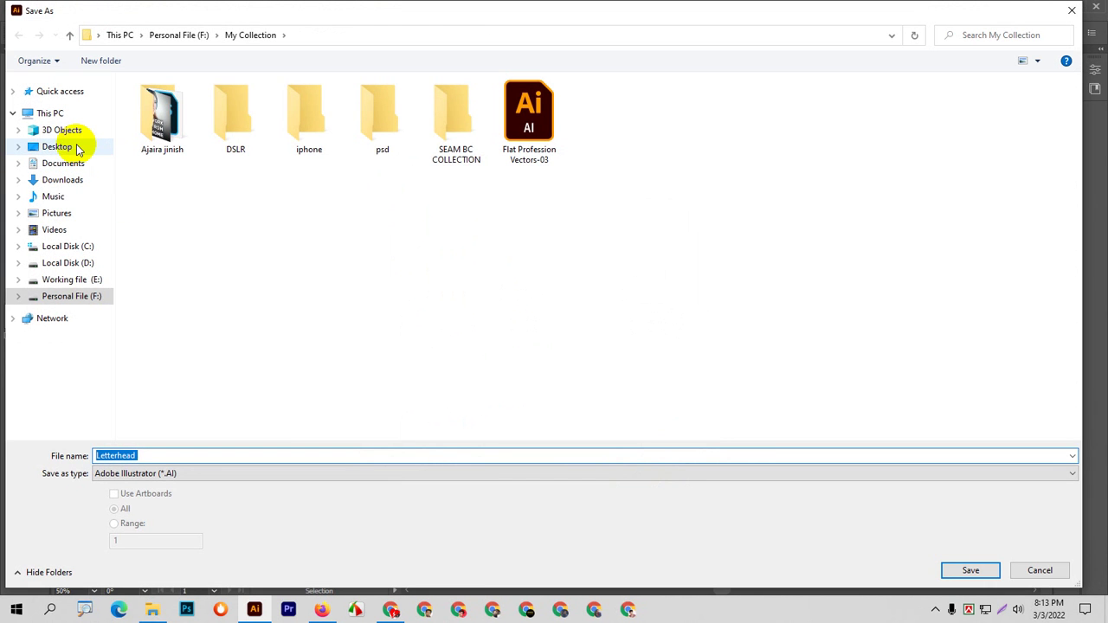
left_click(76, 149)
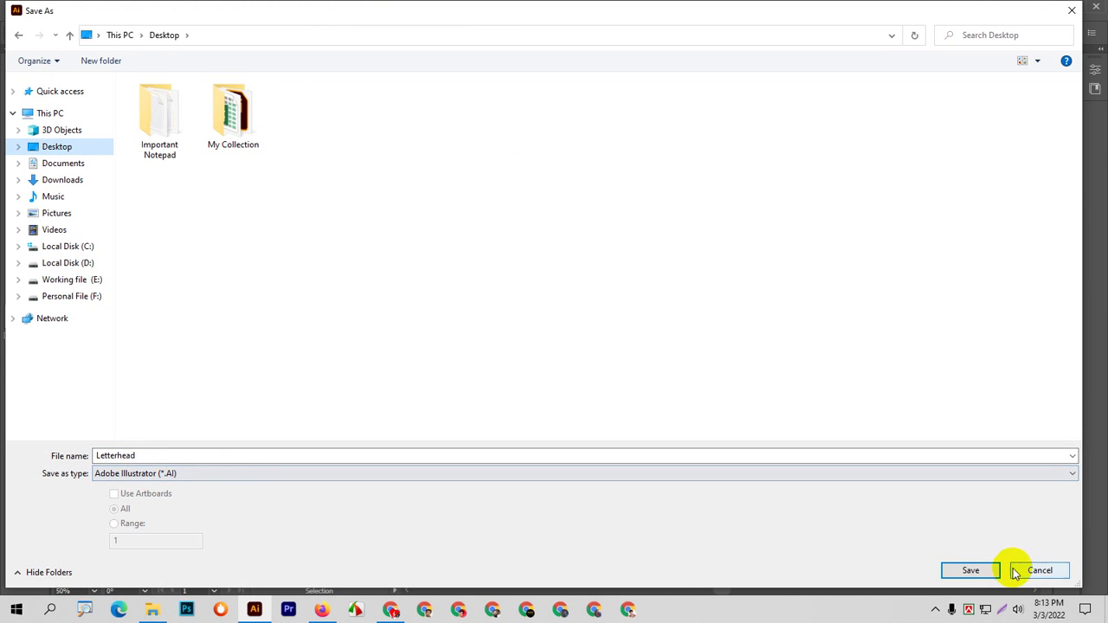
left_click(975, 570)
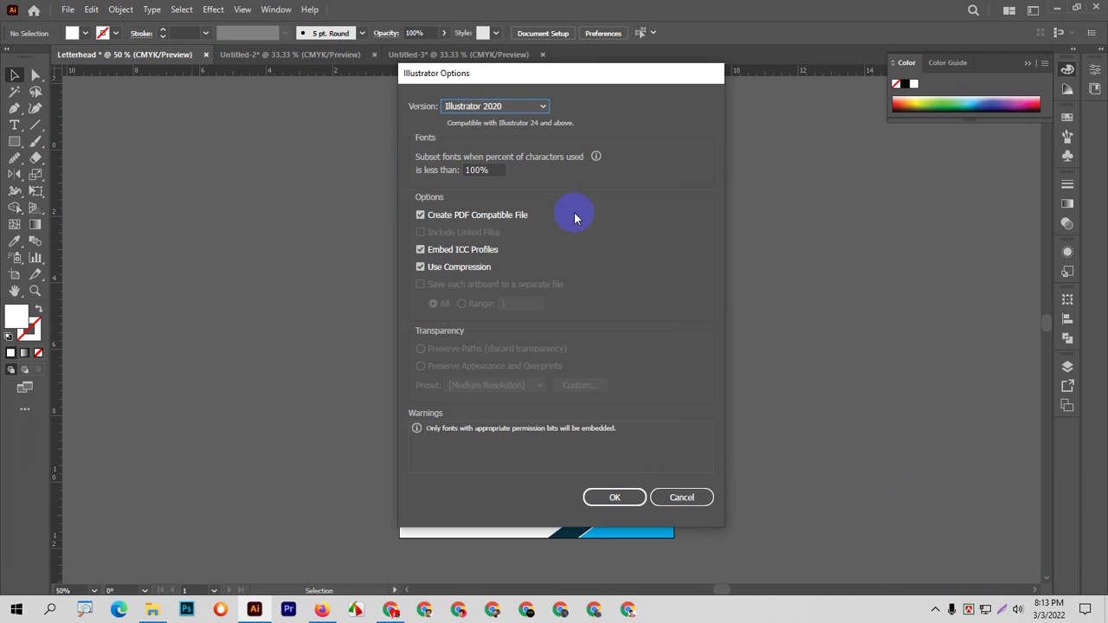
Set the Illustrator Options version to Illustrator CC (Legacy) and confirm the save.
left_click(507, 106)
left_click(511, 159)
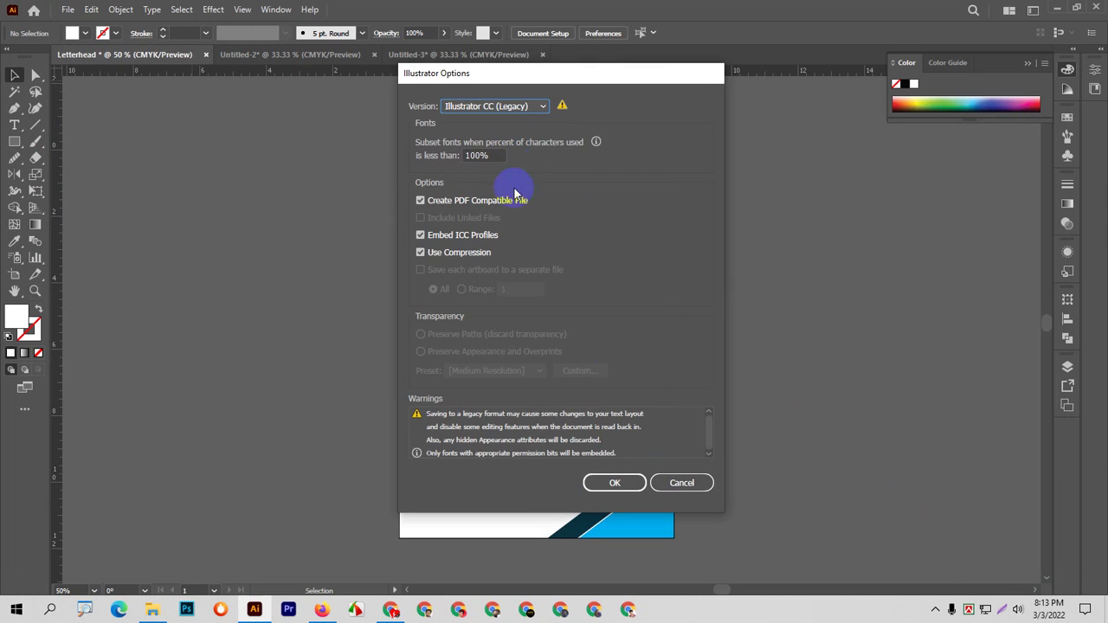
left_click(604, 482)
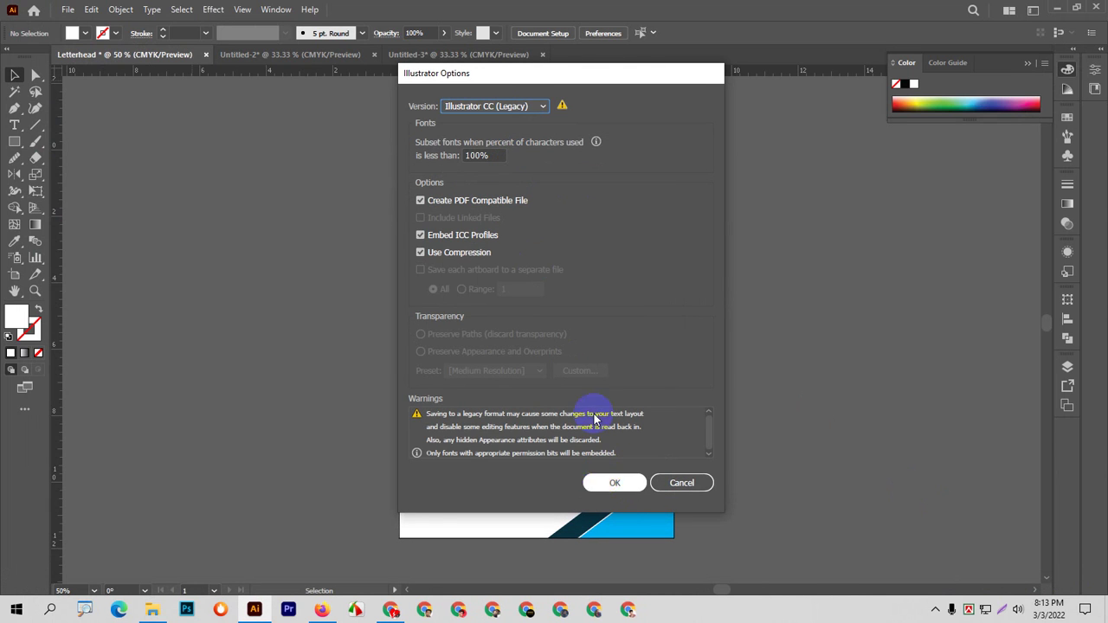
left_click(509, 105)
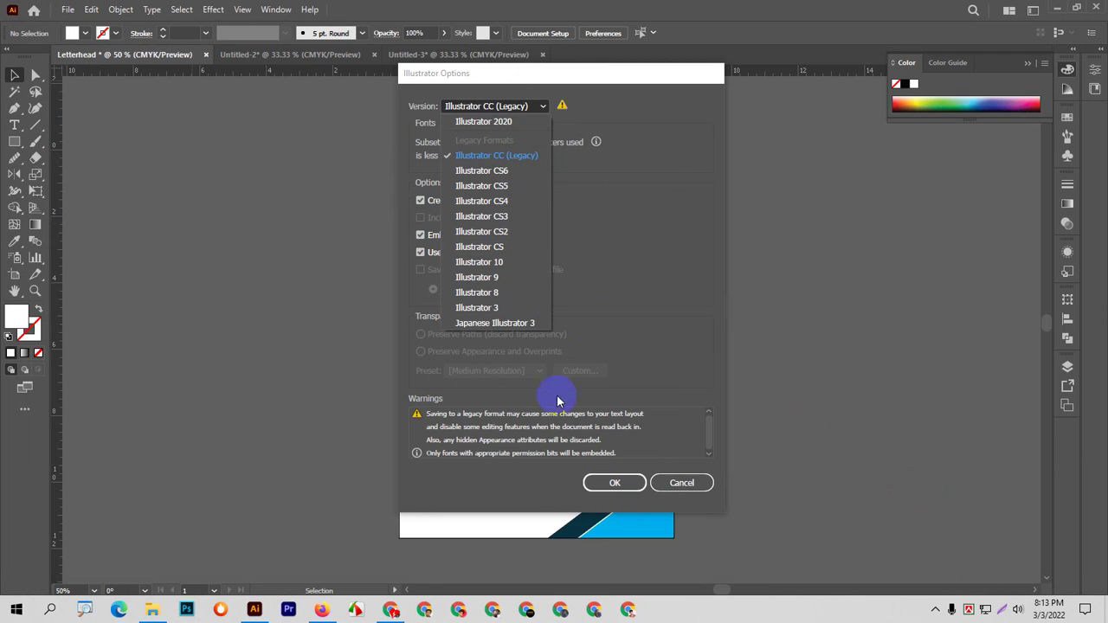
left_click(613, 482)
left_click(450, 102)
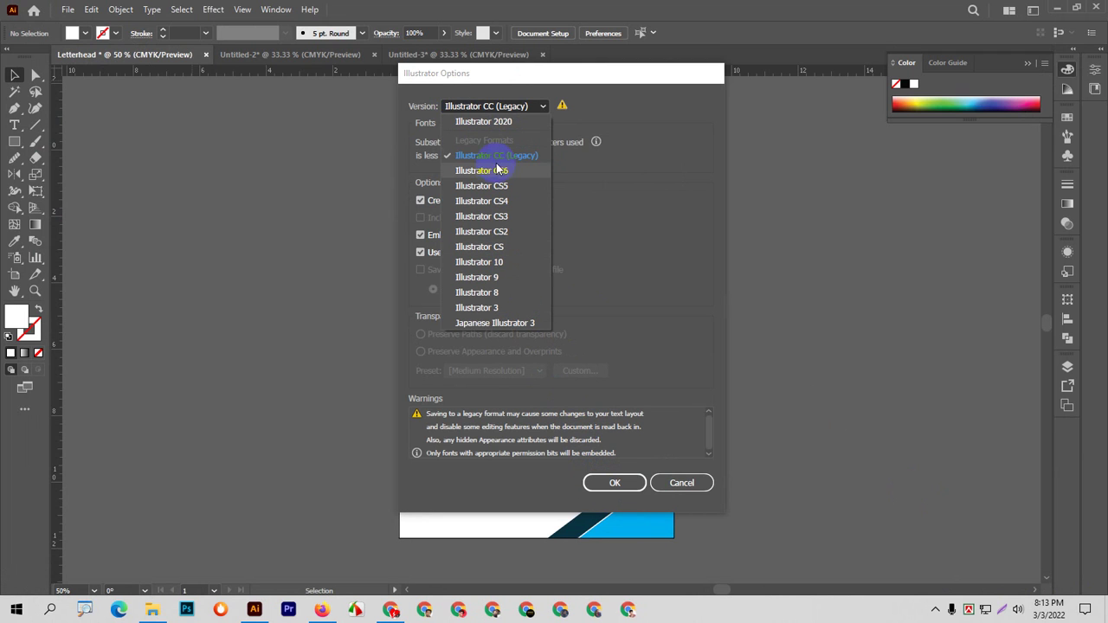
left_click(507, 104)
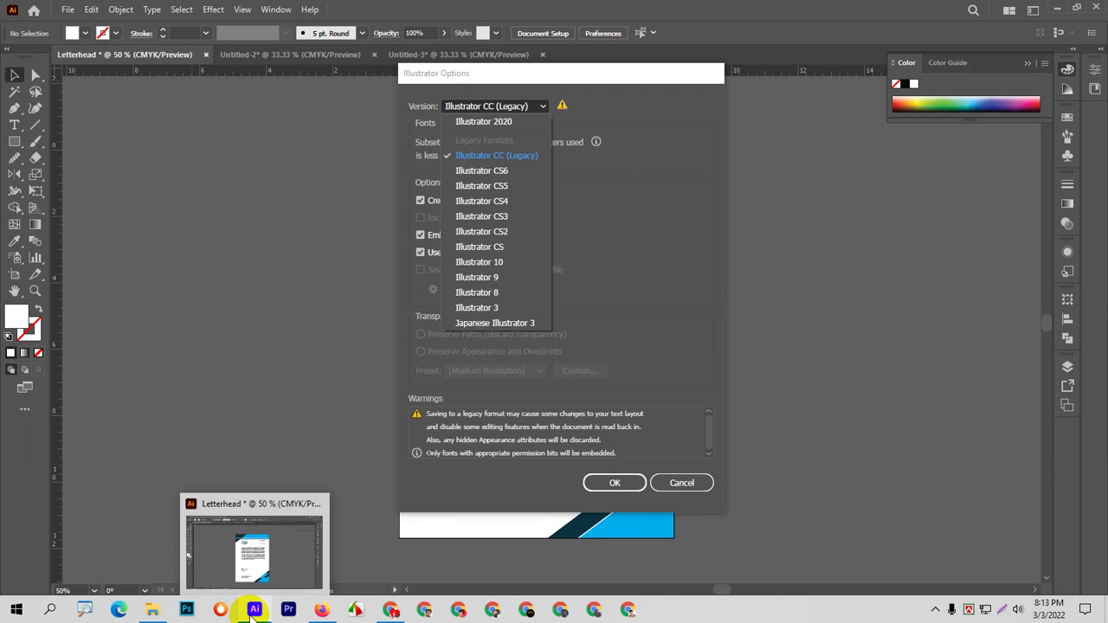
left_click(616, 498)
left_click(613, 490)
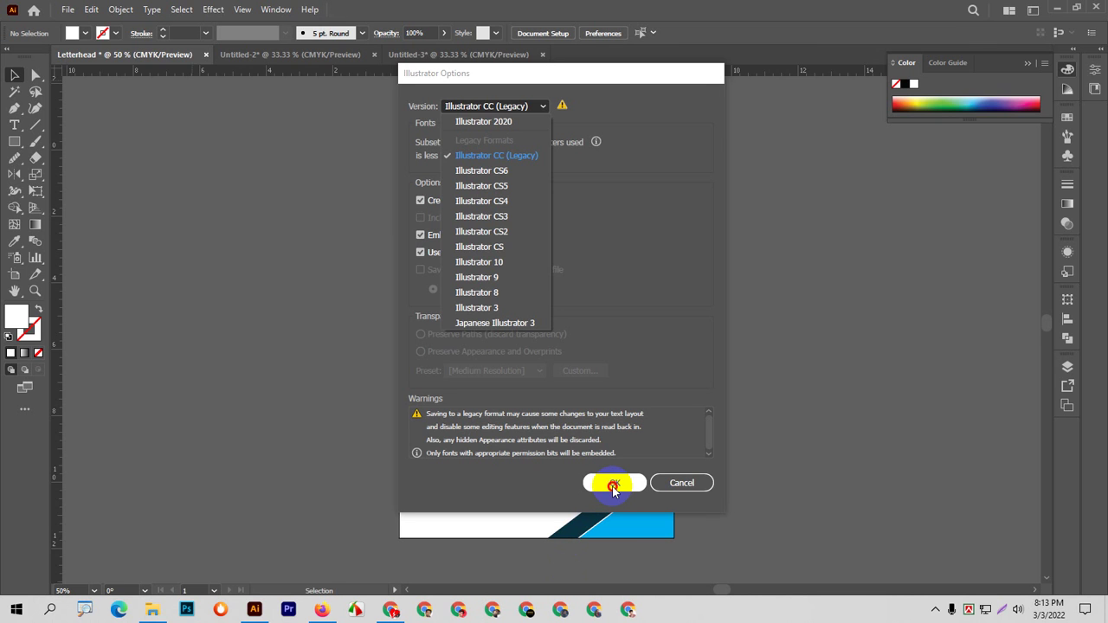
left_click(613, 487)
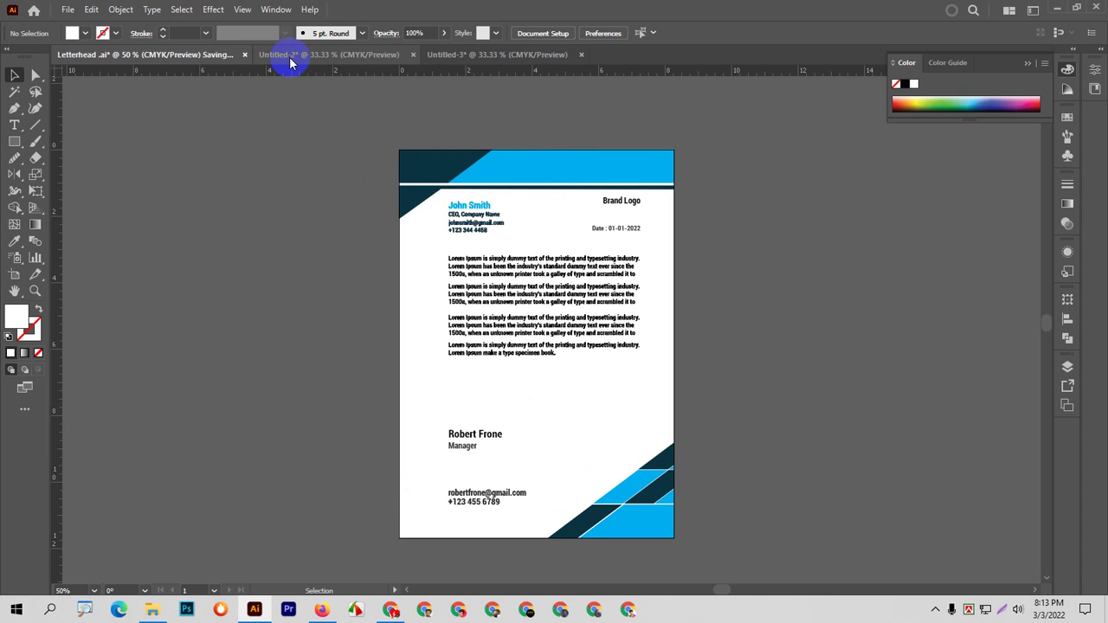
Save the resume to the Desktop as RESUME, removing the .jpg extension from the name.
left_click(67, 10)
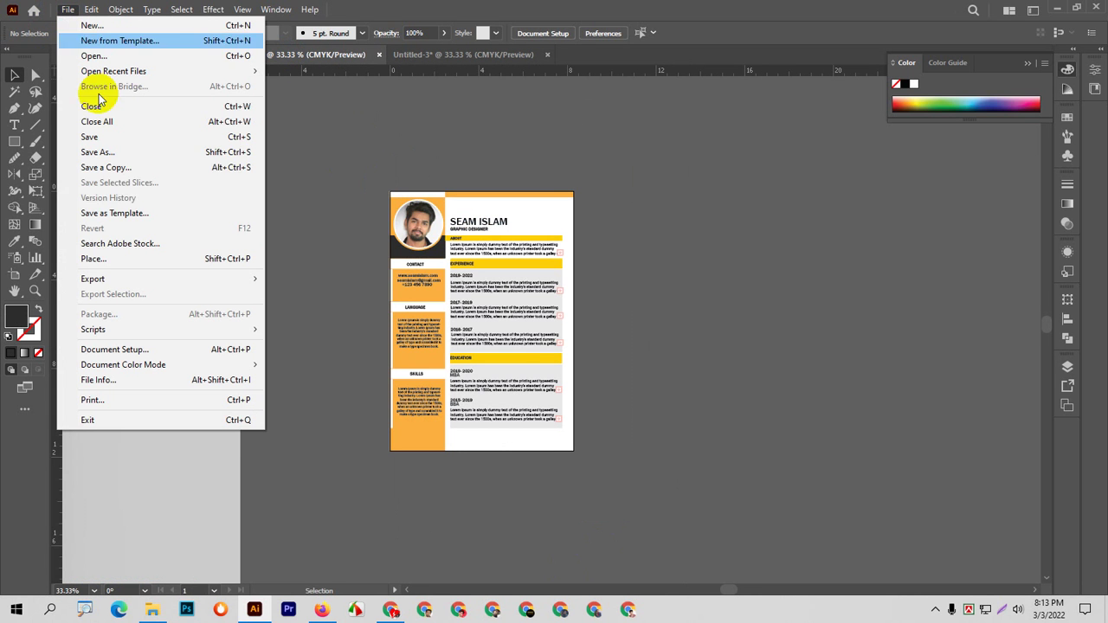
left_click(97, 153)
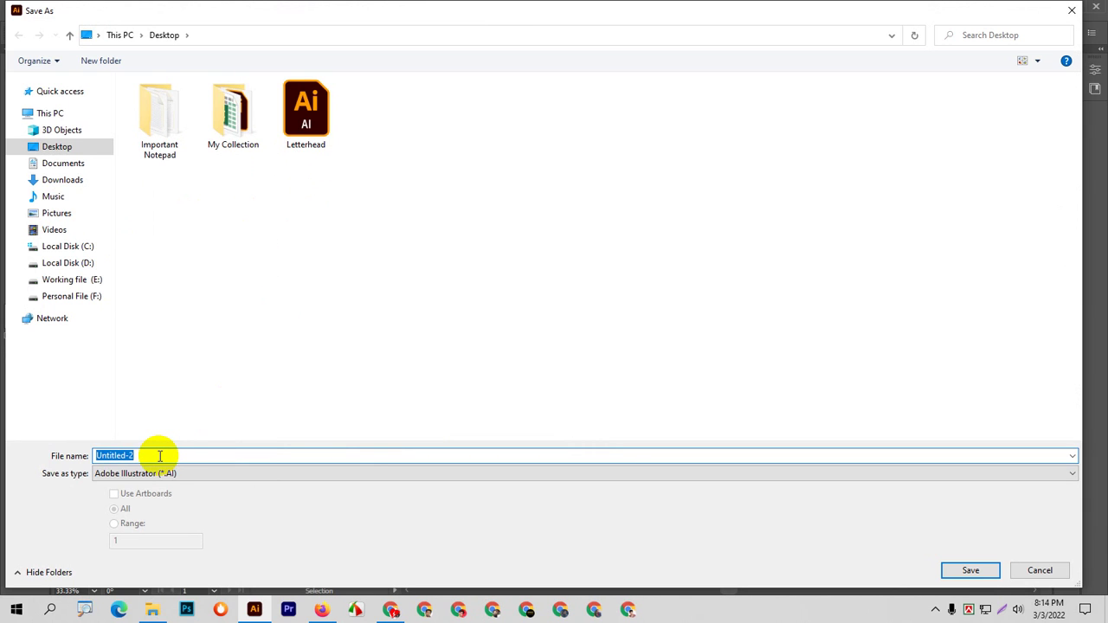
type("RES")
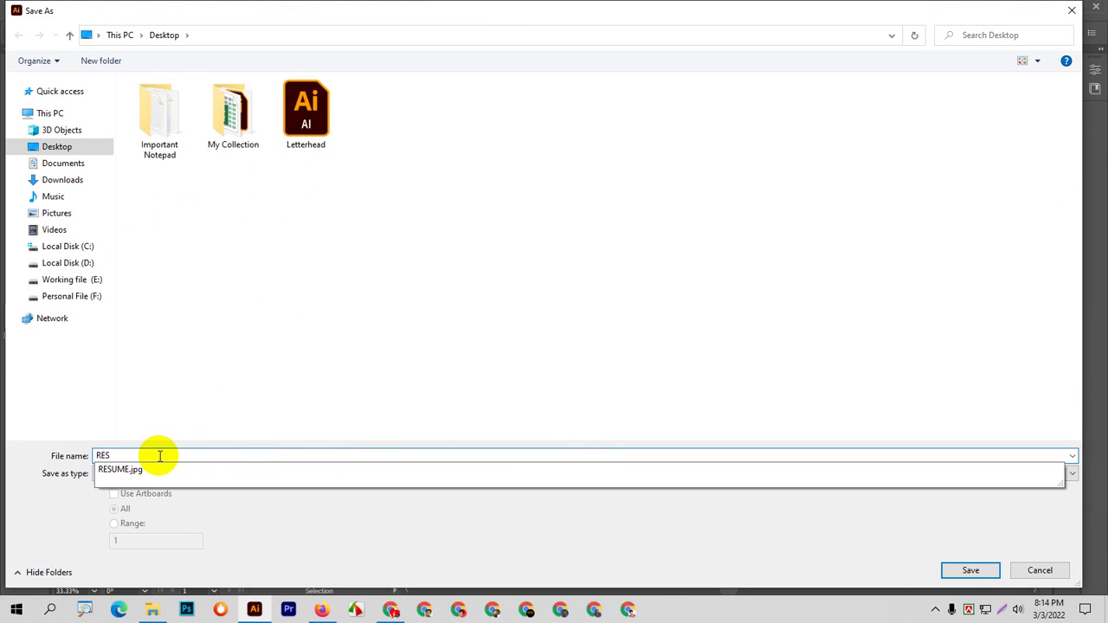
left_click(134, 470)
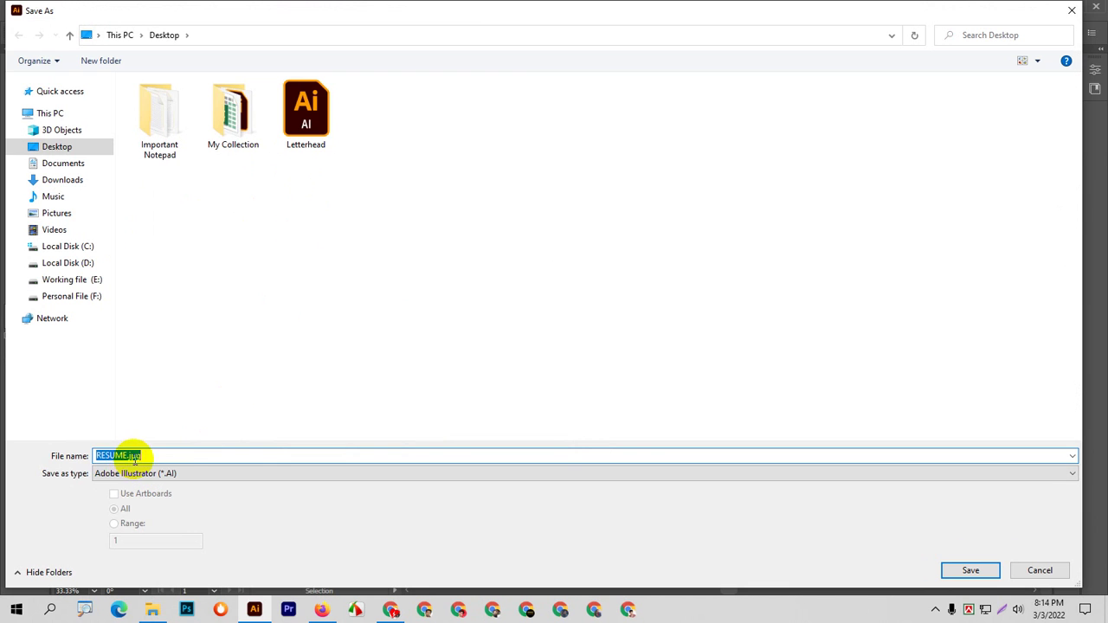
left_click_drag(128, 455, 184, 454)
key("BackSpace")
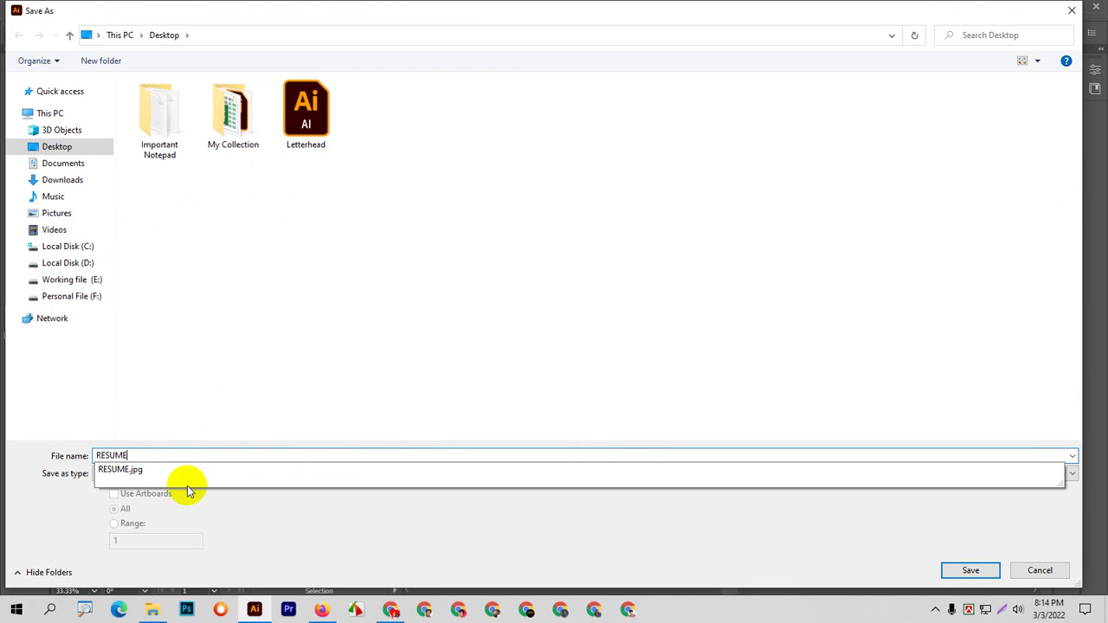
left_click(968, 573)
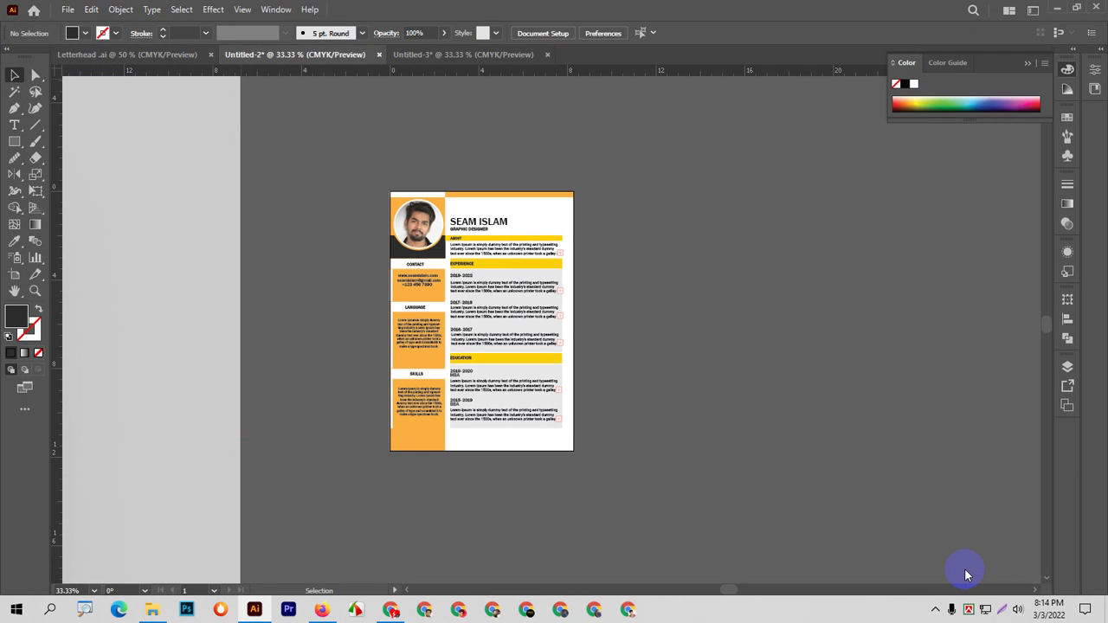
Save the resume with the Illustrator CC (Legacy) version, then show the annual report cover document.
left_click(516, 106)
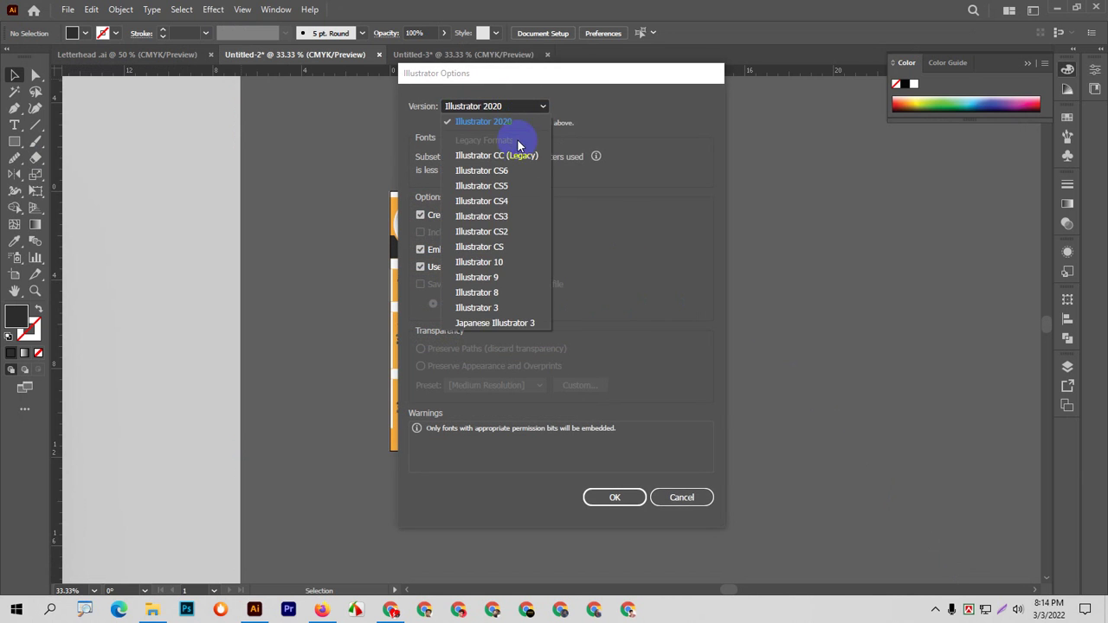
left_click(525, 144)
left_click(610, 482)
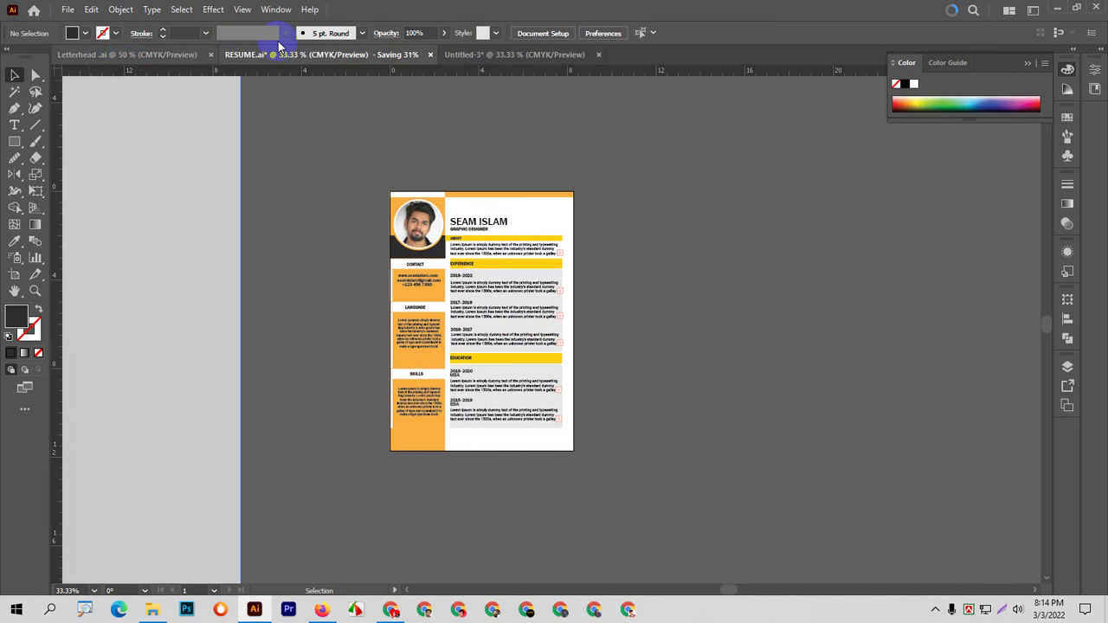
left_click(486, 55)
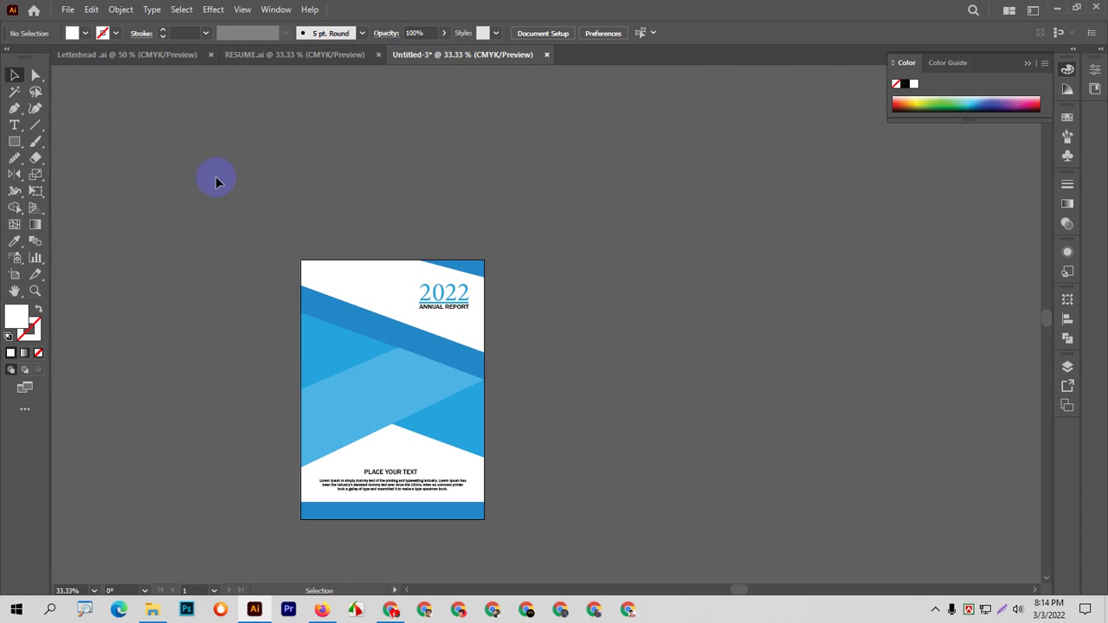
Save the annual report cover as COVER.ai with a legacy Illustrator version.
left_click(69, 9)
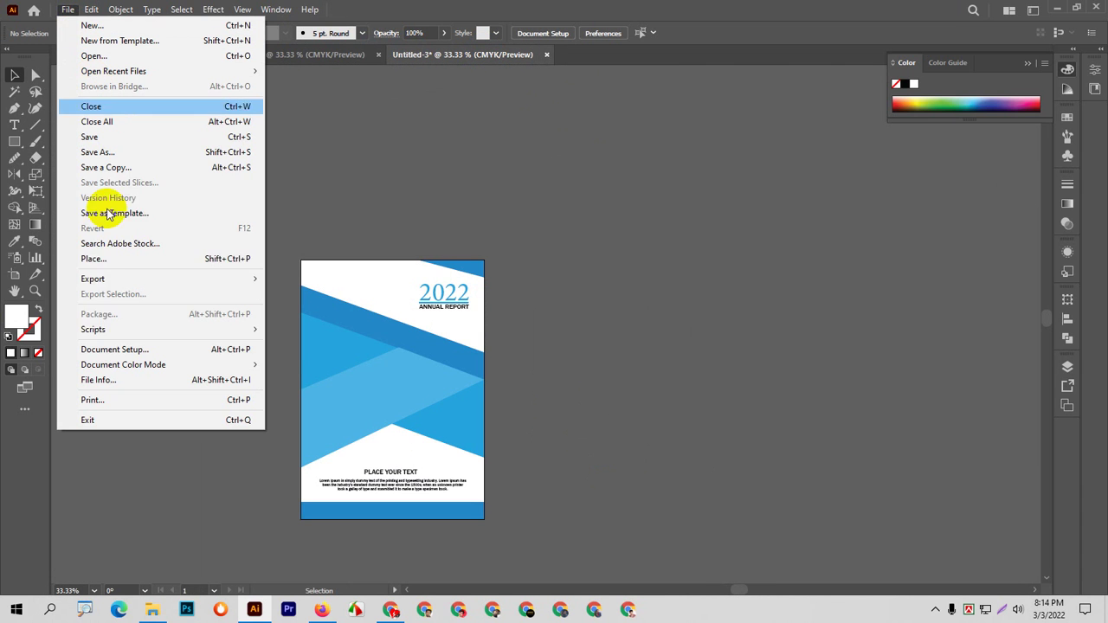
left_click(100, 153)
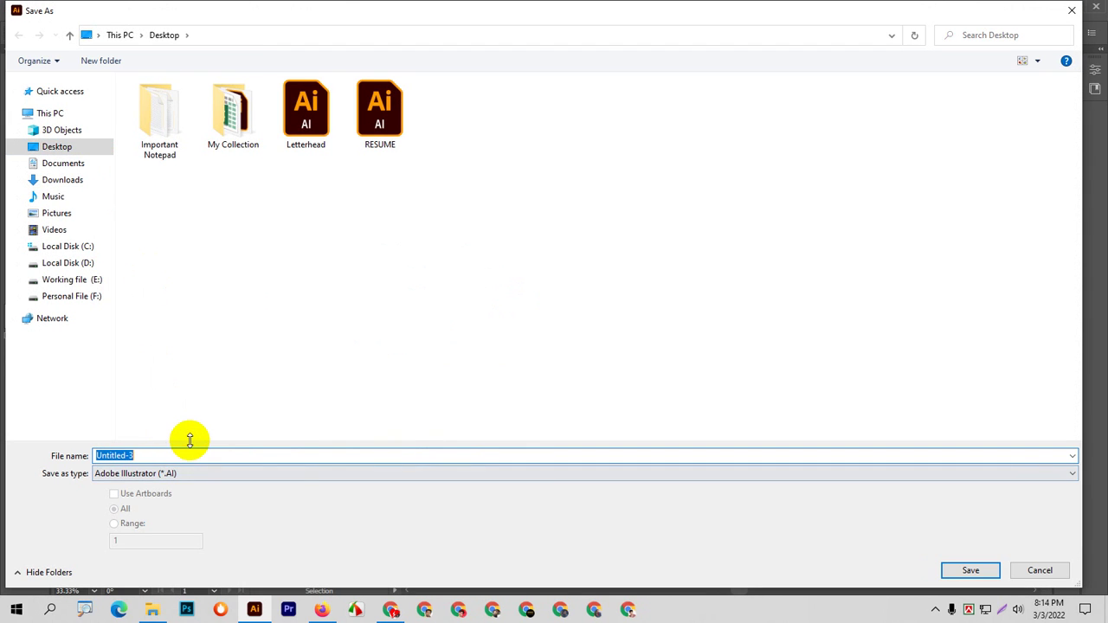
type("cOVER")
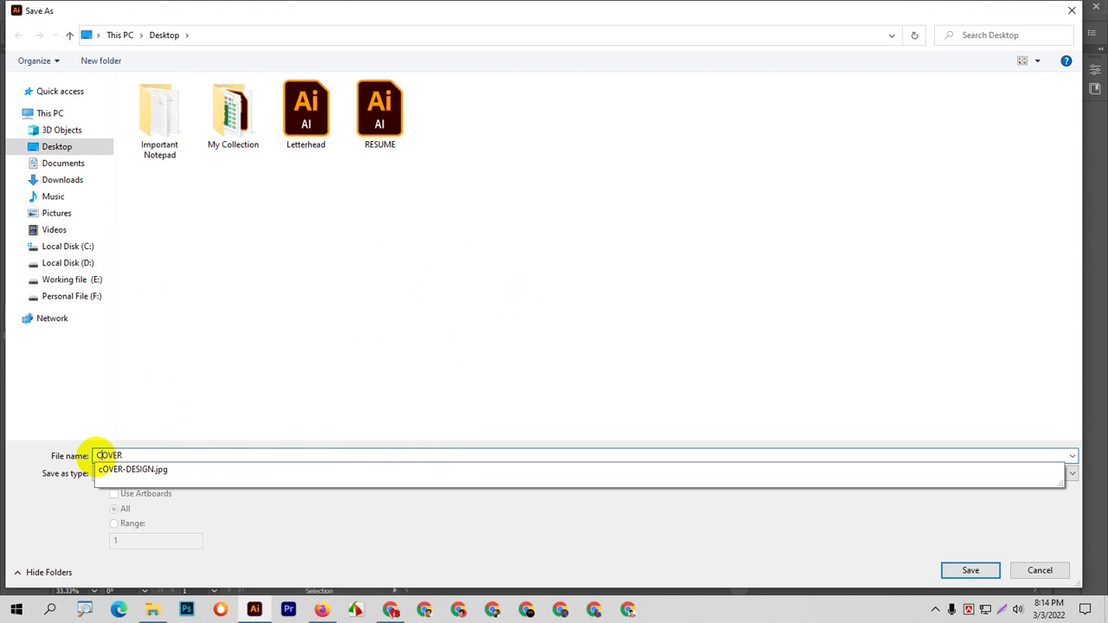
left_click(968, 571)
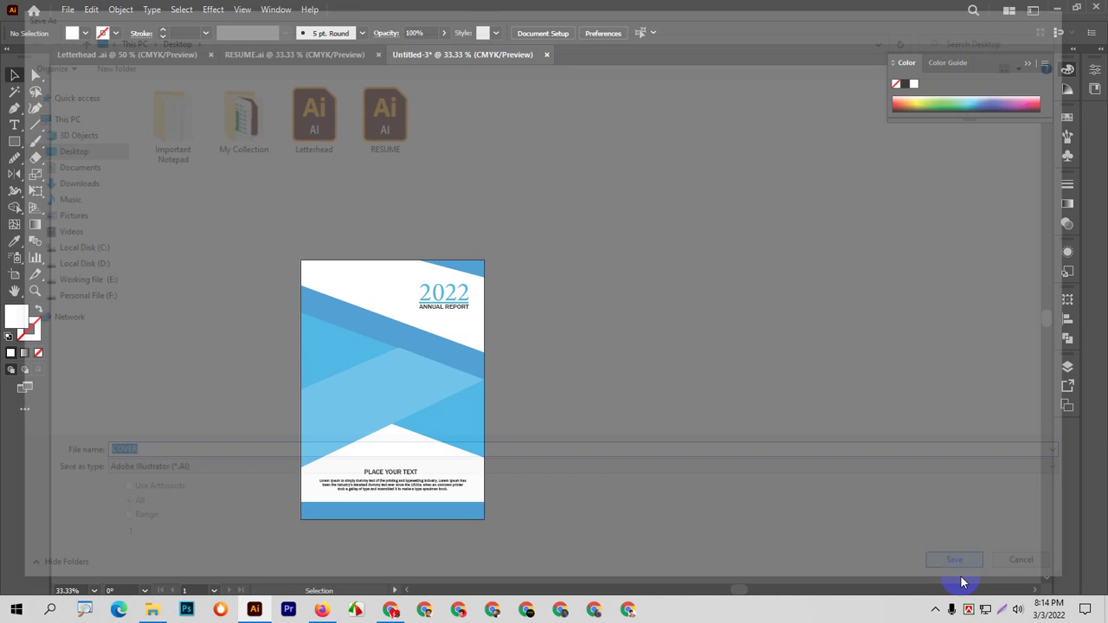
left_click(536, 108)
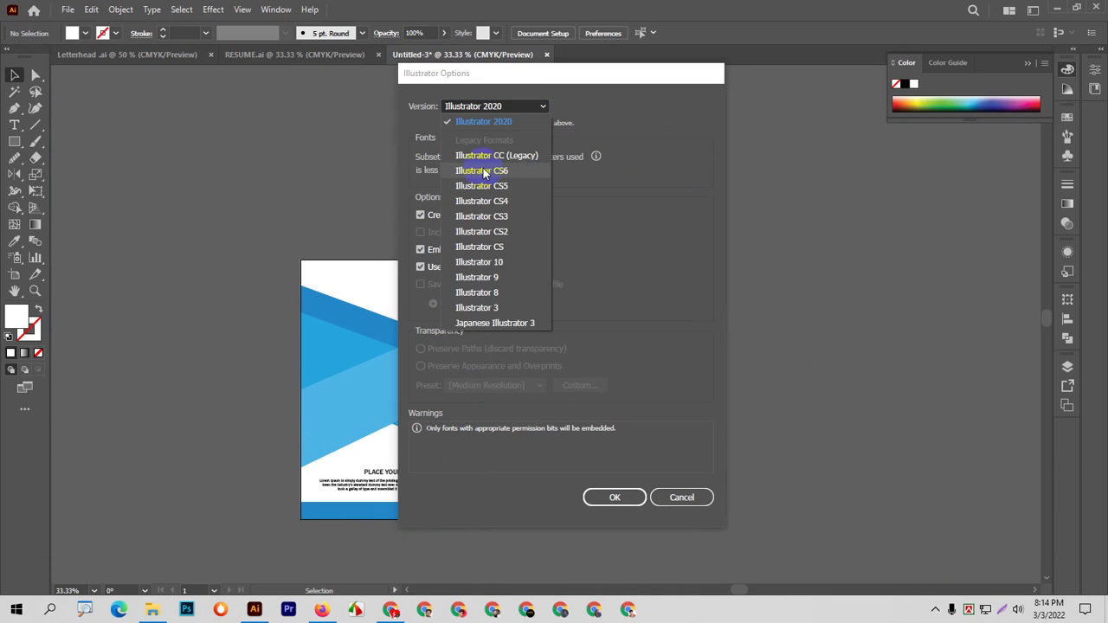
left_click(503, 153)
left_click(628, 485)
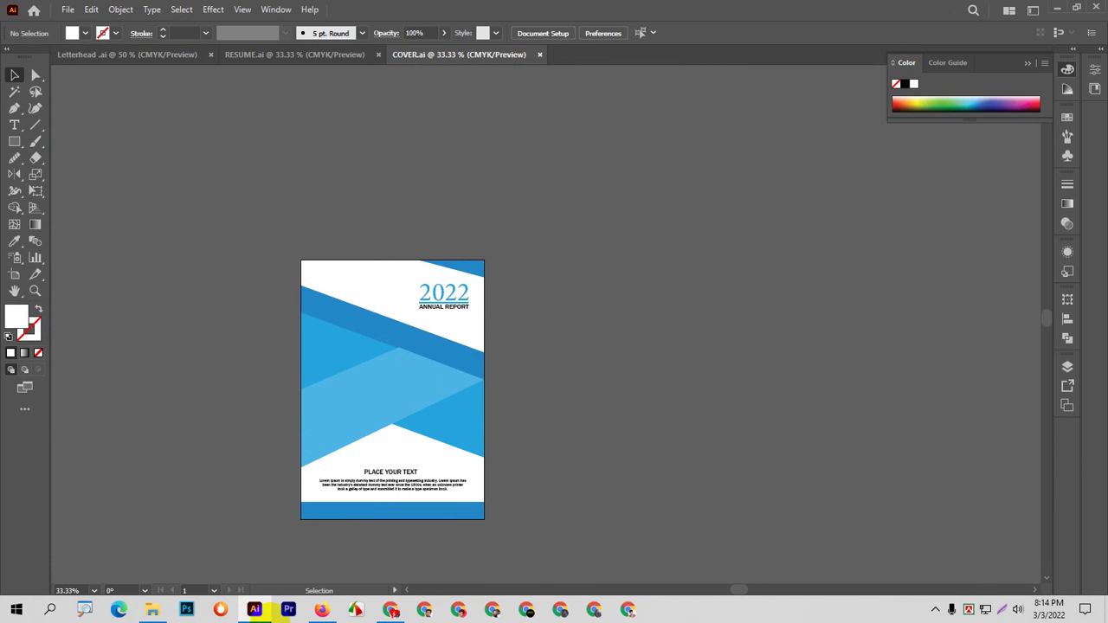
Minimize File Explorer, Illustrator and the browser to reveal the desktop.
left_click(152, 609)
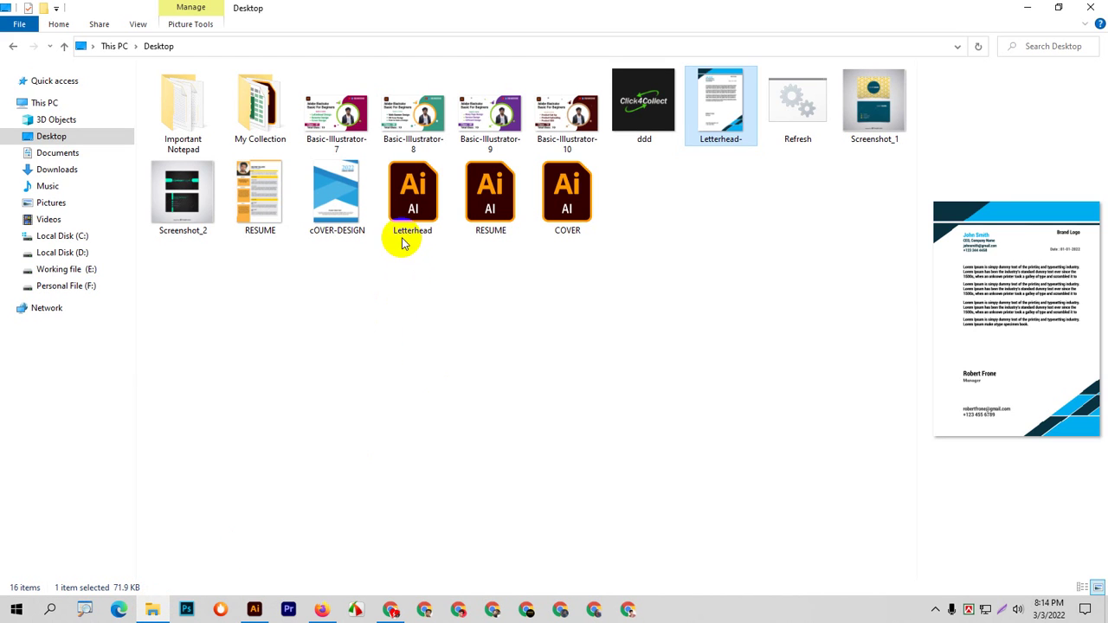
left_click_drag(648, 200, 403, 199)
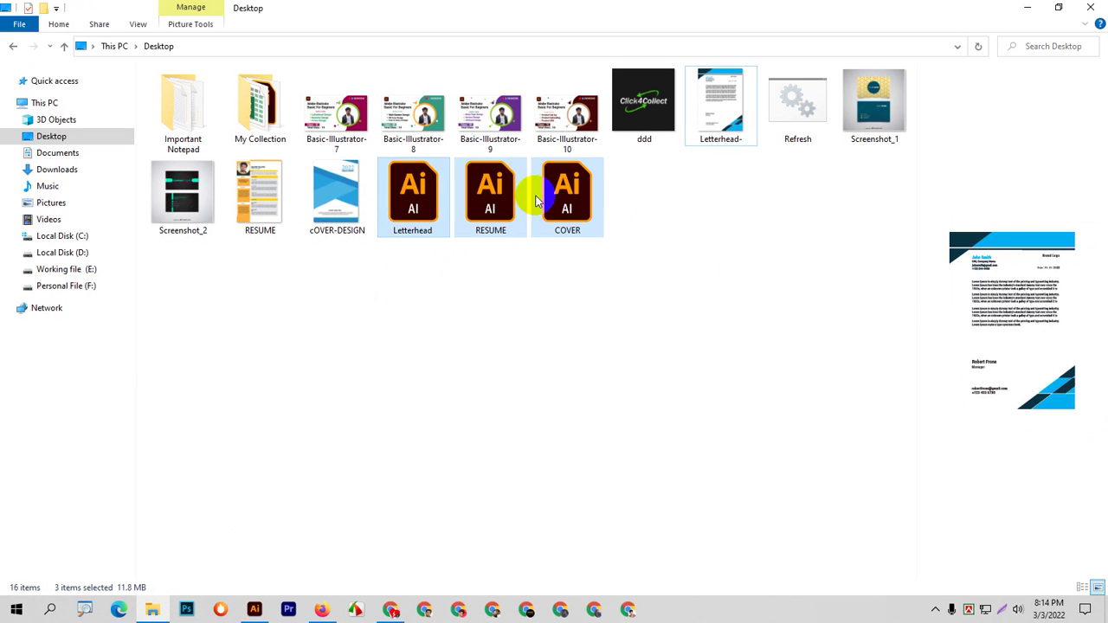
left_click(1028, 7)
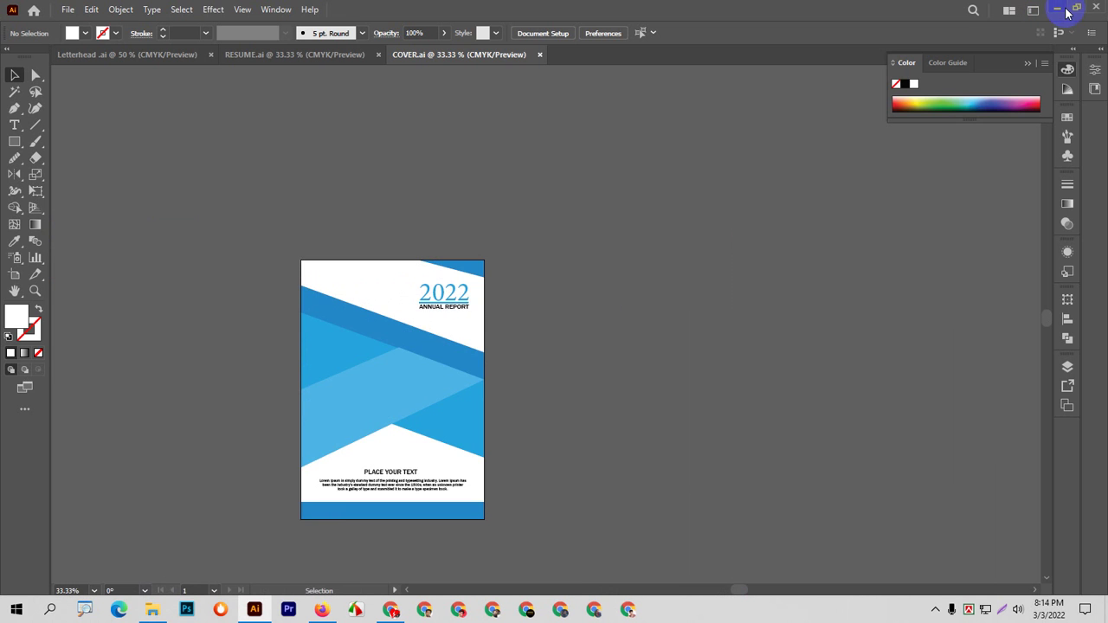
left_click(1058, 9)
left_click(1032, 9)
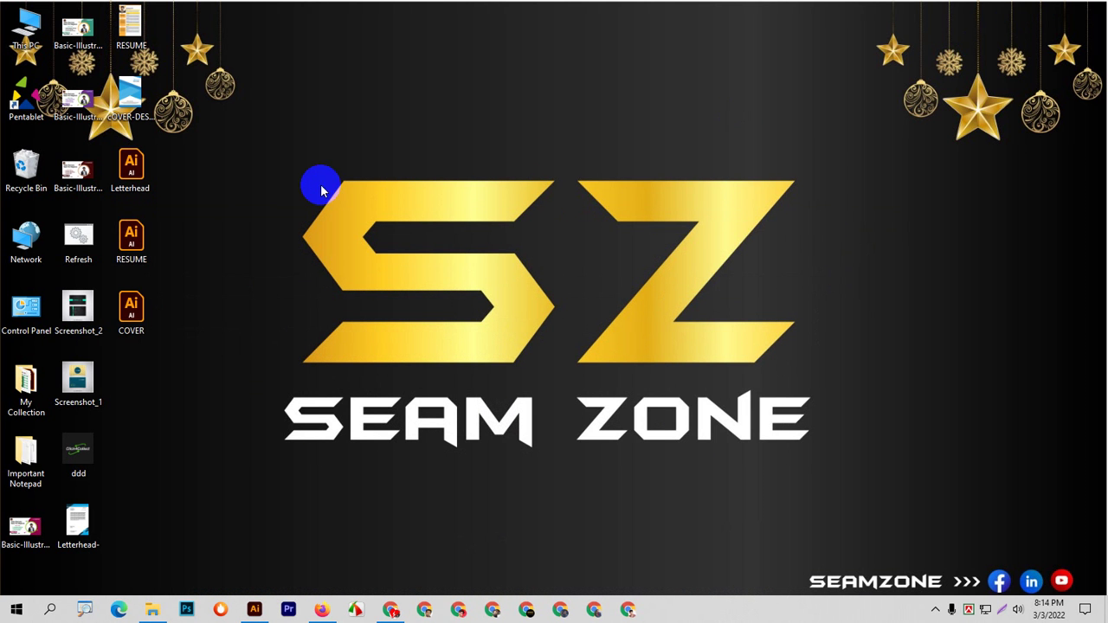
Select the Letterhead, RESUME and COVER icons on the desktop.
left_click_drag(175, 164, 127, 324)
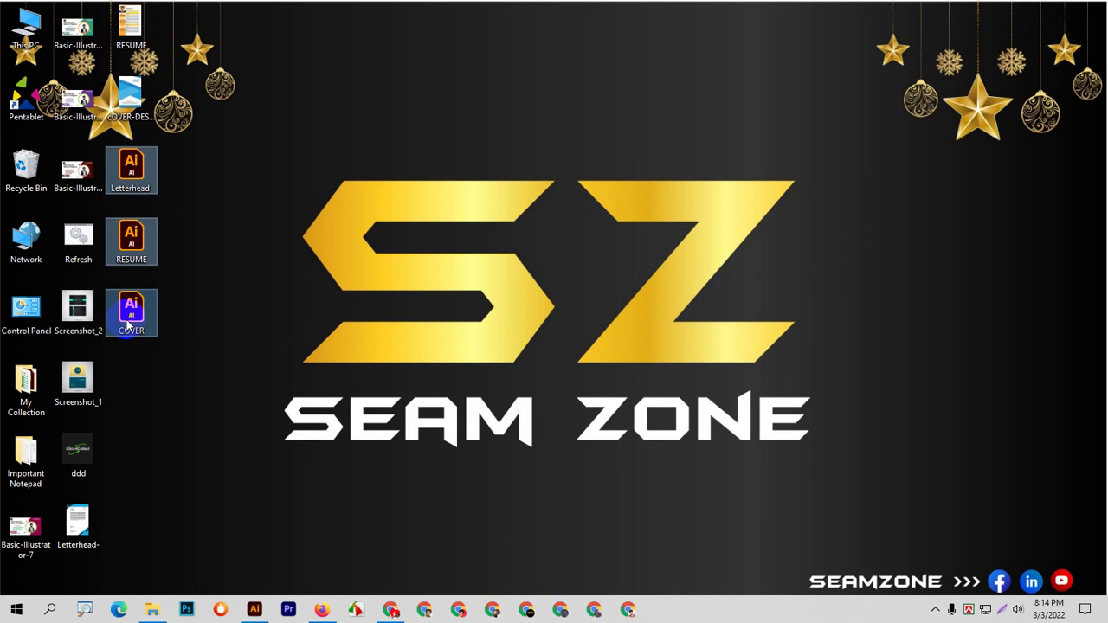
left_click(225, 190)
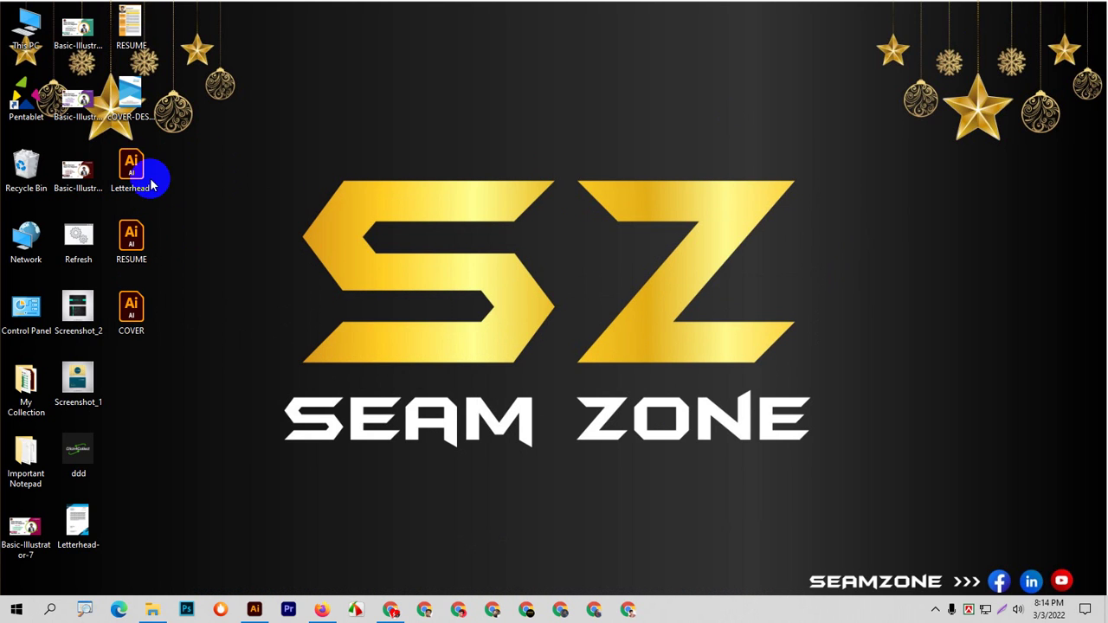
left_click_drag(169, 159, 106, 336)
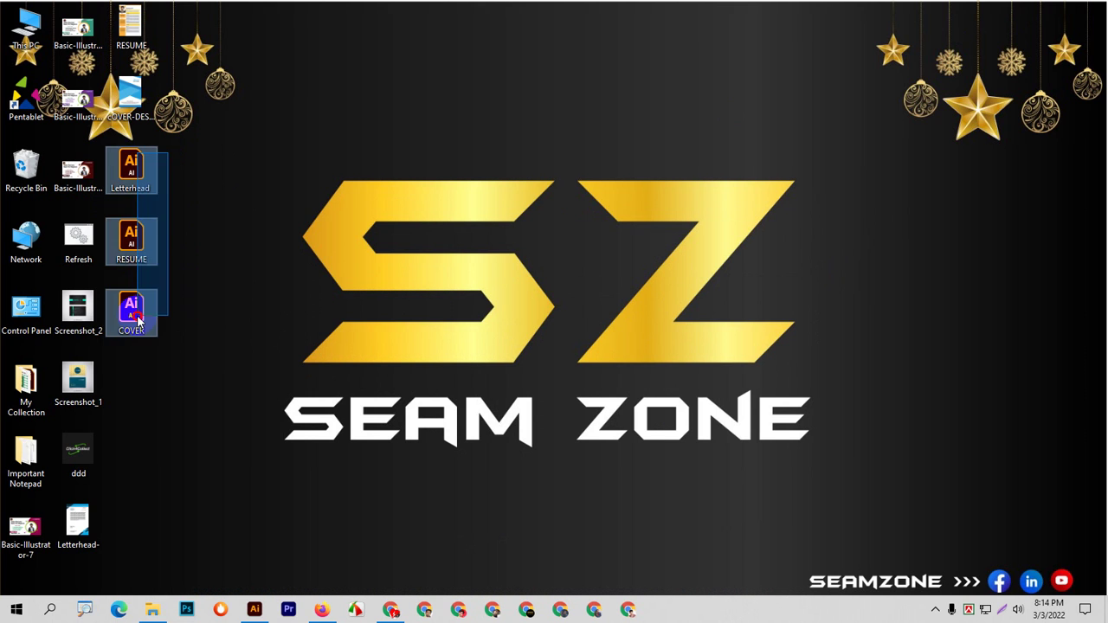
Cut the three files and open This PC > Working file (E:) > freelancer .com.
right_click(132, 173)
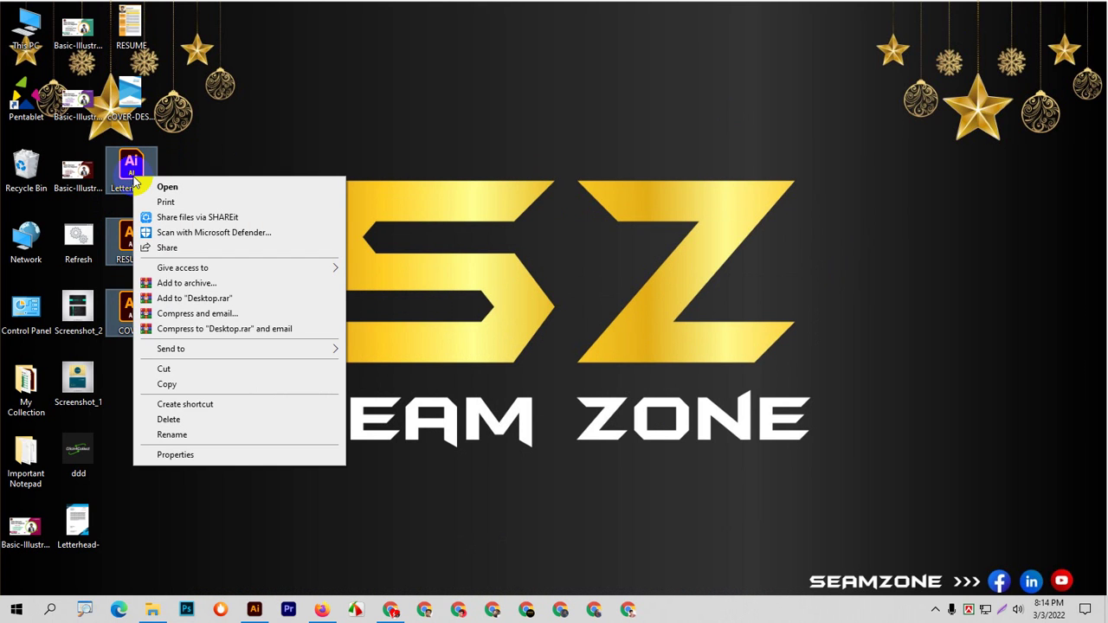
left_click(172, 370)
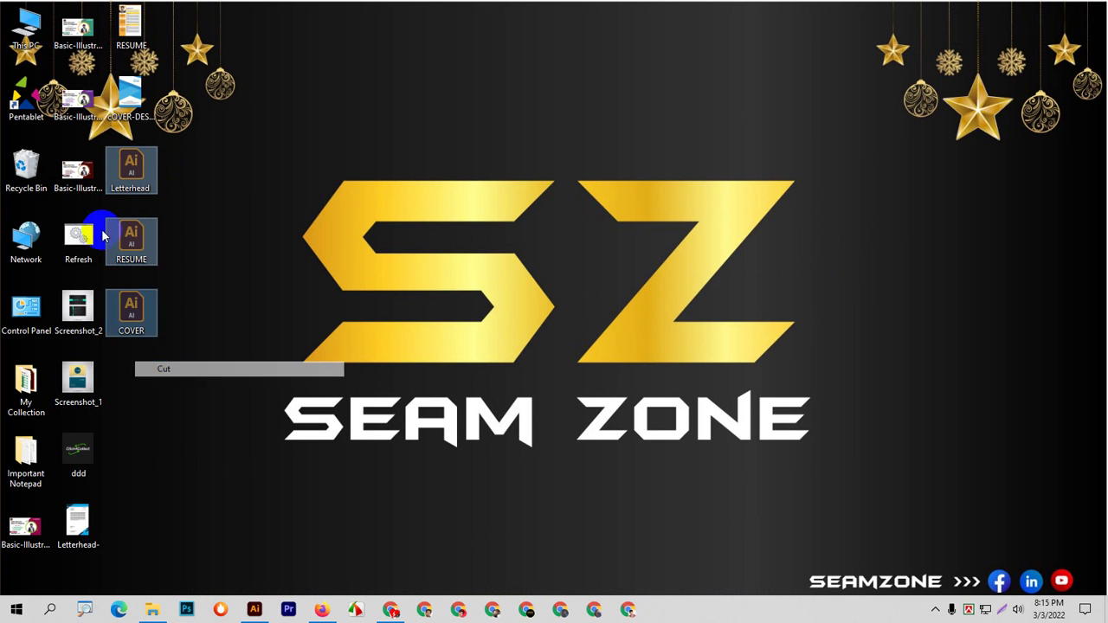
double_click(26, 31)
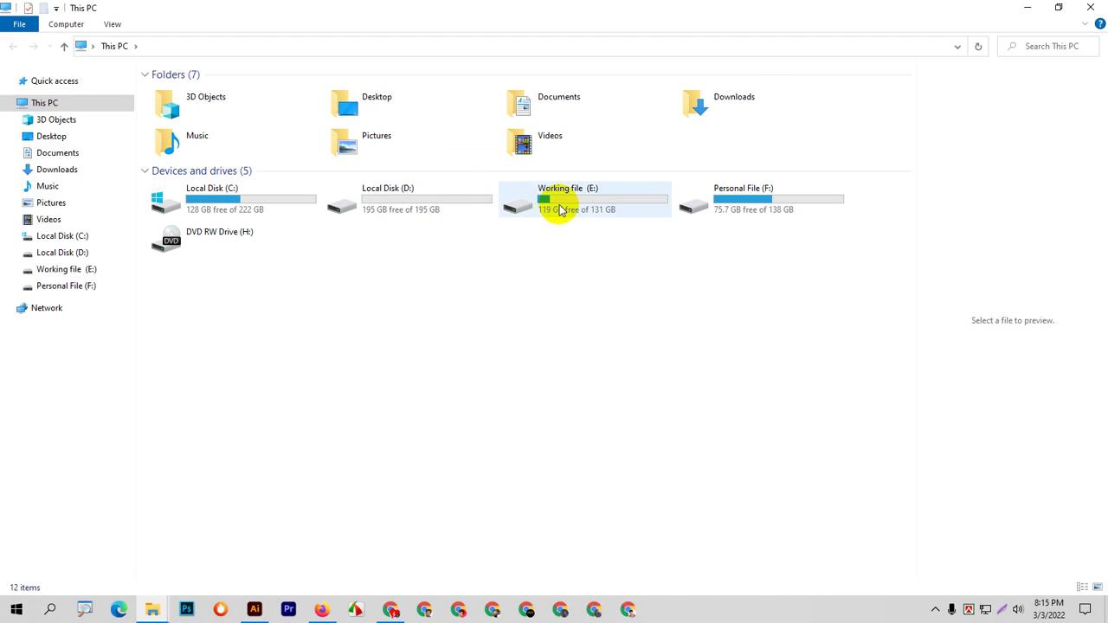
double_click(558, 208)
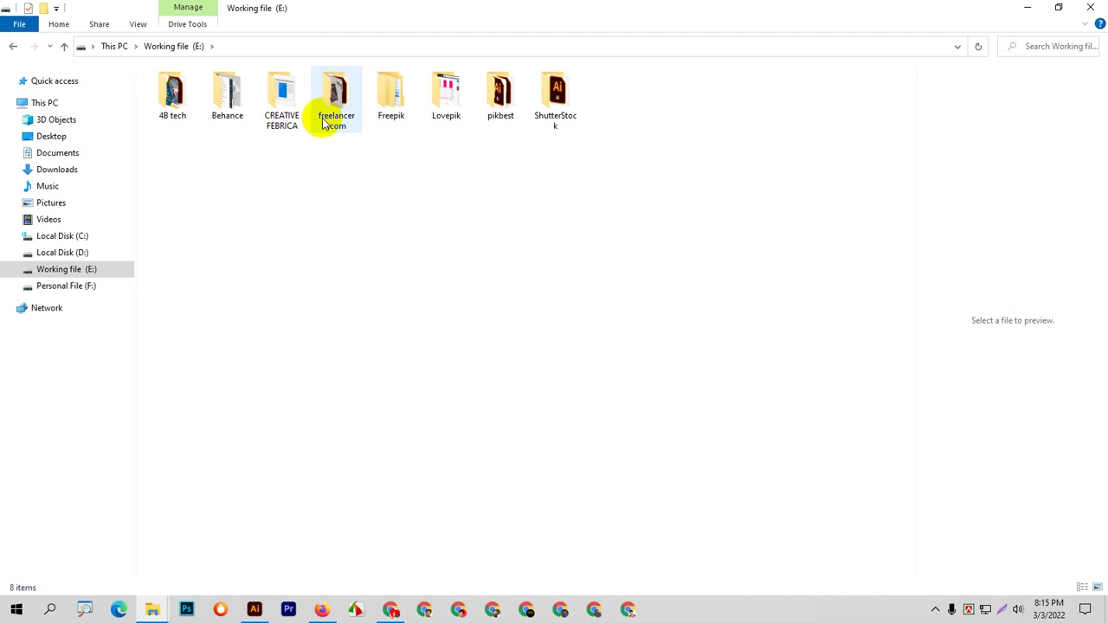
double_click(325, 108)
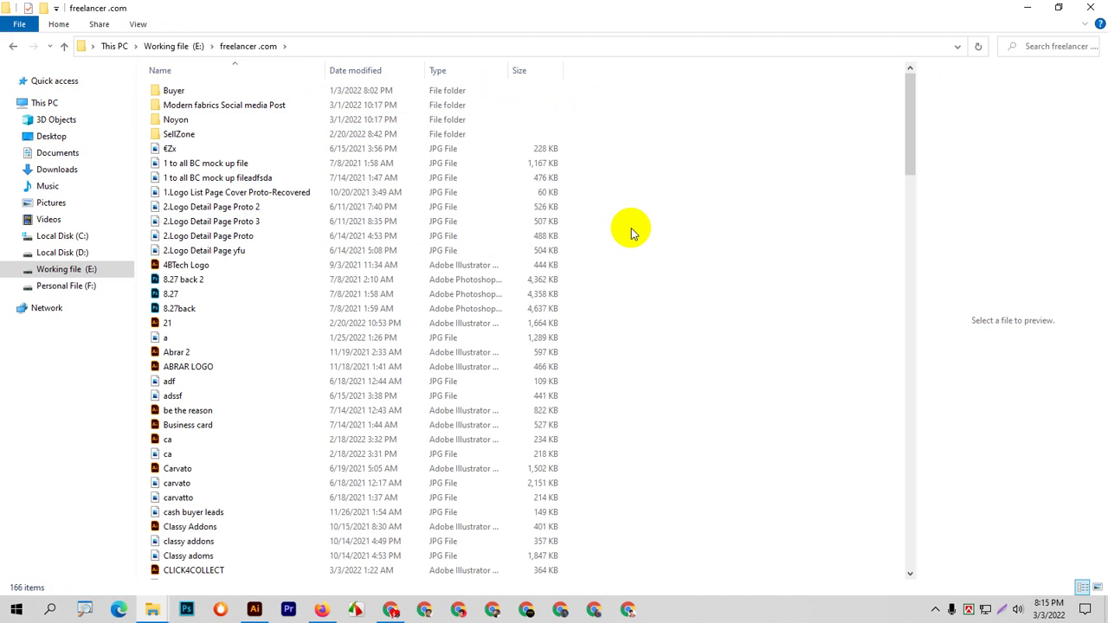
Paste Letterhead, RESUME and COVER into freelancer .com and switch to Large icons view.
right_click(631, 230)
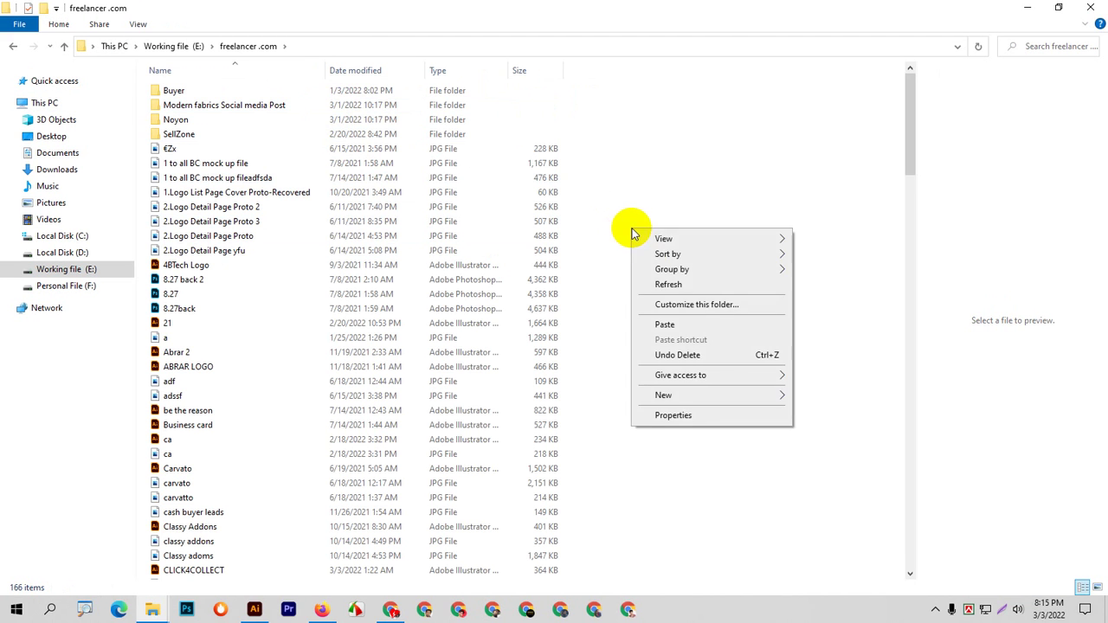
left_click(689, 324)
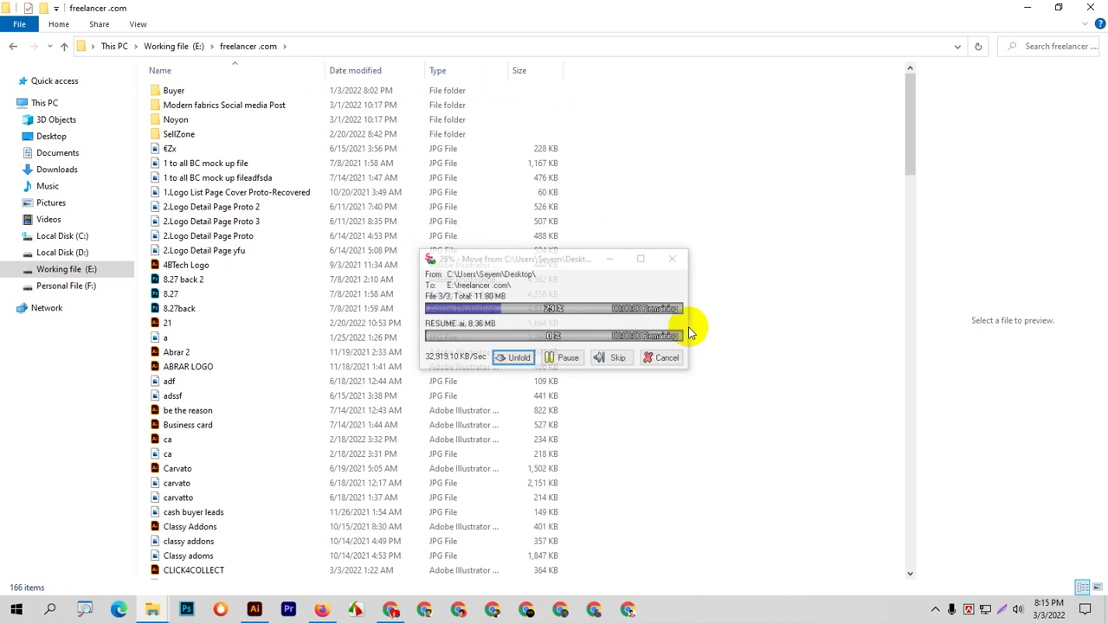
left_click(137, 24)
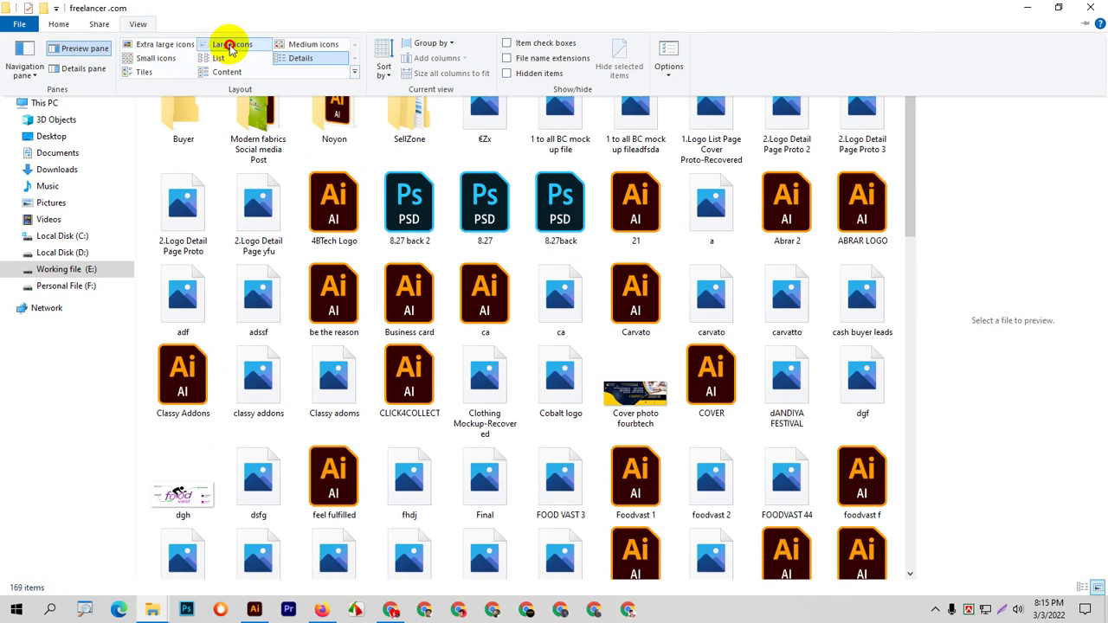
left_click(232, 44)
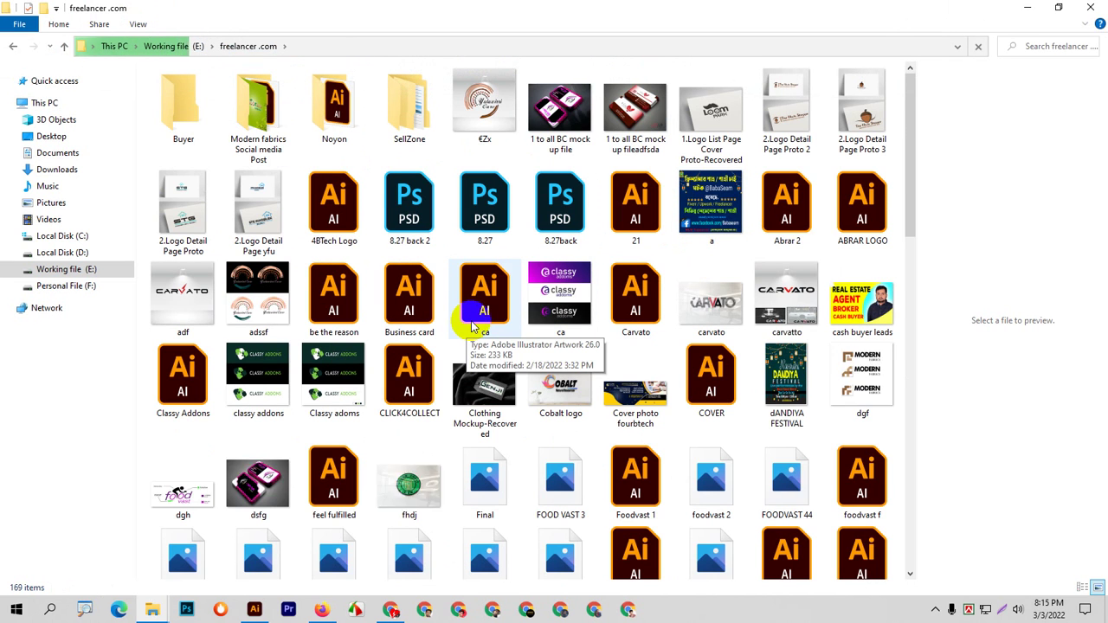
scroll(472, 326, "down", 3)
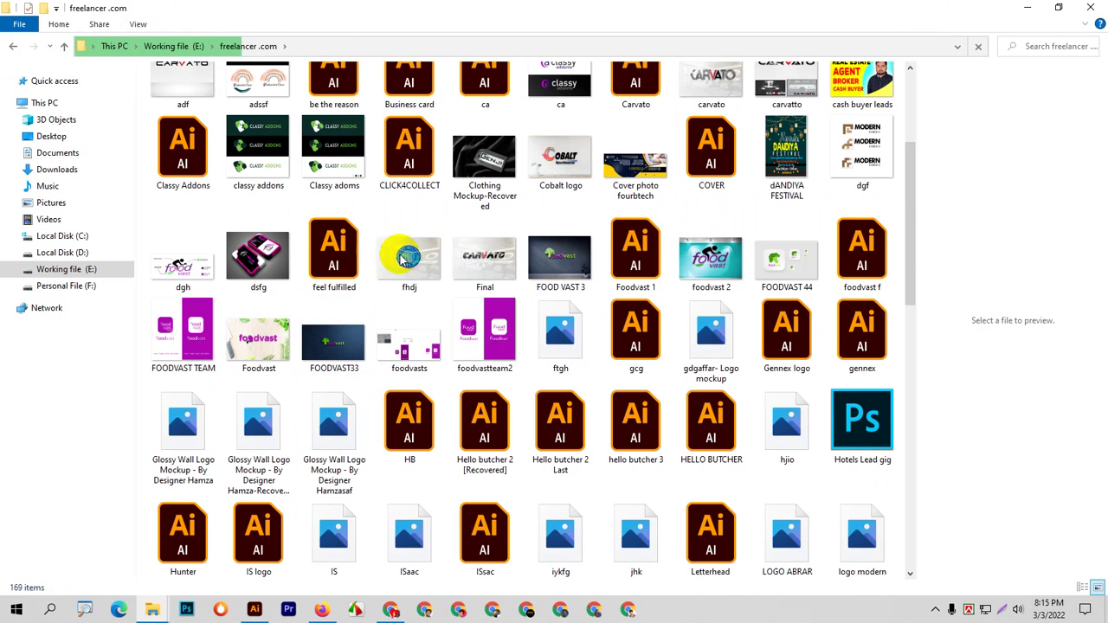
scroll(538, 344, "up", 3)
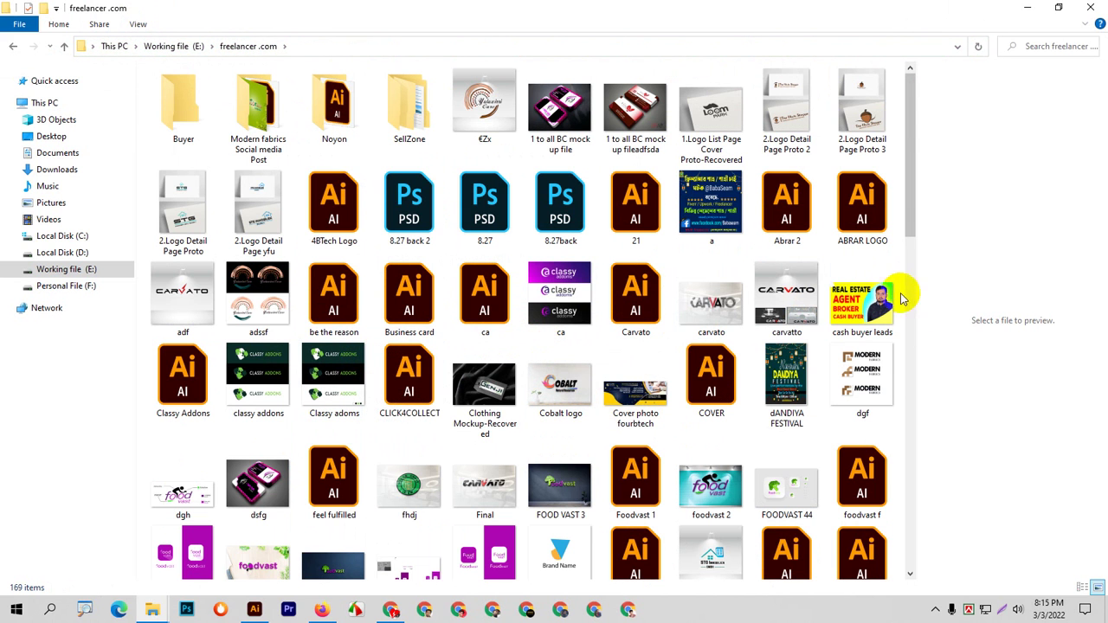
Search the folder for 'coR' and select COVER to preview the annual report cover.
left_click(1026, 51)
type("co")
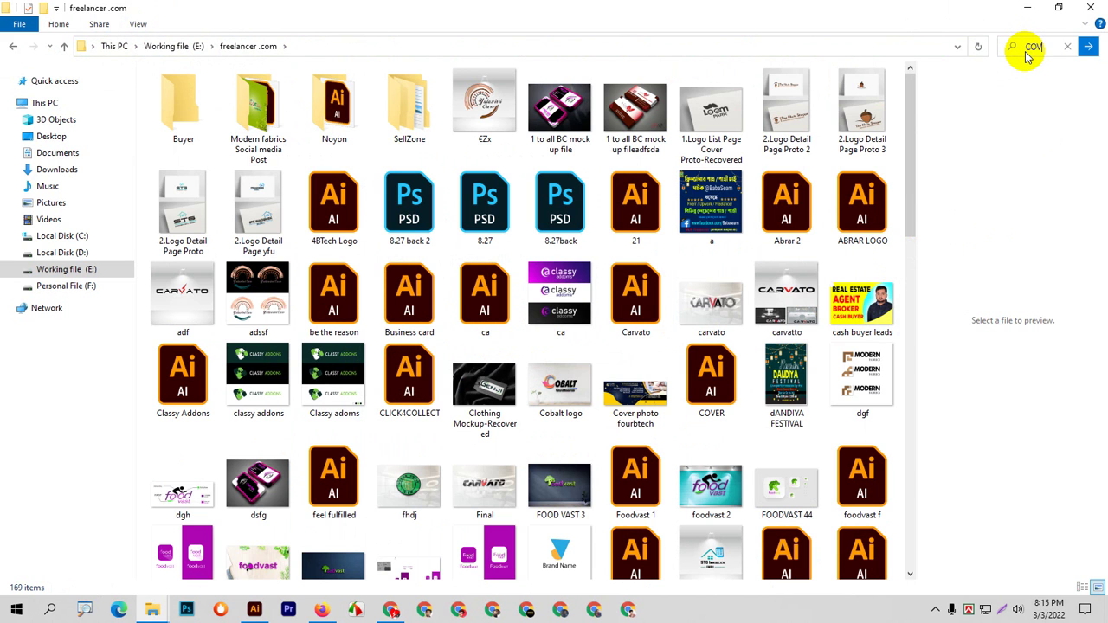
type("R")
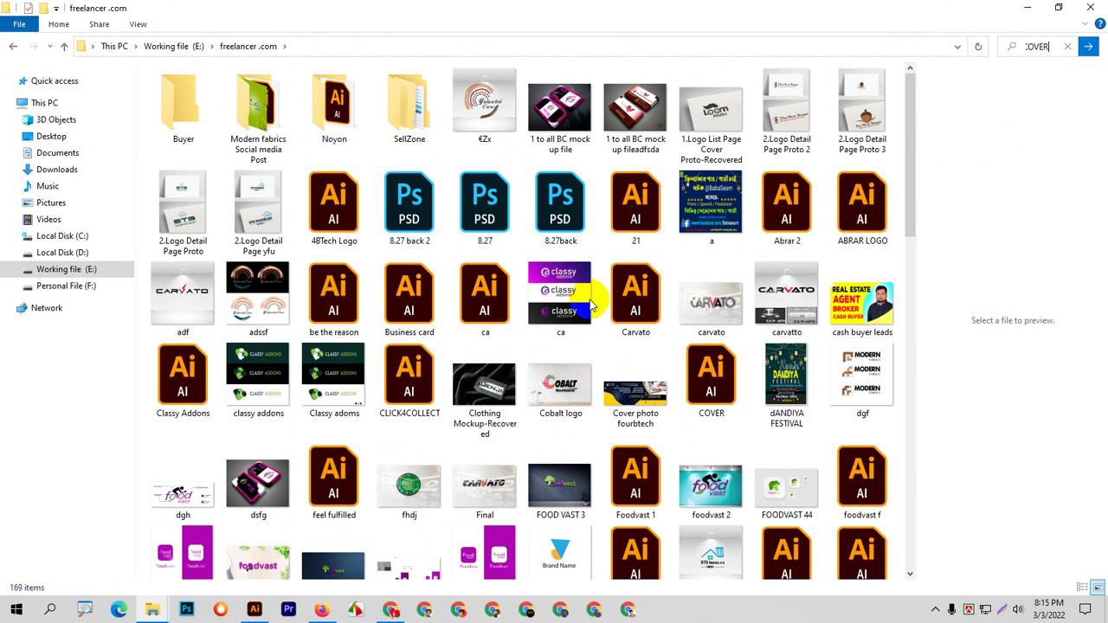
scroll(584, 304, "down", 3)
scroll(585, 303, "down", 5)
scroll(584, 303, "down", 5)
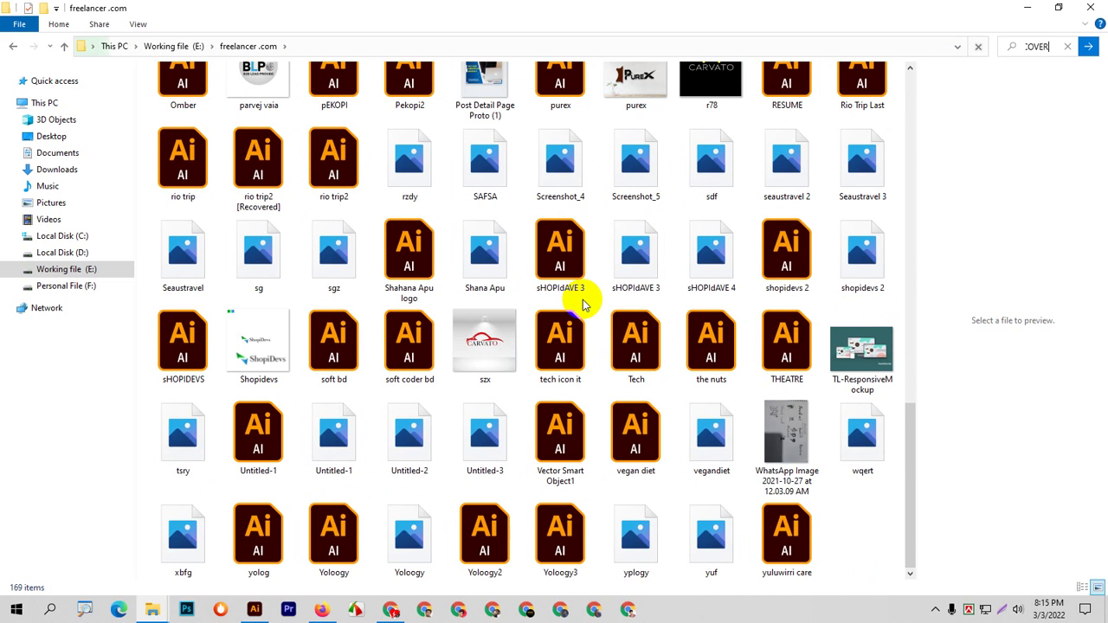
scroll(584, 304, "up", 10)
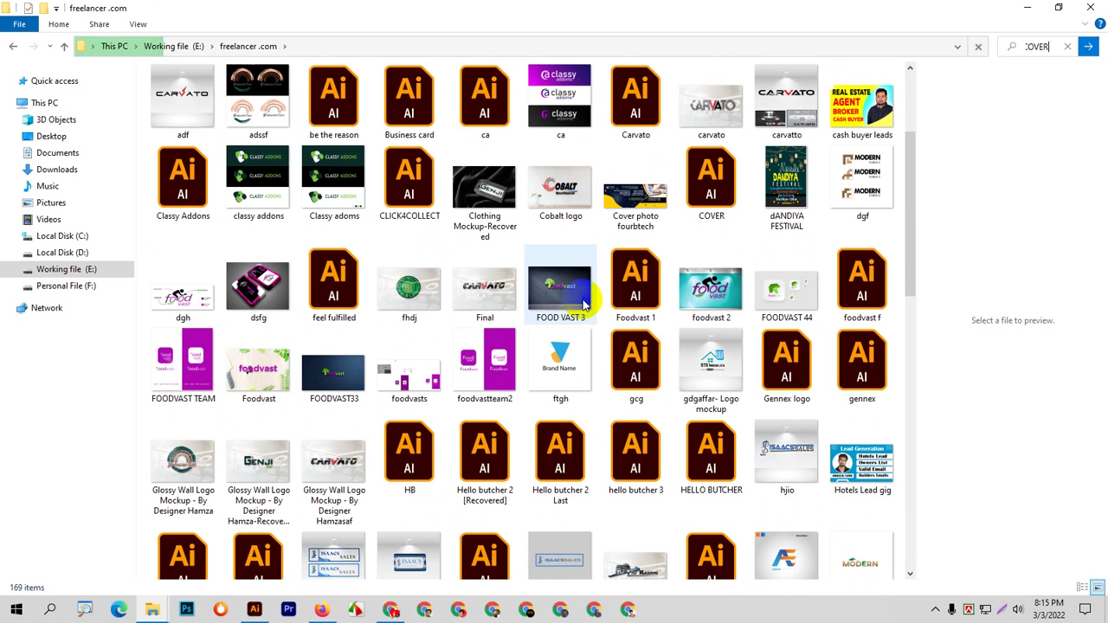
left_click(708, 182)
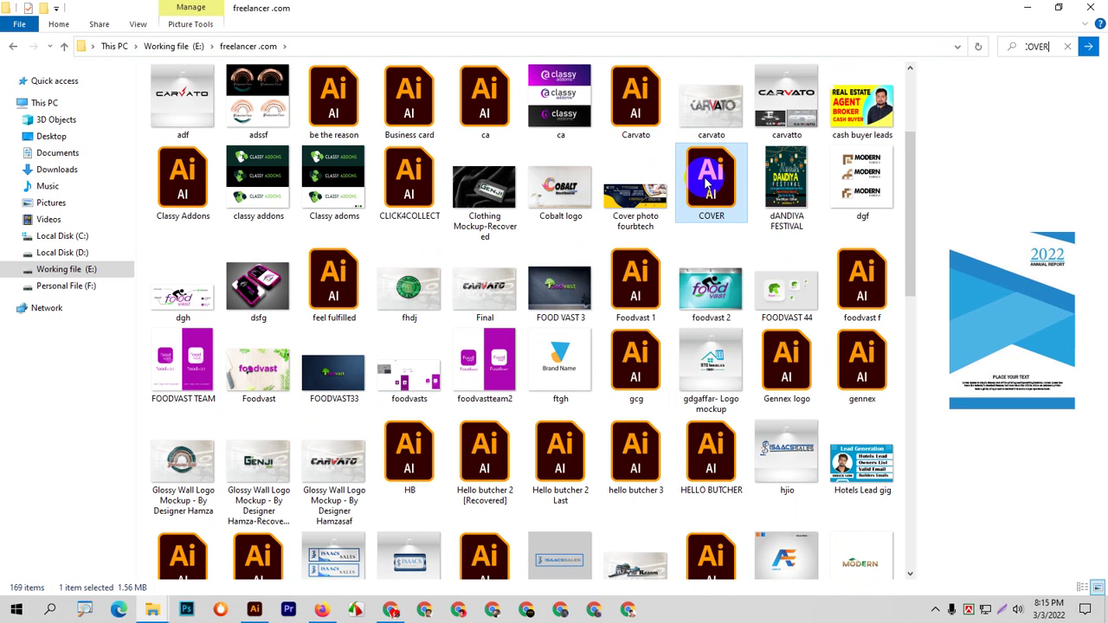
left_click(1022, 366)
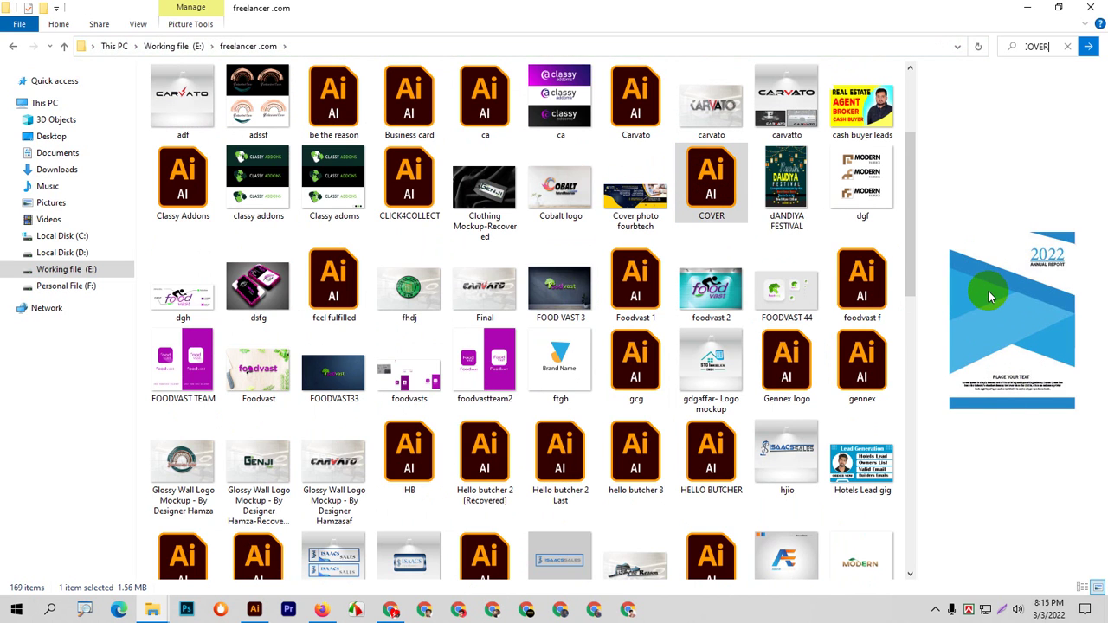
left_click(703, 185)
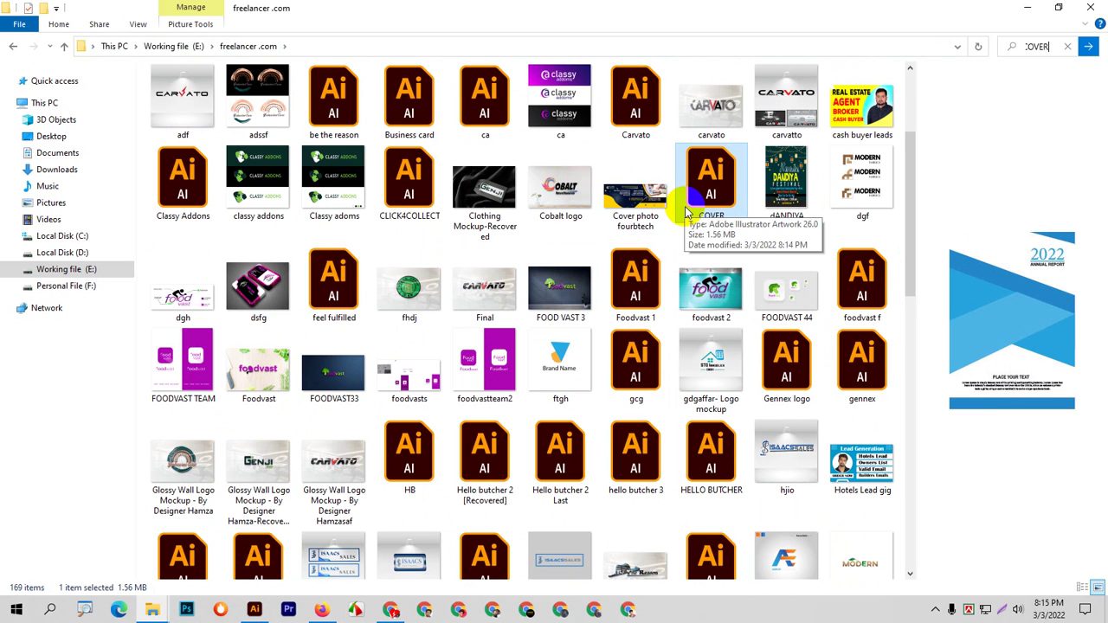
left_click(137, 24)
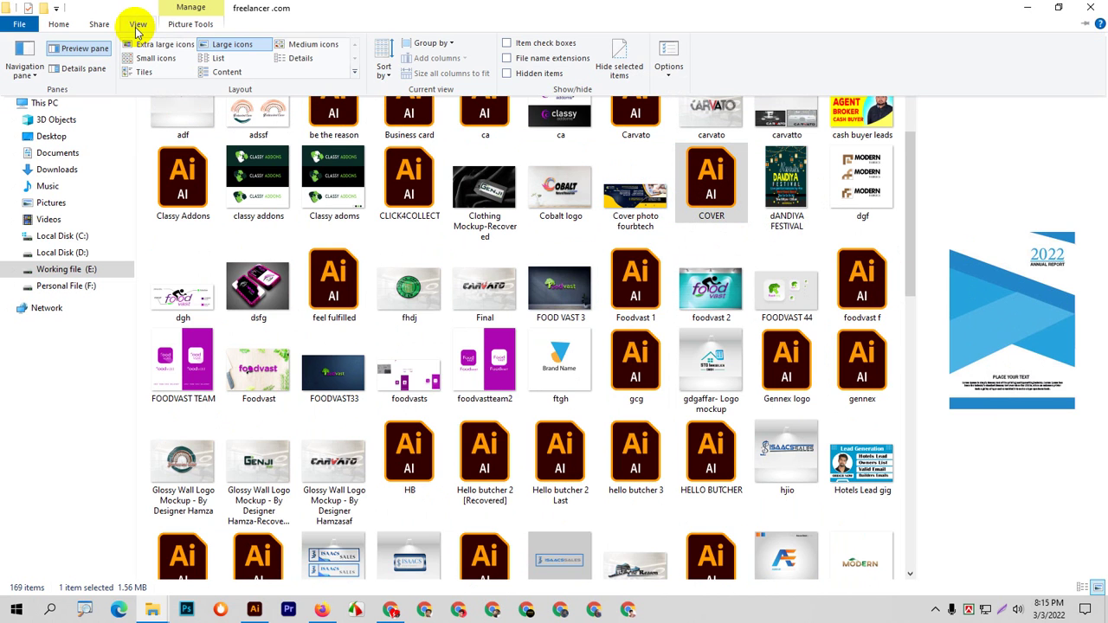
left_click(54, 71)
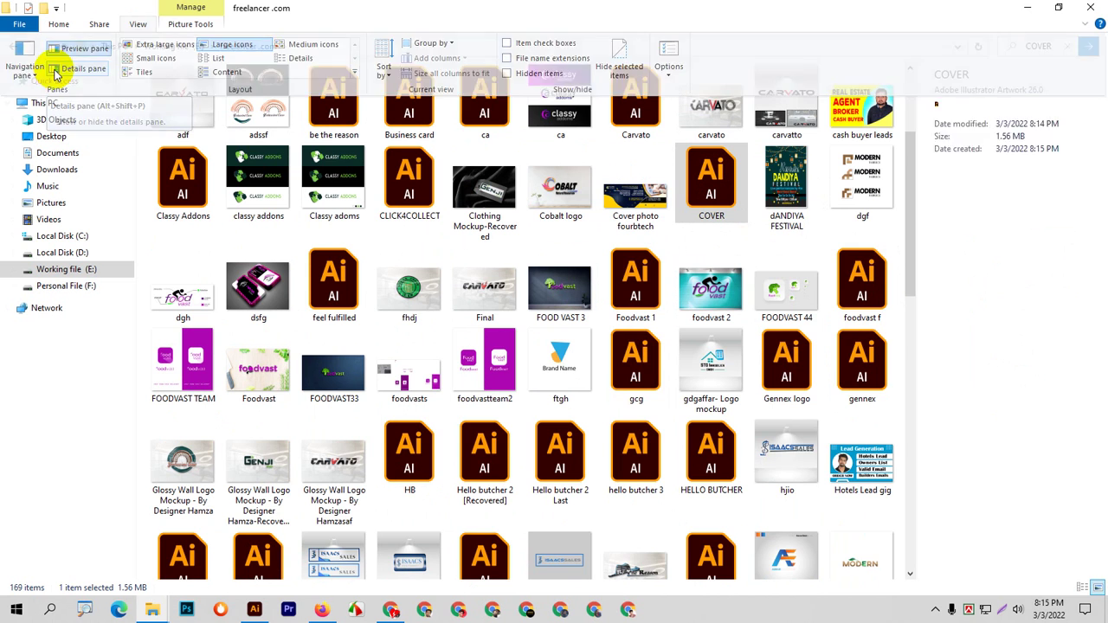
left_click(139, 23)
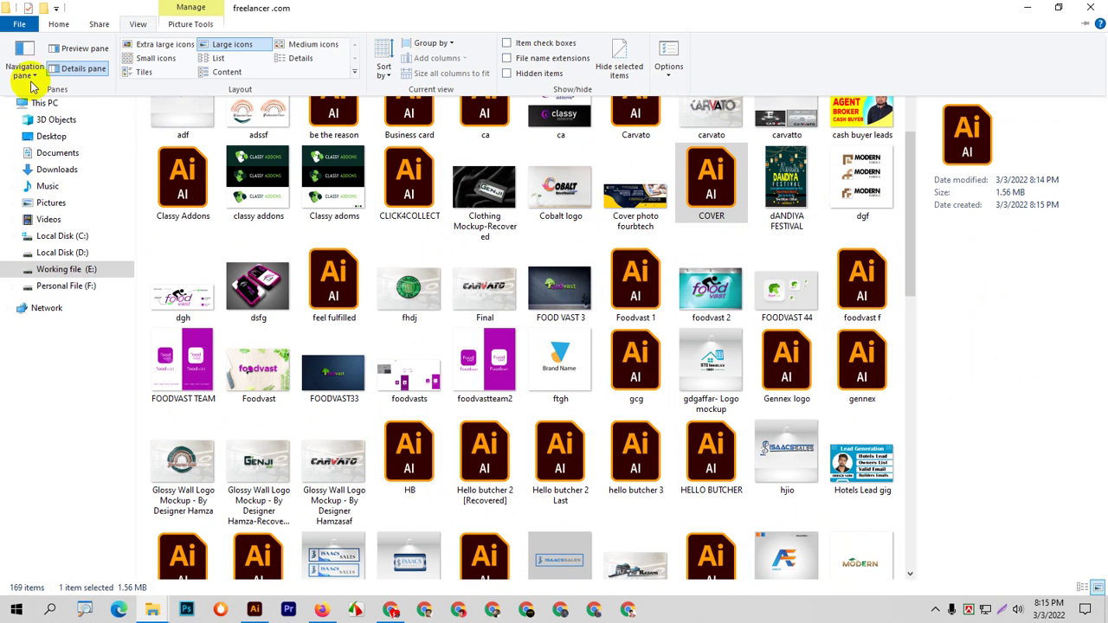
left_click(55, 71)
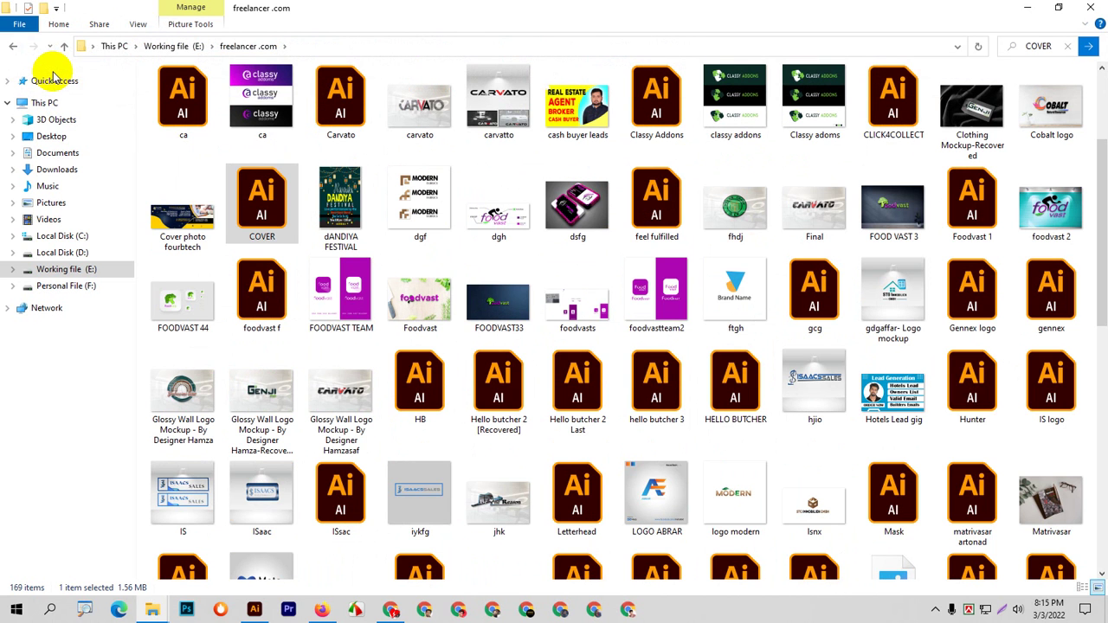
left_click(136, 23)
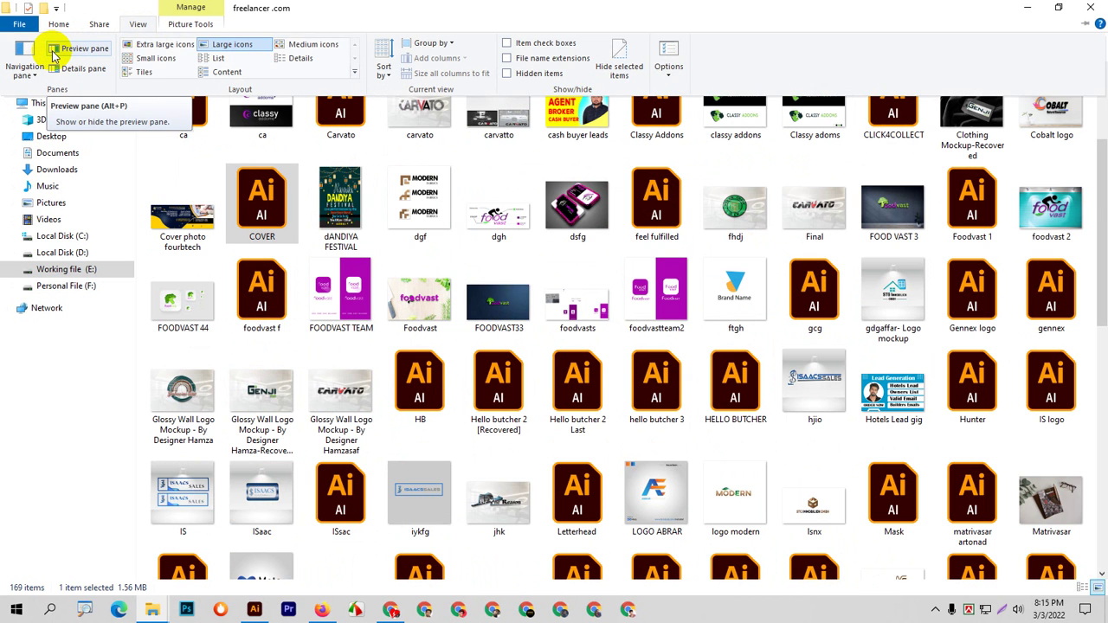
left_click(52, 50)
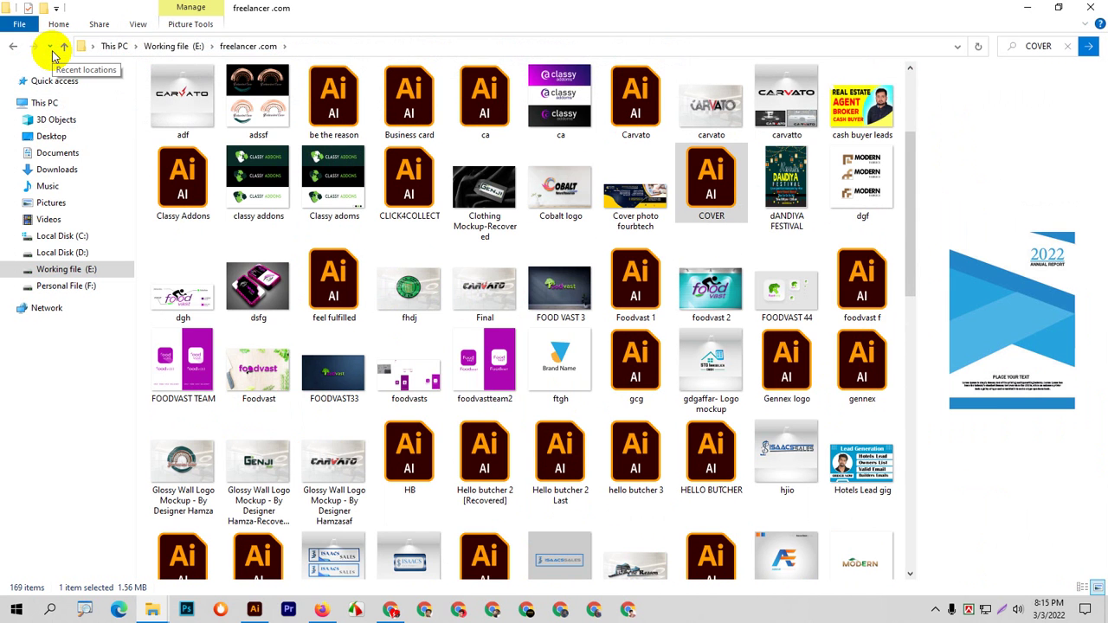
left_click(138, 24)
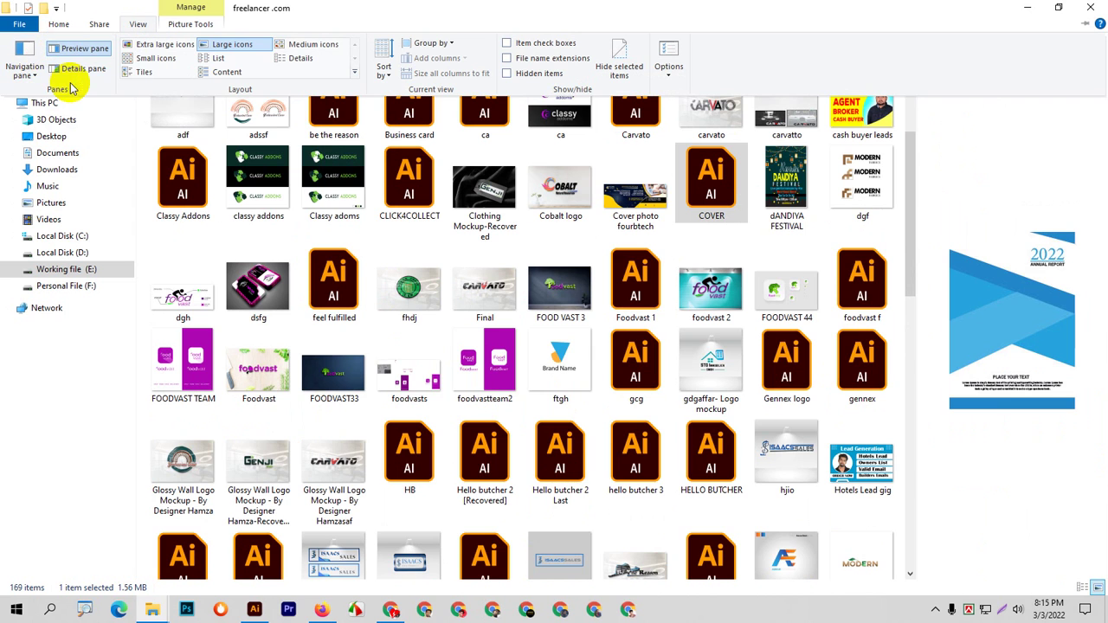
Preview Foodvast 1, gcg, Genex logo, foodvast f, the Hello Butcher files, HB and Pekopi2.
left_click(638, 288)
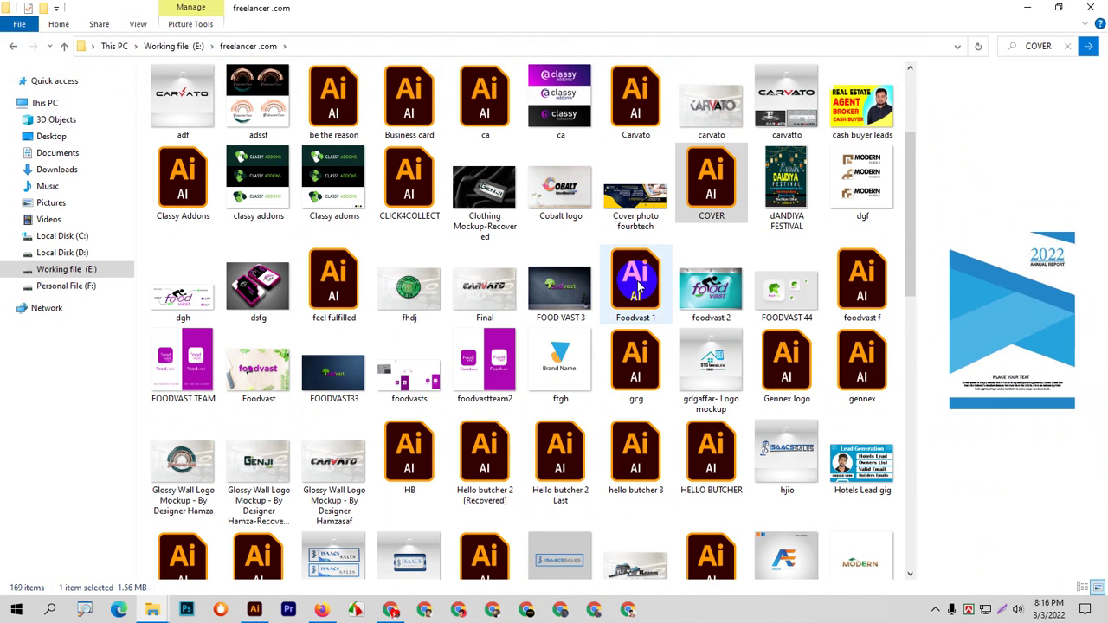
left_click(638, 288)
left_click(653, 359)
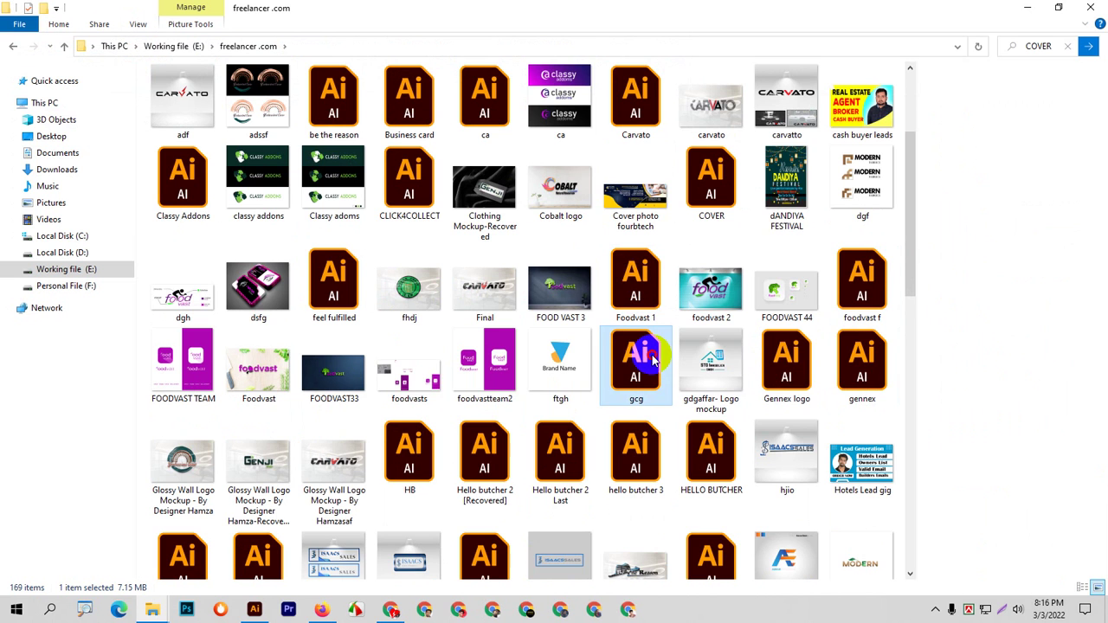
left_click(768, 354)
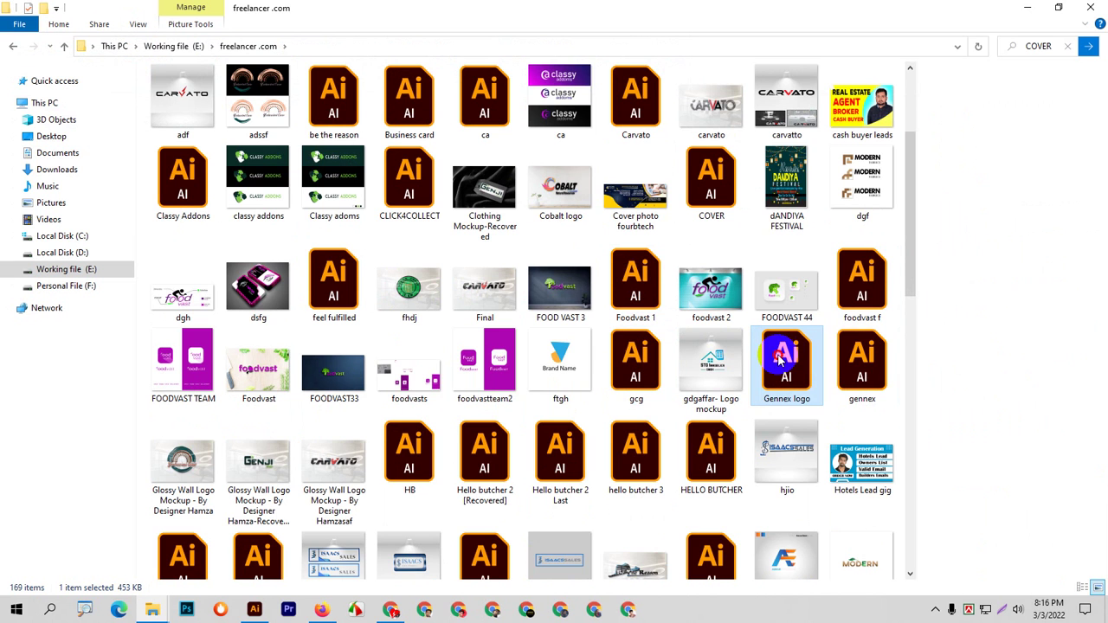
left_click(855, 299)
left_click(692, 446)
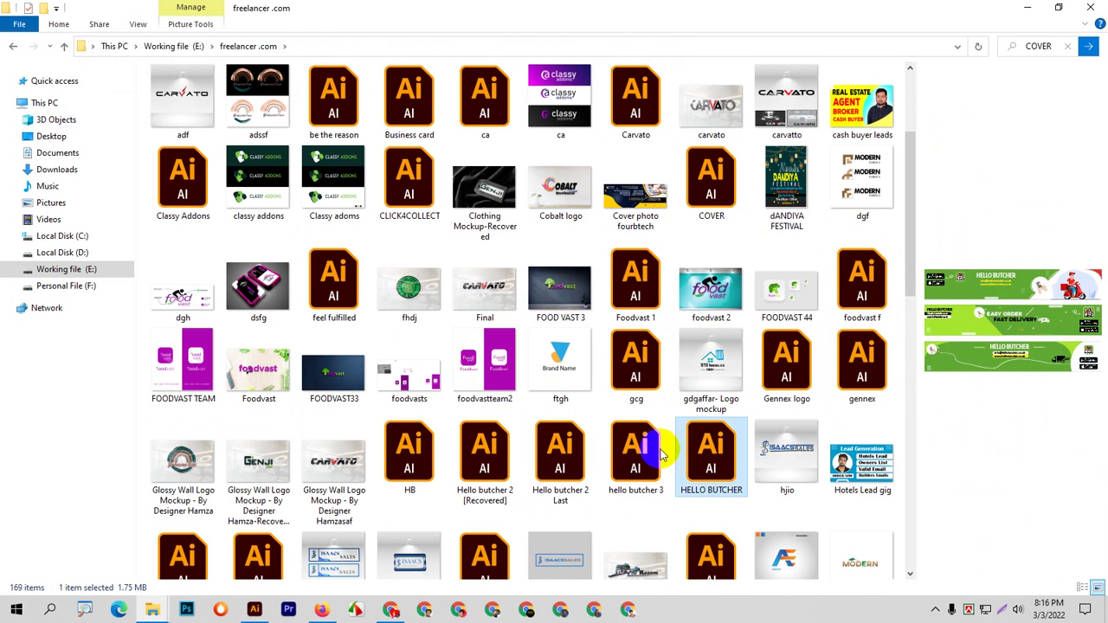
left_click(654, 450)
left_click(562, 453)
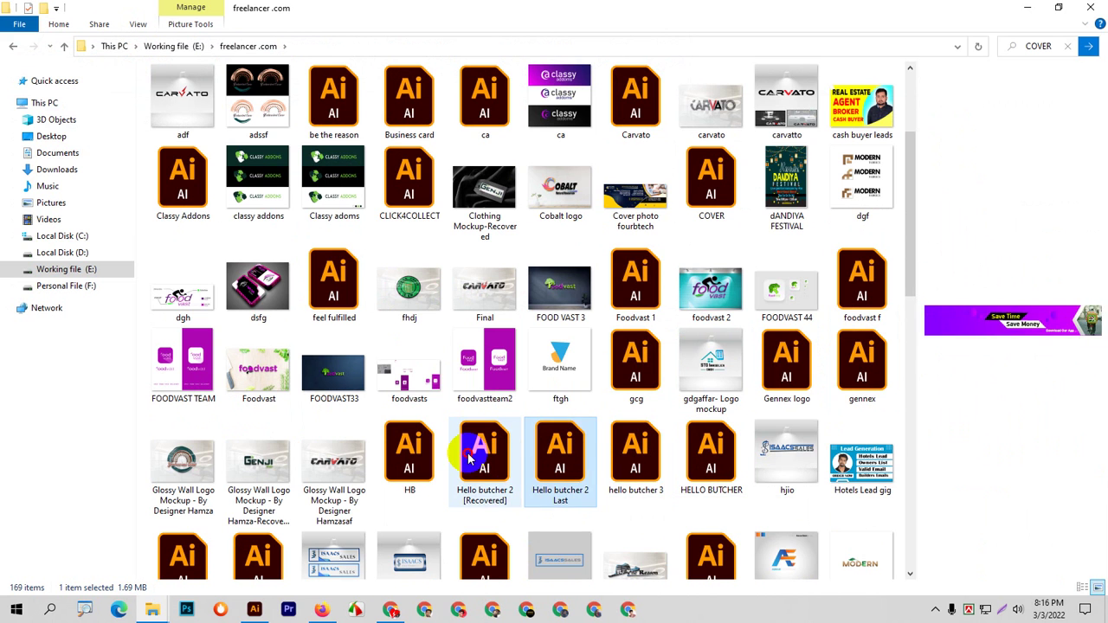
left_click(468, 459)
left_click(424, 452)
scroll(433, 445, "down", 3)
scroll(437, 446, "down", 3)
left_click(436, 446)
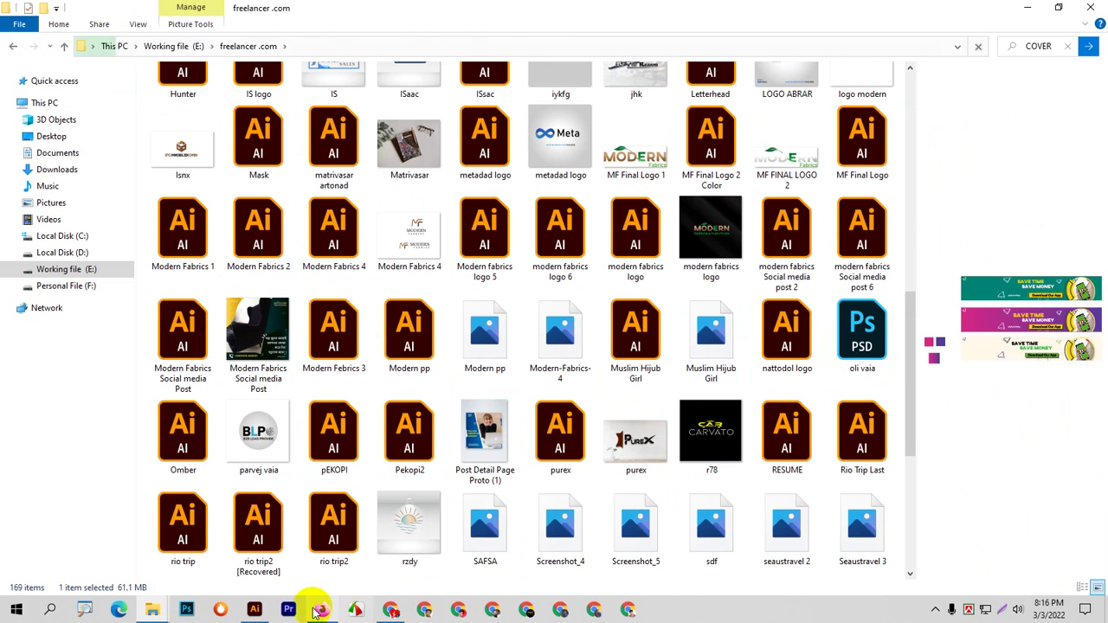
Bring Illustrator forward and click and drag around the COVER.ai cover artwork.
left_click(258, 610)
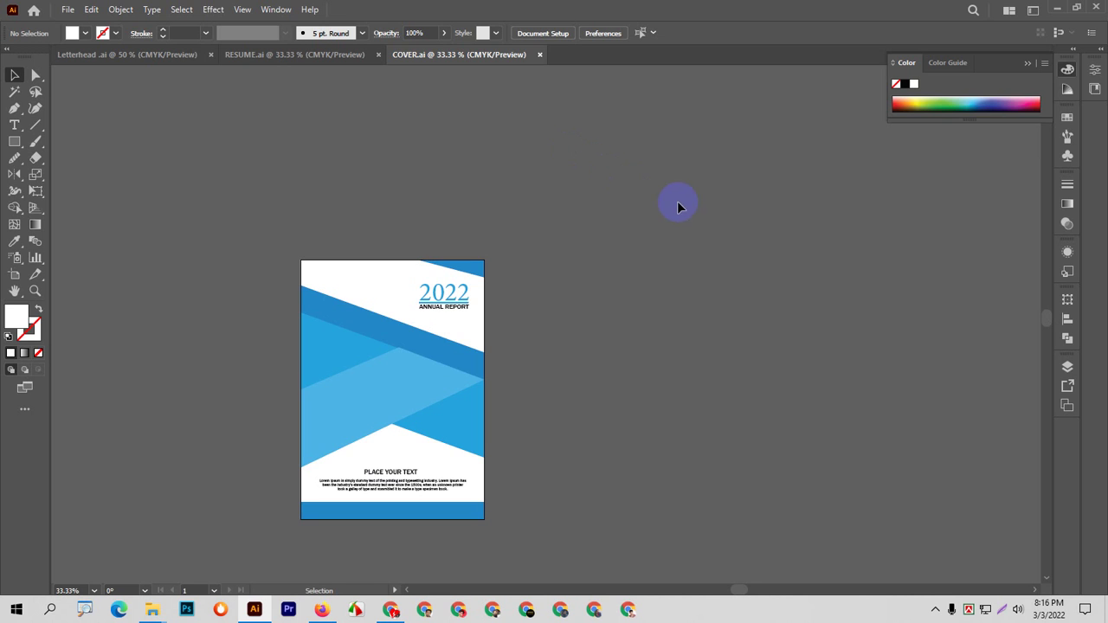
mouse_move(378, 371)
left_mouse_down()
mouse_move(464, 387)
mouse_move(317, 272)
left_mouse_up()
left_click(309, 404)
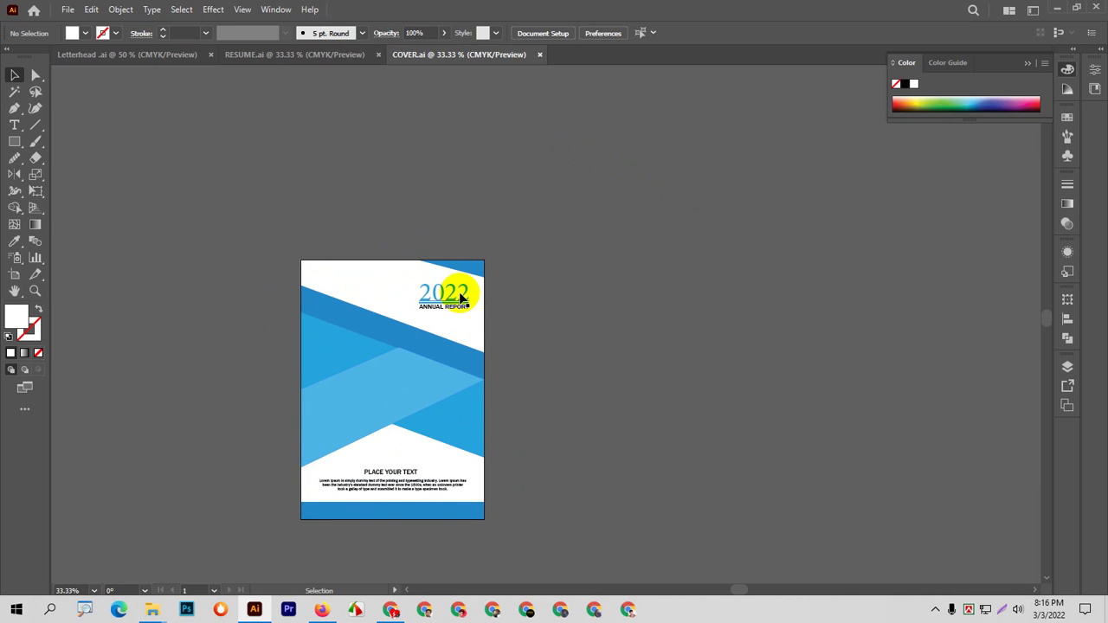
left_click_drag(464, 299, 416, 336)
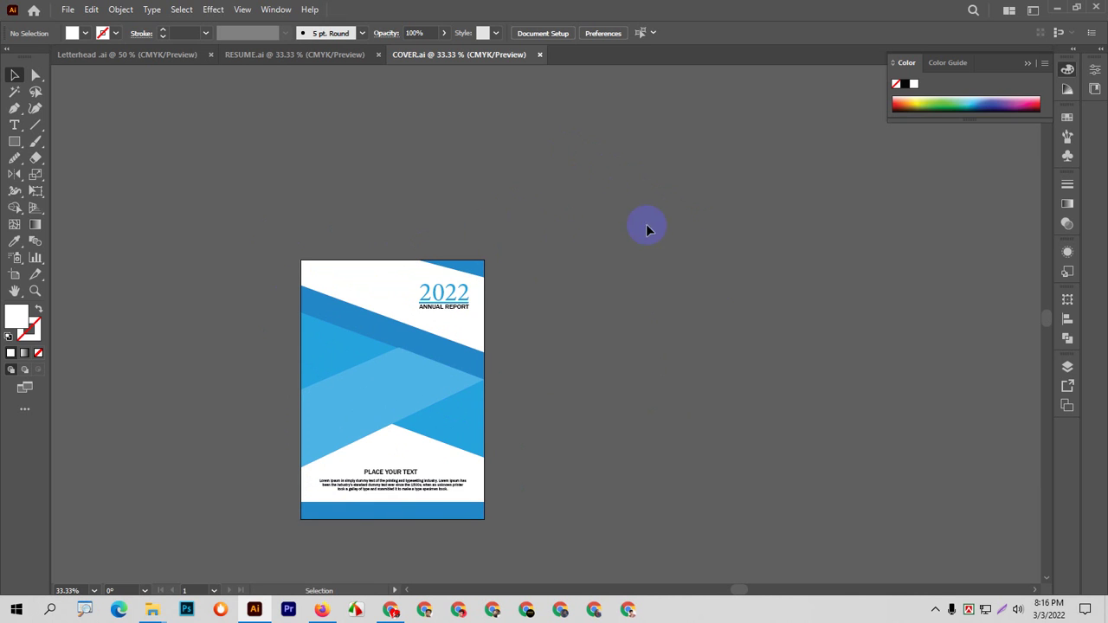
left_click(344, 353)
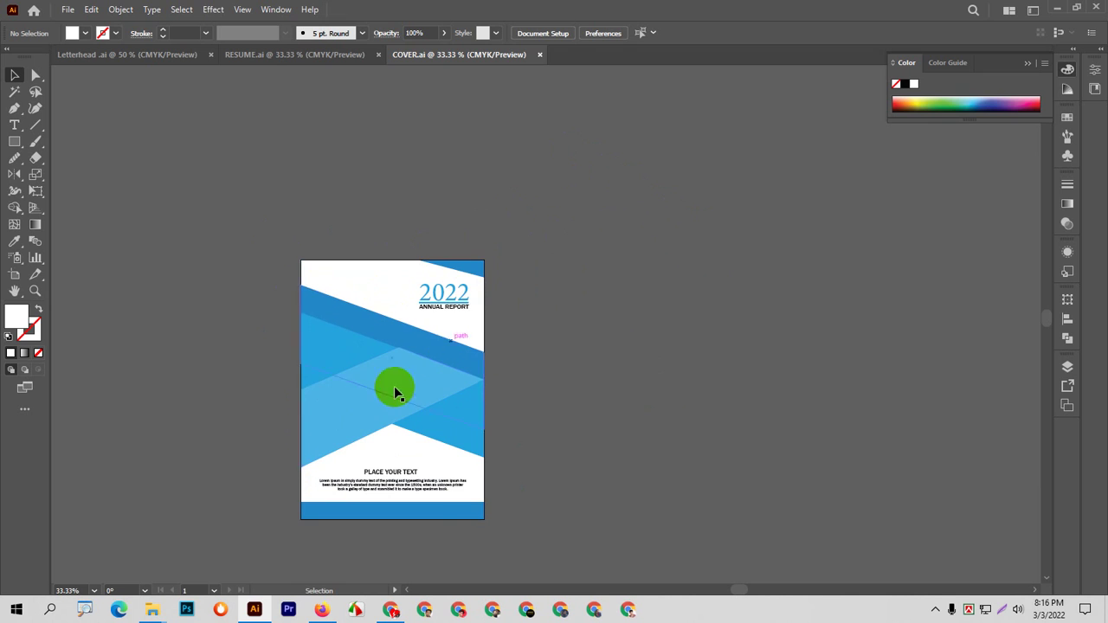
left_click_drag(393, 389, 338, 393)
left_click_drag(424, 368, 365, 389)
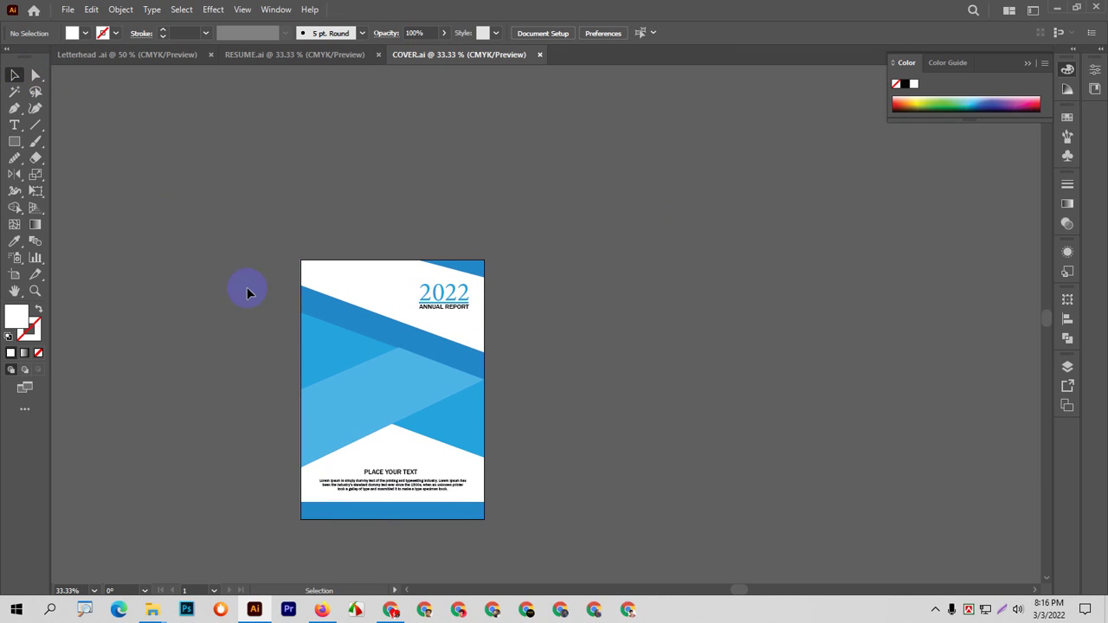
left_click(343, 400)
left_click_drag(331, 388, 317, 297)
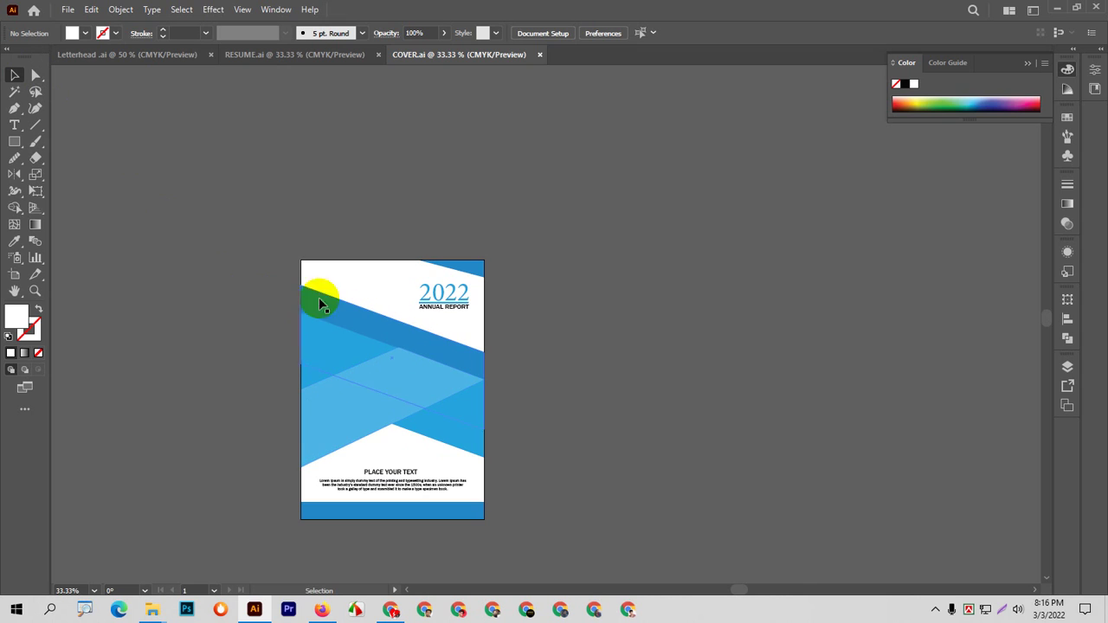